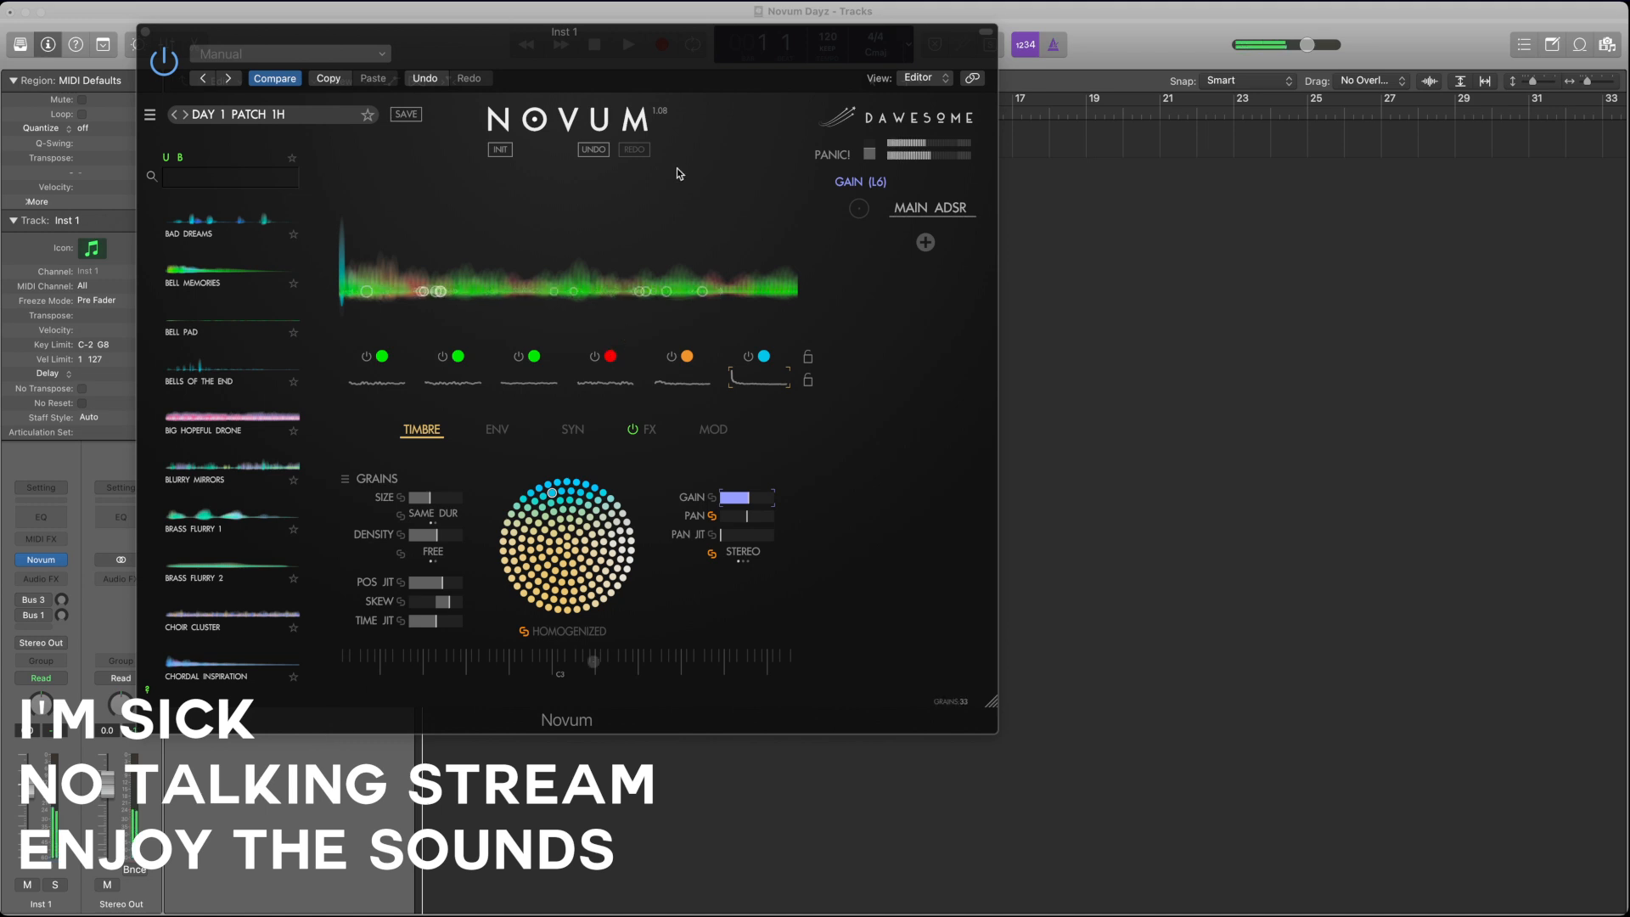
Step: Move the Novum window down to uncover the Inst 1 track and set the project tempo to 104
{"action": "left_click", "coordinate": [730, 39]}
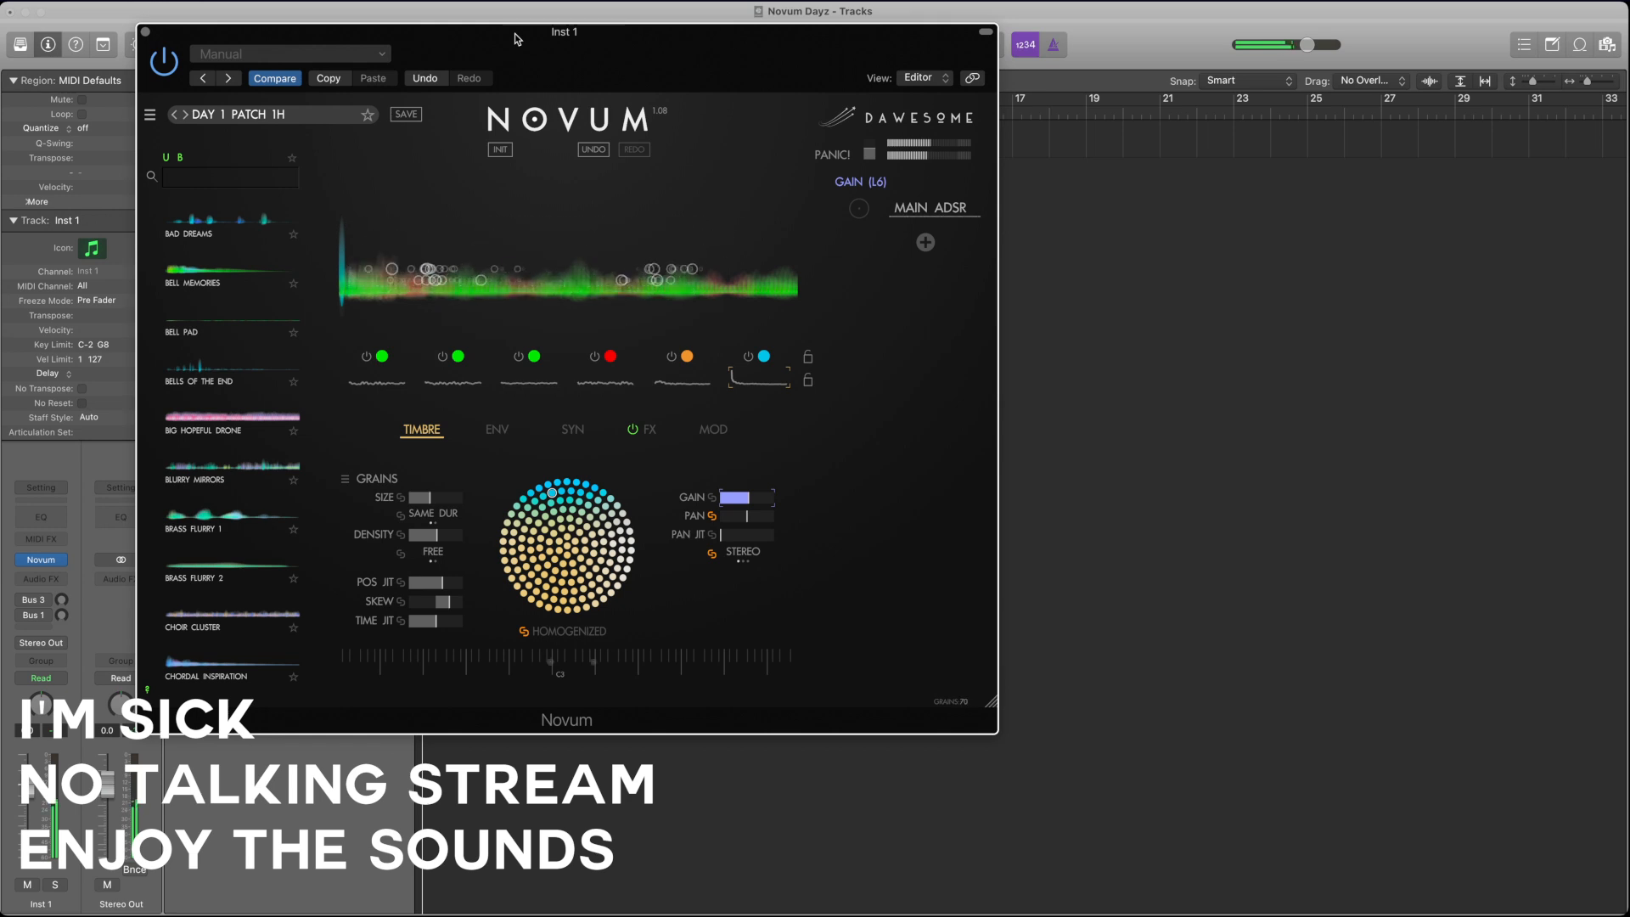
{"action": "left_click_drag", "start_coordinate": [517, 38], "coordinate": [517, 183]}
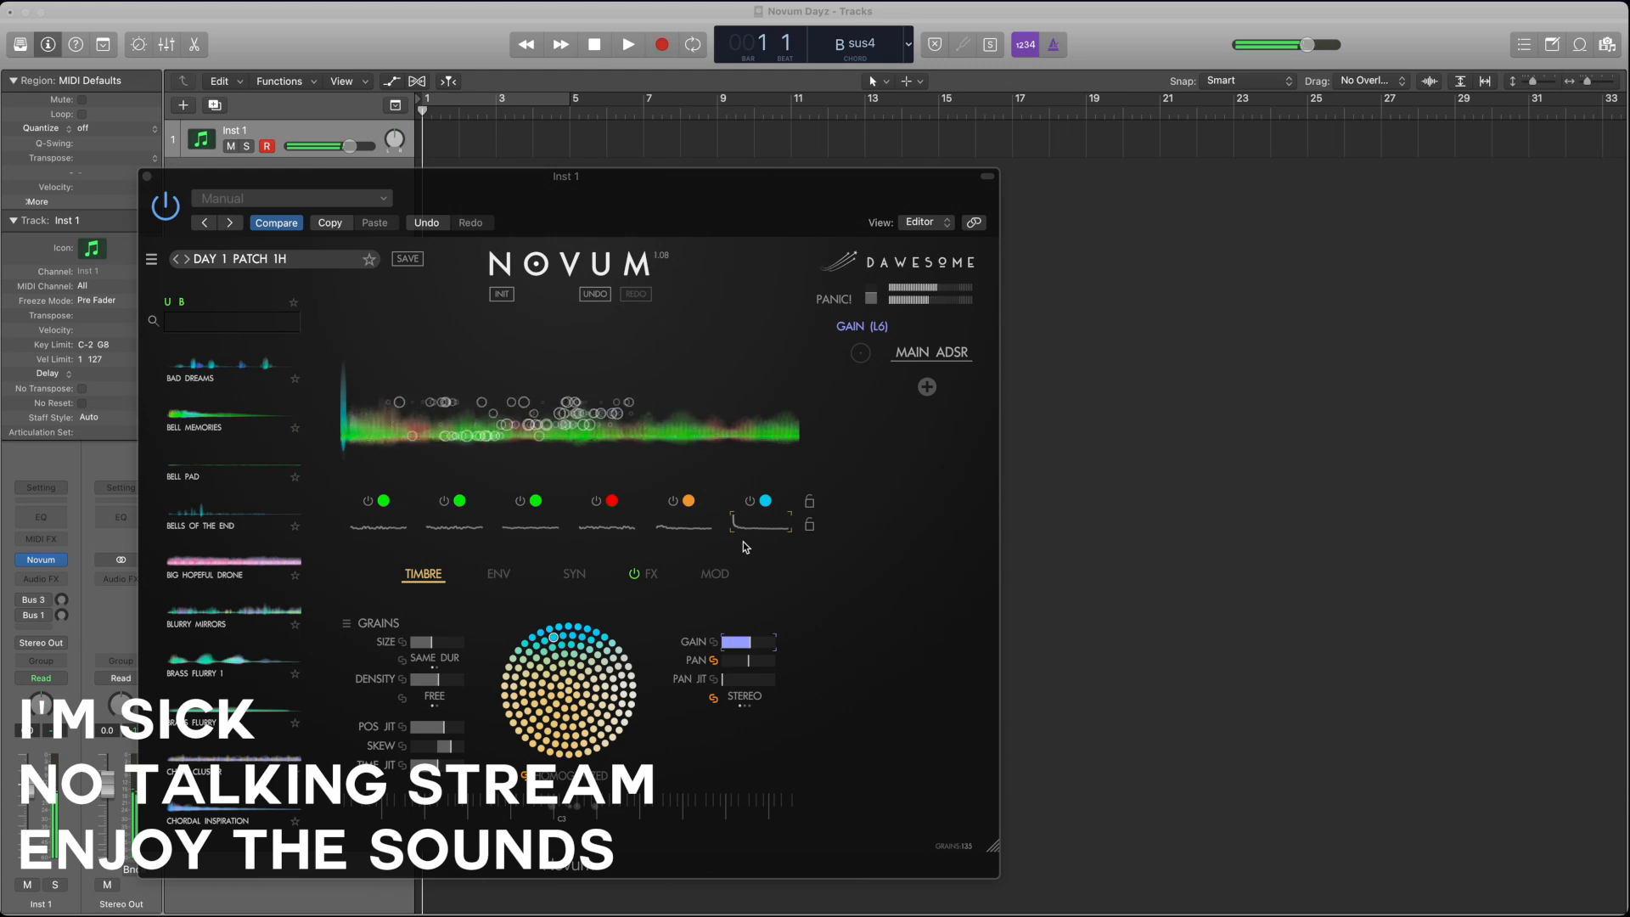
{"action": "left_click", "coordinate": [434, 906]}
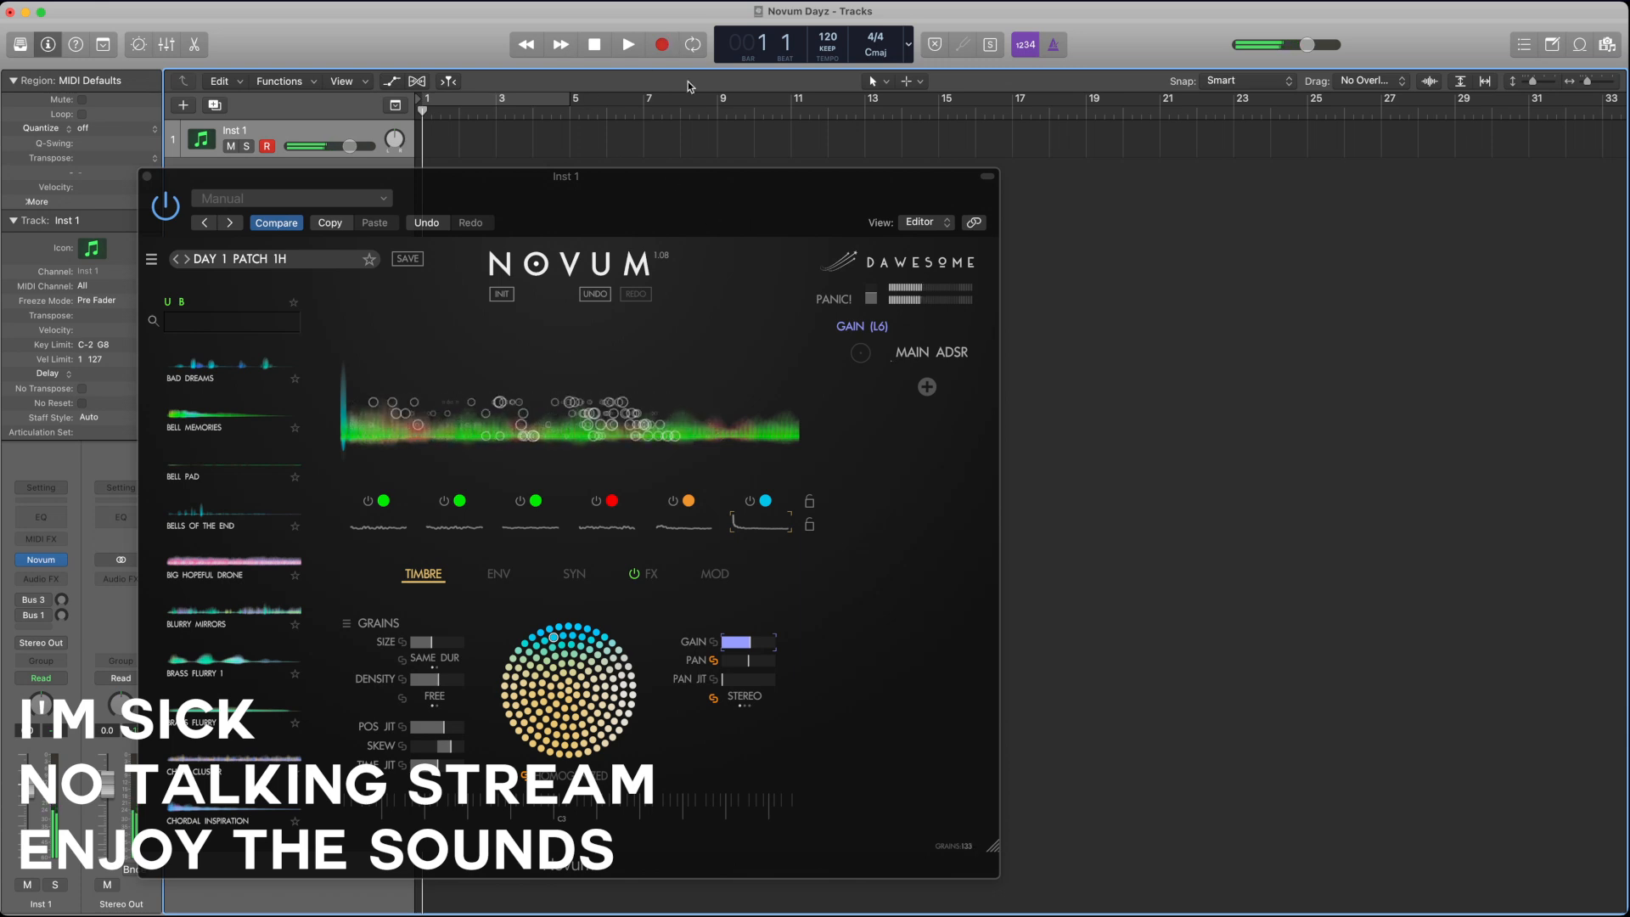
{"action": "left_click_drag", "start_coordinate": [829, 36], "coordinate": [829, 51]}
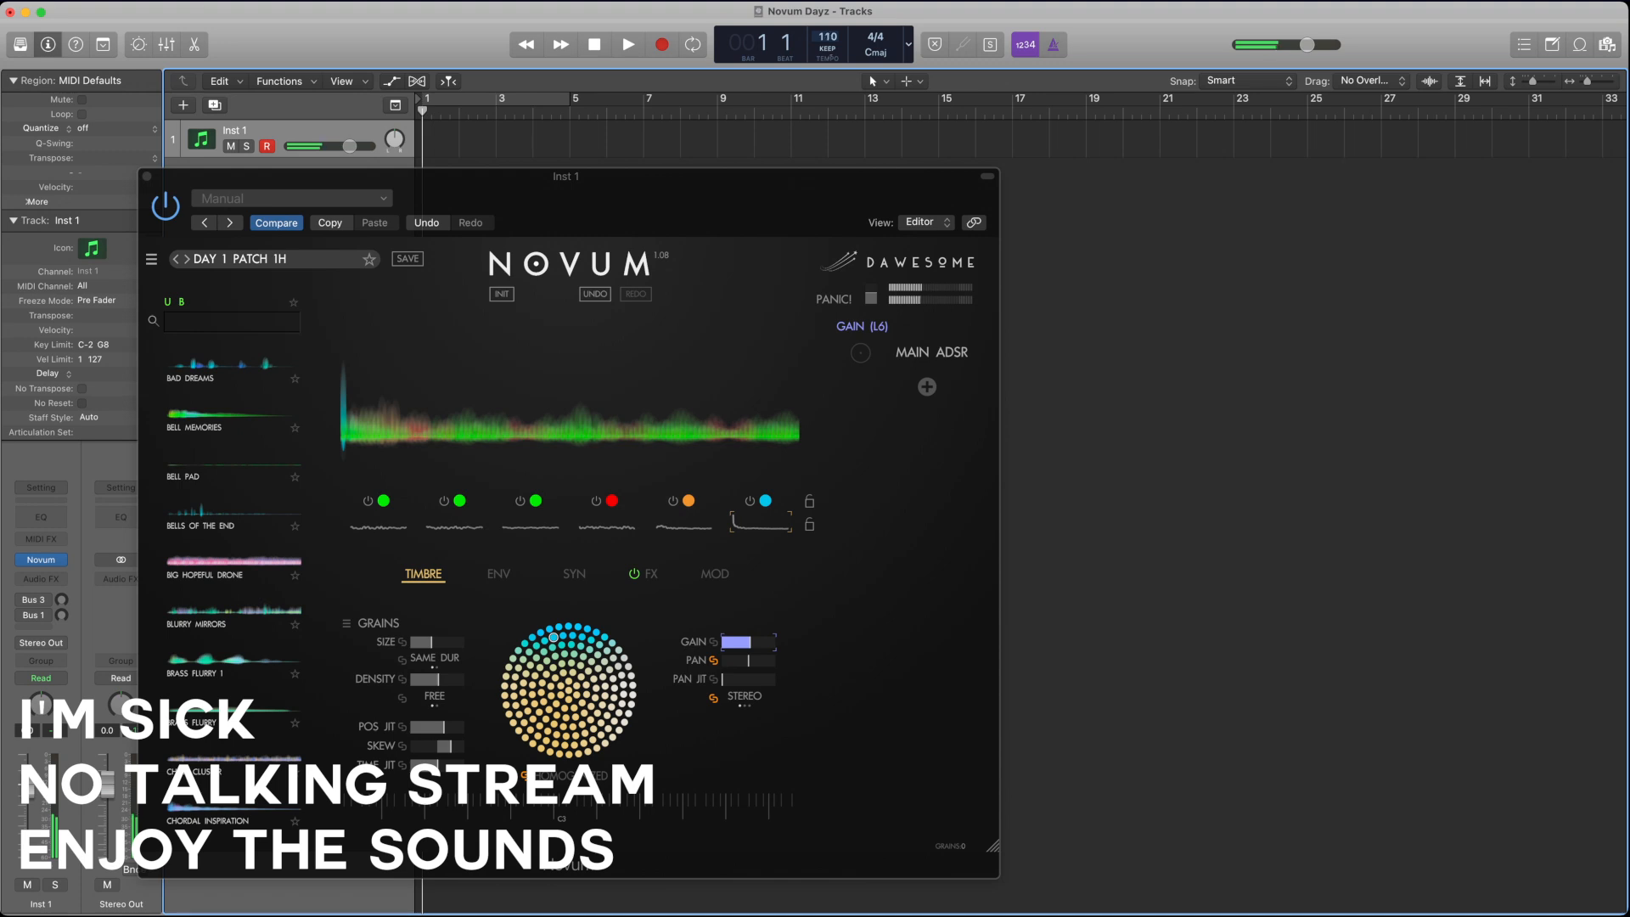
{"action": "left_click_drag", "start_coordinate": [832, 34], "coordinate": [832, 38]}
Step: Record a MIDI performance on the Inst 1 track until about bar 70 and extend the recorded region's end to bar 72
{"action": "left_click", "coordinate": [662, 44]}
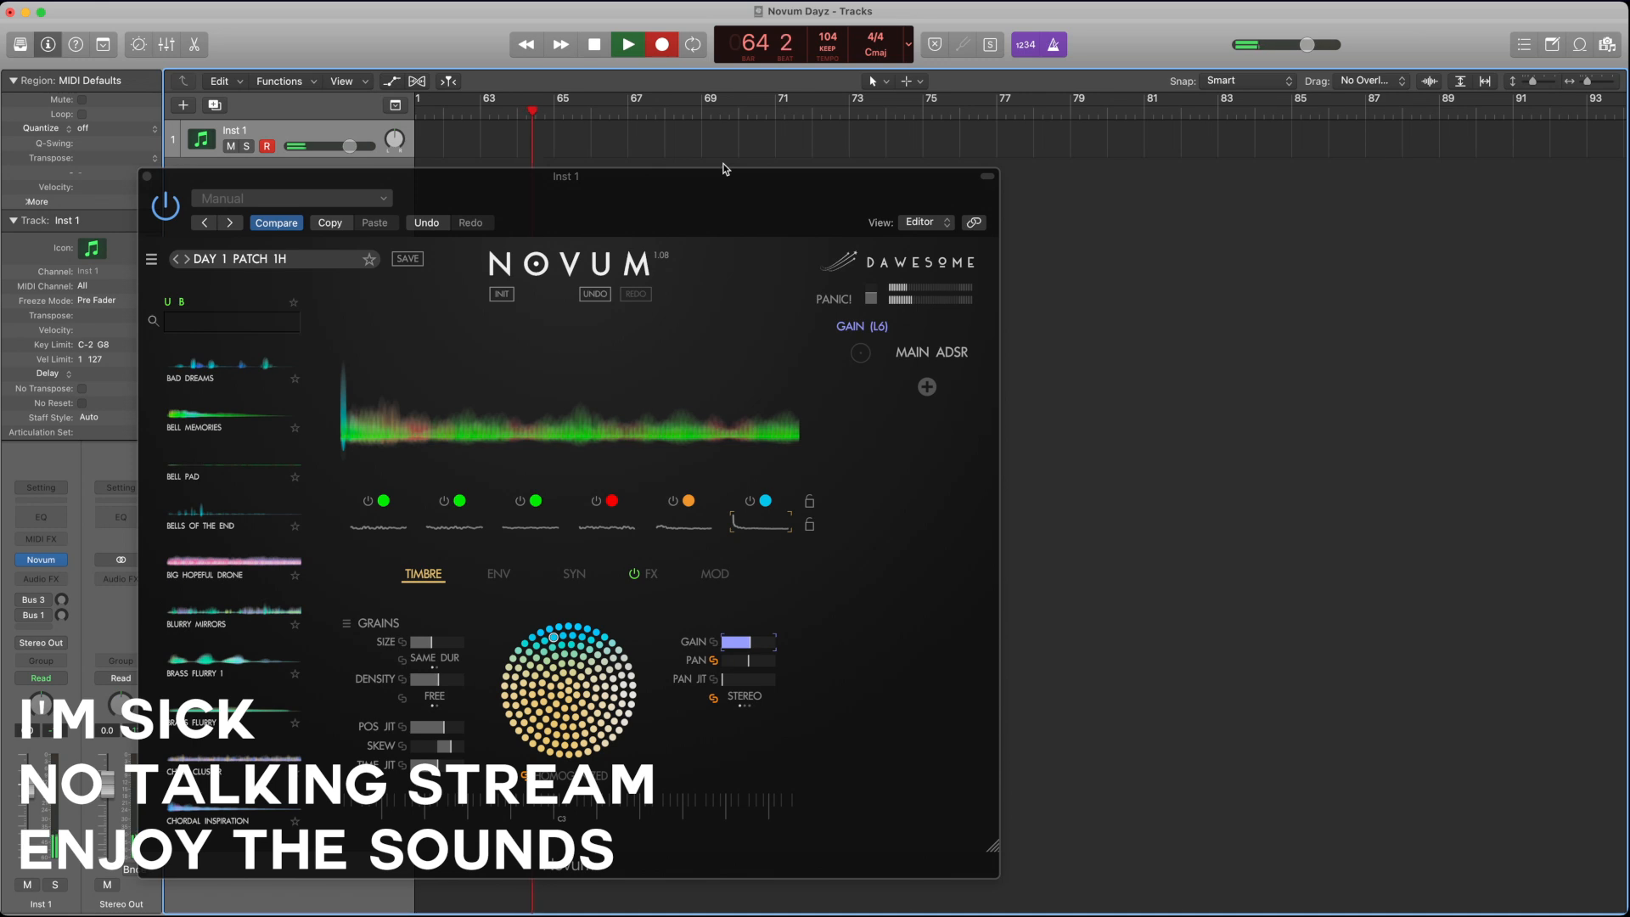
{"action": "left_click", "coordinate": [593, 44]}
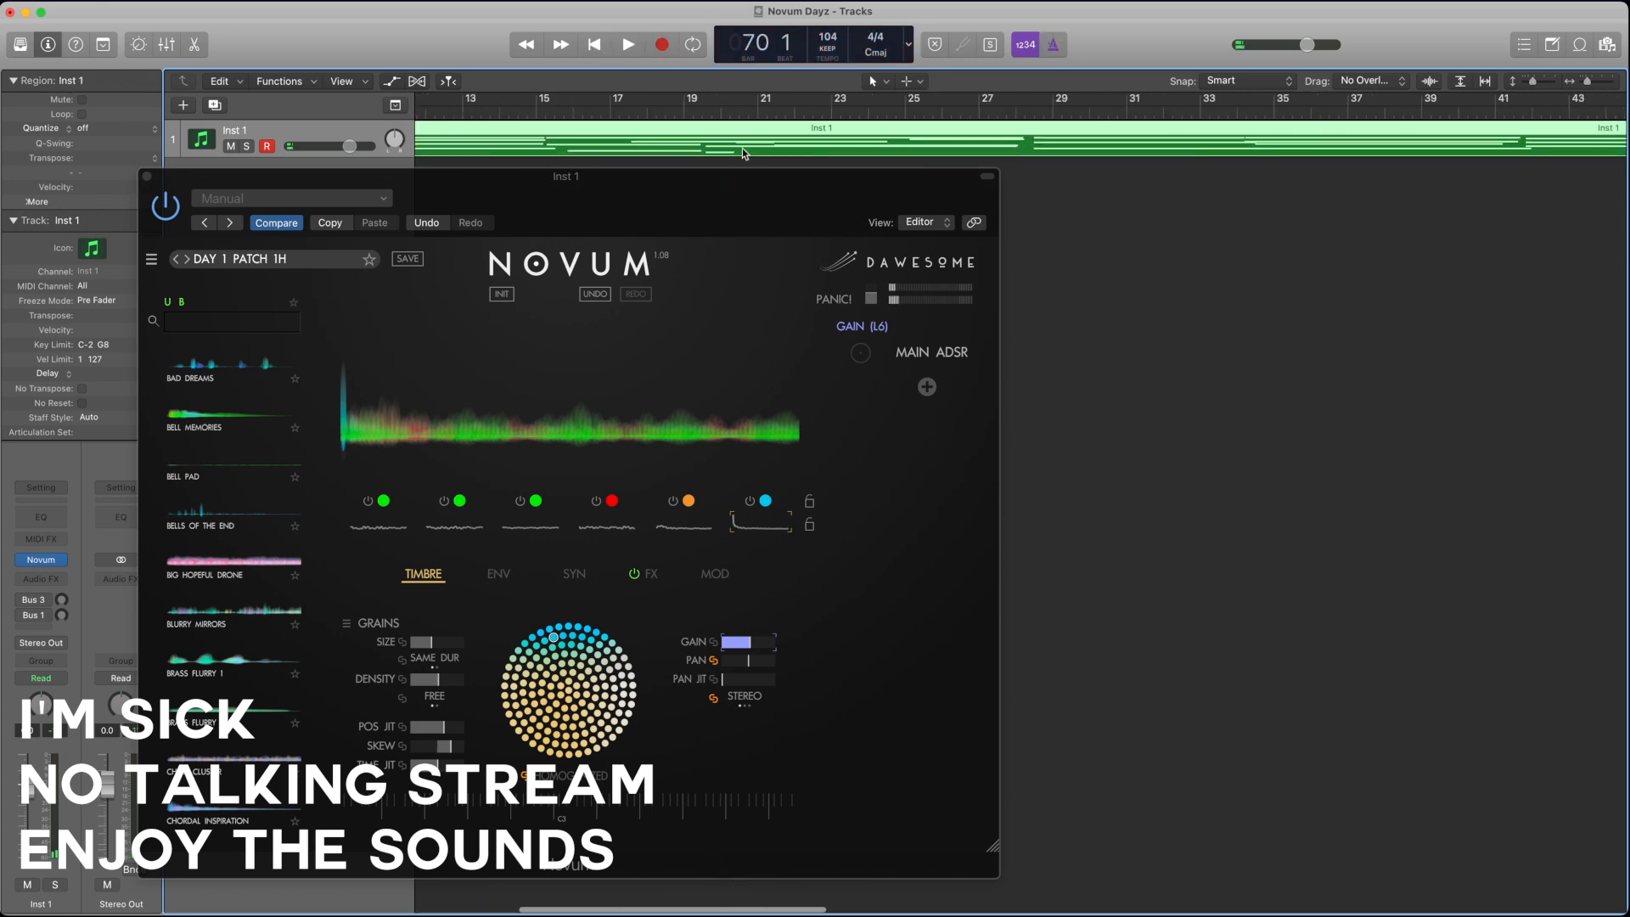
{"action": "scroll", "coordinate": [742, 146], "scroll_direction": "right", "scroll_amount": 15}
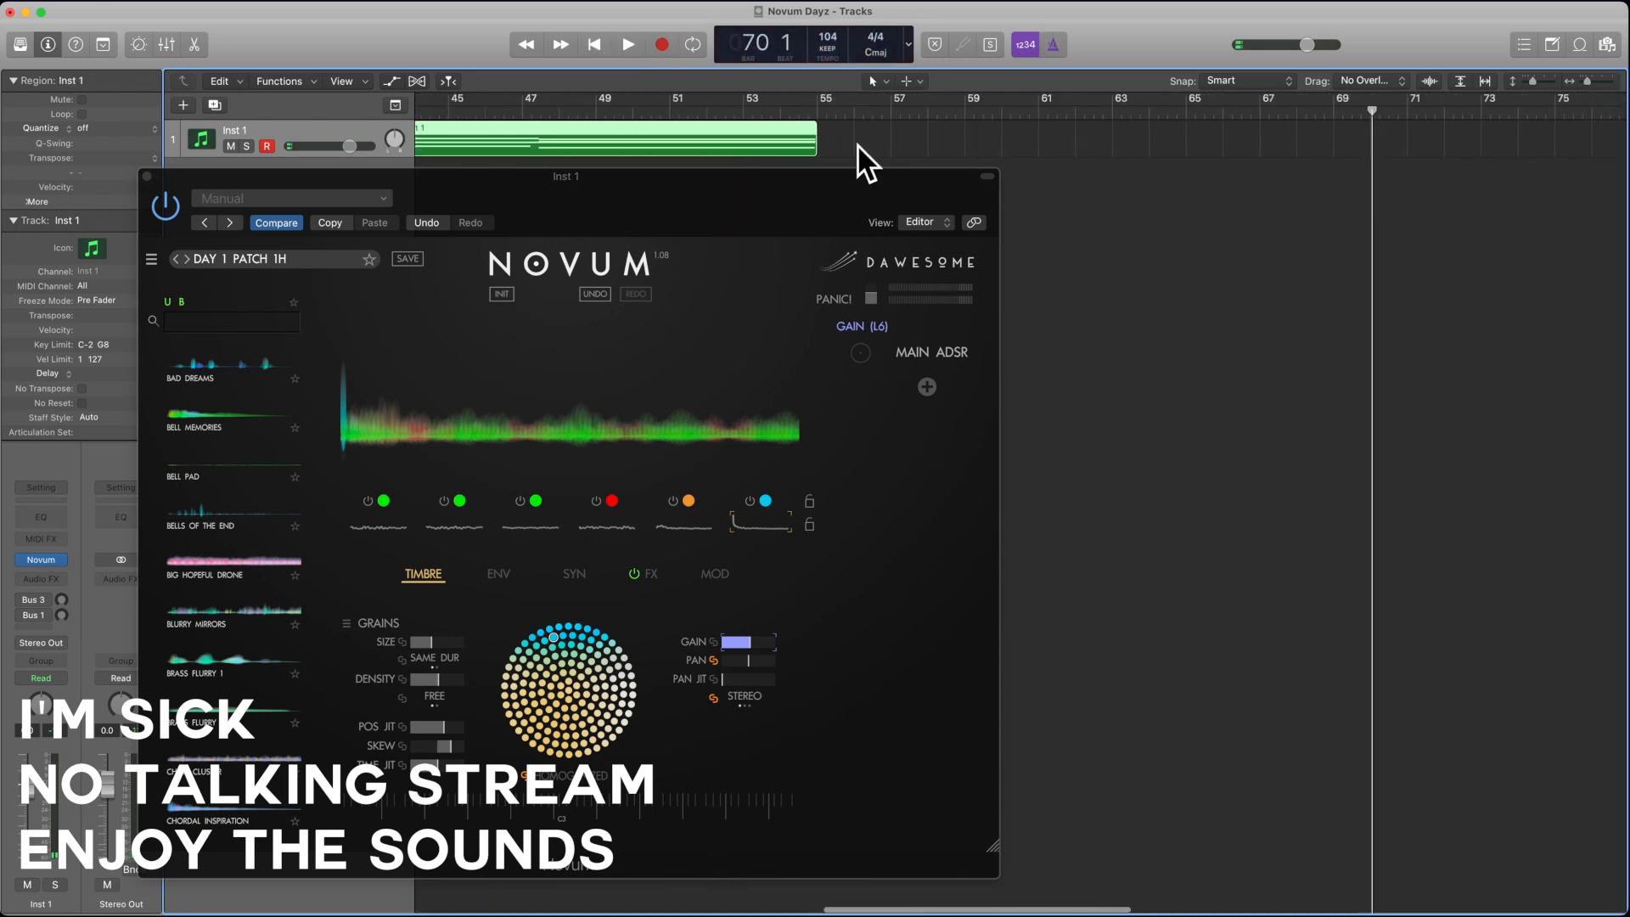
{"action": "left_click_drag", "start_coordinate": [813, 150], "coordinate": [1444, 149]}
{"action": "left_click", "coordinate": [1153, 162]}
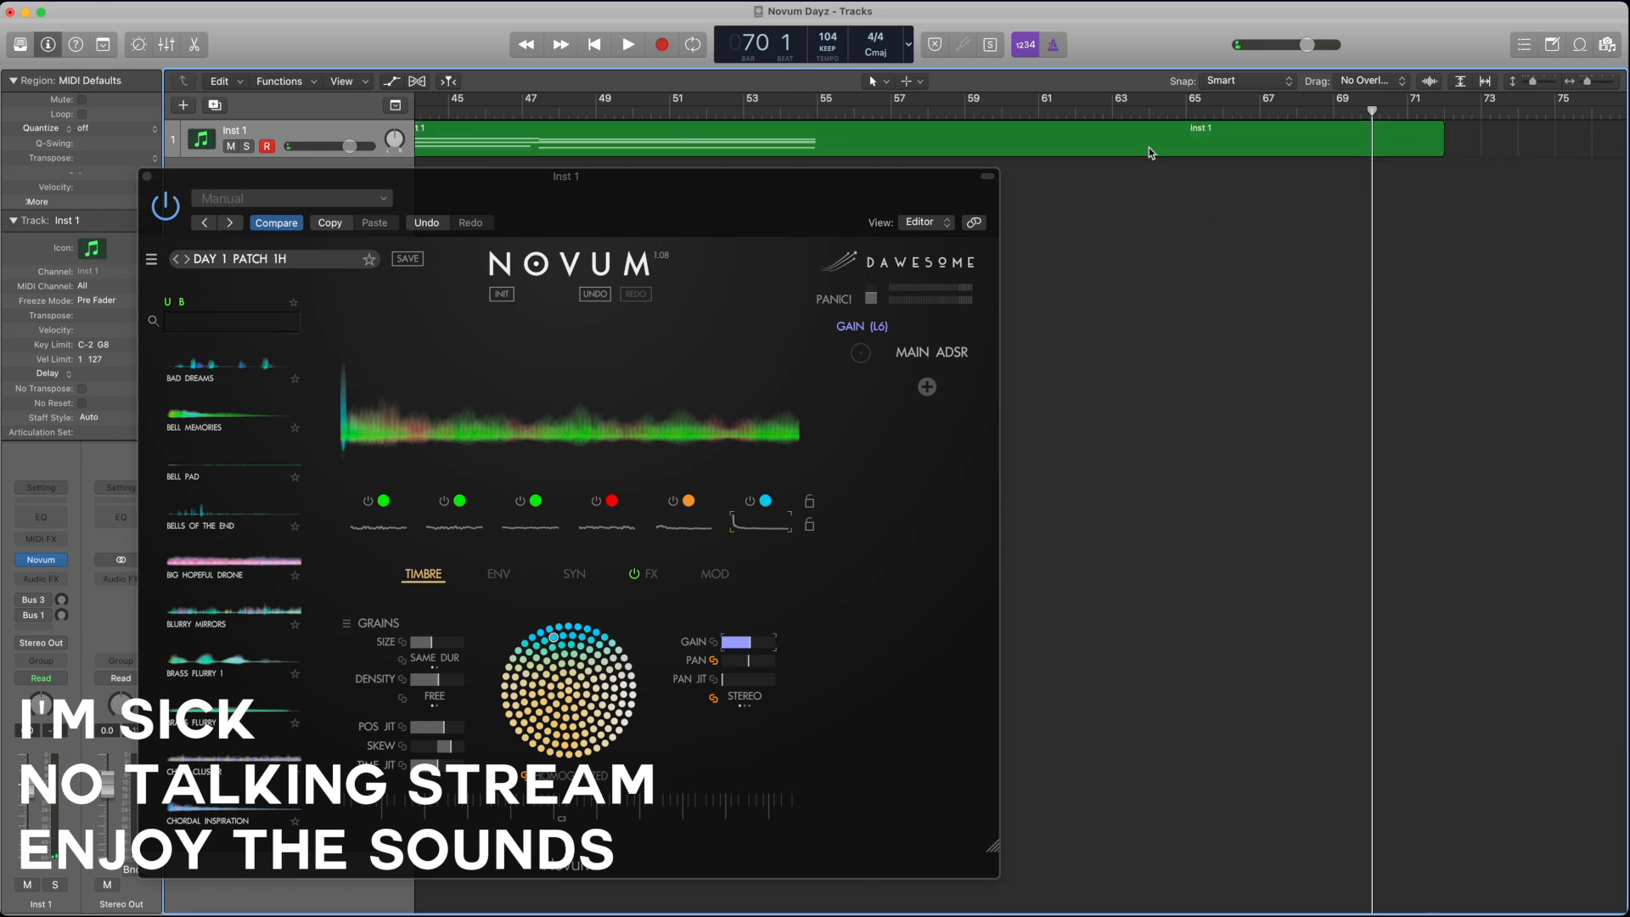
{"action": "left_click_drag", "start_coordinate": [519, 177], "coordinate": [895, 172]}
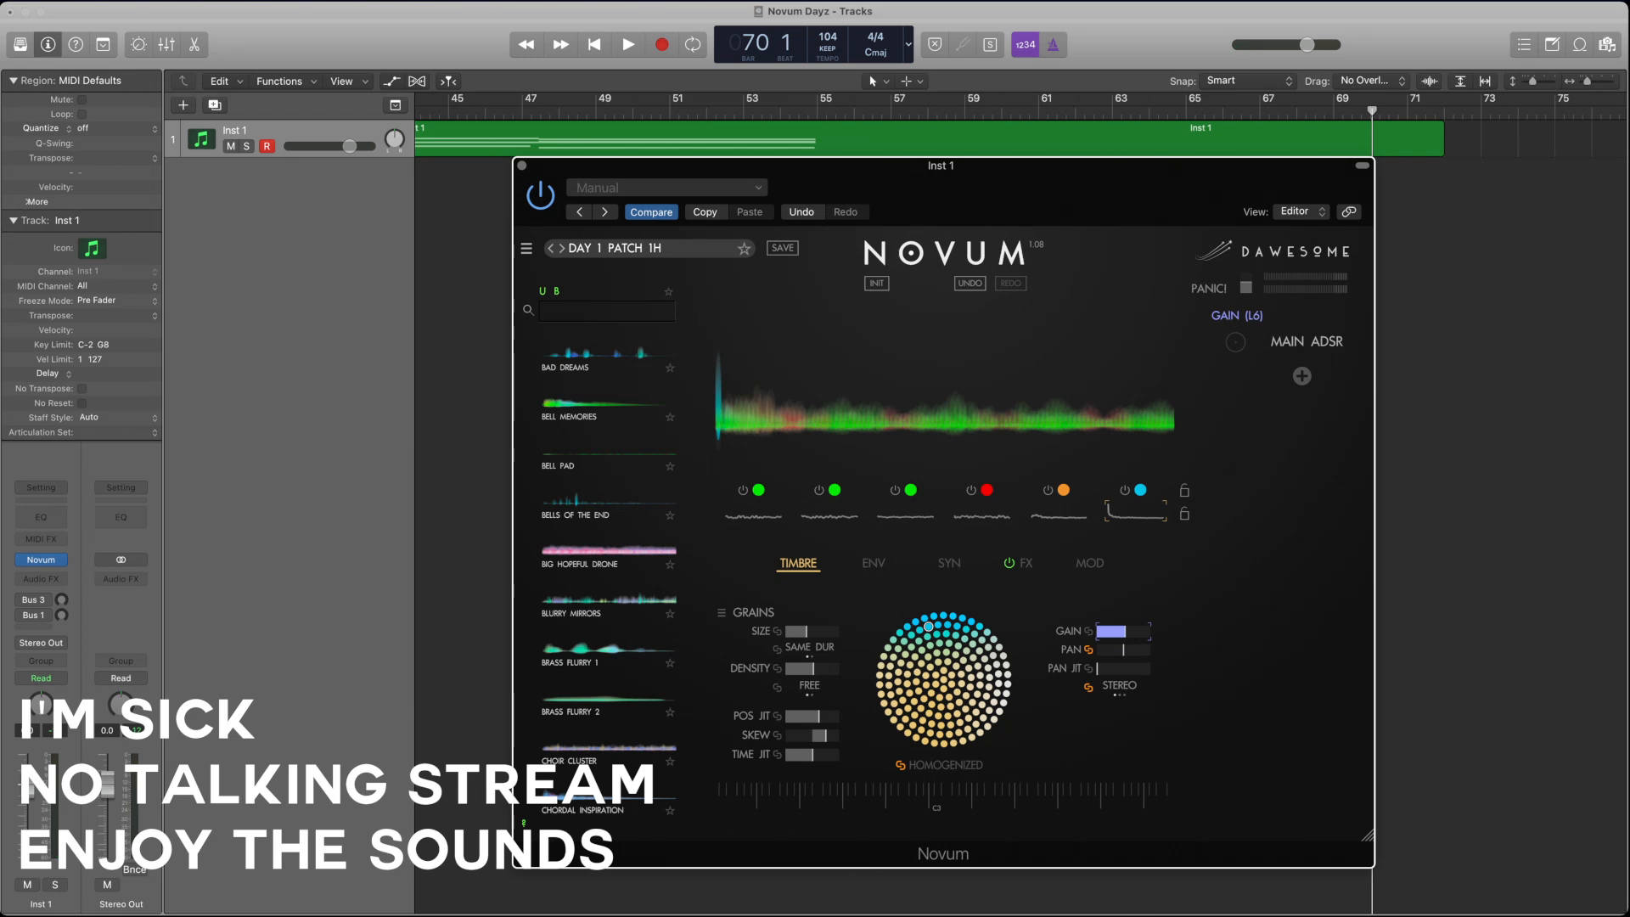
{"action": "key", "text": "super+Tab"}
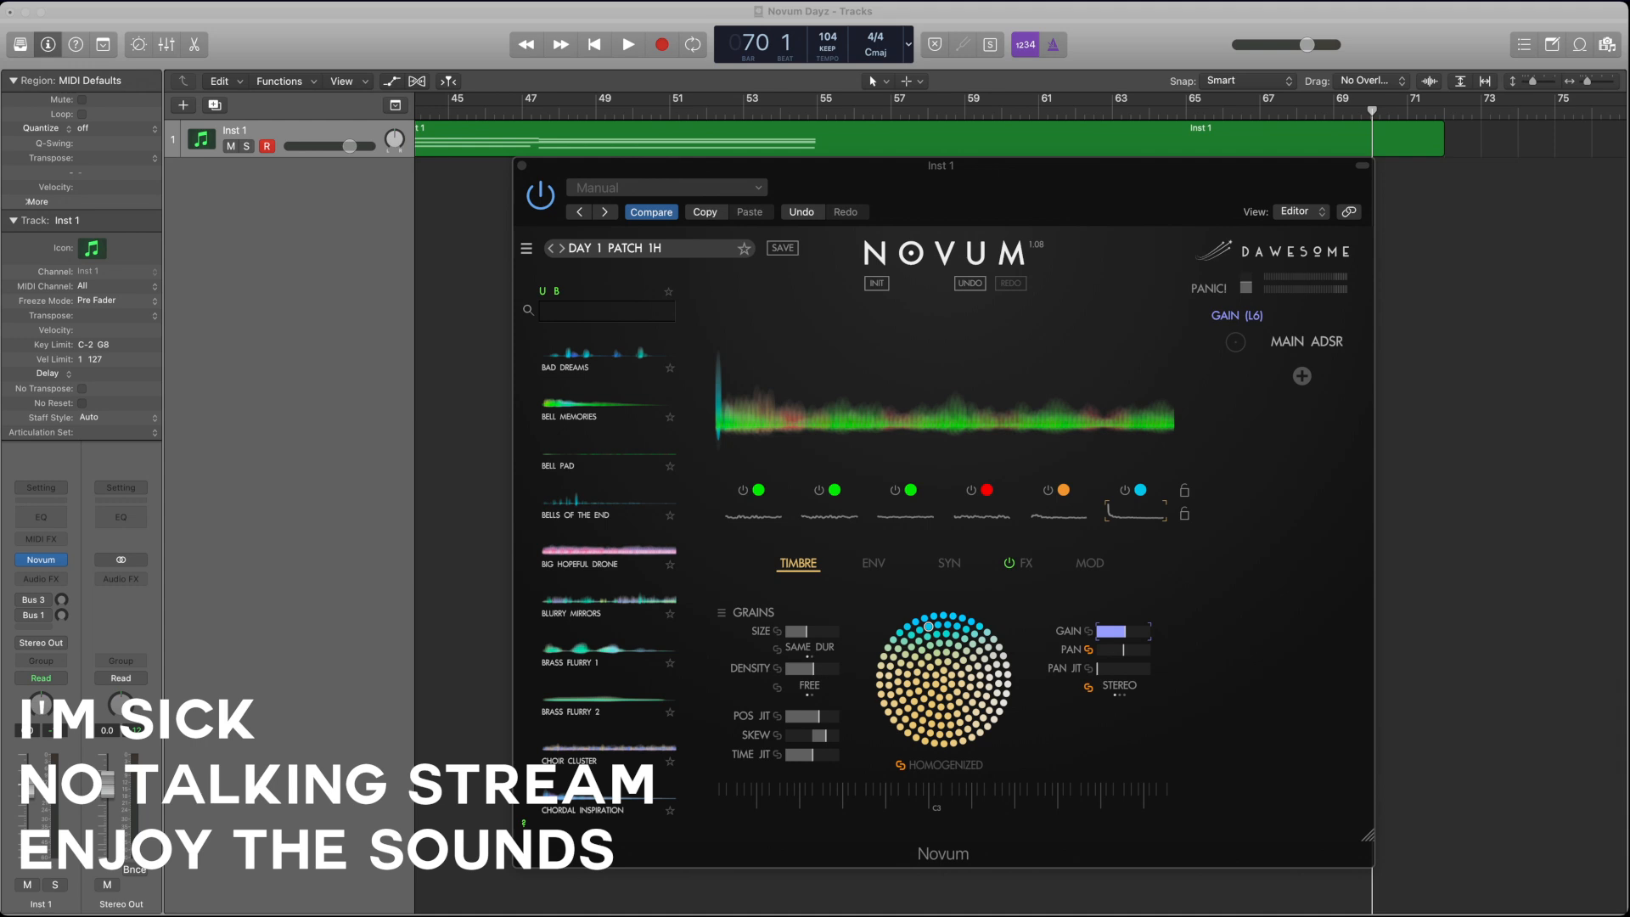
{"action": "left_click", "coordinate": [1160, 28]}
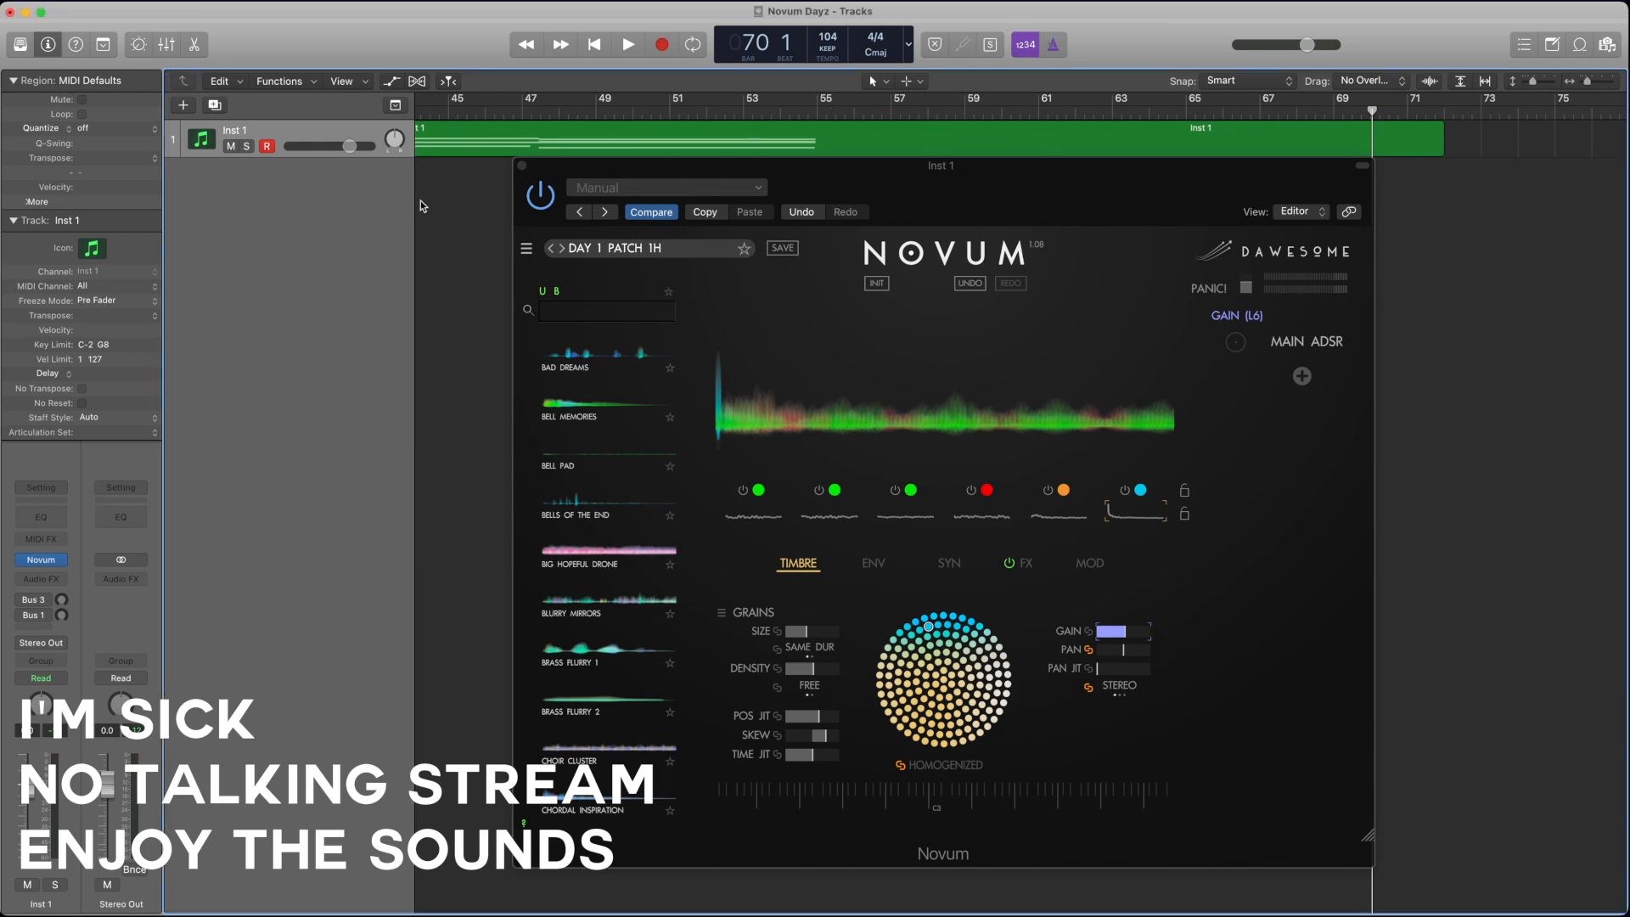
Step: Add one software instrument track below Inst 1 and load the stereo Novum plug-in as its instrument
{"action": "left_click", "coordinate": [186, 105]}
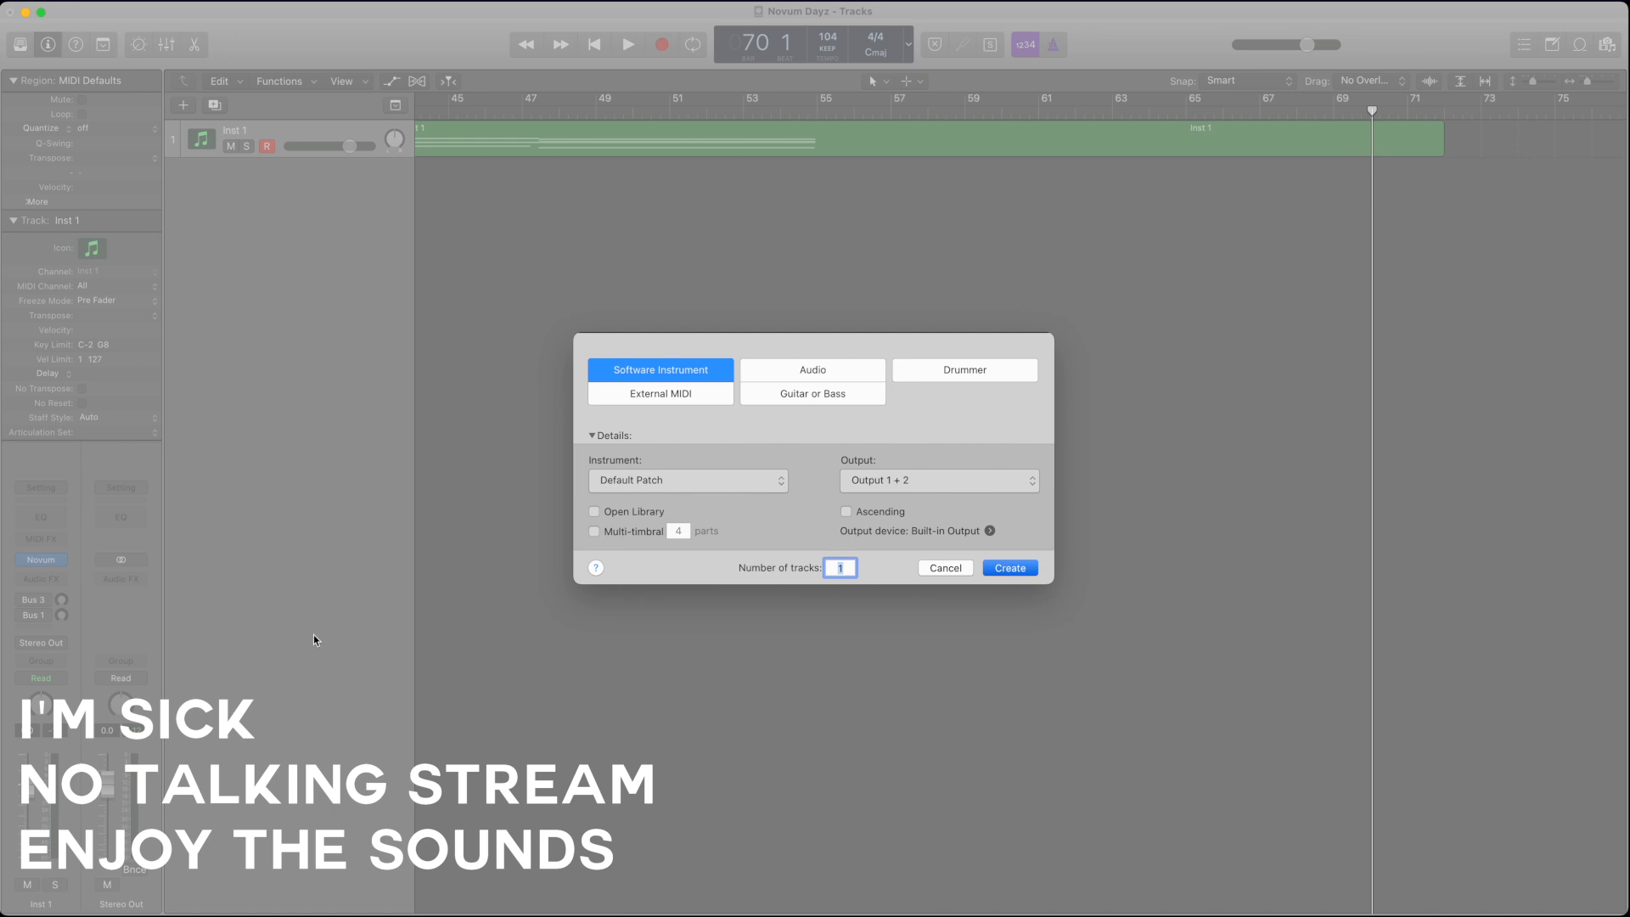
{"action": "key", "text": "Return"}
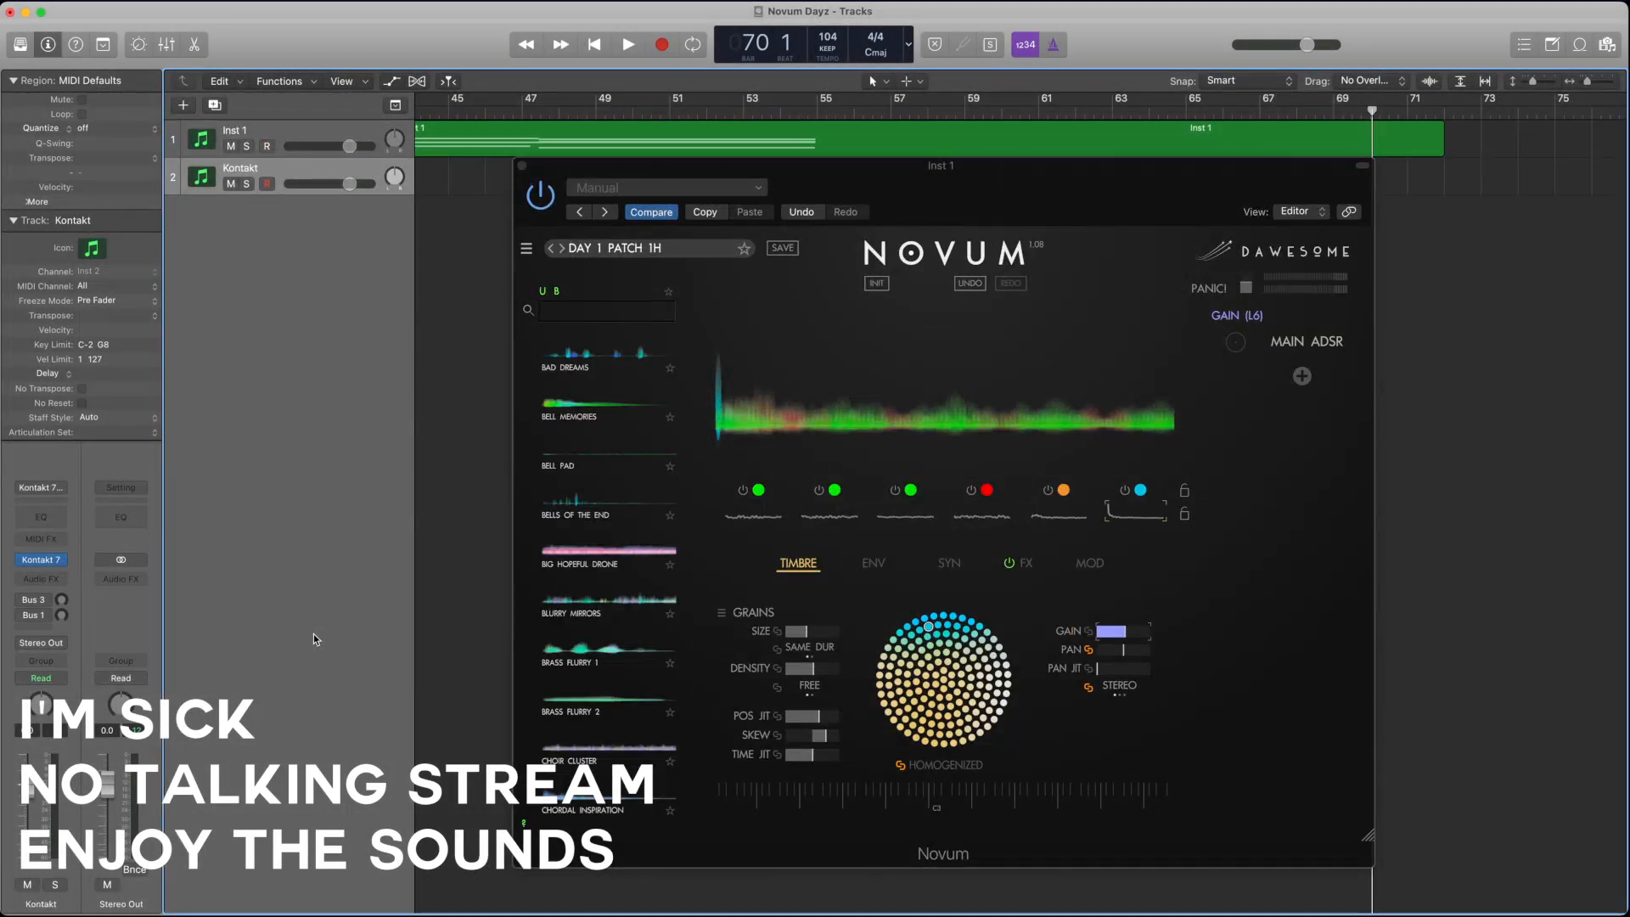
{"action": "left_click", "coordinate": [59, 564]}
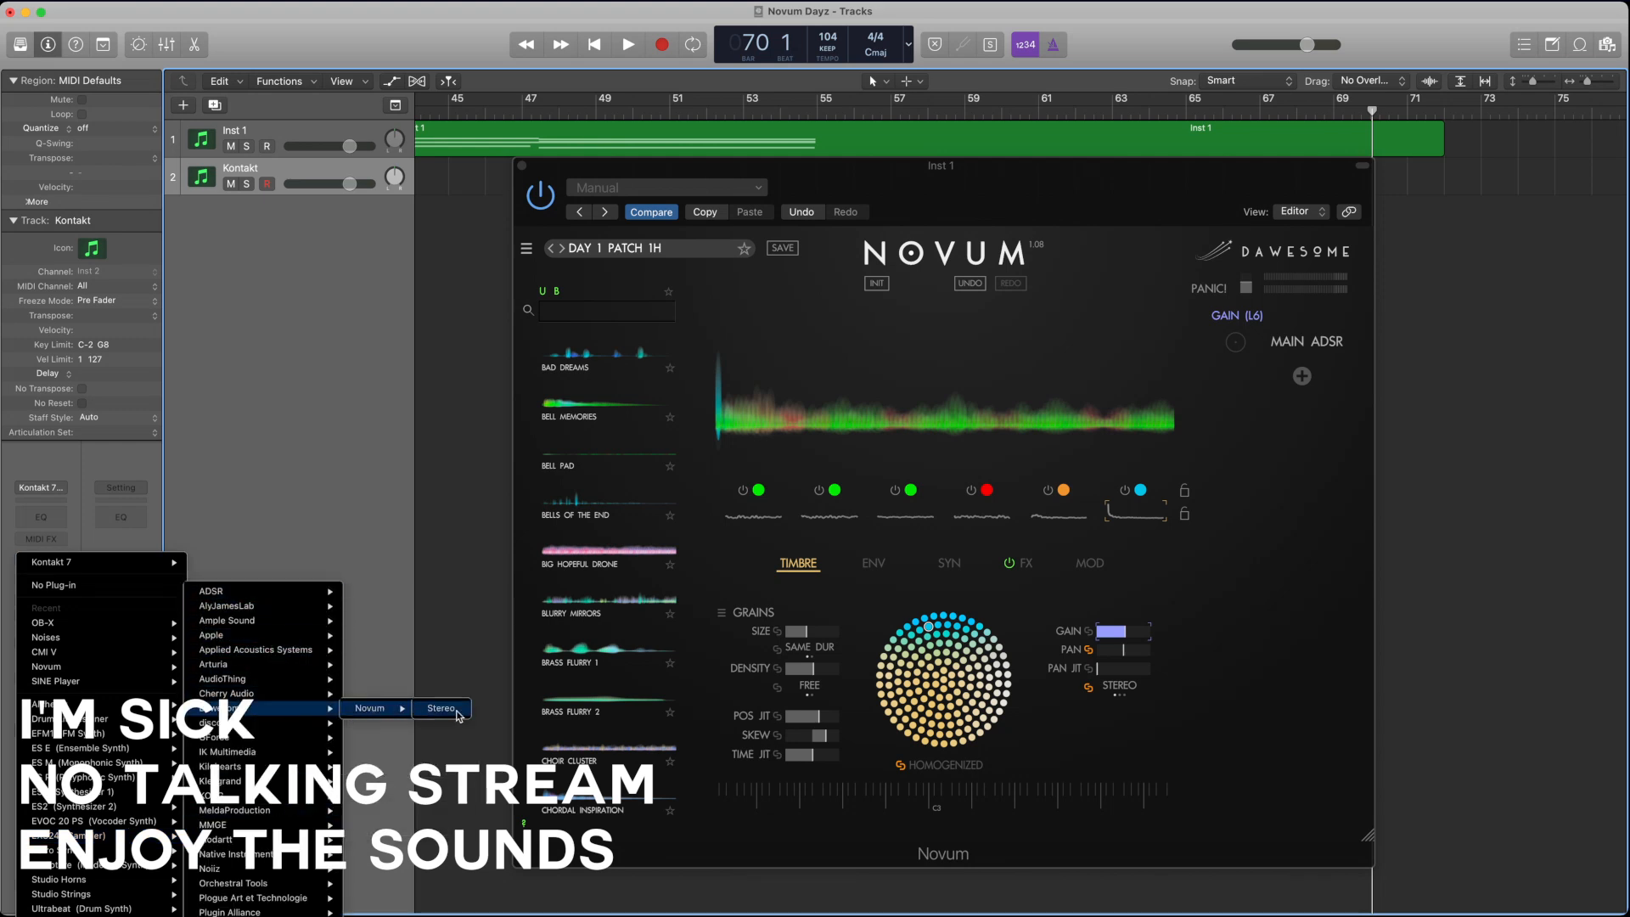
{"action": "left_click", "coordinate": [464, 710]}
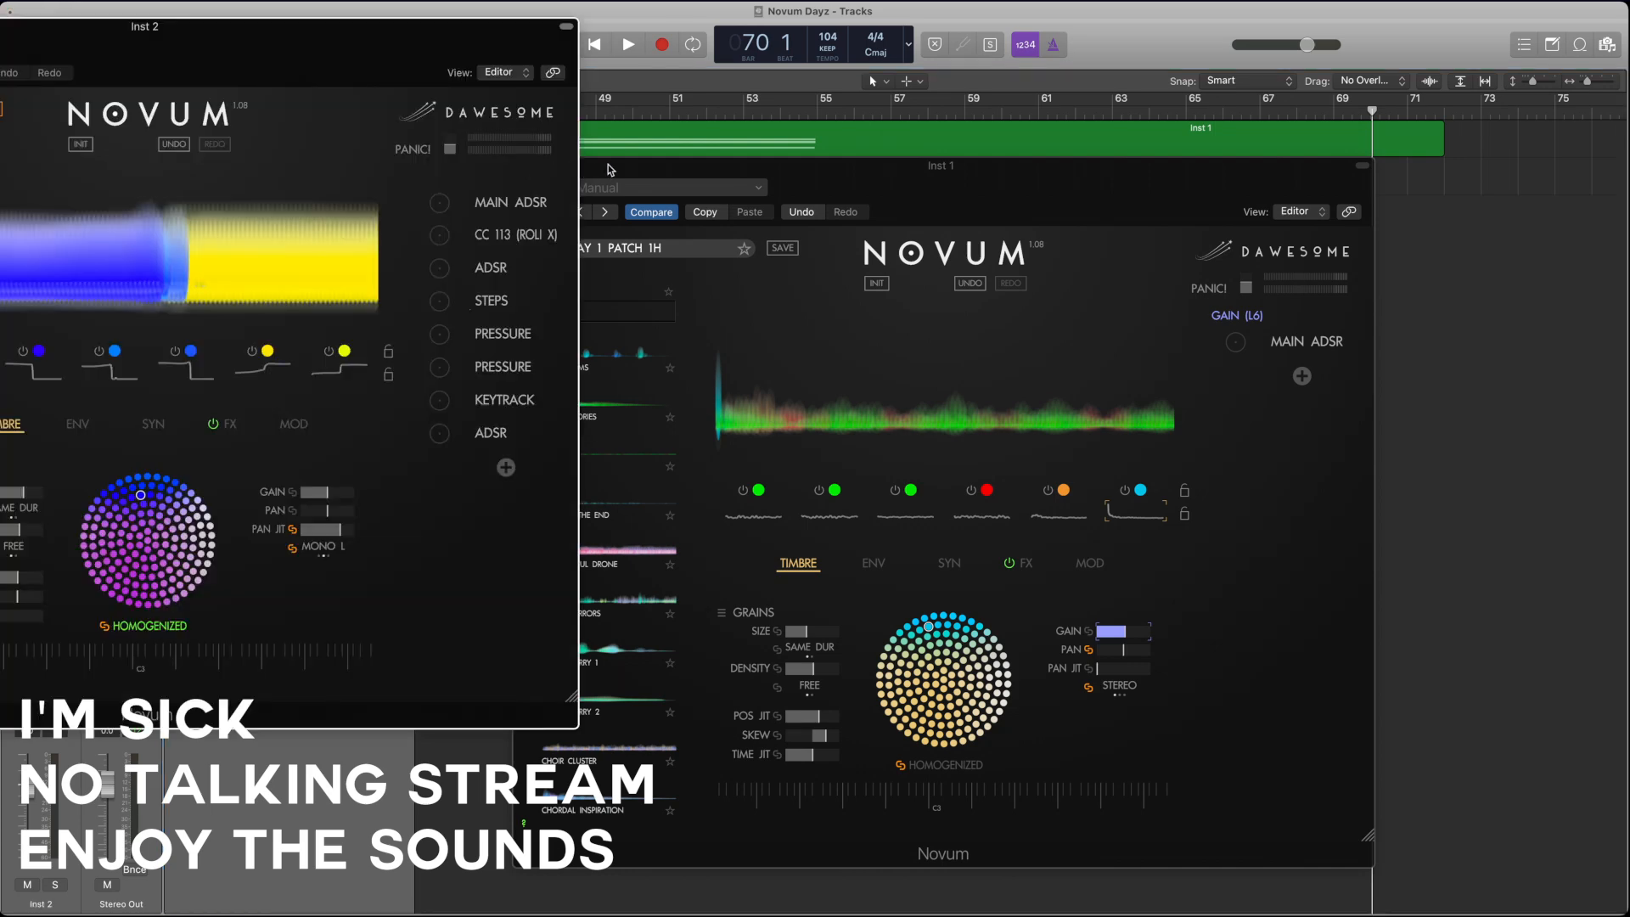
Step: Close the Inst 1 Novum window and move the Inst 2 Novum window fully into view
{"action": "left_click", "coordinate": [607, 169]}
{"action": "left_click", "coordinate": [528, 173]}
{"action": "left_click_drag", "start_coordinate": [318, 44], "coordinate": [962, 147]}
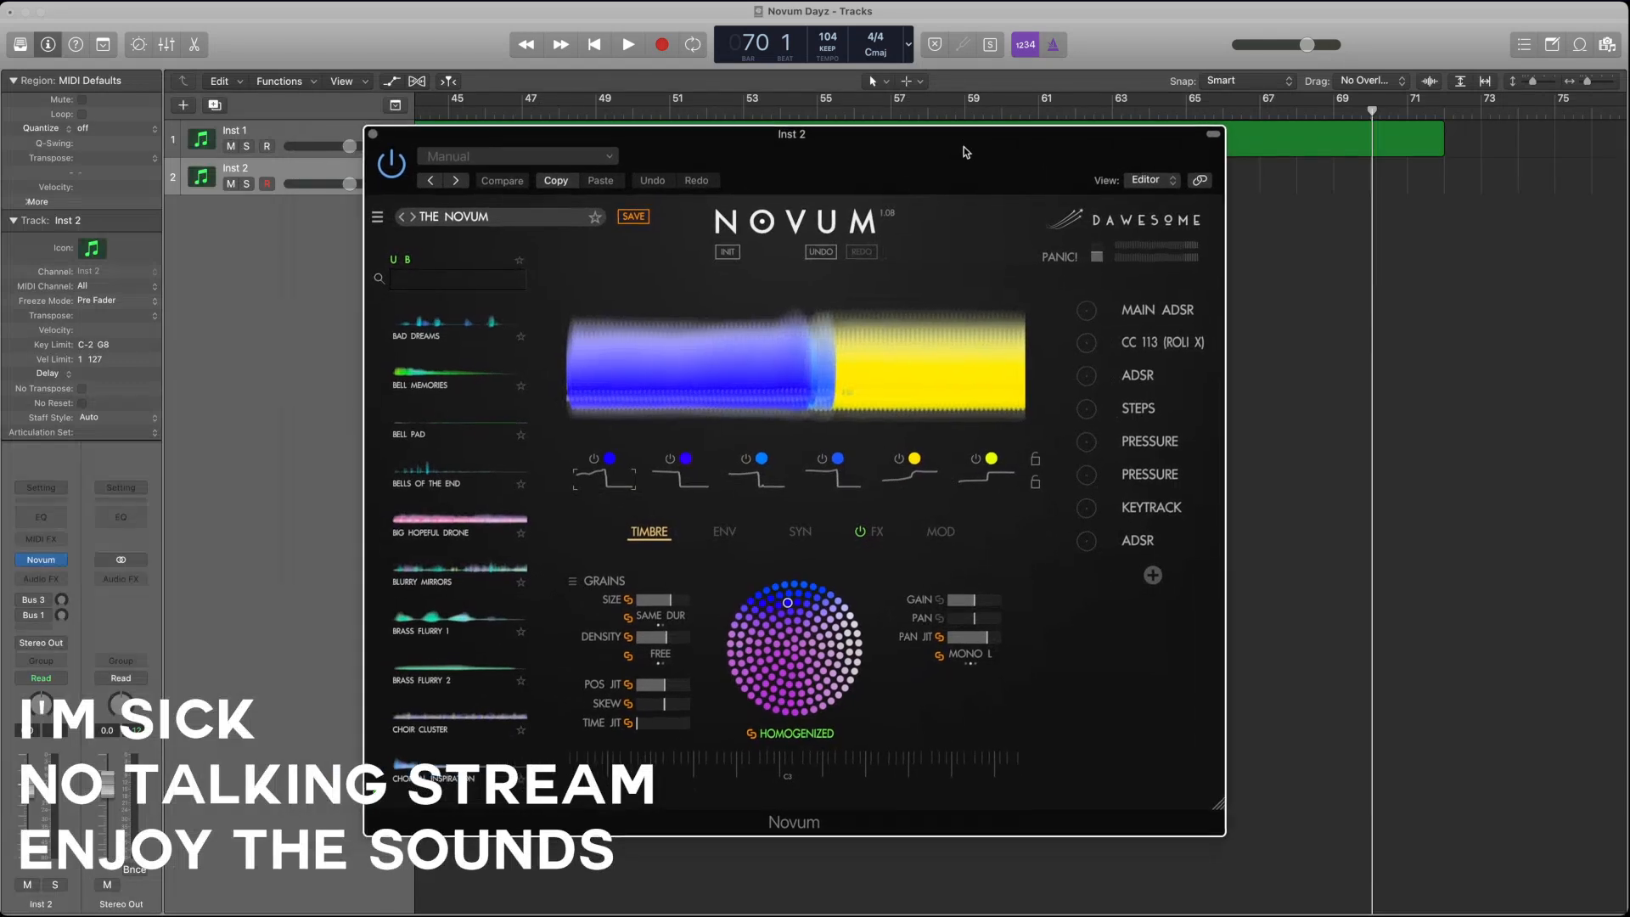
Step: Load the Dulcius patch from the user patches in the Inst 2 Novum
{"action": "scroll", "coordinate": [445, 426], "scroll_direction": "down", "scroll_amount": 15}
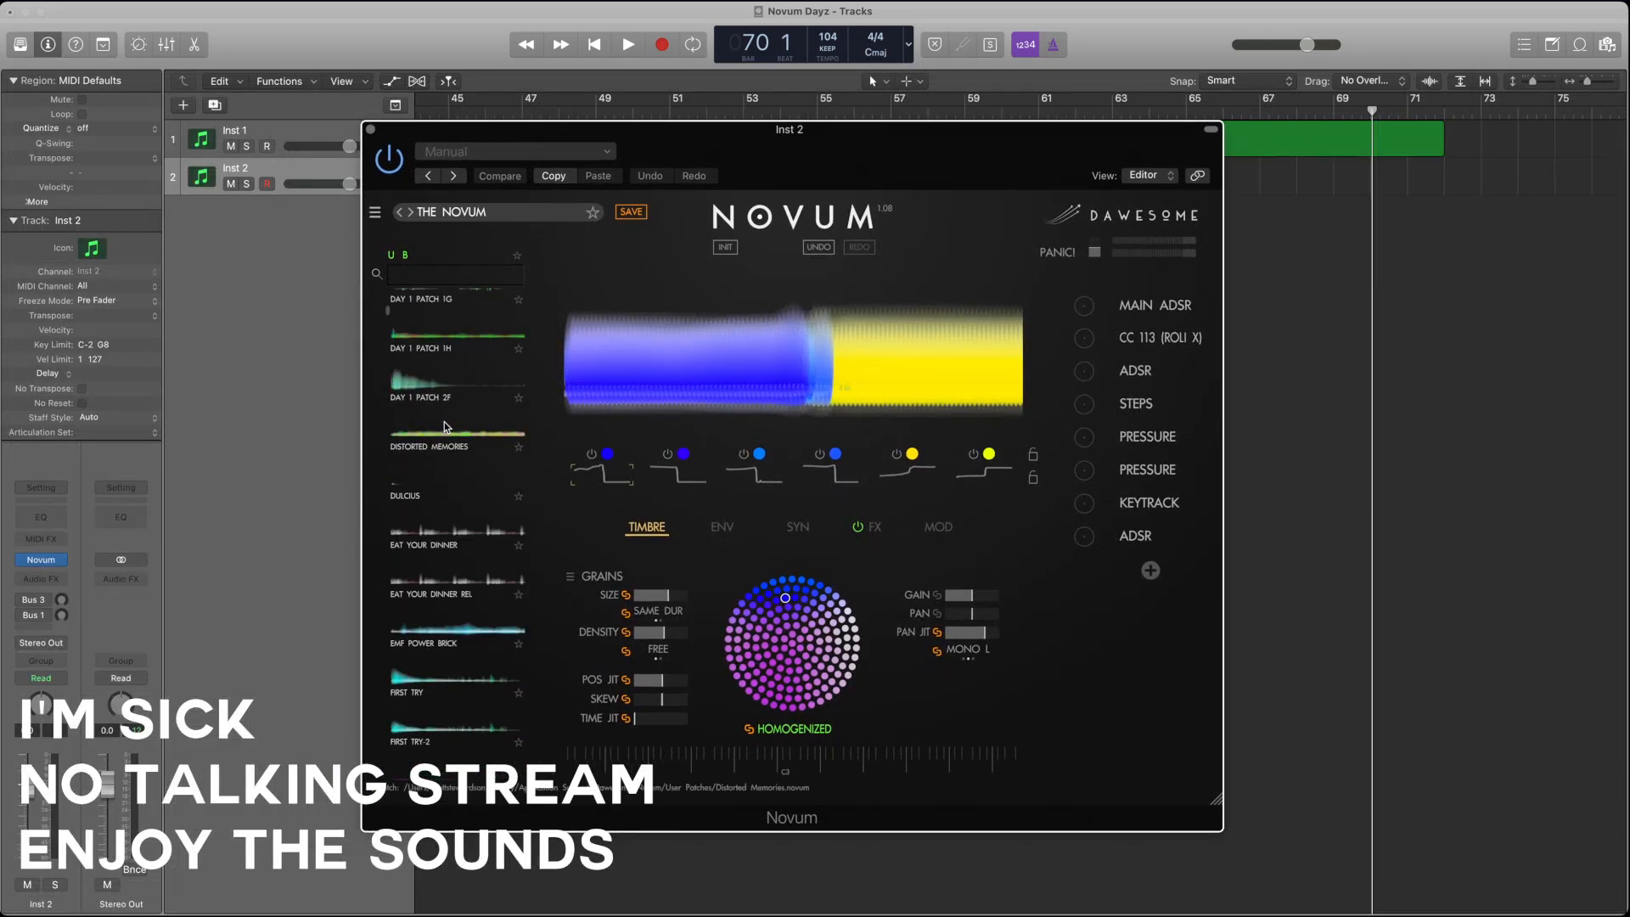
{"action": "scroll", "coordinate": [445, 426], "scroll_direction": "down", "scroll_amount": 2}
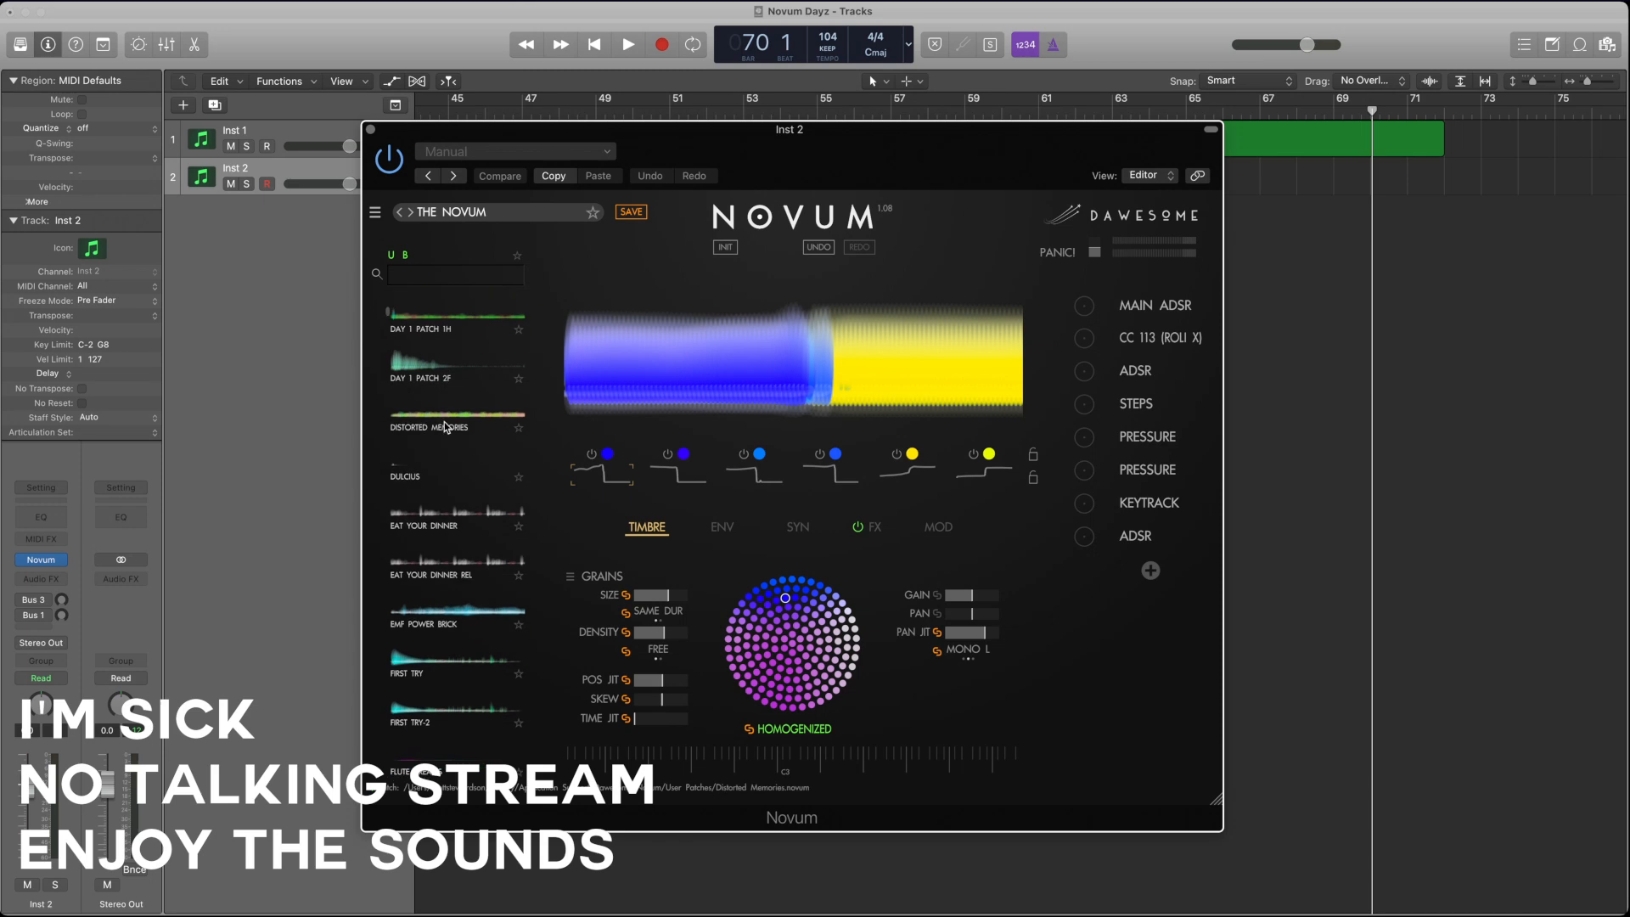
{"action": "left_click", "coordinate": [430, 462]}
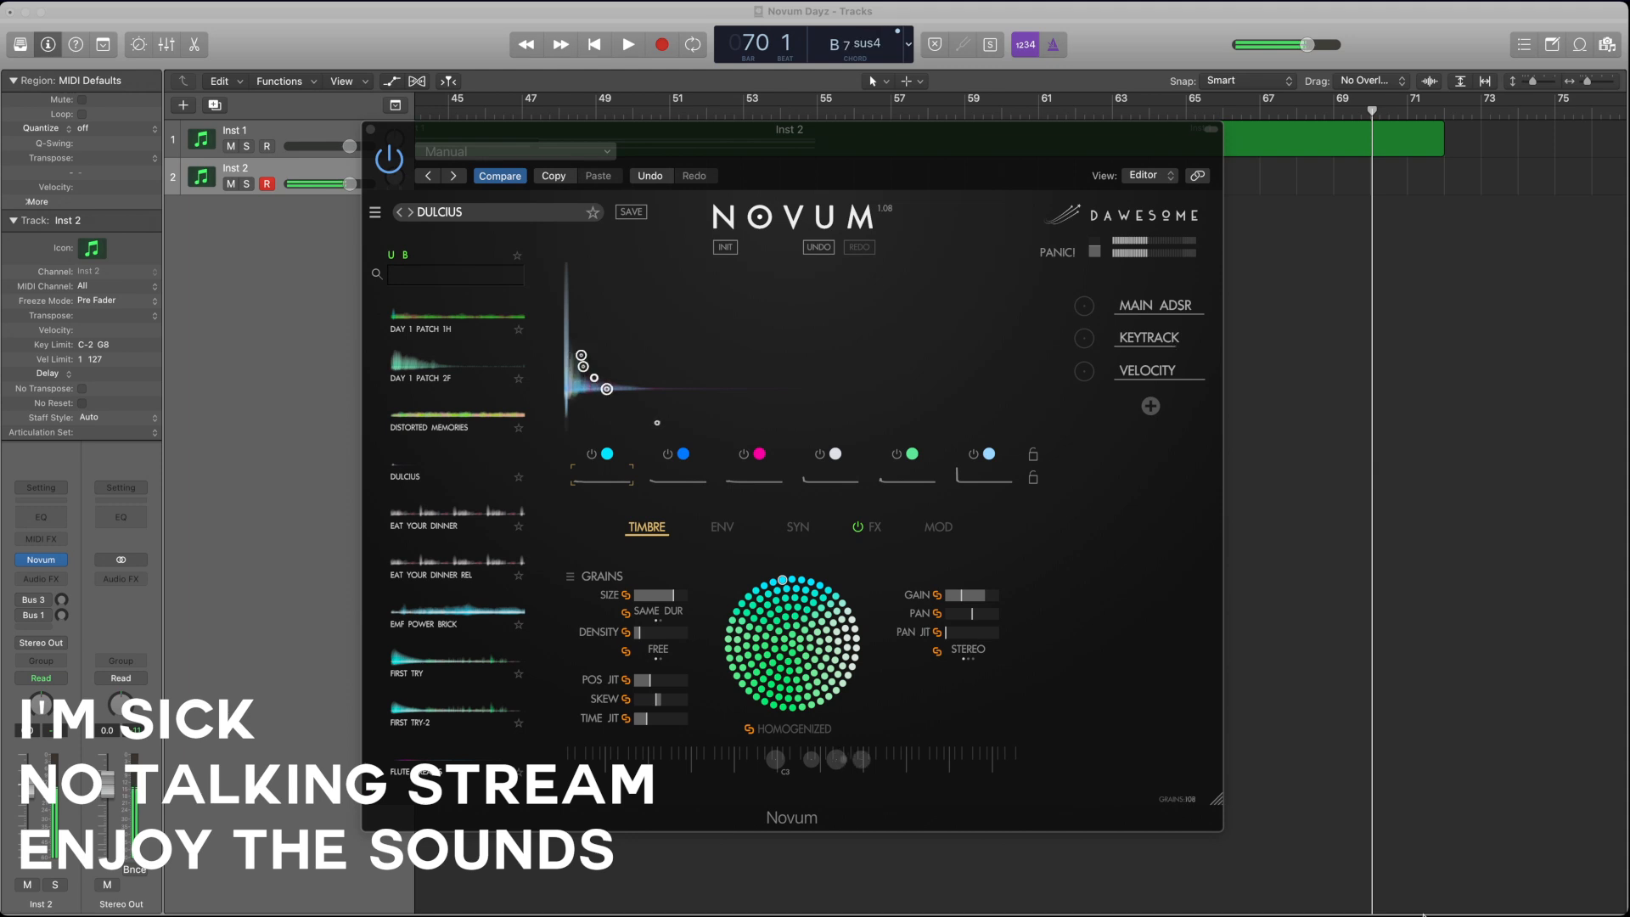
Step: Load a different audio sample into the Dulcius patch in Novum and move the plug-in window below the tracks
{"action": "left_click", "coordinate": [909, 146]}
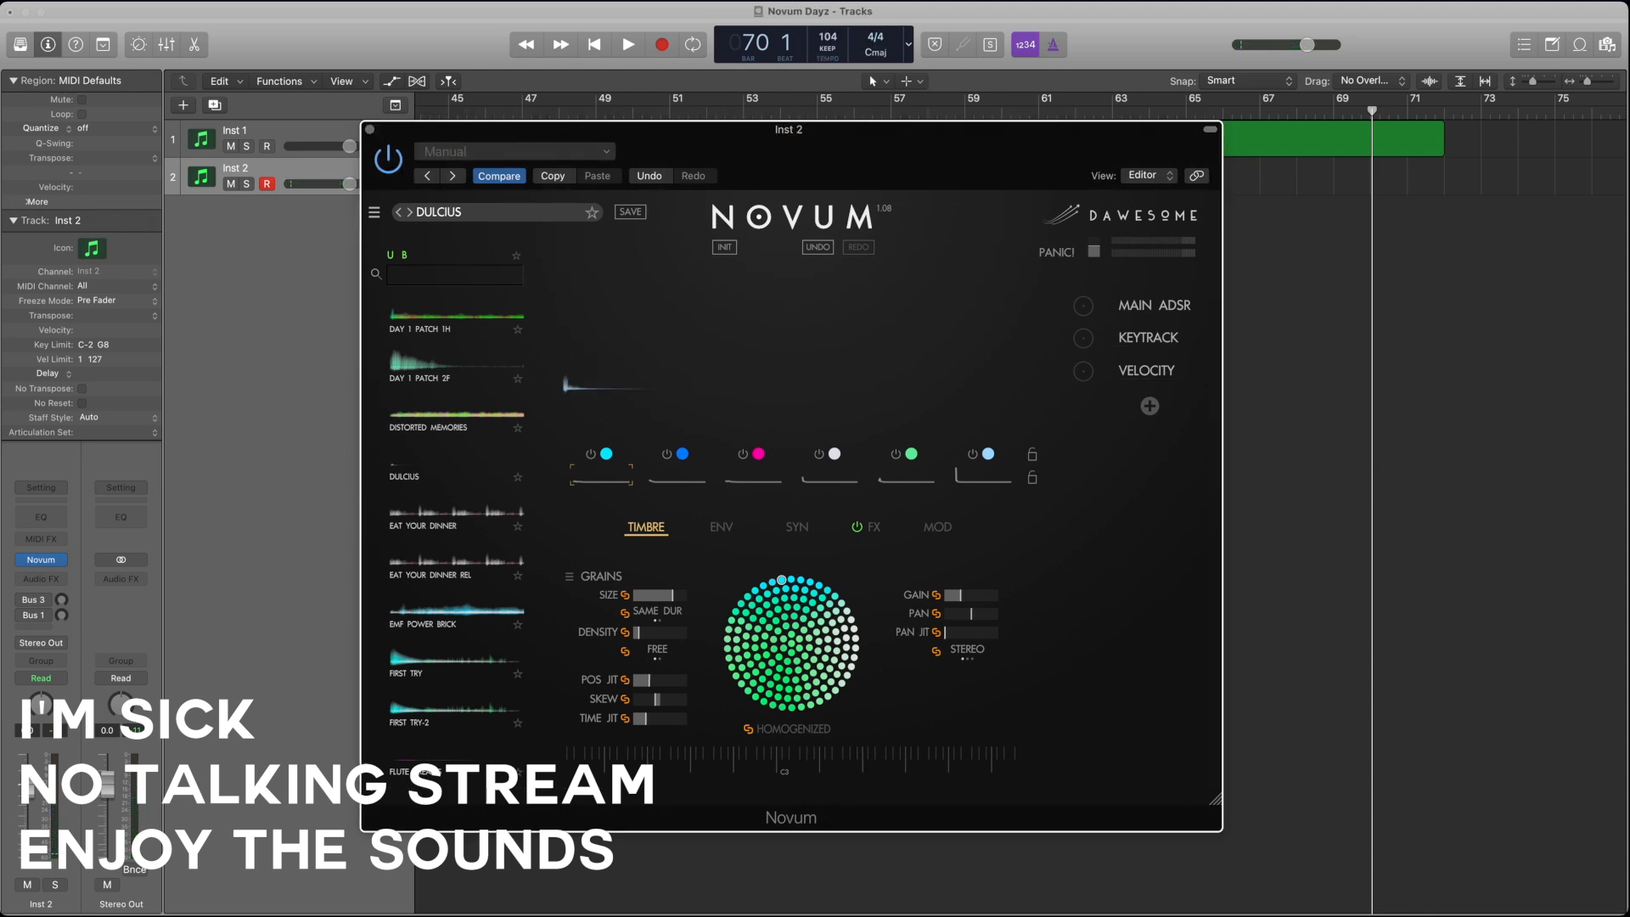
{"action": "key", "text": "super+Tab"}
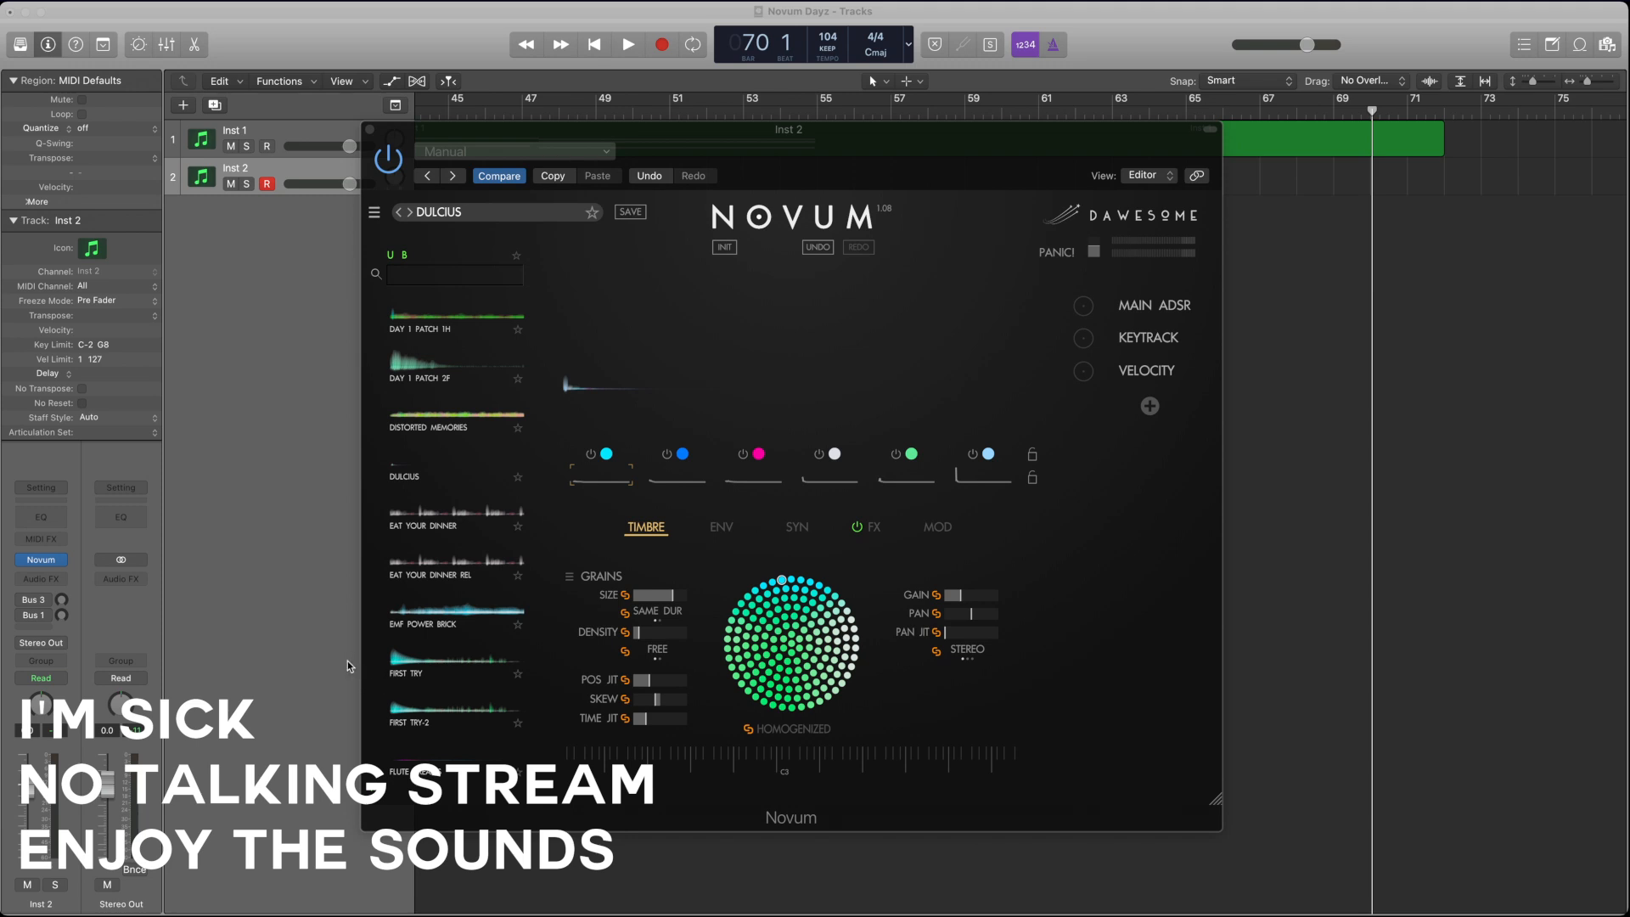
{"action": "left_click_drag", "start_coordinate": [336, 655], "coordinate": [823, 294]}
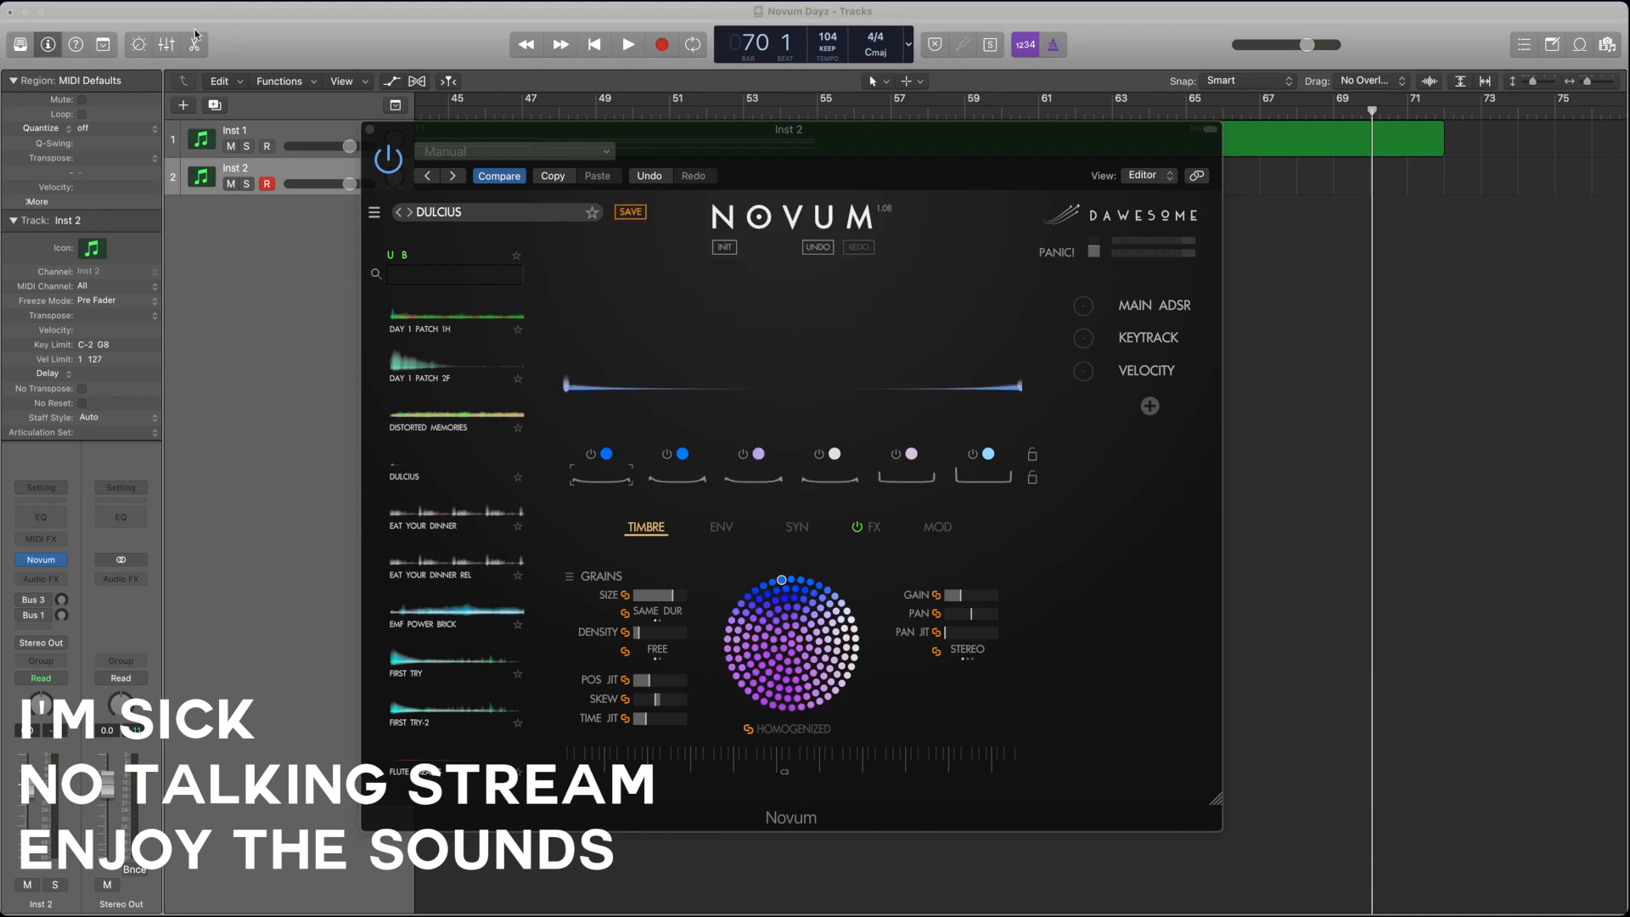
{"action": "left_click", "coordinate": [868, 142]}
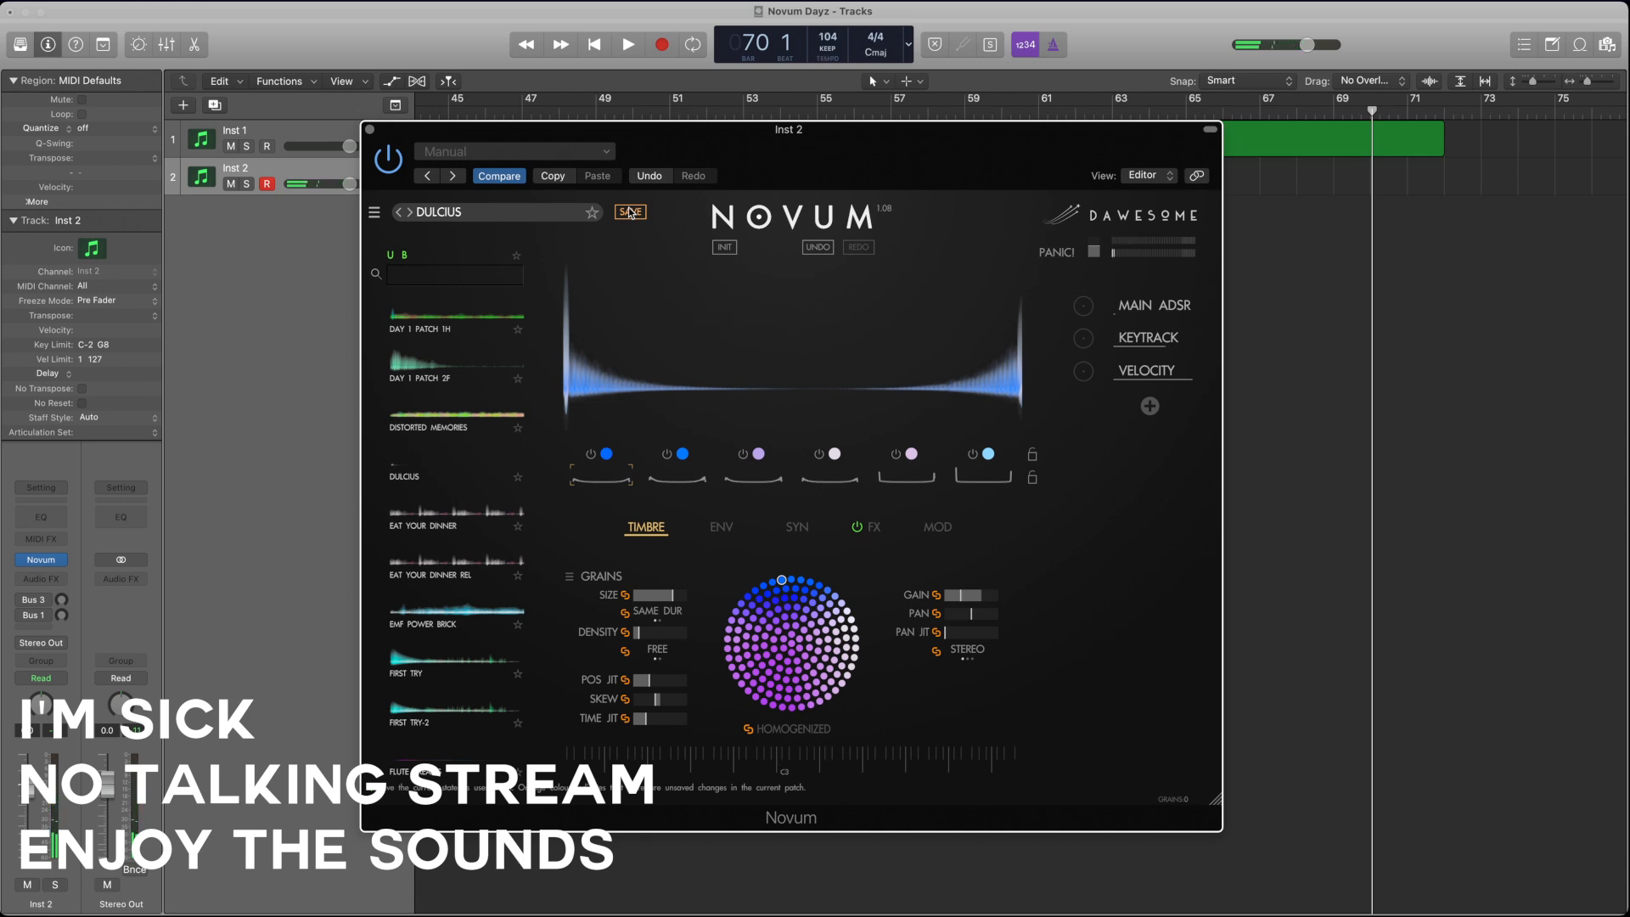
{"action": "left_click_drag", "start_coordinate": [669, 134], "coordinate": [572, 277]}
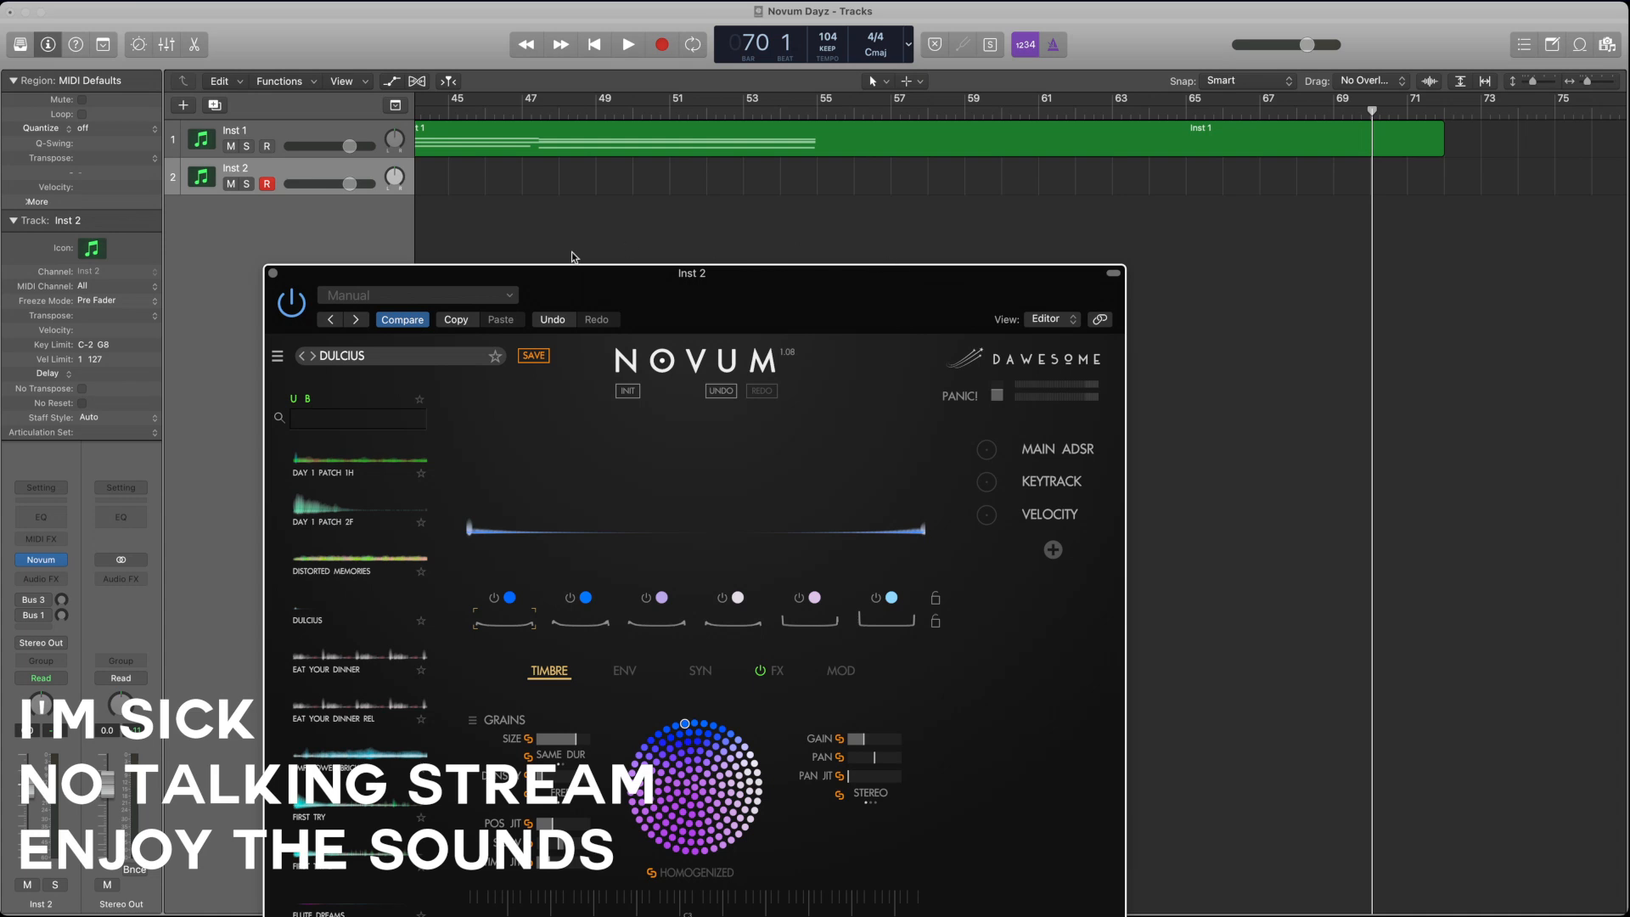
{"action": "left_click", "coordinate": [534, 357]}
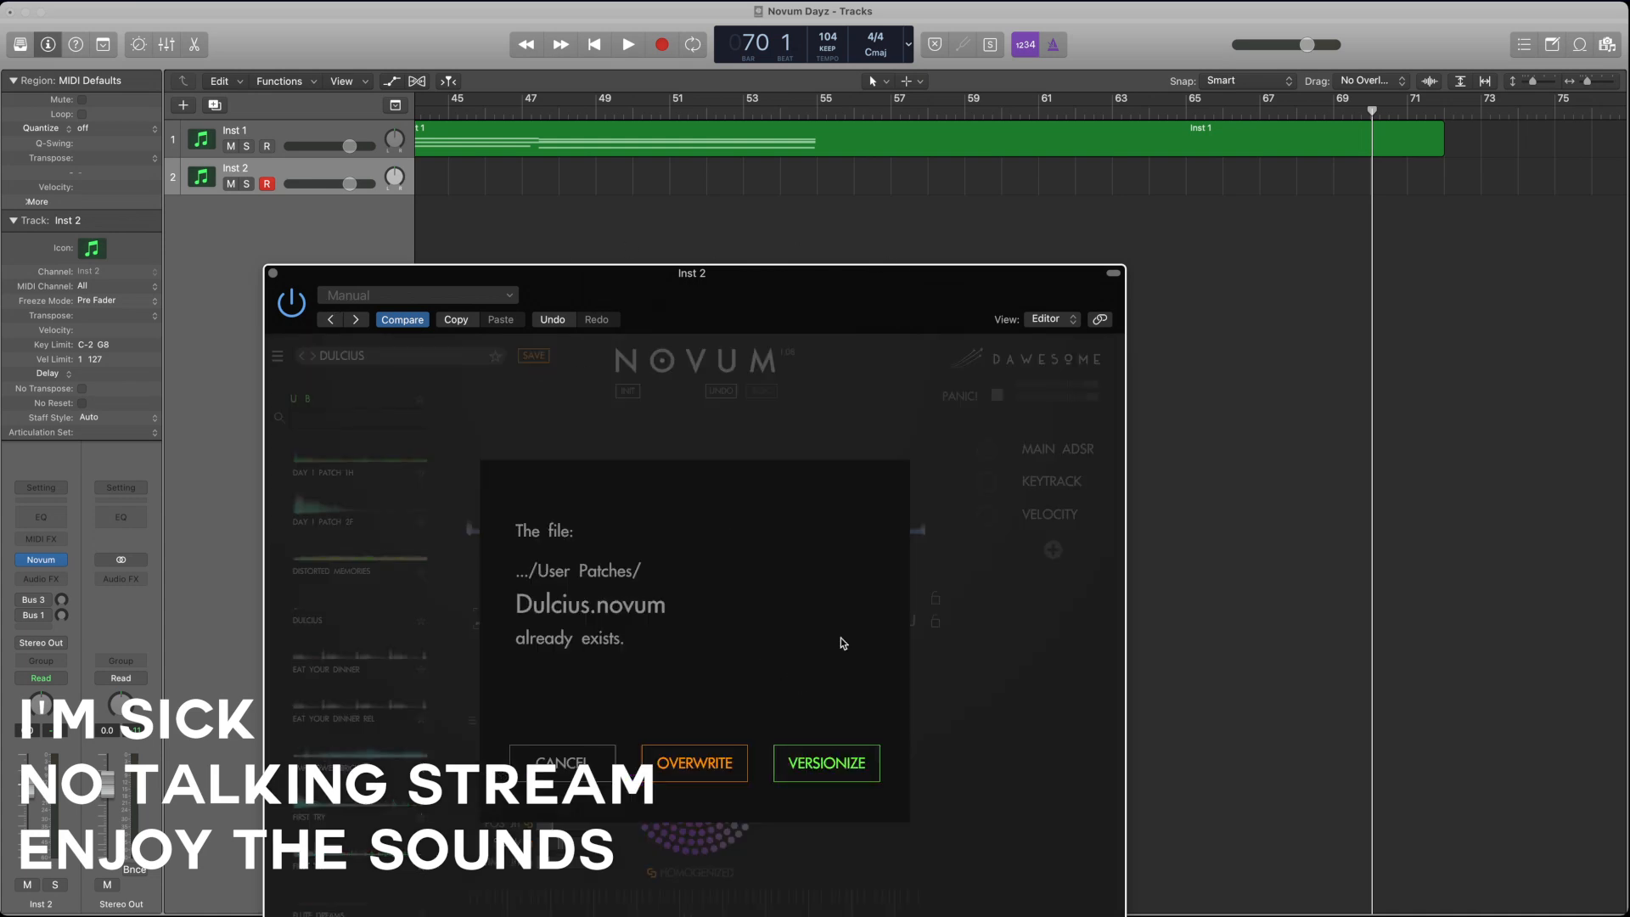
{"action": "left_click", "coordinate": [585, 764]}
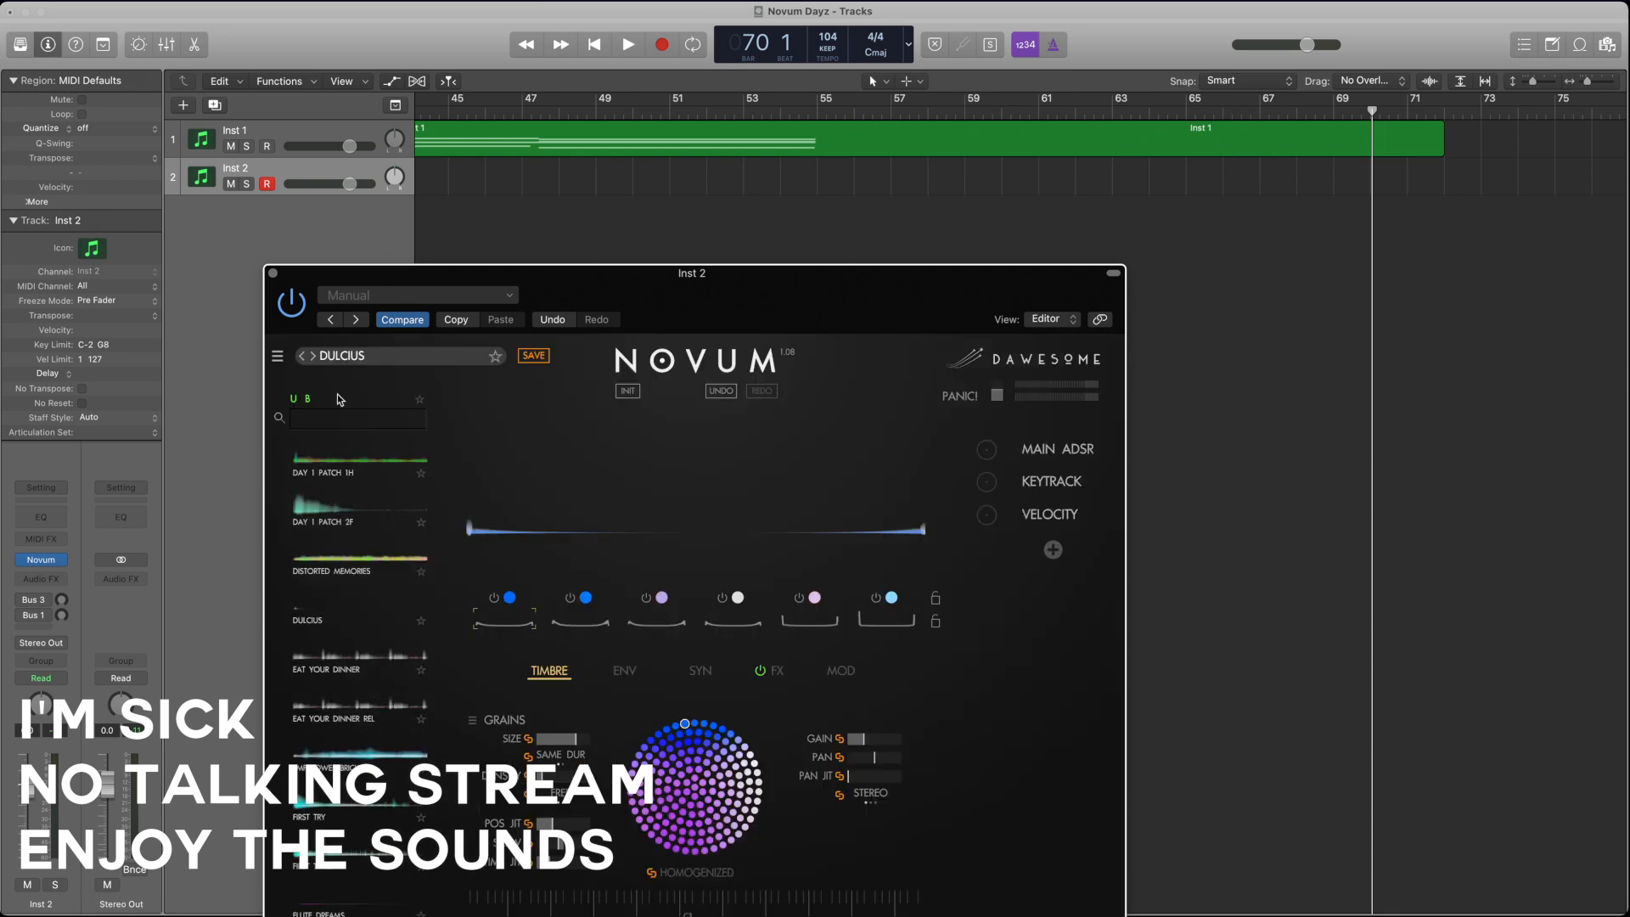
{"action": "left_click", "coordinate": [278, 356]}
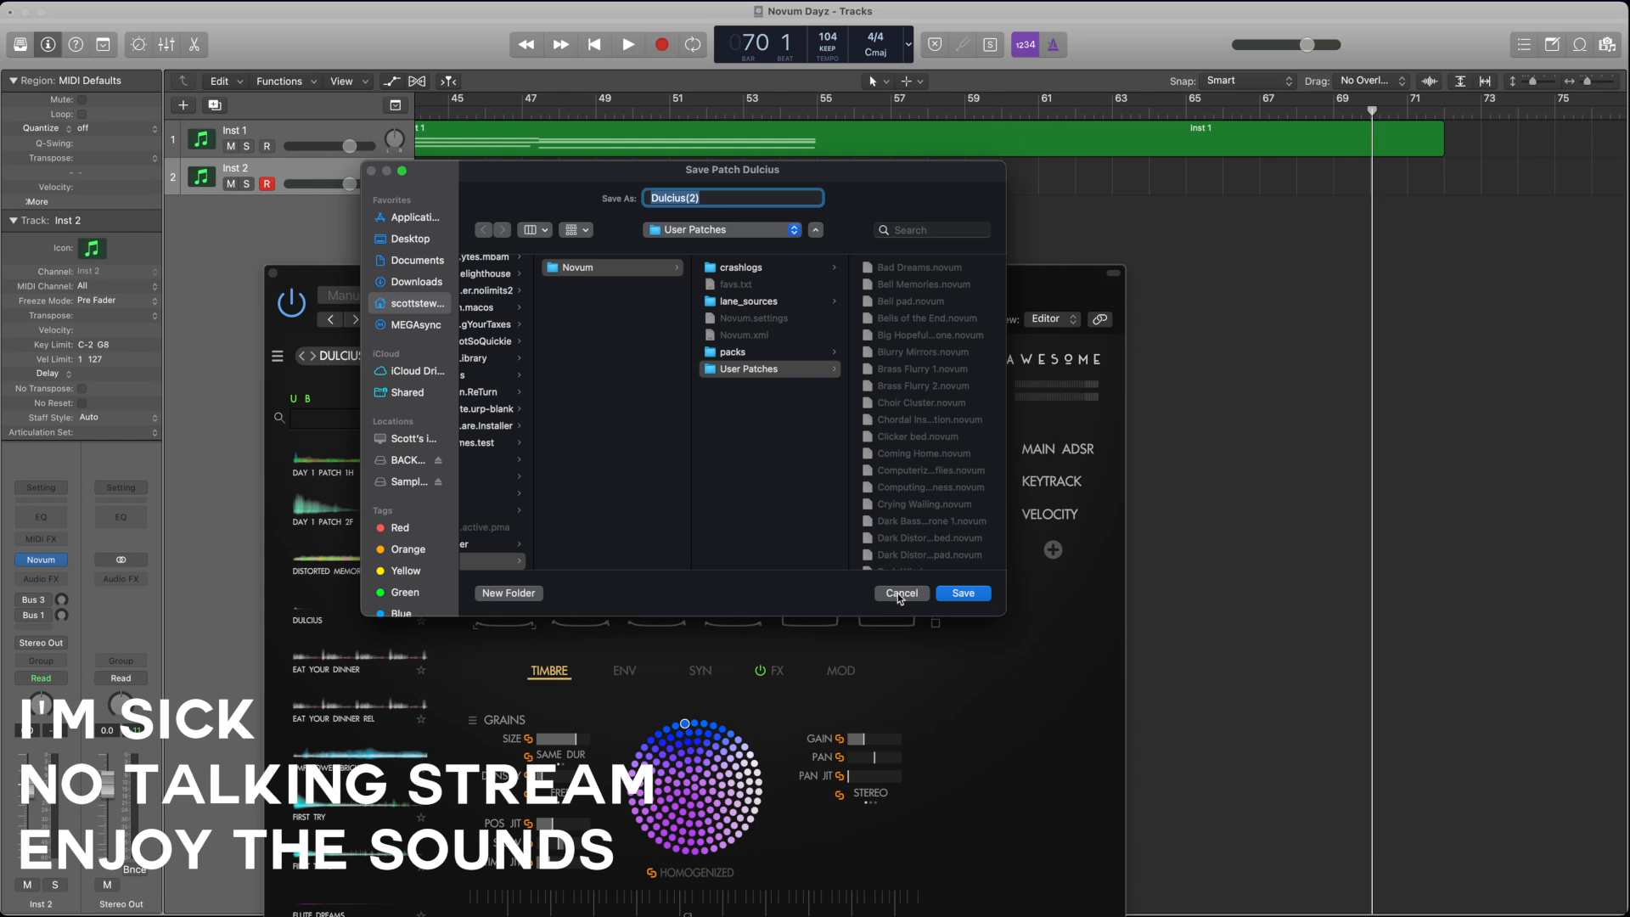
{"action": "left_click", "coordinate": [901, 593]}
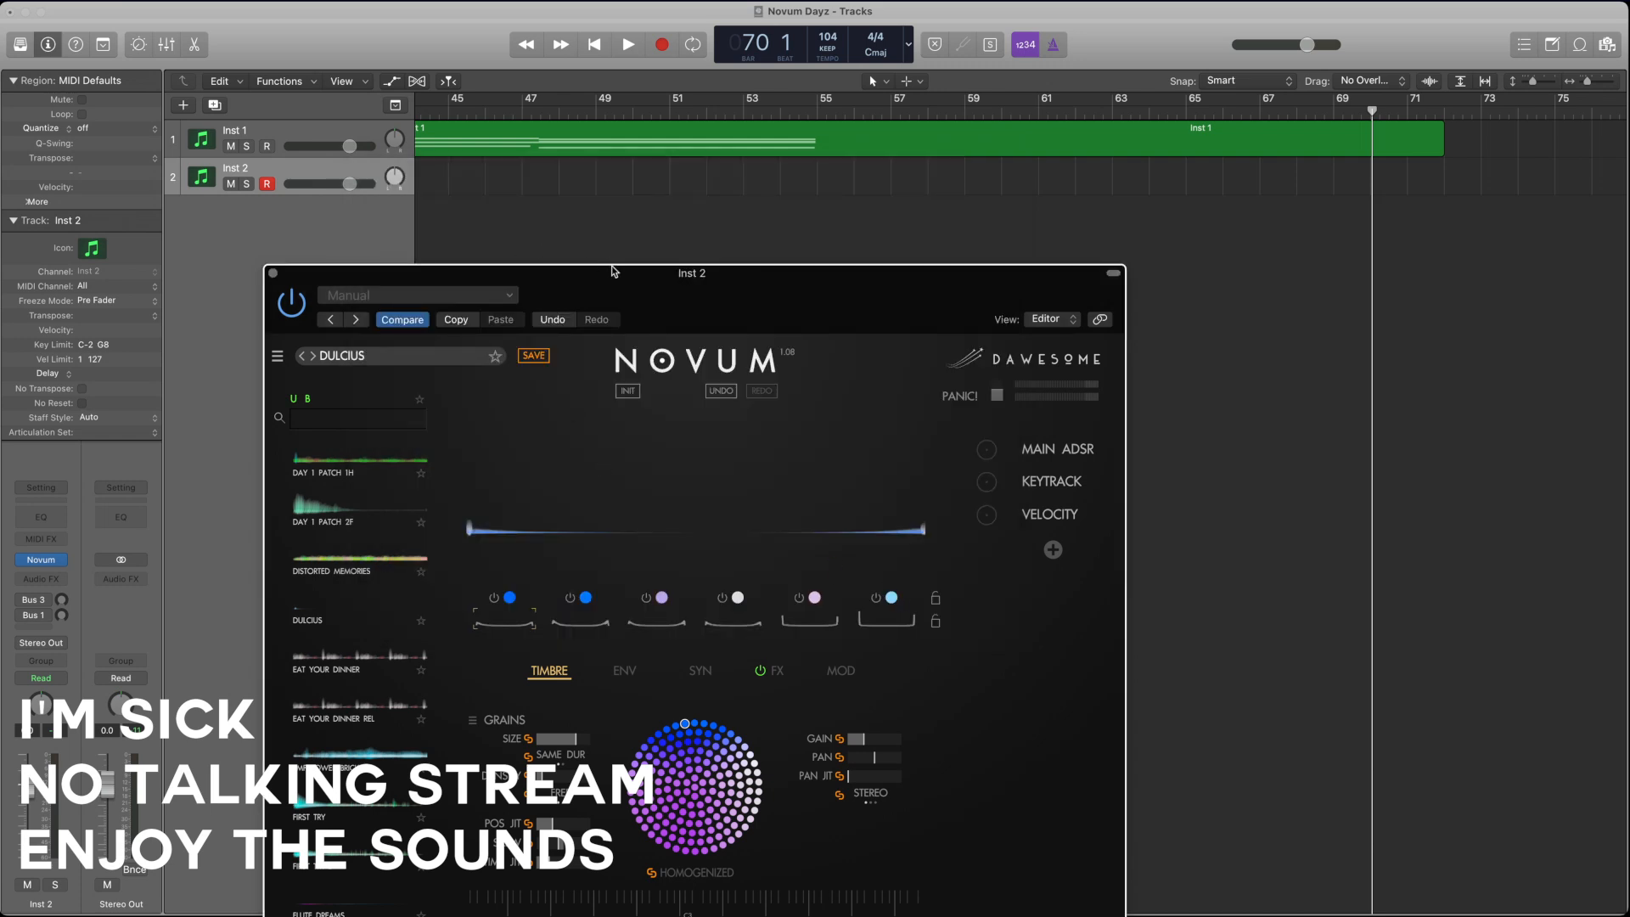
Step: Close the Novum plug-in window of the Inst 2 track
{"action": "left_click_drag", "start_coordinate": [614, 274], "coordinate": [604, 267]}
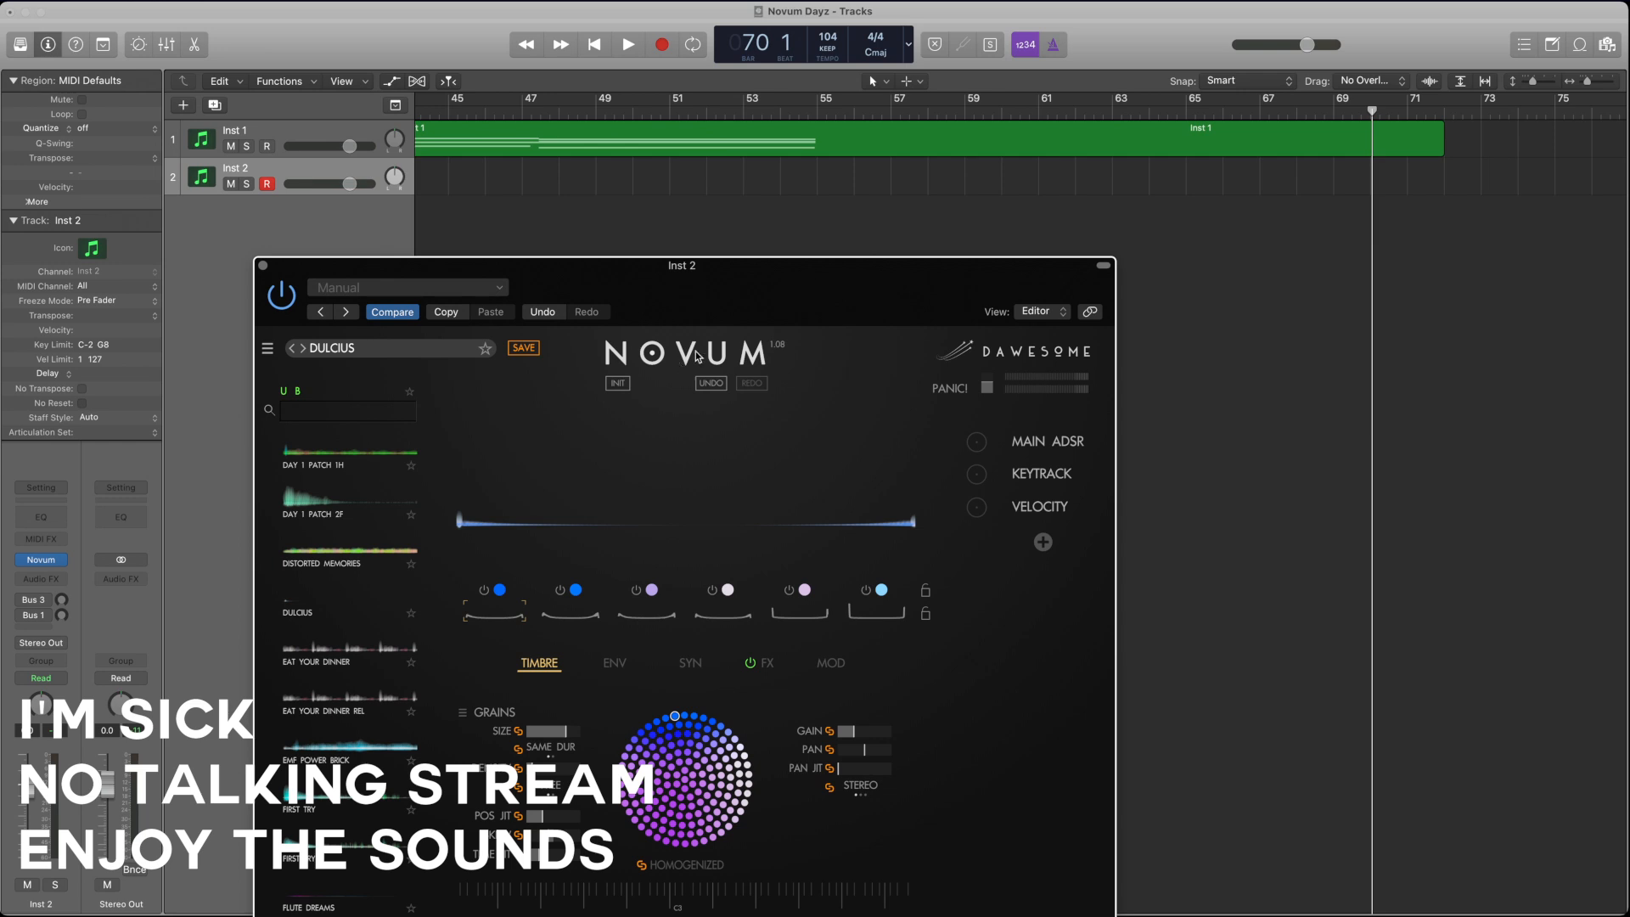
{"action": "left_click", "coordinate": [736, 226]}
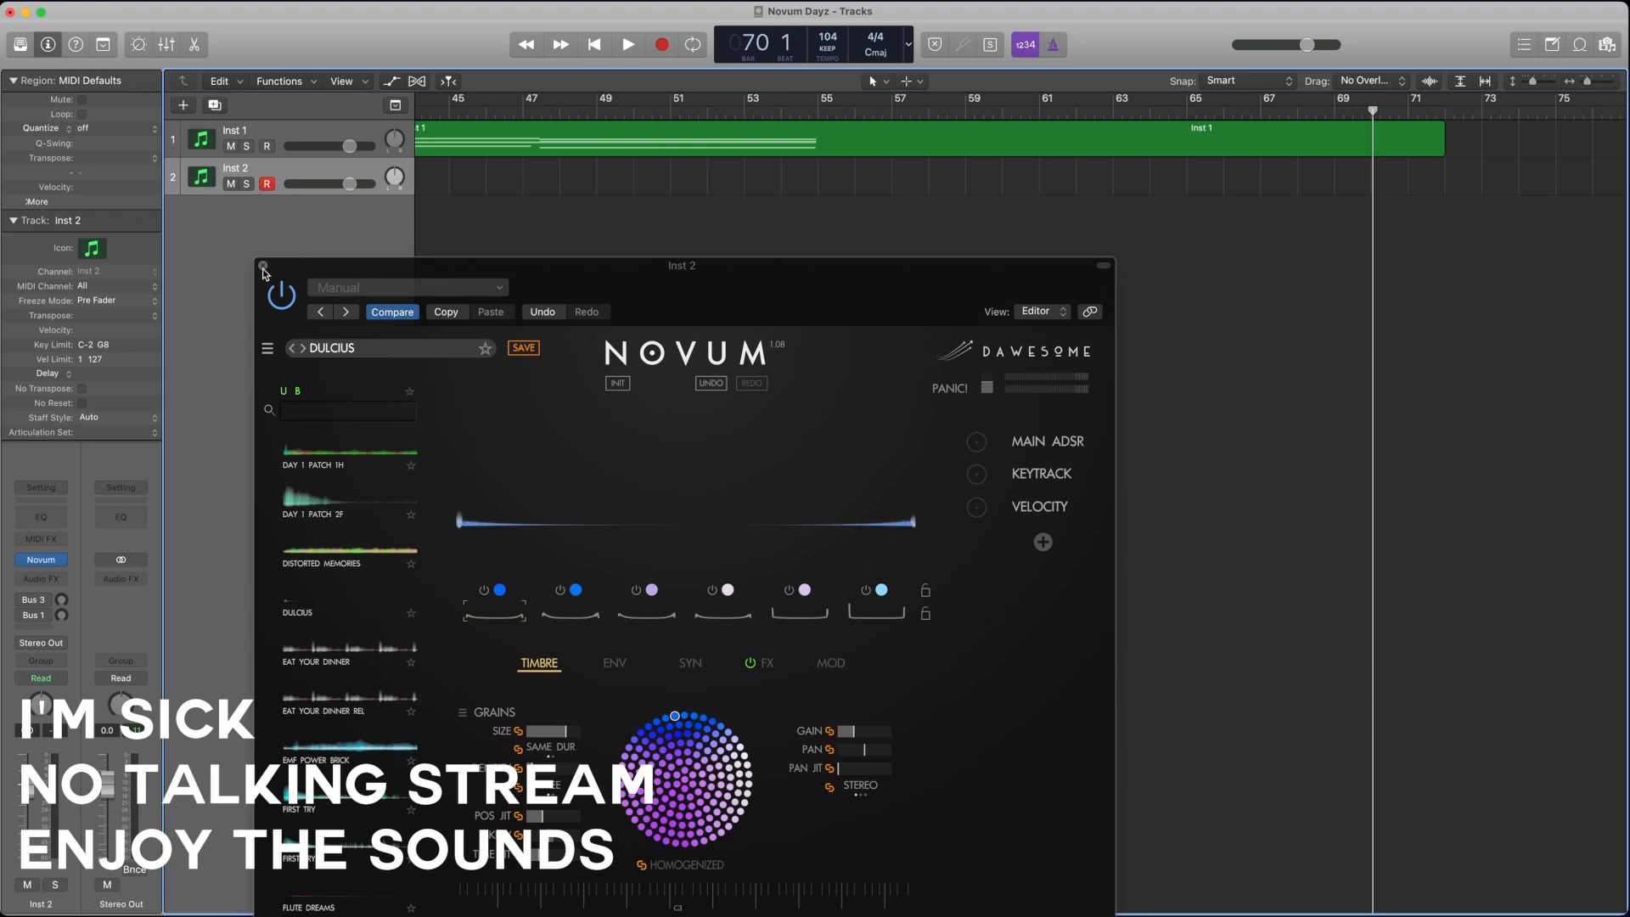
{"action": "left_click", "coordinate": [263, 266]}
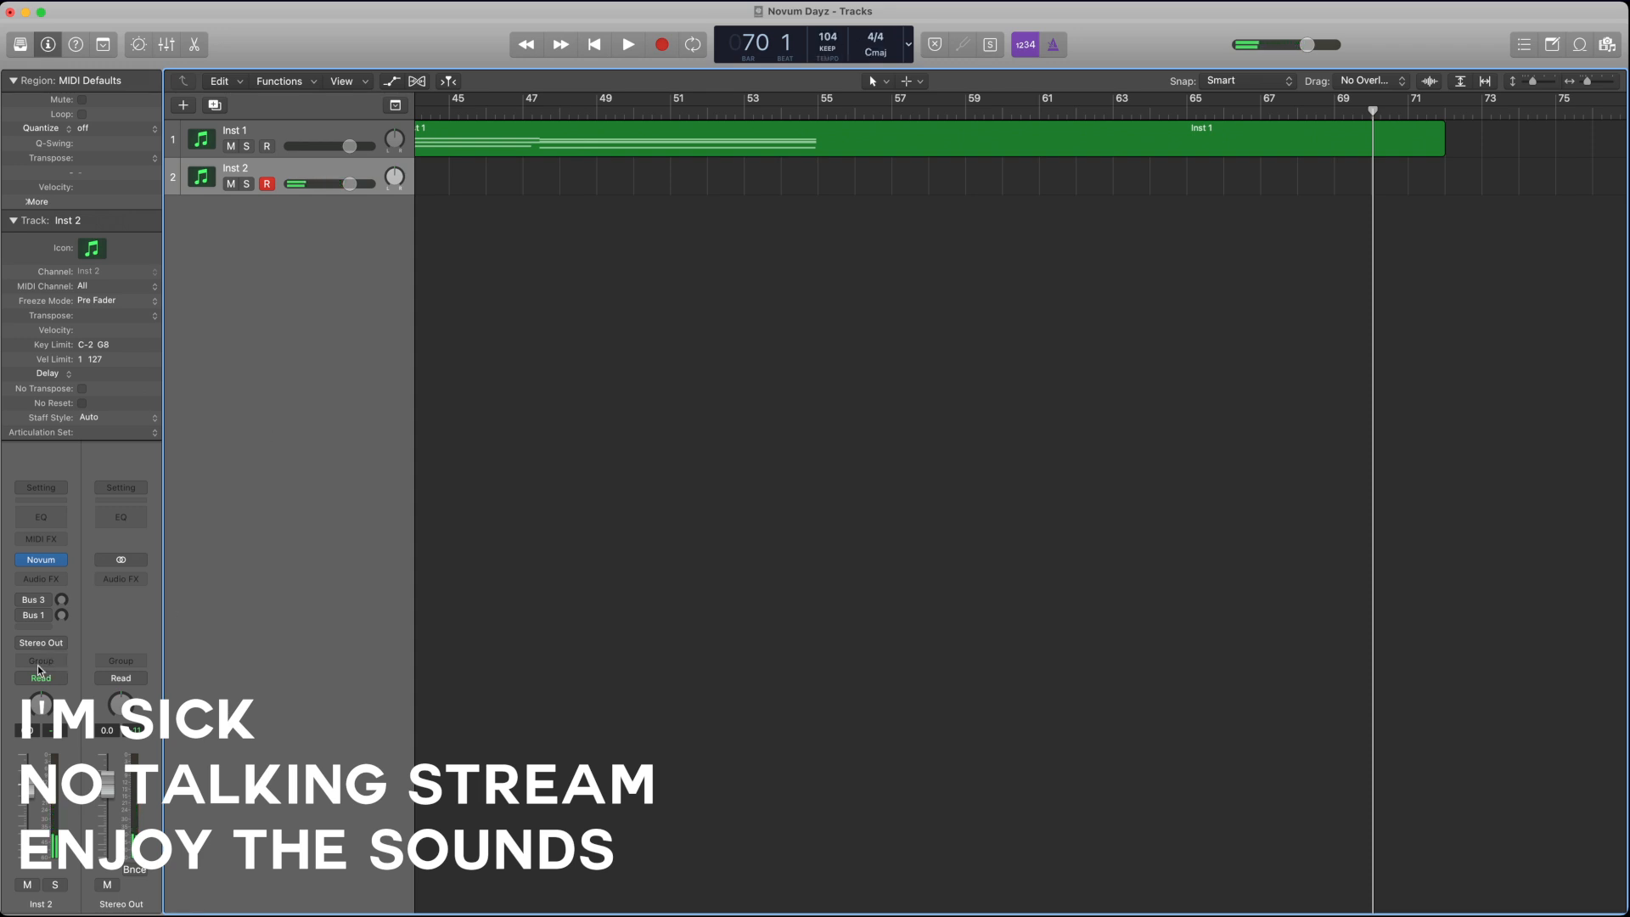
Step: Add a third software instrument track and replace its default Kontakt 7 instrument with the stereo Novum plug-in
{"action": "left_click", "coordinate": [183, 105]}
{"action": "left_click", "coordinate": [1013, 574]}
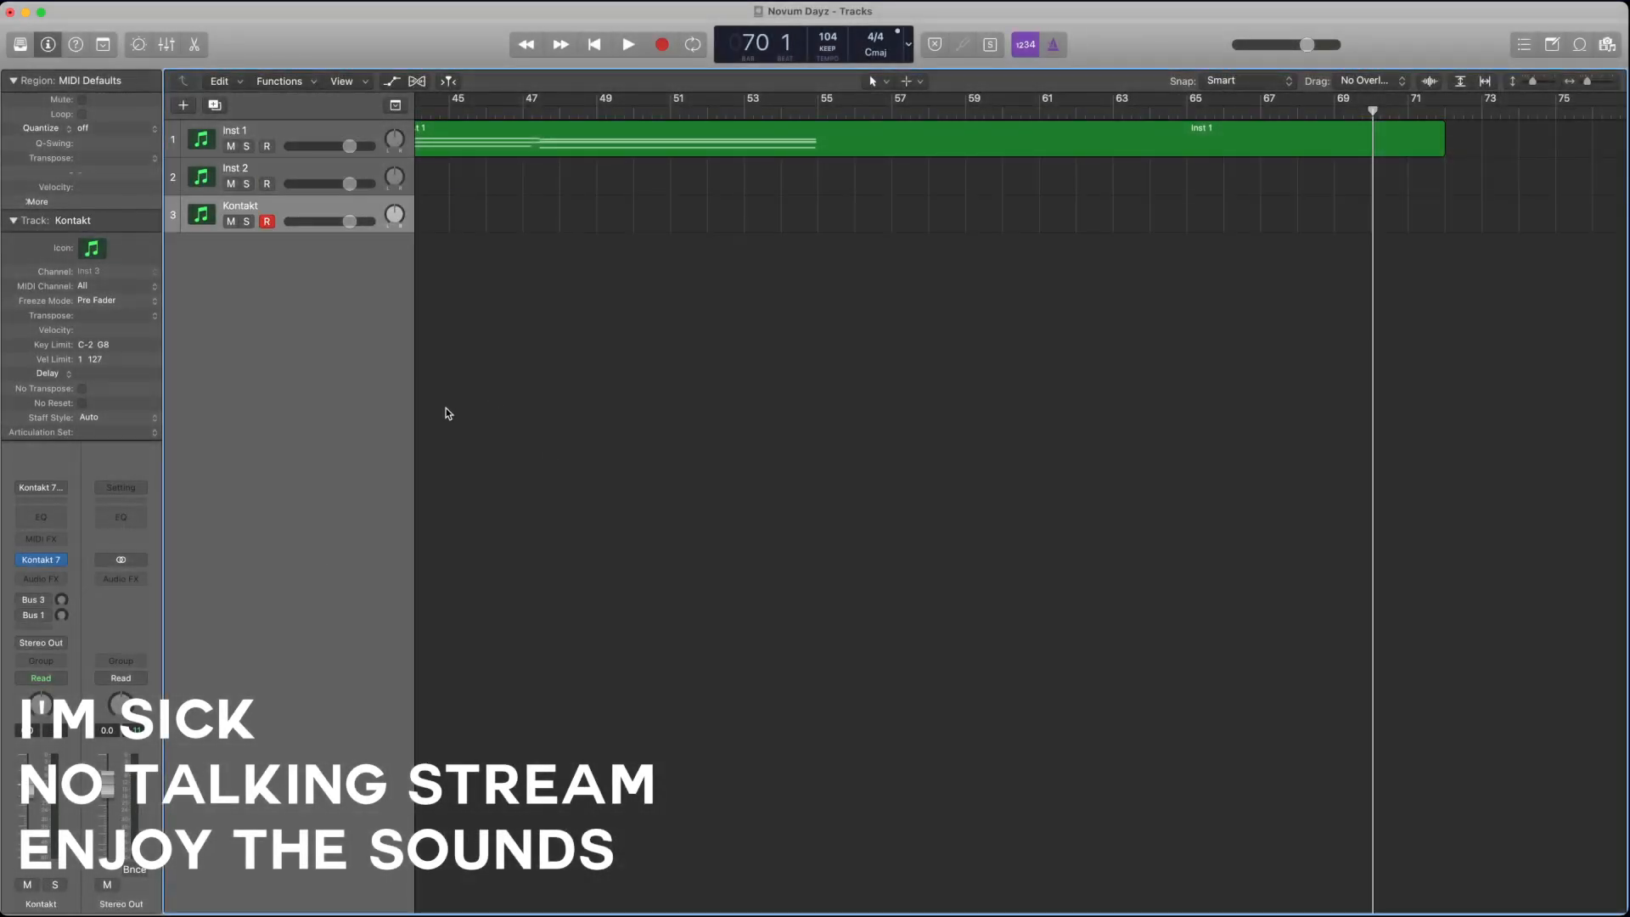
{"action": "left_click", "coordinate": [57, 562]}
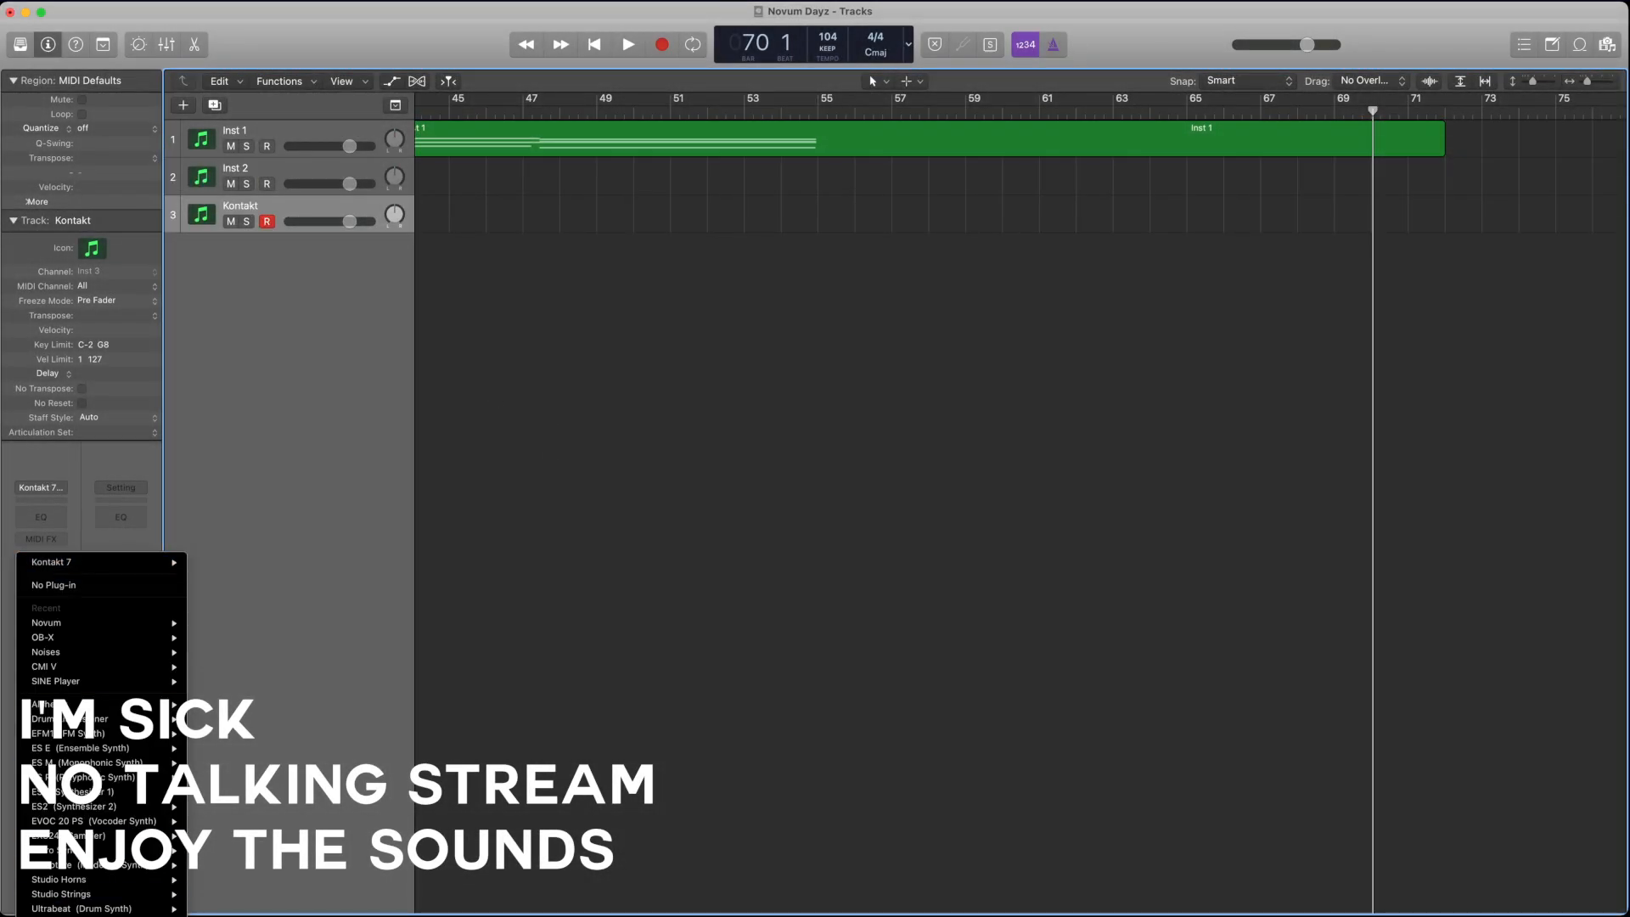
{"action": "mouse_move", "coordinate": [226, 653]}
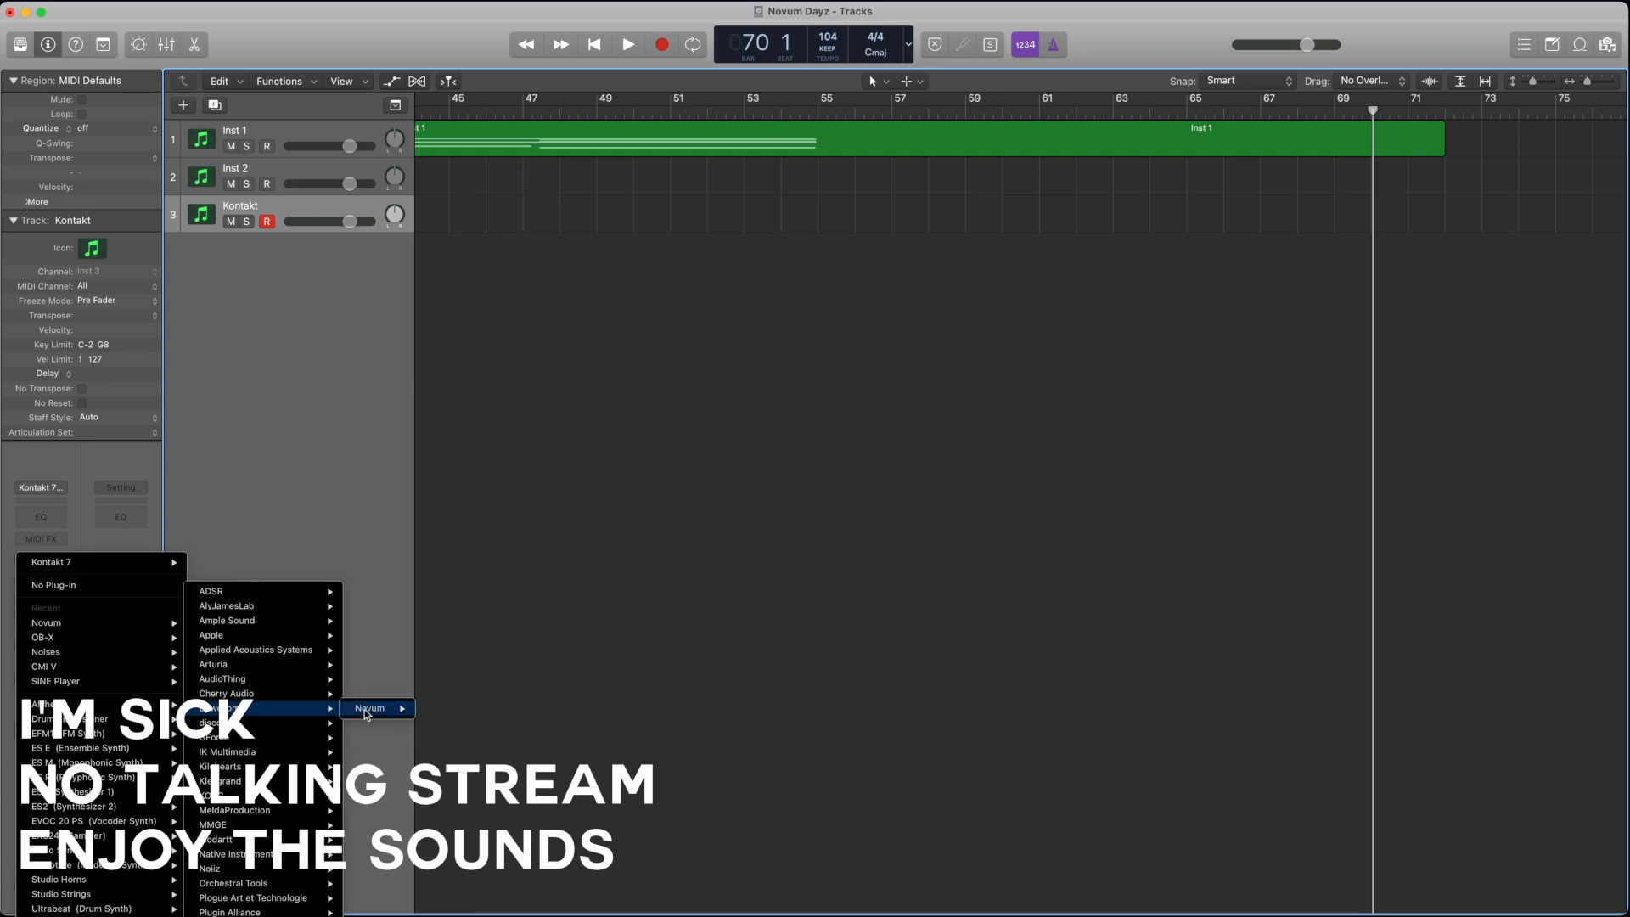
{"action": "left_click", "coordinate": [437, 709]}
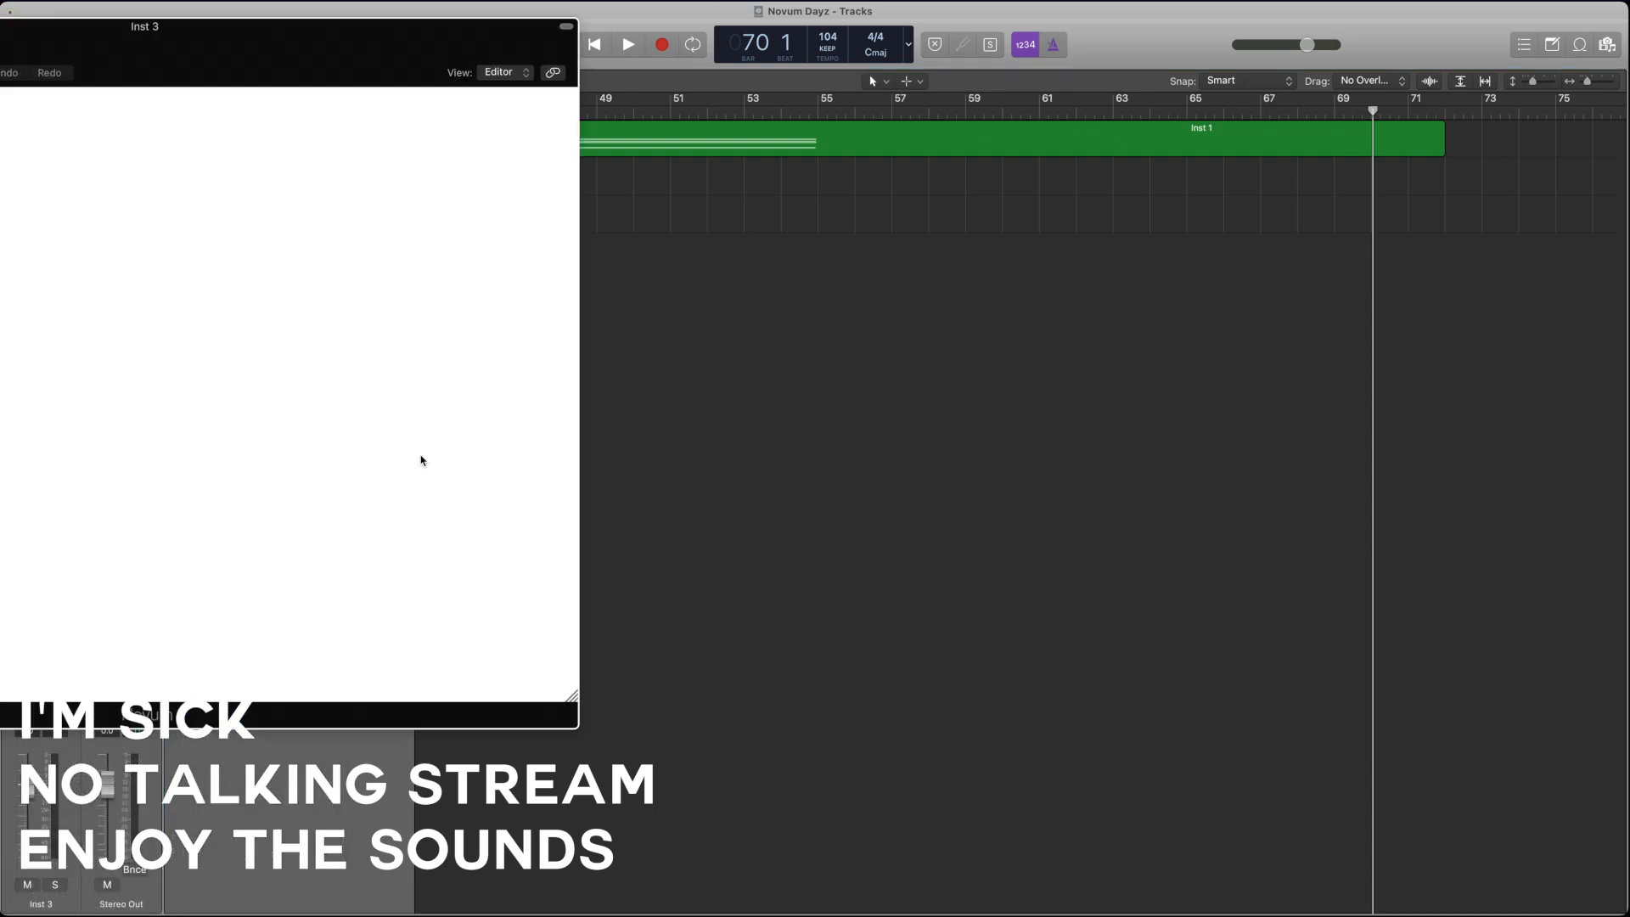
Step: Move the Inst 3 Novum window fully into view and load the Bells of the End patch
{"action": "left_click_drag", "start_coordinate": [349, 14], "coordinate": [859, 110]}
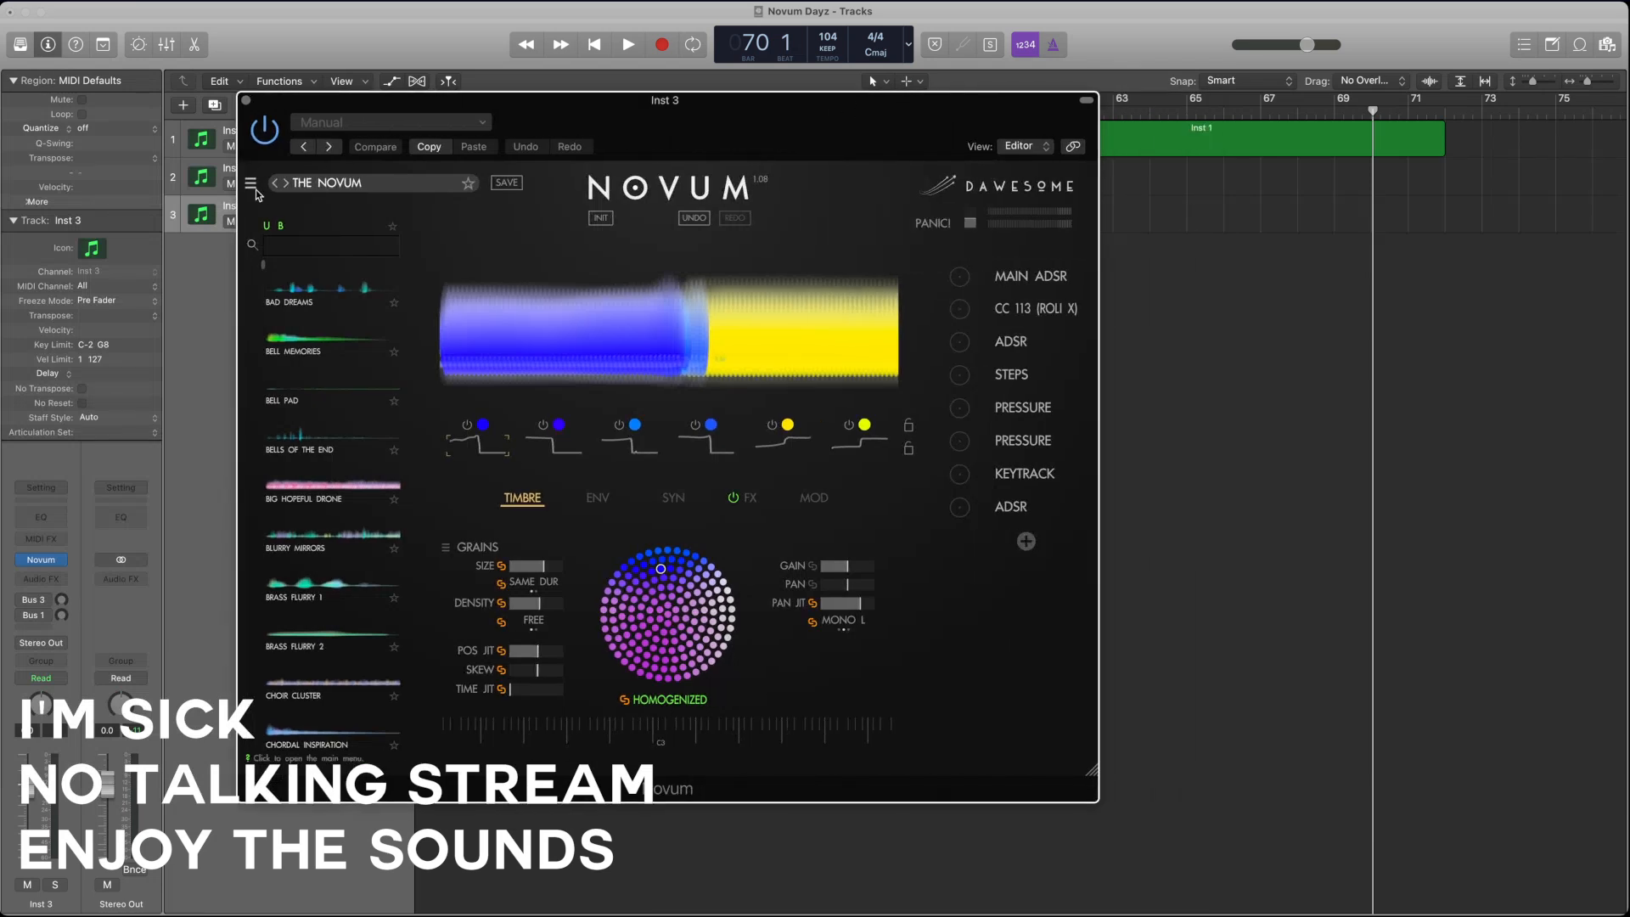
{"action": "left_click", "coordinate": [347, 430]}
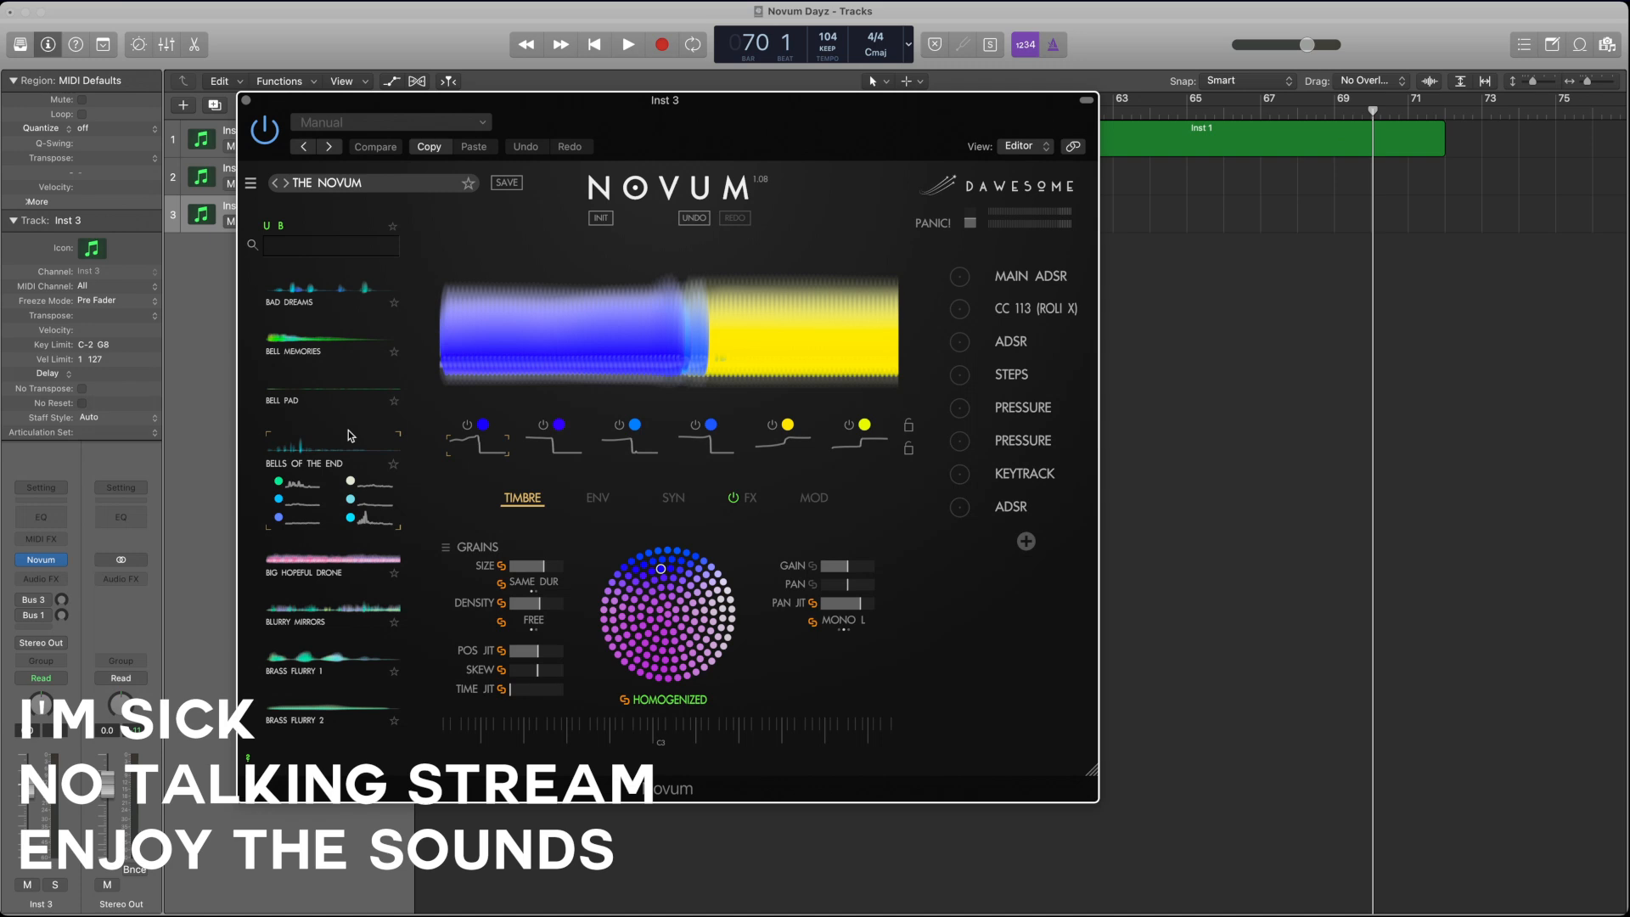
{"action": "left_click", "coordinate": [322, 445]}
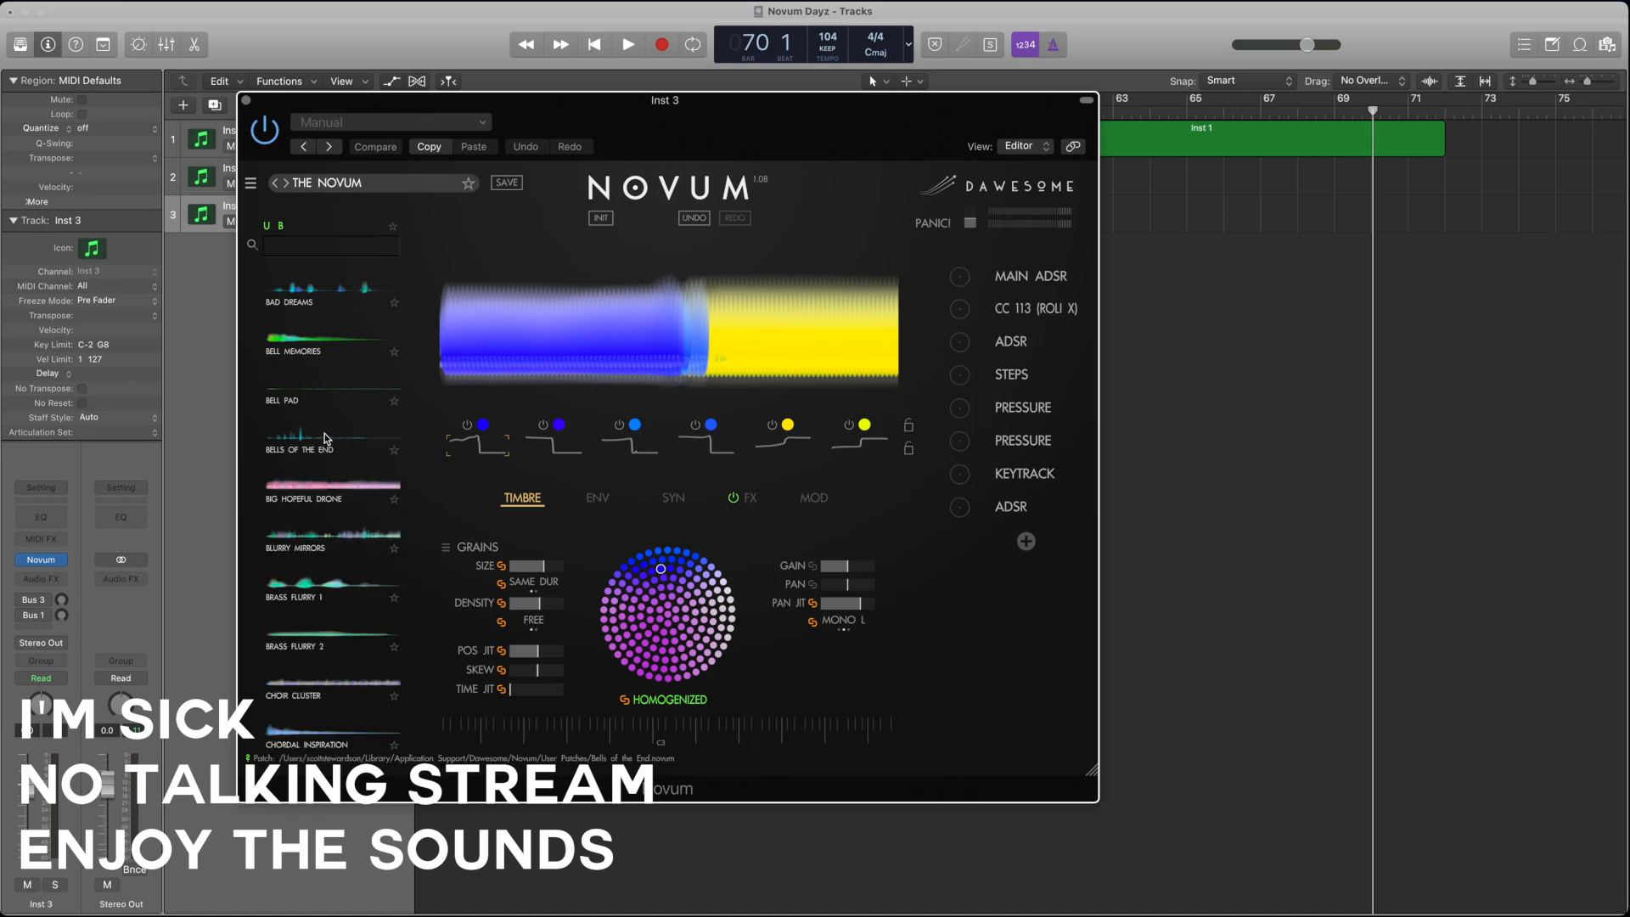
{"action": "double_click", "coordinate": [324, 438]}
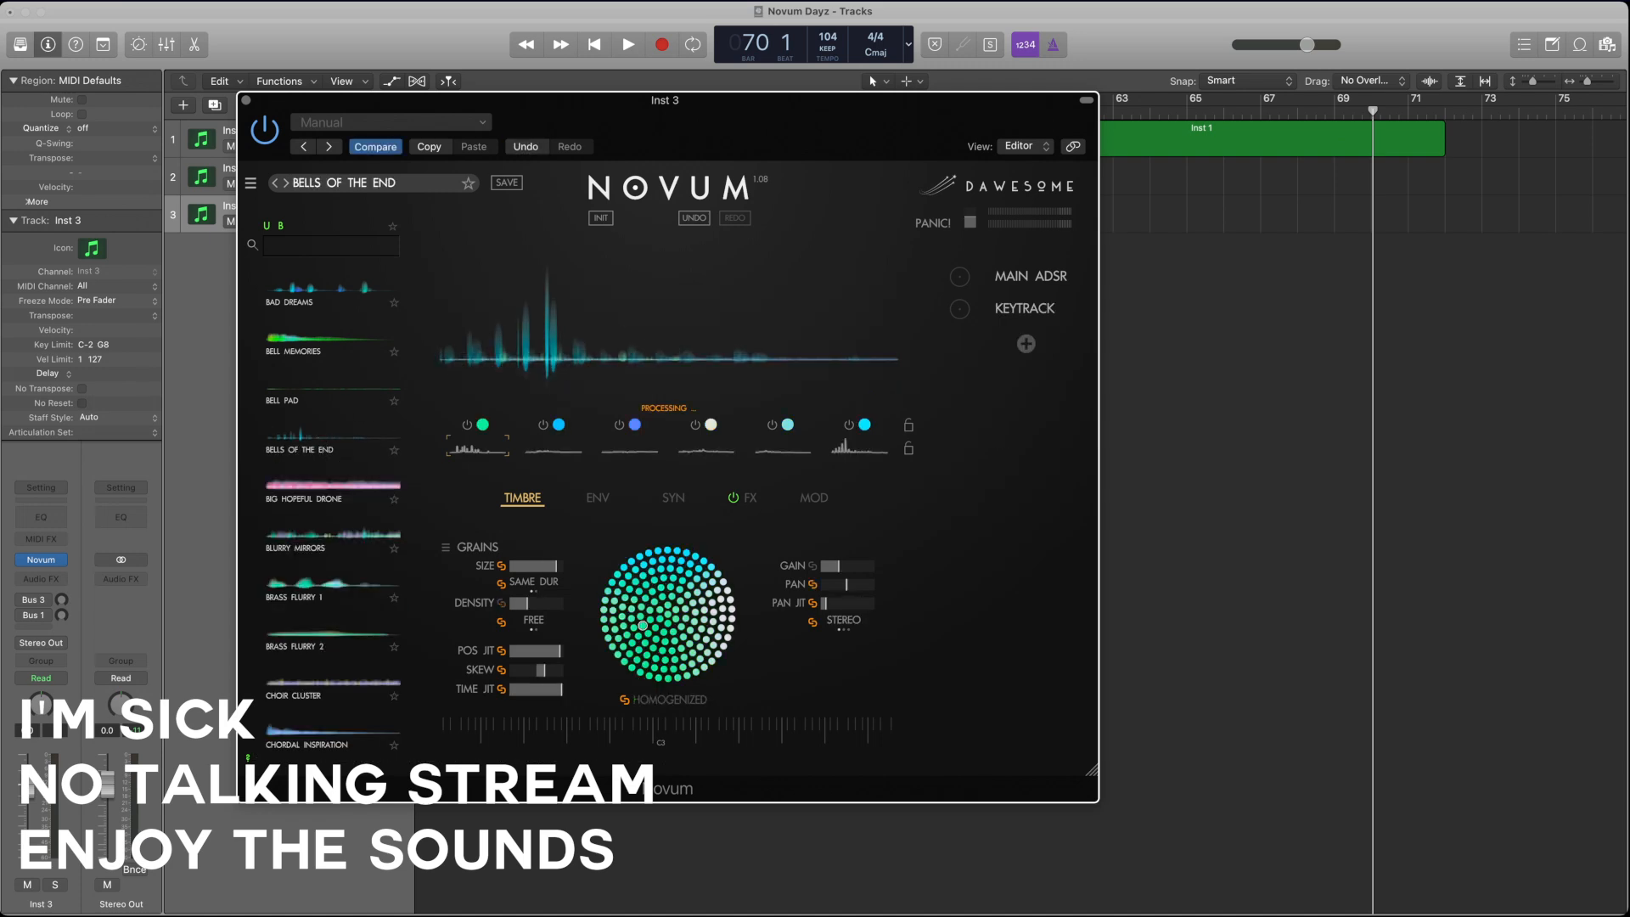
Step: Load a different audio file as the sample in the Bells of the End patch and return to the Novum window
{"action": "key", "text": "super+Tab"}
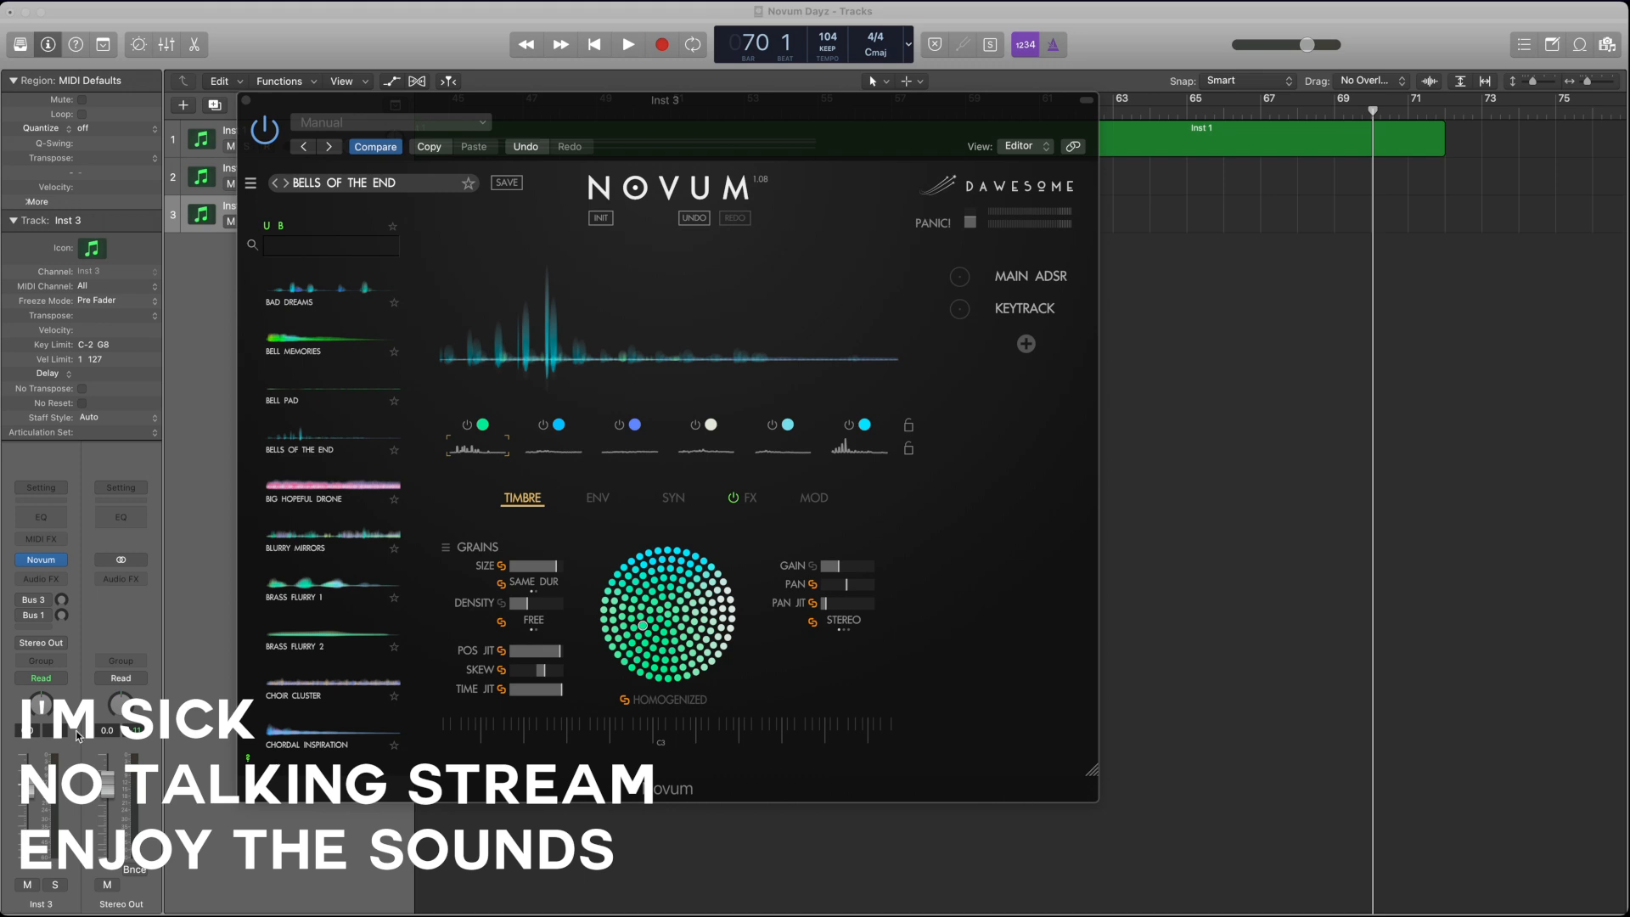
{"action": "left_click_drag", "start_coordinate": [1, 394], "coordinate": [639, 288]}
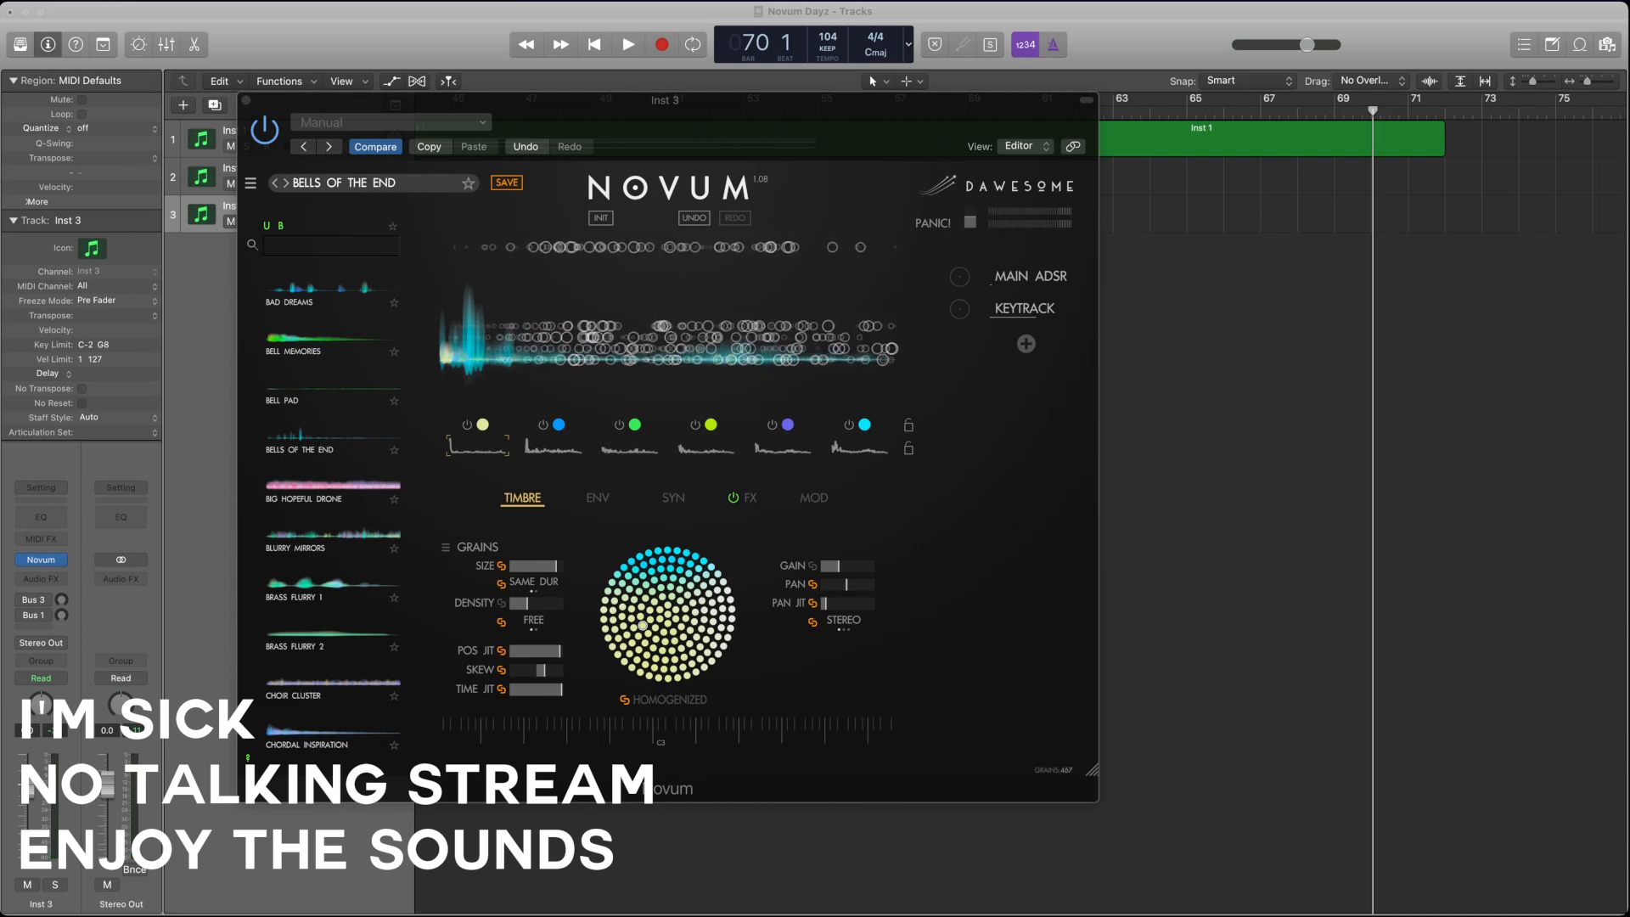
{"action": "left_click", "coordinate": [643, 443]}
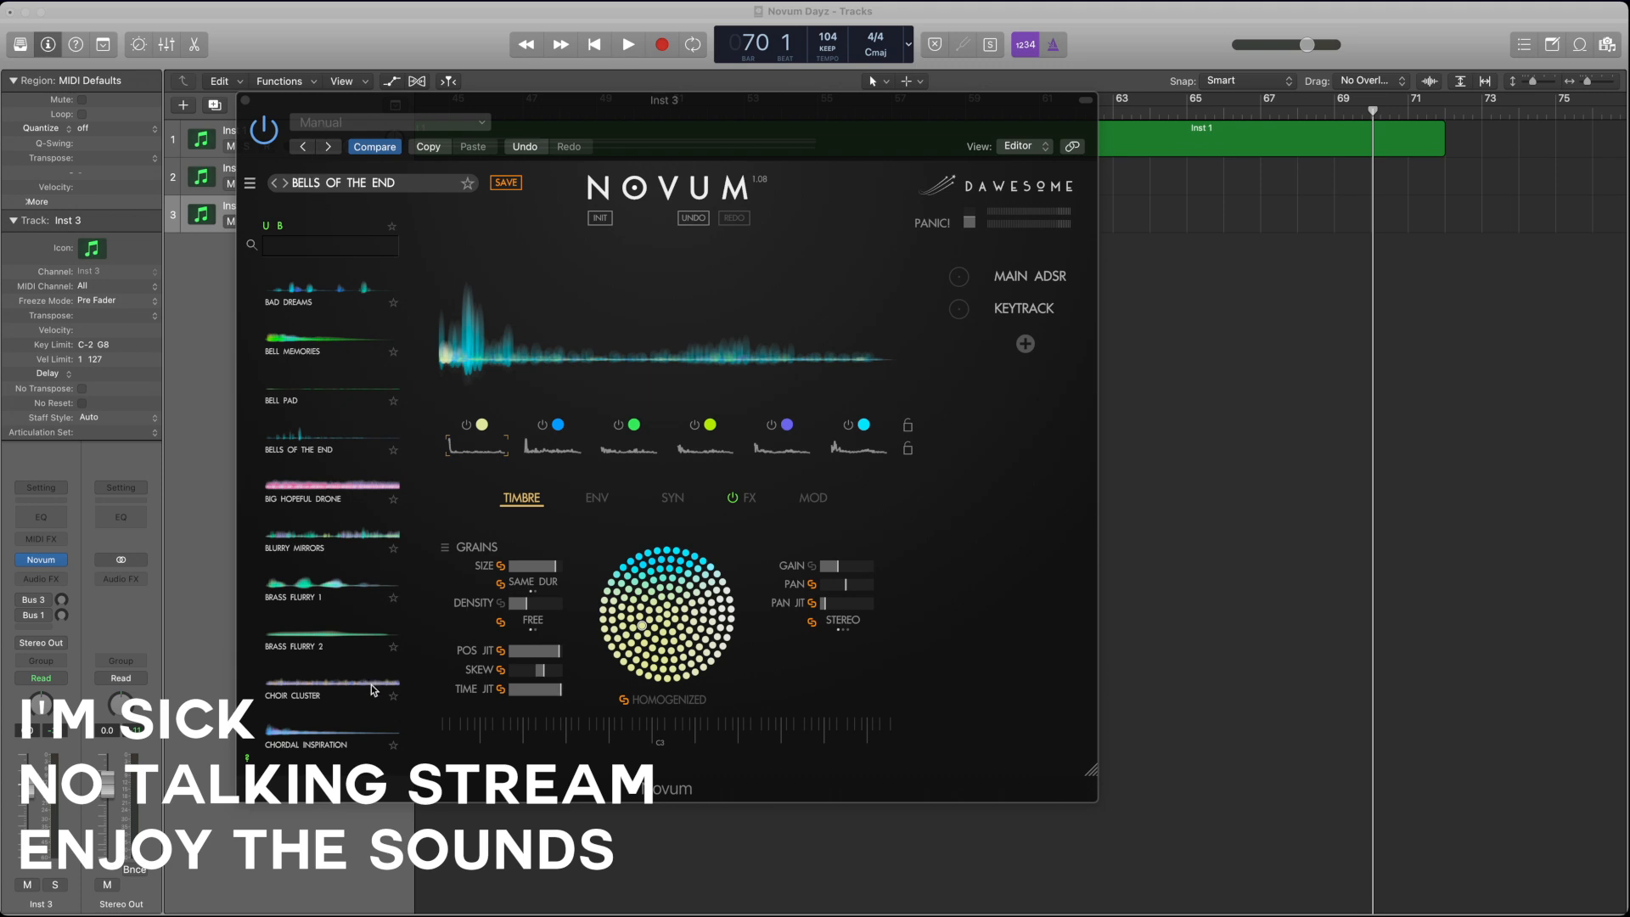
{"action": "left_click", "coordinate": [889, 723]}
{"action": "left_click", "coordinate": [540, 908]}
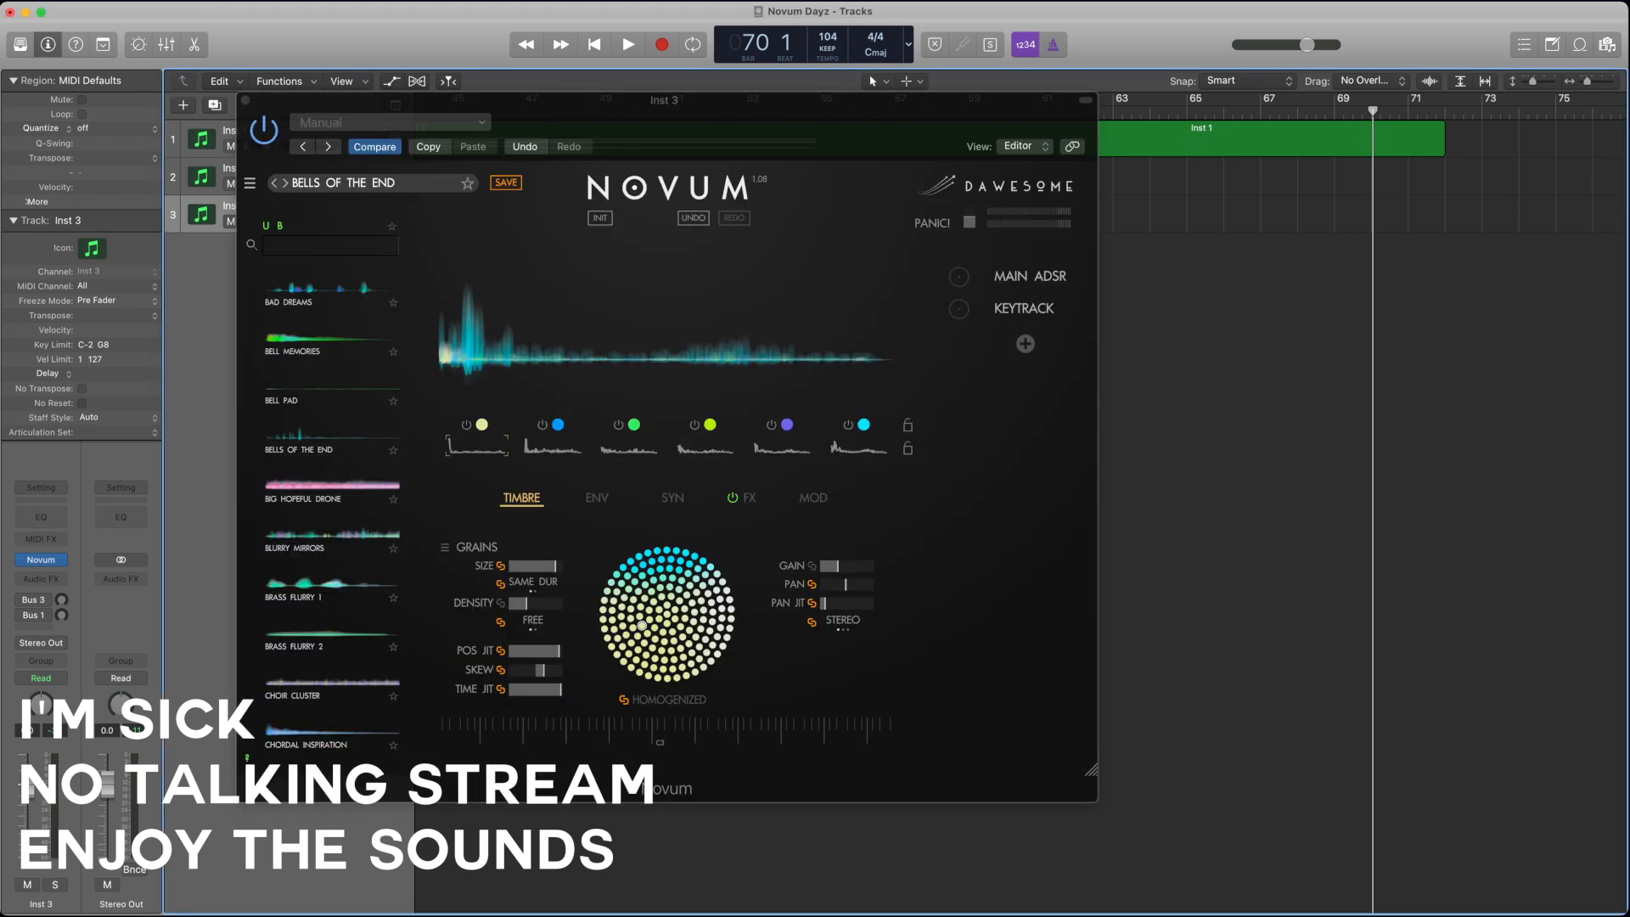
{"action": "left_click", "coordinate": [317, 396]}
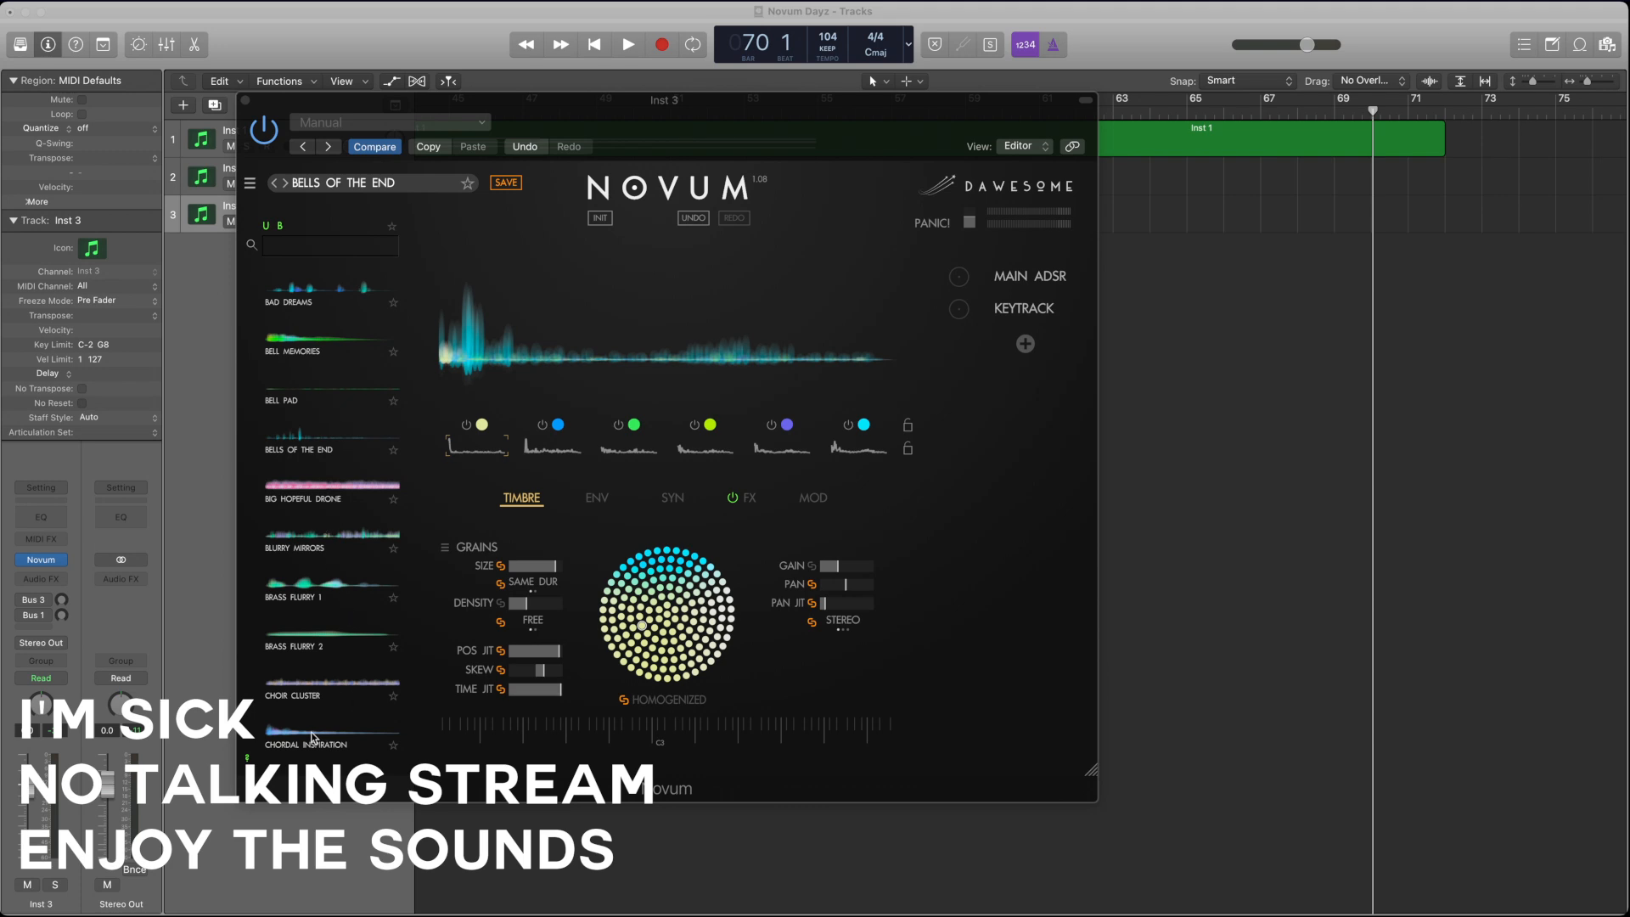
{"action": "left_click_drag", "start_coordinate": [319, 736], "coordinate": [864, 307]}
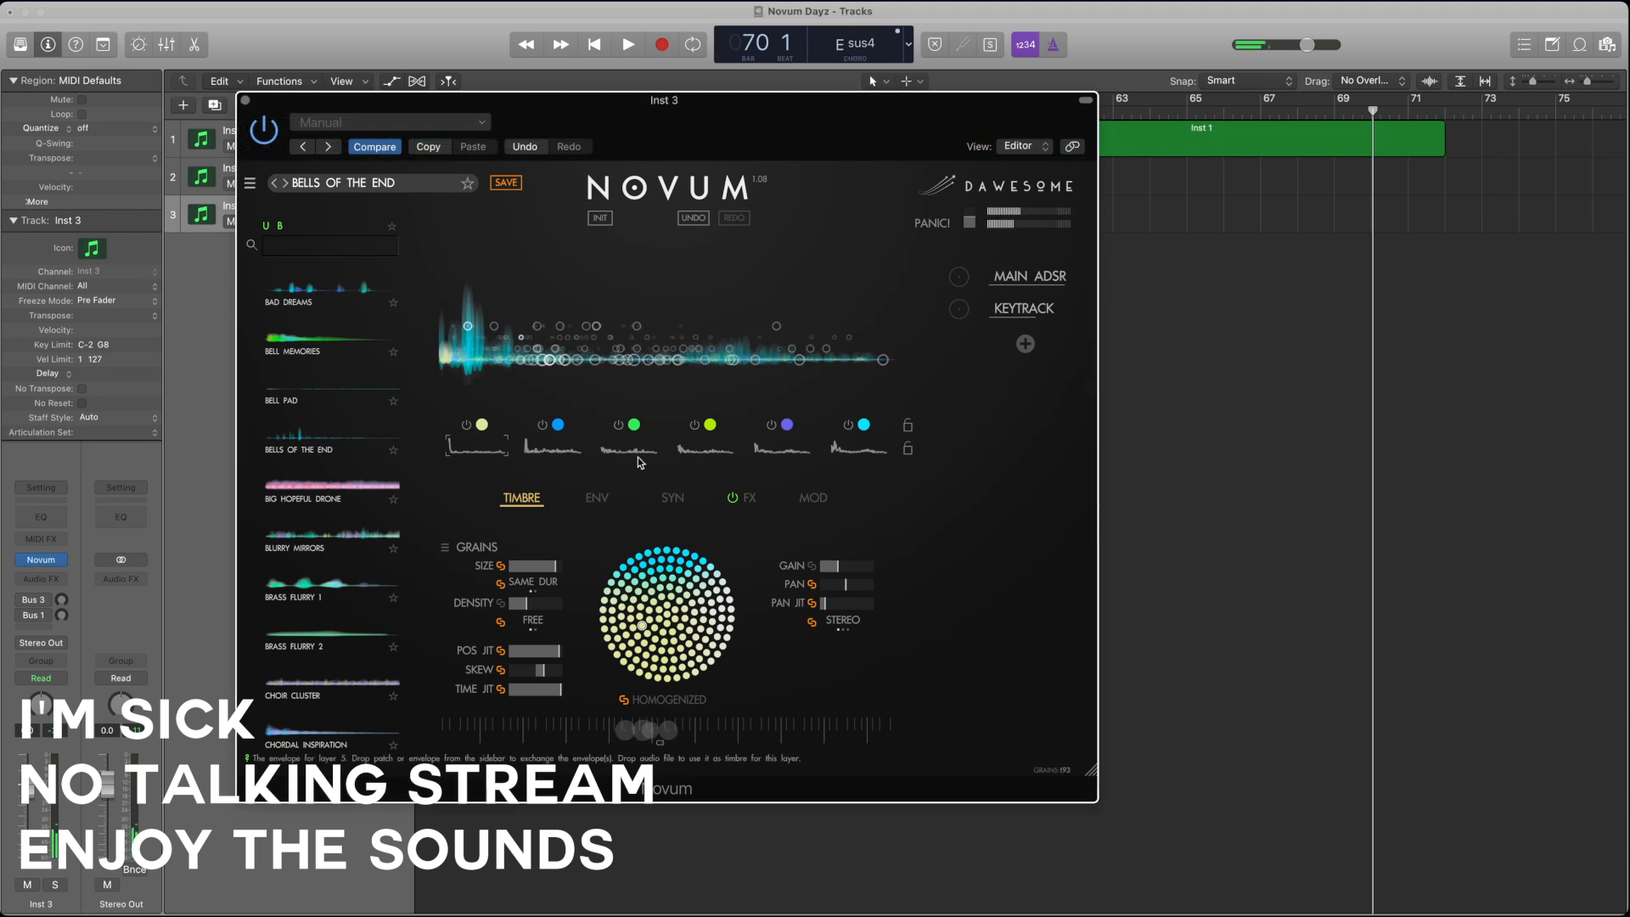
Step: Lower the filter frequency to roughly three quarters of its range and slightly adjust the resonance in Novum's synthesis settings
{"action": "left_click", "coordinate": [598, 501]}
{"action": "left_click", "coordinate": [672, 498]}
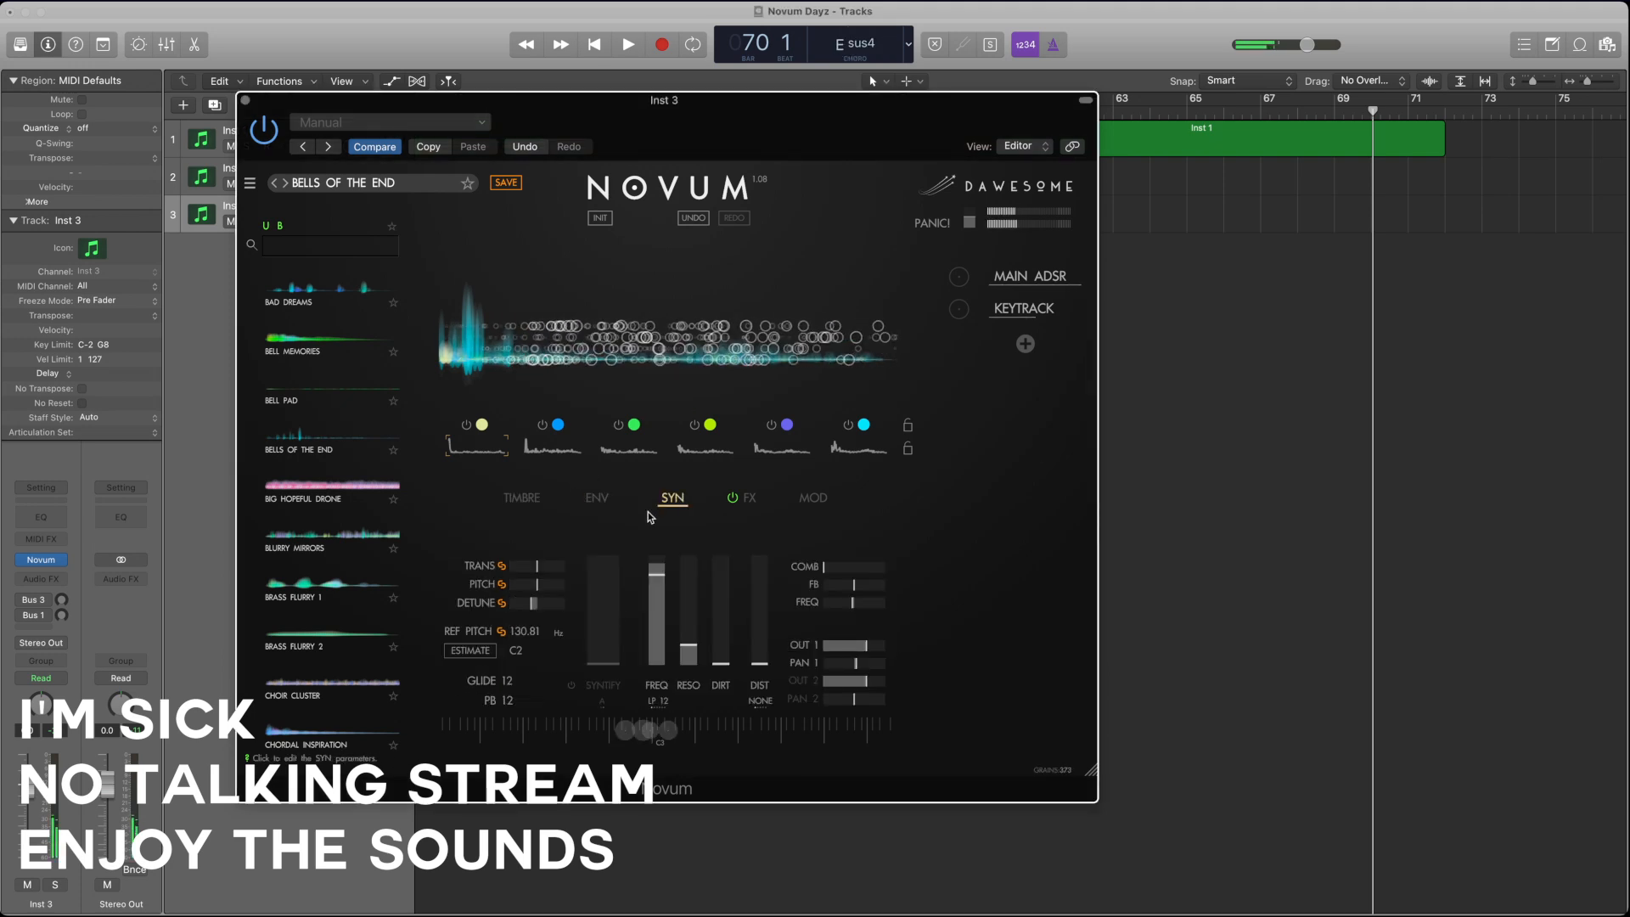
{"action": "left_click_drag", "start_coordinate": [659, 598], "coordinate": [662, 637]}
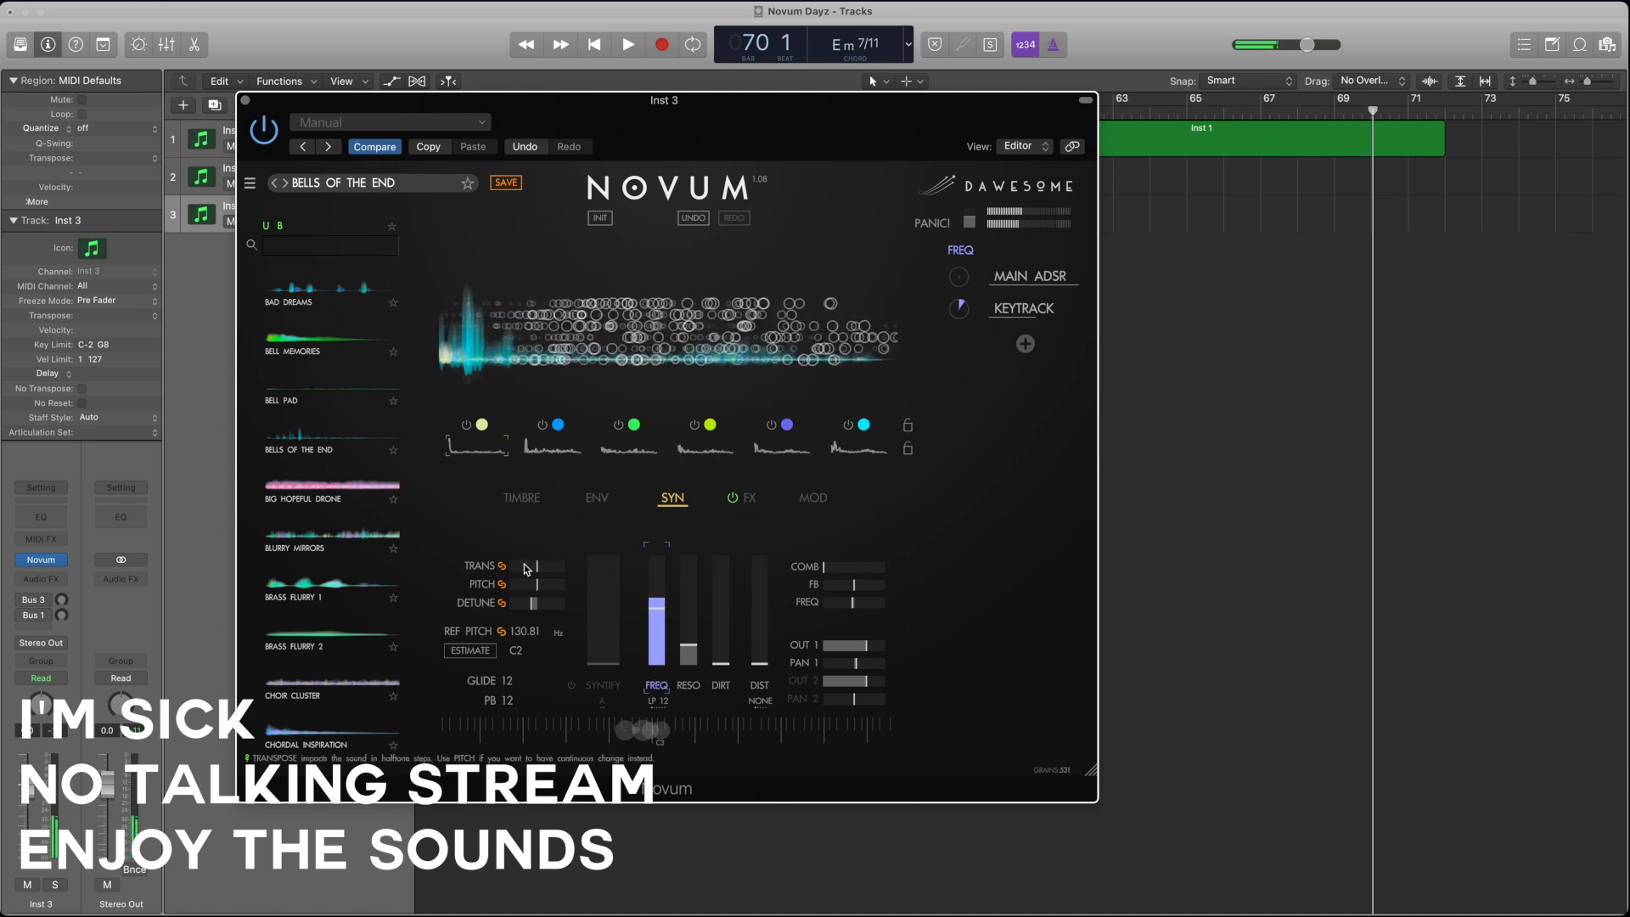
{"action": "left_click", "coordinate": [597, 497]}
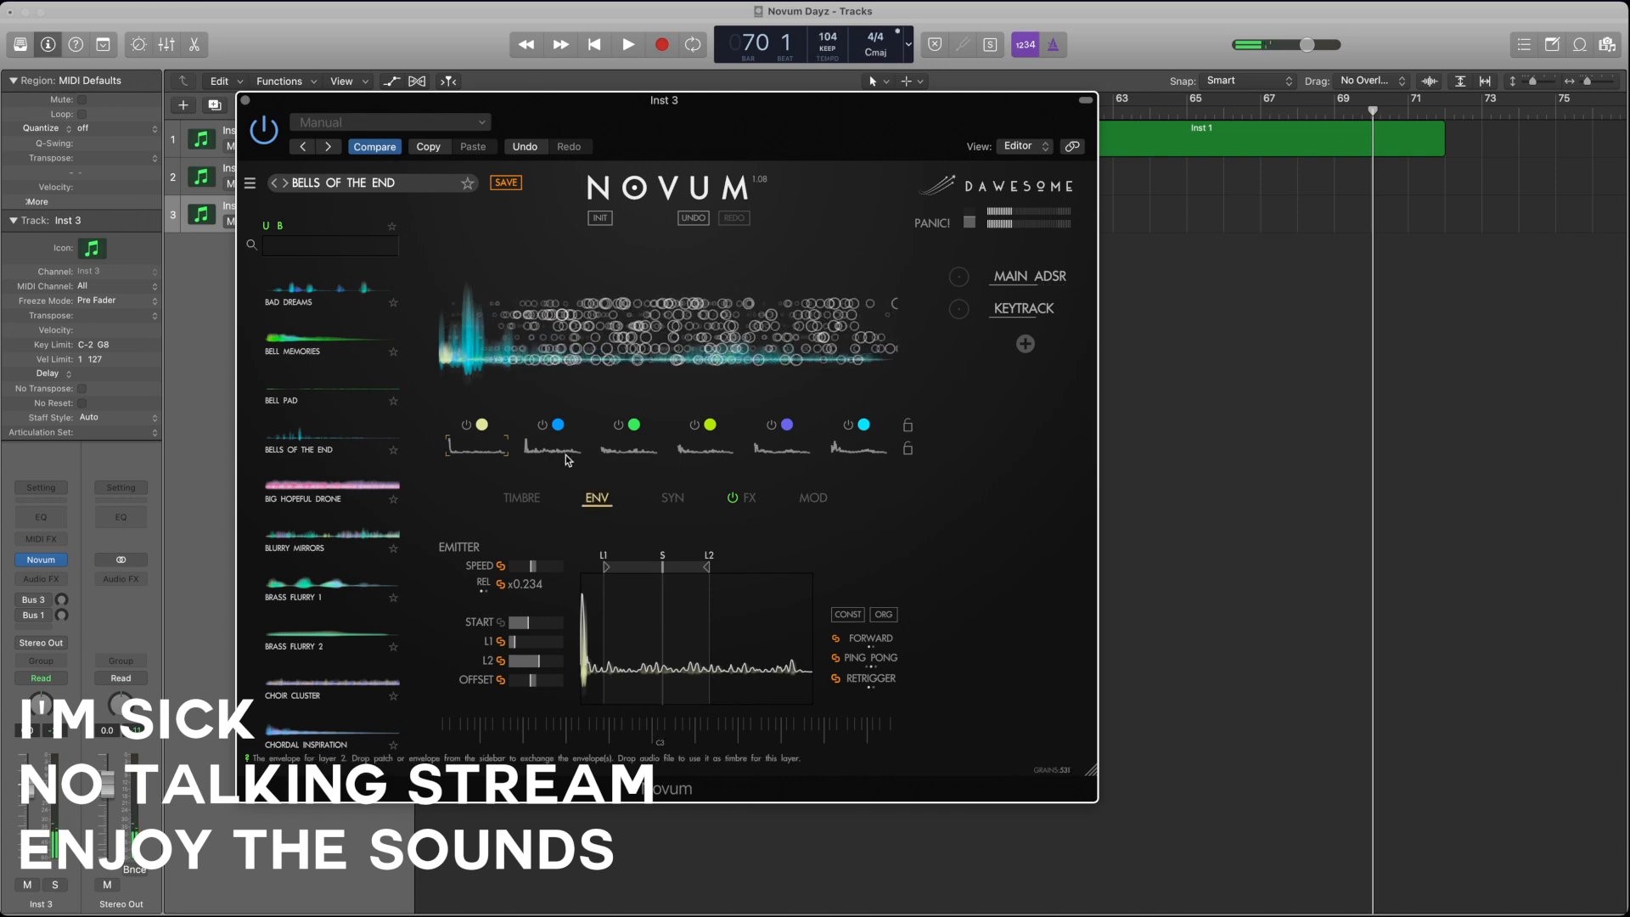
{"action": "left_click", "coordinate": [812, 498]}
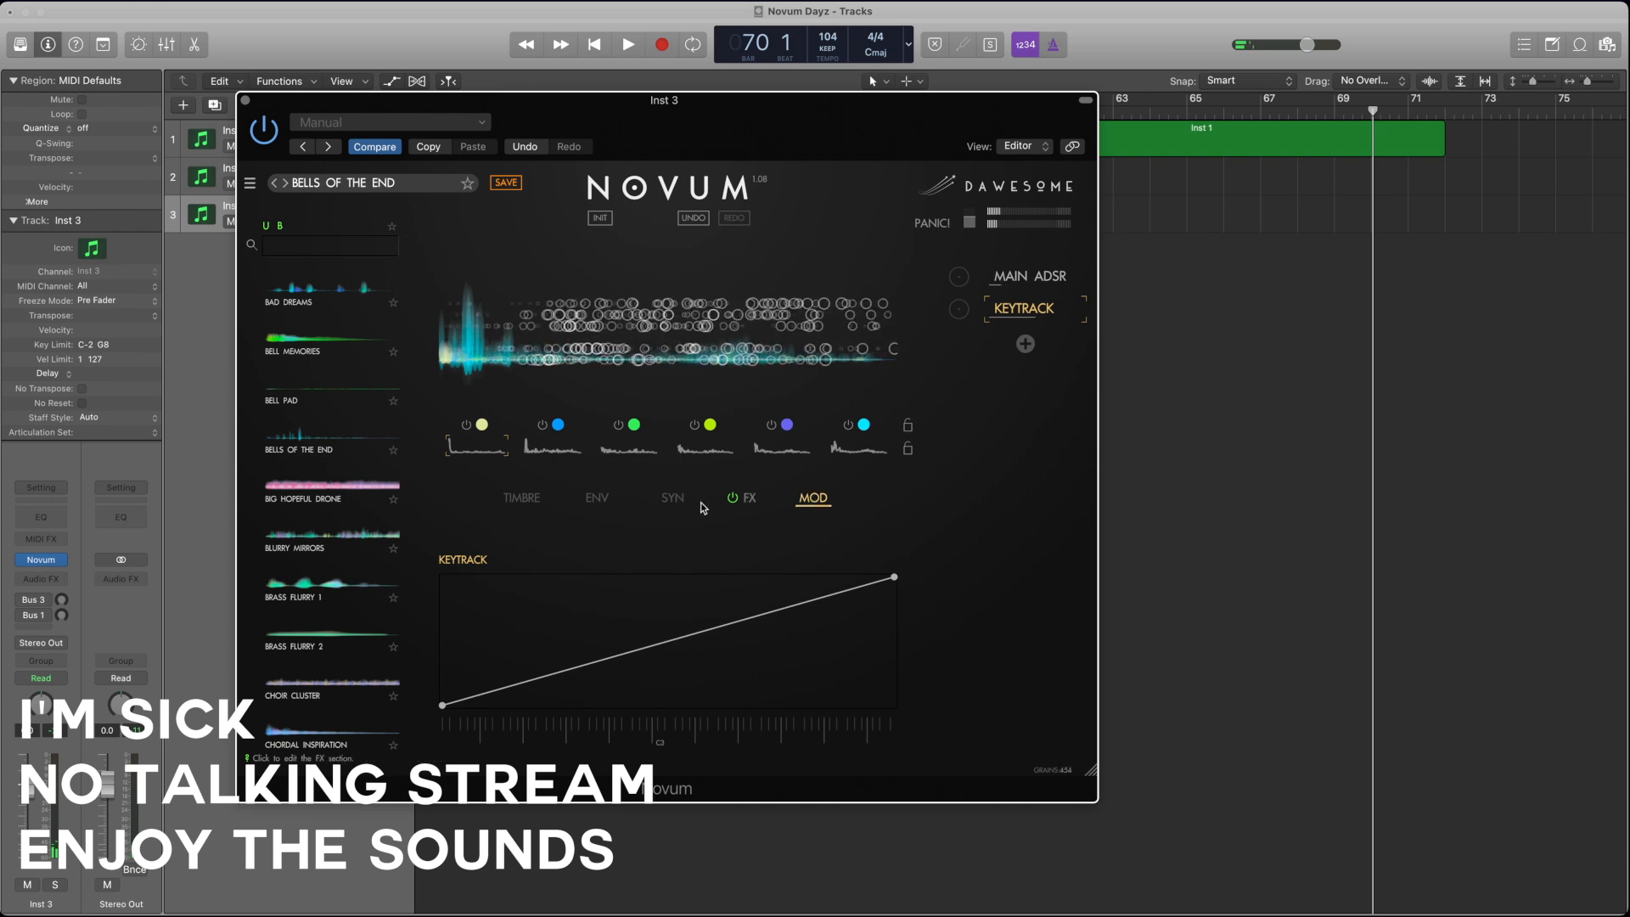
{"action": "left_click", "coordinate": [669, 500]}
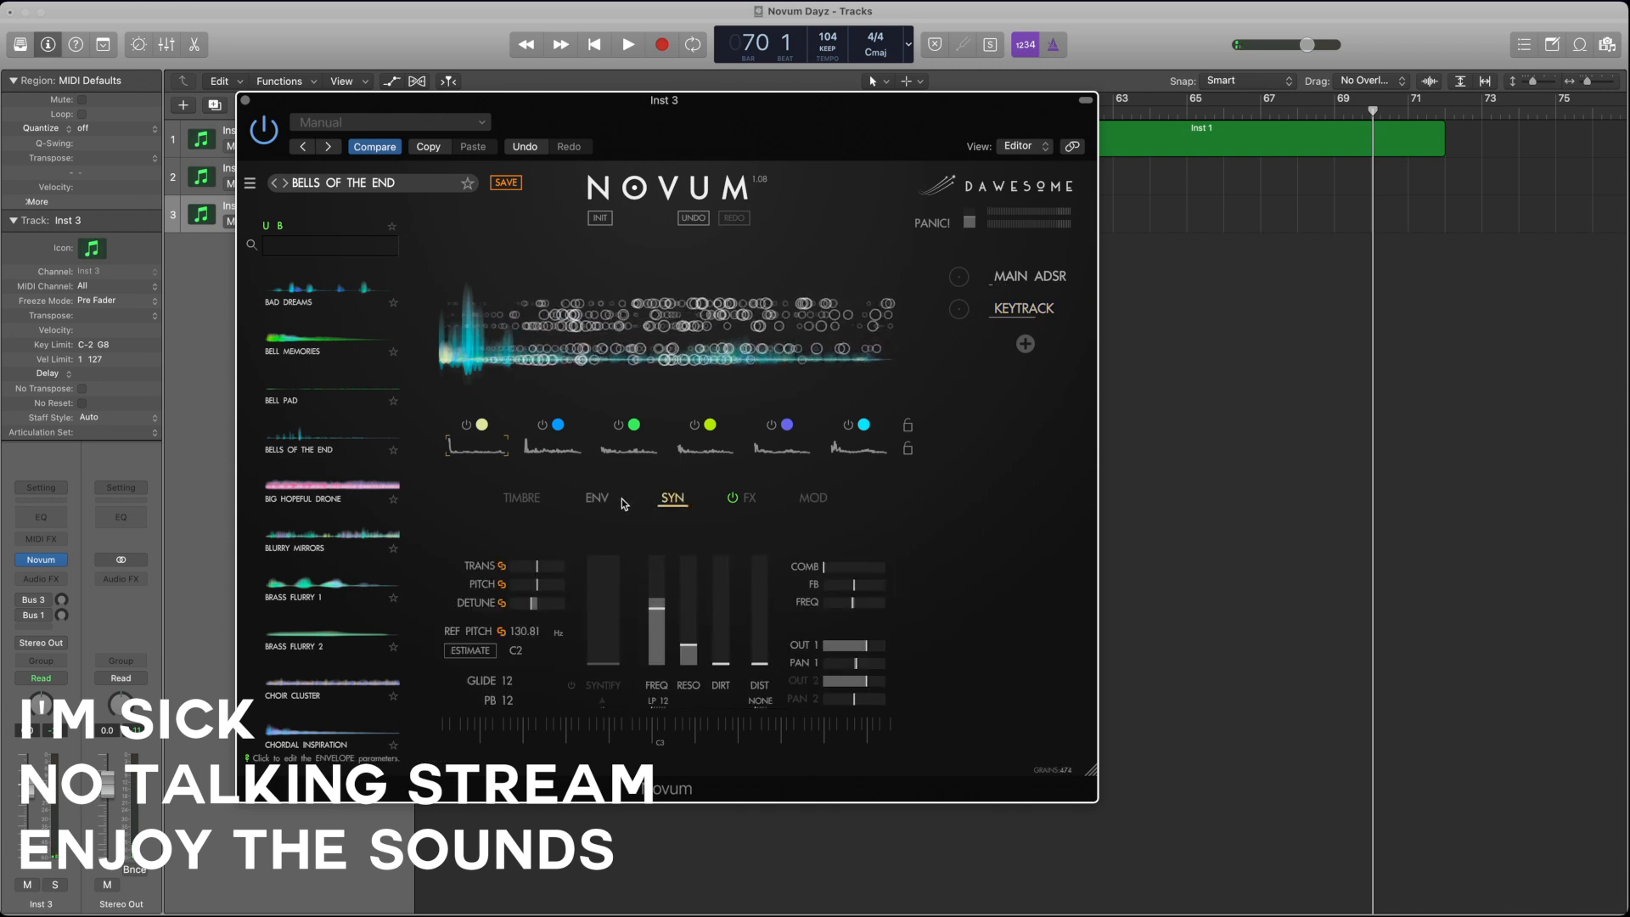
{"action": "left_click_drag", "start_coordinate": [659, 618], "coordinate": [706, 656]}
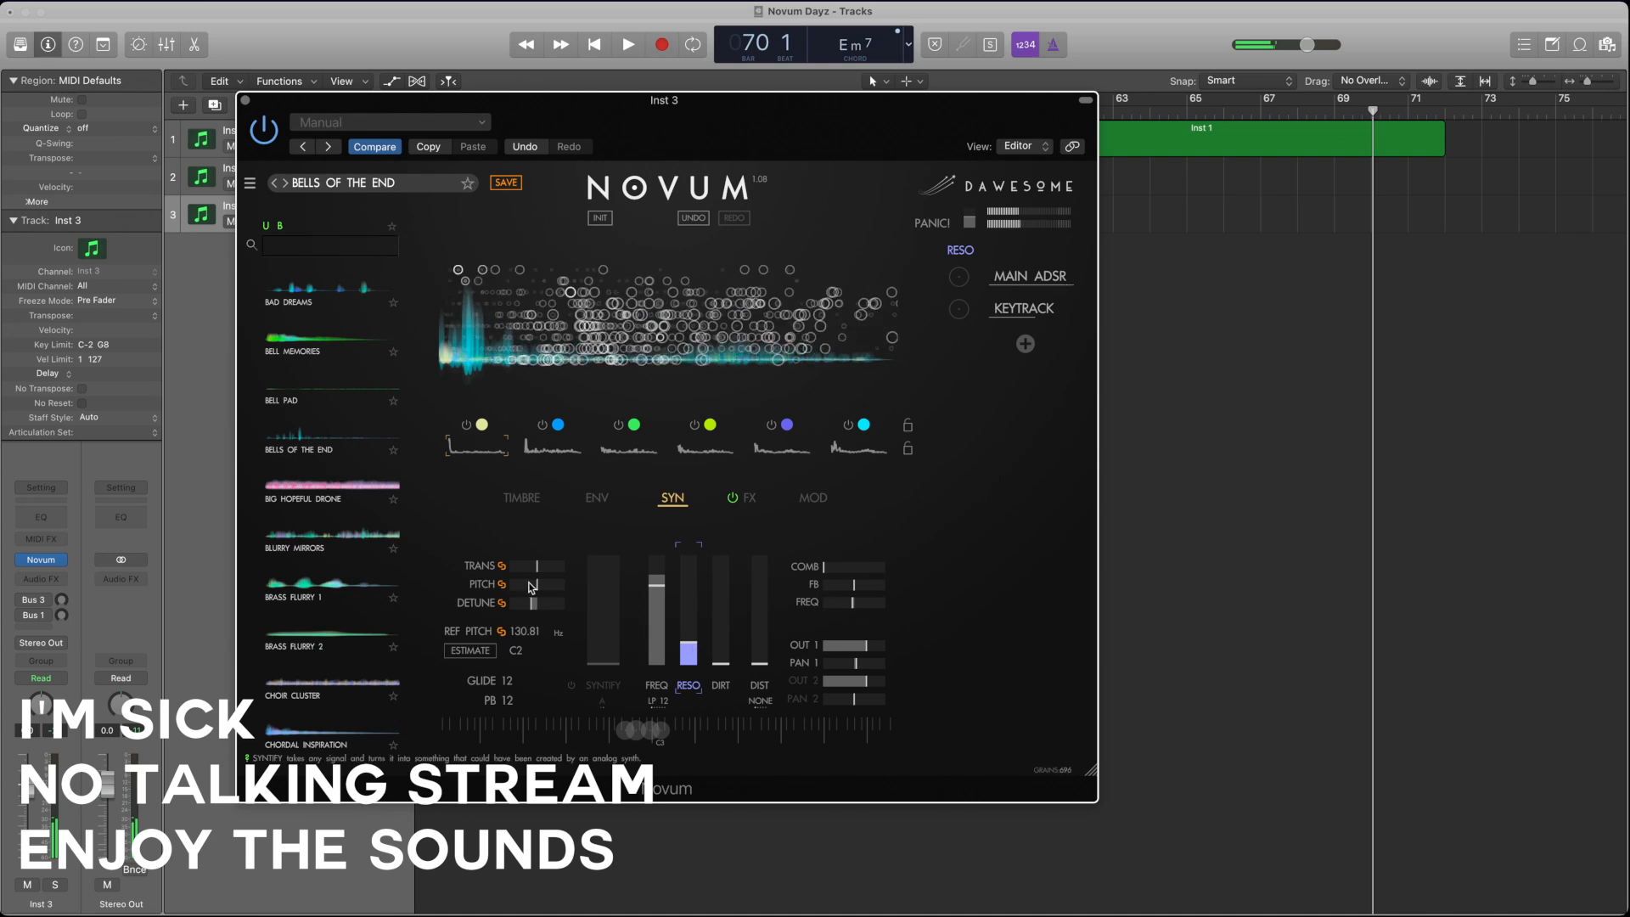
Step: Set the emitter speed to x0.394 and move layer 1's start point to the very beginning of its envelope
{"action": "left_click", "coordinate": [597, 498]}
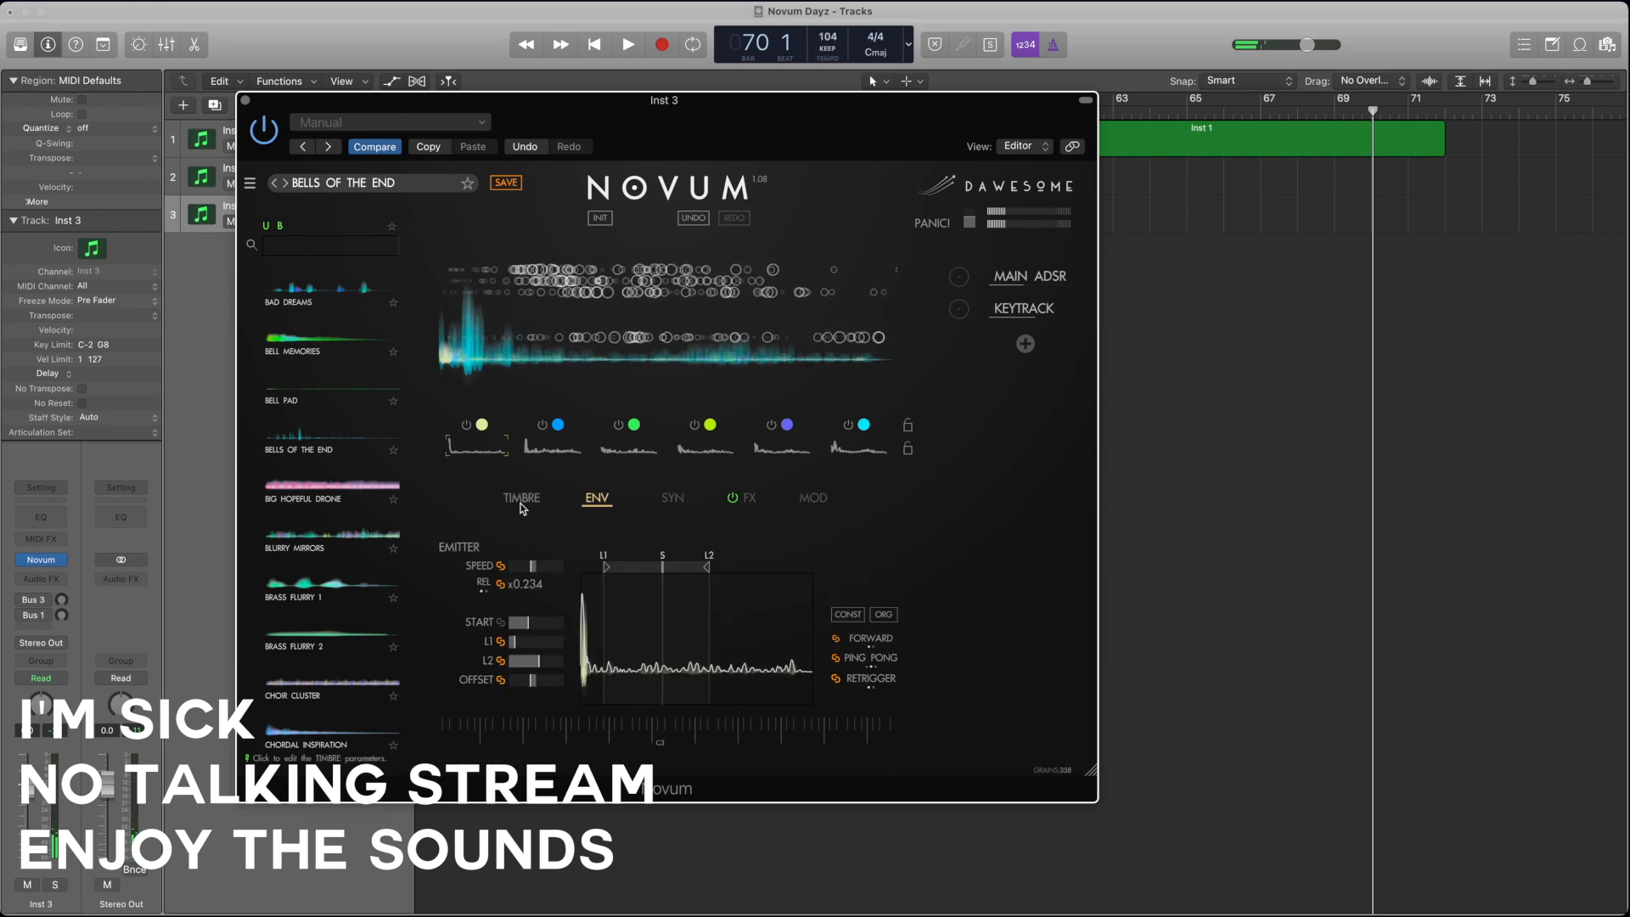
{"action": "left_click", "coordinate": [533, 565]}
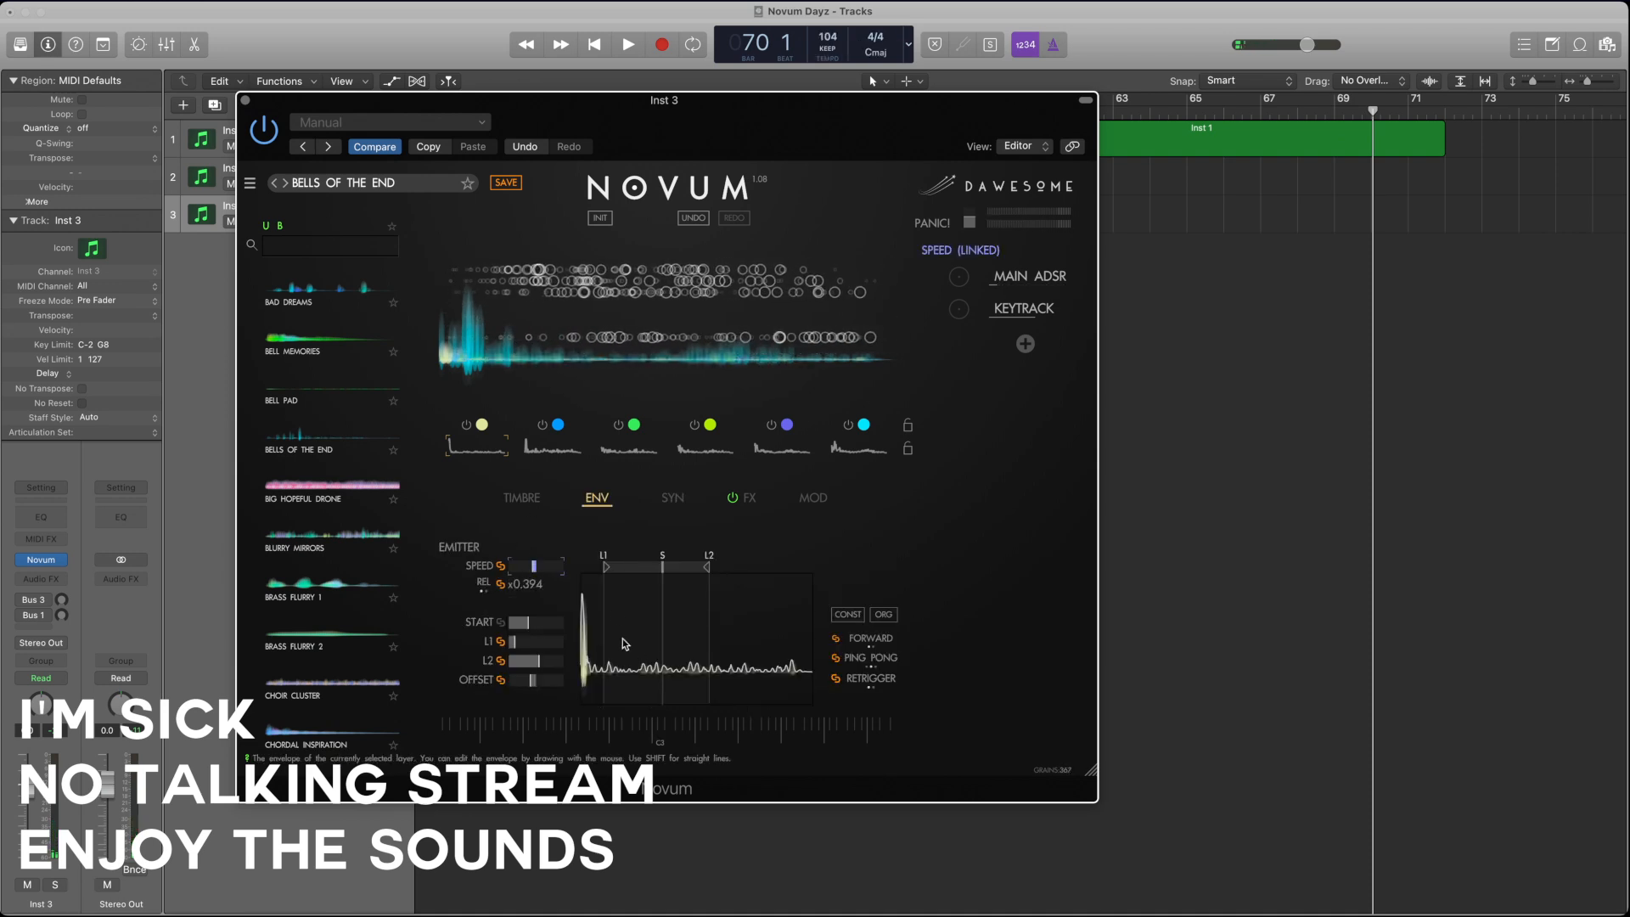
{"action": "left_click_drag", "start_coordinate": [662, 567], "coordinate": [552, 574]}
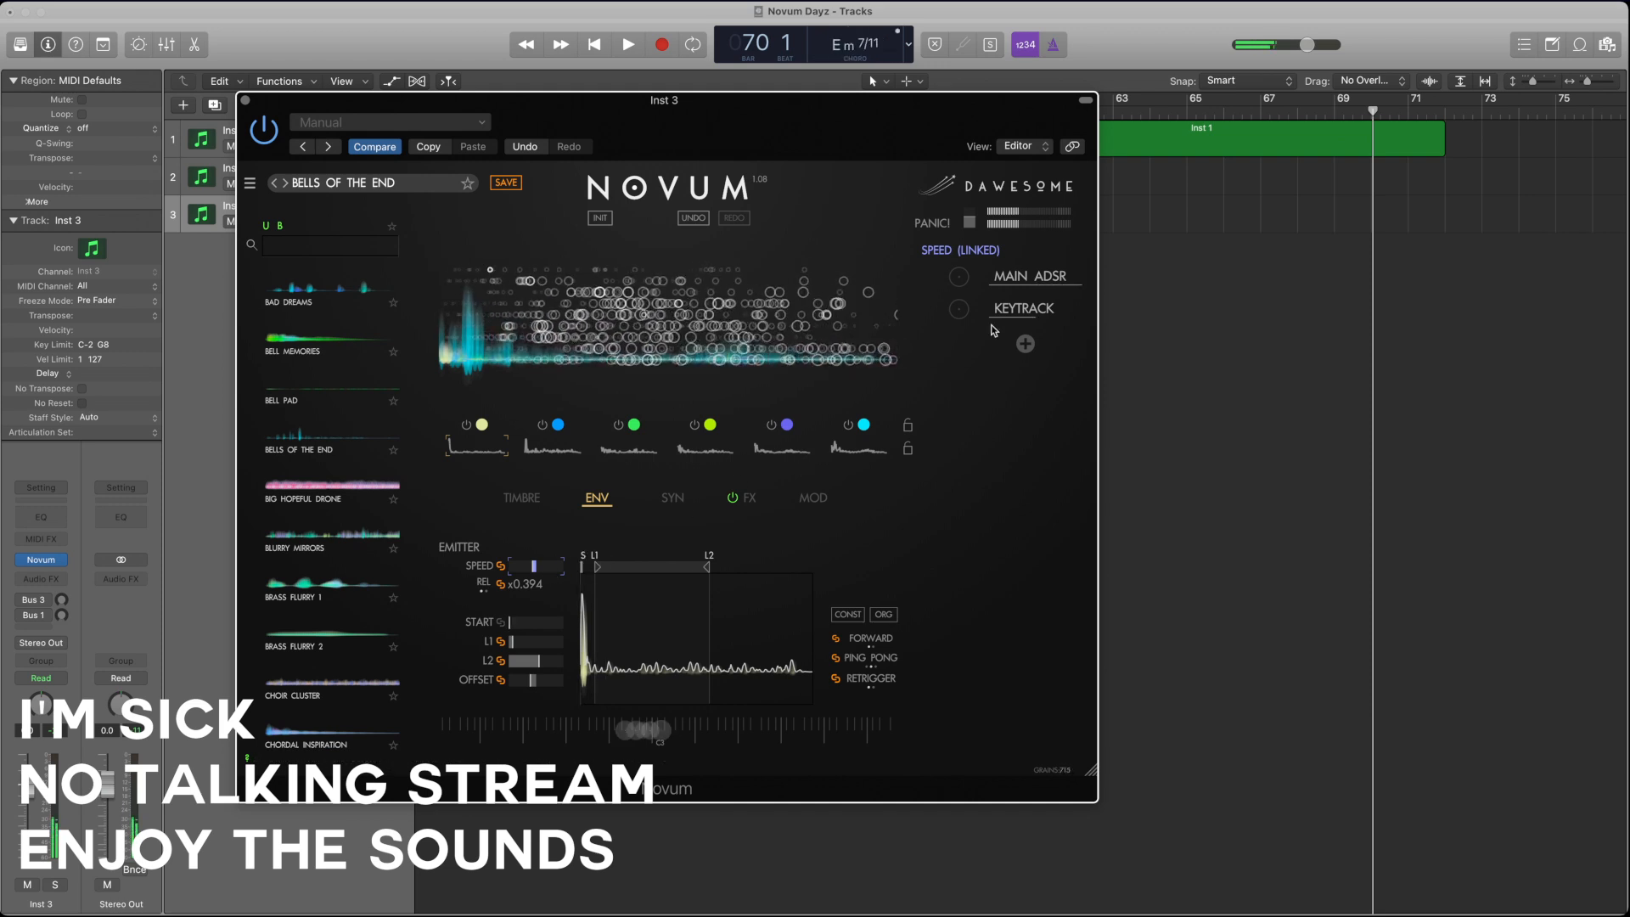
Step: Switch off layers 2 to 6 and select layer 1 so that only it sounds
{"action": "left_click", "coordinate": [542, 425]}
{"action": "left_click", "coordinate": [618, 424]}
{"action": "left_click", "coordinate": [694, 424]}
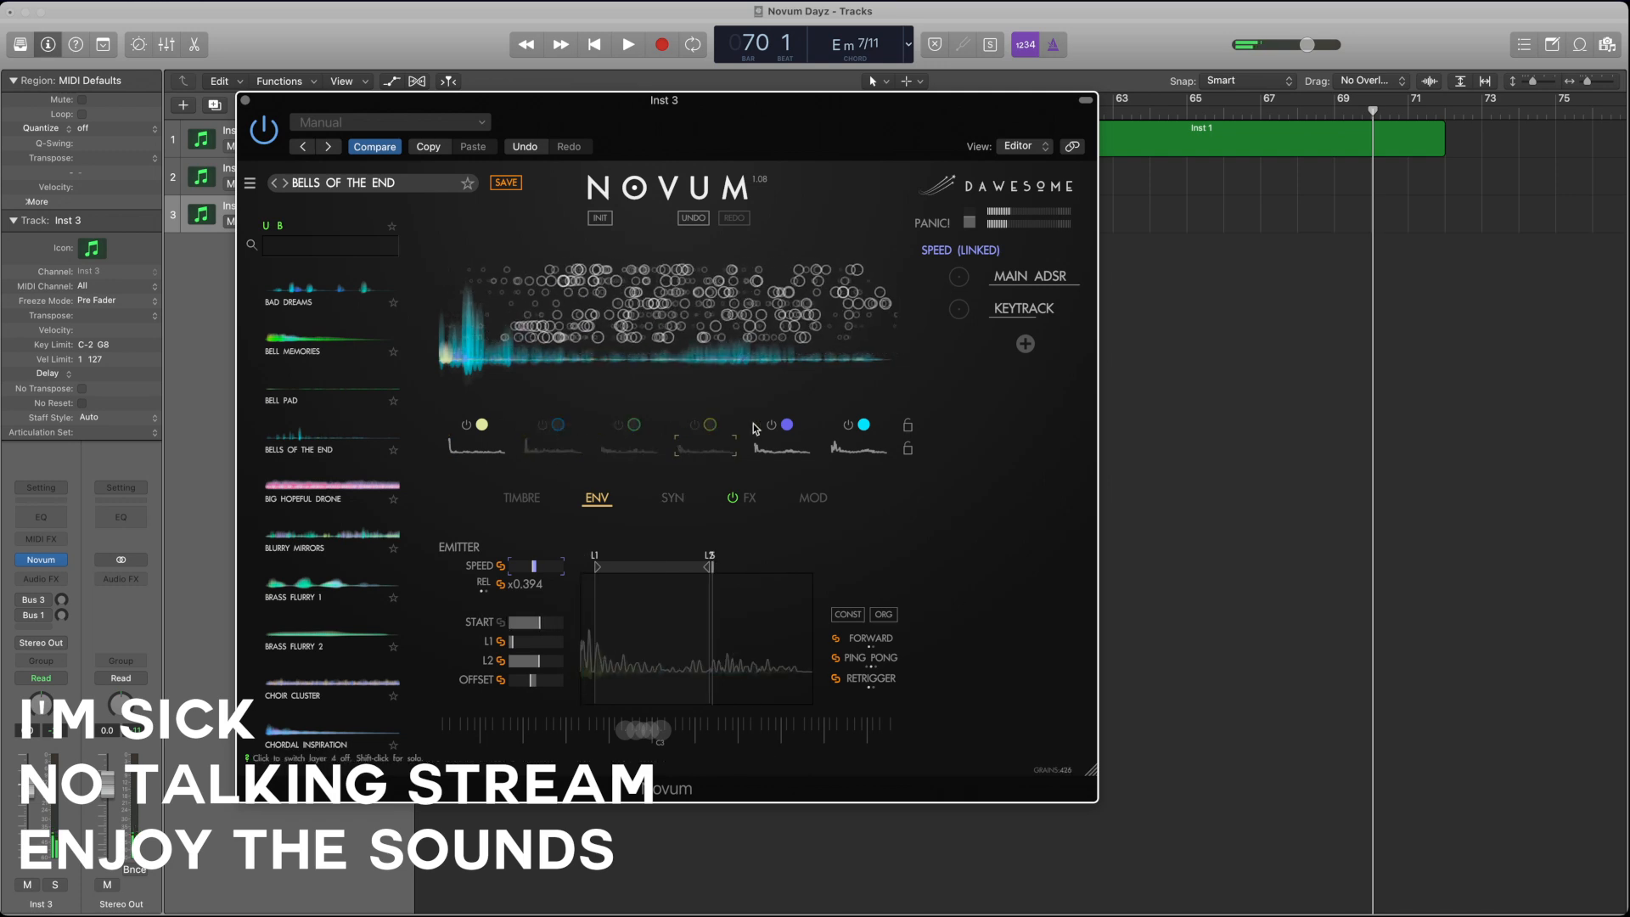
{"action": "left_click", "coordinate": [770, 425]}
{"action": "left_click", "coordinate": [848, 424]}
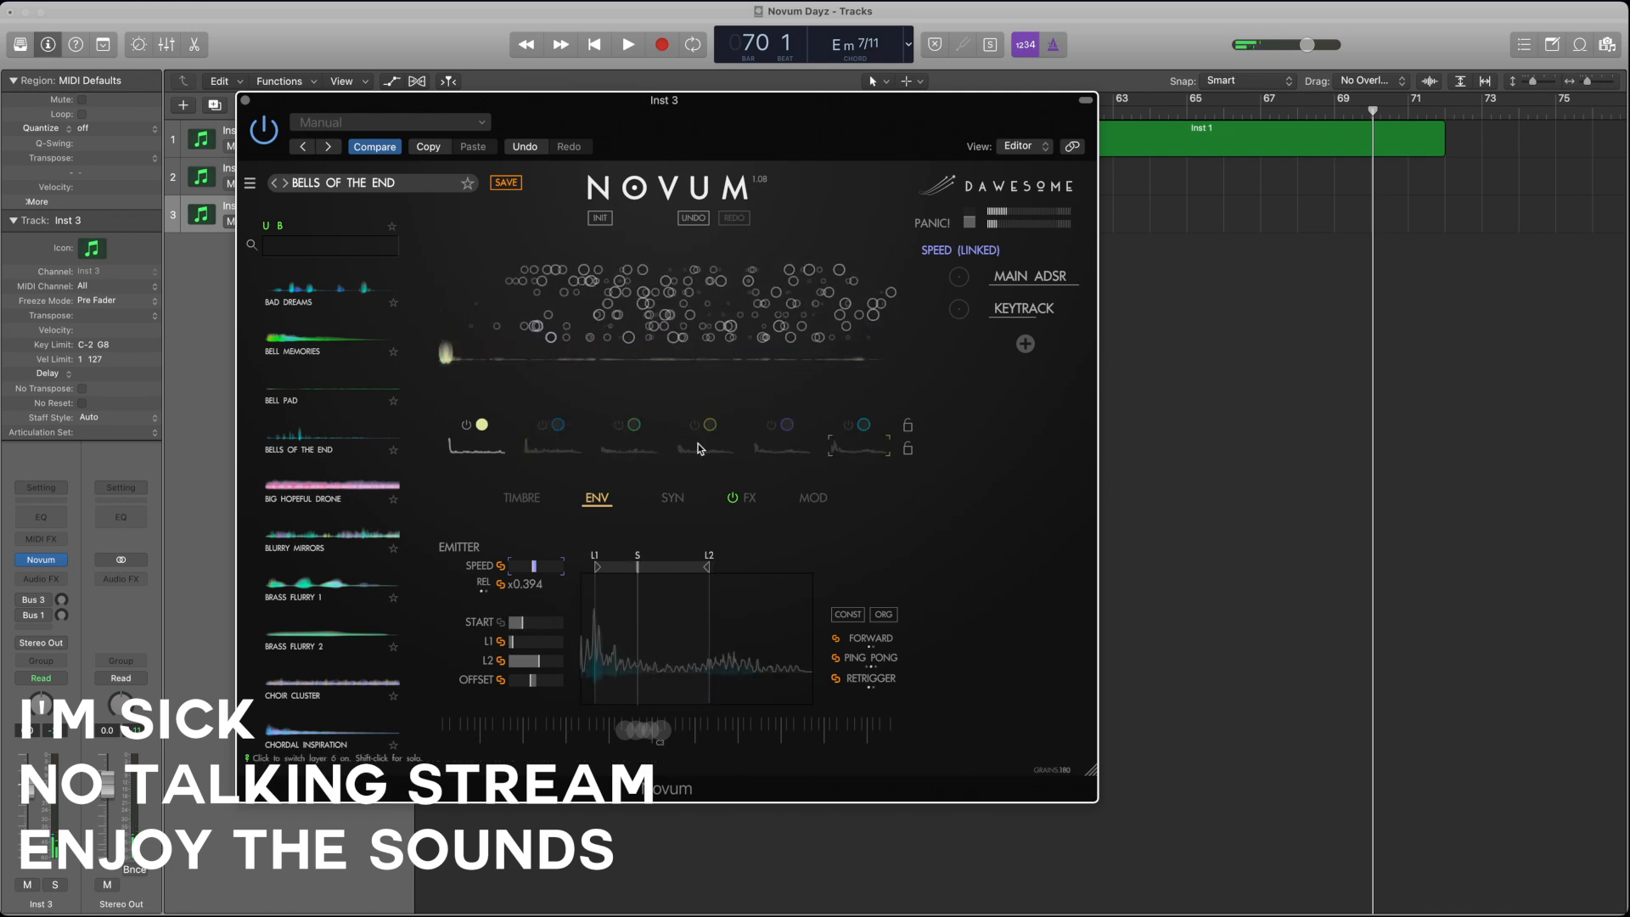
{"action": "left_click", "coordinate": [470, 450]}
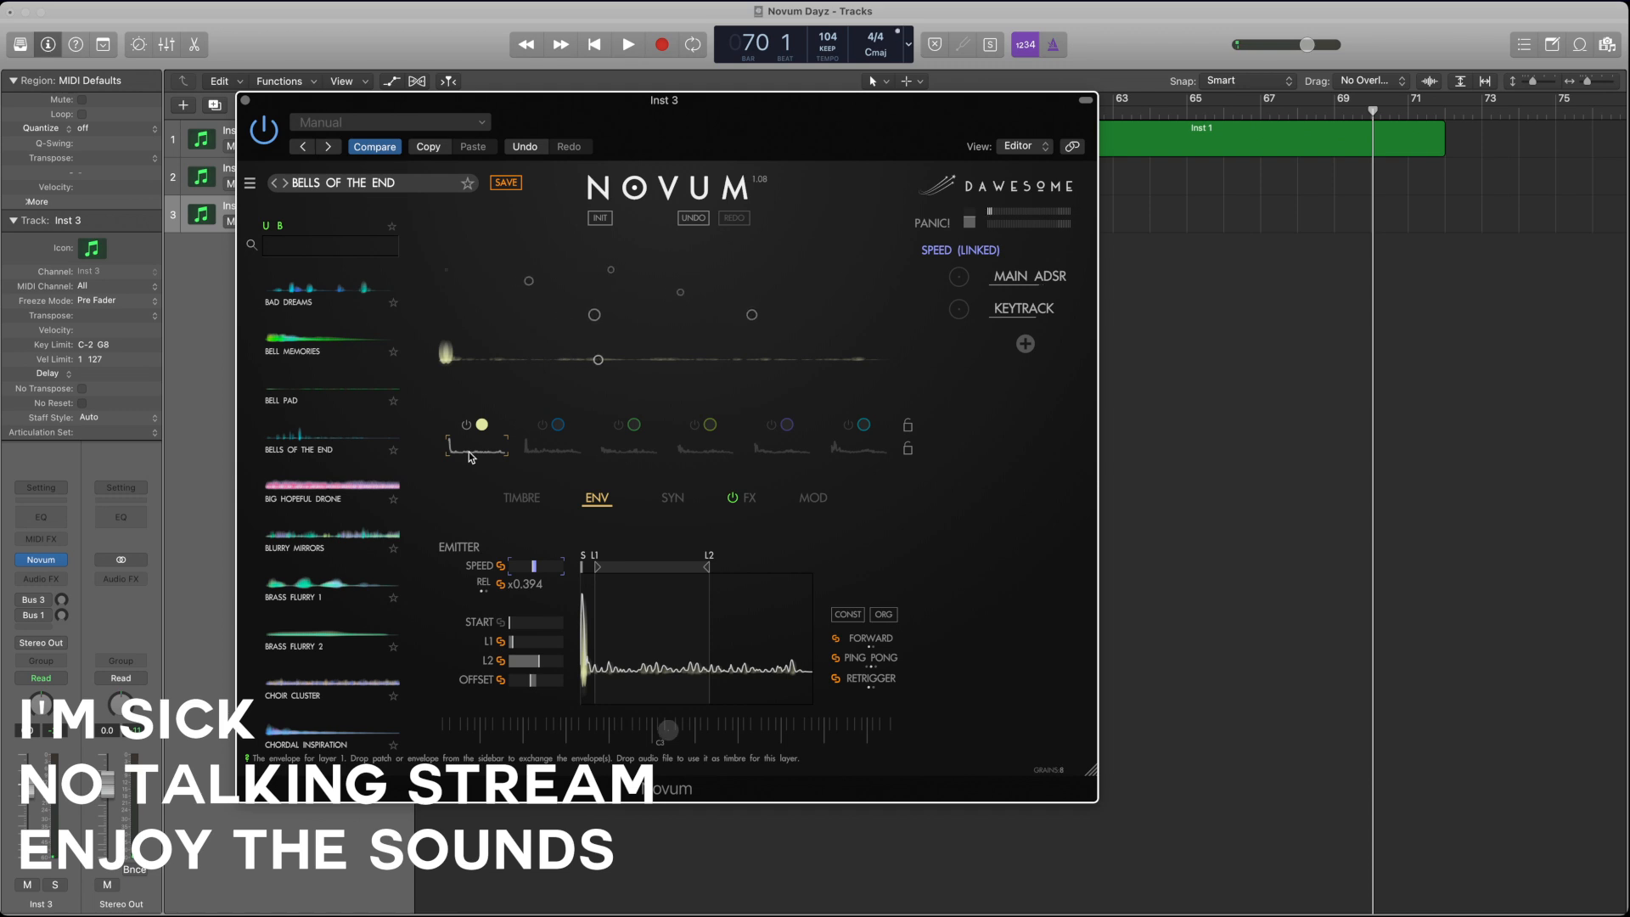
Step: Redraw layer 1's envelope with higher, denser peaks across its length and shift both loop points L1 and L2 later
{"action": "left_click", "coordinate": [521, 498]}
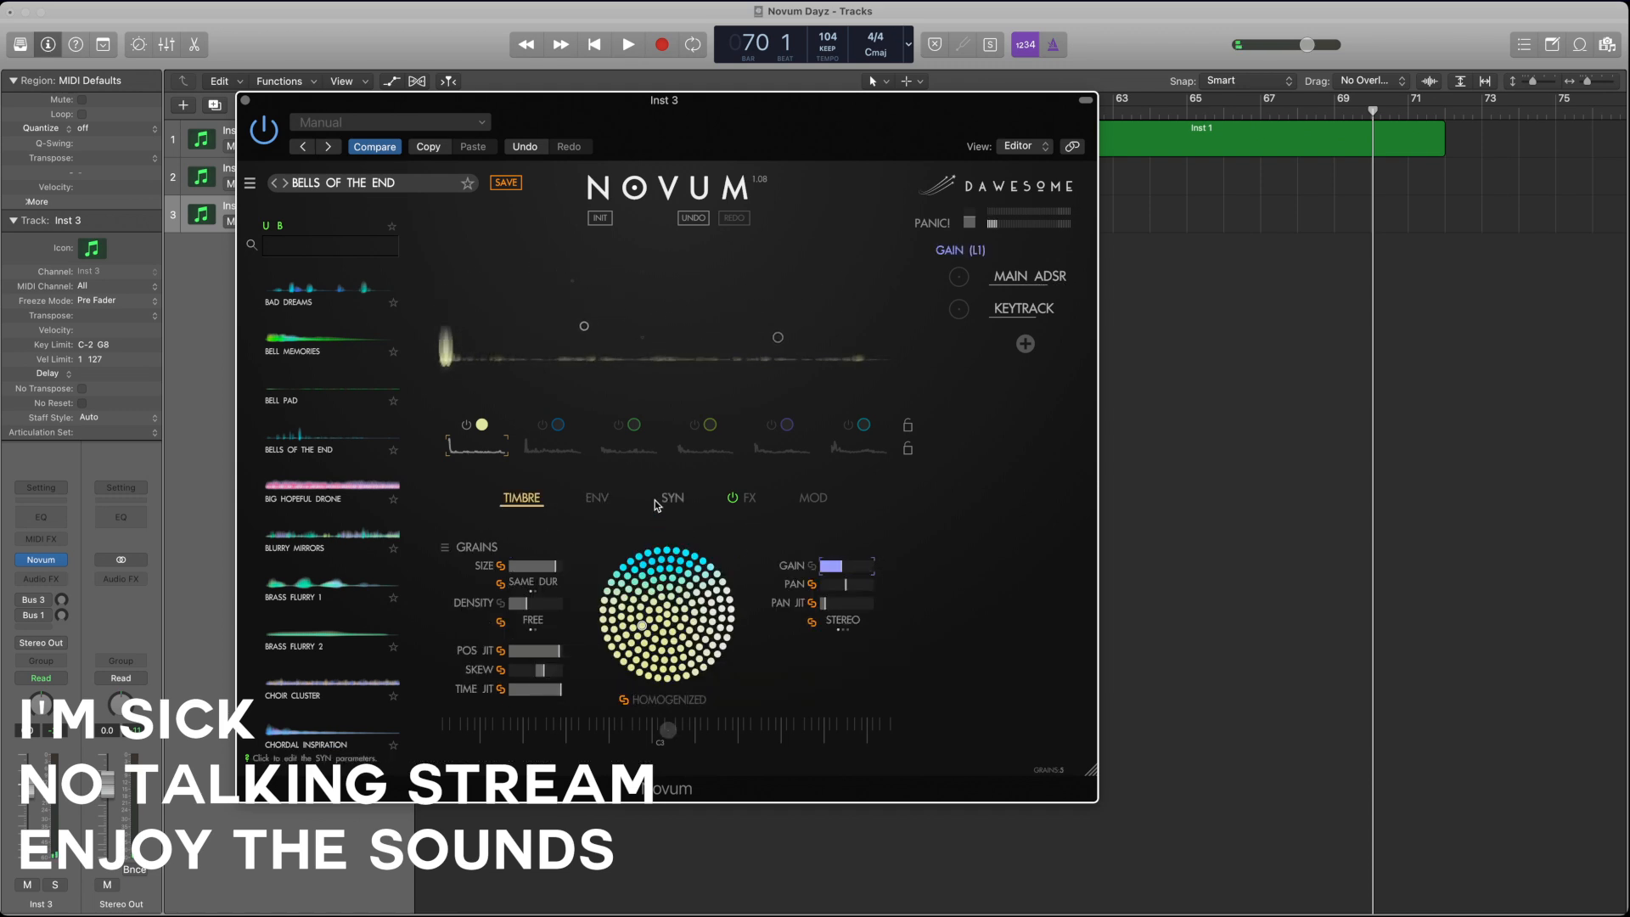
{"action": "left_click", "coordinate": [597, 499]}
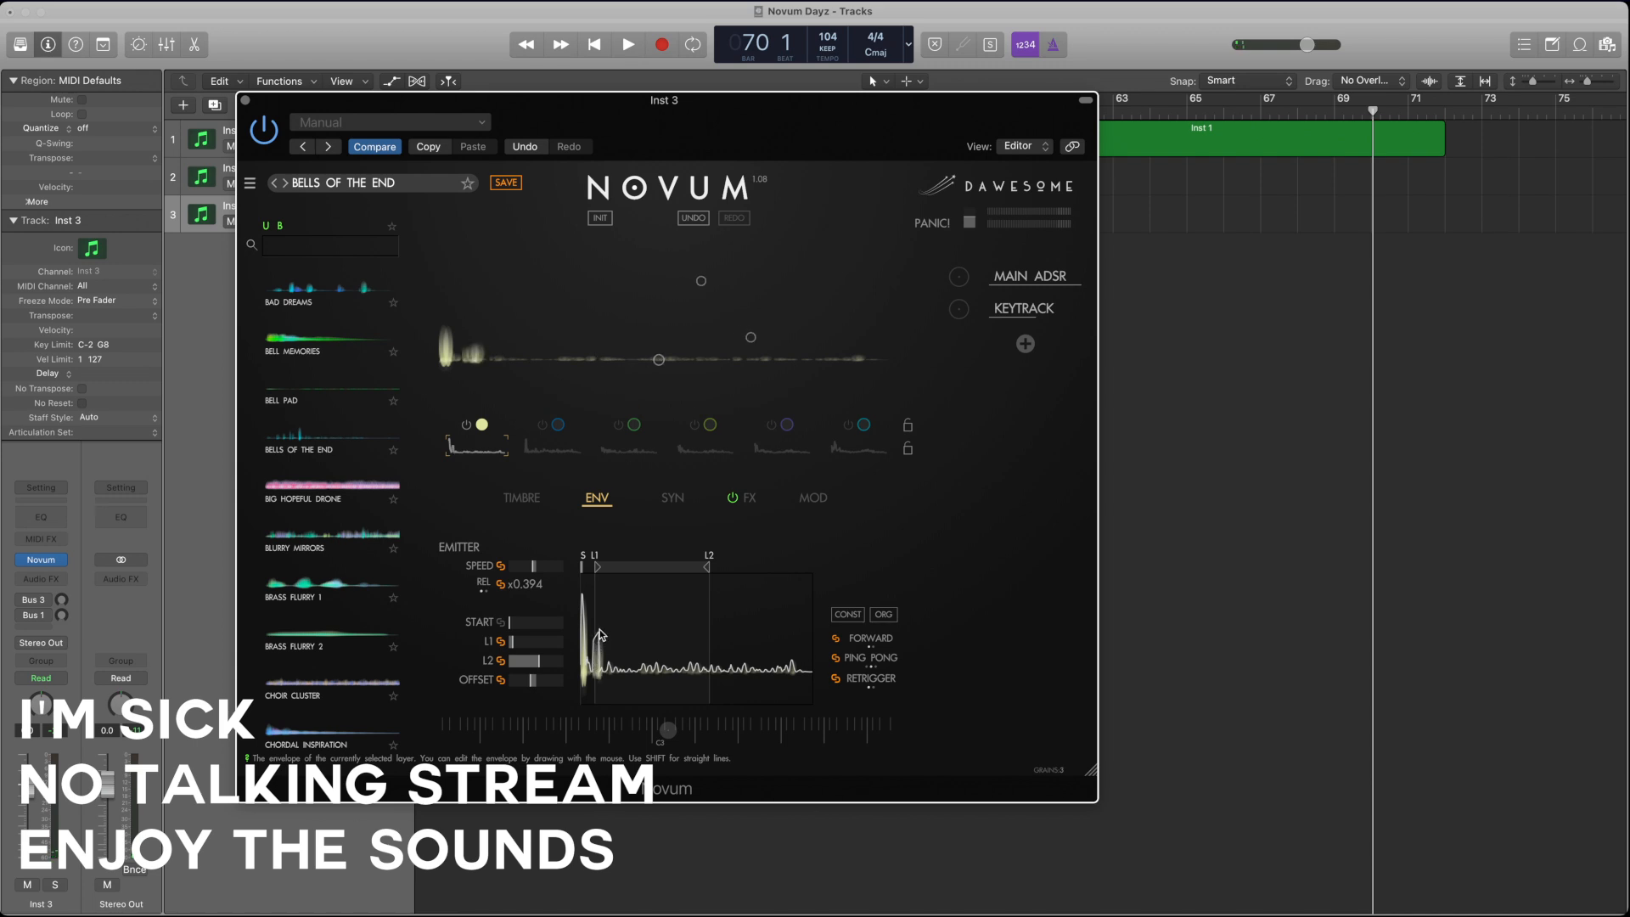
{"action": "left_click_drag", "start_coordinate": [651, 641], "coordinate": [766, 648]}
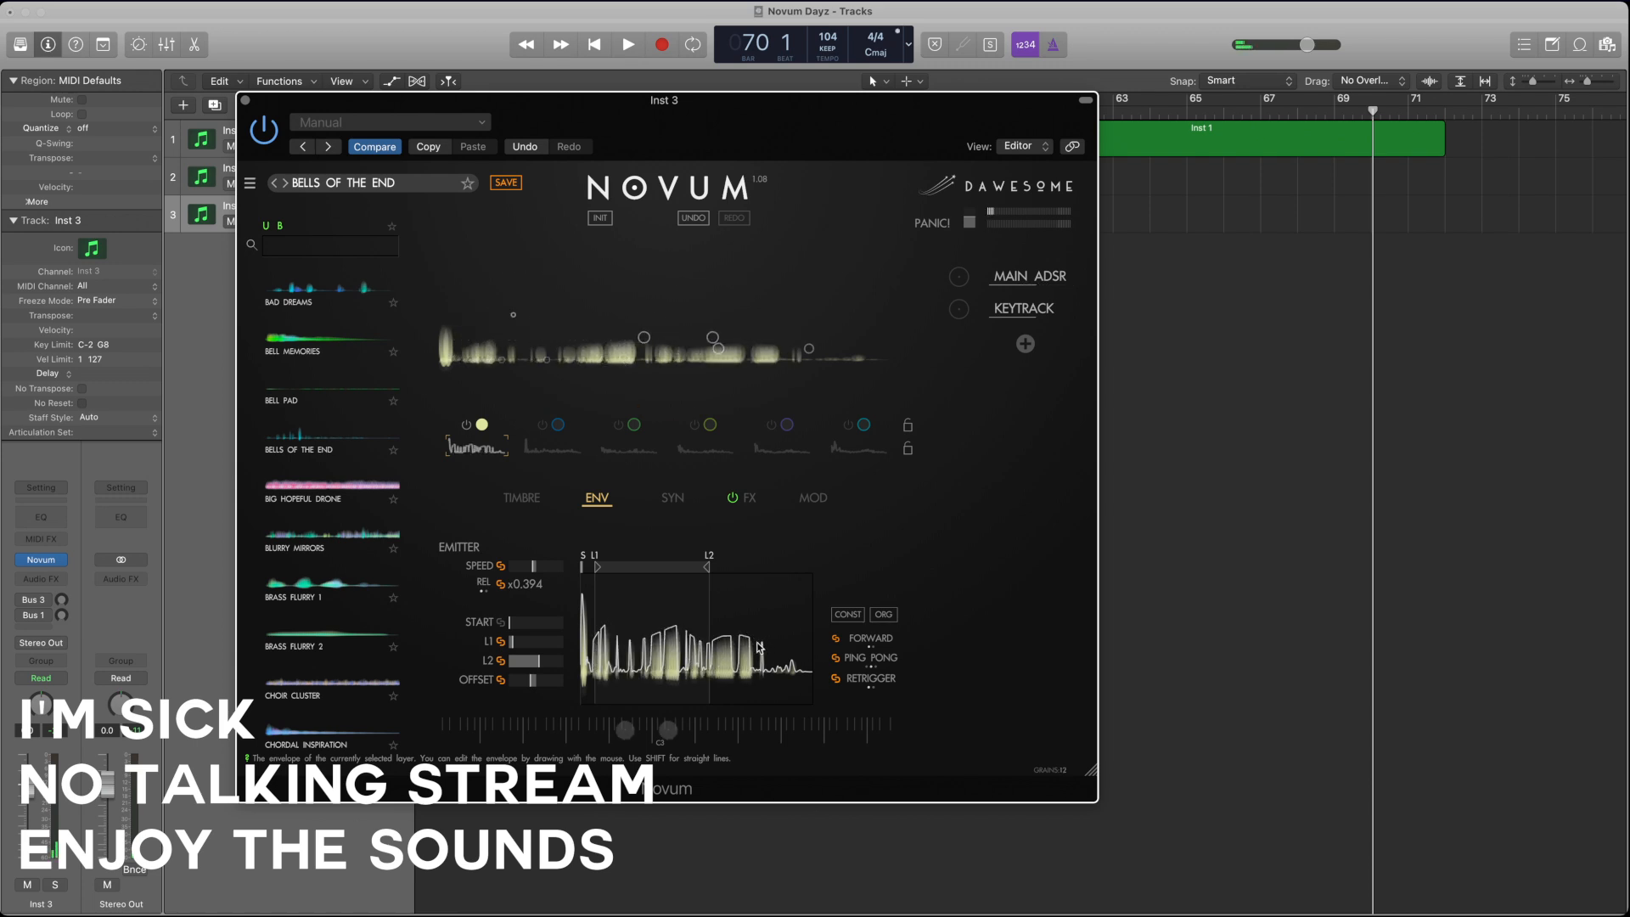
{"action": "left_click_drag", "start_coordinate": [629, 629], "coordinate": [812, 645]}
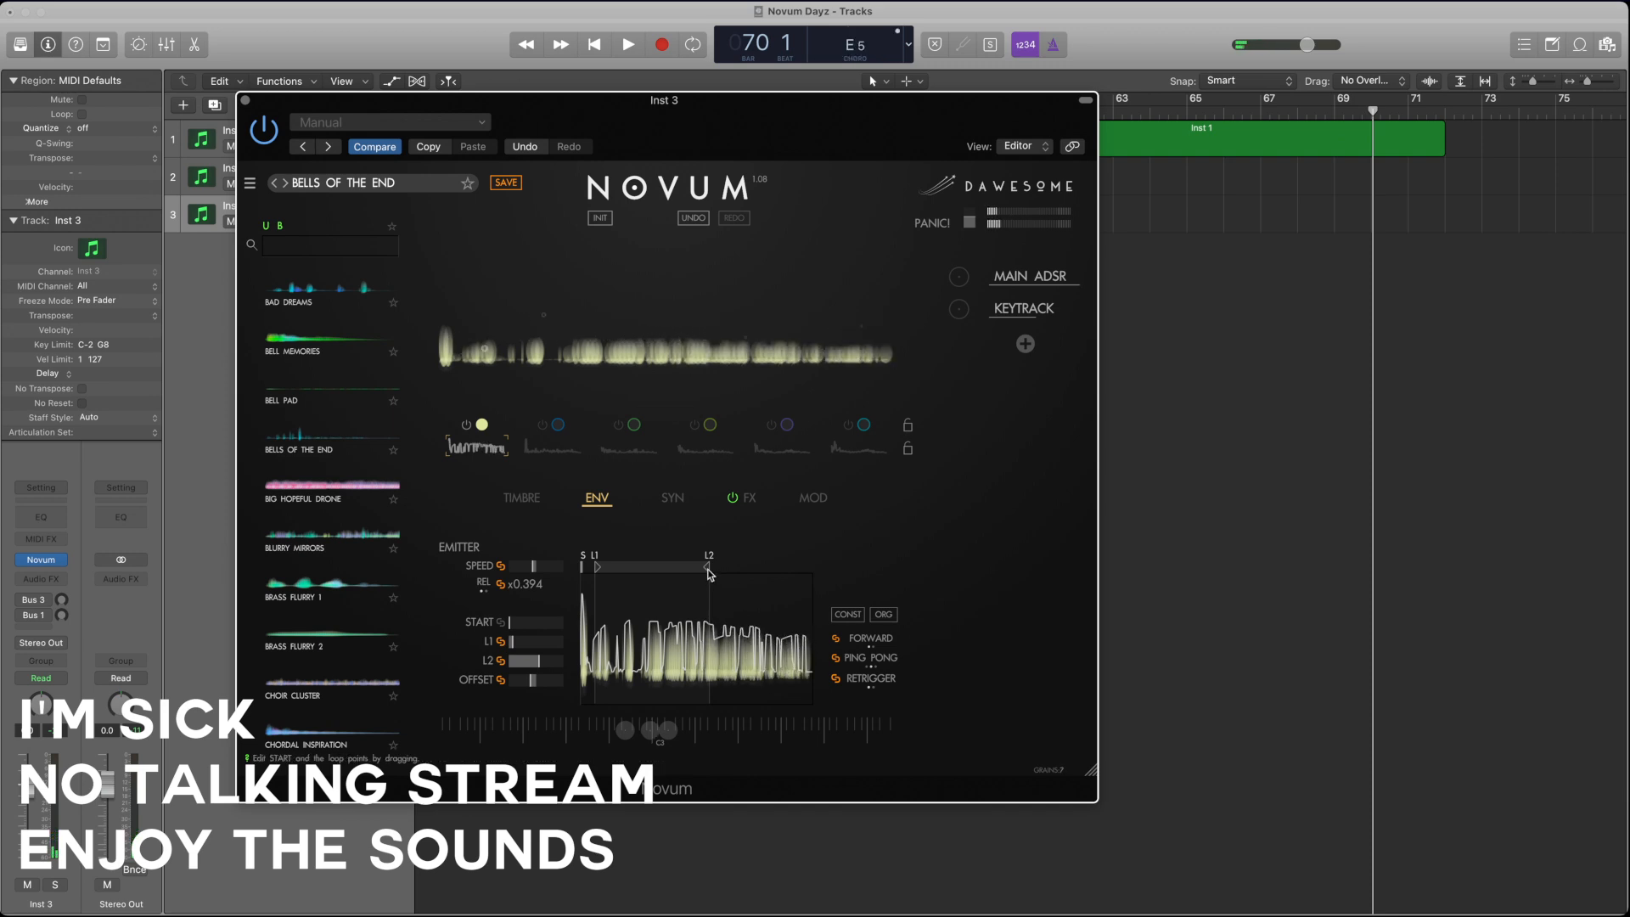
{"action": "left_click_drag", "start_coordinate": [707, 567], "coordinate": [755, 572]}
{"action": "left_click_drag", "start_coordinate": [598, 575], "coordinate": [649, 574]}
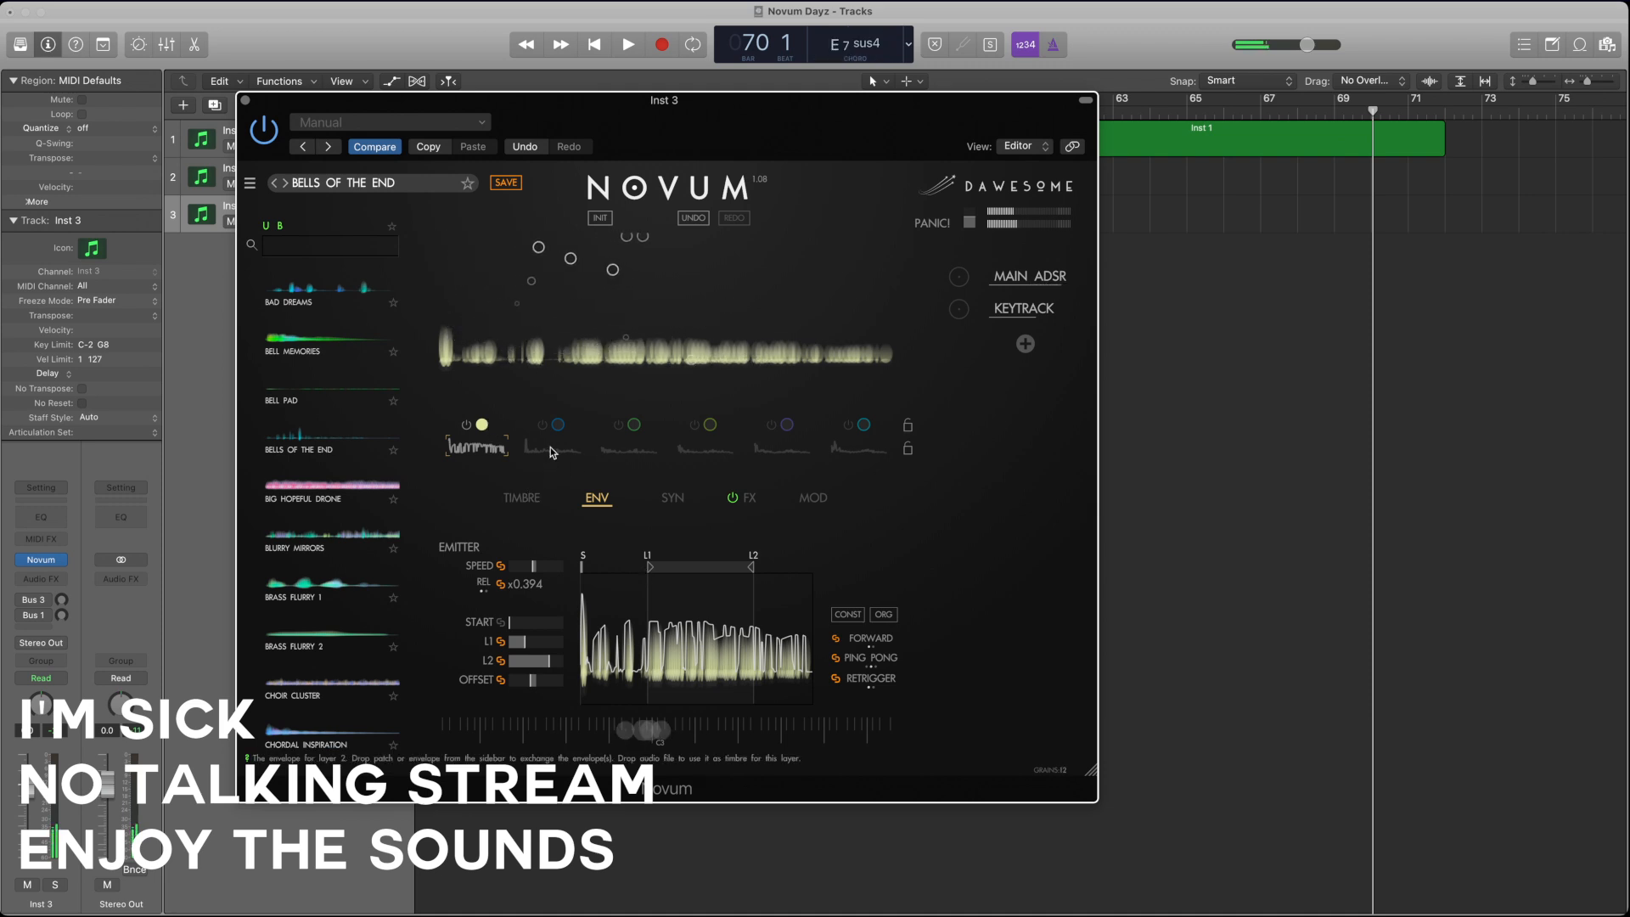
Step: Add a Velocity modulator and apply a small positive amount of it to layer 1's gain
{"action": "left_click", "coordinate": [1025, 346]}
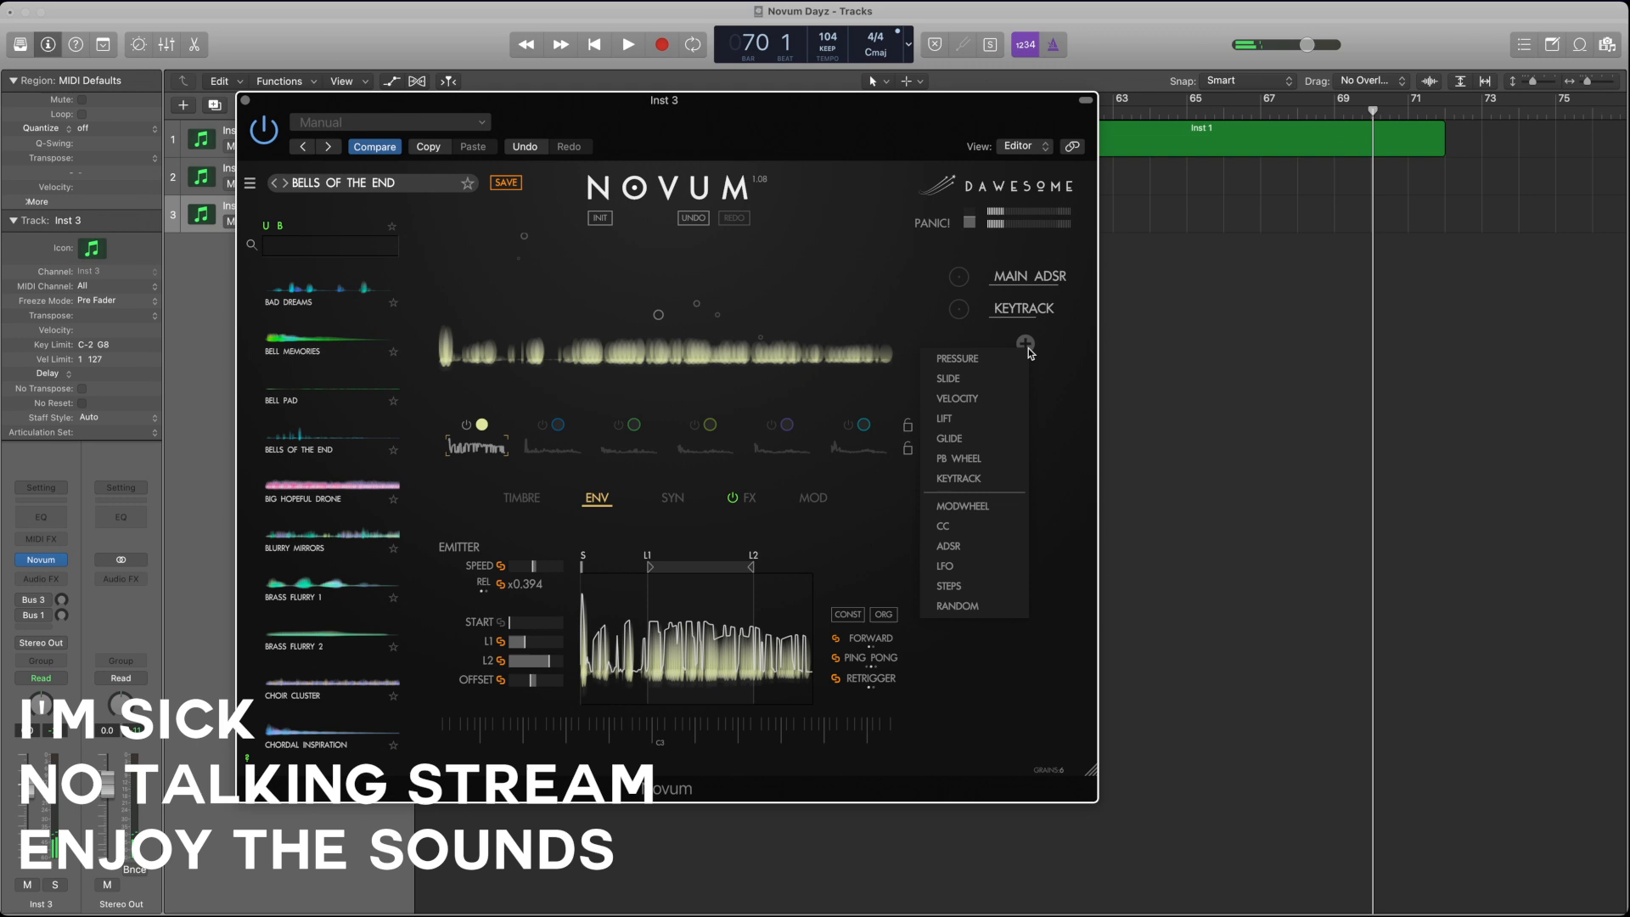
{"action": "left_click", "coordinate": [985, 400]}
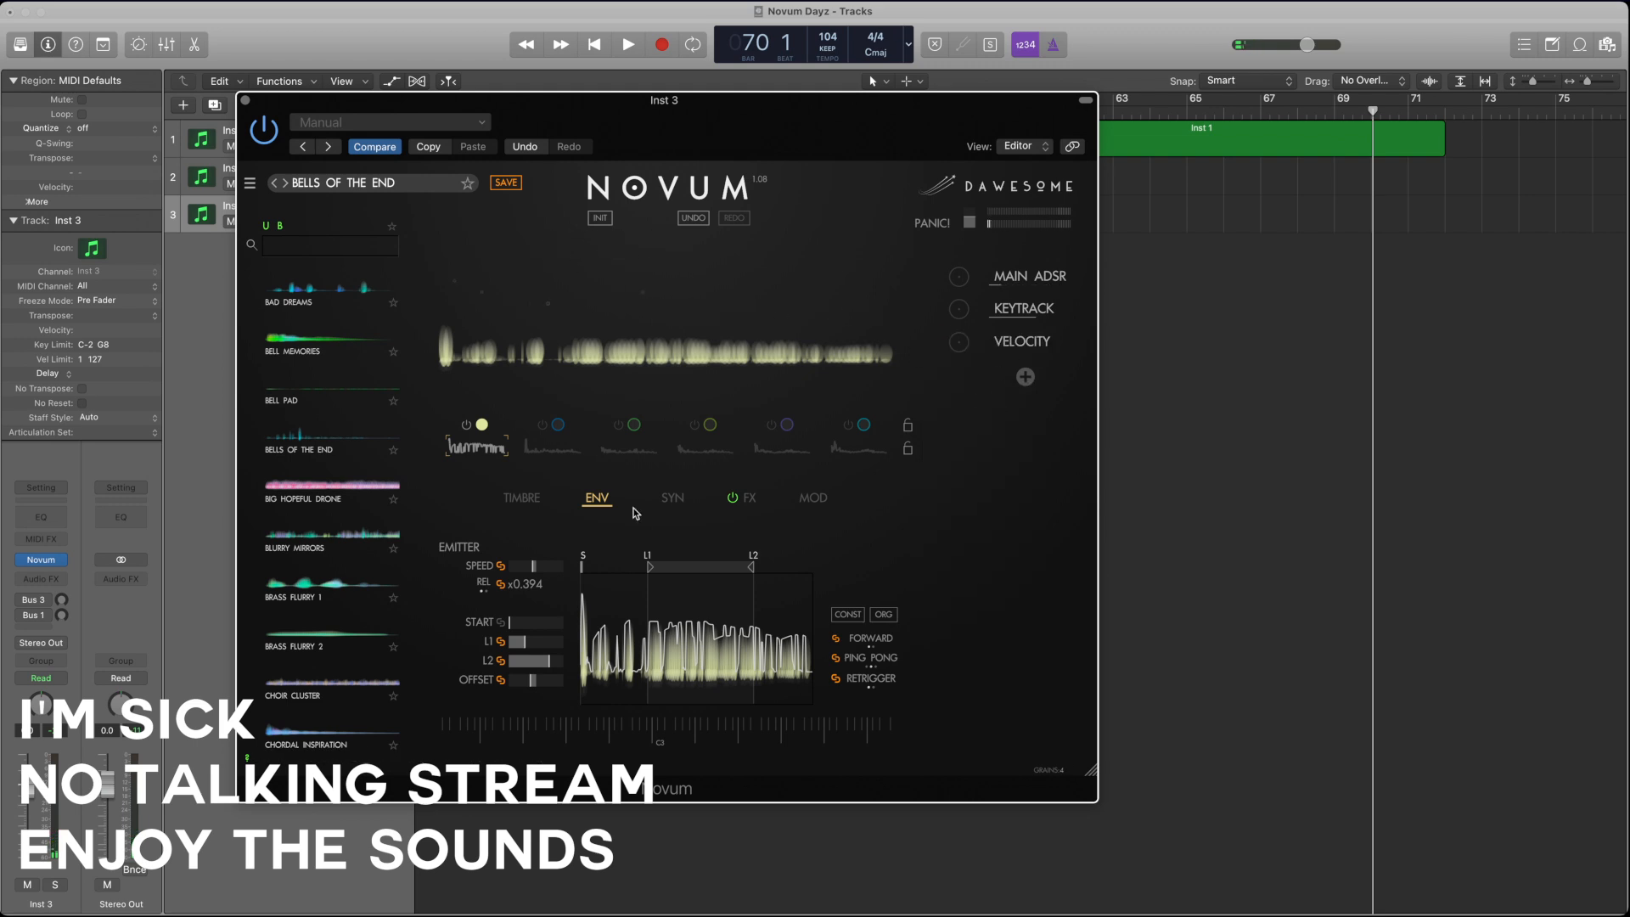
{"action": "left_click", "coordinate": [536, 500]}
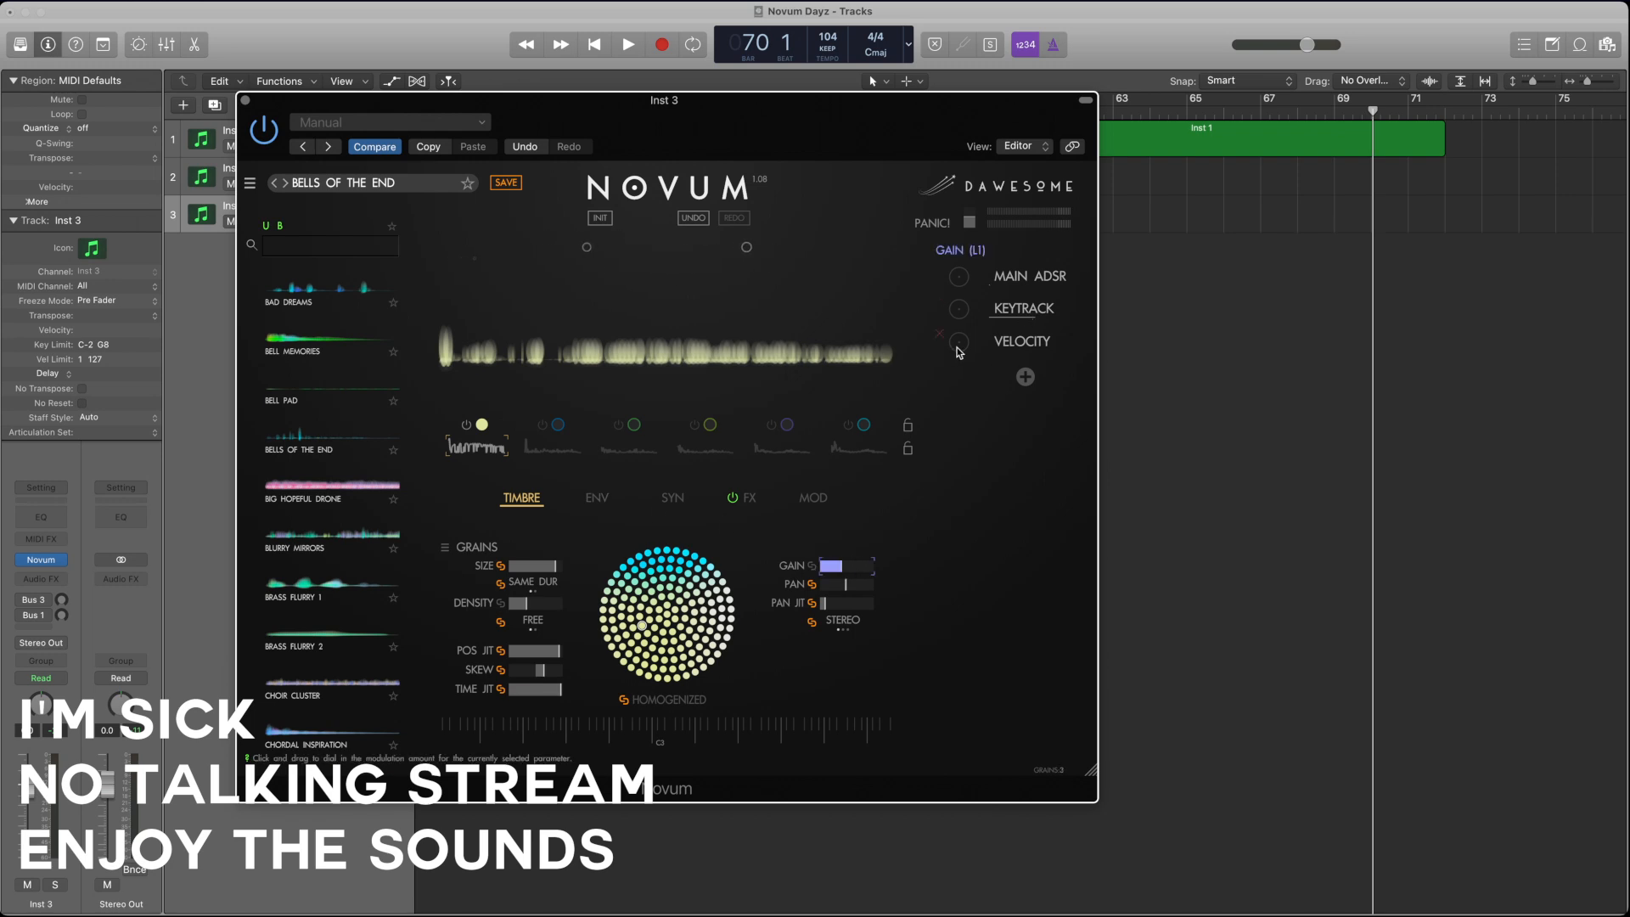
{"action": "left_click_drag", "start_coordinate": [960, 332], "coordinate": [962, 322]}
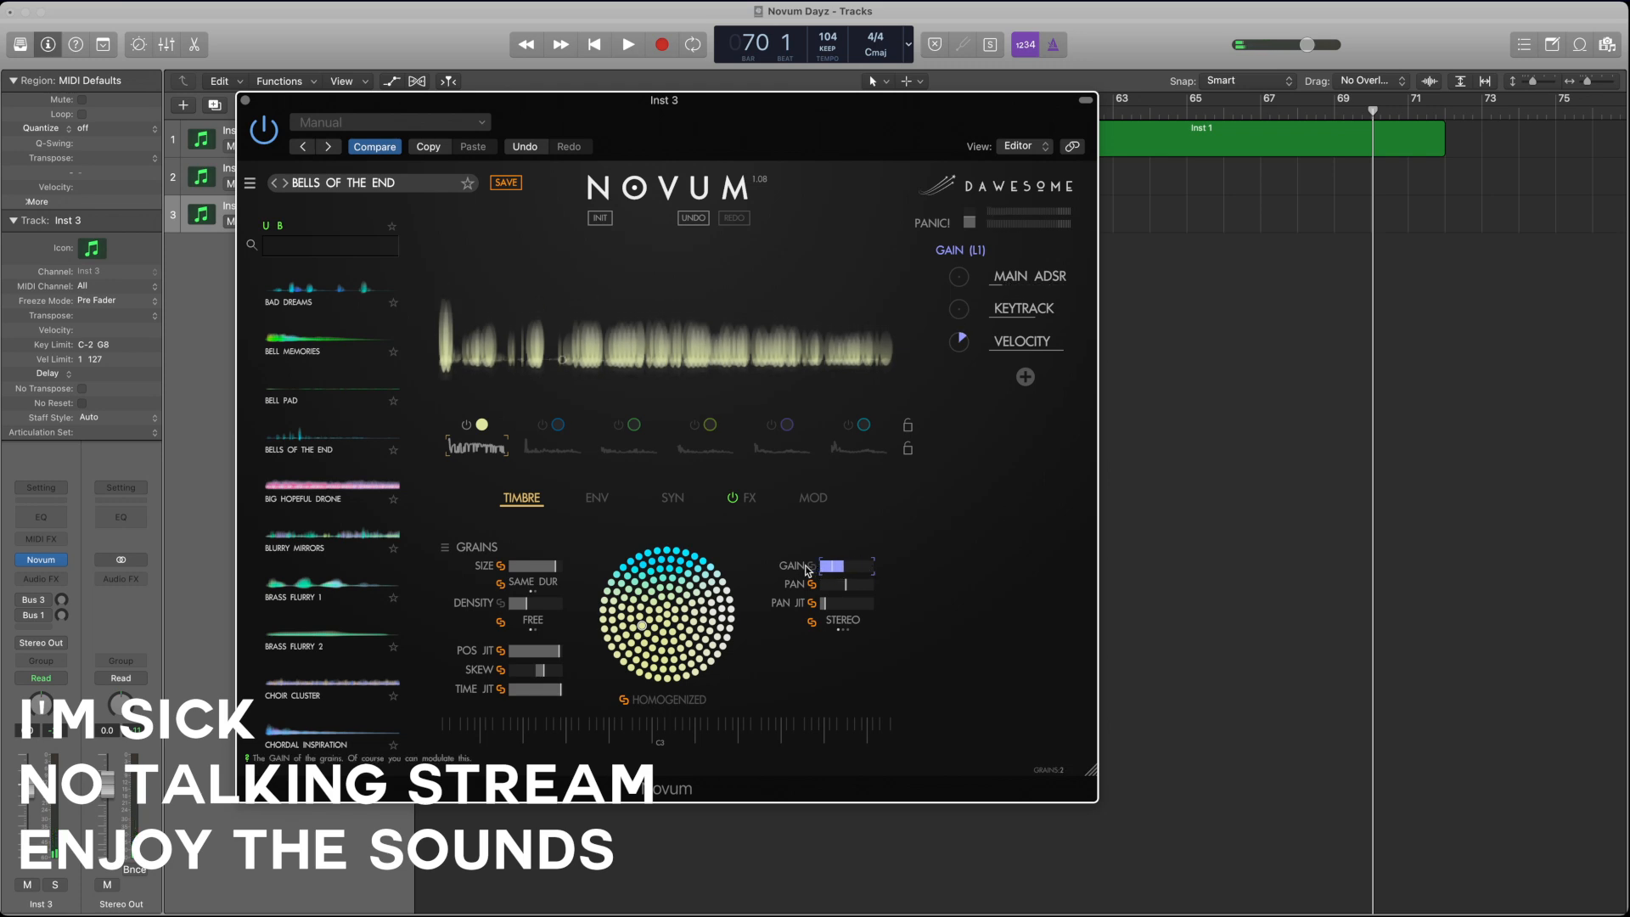
{"action": "mouse_move", "coordinate": [841, 570]}
{"action": "left_mouse_down"}
{"action": "mouse_move", "coordinate": [798, 571]}
{"action": "mouse_move", "coordinate": [816, 571]}
{"action": "left_mouse_up"}
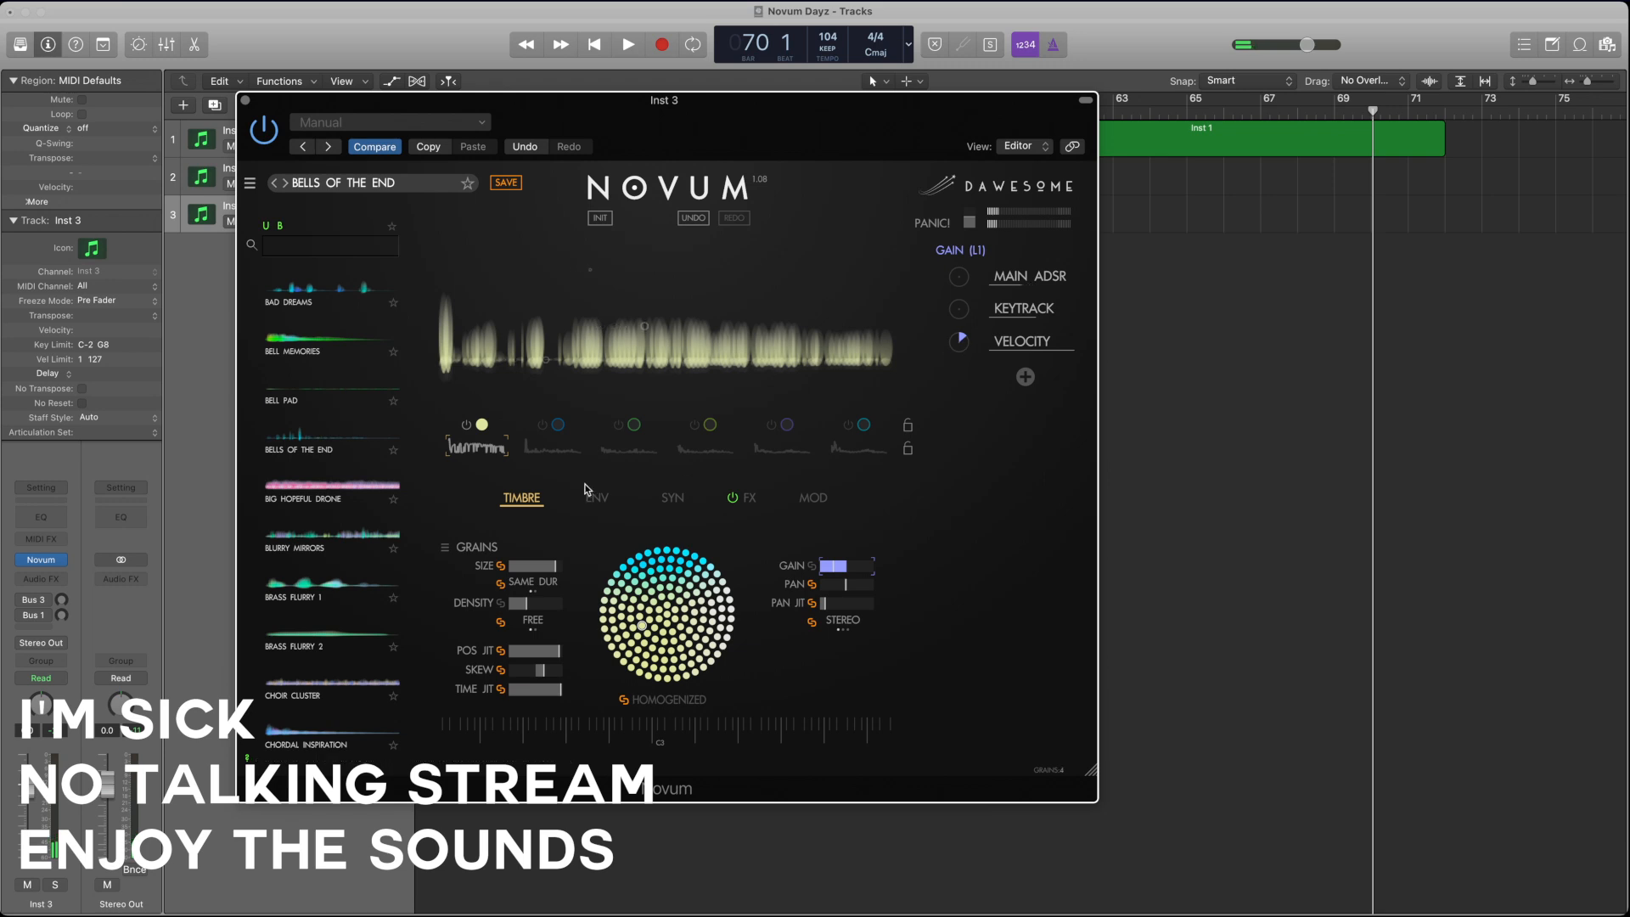
Step: Switch layer 2 on and layer 1 off, and select layer 2 in the envelope settings
{"action": "left_click", "coordinate": [596, 499]}
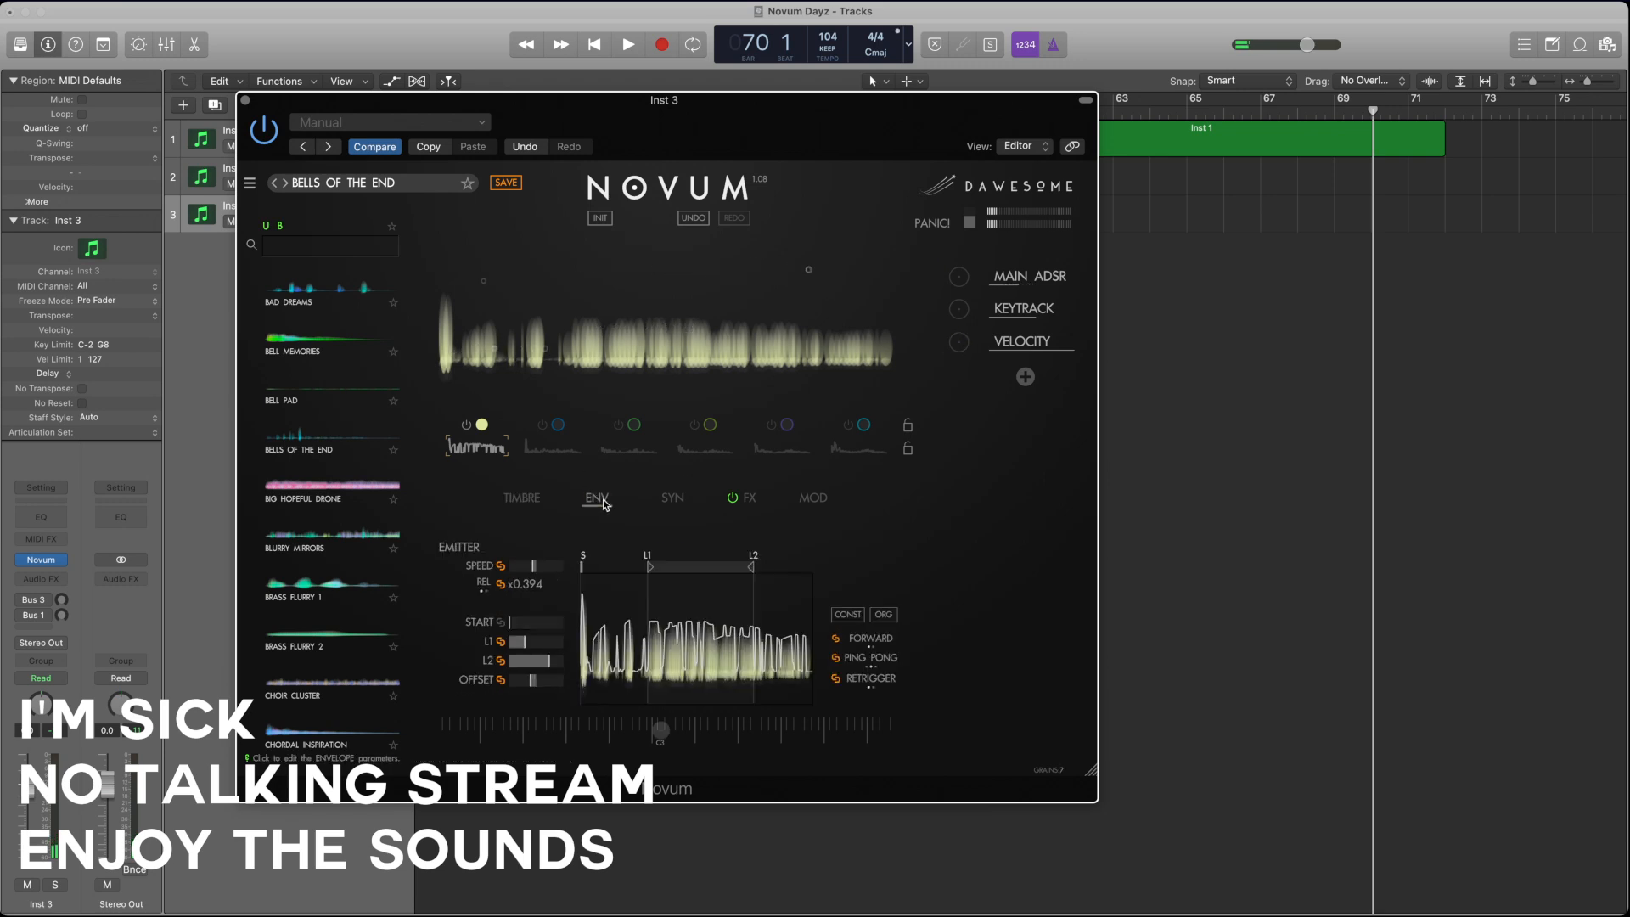
{"action": "left_click", "coordinate": [543, 427]}
{"action": "left_click", "coordinate": [466, 425]}
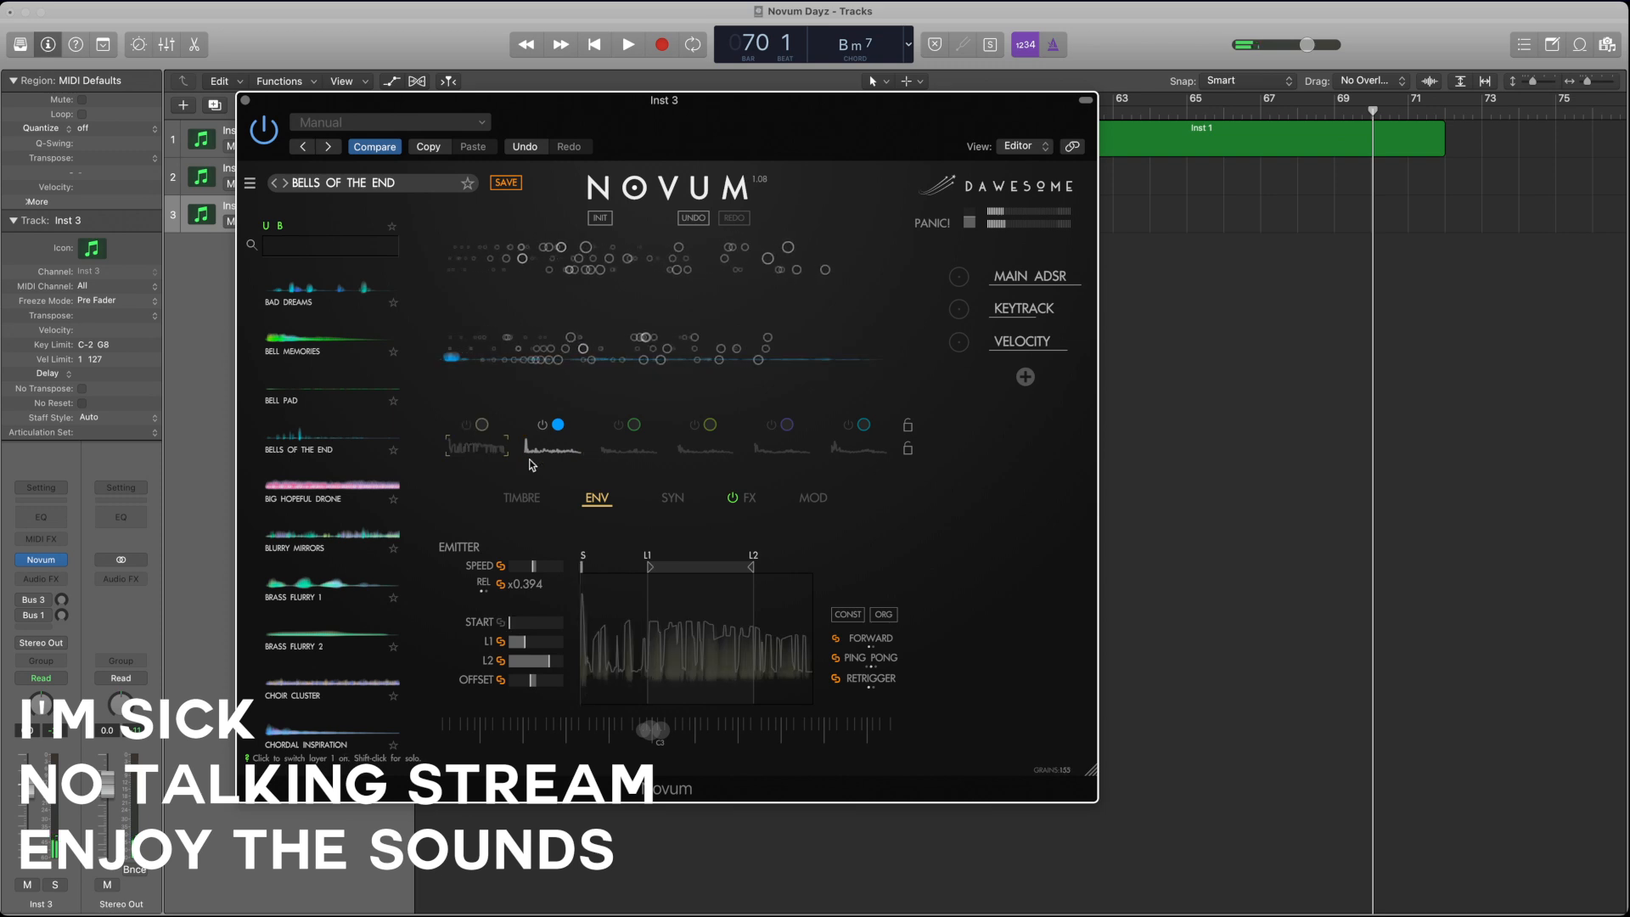
{"action": "left_click", "coordinate": [561, 461]}
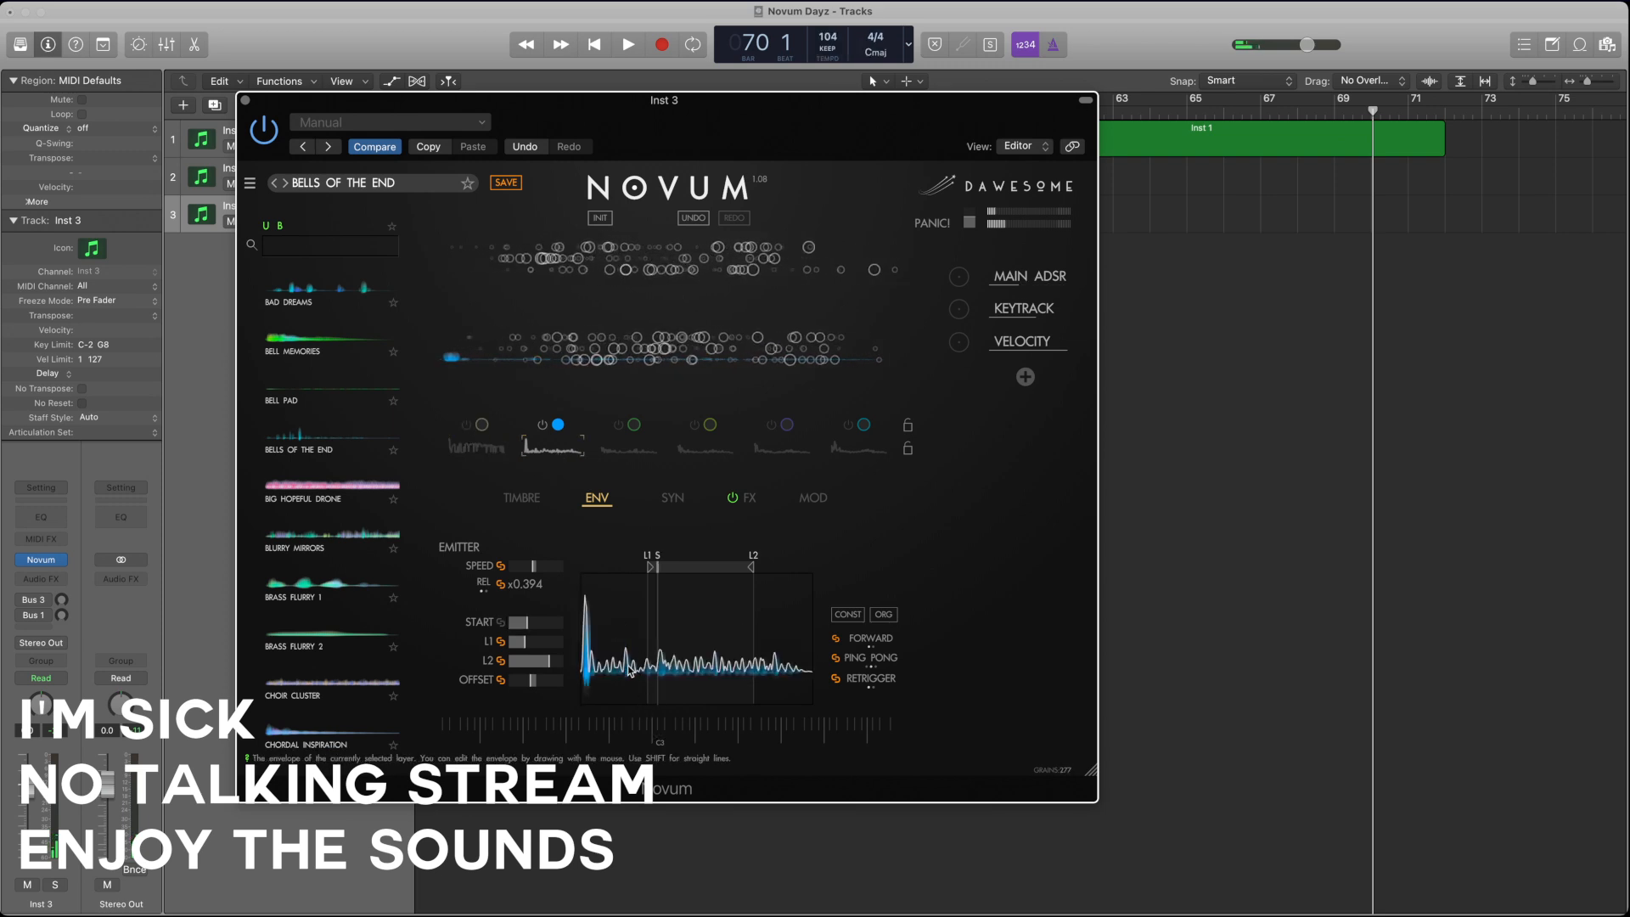
Step: Redraw layer 2's envelope with a broad late swell, set its start to the beginning and L1 at the swell, and raise the layer's gain
{"action": "mouse_move", "coordinate": [629, 669]}
{"action": "left_mouse_down"}
{"action": "mouse_move", "coordinate": [737, 619]}
{"action": "mouse_move", "coordinate": [787, 668]}
{"action": "left_mouse_up"}
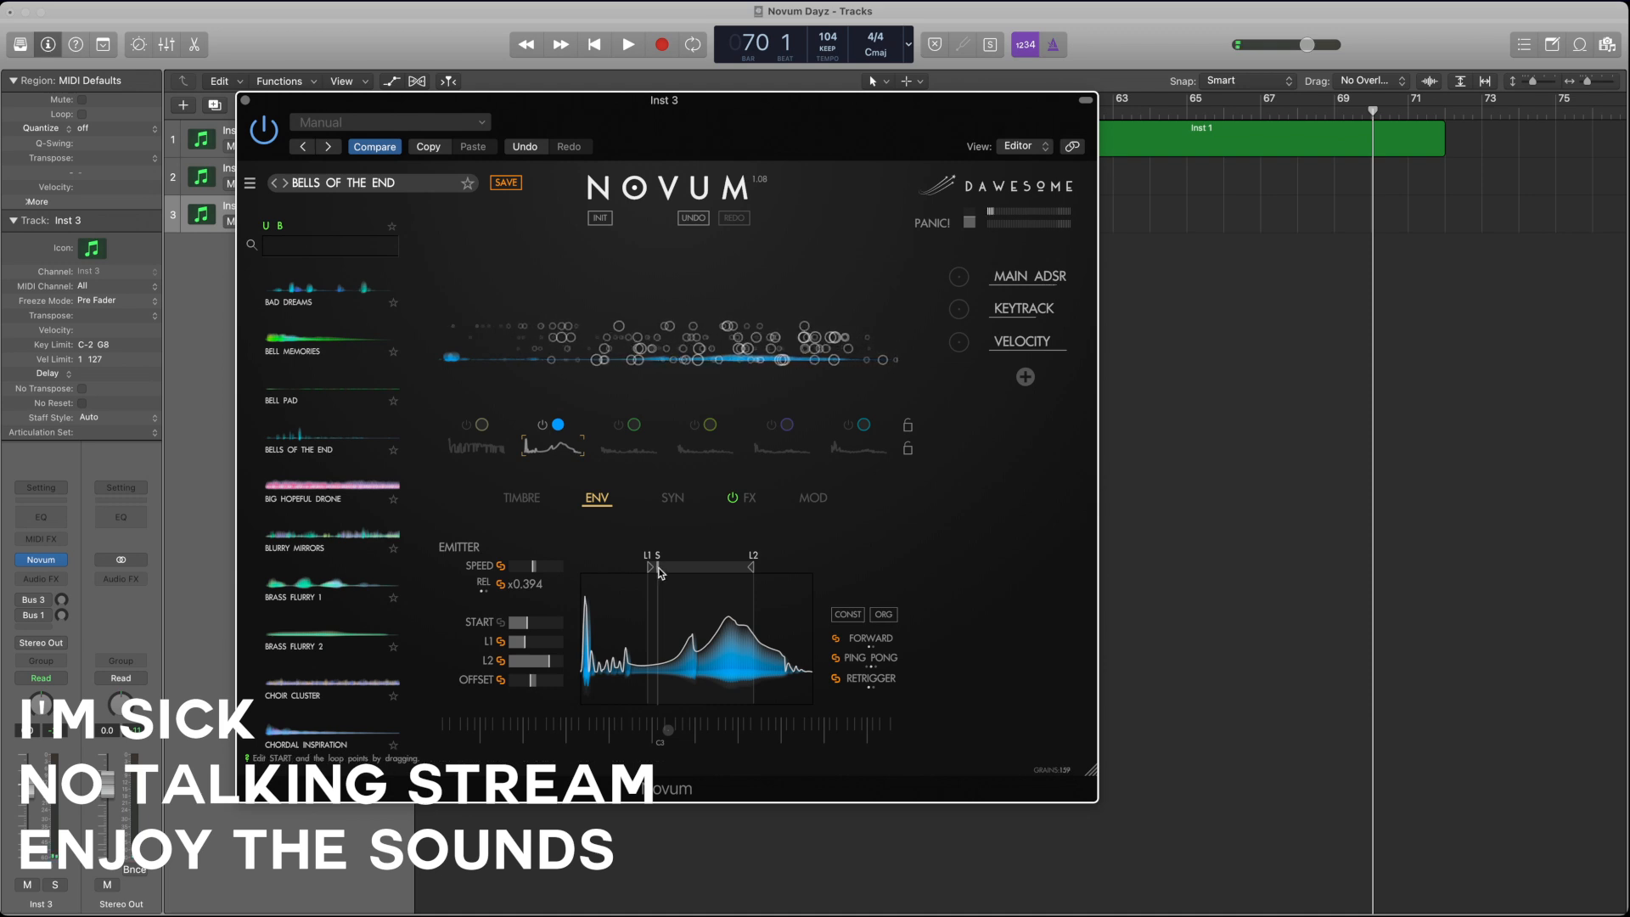
{"action": "mouse_move", "coordinate": [652, 566]}
{"action": "left_mouse_down"}
{"action": "mouse_move", "coordinate": [723, 569]}
{"action": "mouse_move", "coordinate": [583, 568]}
{"action": "left_mouse_up"}
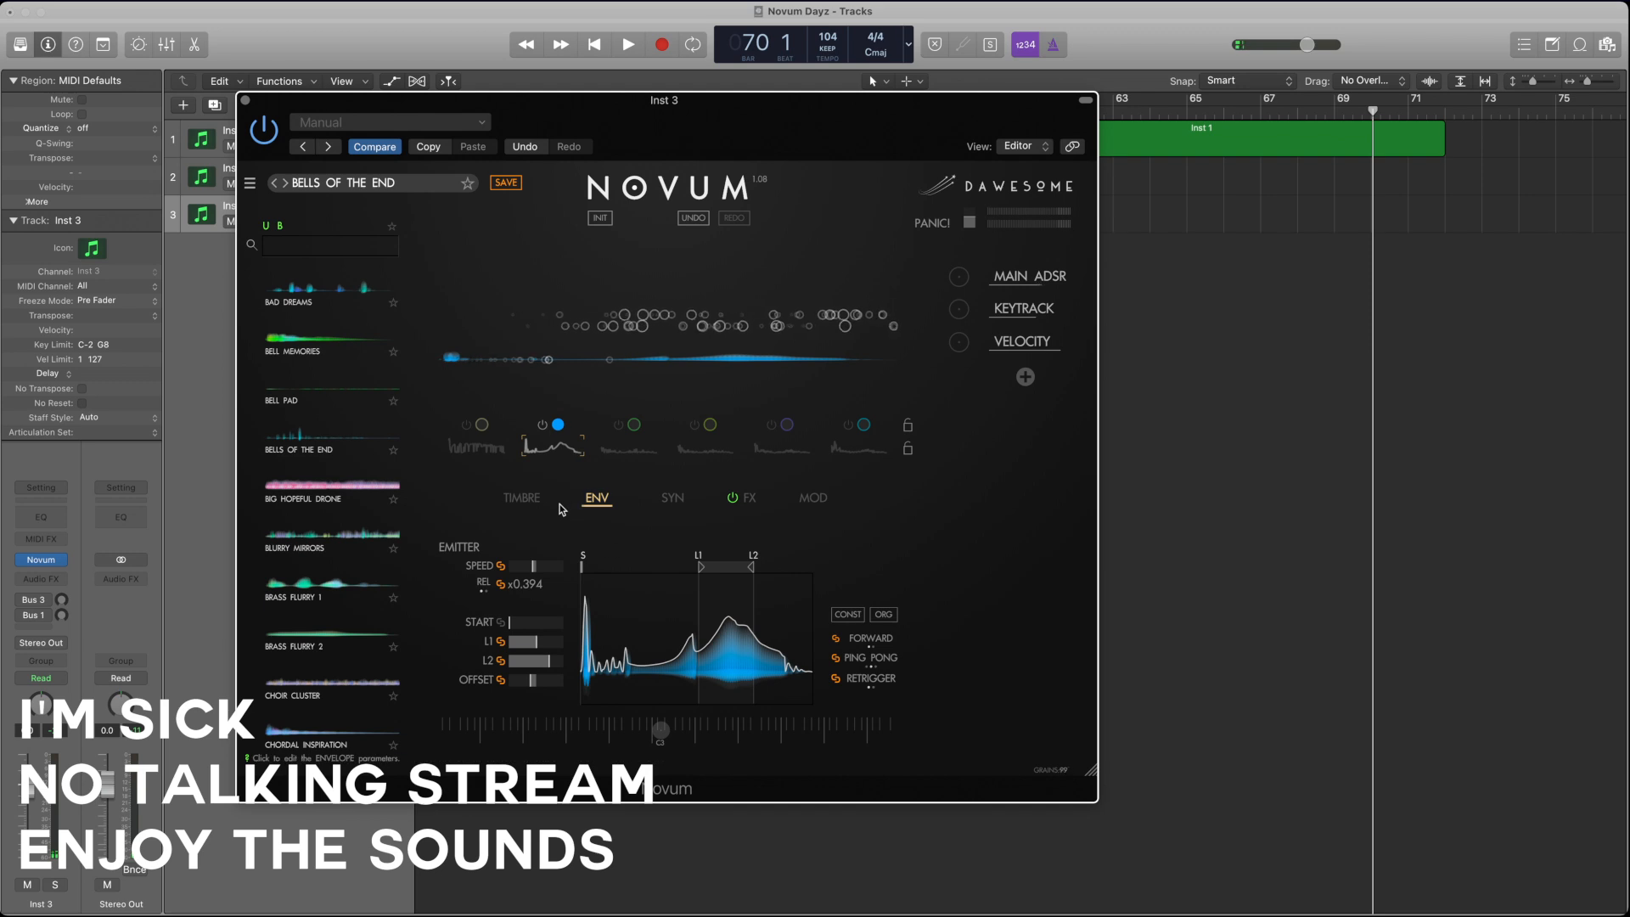
{"action": "left_click", "coordinate": [522, 497]}
{"action": "left_click_drag", "start_coordinate": [855, 575], "coordinate": [953, 566]}
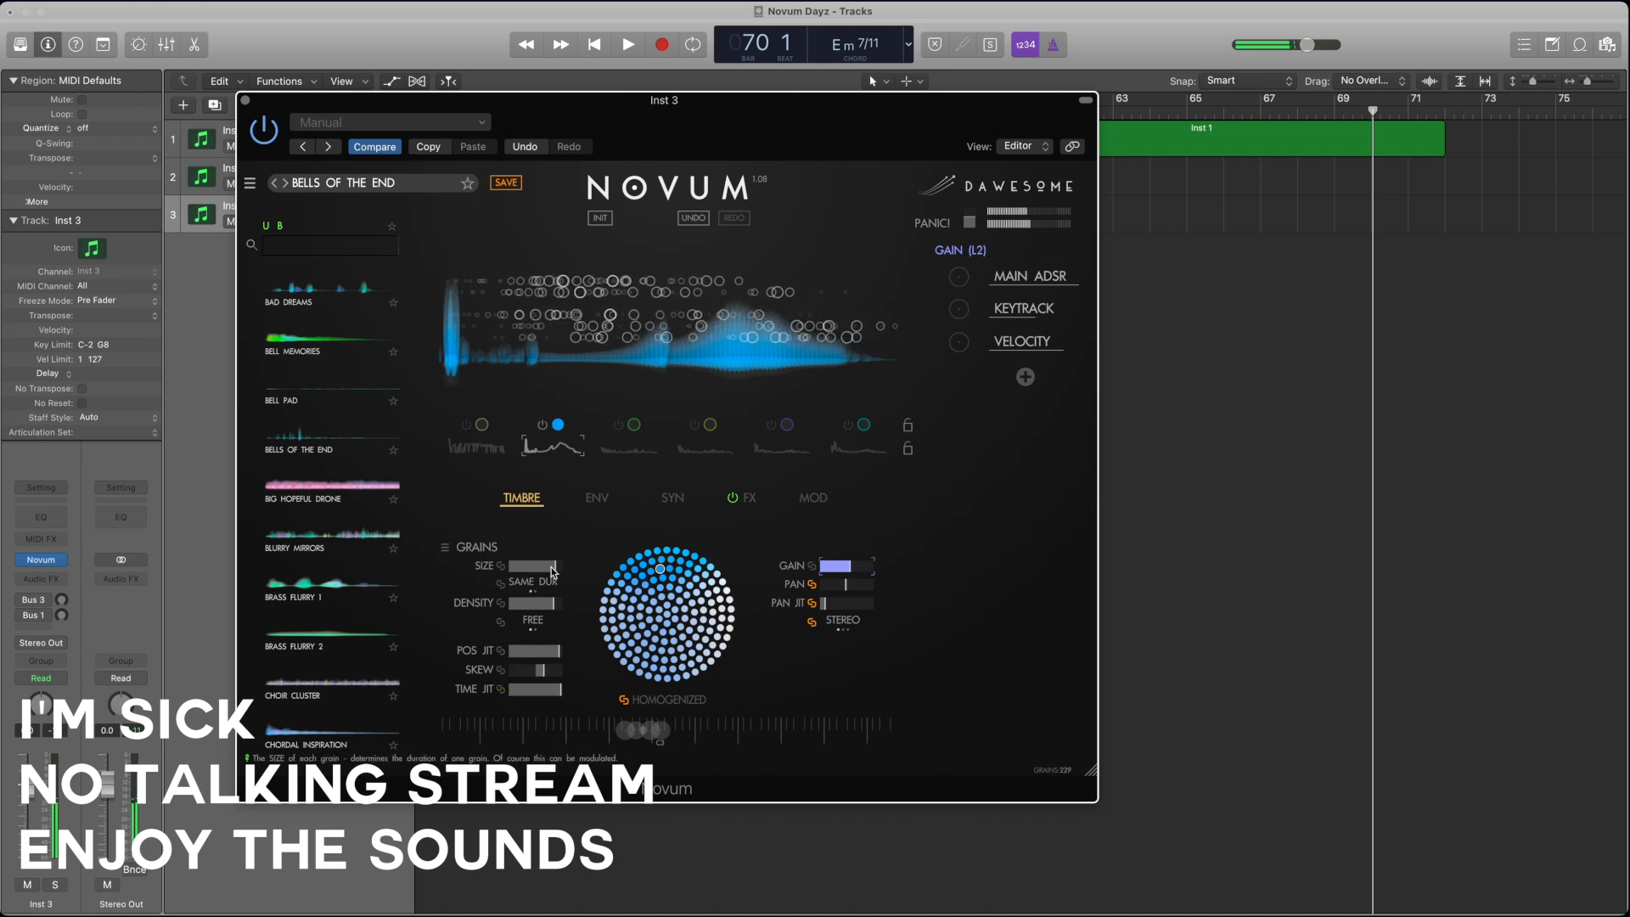
Step: Raise layer 2's emitter offset, move loop point L1 earlier, and set the emitter speed to x4.199
{"action": "left_click", "coordinate": [611, 502]}
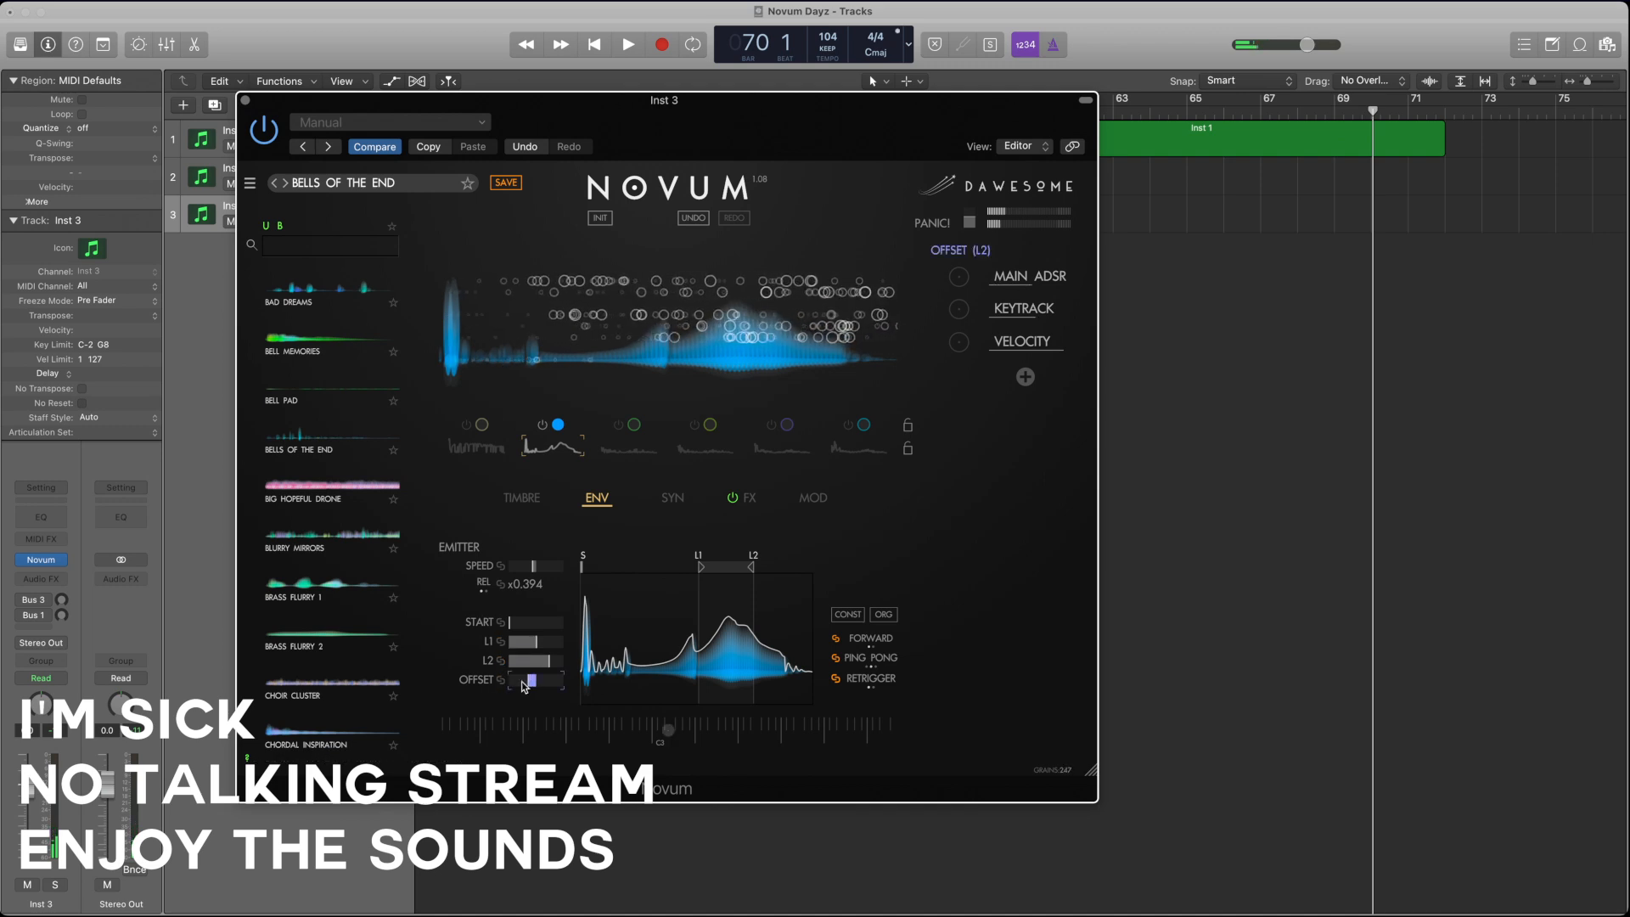
{"action": "mouse_move", "coordinate": [550, 661]}
{"action": "left_mouse_down"}
{"action": "mouse_move", "coordinate": [488, 644]}
{"action": "mouse_move", "coordinate": [567, 668]}
{"action": "left_mouse_up"}
{"action": "left_click", "coordinate": [523, 643]}
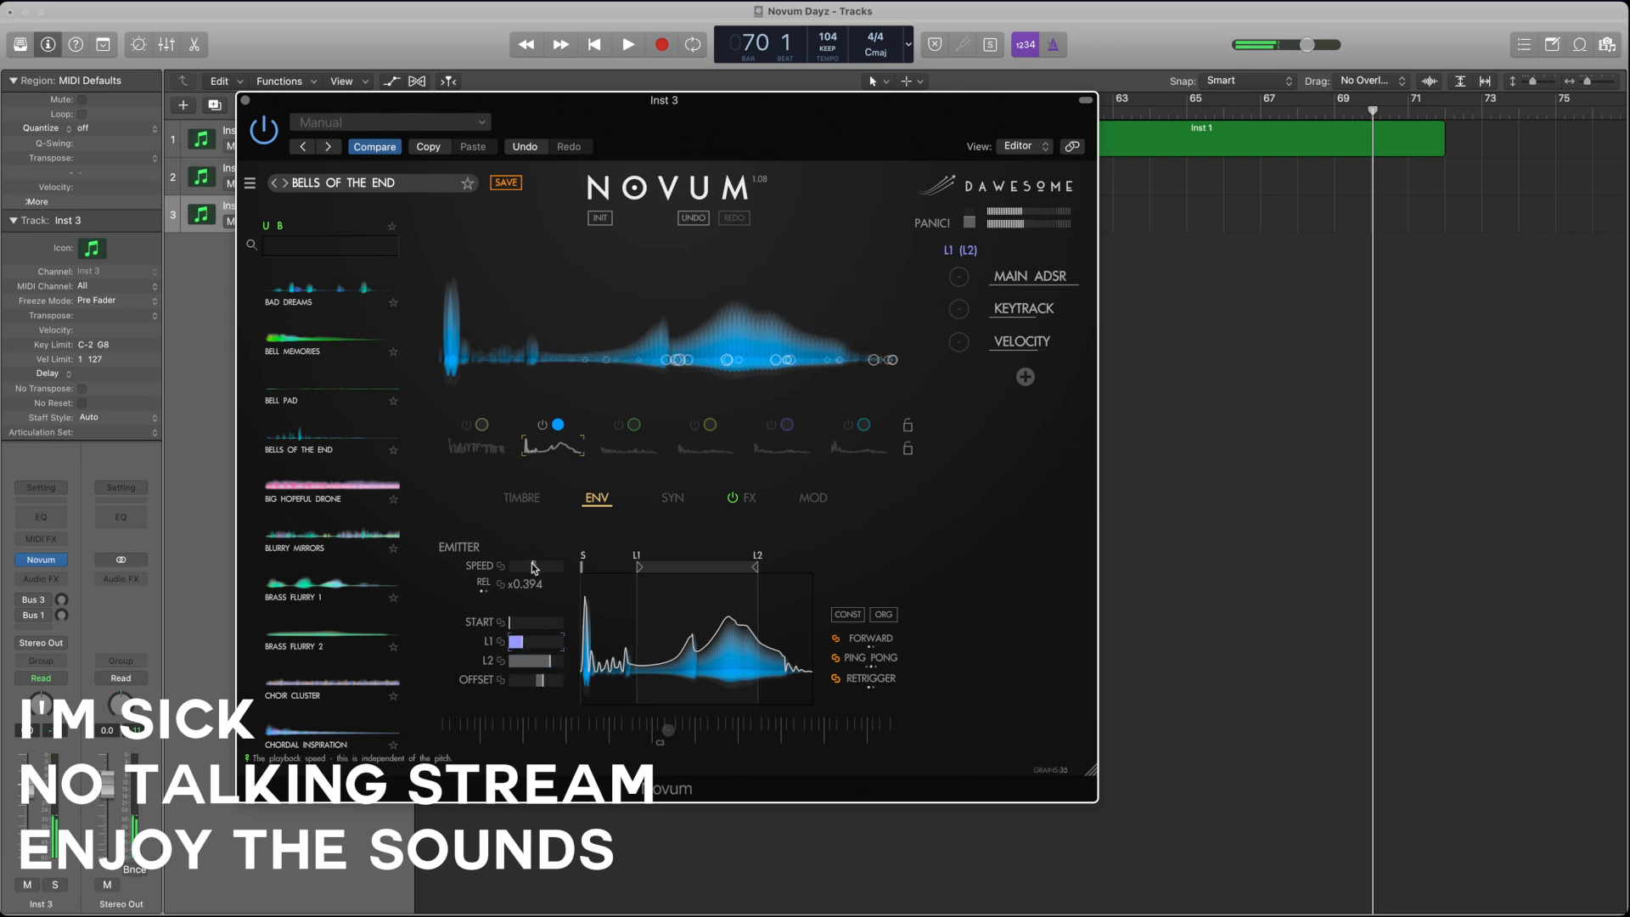
{"action": "left_click_drag", "start_coordinate": [554, 567], "coordinate": [571, 566]}
Step: Reduce layer 2's grain size, density, position jitter, skew and time jitter, and lower its gain slightly
{"action": "left_click", "coordinate": [539, 503]}
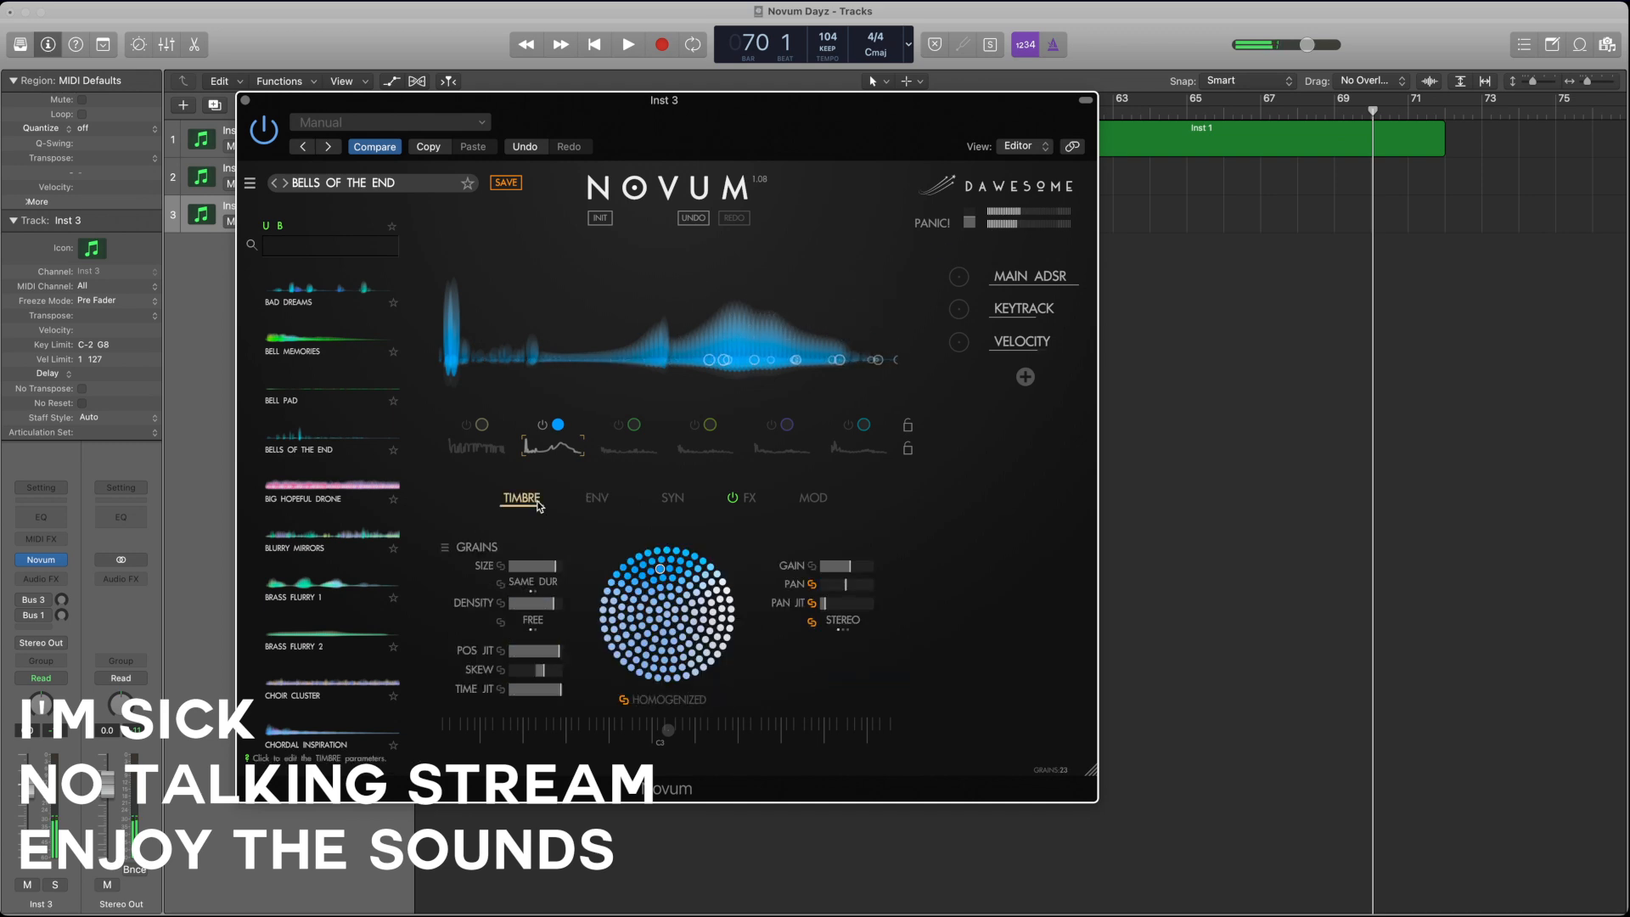
{"action": "left_click", "coordinate": [543, 603]}
{"action": "left_click_drag", "start_coordinate": [544, 567], "coordinate": [512, 567]}
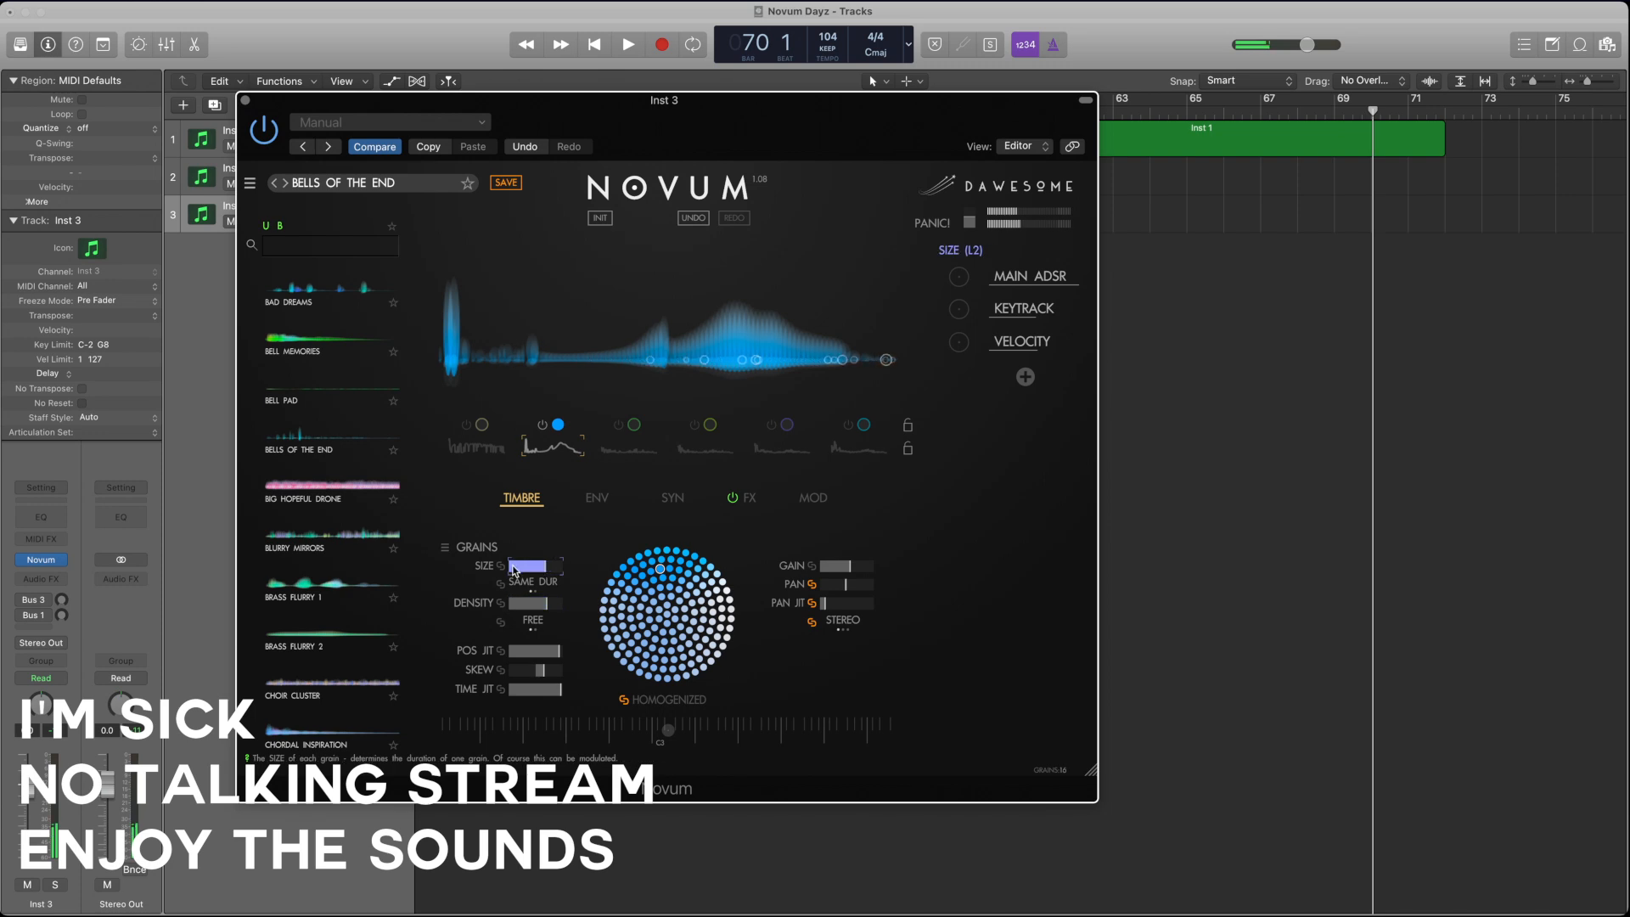
{"action": "left_click_drag", "start_coordinate": [552, 651], "coordinate": [495, 697]}
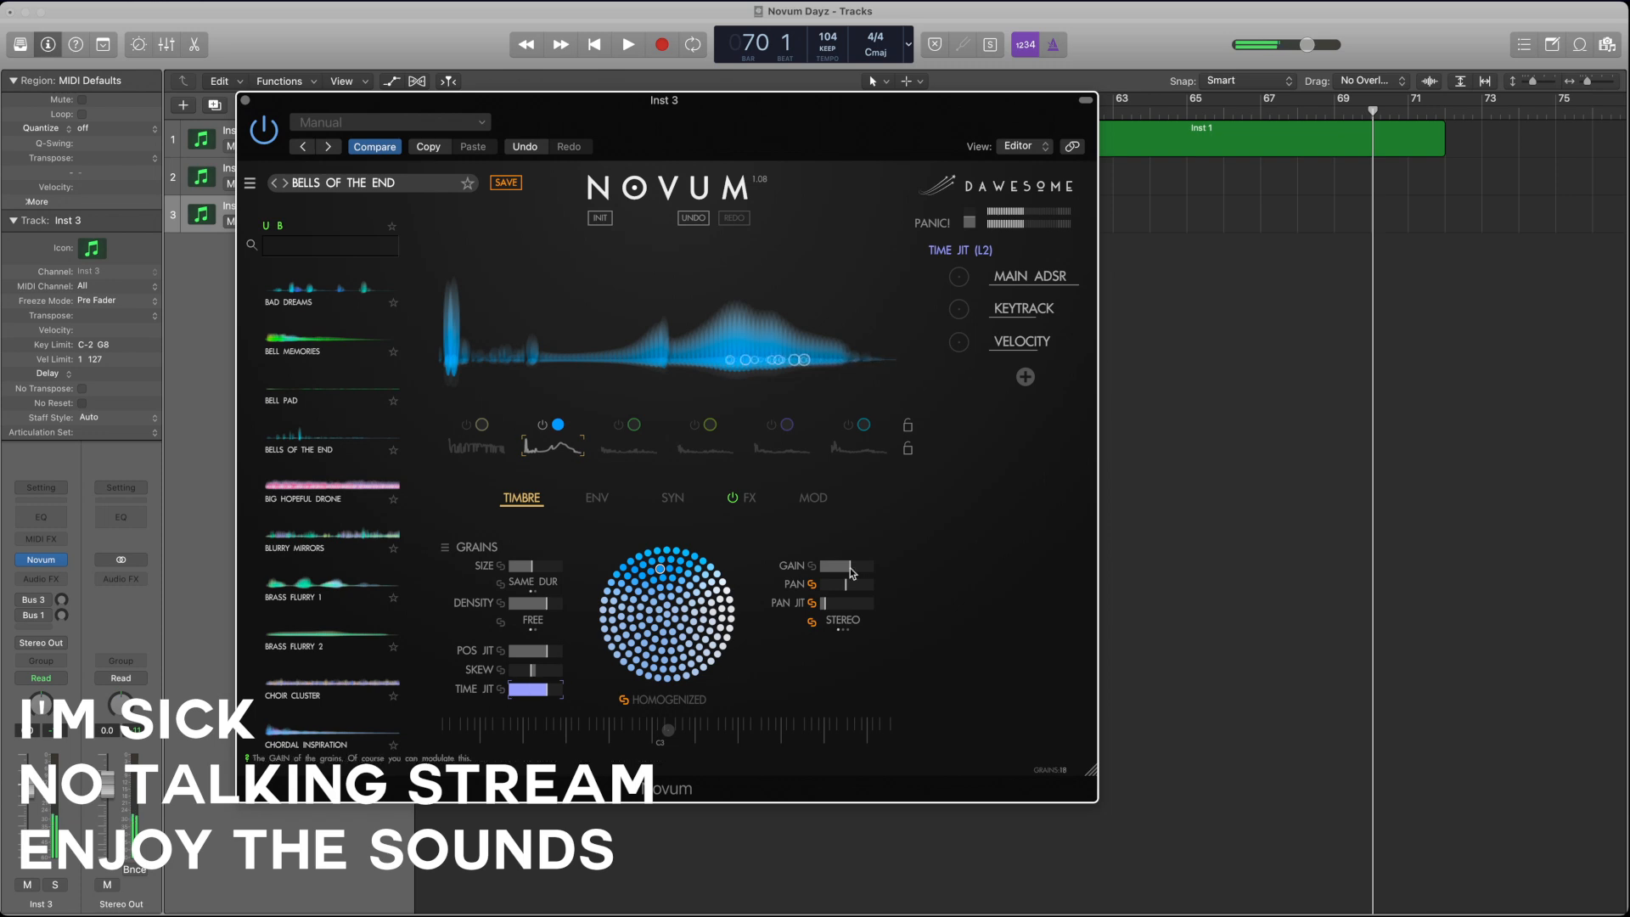
Step: Move layer 2's loop point L1 close to the envelope's beginning, and review the layer's synthesis and timbre settings
{"action": "left_click", "coordinate": [598, 499]}
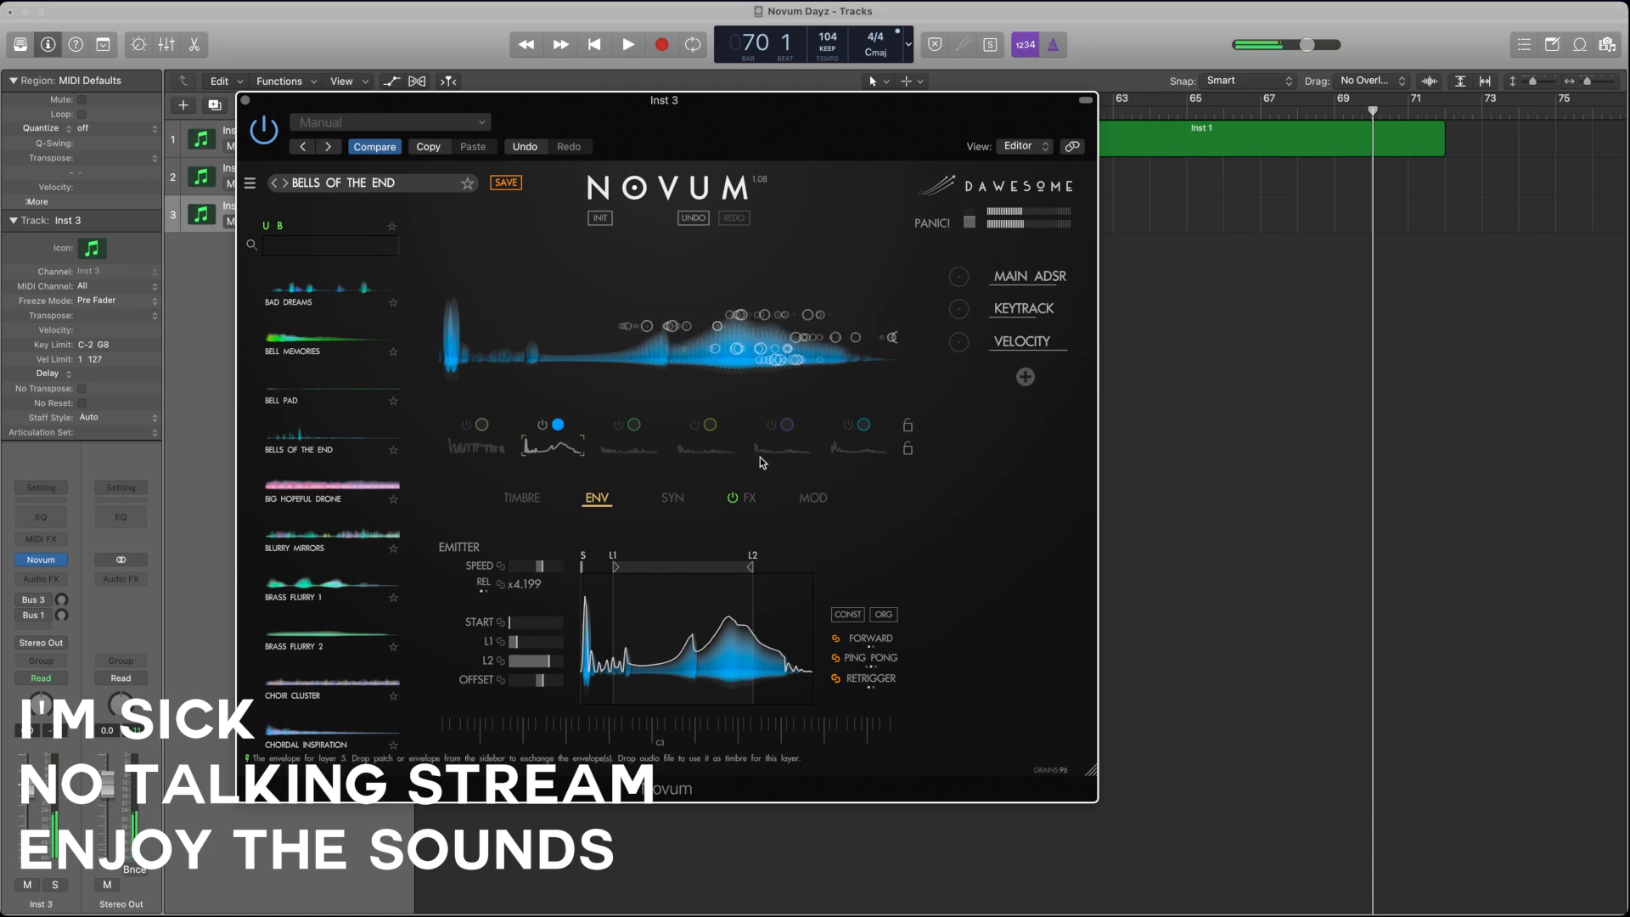
{"action": "left_click", "coordinate": [675, 498]}
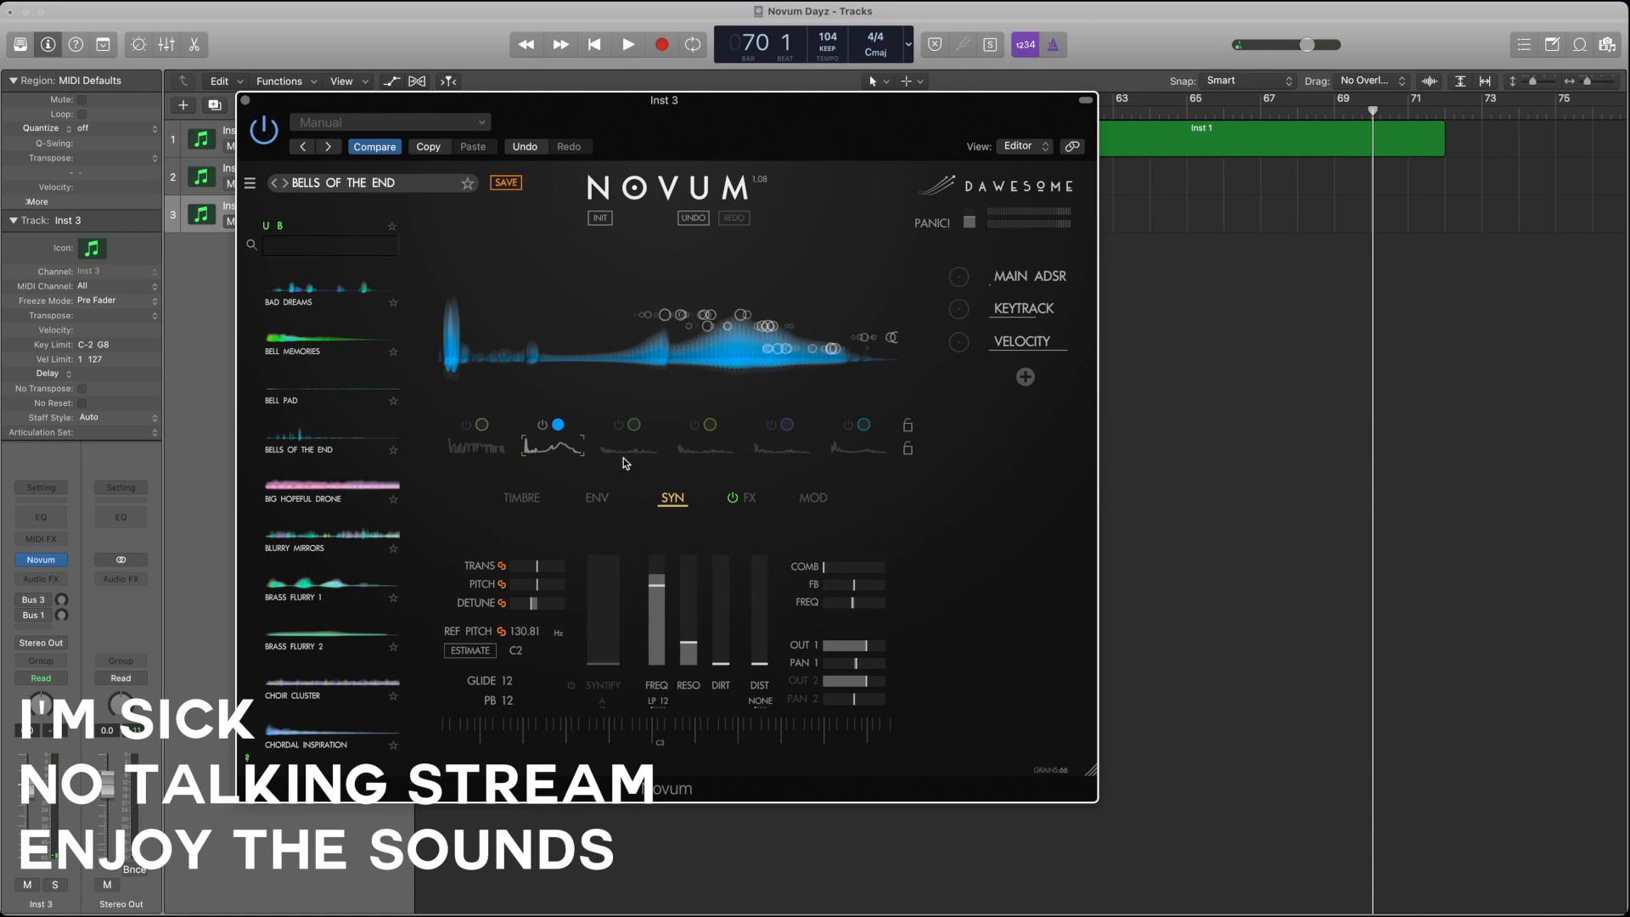
{"action": "left_click", "coordinate": [594, 499]}
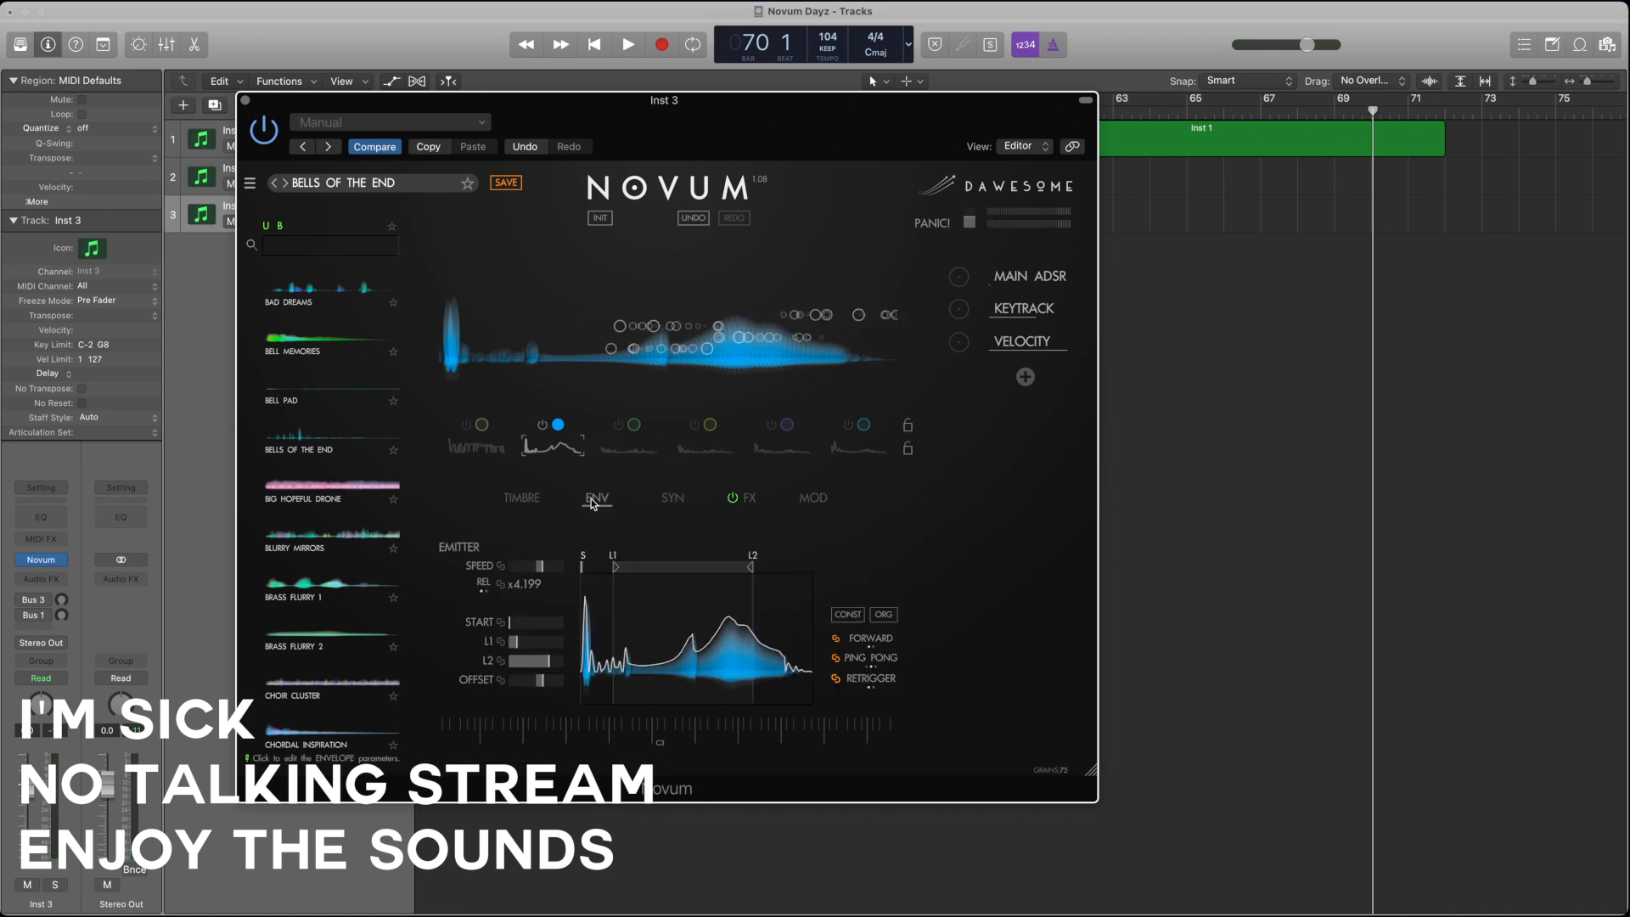
{"action": "left_click", "coordinate": [521, 497]}
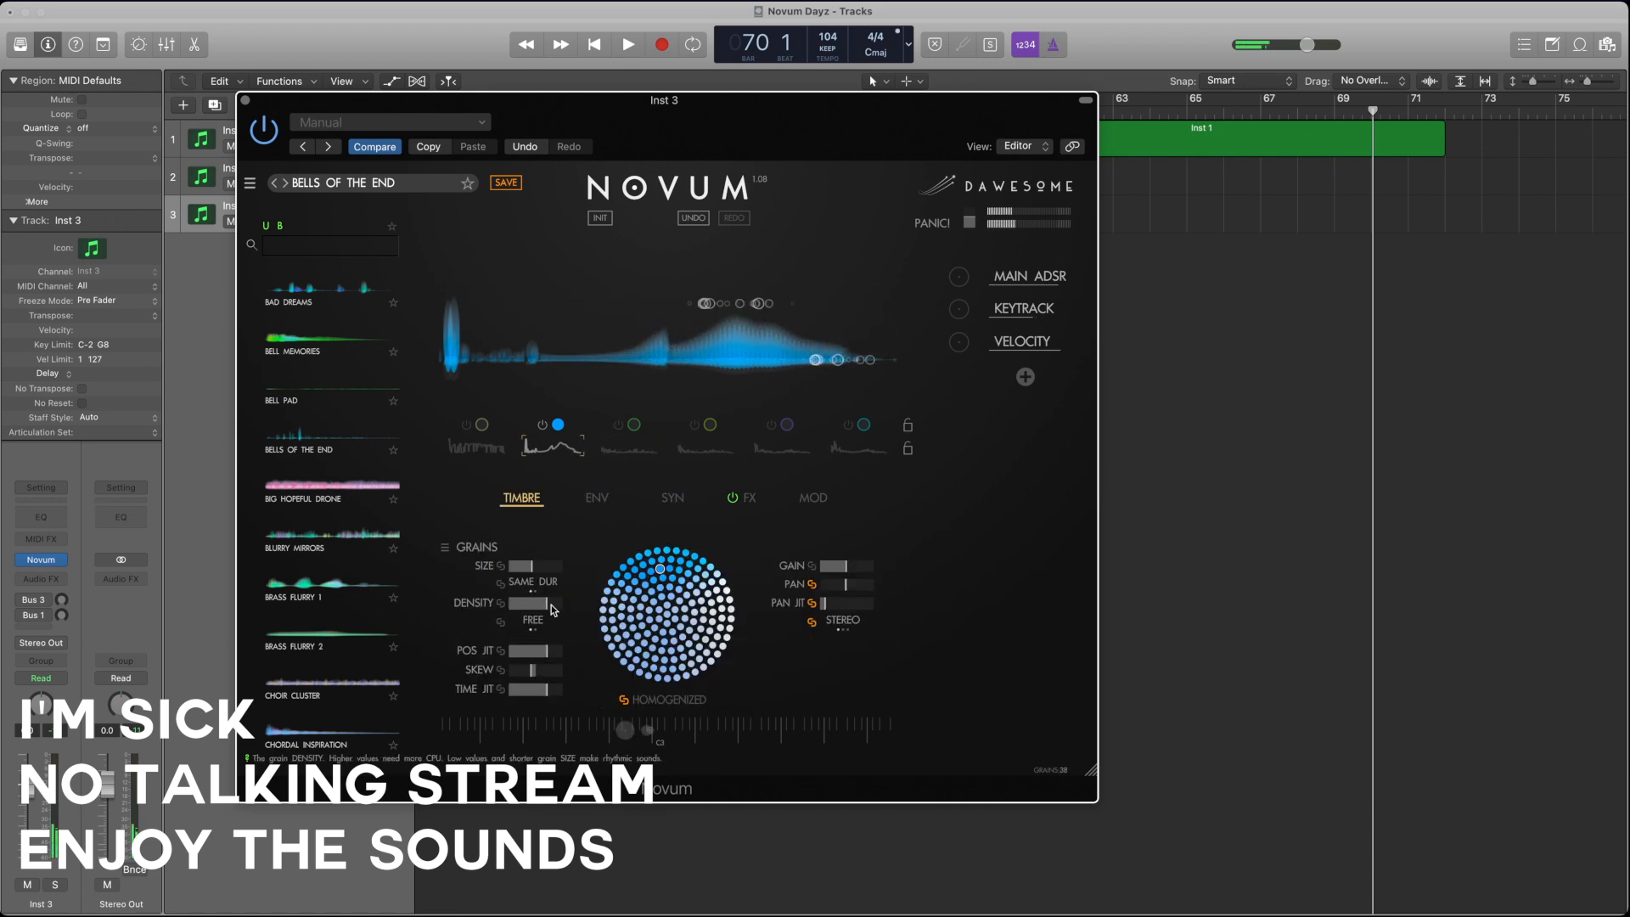
Step: Switch layer 3 on and layer 2 off, and select layer 3 in the timbre settings
{"action": "left_click", "coordinate": [625, 440]}
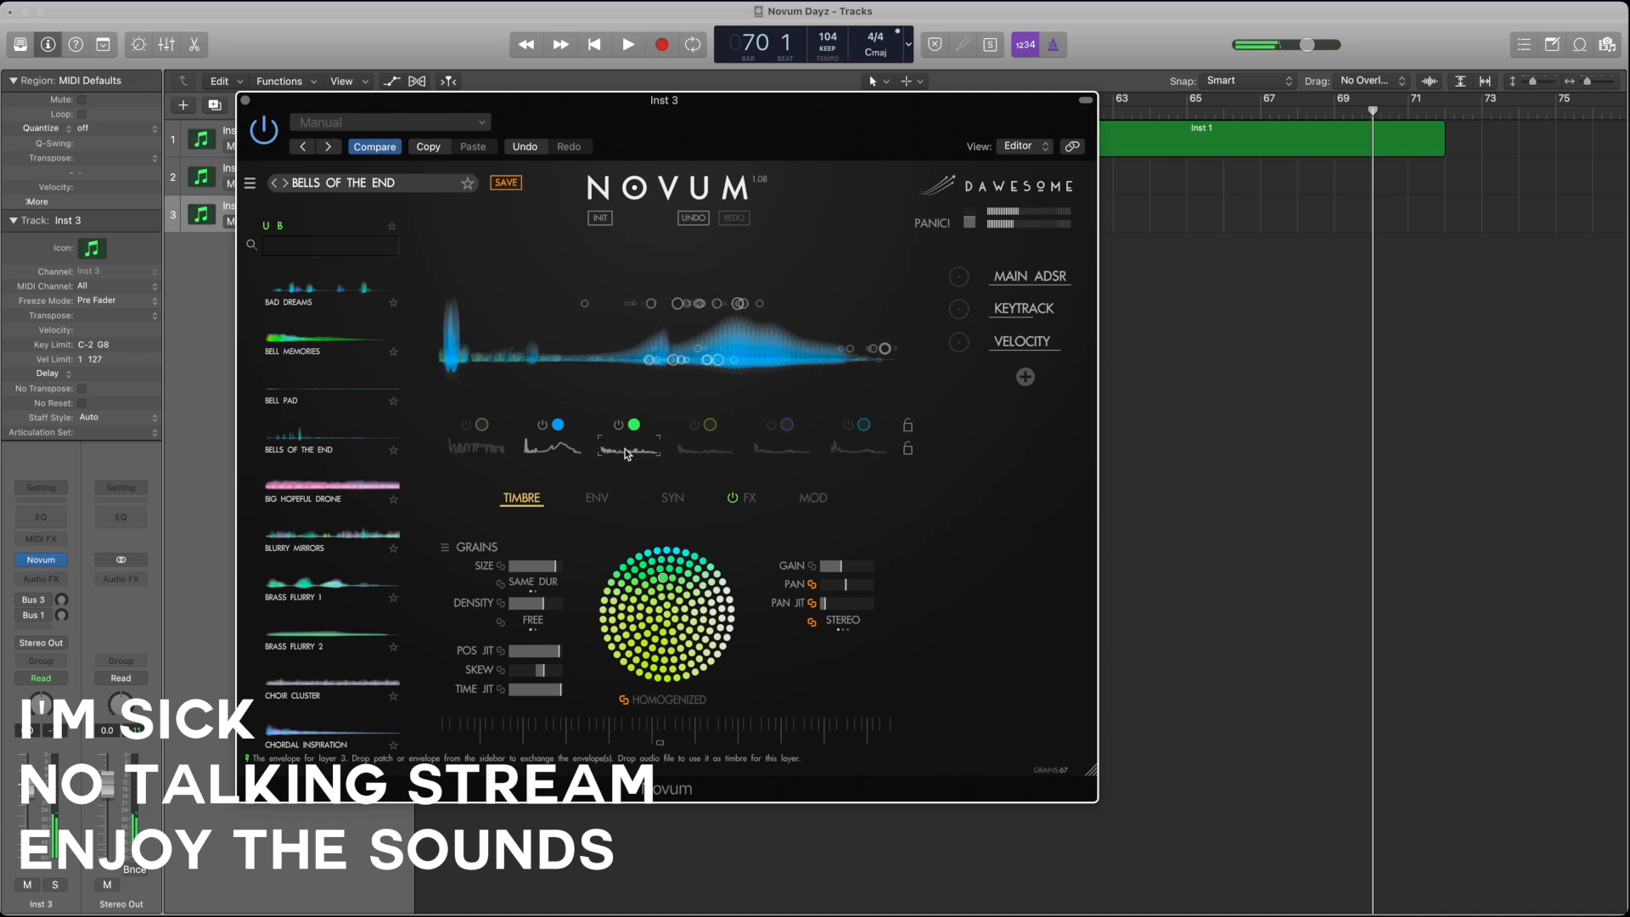
{"action": "left_click", "coordinate": [548, 440]}
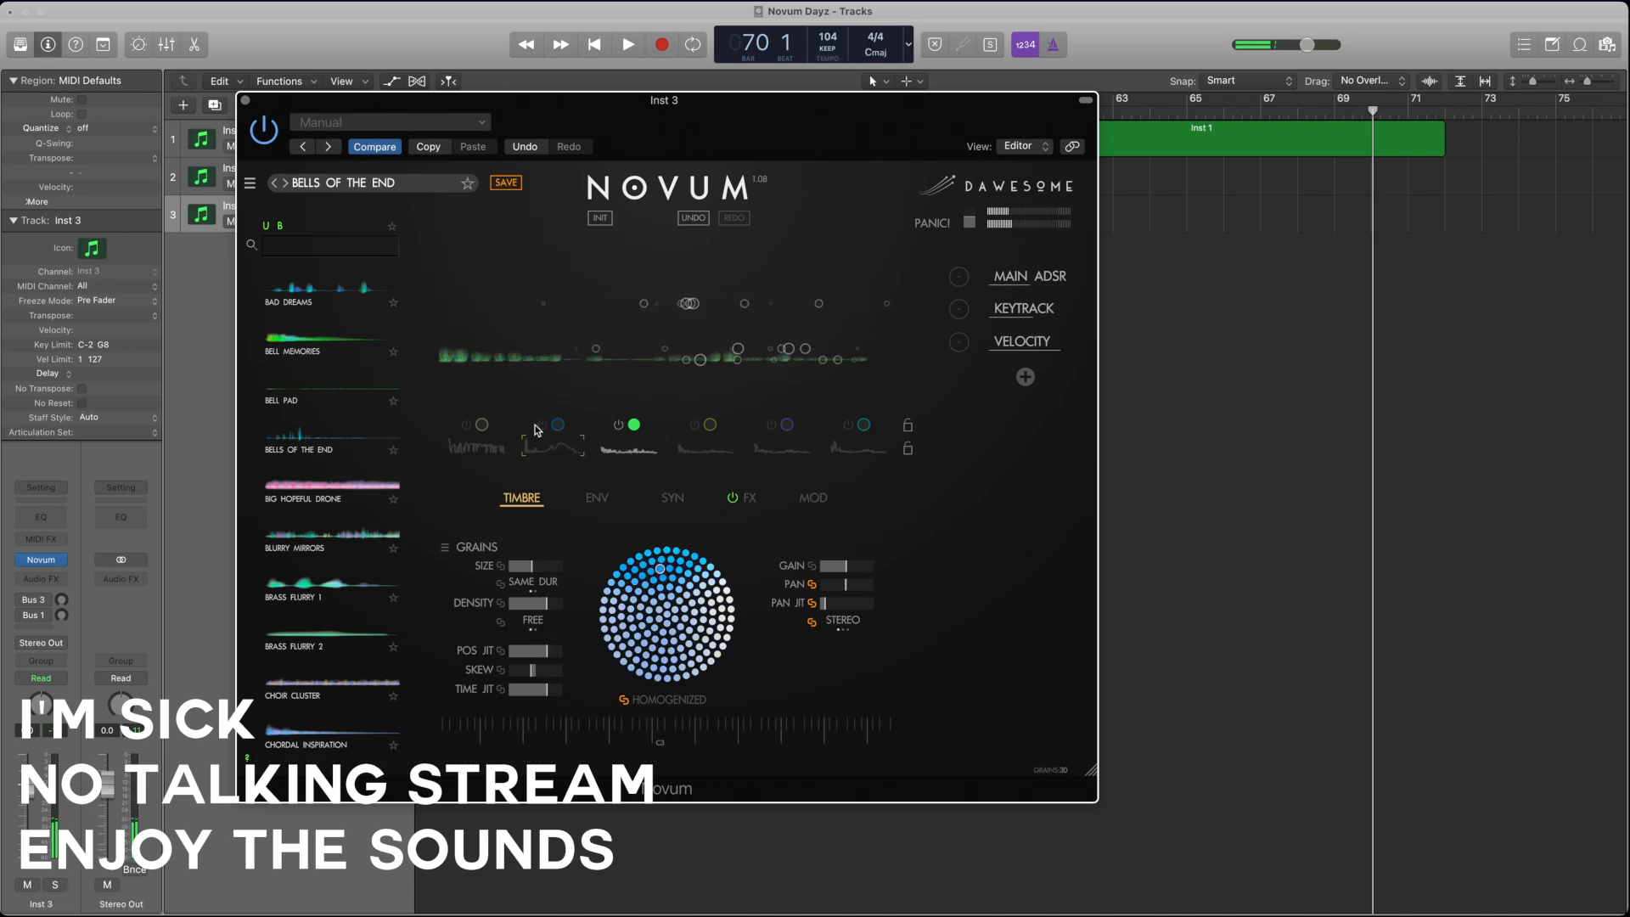
{"action": "left_click", "coordinate": [619, 454]}
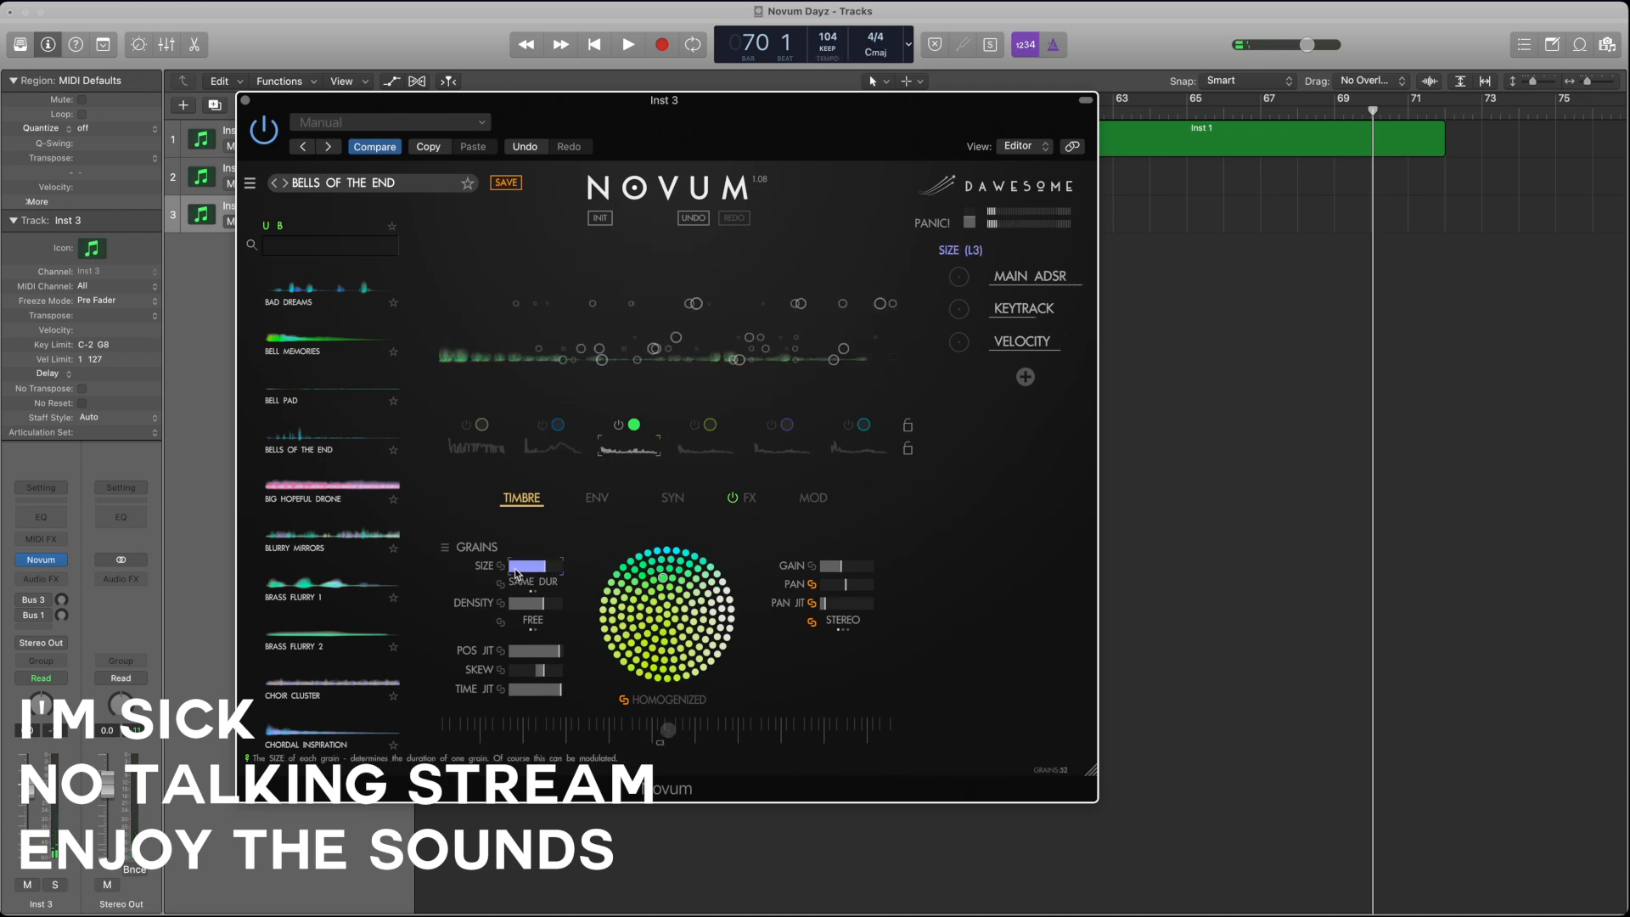
Step: Reduce layer 3's grain size, density, position jitter, skew and time jitter
{"action": "left_click_drag", "start_coordinate": [547, 608], "coordinate": [485, 610]}
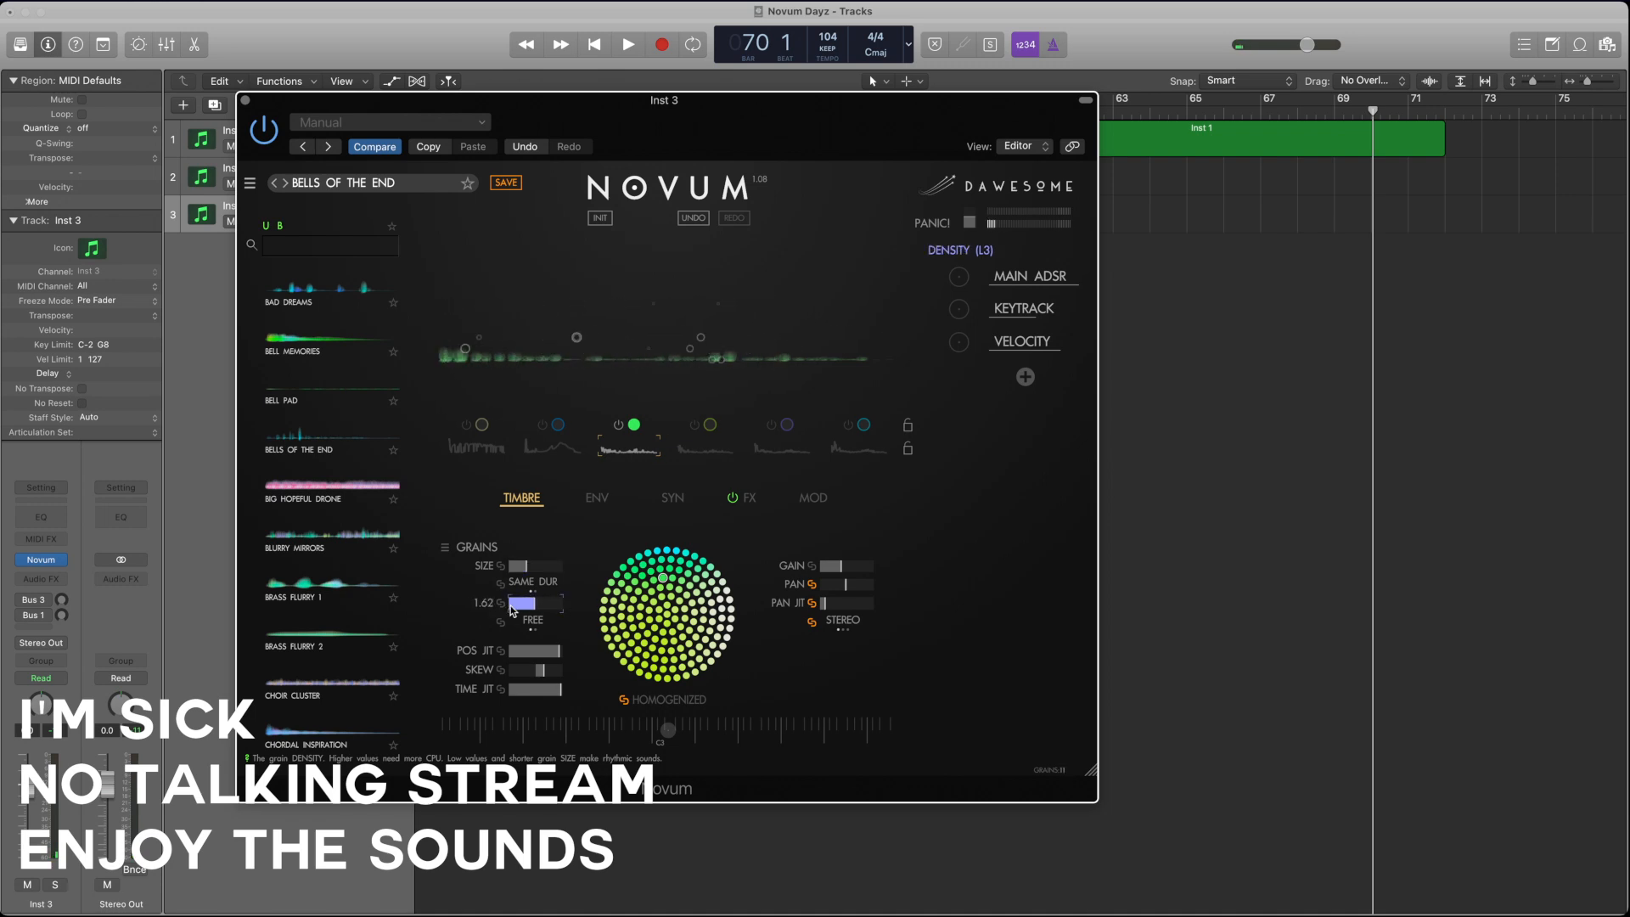
{"action": "left_click_drag", "start_coordinate": [551, 654], "coordinate": [511, 656]}
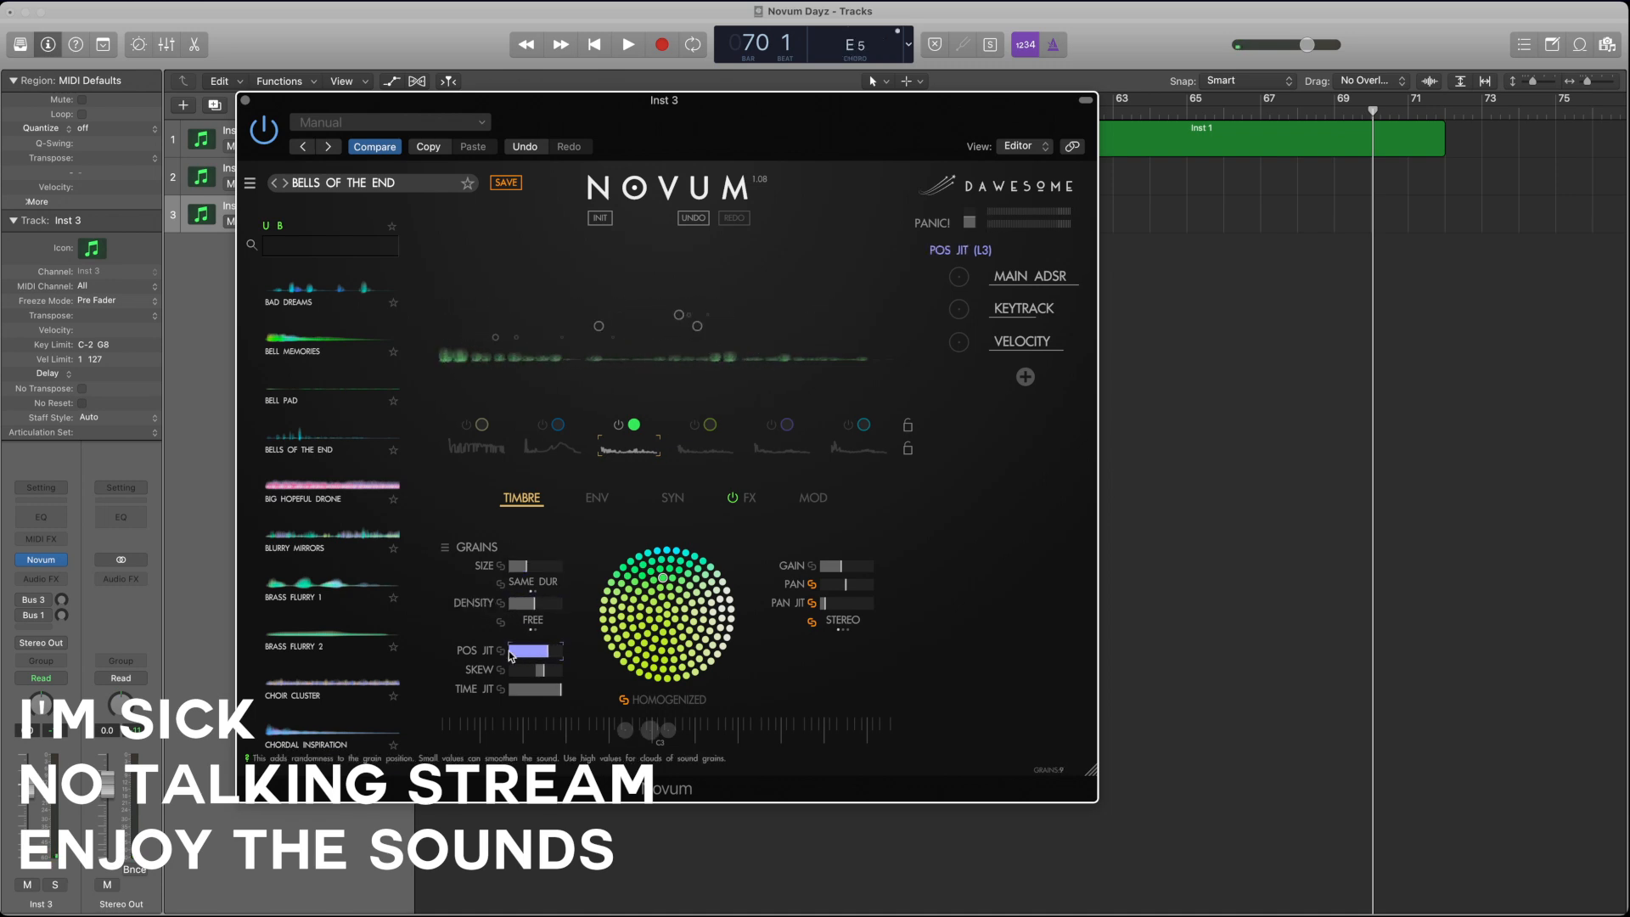
{"action": "left_click", "coordinate": [541, 671]}
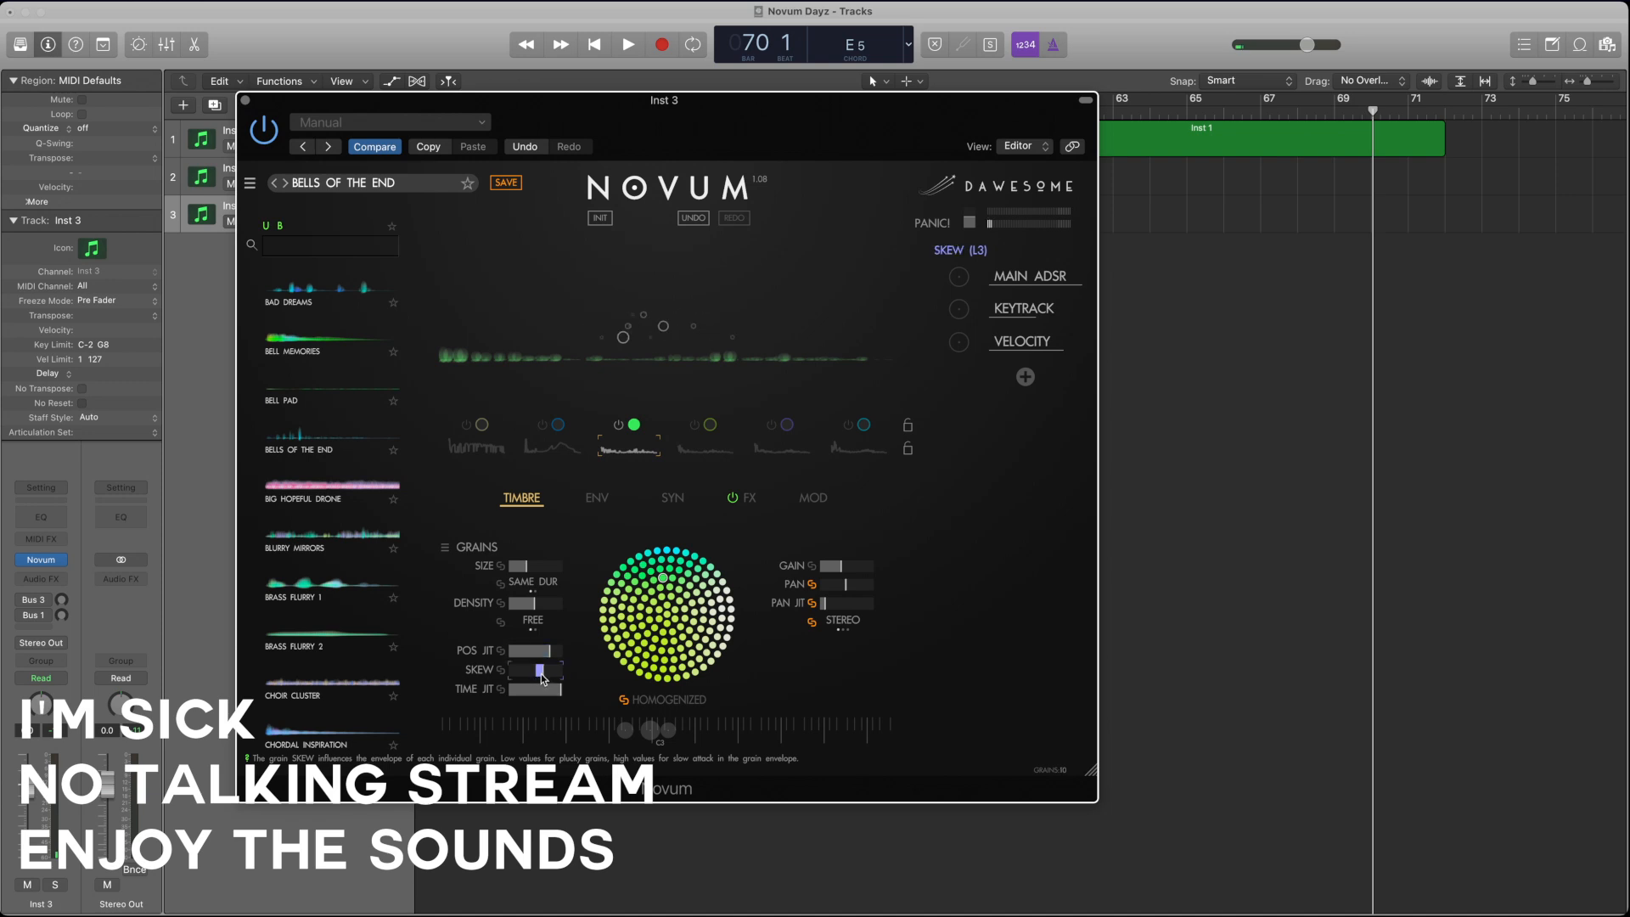
{"action": "left_click_drag", "start_coordinate": [514, 652], "coordinate": [513, 659]}
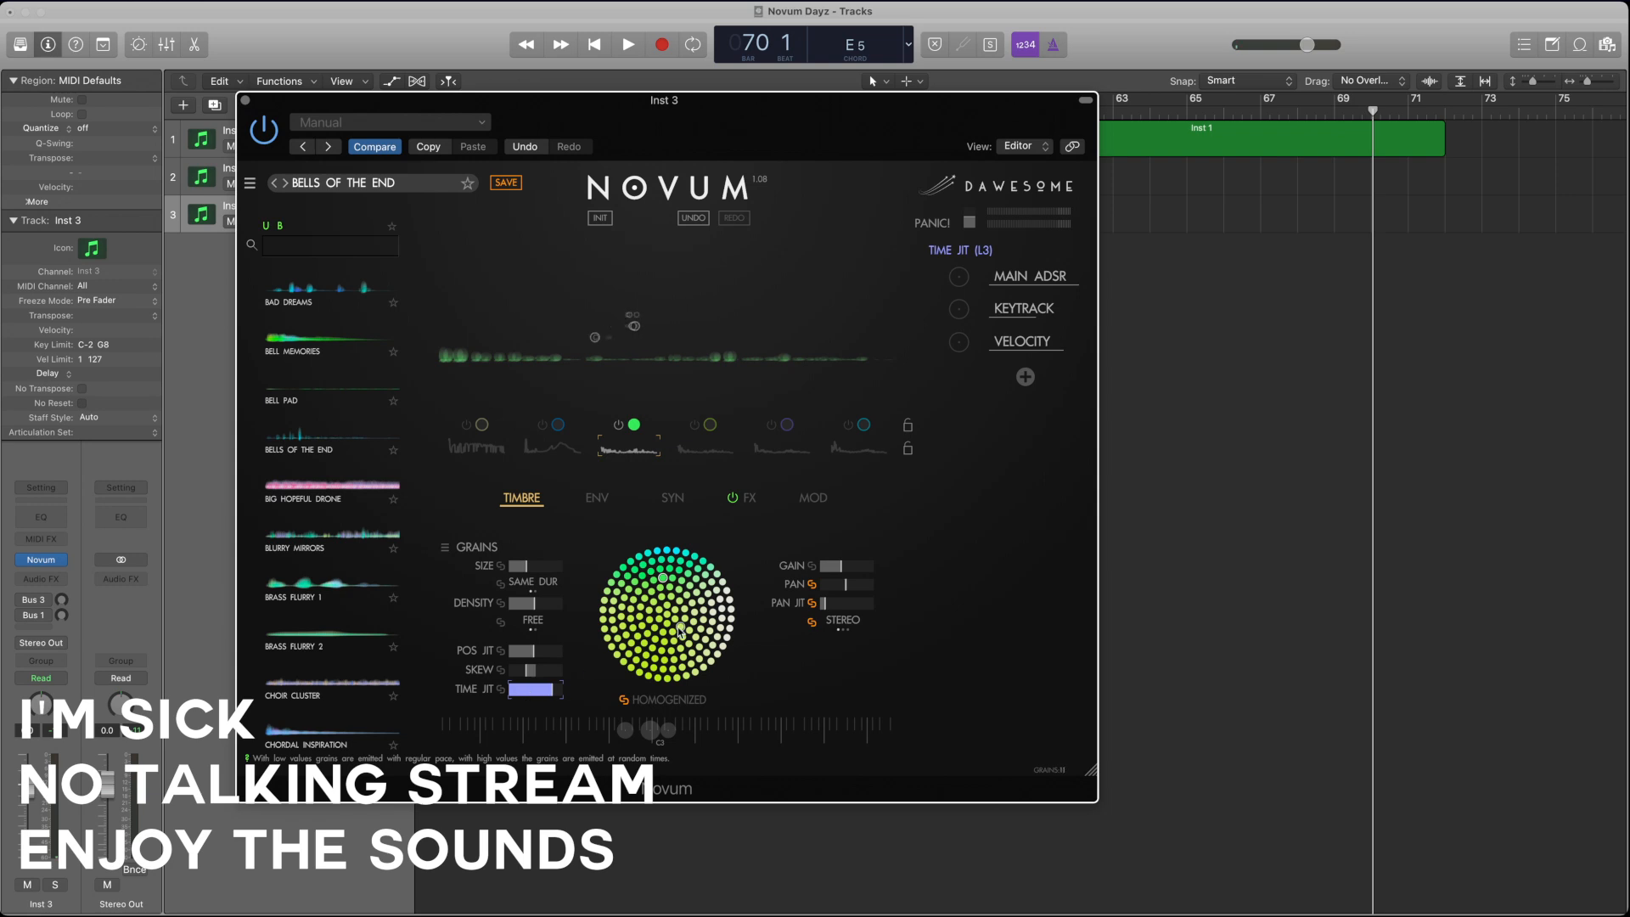
Step: Redraw layer 3's envelope with tall peaks near the beginning and past the middle, and move both loop points L1 and L2 earlier
{"action": "left_click", "coordinate": [593, 503]}
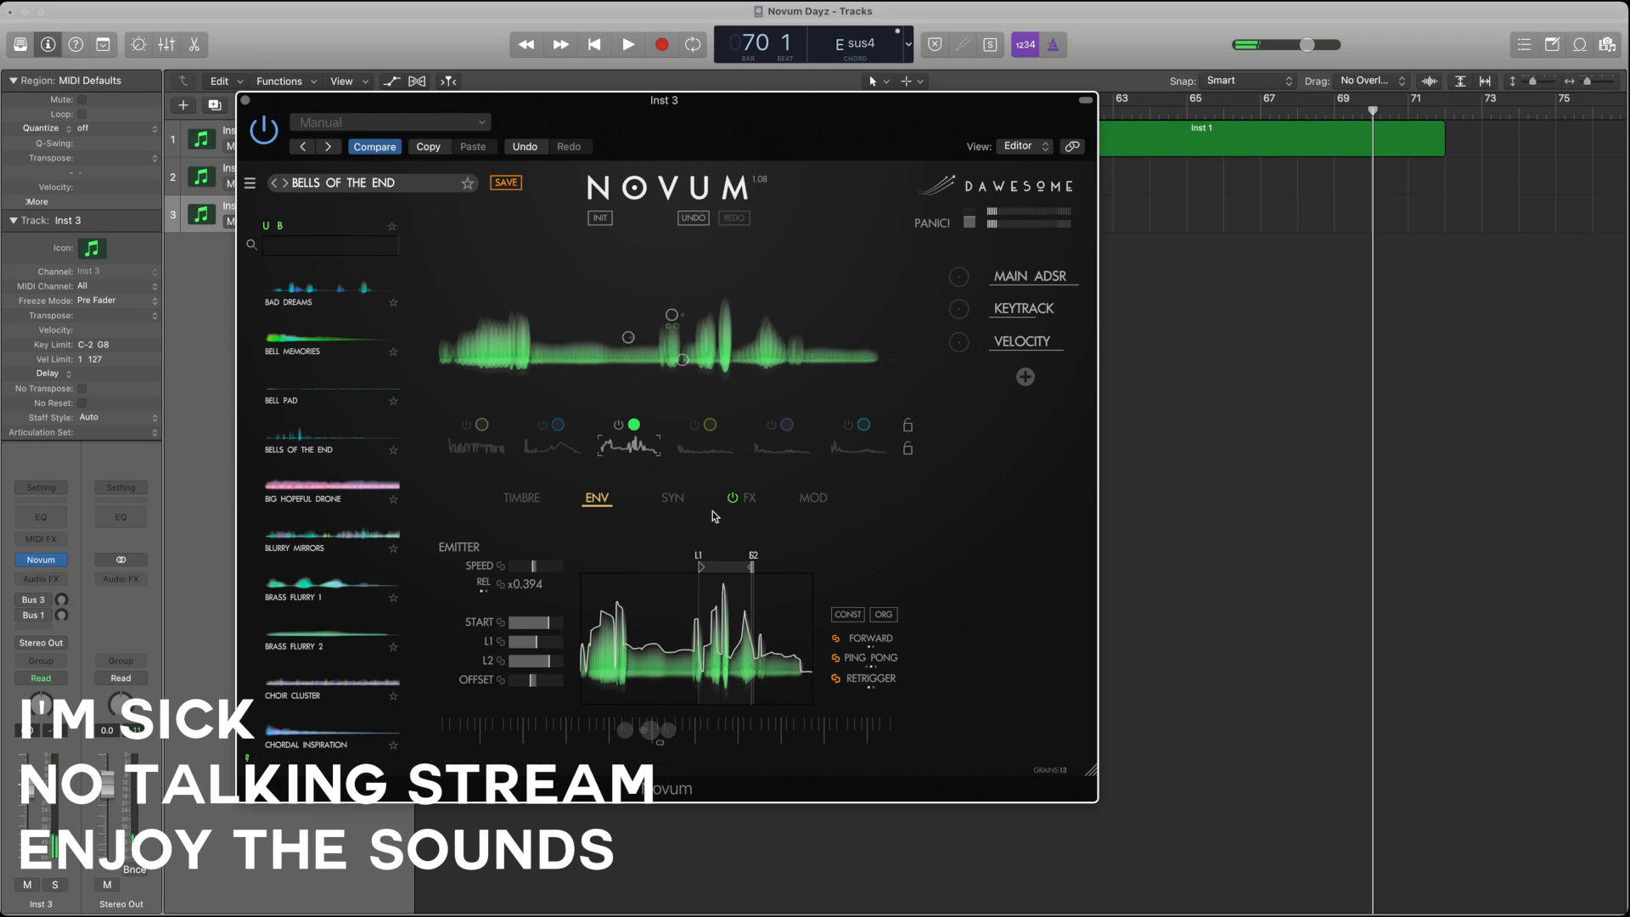
{"action": "left_click_drag", "start_coordinate": [700, 566], "coordinate": [611, 571]}
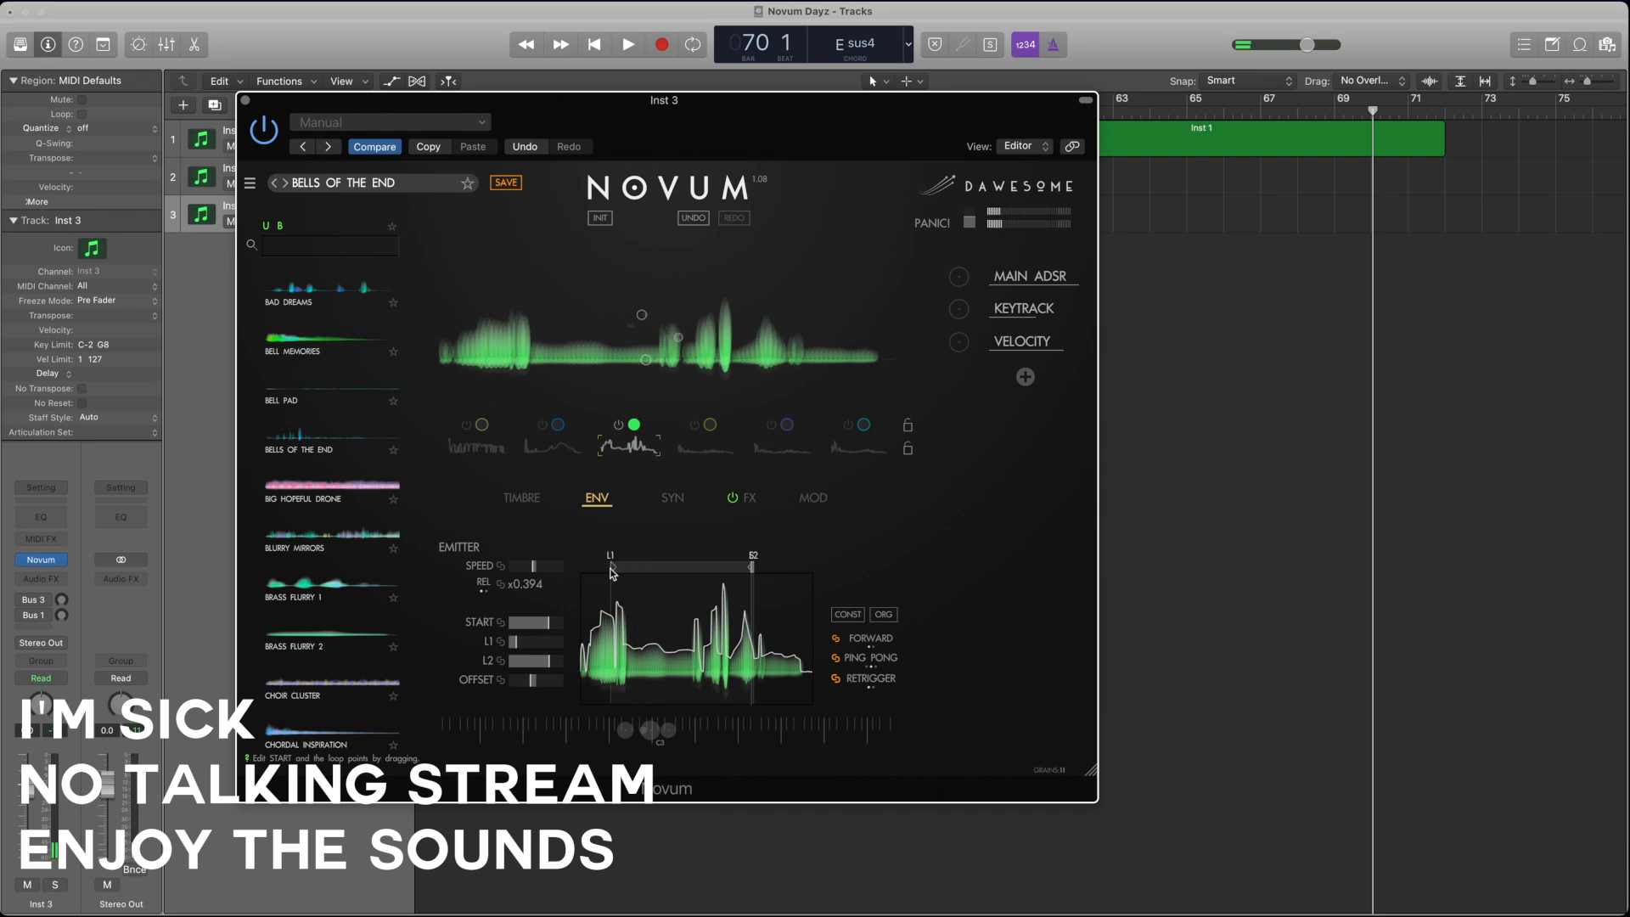
{"action": "mouse_move", "coordinate": [755, 572]}
{"action": "left_mouse_down"}
{"action": "mouse_move", "coordinate": [701, 571]}
{"action": "mouse_move", "coordinate": [724, 571]}
{"action": "left_mouse_up"}
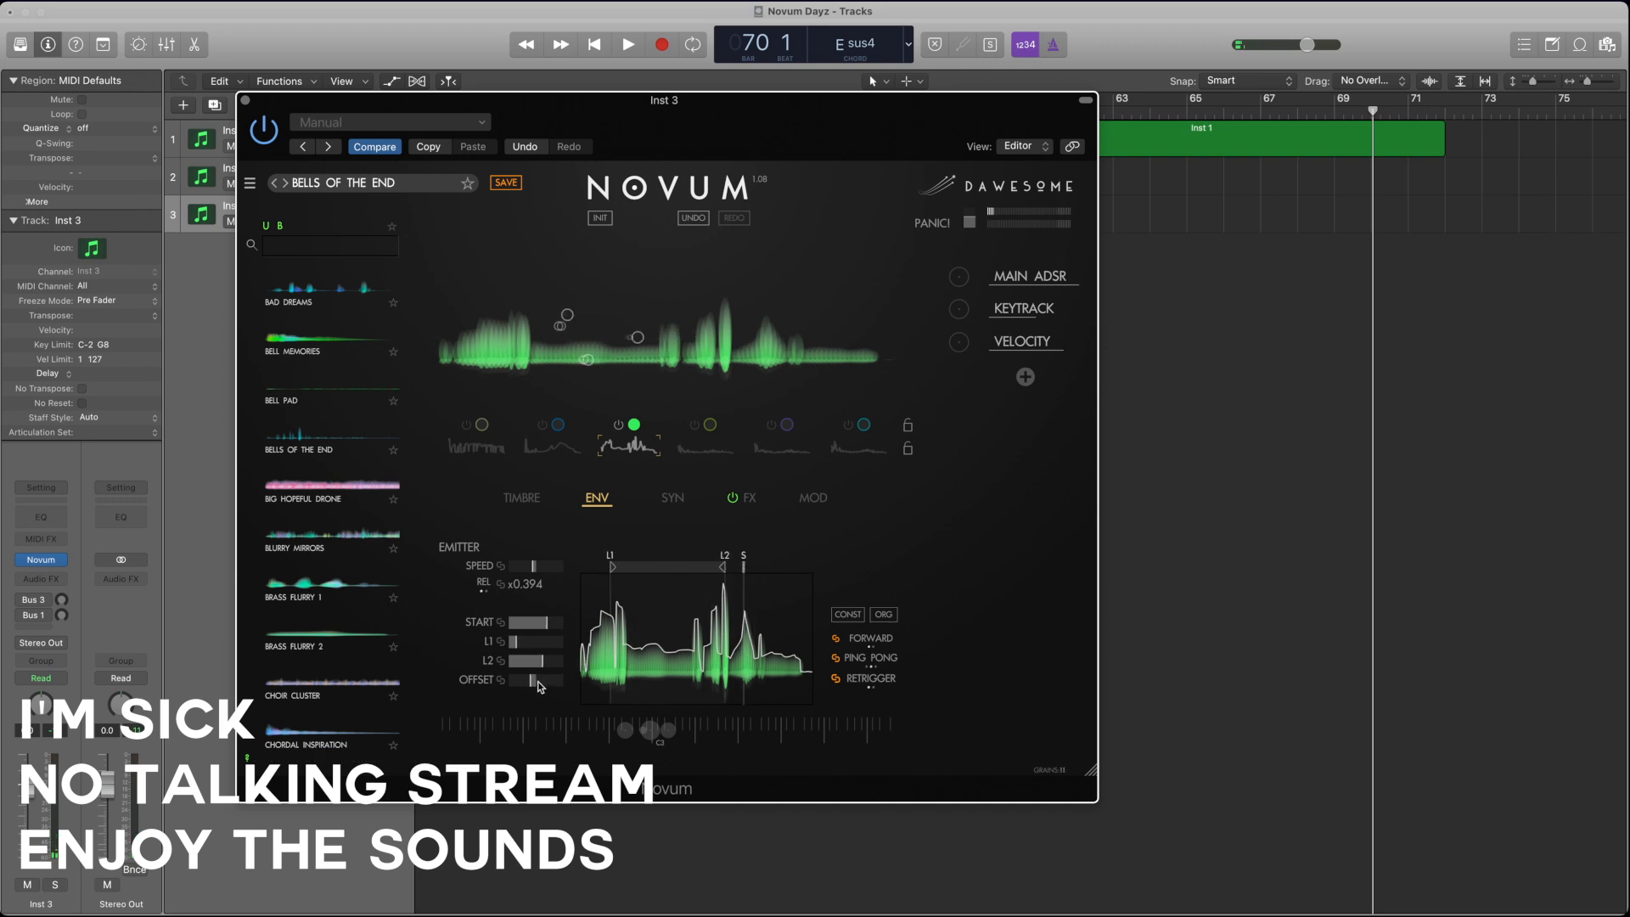
Step: Raise layer 3's emitter offset, slow its speed to x0.003, and move its start point slightly earlier
{"action": "left_click_drag", "start_coordinate": [533, 680], "coordinate": [573, 682]}
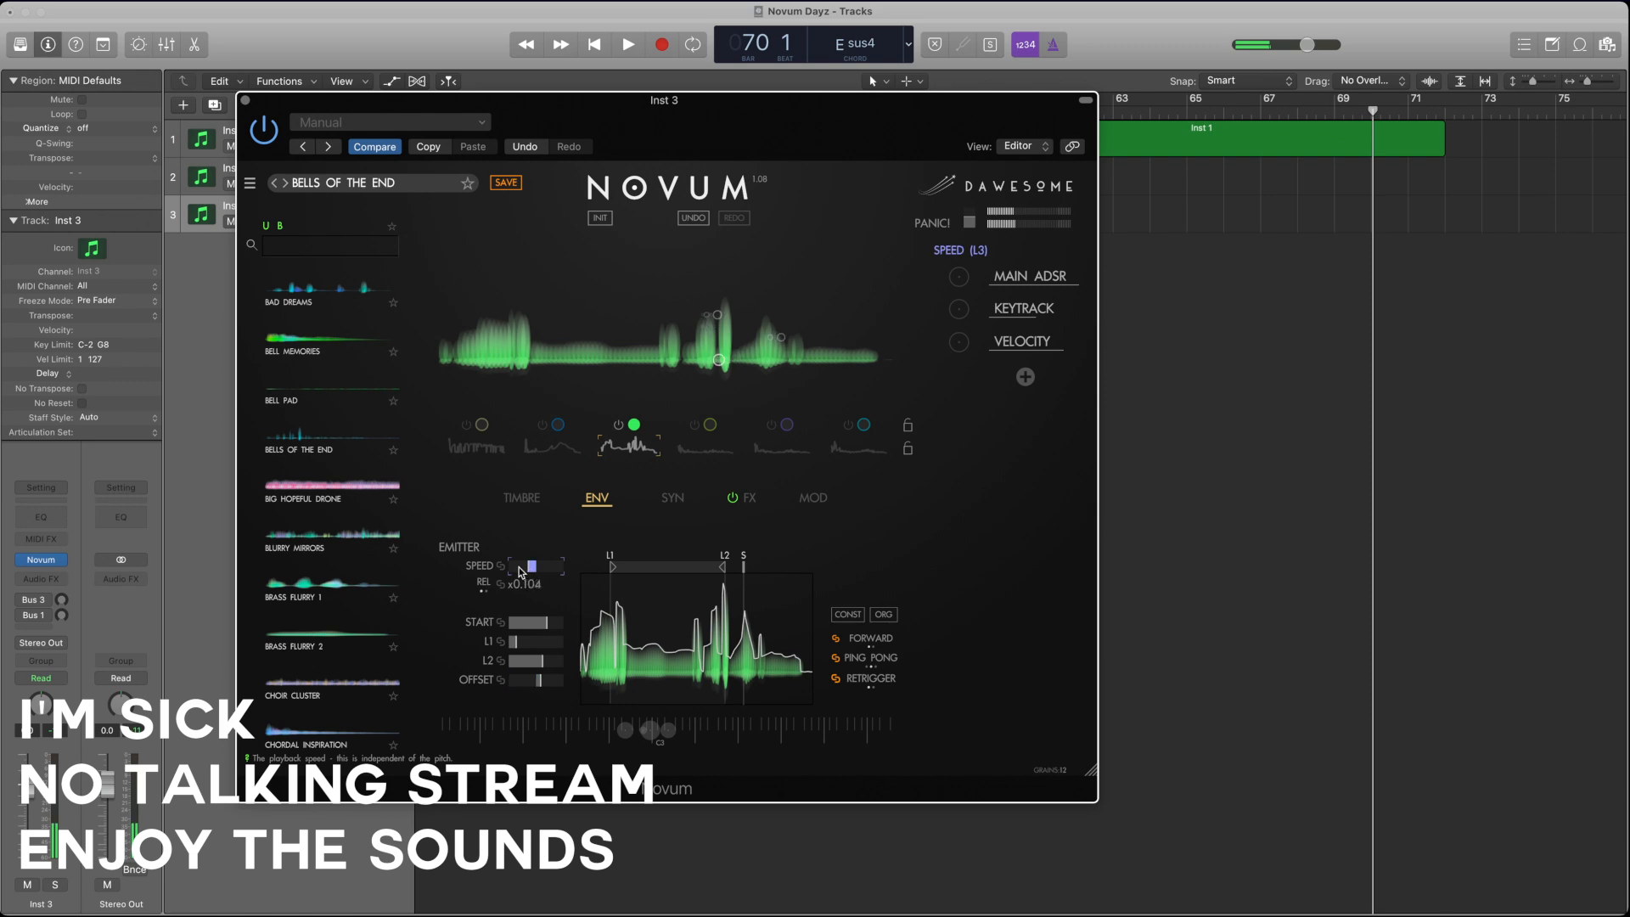
{"action": "left_click_drag", "start_coordinate": [501, 571], "coordinate": [494, 573]}
{"action": "left_click_drag", "start_coordinate": [544, 628], "coordinate": [537, 630]}
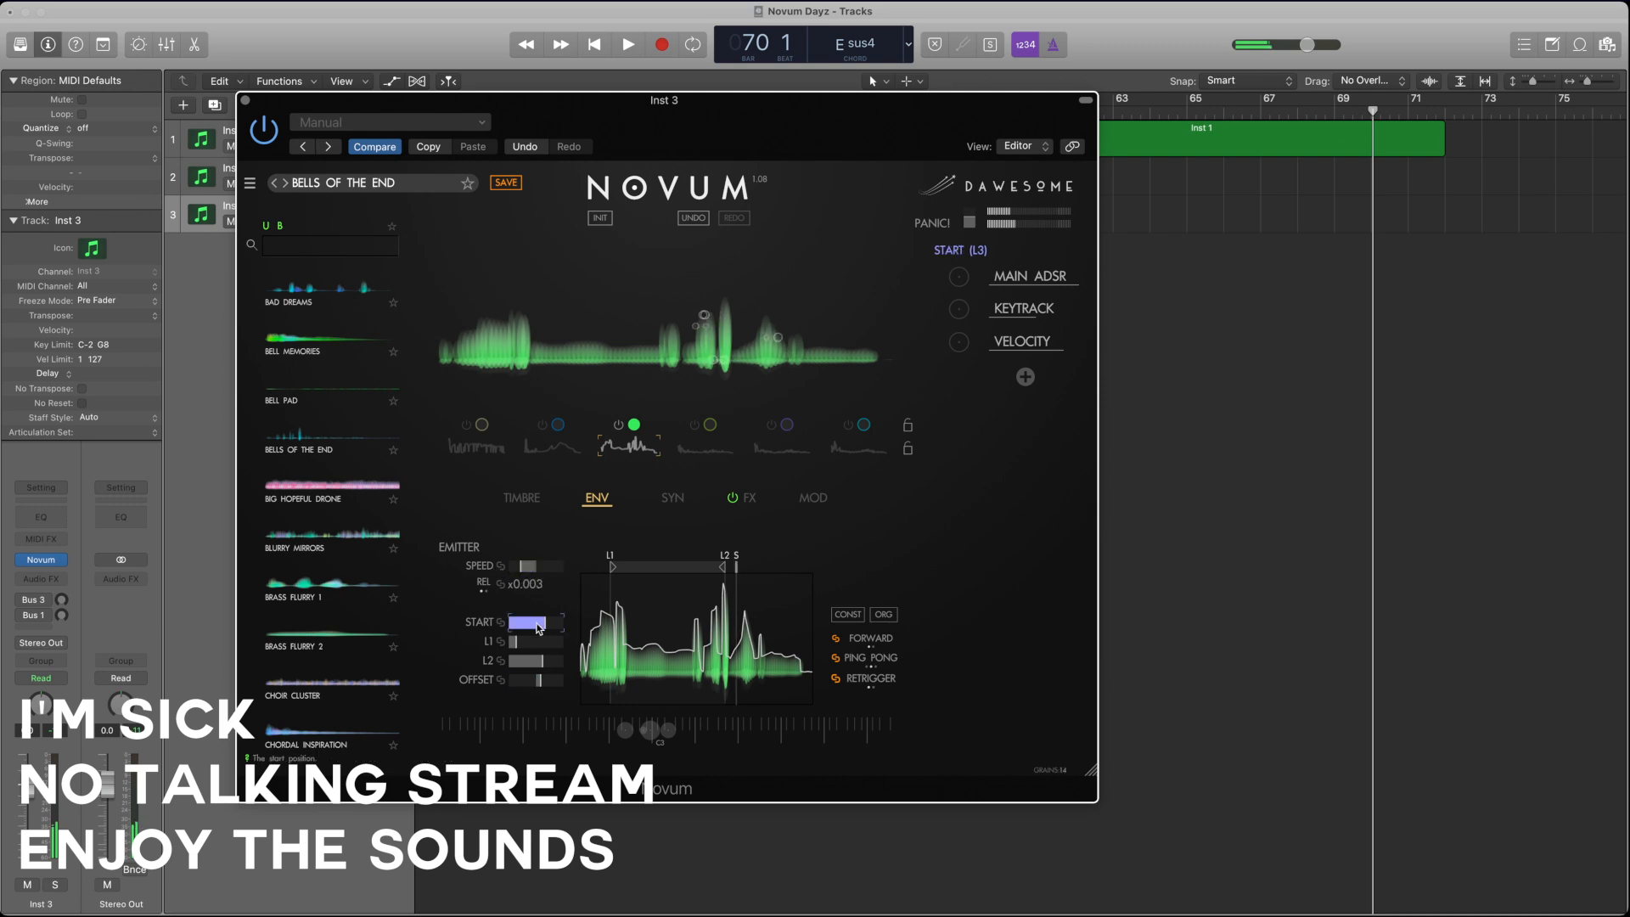
Step: Shorten layer 3's grain size slightly and transpose the layer up
{"action": "left_click", "coordinate": [510, 499]}
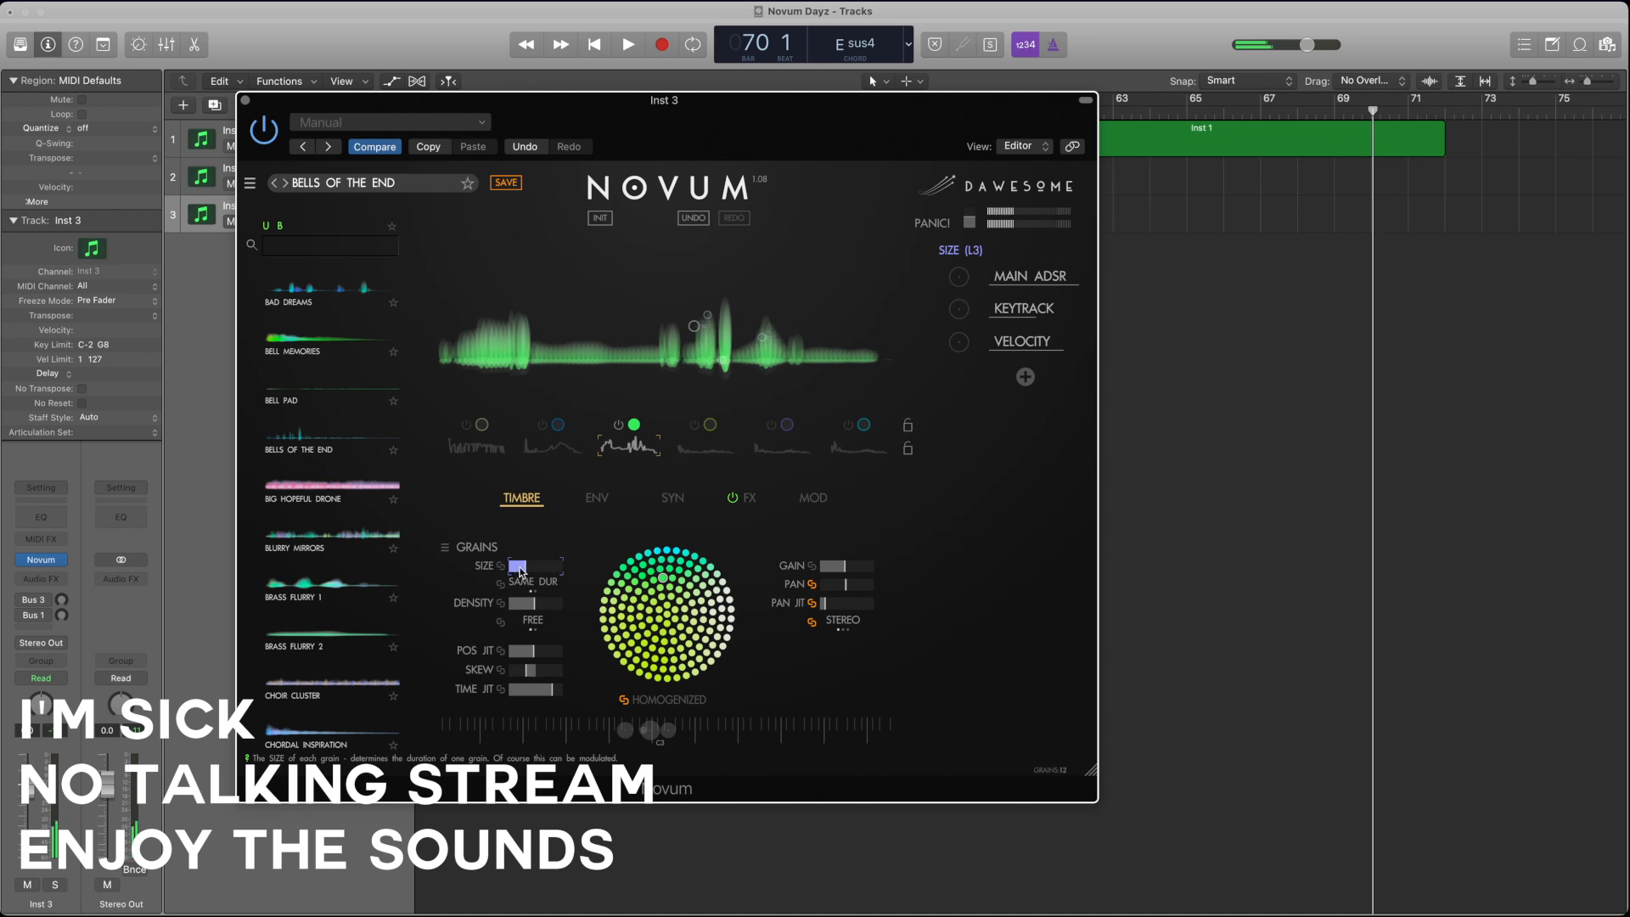
{"action": "left_click", "coordinate": [595, 502]}
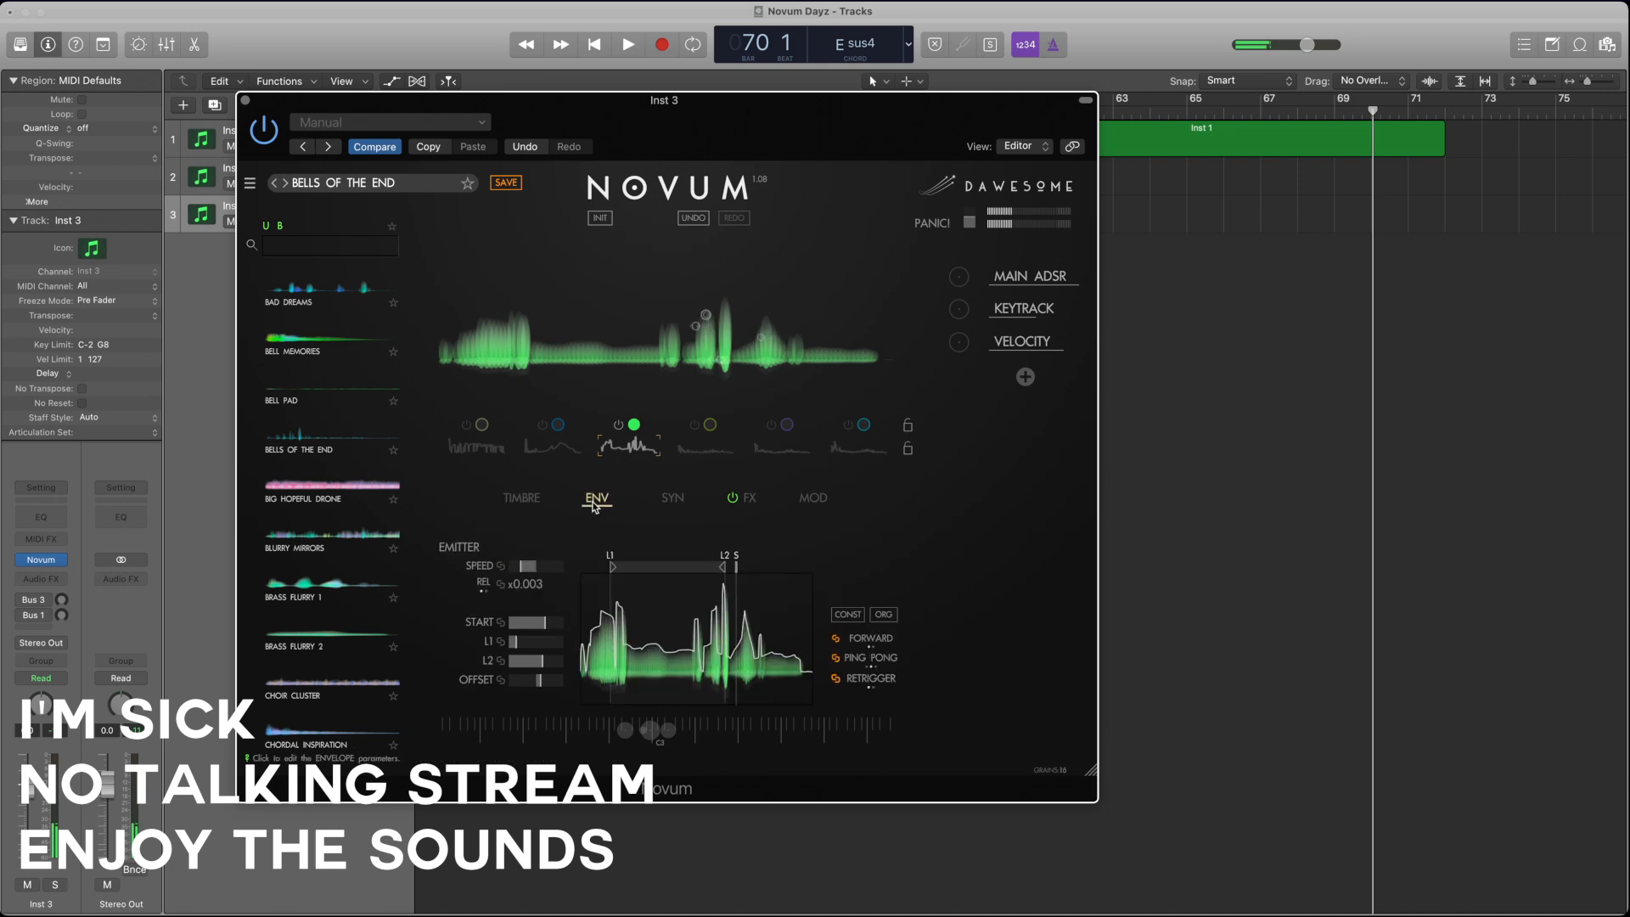
{"action": "left_click", "coordinate": [671, 499]}
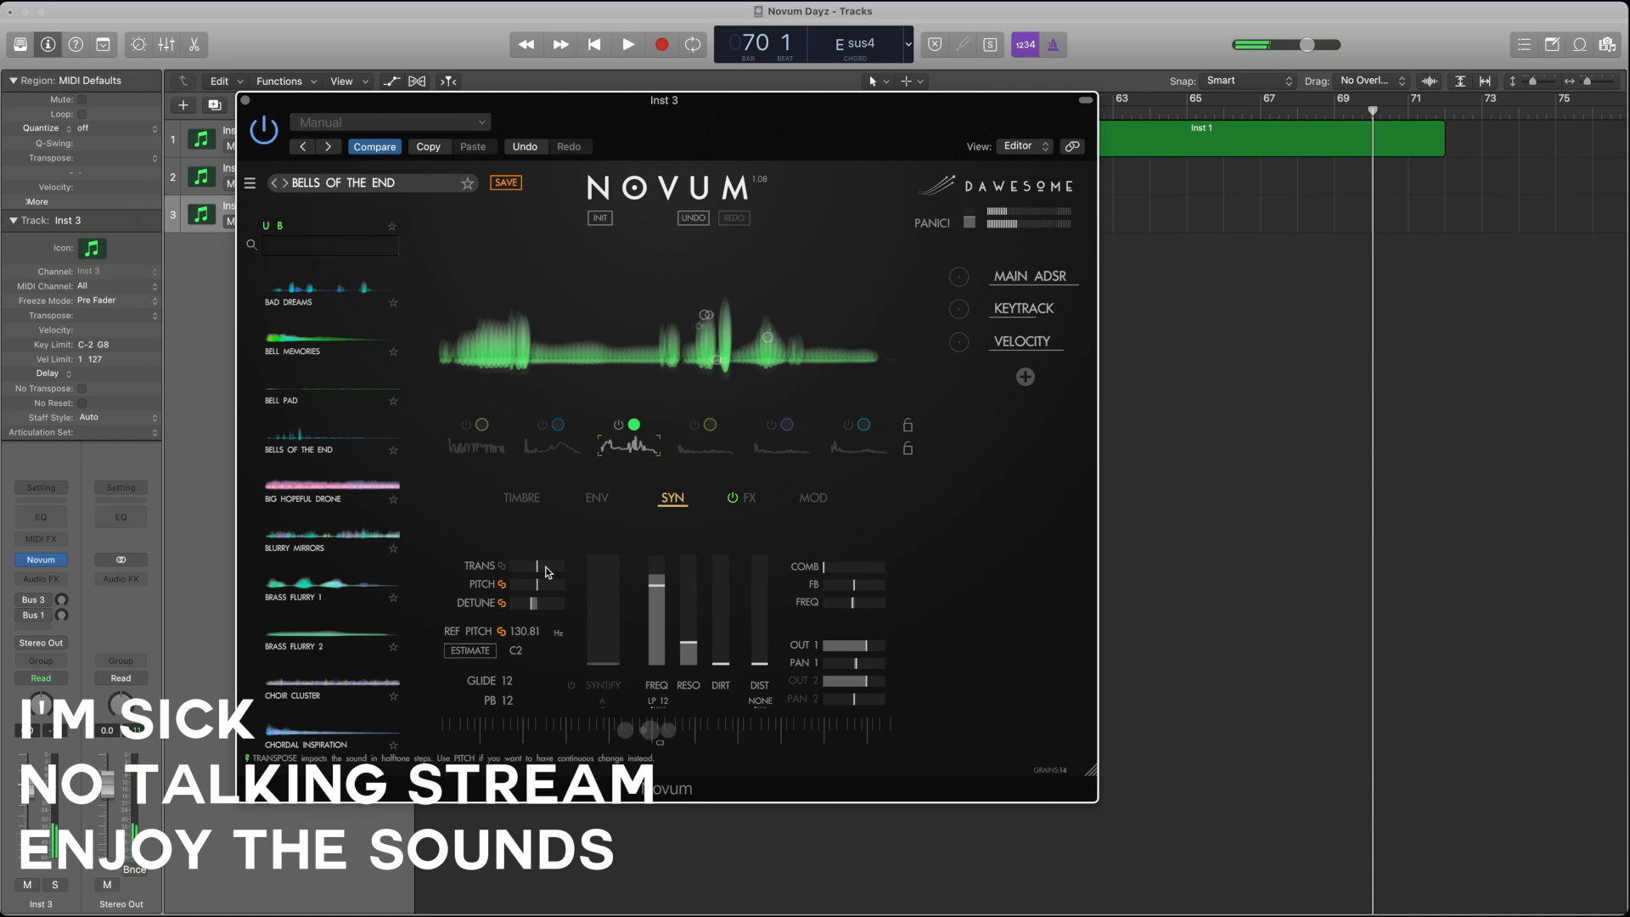
{"action": "left_click_drag", "start_coordinate": [542, 567], "coordinate": [567, 572]}
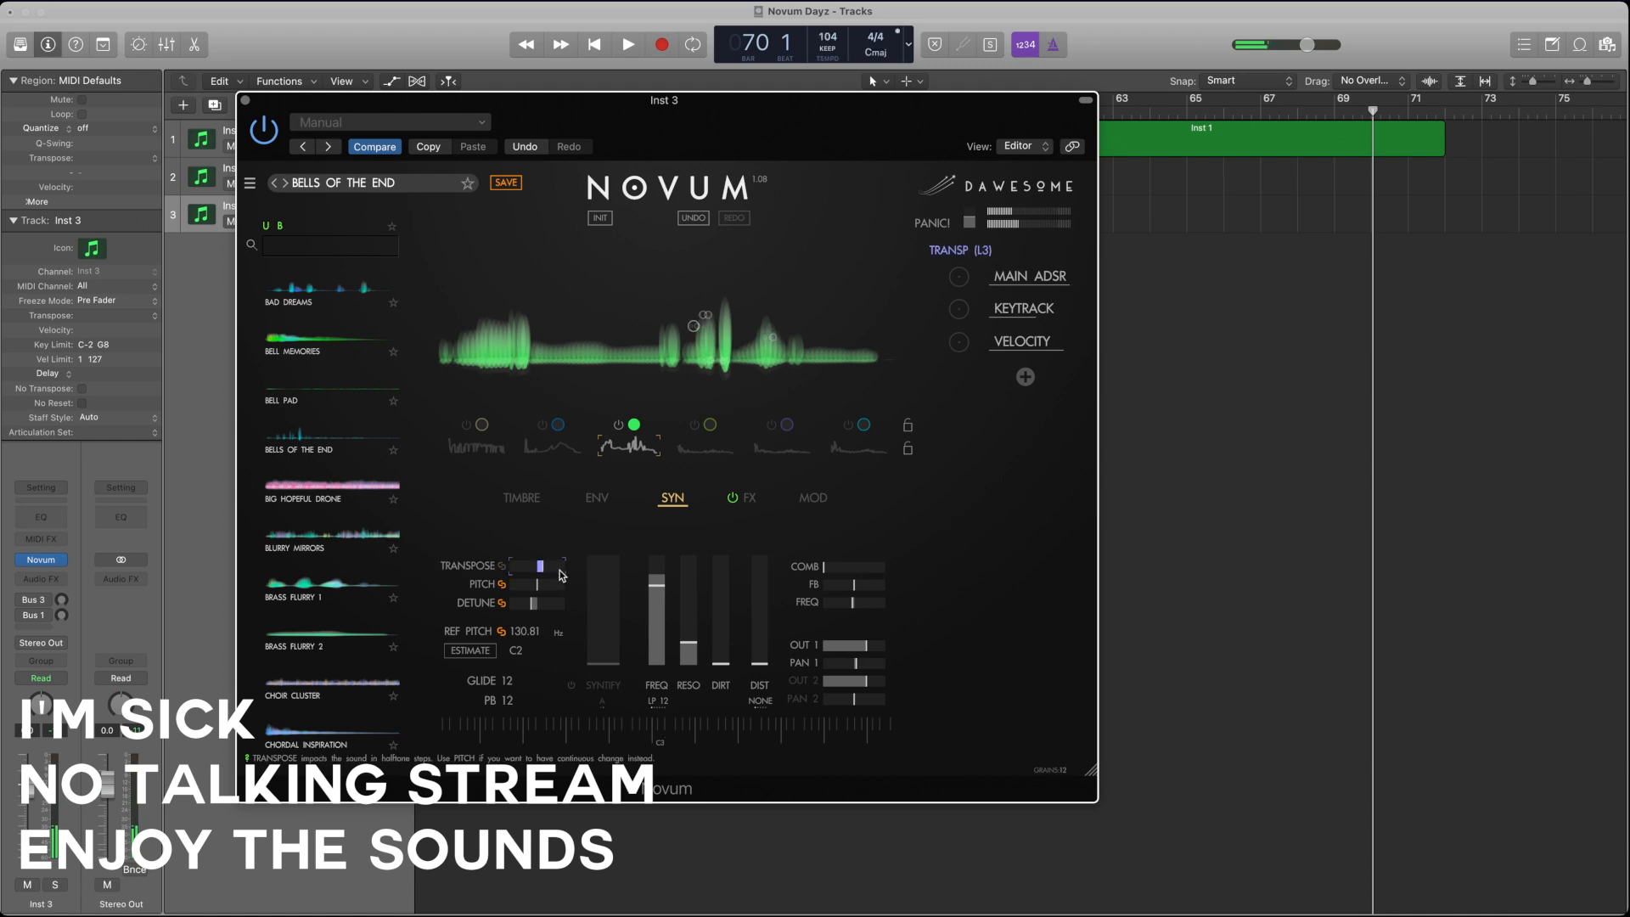
Step: Switch layers 1 and 2 on alongside layer 3, and raise layer 3's gain
{"action": "left_click", "coordinate": [543, 424]}
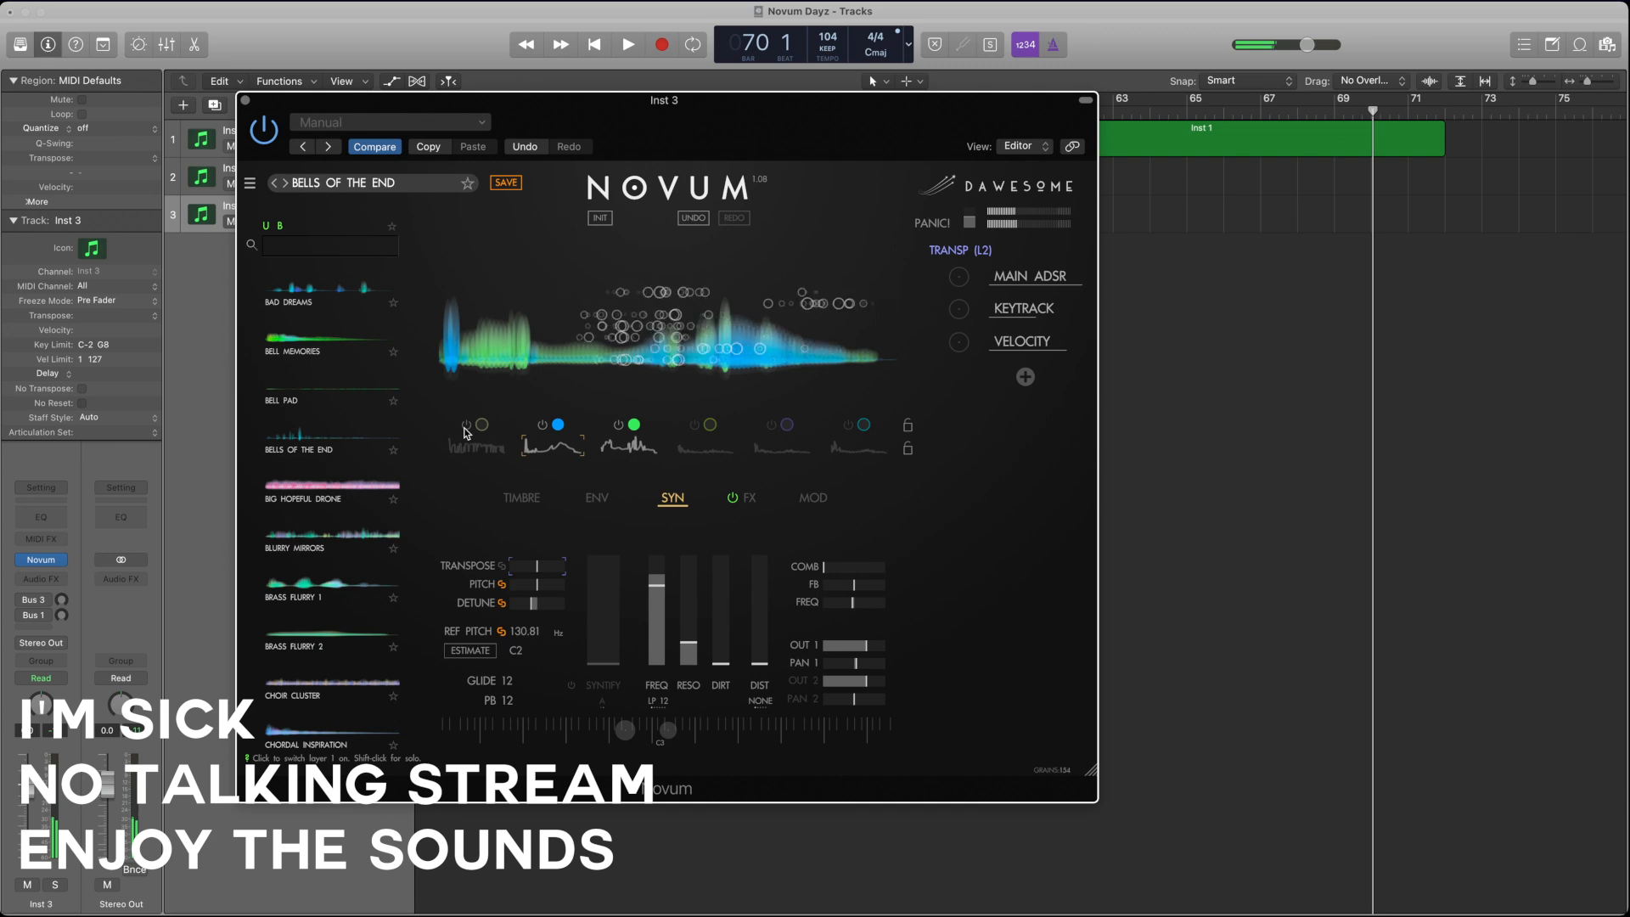
{"action": "left_click", "coordinate": [465, 433]}
{"action": "left_click", "coordinate": [608, 444]}
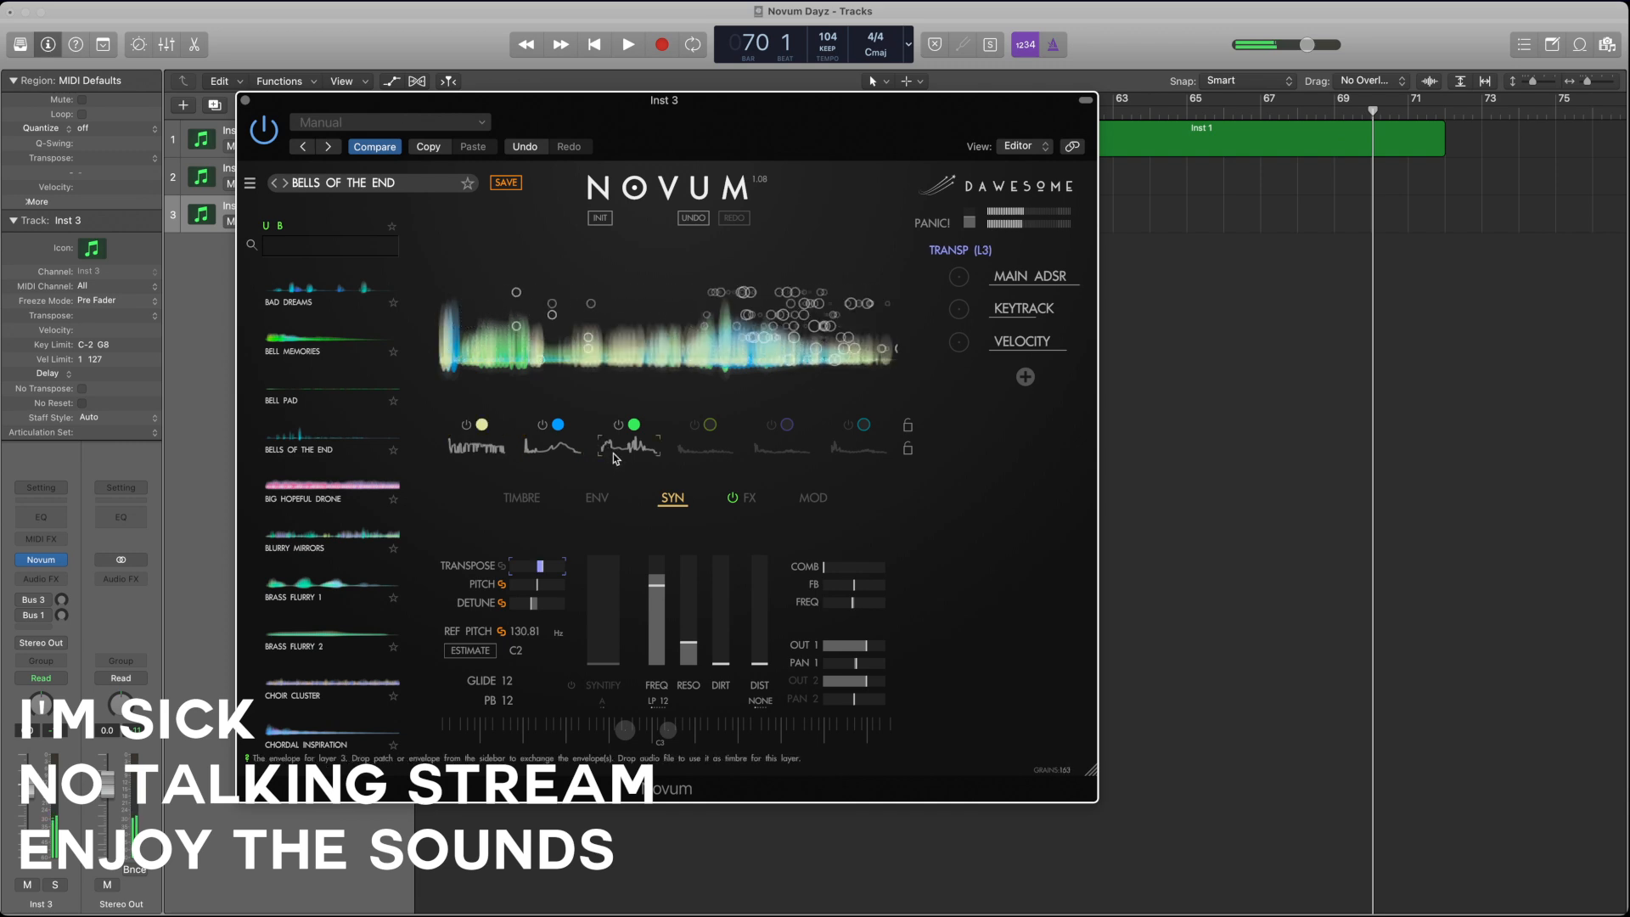
{"action": "left_click", "coordinate": [521, 497]}
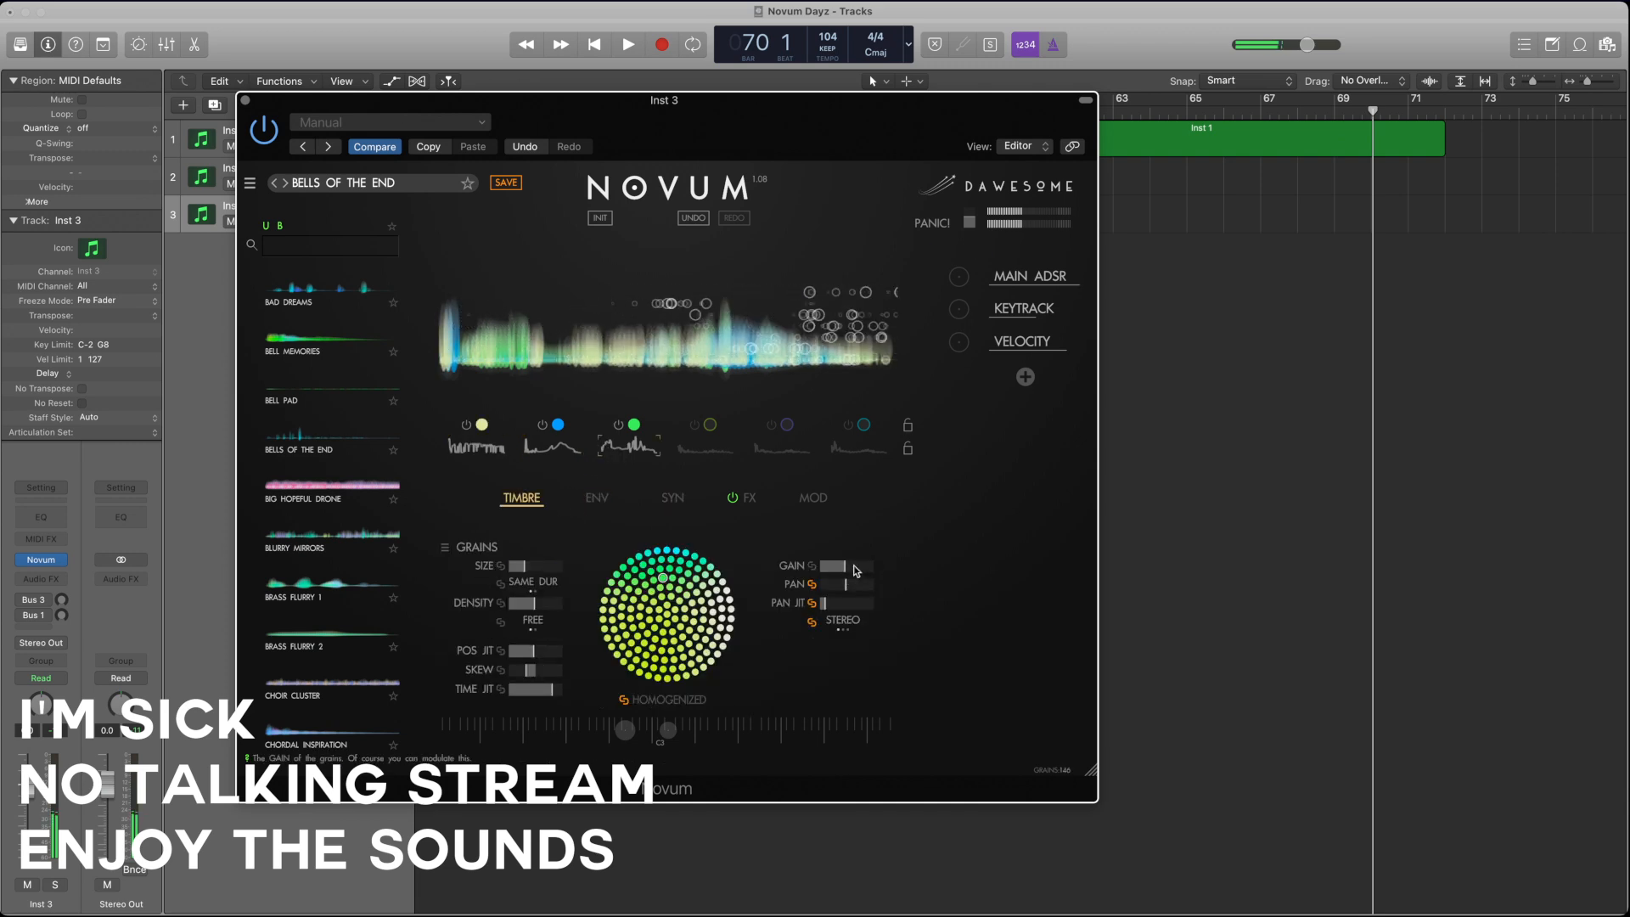
{"action": "left_click_drag", "start_coordinate": [855, 566], "coordinate": [870, 567]}
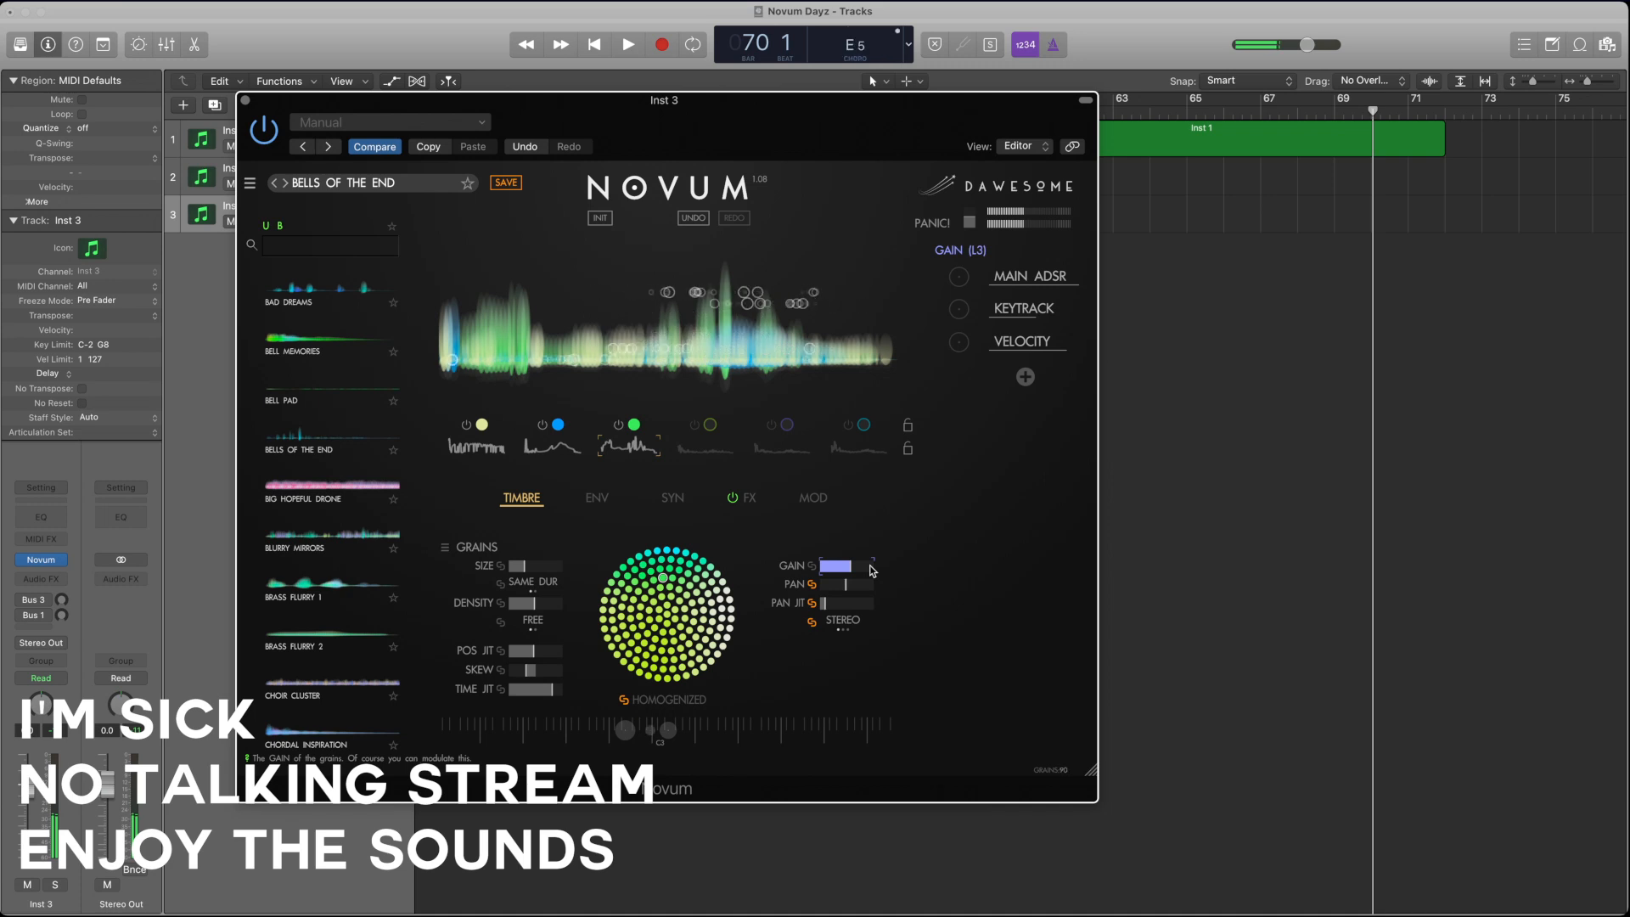
Step: Switch layers 1 and 2 off, and raise layer 3's emitter speed to x0.7
{"action": "left_click", "coordinate": [542, 424]}
{"action": "left_click", "coordinate": [466, 424]}
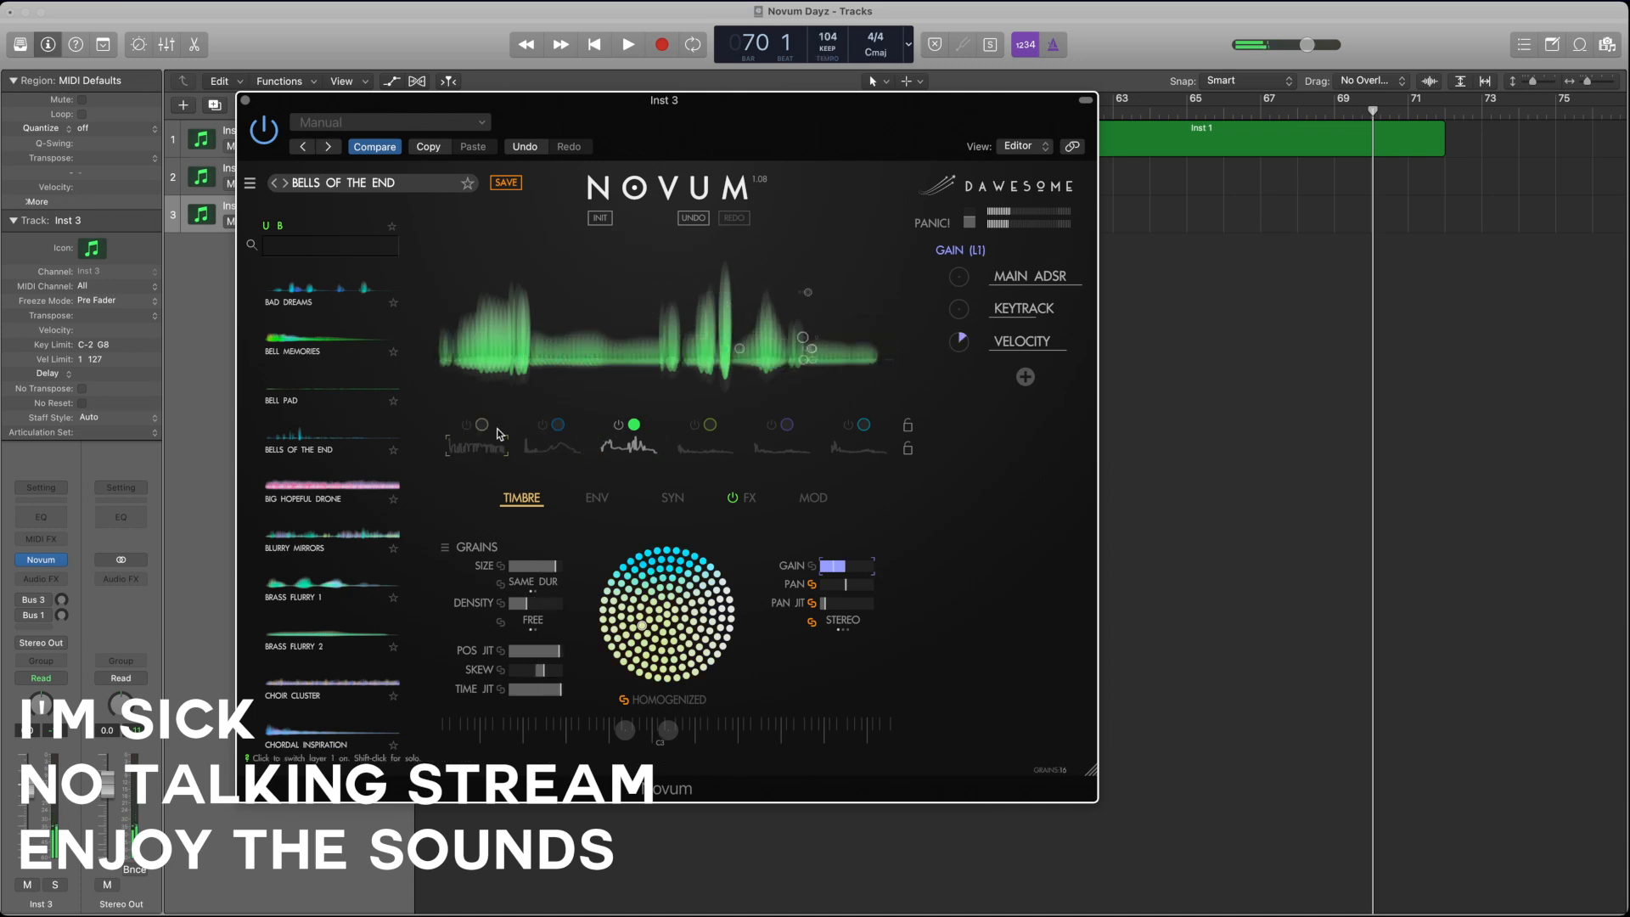
{"action": "left_click", "coordinate": [635, 448]}
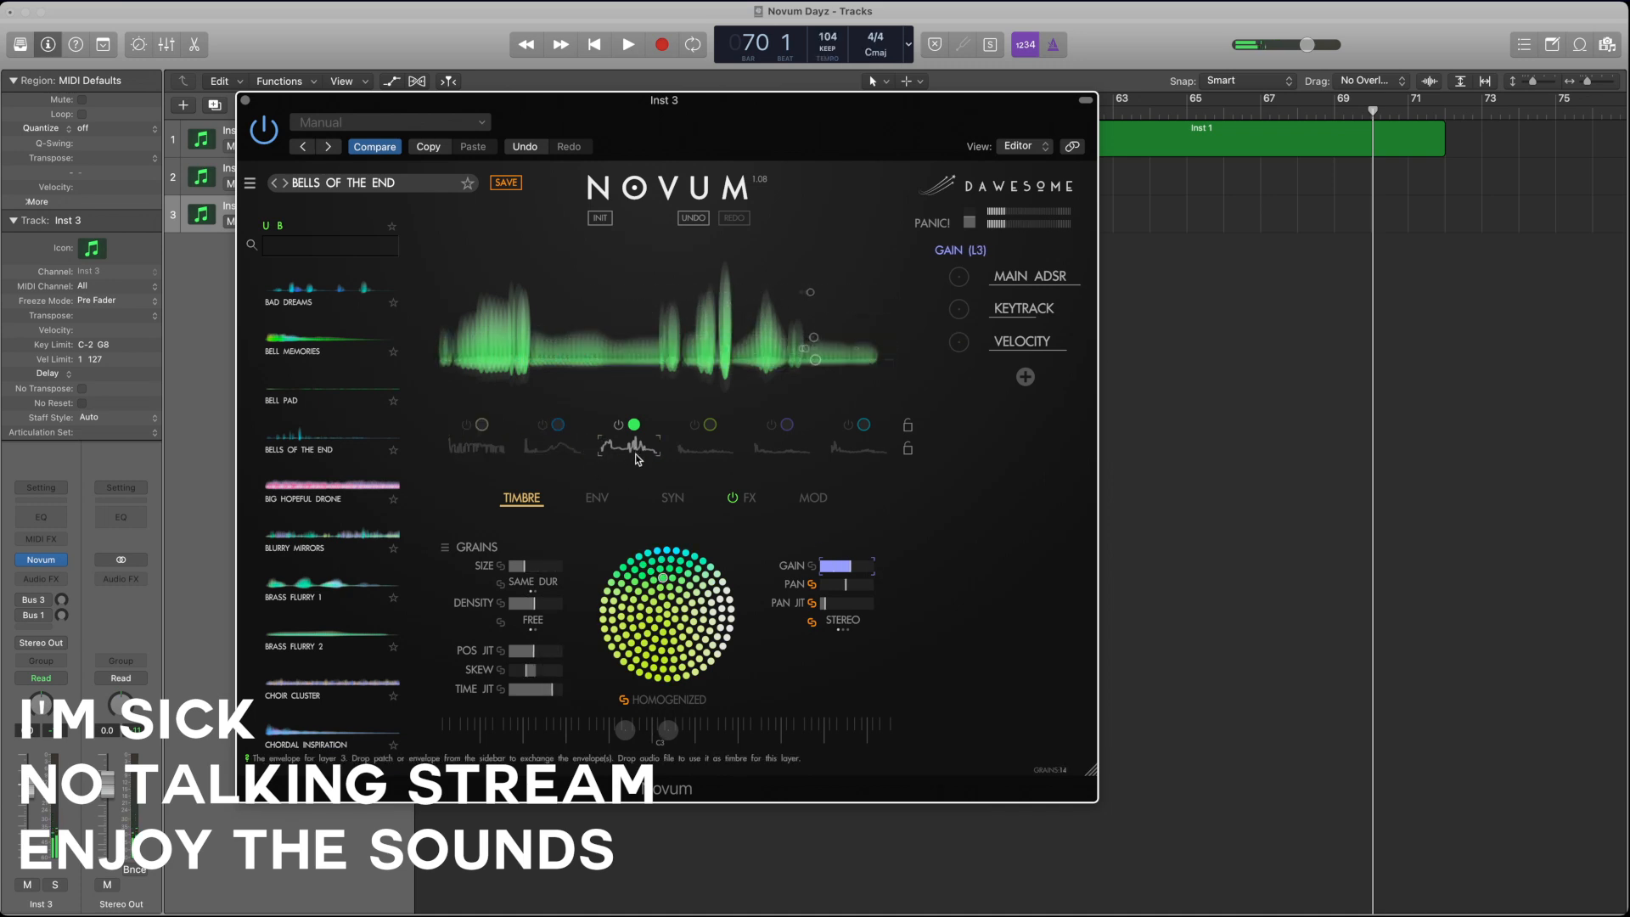
{"action": "left_click", "coordinate": [597, 499]}
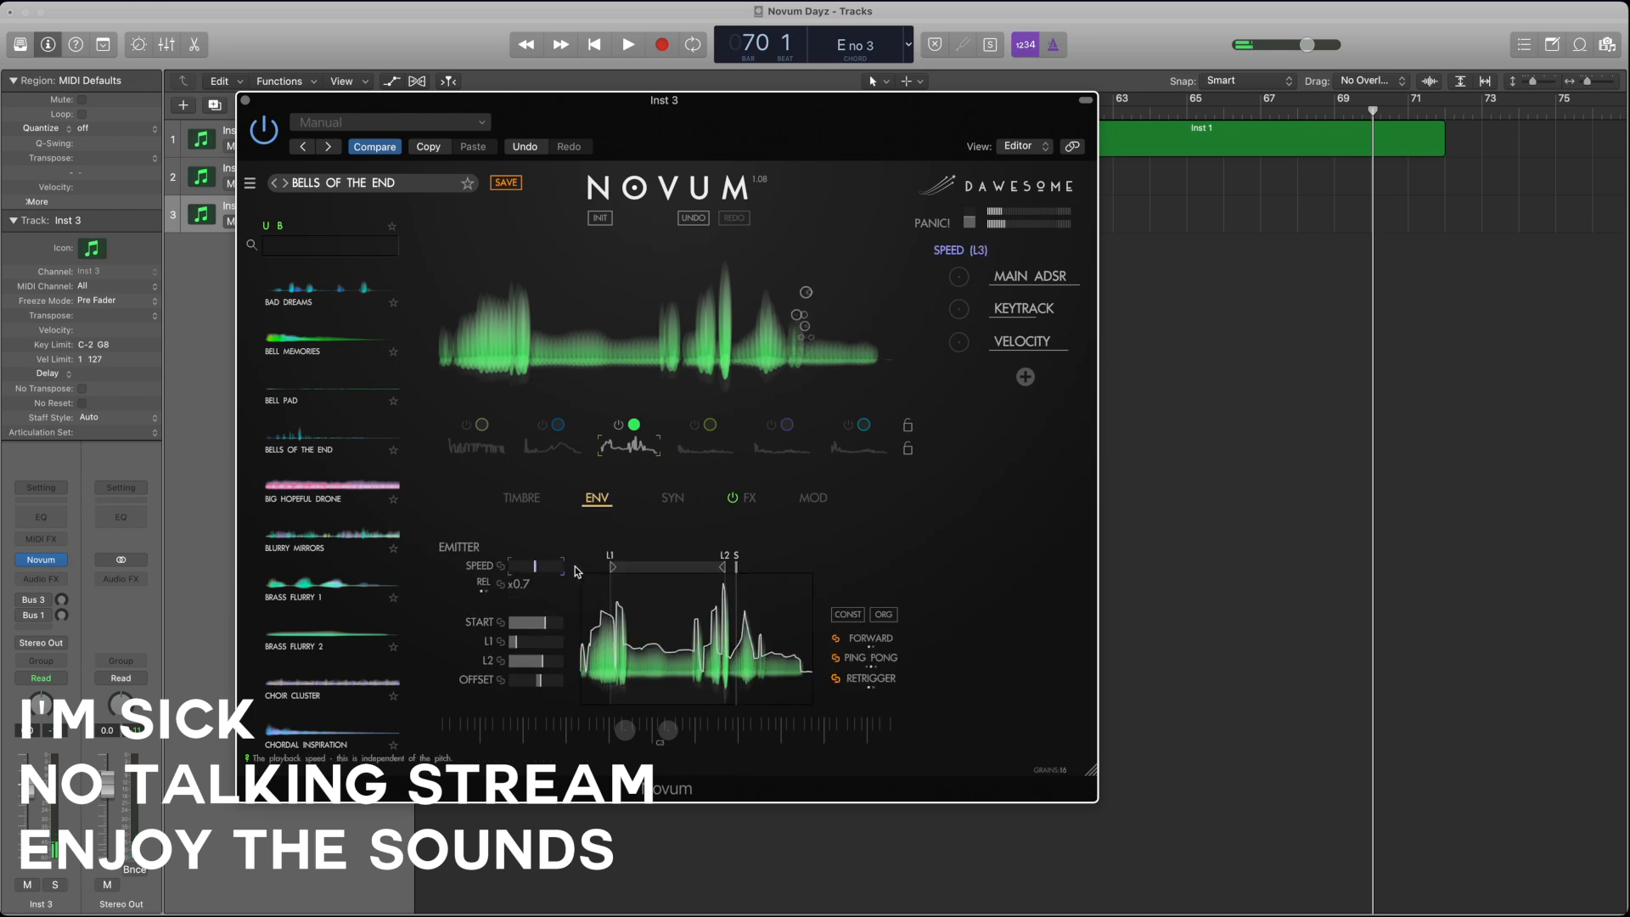
Step: Set layer 3's emitter speed to x2.139 and redraw the low middle stretch of its envelope with higher peaks
{"action": "left_click_drag", "start_coordinate": [608, 572], "coordinate": [612, 572]}
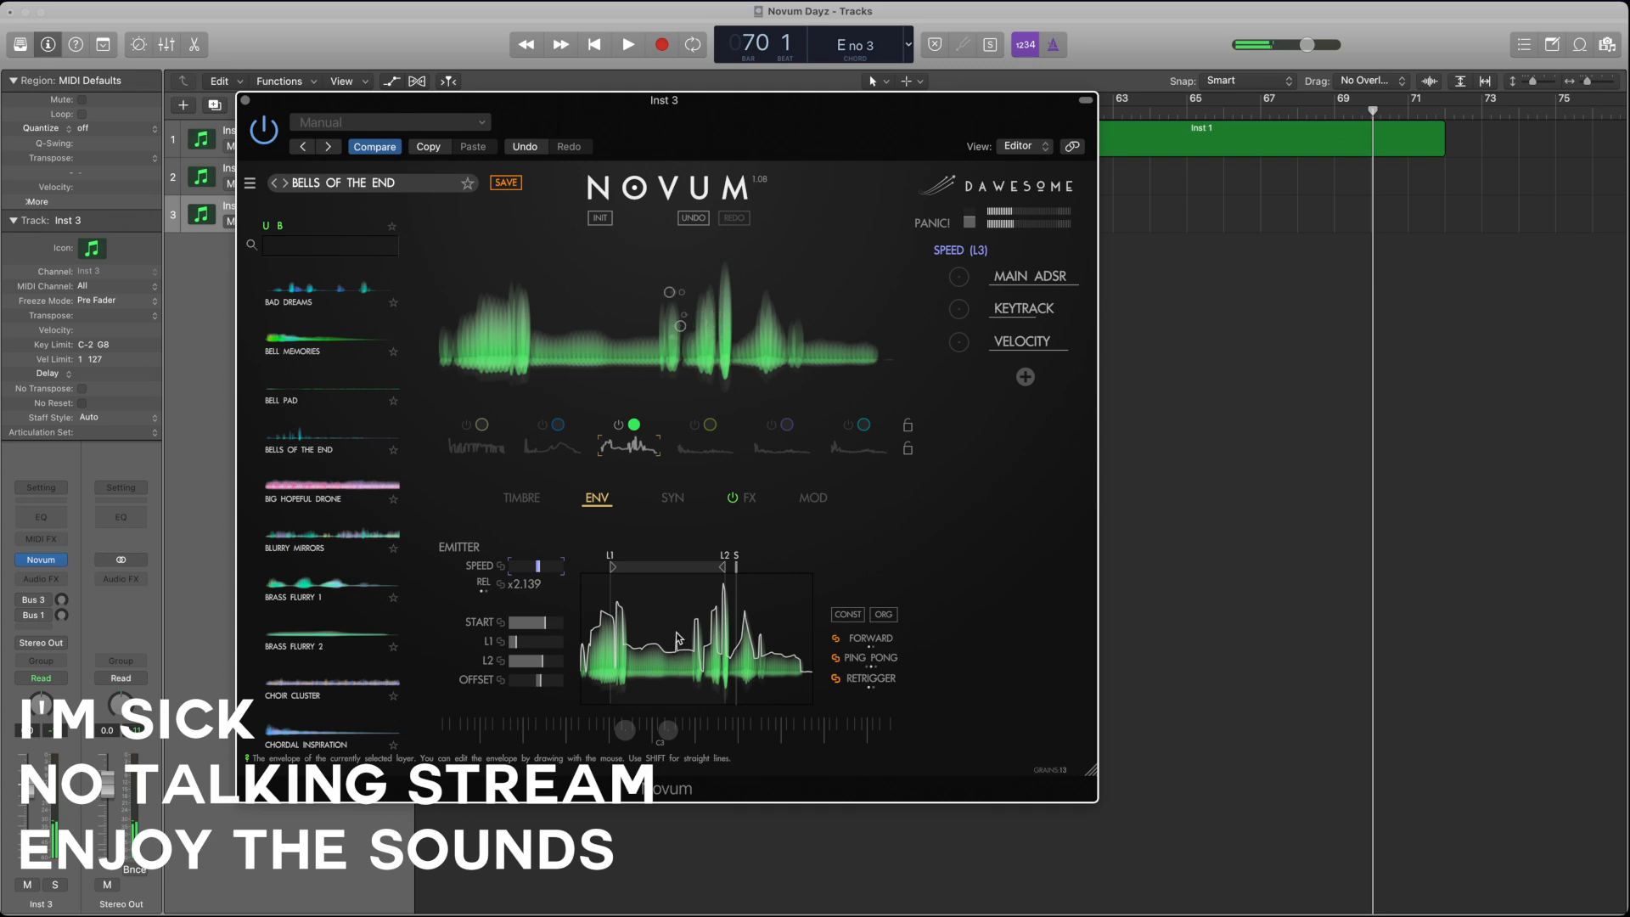
{"action": "left_click_drag", "start_coordinate": [678, 639], "coordinate": [629, 630]}
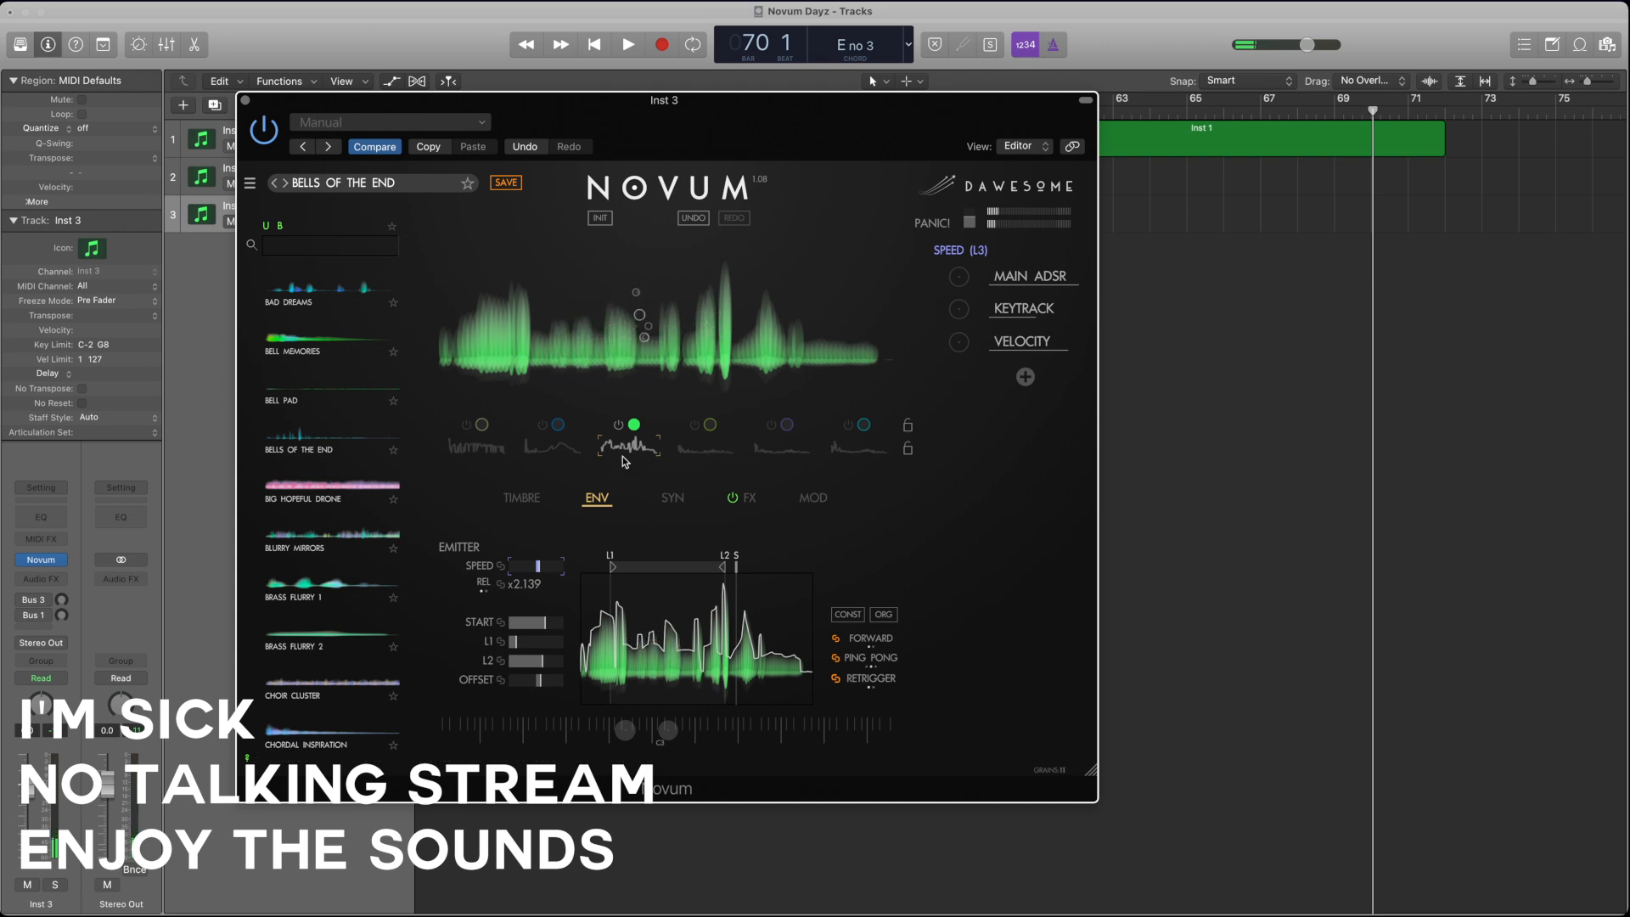
Step: Switch layers 1 and 2 back on alongside layer 3 and adjust layer 1's gain
{"action": "left_click", "coordinate": [543, 446]}
{"action": "left_click", "coordinate": [475, 445]}
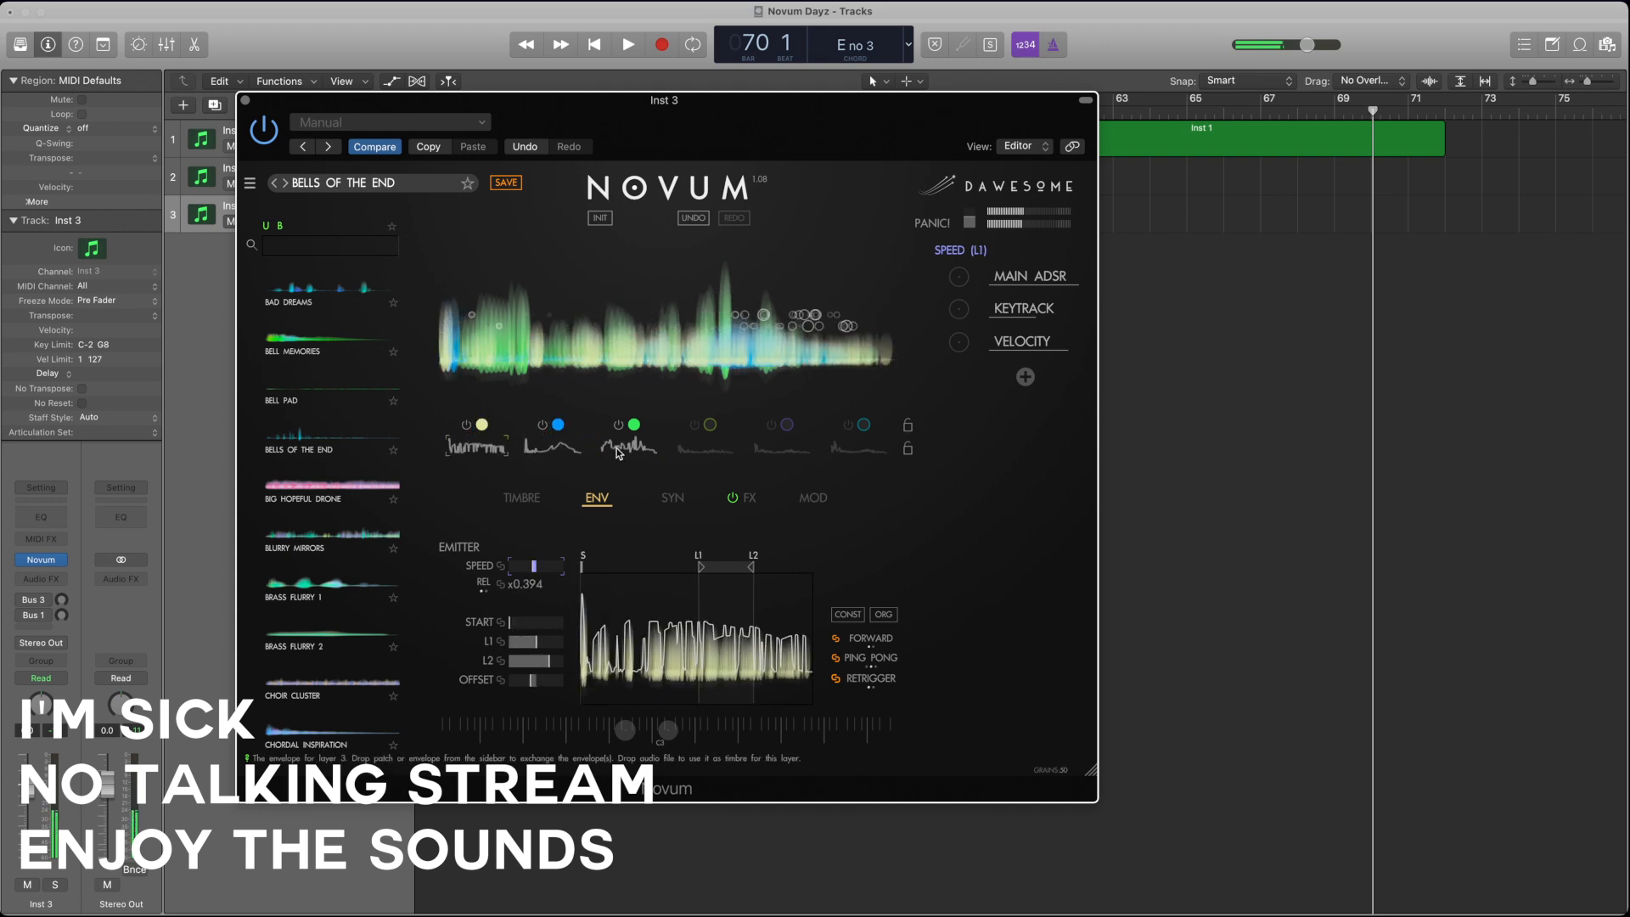
{"action": "left_click", "coordinate": [546, 455]}
{"action": "left_click", "coordinate": [521, 506]}
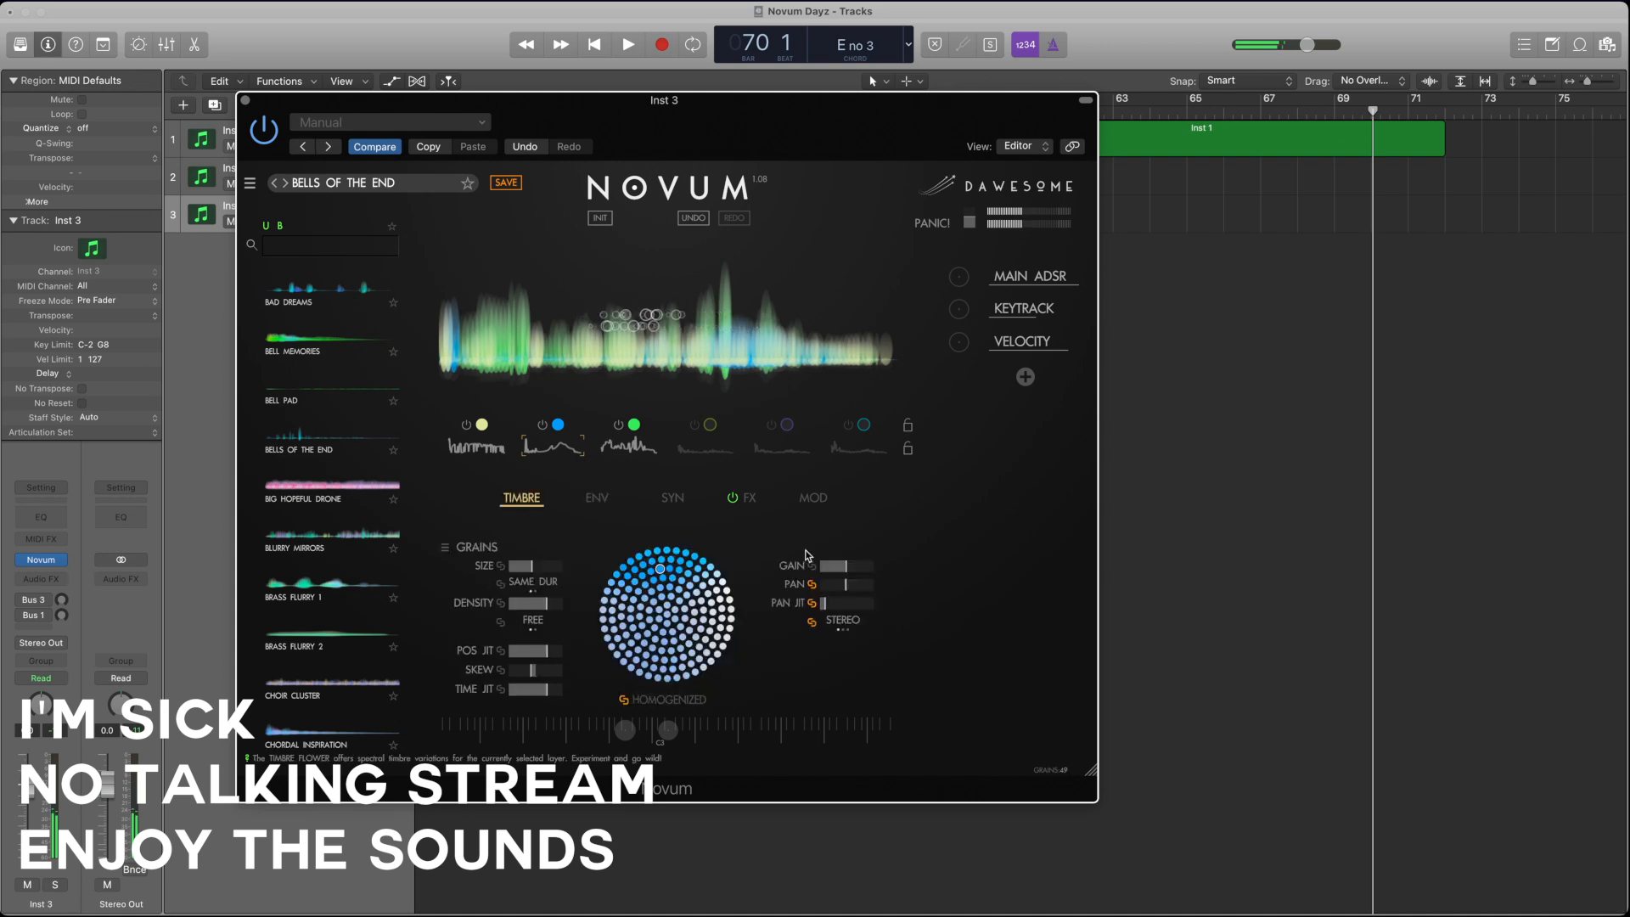
{"action": "left_click", "coordinate": [475, 445]}
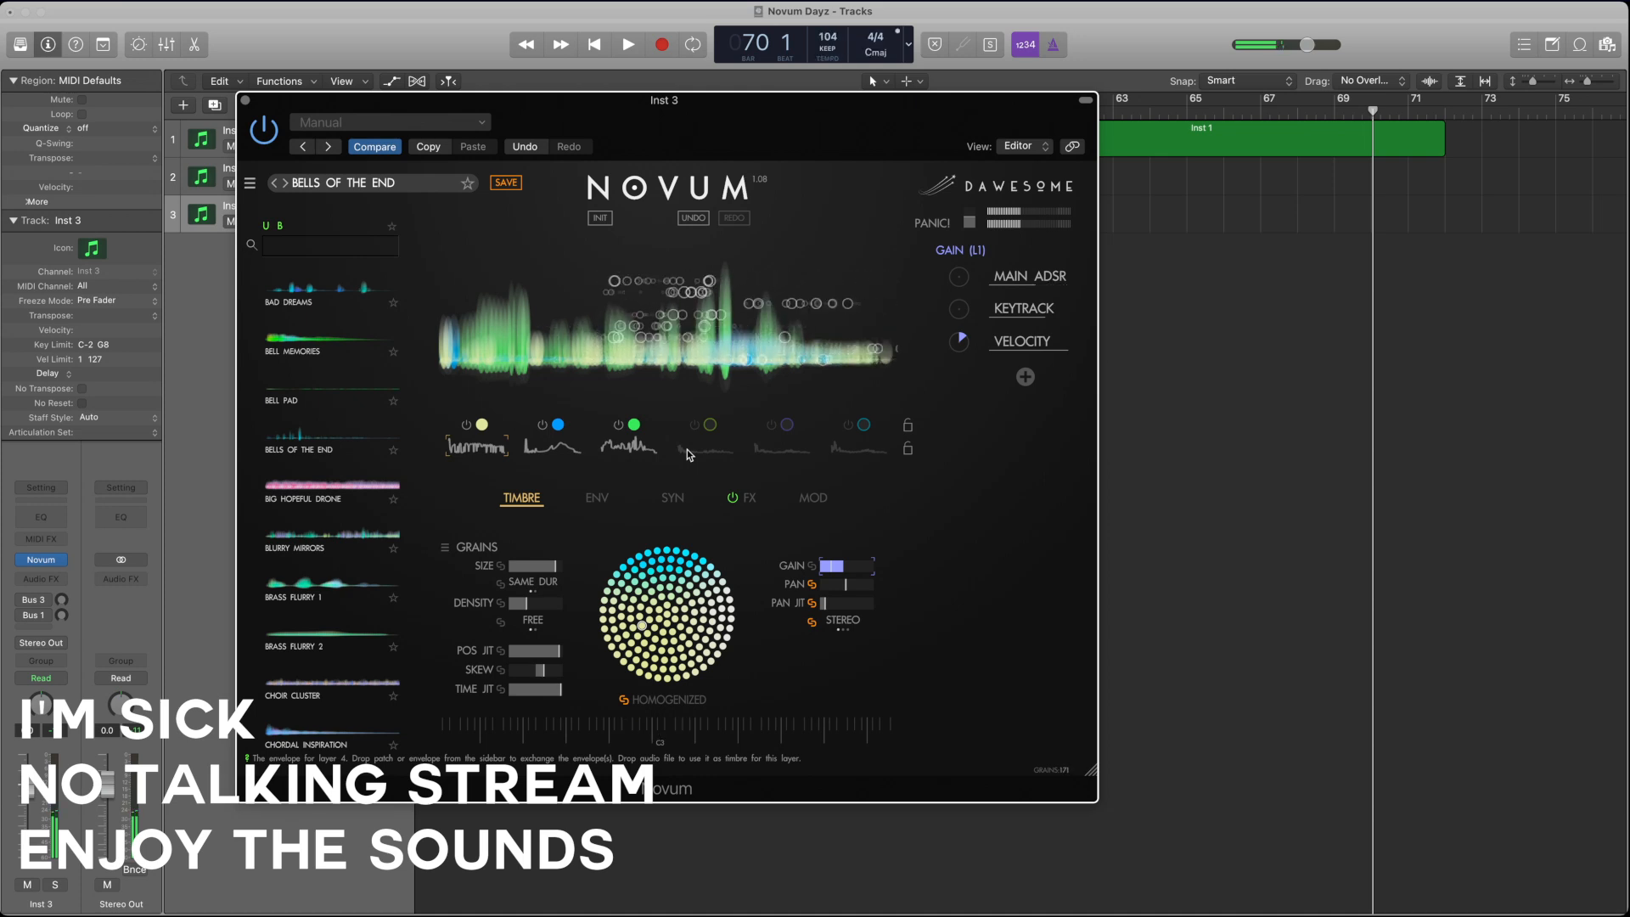
Step: Switch layer 4 on and layers 1, 2 and 3 off so that layer 4 plays alone
{"action": "left_click", "coordinate": [695, 424]}
{"action": "left_click", "coordinate": [628, 445]}
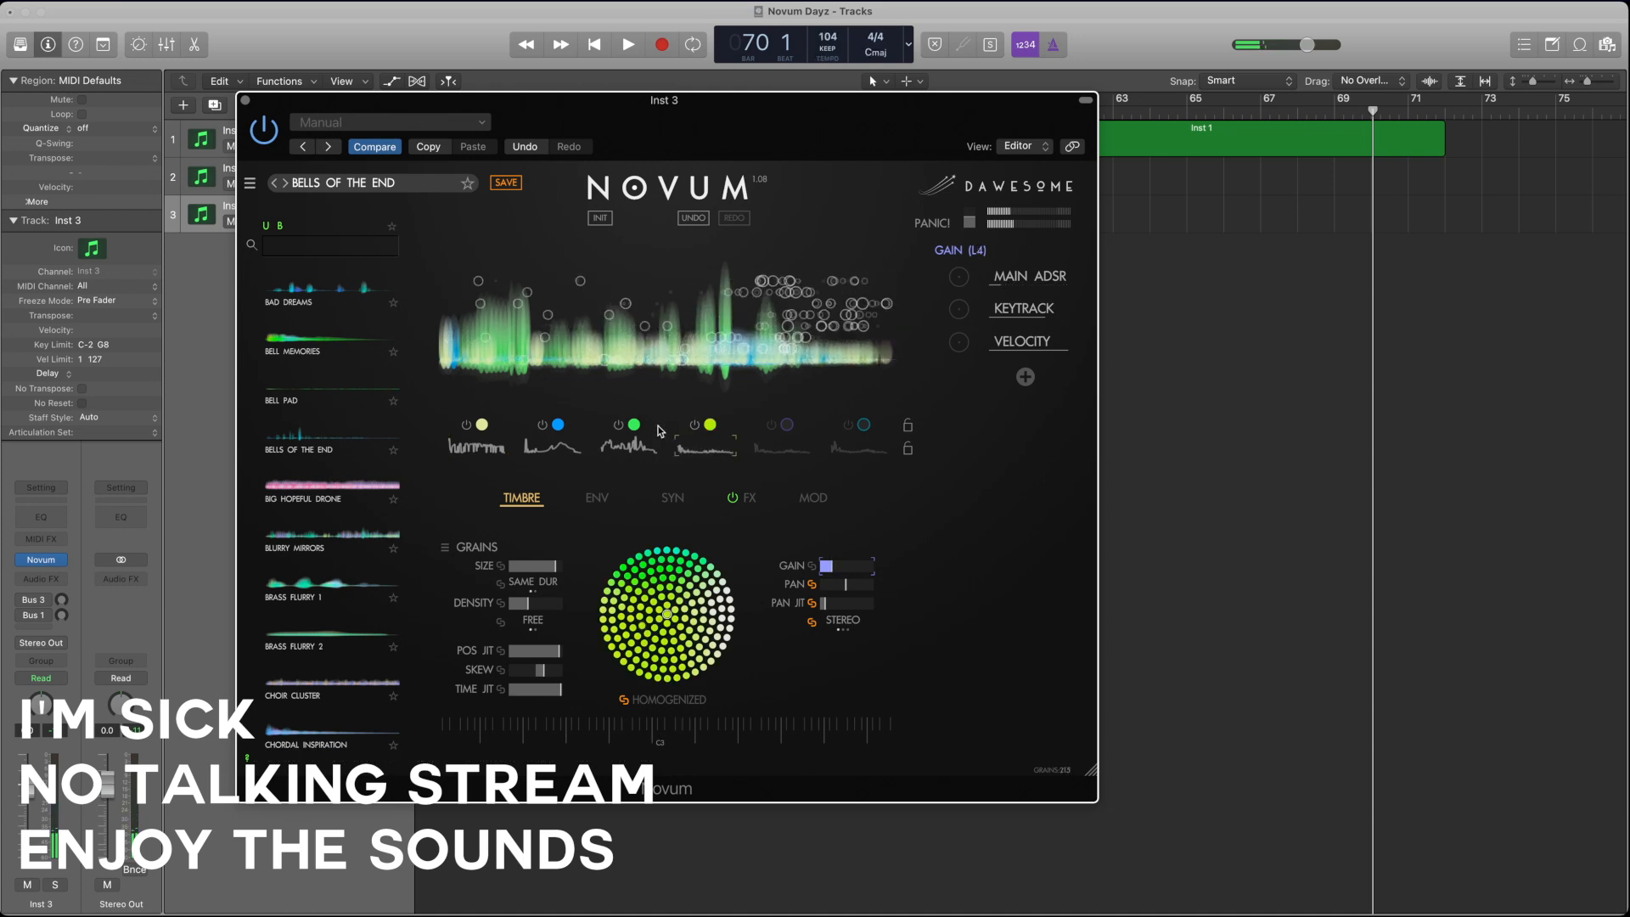
{"action": "left_click", "coordinate": [618, 425]}
{"action": "left_click", "coordinate": [543, 425]}
{"action": "left_click", "coordinate": [466, 424]}
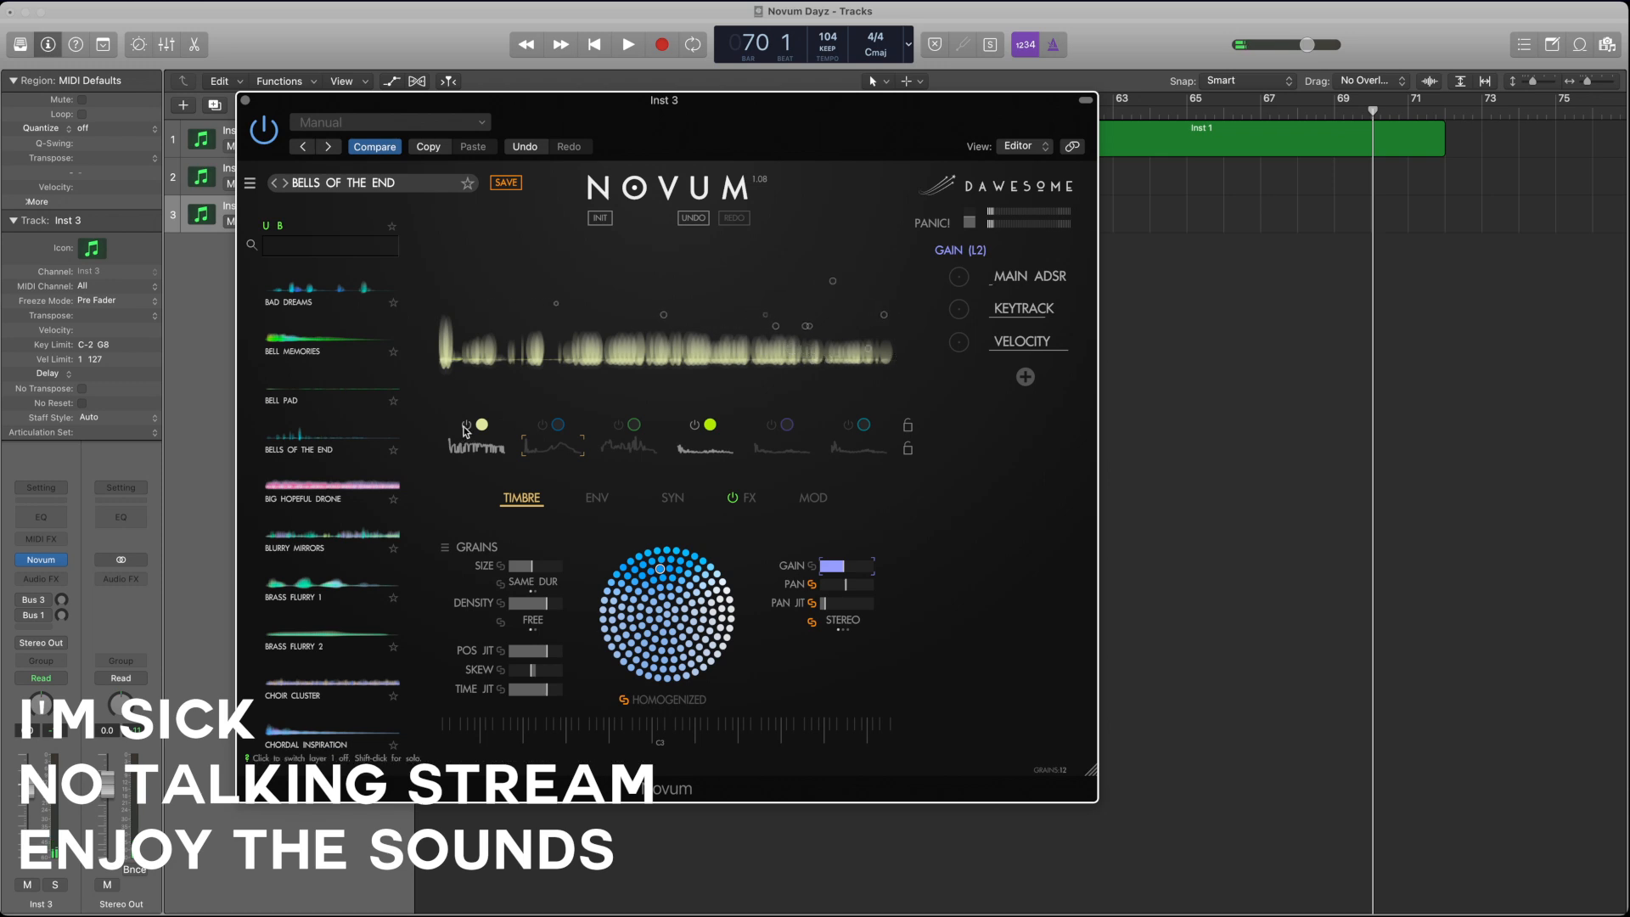
Step: Set layer 4's emitter speed to x1.818 and redraw its envelope at a higher level along most of its length
{"action": "left_click", "coordinate": [703, 450]}
{"action": "left_click", "coordinate": [597, 498]}
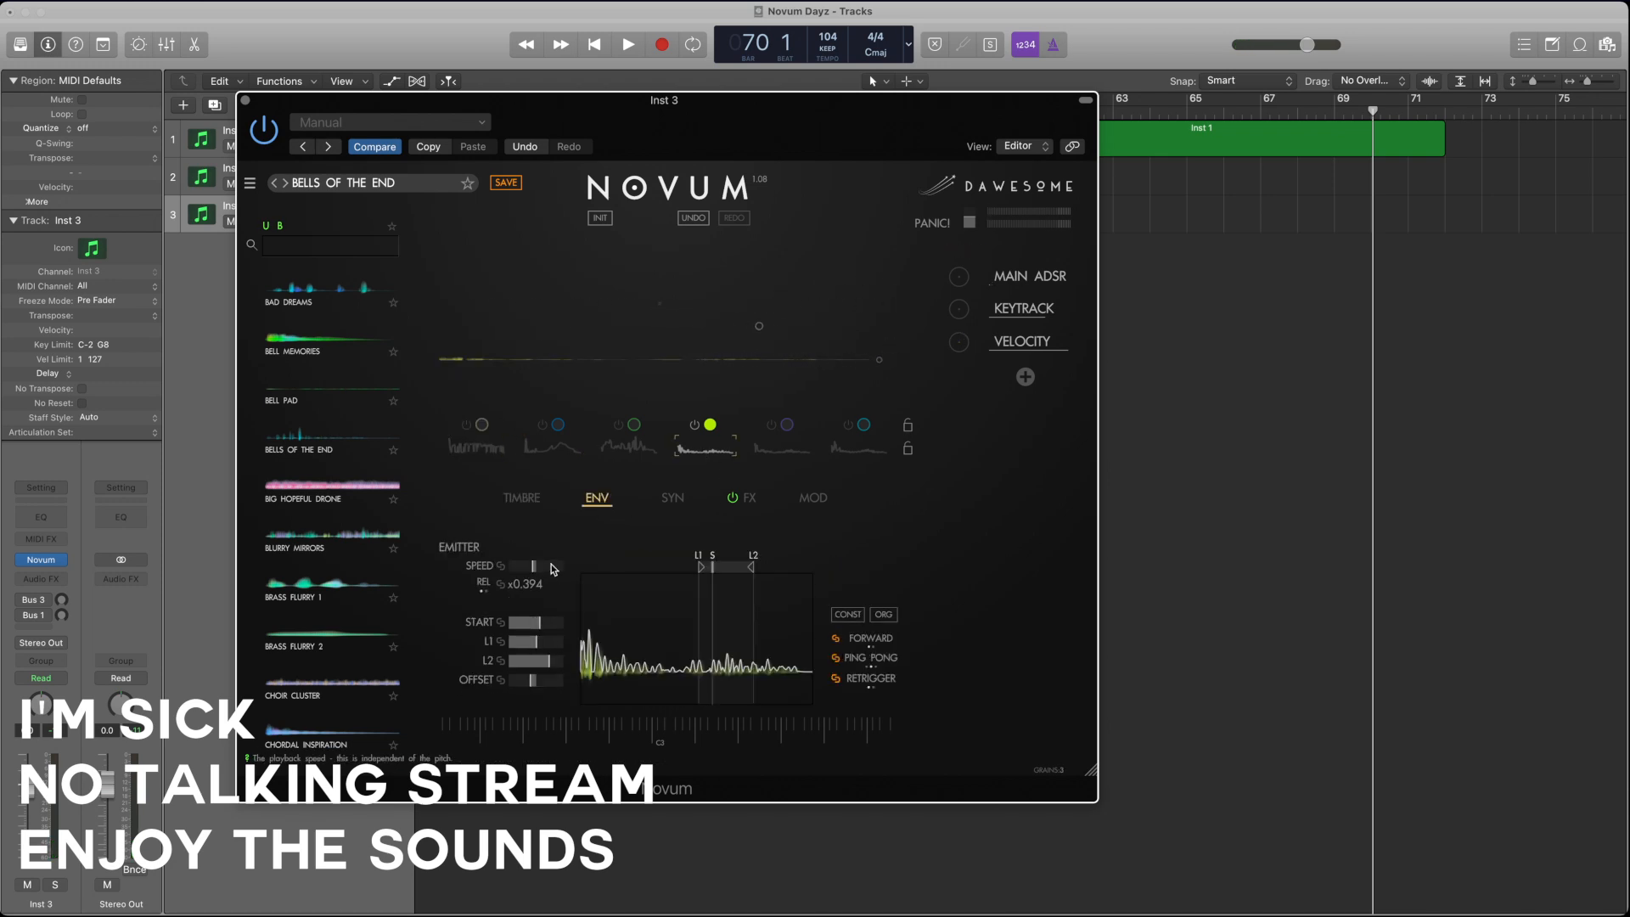
{"action": "left_click_drag", "start_coordinate": [541, 569], "coordinate": [549, 568]}
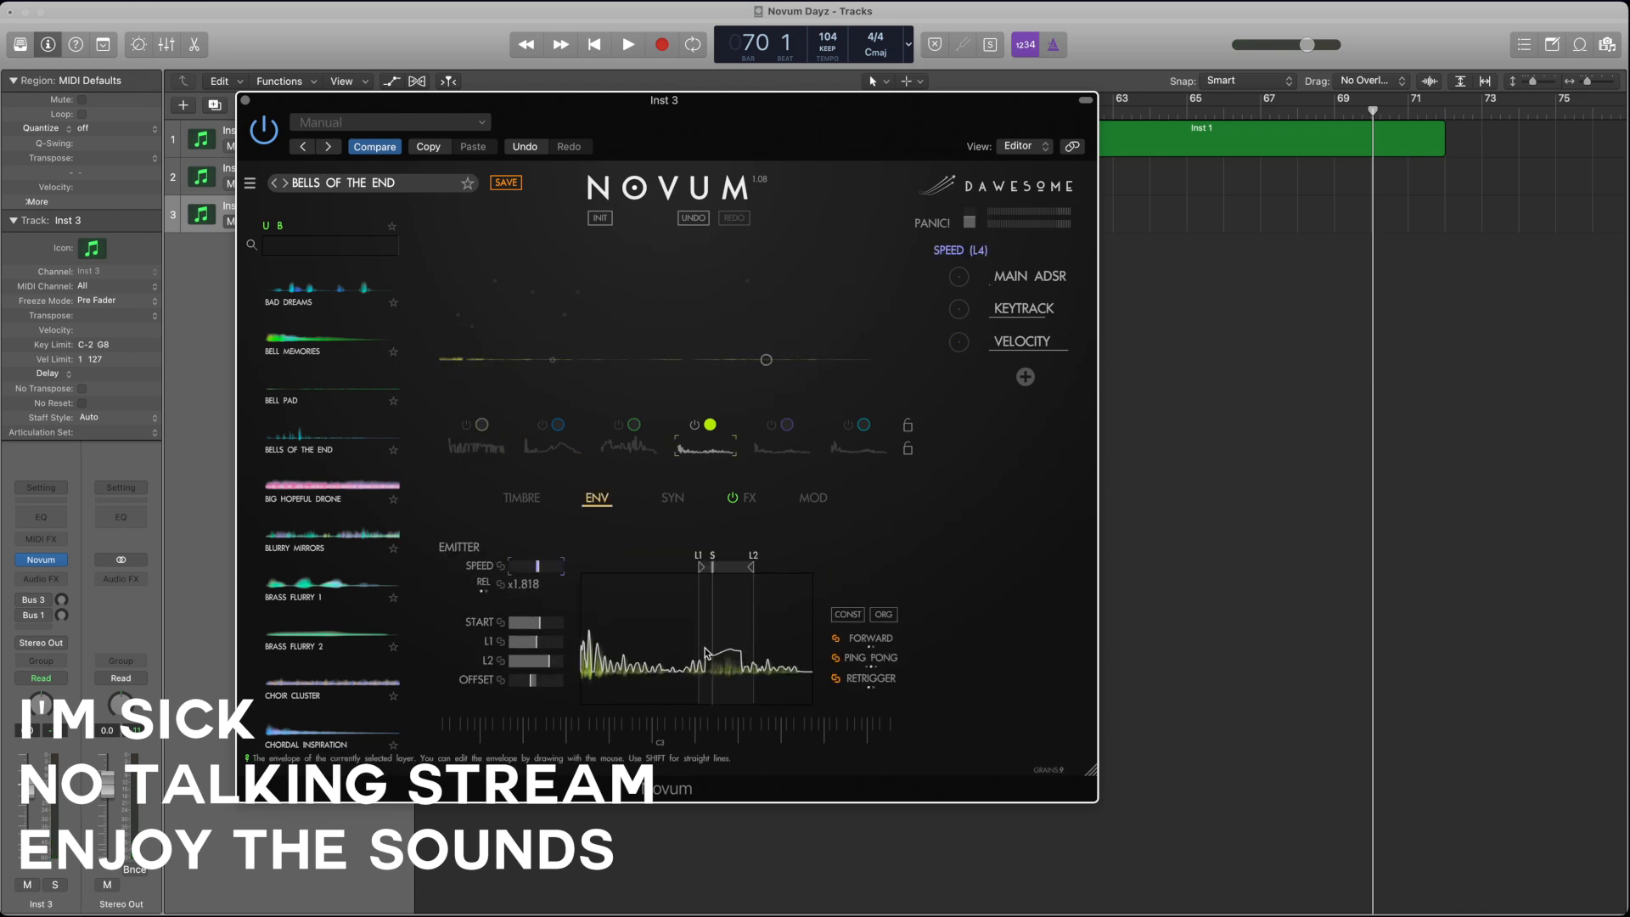
{"action": "mouse_move", "coordinate": [635, 648]}
{"action": "left_mouse_down"}
{"action": "mouse_move", "coordinate": [723, 629]}
{"action": "mouse_move", "coordinate": [727, 664]}
{"action": "left_mouse_up"}
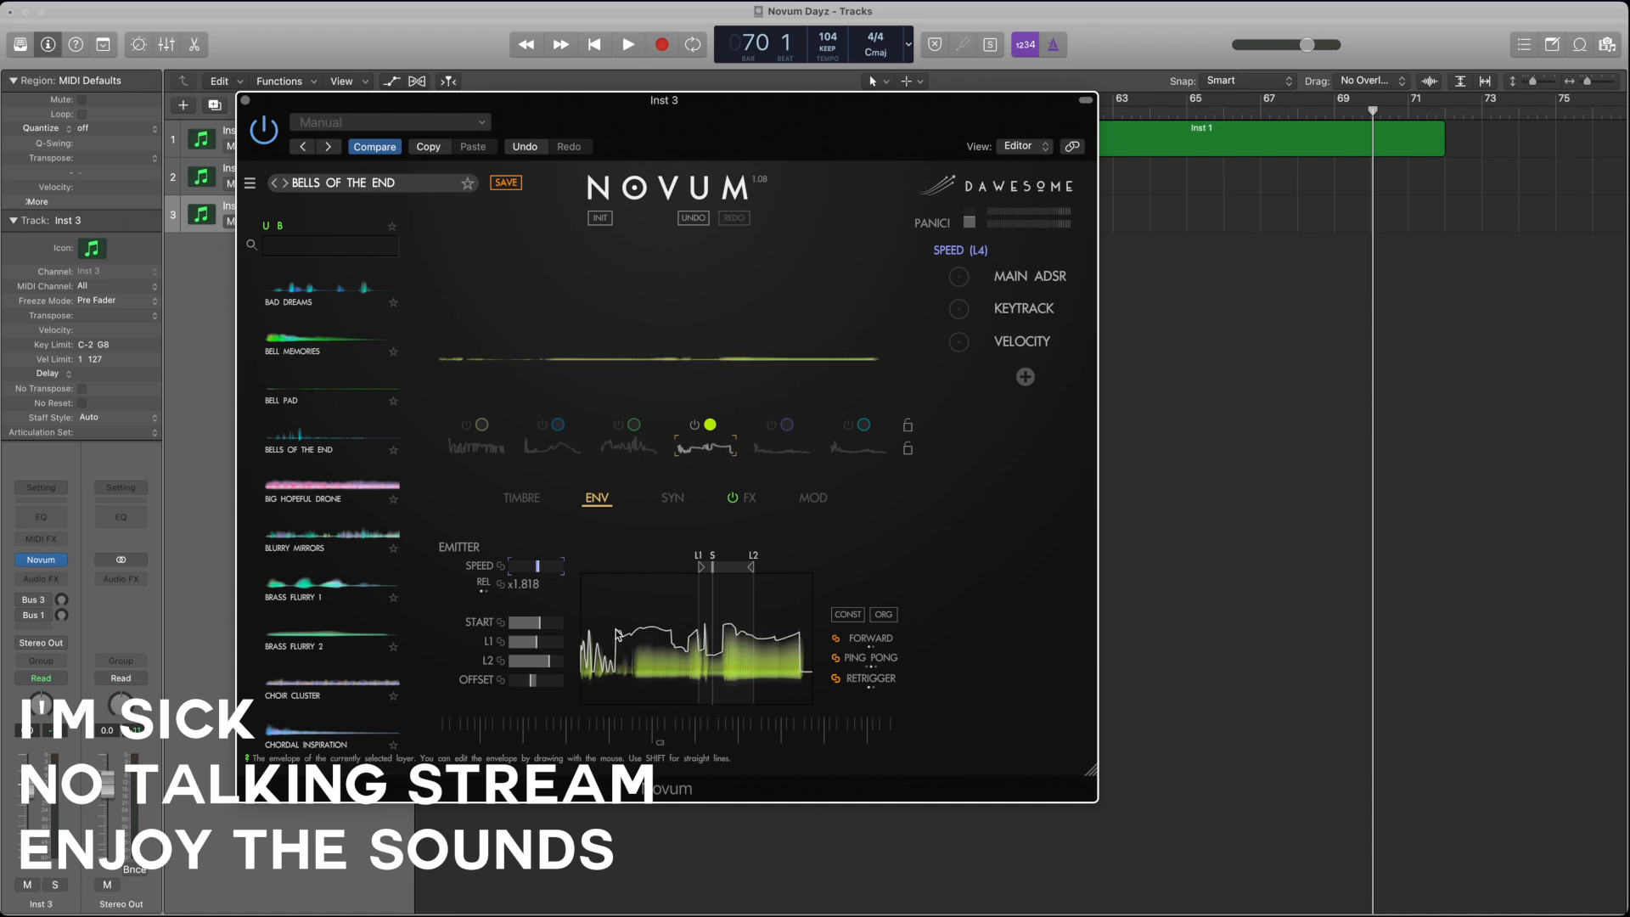
{"action": "left_click_drag", "start_coordinate": [594, 624], "coordinate": [584, 635]}
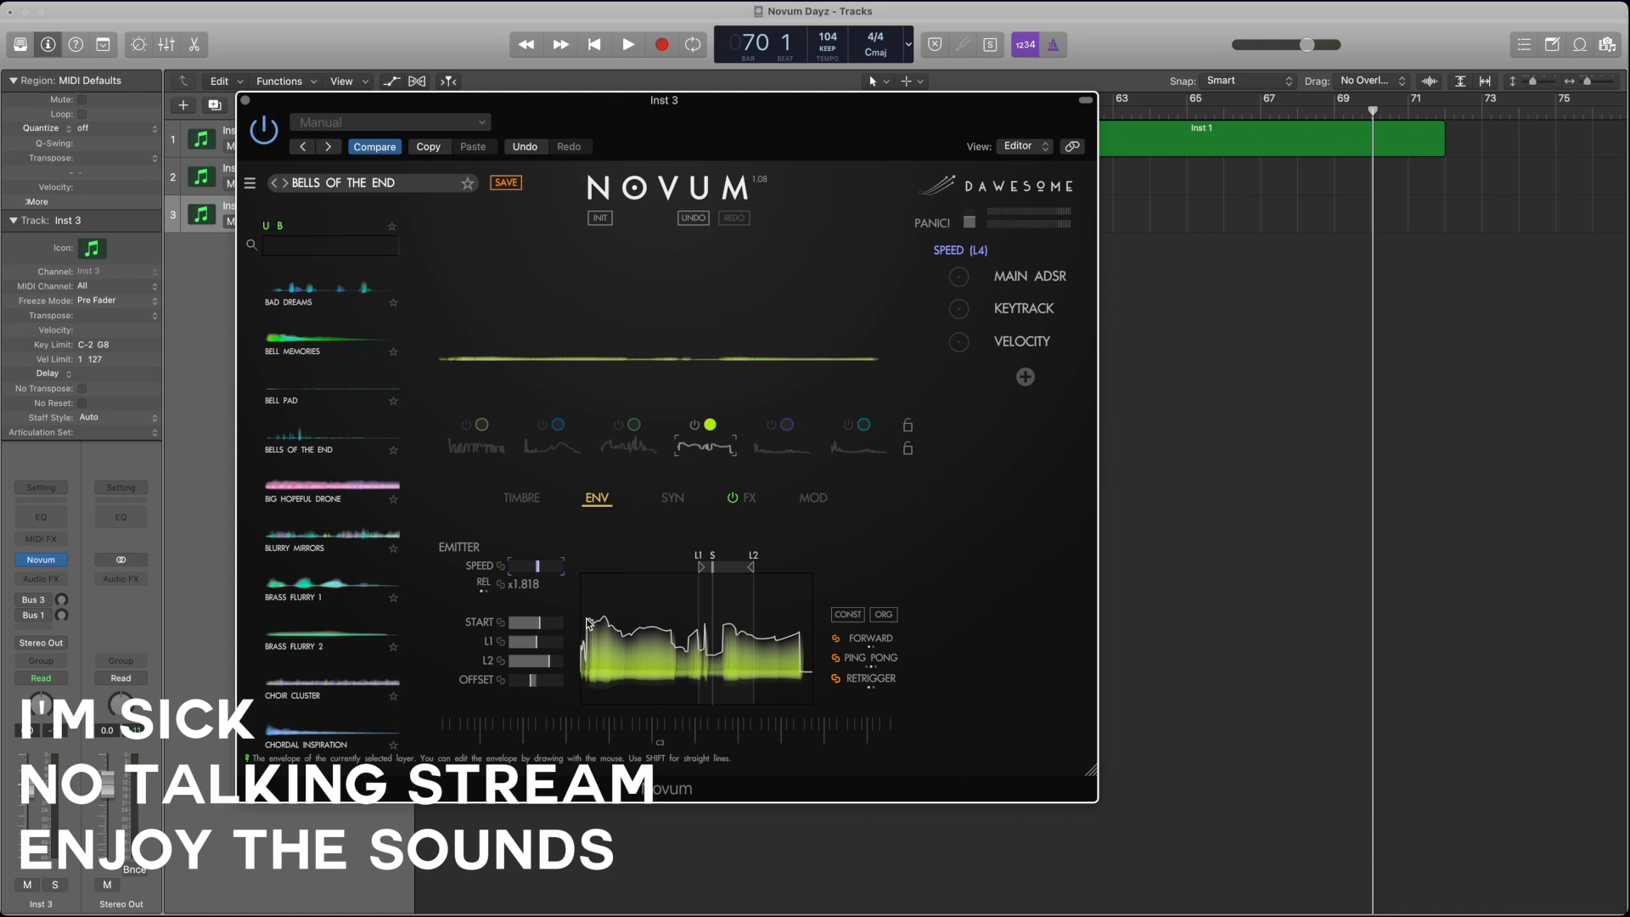
Step: Raise layer 4's gain and shorten its grain size, with a slightly higher grain density
{"action": "left_click", "coordinate": [523, 498]}
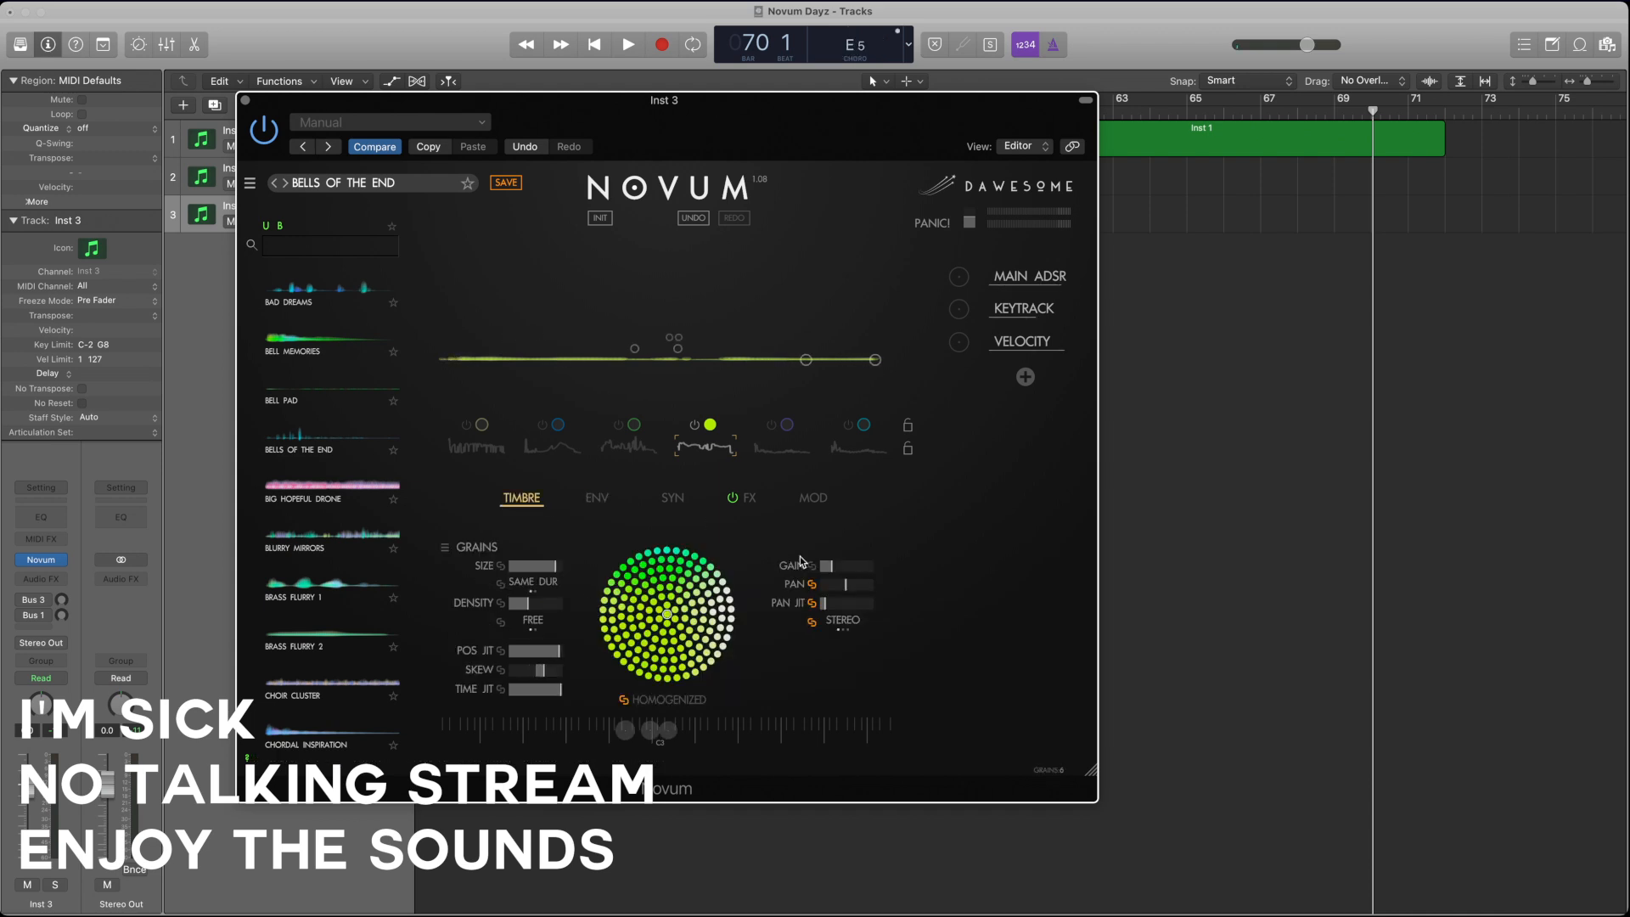
{"action": "left_click_drag", "start_coordinate": [828, 566], "coordinate": [881, 567]}
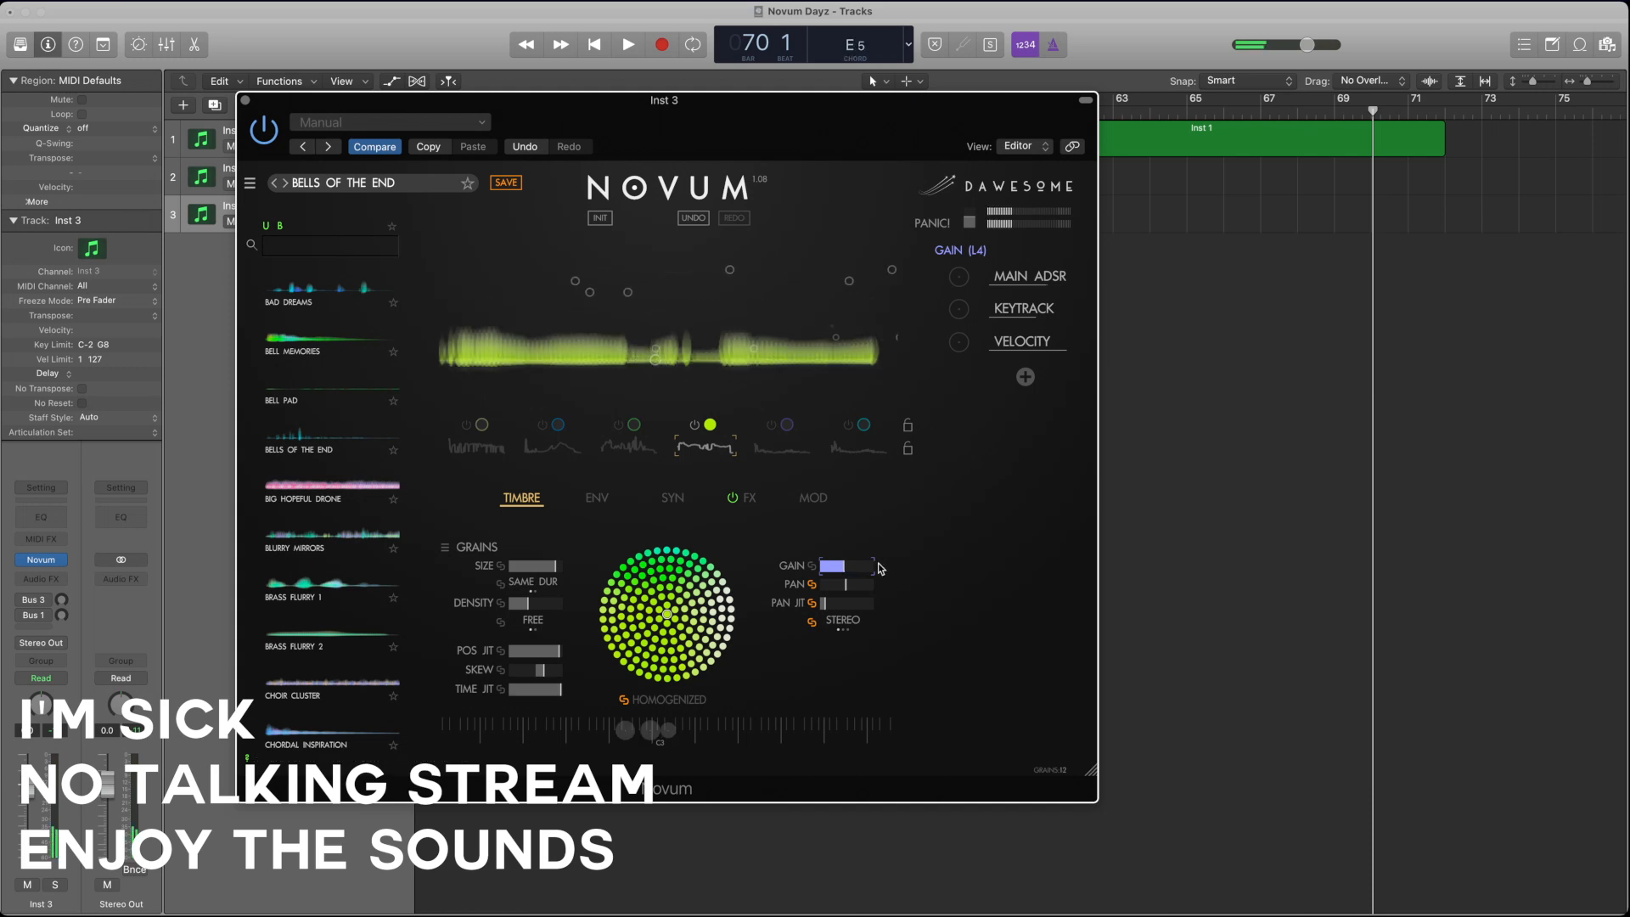
{"action": "left_click", "coordinate": [548, 565]}
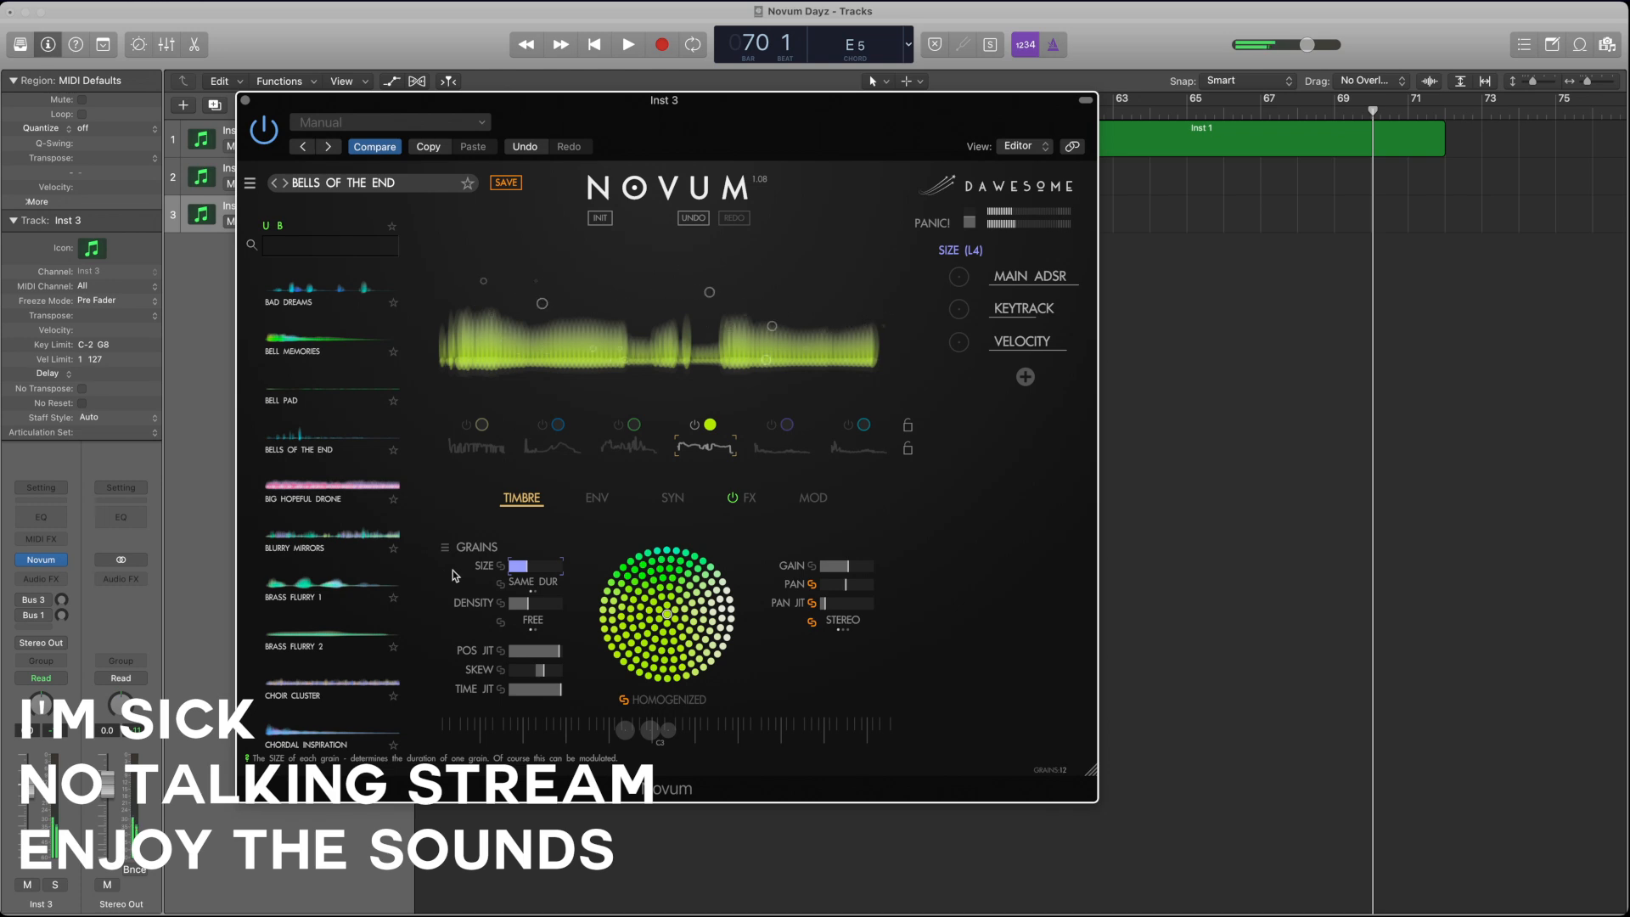
{"action": "left_click_drag", "start_coordinate": [455, 576], "coordinate": [543, 567]}
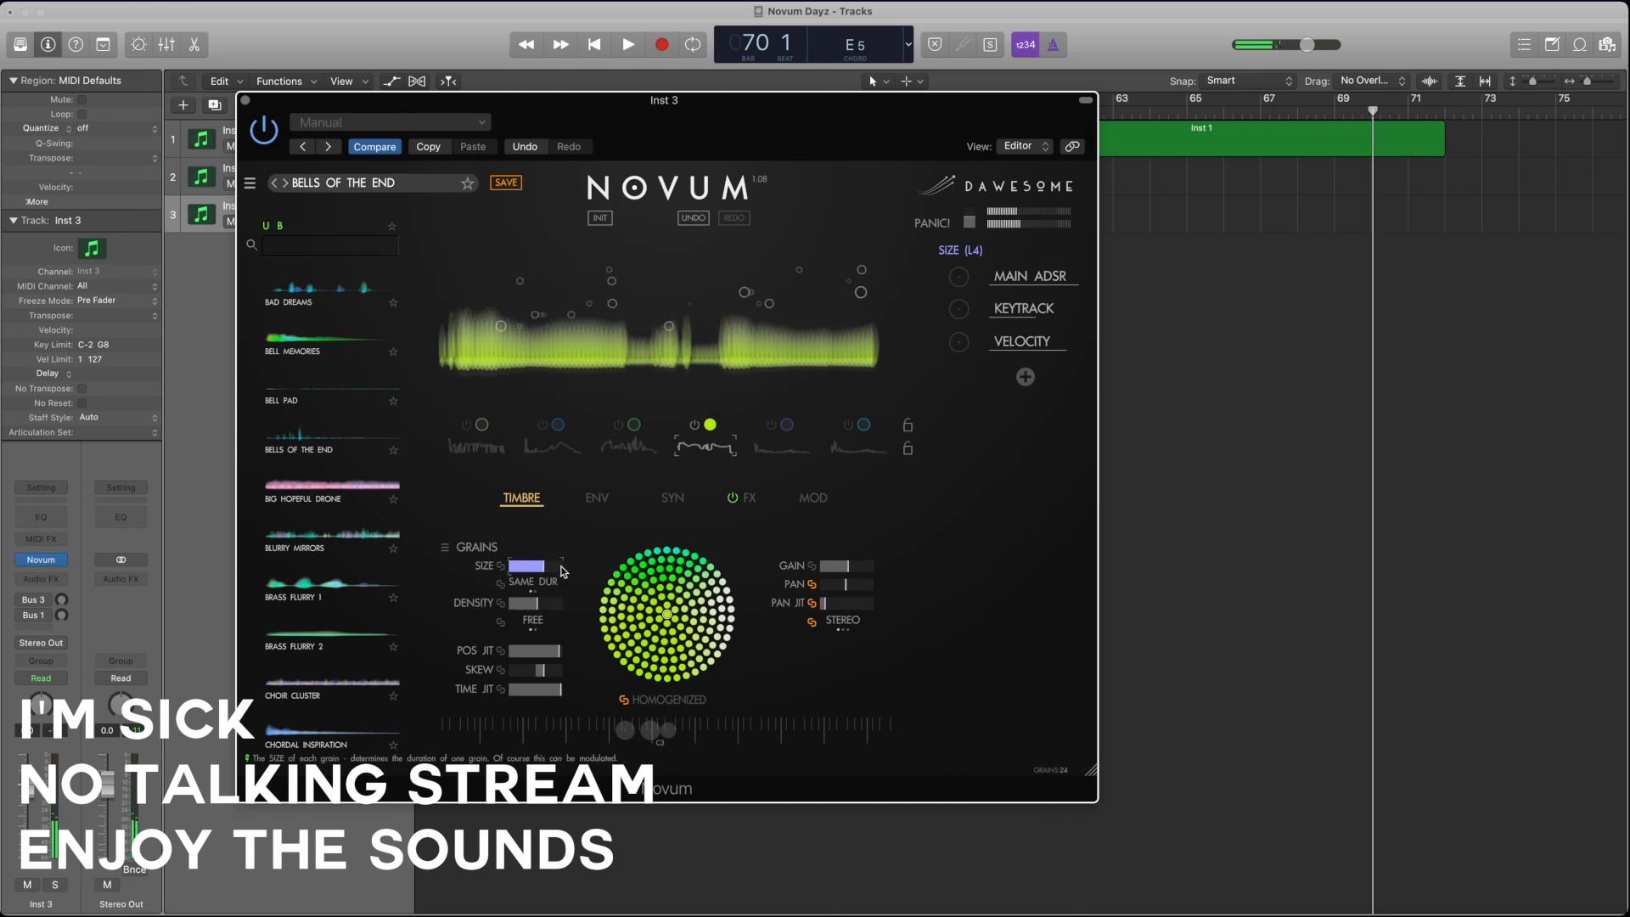
Step: Lower layer 4's grain position jitter and time jitter to under half and reduce its skew
{"action": "left_click", "coordinate": [536, 653]}
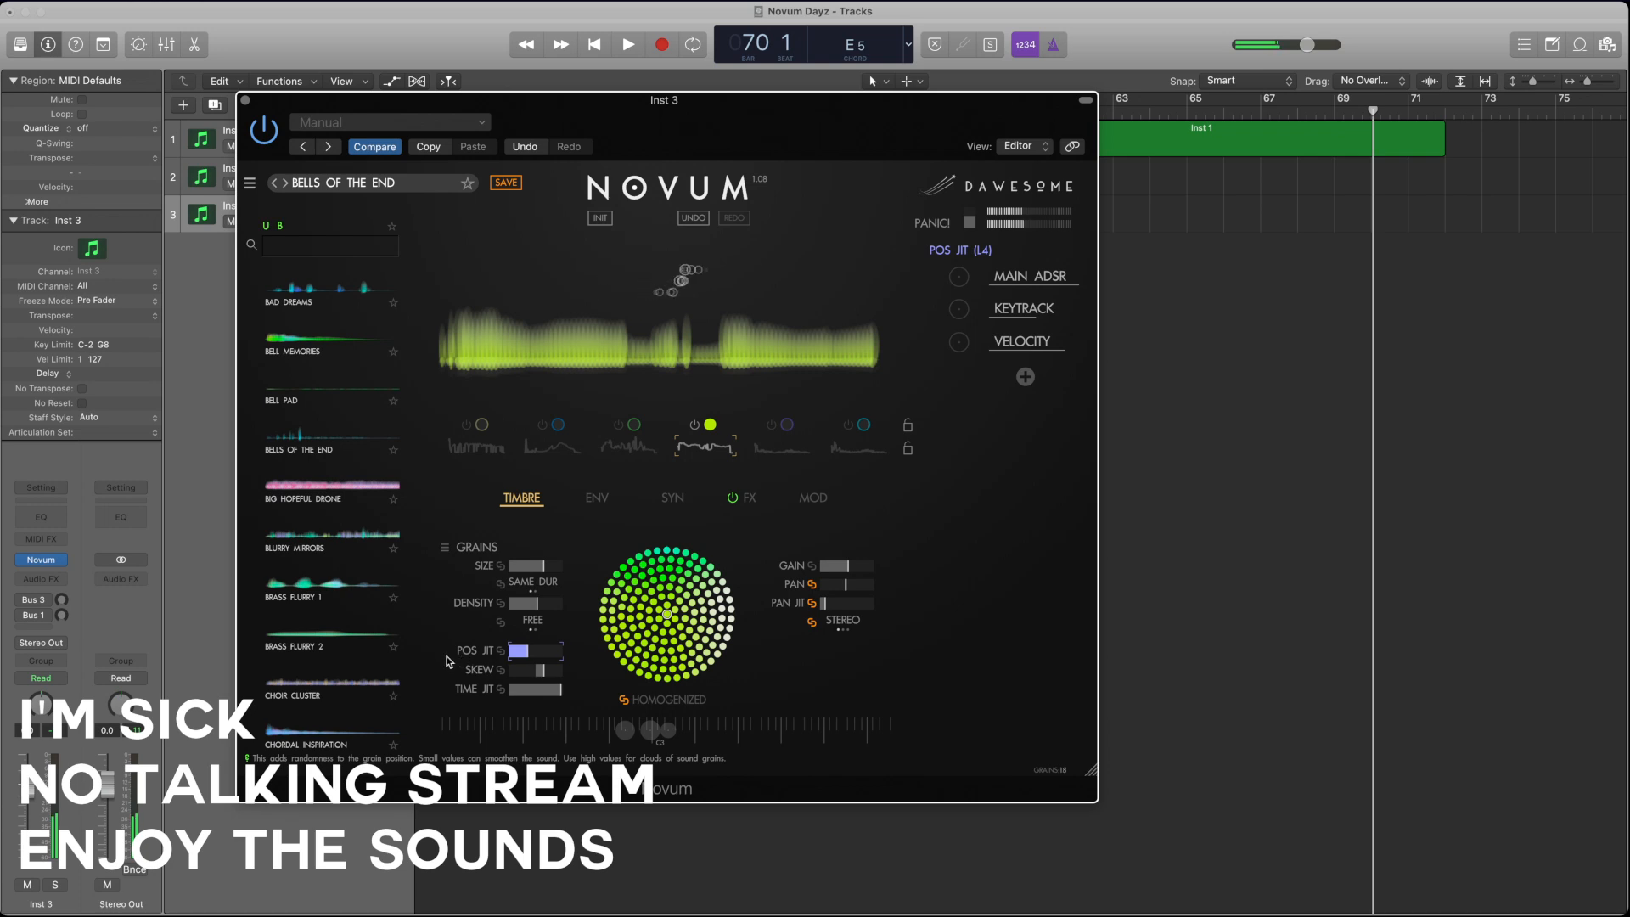
{"action": "left_click", "coordinate": [549, 693]}
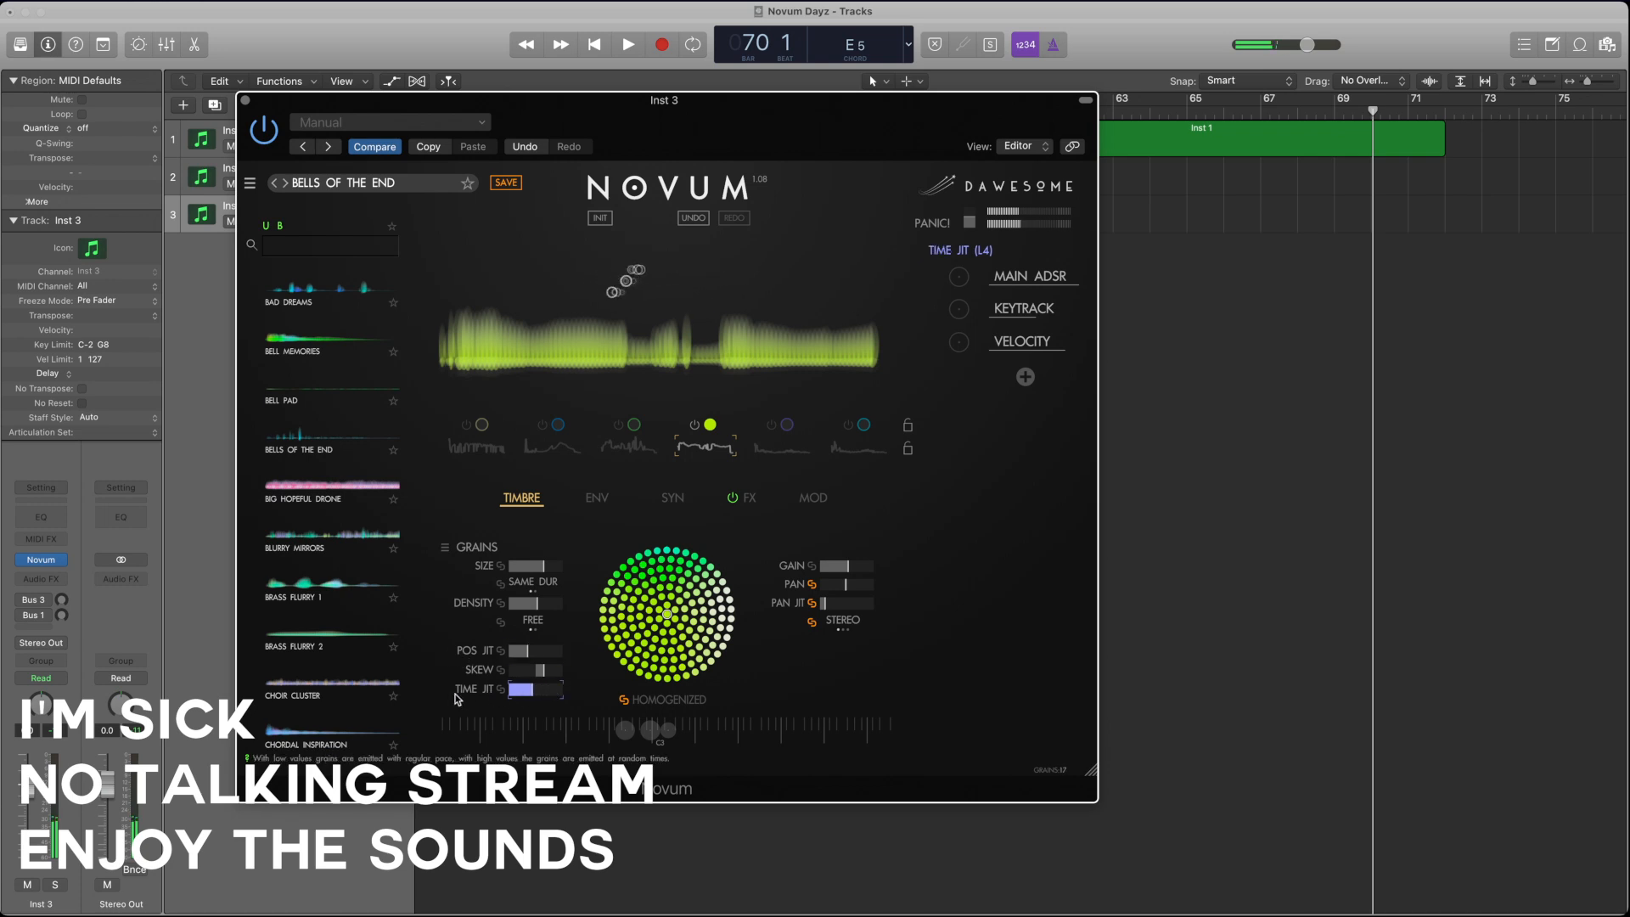
{"action": "left_click", "coordinate": [534, 672]}
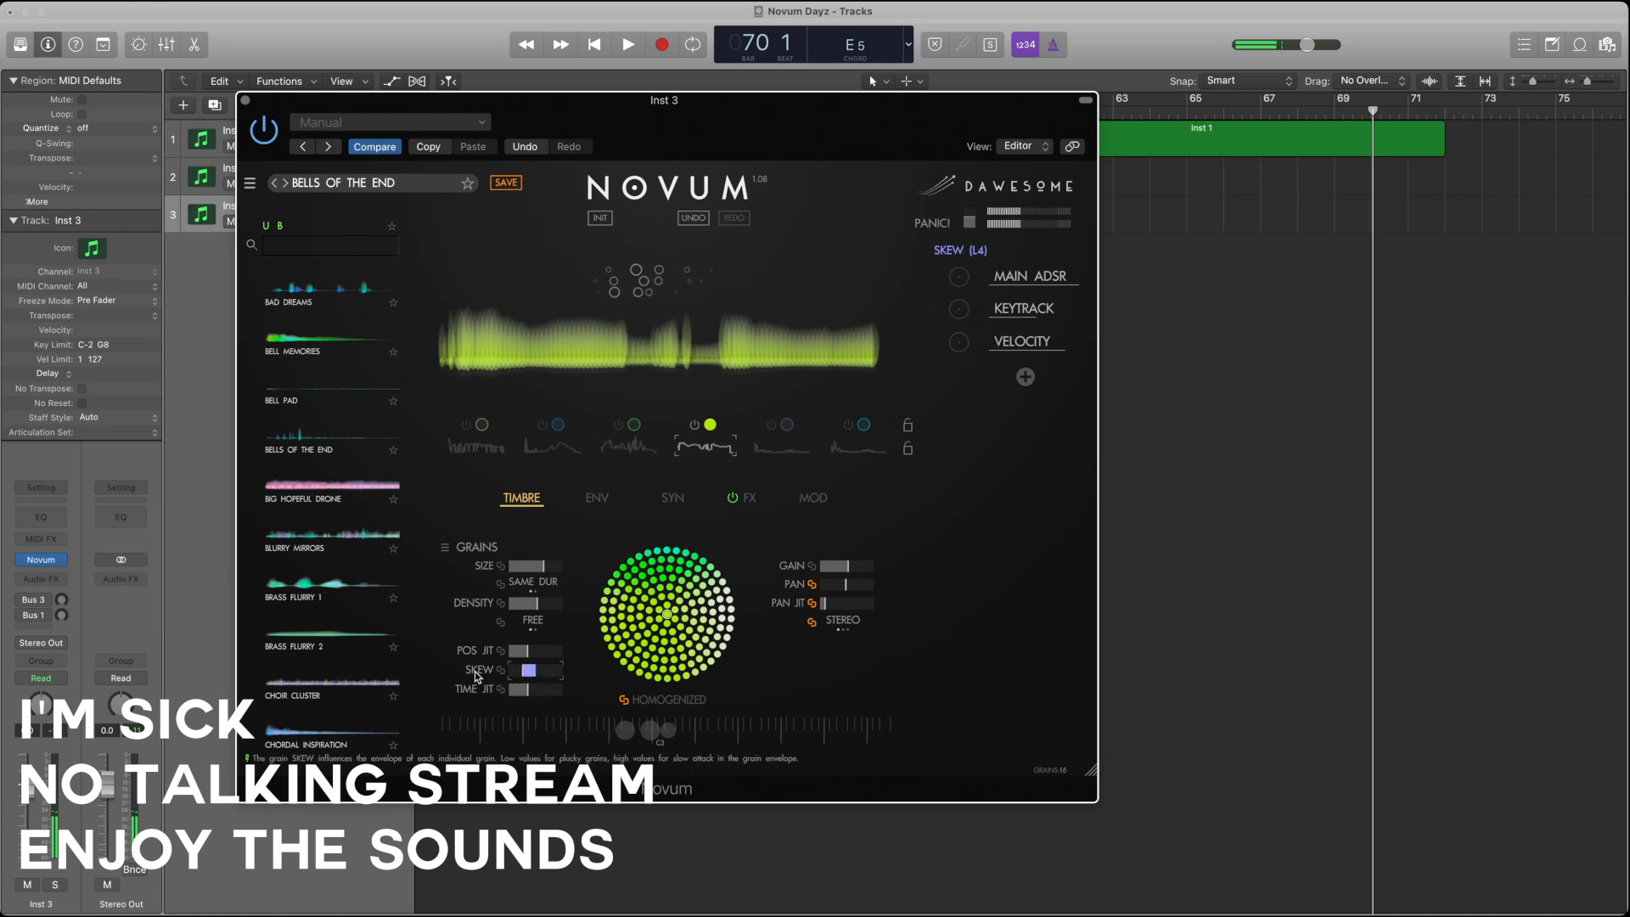
{"action": "left_click", "coordinate": [546, 692]}
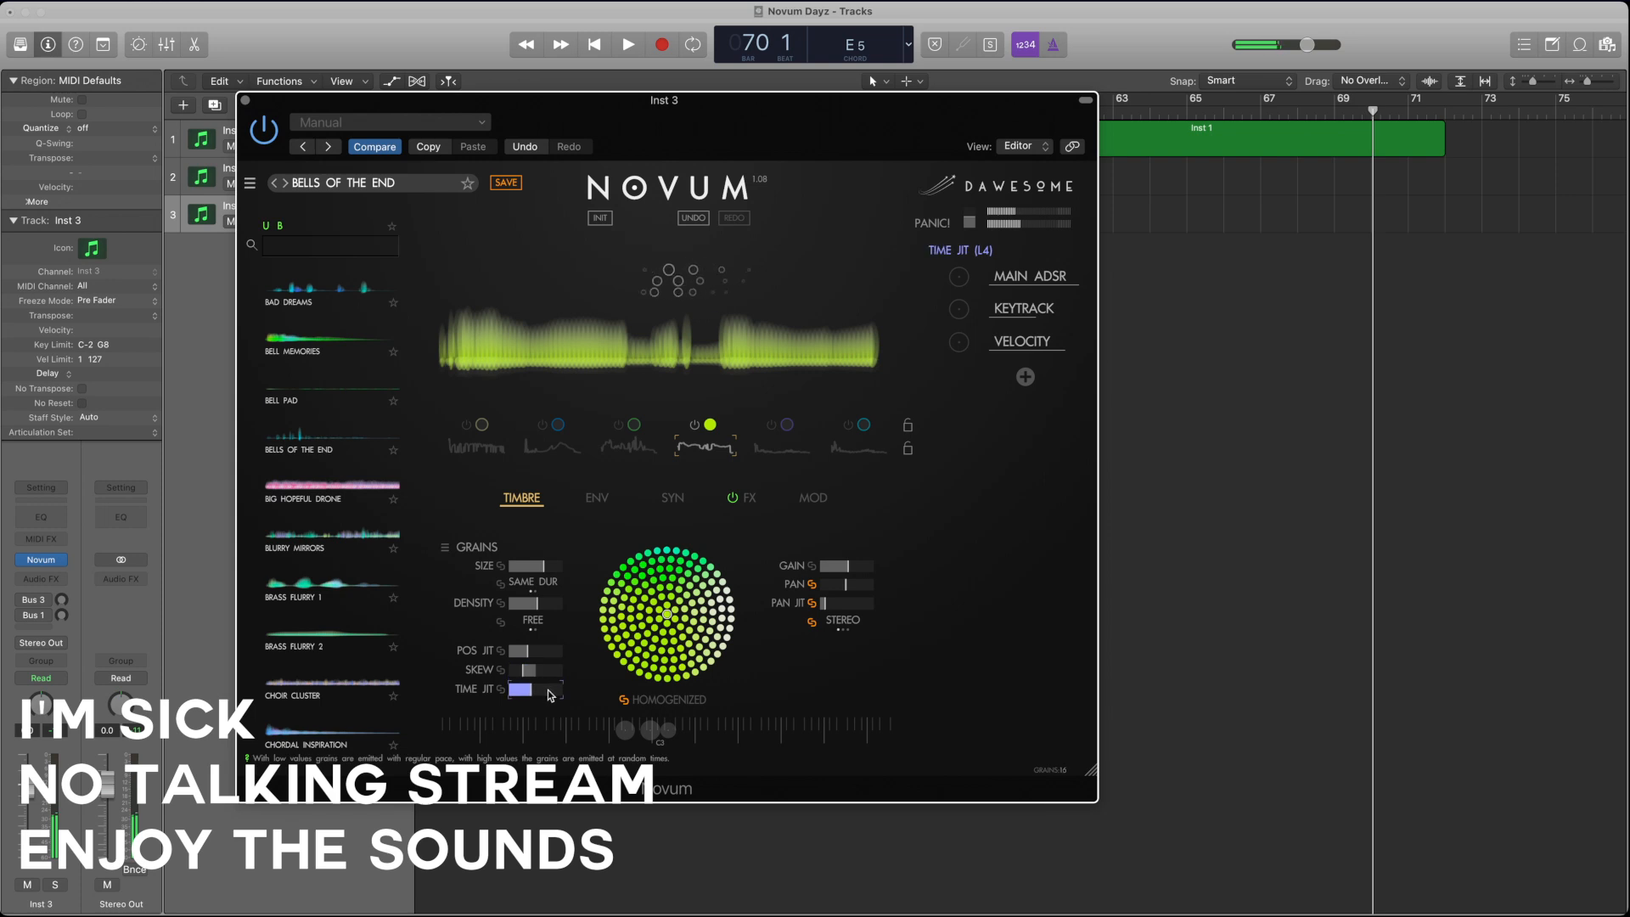
{"action": "left_click", "coordinate": [544, 652]}
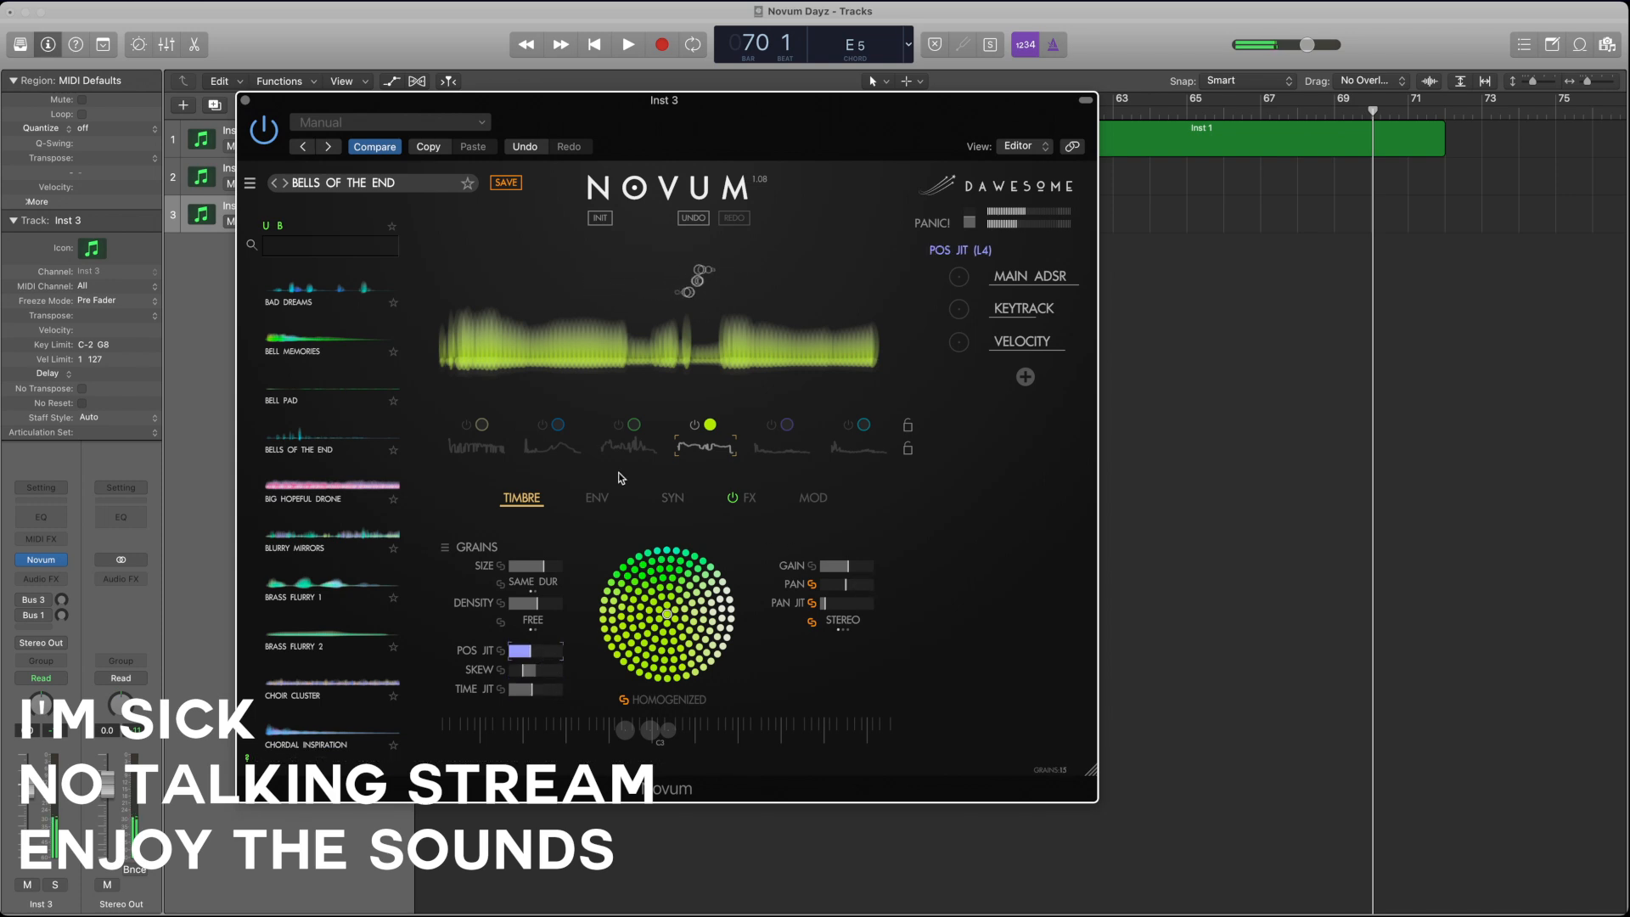
Step: Set layer 4's emitter speed to x5.969 and move its start and loop points earlier to widen the loop
{"action": "left_click", "coordinate": [598, 499]}
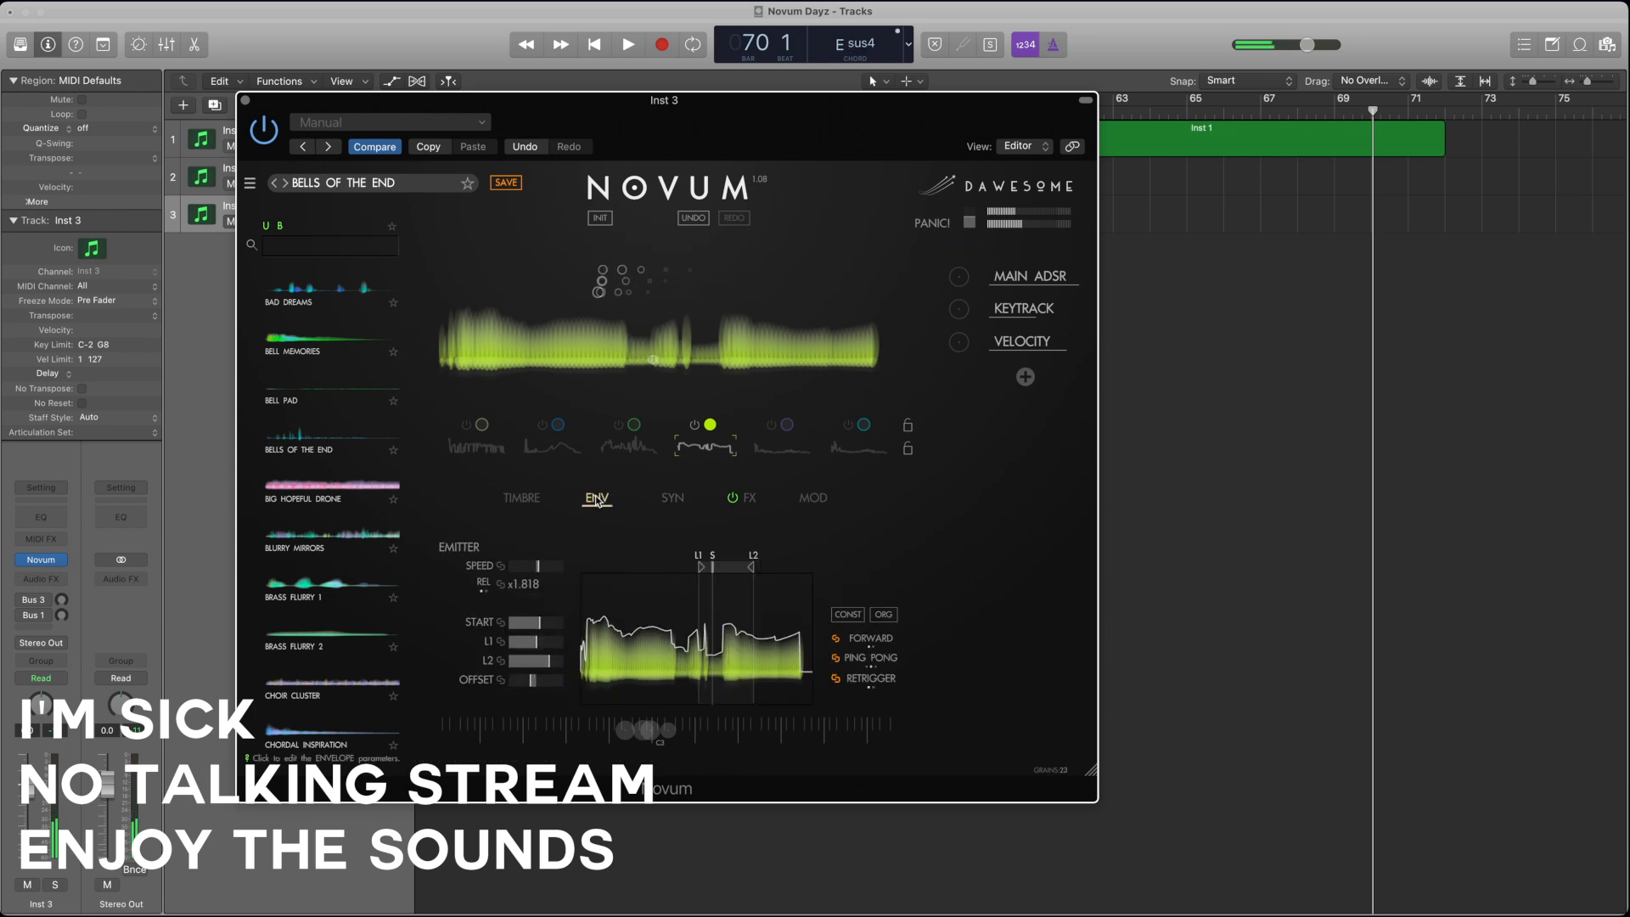
{"action": "left_click", "coordinate": [548, 572]}
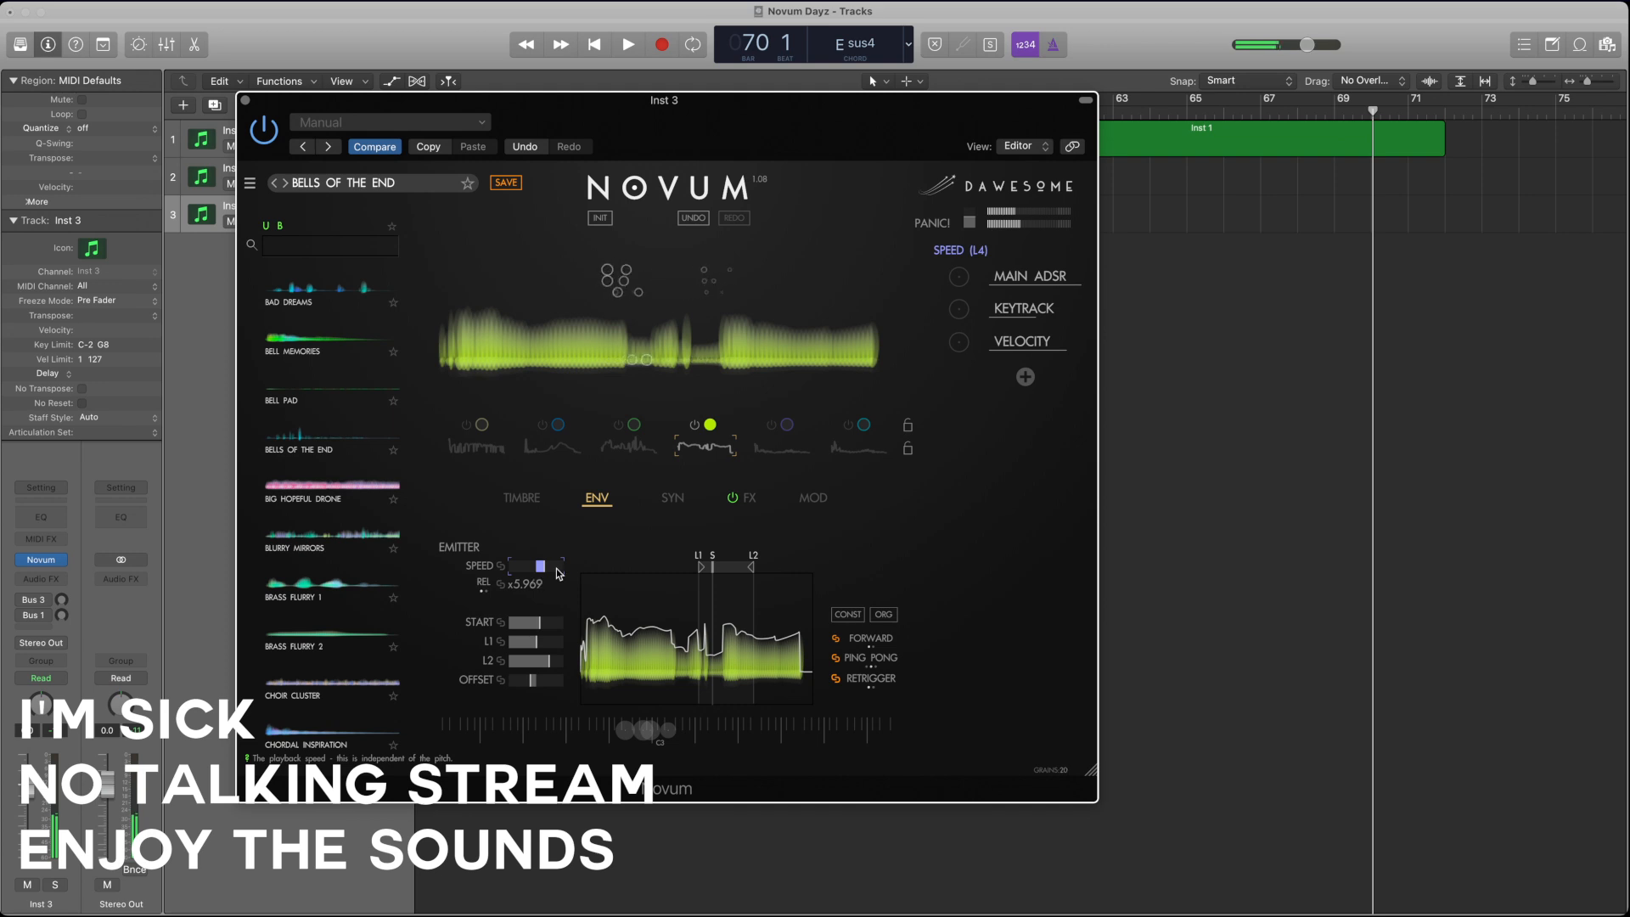
{"action": "mouse_move", "coordinate": [540, 622]}
{"action": "left_mouse_down"}
{"action": "mouse_move", "coordinate": [505, 628]}
{"action": "mouse_move", "coordinate": [543, 661]}
{"action": "mouse_move", "coordinate": [500, 645]}
{"action": "mouse_move", "coordinate": [548, 661]}
{"action": "left_mouse_up"}
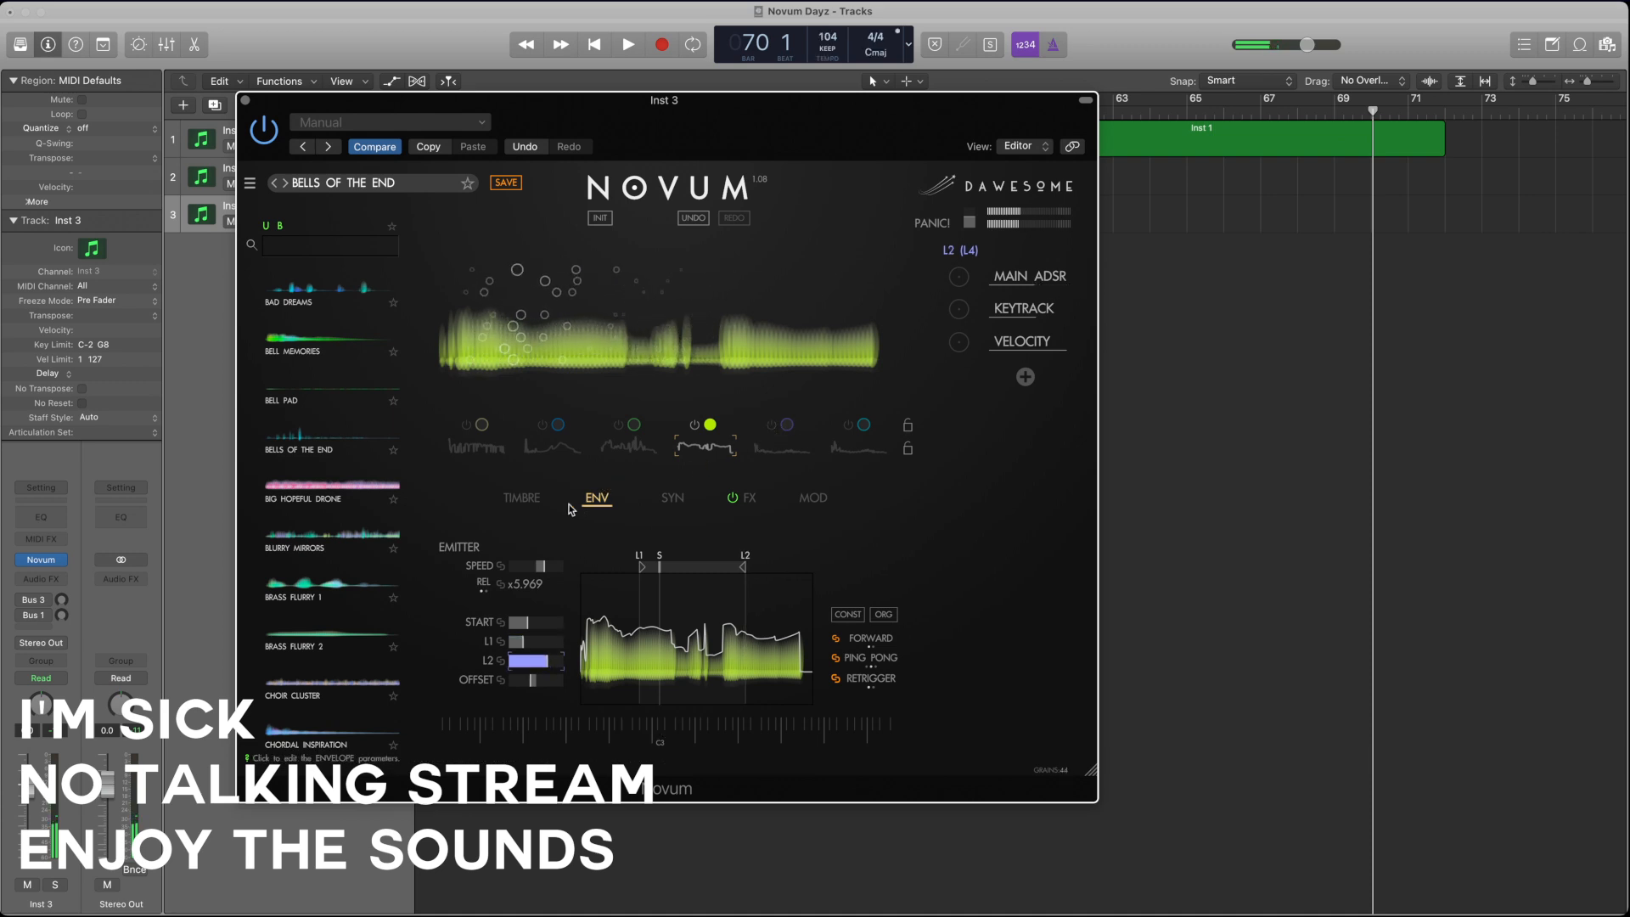
Step: Switch layer 4 off and layer 5 on, and raise layer 5's gain
{"action": "left_click", "coordinate": [521, 497]}
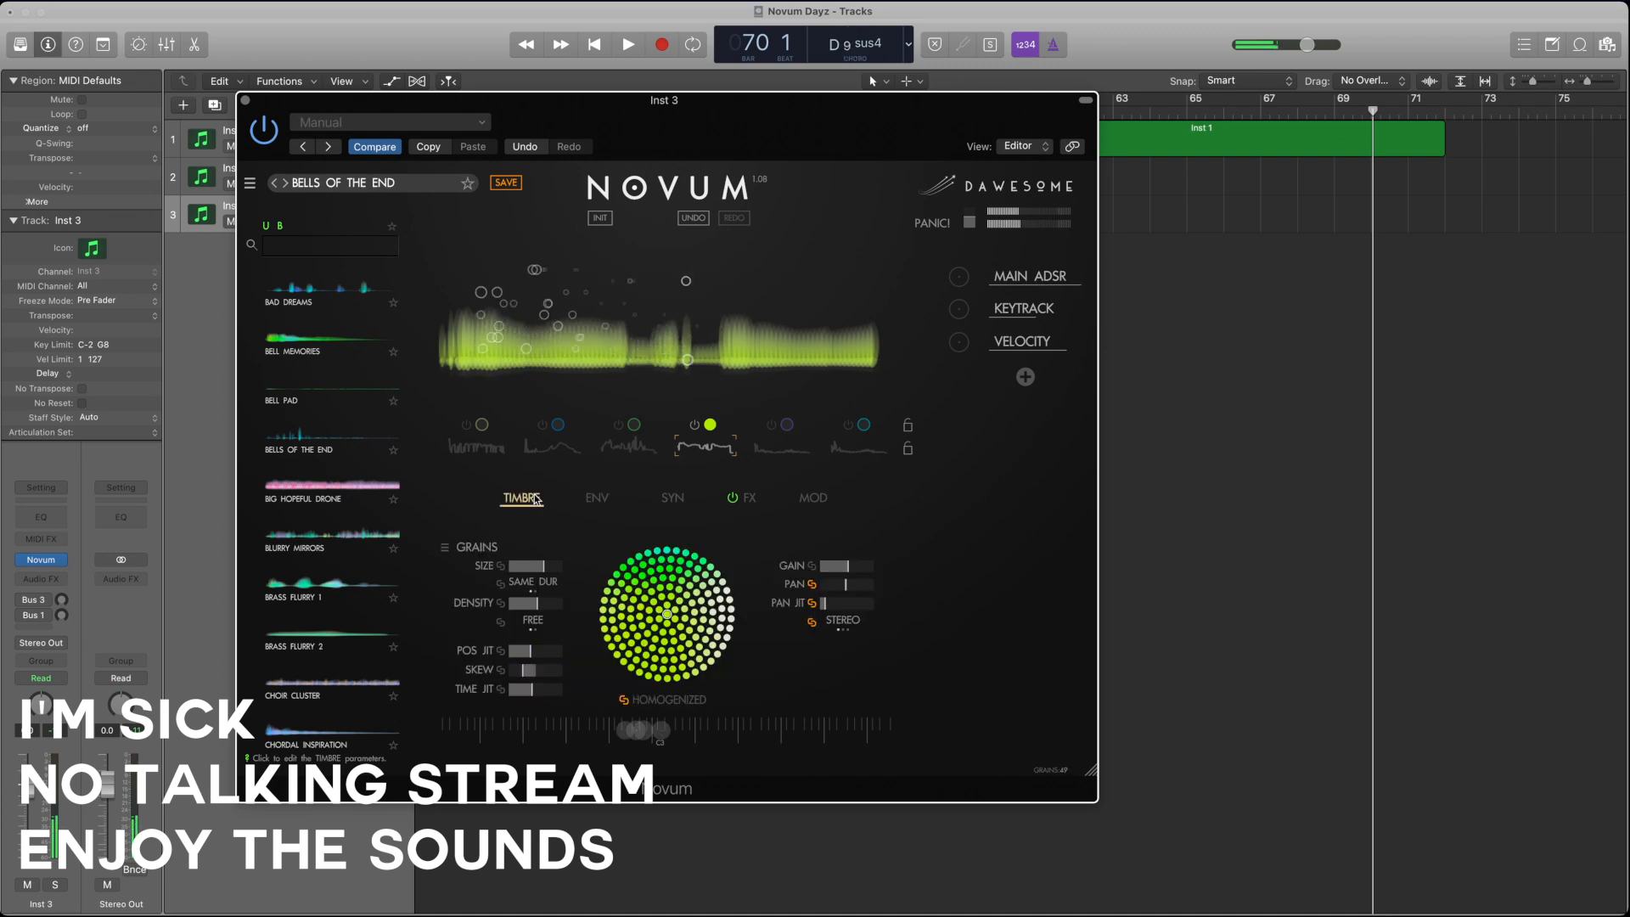
{"action": "left_click", "coordinate": [765, 438]}
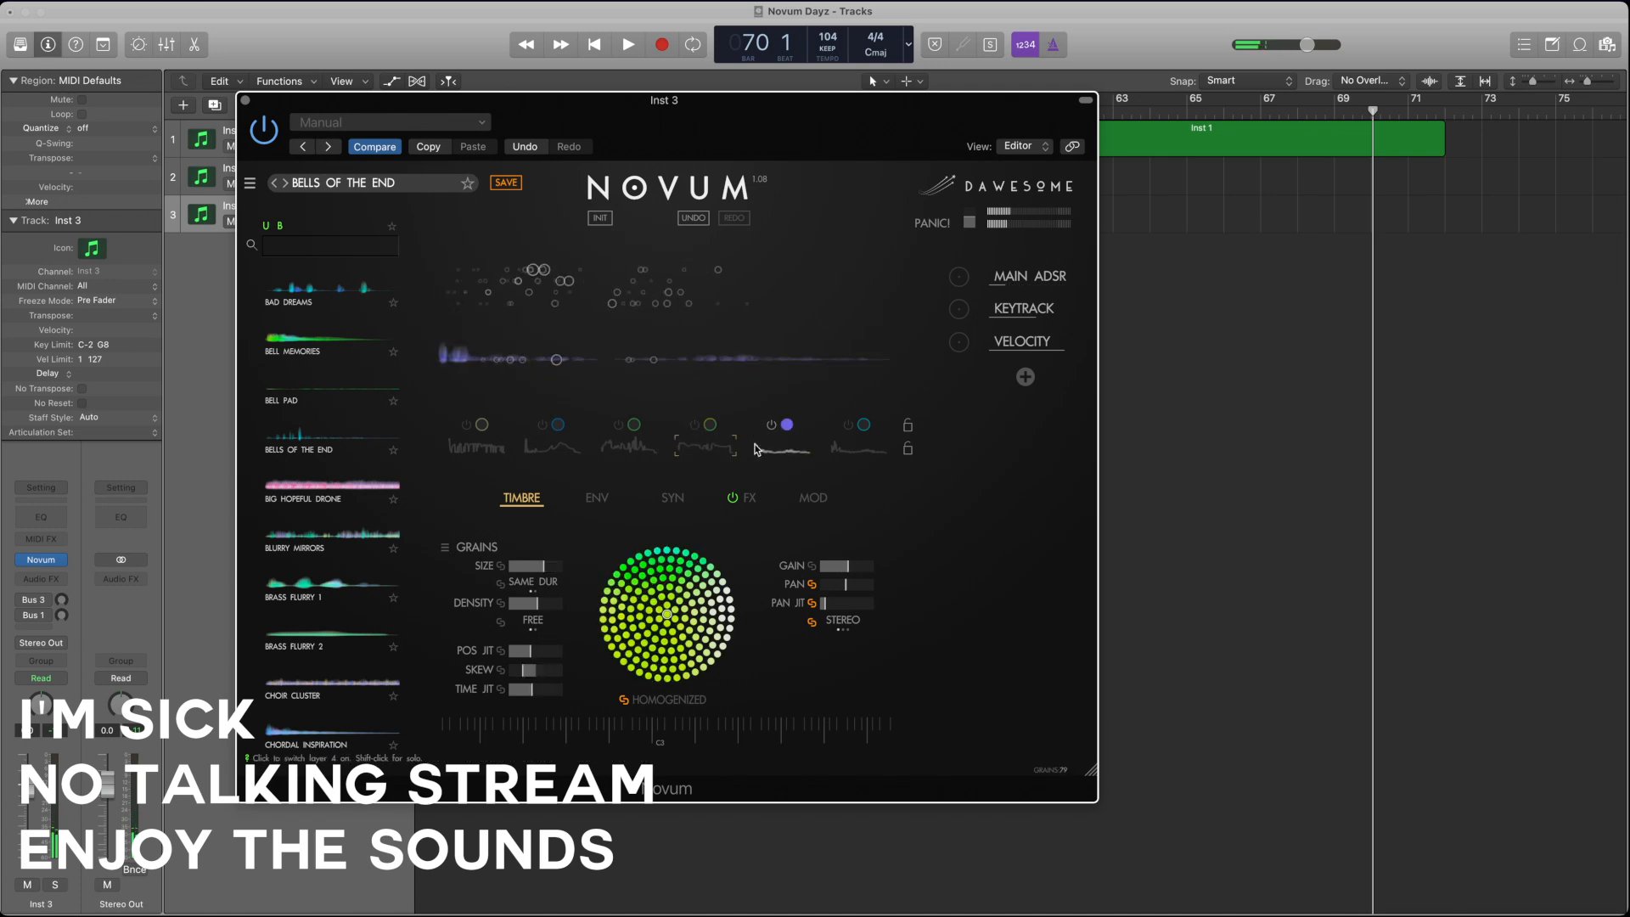
{"action": "left_click_drag", "start_coordinate": [854, 570], "coordinate": [879, 569]}
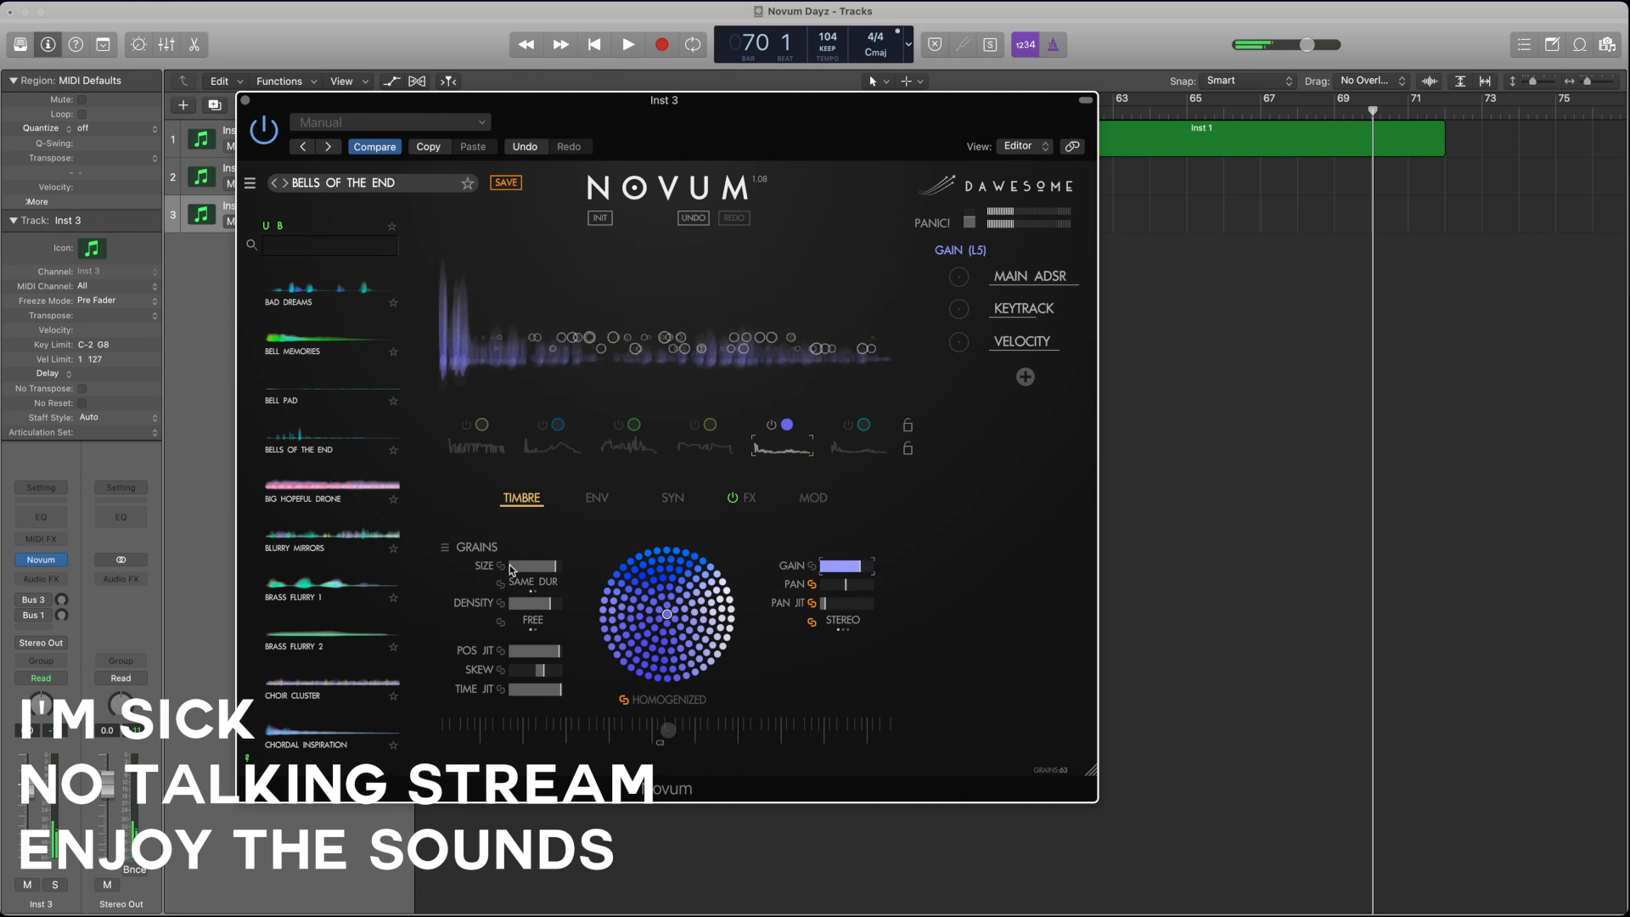
Step: Reduce layer 5's grain size, density and skew to about the middle of their ranges
{"action": "left_click_drag", "start_coordinate": [556, 570], "coordinate": [488, 607]}
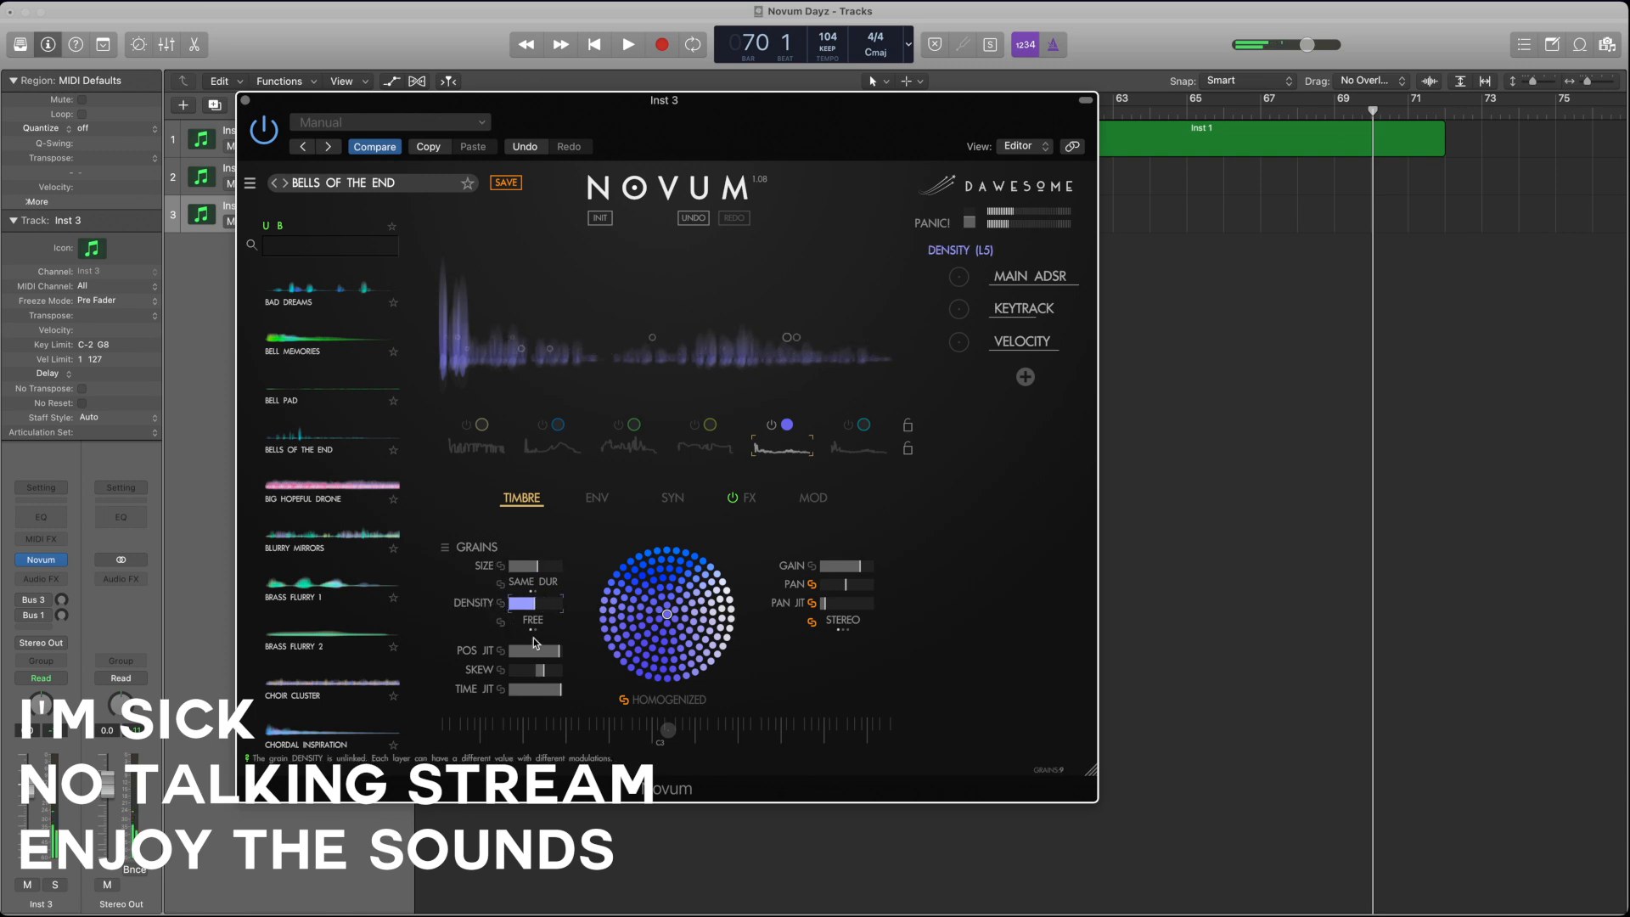
{"action": "left_click_drag", "start_coordinate": [543, 671], "coordinate": [472, 673]}
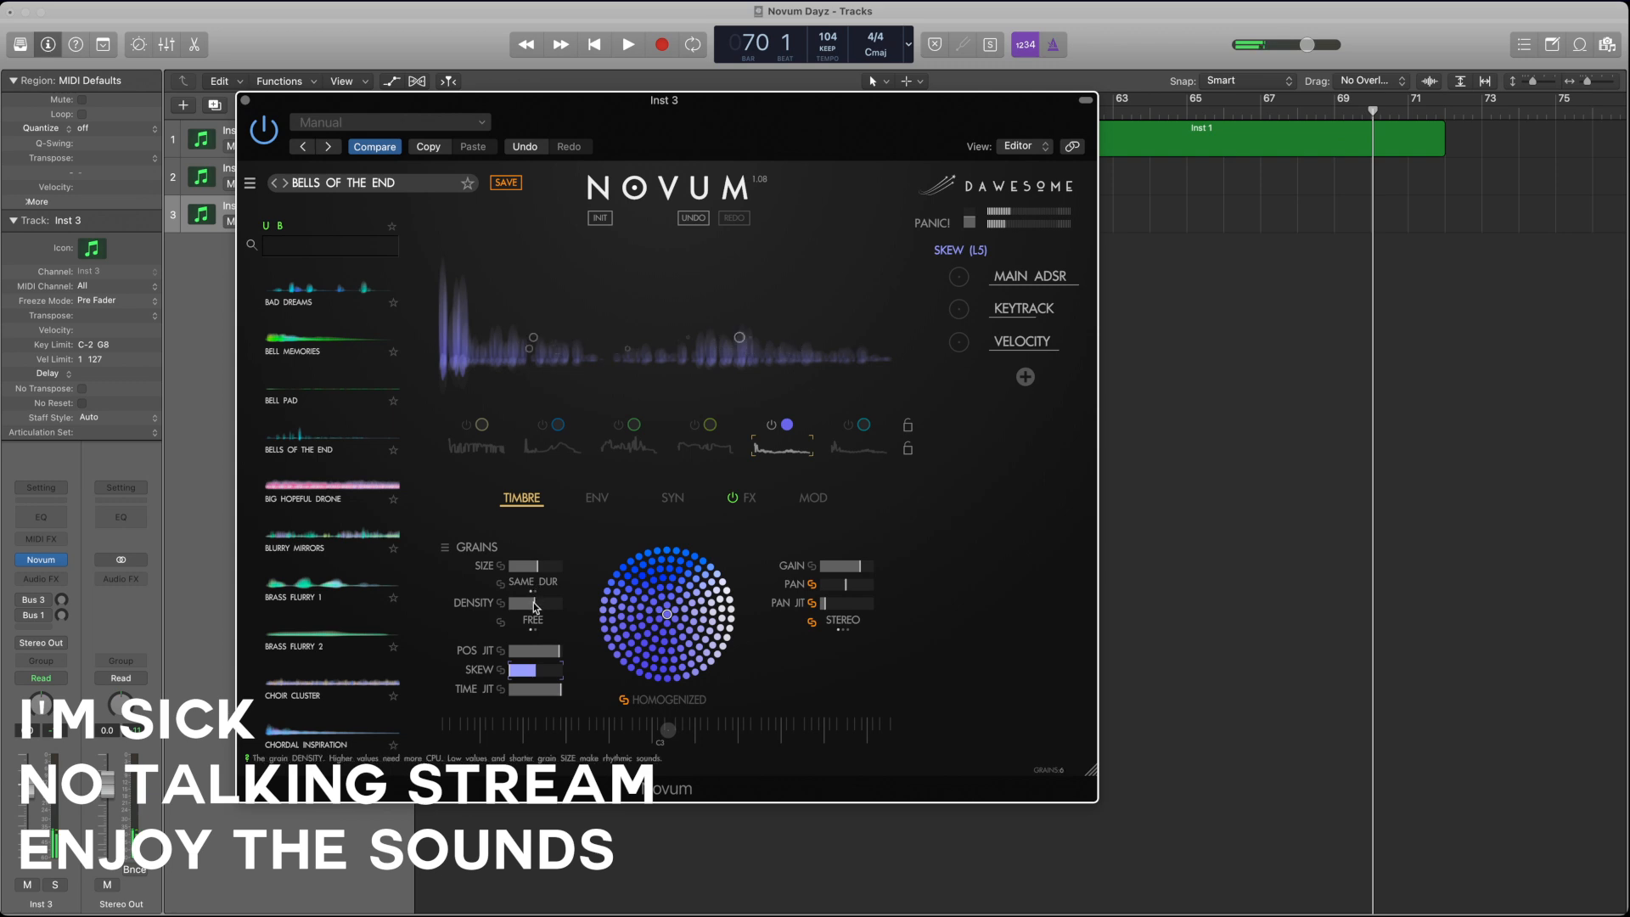
{"action": "mouse_move", "coordinate": [516, 604]}
{"action": "left_mouse_down"}
{"action": "mouse_move", "coordinate": [523, 567]}
{"action": "mouse_move", "coordinate": [548, 604]}
{"action": "left_mouse_up"}
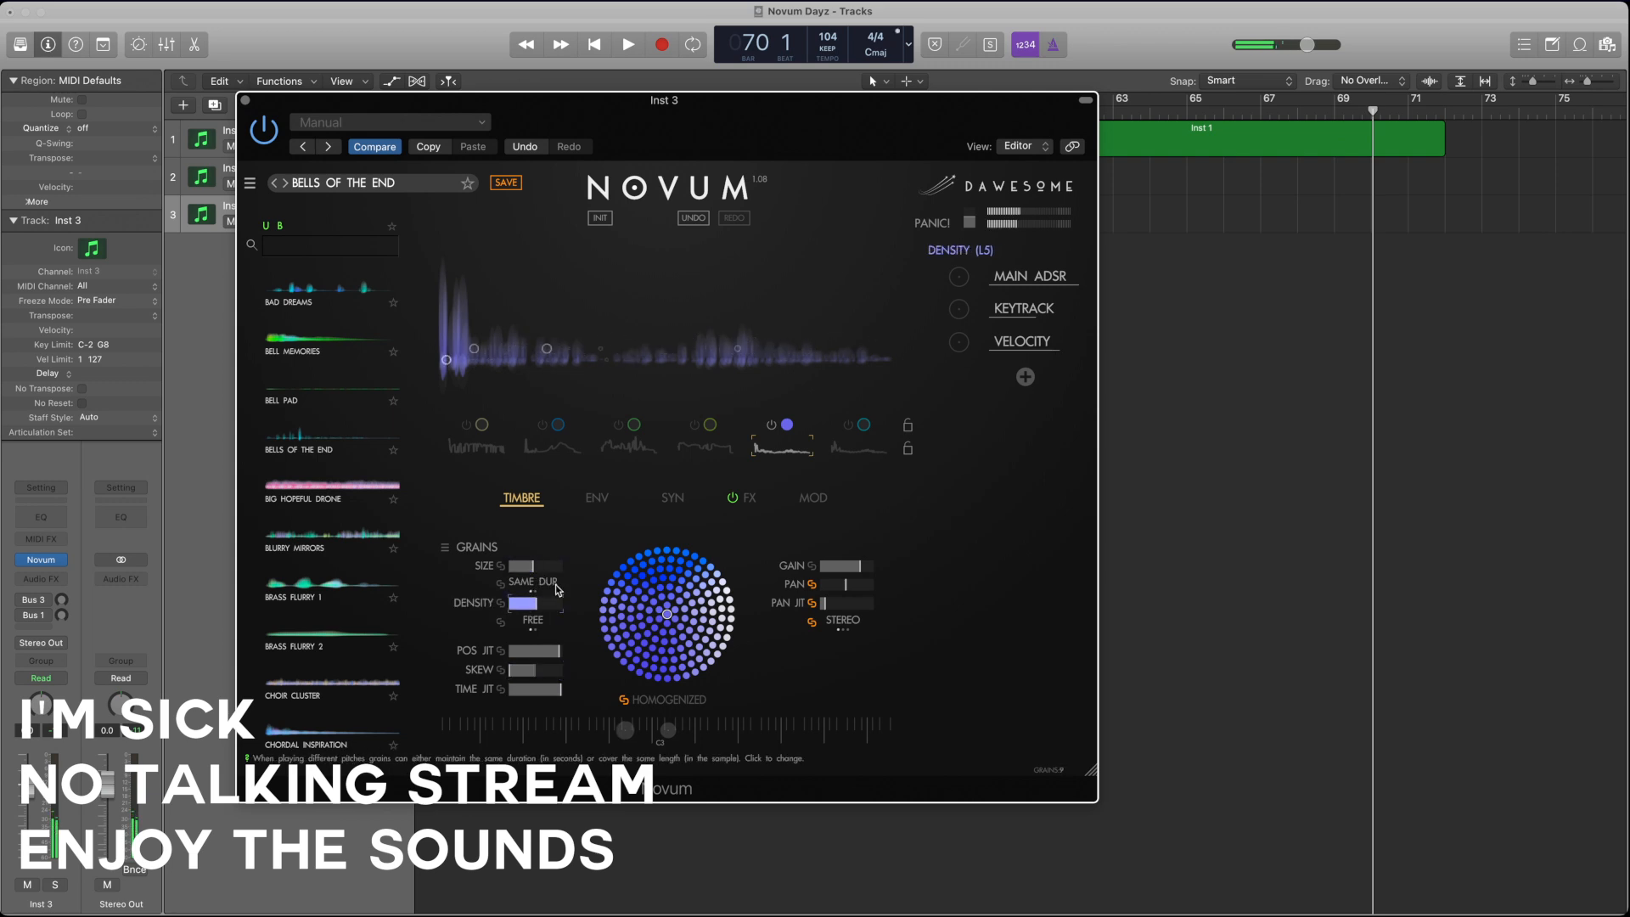
Step: Transpose layer 5 up and lower its gain slightly
{"action": "left_click", "coordinate": [671, 499]}
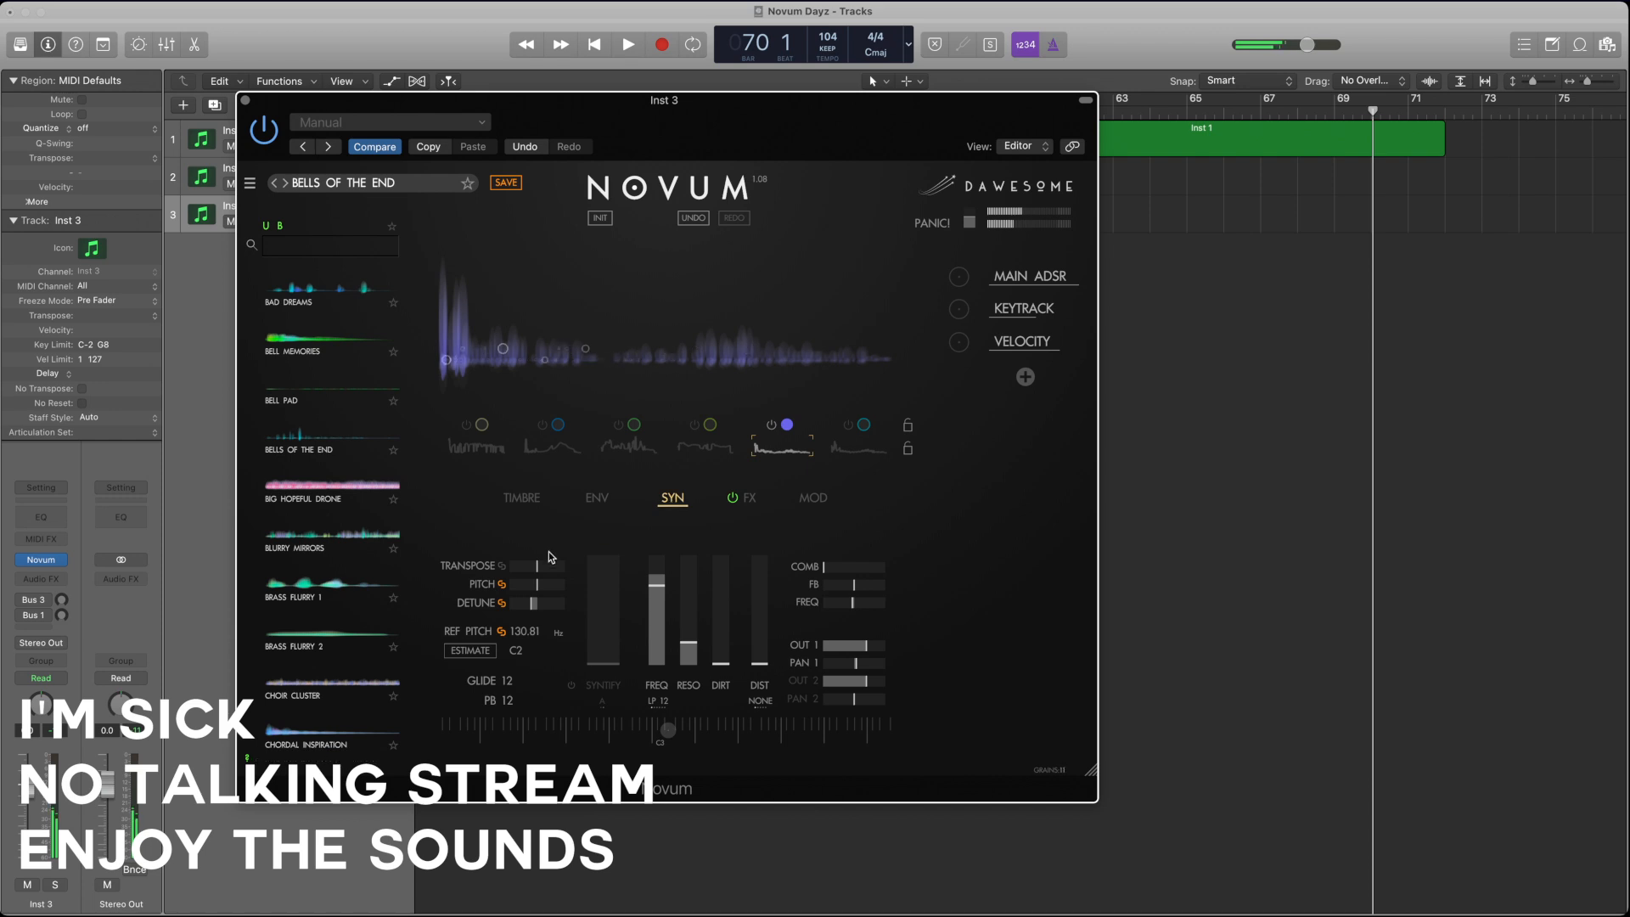
{"action": "left_click_drag", "start_coordinate": [550, 565], "coordinate": [556, 573]}
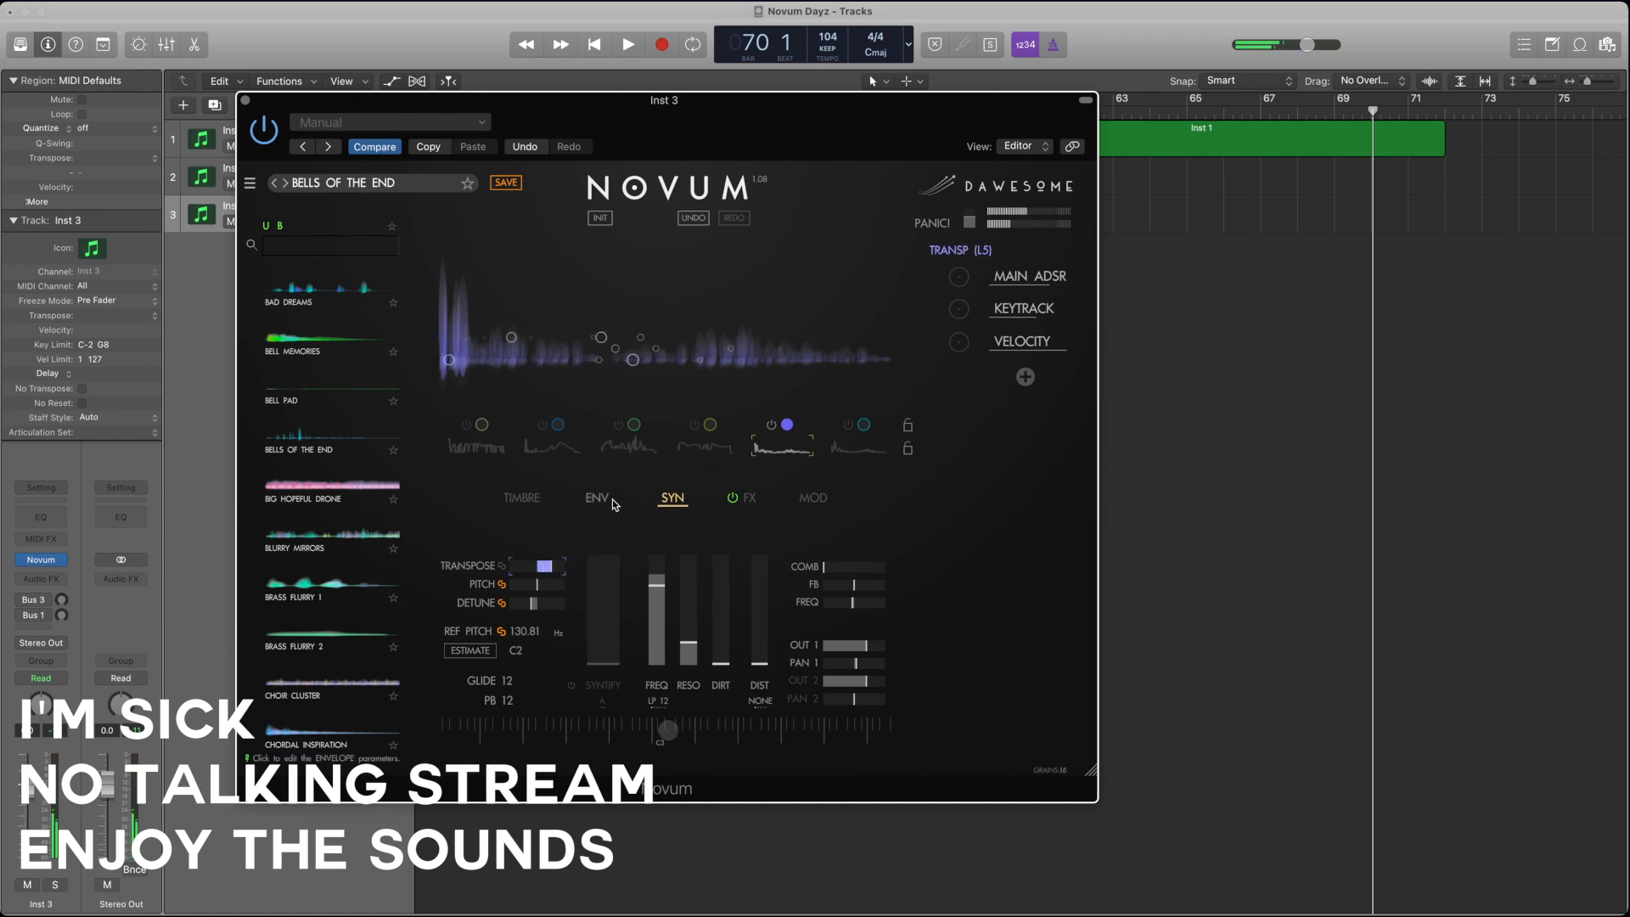
{"action": "left_click", "coordinate": [521, 499]}
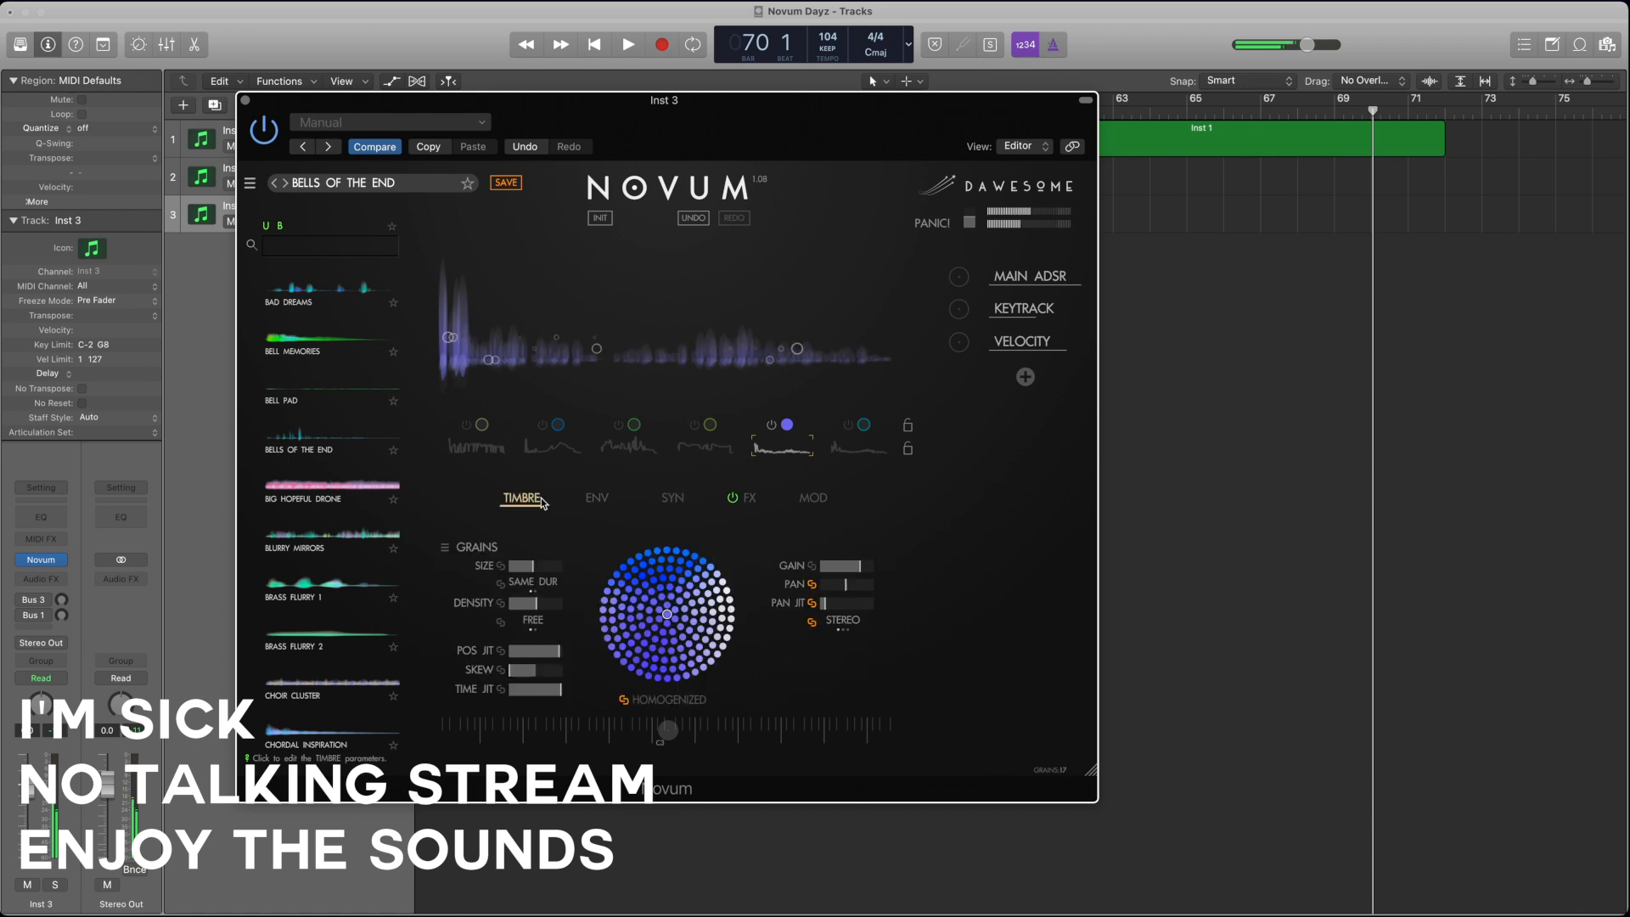
{"action": "left_click_drag", "start_coordinate": [843, 565], "coordinate": [823, 566]}
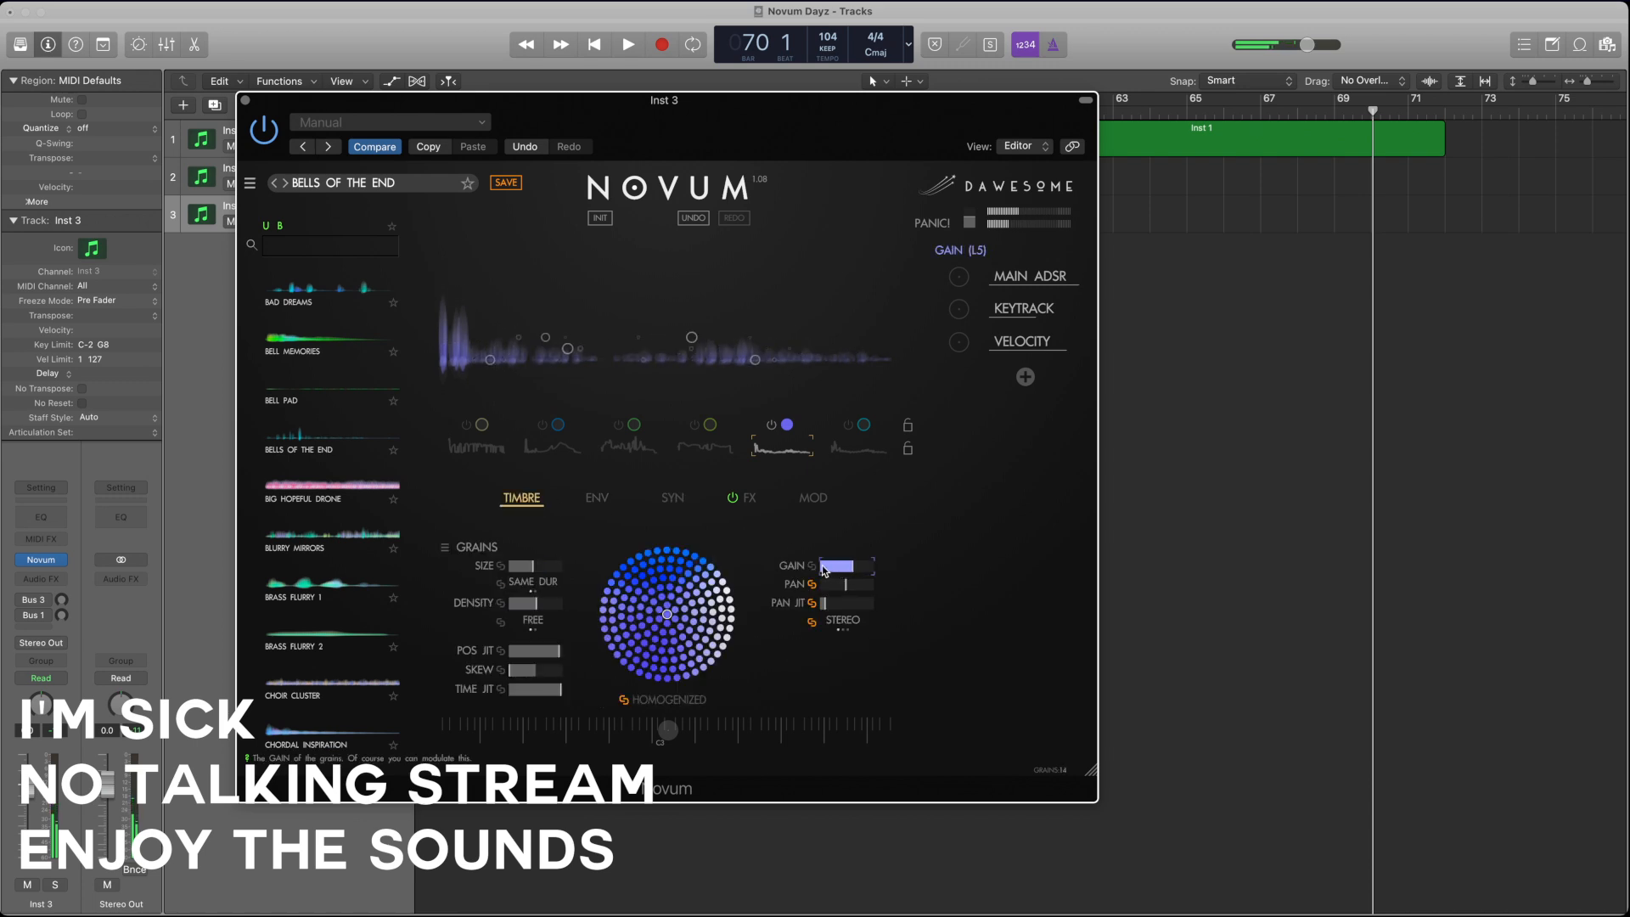
Step: Switch layers 1 to 4 back on alongside layer 5 and select layer 5 for editing
{"action": "left_click", "coordinate": [628, 442]}
{"action": "left_click", "coordinate": [697, 426]}
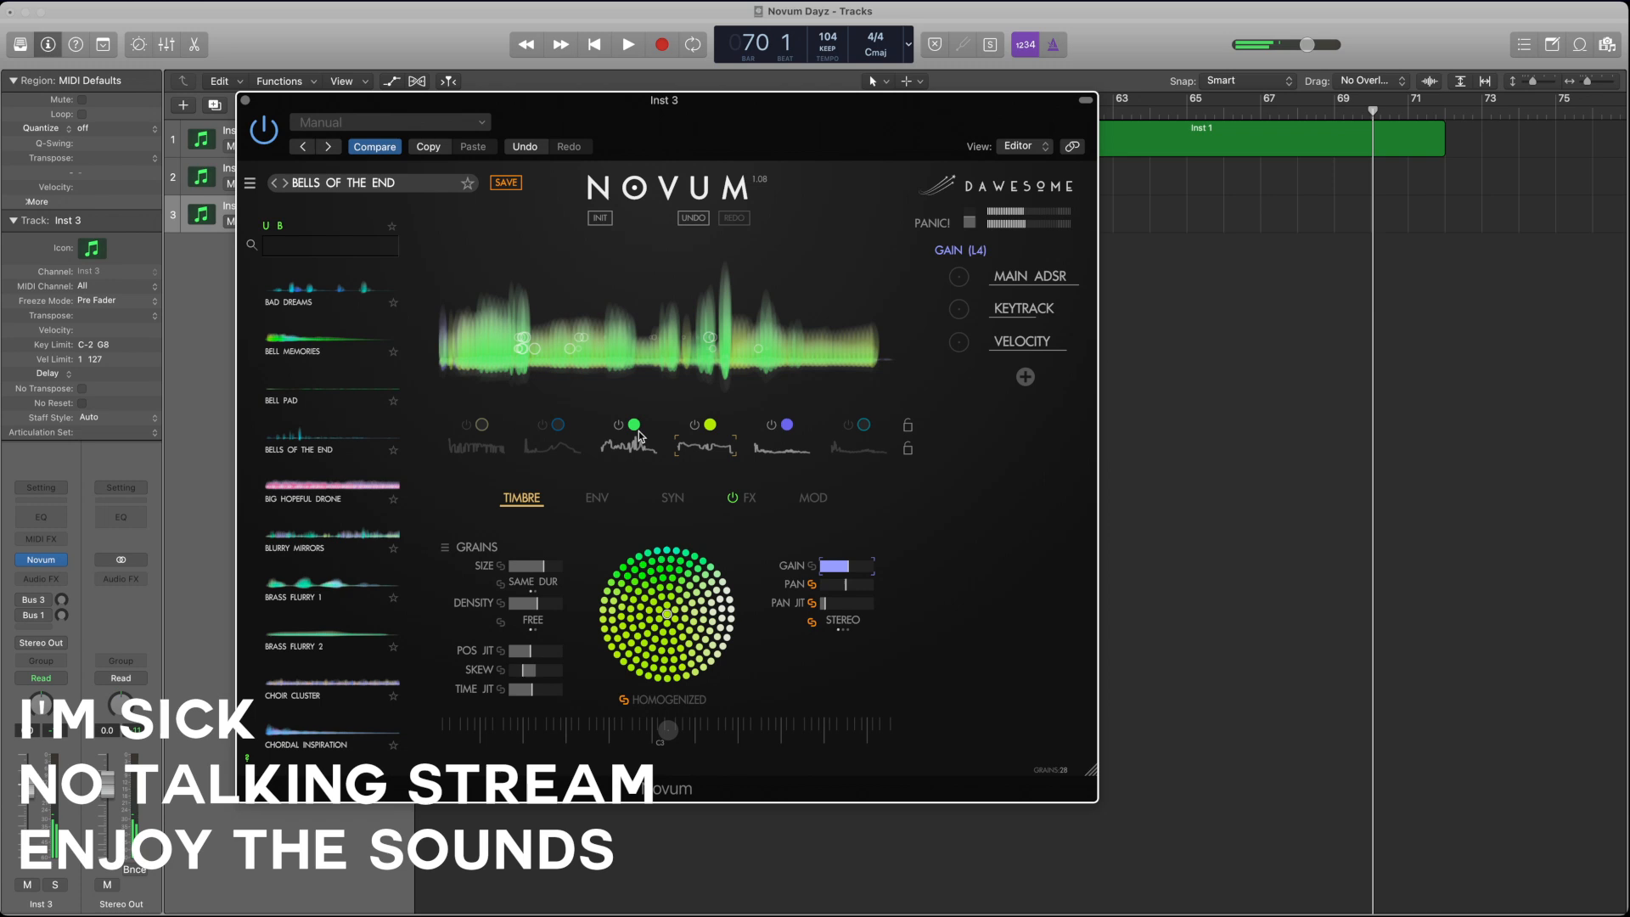
{"action": "left_click", "coordinate": [543, 426]}
{"action": "left_click", "coordinate": [467, 426]}
{"action": "left_click", "coordinate": [780, 442]}
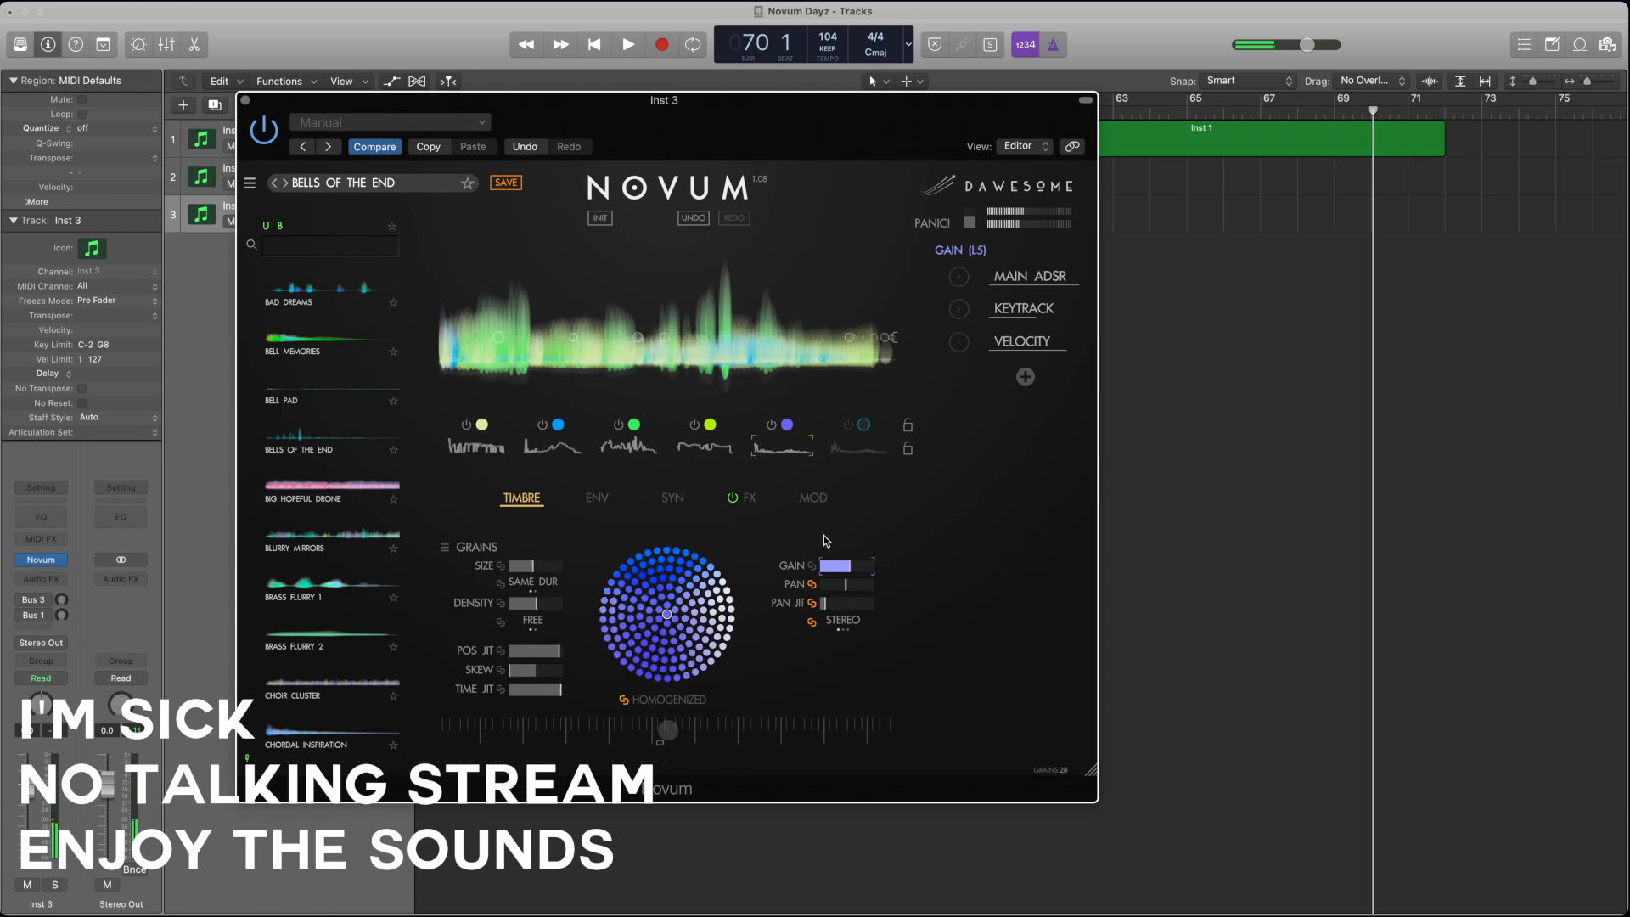
Step: Raise layer 5's gain slightly and isolate layer 6 by switching it on and layers 1 to 5 off
{"action": "left_click_drag", "start_coordinate": [828, 565], "coordinate": [851, 567]}
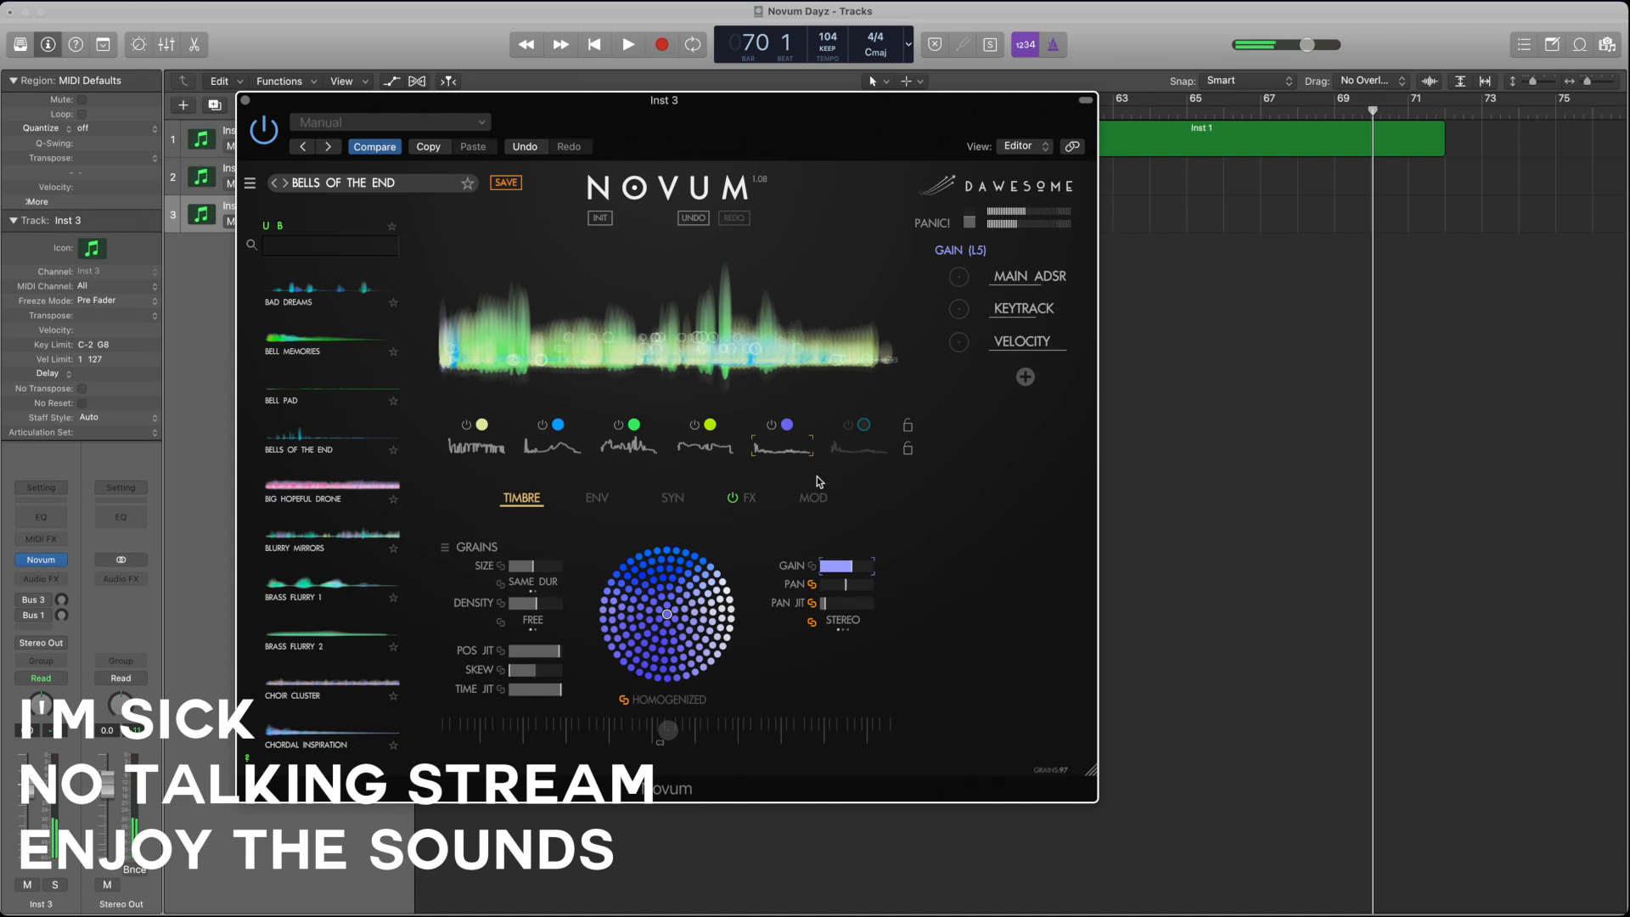
{"action": "left_click", "coordinate": [854, 441]}
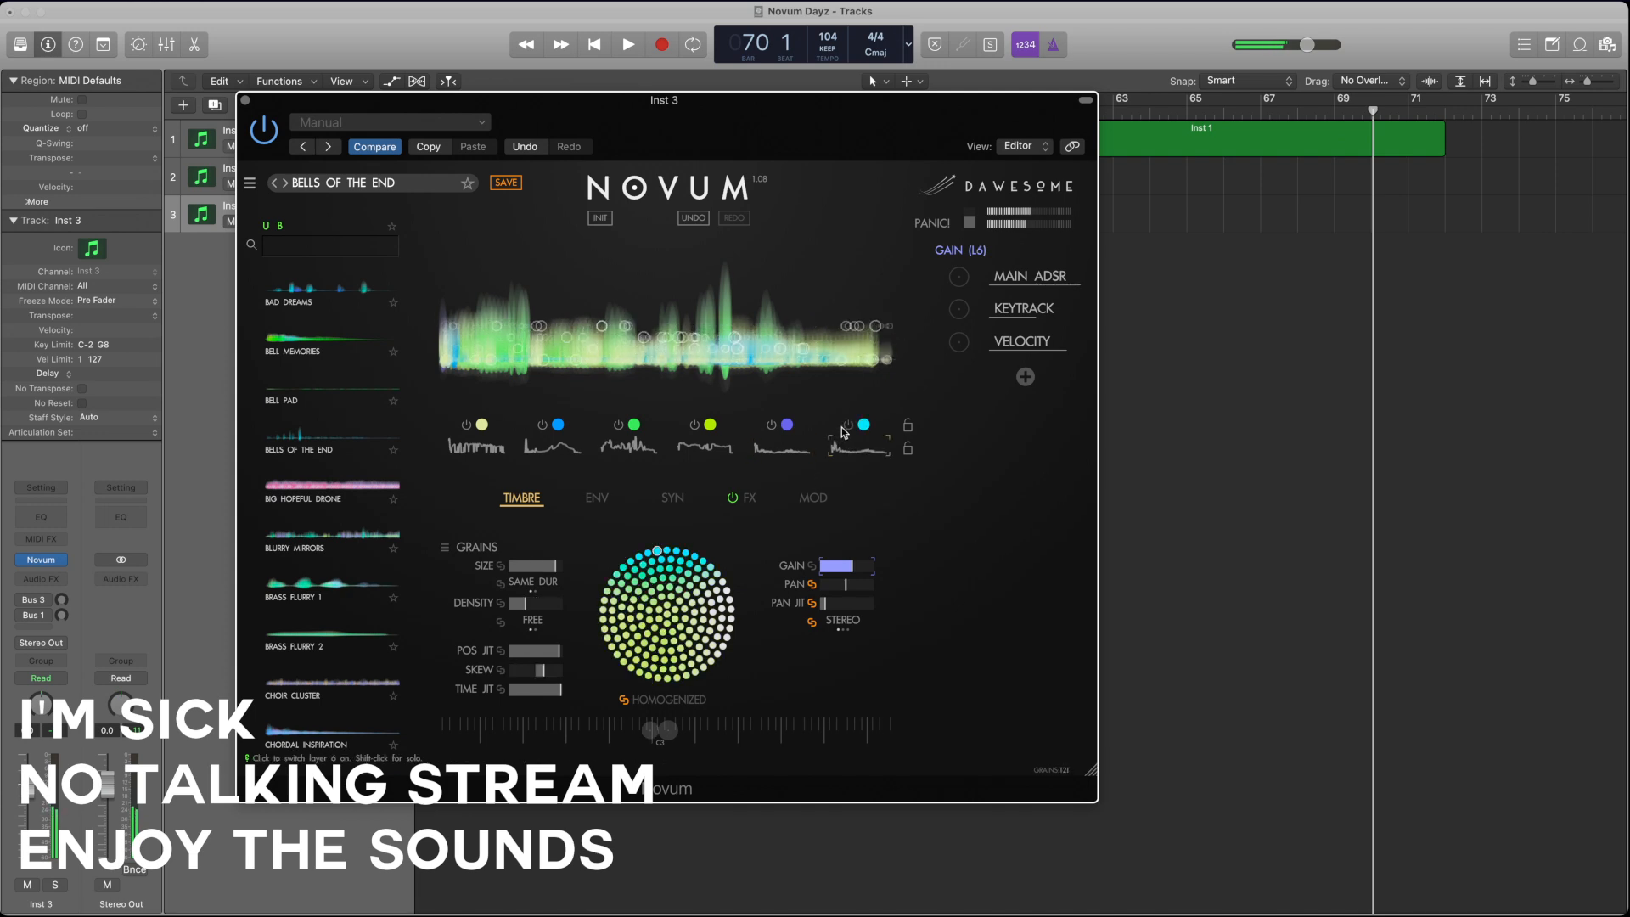
{"action": "left_click", "coordinate": [769, 427]}
{"action": "left_click", "coordinate": [617, 425]}
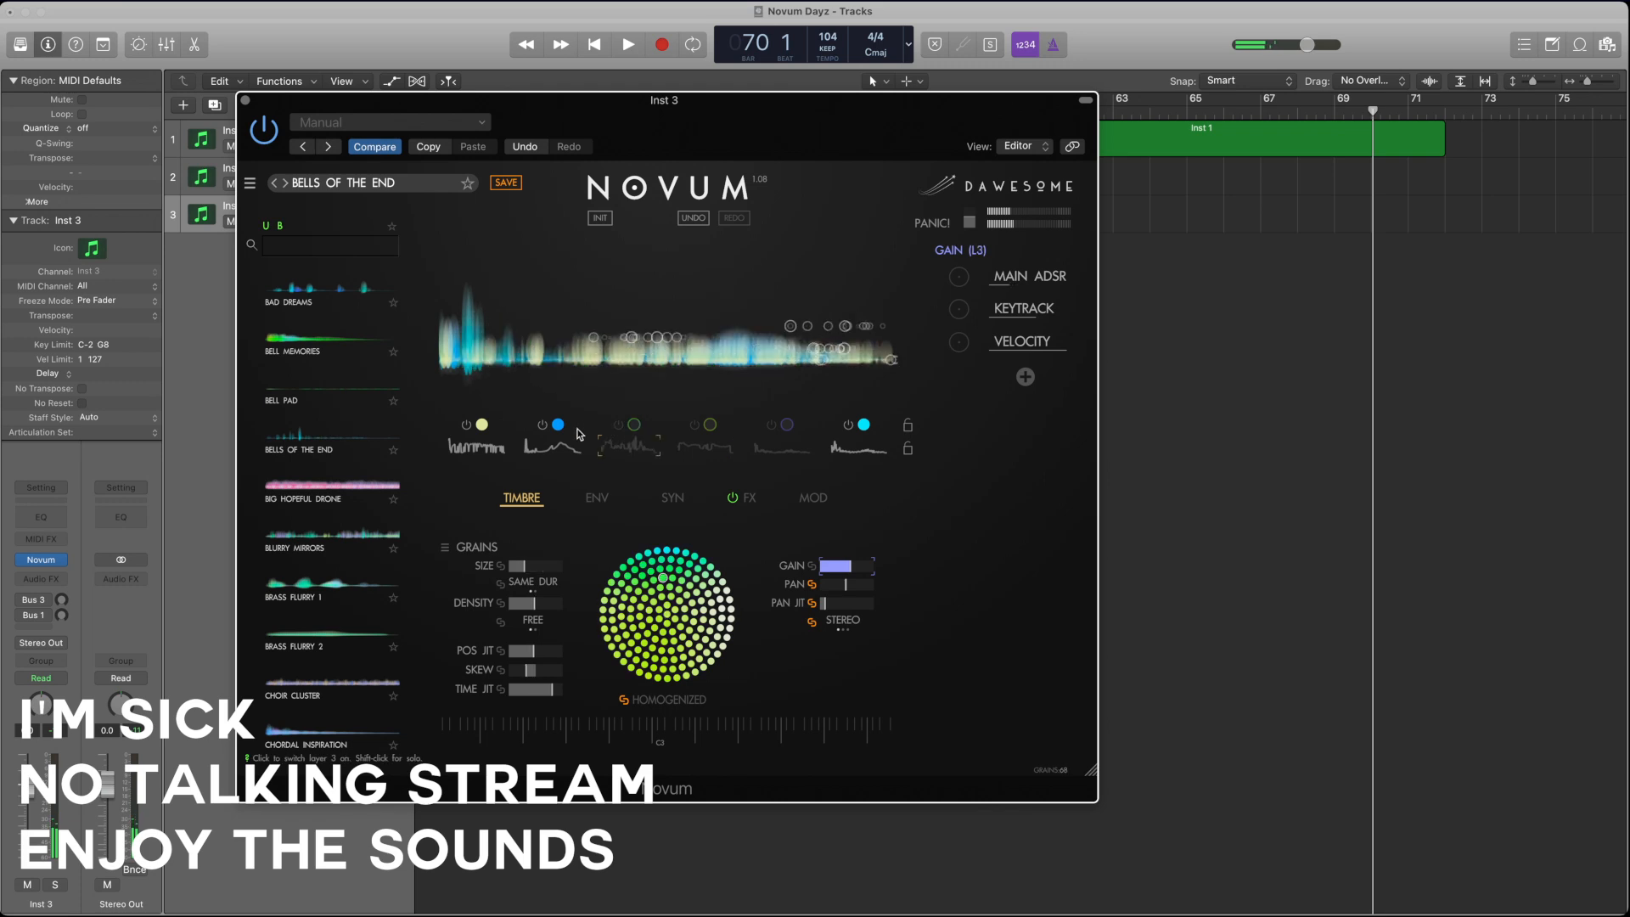
{"action": "left_click", "coordinate": [542, 425]}
{"action": "left_click", "coordinate": [467, 424]}
{"action": "left_click", "coordinate": [855, 429]}
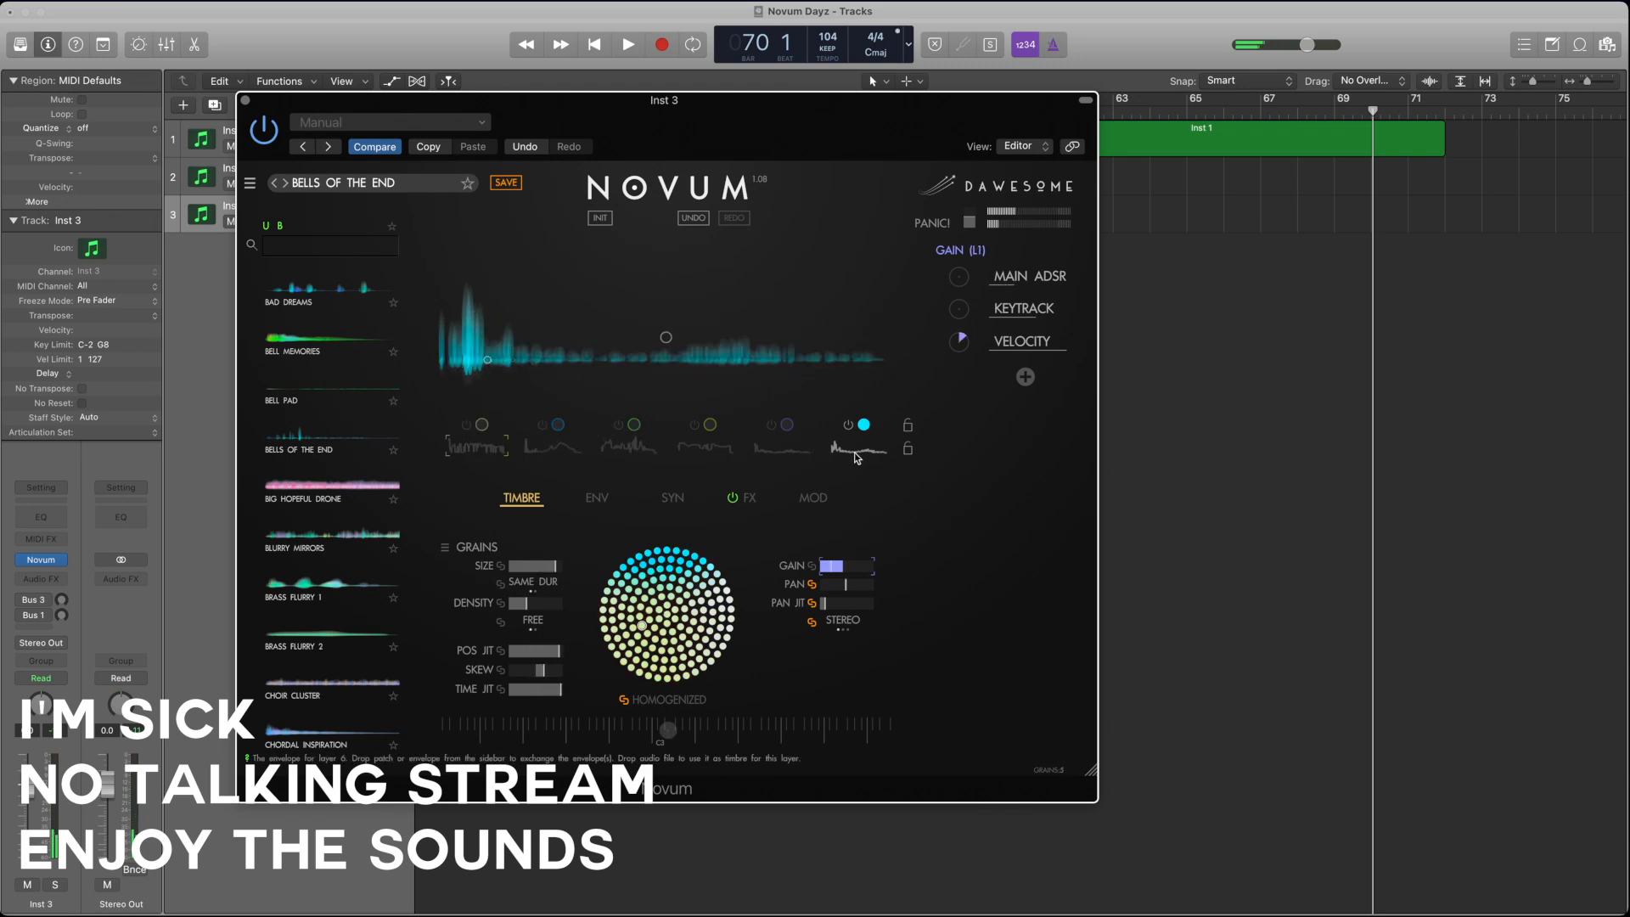
Step: Reduce layer 6's grain size, position jitter, skew, time jitter and gain, and raise its density slightly
{"action": "left_click", "coordinate": [548, 566]}
{"action": "mouse_move", "coordinate": [527, 599]}
{"action": "left_mouse_down"}
{"action": "mouse_move", "coordinate": [556, 602]}
{"action": "mouse_move", "coordinate": [551, 652]}
{"action": "mouse_move", "coordinate": [508, 653]}
{"action": "mouse_move", "coordinate": [536, 670]}
{"action": "left_mouse_up"}
{"action": "left_click", "coordinate": [835, 567]}
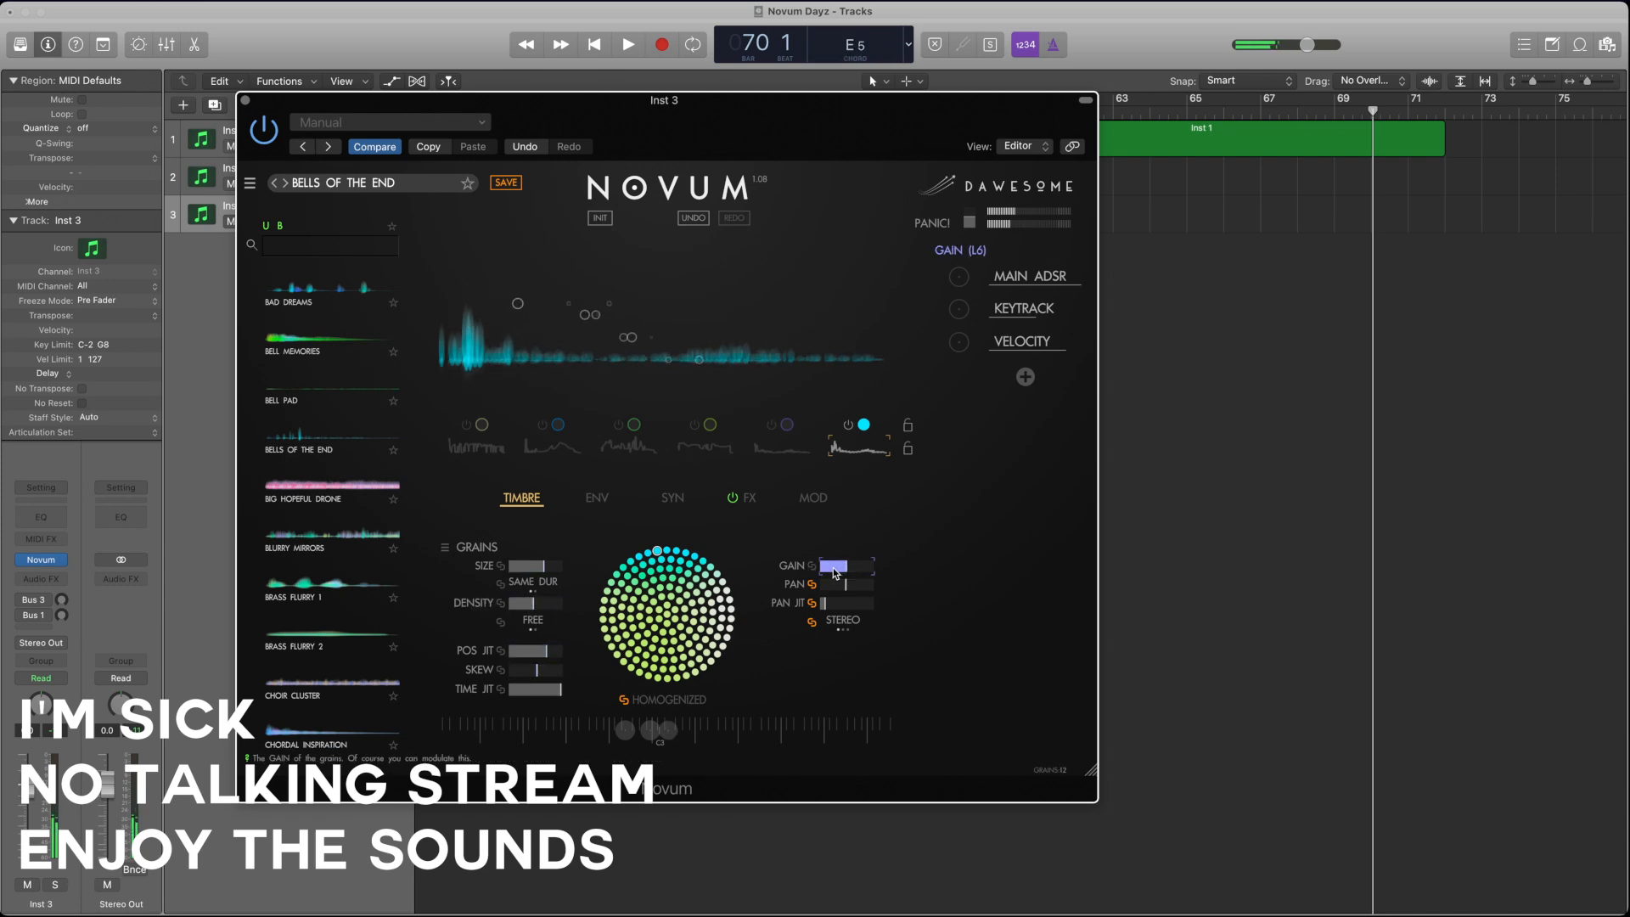
{"action": "left_click_drag", "start_coordinate": [556, 691], "coordinate": [532, 673]}
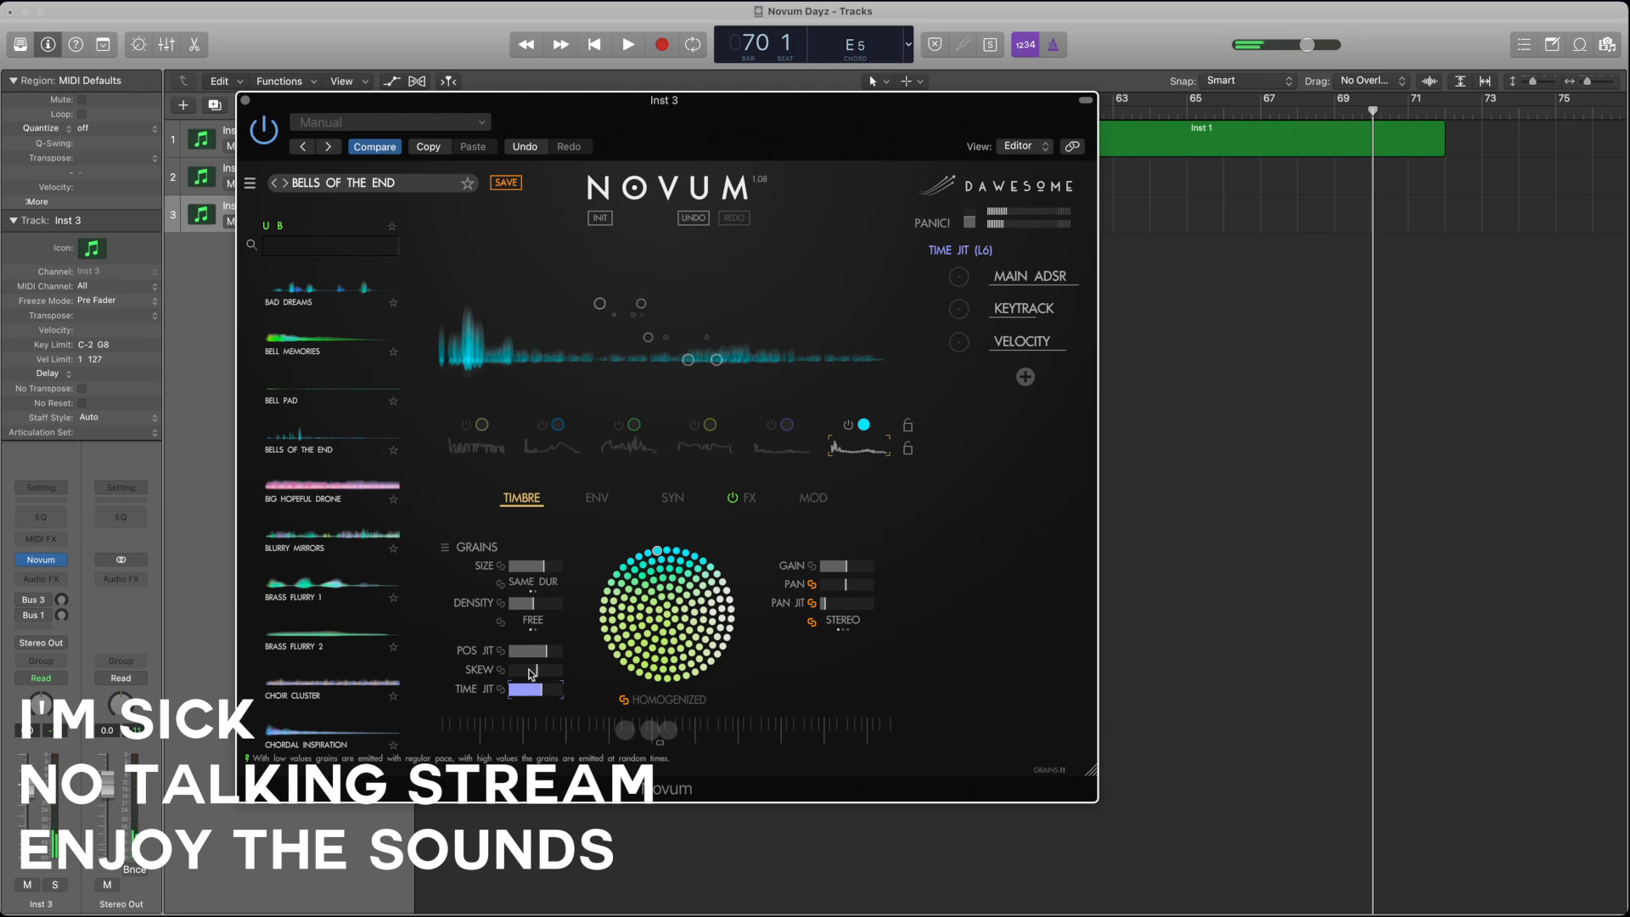
{"action": "left_click", "coordinate": [532, 671]}
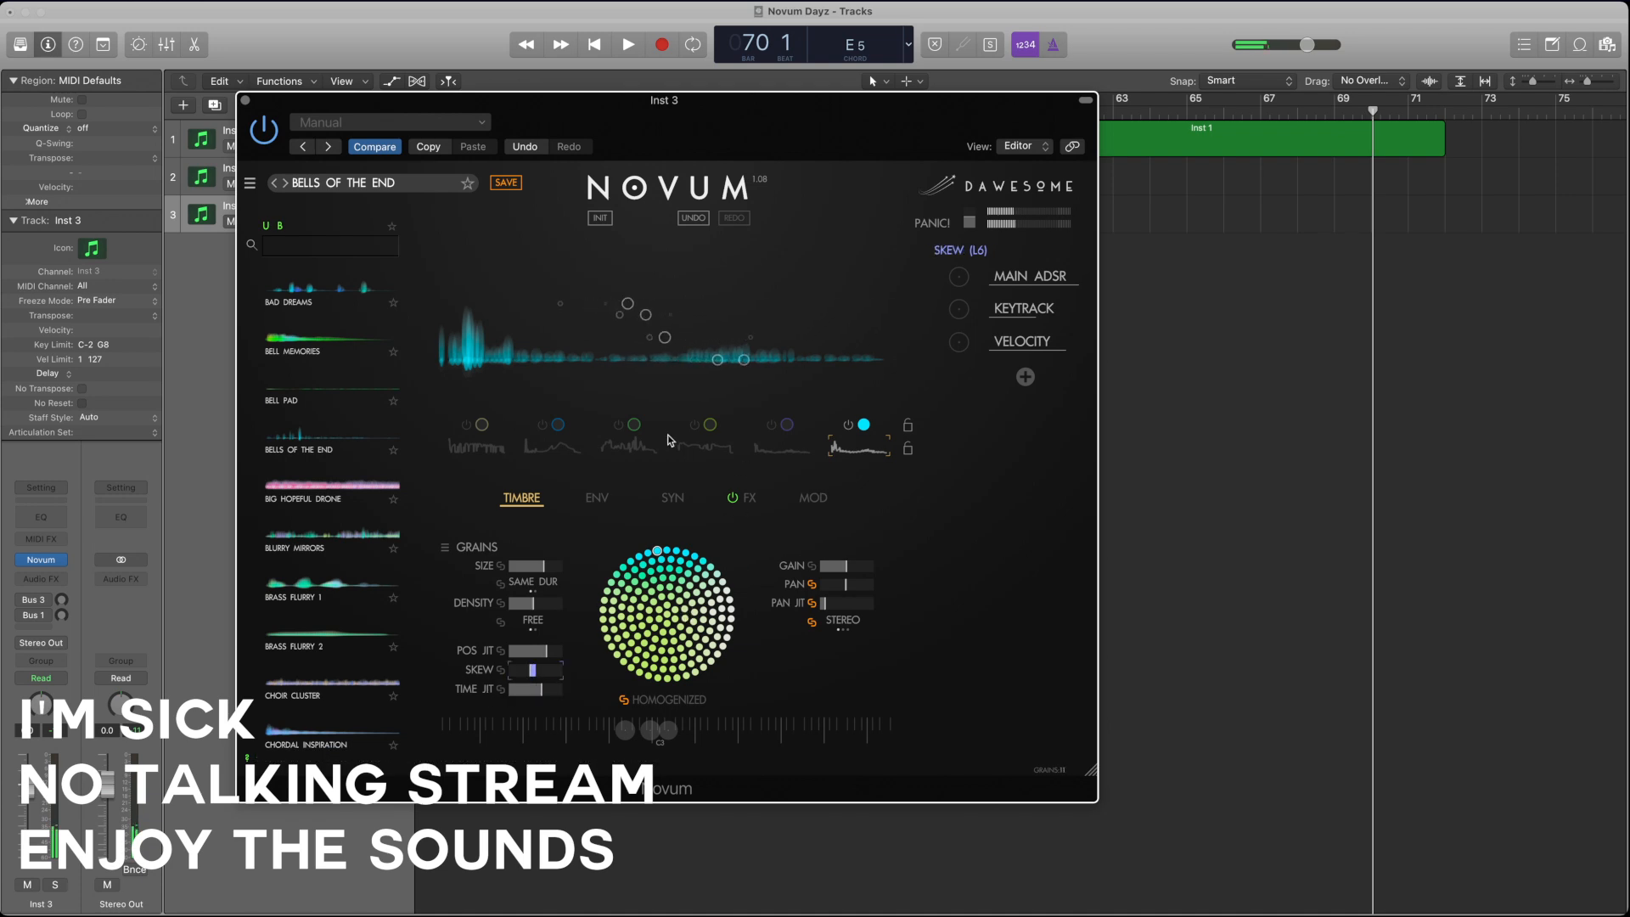
{"action": "left_click", "coordinate": [846, 567]}
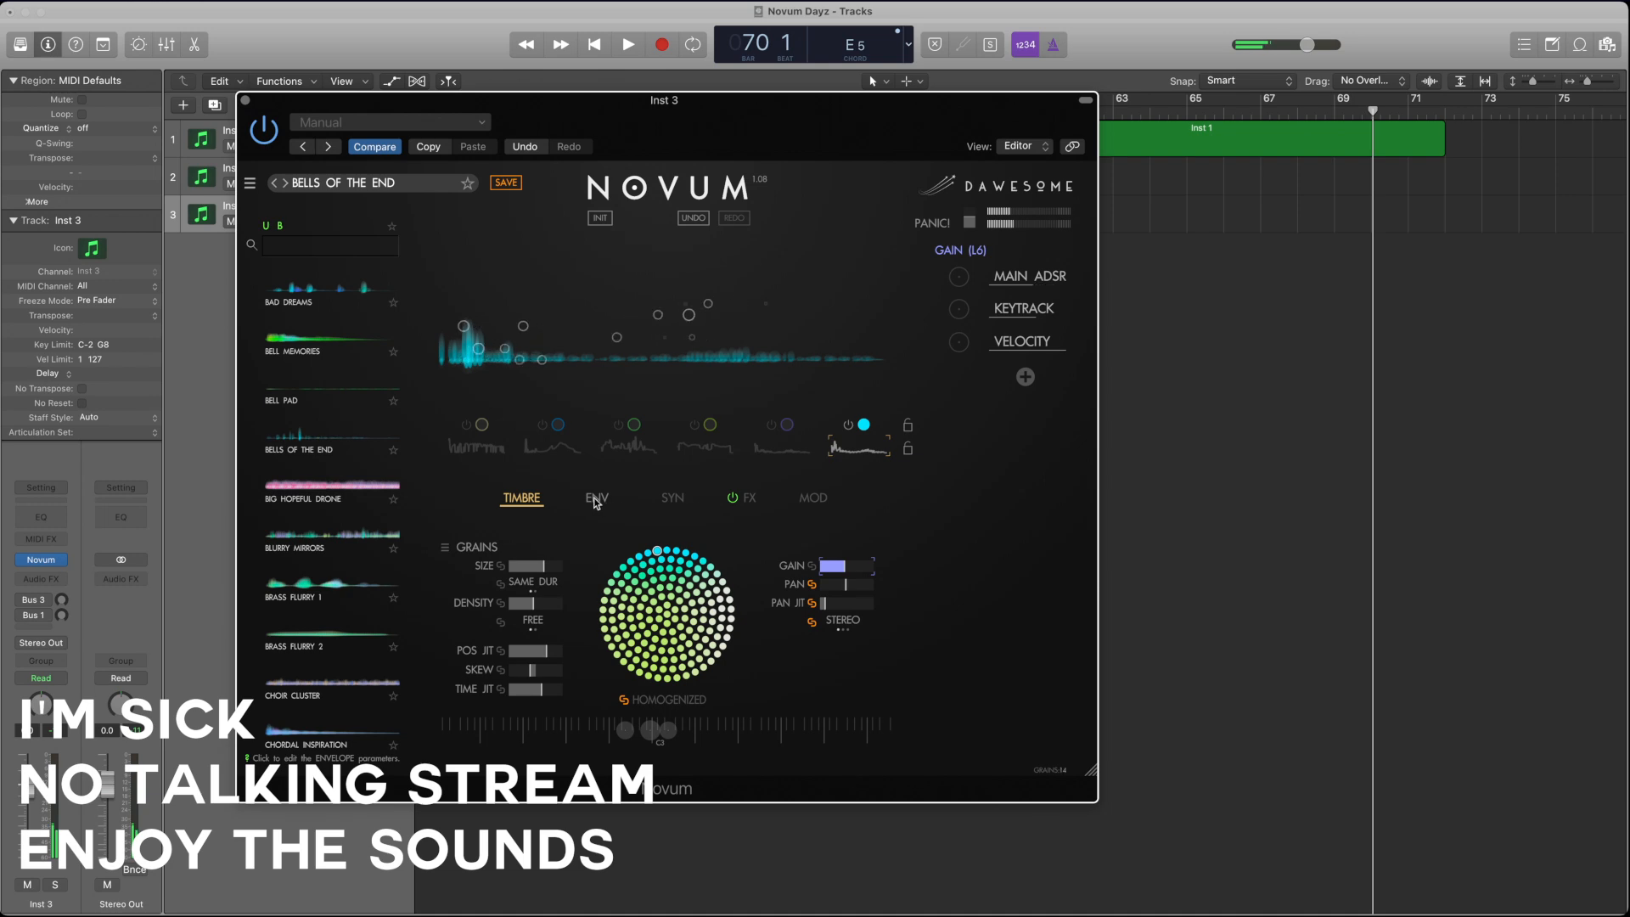
Step: Switch layers 1 to 5 back on alongside layer 6
{"action": "left_click", "coordinate": [781, 446]}
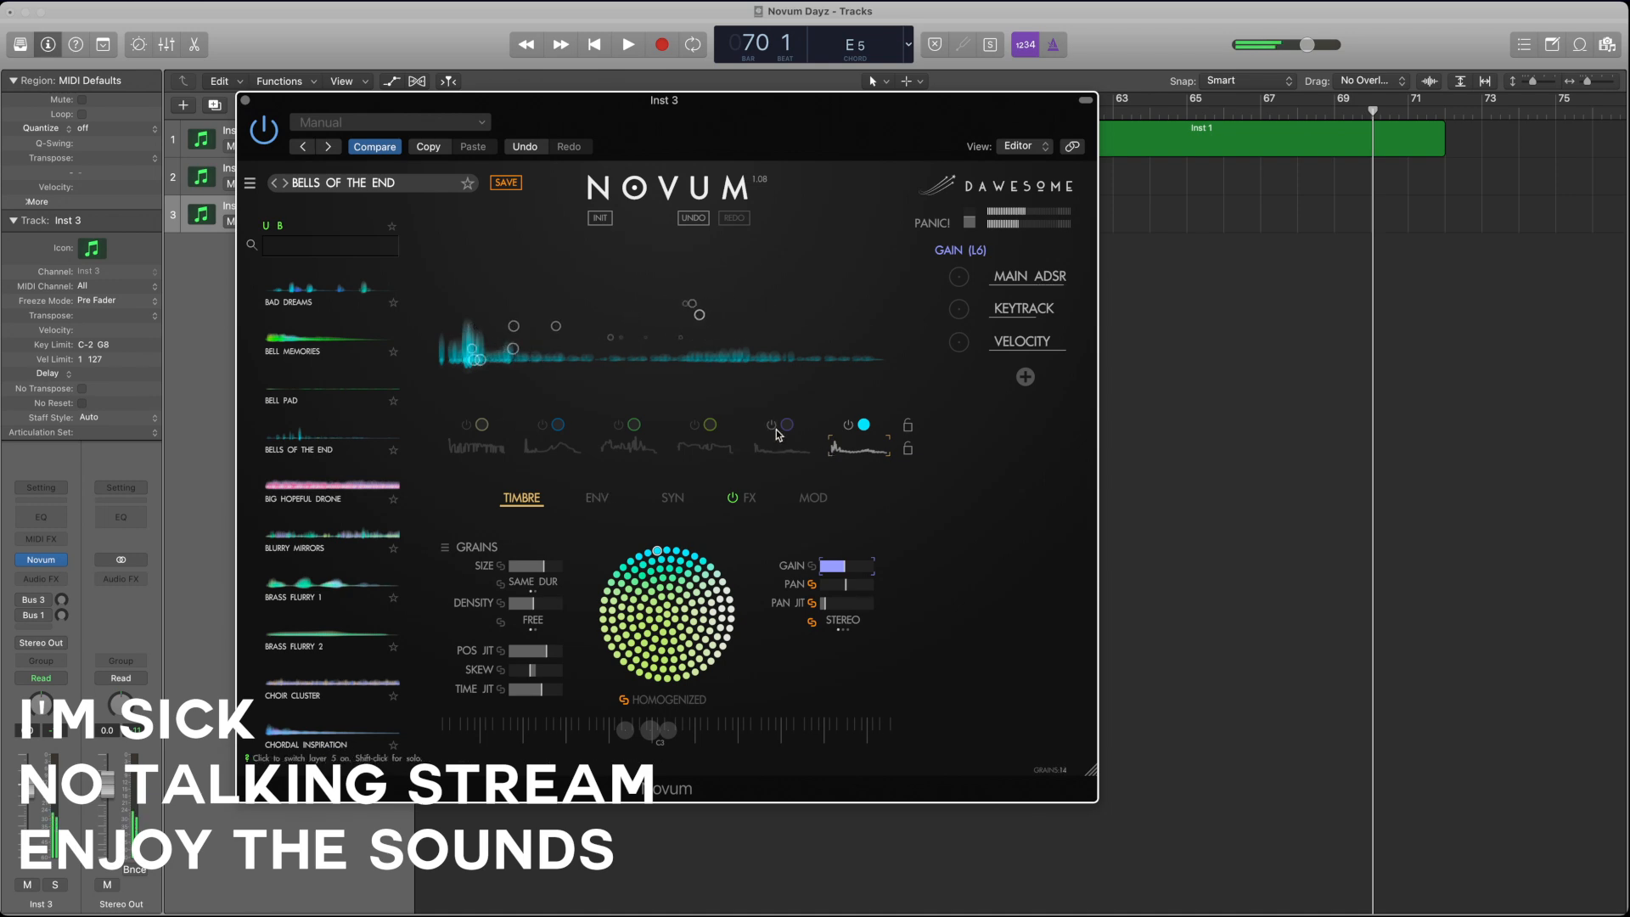
{"action": "left_click", "coordinate": [694, 427]}
{"action": "left_click", "coordinate": [618, 426]}
{"action": "left_click", "coordinate": [542, 427]}
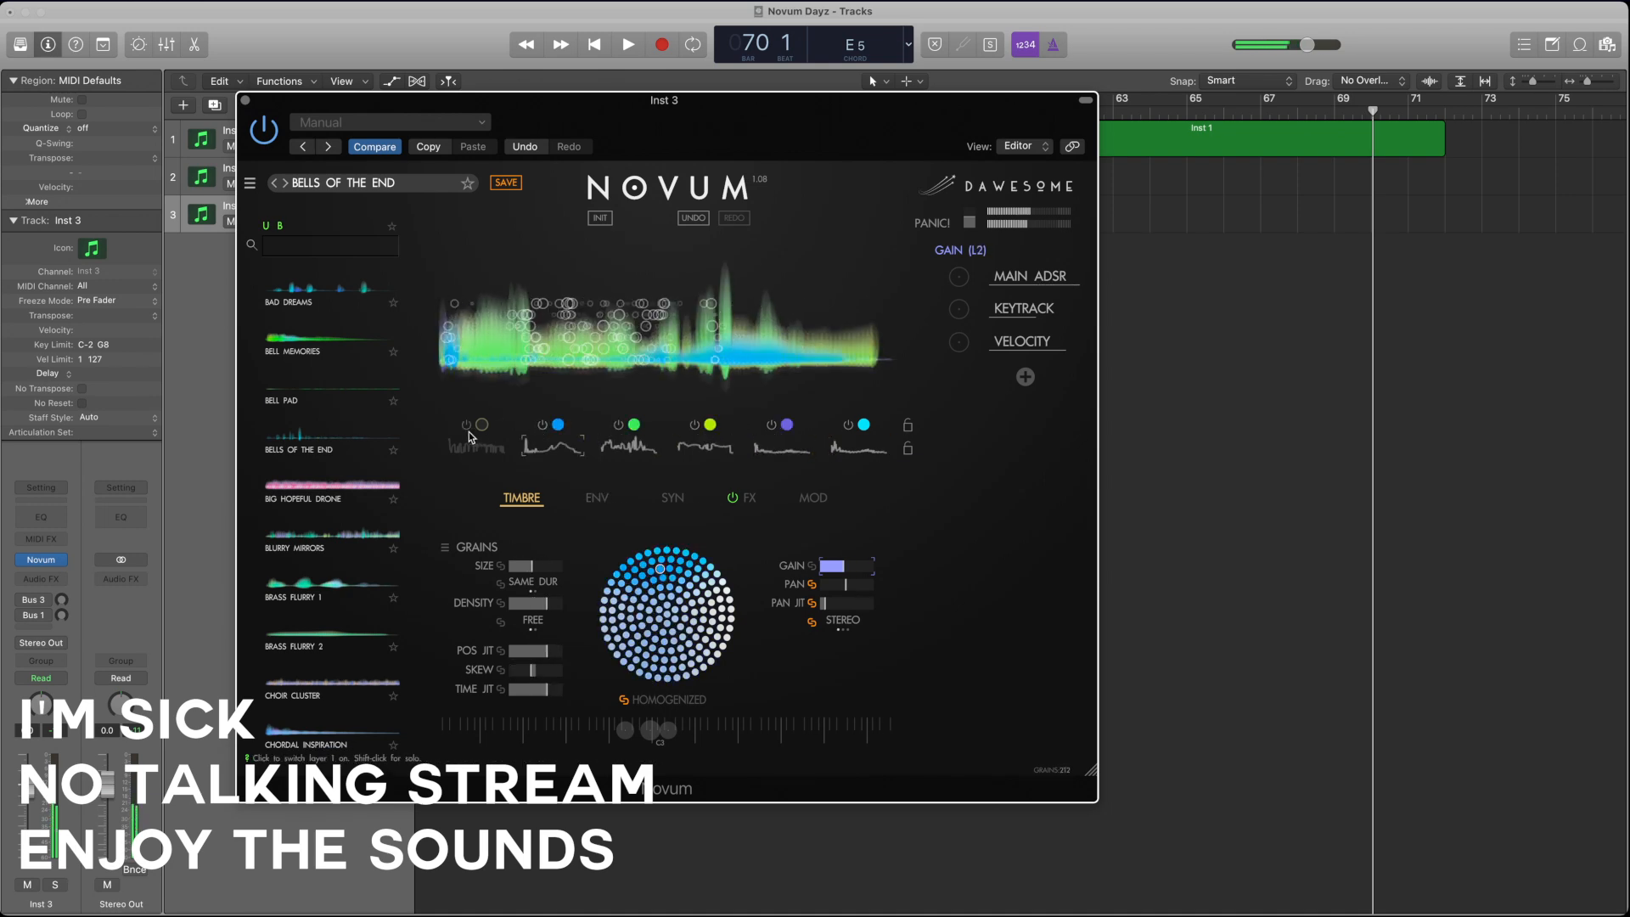
{"action": "left_click", "coordinate": [466, 426]}
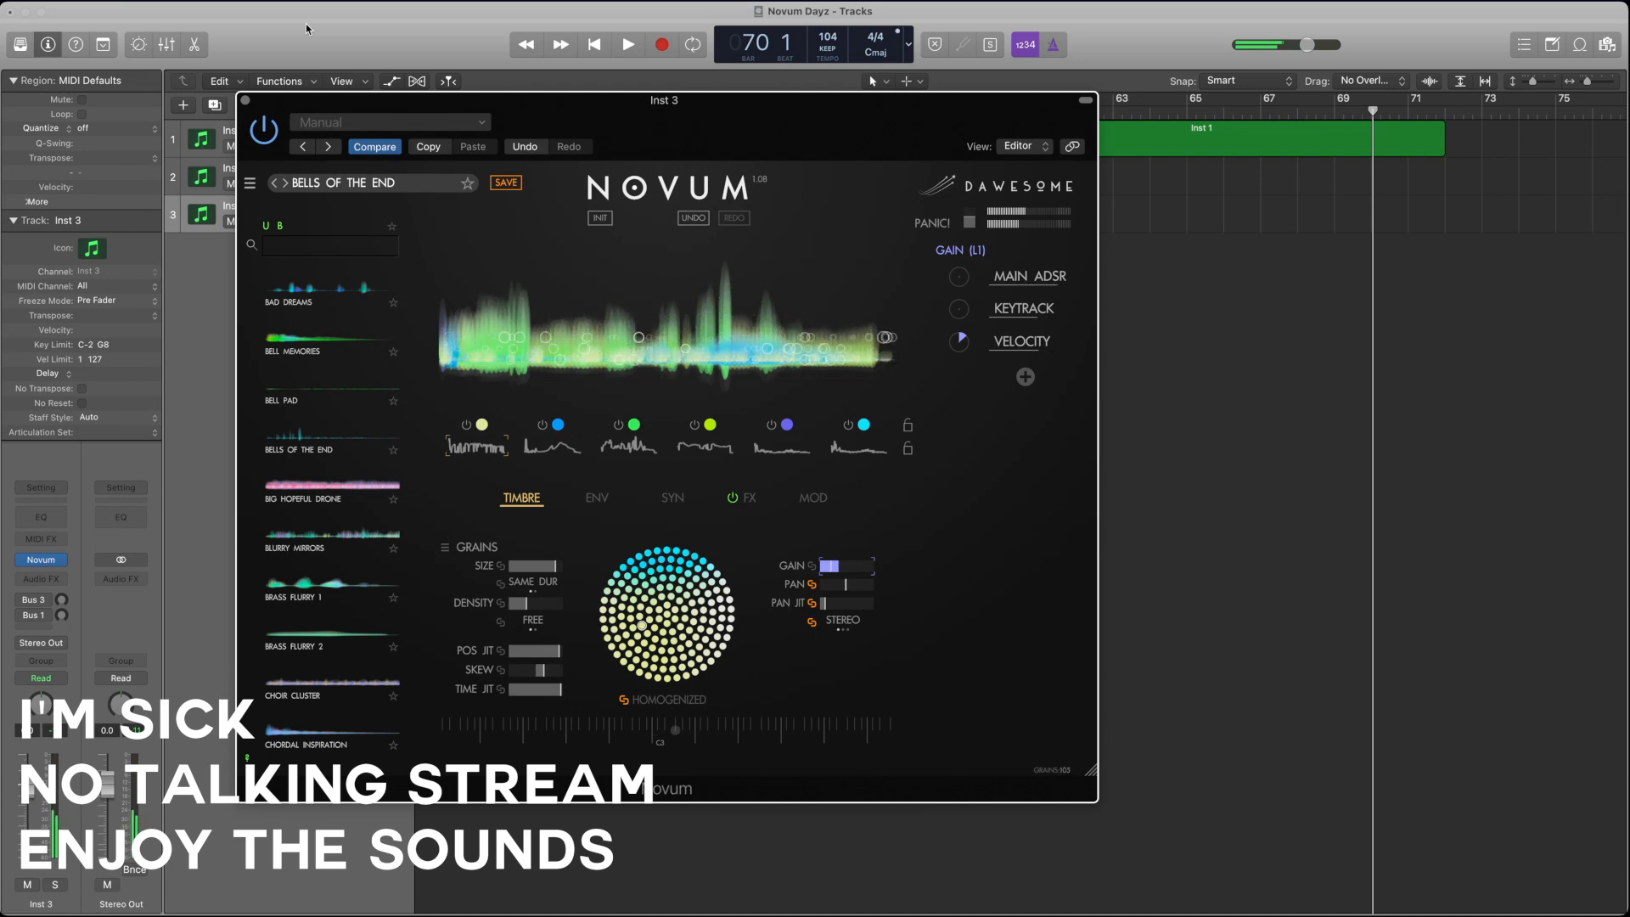
Step: Move the Novum window below the tracks and play the song from bar 11
{"action": "left_click_drag", "start_coordinate": [504, 101], "coordinate": [504, 228]}
{"action": "scroll", "coordinate": [515, 183], "scroll_direction": "left", "scroll_amount": 10}
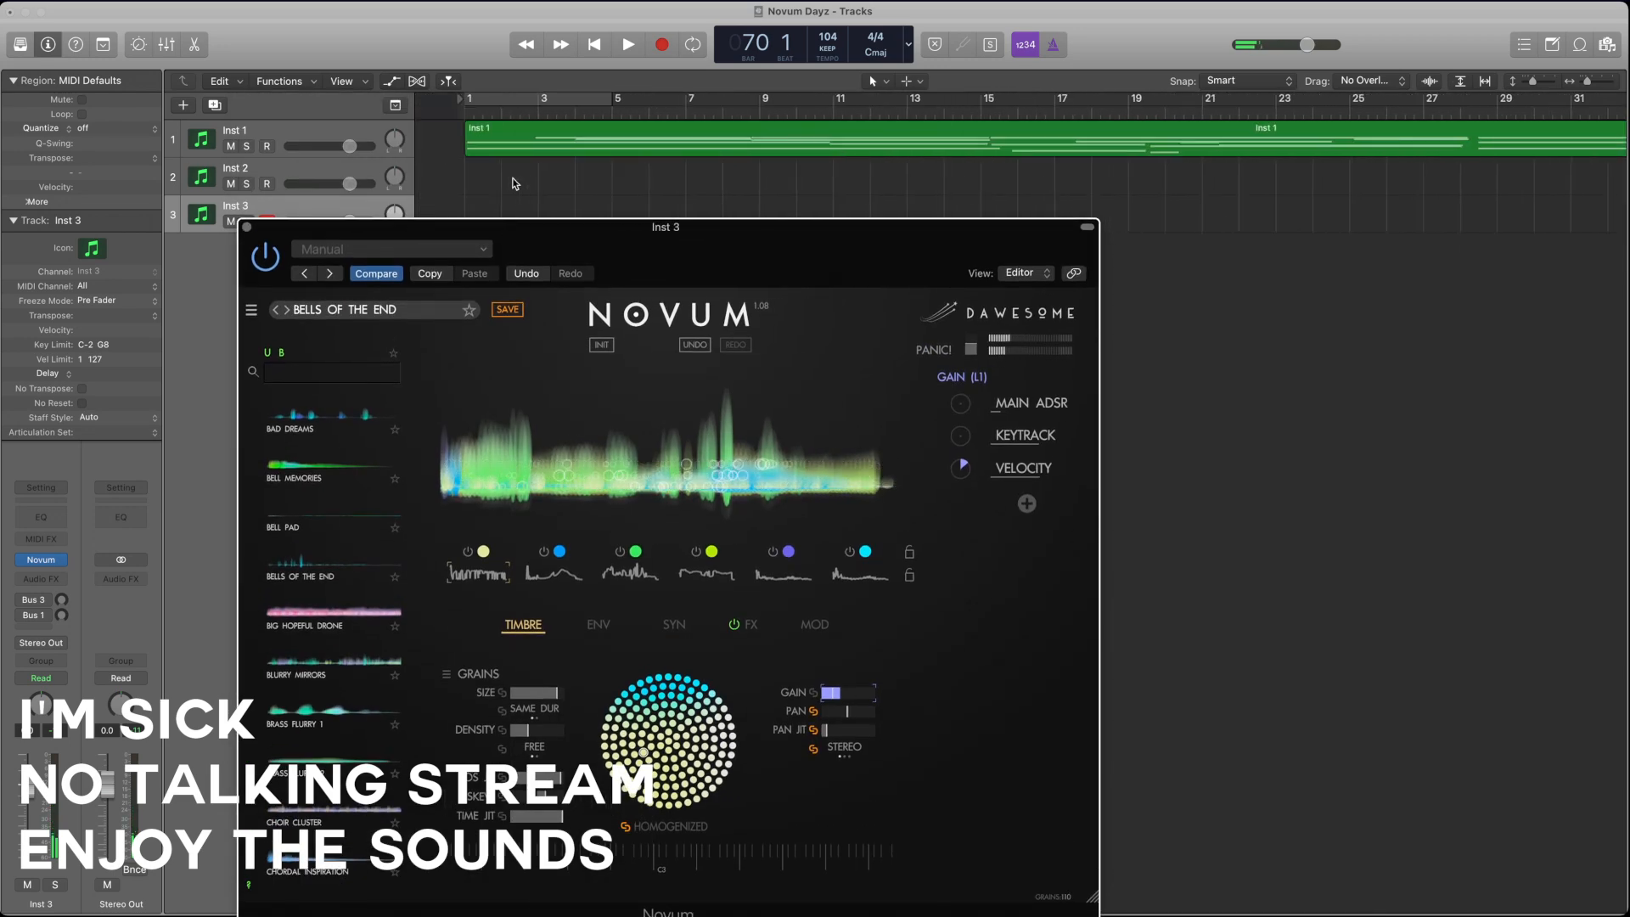
{"action": "key", "text": "Return"}
{"action": "key", "text": "space"}
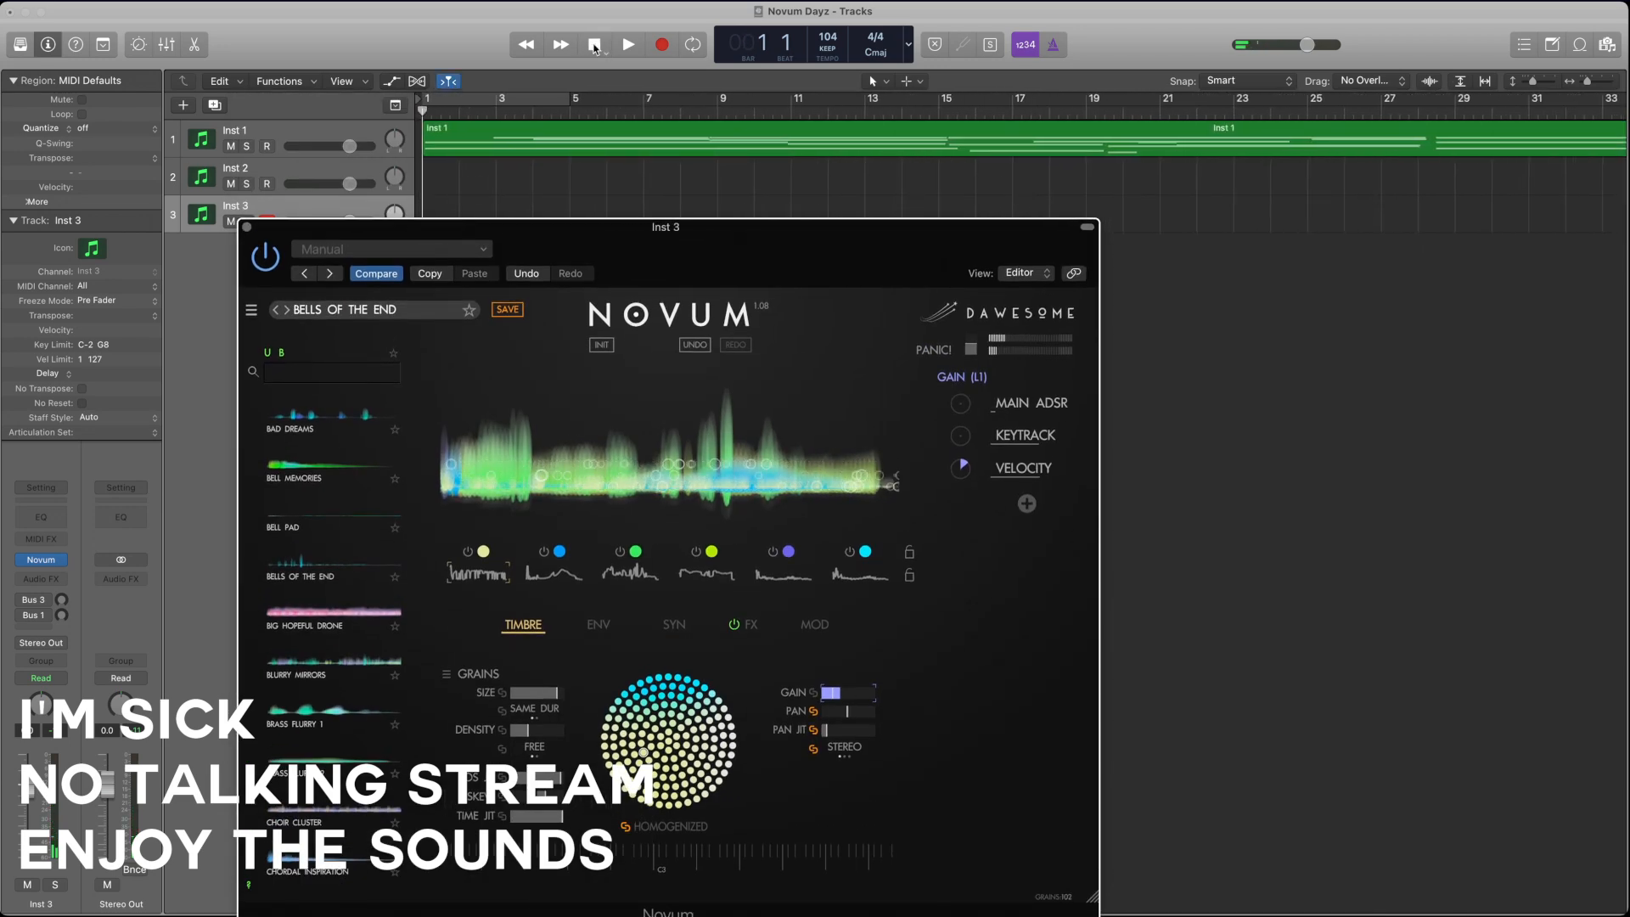
{"action": "left_click", "coordinate": [788, 108]}
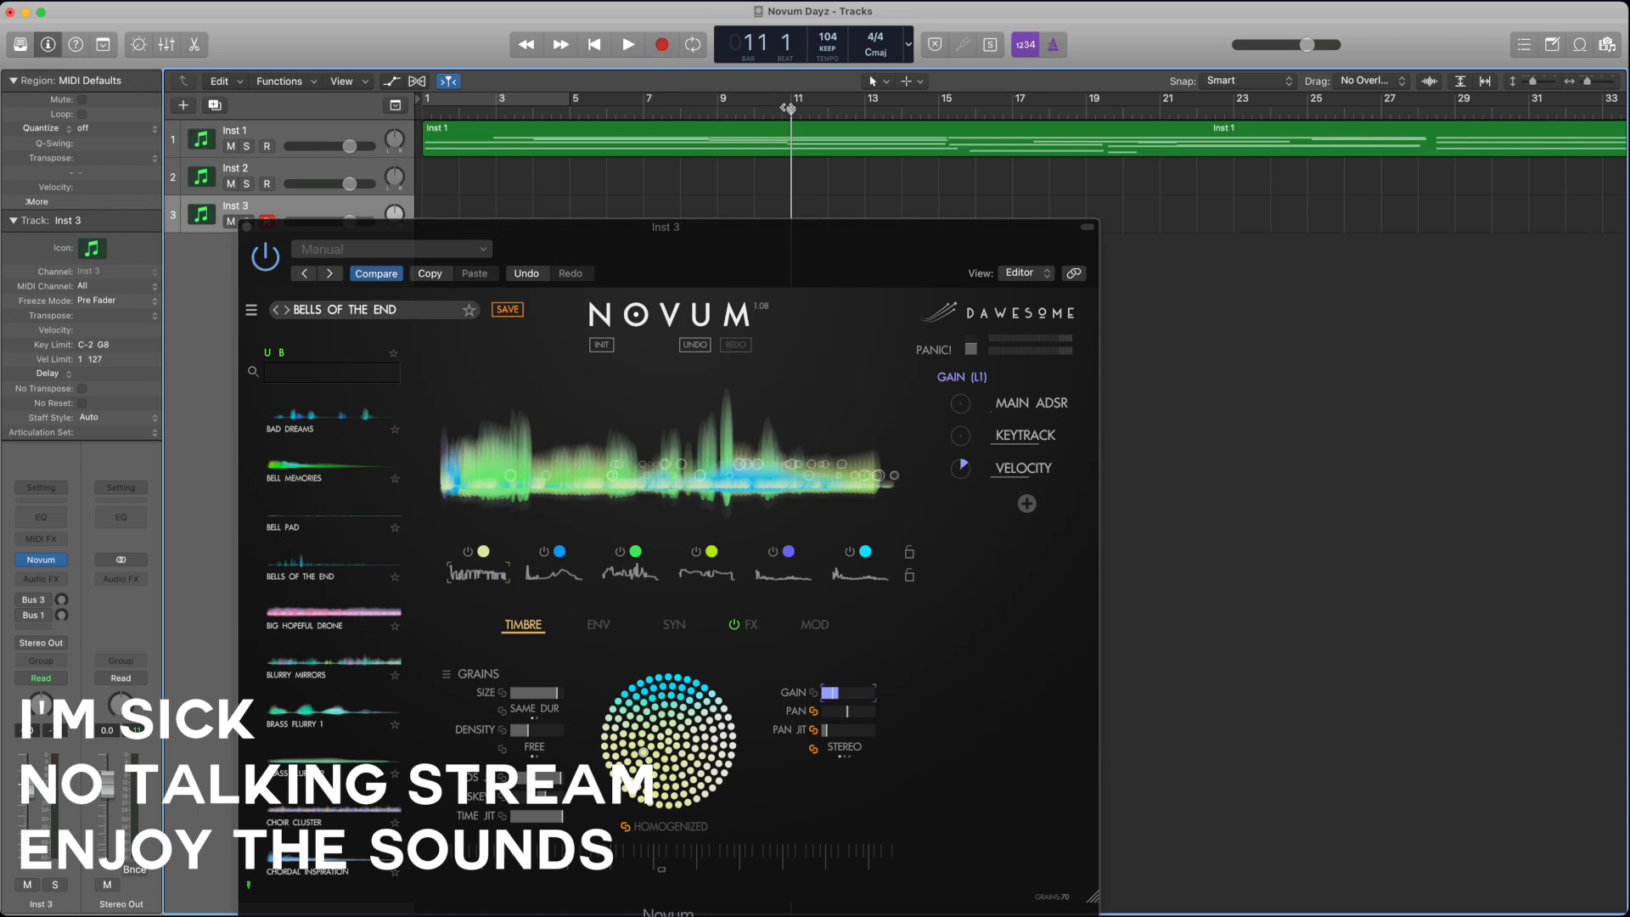
{"action": "left_click", "coordinate": [628, 44]}
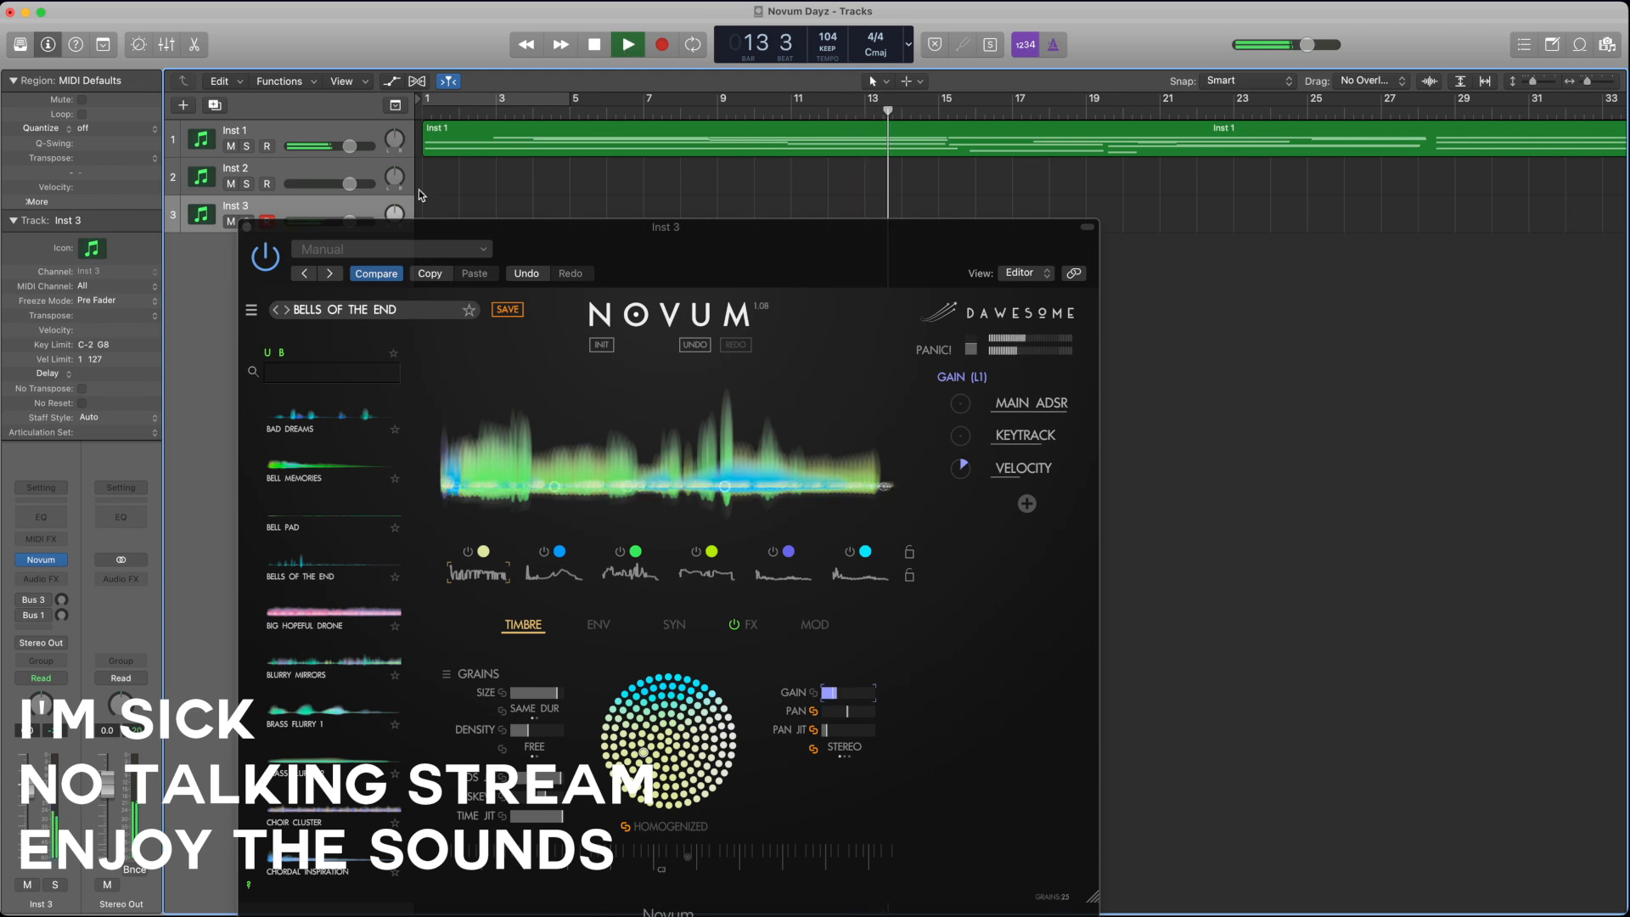
Step: Uncover the Inst 3 track header and lower the track's volume during playback
{"action": "left_click", "coordinate": [338, 215]}
{"action": "left_click", "coordinate": [339, 215]}
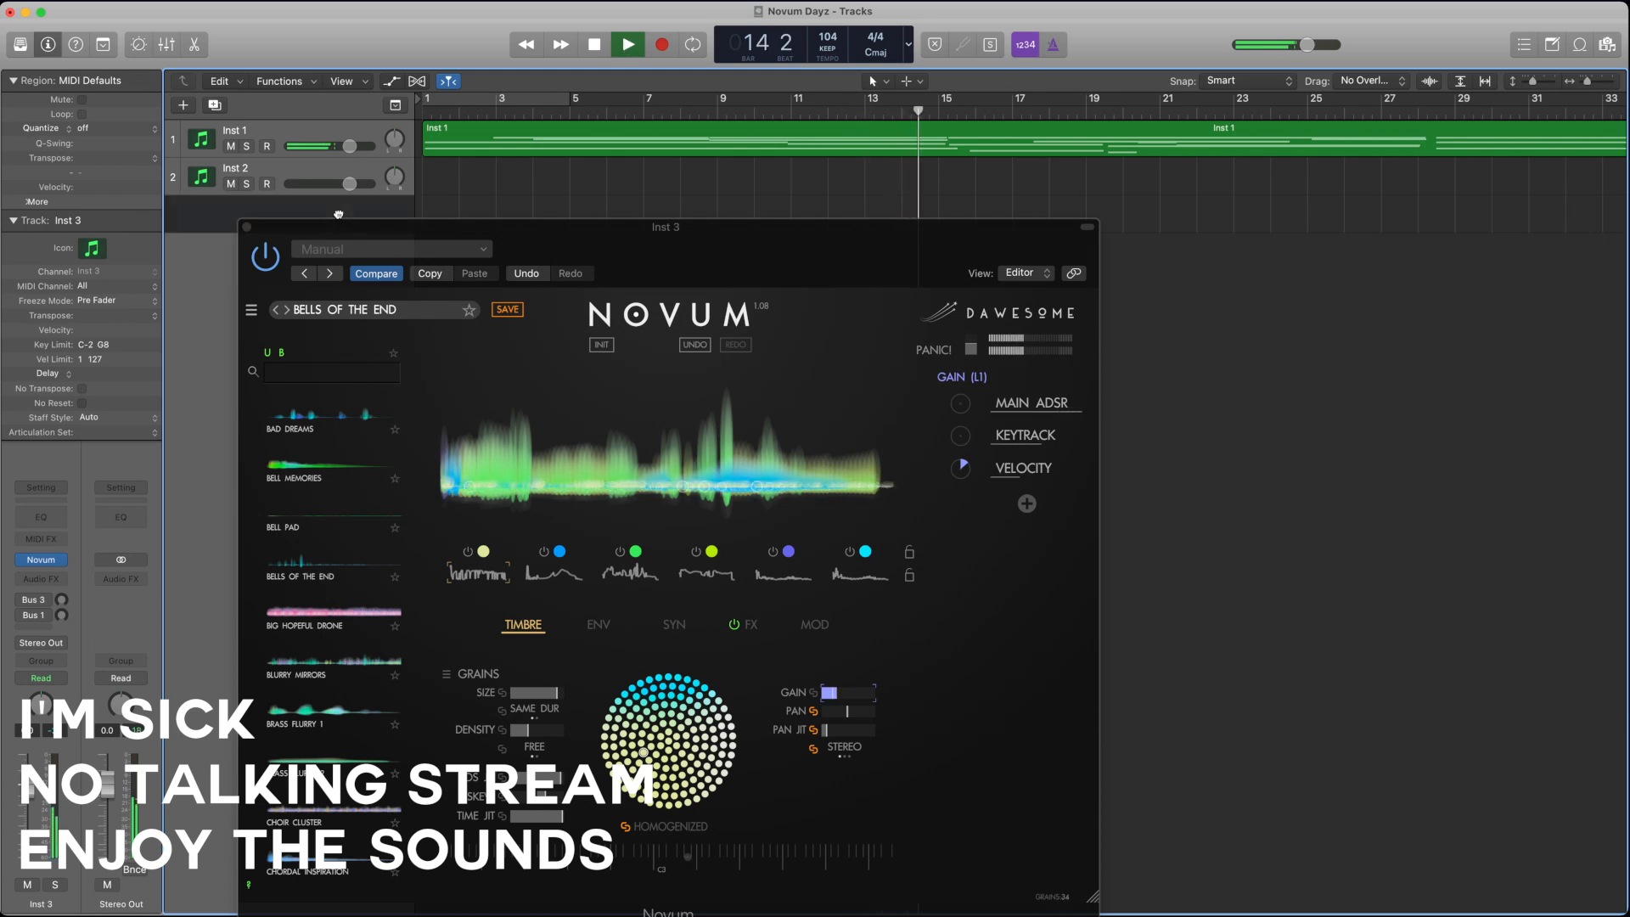
{"action": "left_click_drag", "start_coordinate": [486, 220], "coordinate": [486, 229]}
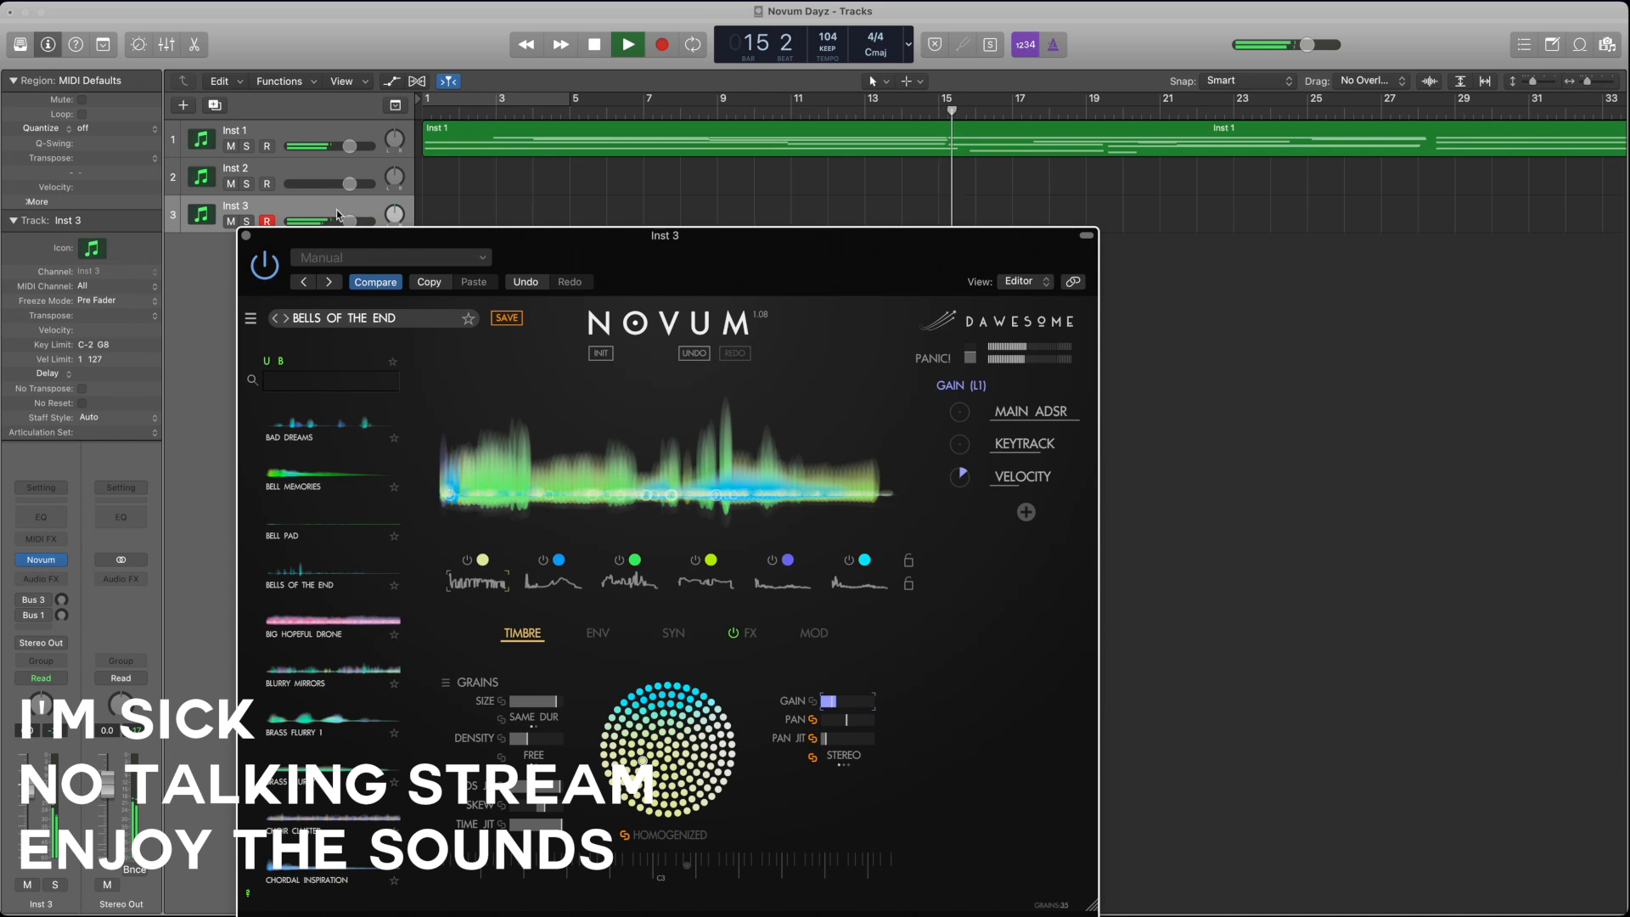
{"action": "left_click_drag", "start_coordinate": [337, 215], "coordinate": [322, 224]}
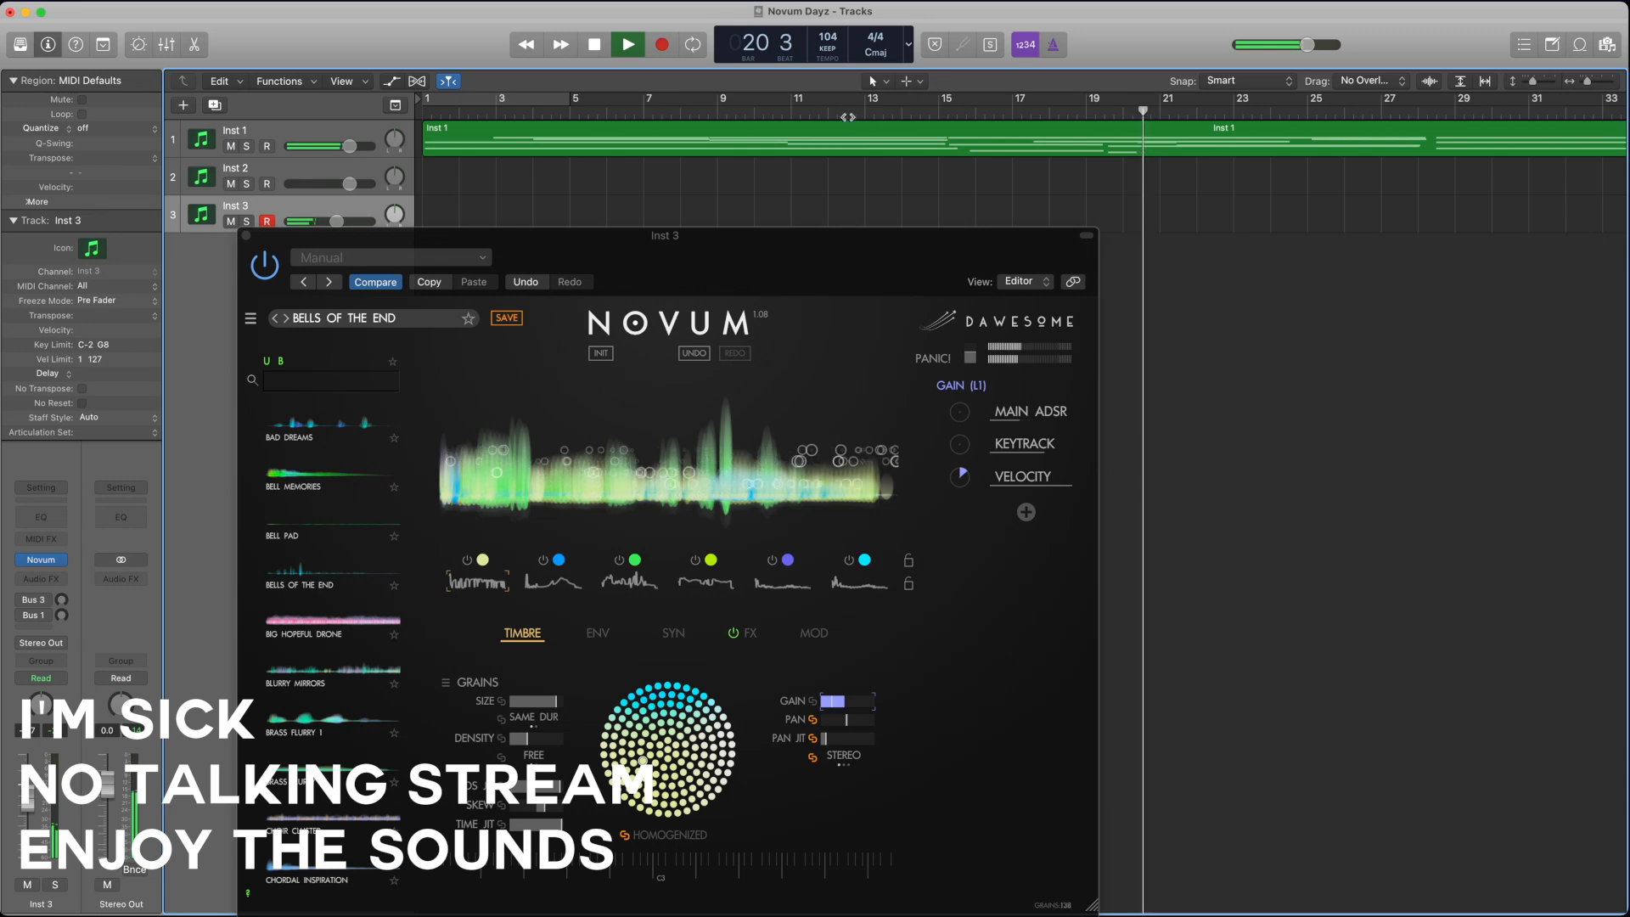
Step: Lower Inst 3's volume a little further and record a MIDI part on it from bar 10 to bar 55
{"action": "key", "text": "space"}
{"action": "left_click", "coordinate": [782, 114]}
{"action": "left_click", "coordinate": [771, 112]}
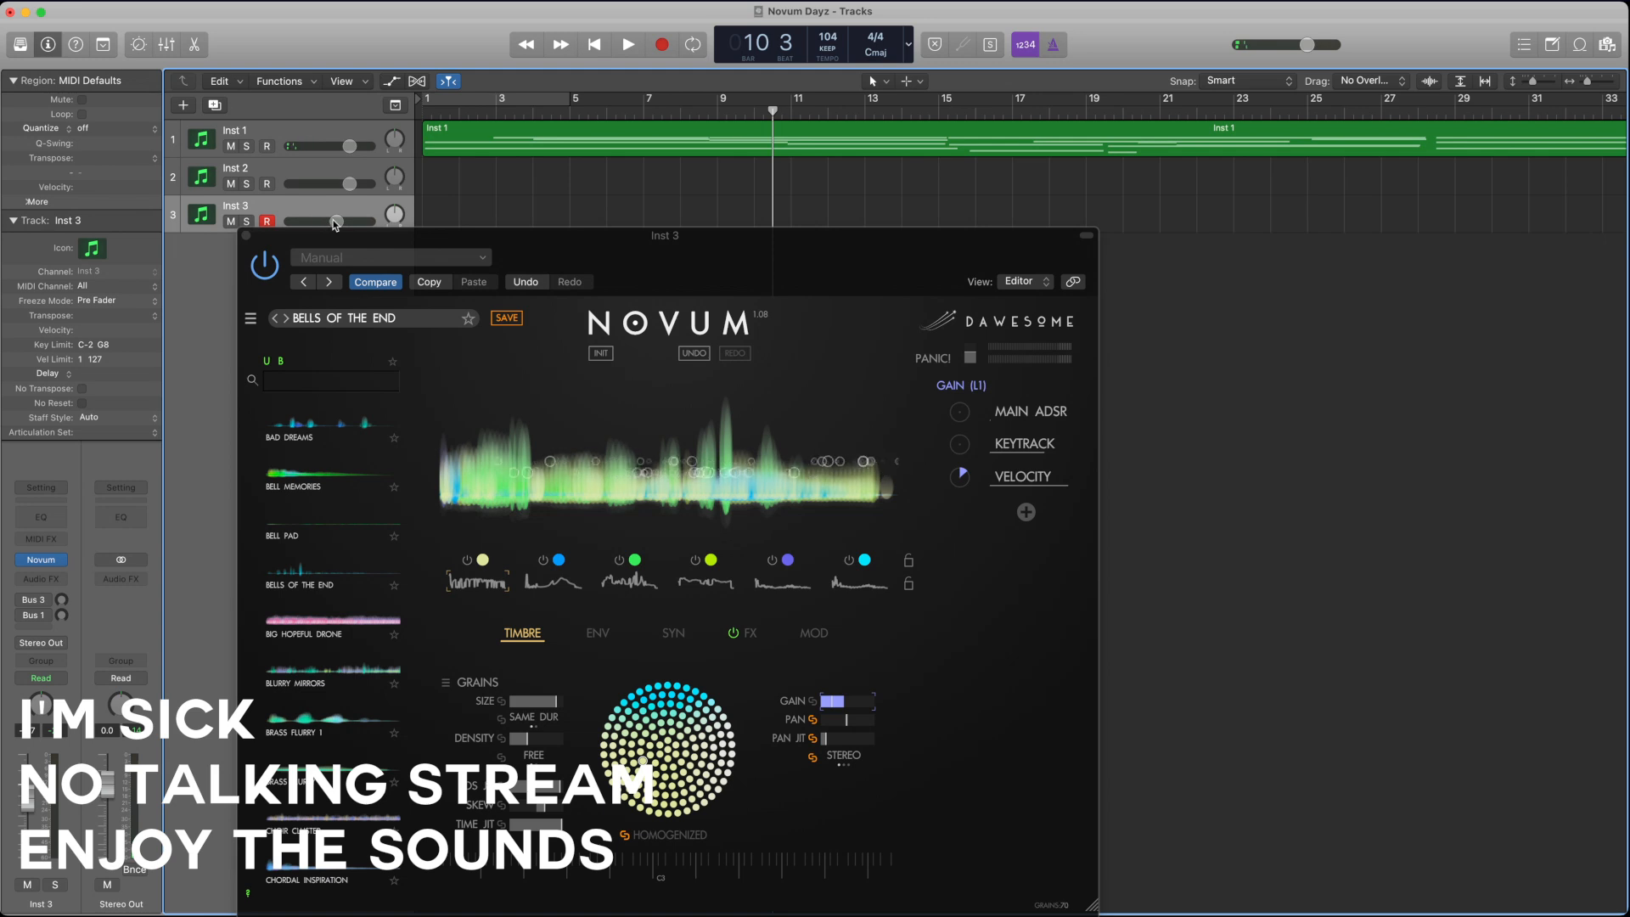
{"action": "left_click_drag", "start_coordinate": [337, 222], "coordinate": [331, 221]}
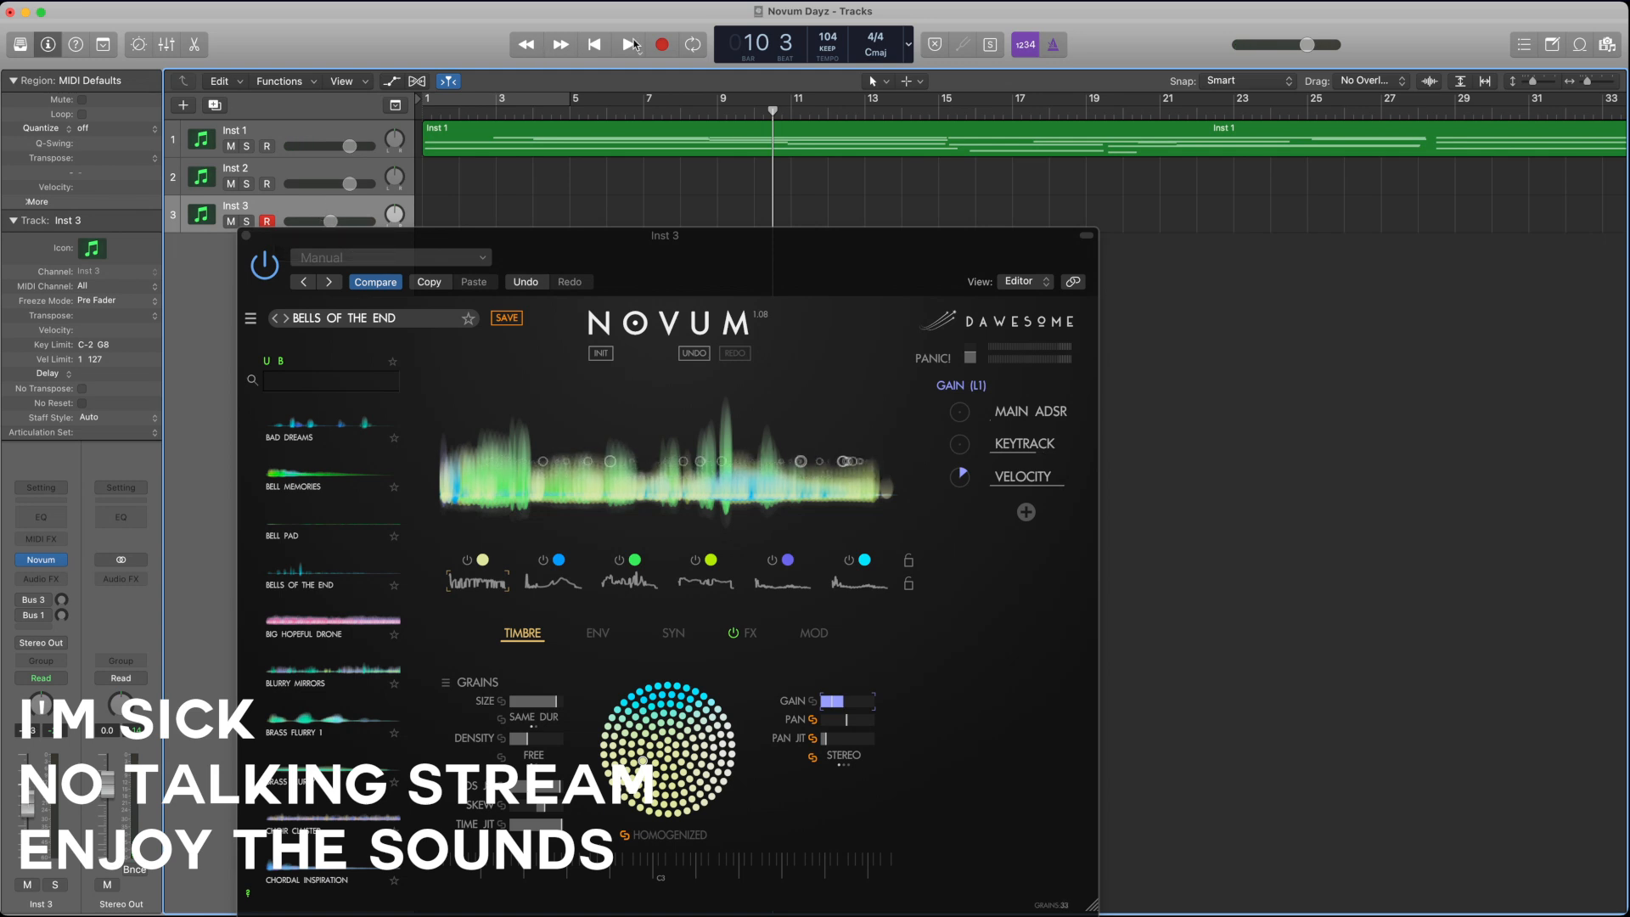
{"action": "key", "text": "r"}
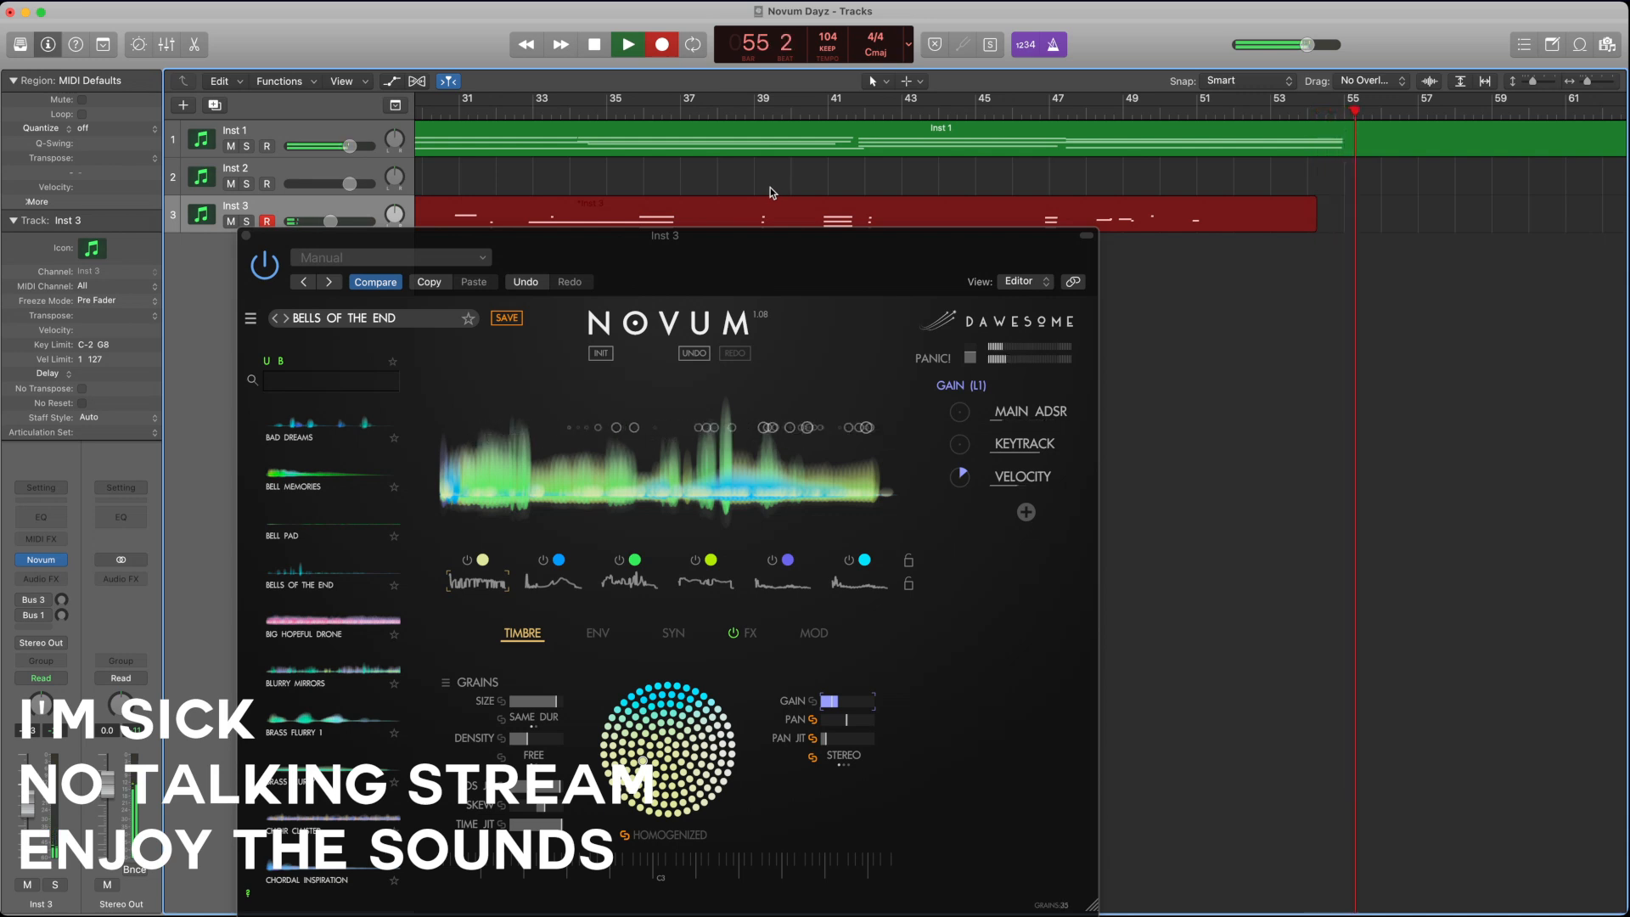
{"action": "key", "text": "space"}
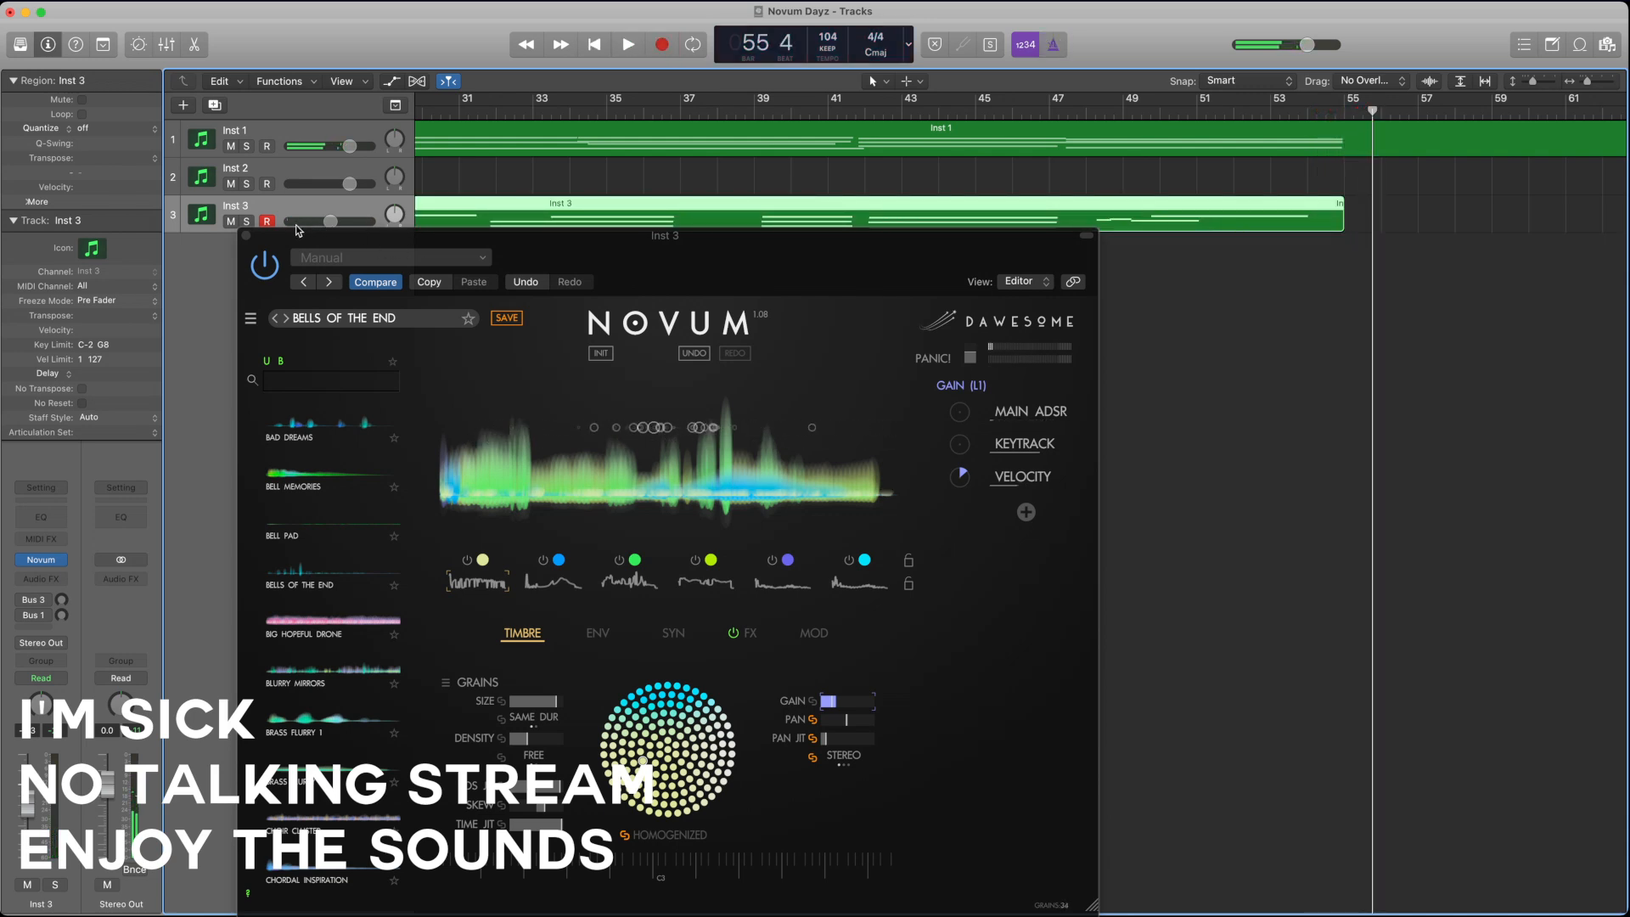
Step: Deselect the recorded Inst 3 region and move the Novum window clear of the track headers
{"action": "left_click_drag", "start_coordinate": [595, 249], "coordinate": [611, 199]}
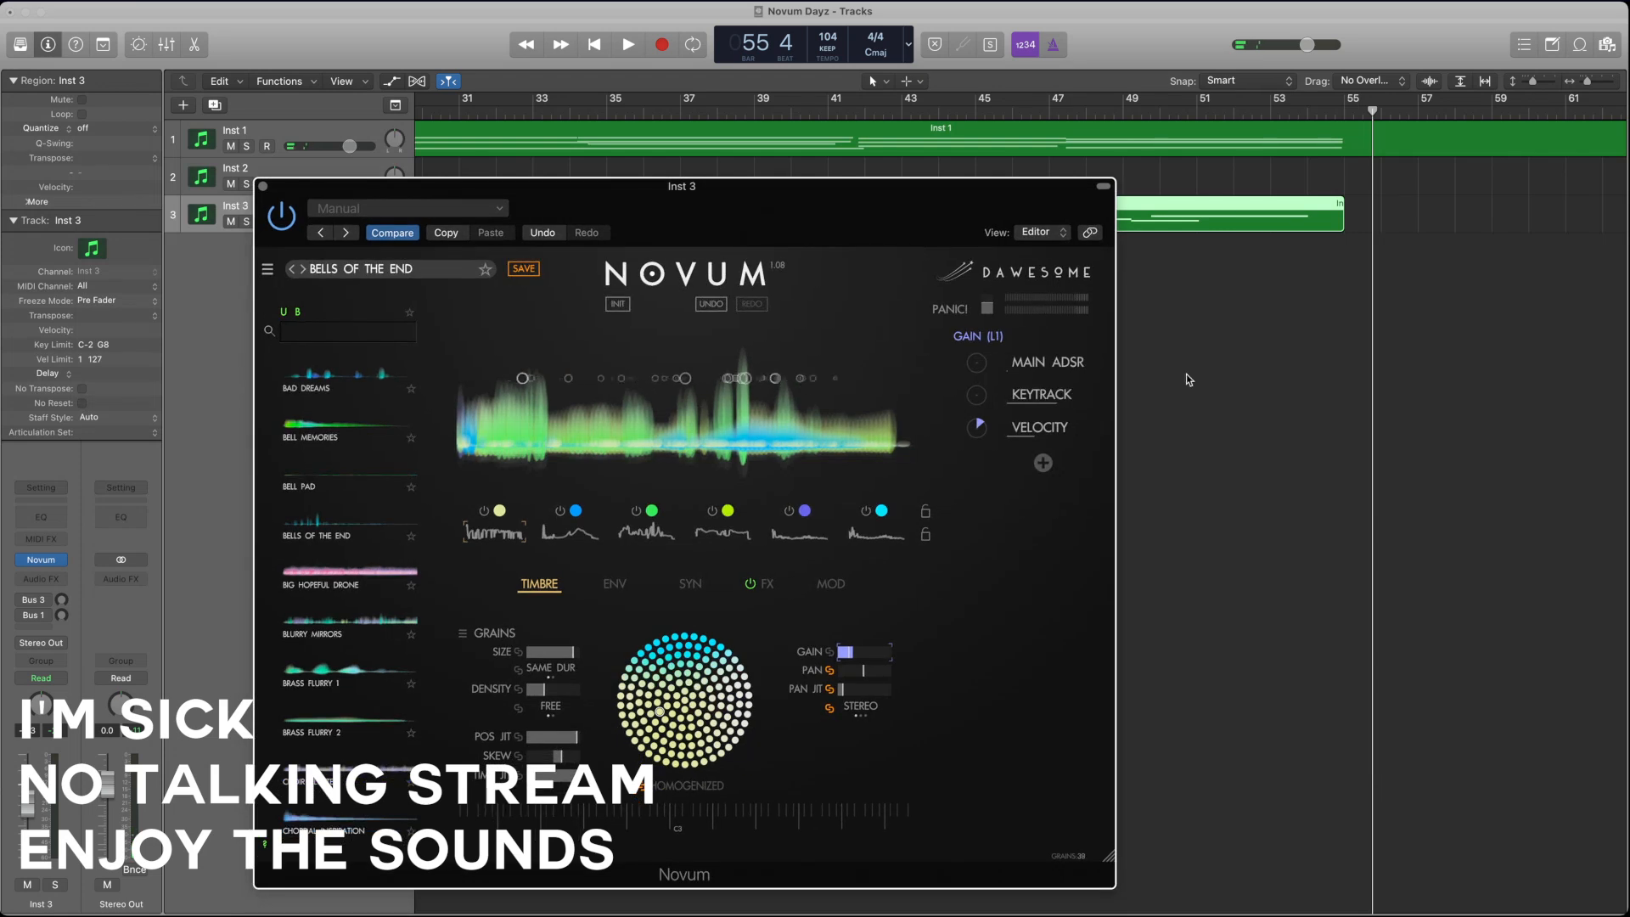
{"action": "left_click", "coordinate": [1188, 376]}
{"action": "left_click_drag", "start_coordinate": [773, 194], "coordinate": [947, 167]}
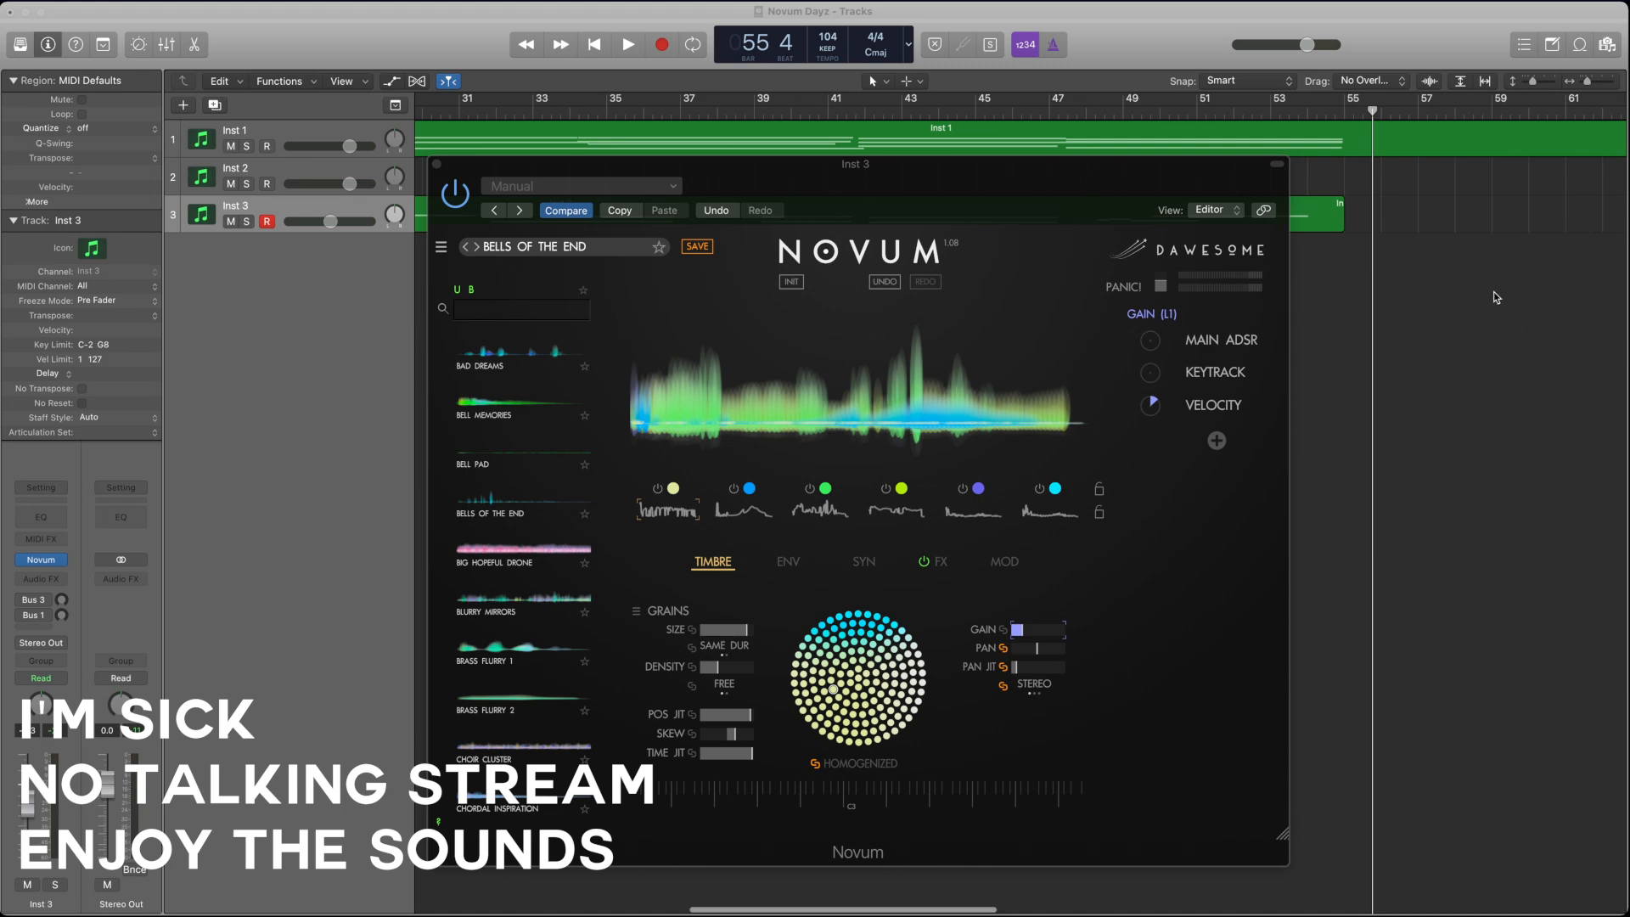
Step: Examine the recorded Inst 3 region against the Inst 1 region along the whole timeline
{"action": "scroll", "coordinate": [1486, 290], "scroll_direction": "left", "scroll_amount": 15}
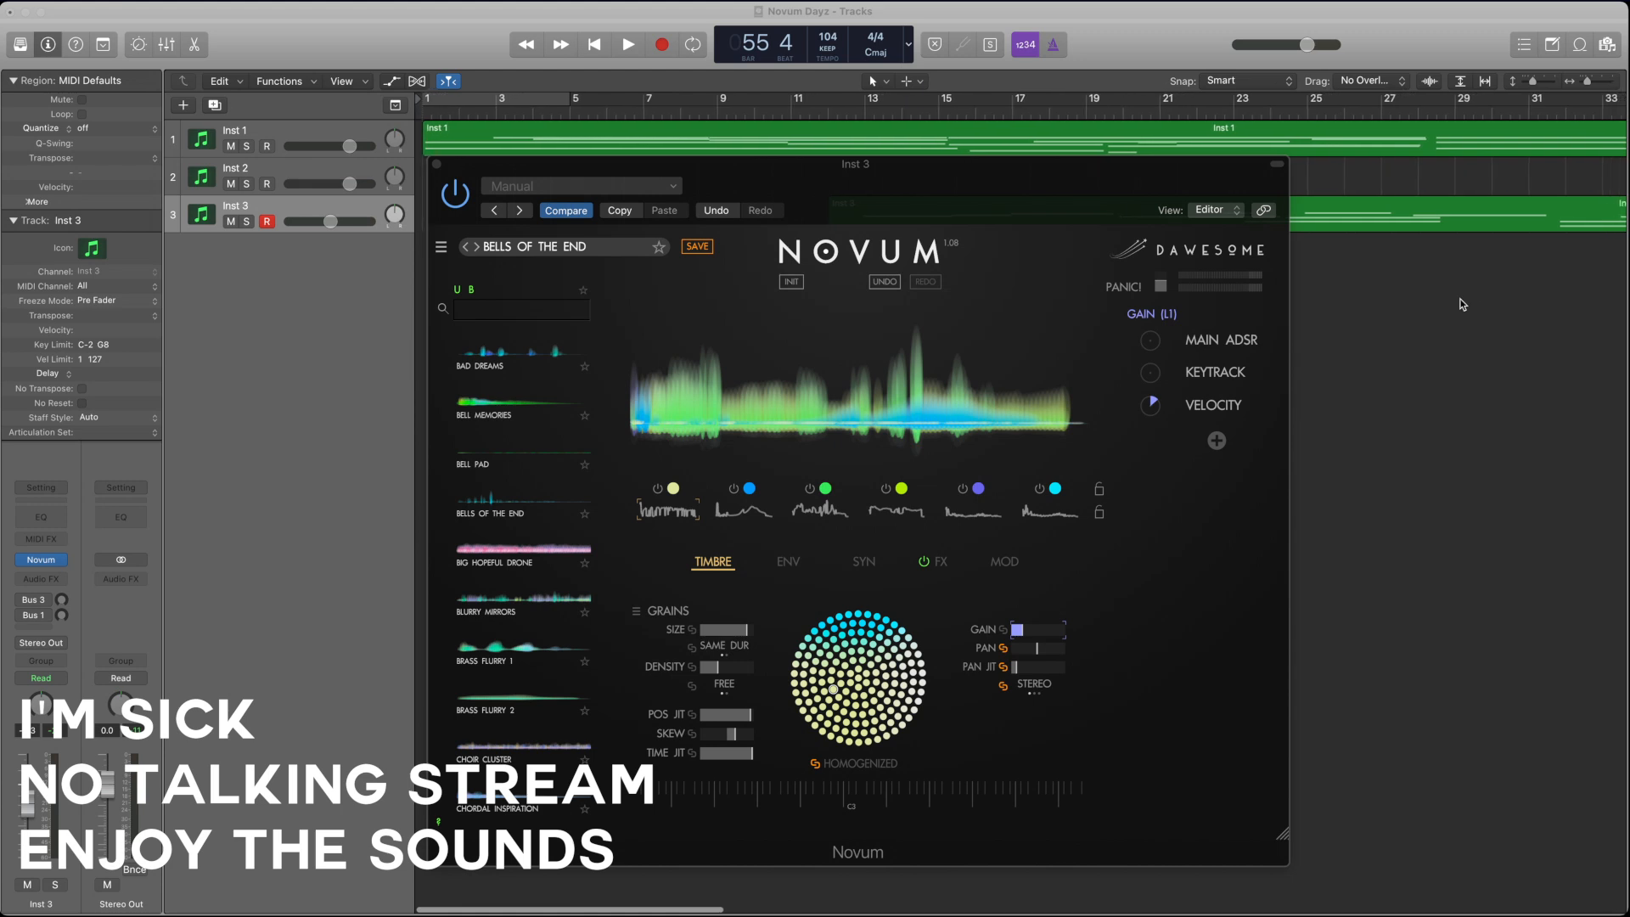
{"action": "scroll", "coordinate": [1530, 255], "scroll_direction": "right", "scroll_amount": 10}
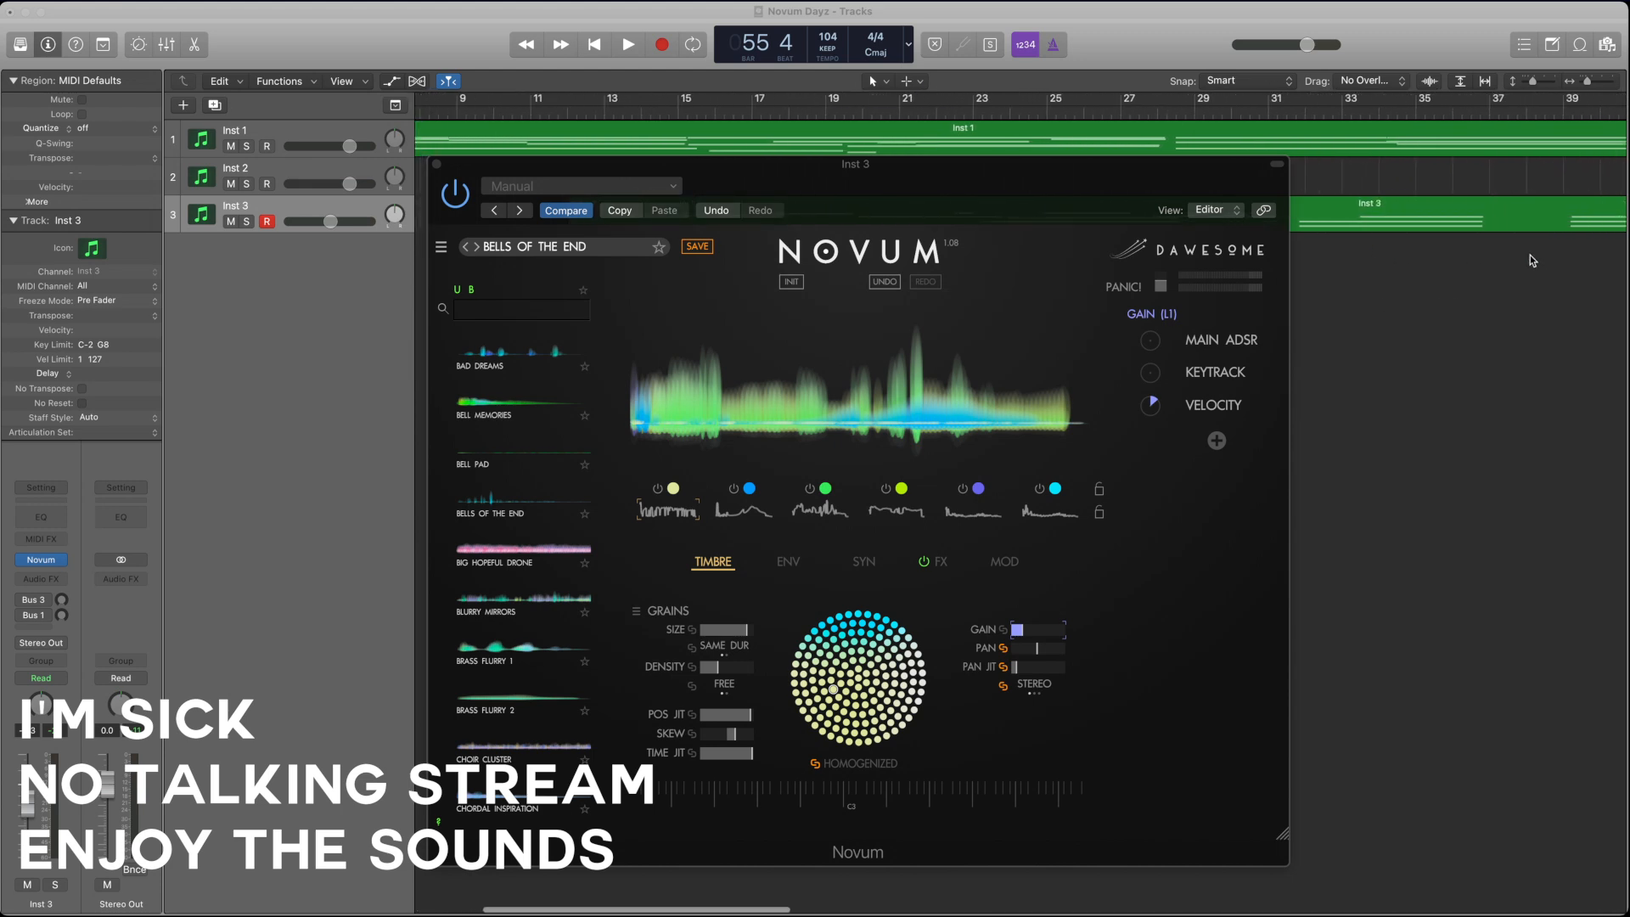
{"action": "scroll", "coordinate": [1530, 254], "scroll_direction": "left", "scroll_amount": 10}
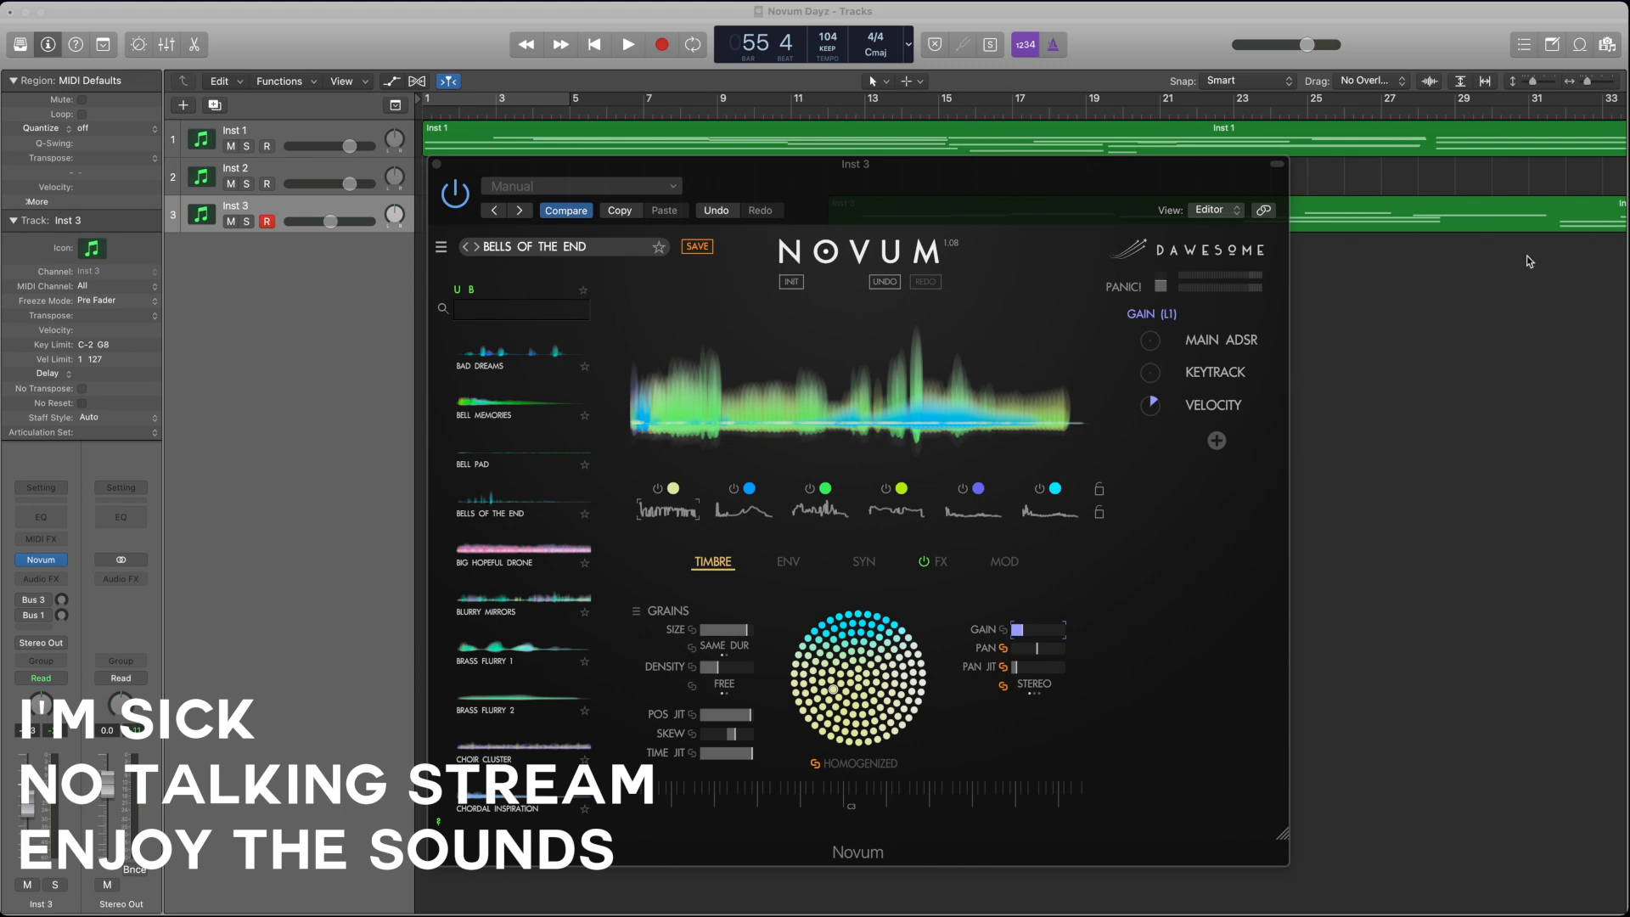
{"action": "scroll", "coordinate": [1527, 257], "scroll_direction": "right", "scroll_amount": 5}
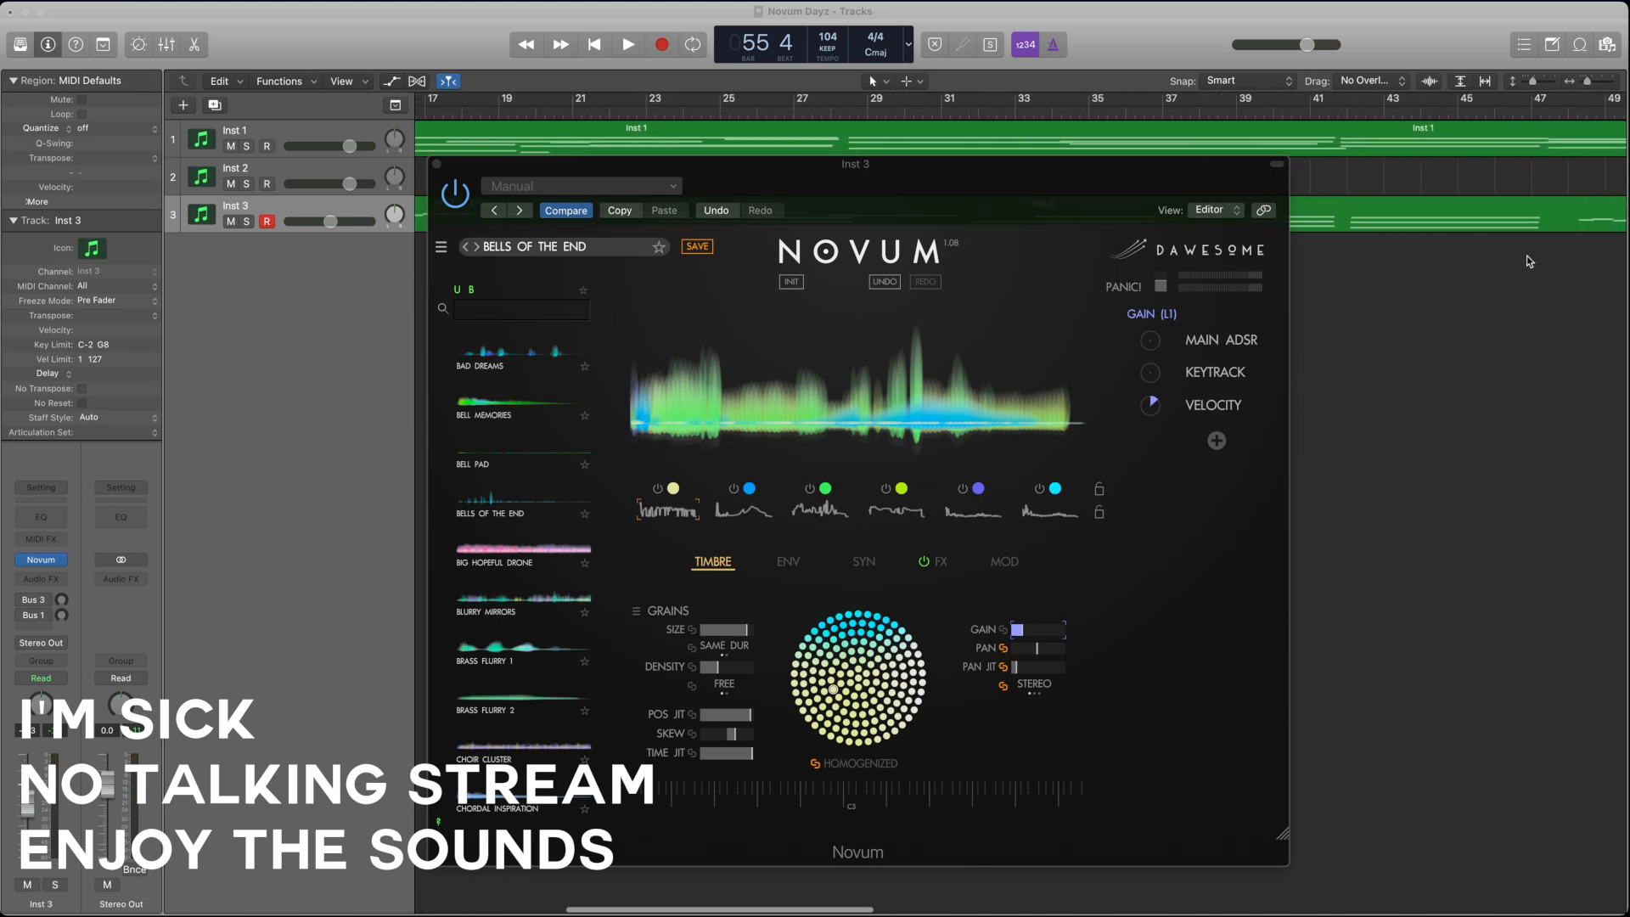
{"action": "scroll", "coordinate": [1527, 256], "scroll_direction": "right", "scroll_amount": 3}
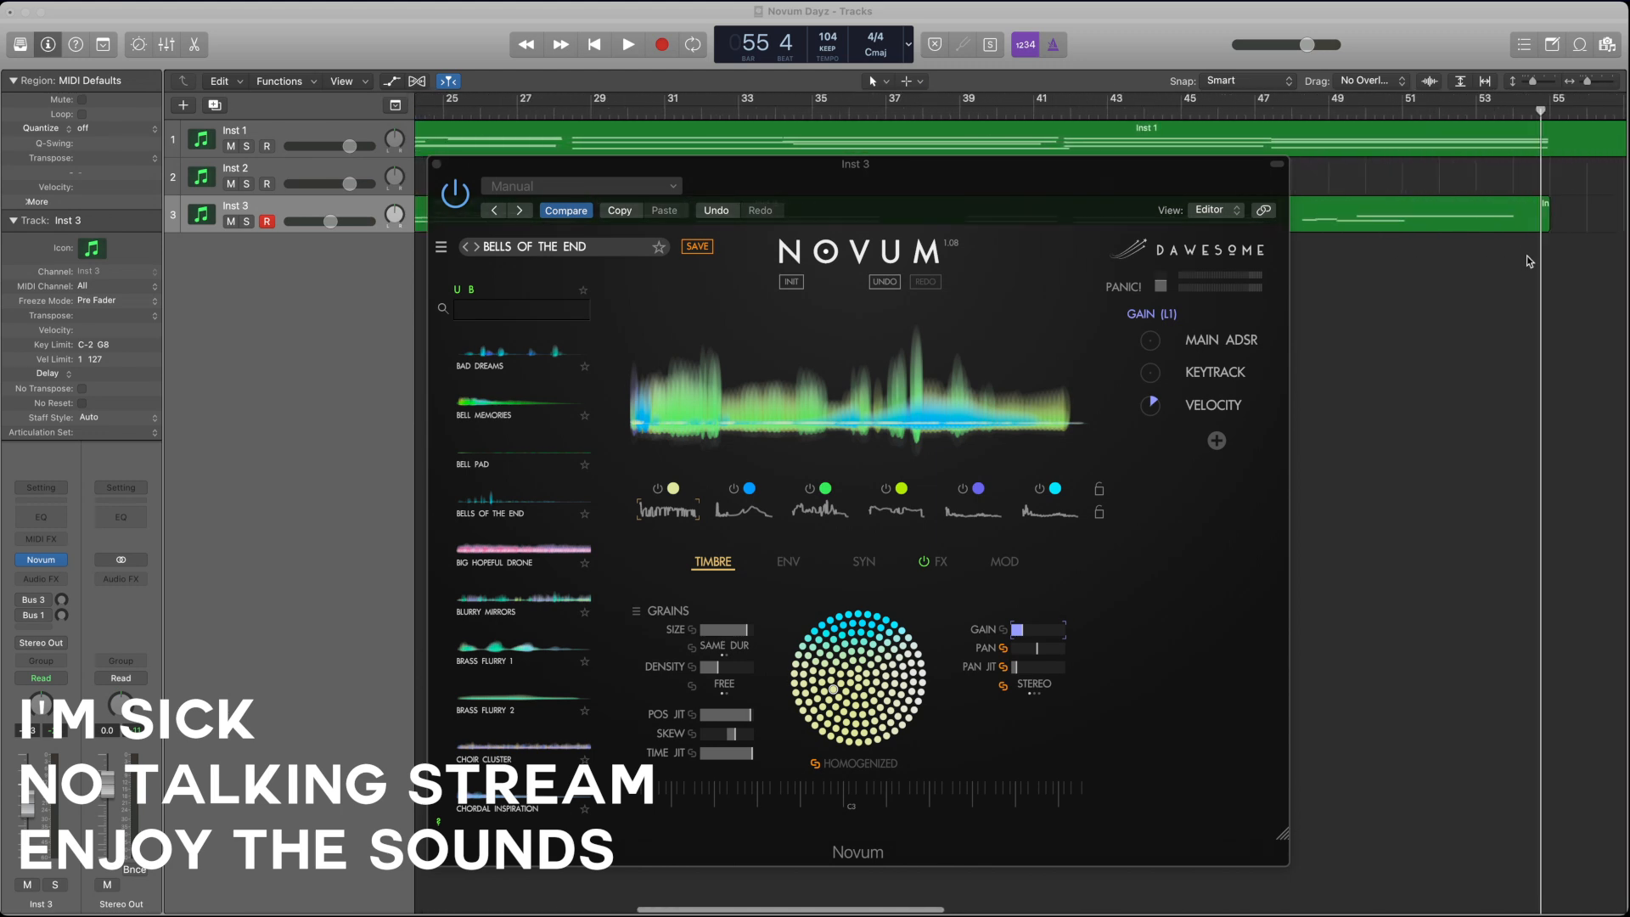
{"action": "scroll", "coordinate": [1526, 257], "scroll_direction": "left", "scroll_amount": 7}
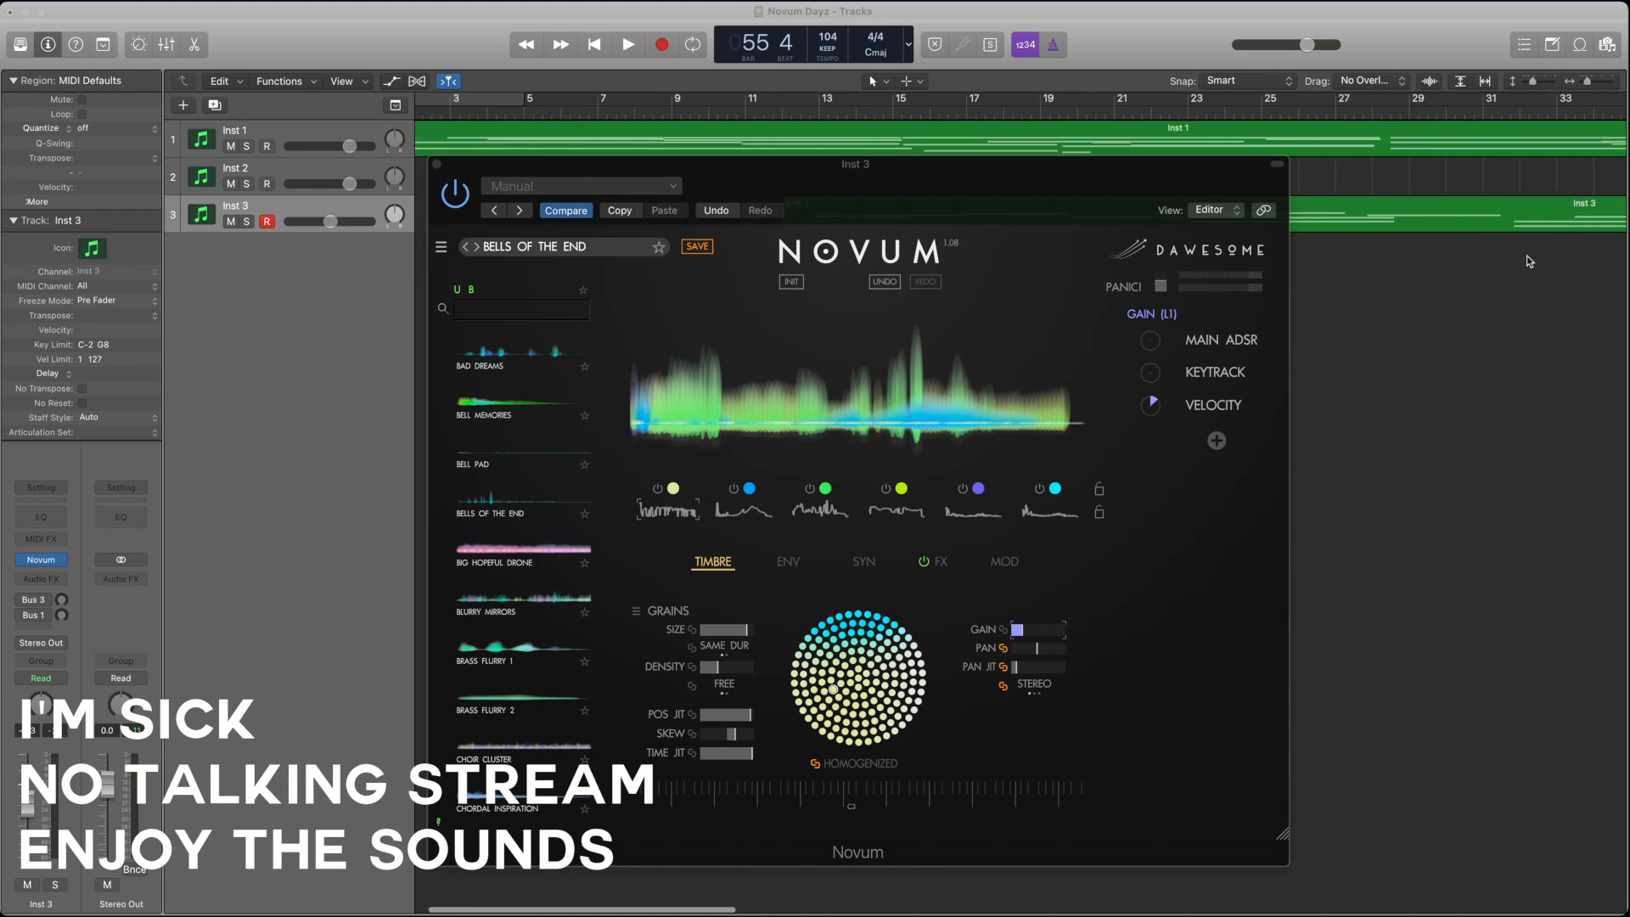
{"action": "scroll", "coordinate": [1526, 257], "scroll_direction": "right", "scroll_amount": 4}
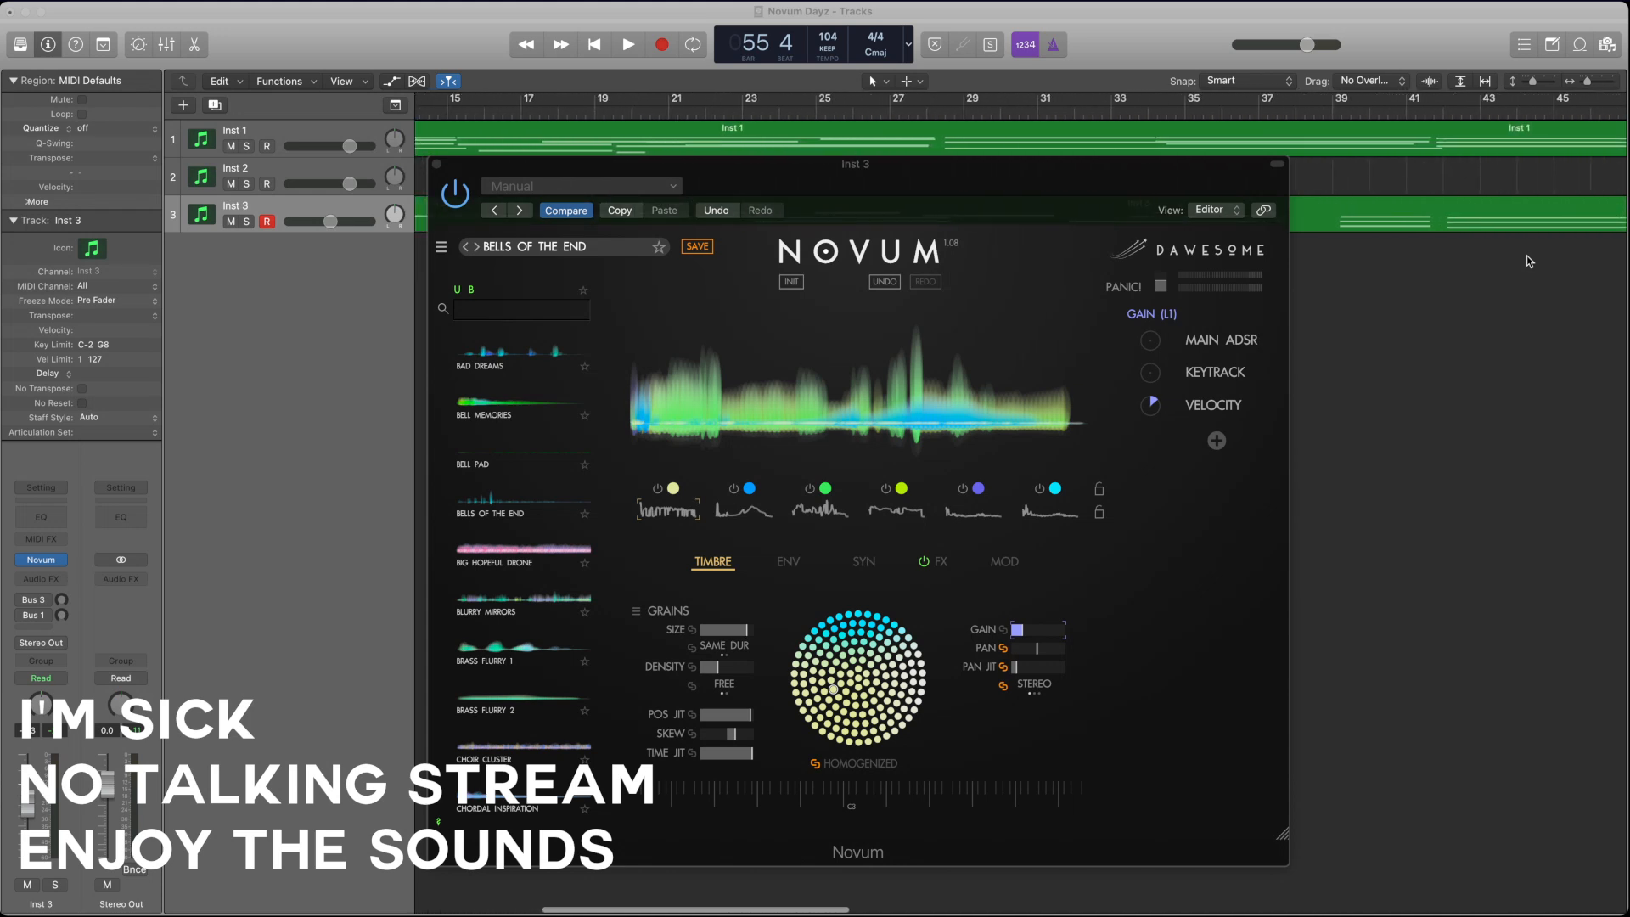
{"action": "scroll", "coordinate": [1526, 256], "scroll_direction": "right", "scroll_amount": 5}
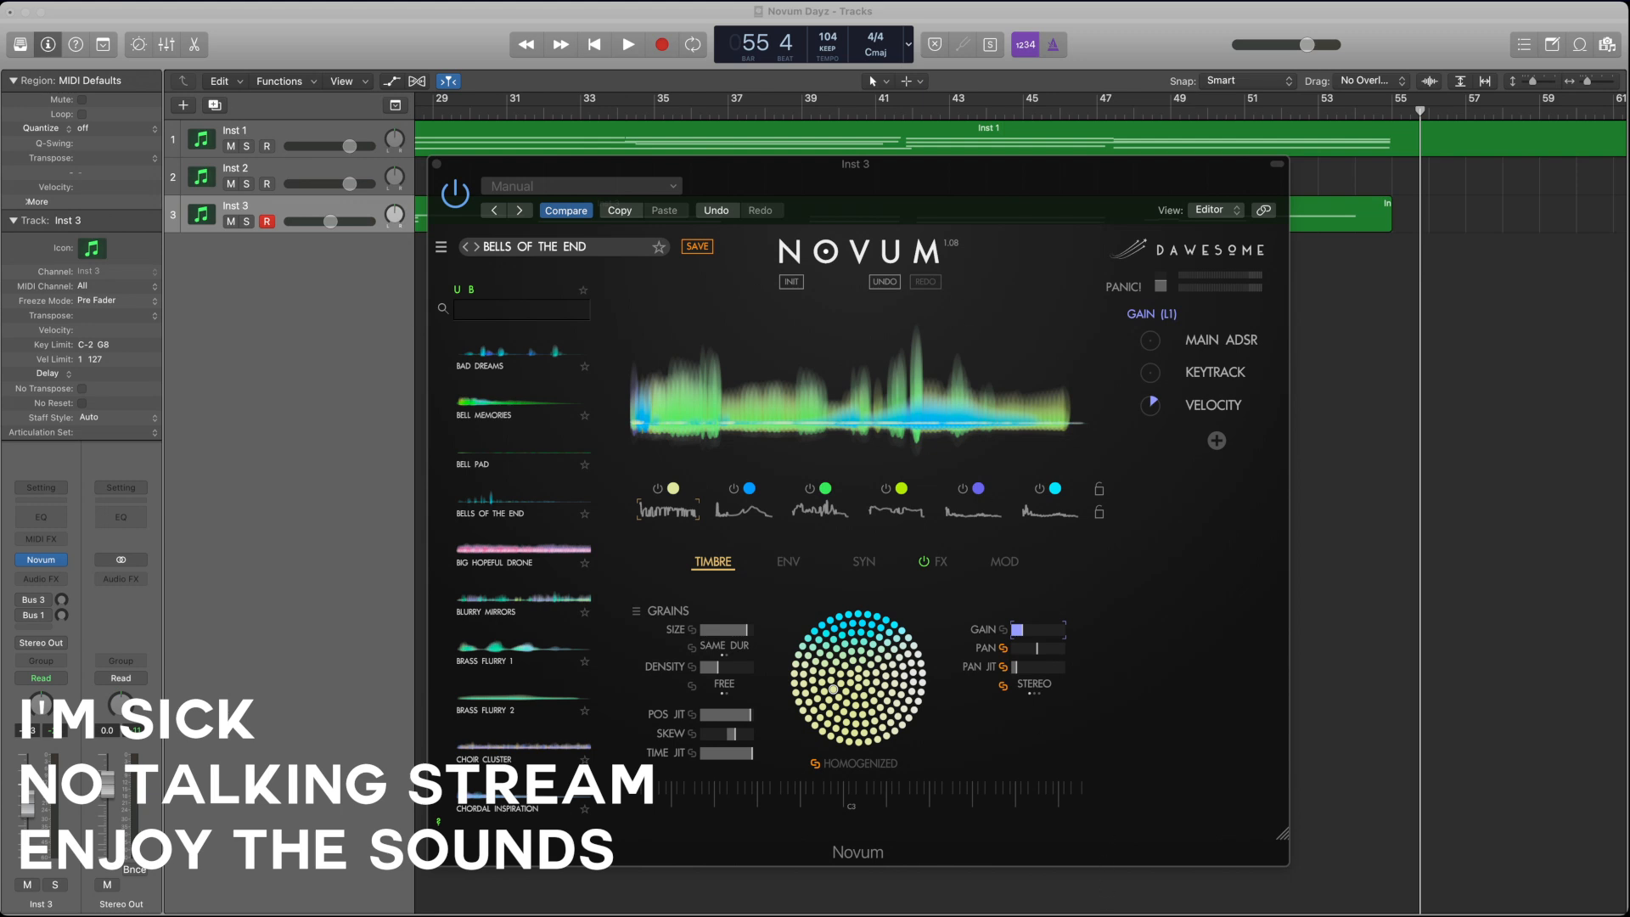
Step: Add one software instrument track with the Default Patch below Inst 3
{"action": "left_click", "coordinate": [373, 351]}
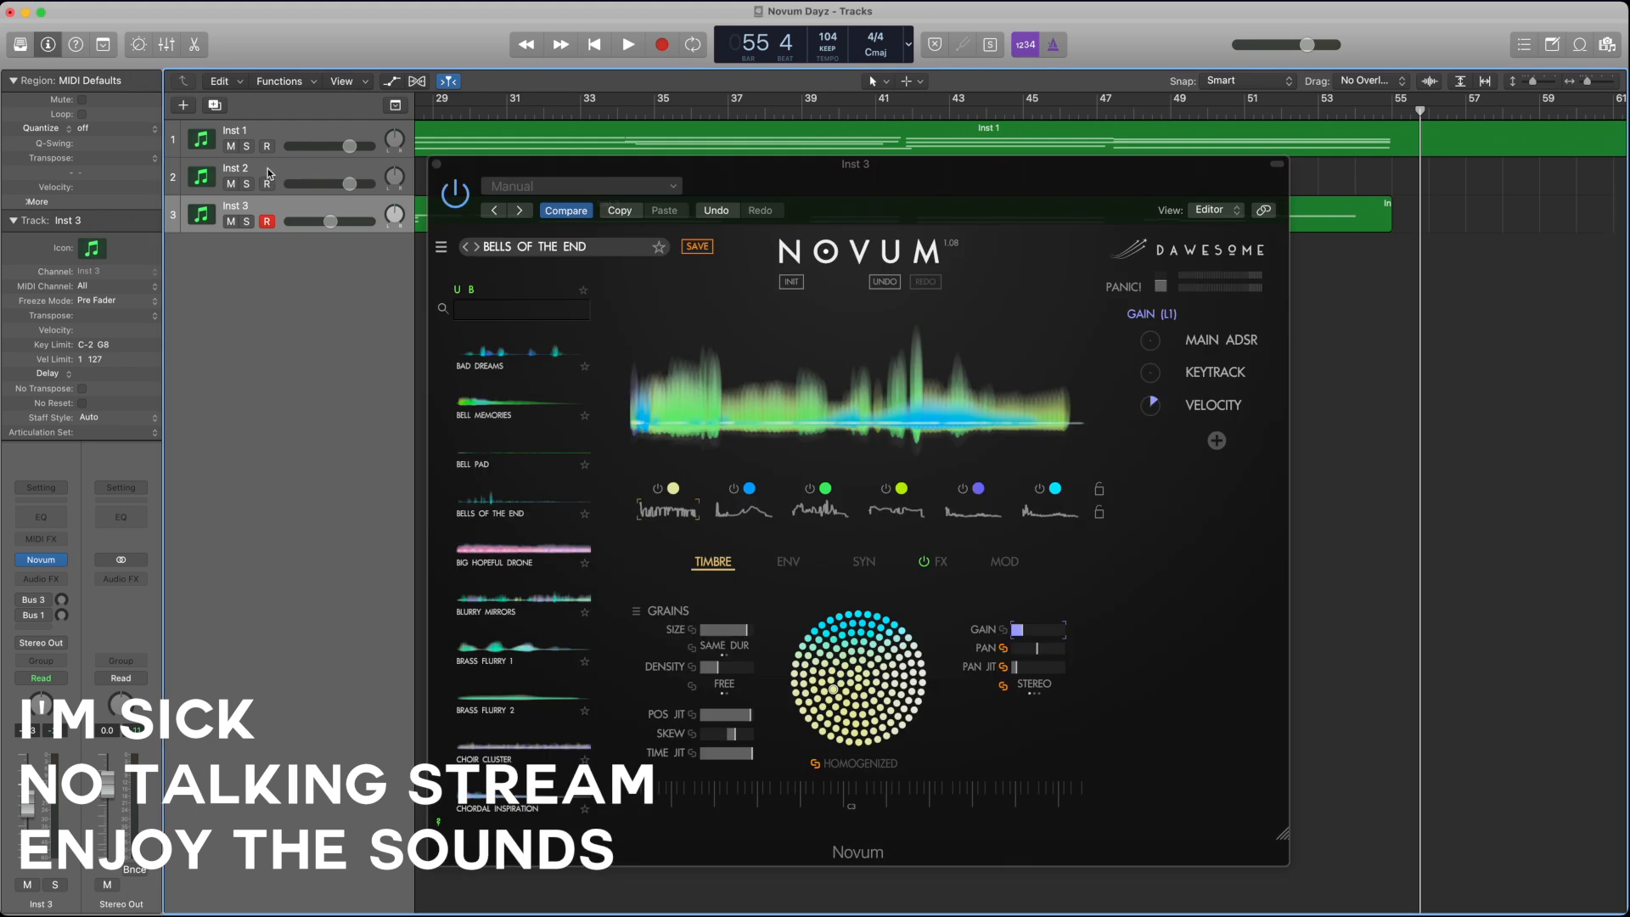
{"action": "left_click", "coordinate": [183, 106]}
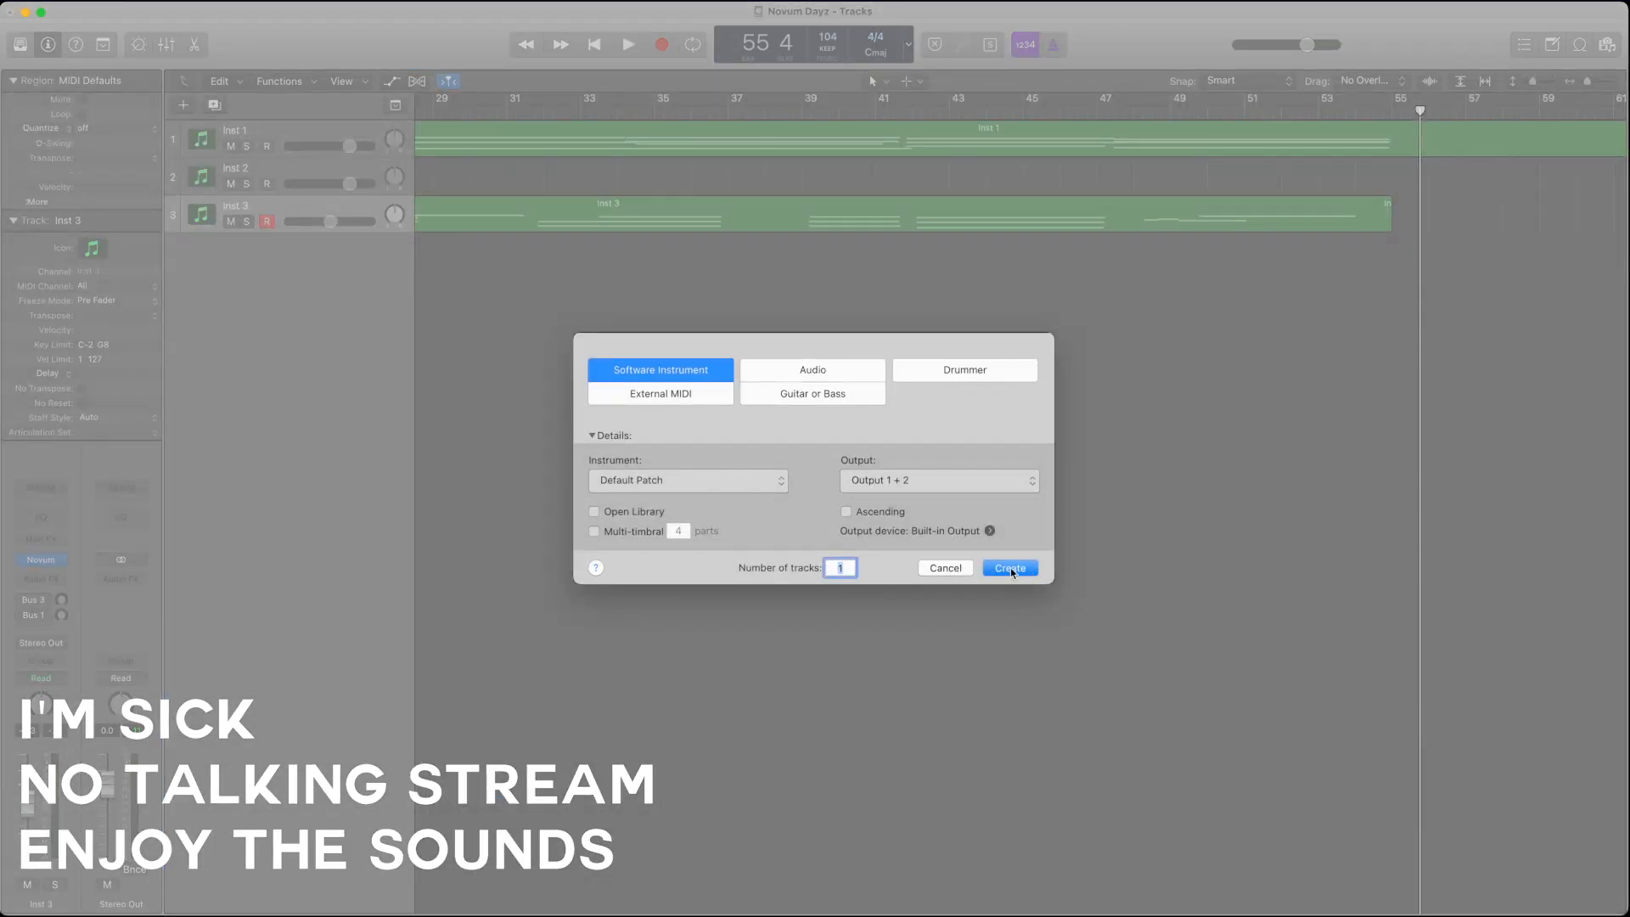
{"action": "key", "text": "Return"}
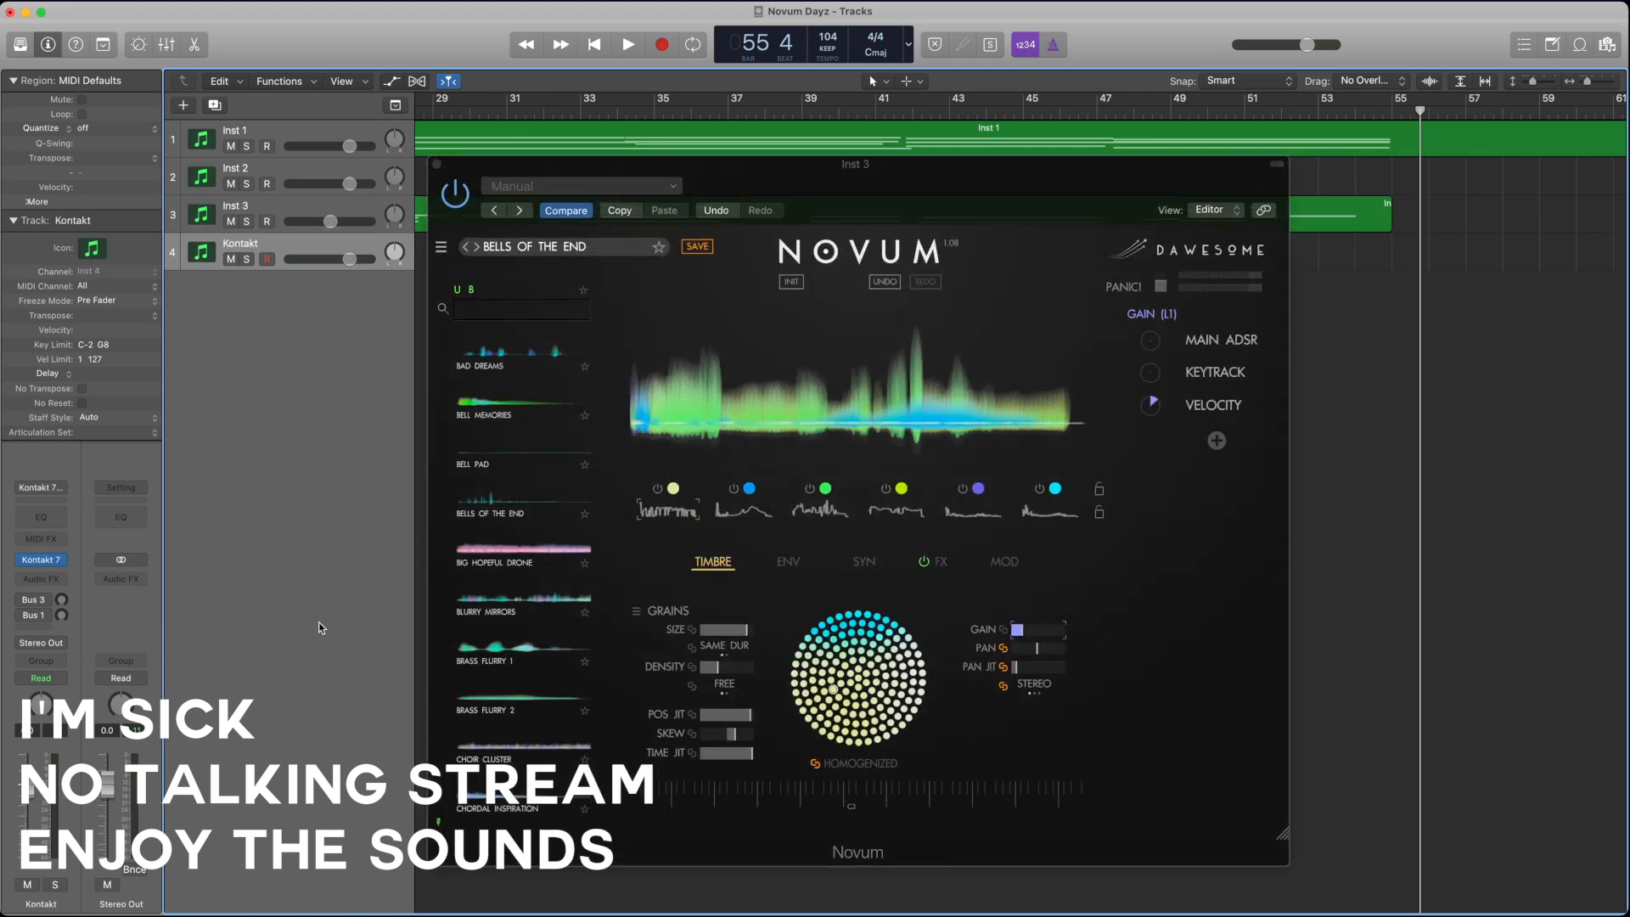
Step: Close the Inst 3 Novum window, load a stereo Novum instrument on the fourth track and move its window fully into view
{"action": "left_click", "coordinate": [436, 165]}
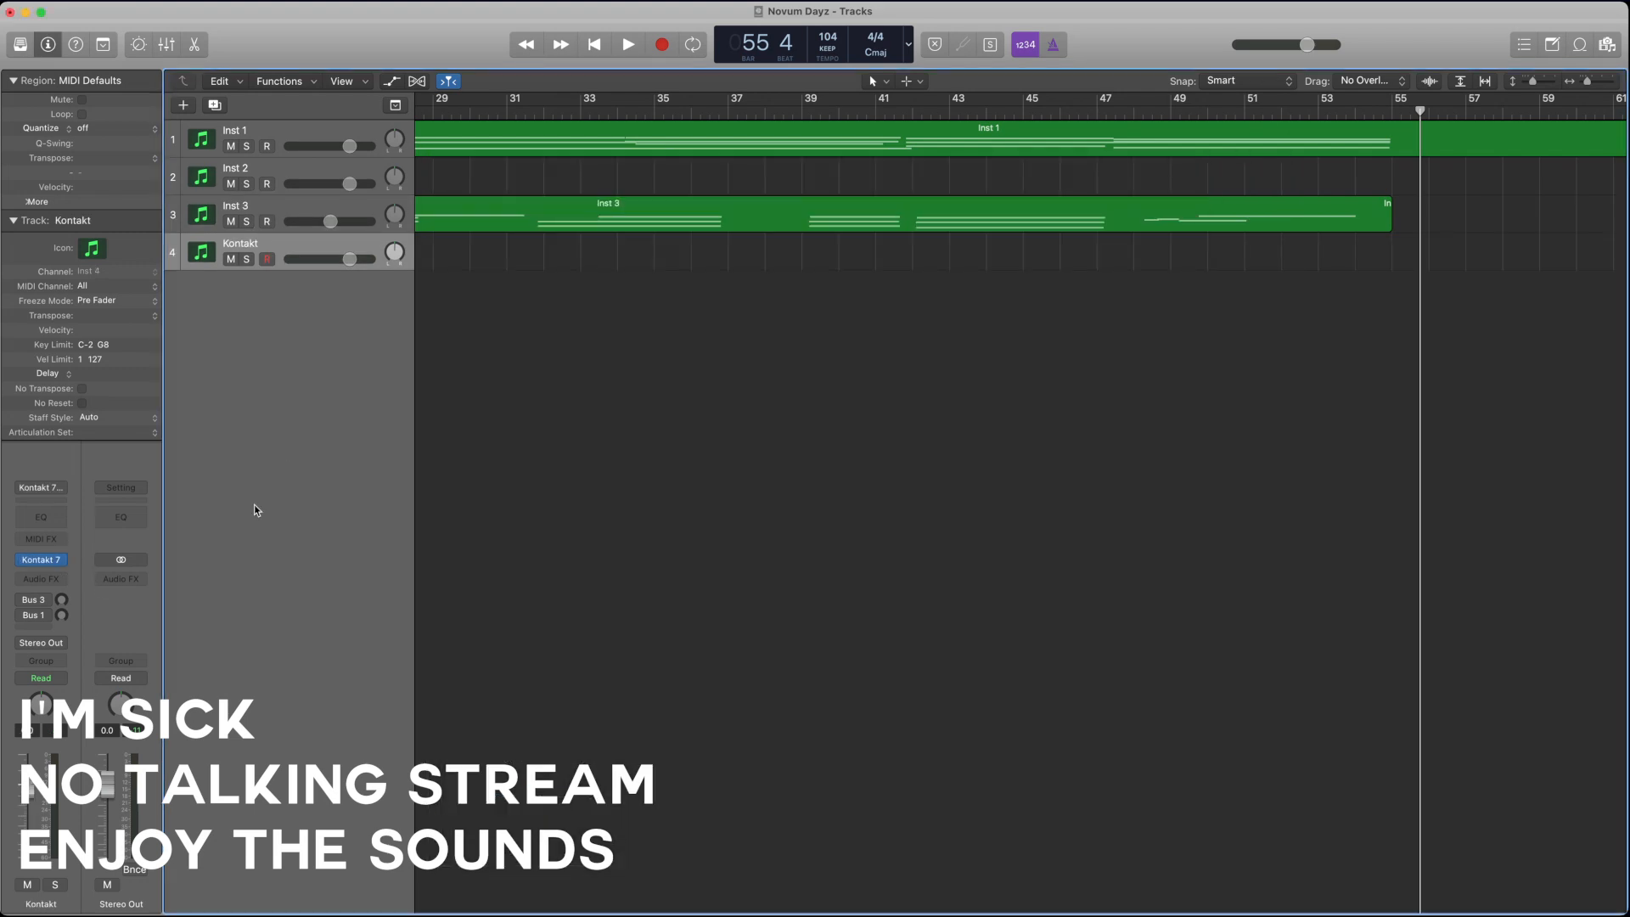
{"action": "left_click", "coordinate": [60, 562]}
{"action": "mouse_move", "coordinate": [85, 705]}
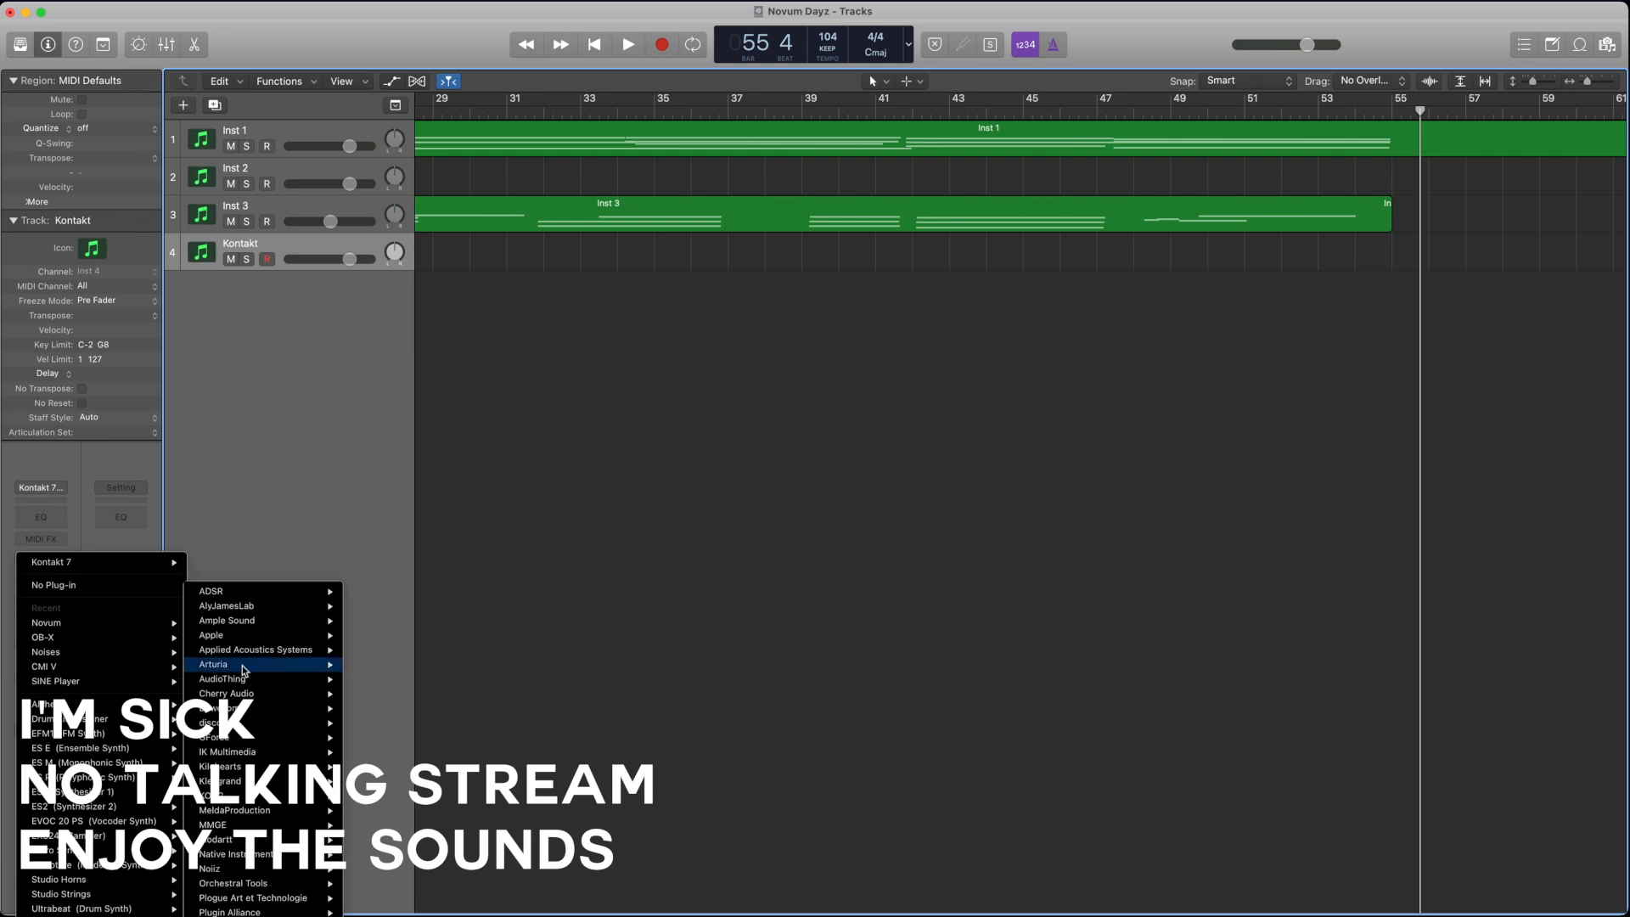
{"action": "mouse_move", "coordinate": [262, 717]}
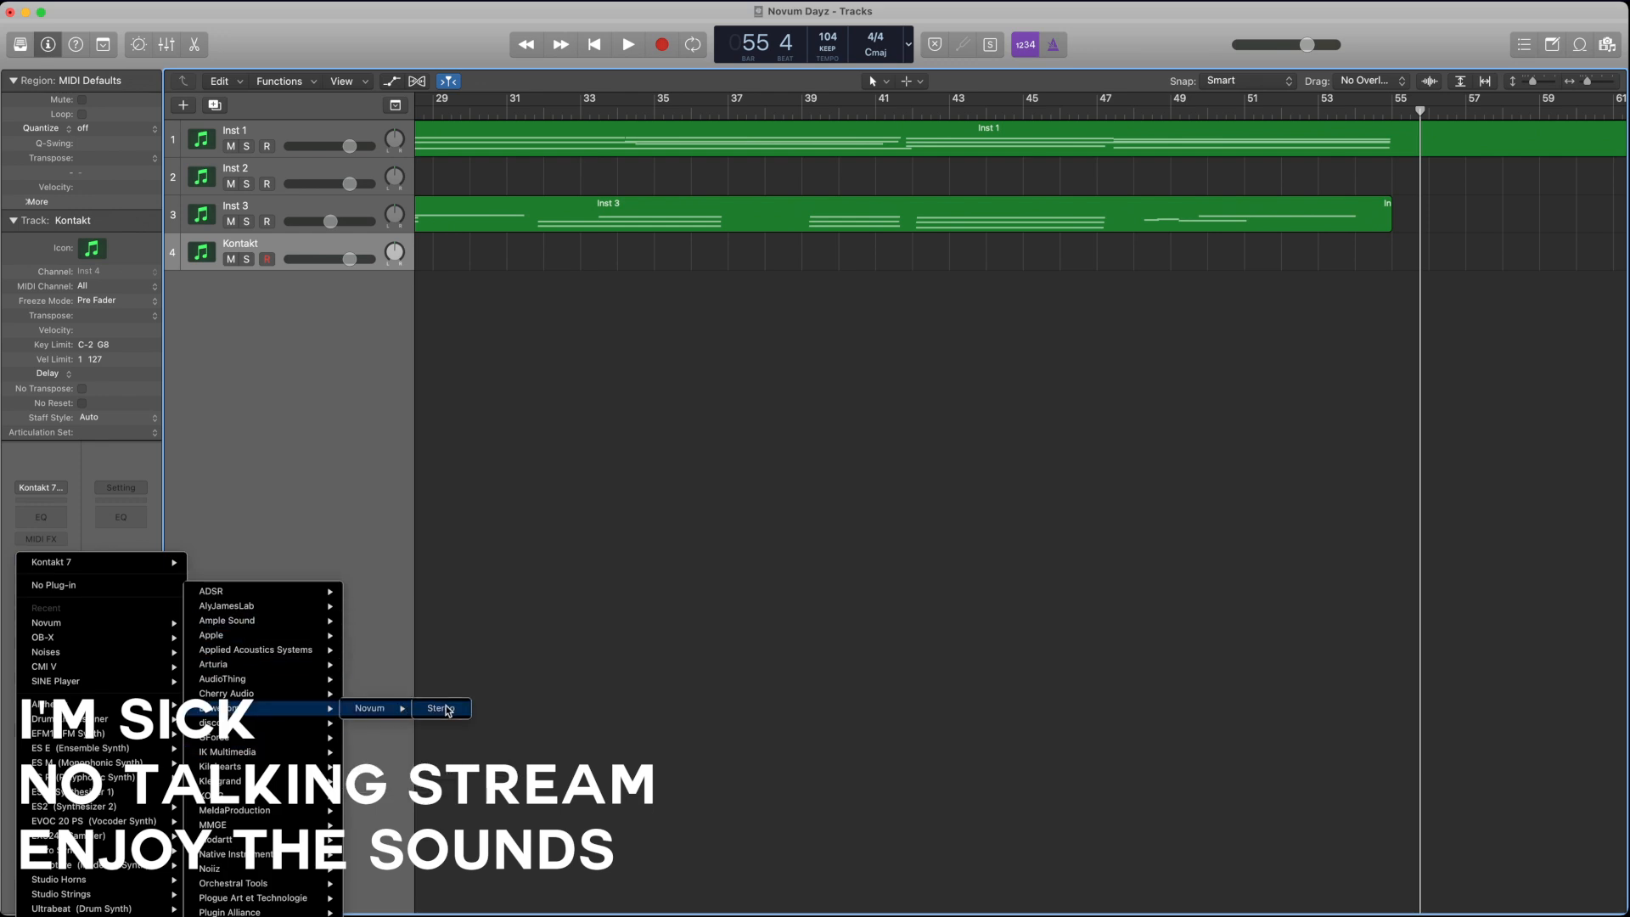
{"action": "left_click", "coordinate": [449, 711]}
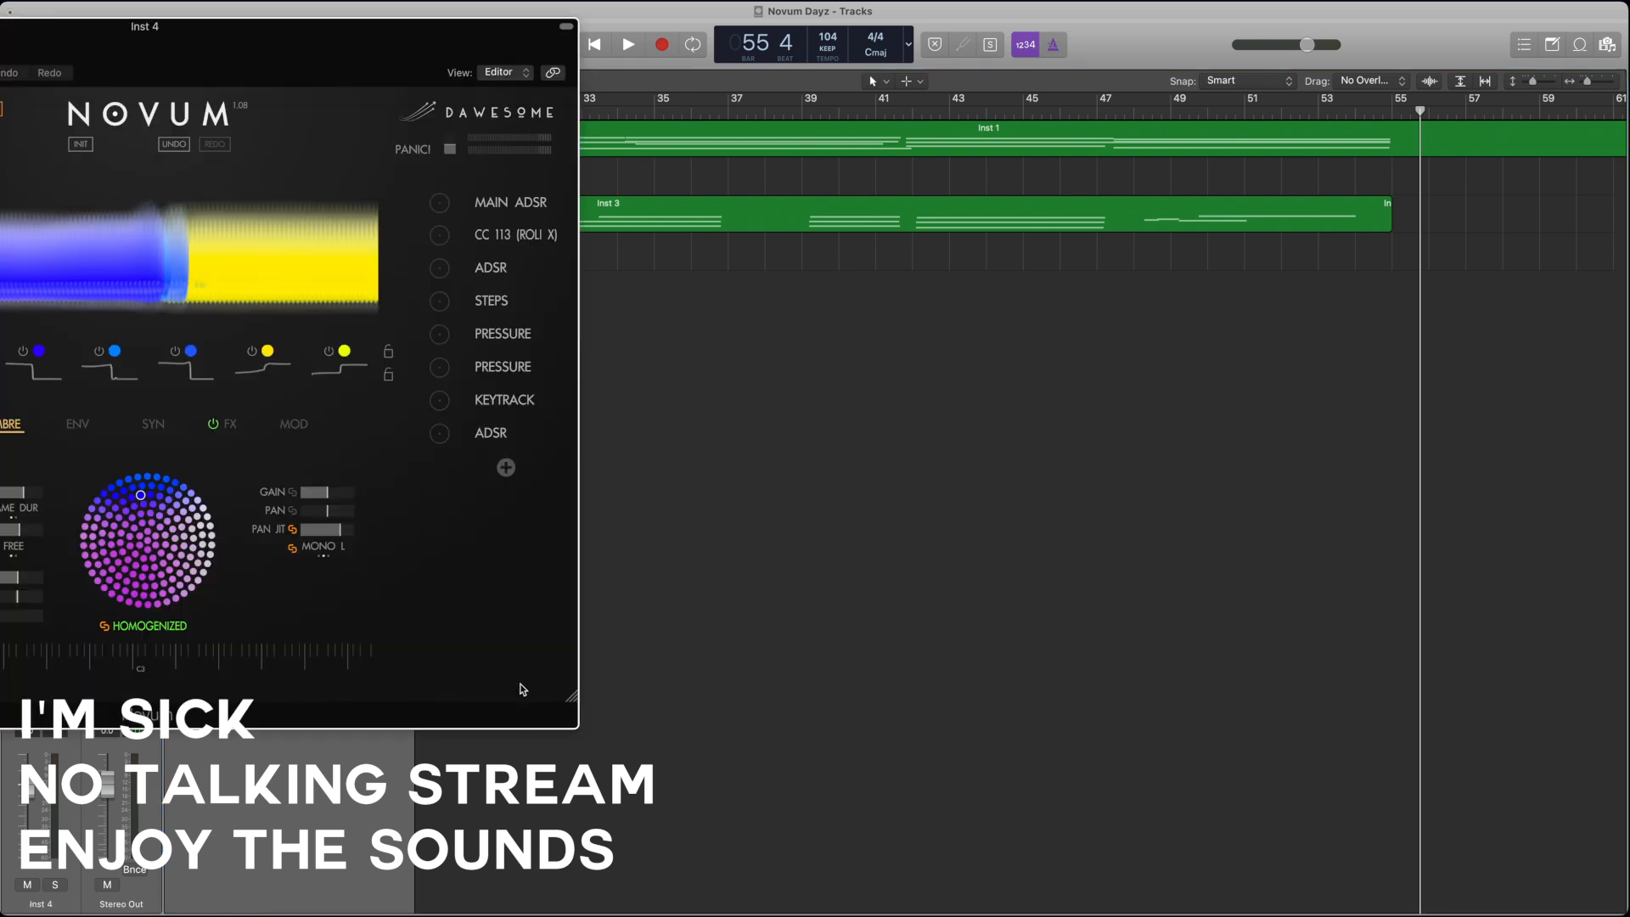
{"action": "left_click_drag", "start_coordinate": [20, 43], "coordinate": [532, 132]}
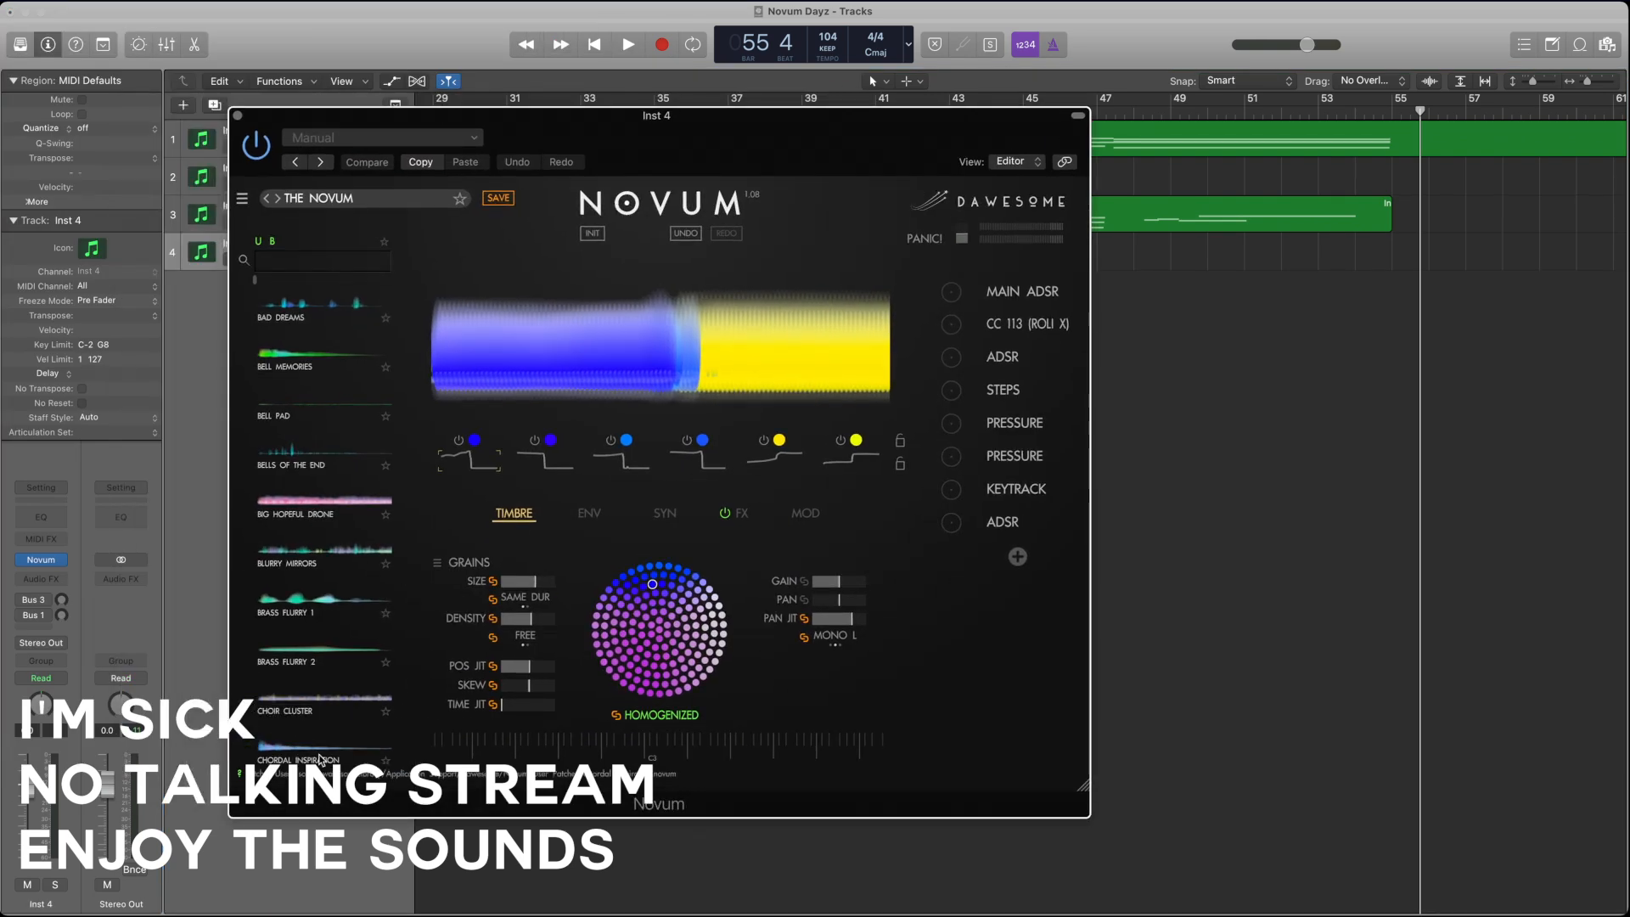
Step: Load the Brass Flurry 2 patch and drop a new audio sample onto its spectral display to replace the source layers
{"action": "scroll", "coordinate": [329, 667], "scroll_direction": "down", "scroll_amount": 3}
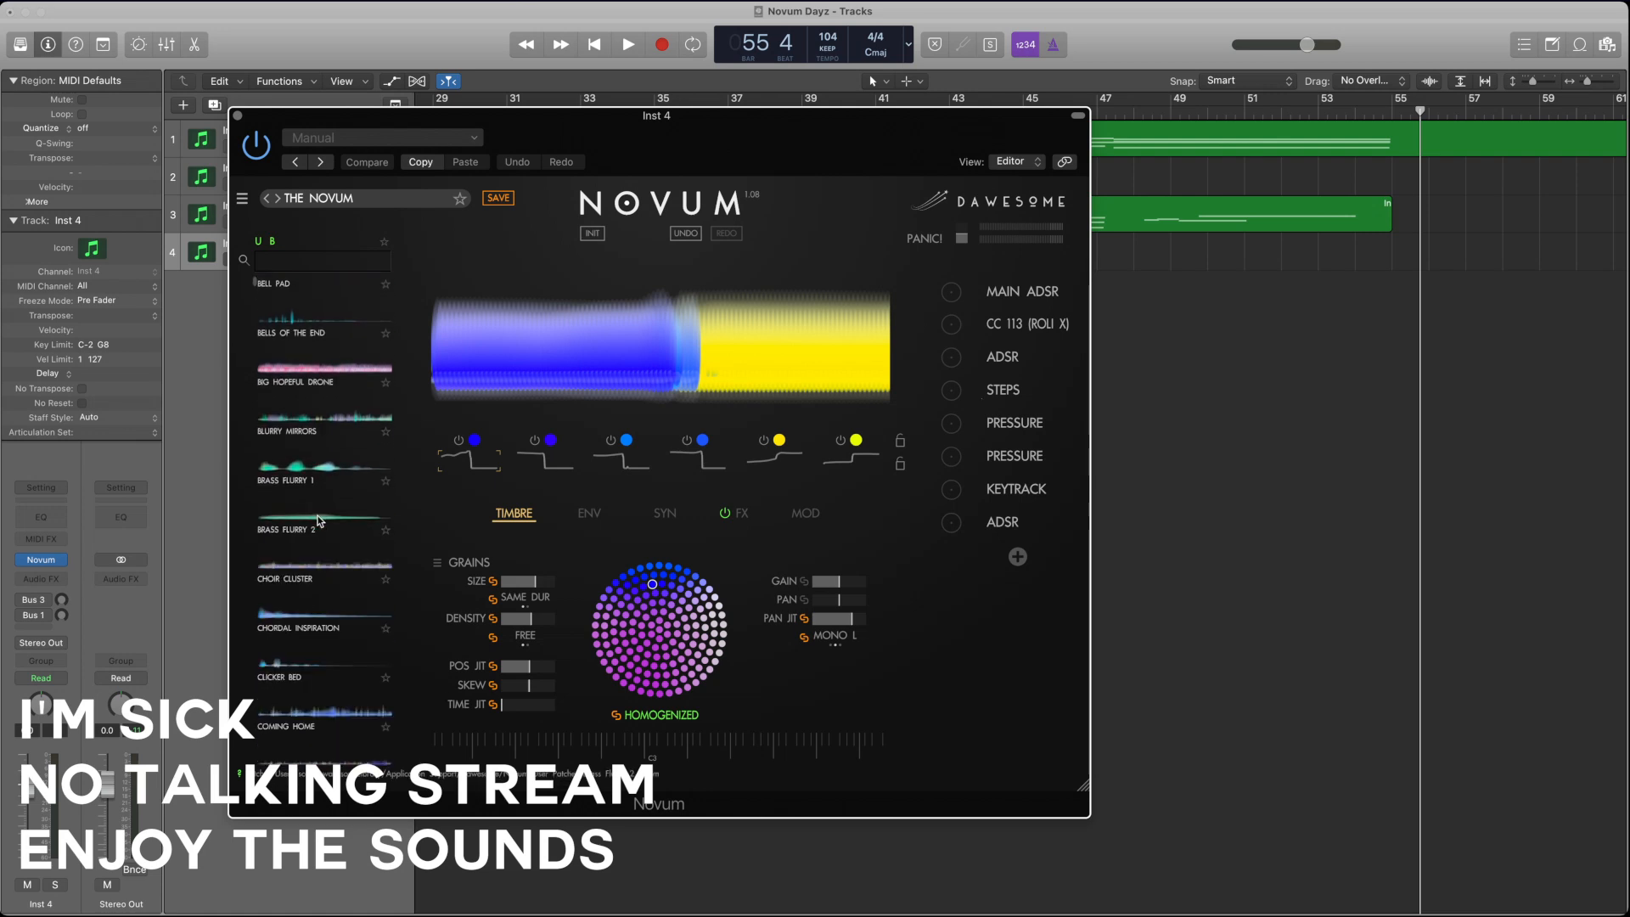
{"action": "left_click", "coordinate": [320, 521]}
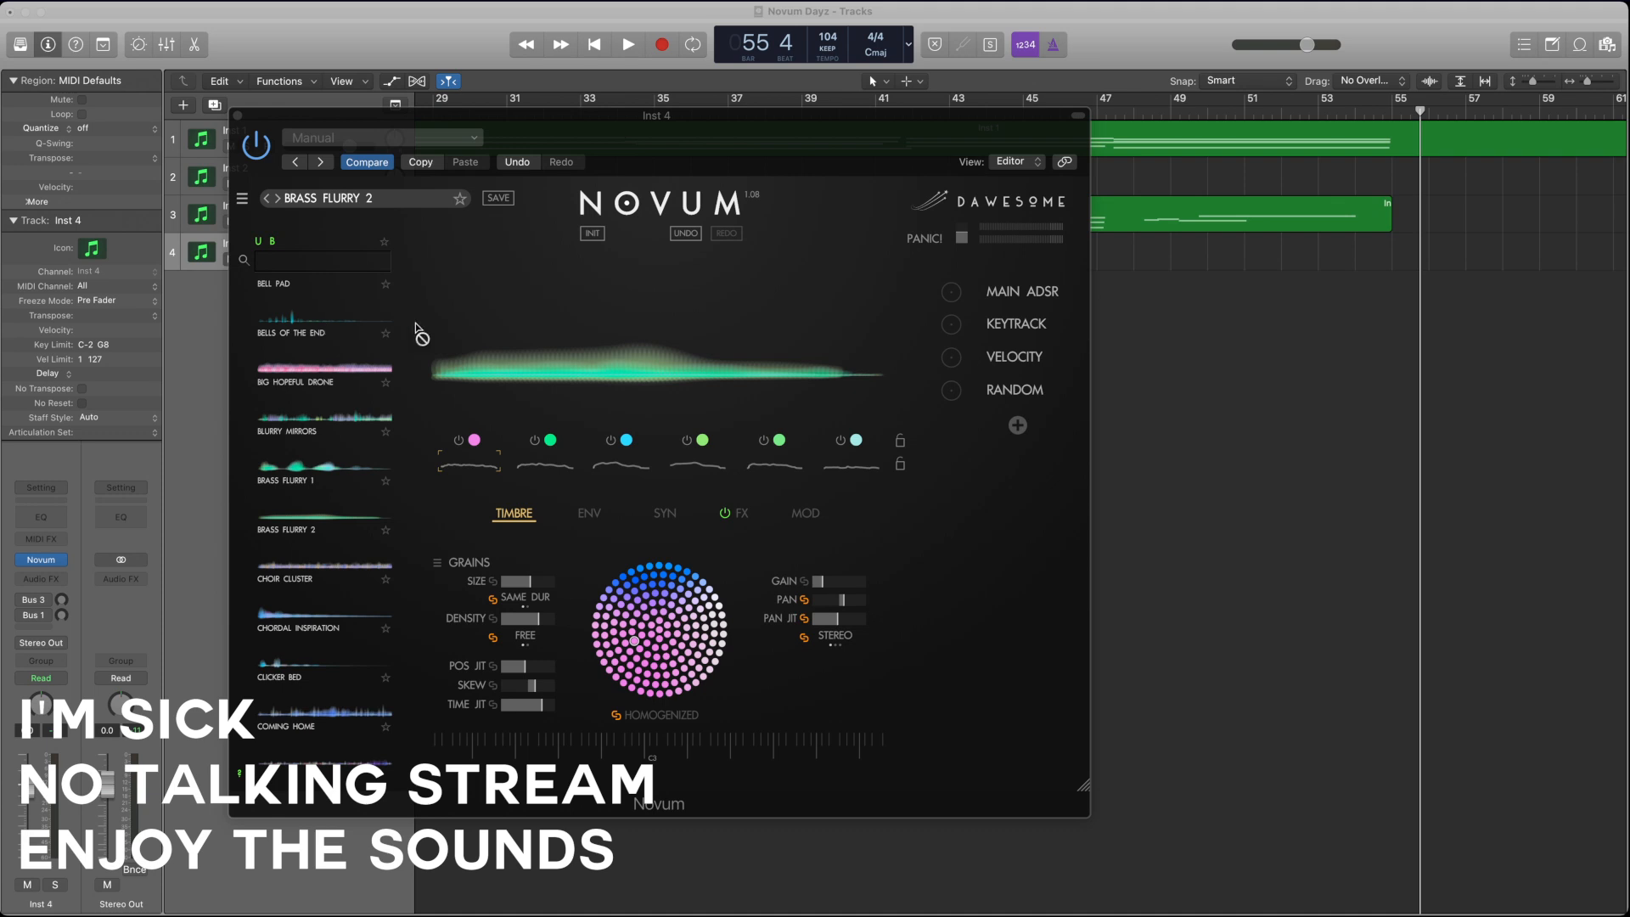
{"action": "left_click_drag", "start_coordinate": [419, 331], "coordinate": [833, 356]}
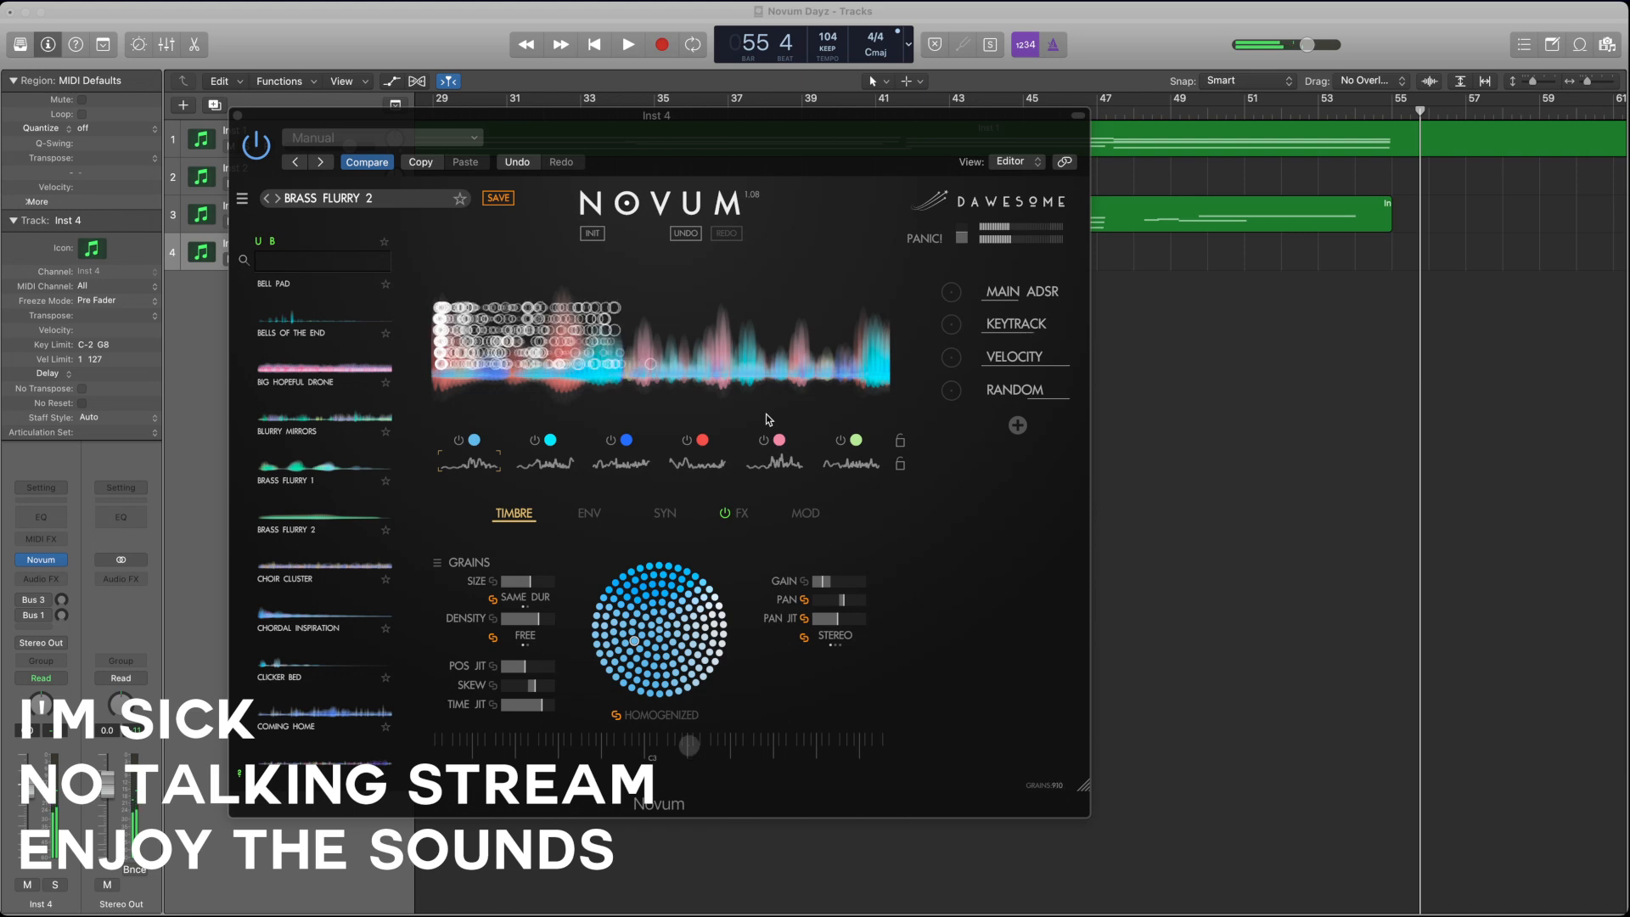
Step: Set the patch's reference pitch to C3 in the synthesis settings
{"action": "left_click", "coordinate": [598, 517]}
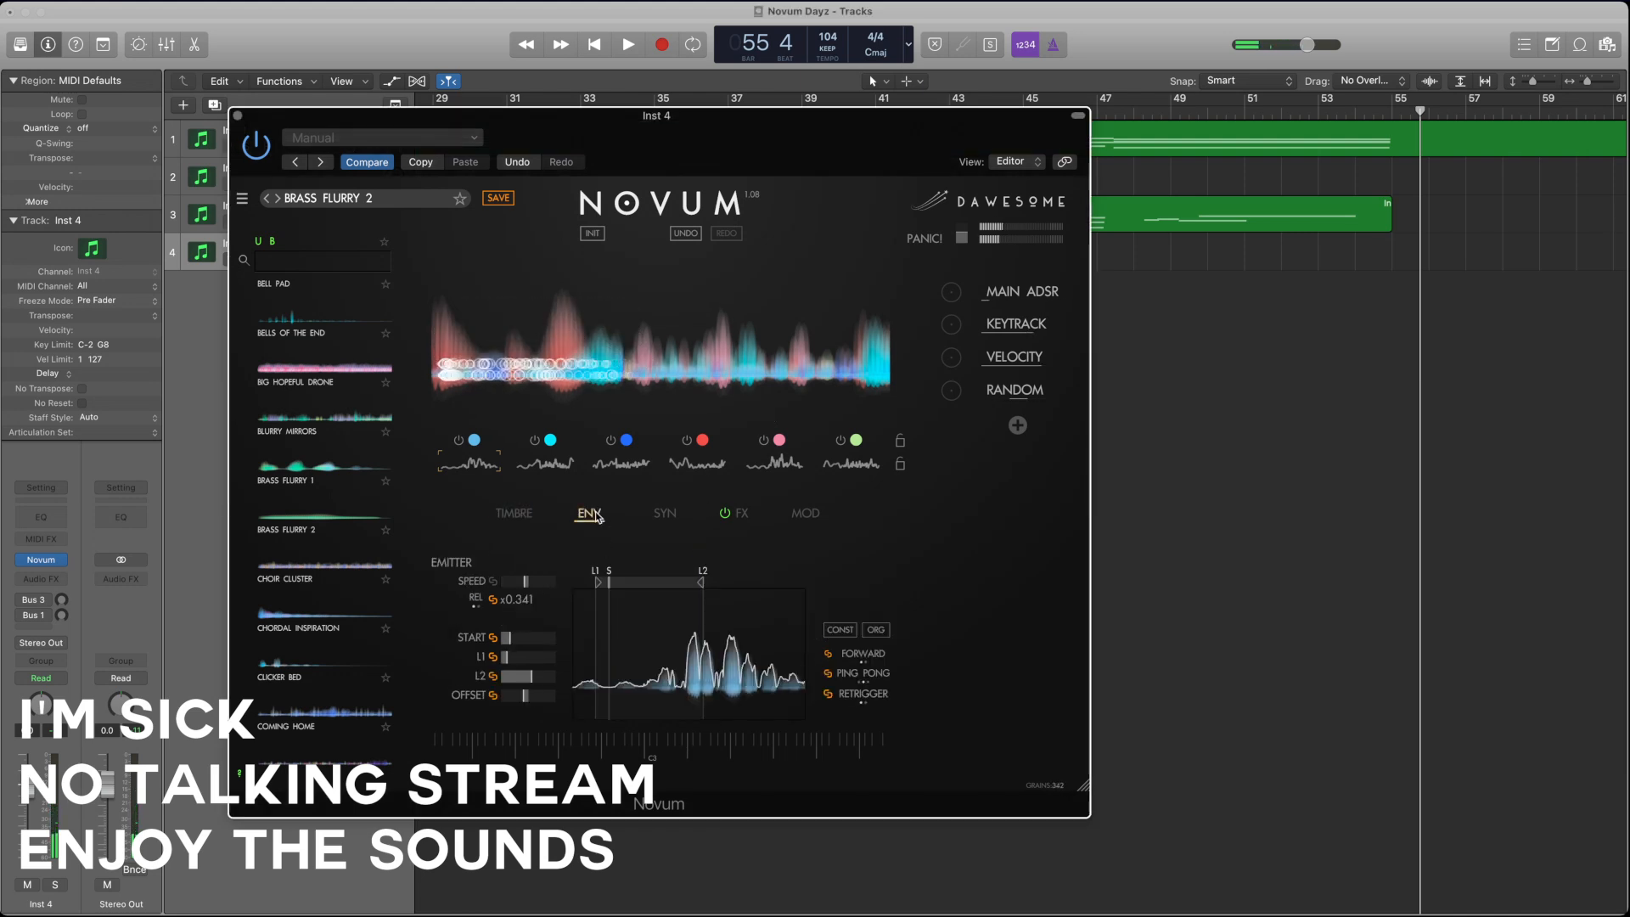
{"action": "left_click", "coordinate": [658, 518]}
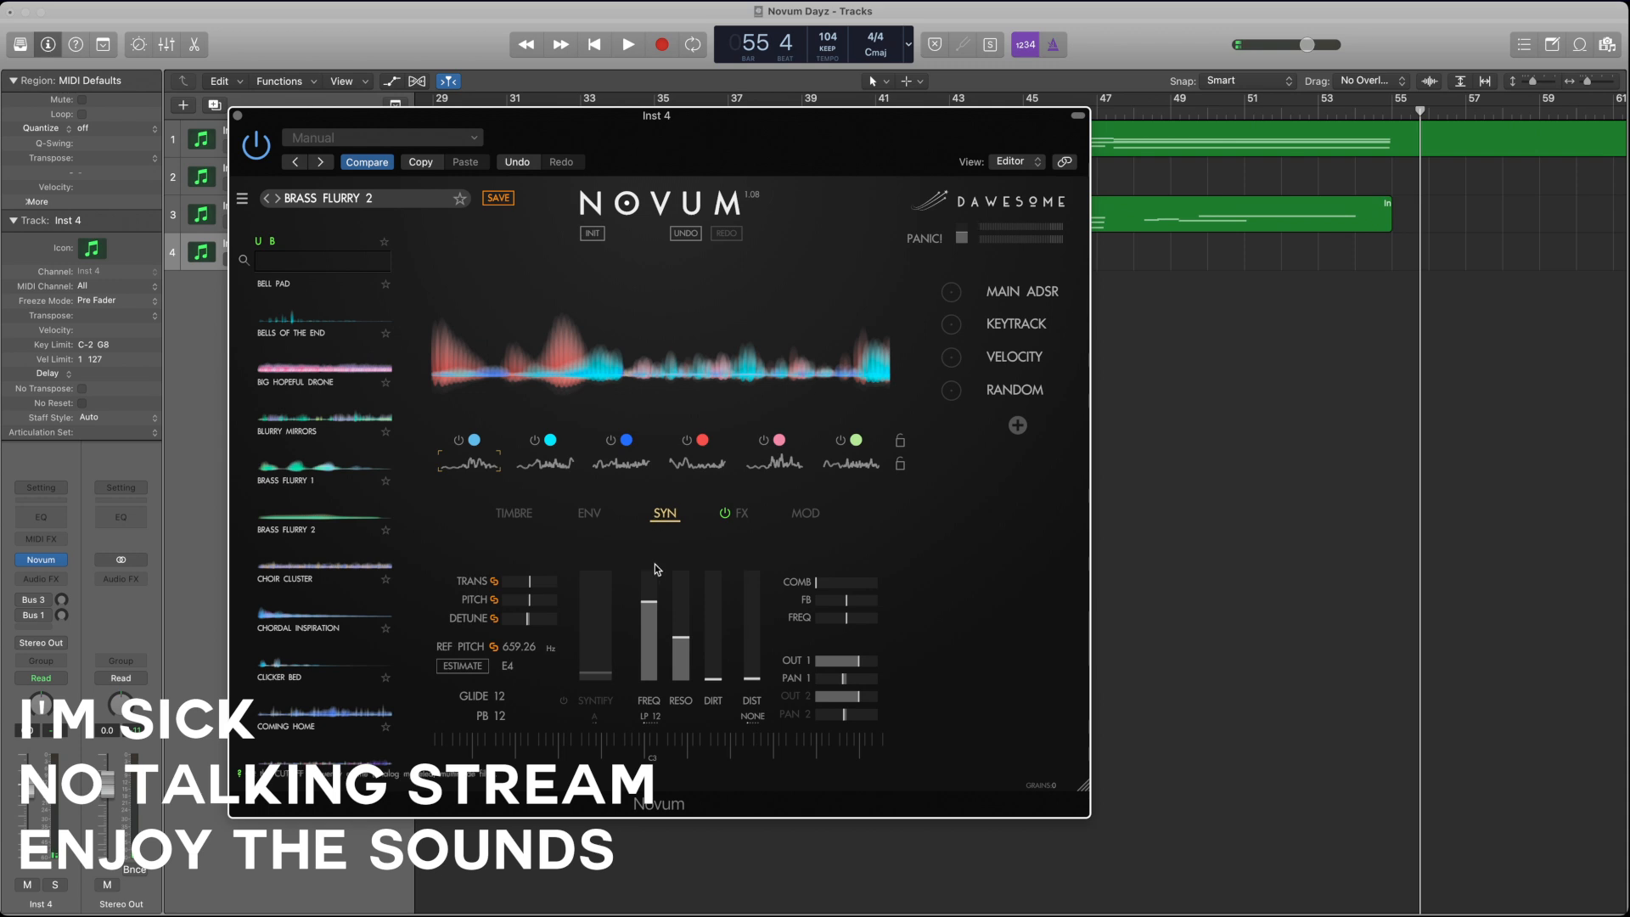
{"action": "left_click", "coordinate": [510, 666]}
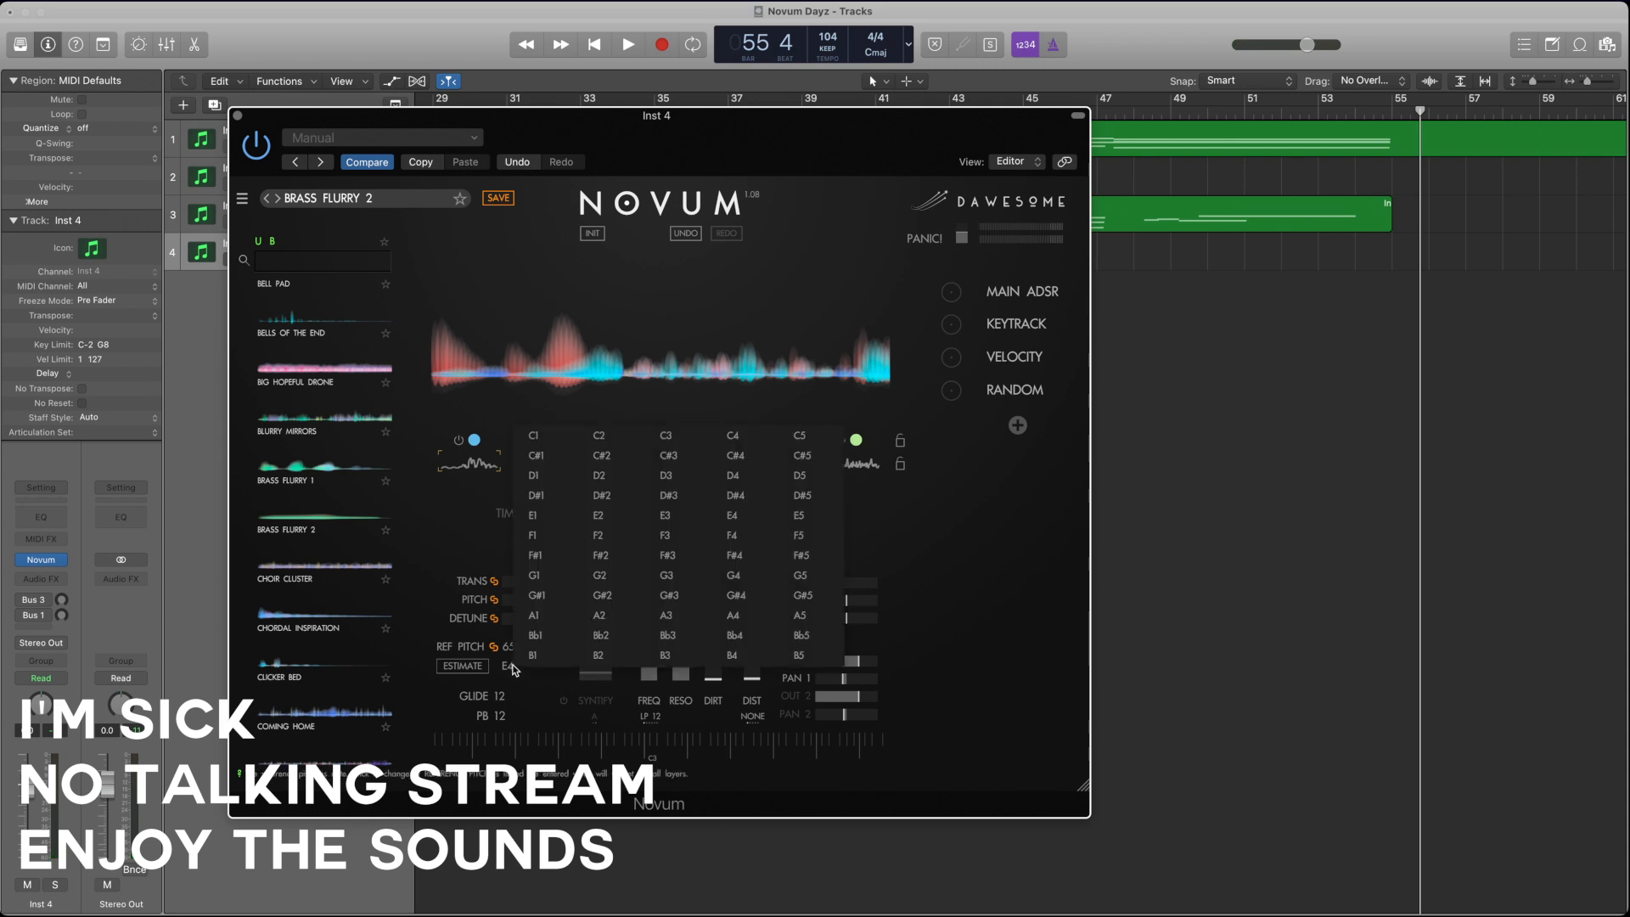
{"action": "left_click", "coordinate": [674, 437]}
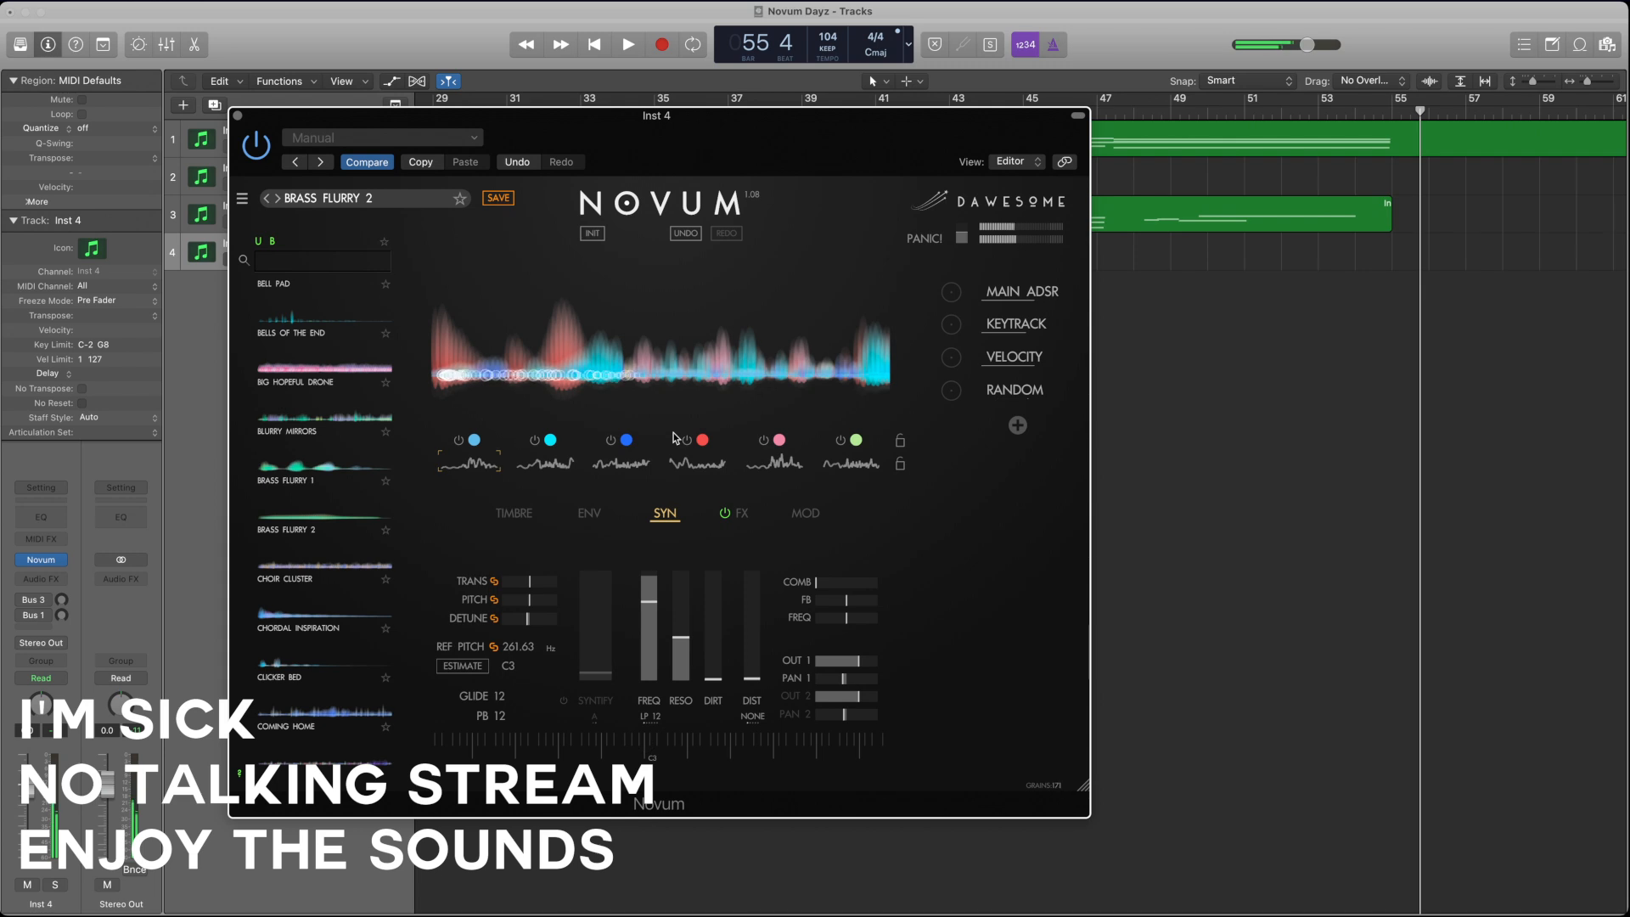
Step: Mute layers two to six and select the first layer for editing
{"action": "left_click", "coordinate": [610, 440]}
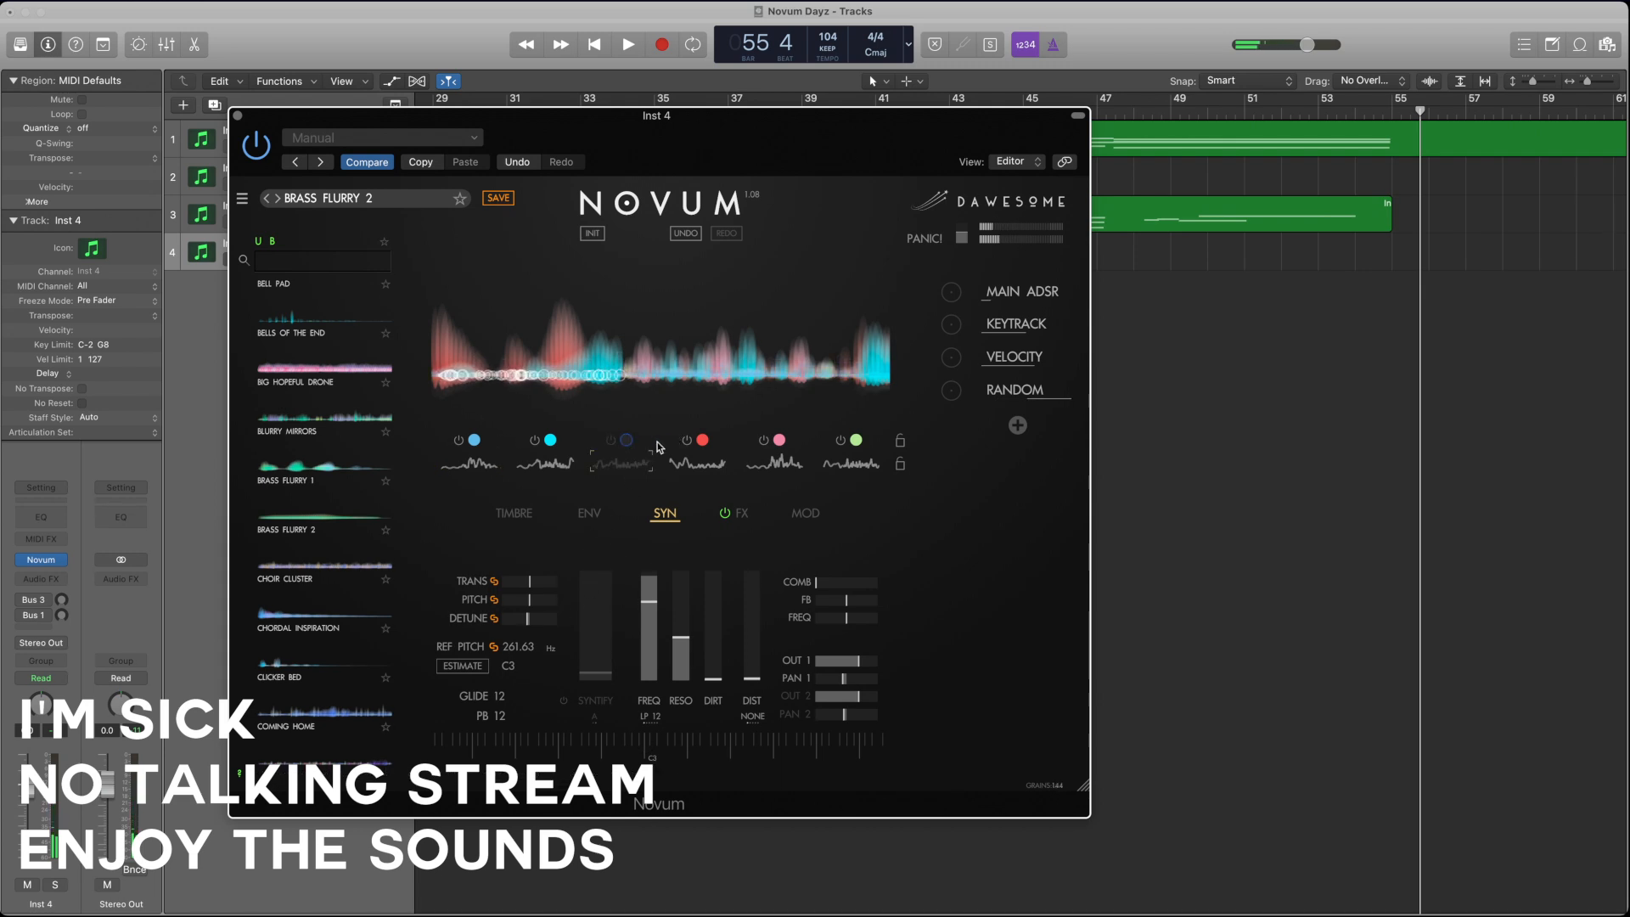
{"action": "left_click", "coordinate": [687, 440]}
{"action": "left_click", "coordinate": [763, 440]}
{"action": "left_click", "coordinate": [839, 440]}
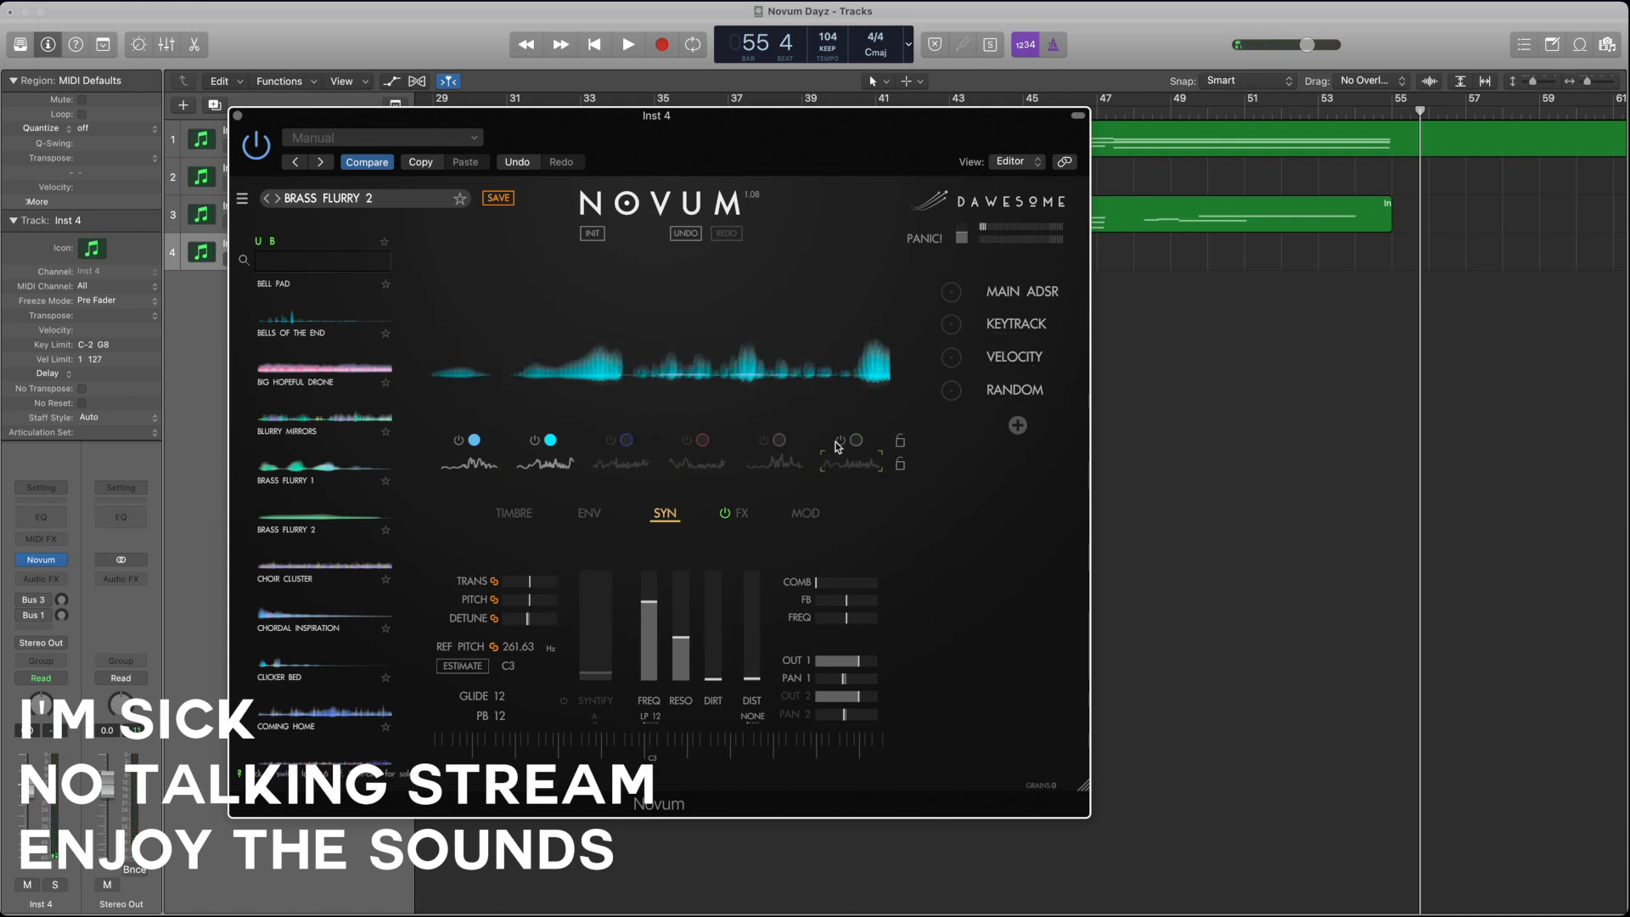
{"action": "left_click", "coordinate": [537, 441]}
{"action": "left_click", "coordinate": [463, 469]}
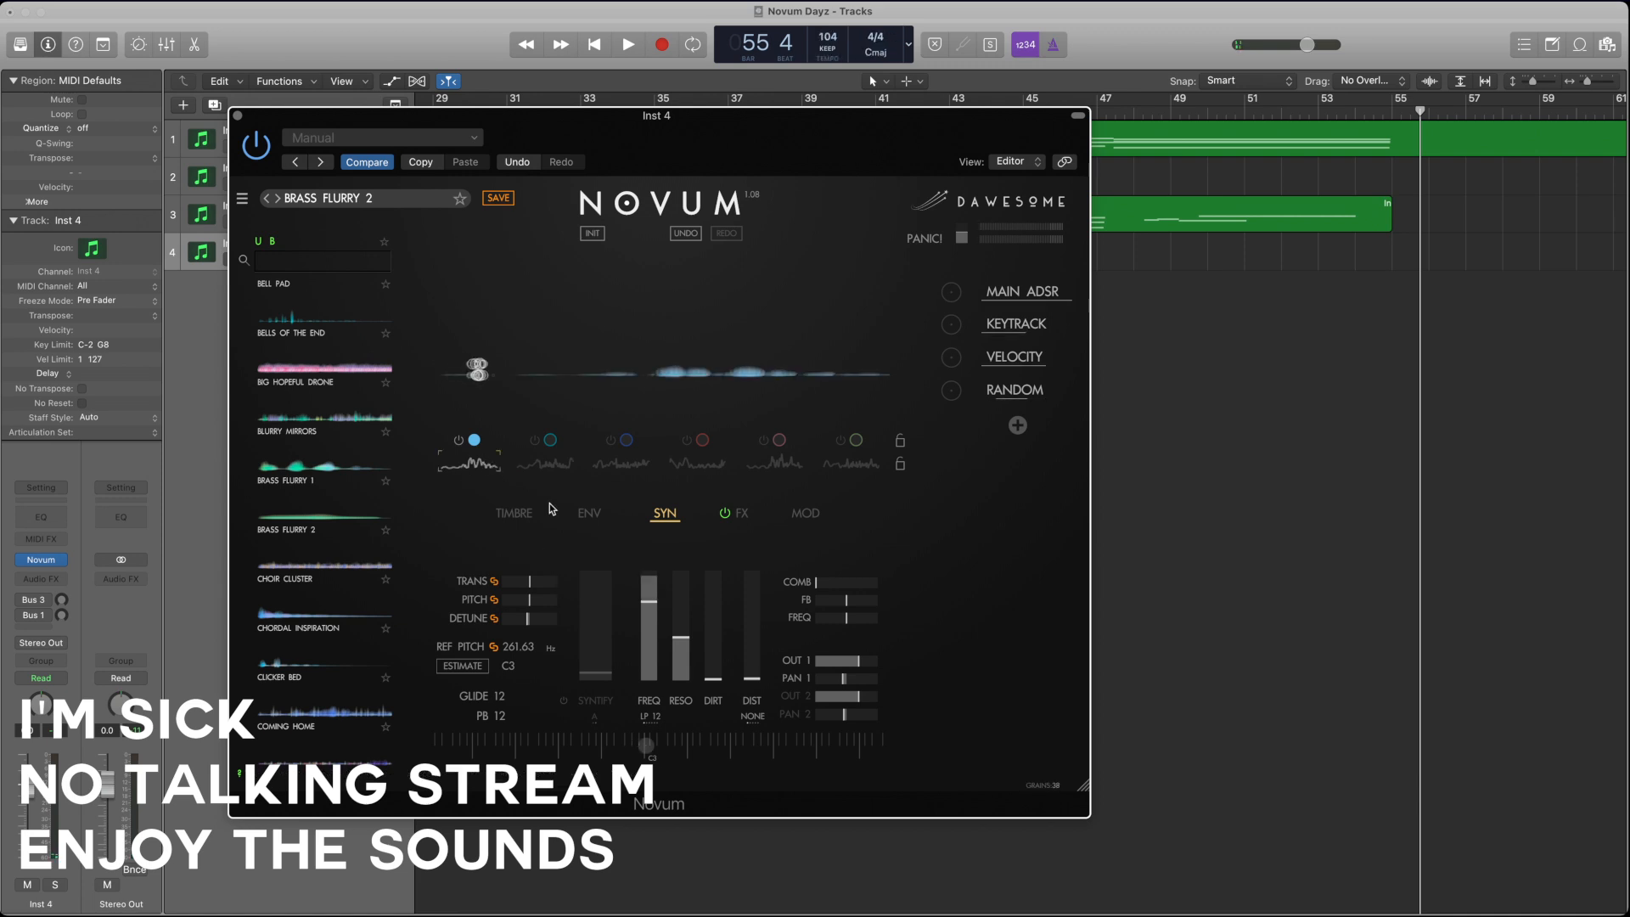
Step: Adjust the first layer's grain size, lower its density to about 3.61 and raise its position jitter
{"action": "left_click", "coordinate": [514, 513]}
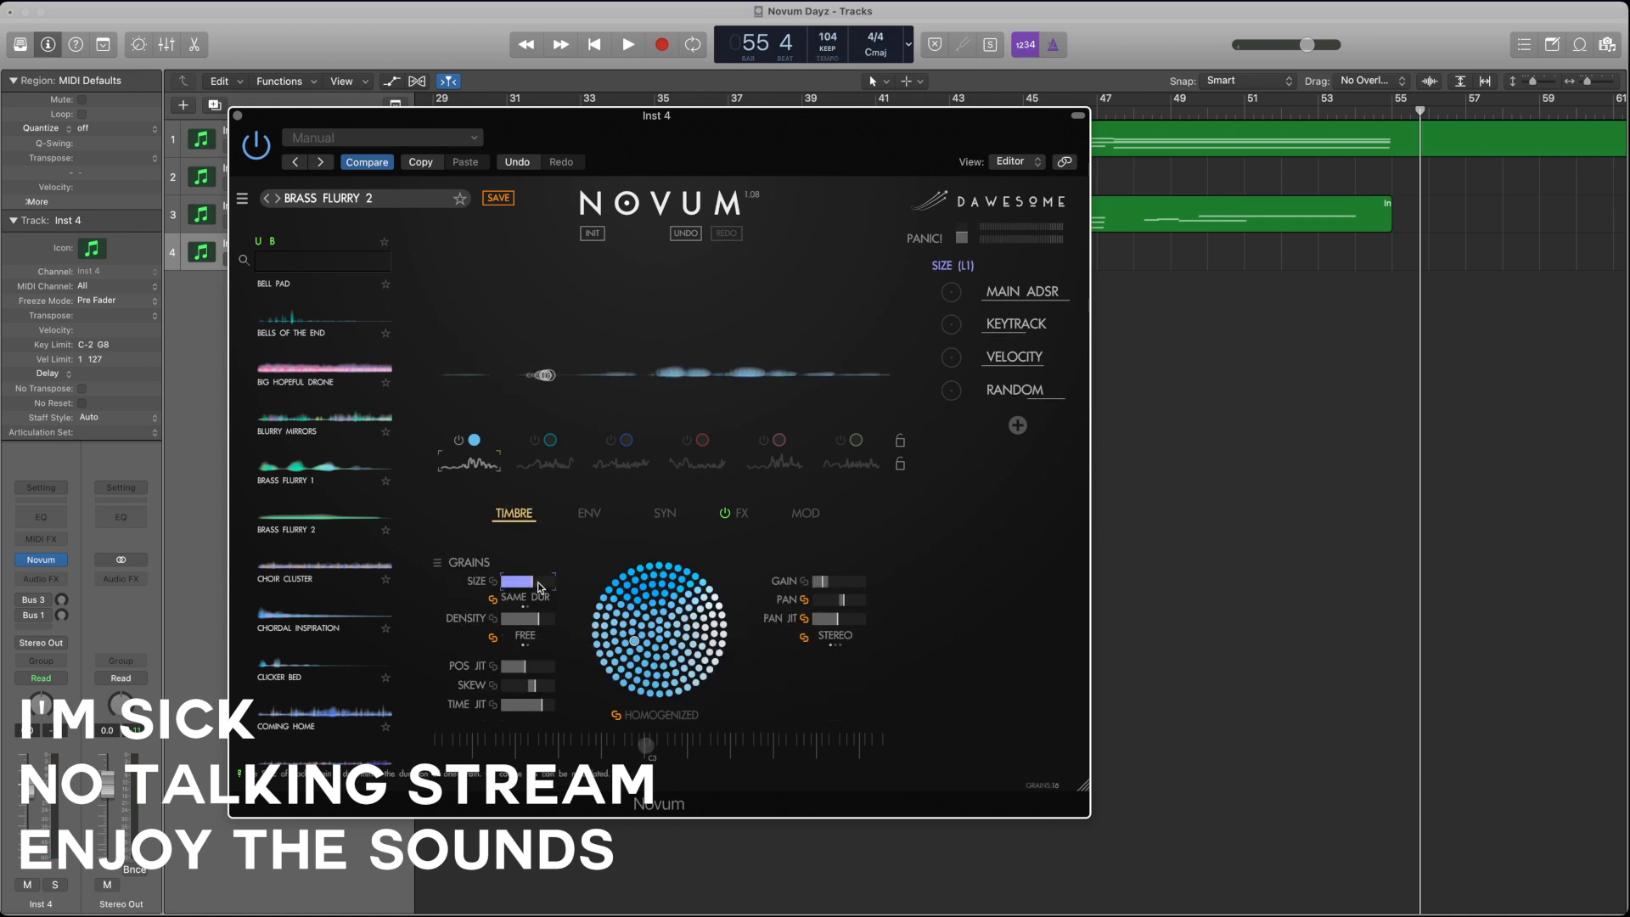
{"action": "left_click_drag", "start_coordinate": [539, 586], "coordinate": [543, 586]}
{"action": "left_click", "coordinate": [528, 621]}
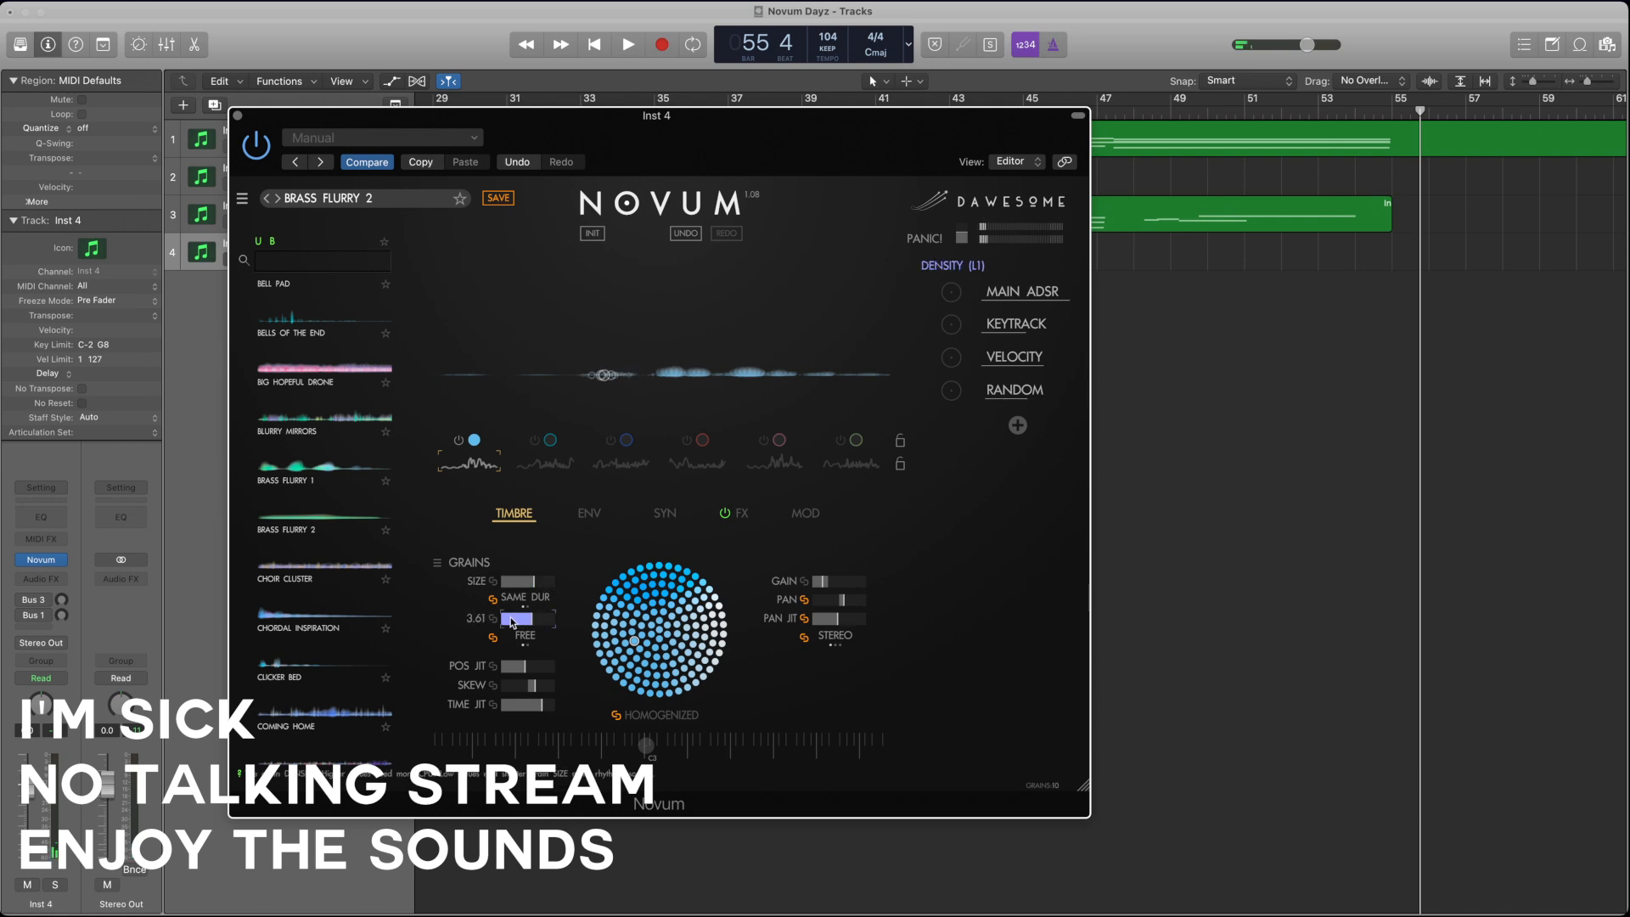
{"action": "left_click_drag", "start_coordinate": [528, 666], "coordinate": [572, 670]}
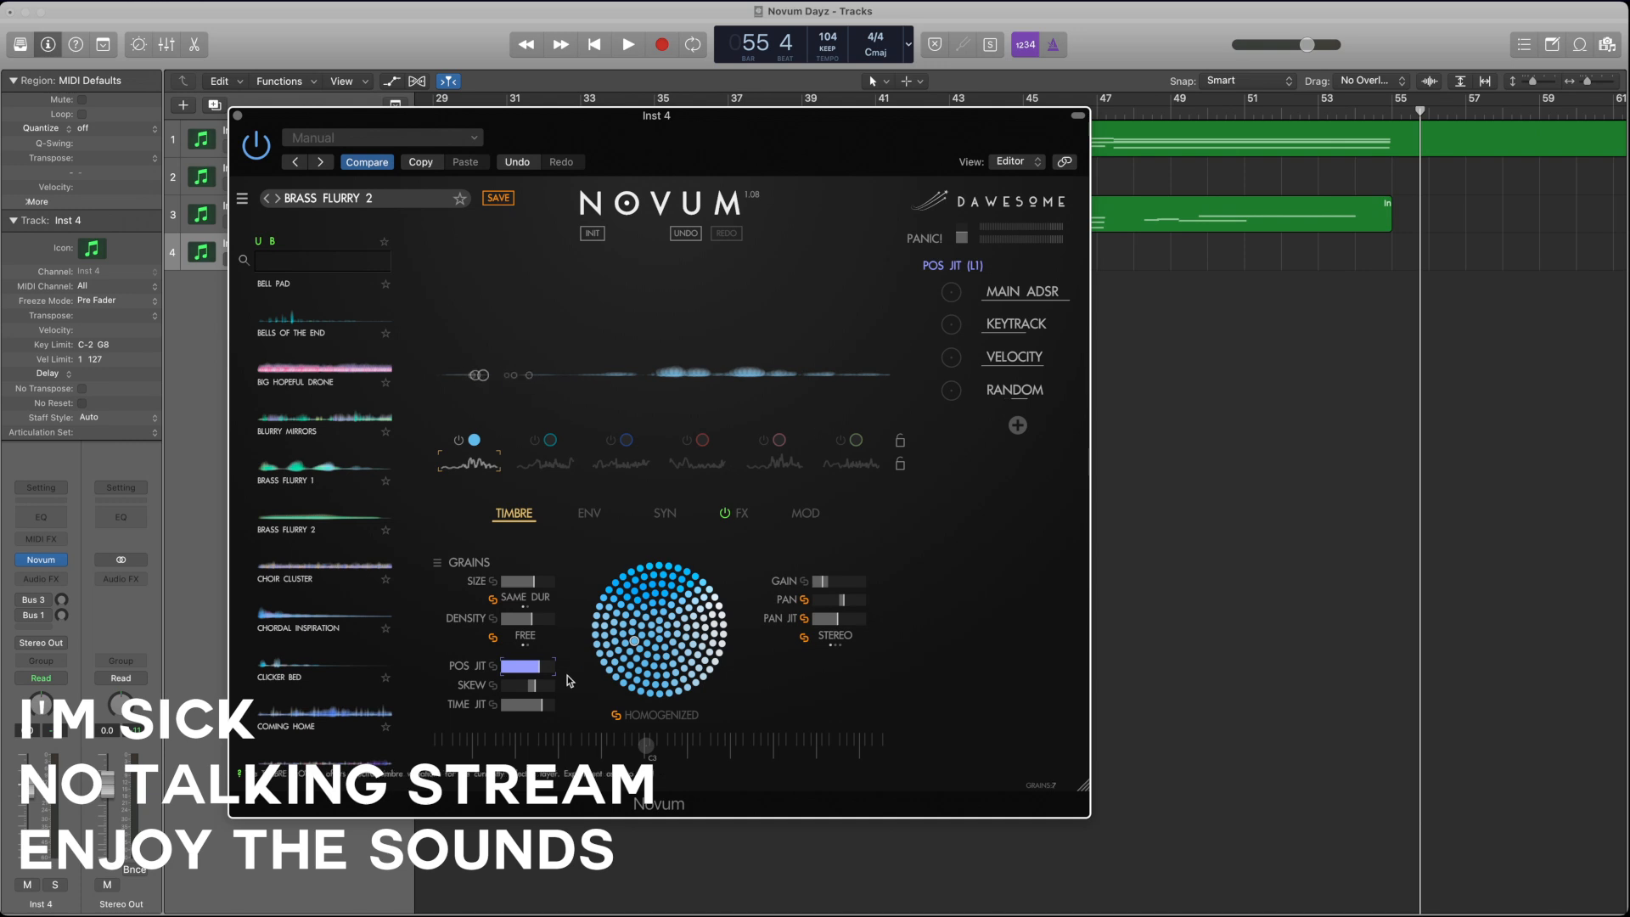
Step: Shift the emitter start and both loop points later, and redraw the first layer's envelope as a broader, higher curve
{"action": "left_click", "coordinate": [590, 512]}
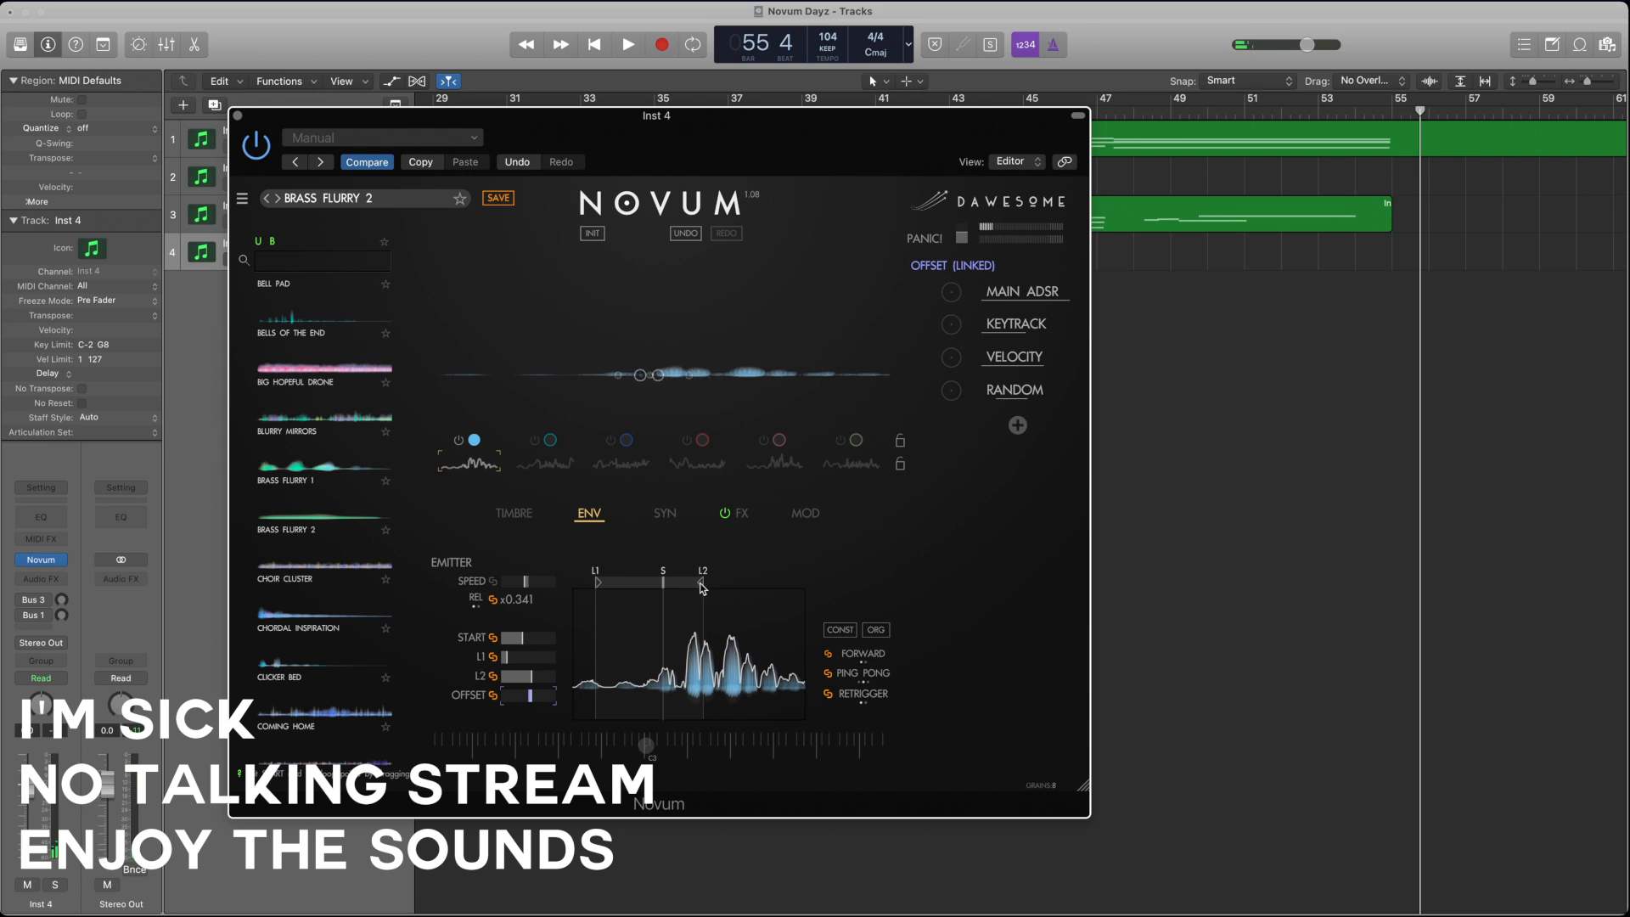
{"action": "left_click_drag", "start_coordinate": [702, 584], "coordinate": [768, 584]}
{"action": "left_click_drag", "start_coordinate": [598, 584], "coordinate": [632, 584]}
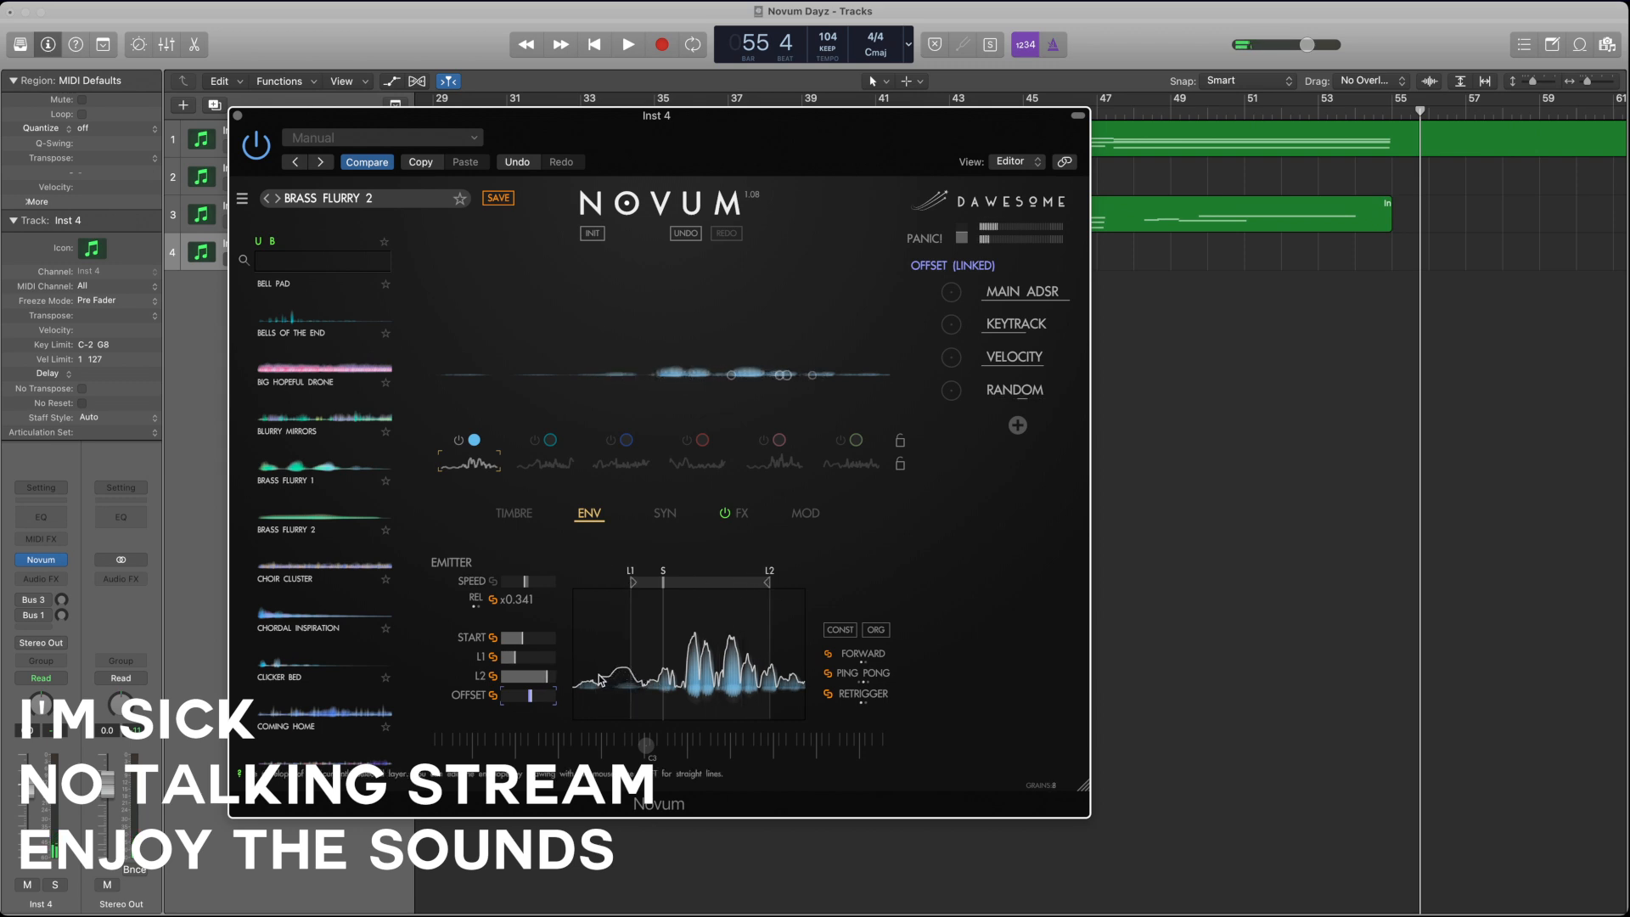
{"action": "mouse_move", "coordinate": [584, 679]}
{"action": "left_mouse_down"}
{"action": "mouse_move", "coordinate": [620, 675]}
{"action": "mouse_move", "coordinate": [637, 651]}
{"action": "mouse_move", "coordinate": [648, 673]}
{"action": "mouse_move", "coordinate": [671, 633]}
{"action": "mouse_move", "coordinate": [684, 658]}
{"action": "mouse_move", "coordinate": [695, 609]}
{"action": "mouse_move", "coordinate": [701, 635]}
{"action": "left_mouse_up"}
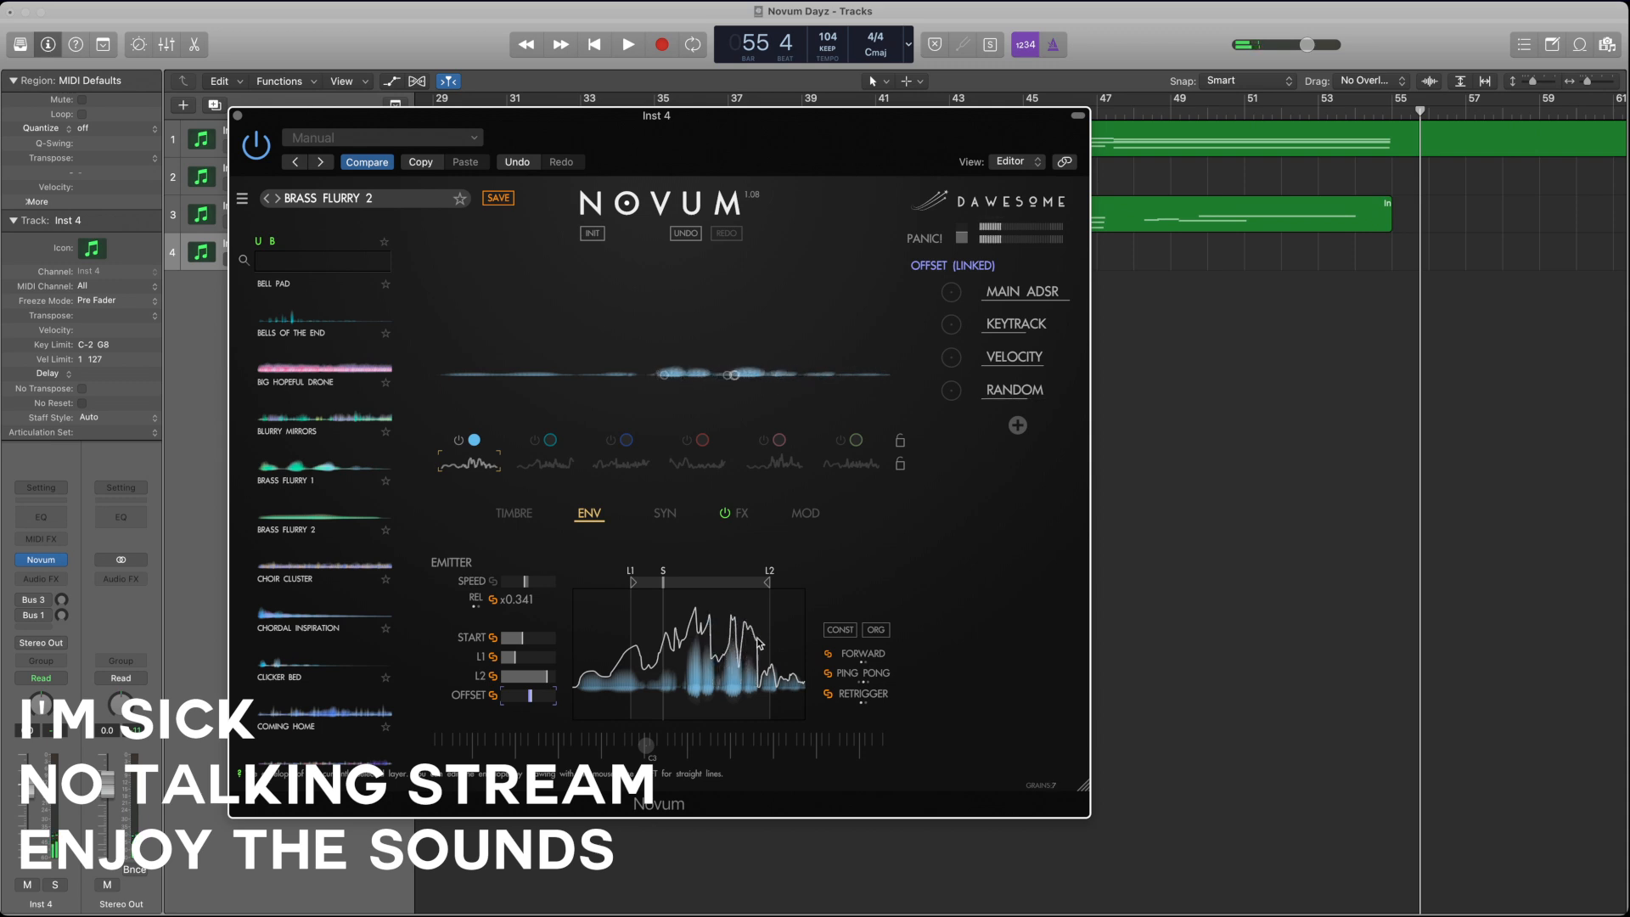
{"action": "left_click_drag", "start_coordinate": [758, 642], "coordinate": [780, 670]}
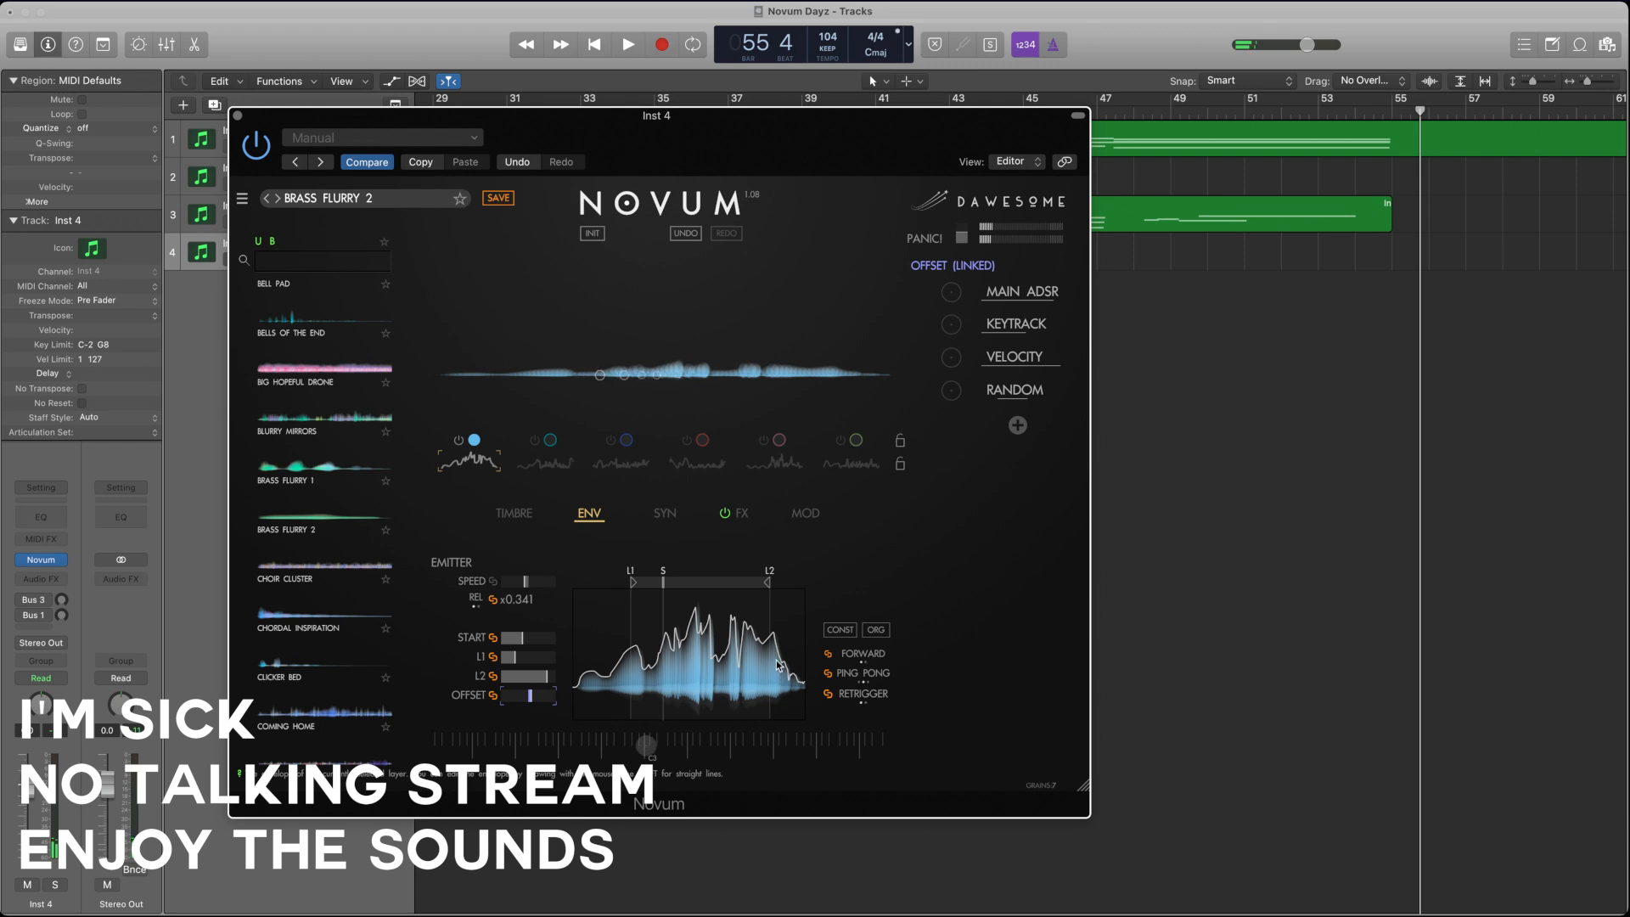
Step: Raise the first layer's gain, then mute it and turn the second layer on instead
{"action": "left_click", "coordinate": [509, 515]}
{"action": "left_click", "coordinate": [816, 582]}
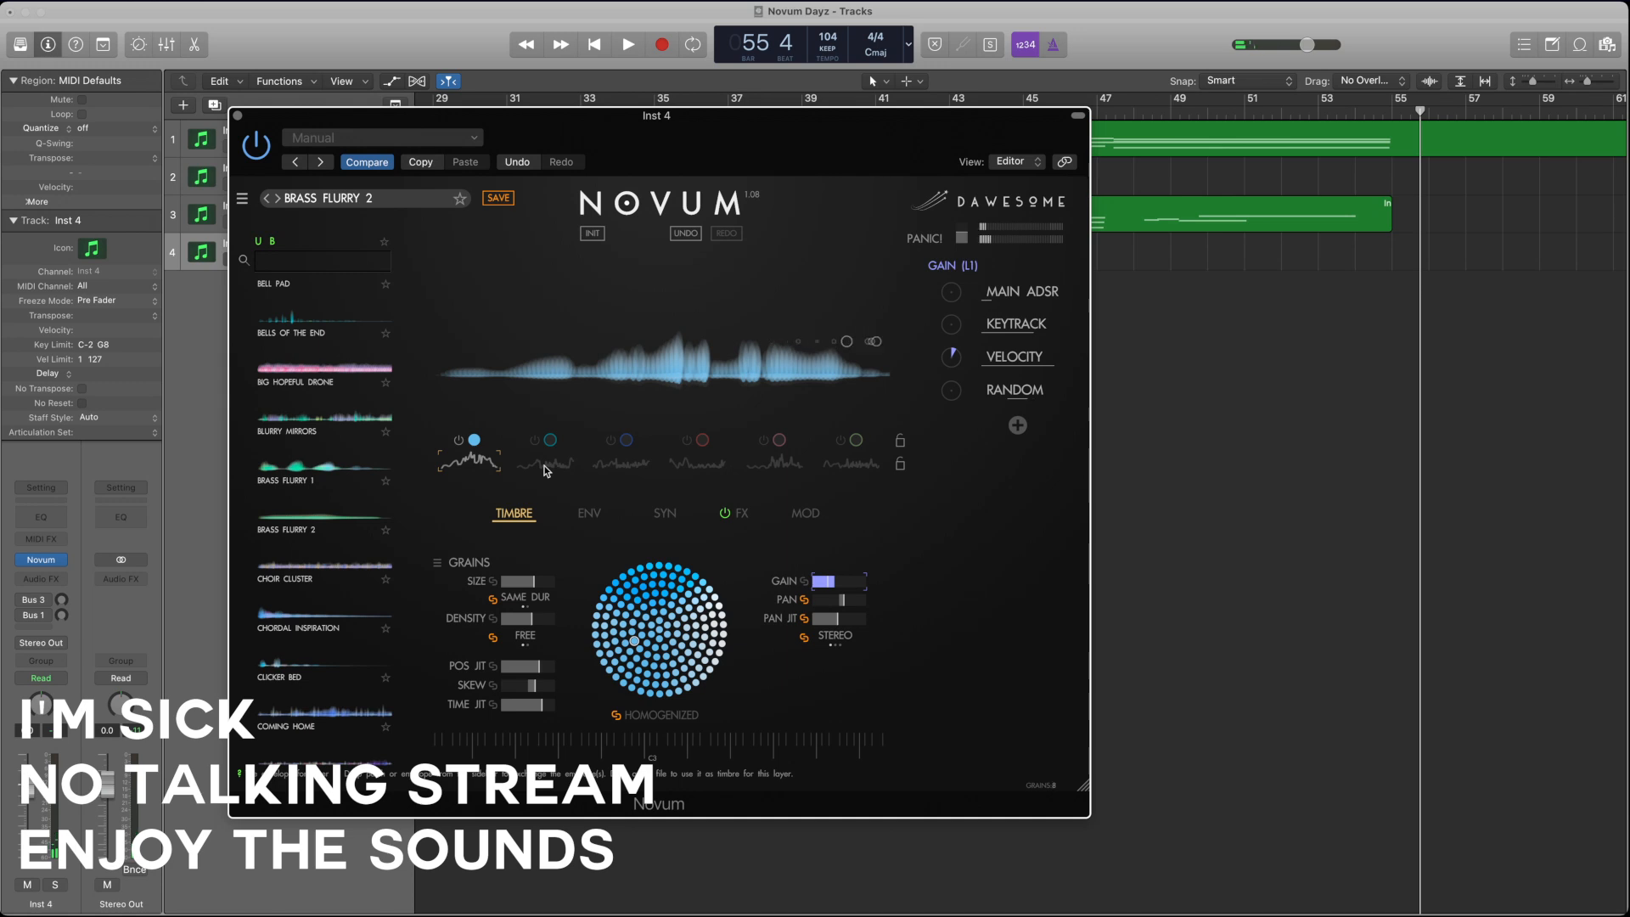
{"action": "left_click", "coordinate": [458, 440]}
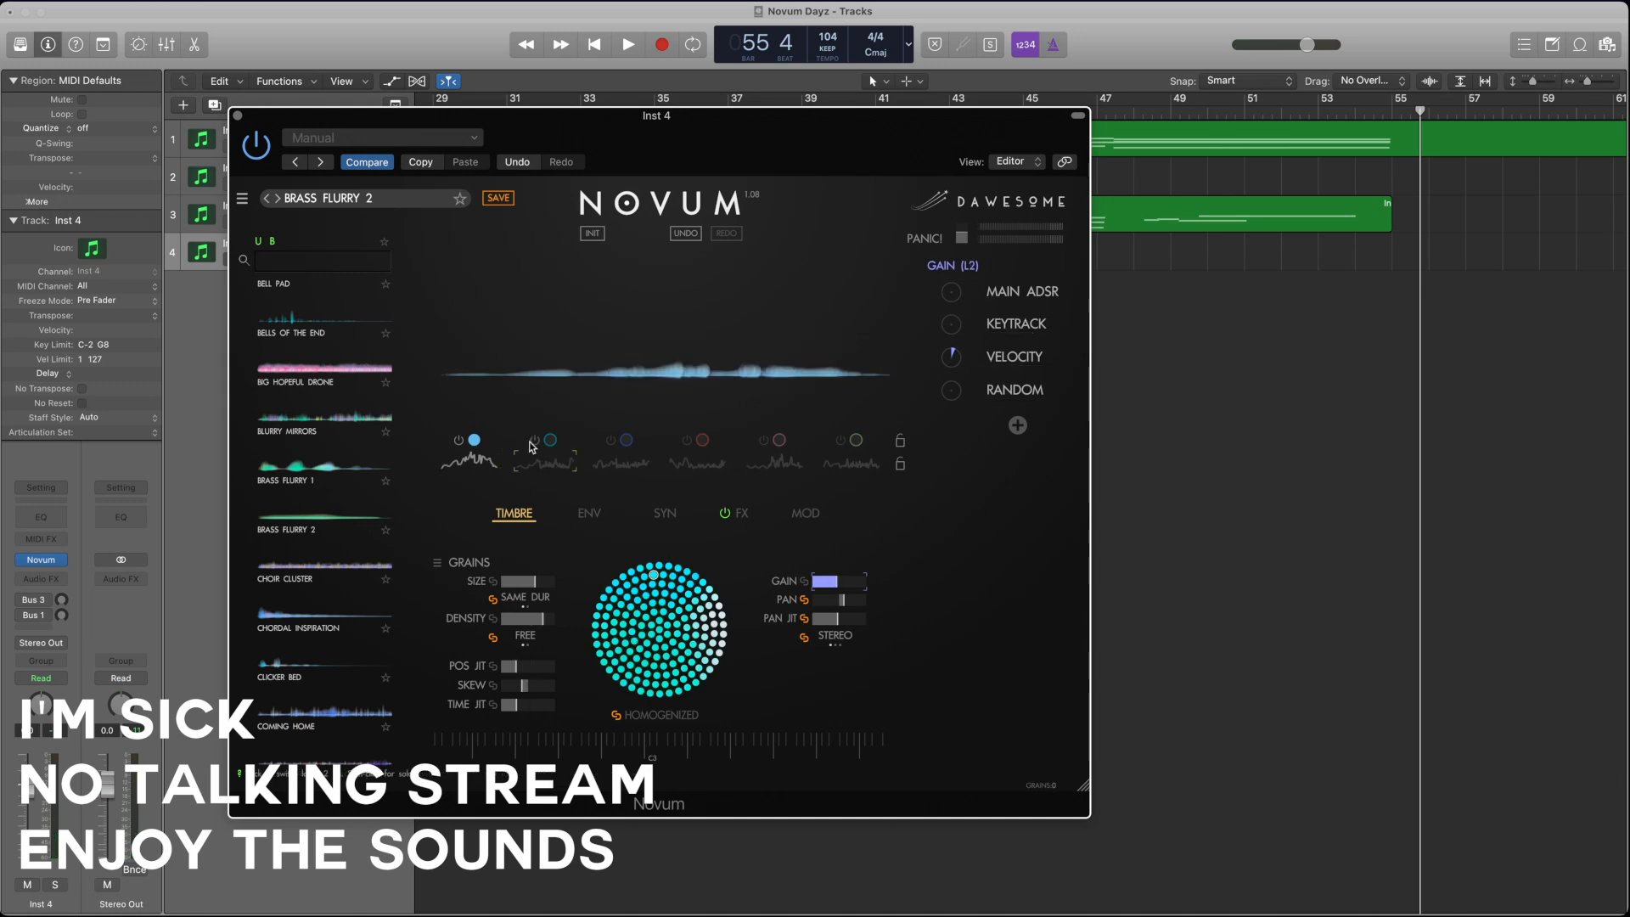
{"action": "left_click", "coordinate": [535, 440]}
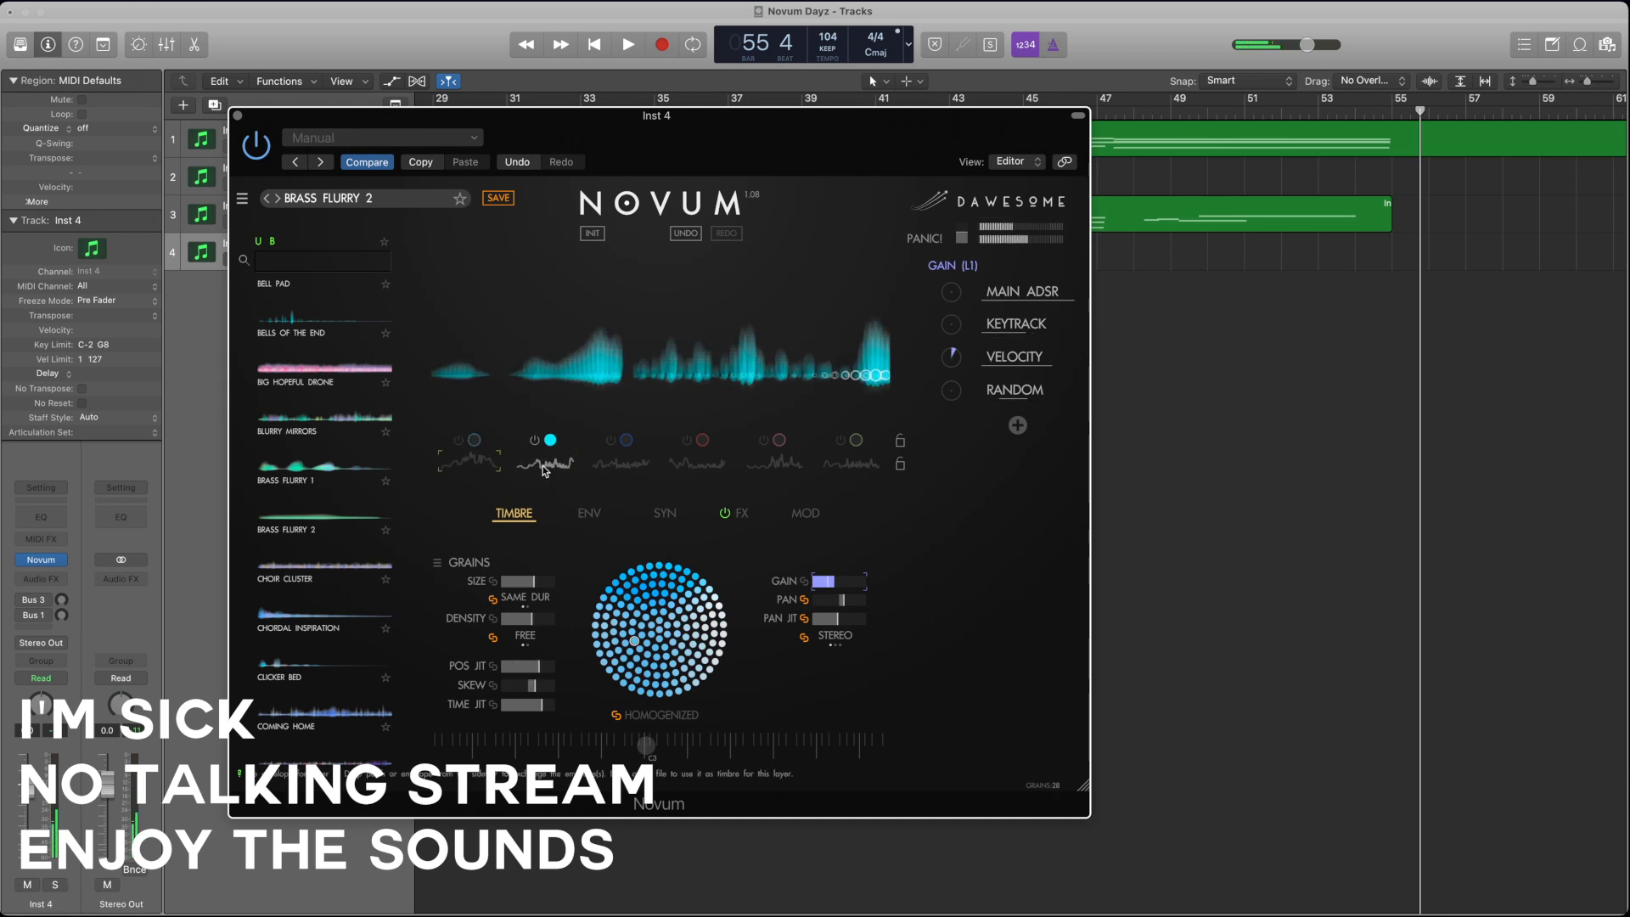
Step: Try a smaller grain size and altered density on the first layer while only the second layer is on
{"action": "left_click", "coordinate": [476, 582]}
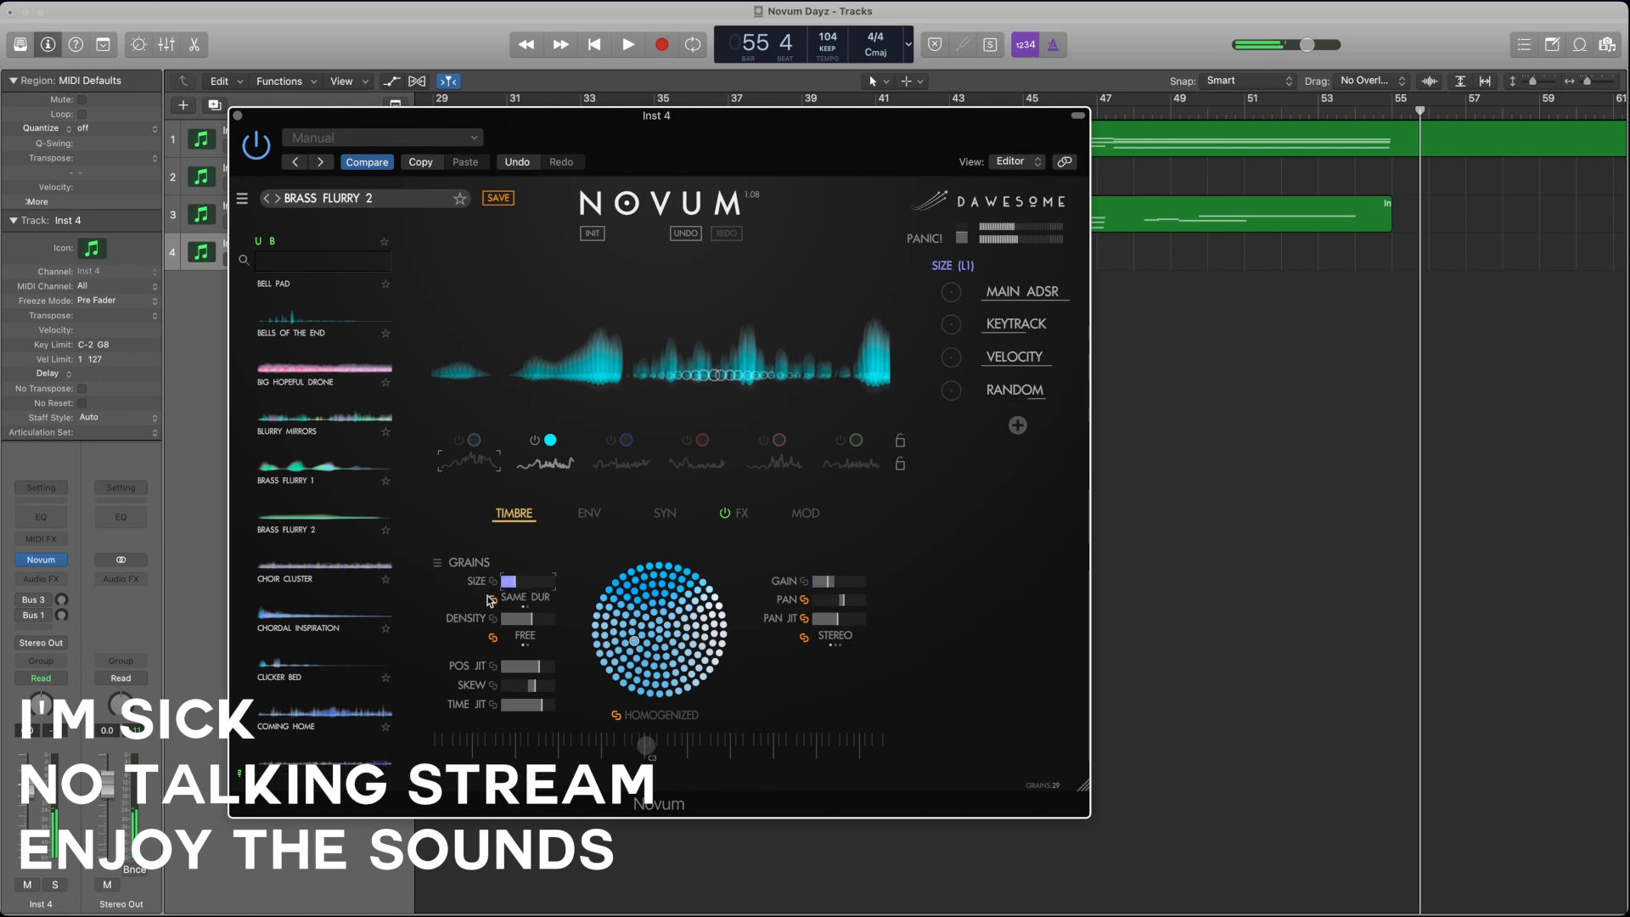
{"action": "left_click", "coordinate": [499, 625]}
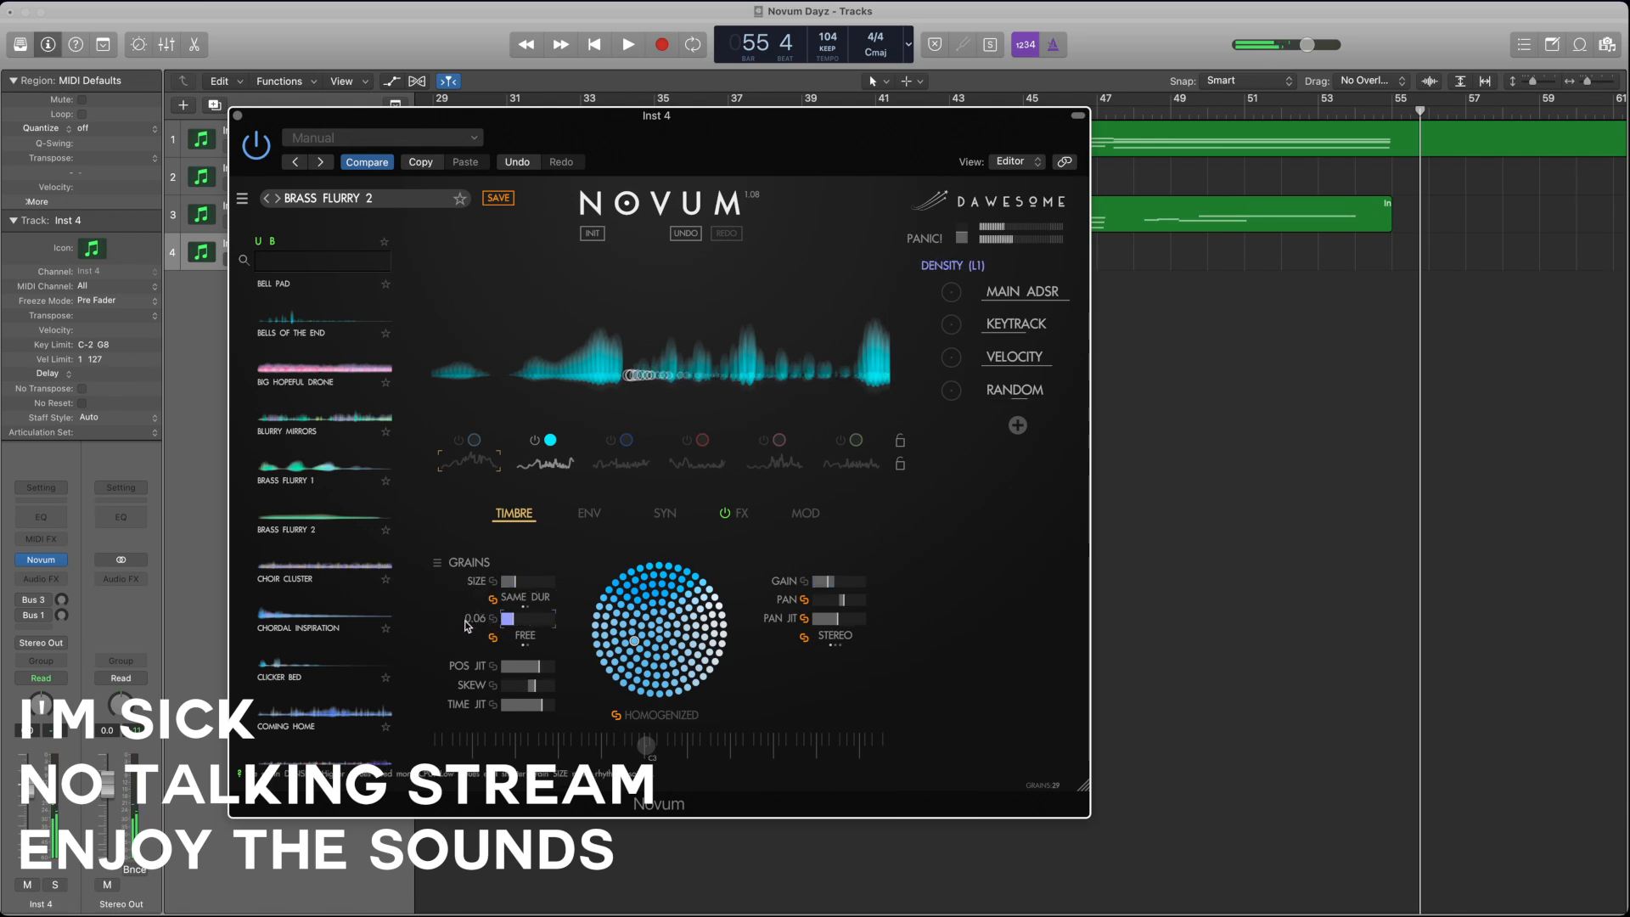
{"action": "left_click", "coordinate": [514, 582]}
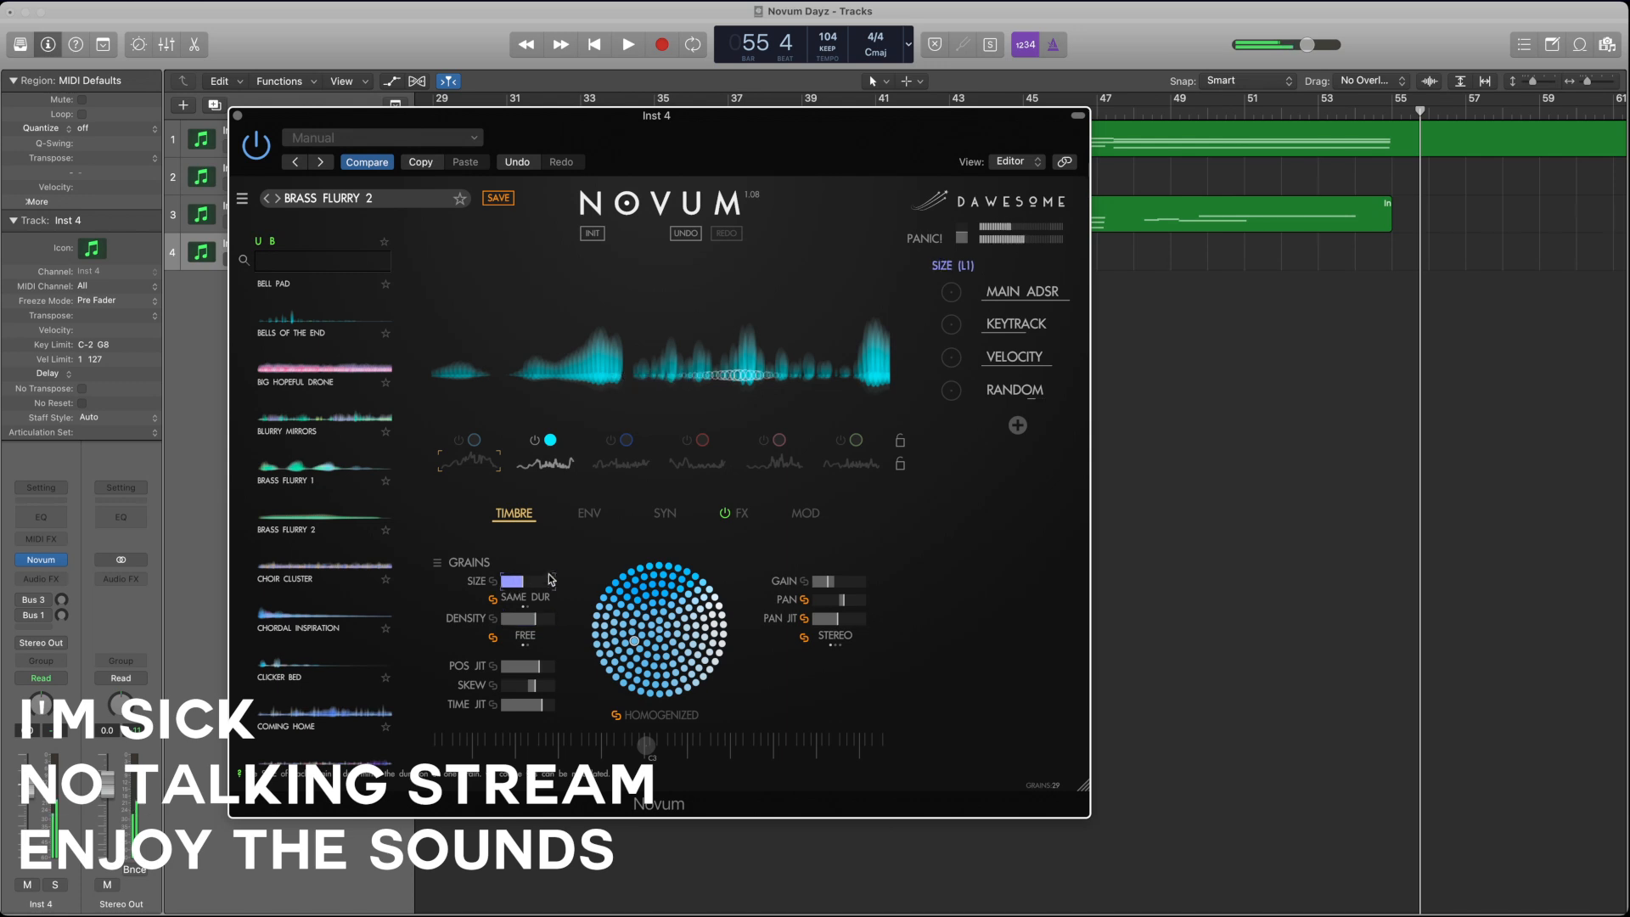
Step: Turn the first layer back on in place of the second, readjust its grain size and density, and lower its skew
{"action": "left_click", "coordinate": [464, 445]}
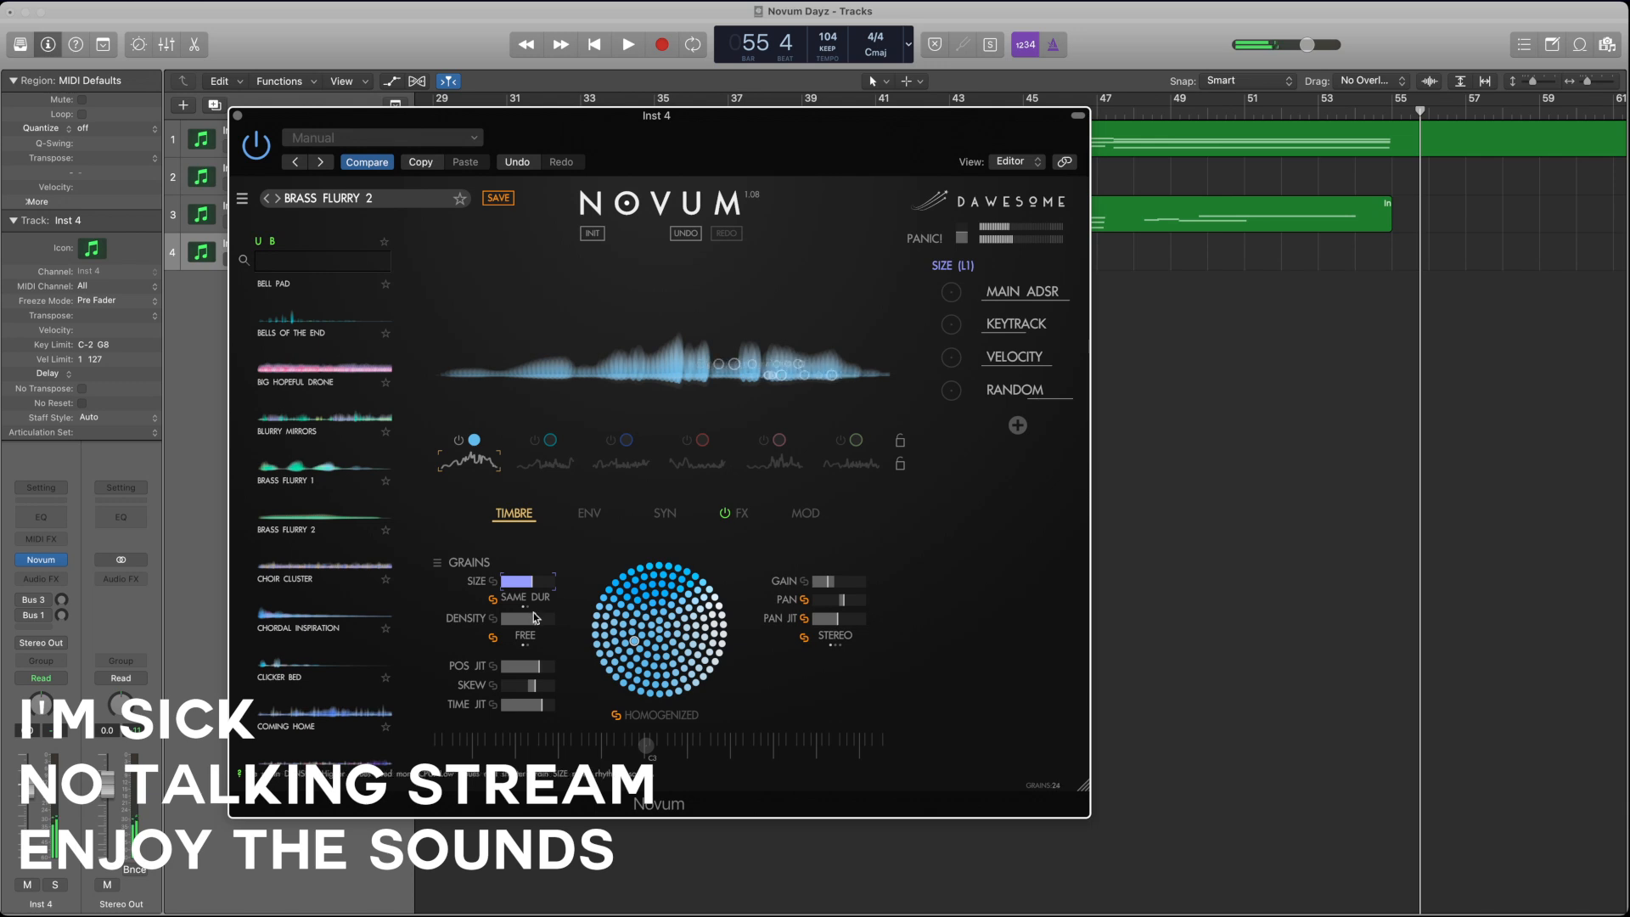
{"action": "left_click_drag", "start_coordinate": [533, 616], "coordinate": [536, 580]}
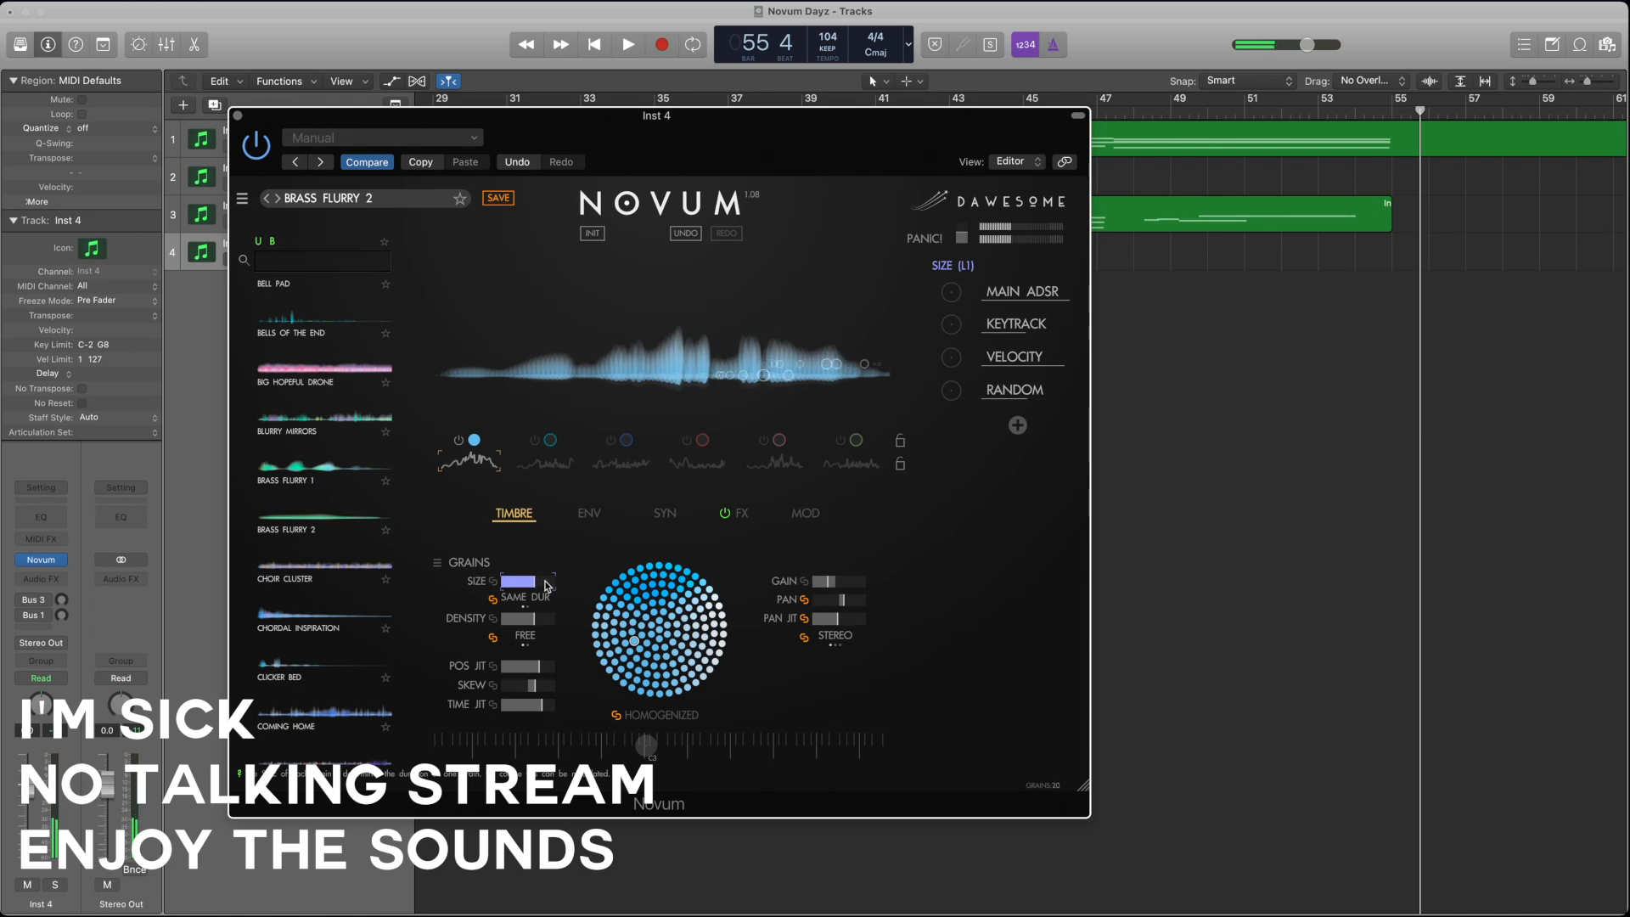
{"action": "left_click_drag", "start_coordinate": [531, 685], "coordinate": [514, 691]}
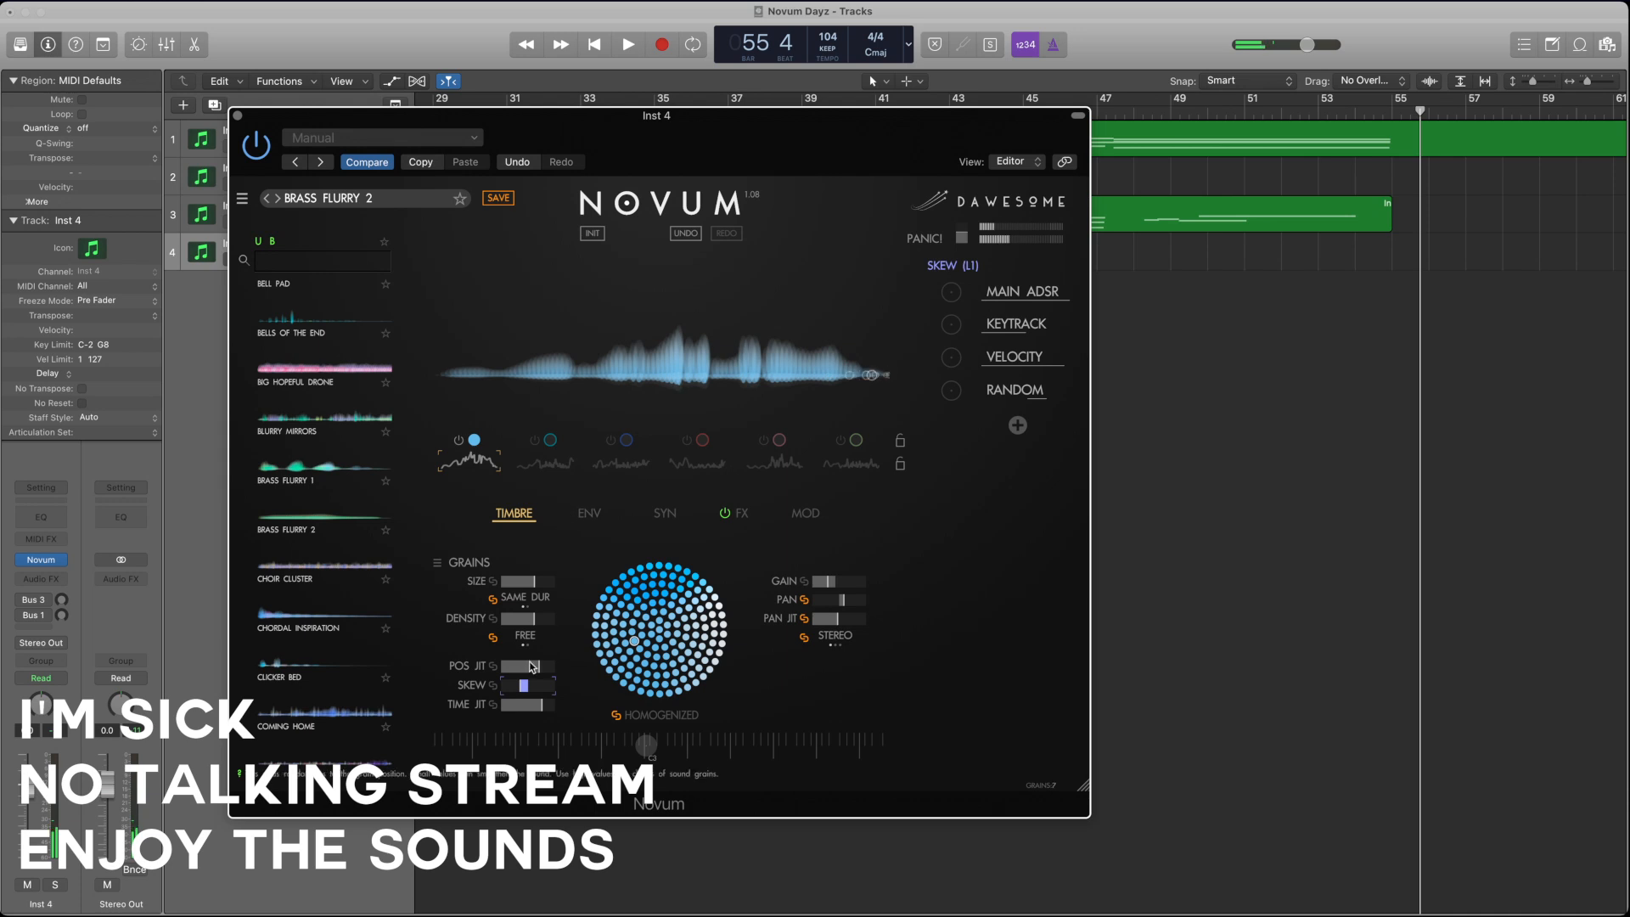
Step: Move the emitter's loop end L2 earlier and lower the offset slightly
{"action": "left_click", "coordinate": [587, 513]}
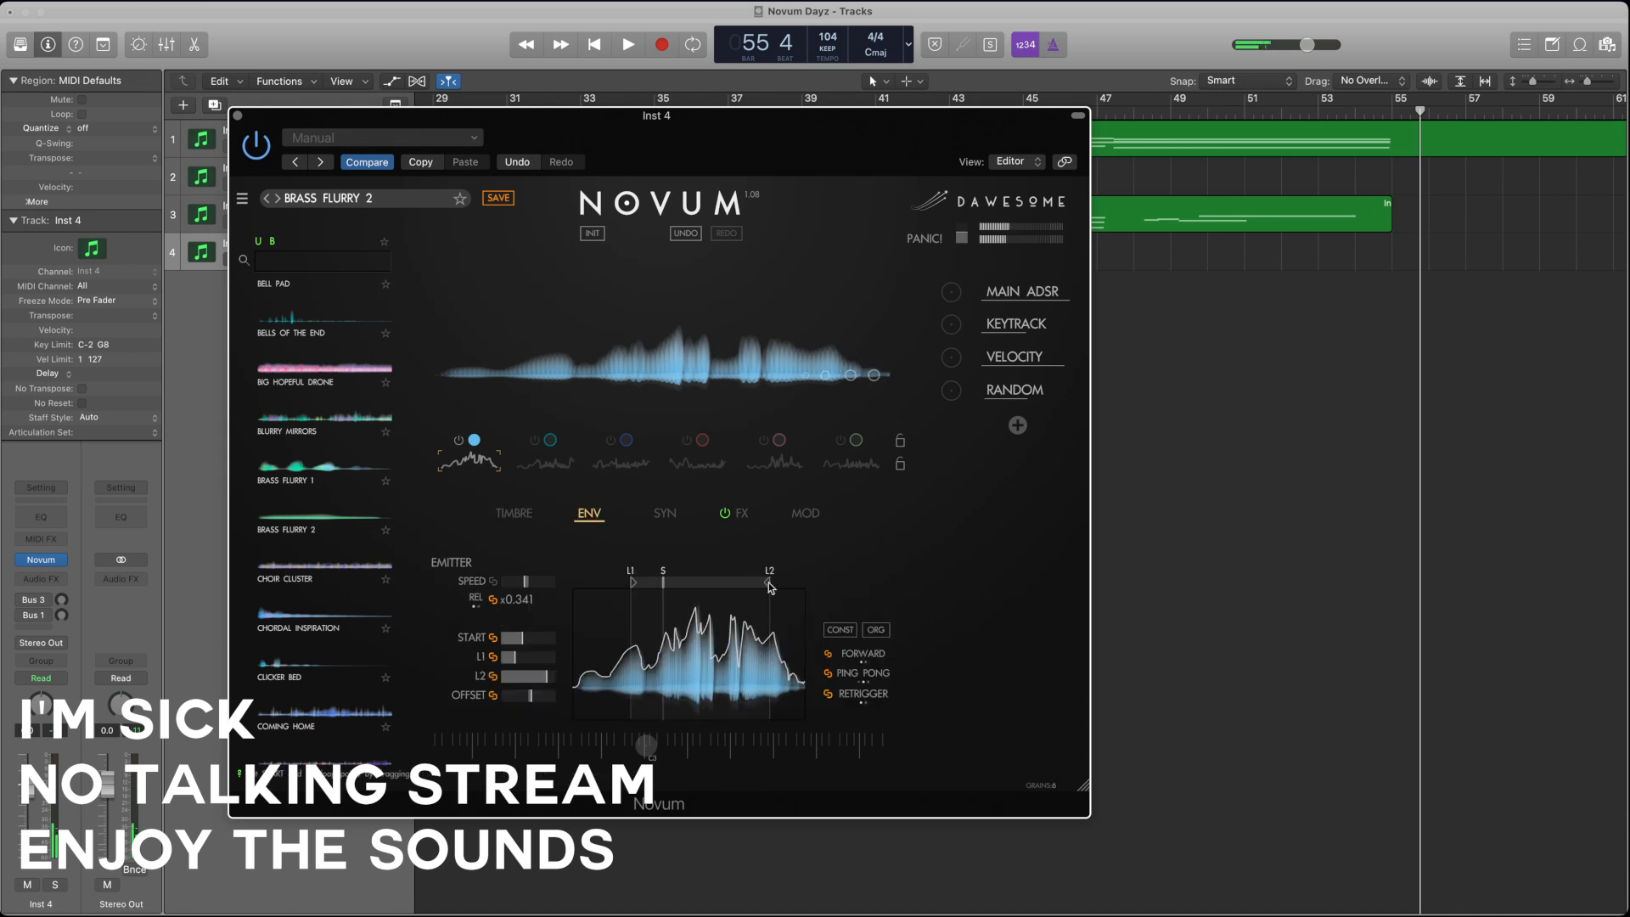
{"action": "left_click_drag", "start_coordinate": [770, 585], "coordinate": [746, 590]}
{"action": "left_click_drag", "start_coordinate": [533, 699], "coordinate": [524, 702]}
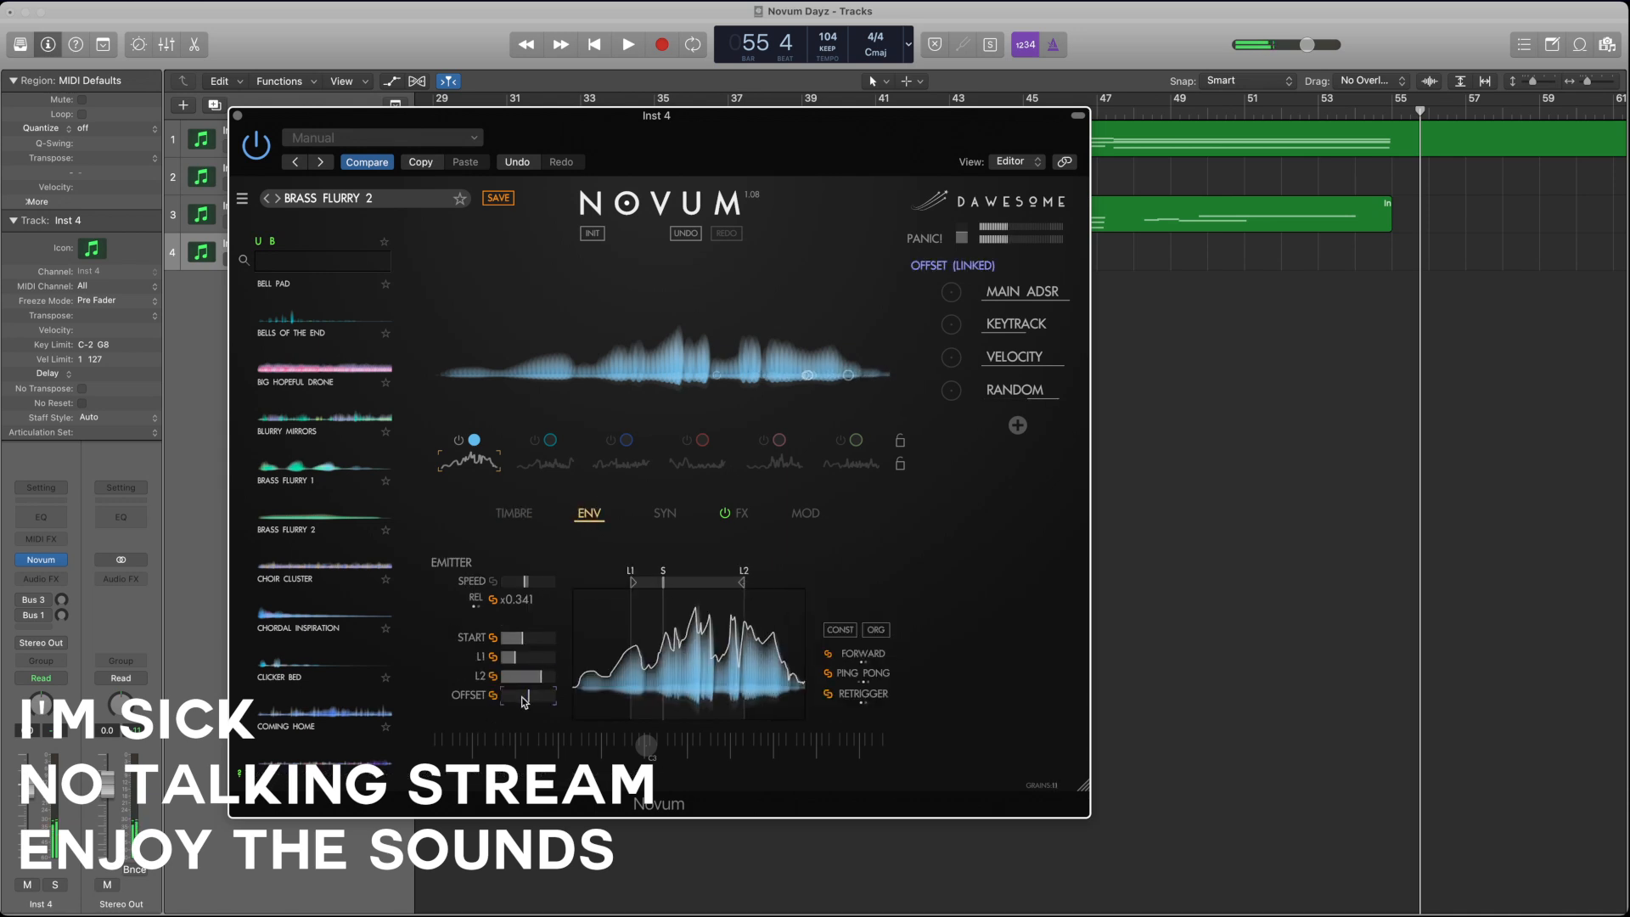
Step: Switch to the second layer alone and reduce its grain size and density
{"action": "left_click", "coordinate": [514, 514]}
{"action": "left_click", "coordinate": [527, 457]}
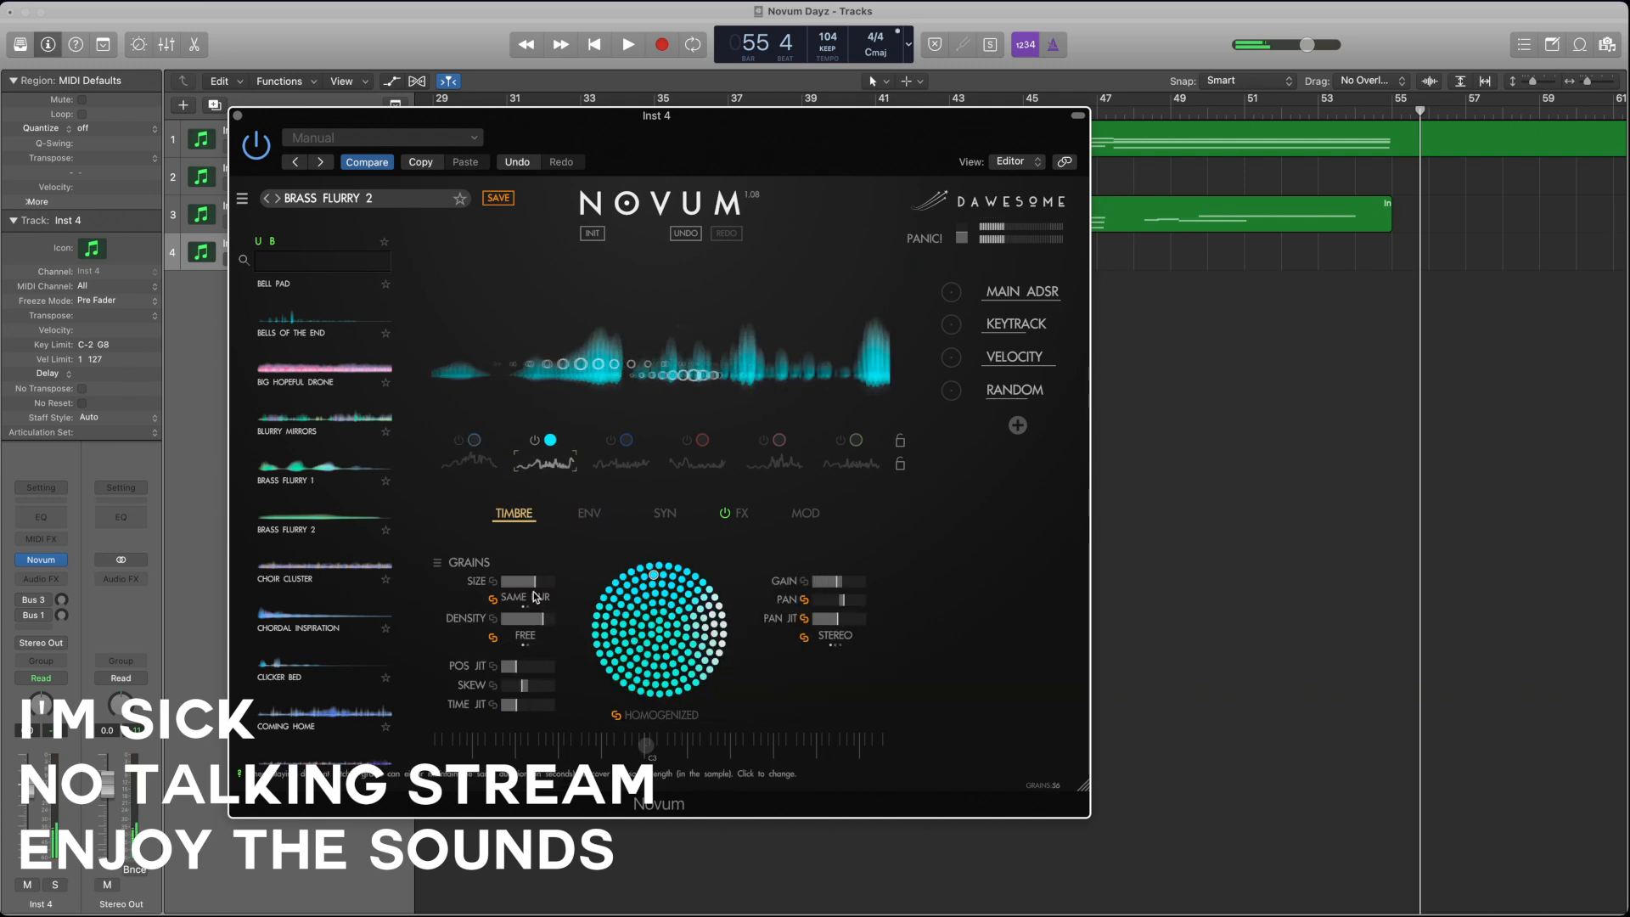
{"action": "left_click_drag", "start_coordinate": [533, 582], "coordinate": [512, 626]}
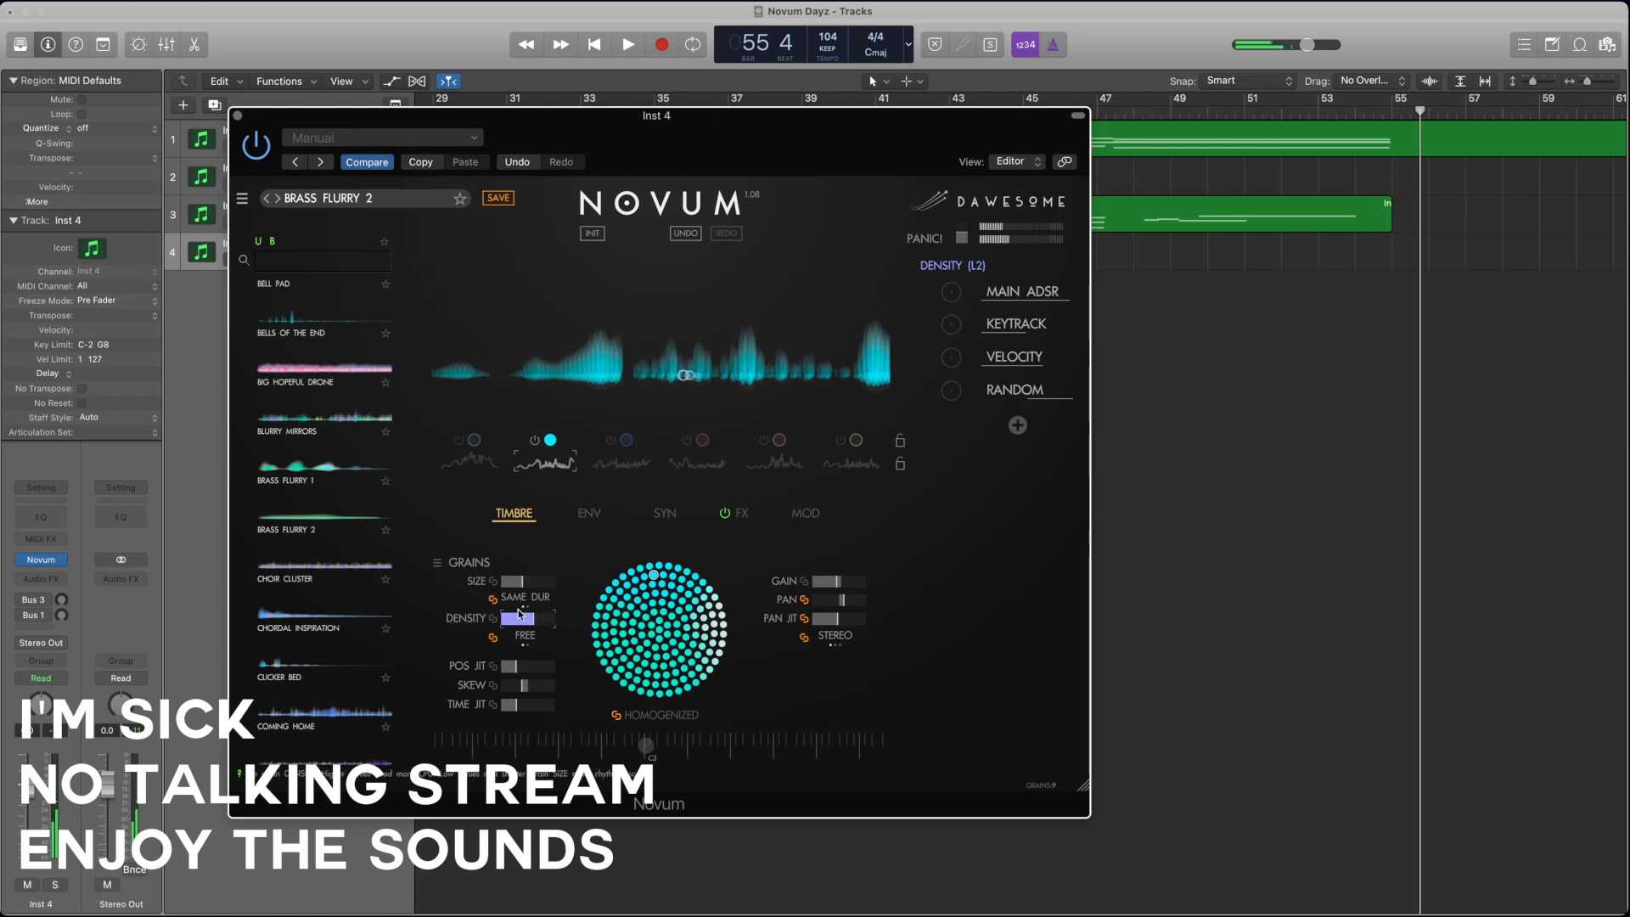
Step: Readjust the second layer's grain size and raise its gain slightly
{"action": "left_click", "coordinate": [507, 584]}
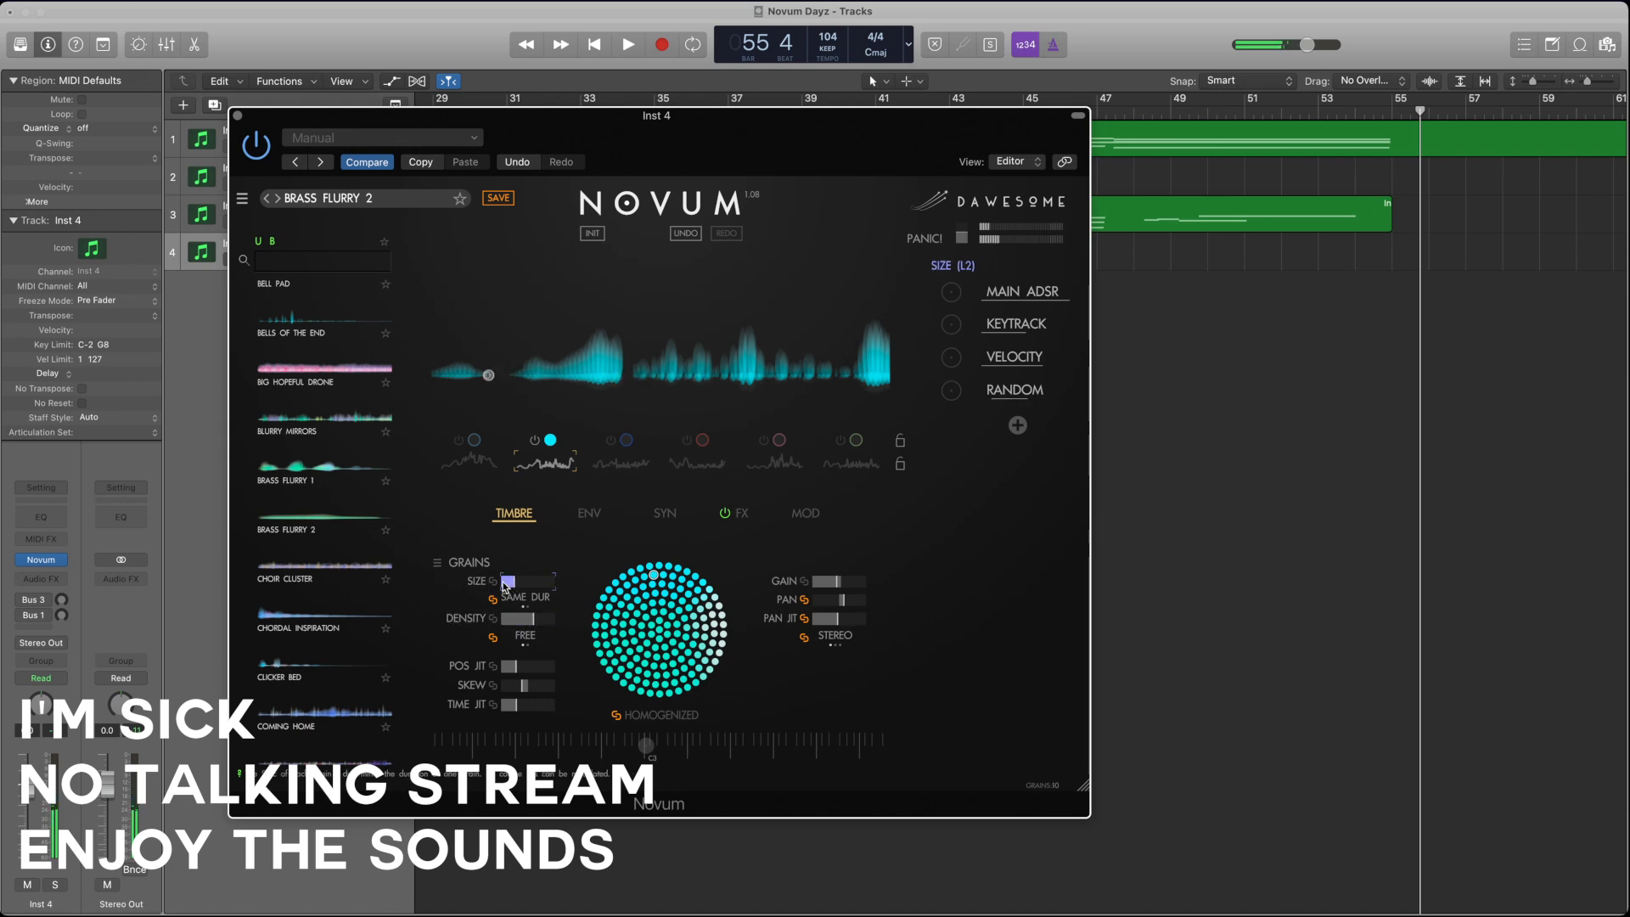
{"action": "left_click_drag", "start_coordinate": [479, 583], "coordinate": [472, 583]}
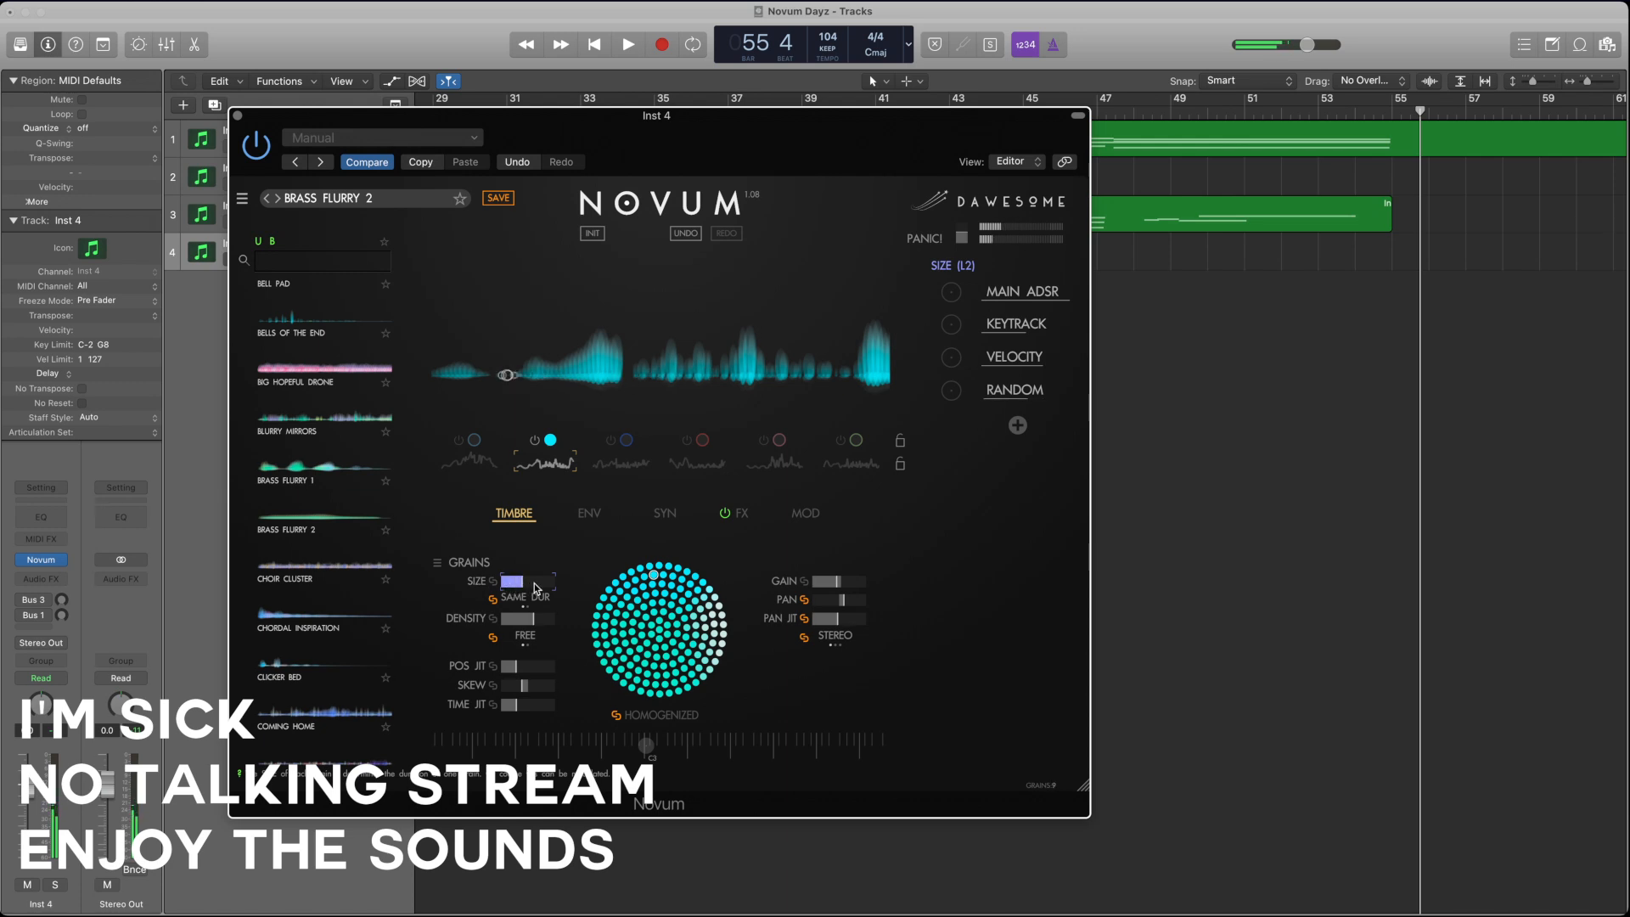
{"action": "left_click", "coordinate": [860, 590]}
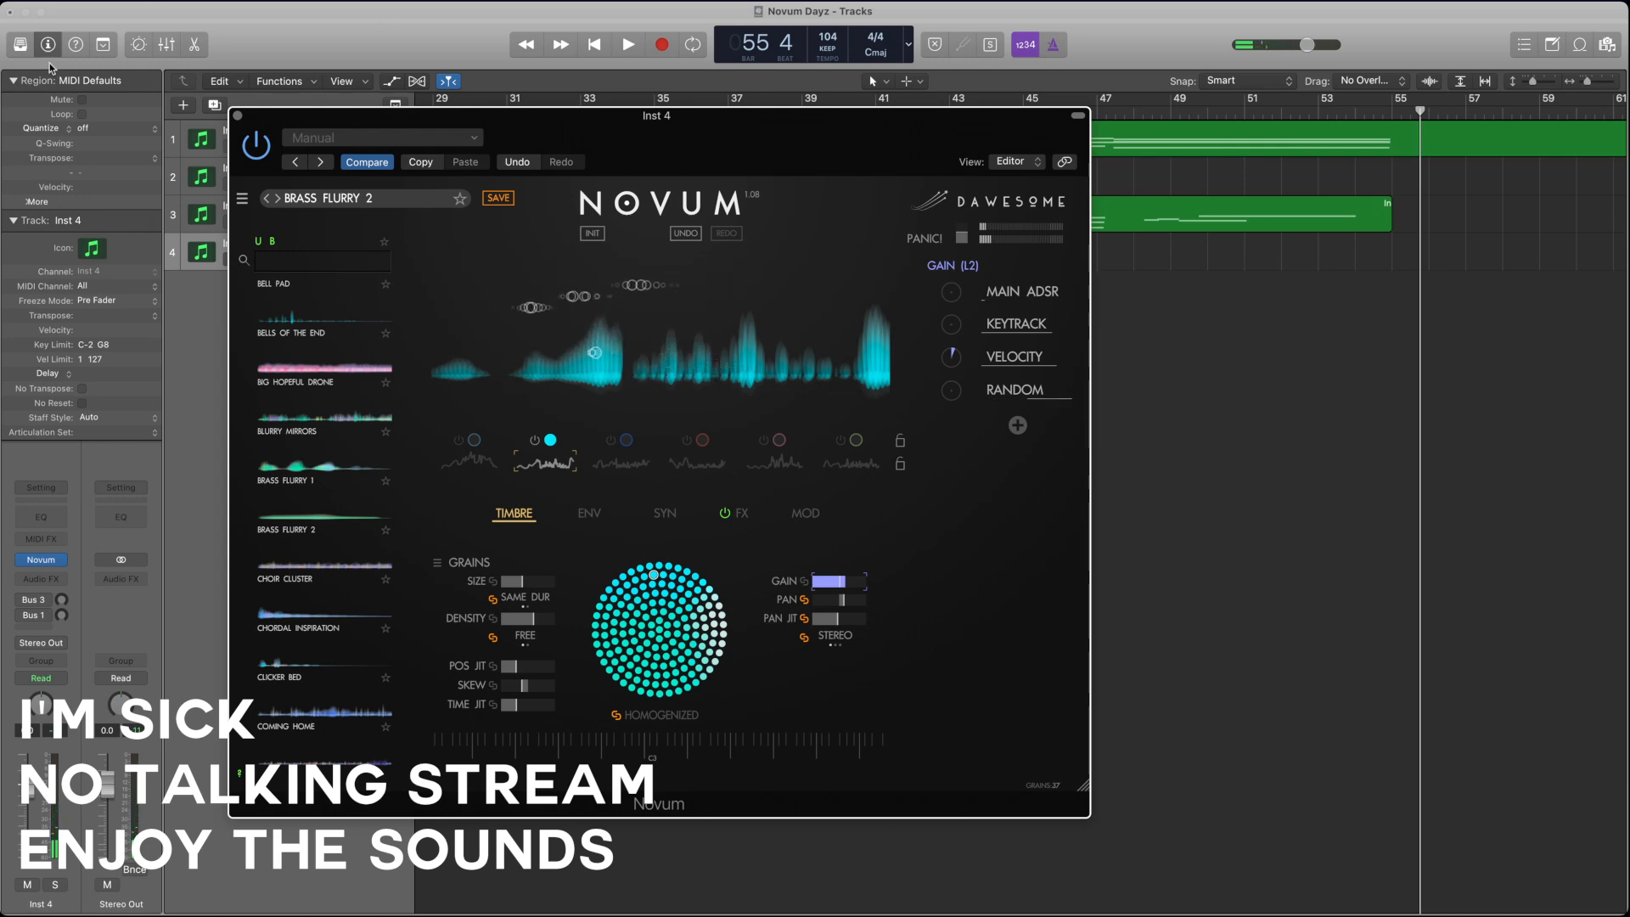
Step: Rename the fourth track as "Why Don't I leave this as it is?", moving the Novum window clear of the track names
{"action": "left_click_drag", "start_coordinate": [300, 118], "coordinate": [565, 240]}
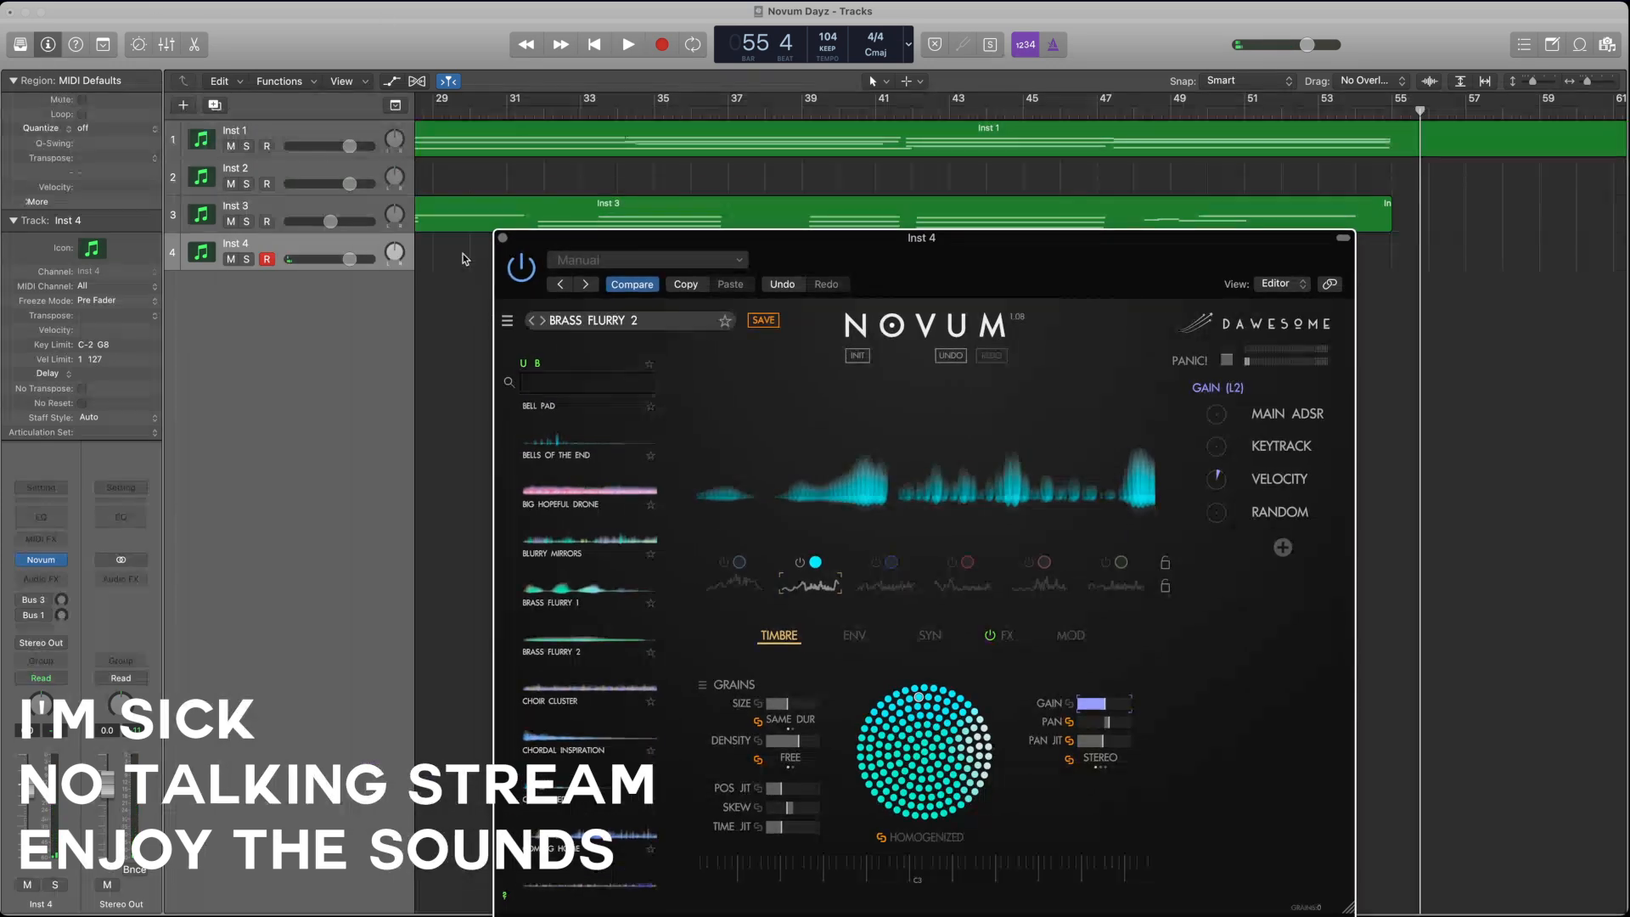
{"action": "double_click", "coordinate": [236, 244]}
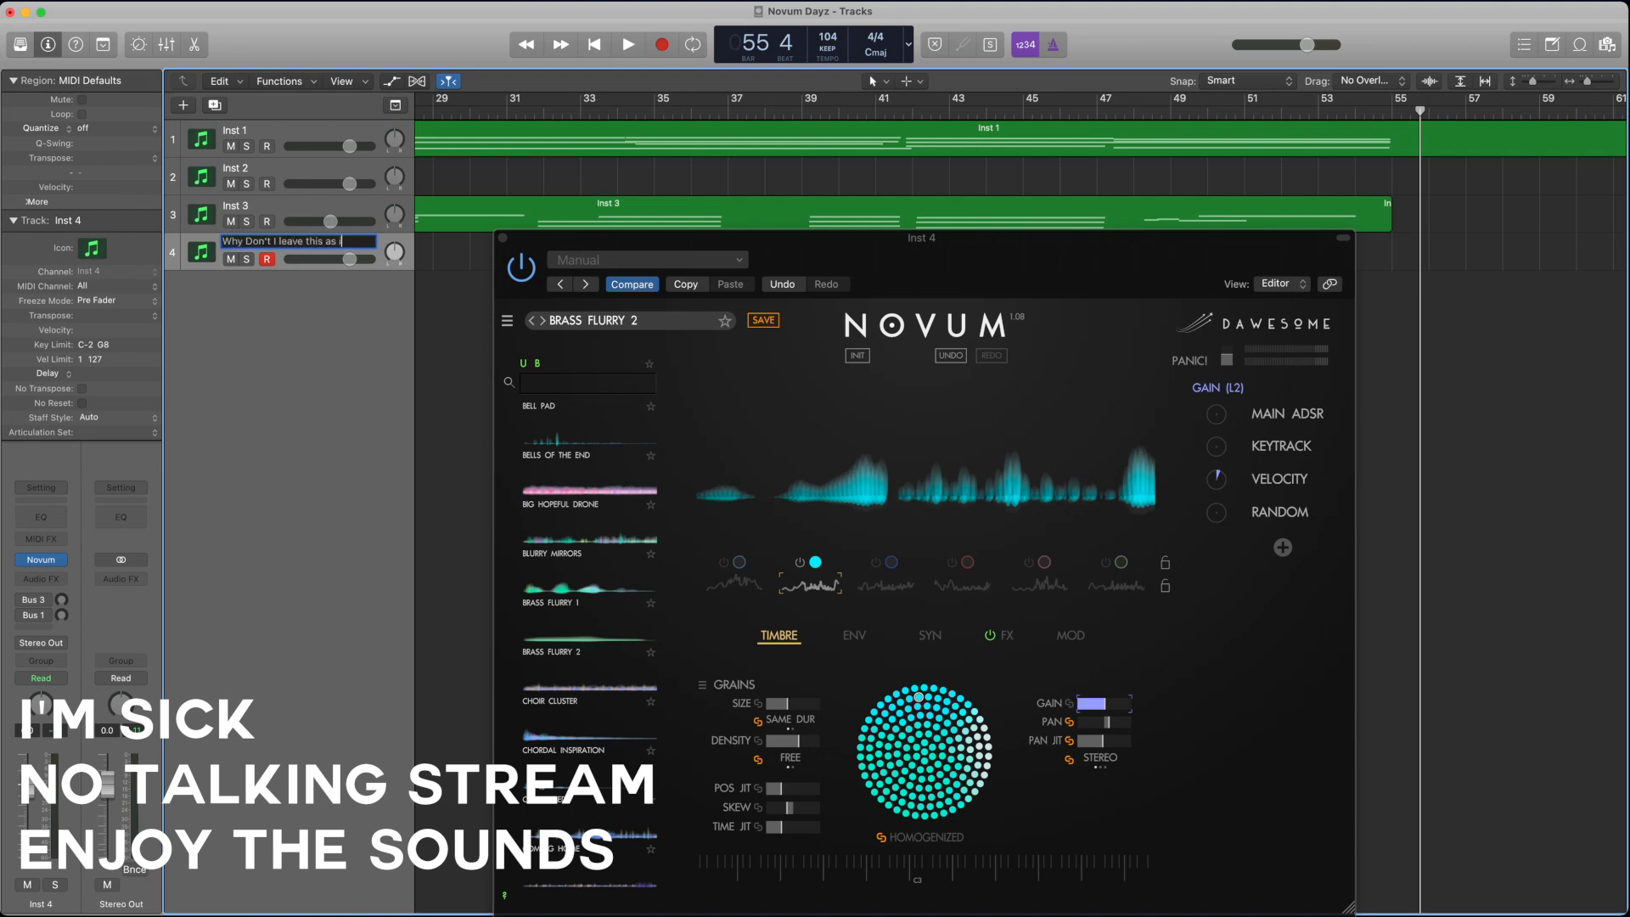
{"action": "key", "text": "Return"}
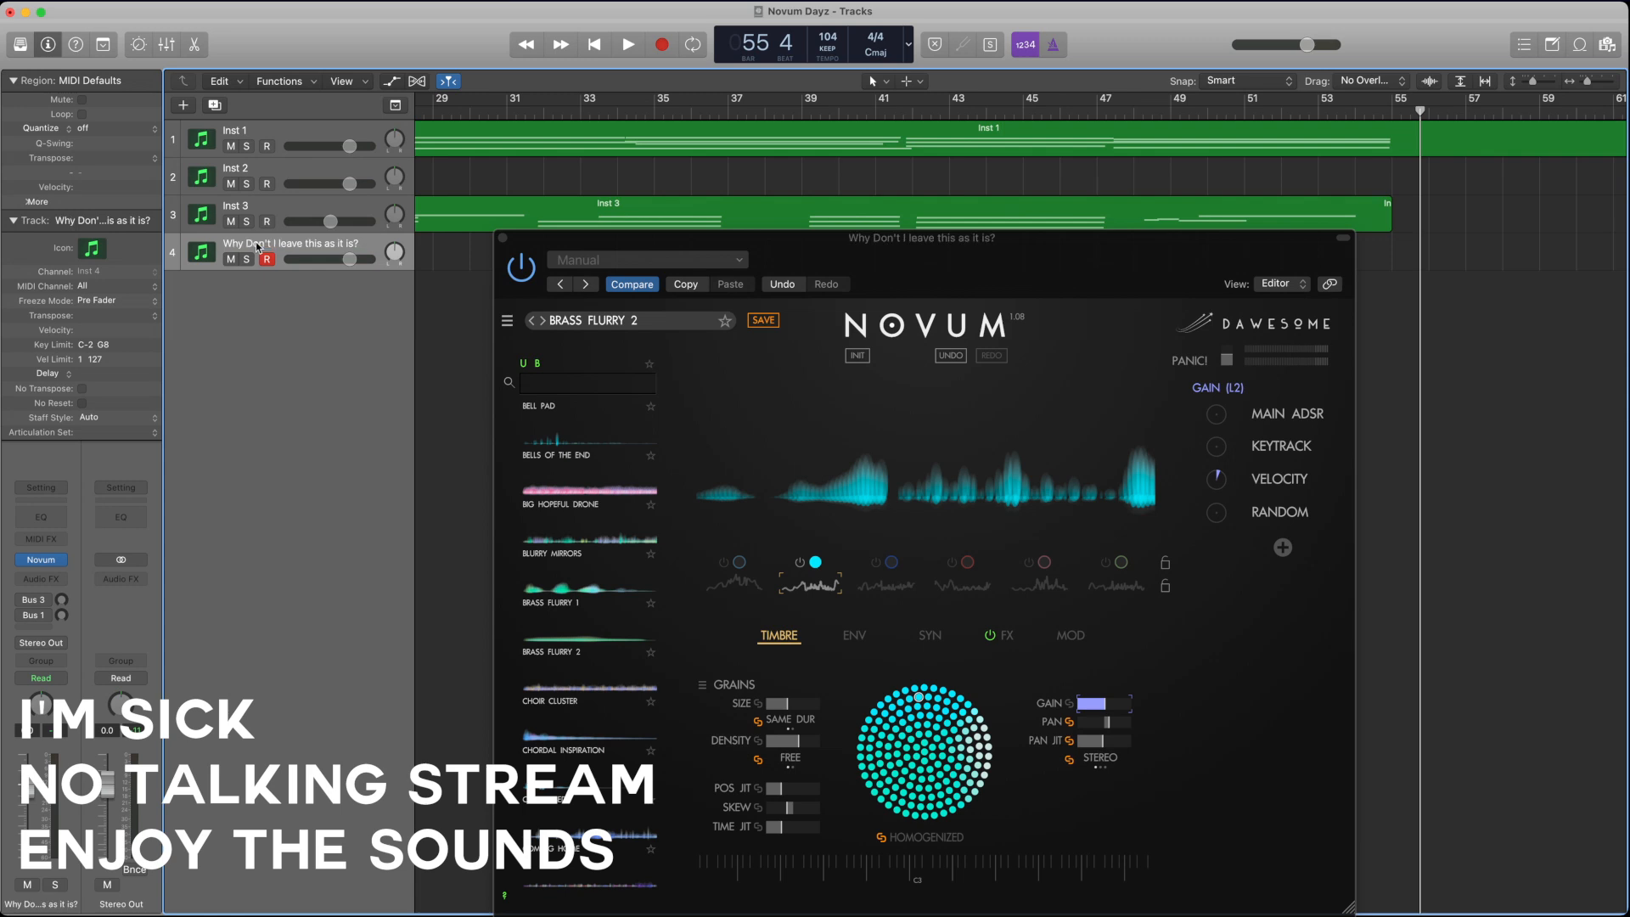
{"action": "left_click_drag", "start_coordinate": [763, 256], "coordinate": [703, 183]}
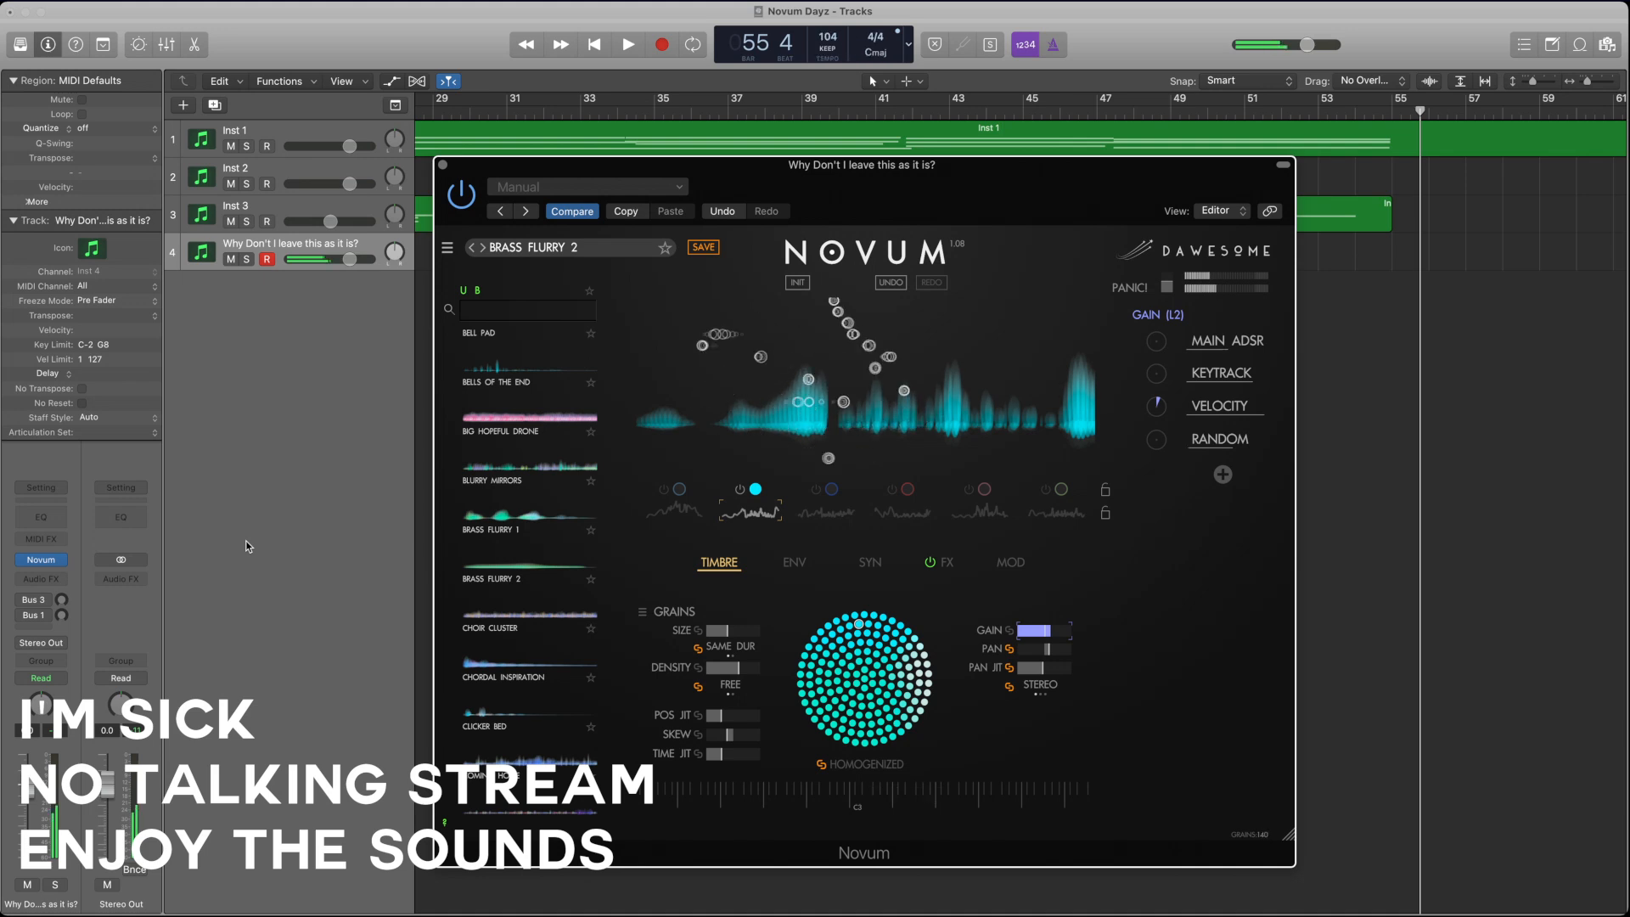
Step: Switch to the third layer alone and choose the timbre at the centre of its timbre flower
{"action": "left_click", "coordinate": [826, 510]}
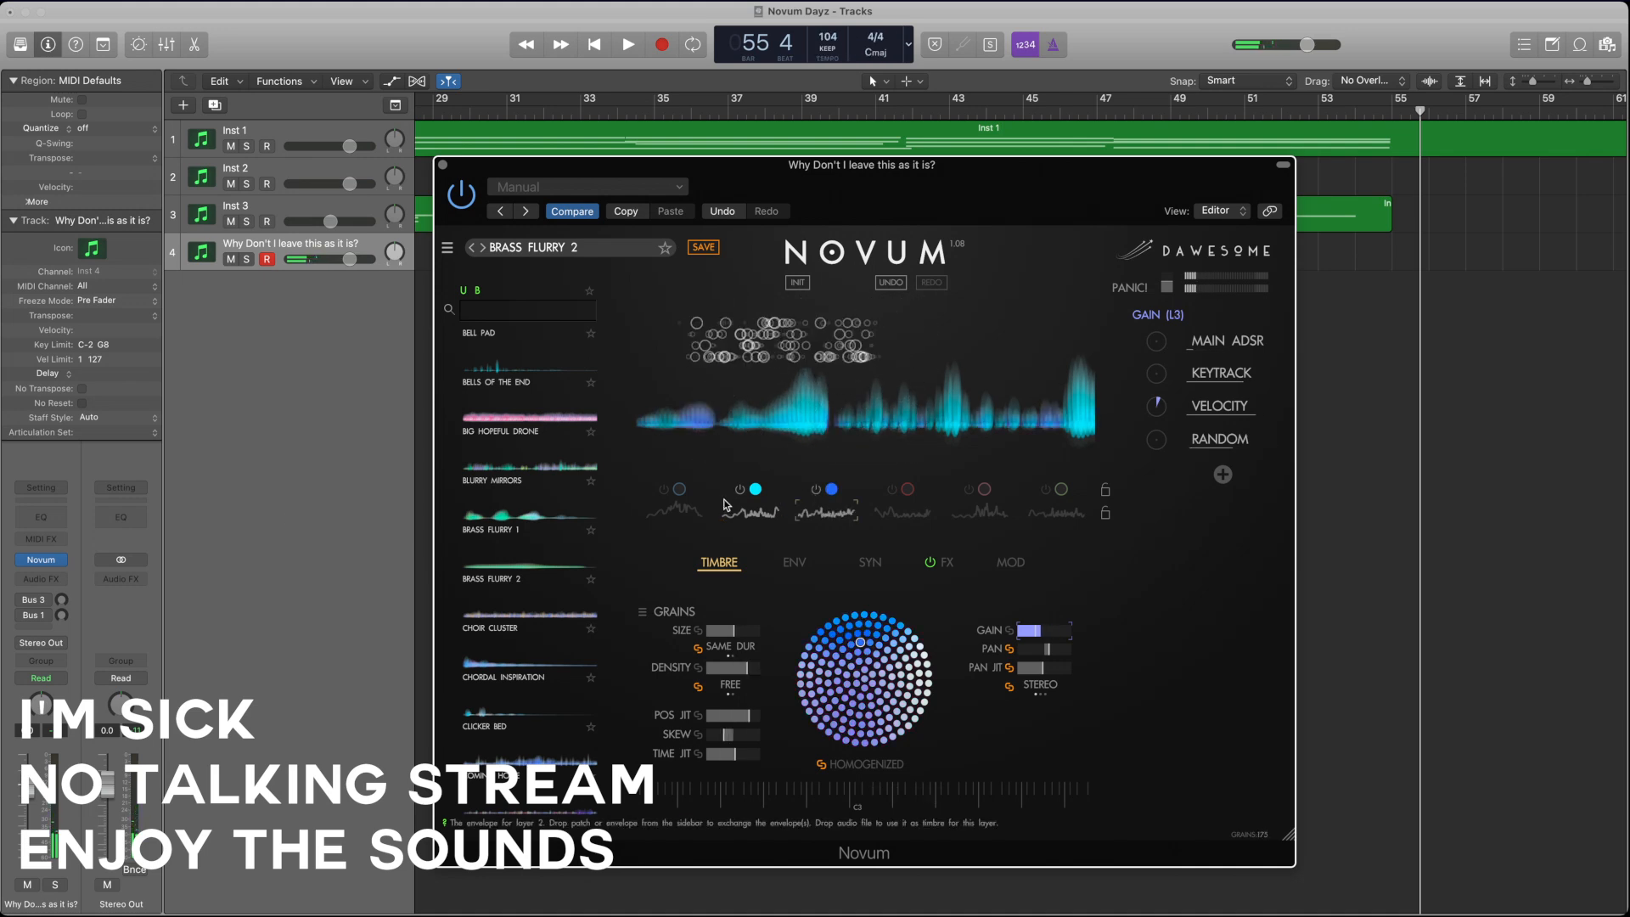
{"action": "left_click", "coordinate": [735, 494]}
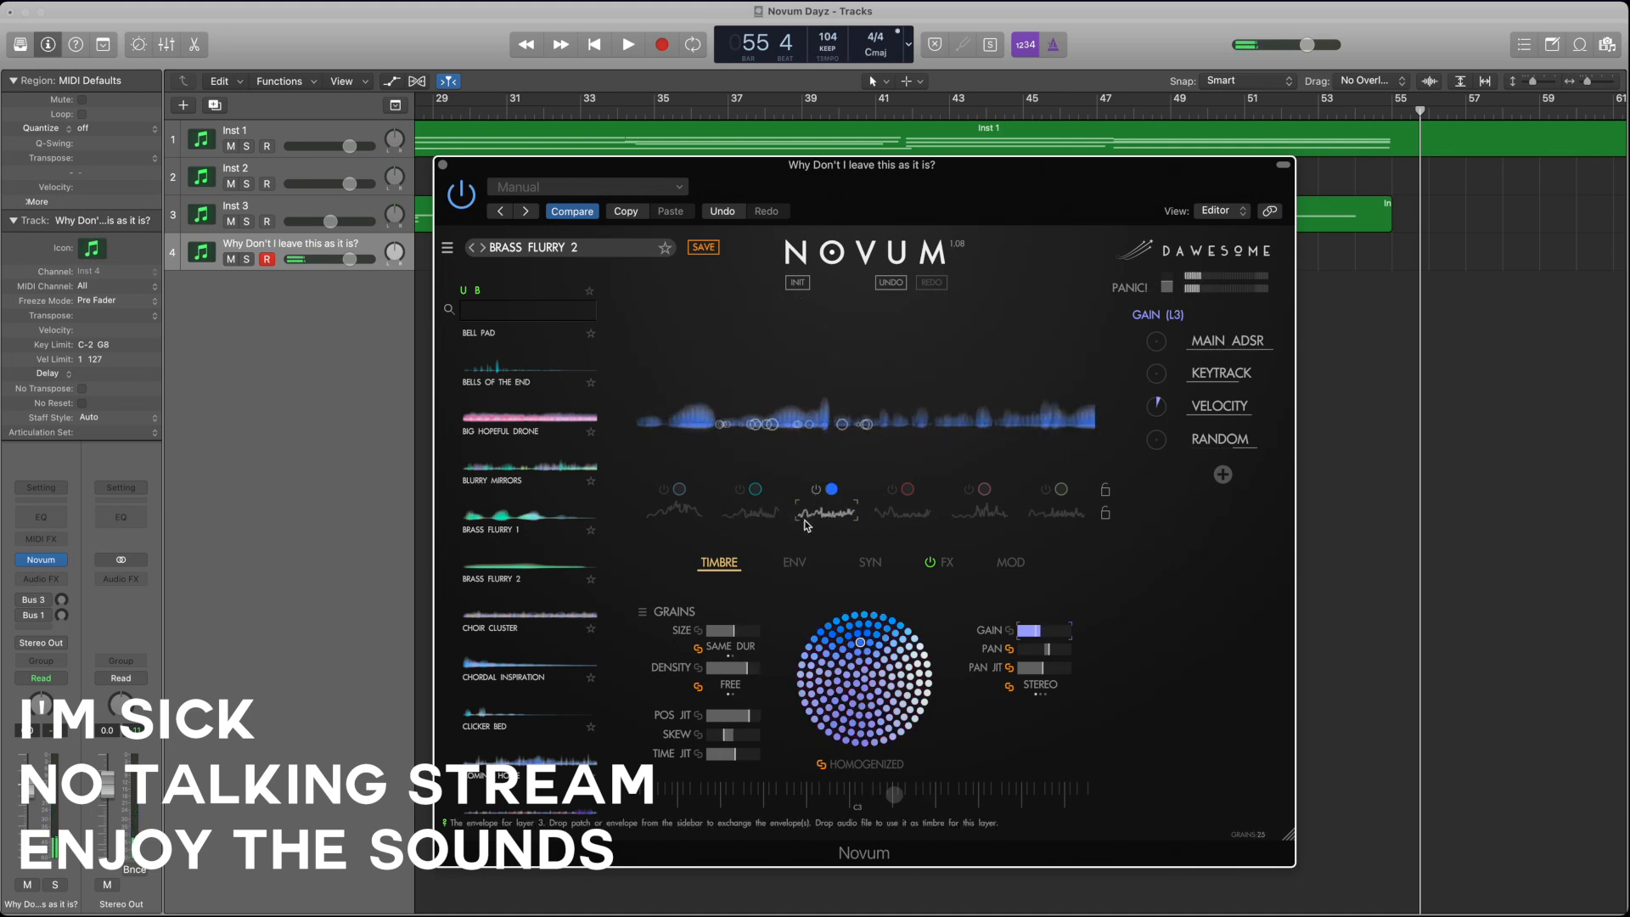
{"action": "left_click", "coordinate": [867, 681]}
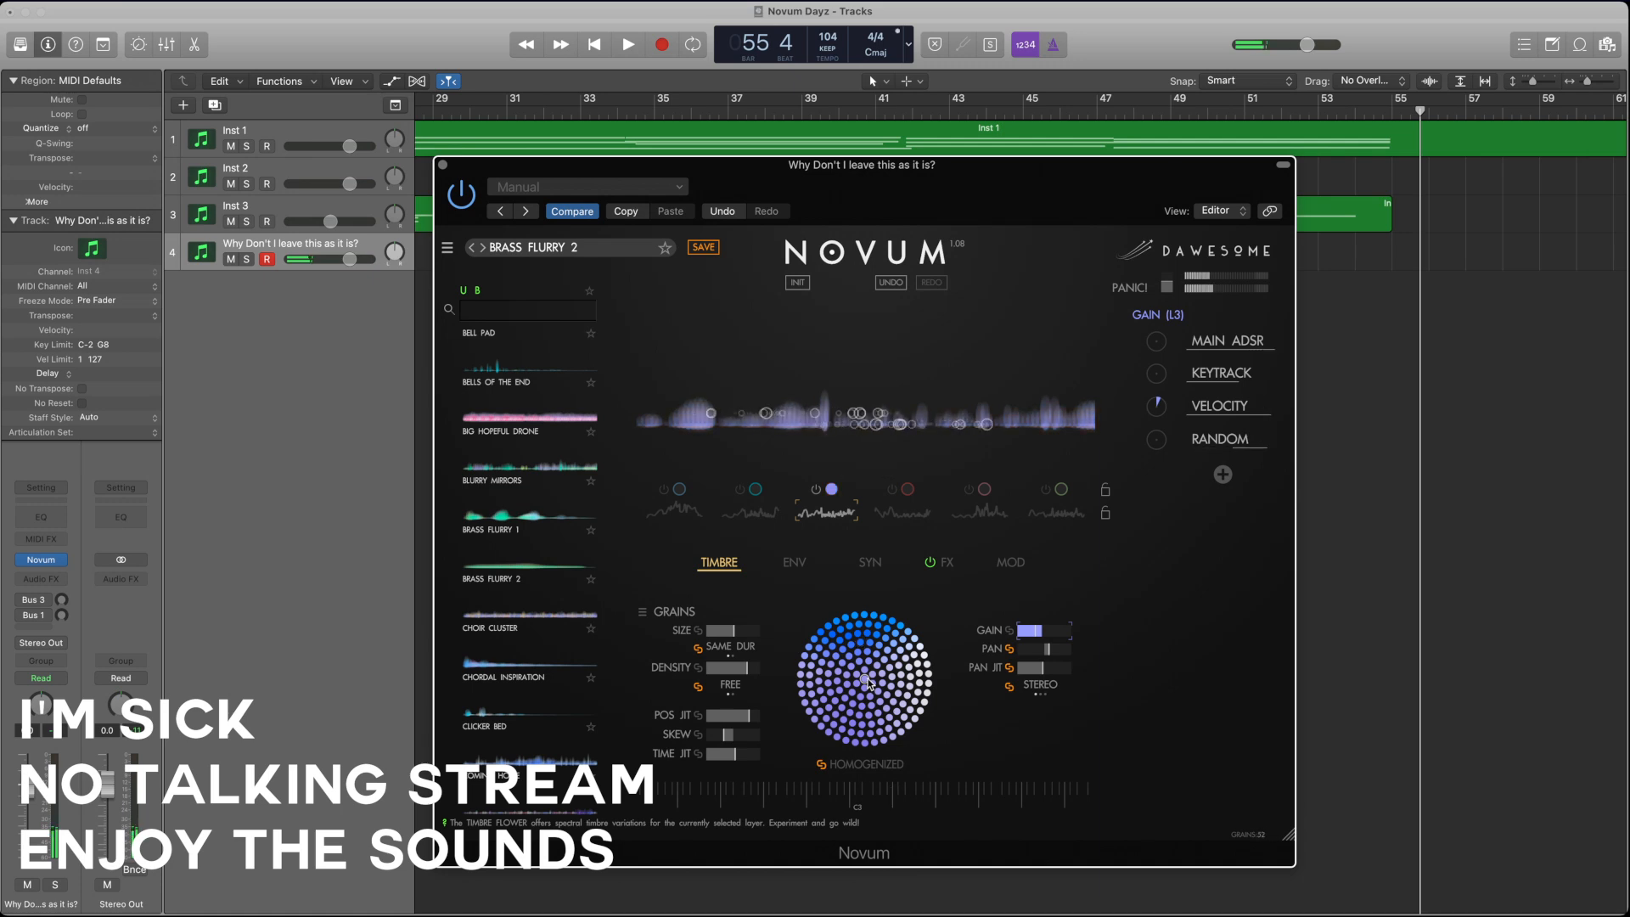
Step: Set the third layer's grain size near maximum, reduce density, position jitter and time jitter, and raise its skew
{"action": "left_click_drag", "start_coordinate": [741, 632], "coordinate": [785, 634]}
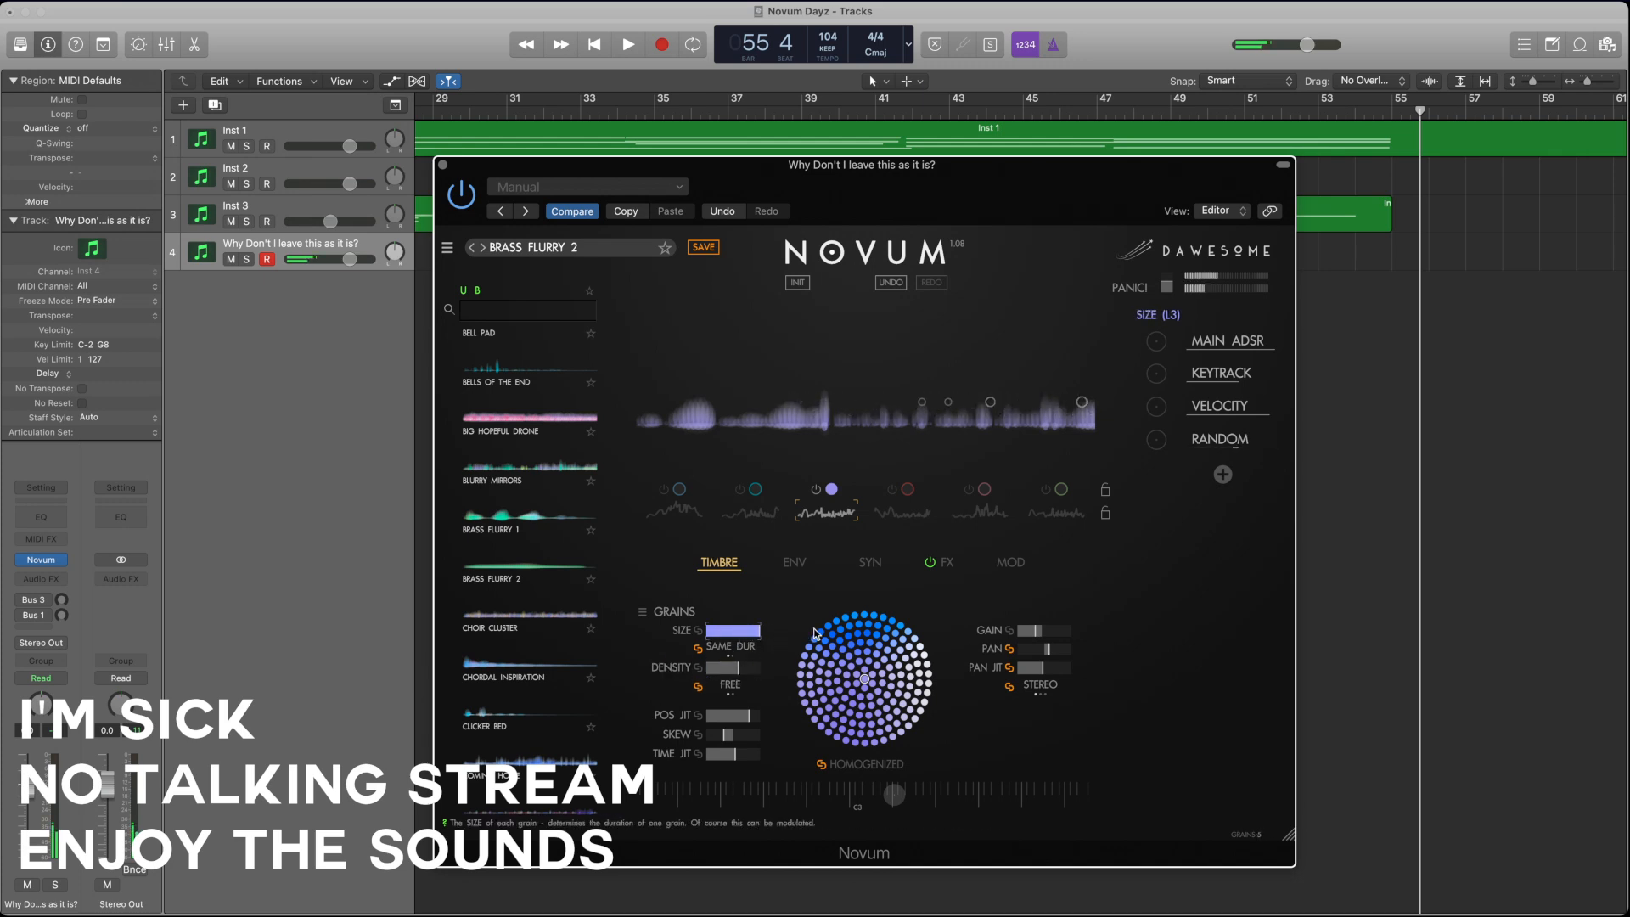
{"action": "left_click", "coordinate": [739, 675]}
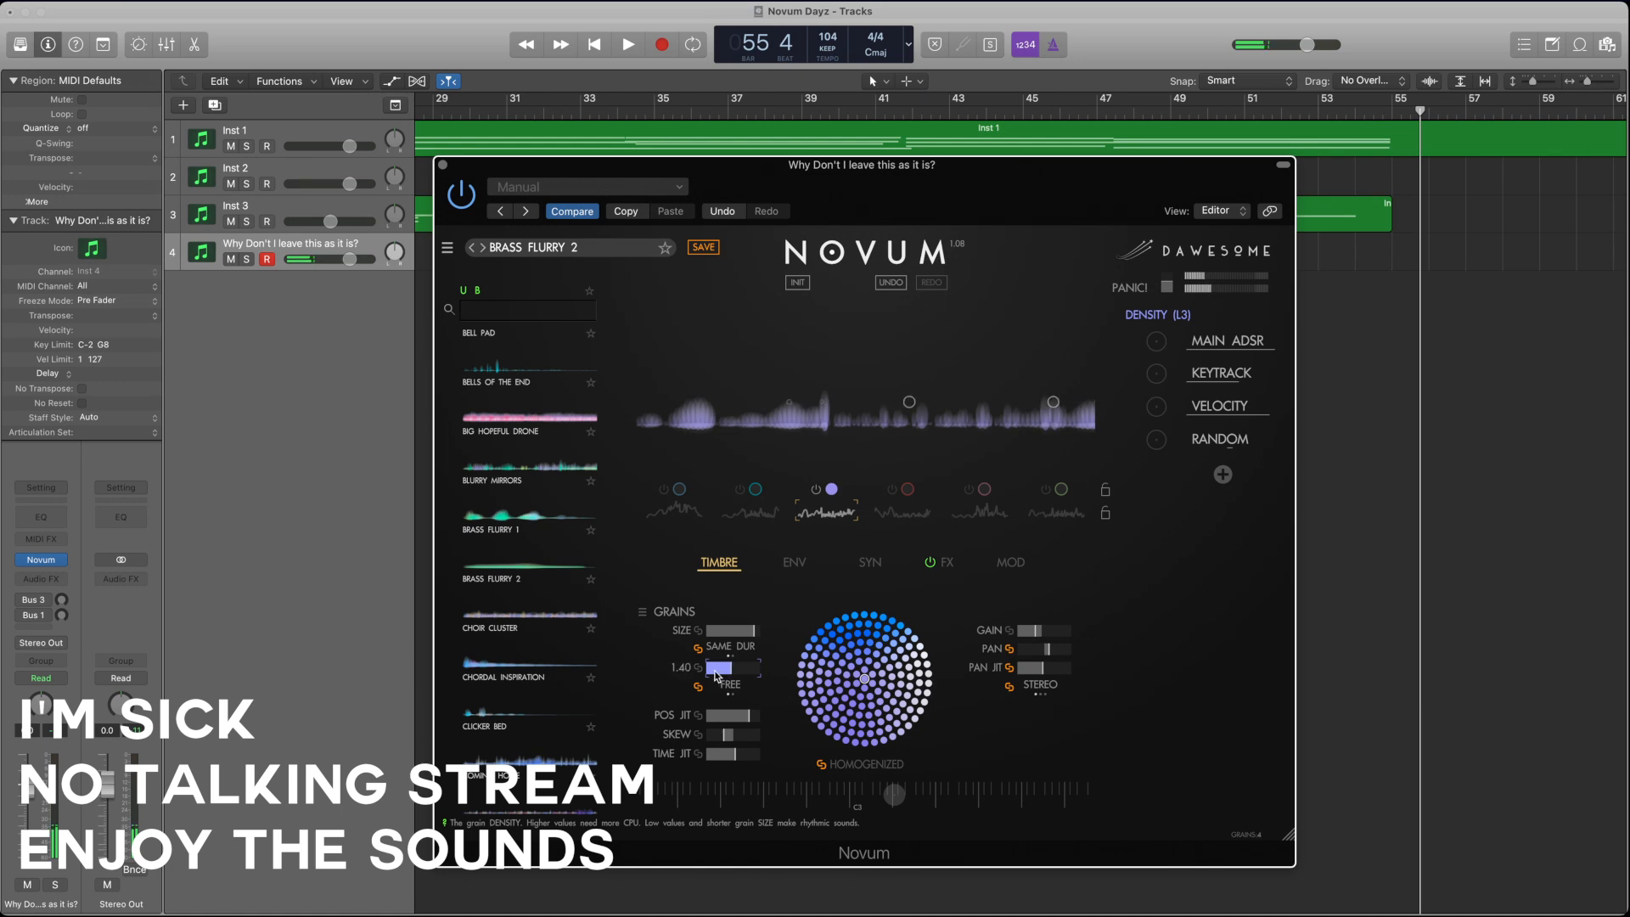
{"action": "mouse_move", "coordinate": [735, 715]}
{"action": "left_mouse_down"}
{"action": "mouse_move", "coordinate": [682, 721]}
{"action": "mouse_move", "coordinate": [757, 739]}
{"action": "left_mouse_up"}
{"action": "left_click", "coordinate": [709, 754]}
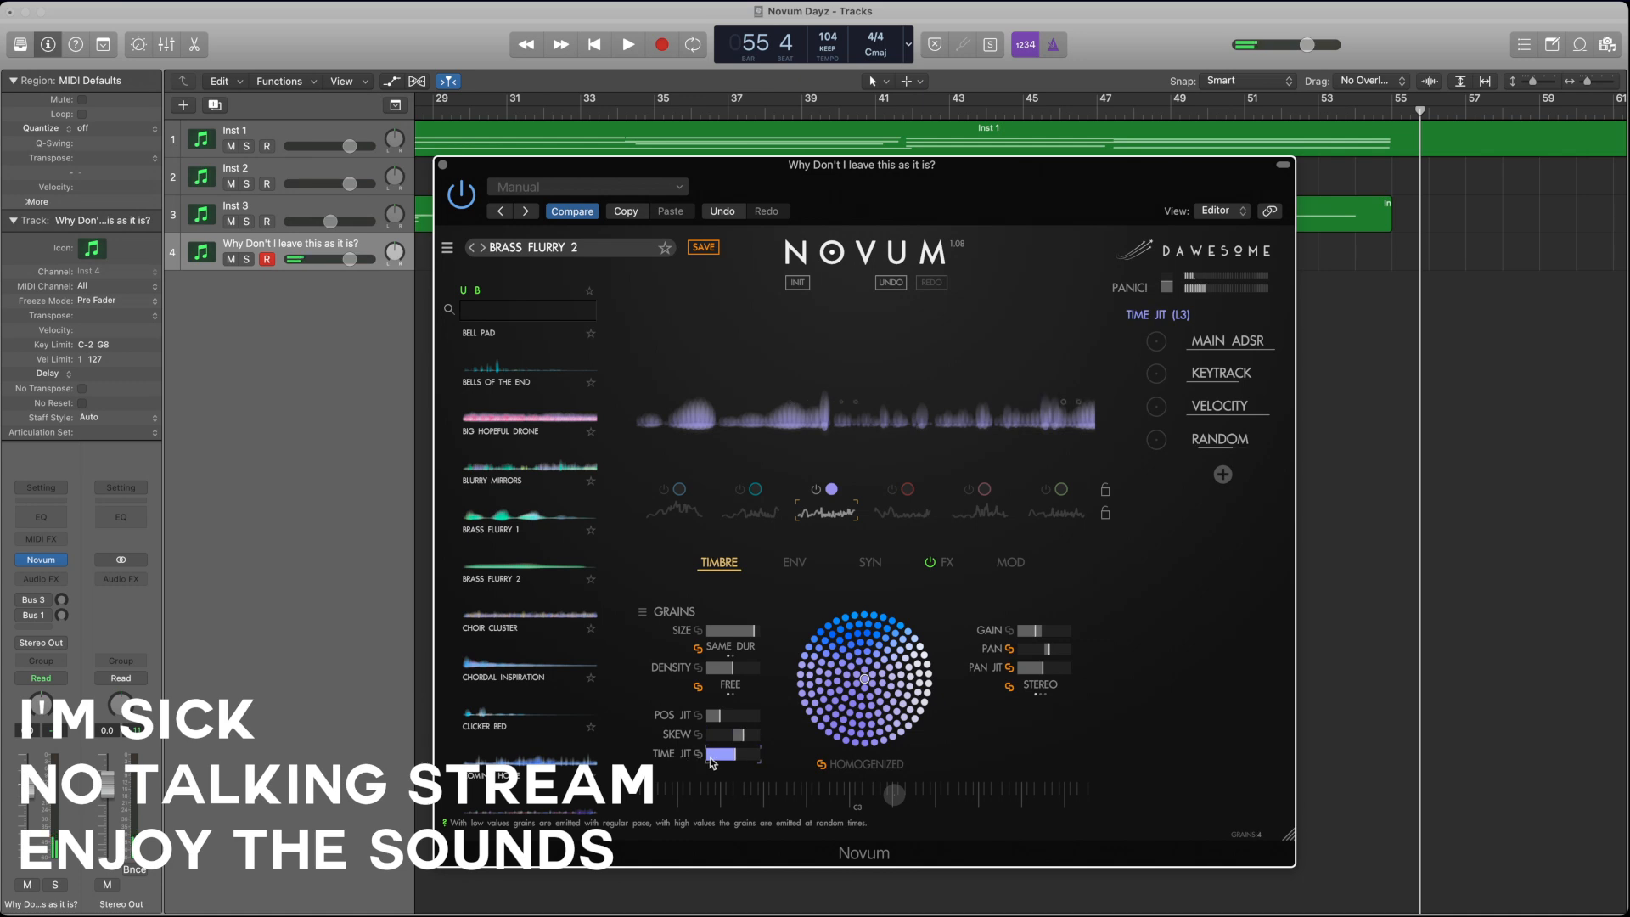
{"action": "left_click_drag", "start_coordinate": [820, 757], "coordinate": [788, 758]}
Step: Move the third layer's emitter start and loop points earlier and redraw its envelope as a smooth, sustained curve
{"action": "left_click", "coordinate": [795, 562]}
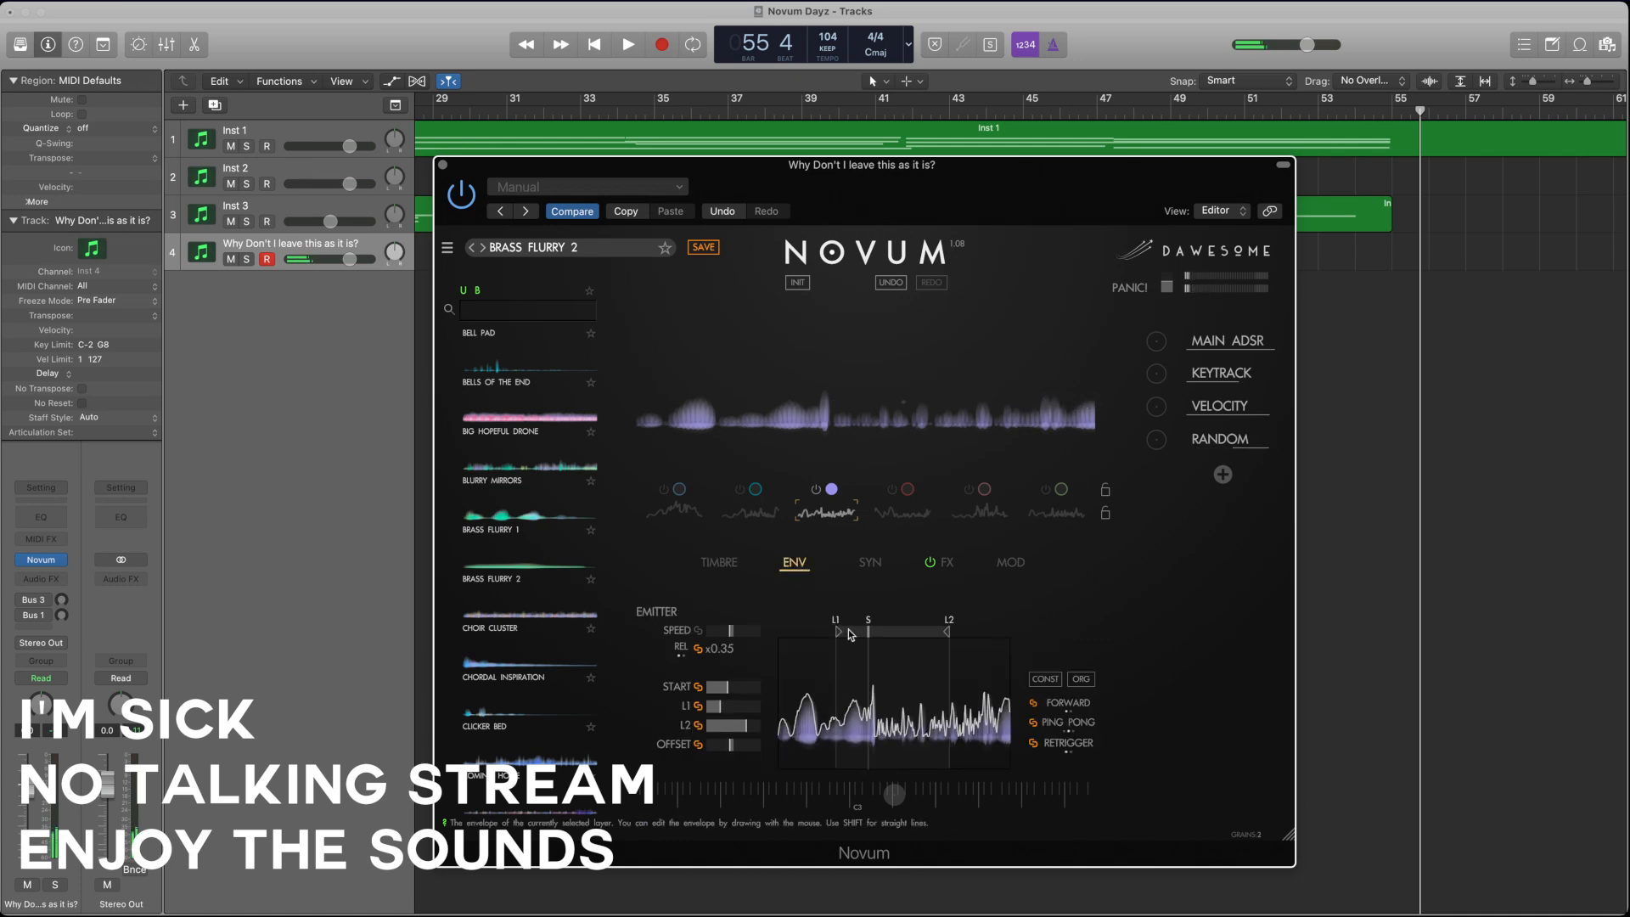
{"action": "mouse_move", "coordinate": [871, 635]}
{"action": "left_mouse_down"}
{"action": "mouse_move", "coordinate": [815, 637]}
{"action": "mouse_move", "coordinate": [828, 639]}
{"action": "left_mouse_up"}
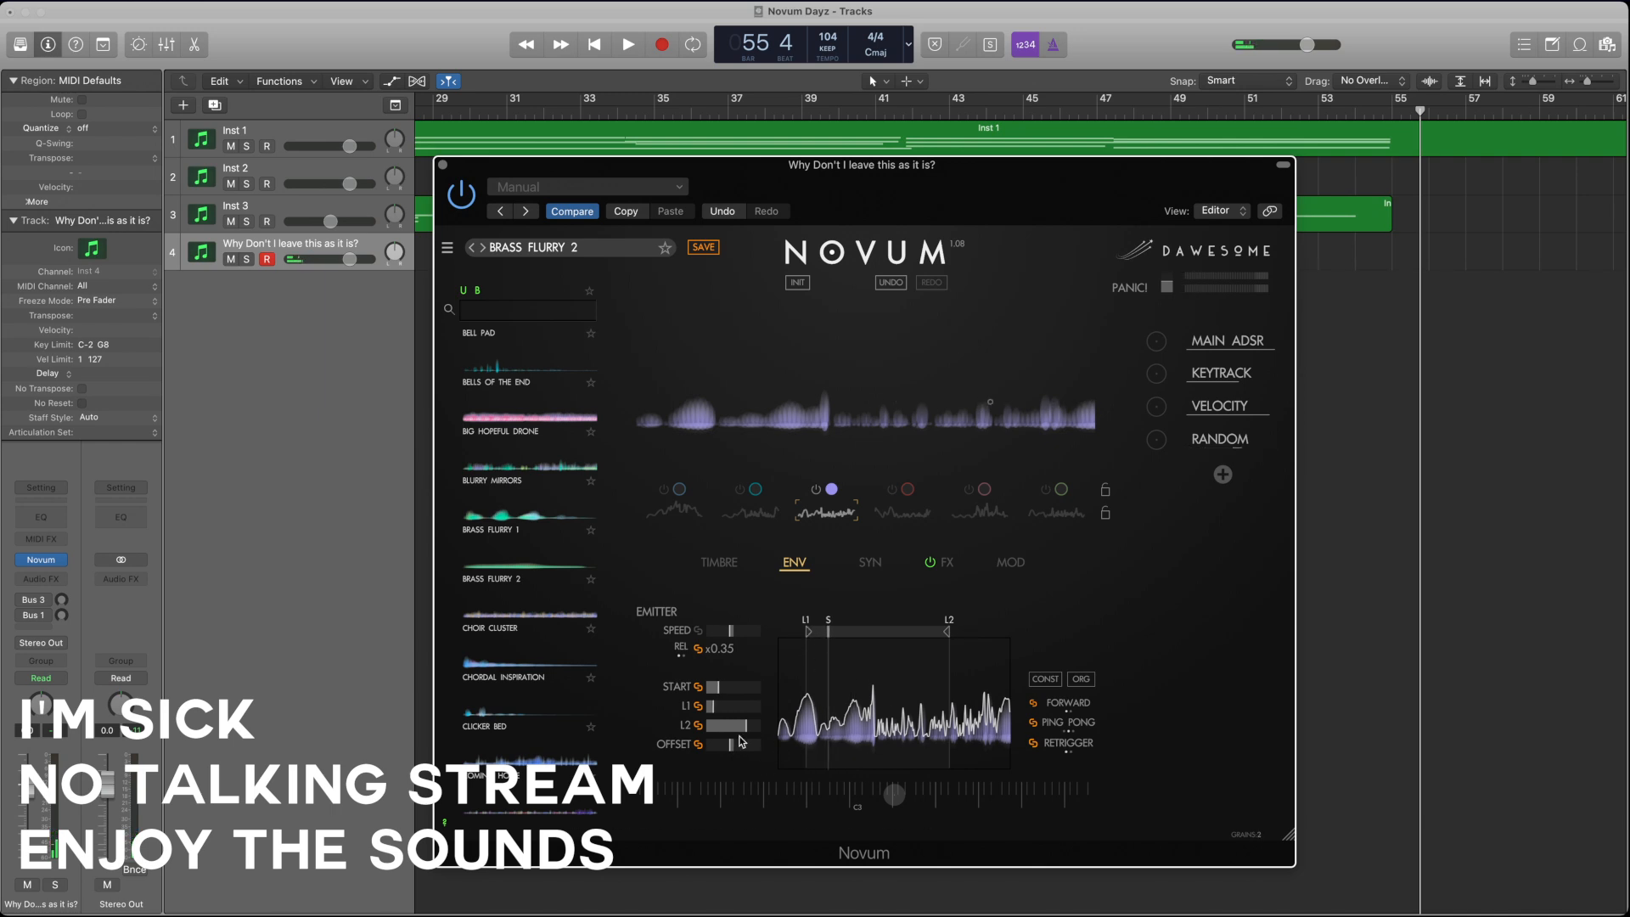
{"action": "left_click_drag", "start_coordinate": [948, 632], "coordinate": [923, 631]}
{"action": "left_click_drag", "start_coordinate": [852, 696], "coordinate": [1001, 704]}
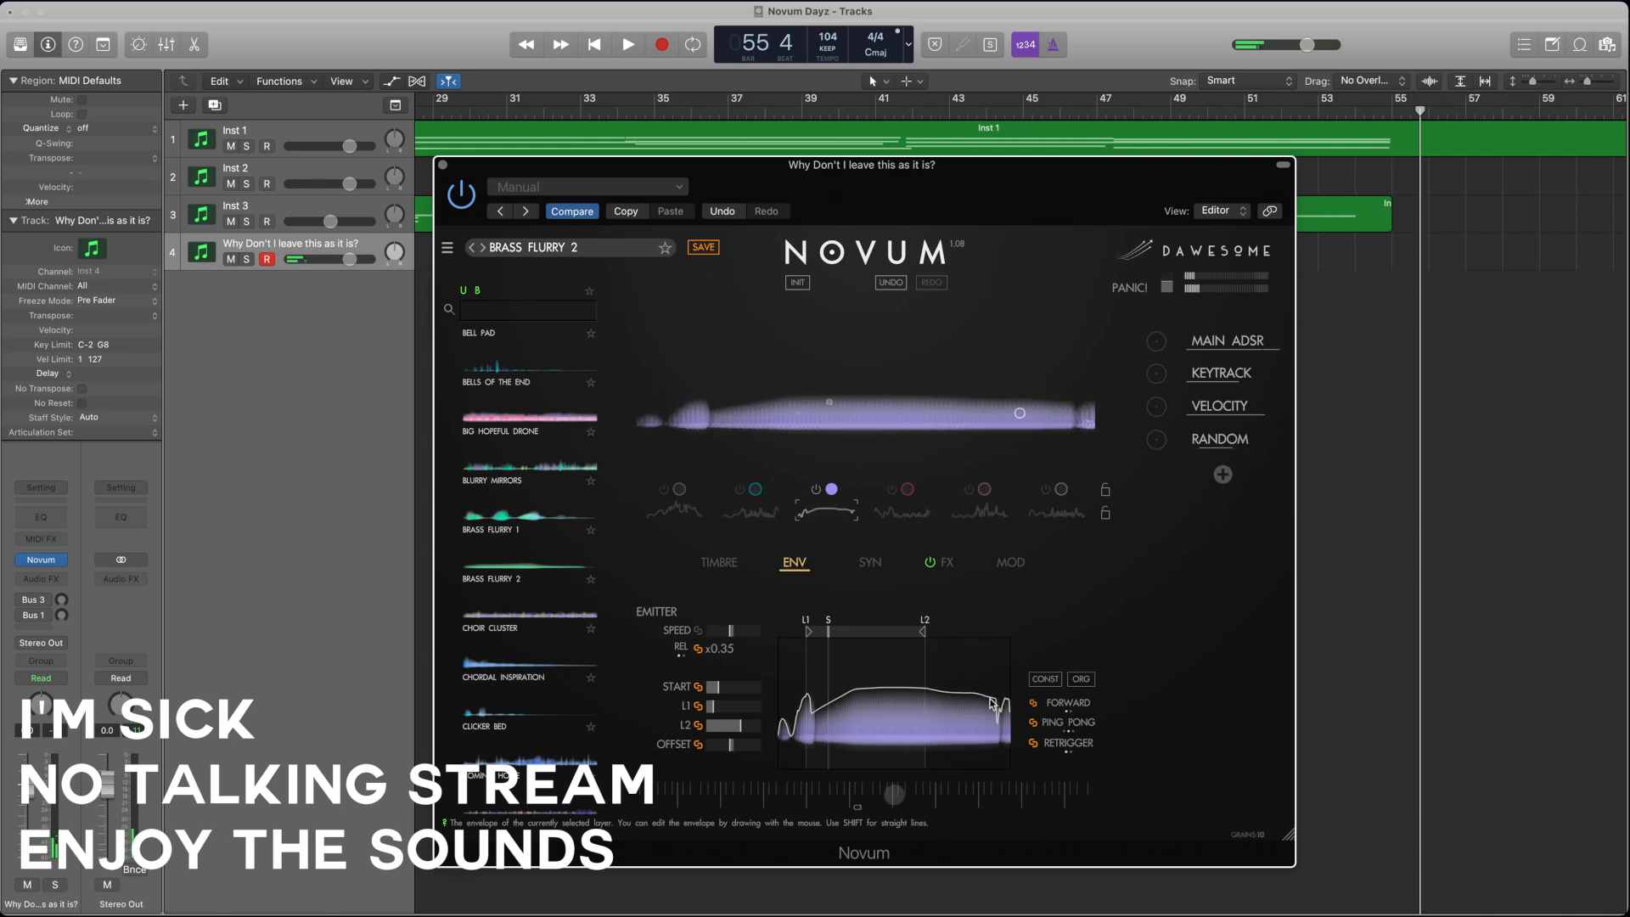
Step: Raise the third layer's gain, move loop end L2 earlier again, and lower the emitter speed to x0.122
{"action": "left_click", "coordinate": [719, 562]}
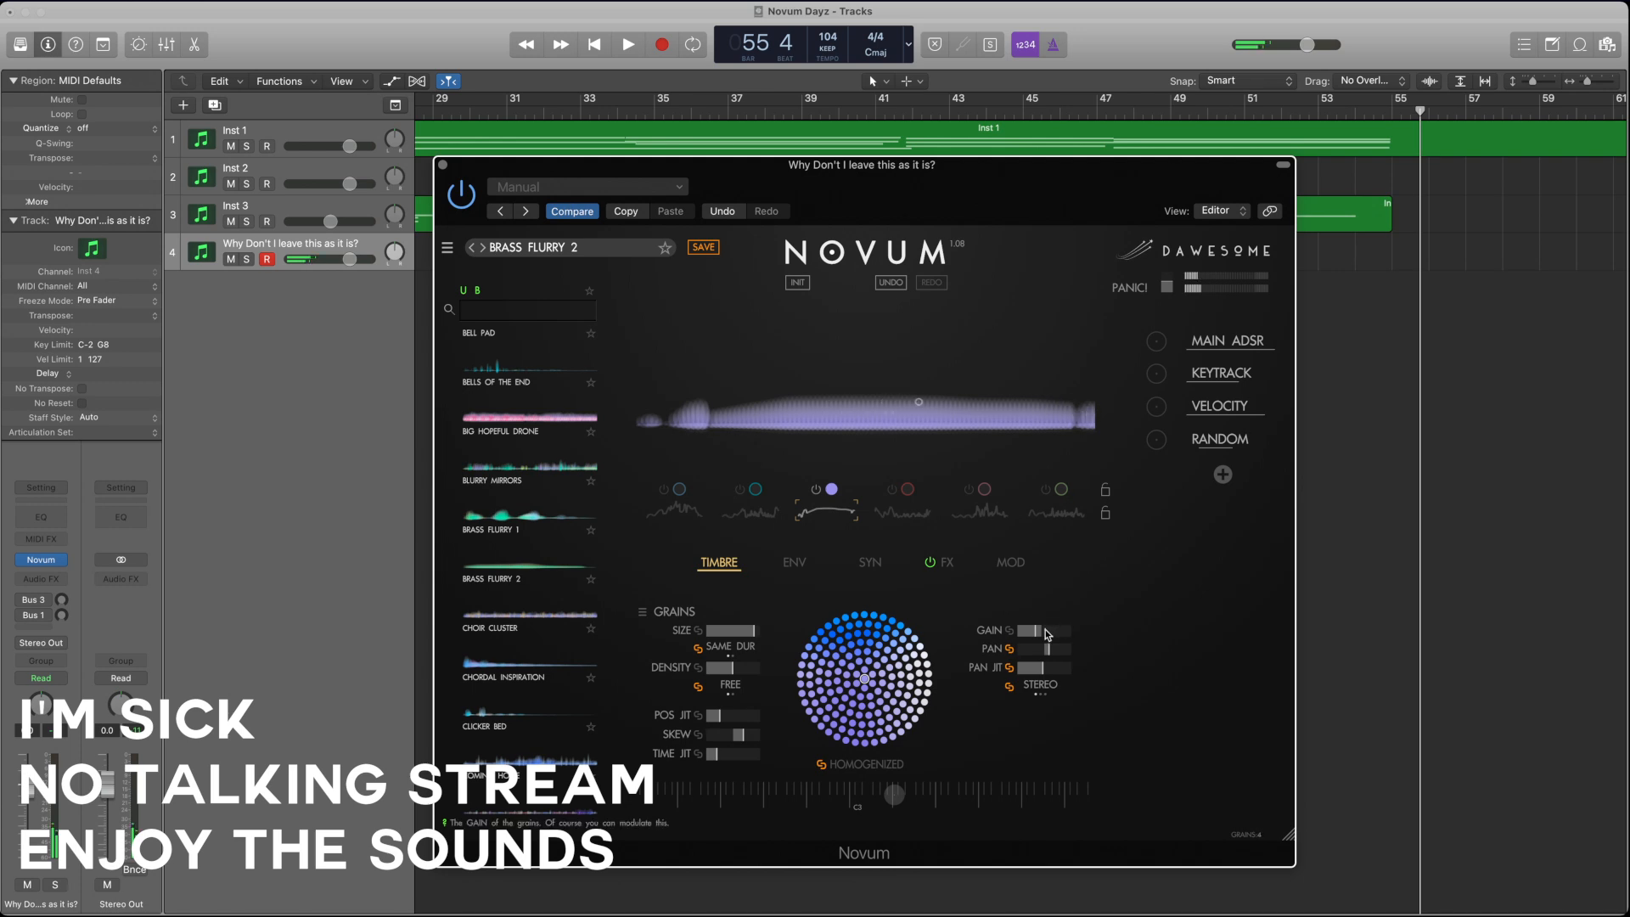
{"action": "left_click", "coordinate": [1047, 633]}
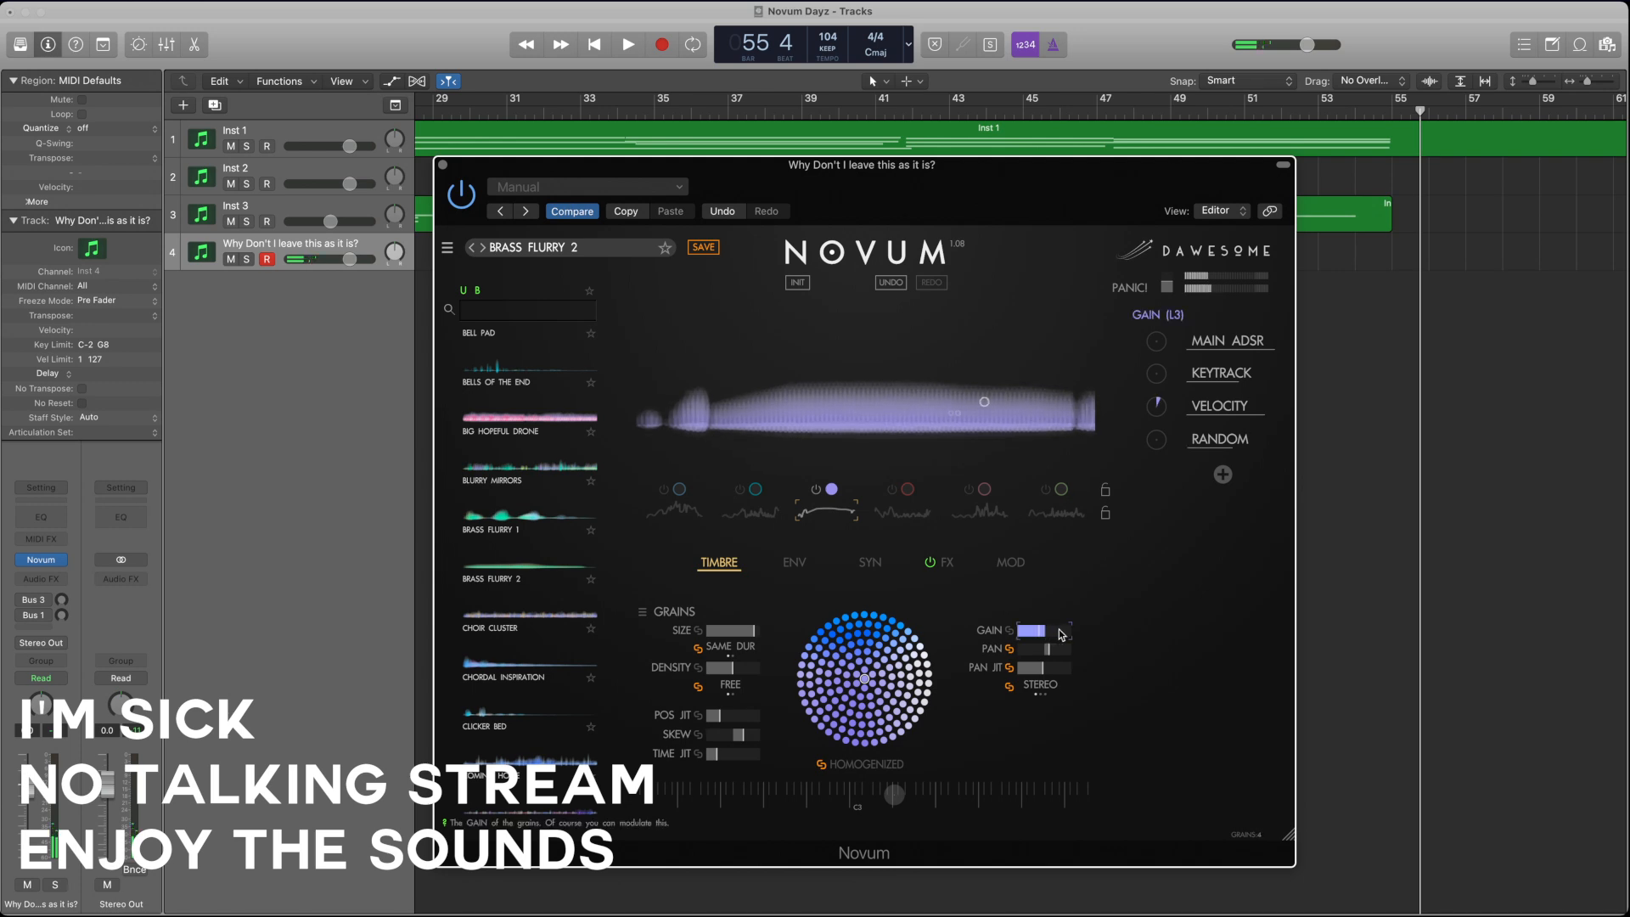
{"action": "left_click", "coordinate": [789, 564]}
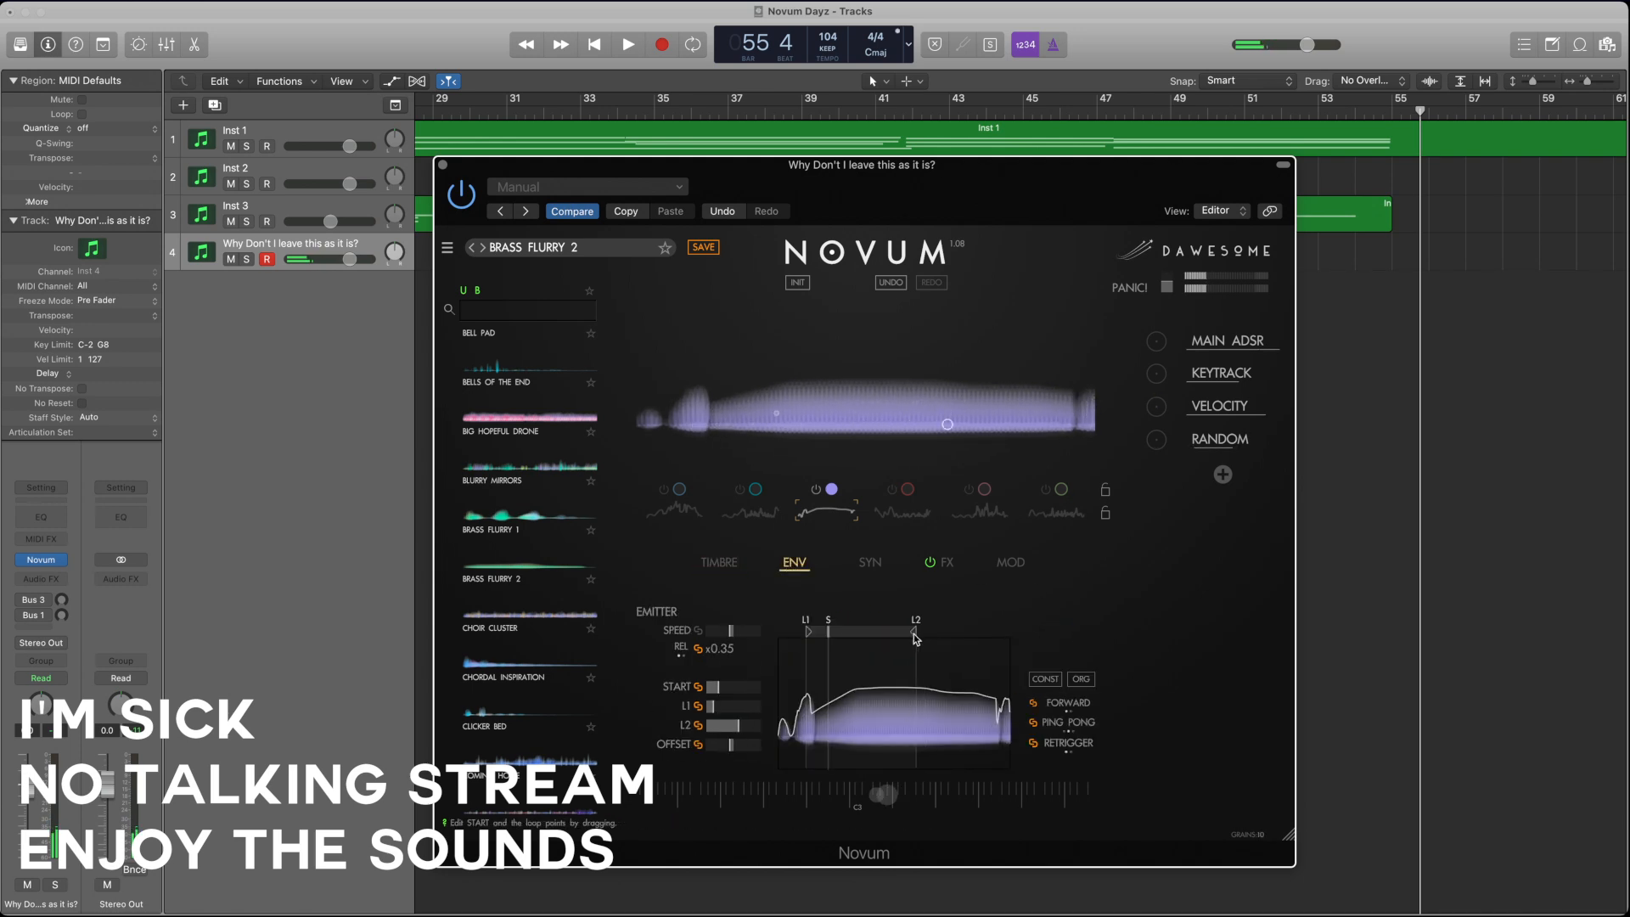
{"action": "left_click", "coordinate": [734, 631]}
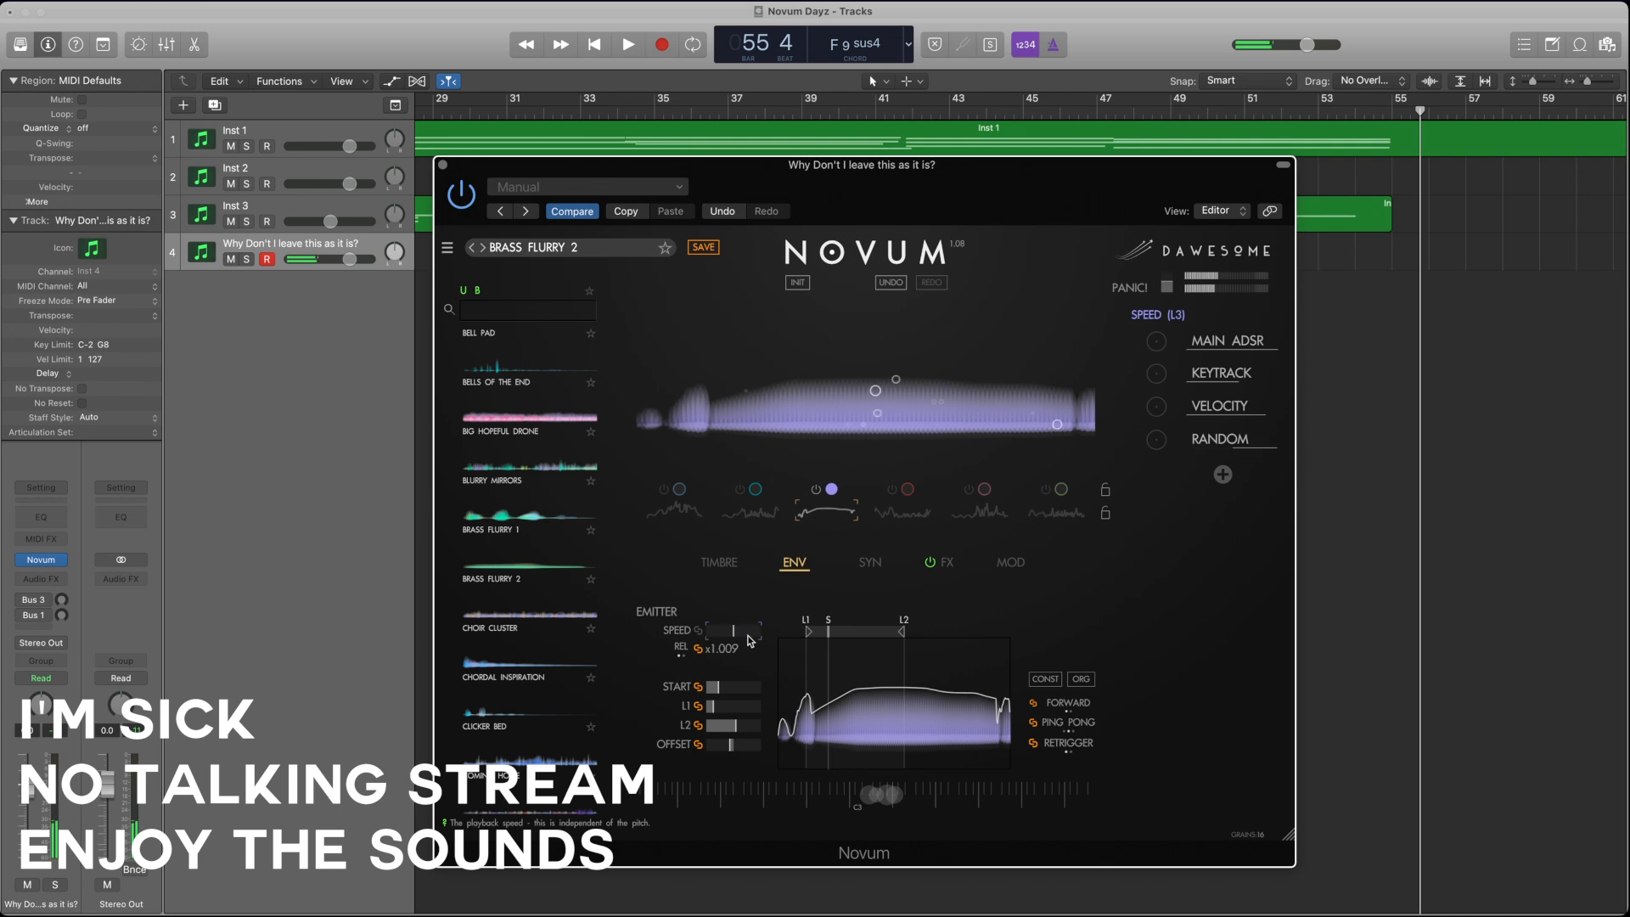
{"action": "left_click_drag", "start_coordinate": [762, 639], "coordinate": [772, 639]}
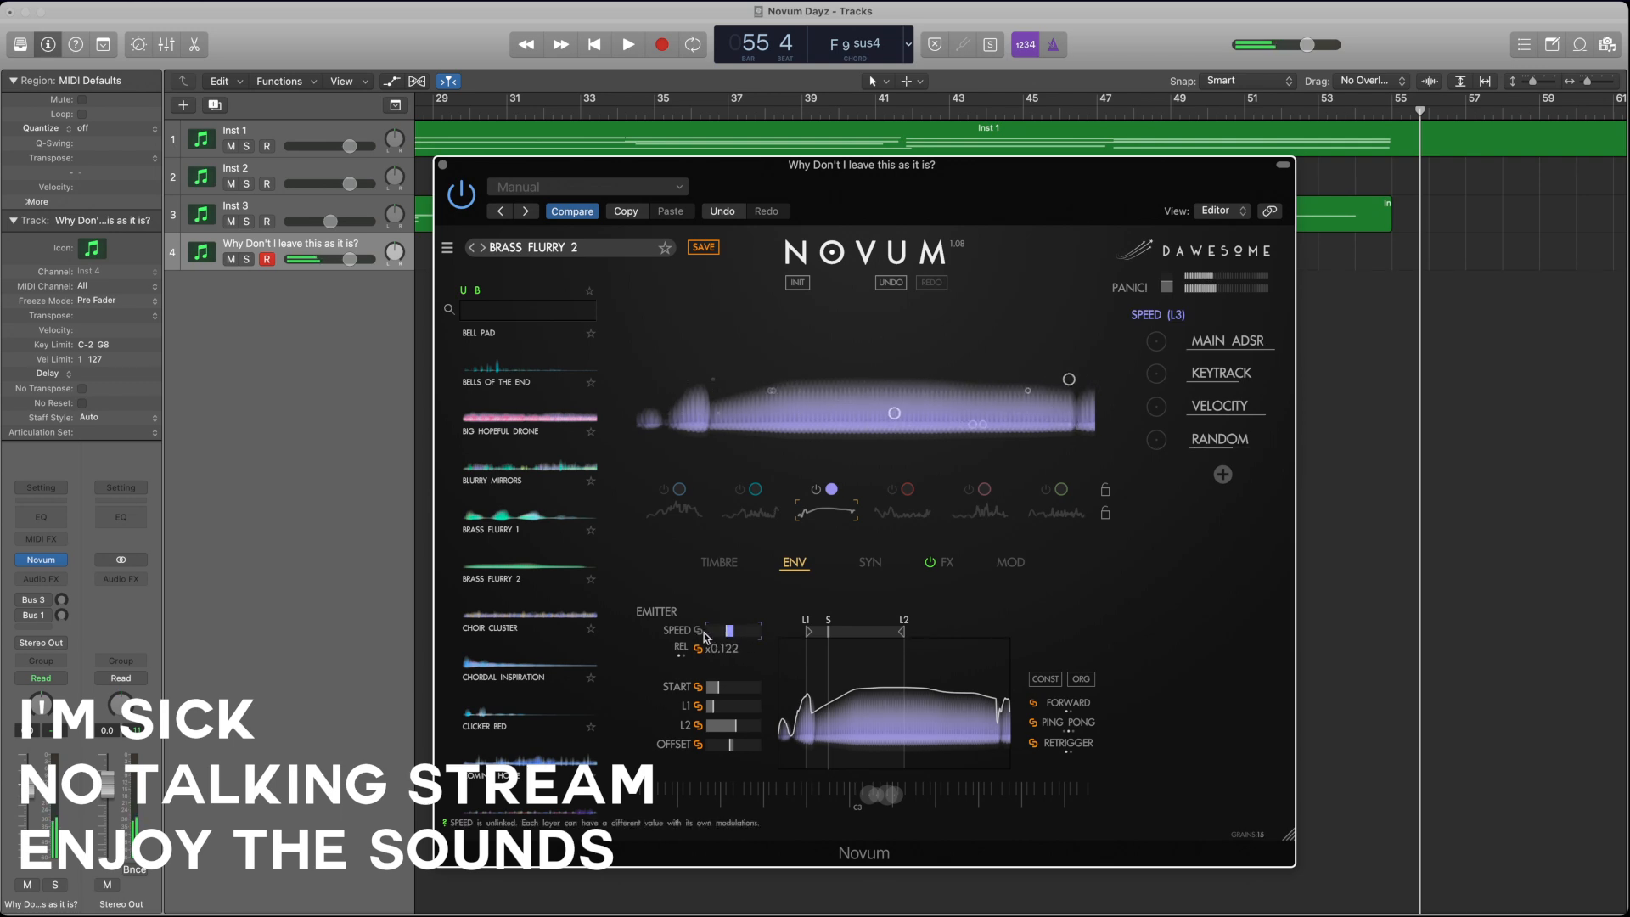
Step: Shorten the third layer's grain size slightly, raise its position jitter, and readjust its density
{"action": "left_click", "coordinate": [727, 565]}
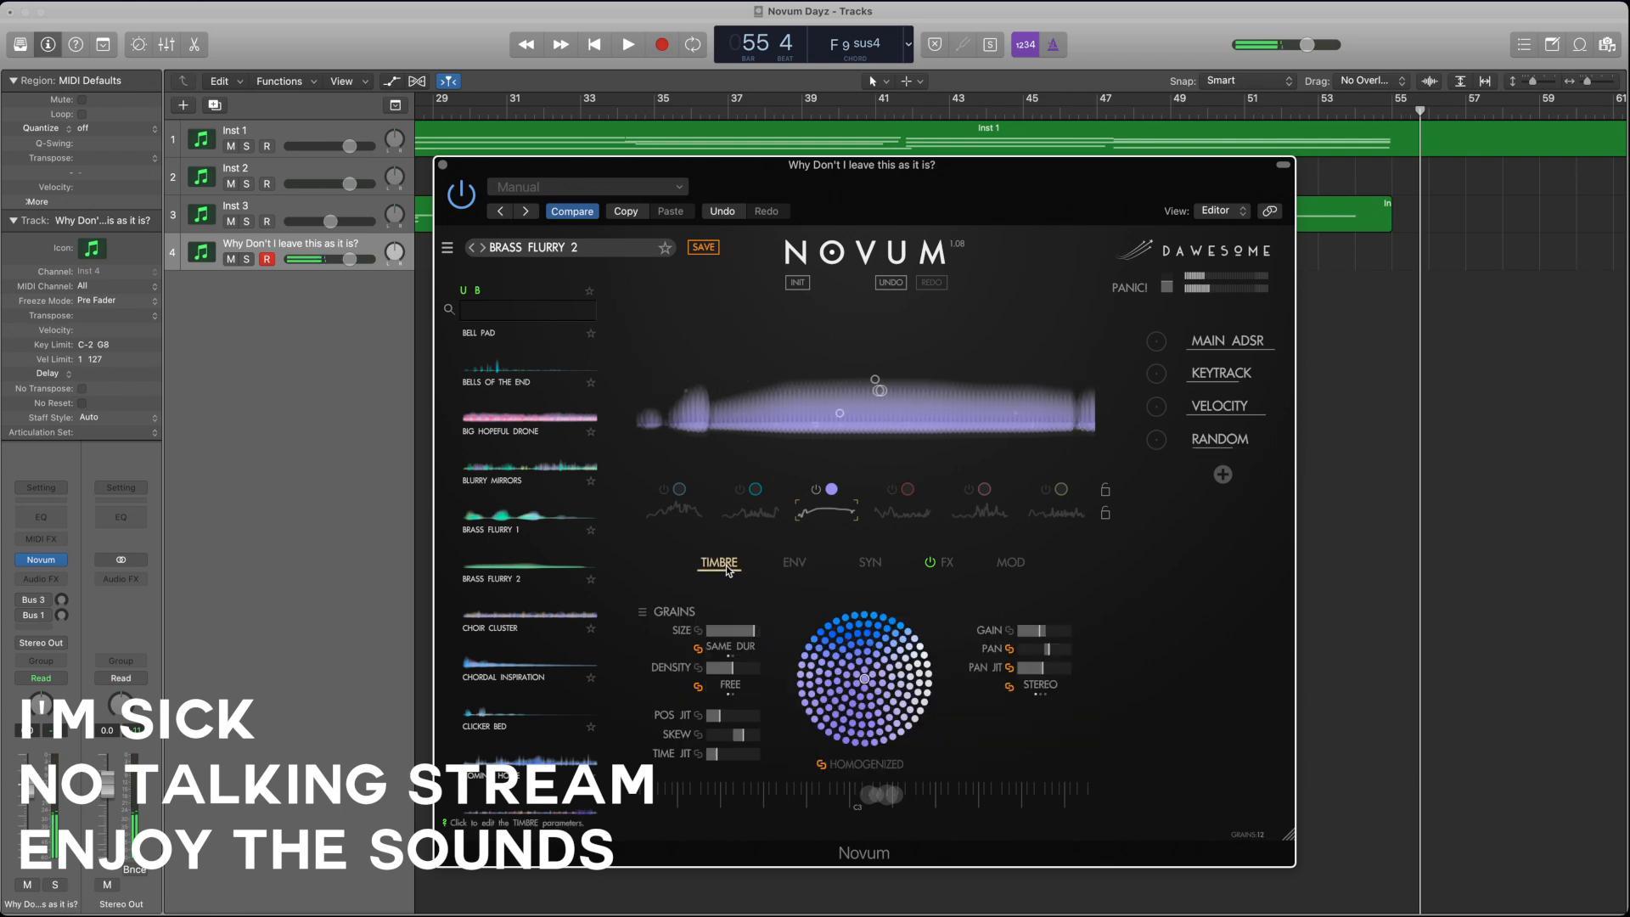
{"action": "left_click", "coordinate": [731, 630]}
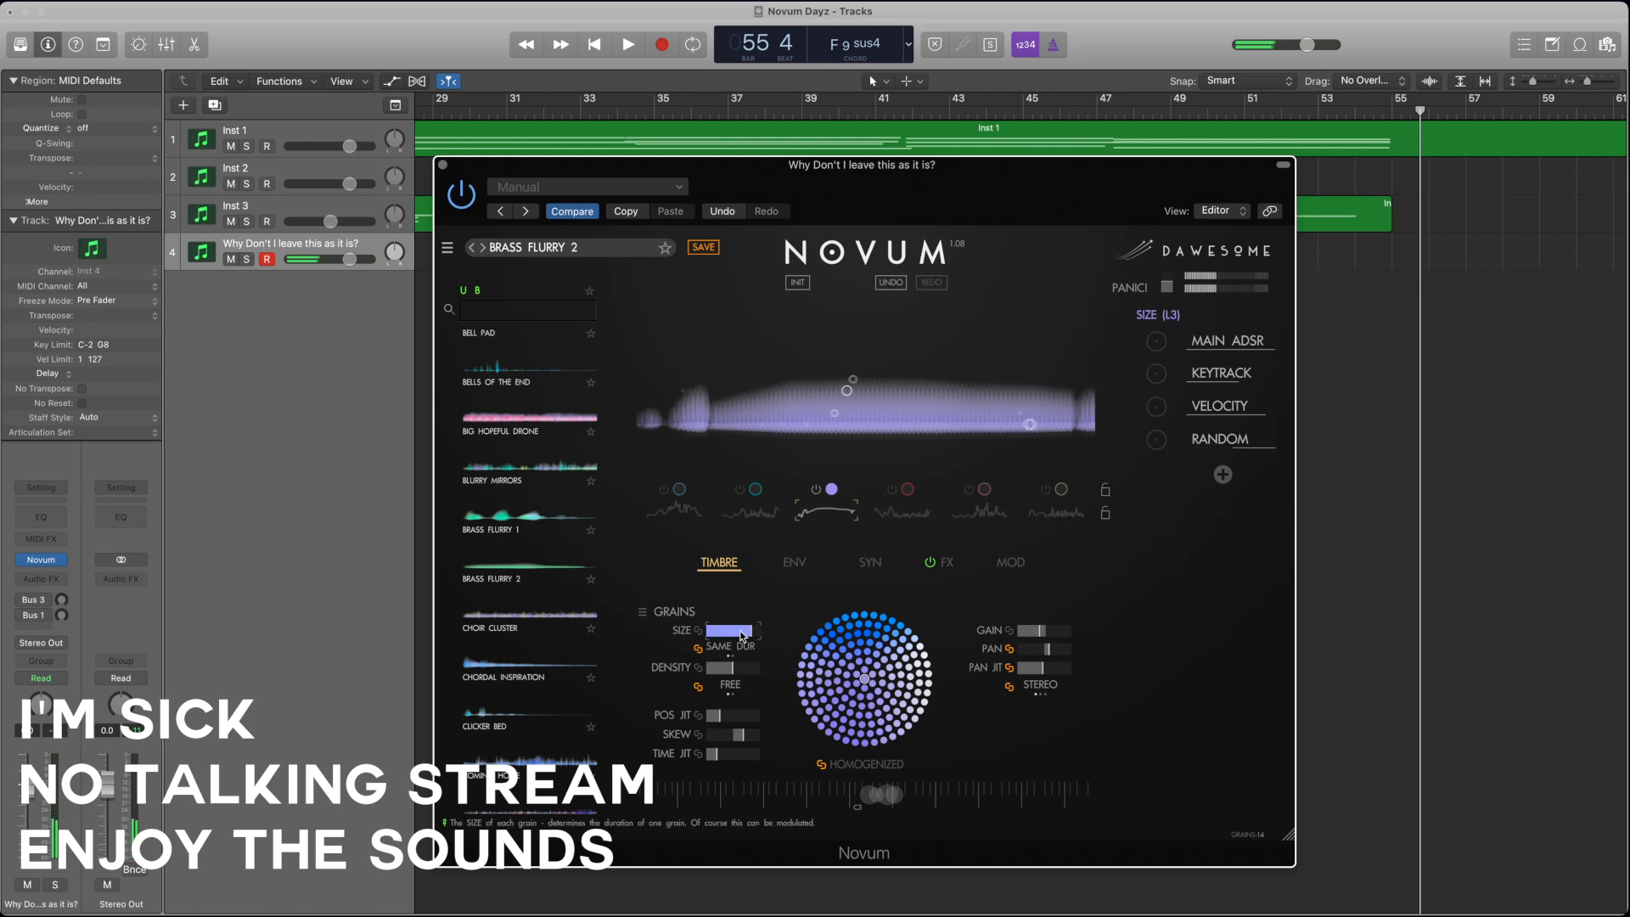
{"action": "left_click", "coordinate": [726, 671]}
{"action": "left_click_drag", "start_coordinate": [721, 675], "coordinate": [714, 673]}
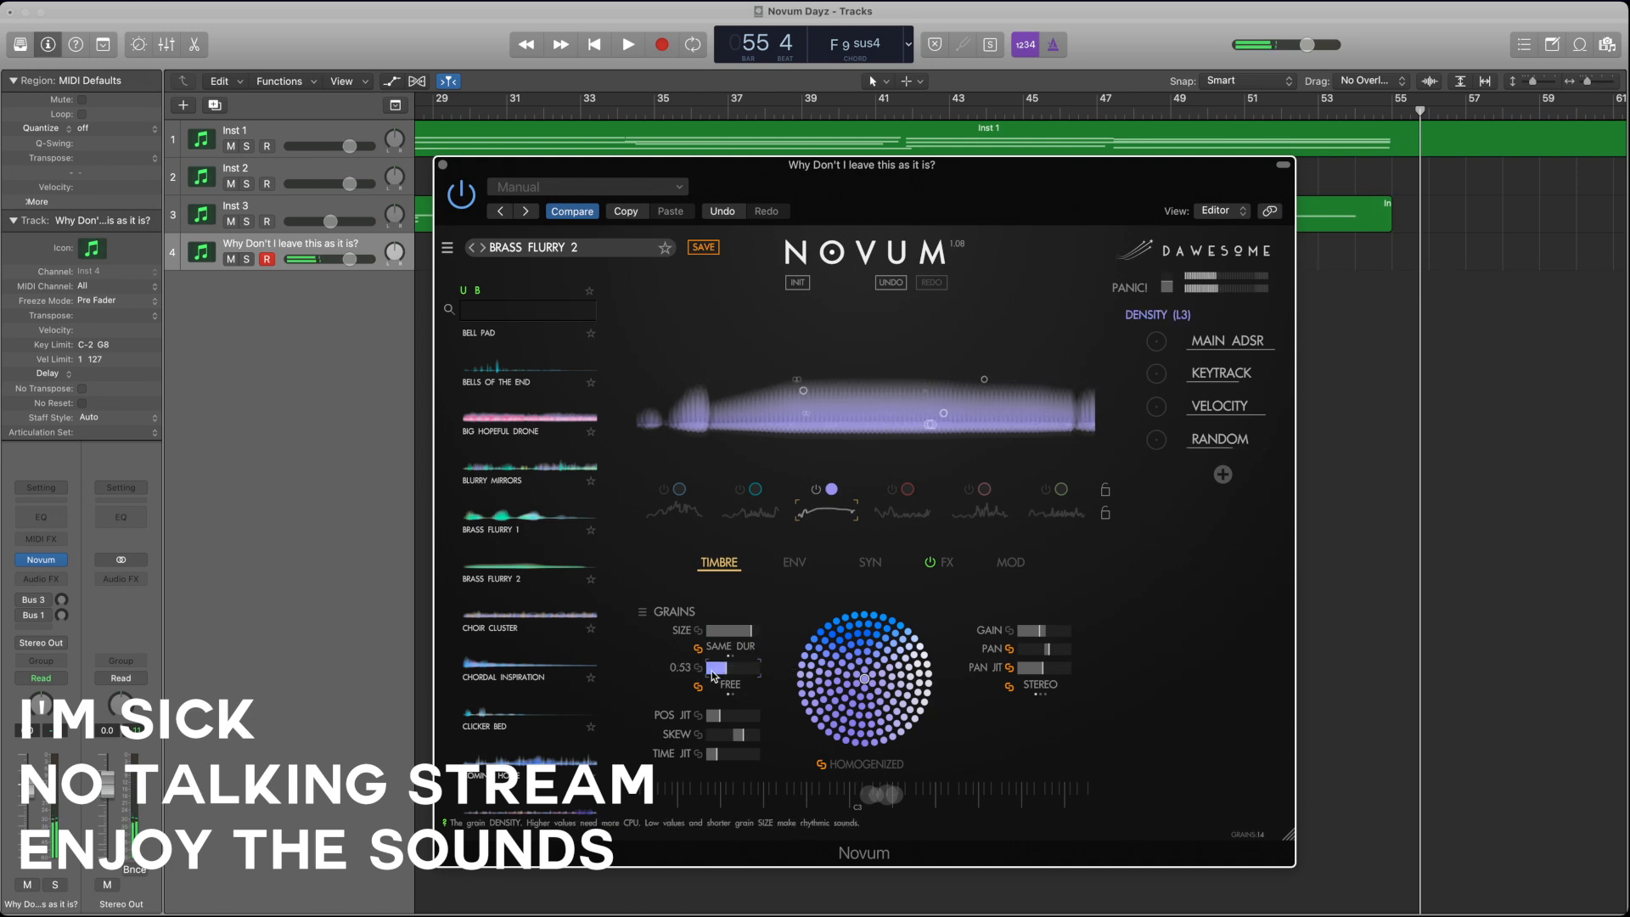
{"action": "left_click", "coordinate": [717, 715]}
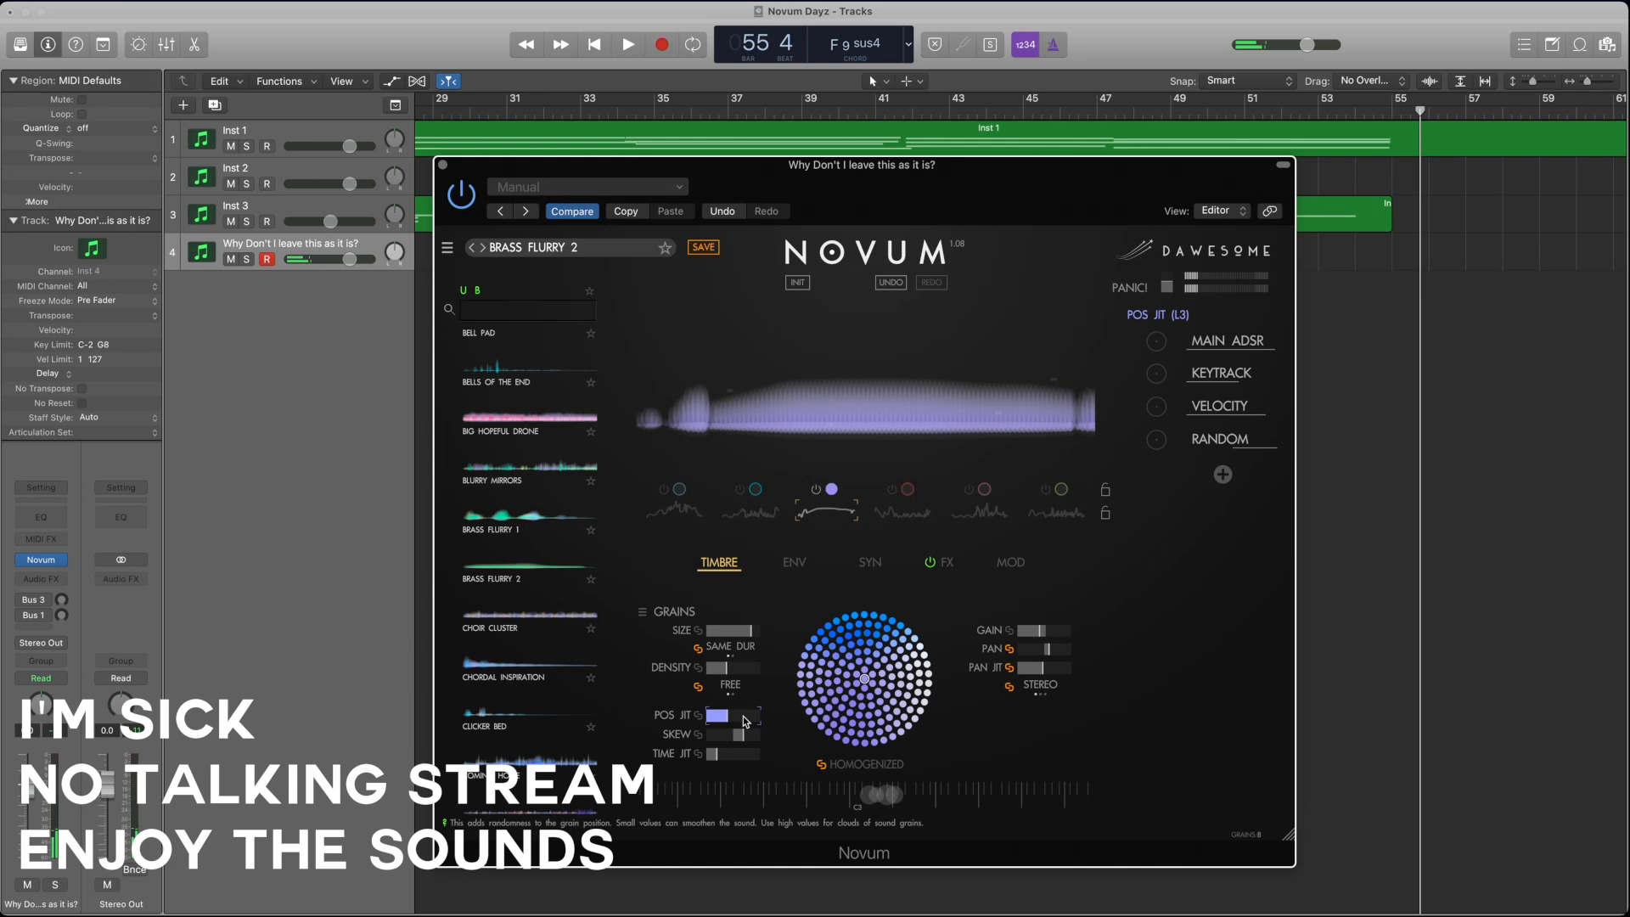
{"action": "left_click", "coordinate": [732, 669]}
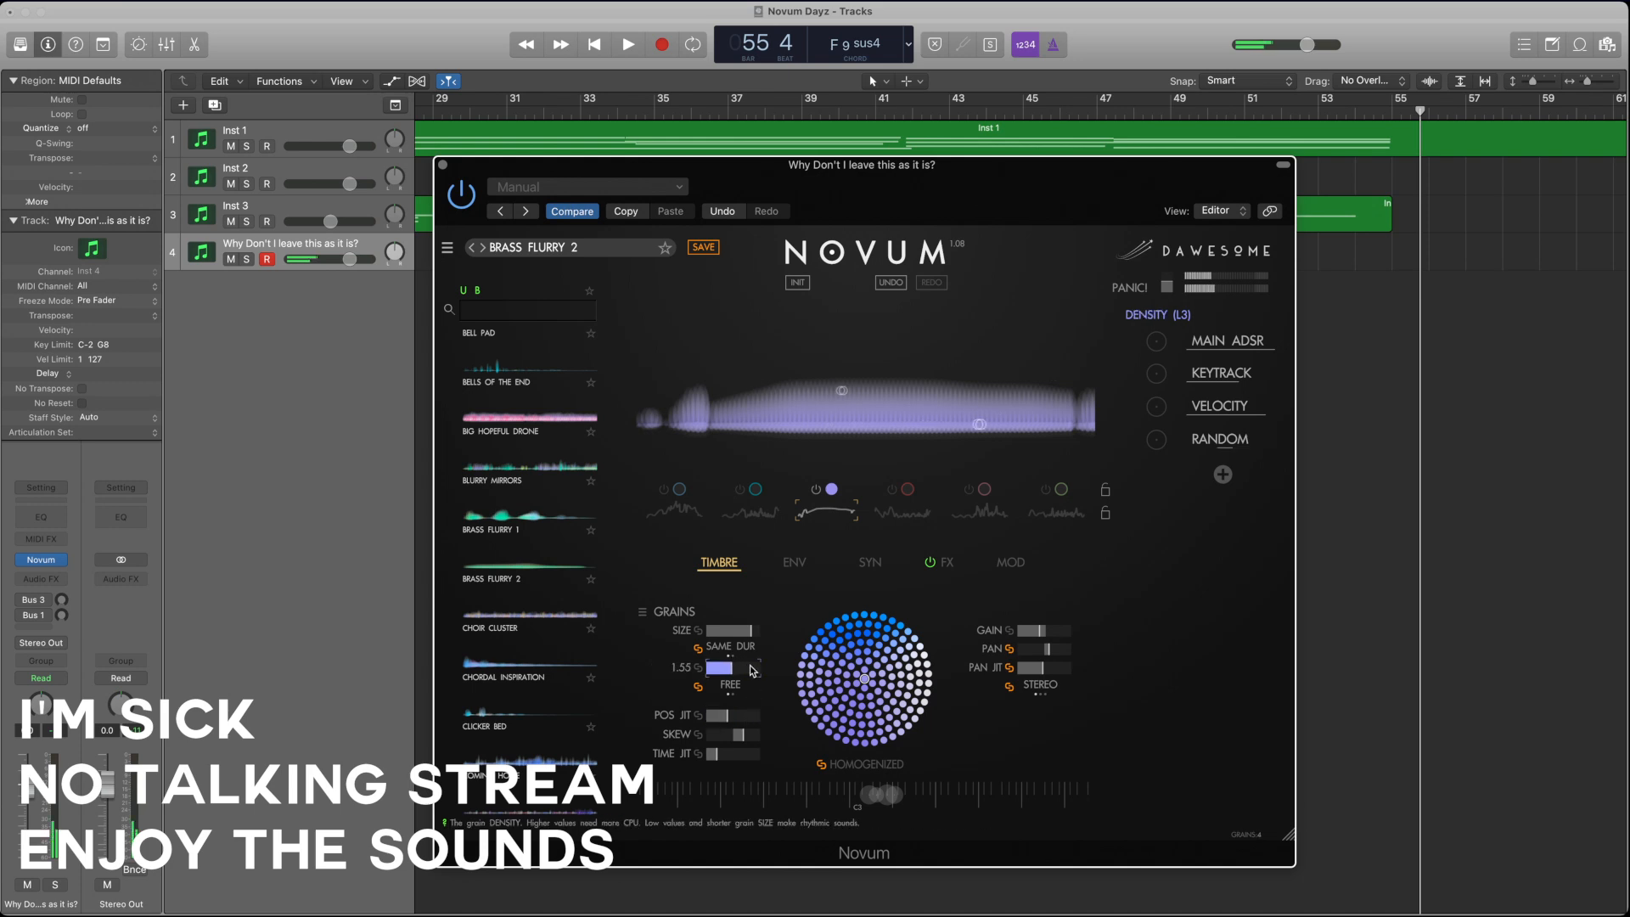
Step: Switch to the fourth layer alone, check its envelope, and lower its gain
{"action": "left_click", "coordinate": [885, 513]}
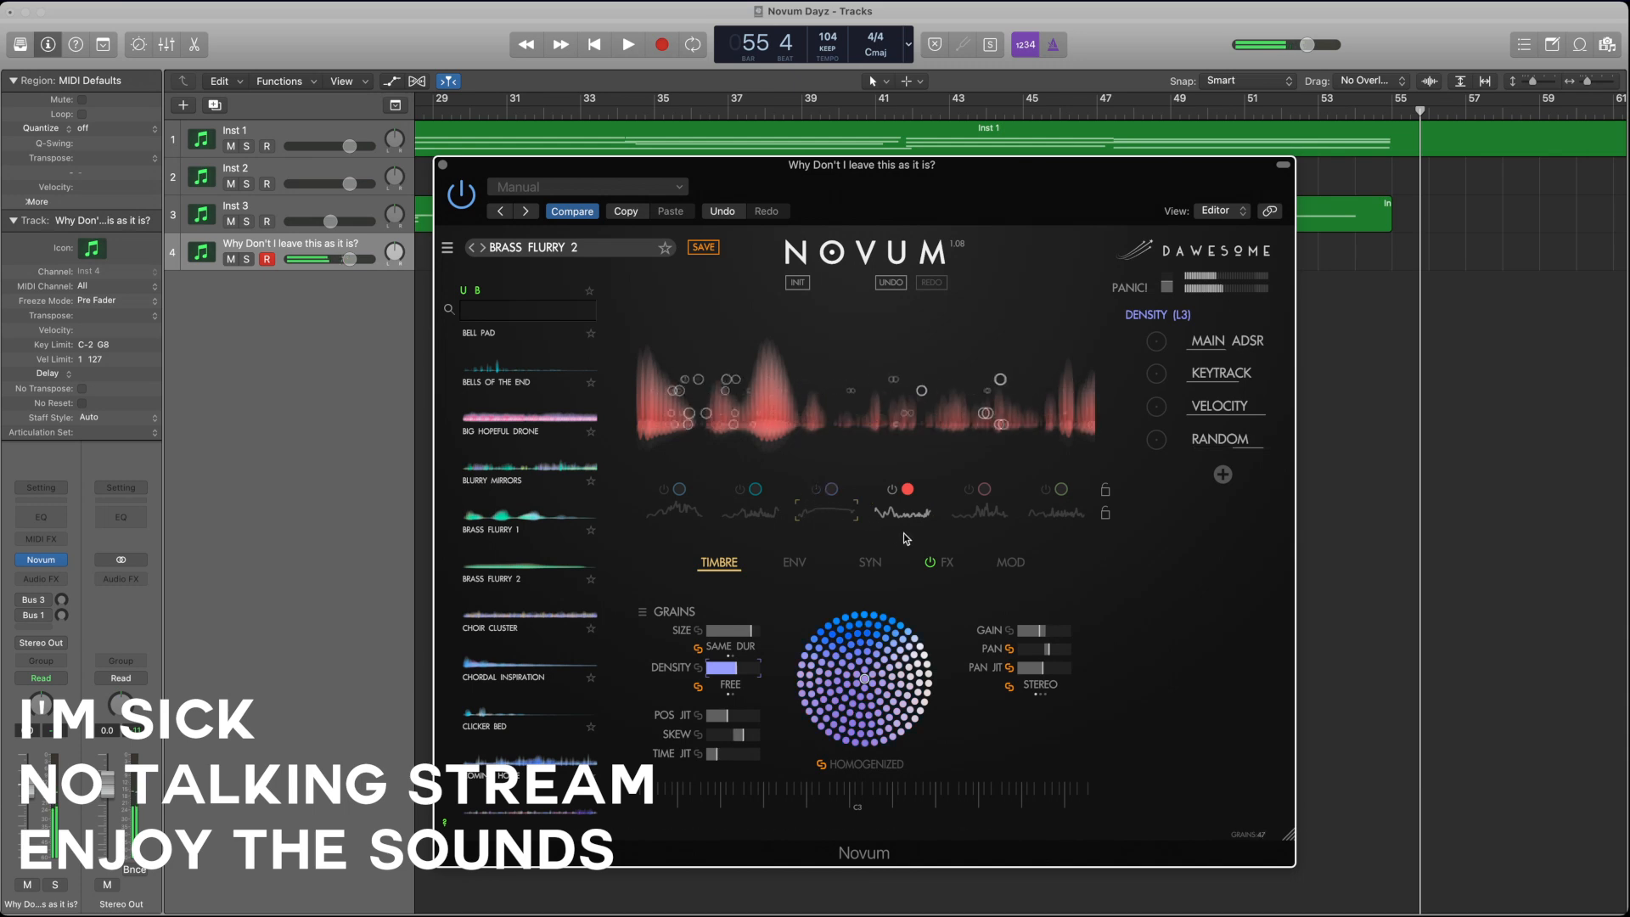
{"action": "left_click", "coordinate": [795, 562]}
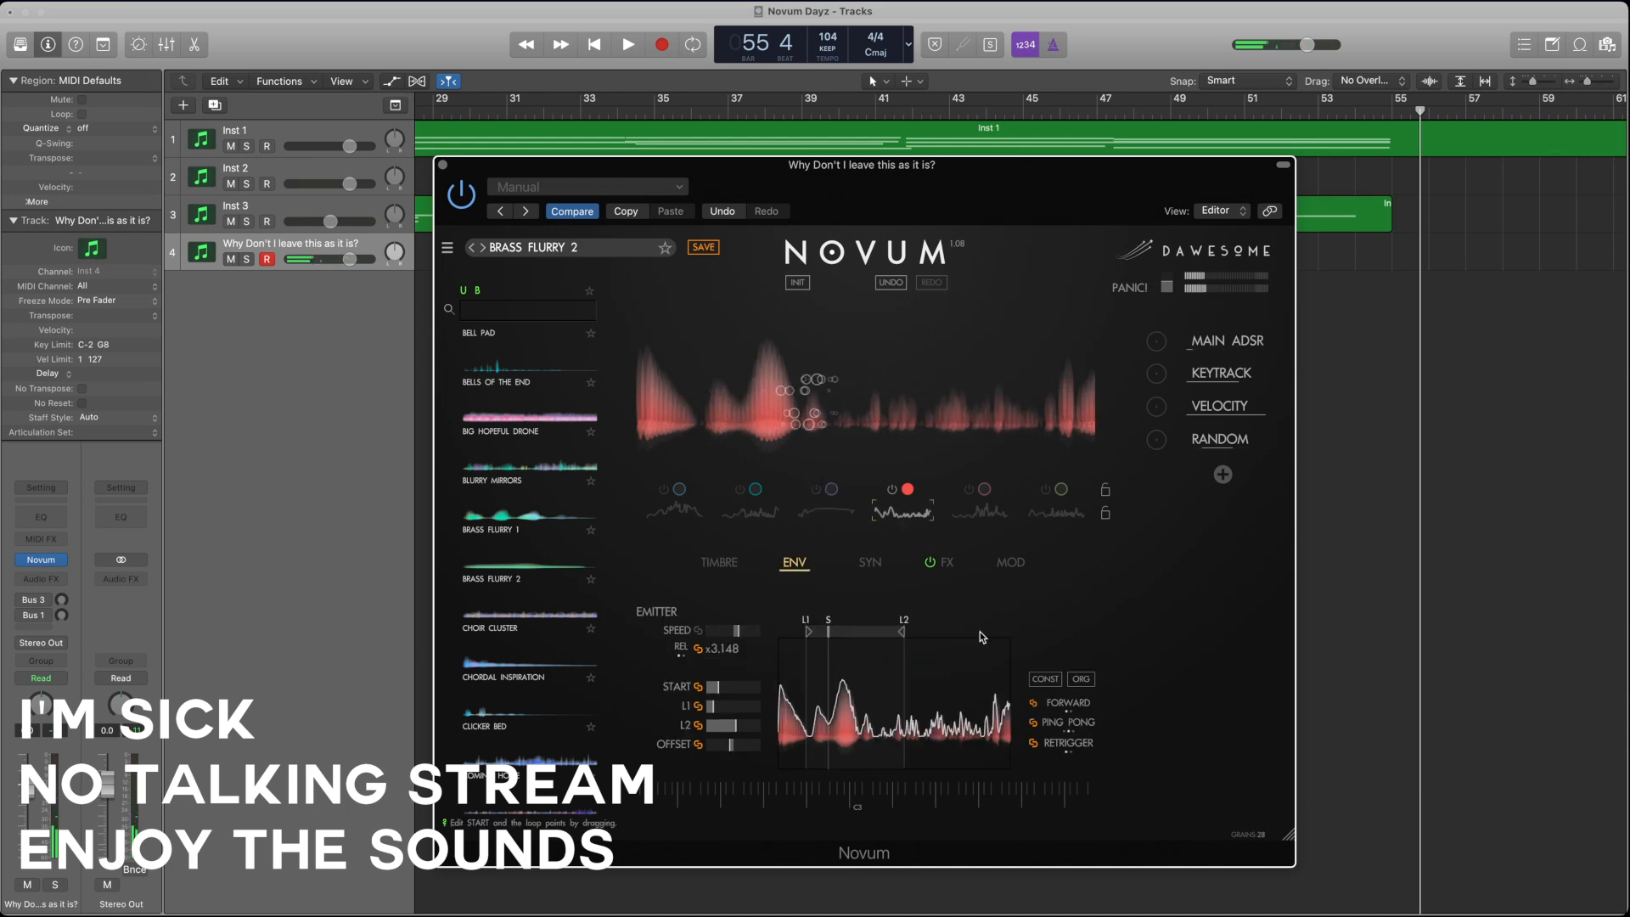
{"action": "left_click", "coordinate": [719, 562]}
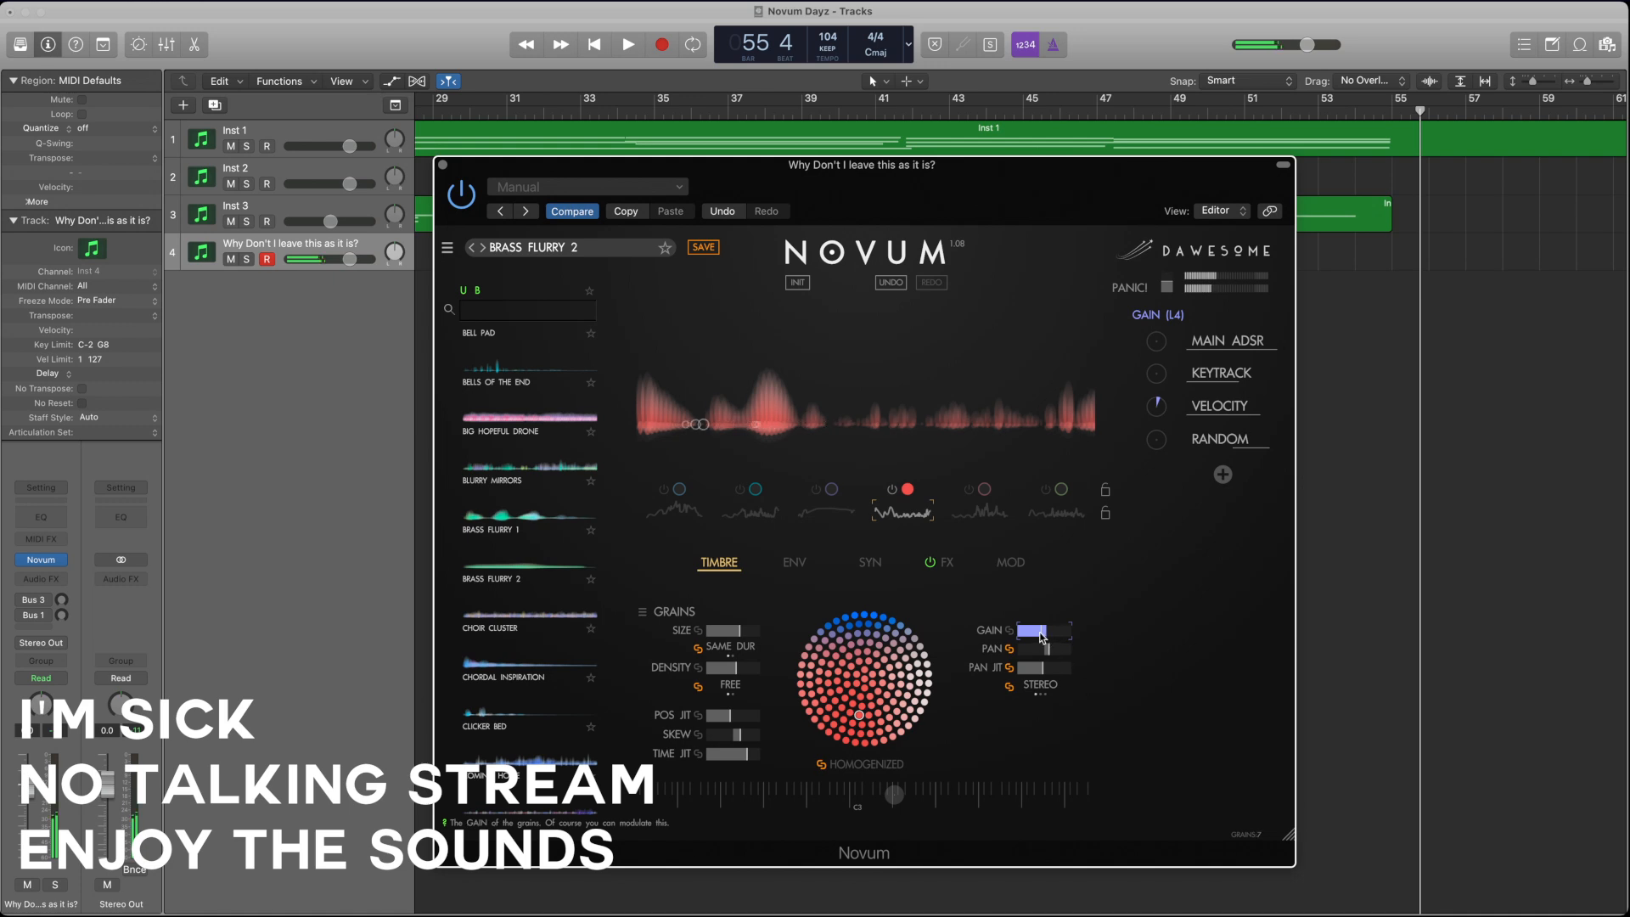
Step: Reduce the fourth layer's grain size and density, raise its time jitter slightly, and readjust its position jitter and skew
{"action": "left_click", "coordinate": [742, 631]}
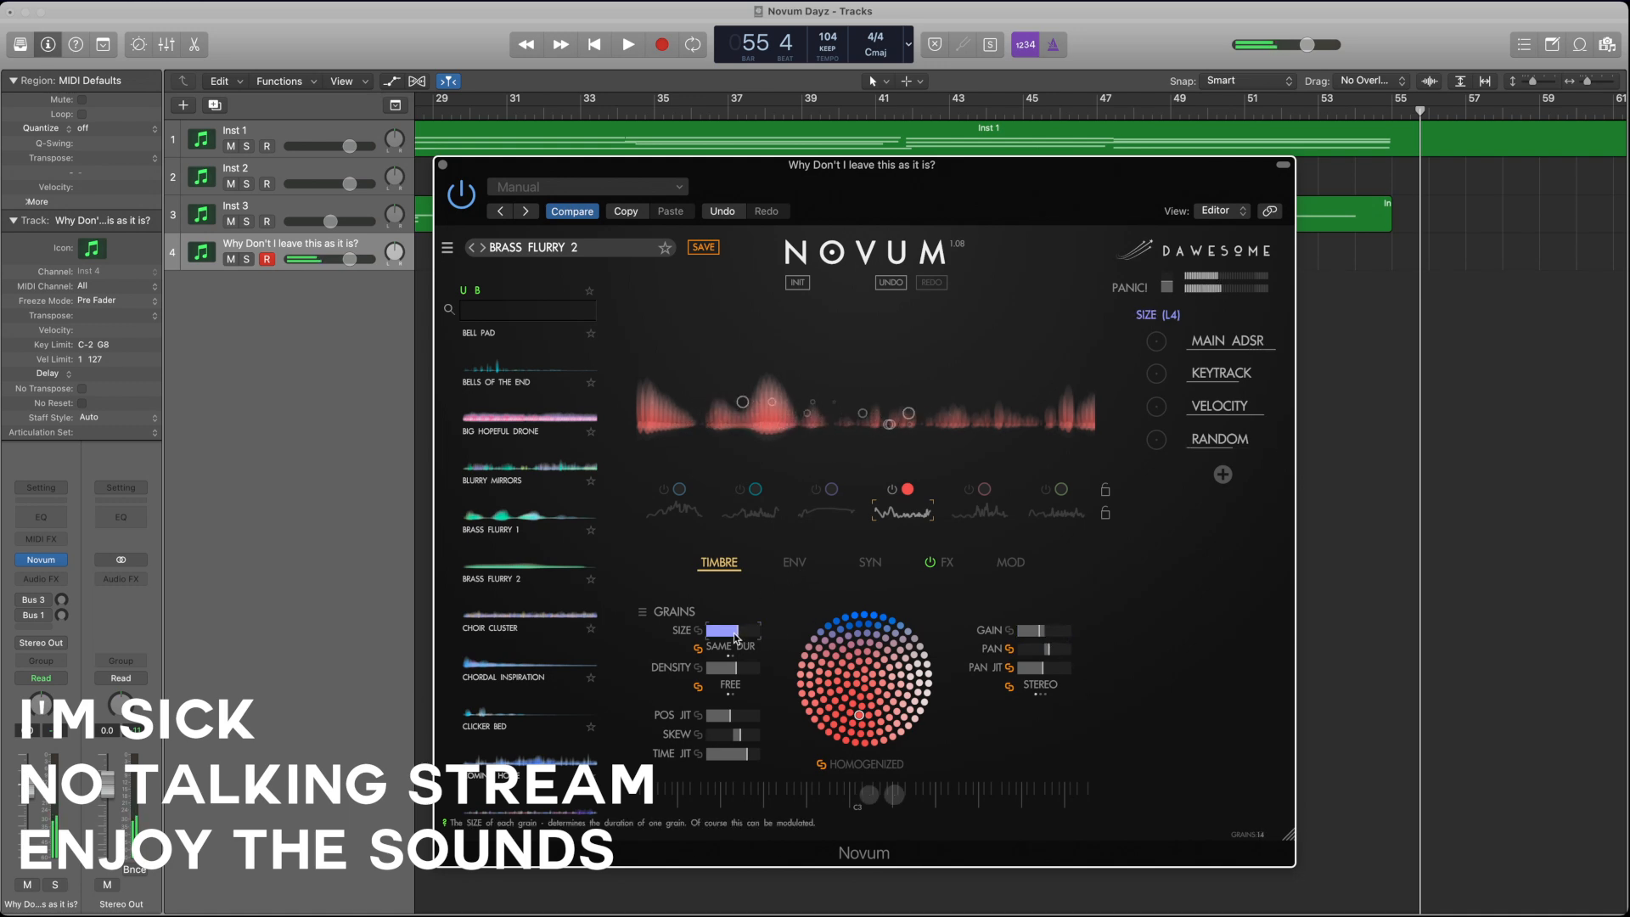
{"action": "mouse_move", "coordinate": [727, 675]}
{"action": "left_mouse_down"}
{"action": "mouse_move", "coordinate": [789, 675]}
{"action": "mouse_move", "coordinate": [713, 680]}
{"action": "left_mouse_up"}
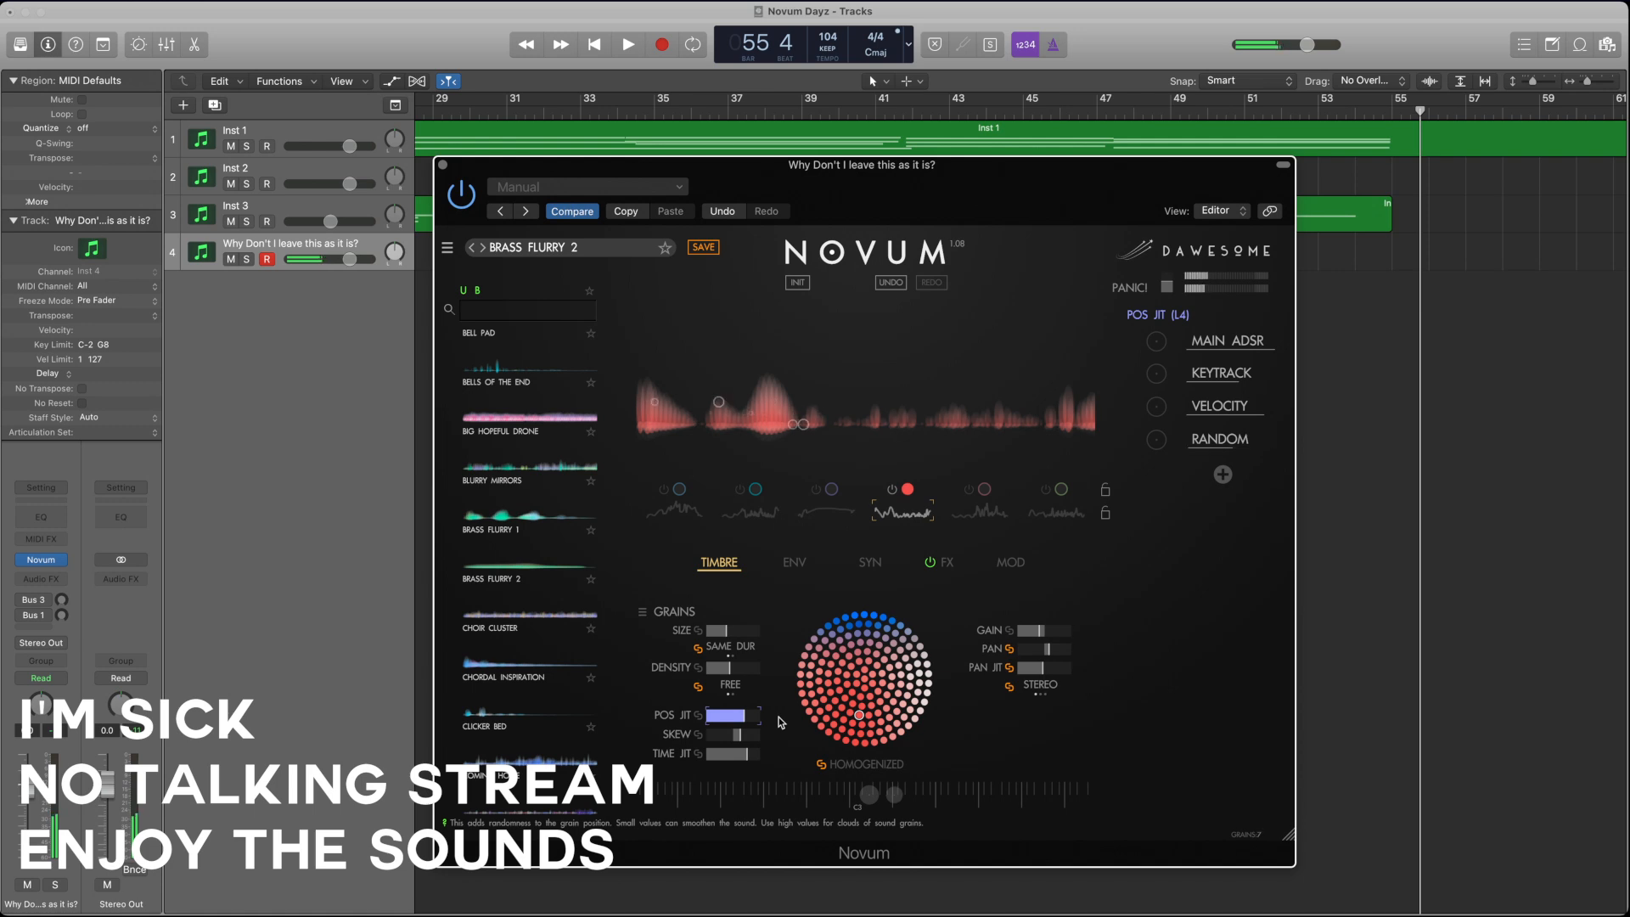
{"action": "left_click", "coordinate": [720, 735]}
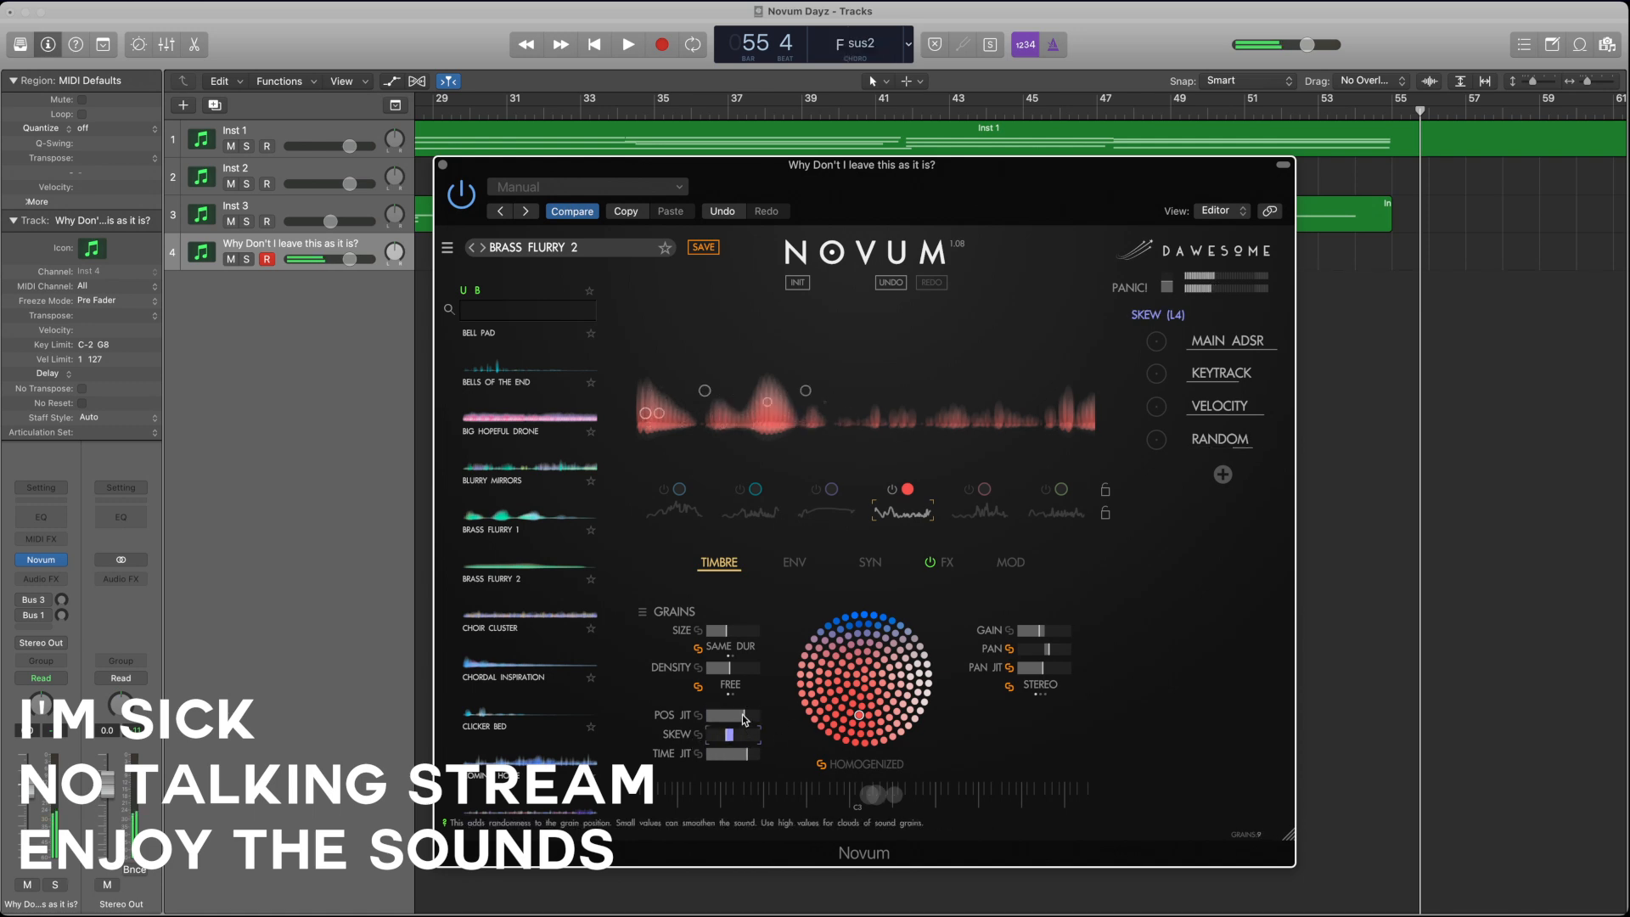
{"action": "left_click_drag", "start_coordinate": [744, 717], "coordinate": [674, 717]}
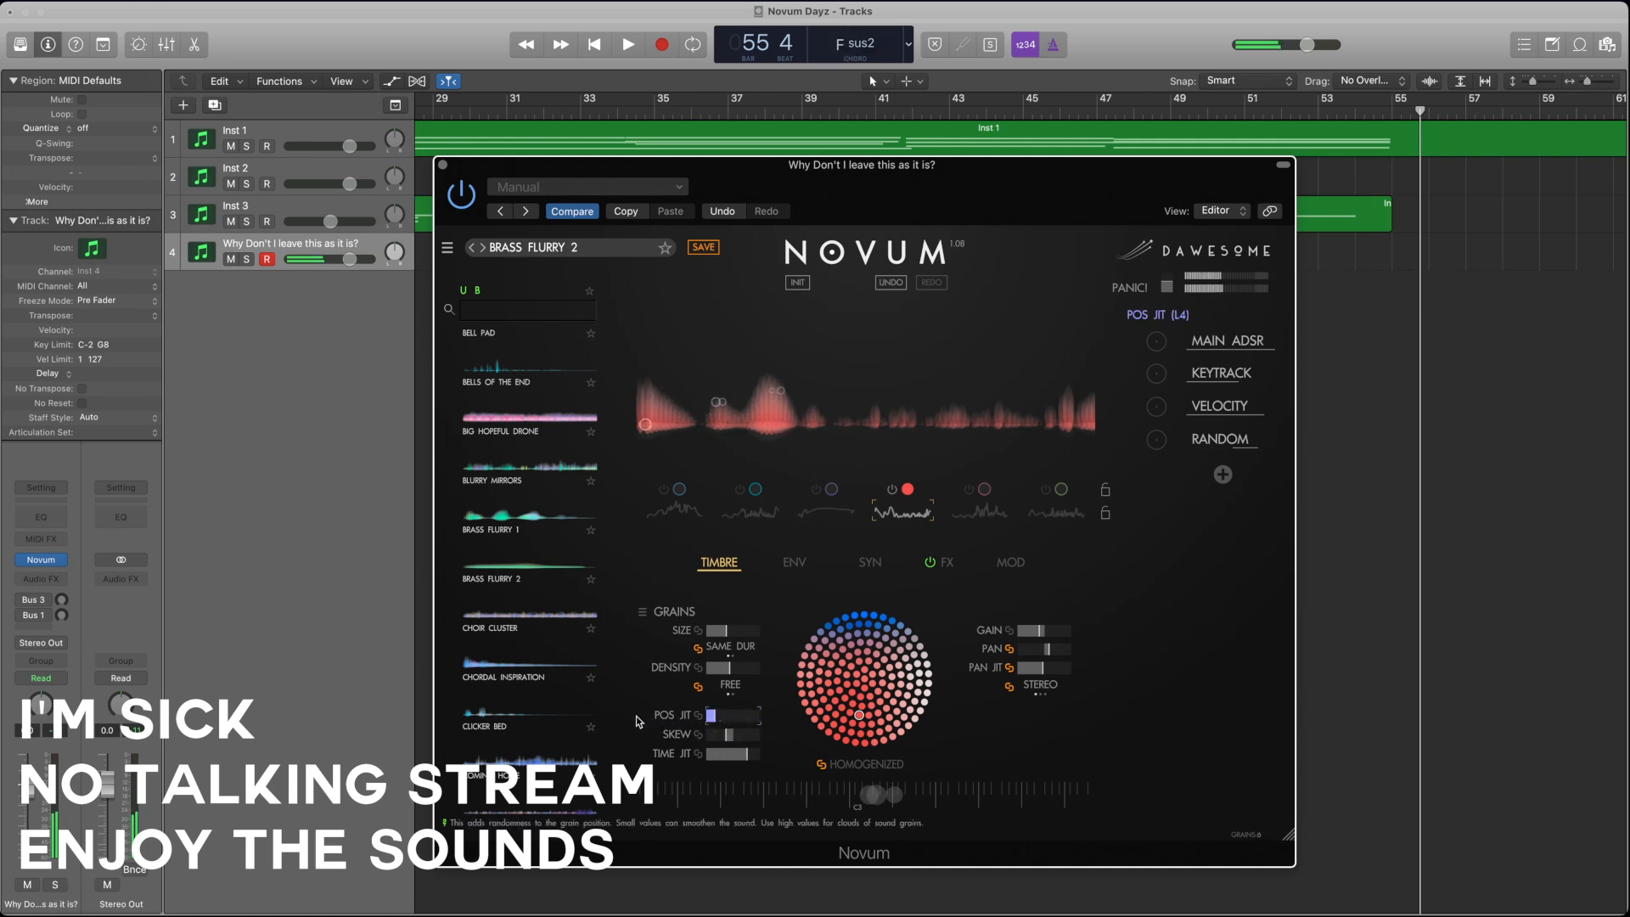
{"action": "left_click", "coordinate": [744, 753]}
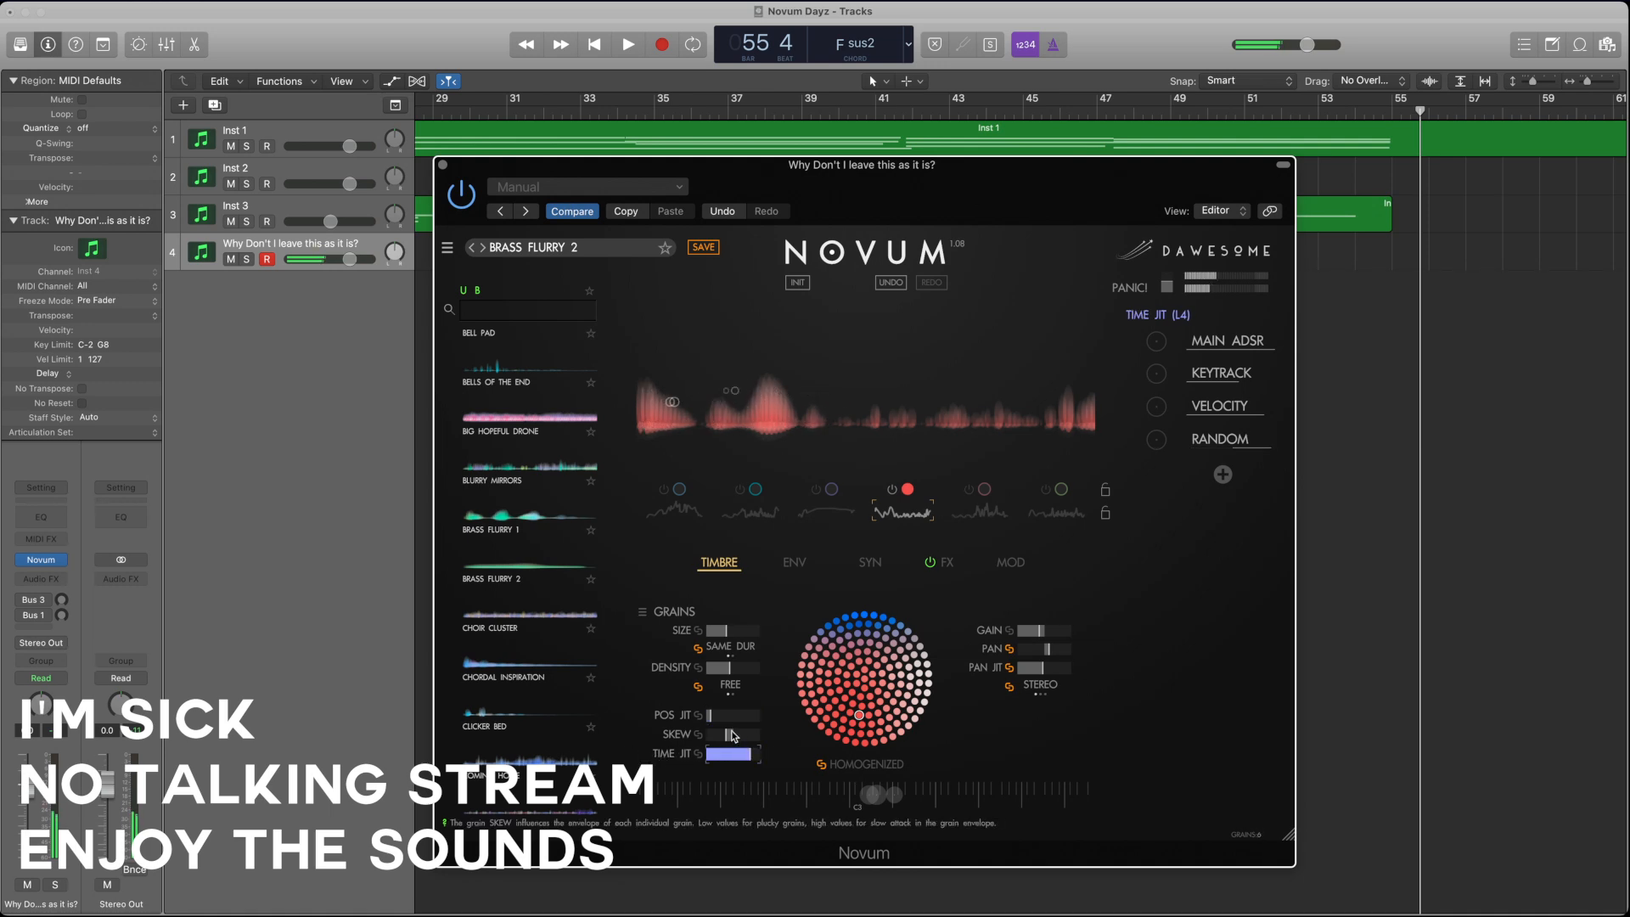
{"action": "left_click", "coordinate": [721, 723]}
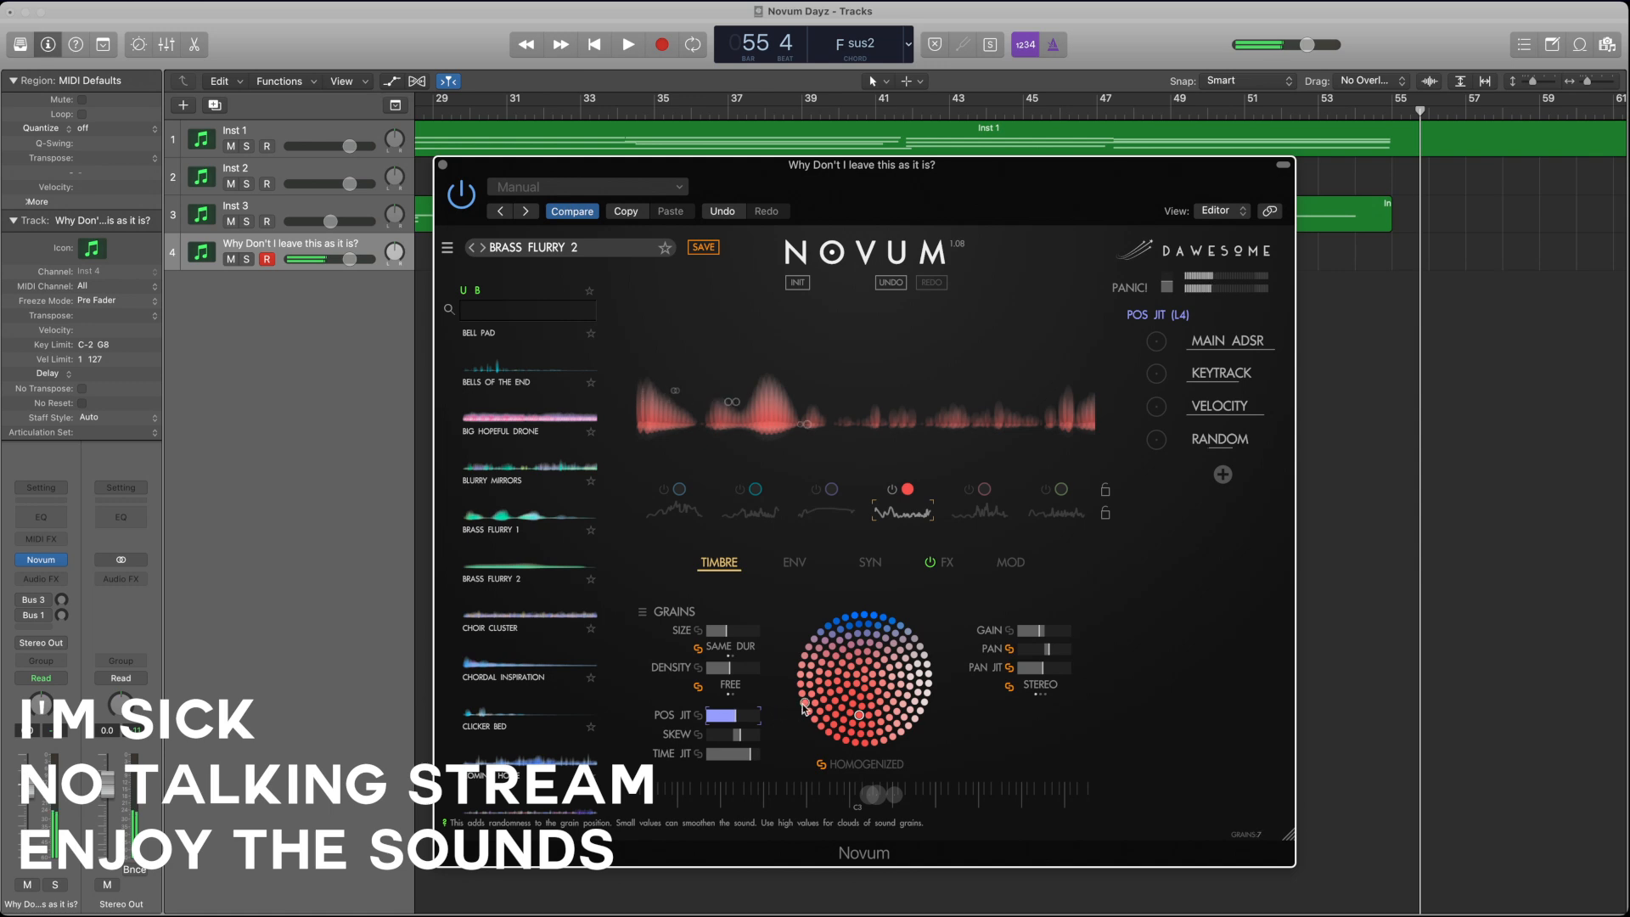
Step: Switch to the second layer alone and move the shared loop points L2 and L1 and the start point later
{"action": "left_click", "coordinate": [793, 562]}
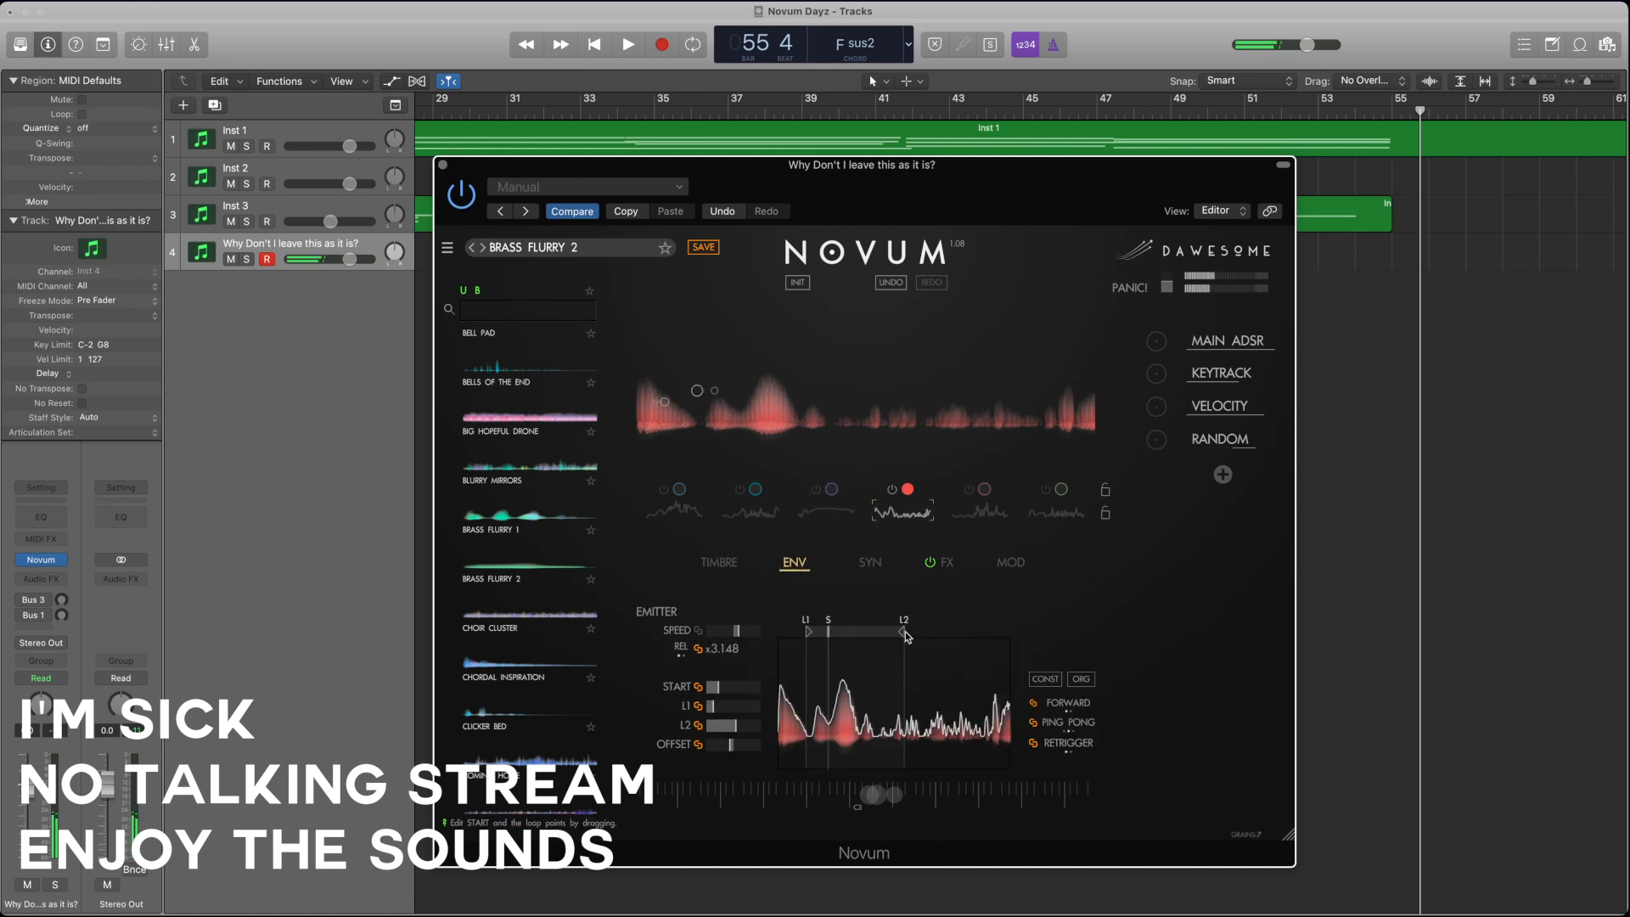
{"action": "left_click", "coordinate": [740, 505]}
{"action": "left_click", "coordinate": [879, 499]}
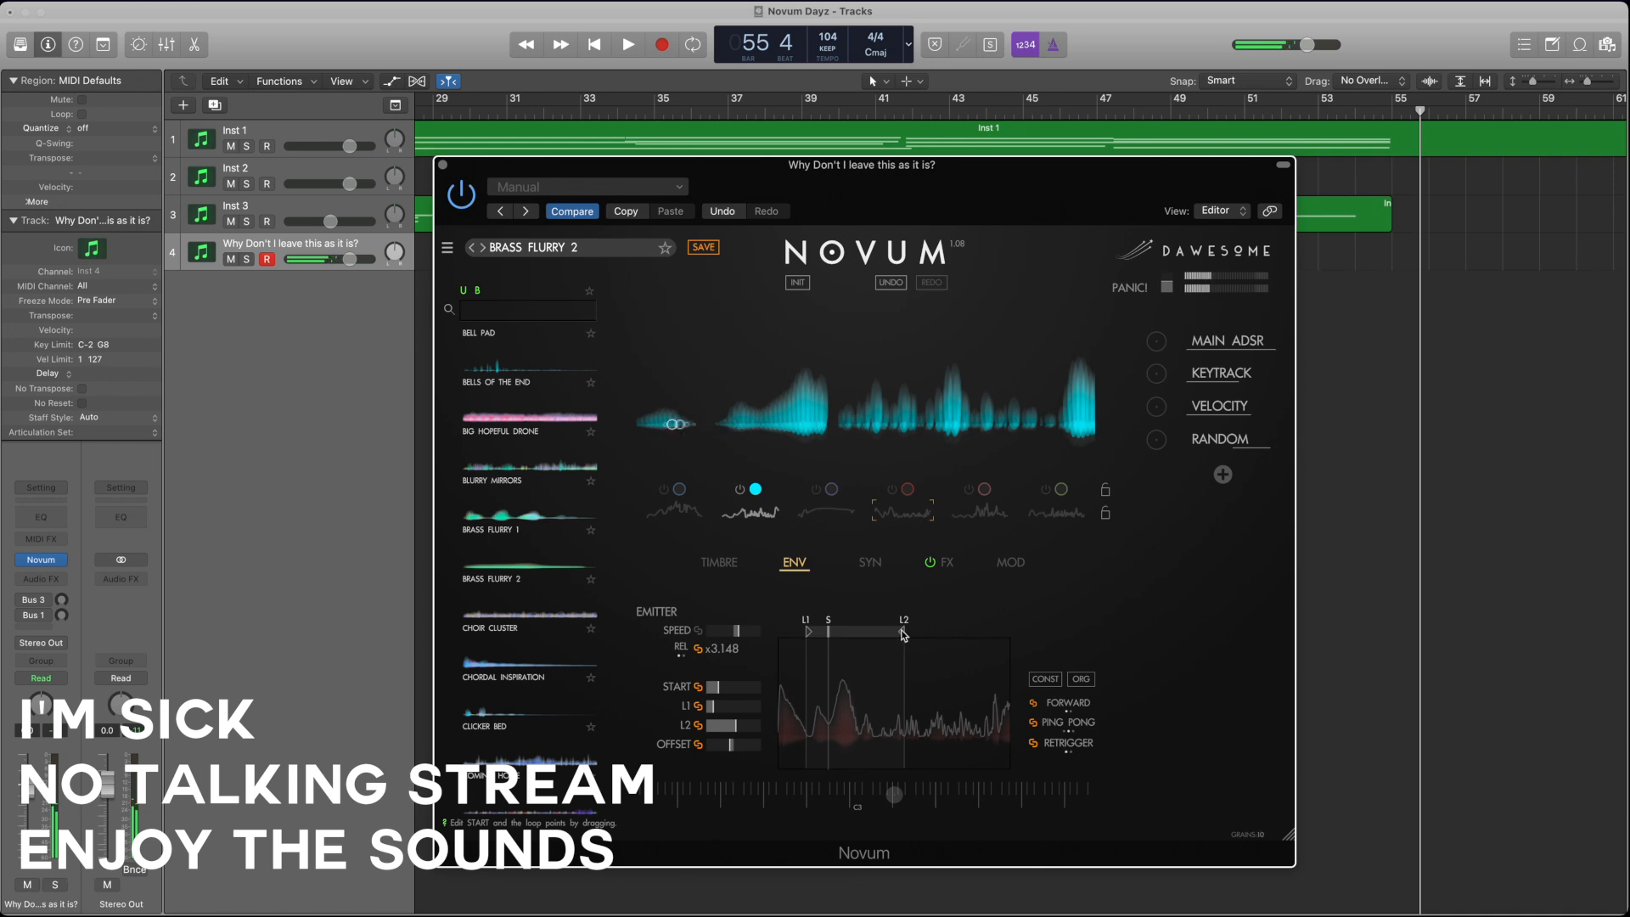
{"action": "left_click_drag", "start_coordinate": [903, 634], "coordinate": [939, 633]}
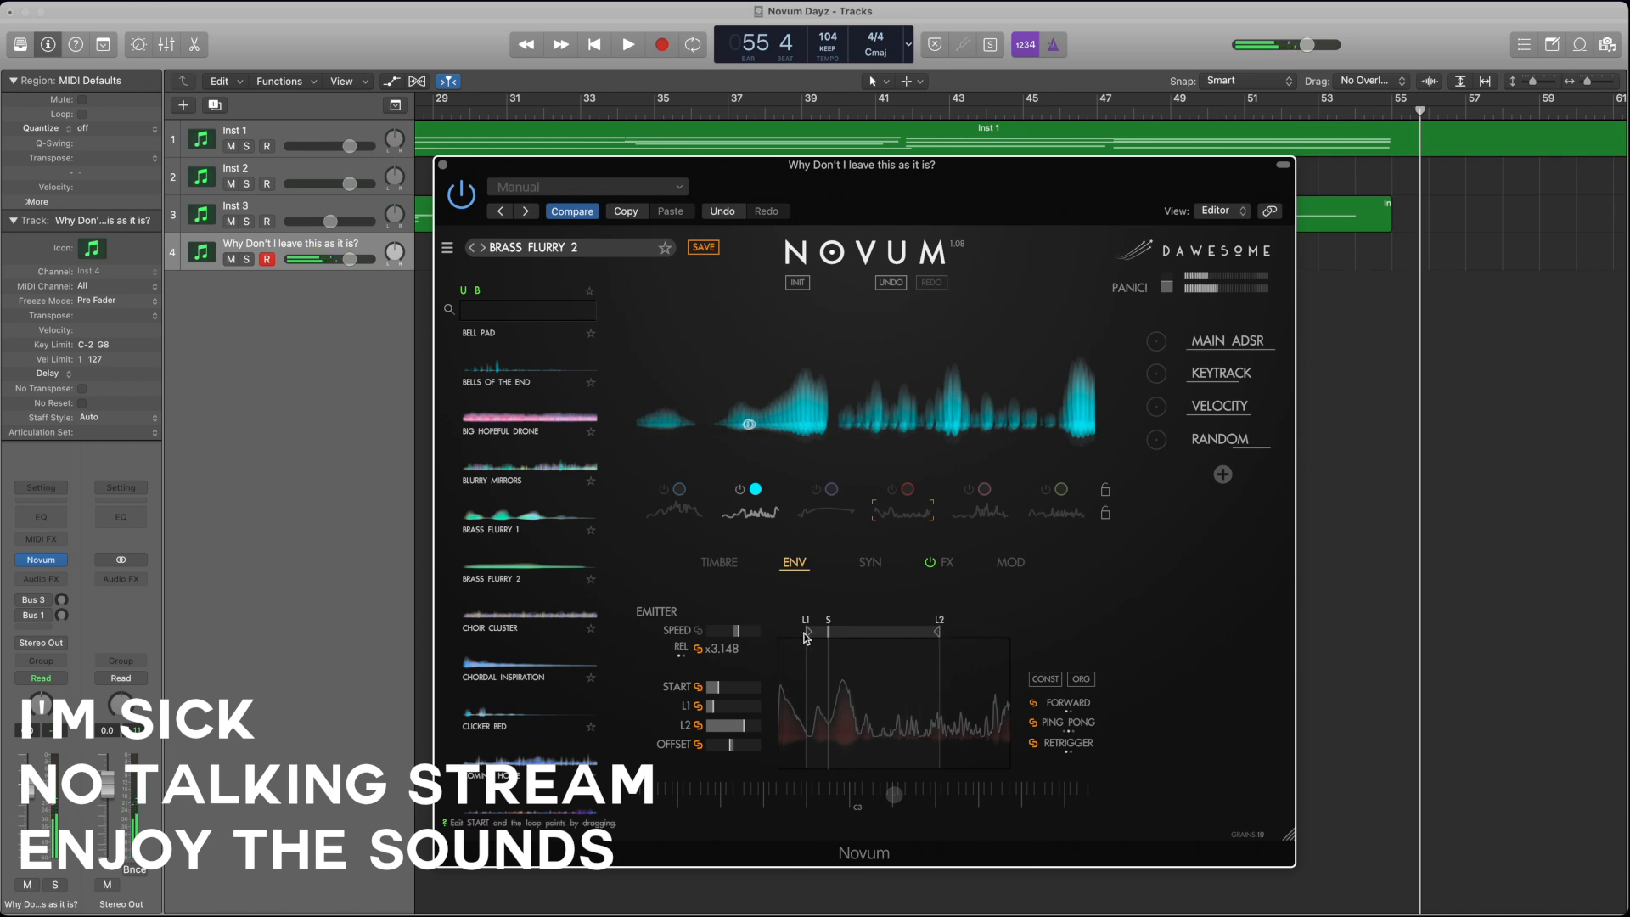
{"action": "mouse_move", "coordinate": [810, 635]}
{"action": "left_mouse_down"}
{"action": "mouse_move", "coordinate": [857, 640]}
{"action": "mouse_move", "coordinate": [829, 639]}
{"action": "left_mouse_up"}
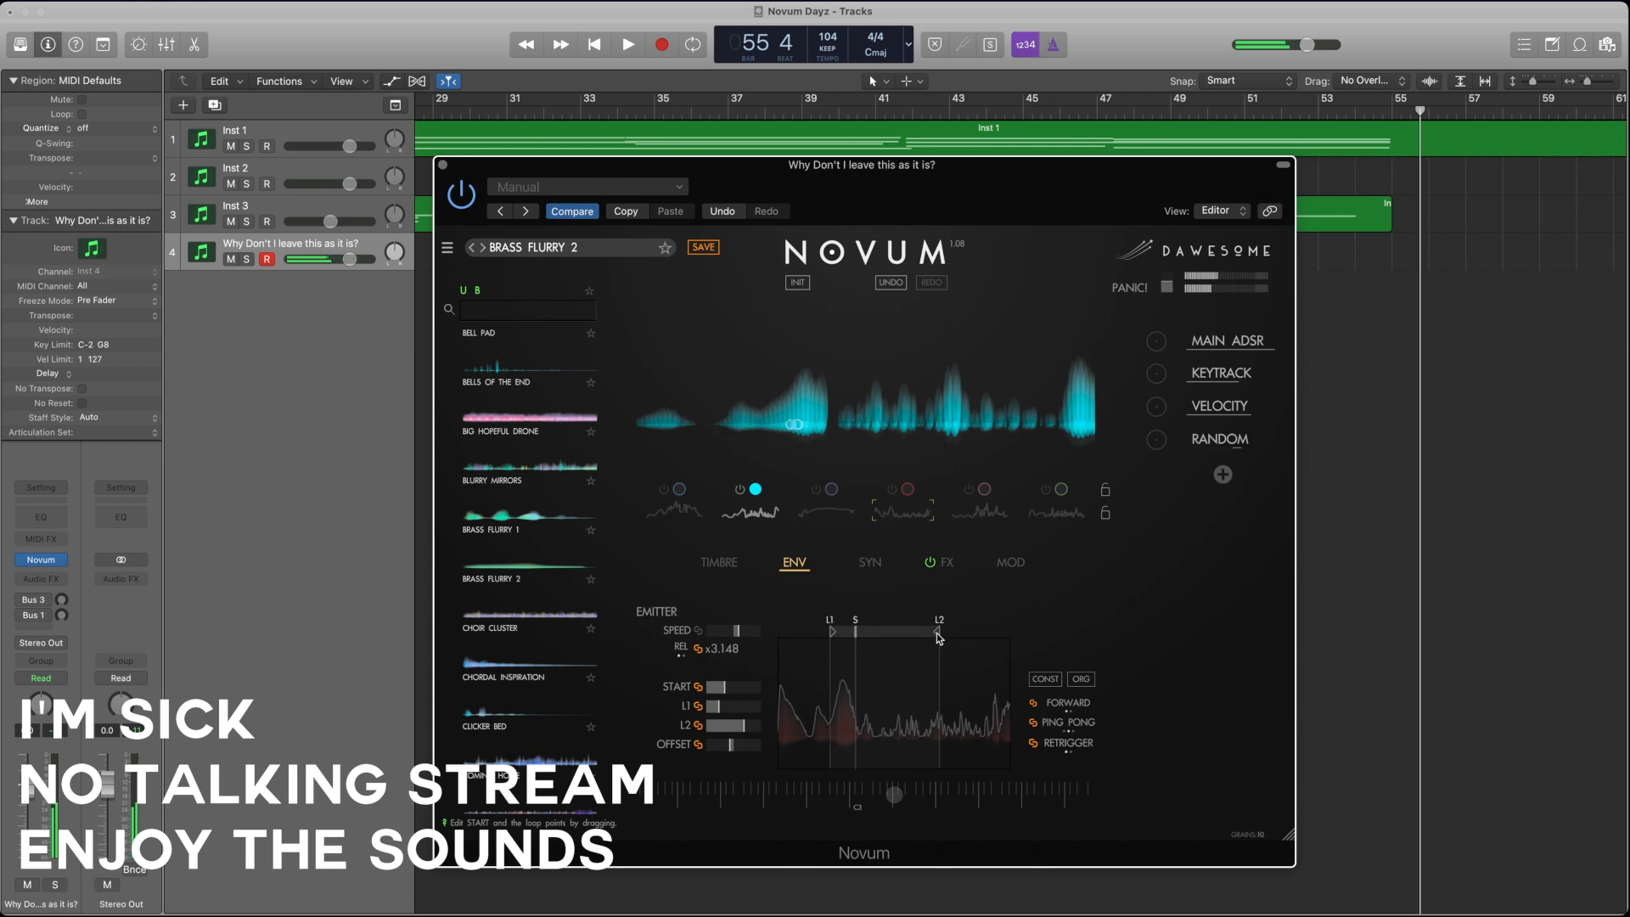
Step: Readjust loop points L1 and L2 to a narrower range and unlink START, L1, L2 and OFFSET between the layers
{"action": "left_click_drag", "start_coordinate": [938, 638], "coordinate": [931, 638]}
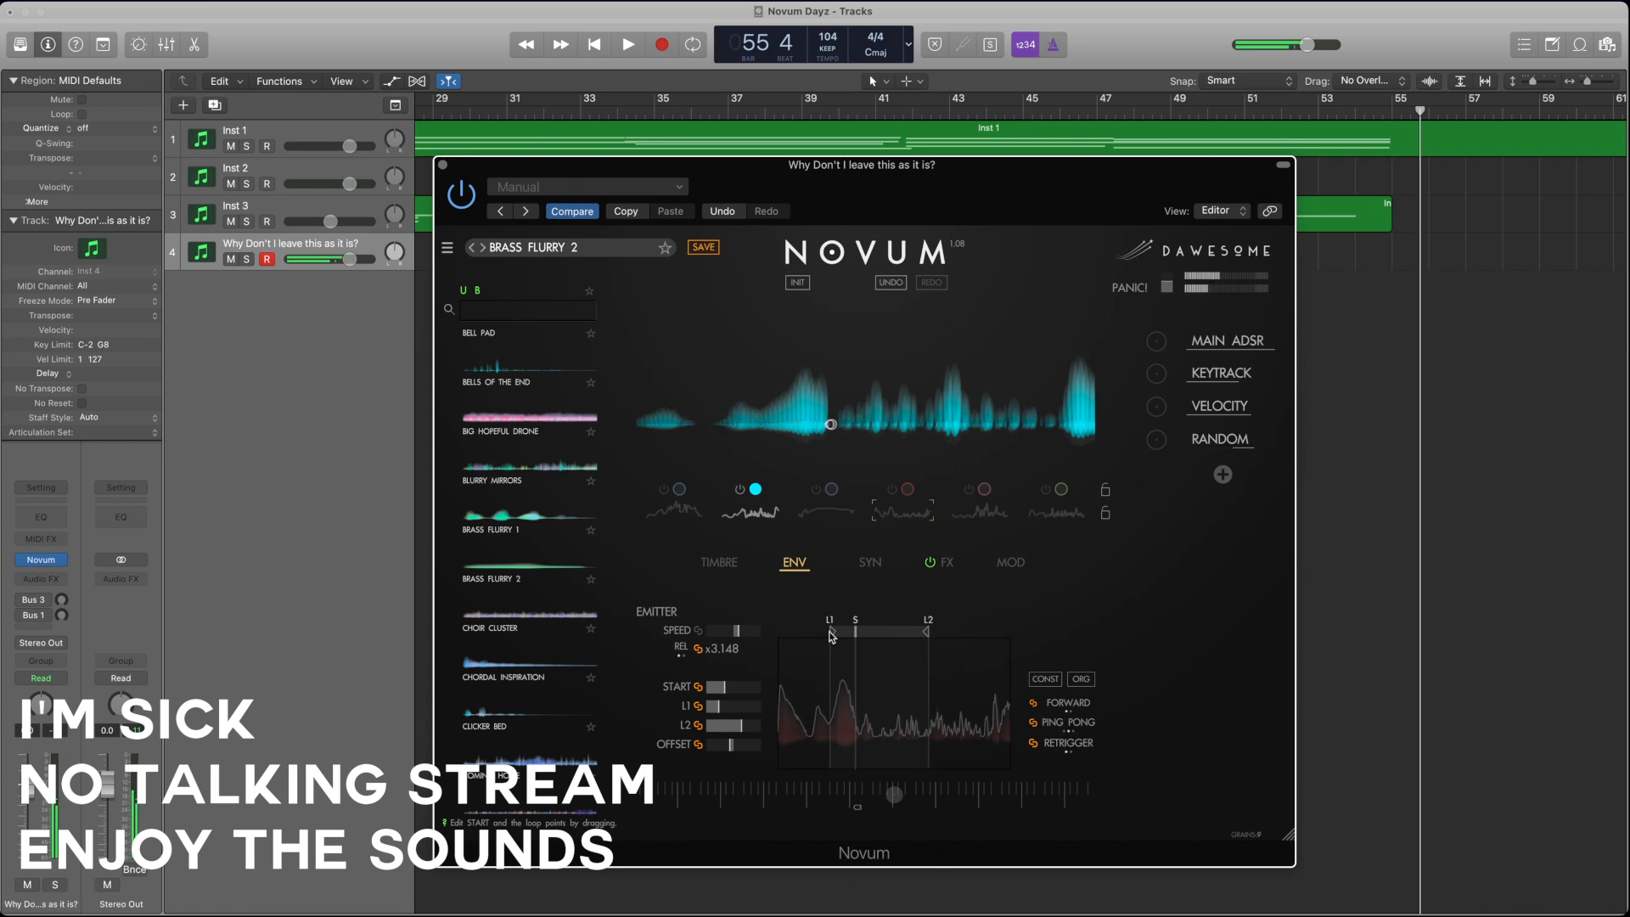
{"action": "mouse_move", "coordinate": [832, 638]}
{"action": "left_mouse_down"}
{"action": "mouse_move", "coordinate": [816, 638]}
{"action": "mouse_move", "coordinate": [946, 635]}
{"action": "left_mouse_up"}
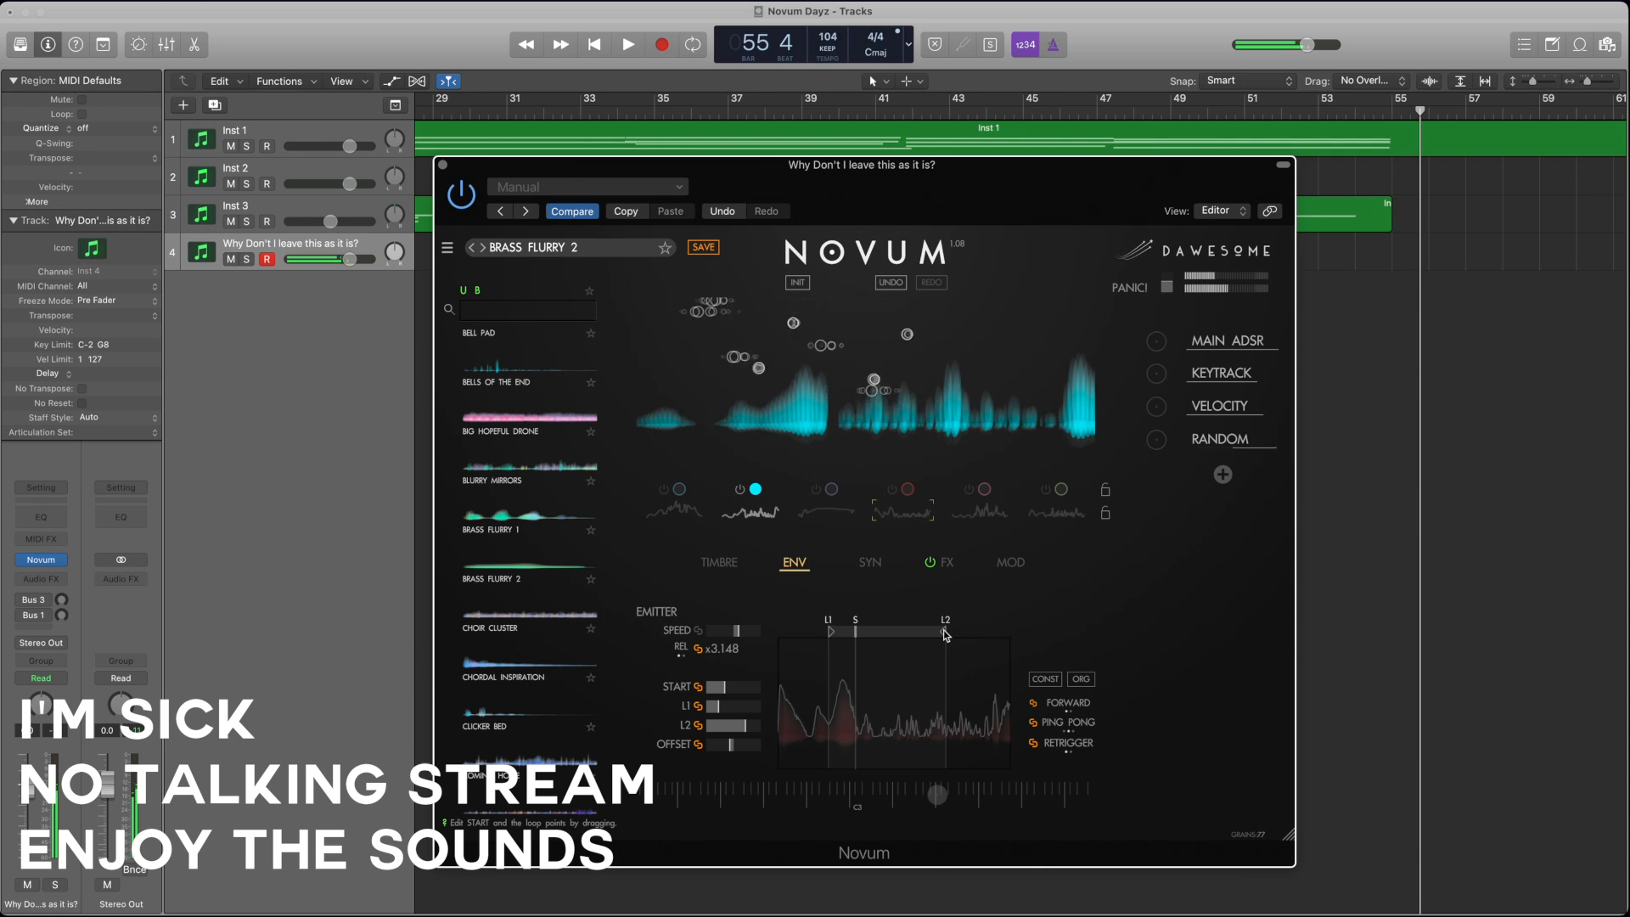
{"action": "left_click_drag", "start_coordinate": [946, 635], "coordinate": [930, 637]}
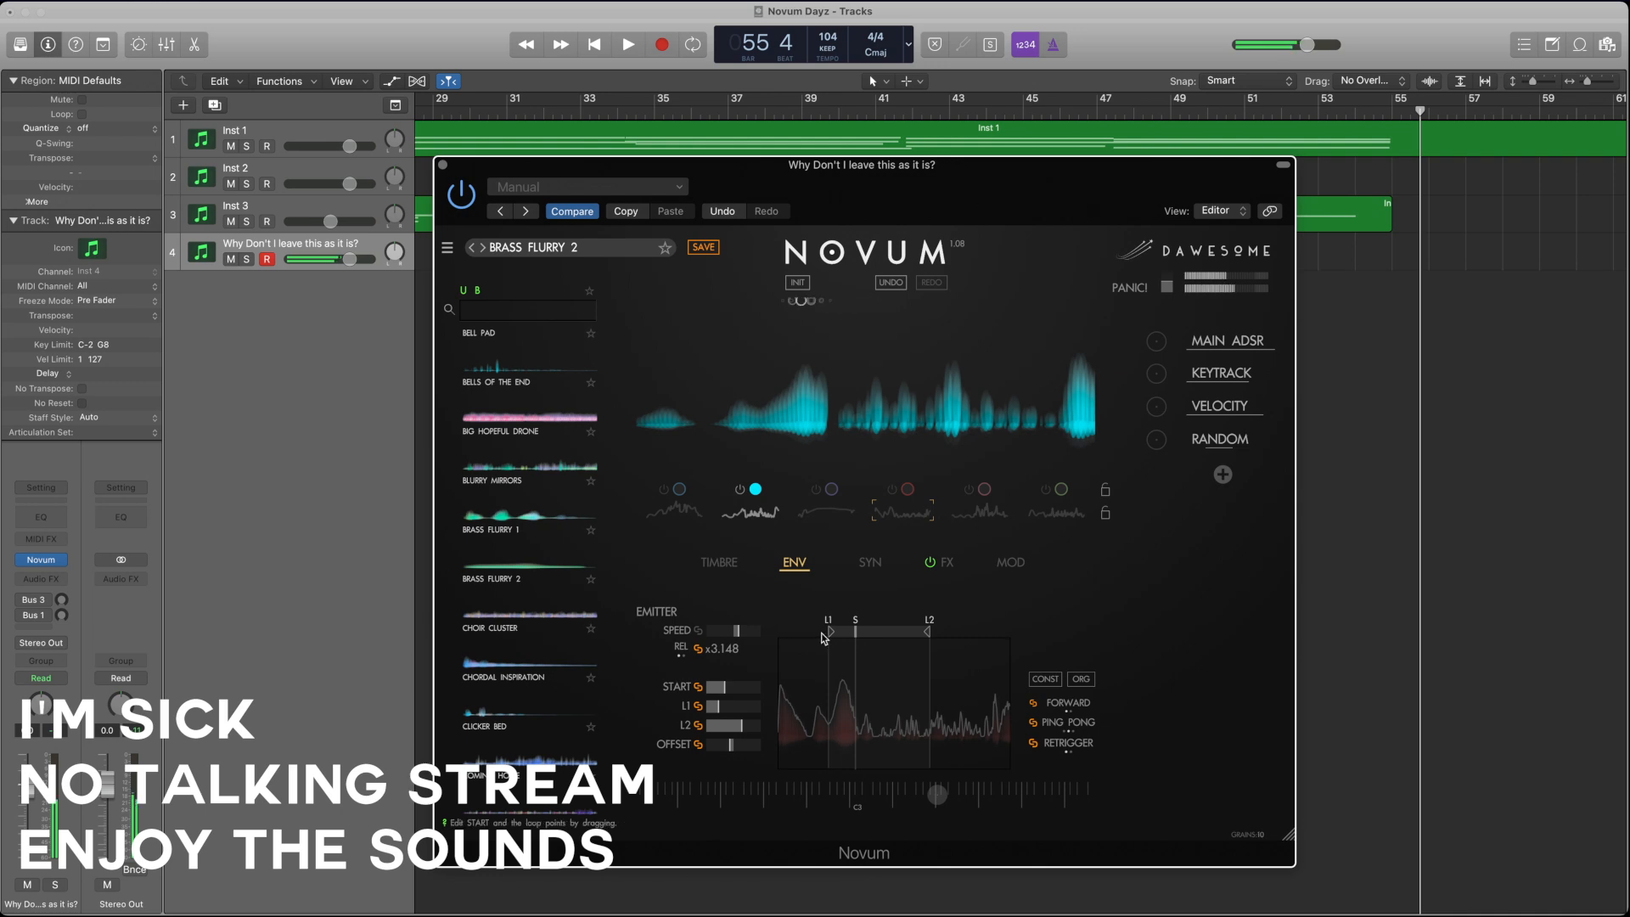
{"action": "left_click_drag", "start_coordinate": [830, 631], "coordinate": [845, 632]}
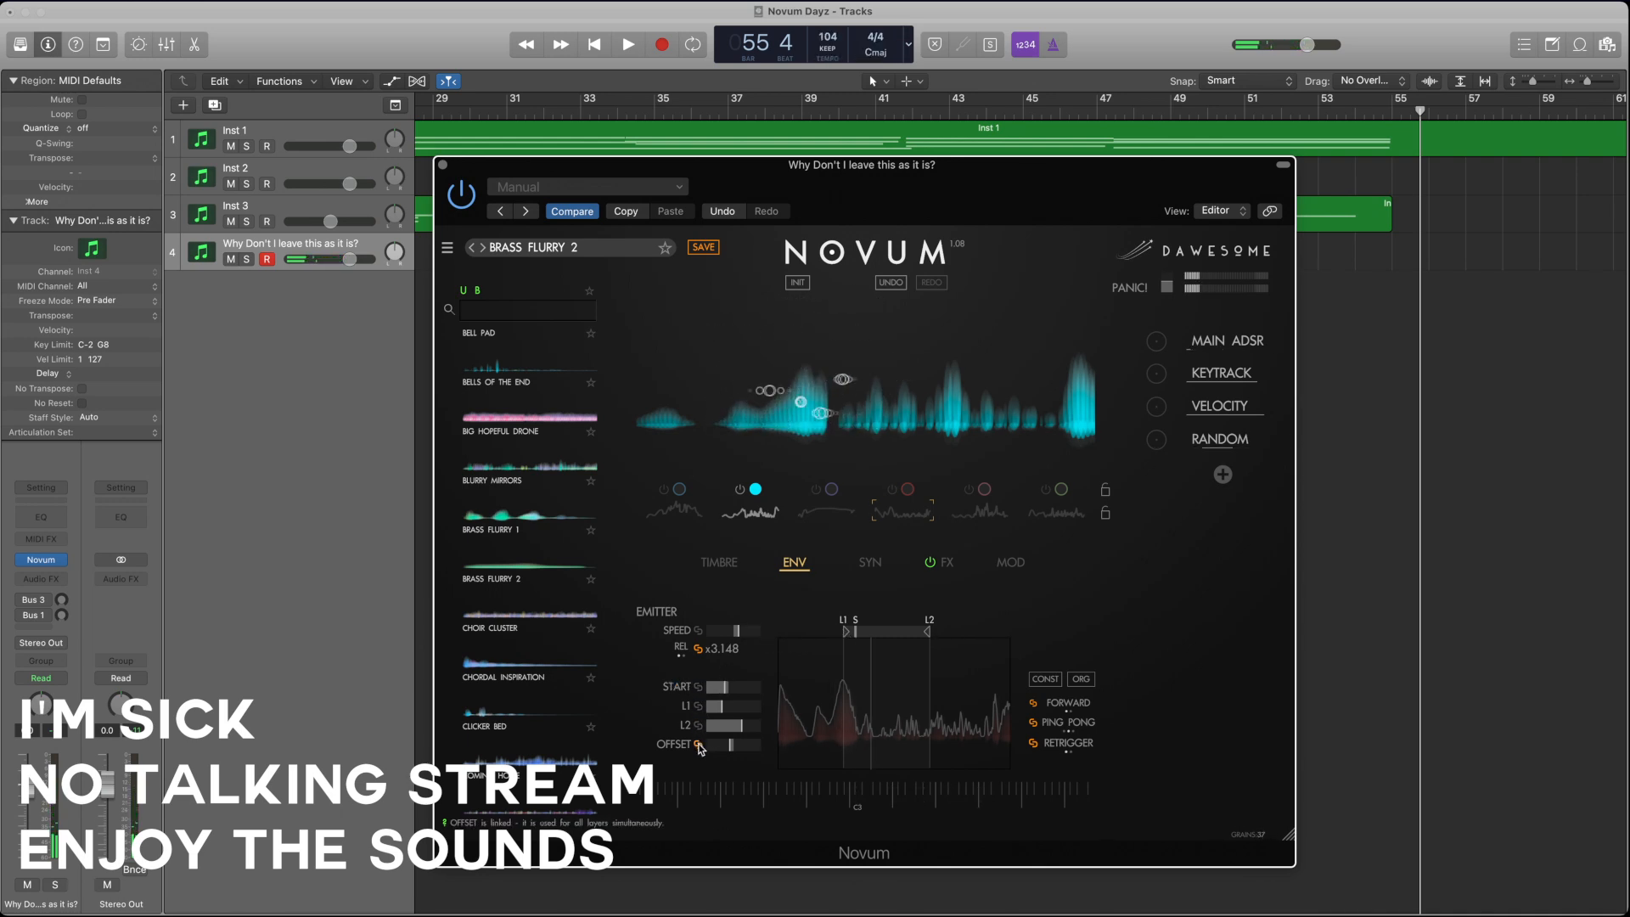
Step: Try the third layer in place of the second, switch to the fourth layer alone, and show its envelope
{"action": "left_click", "coordinate": [724, 564]}
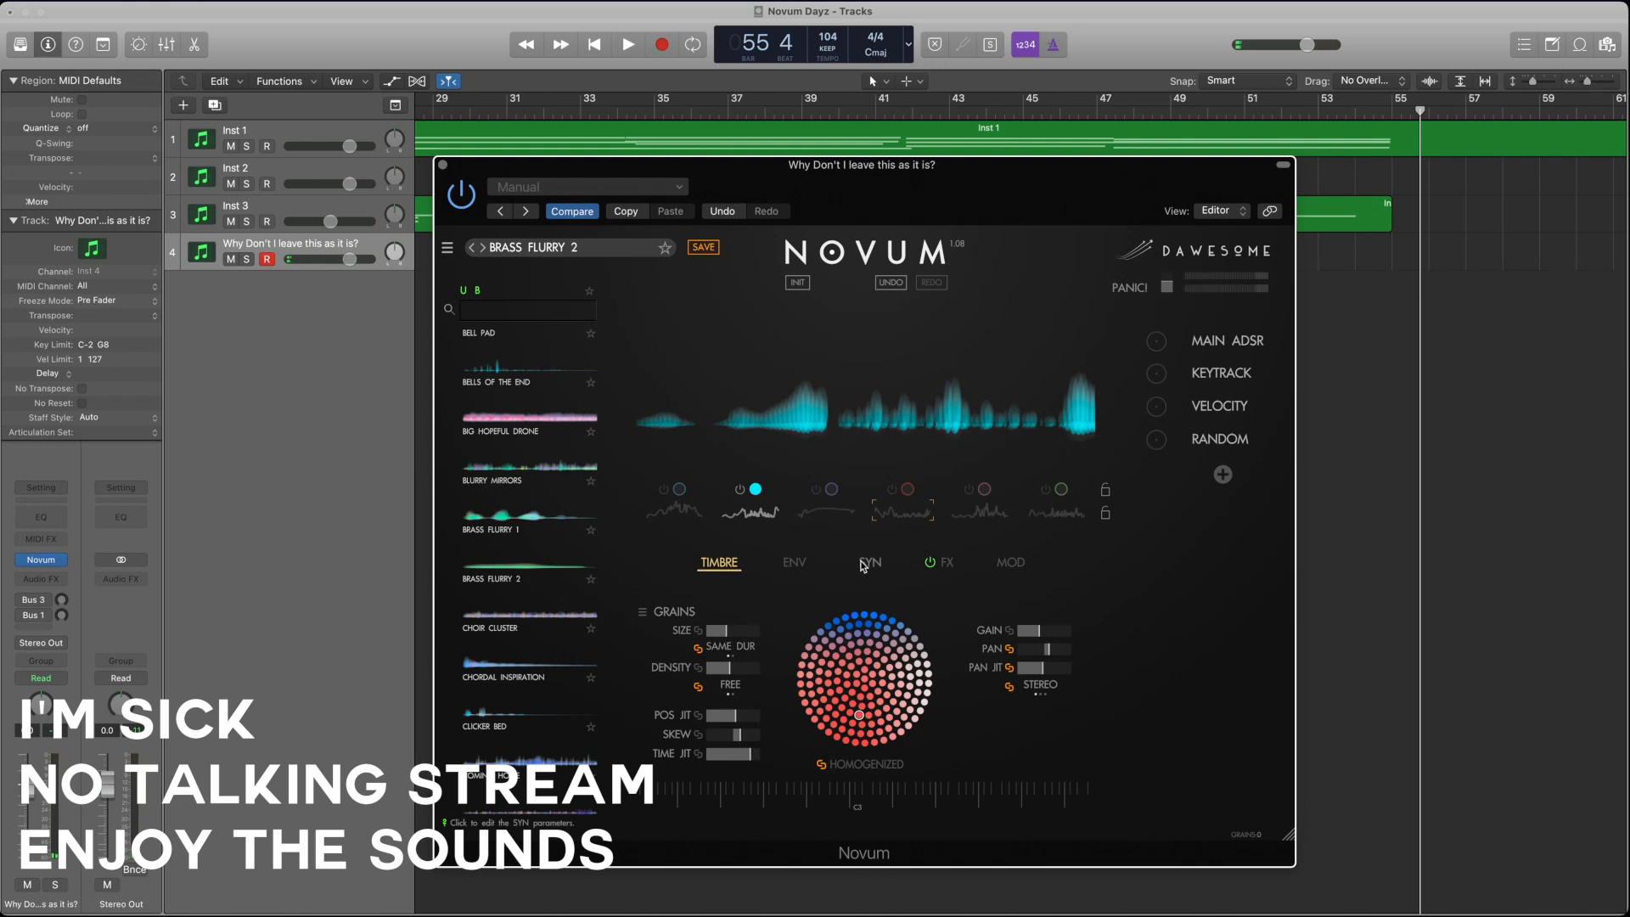
{"action": "left_click", "coordinate": [830, 517]}
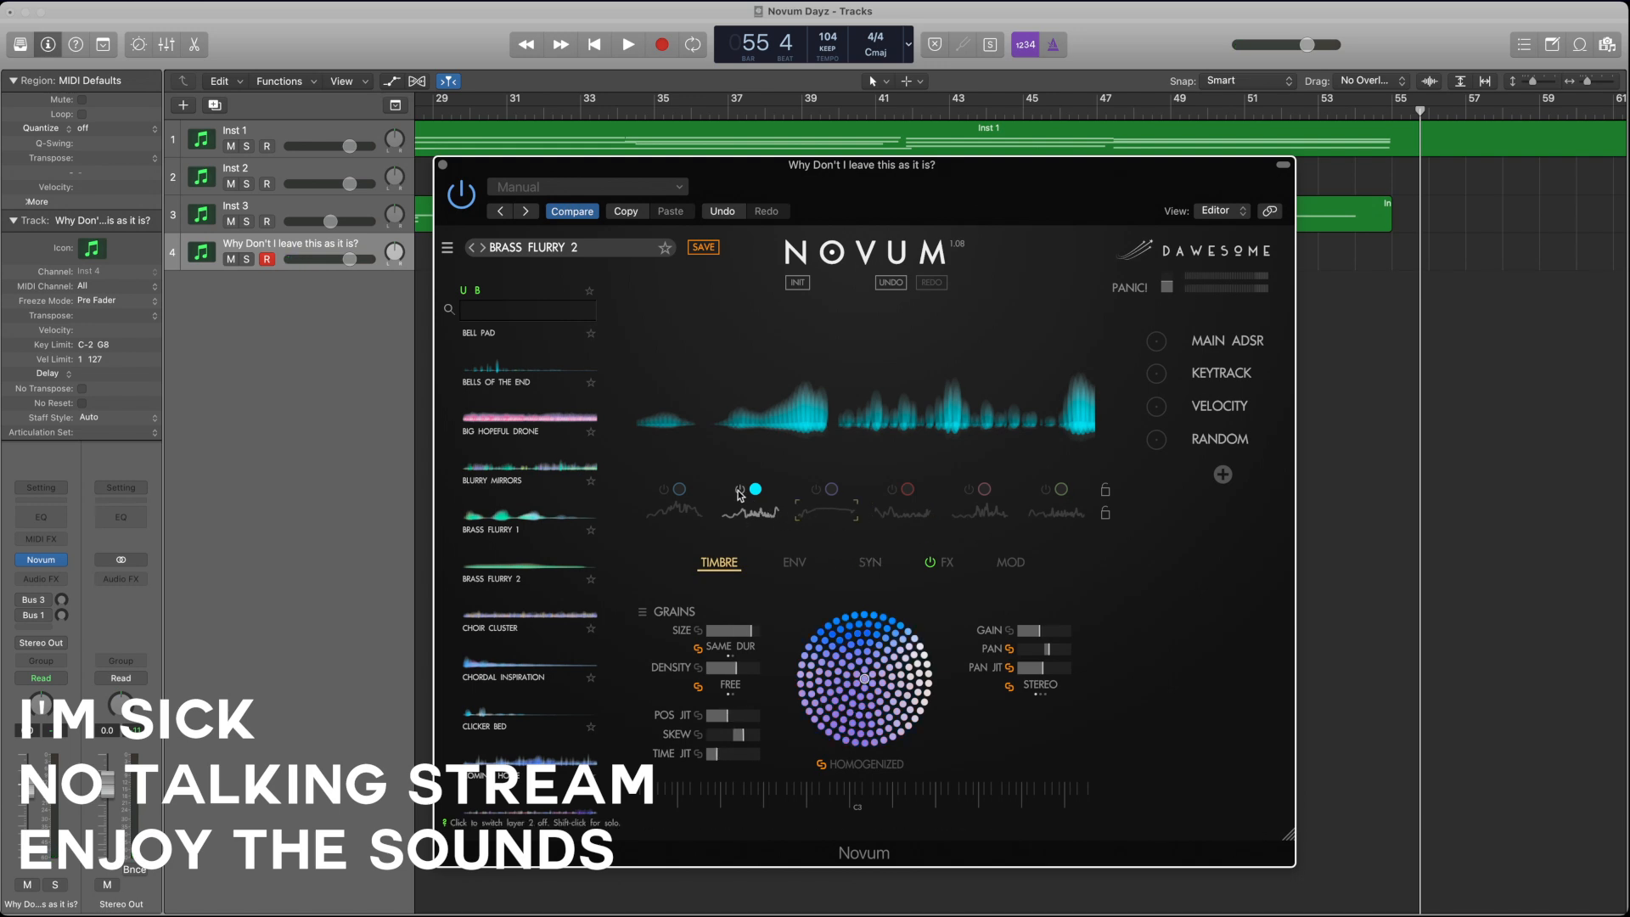
{"action": "left_click", "coordinate": [816, 489]}
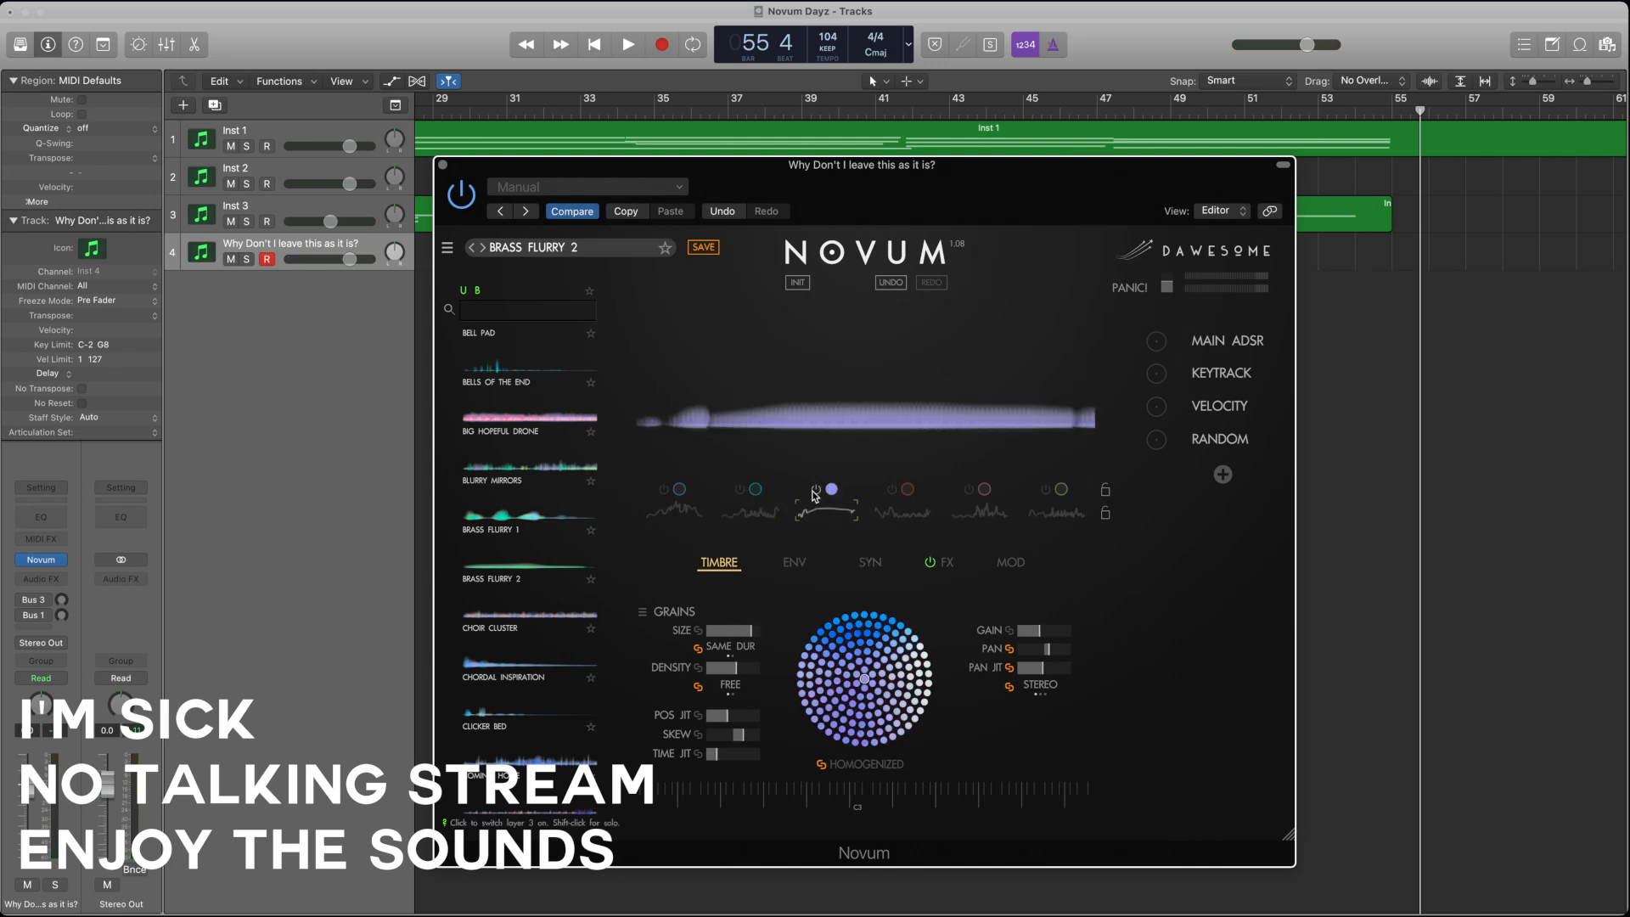
{"action": "left_click", "coordinate": [895, 512]}
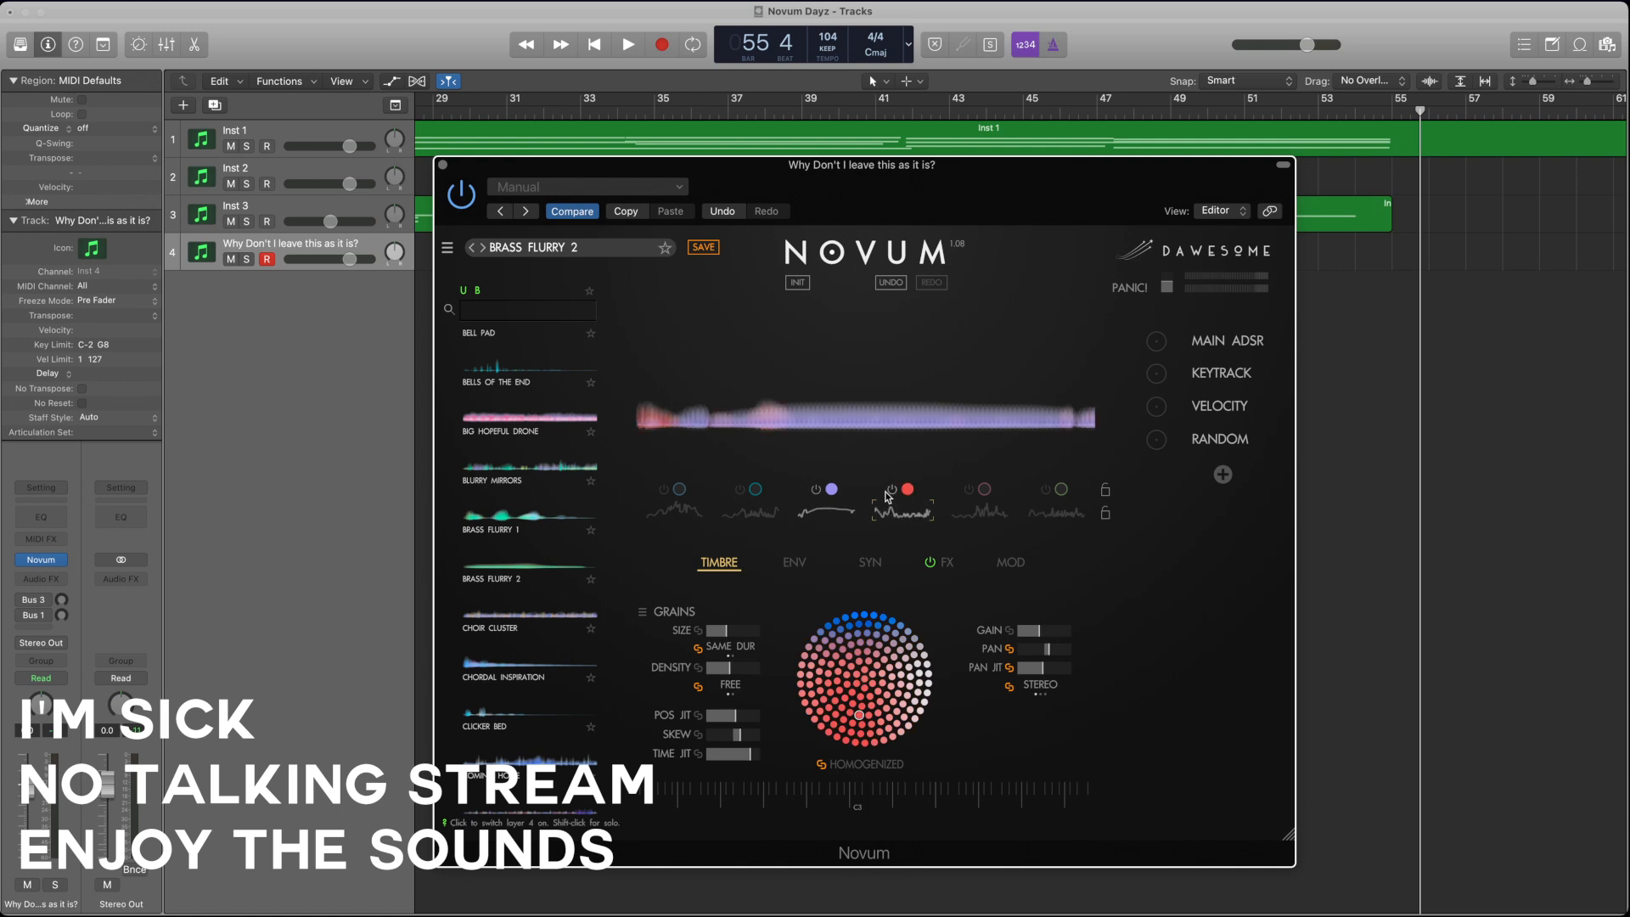
{"action": "left_click", "coordinate": [792, 562]}
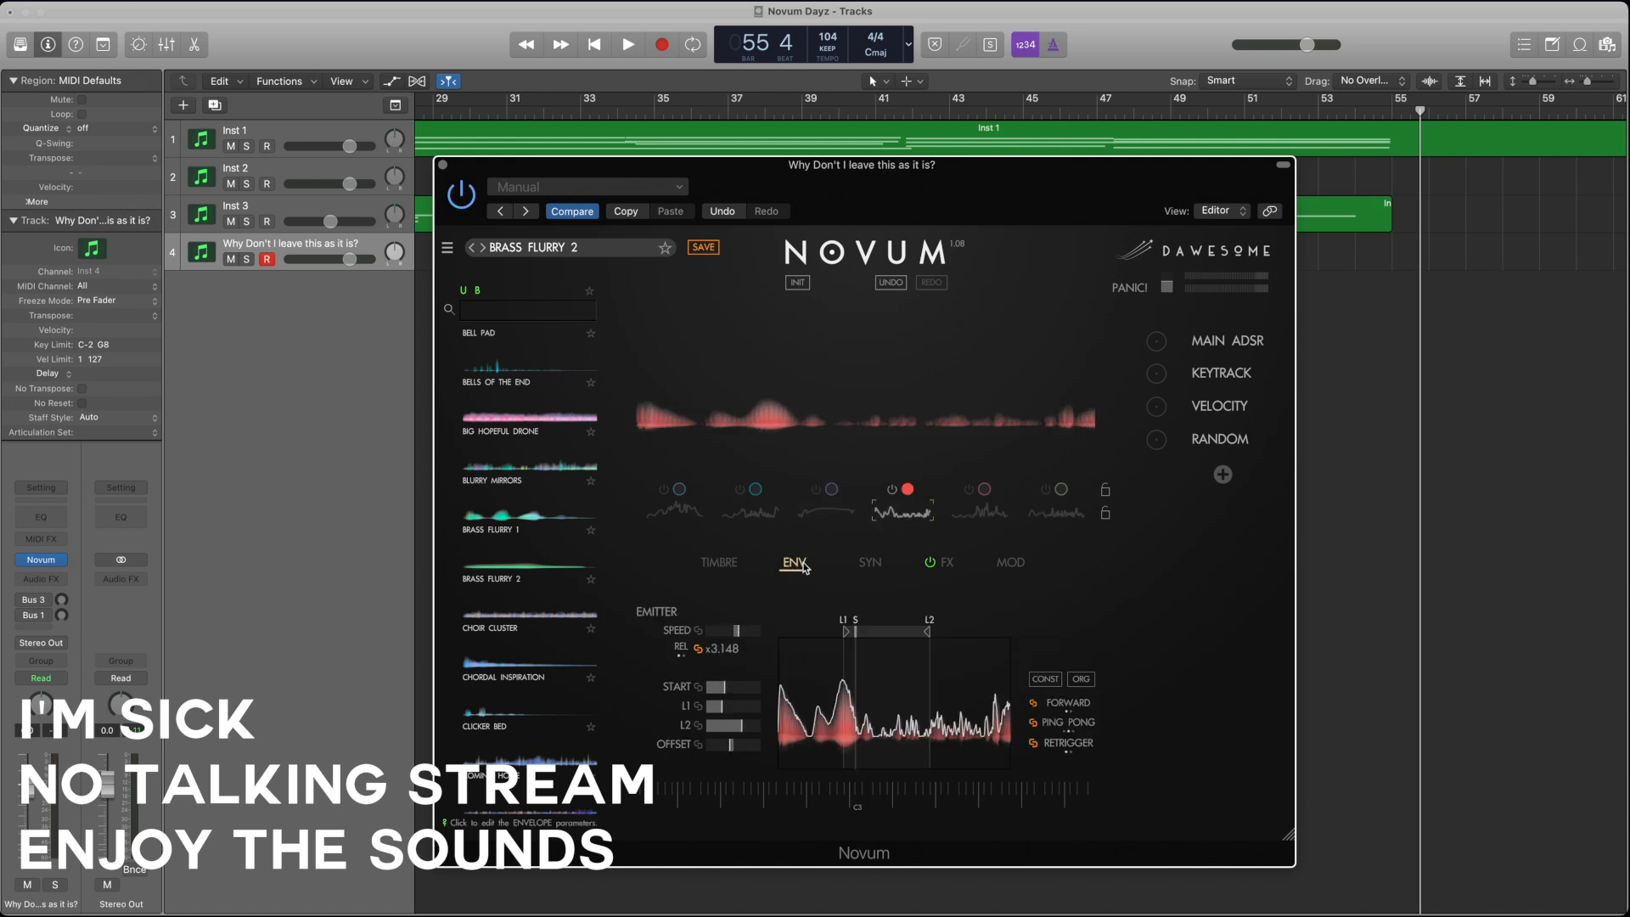
Step: Move the fourth layer's start, L1 and L2 points earlier, raise its offset, and reduce the random modulation of START
{"action": "mouse_move", "coordinate": [726, 691]}
{"action": "left_mouse_down"}
{"action": "mouse_move", "coordinate": [694, 692]}
{"action": "mouse_move", "coordinate": [742, 727]}
{"action": "mouse_move", "coordinate": [702, 751]}
{"action": "mouse_move", "coordinate": [767, 752]}
{"action": "mouse_move", "coordinate": [737, 726]}
{"action": "left_mouse_up"}
{"action": "left_click", "coordinate": [718, 706]}
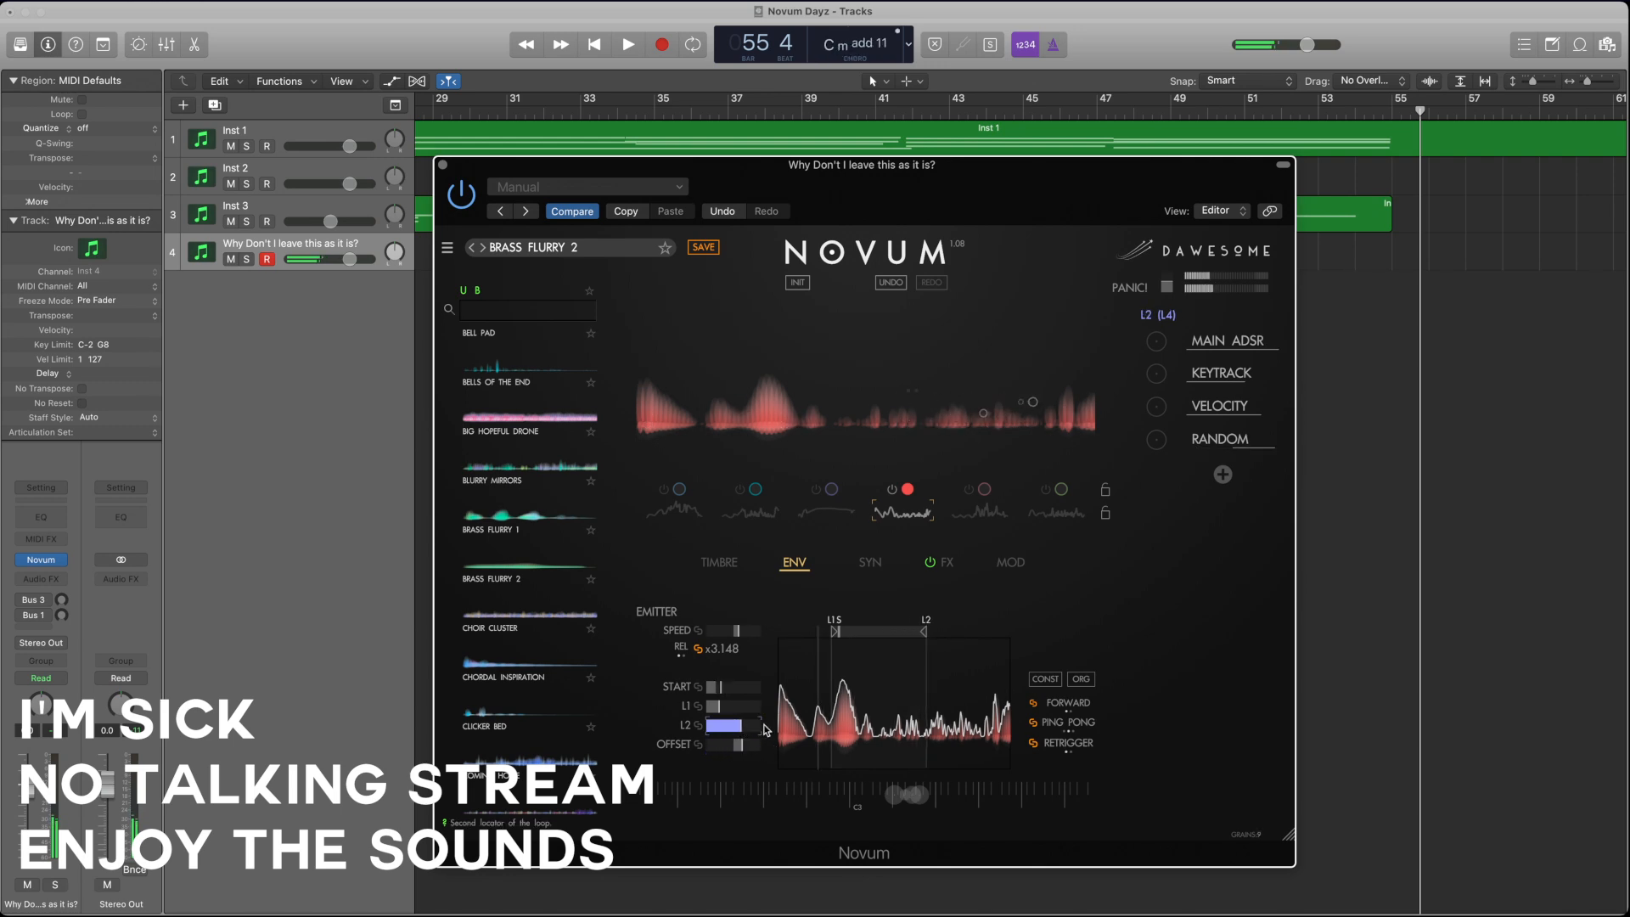
{"action": "left_click", "coordinate": [795, 565]}
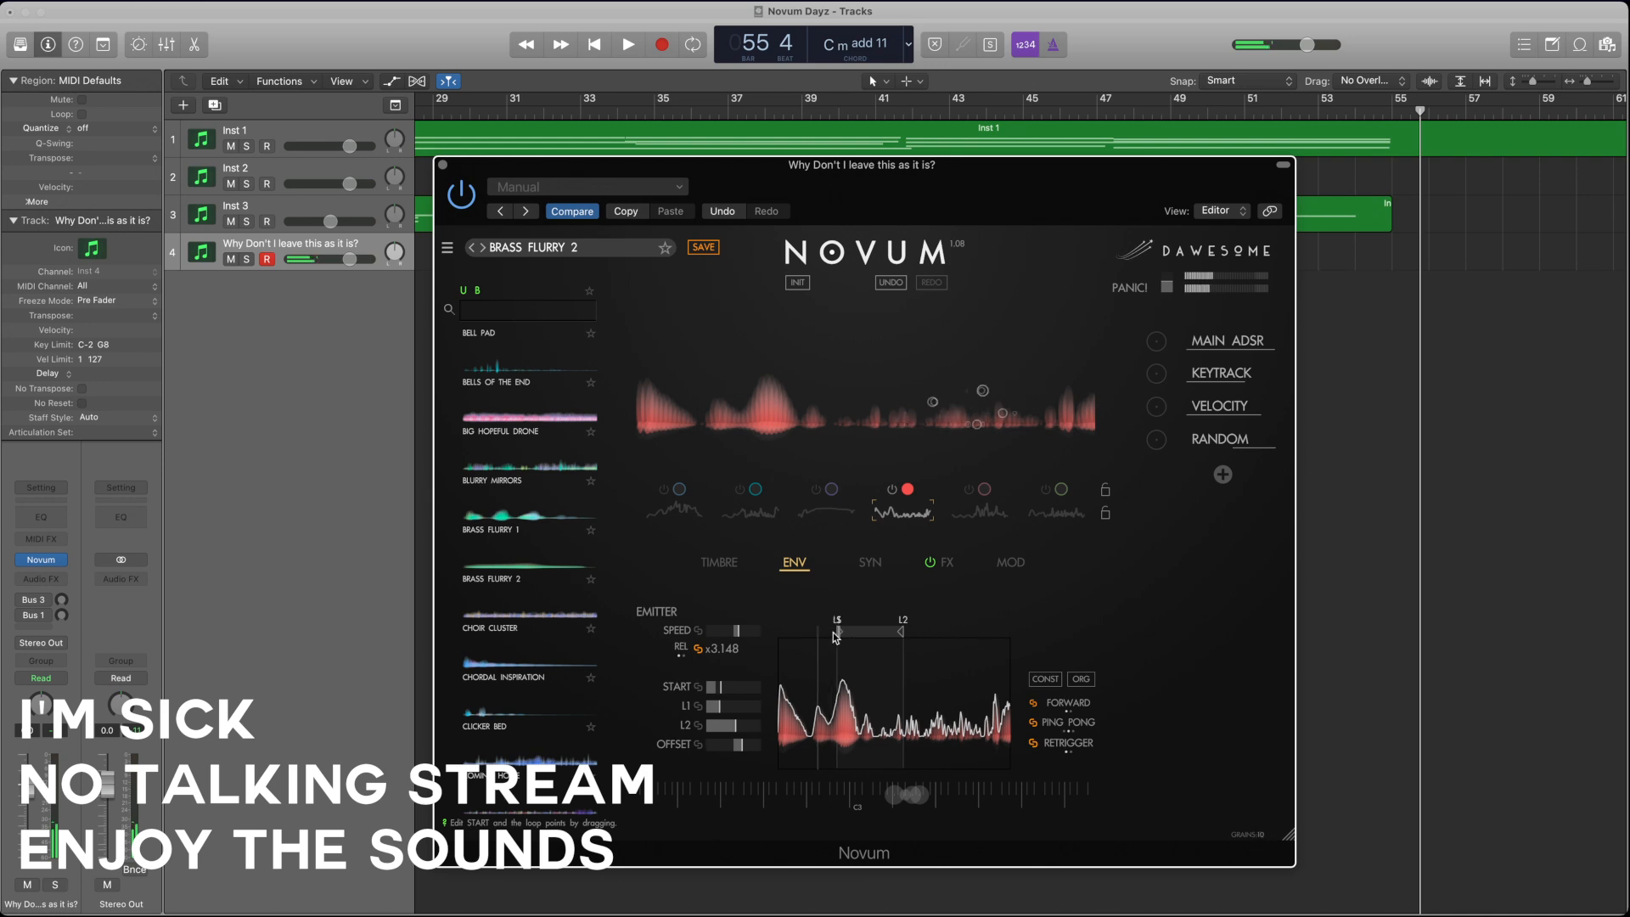
{"action": "left_click_drag", "start_coordinate": [834, 632], "coordinate": [814, 637]}
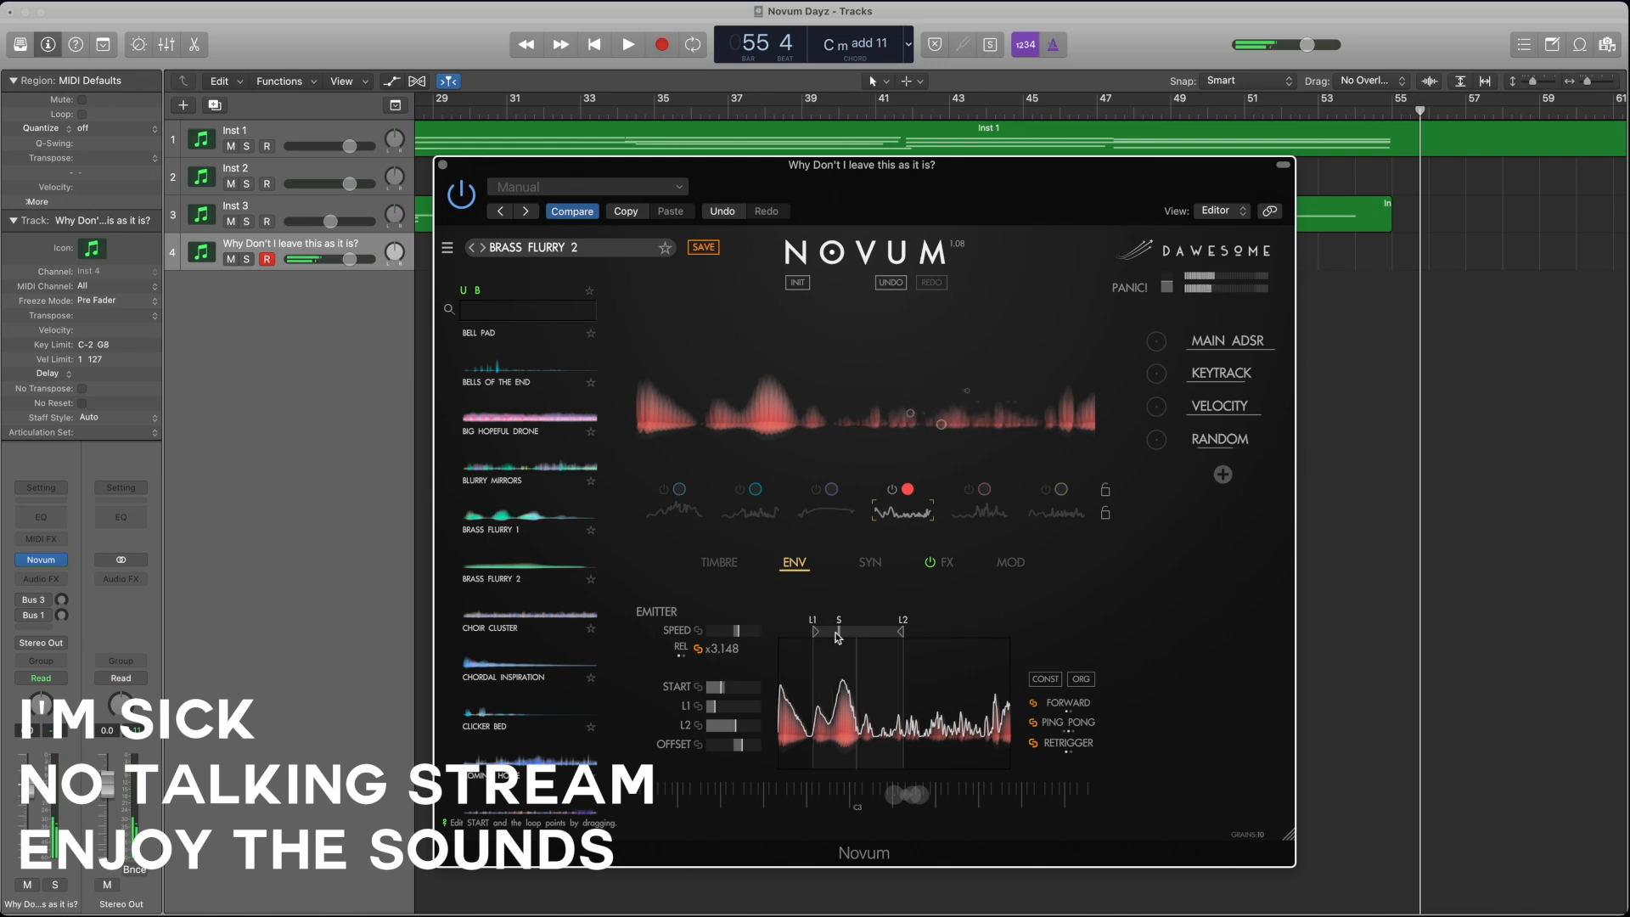
{"action": "left_click_drag", "start_coordinate": [898, 634], "coordinate": [878, 637]}
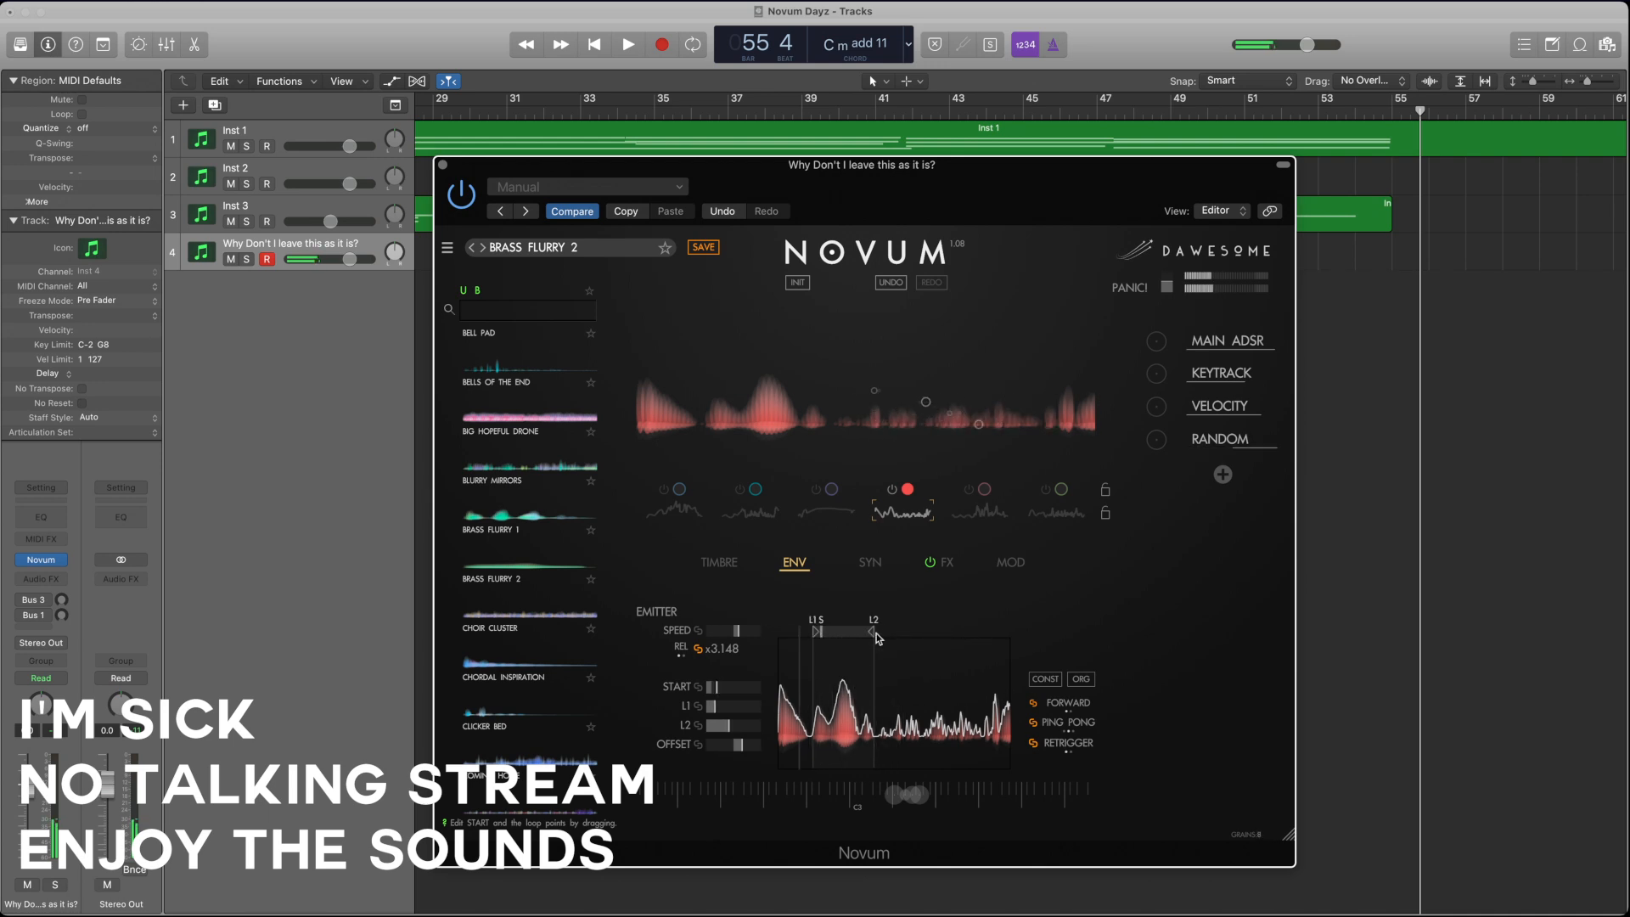
{"action": "left_click", "coordinate": [714, 686]}
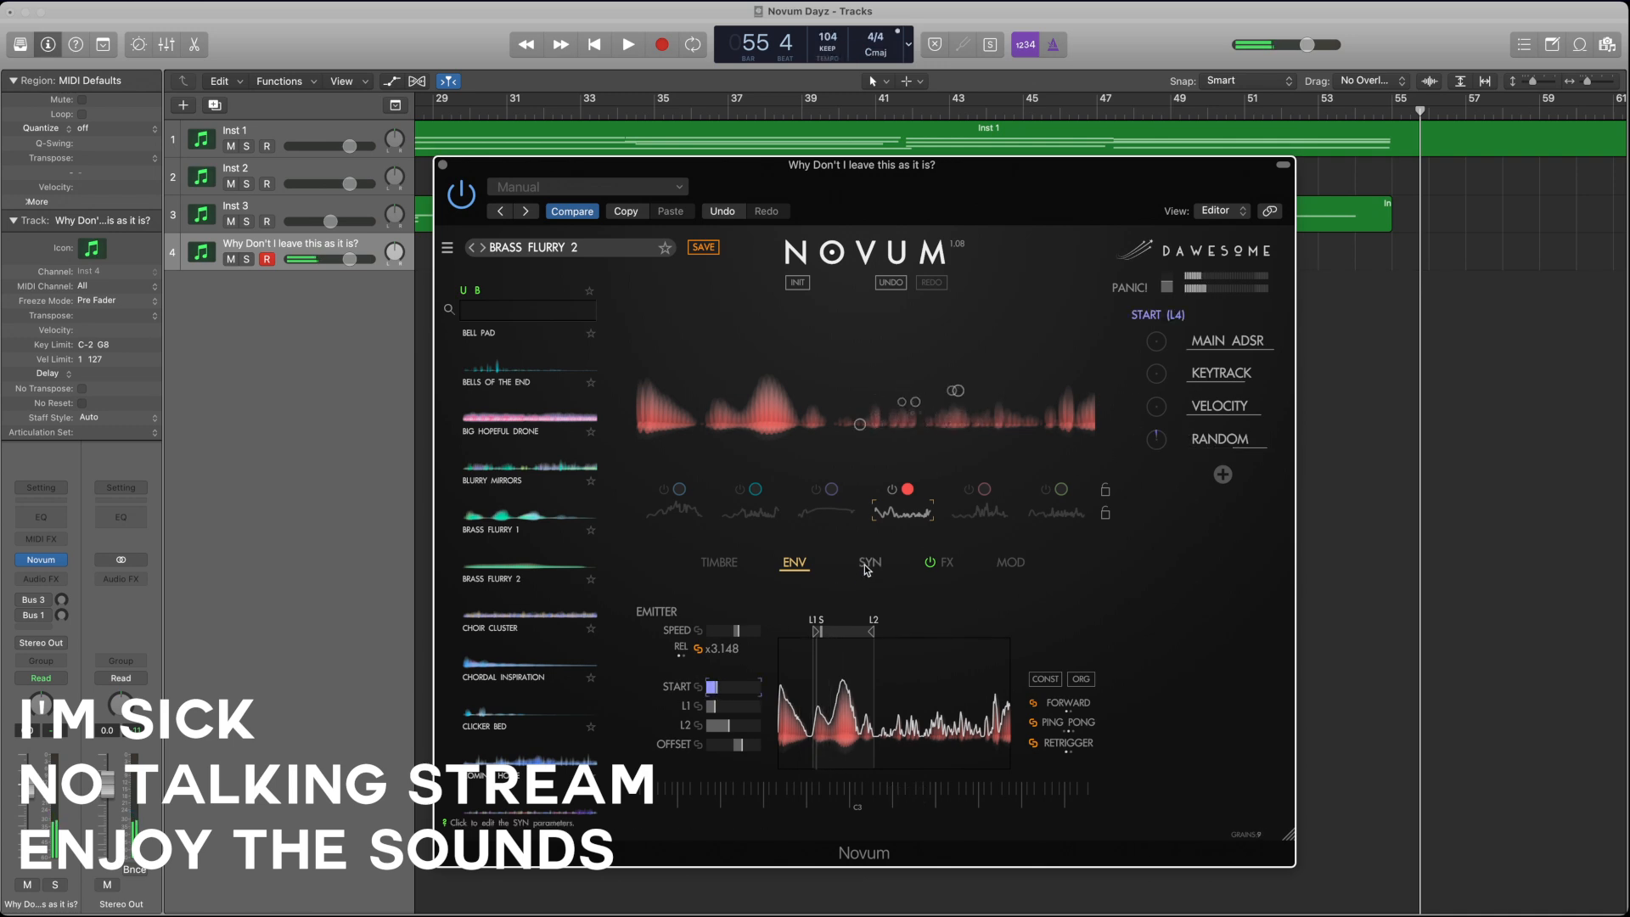
Step: Audition the second and fourth layers separately, and switch to the fifth layer alone with its envelope shown
{"action": "left_click", "coordinate": [765, 514]}
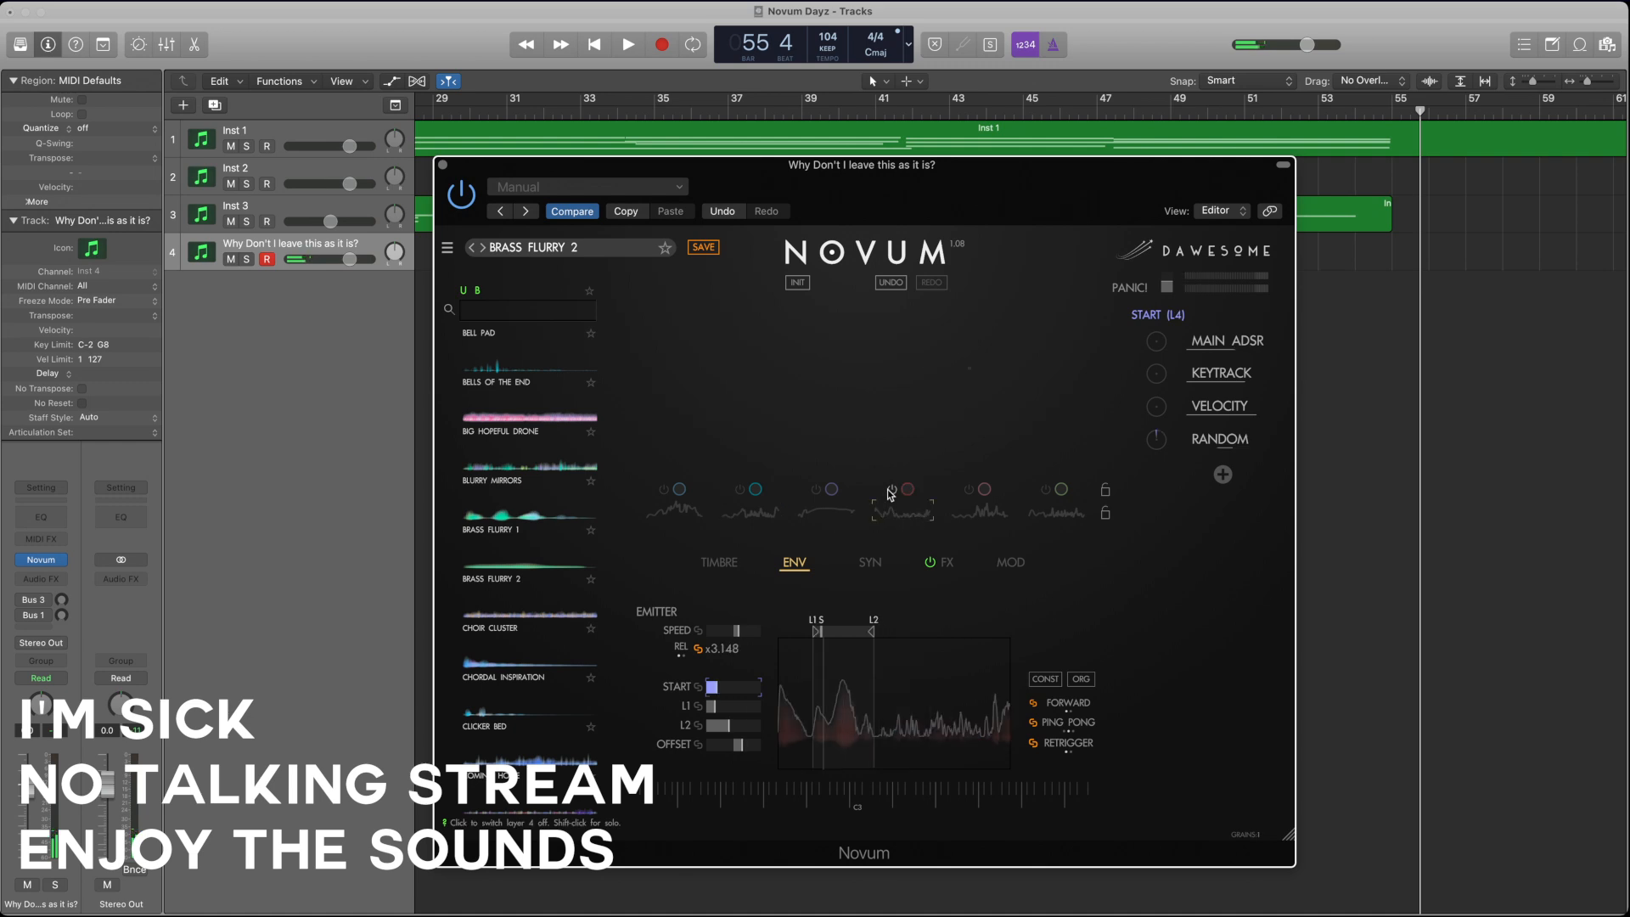
{"action": "left_click", "coordinate": [741, 491]}
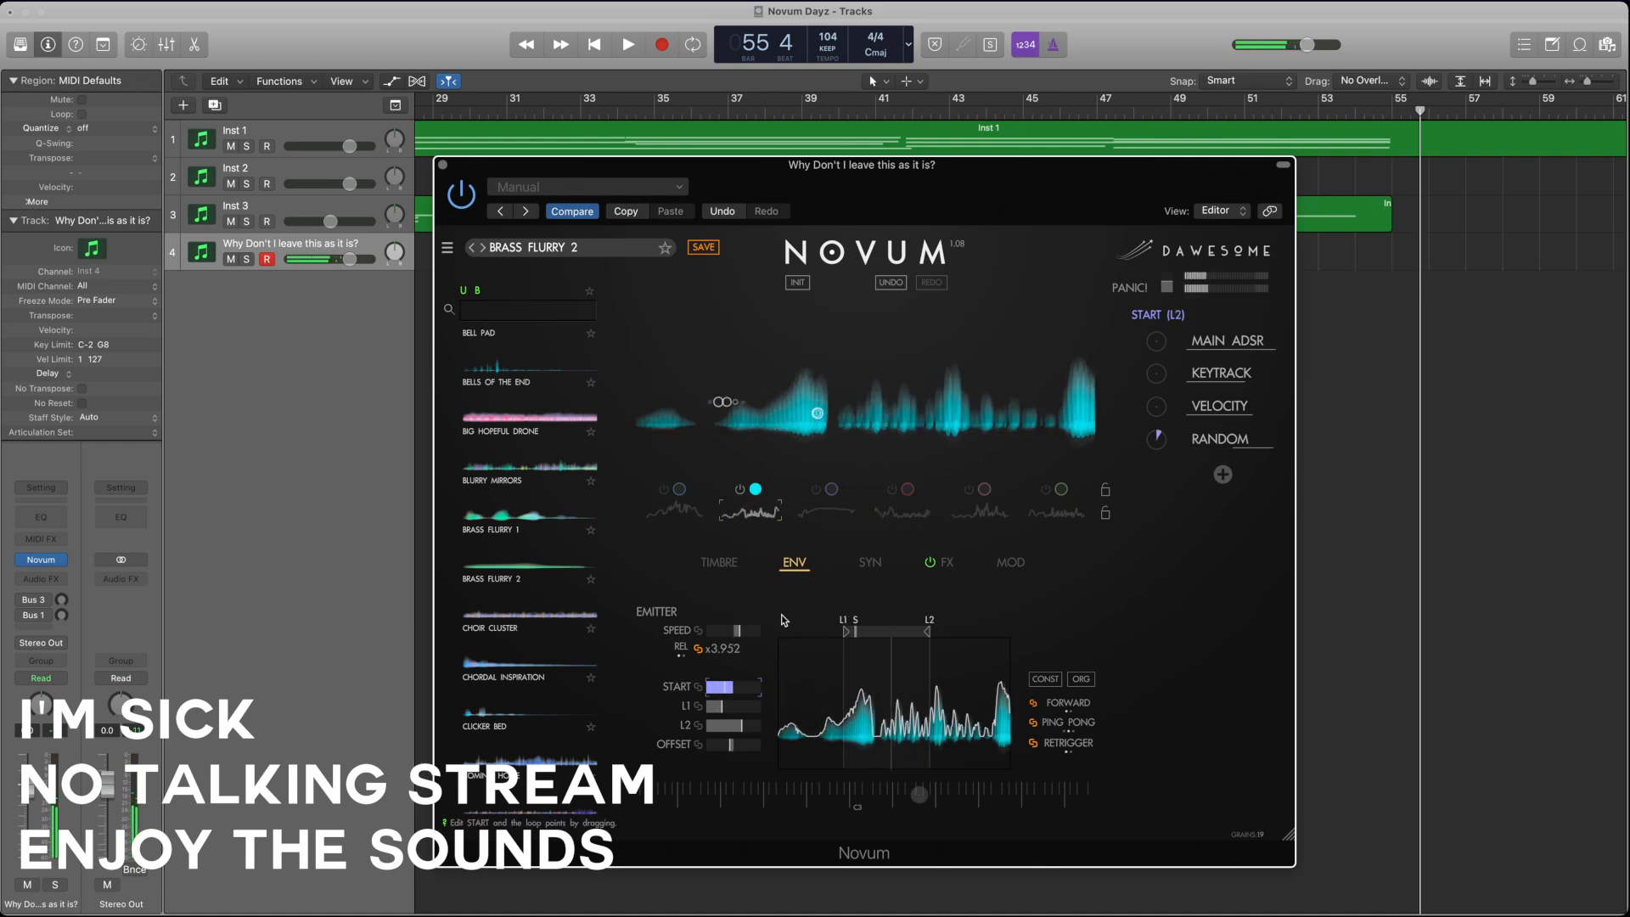
{"action": "left_click", "coordinate": [894, 512]}
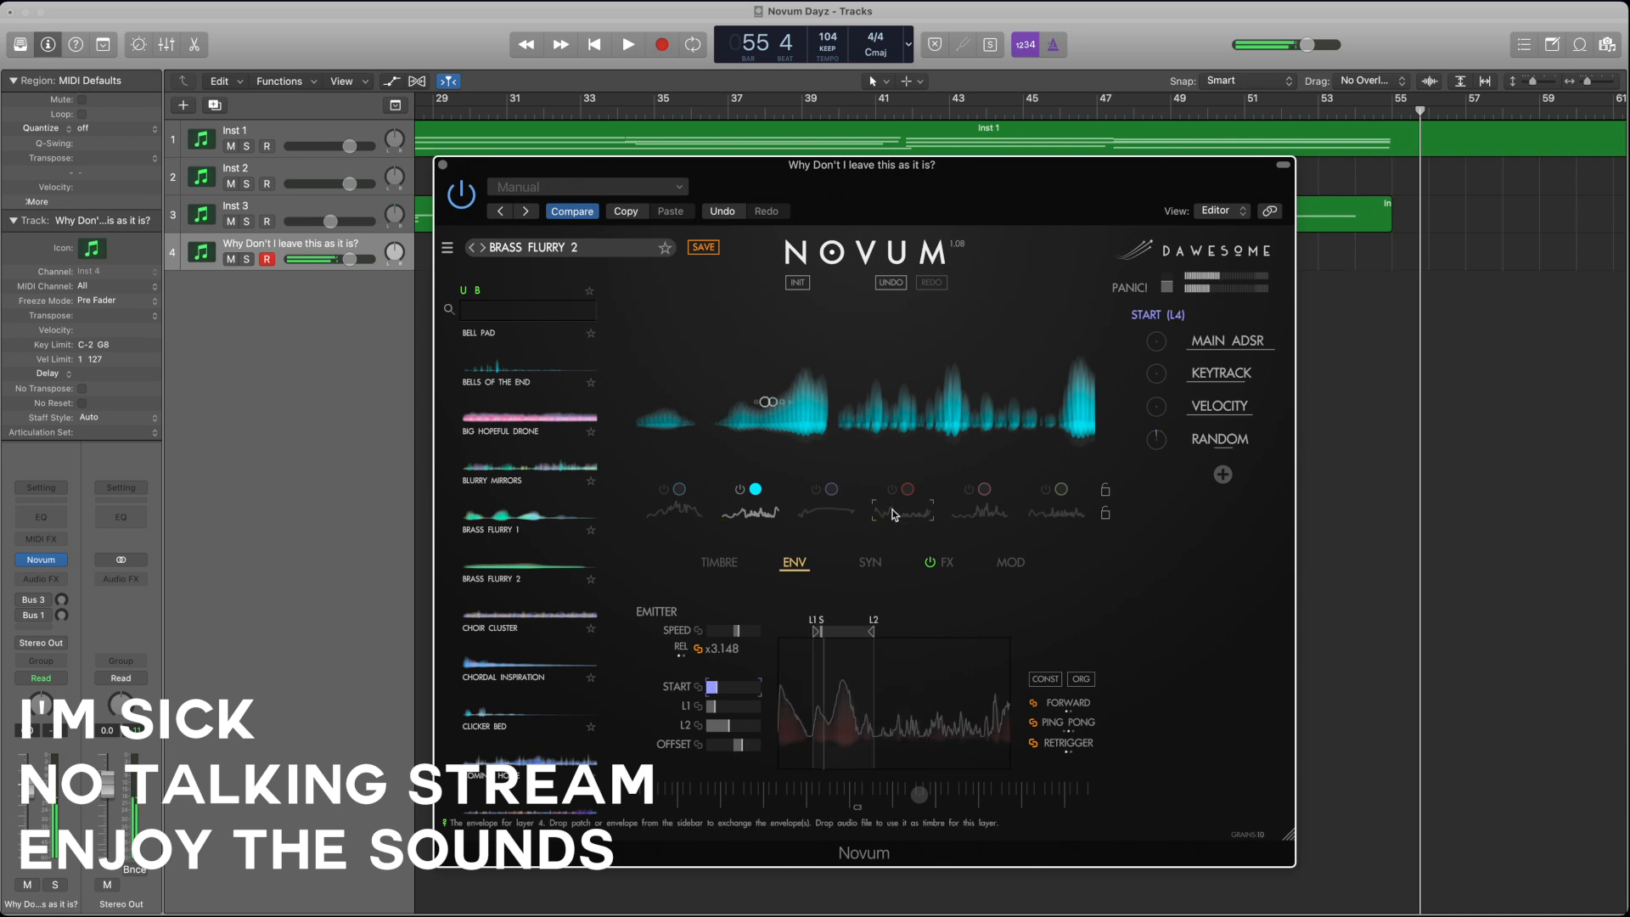
{"action": "left_click", "coordinate": [895, 513]}
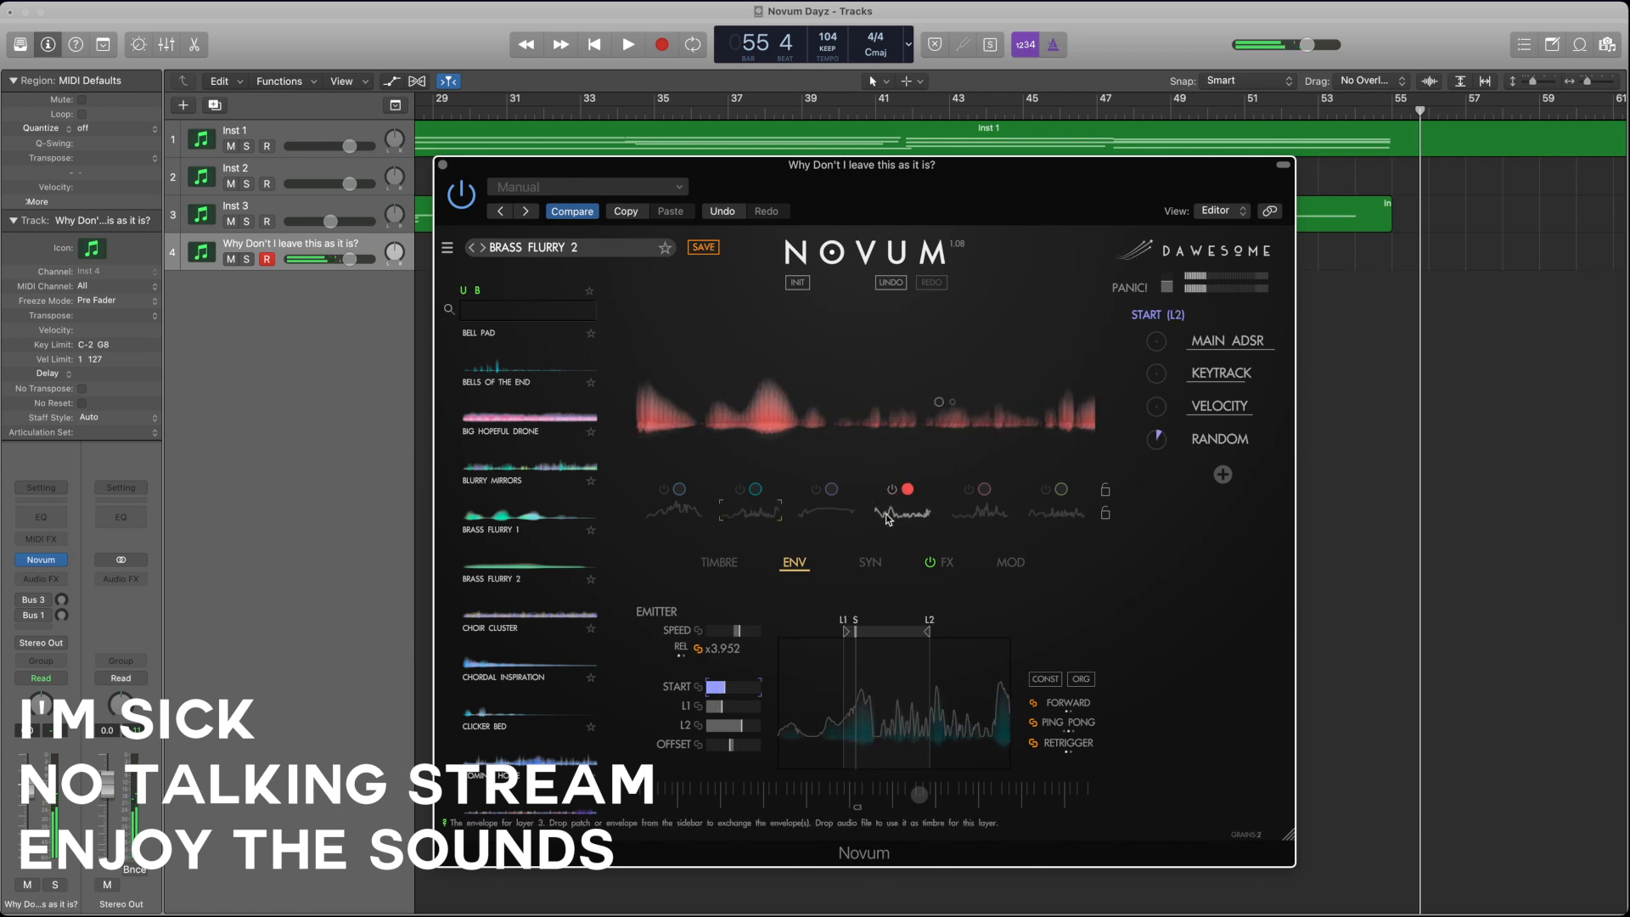
{"action": "left_click", "coordinate": [978, 507]}
{"action": "left_click", "coordinate": [969, 490]}
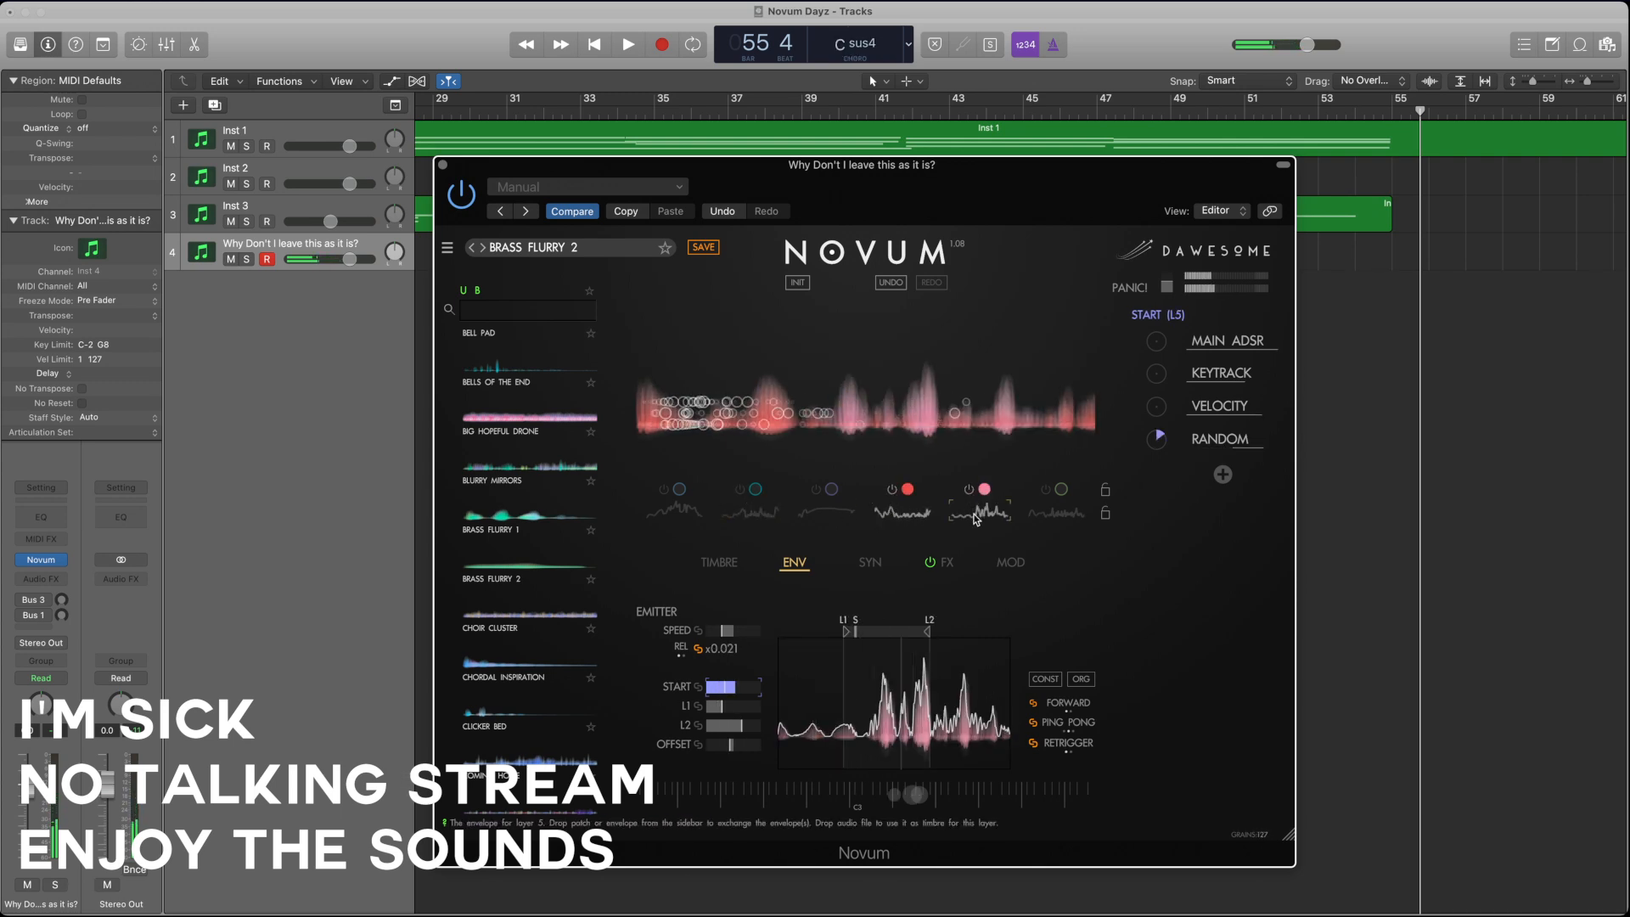
{"action": "left_click", "coordinate": [890, 491]}
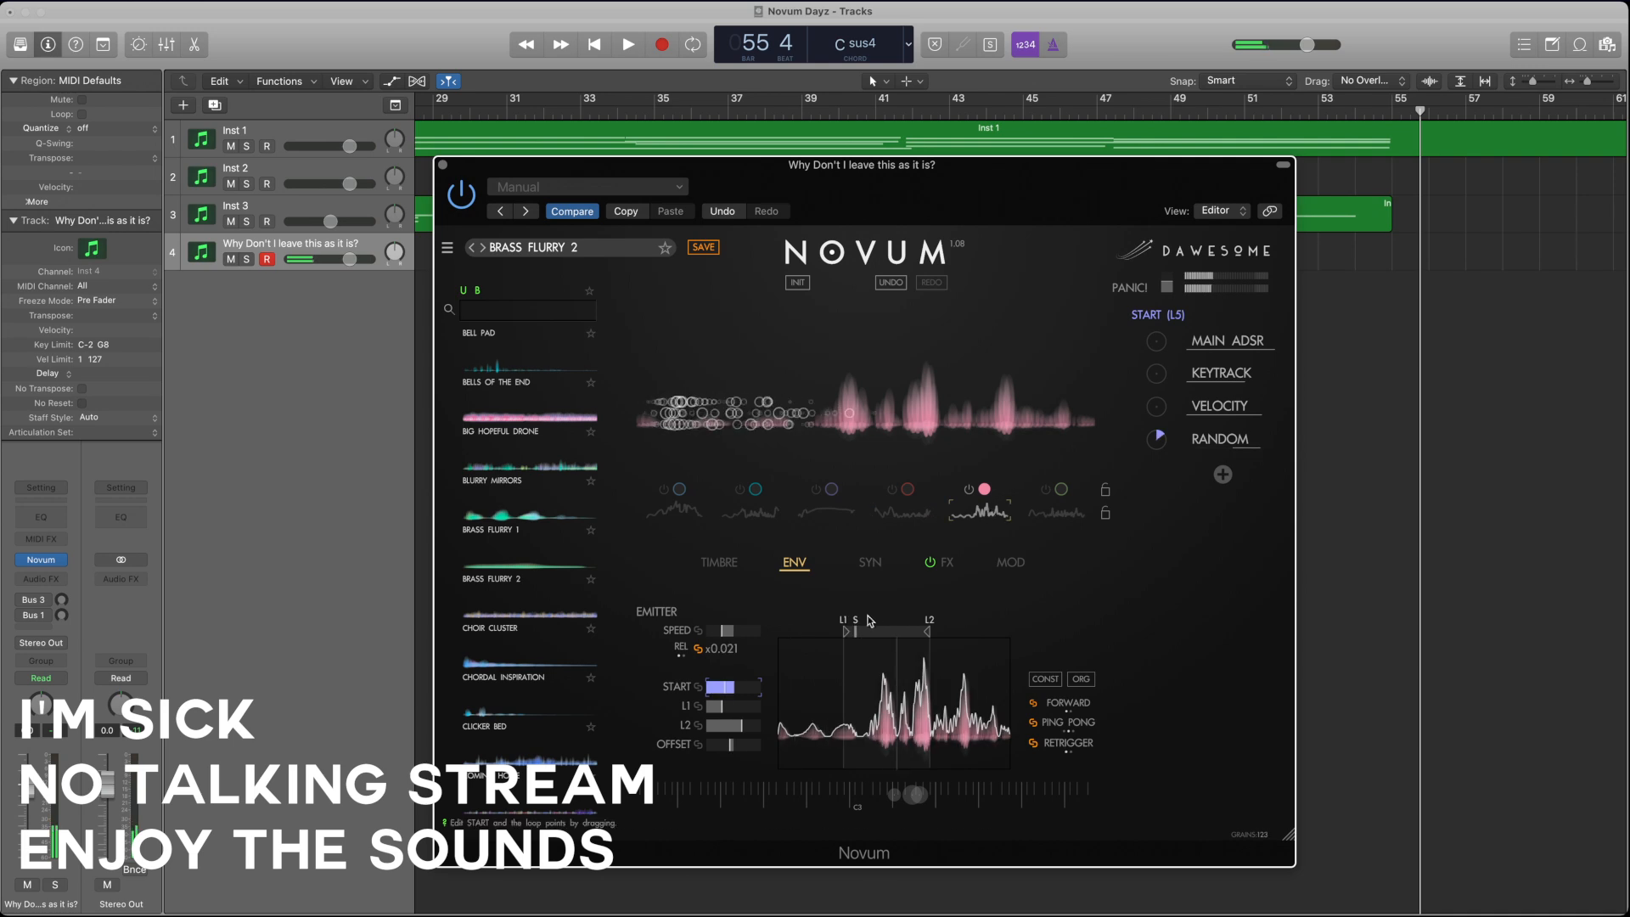
Step: Readjust the fifth layer's start, L1 and L2 points to widen the loop, and reduce the random modulation of START
{"action": "left_click_drag", "start_coordinate": [859, 631], "coordinate": [814, 631]}
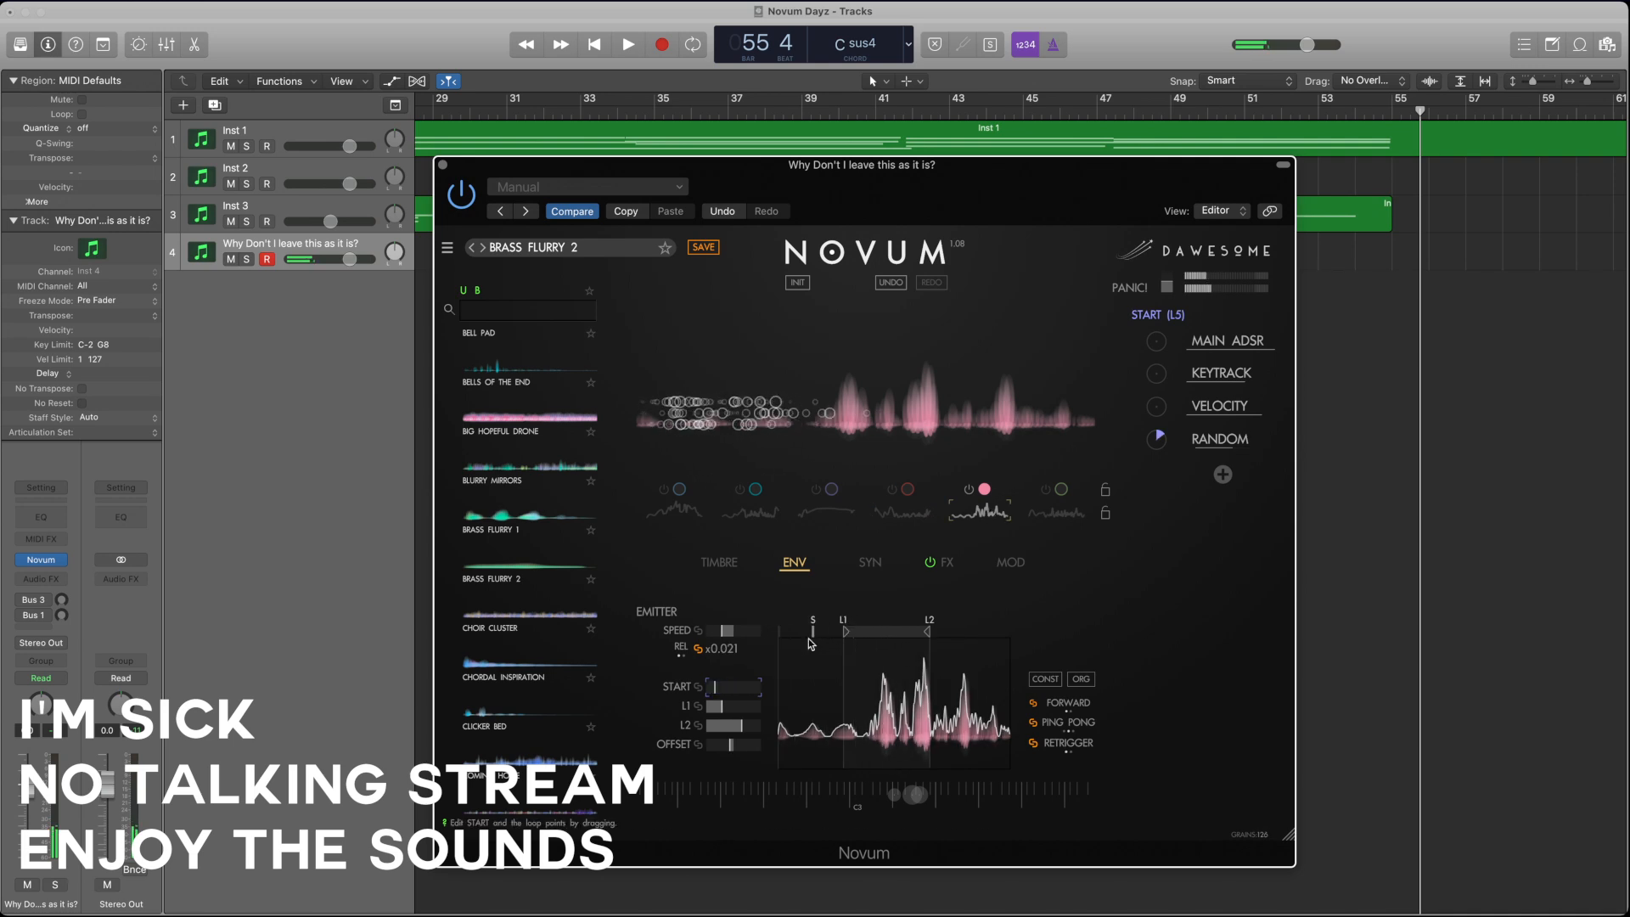
{"action": "left_click_drag", "start_coordinate": [928, 631], "coordinate": [978, 630]}
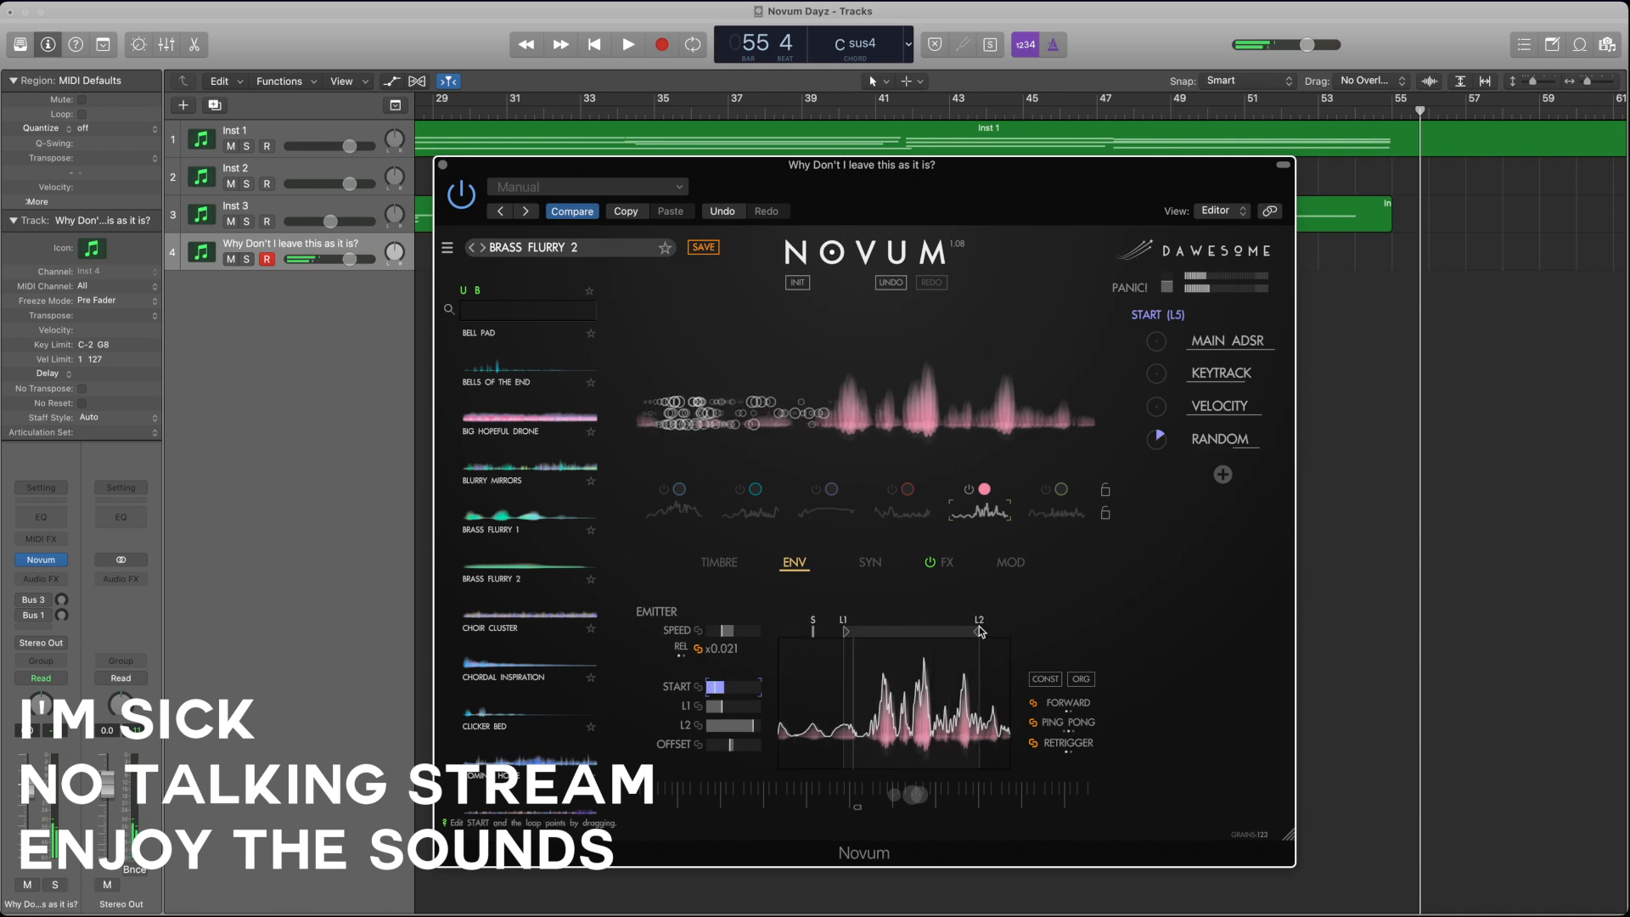
{"action": "left_click_drag", "start_coordinate": [812, 633], "coordinate": [878, 633]}
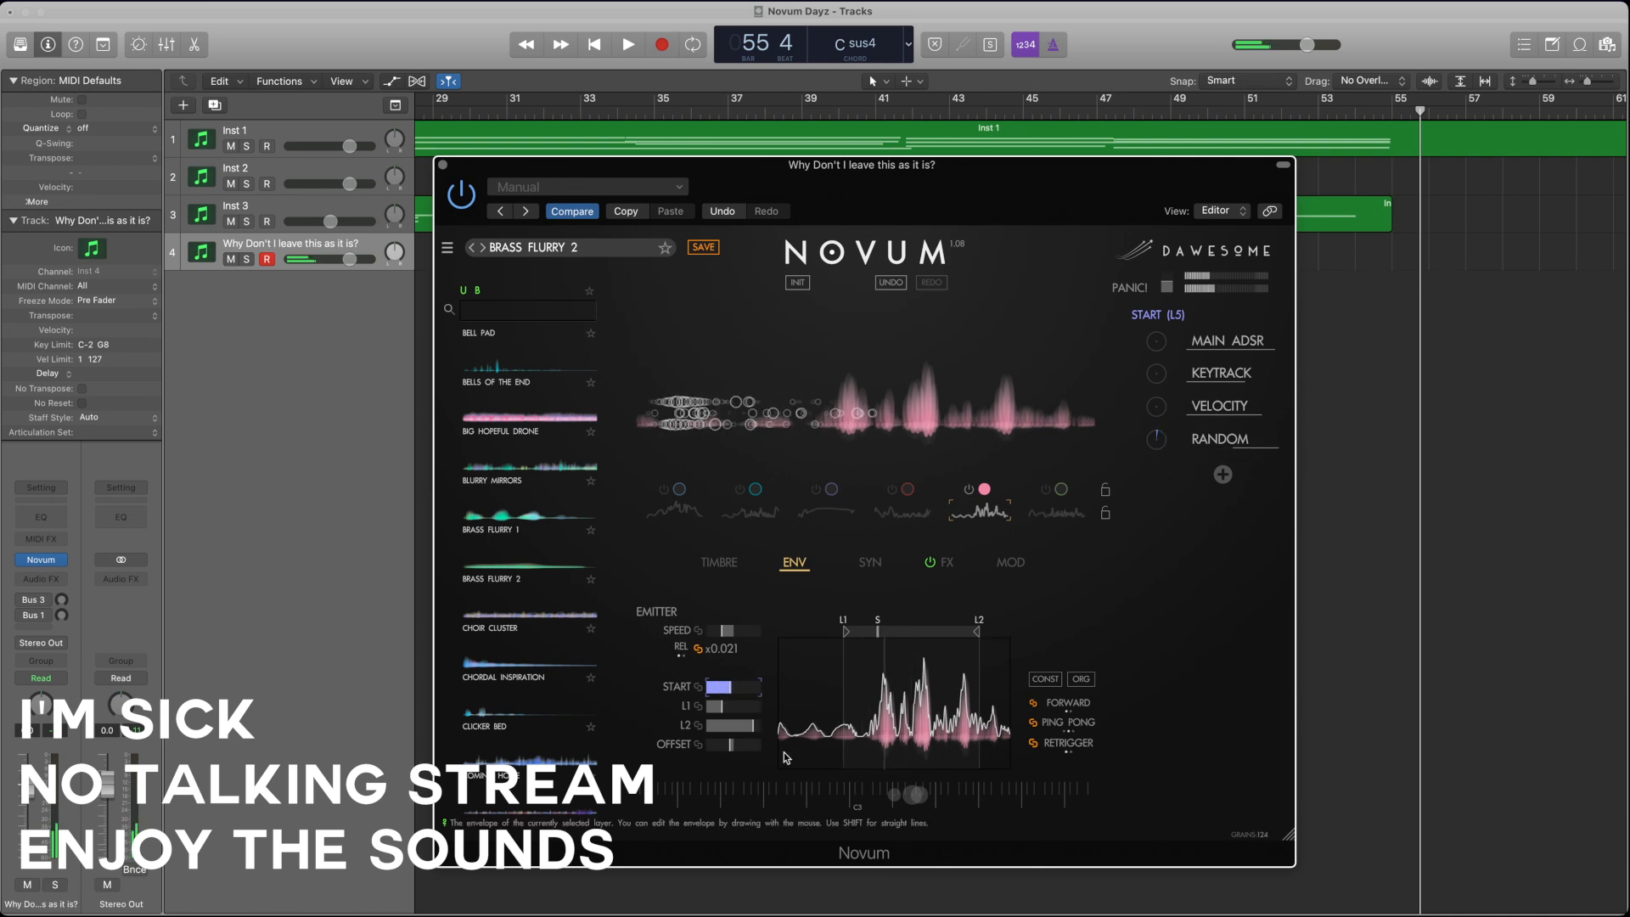
{"action": "left_click_drag", "start_coordinate": [756, 727], "coordinate": [720, 708]}
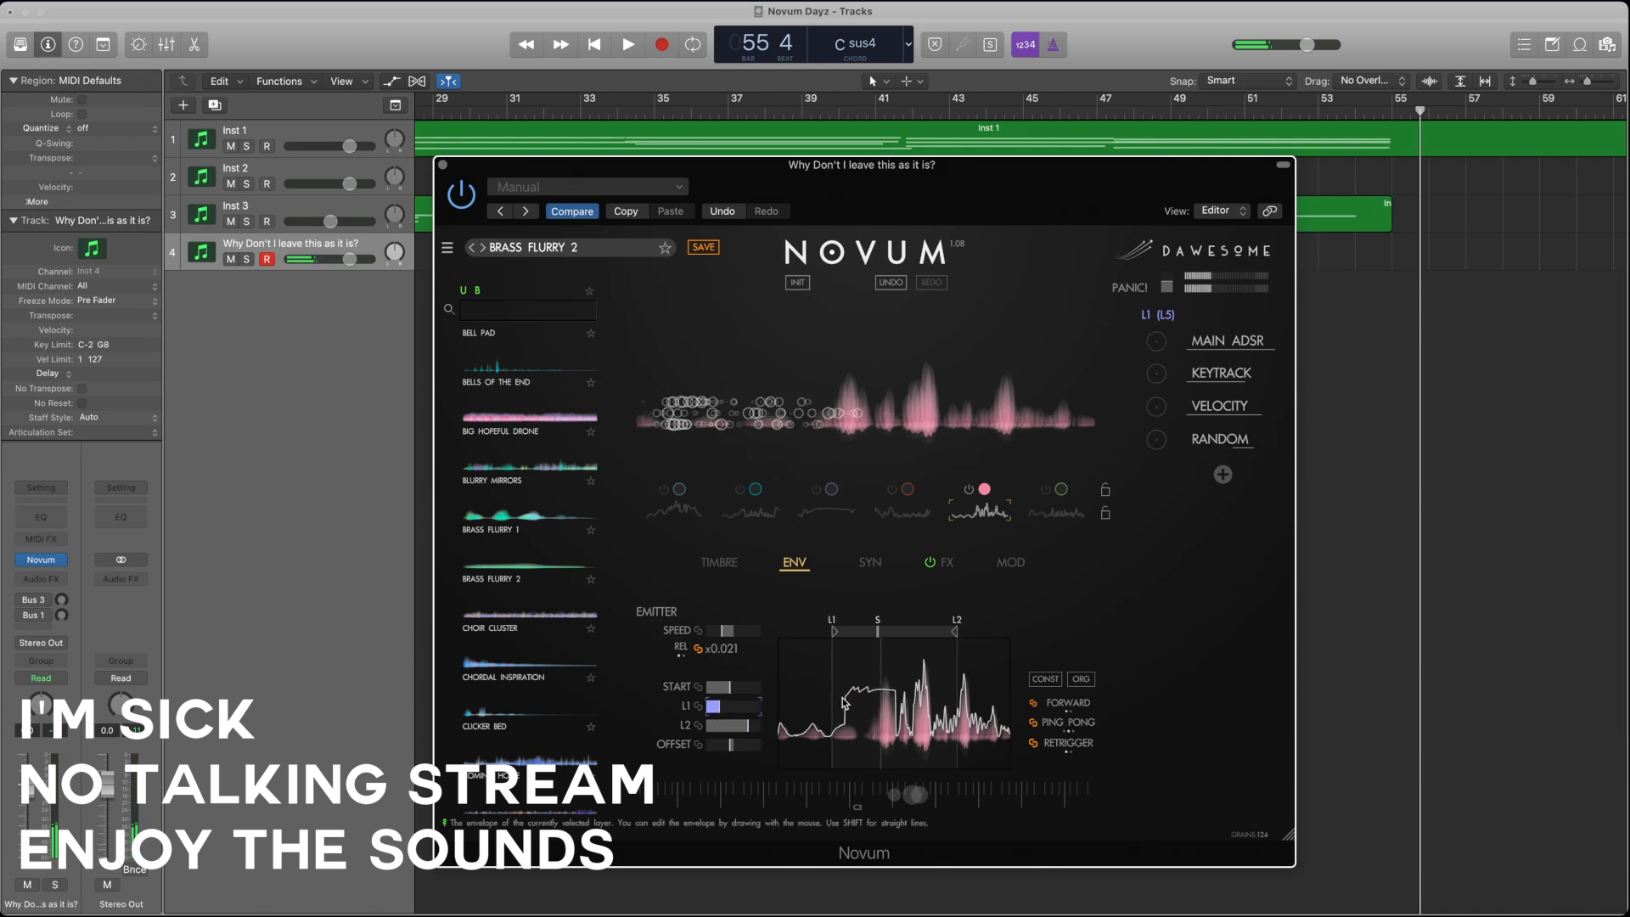
Step: Redraw the fifth layer's envelope as a raised plateau across the loop range and lower the layer's gain
{"action": "left_click_drag", "start_coordinate": [845, 703], "coordinate": [875, 703]}
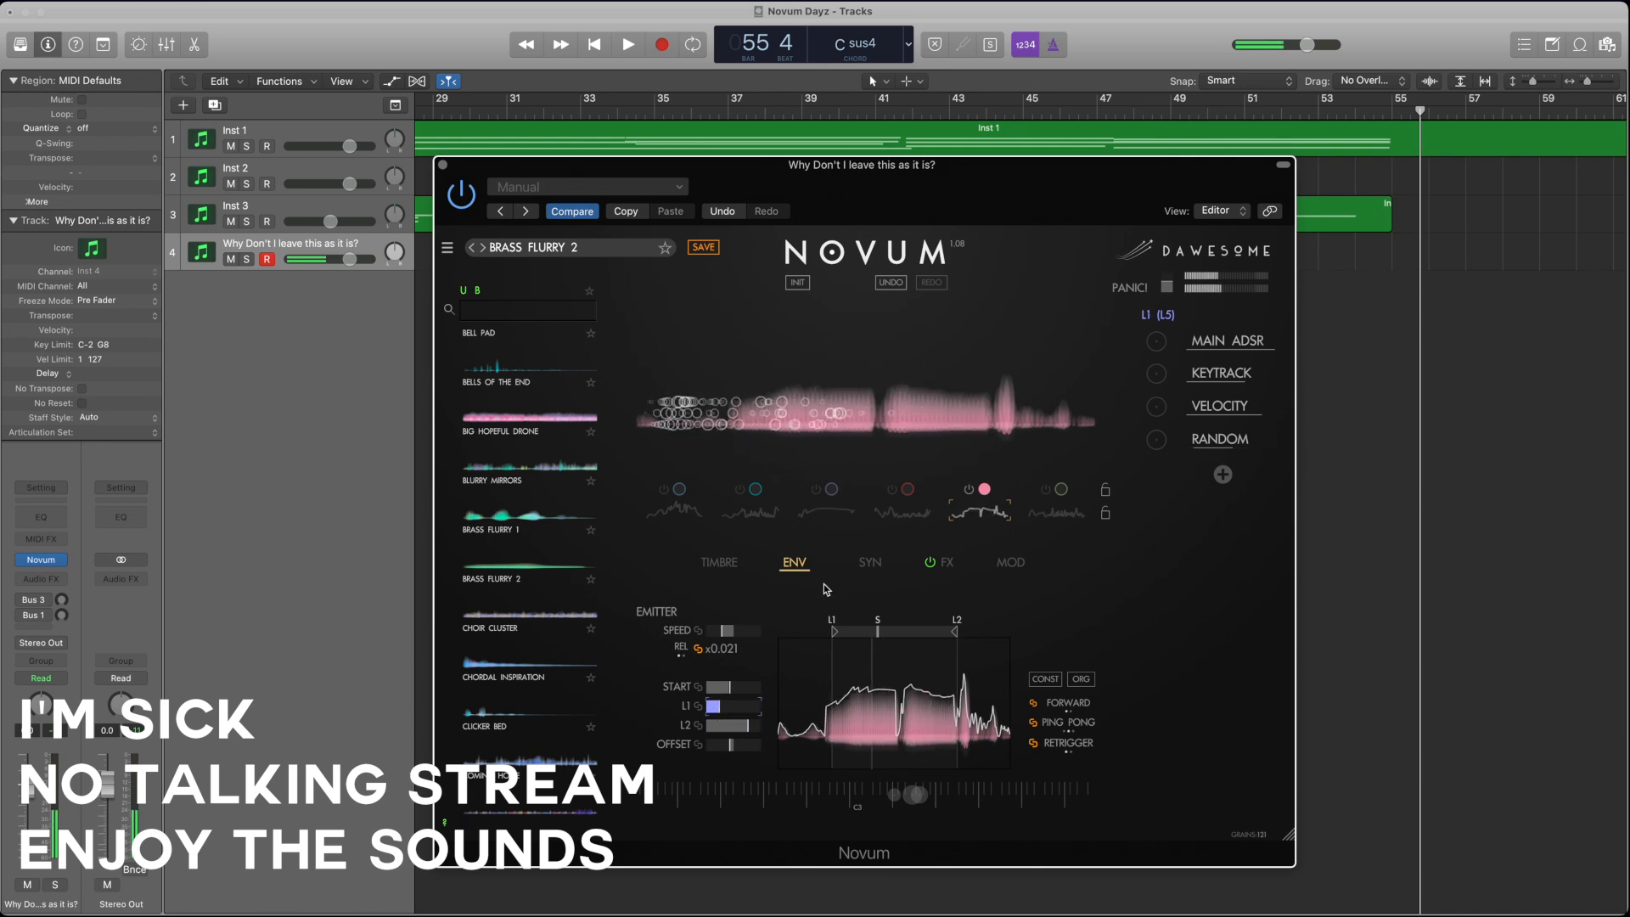
{"action": "left_click", "coordinate": [727, 564]}
{"action": "left_click", "coordinate": [1027, 631]}
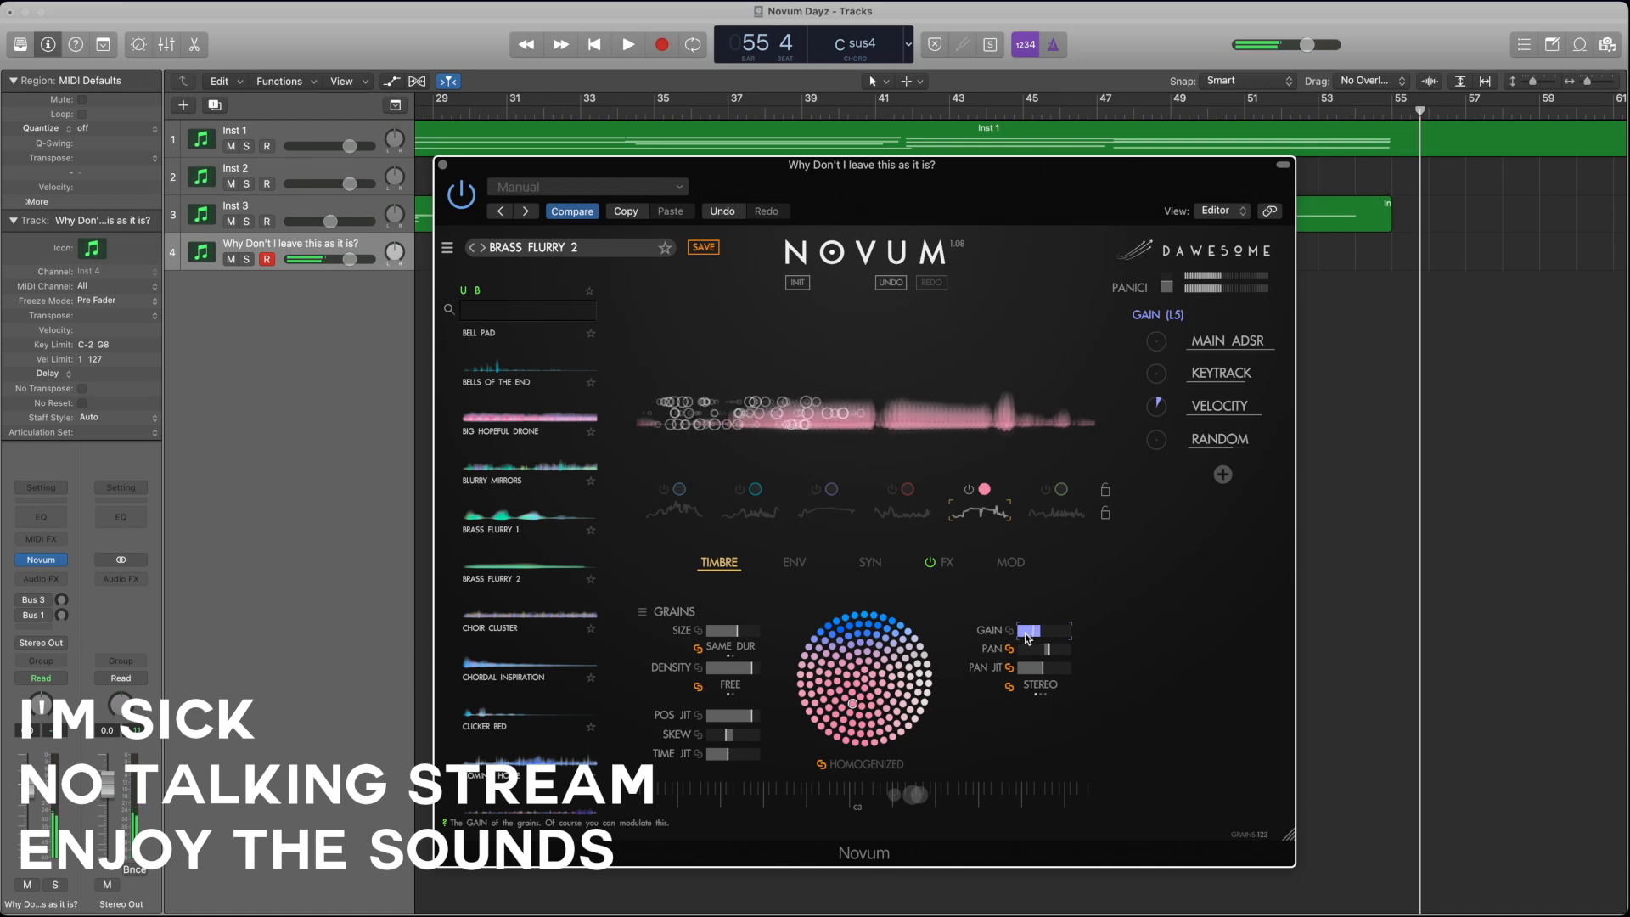
Step: Audition the fourth, fifth and sixth layers together, keep only the sixth on, readjust its grain size and lower its density
{"action": "left_click", "coordinate": [893, 490]}
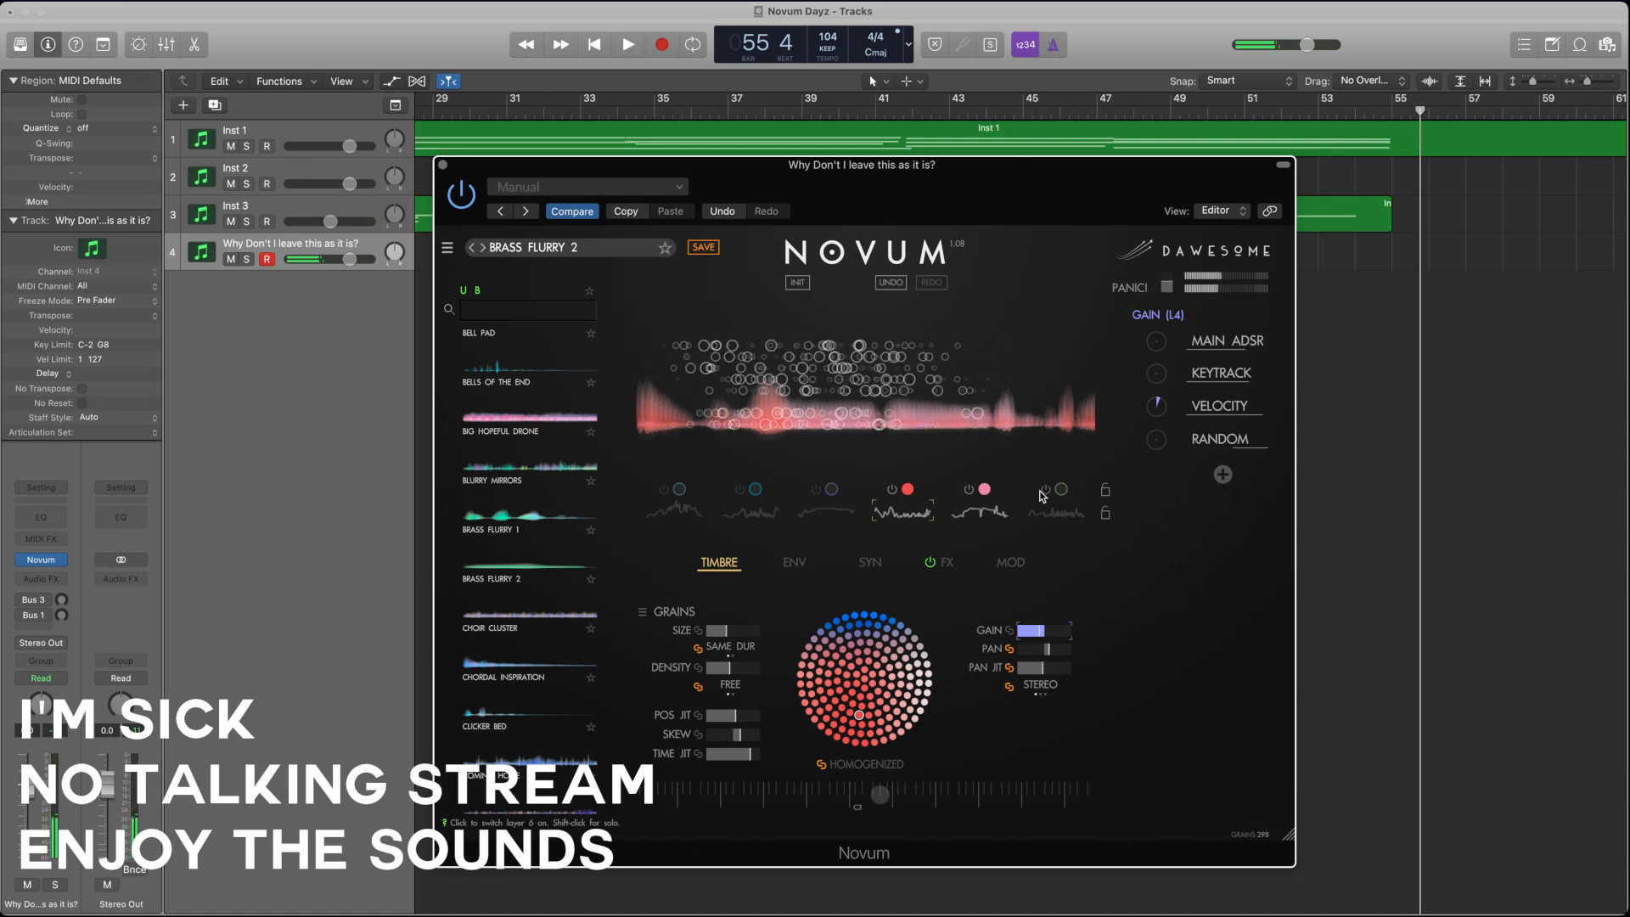
{"action": "left_click", "coordinate": [1045, 493]}
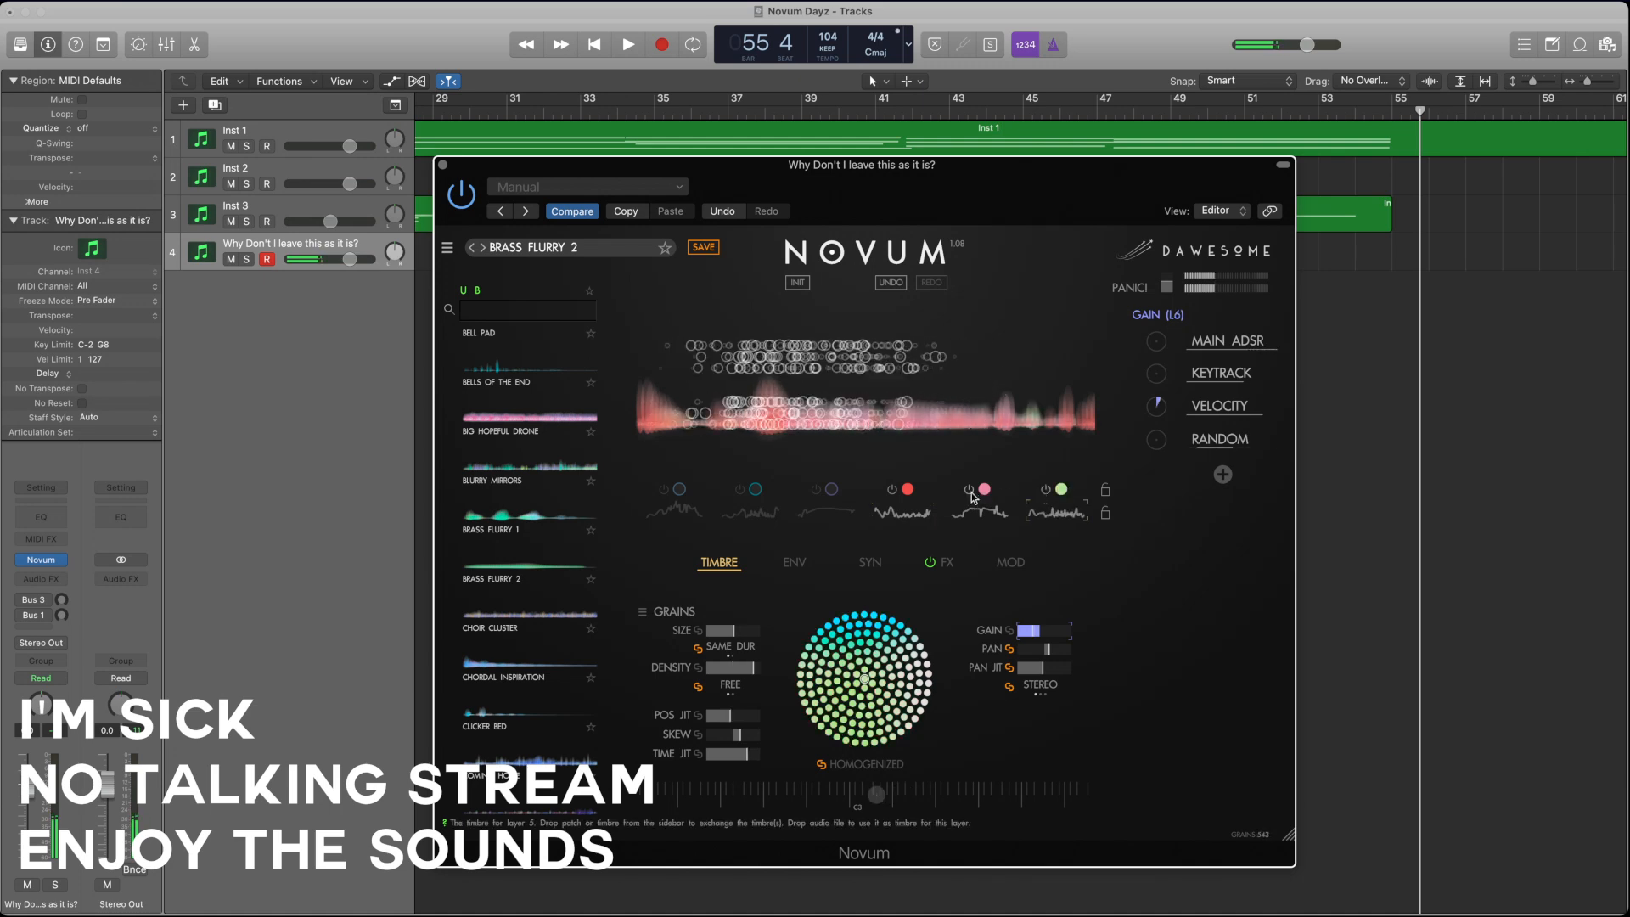
{"action": "left_click", "coordinate": [969, 493]}
{"action": "left_click", "coordinate": [891, 492]}
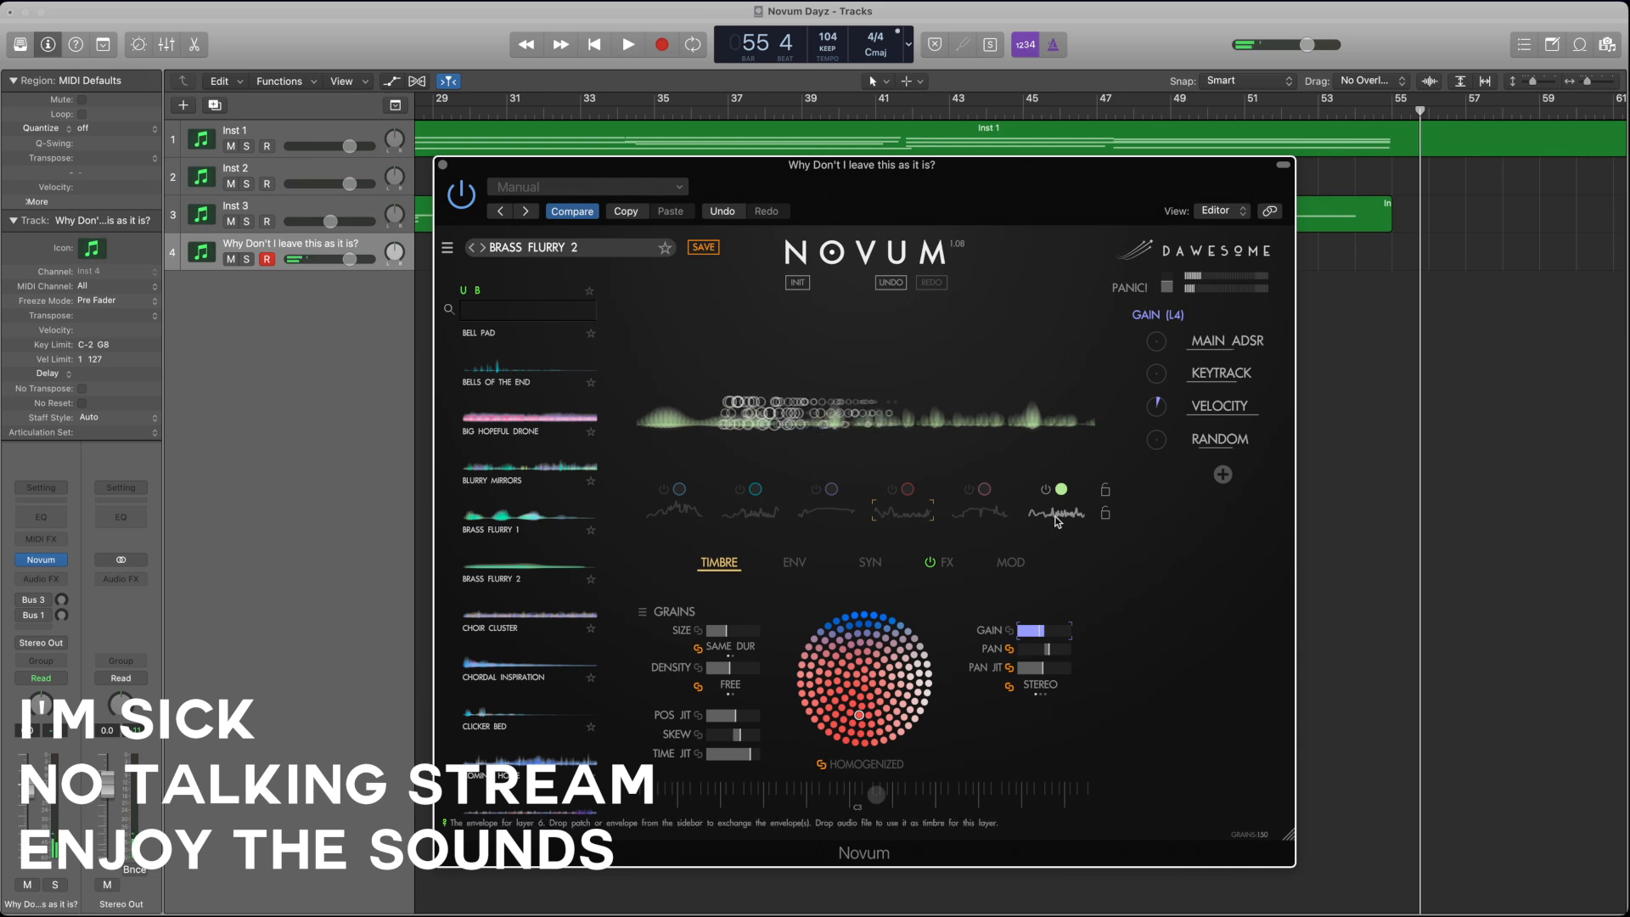
{"action": "left_click_drag", "start_coordinate": [740, 636], "coordinate": [715, 637]}
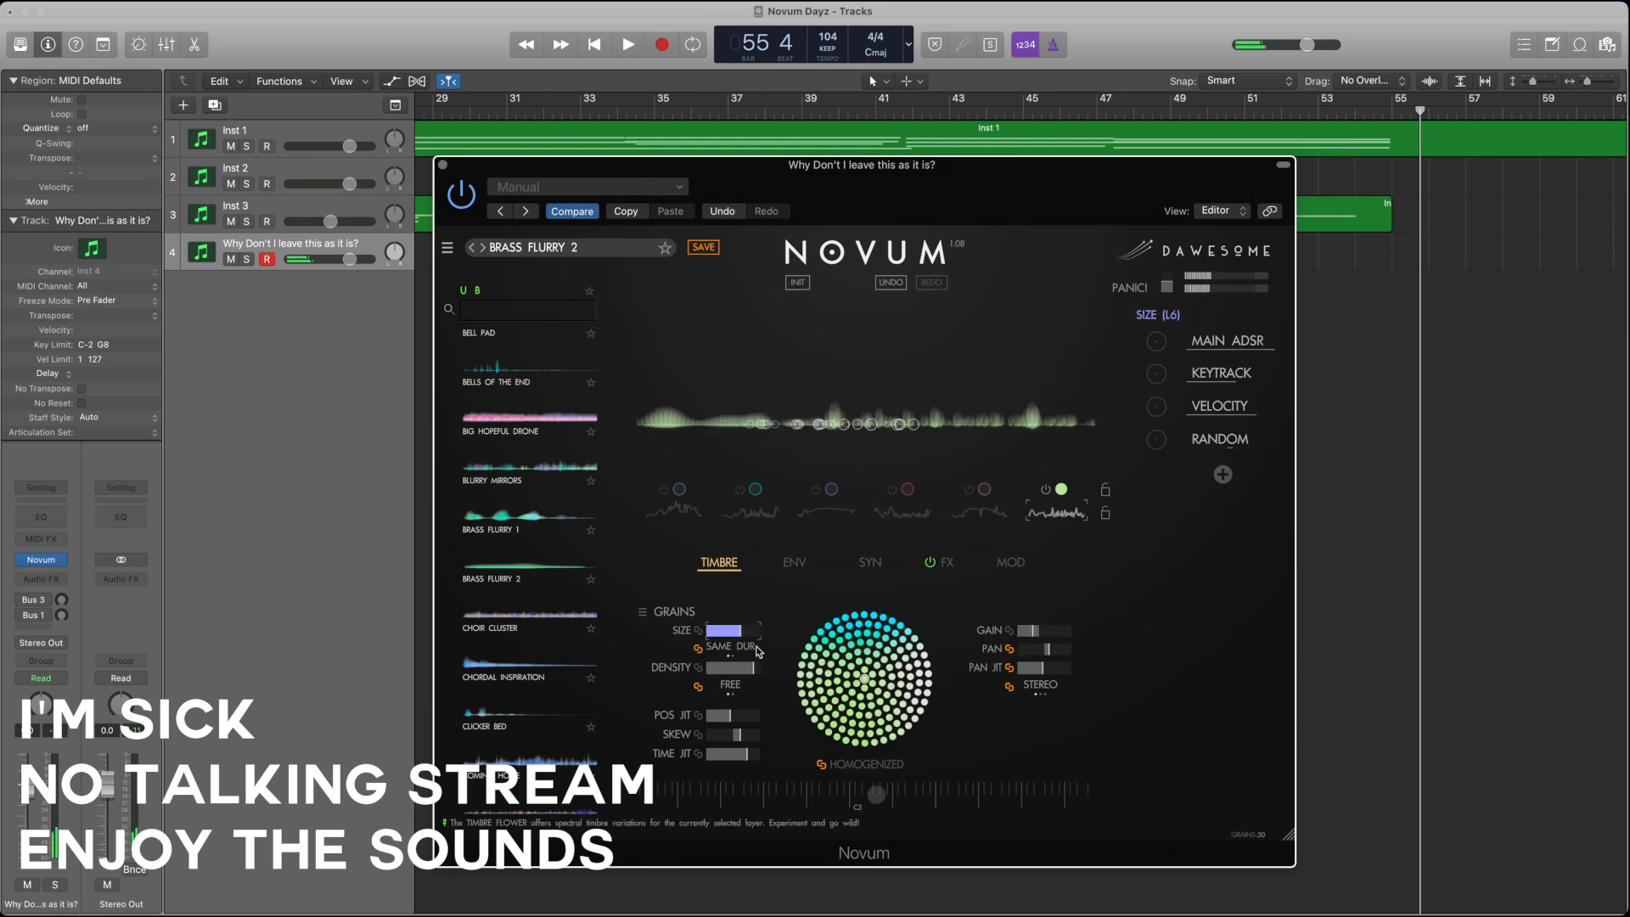
{"action": "left_click", "coordinate": [750, 671]}
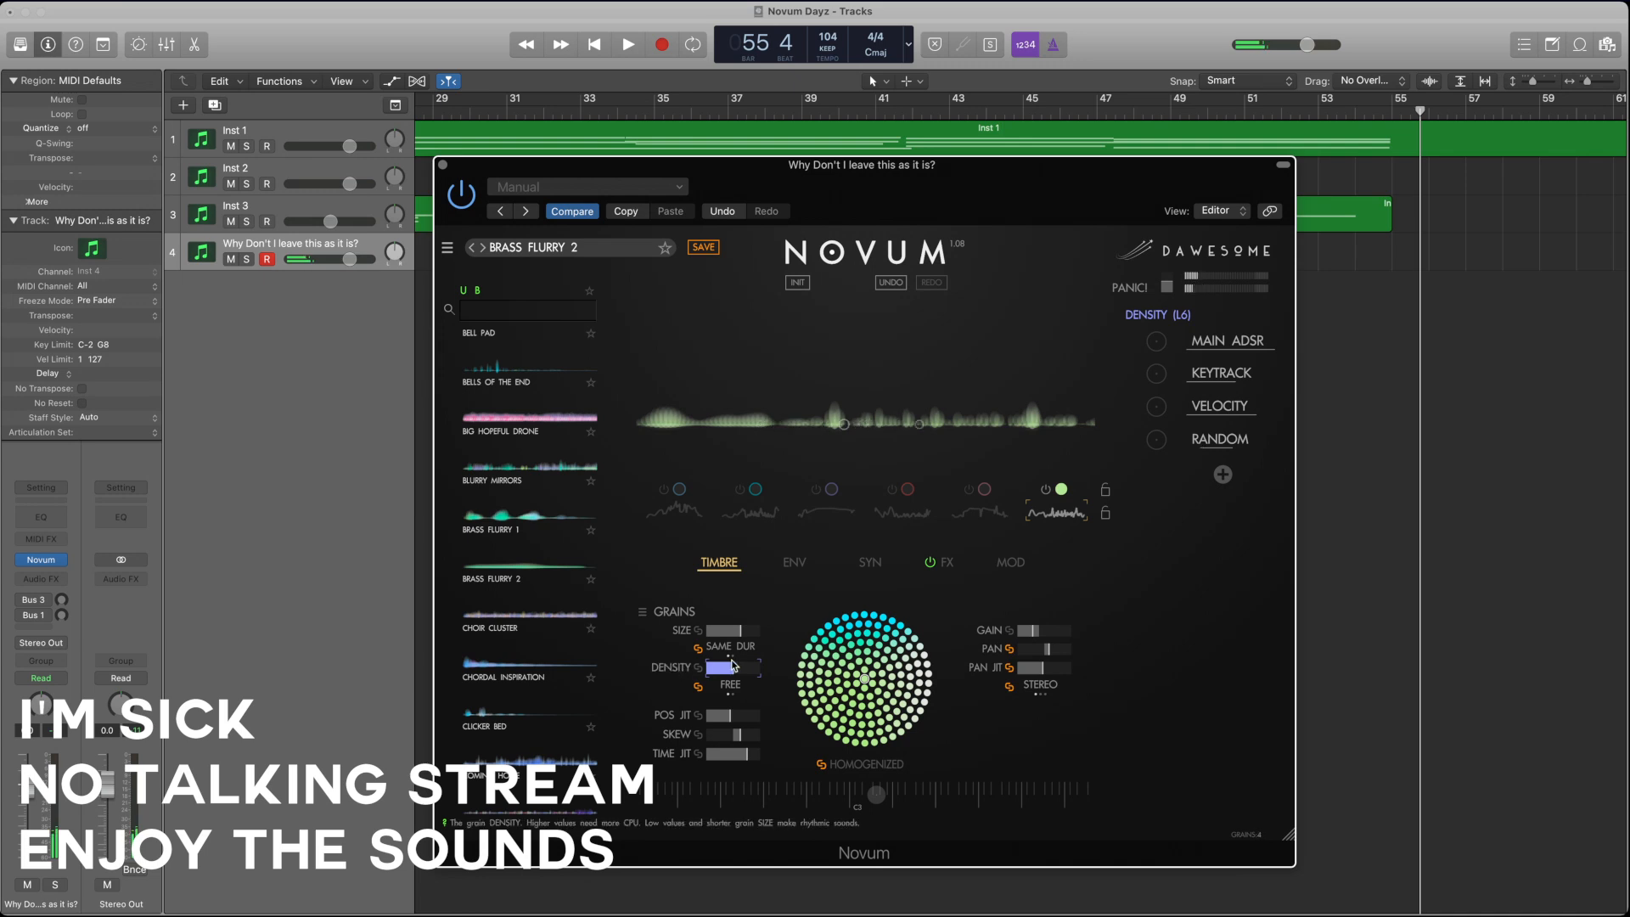
Step: Raise the sixth layer's position jitter, lower its time jitter, and fine-tune its grain size and density
{"action": "left_click_drag", "start_coordinate": [726, 716], "coordinate": [760, 758]}
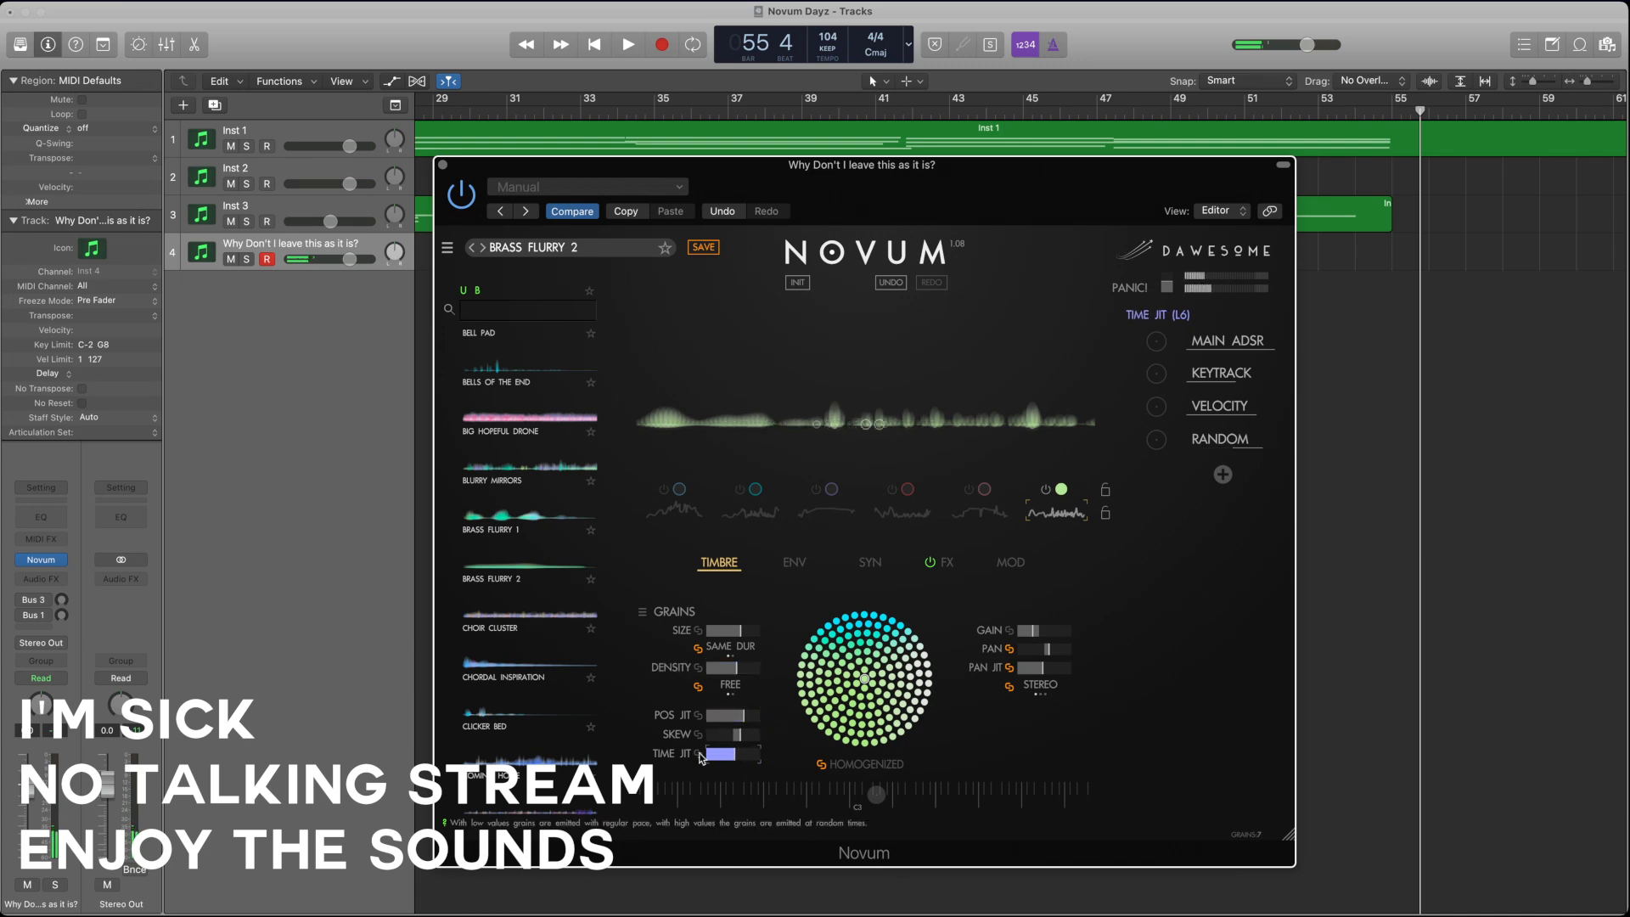
{"action": "left_click", "coordinate": [724, 716]}
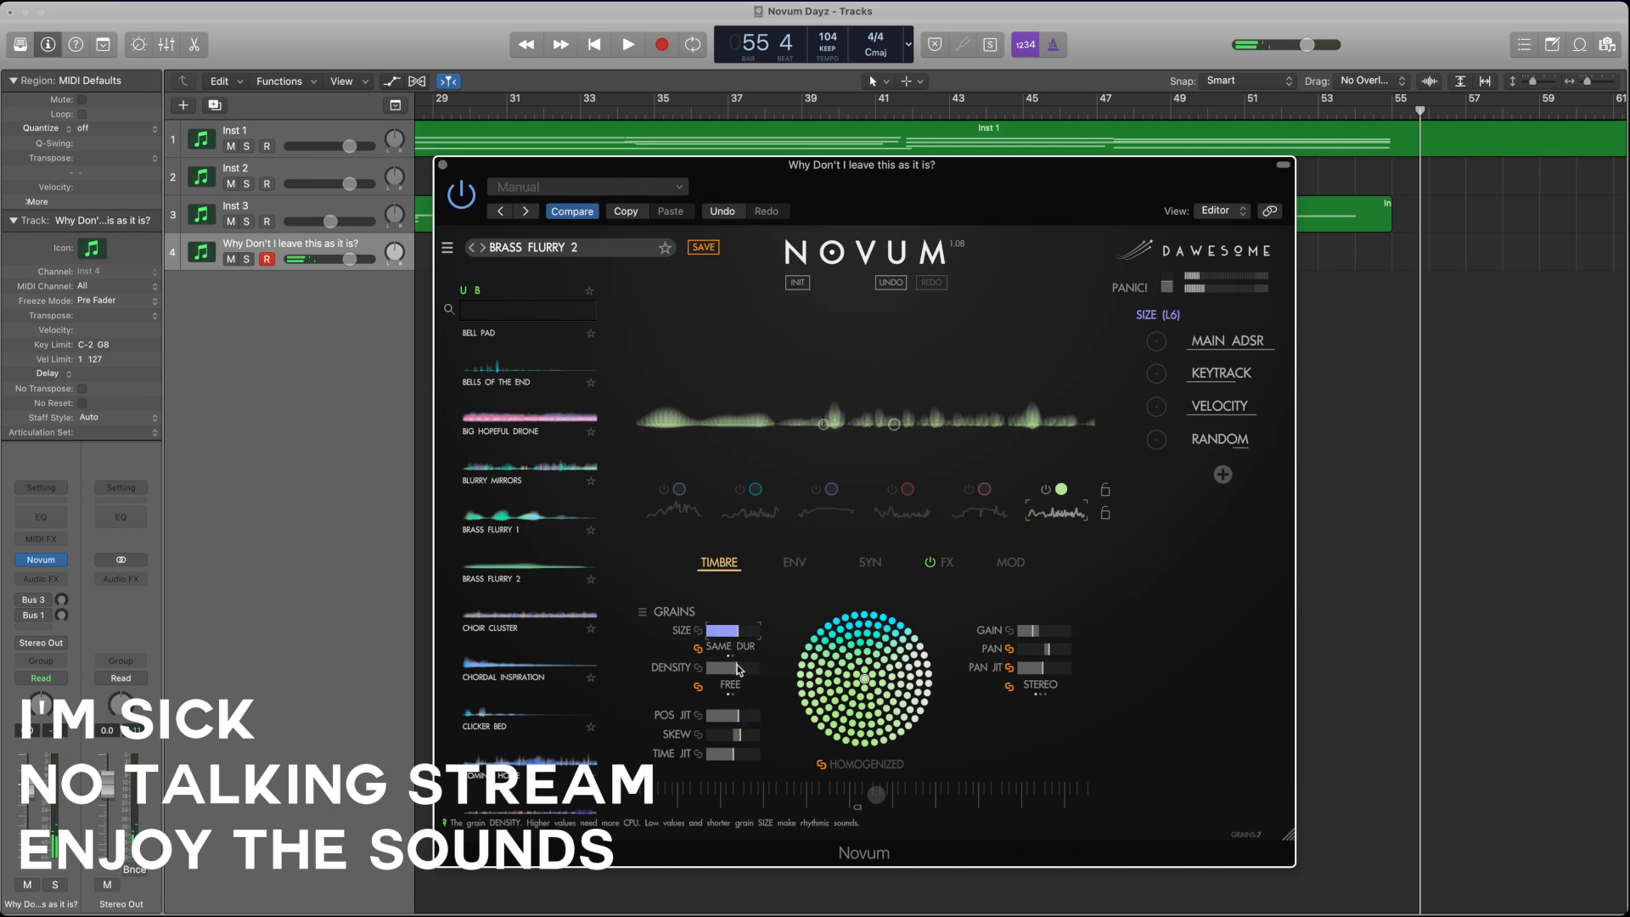
{"action": "left_click", "coordinate": [732, 668]}
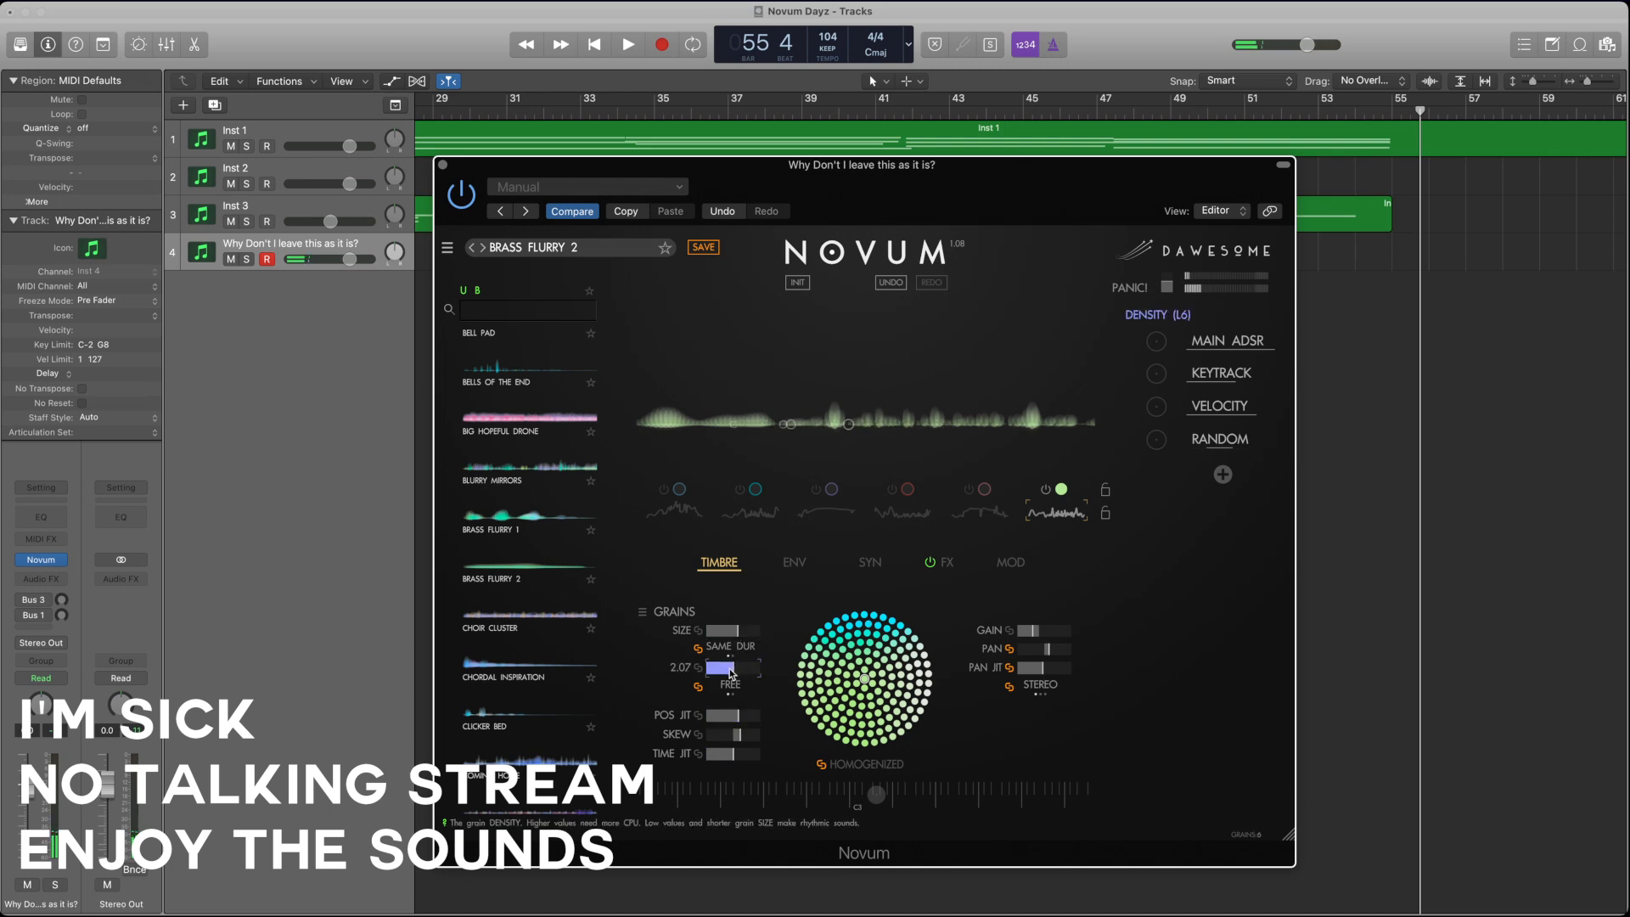
Step: Move the sixth layer's start point slightly later and add a small amount of random modulation to START
{"action": "left_click", "coordinate": [808, 568]}
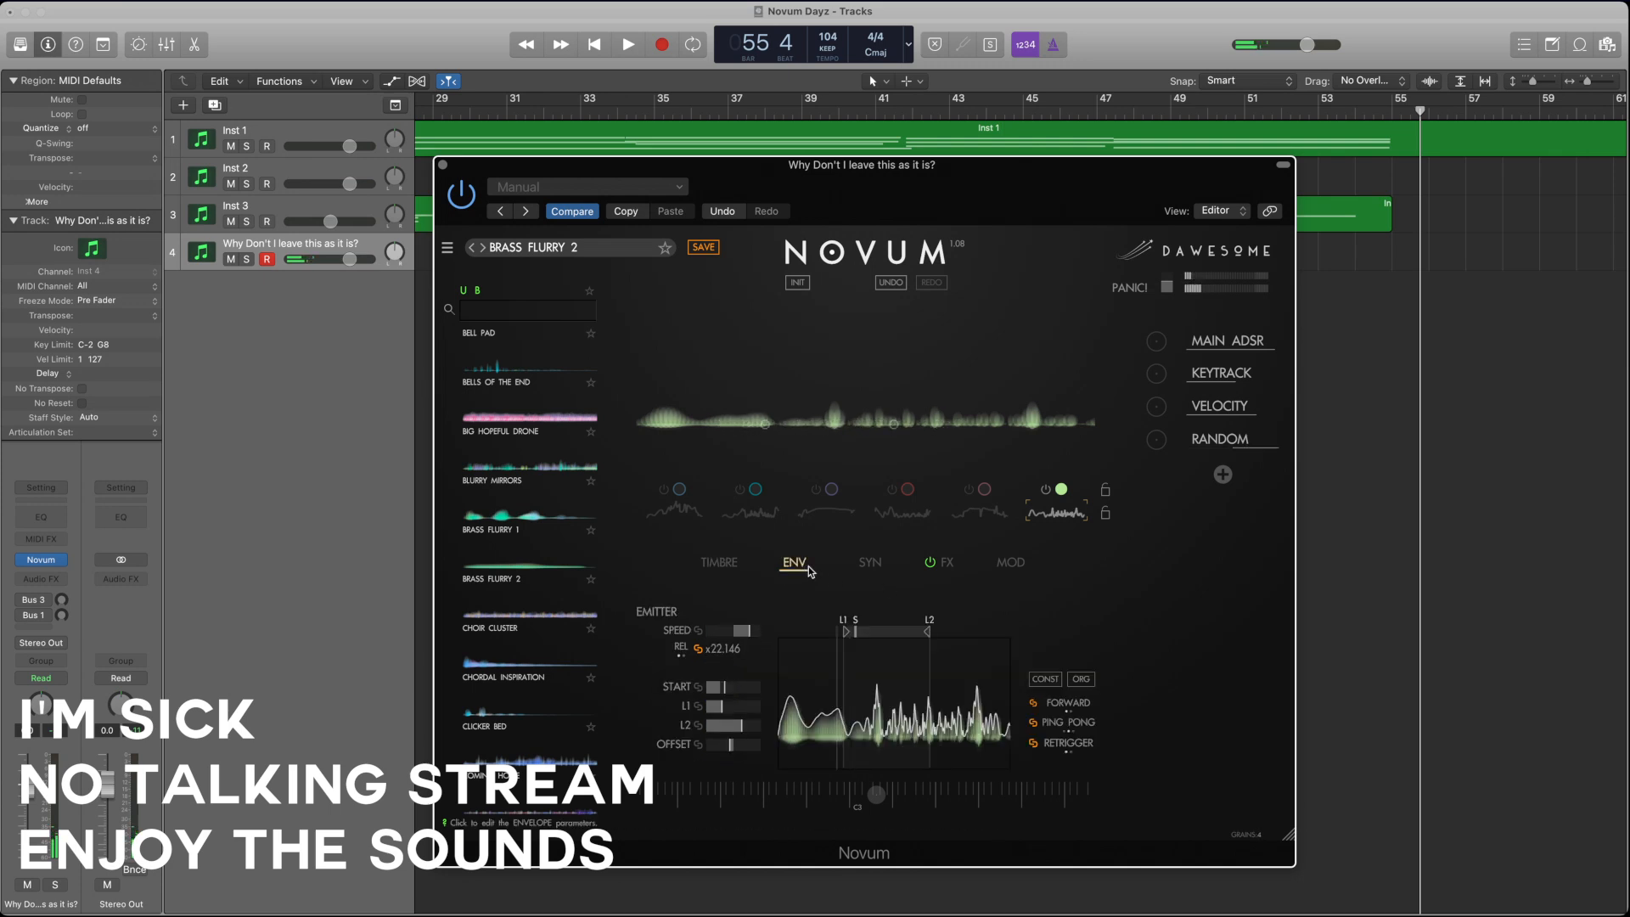
{"action": "left_click", "coordinate": [746, 686]}
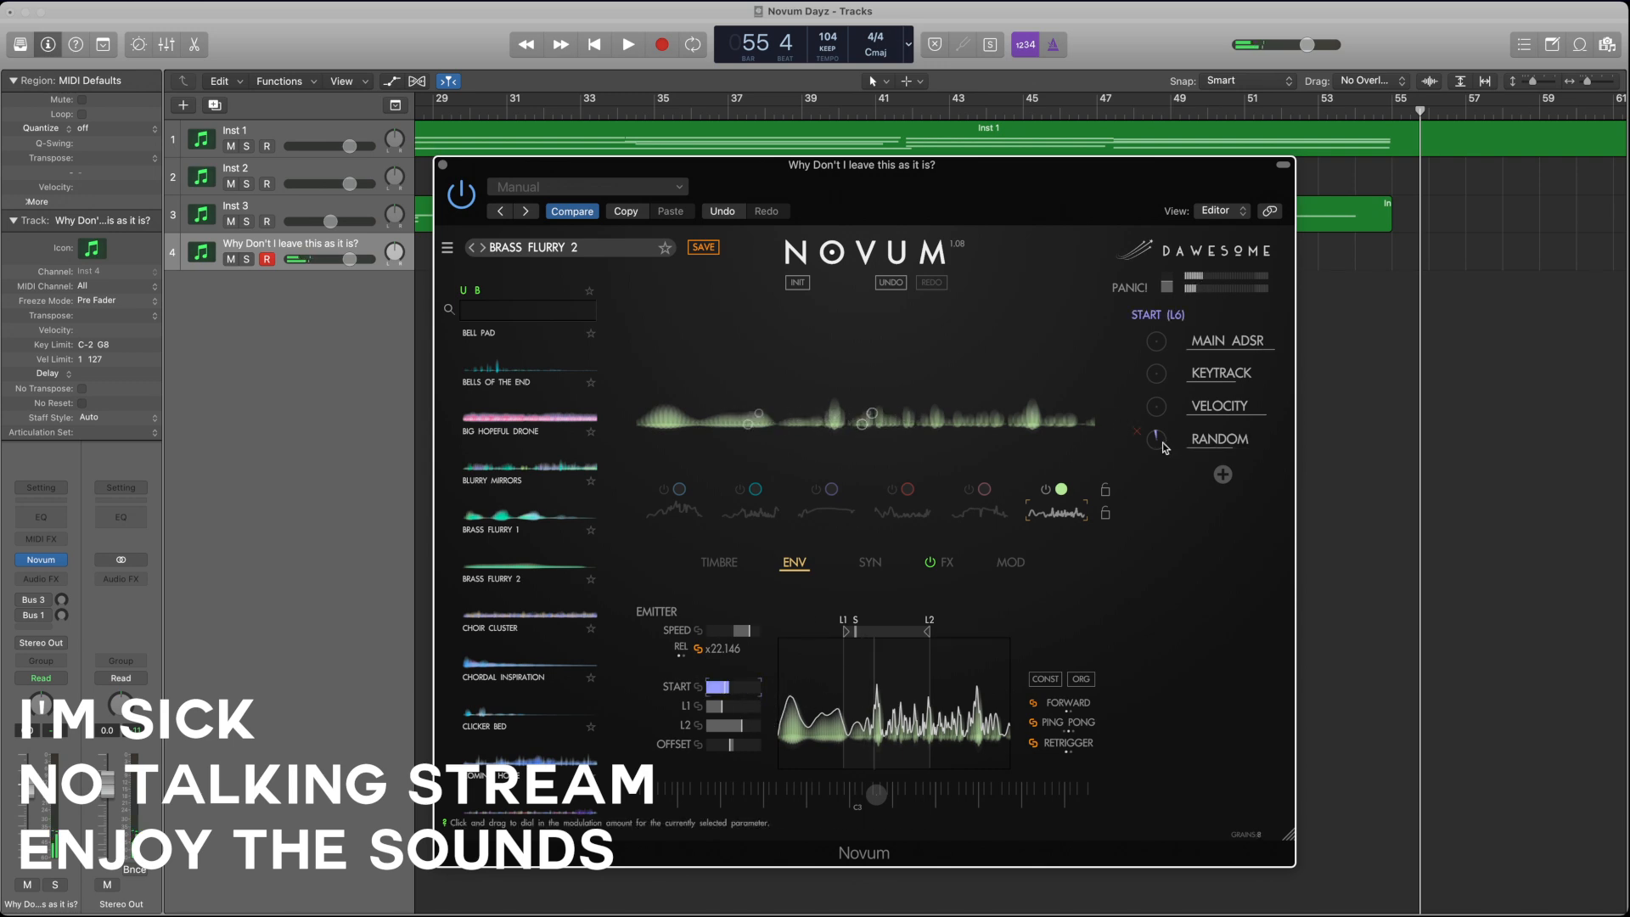
{"action": "left_click", "coordinate": [867, 563]}
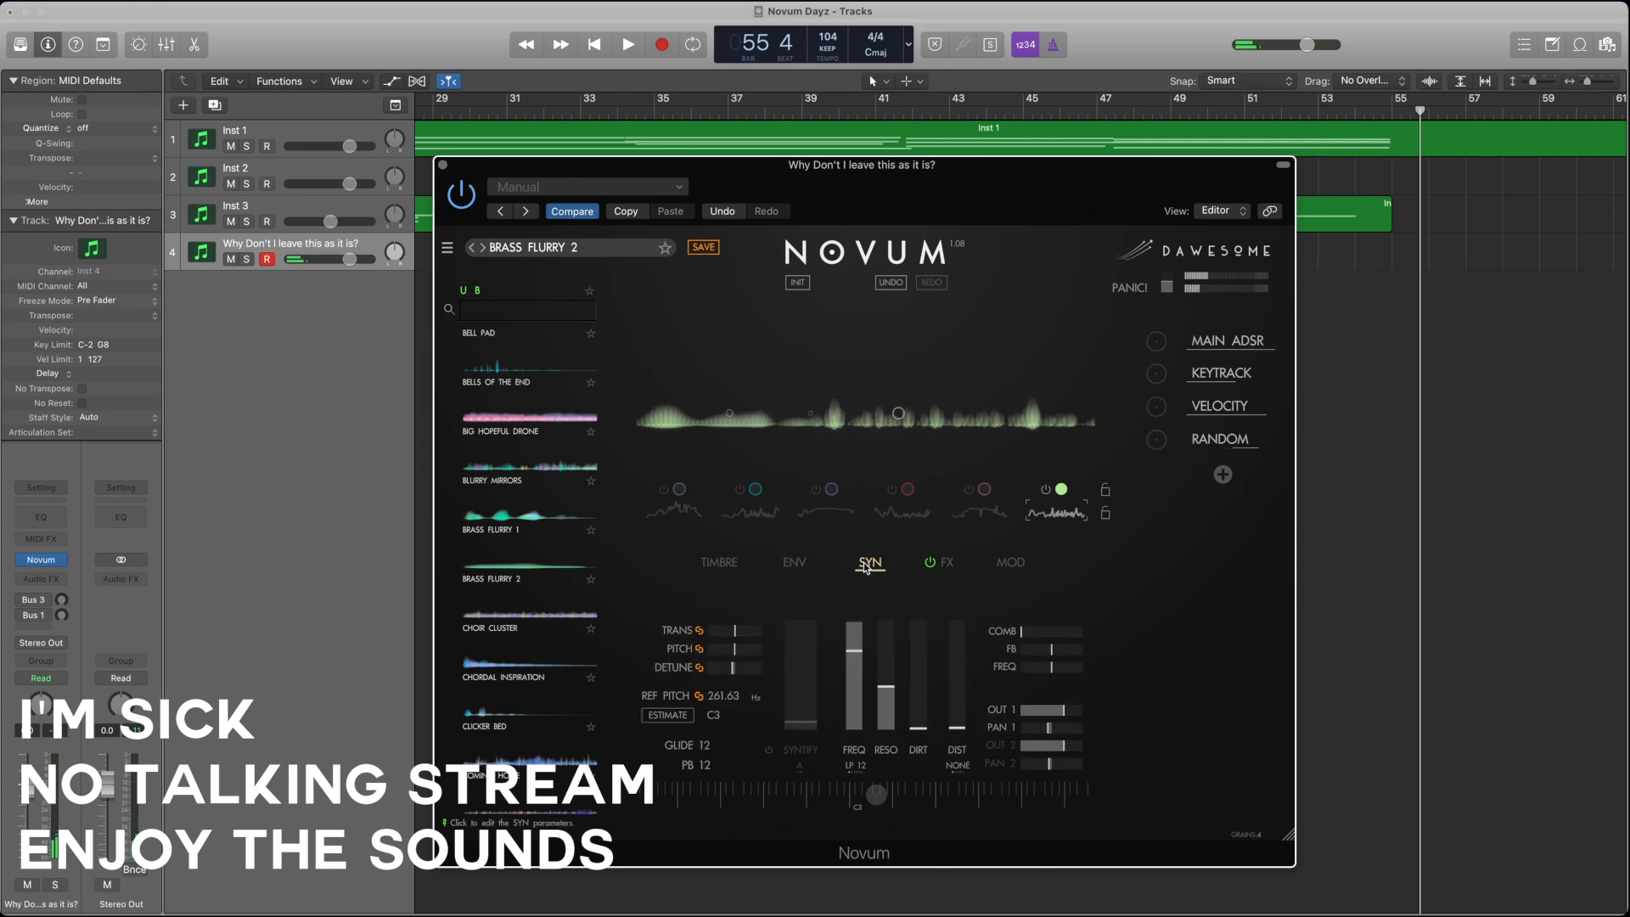
Step: Raise the sixth layer's gain and switch on the fifth, fourth, third and first layers alongside it
{"action": "left_click", "coordinate": [719, 563]}
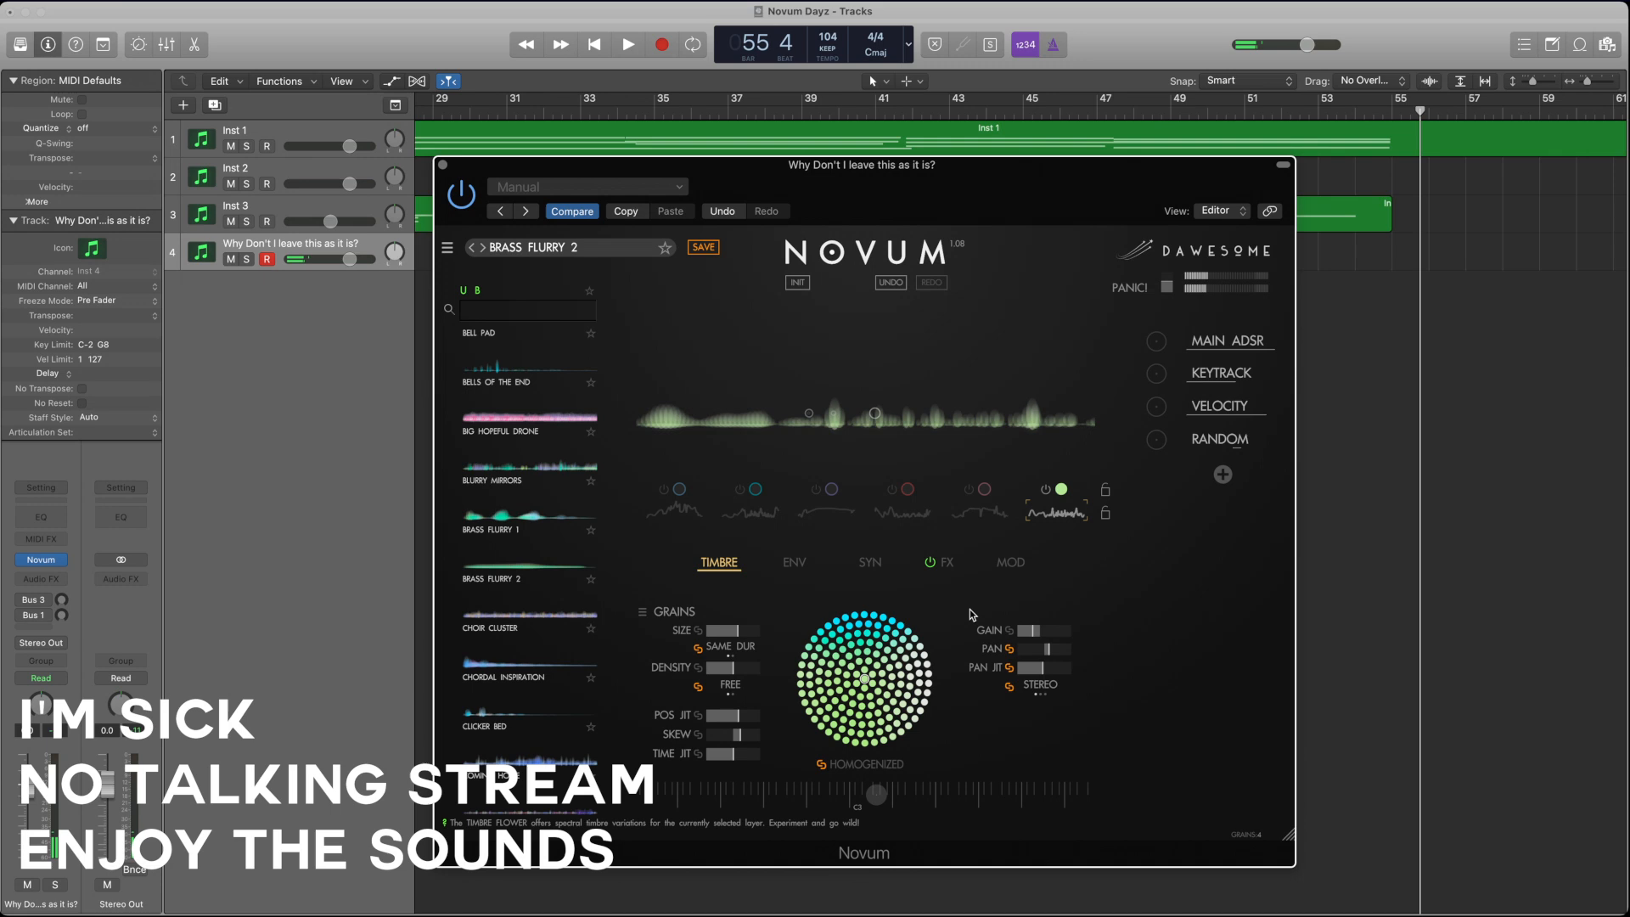
{"action": "left_click", "coordinate": [1040, 630]}
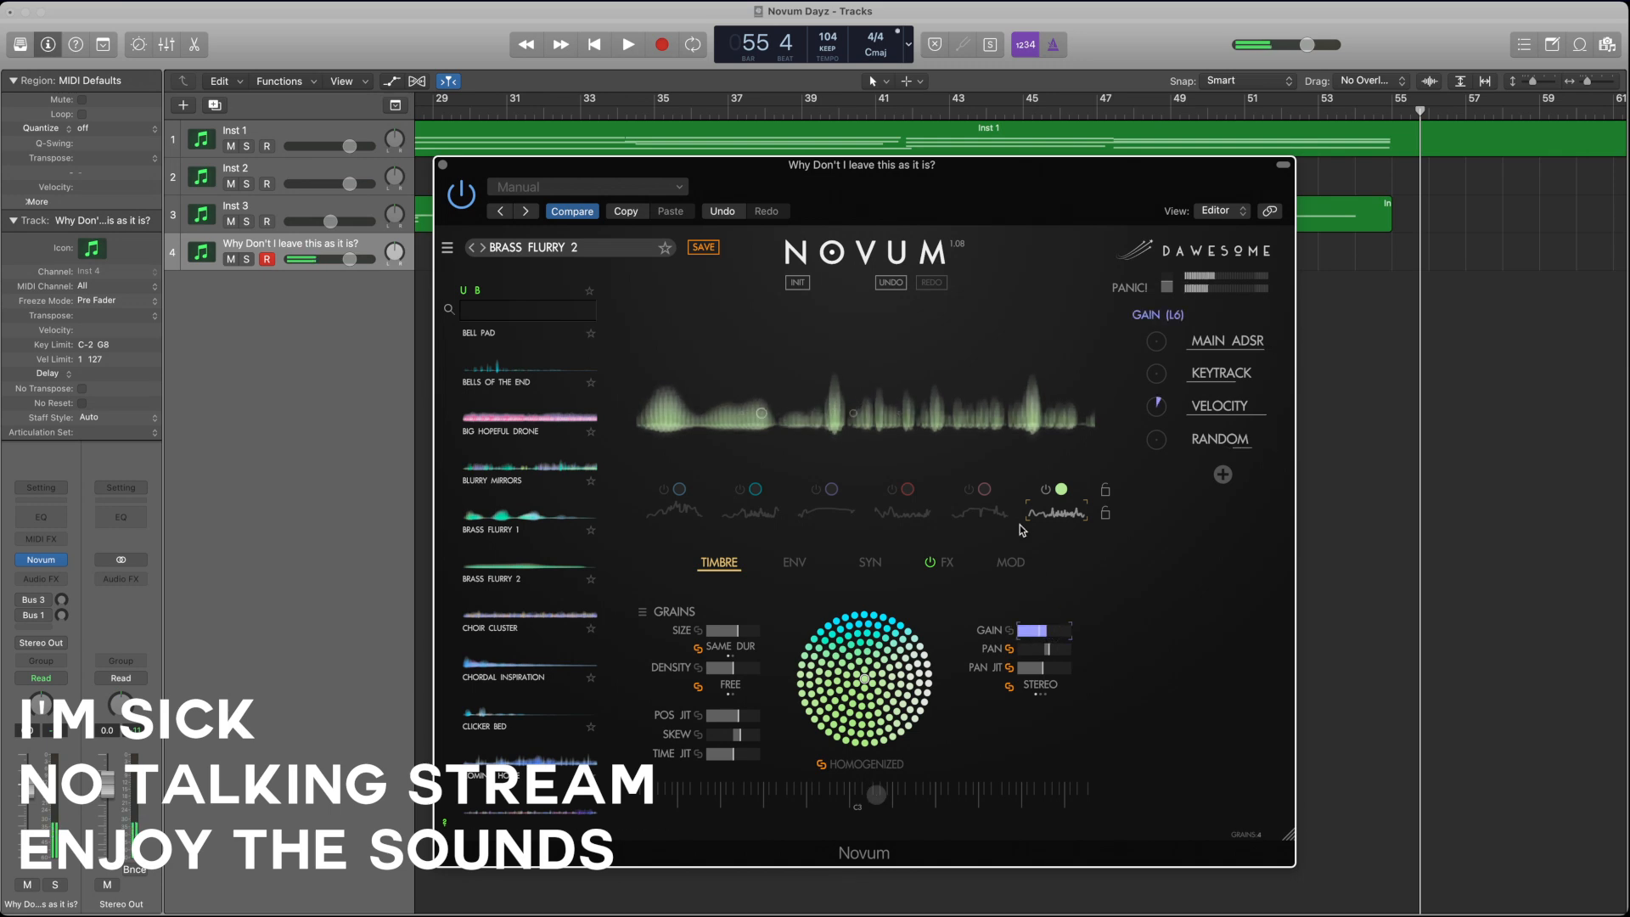
{"action": "left_click", "coordinate": [970, 490]}
{"action": "left_click", "coordinate": [892, 490]}
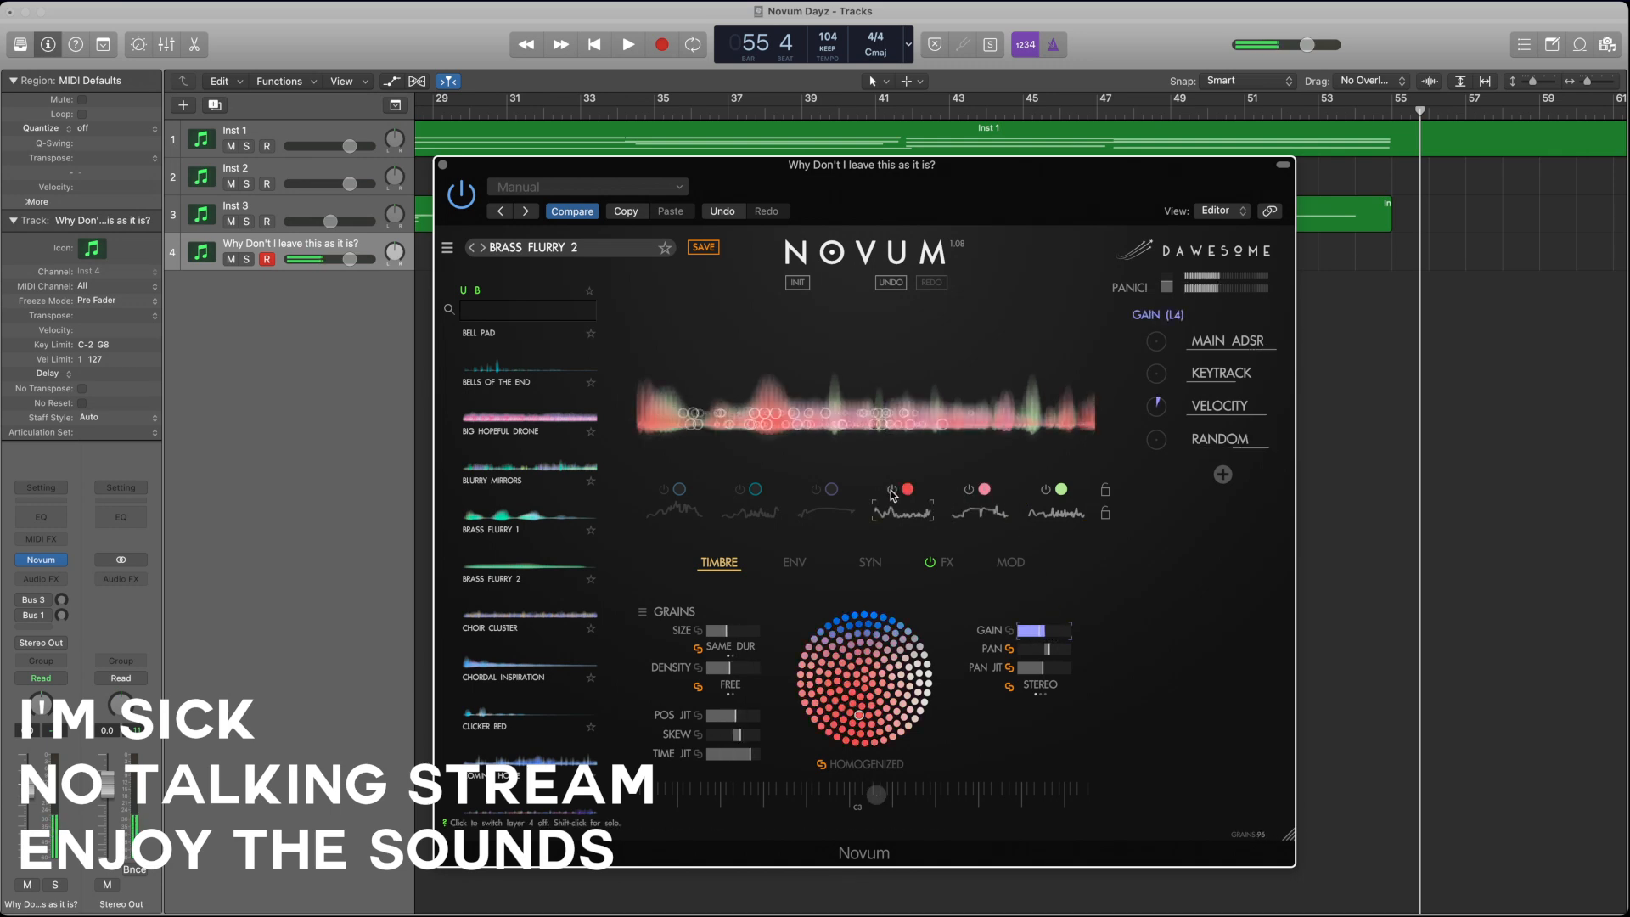
{"action": "left_click", "coordinate": [816, 489]}
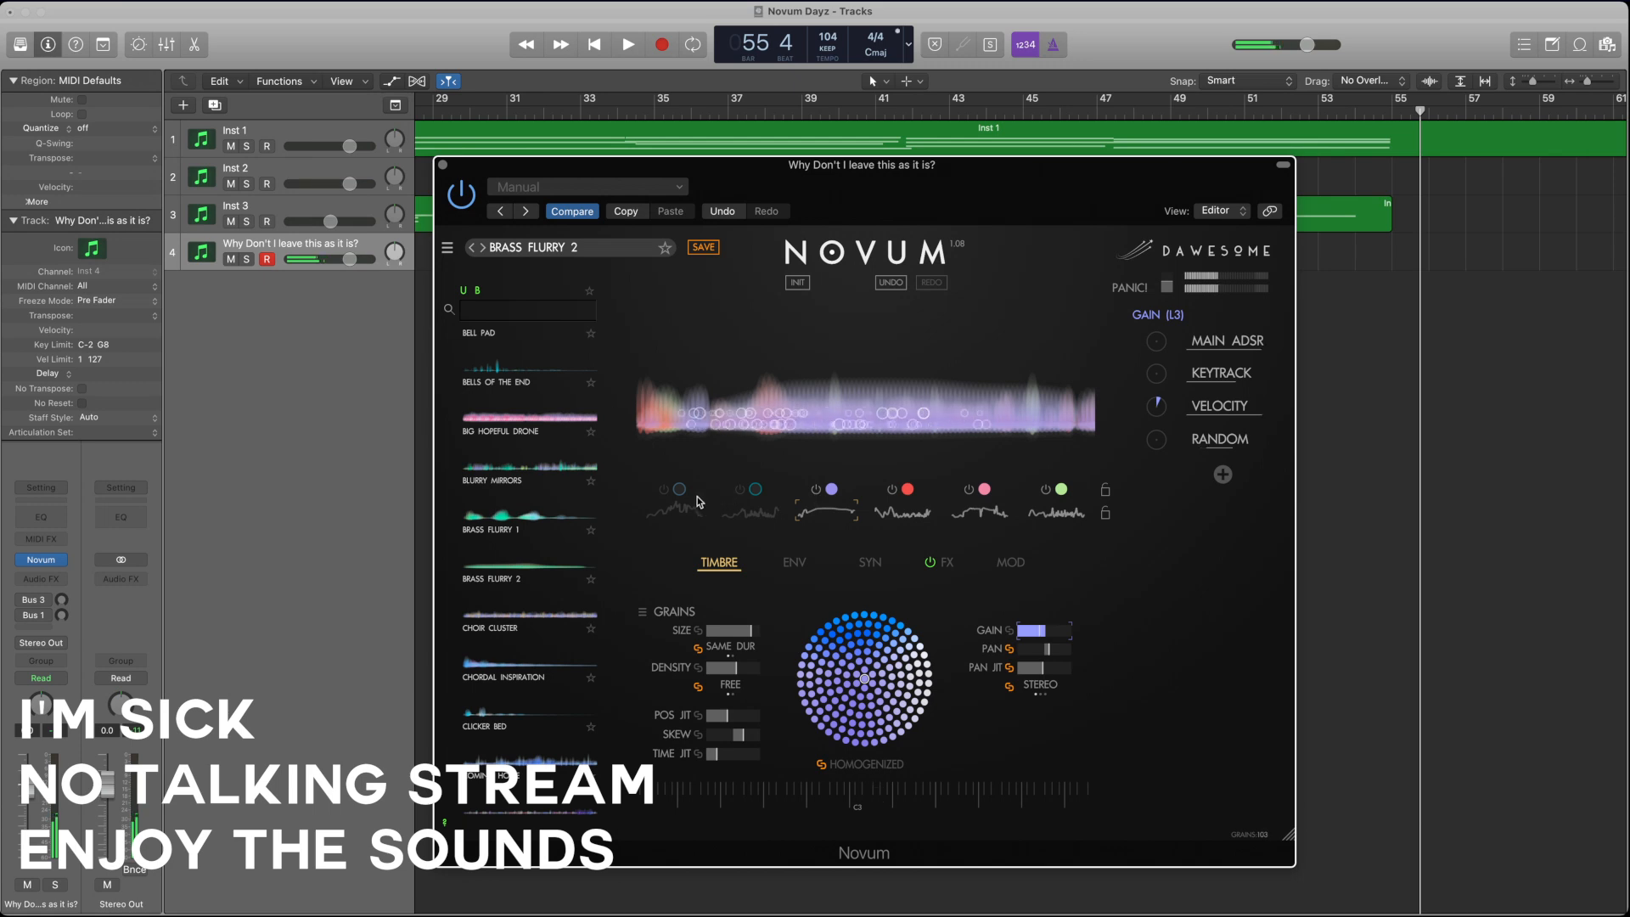
{"action": "left_click", "coordinate": [664, 491]}
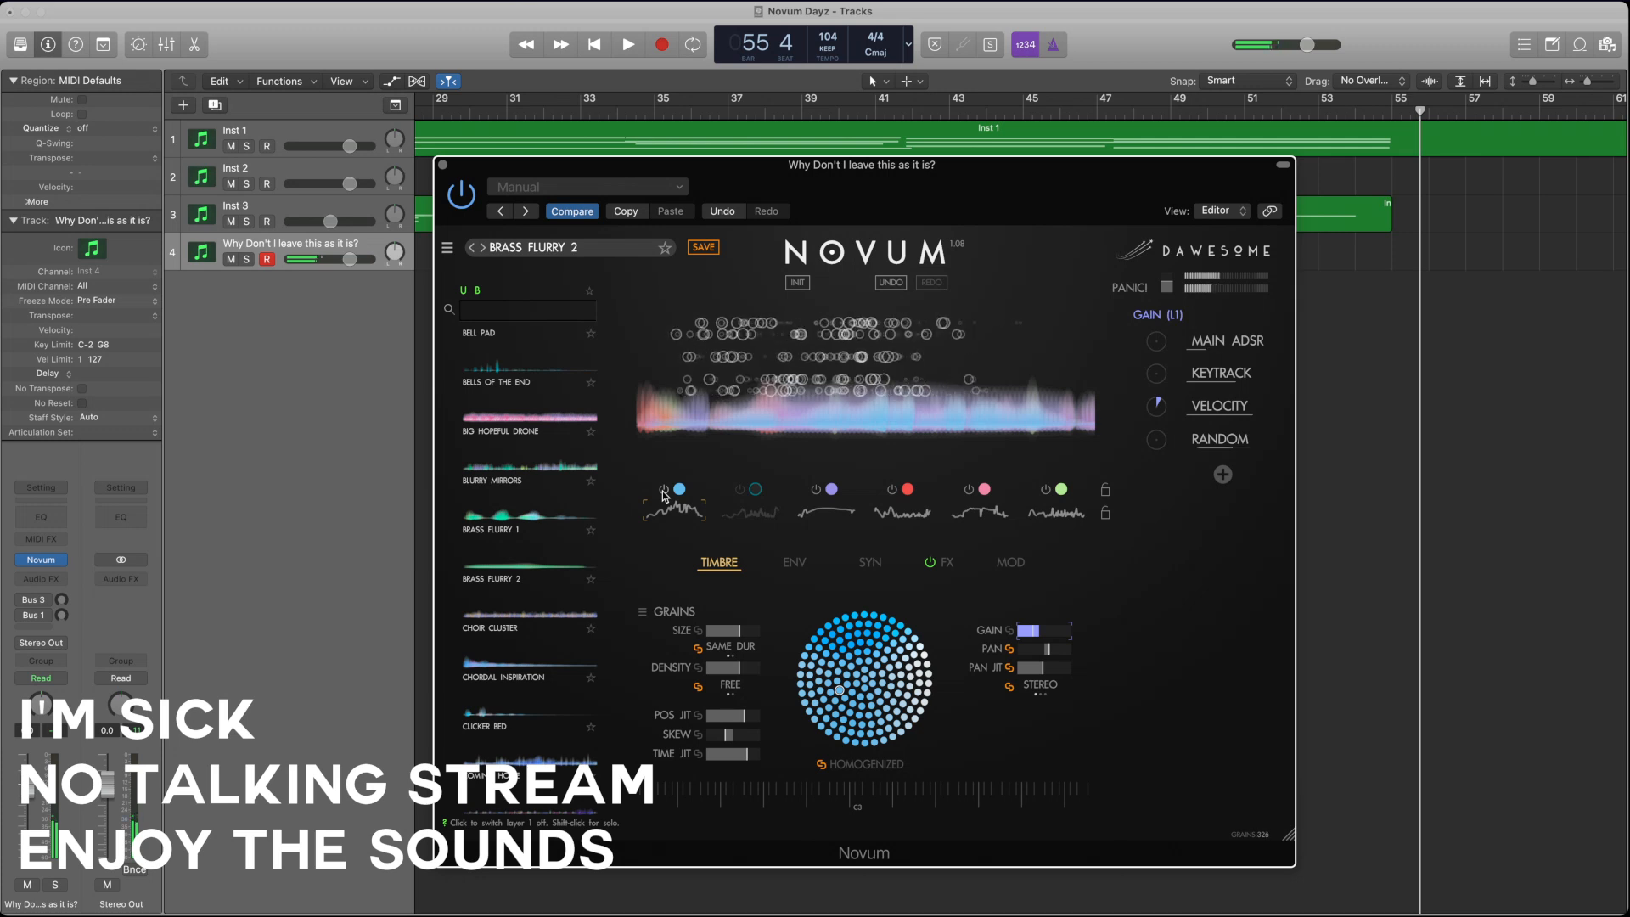
Step: Switch off the first, third, fourth, fifth and sixth layers, leaving only the second layer on and selected
{"action": "left_click", "coordinate": [663, 491]}
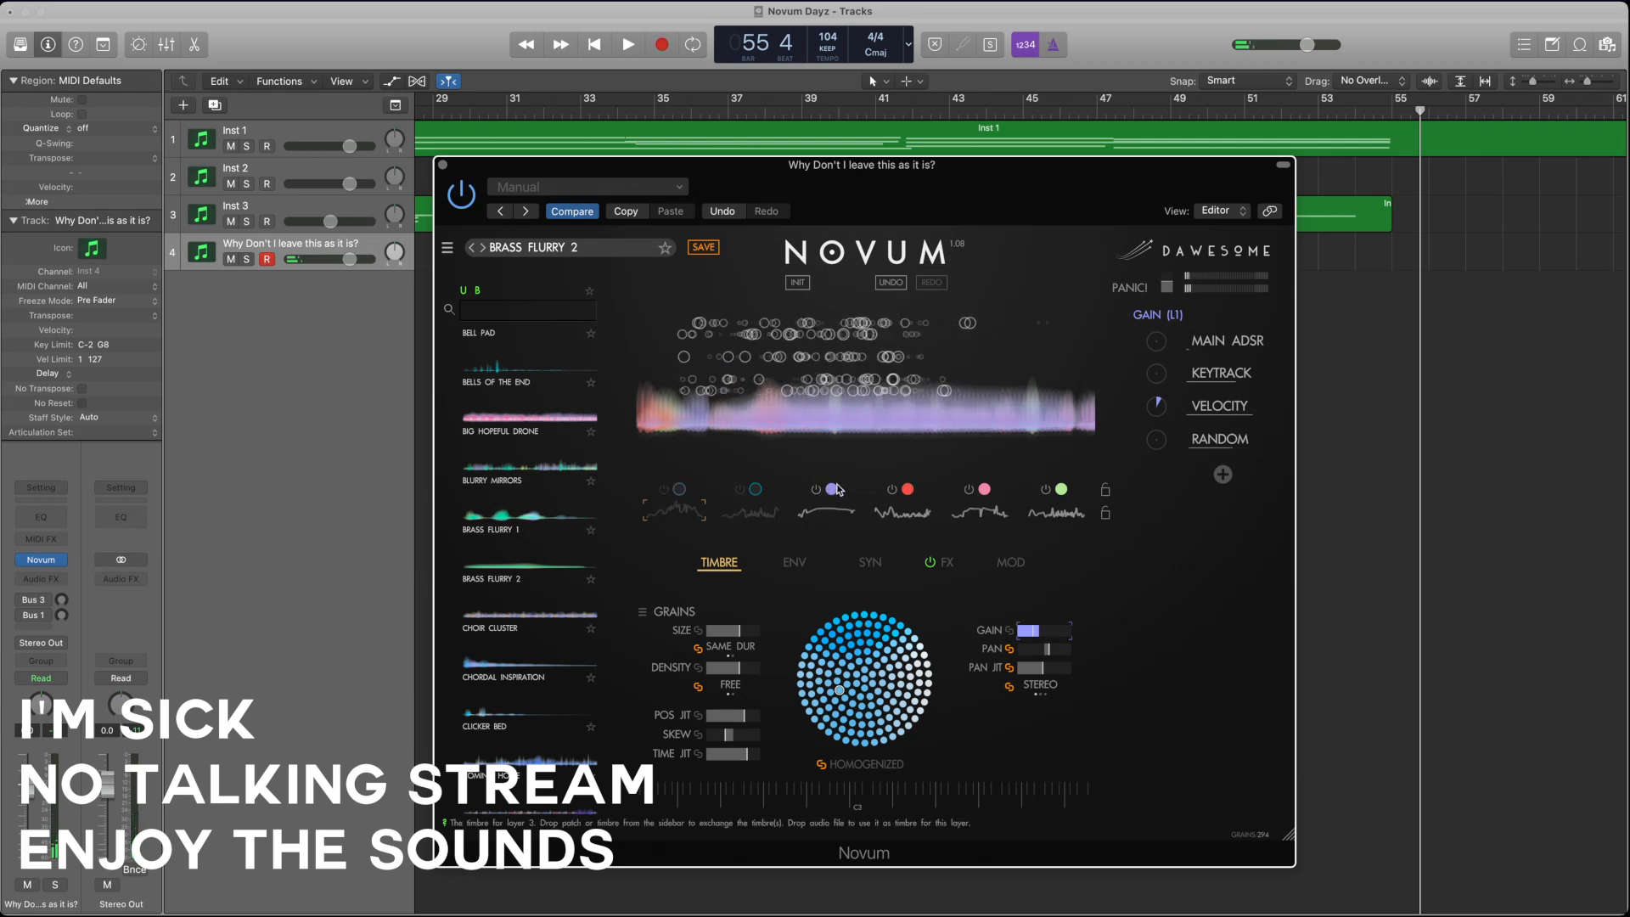
{"action": "left_click", "coordinate": [816, 490]}
{"action": "left_click", "coordinate": [892, 491]}
{"action": "left_click", "coordinate": [969, 490]}
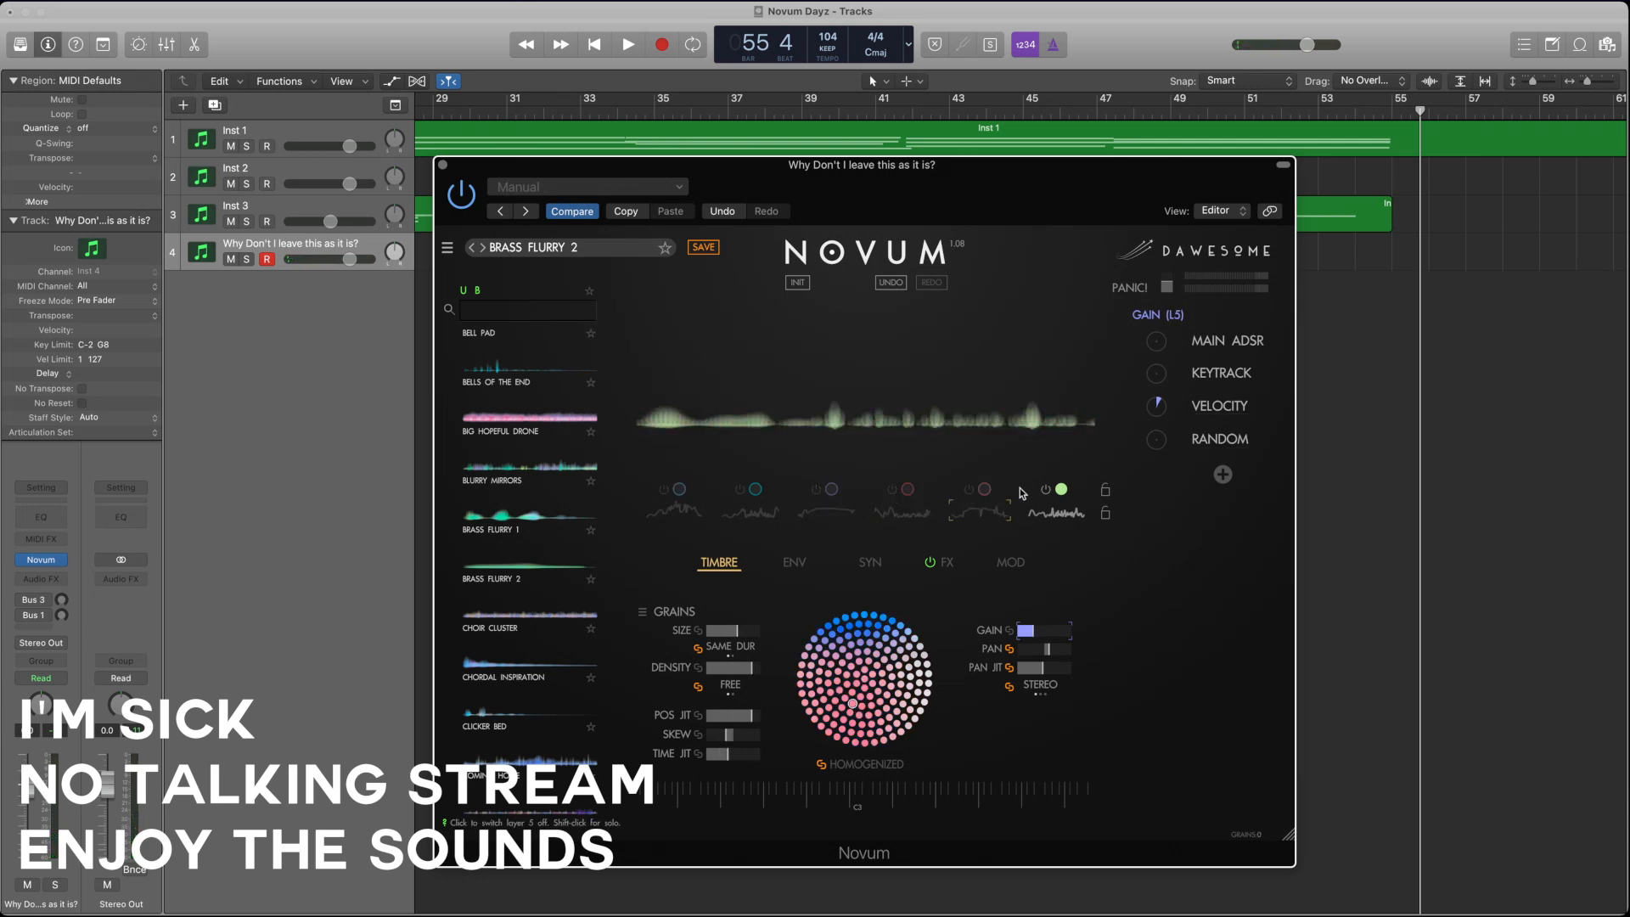
{"action": "left_click", "coordinate": [1045, 490]}
{"action": "left_click", "coordinate": [750, 509]}
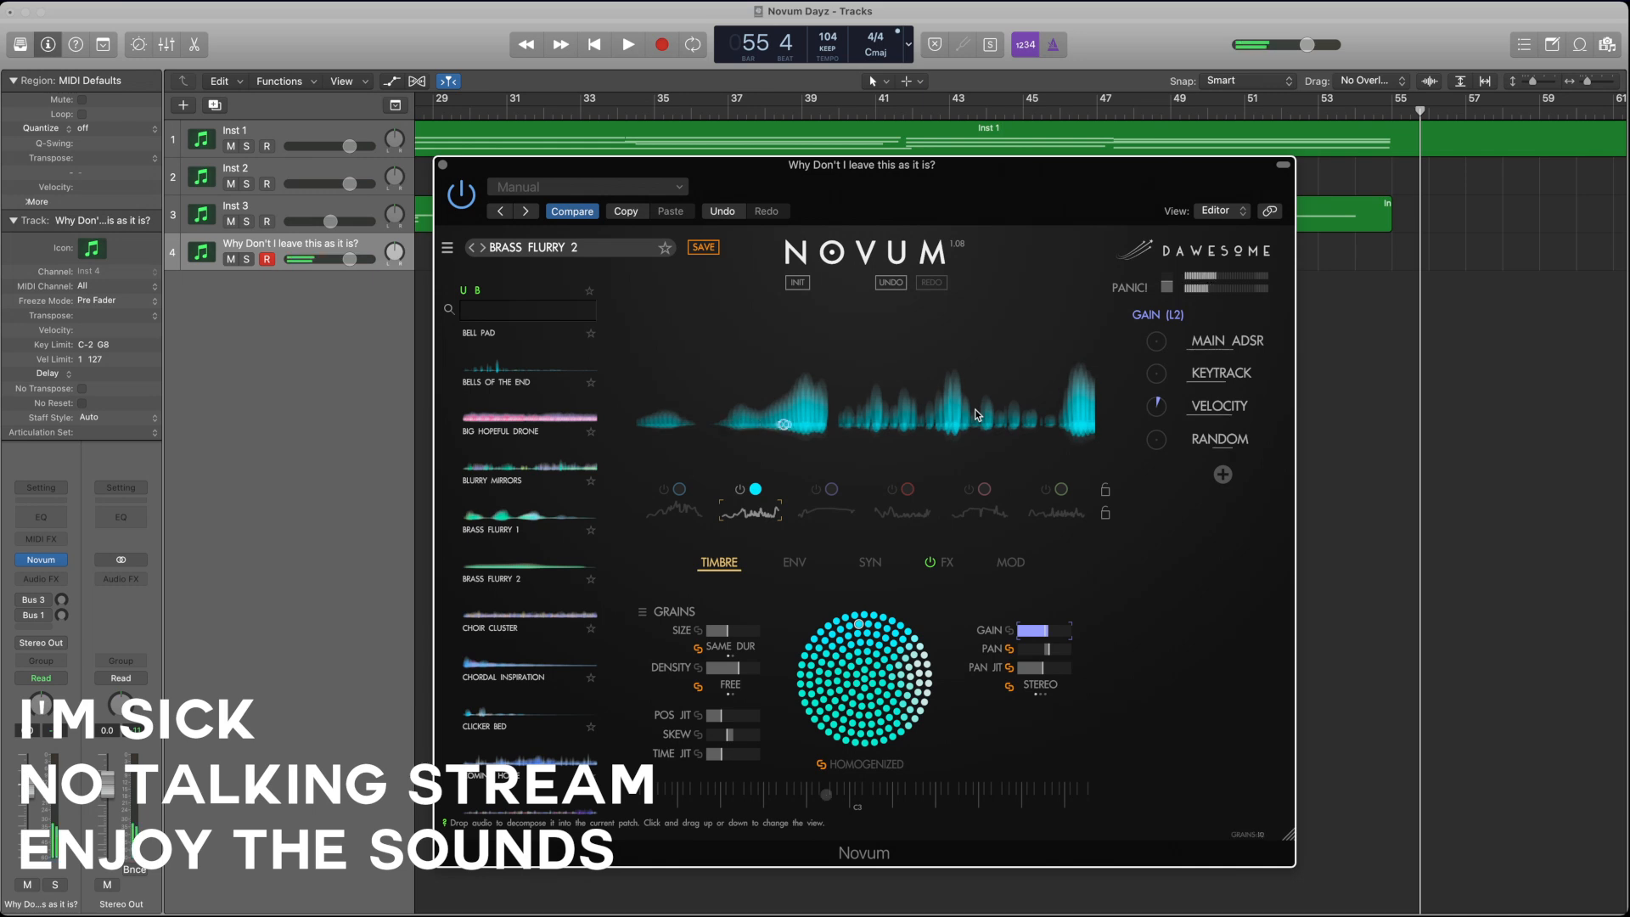
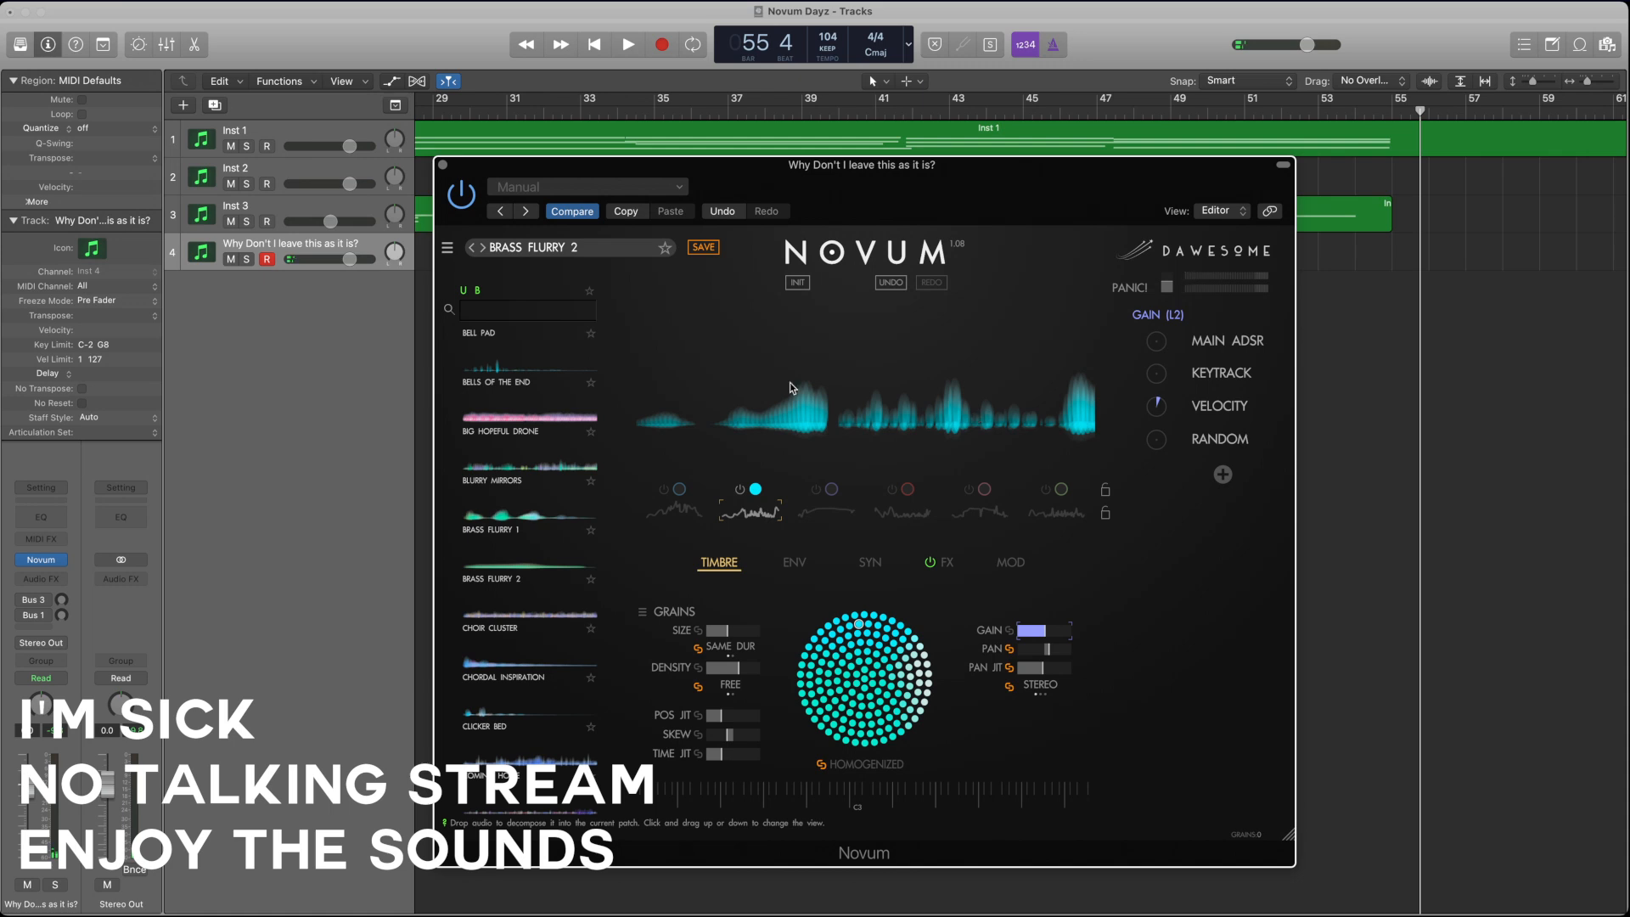
Step: Close the fourth instrument's window, create a fifth software instrument track, and load Novum on it in place of Kontakt 7
{"action": "left_click", "coordinate": [443, 165]}
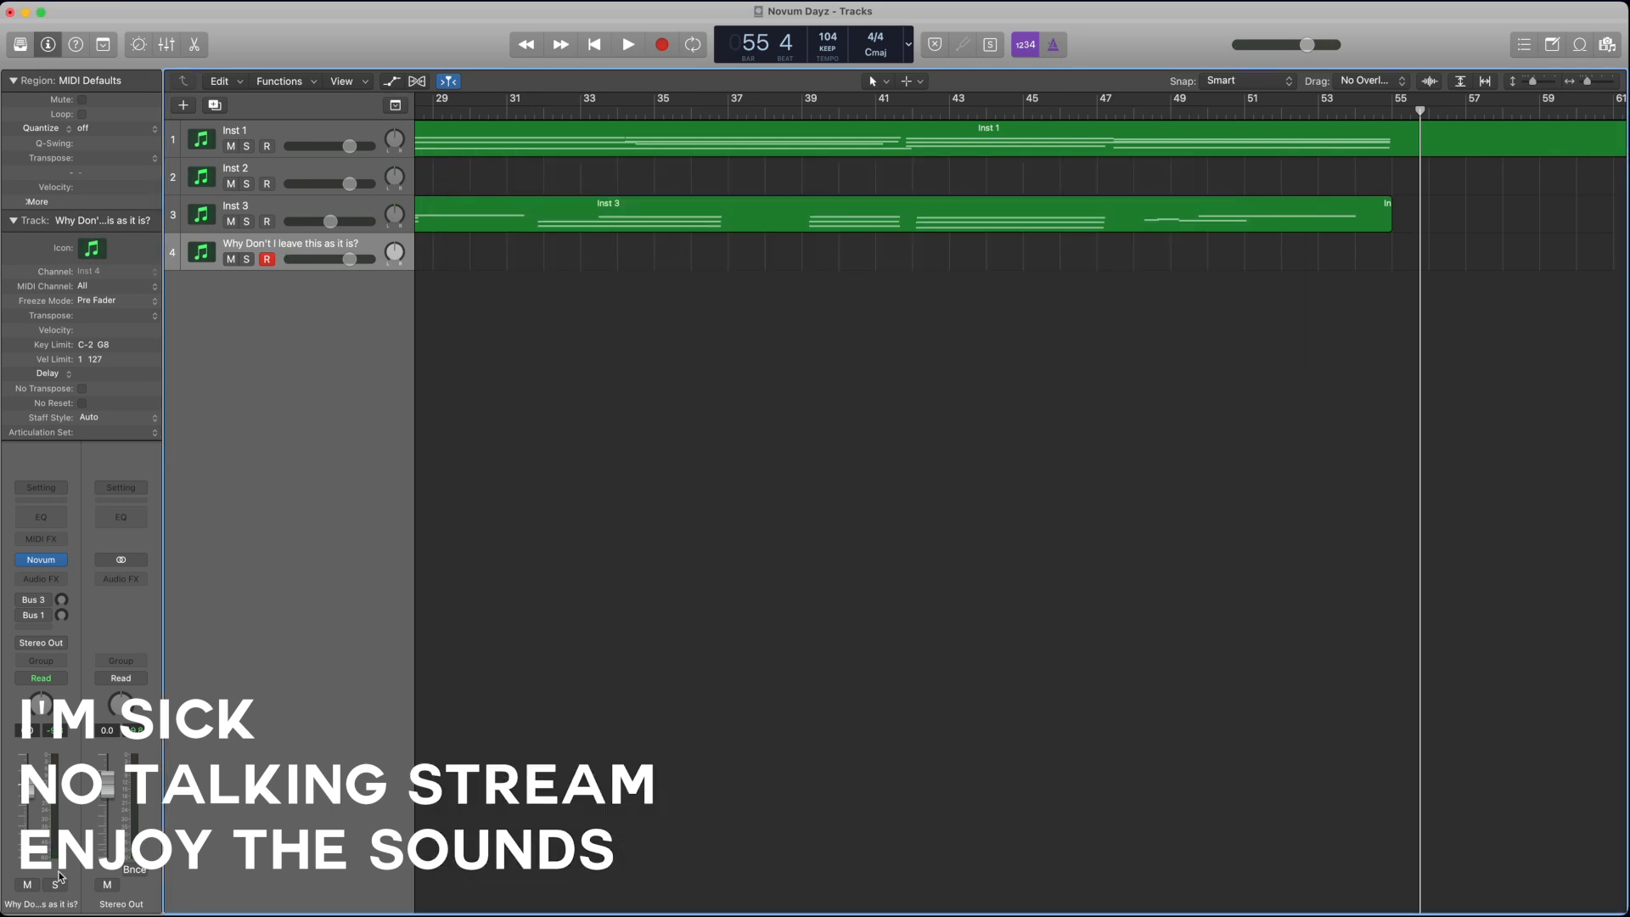
{"action": "left_click", "coordinate": [185, 106]}
{"action": "left_click", "coordinate": [1007, 570]}
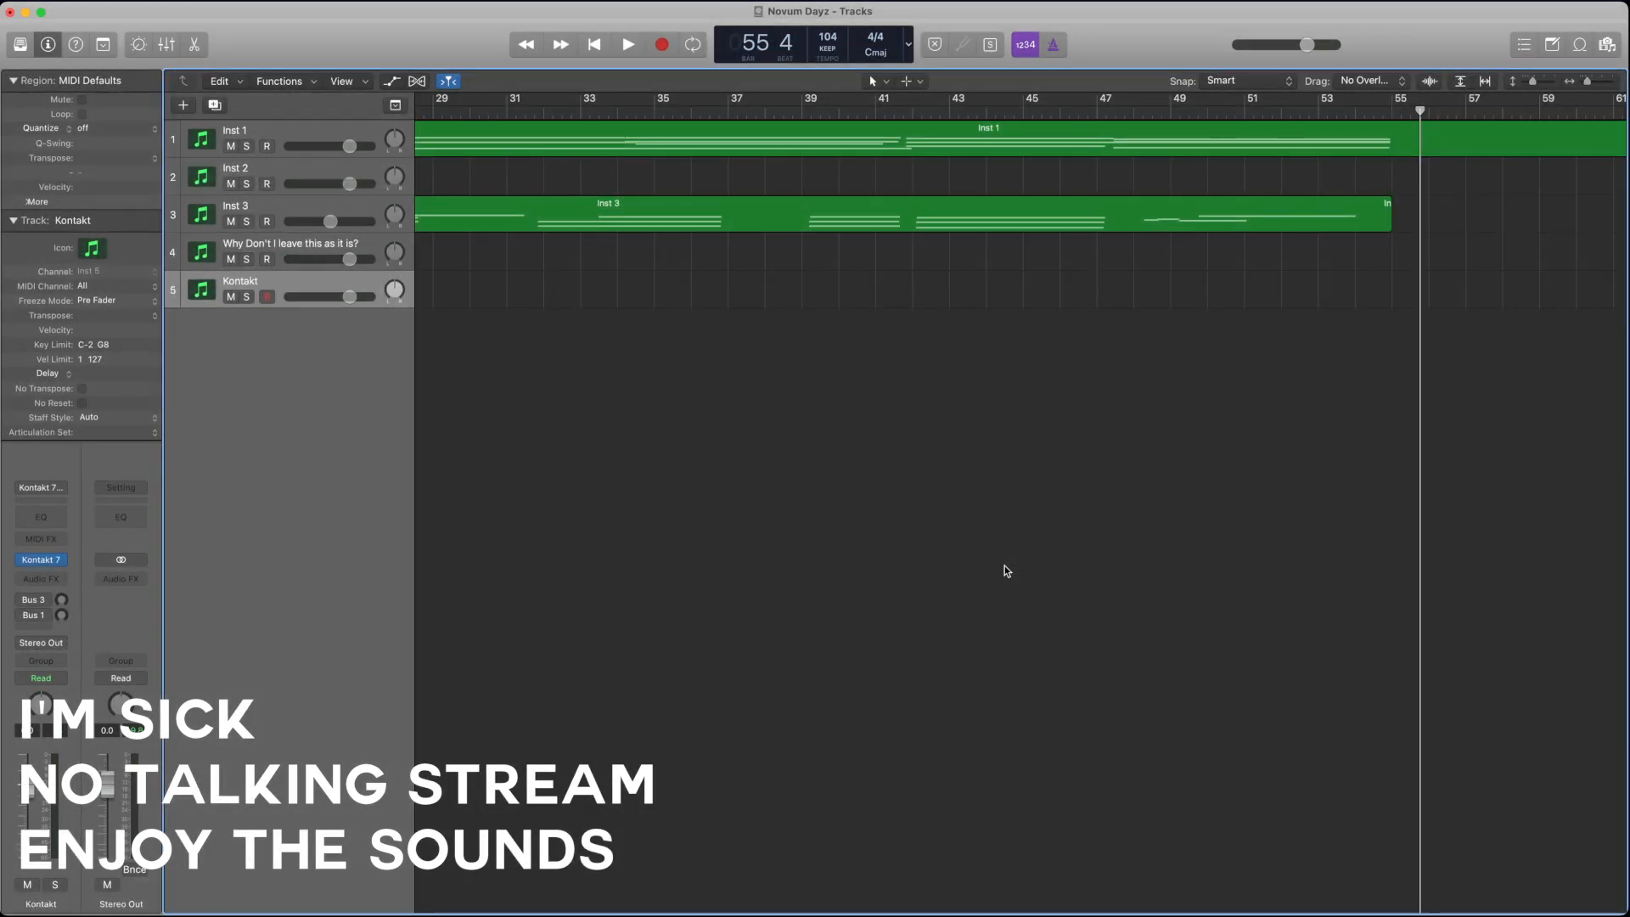
{"action": "left_click", "coordinate": [68, 560]}
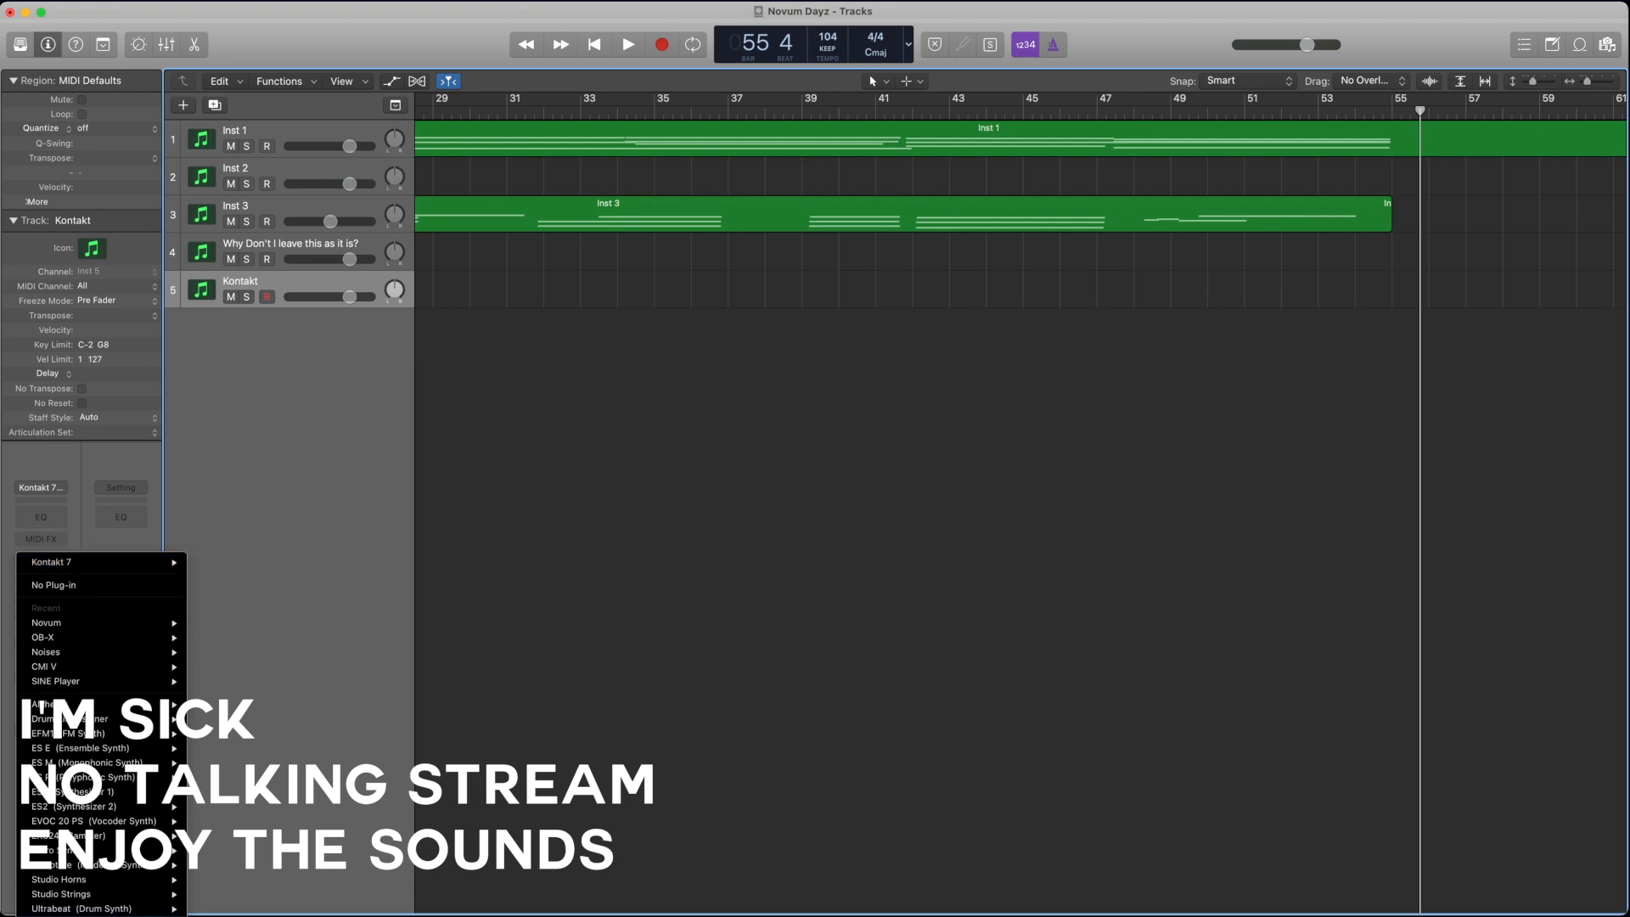
{"action": "mouse_move", "coordinate": [93, 915]}
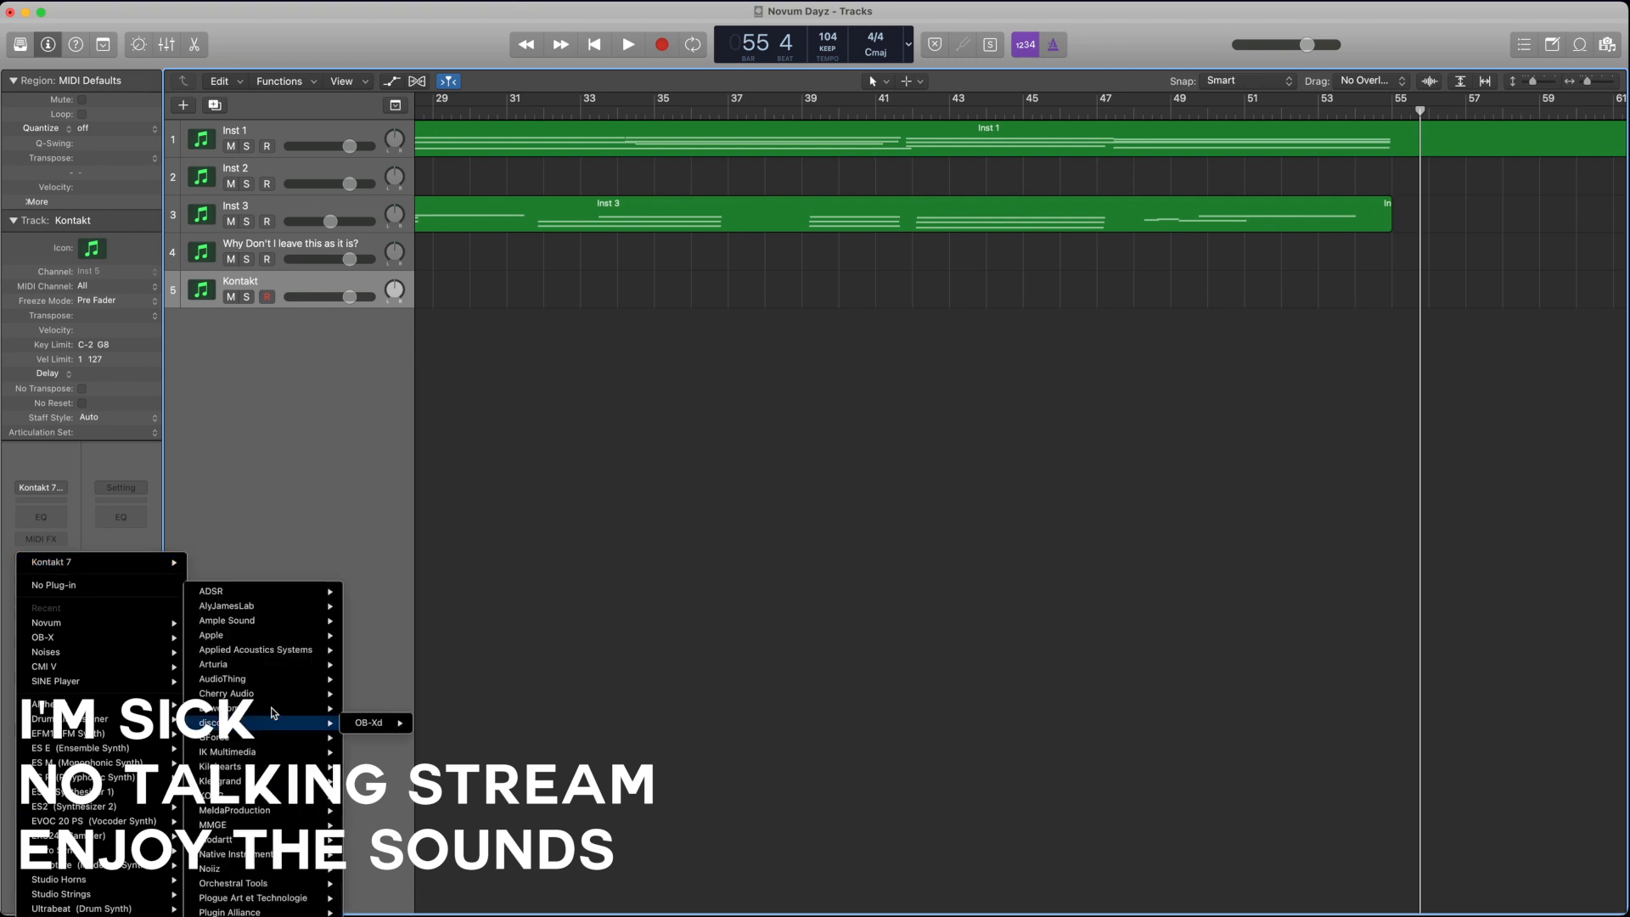
{"action": "mouse_move", "coordinate": [271, 708]}
{"action": "mouse_move", "coordinate": [374, 708]}
{"action": "left_click", "coordinate": [461, 709]}
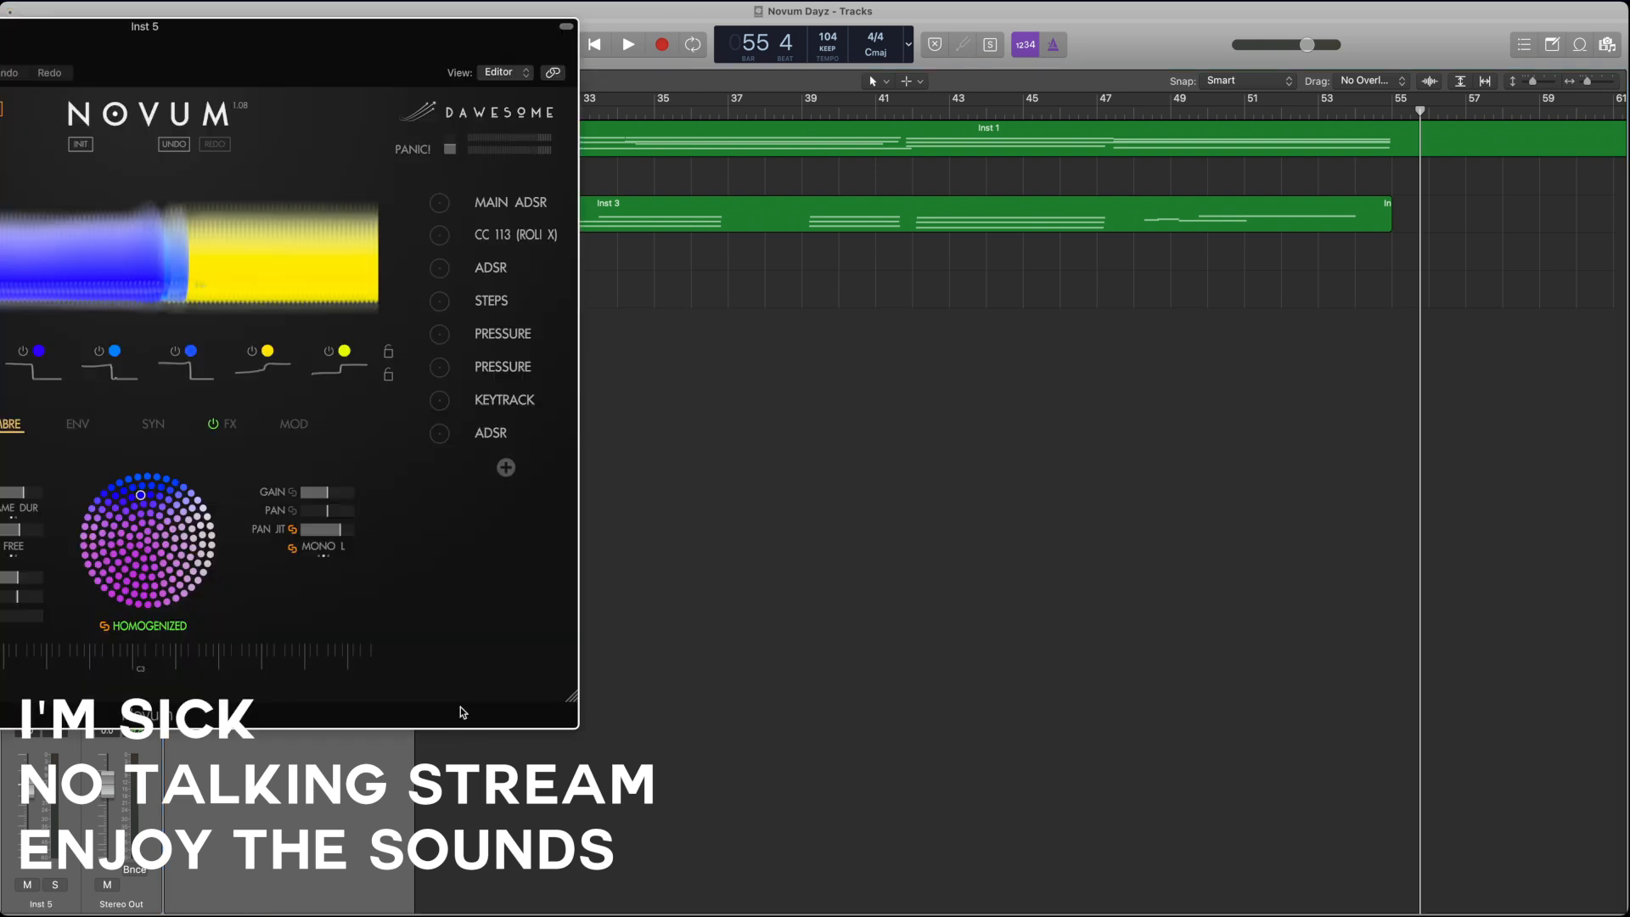
{"action": "left_click_drag", "start_coordinate": [284, 34], "coordinate": [921, 148]}
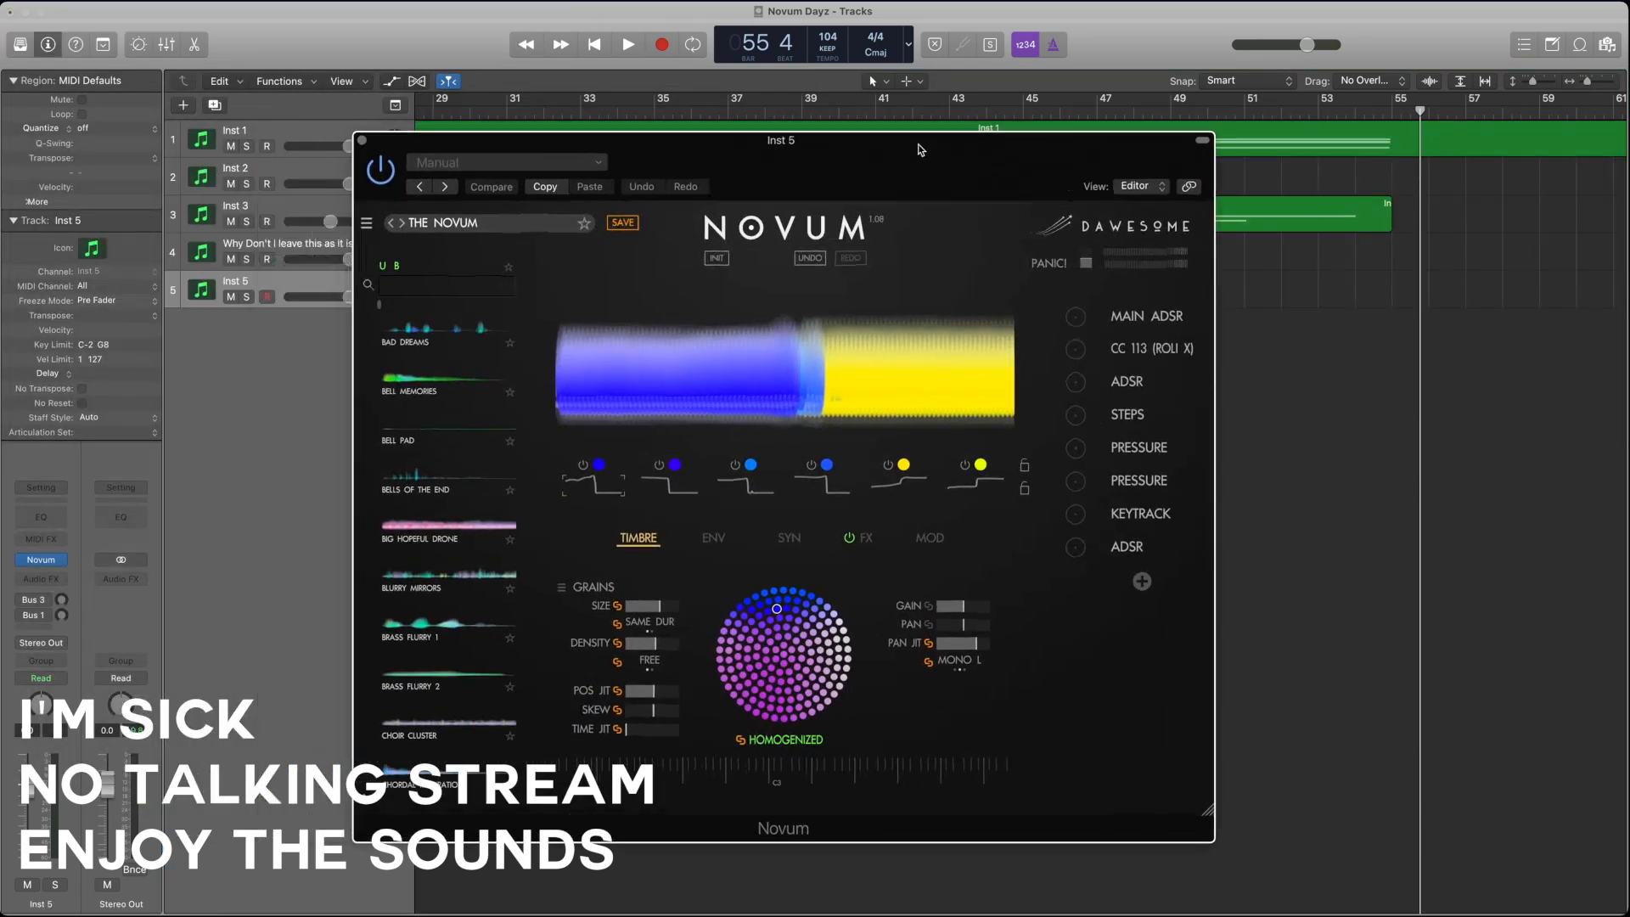
Step: Load the FX Noise Roll Pad user preset into the fifth track's Novum
{"action": "scroll", "coordinate": [431, 584], "scroll_direction": "down", "scroll_amount": 2}
{"action": "scroll", "coordinate": [431, 584], "scroll_direction": "down", "scroll_amount": 5}
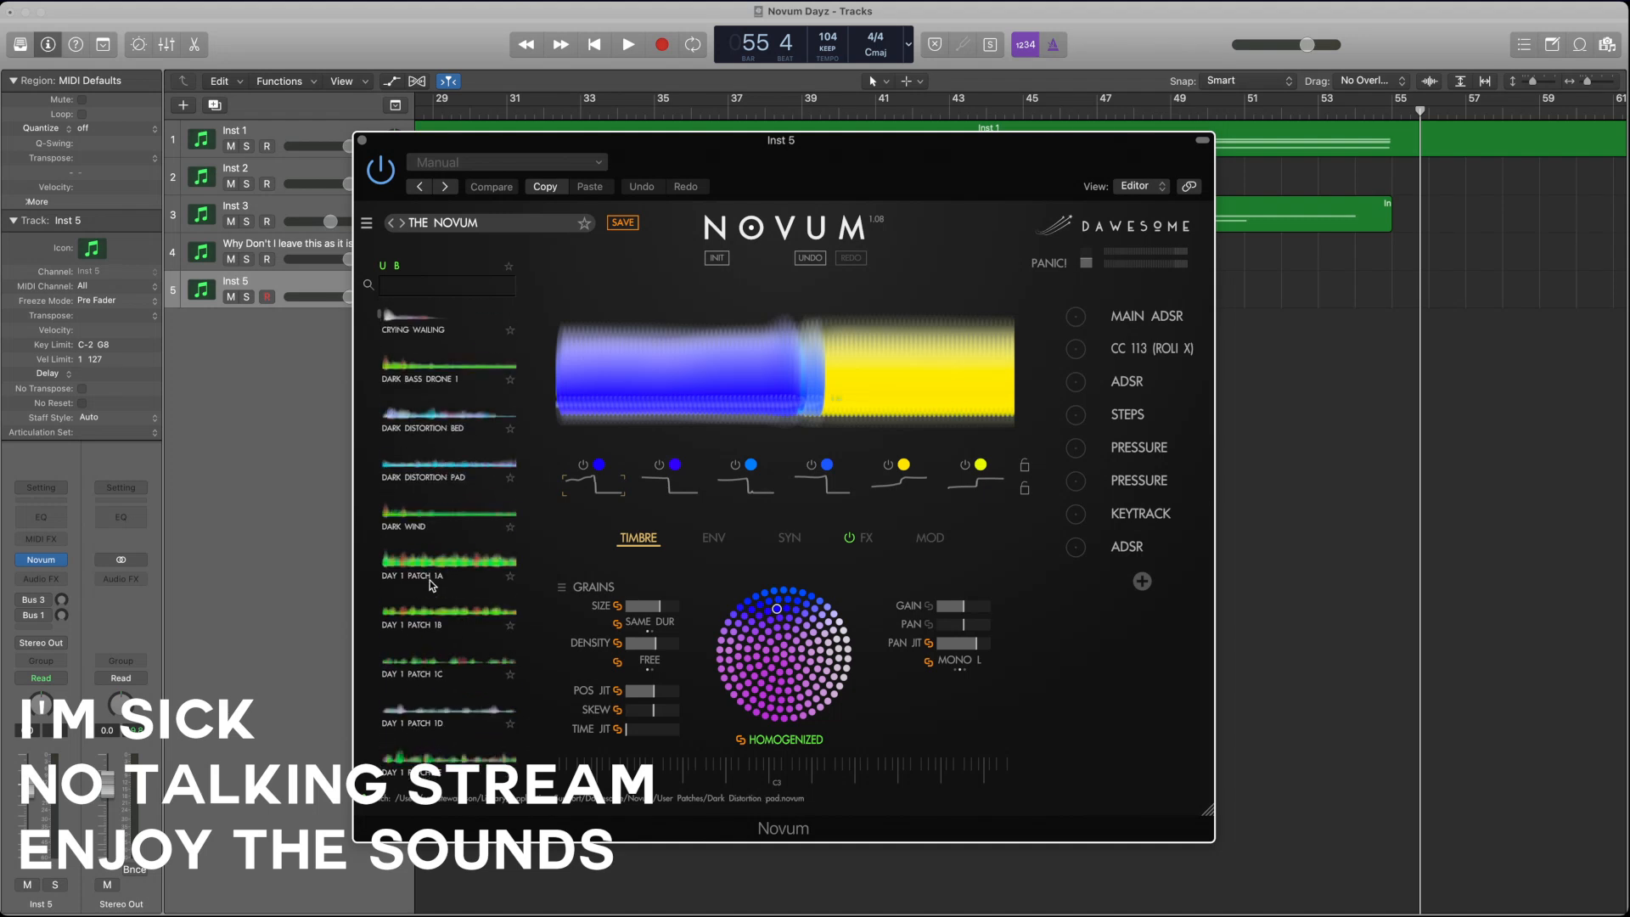
{"action": "scroll", "coordinate": [433, 585], "scroll_direction": "down", "scroll_amount": 5}
{"action": "scroll", "coordinate": [435, 585], "scroll_direction": "down", "scroll_amount": 4}
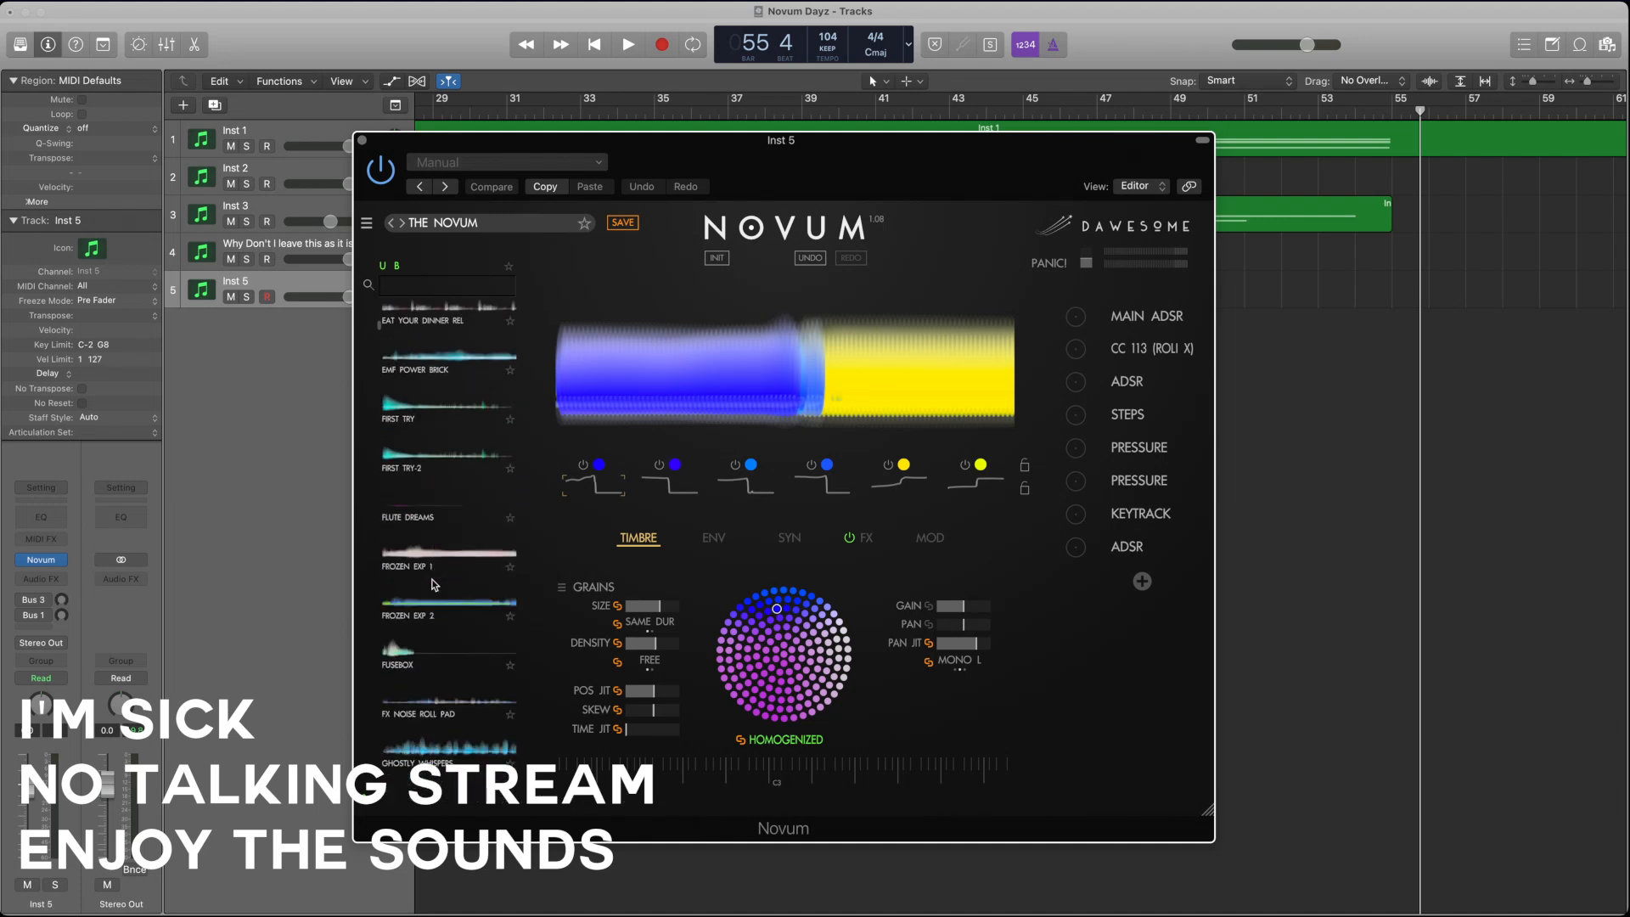
{"action": "scroll", "coordinate": [434, 584], "scroll_direction": "down", "scroll_amount": 3}
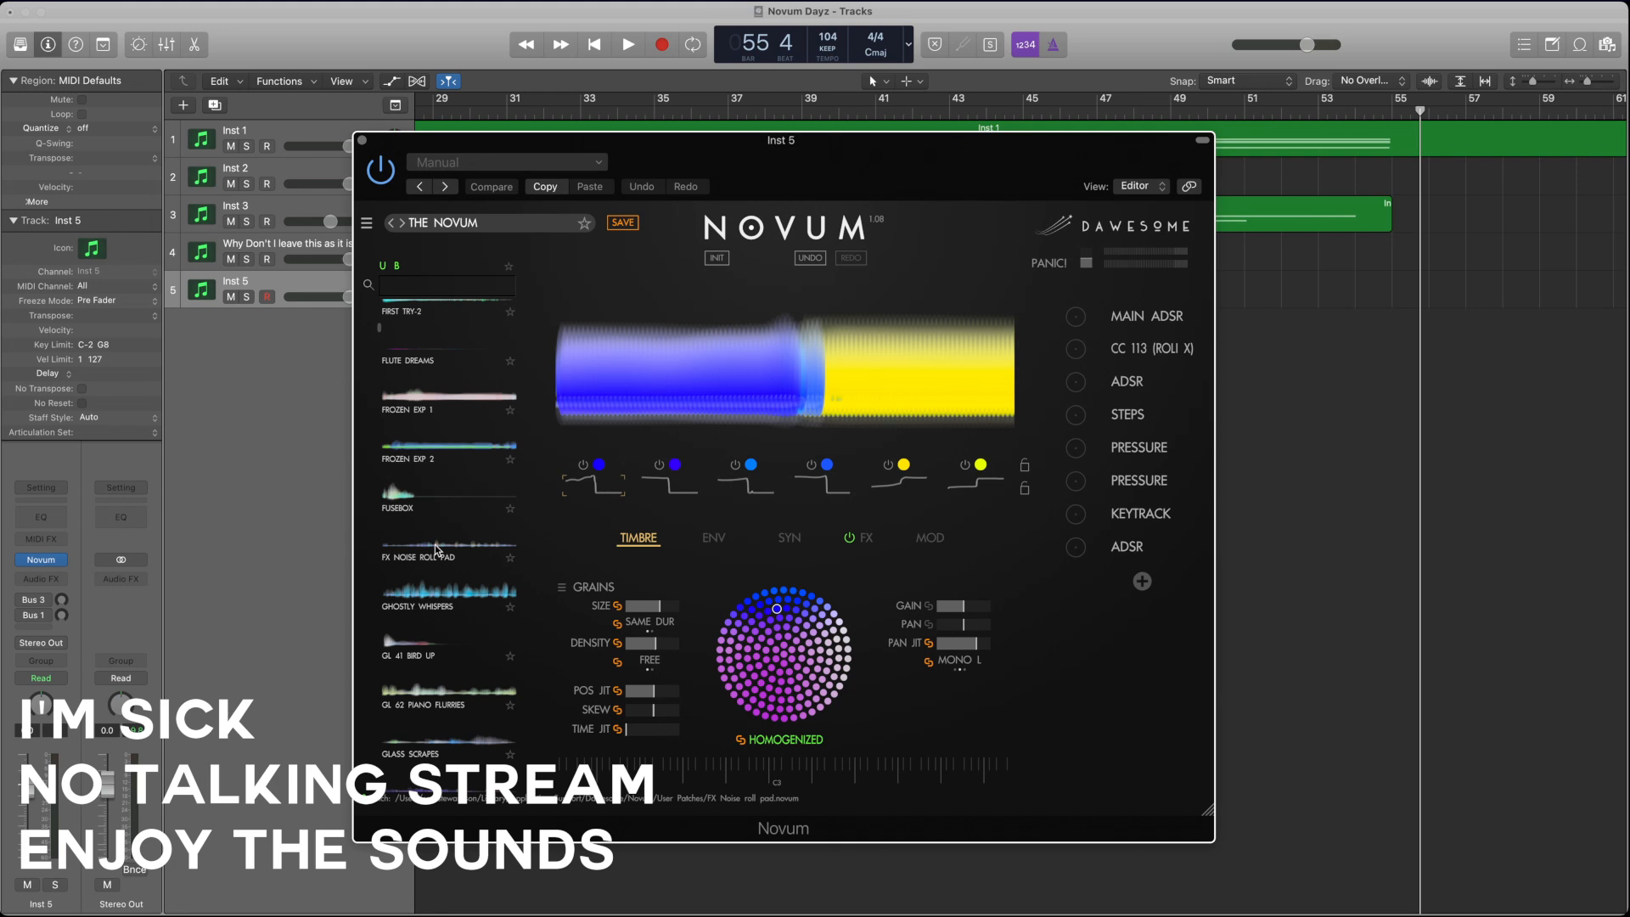
{"action": "left_click", "coordinate": [434, 548]}
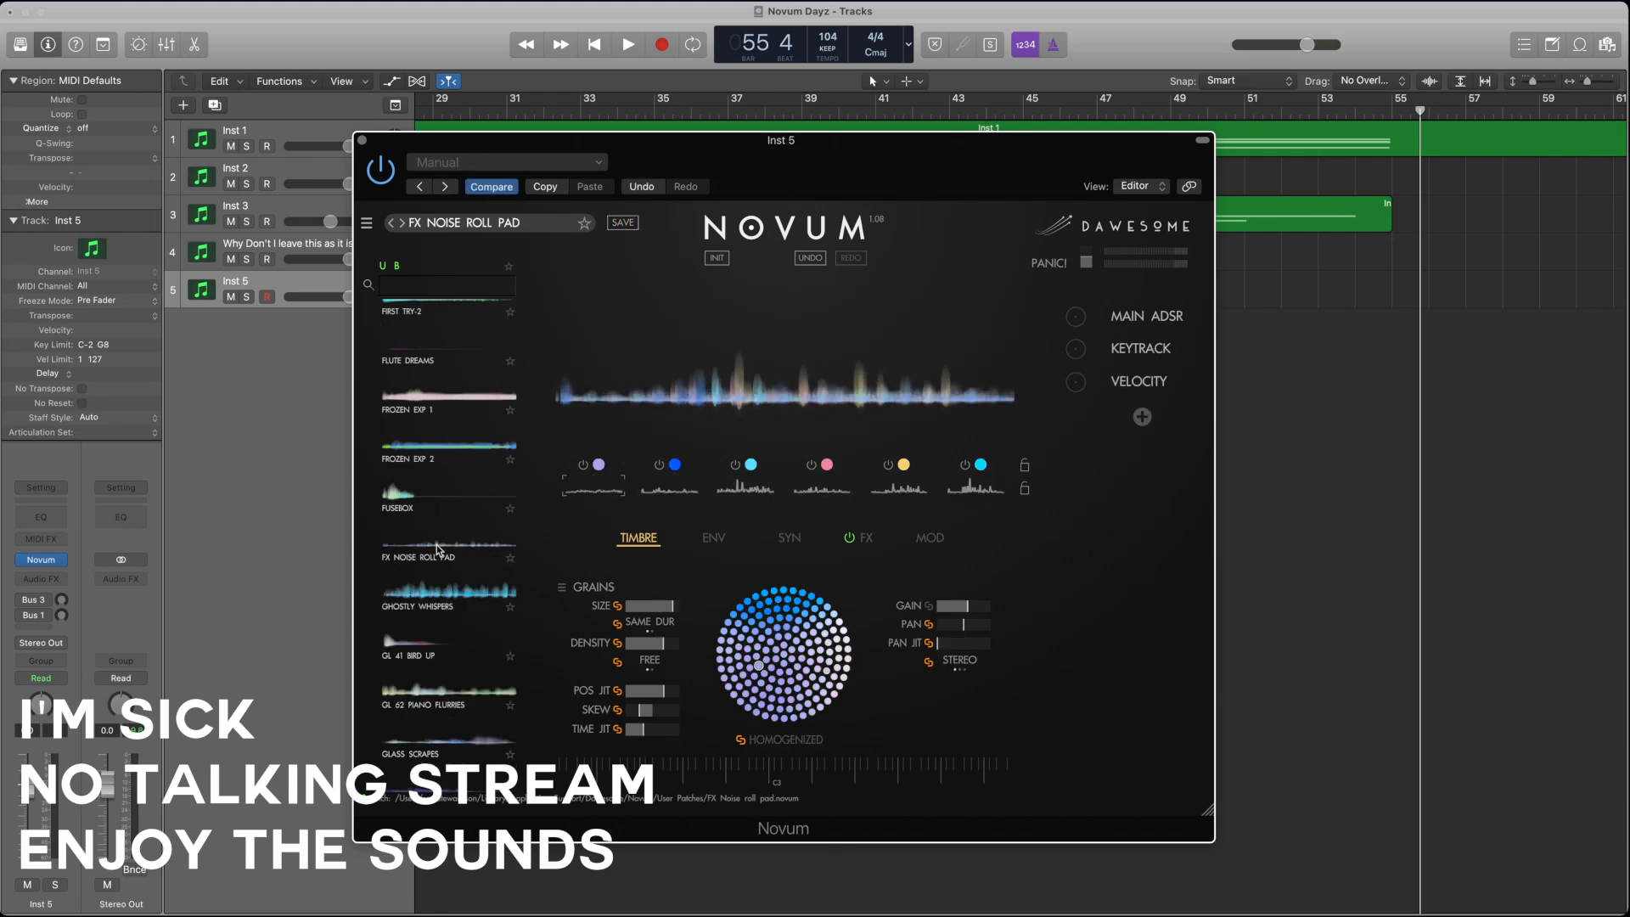
Step: Unlink the grain size, density, position jitter, skew, time jitter and envelope speed so each layer is set independently
{"action": "left_click", "coordinate": [617, 605]}
{"action": "left_click", "coordinate": [618, 643]}
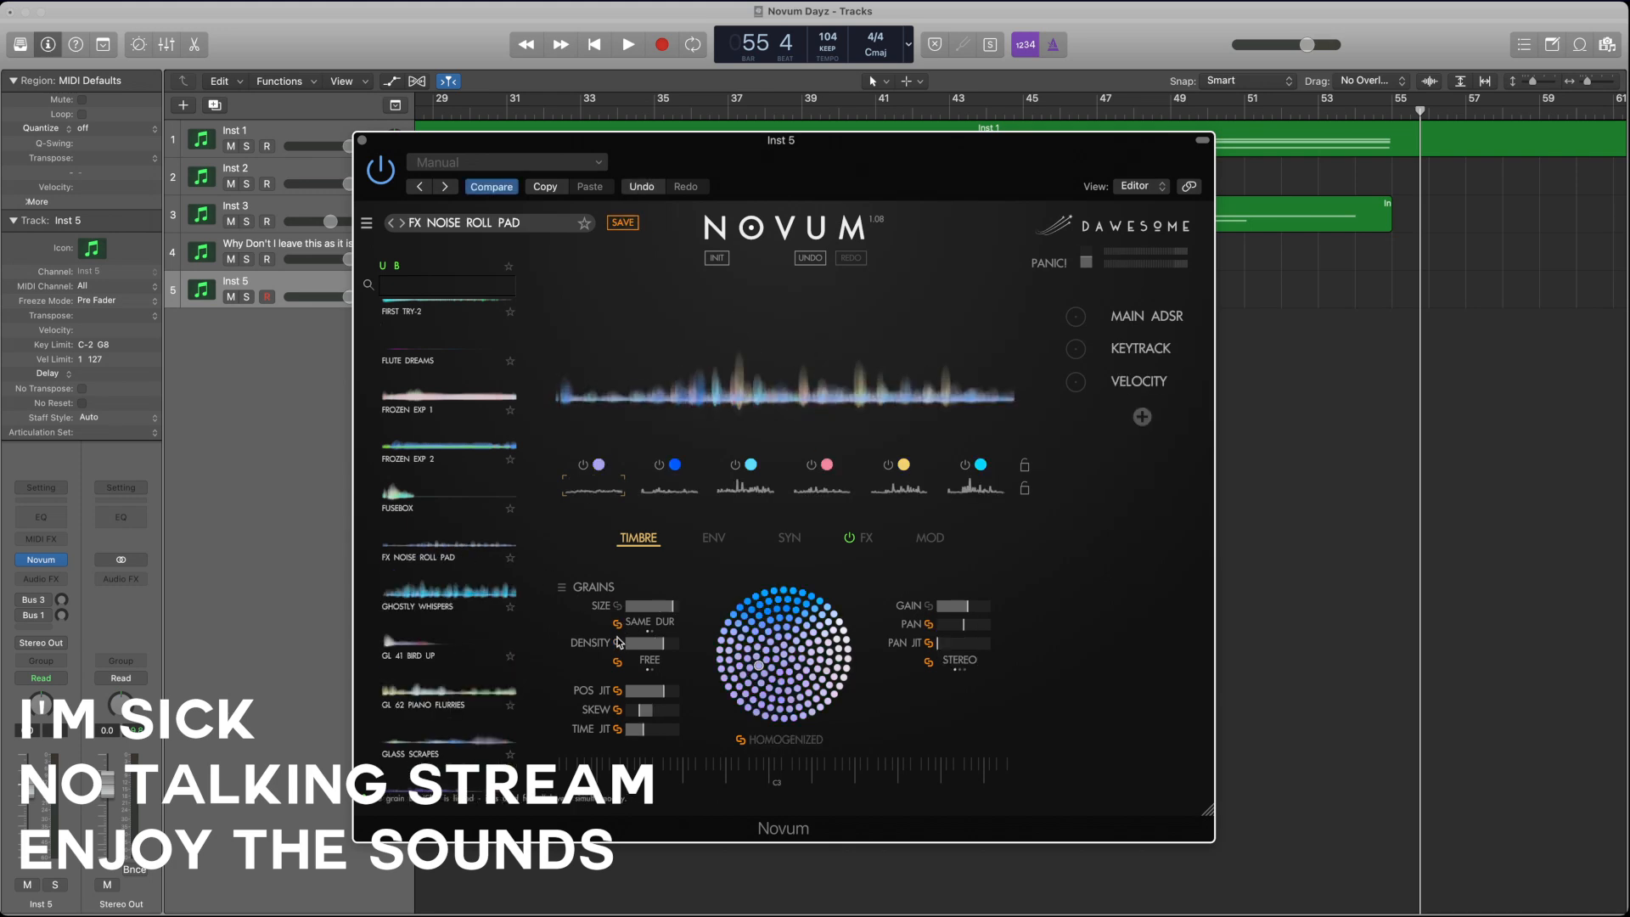
{"action": "left_click", "coordinate": [618, 729]}
{"action": "left_click", "coordinate": [617, 710]}
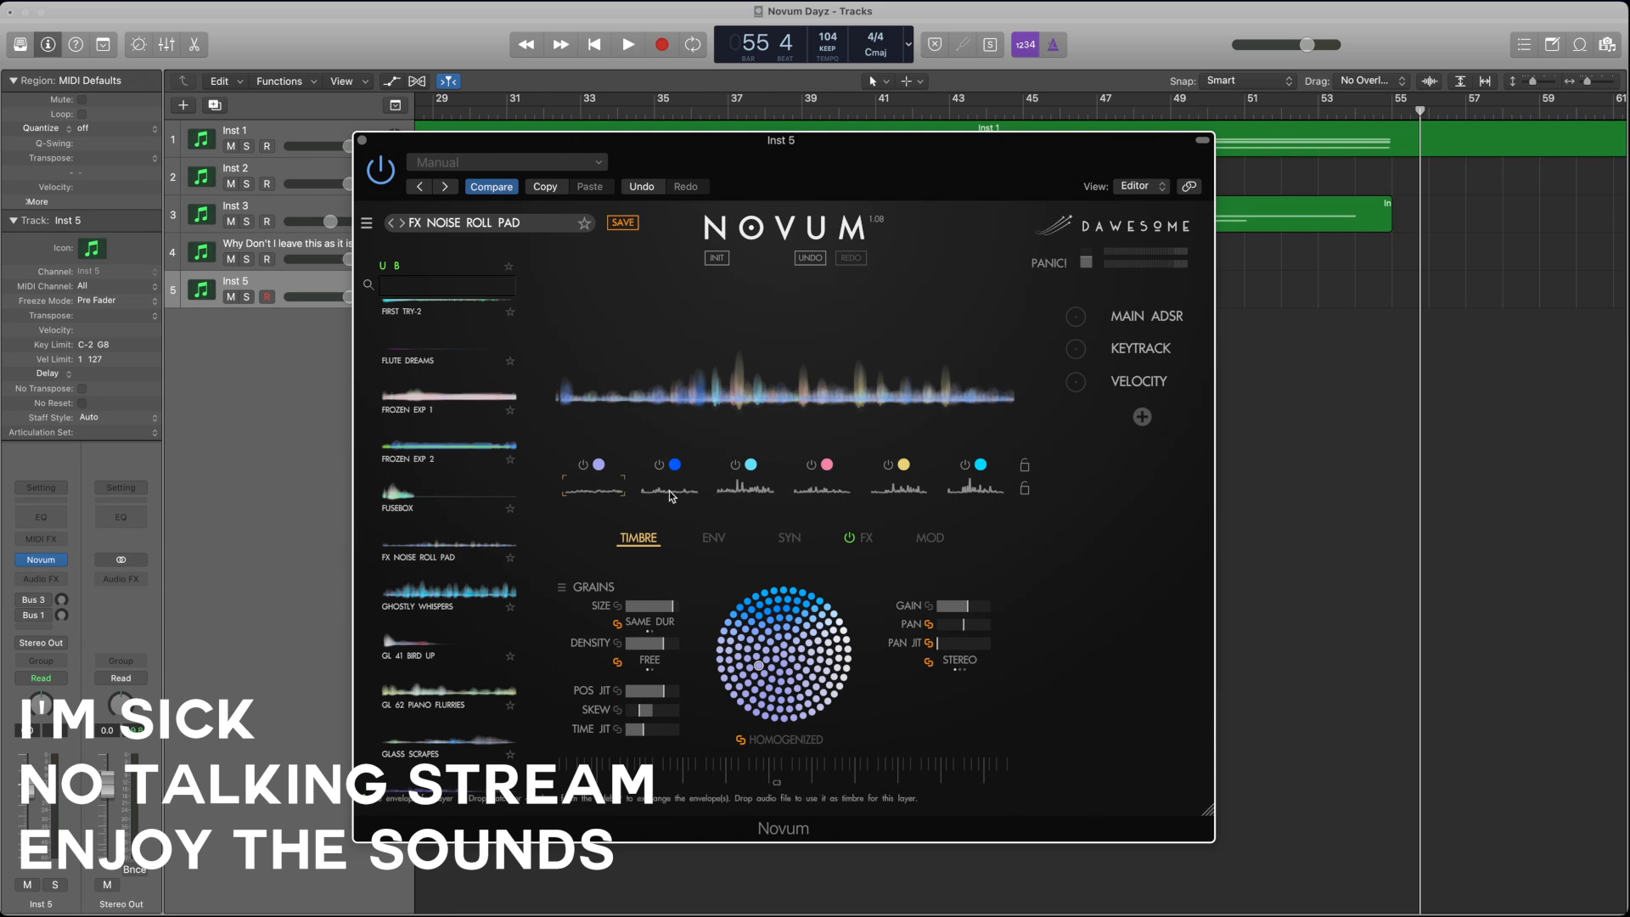
{"action": "left_click", "coordinate": [714, 540]}
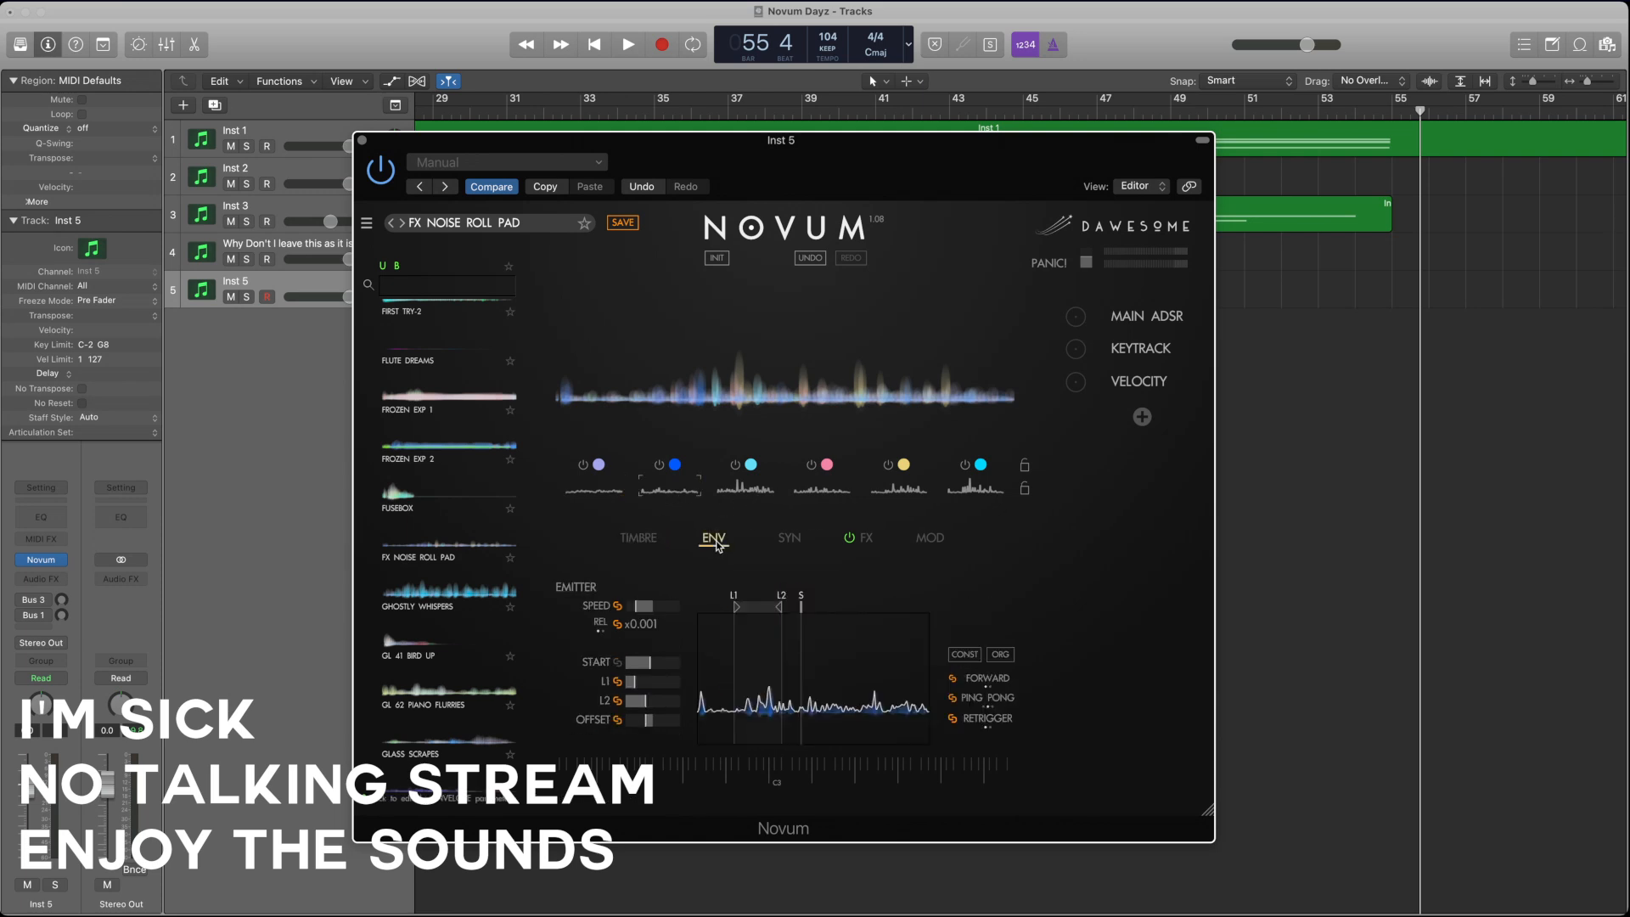
{"action": "left_click", "coordinate": [617, 605]}
{"action": "left_click", "coordinate": [638, 539]}
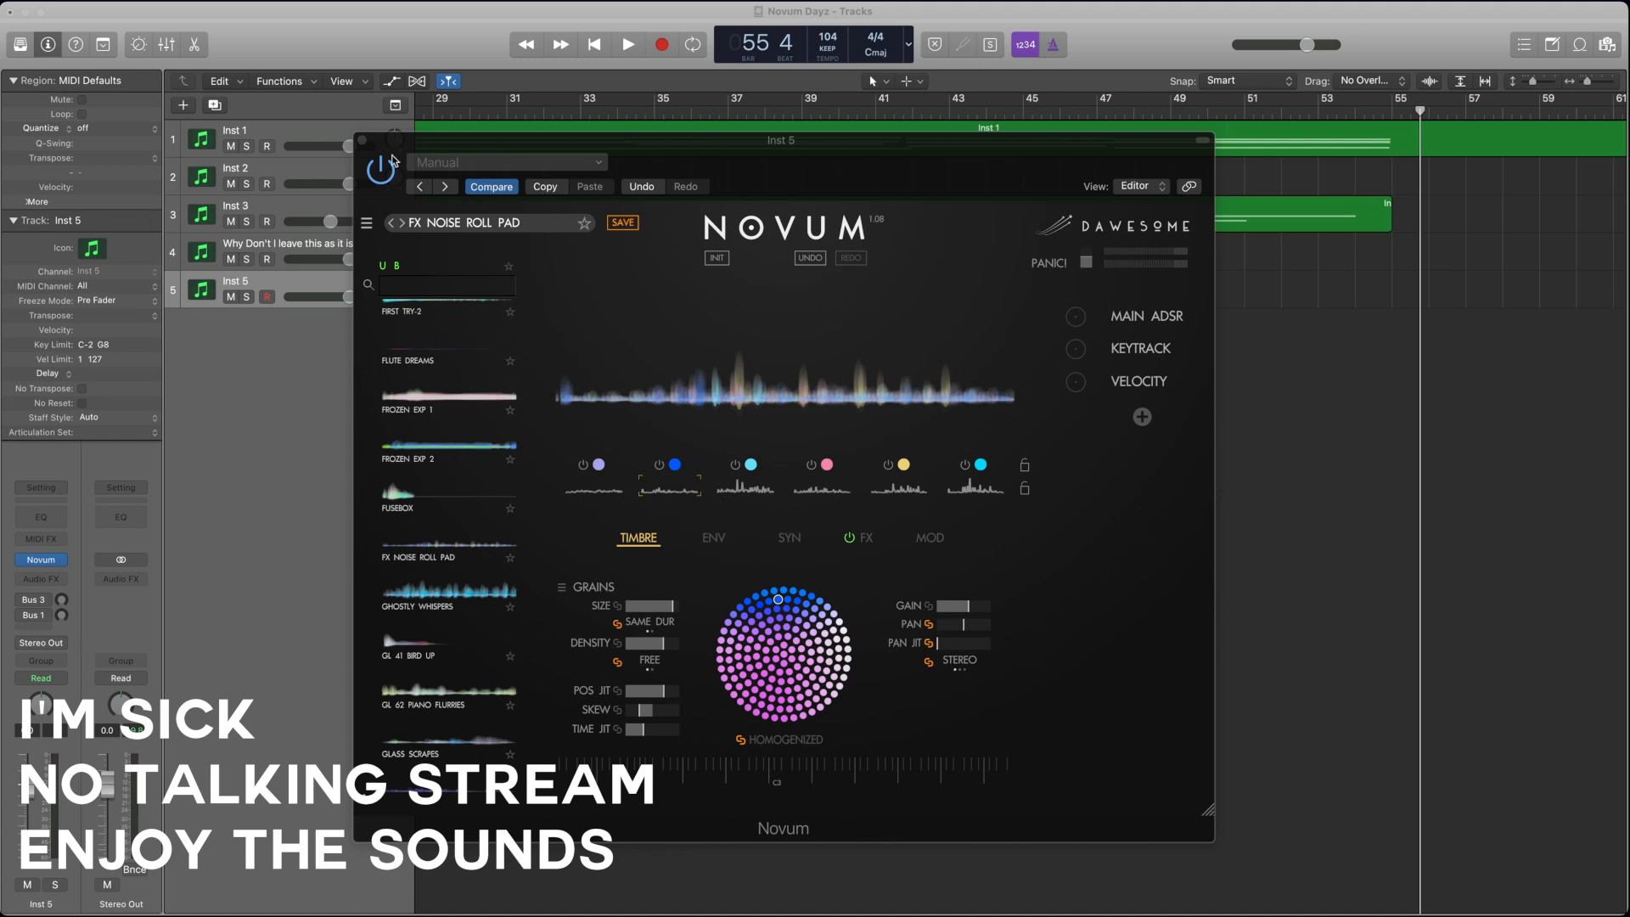
Step: Drop an audio sample onto Novum's waveform to decompose it into the six layers, and replace it with a second sample
{"action": "left_click_drag", "start_coordinate": [369, 93], "coordinate": [976, 385]}
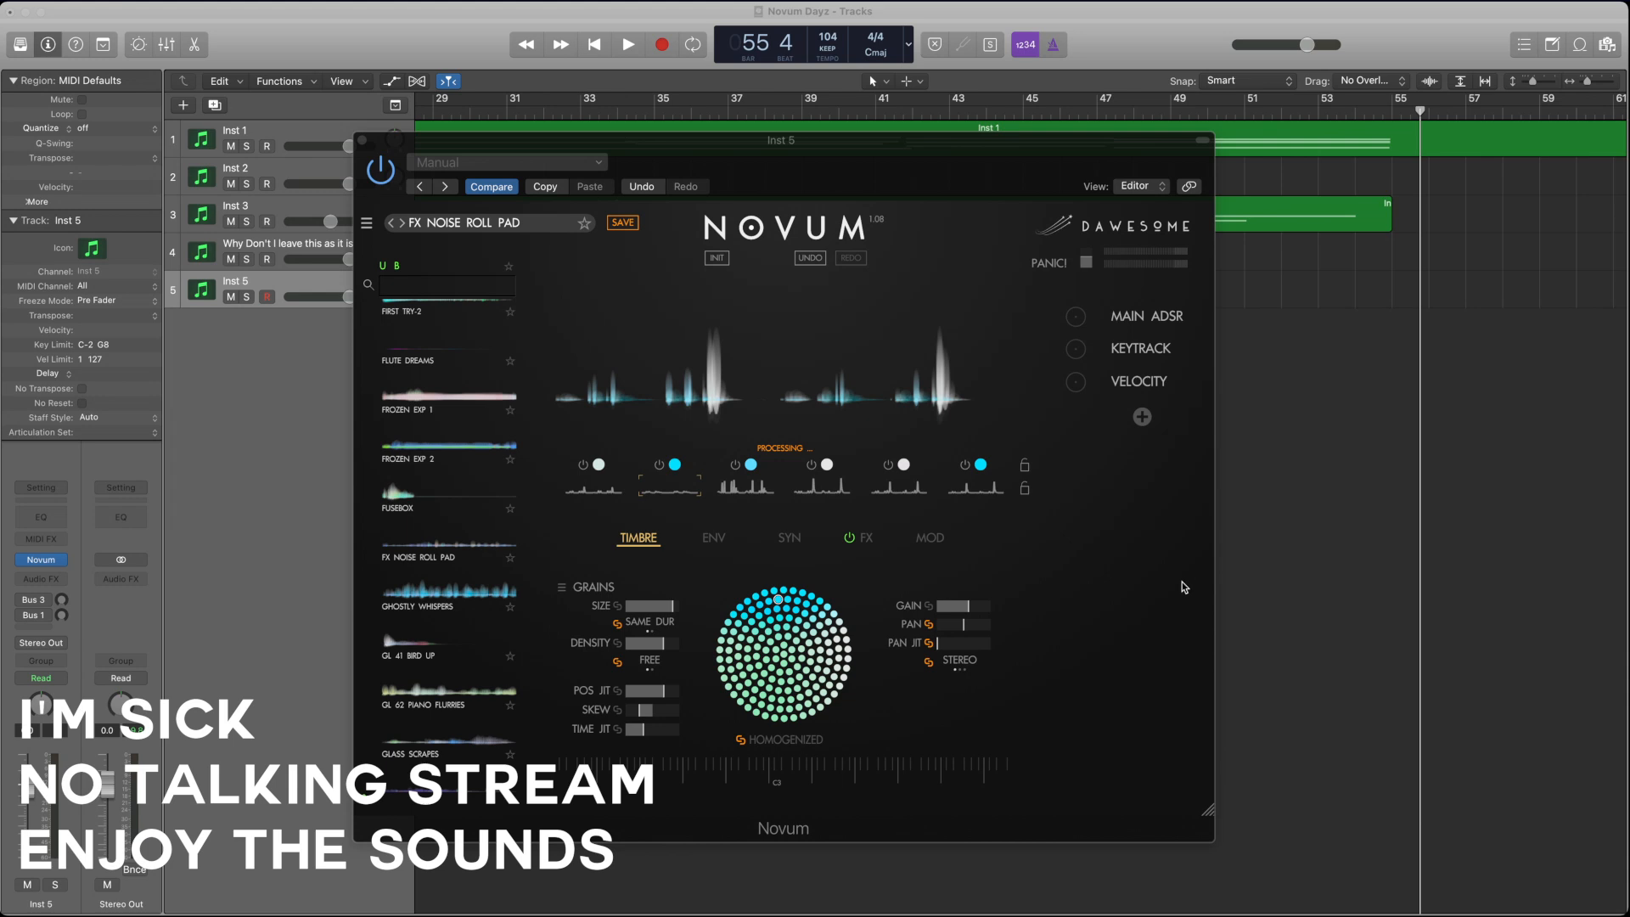
{"action": "left_click", "coordinate": [1182, 583]}
{"action": "left_click_drag", "start_coordinate": [684, 217], "coordinate": [860, 331]}
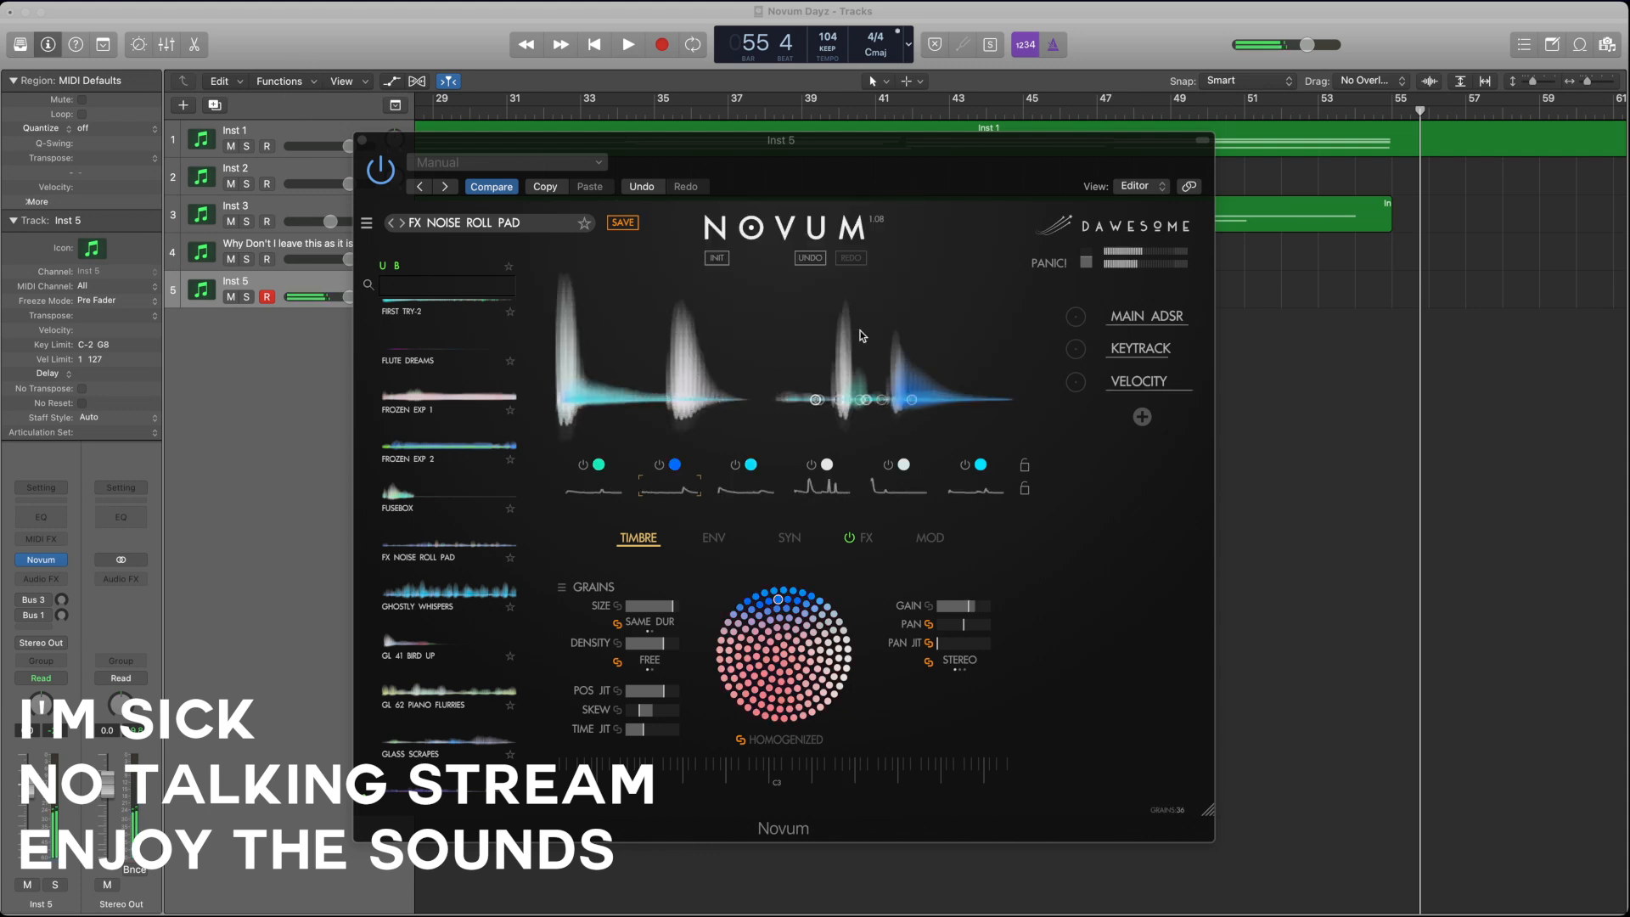
{"action": "left_click", "coordinate": [944, 161]}
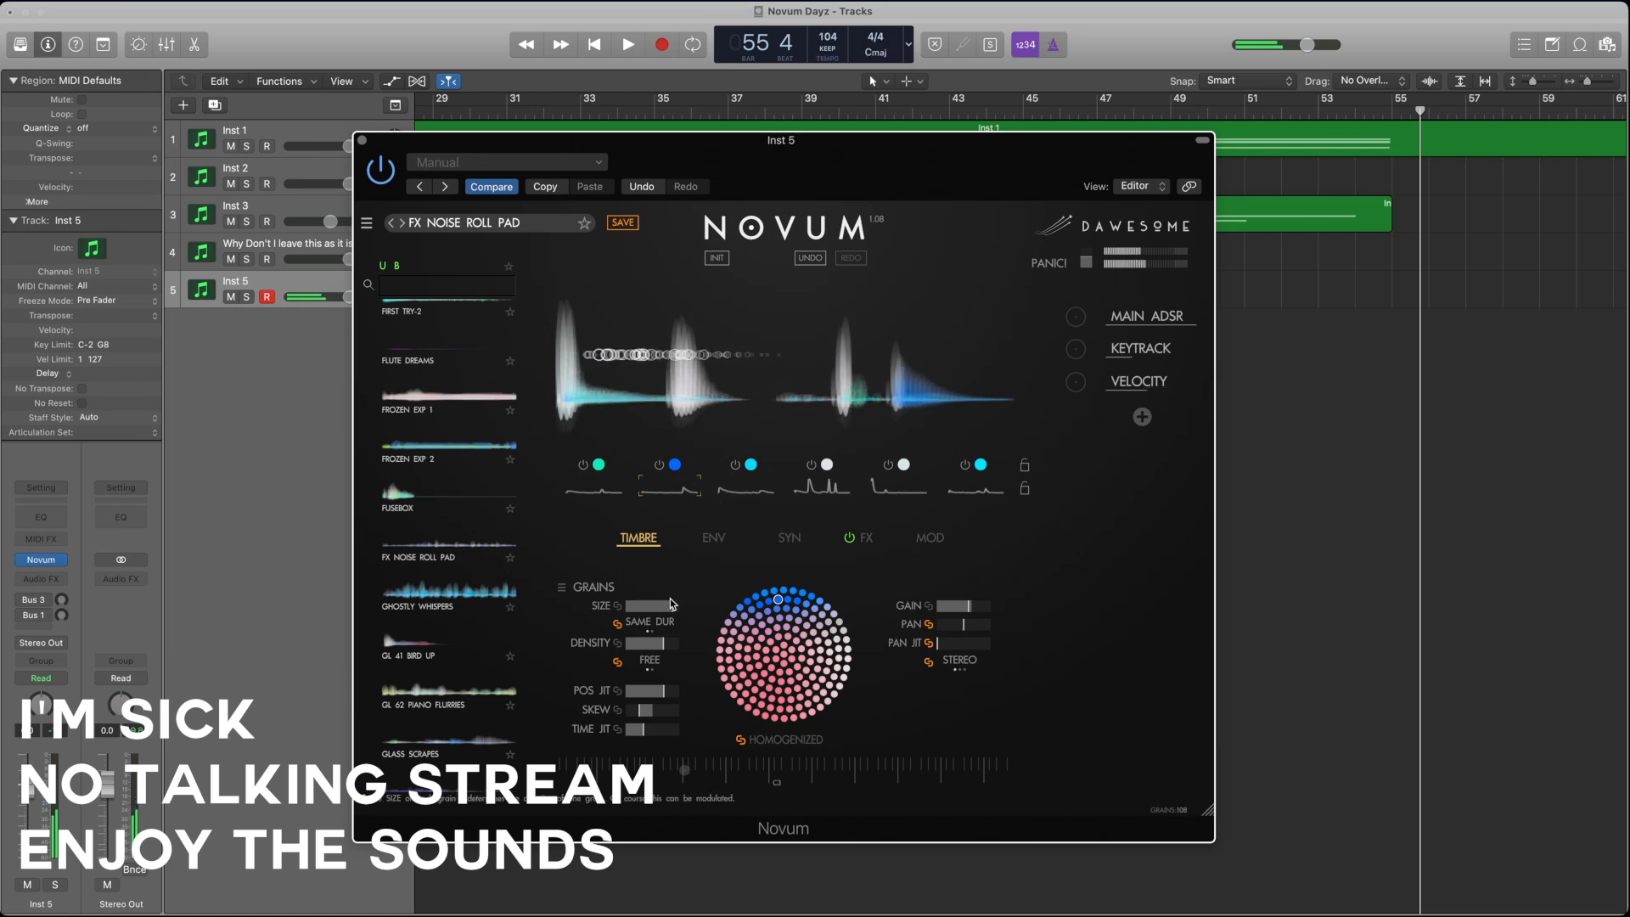
Step: Reduce the grain size and density of the first layer
{"action": "left_click", "coordinate": [609, 489]}
{"action": "left_click_drag", "start_coordinate": [673, 610], "coordinate": [641, 612]}
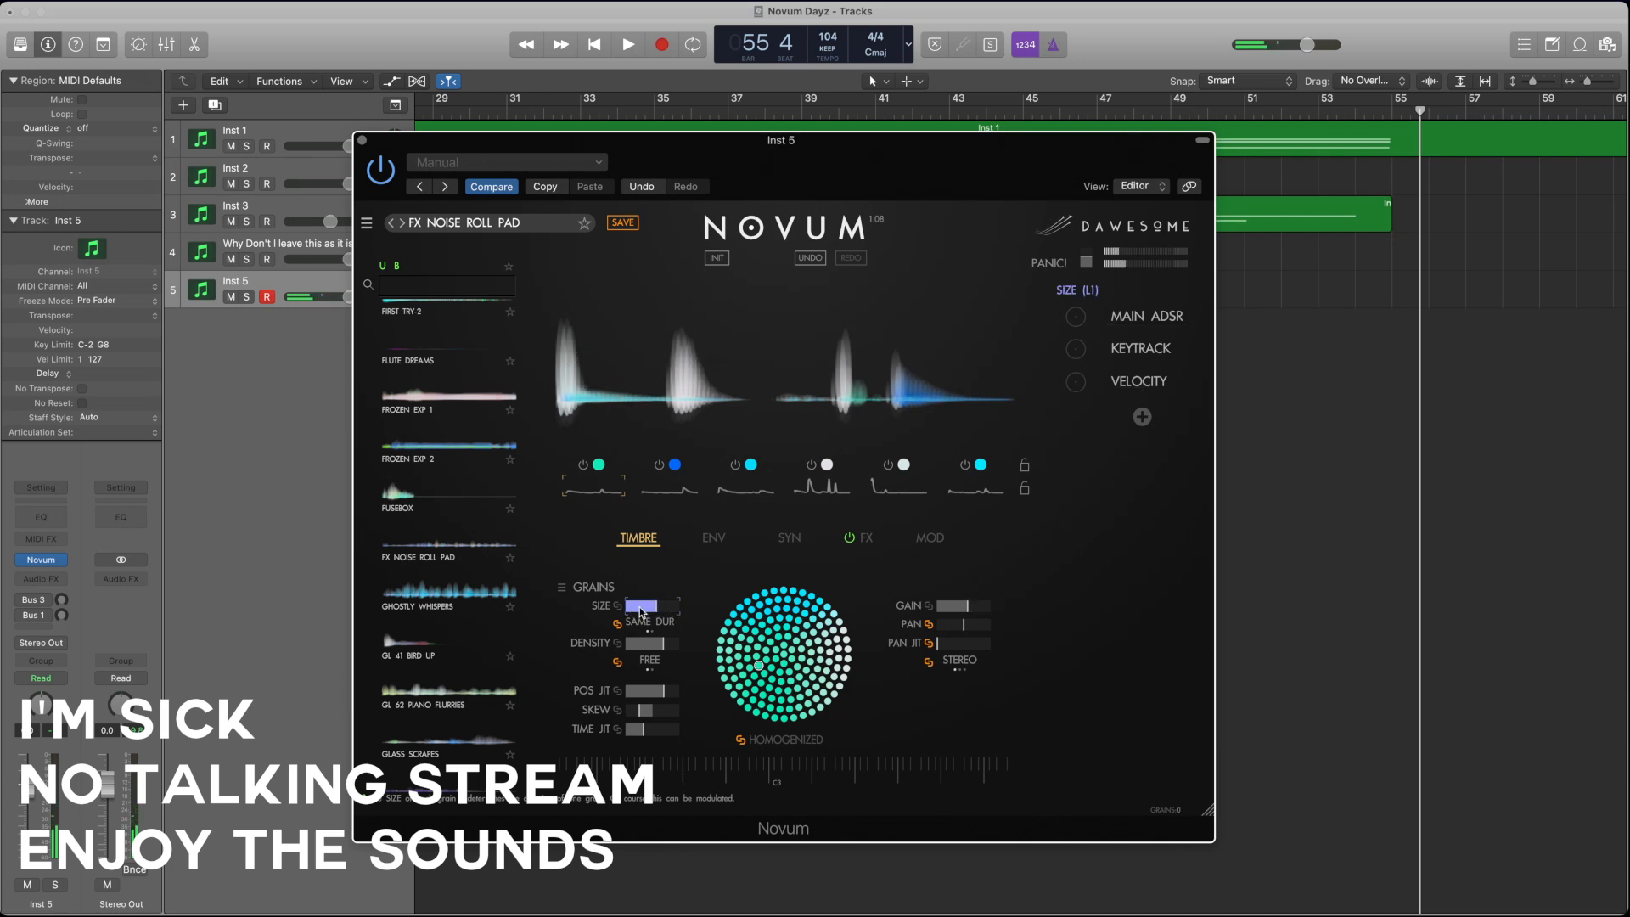
{"action": "left_click", "coordinate": [664, 647]}
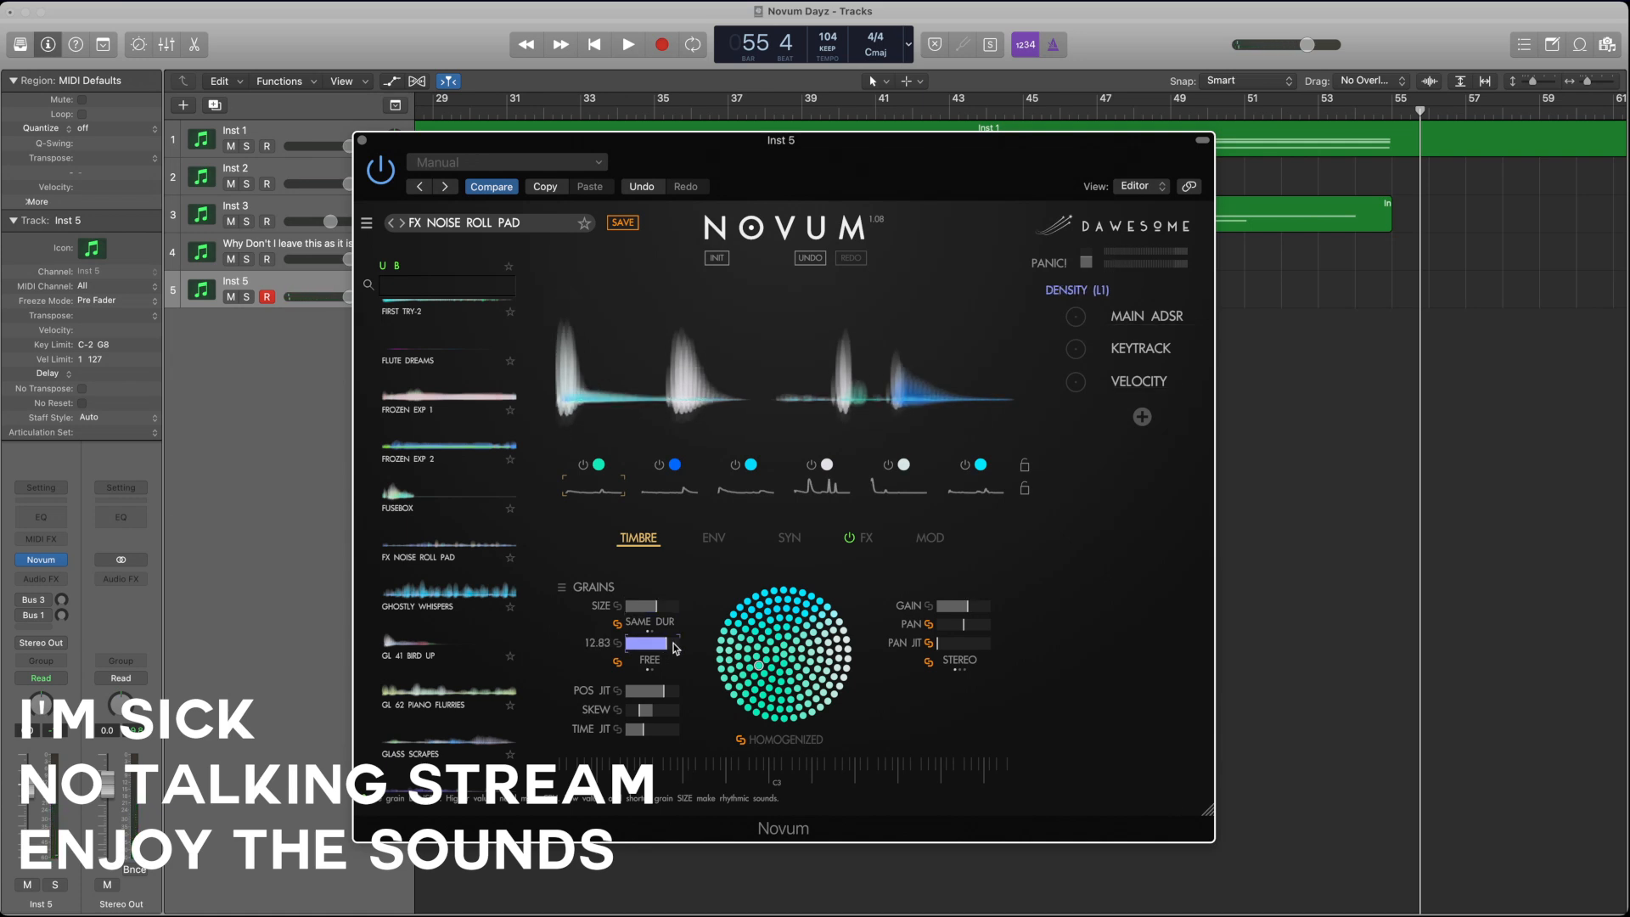
{"action": "left_click_drag", "start_coordinate": [676, 648], "coordinate": [610, 647]}
Step: Reduce the grain size and density of the third layer and of the fifth layer
{"action": "left_click", "coordinate": [736, 487]}
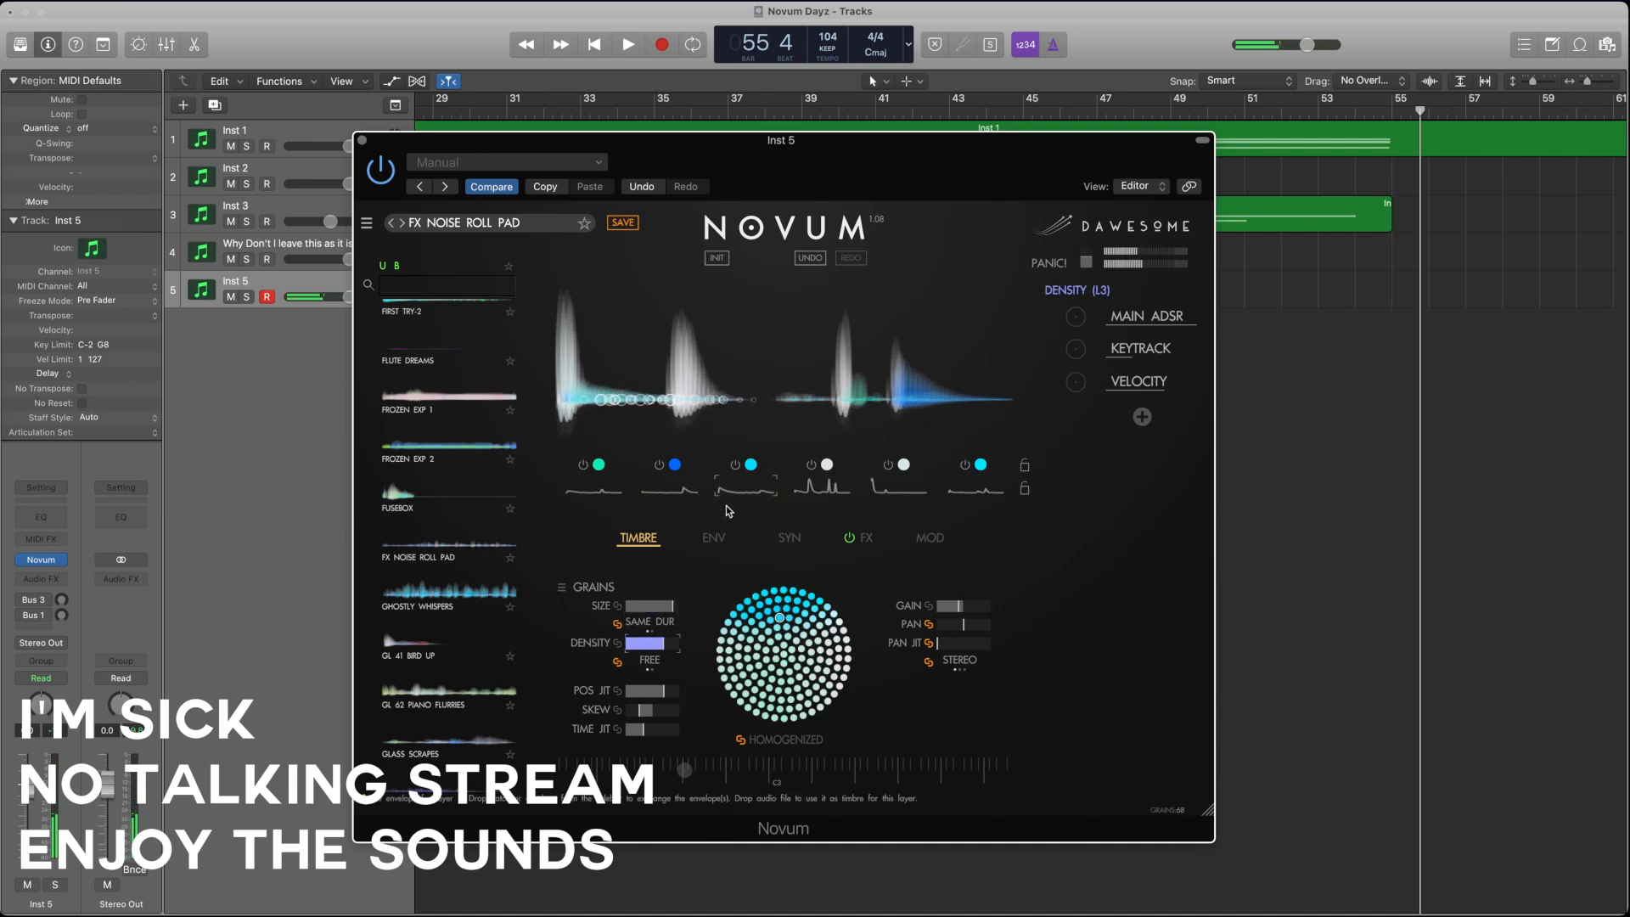
{"action": "left_click", "coordinate": [644, 606]}
{"action": "left_click", "coordinate": [650, 644]}
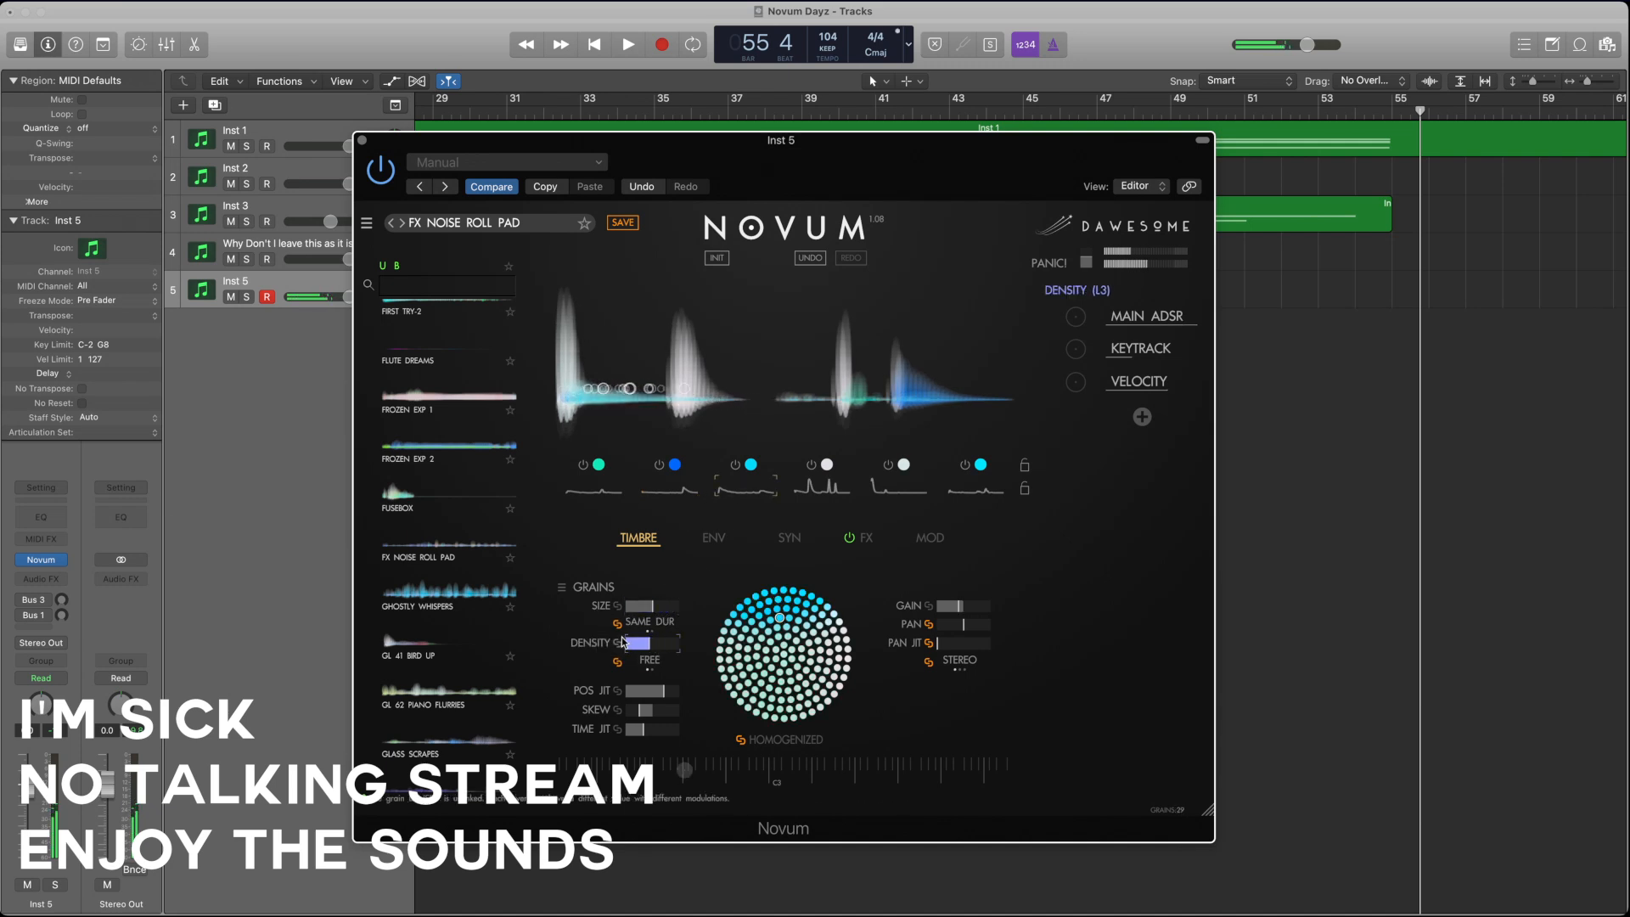
{"action": "left_click", "coordinate": [878, 491]}
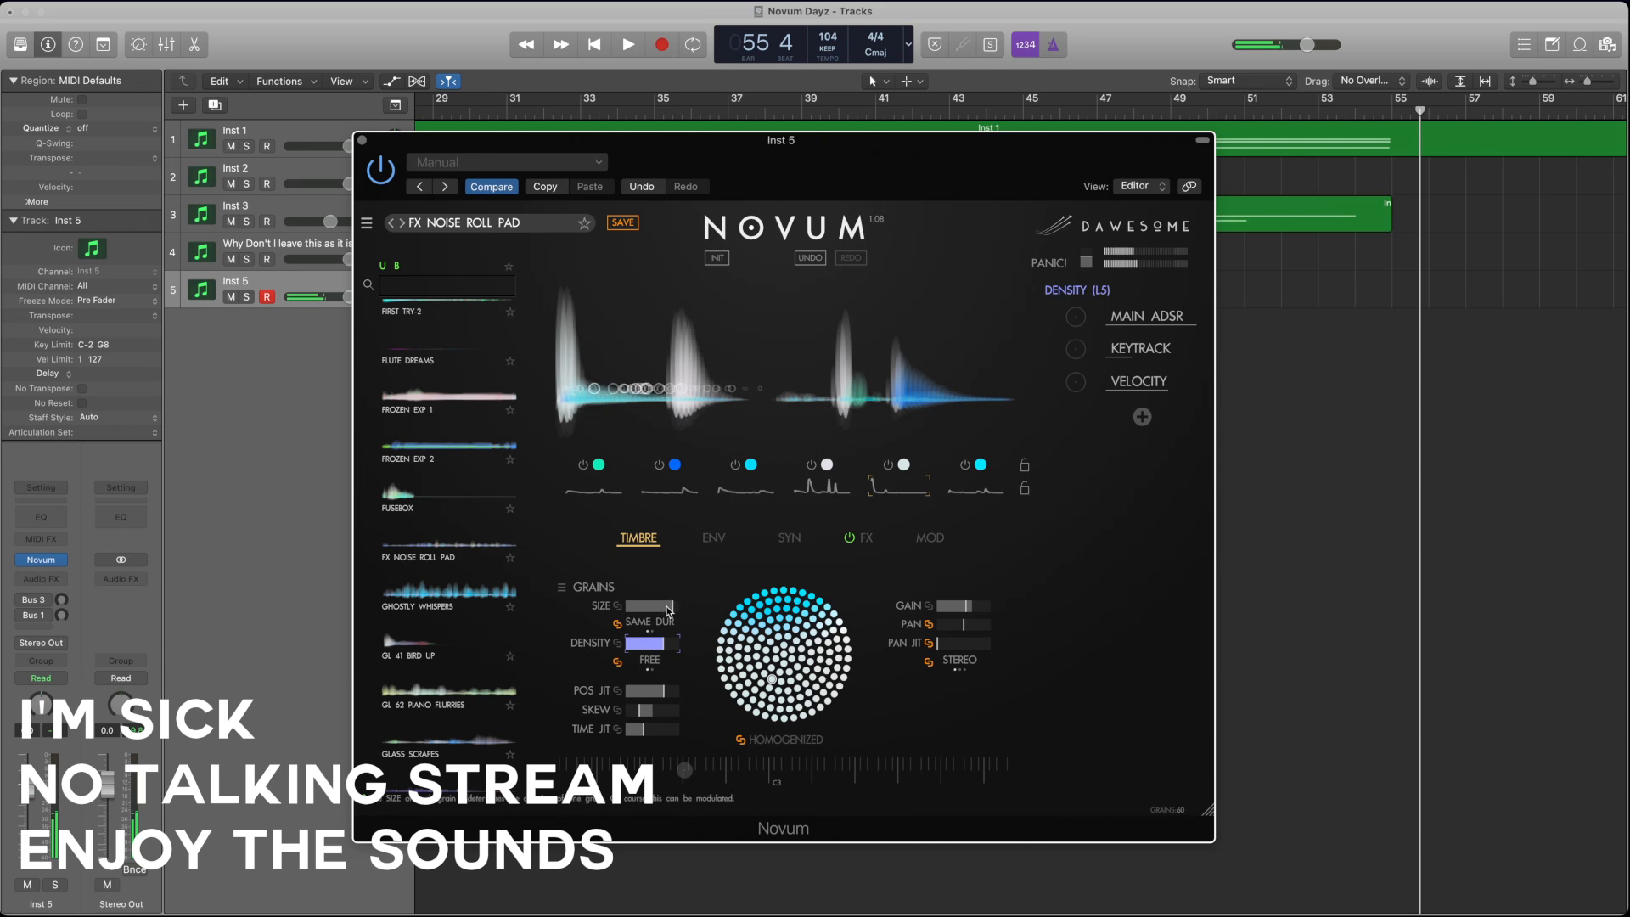
{"action": "left_click", "coordinate": [650, 606]}
{"action": "left_click", "coordinate": [662, 649]}
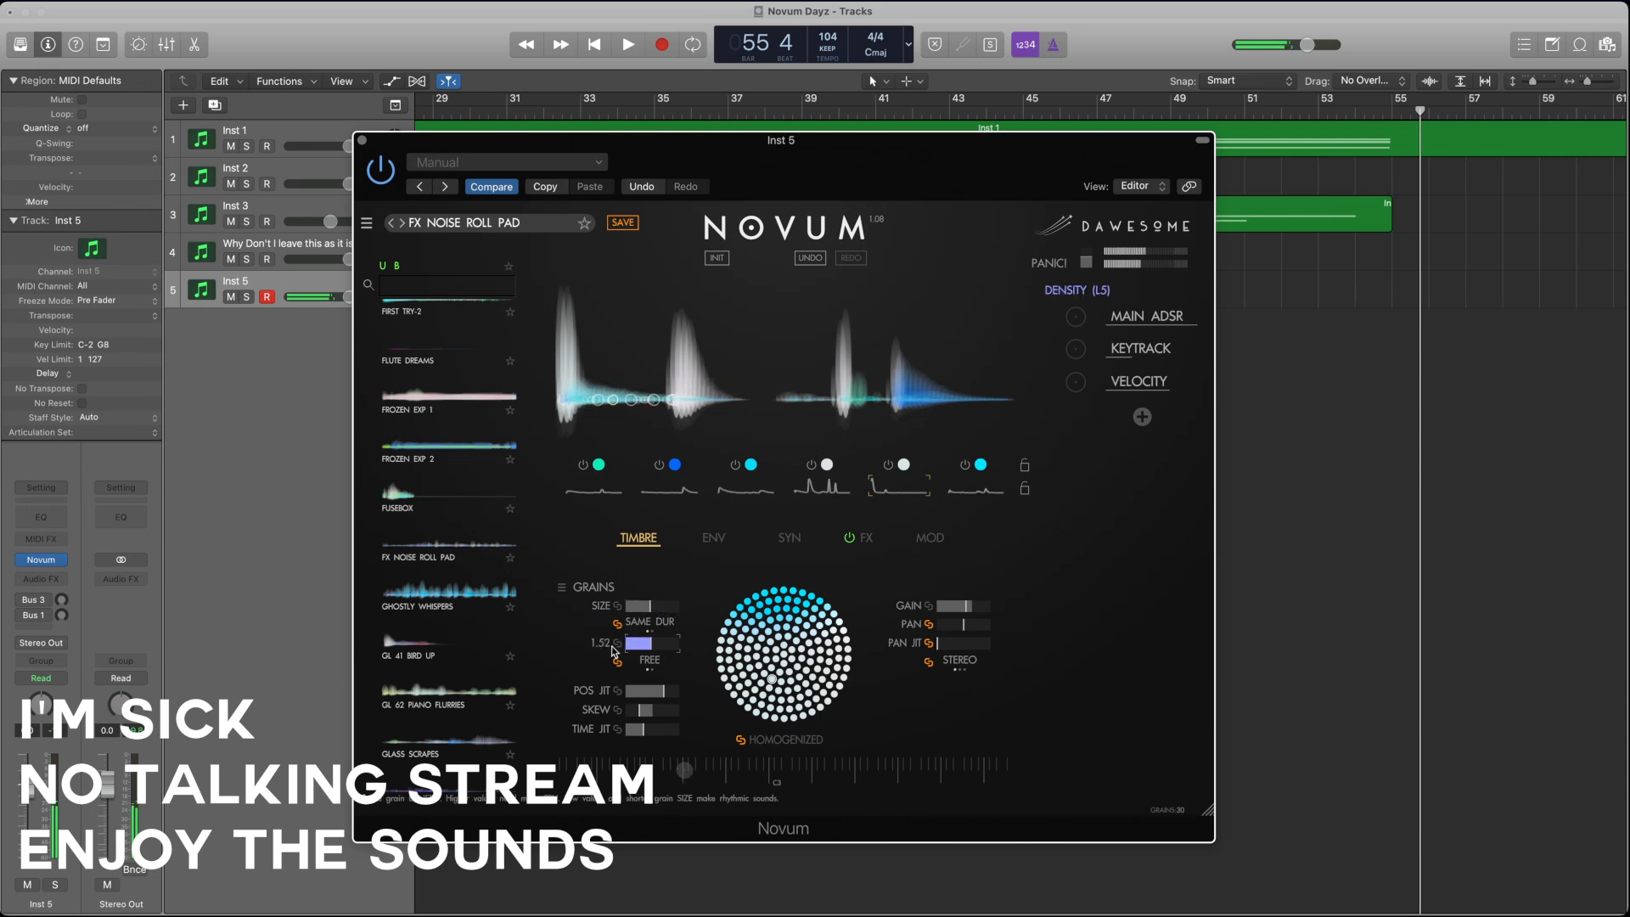
Step: Adjust the sixth layer's grain size, and readjust the fifth layer with a larger grain size and low density
{"action": "left_click", "coordinate": [976, 491]}
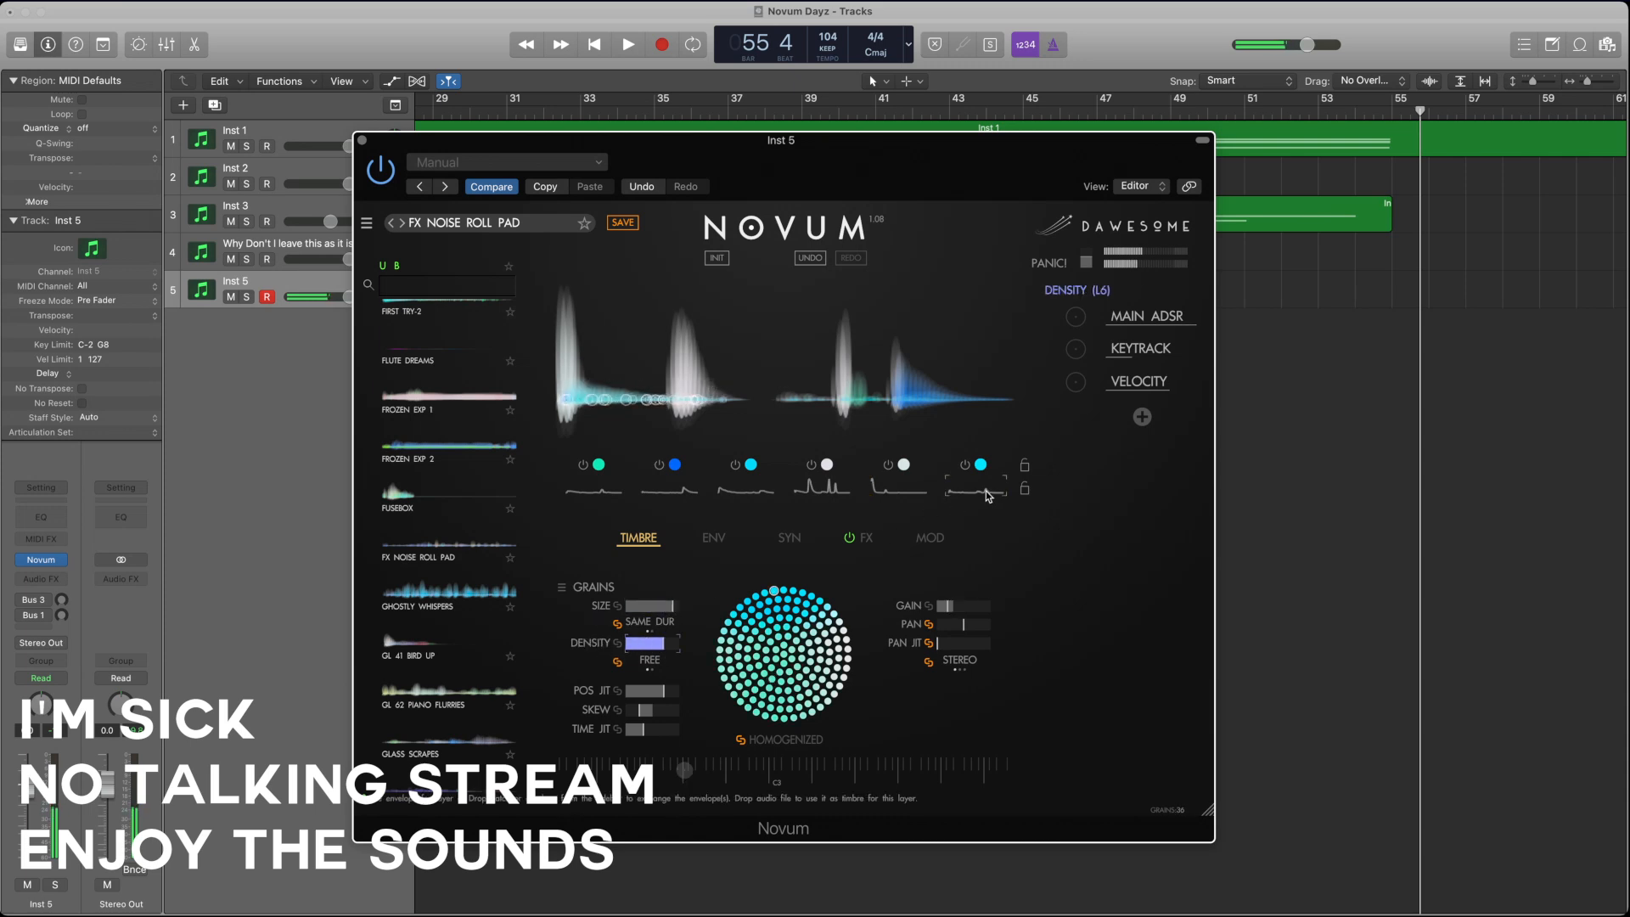
{"action": "mouse_move", "coordinate": [667, 607]}
{"action": "left_mouse_down"}
{"action": "mouse_move", "coordinate": [592, 613]}
{"action": "mouse_move", "coordinate": [646, 652]}
{"action": "mouse_move", "coordinate": [630, 649]}
{"action": "mouse_move", "coordinate": [668, 611]}
{"action": "left_mouse_up"}
{"action": "left_click", "coordinate": [660, 609]}
{"action": "left_click", "coordinate": [908, 494]}
{"action": "left_click", "coordinate": [663, 647]}
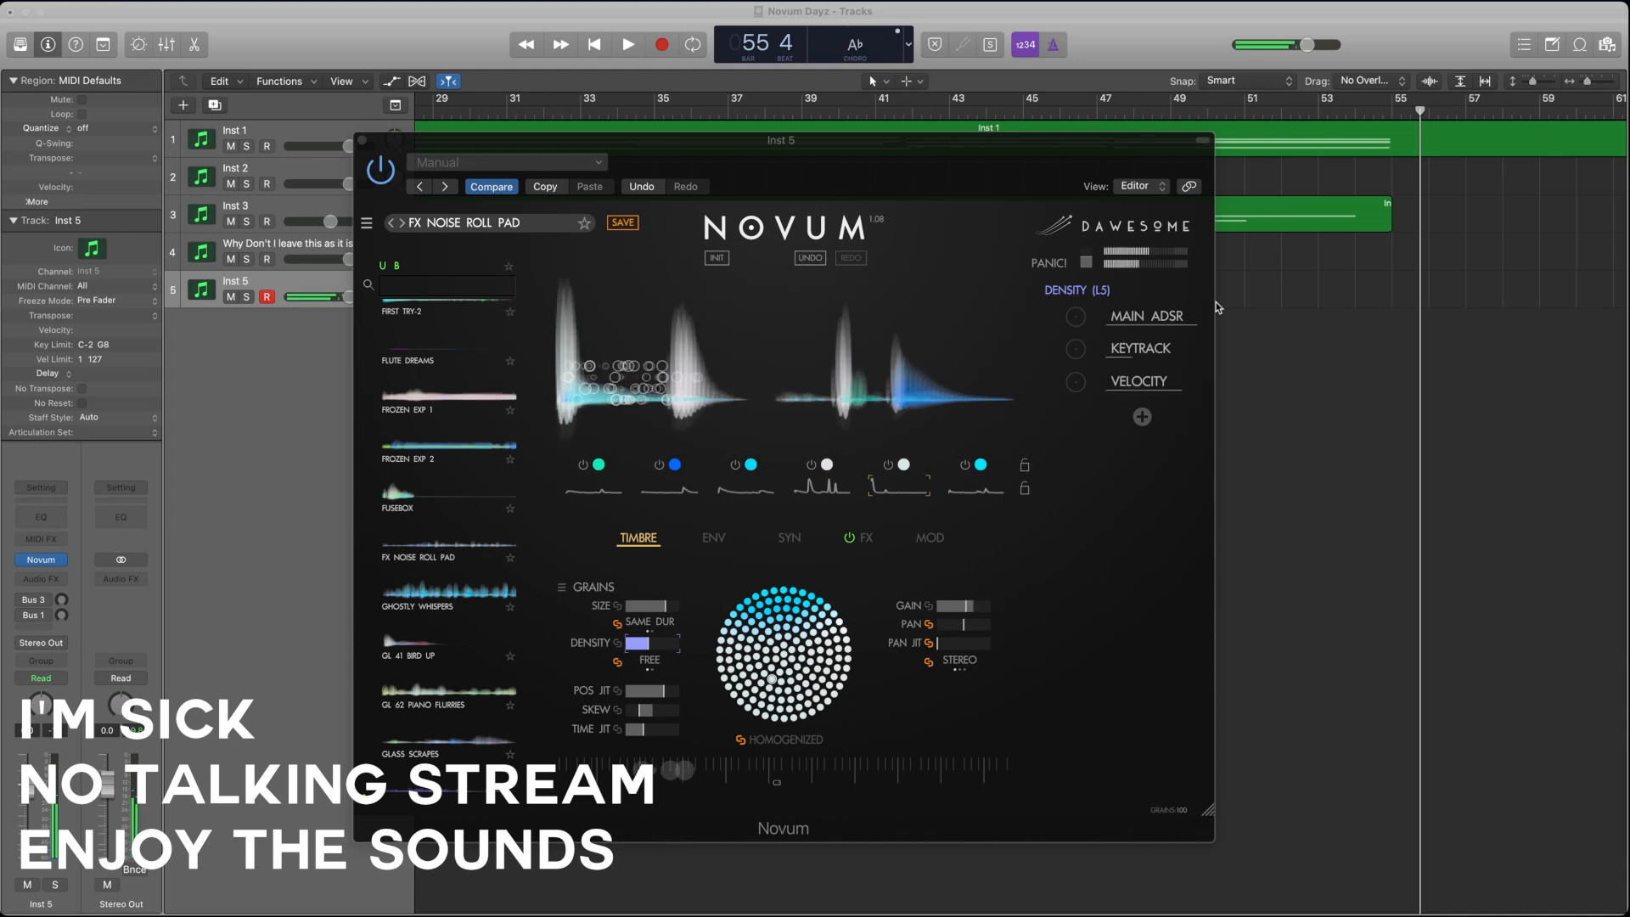
{"action": "left_click", "coordinate": [996, 307]}
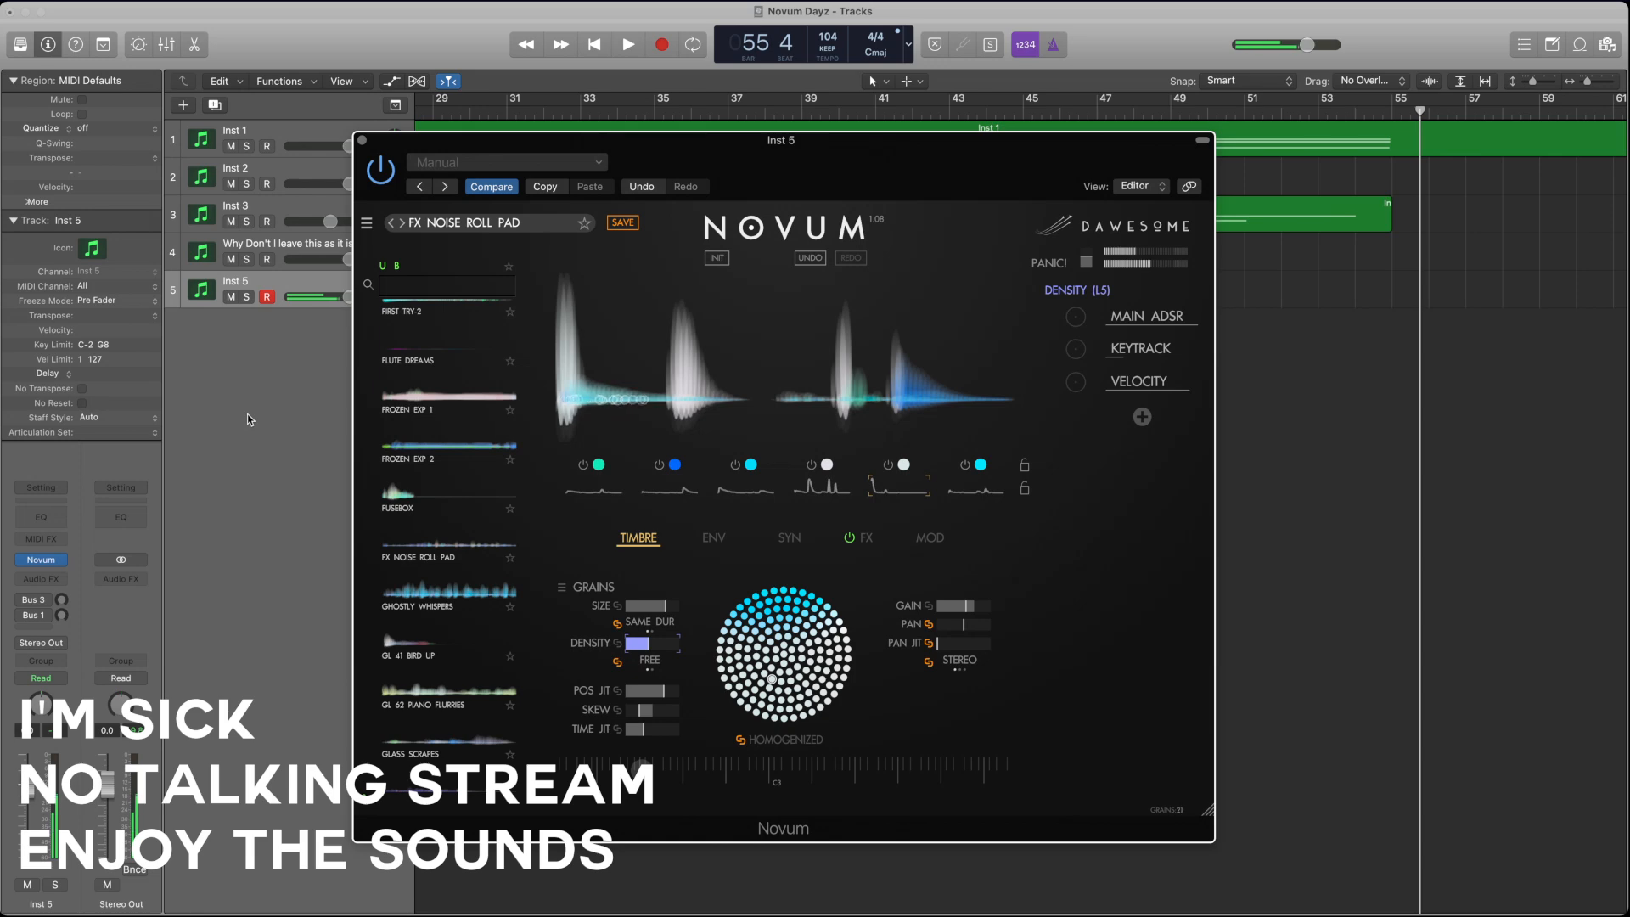
Step: Close the fifth instrument's window, create a sixth software instrument track, and load Novum on it in place of Kontakt 7
{"action": "left_click", "coordinate": [362, 140]}
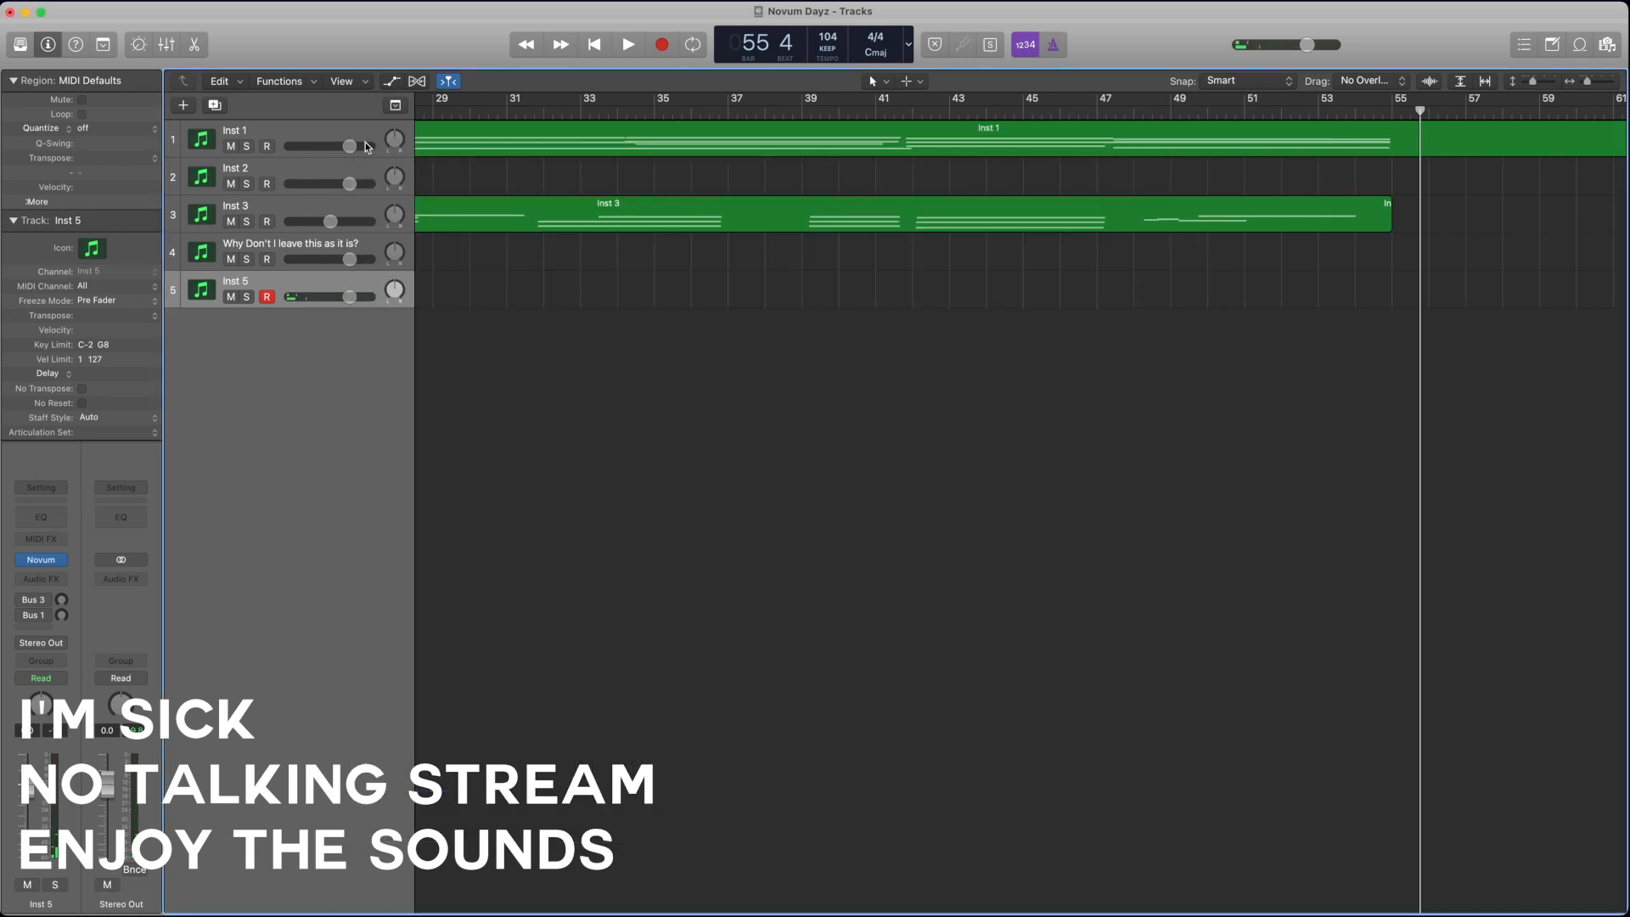
{"action": "left_click", "coordinate": [182, 104]}
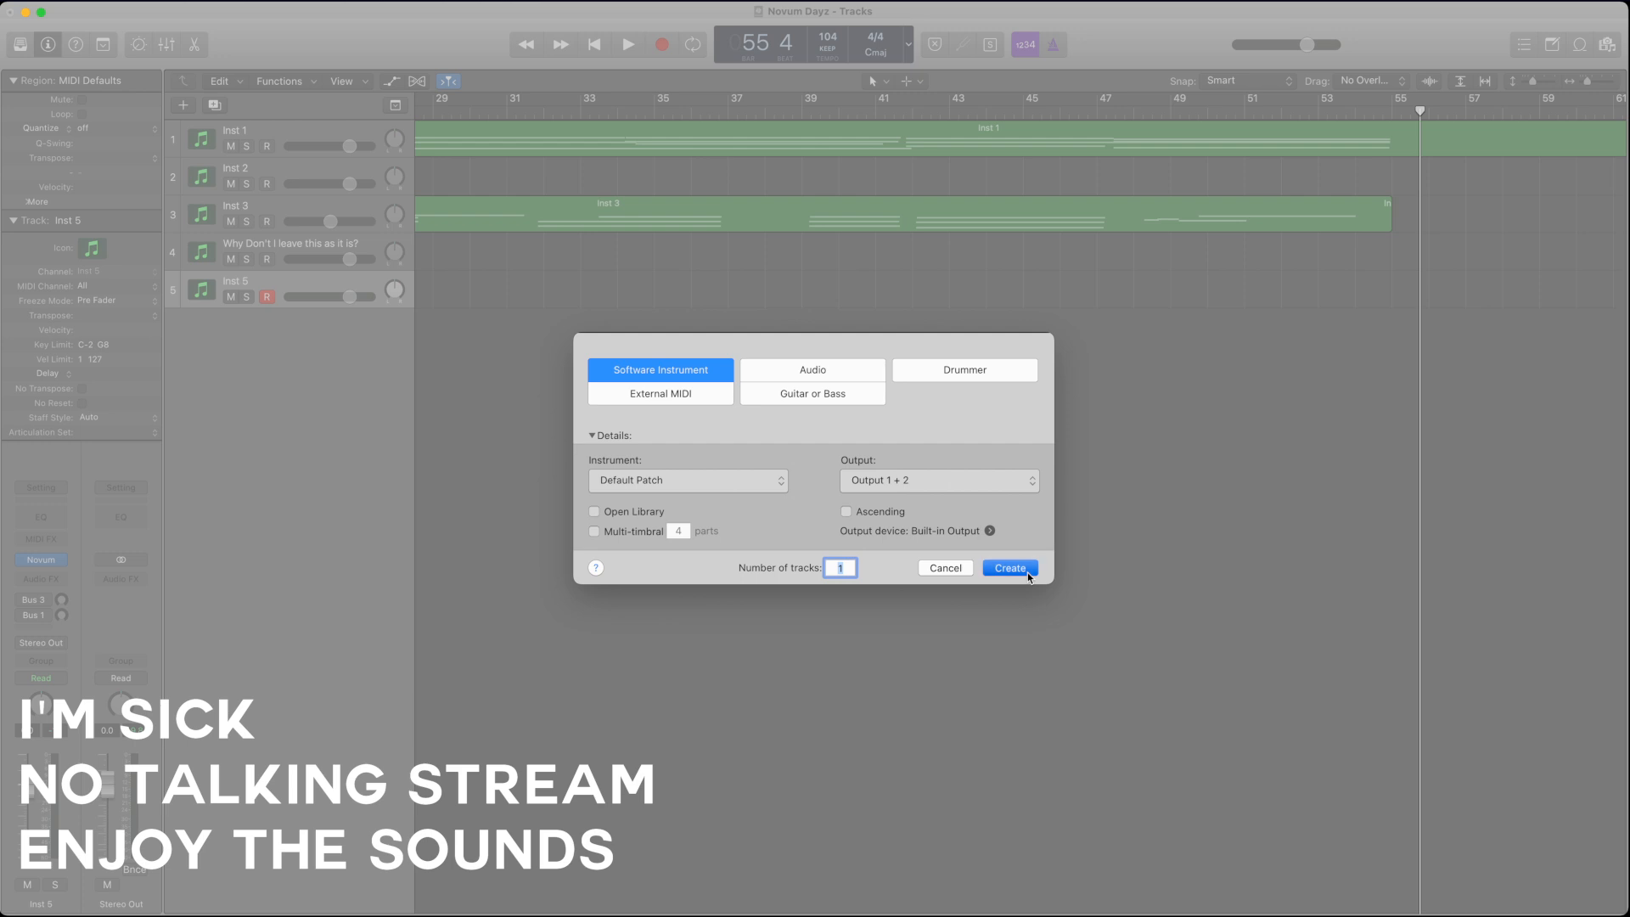
{"action": "left_click", "coordinate": [1010, 568]}
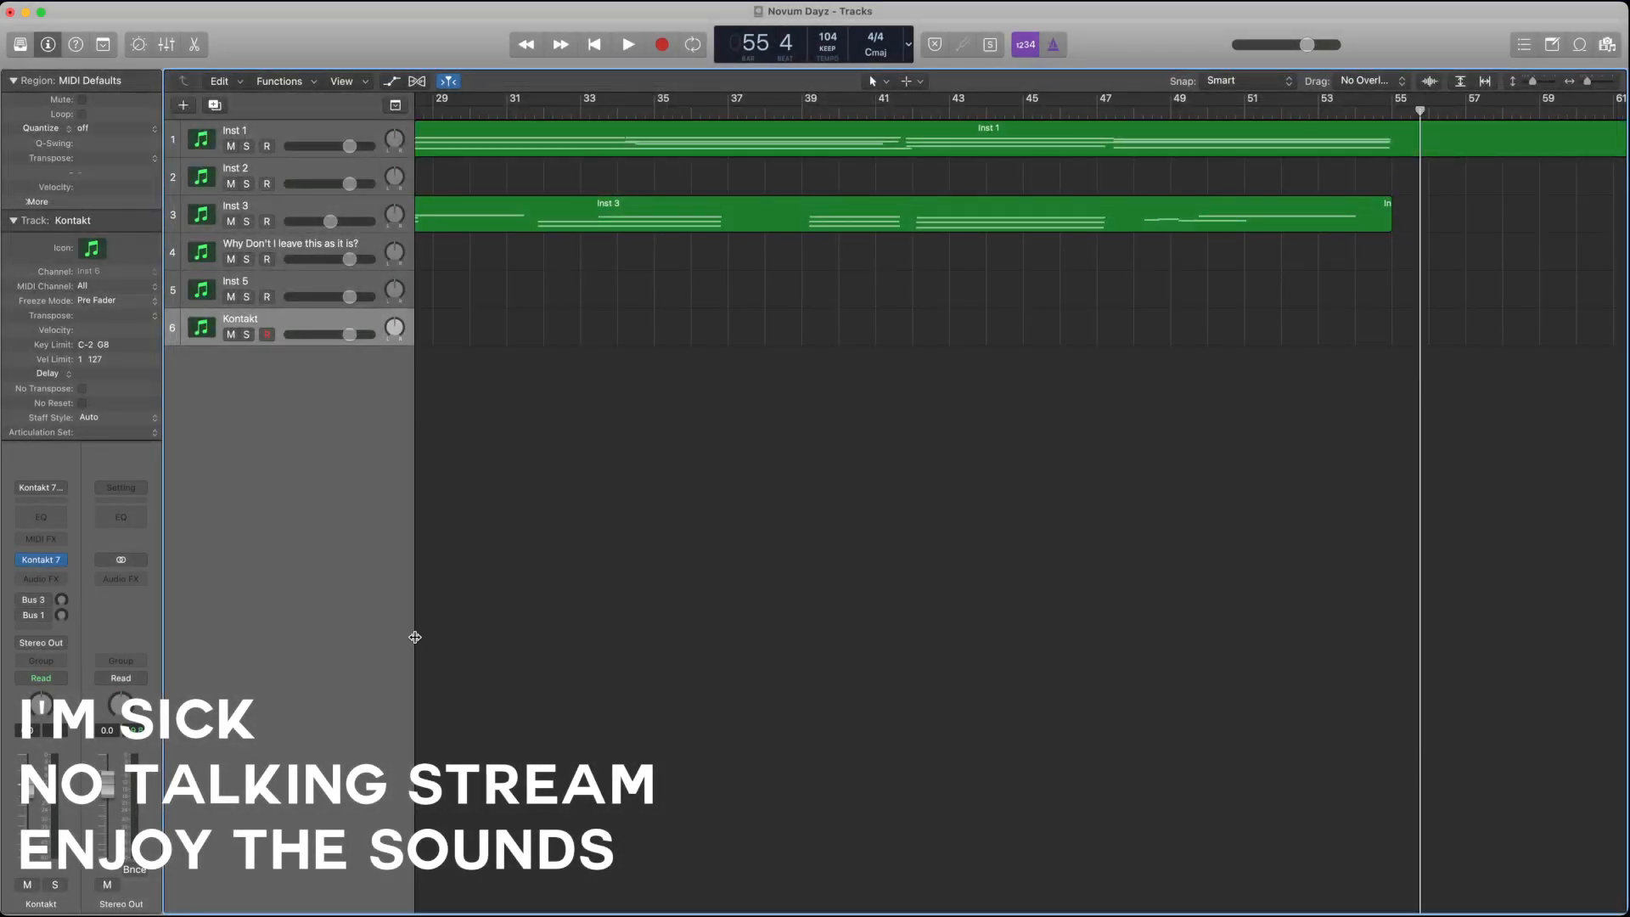
{"action": "left_click", "coordinate": [41, 559]}
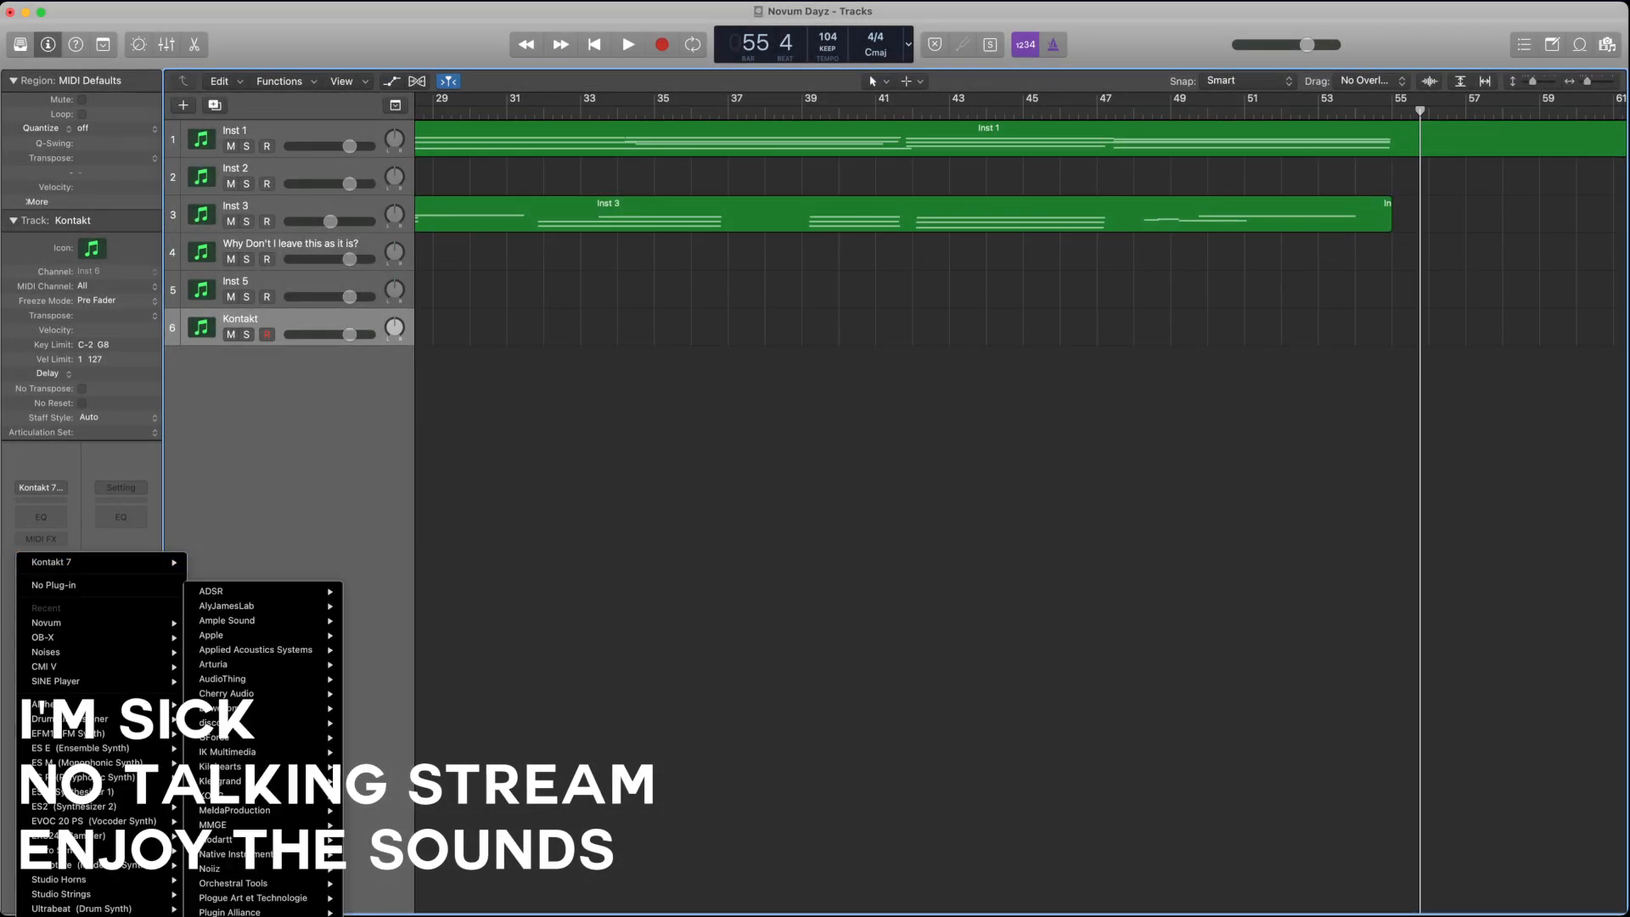
{"action": "mouse_move", "coordinate": [271, 700]}
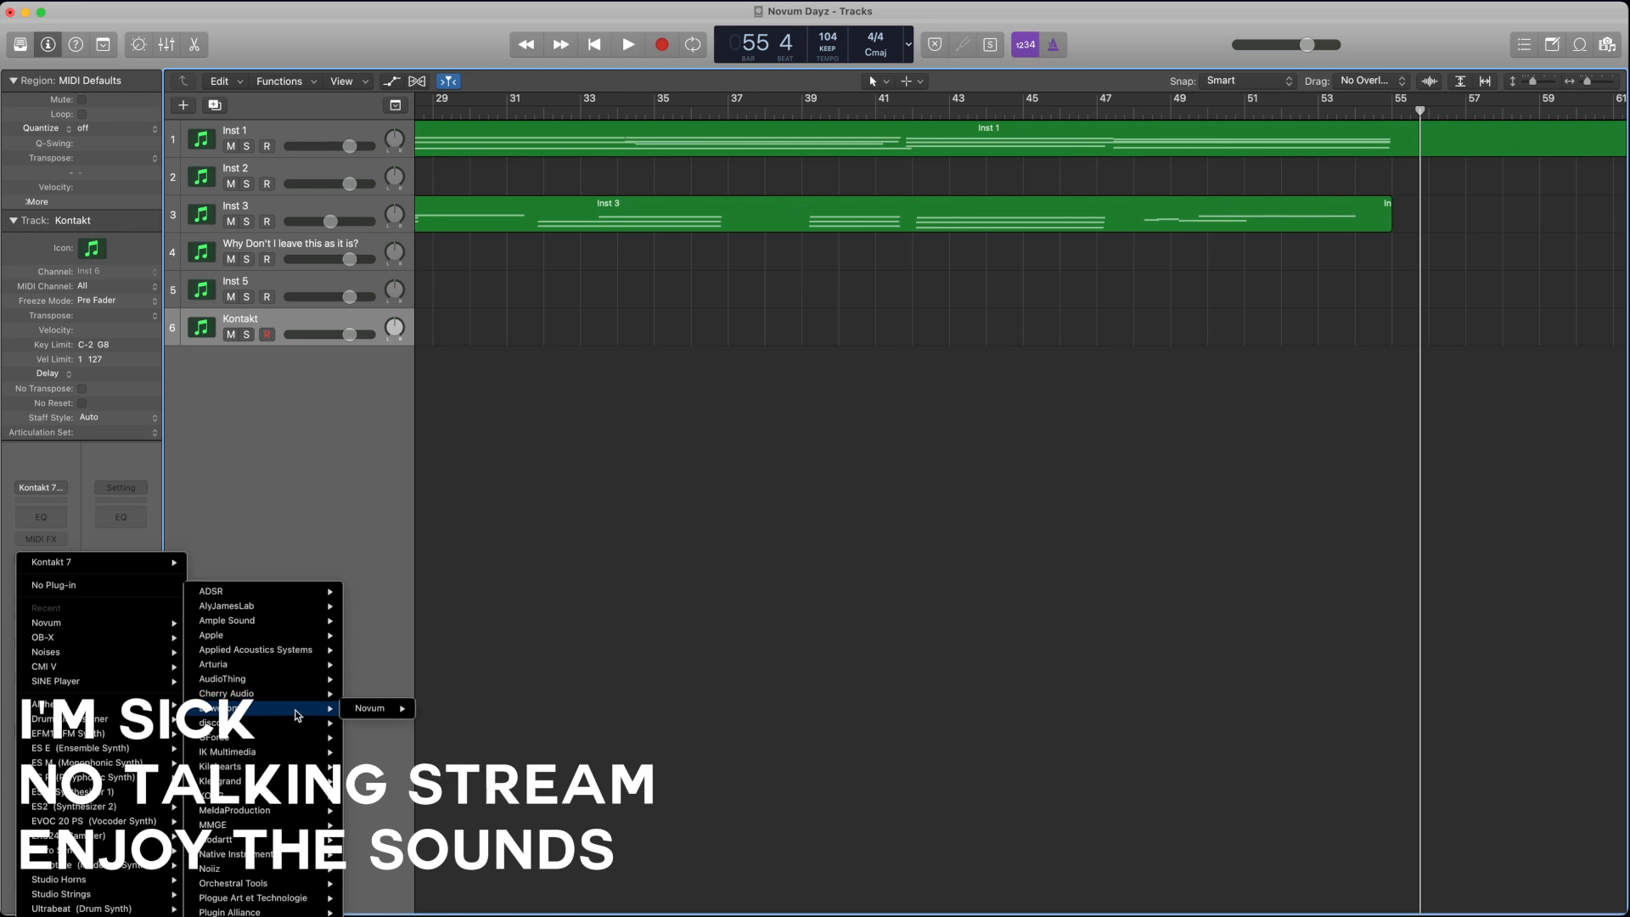
{"action": "left_click", "coordinate": [449, 716]}
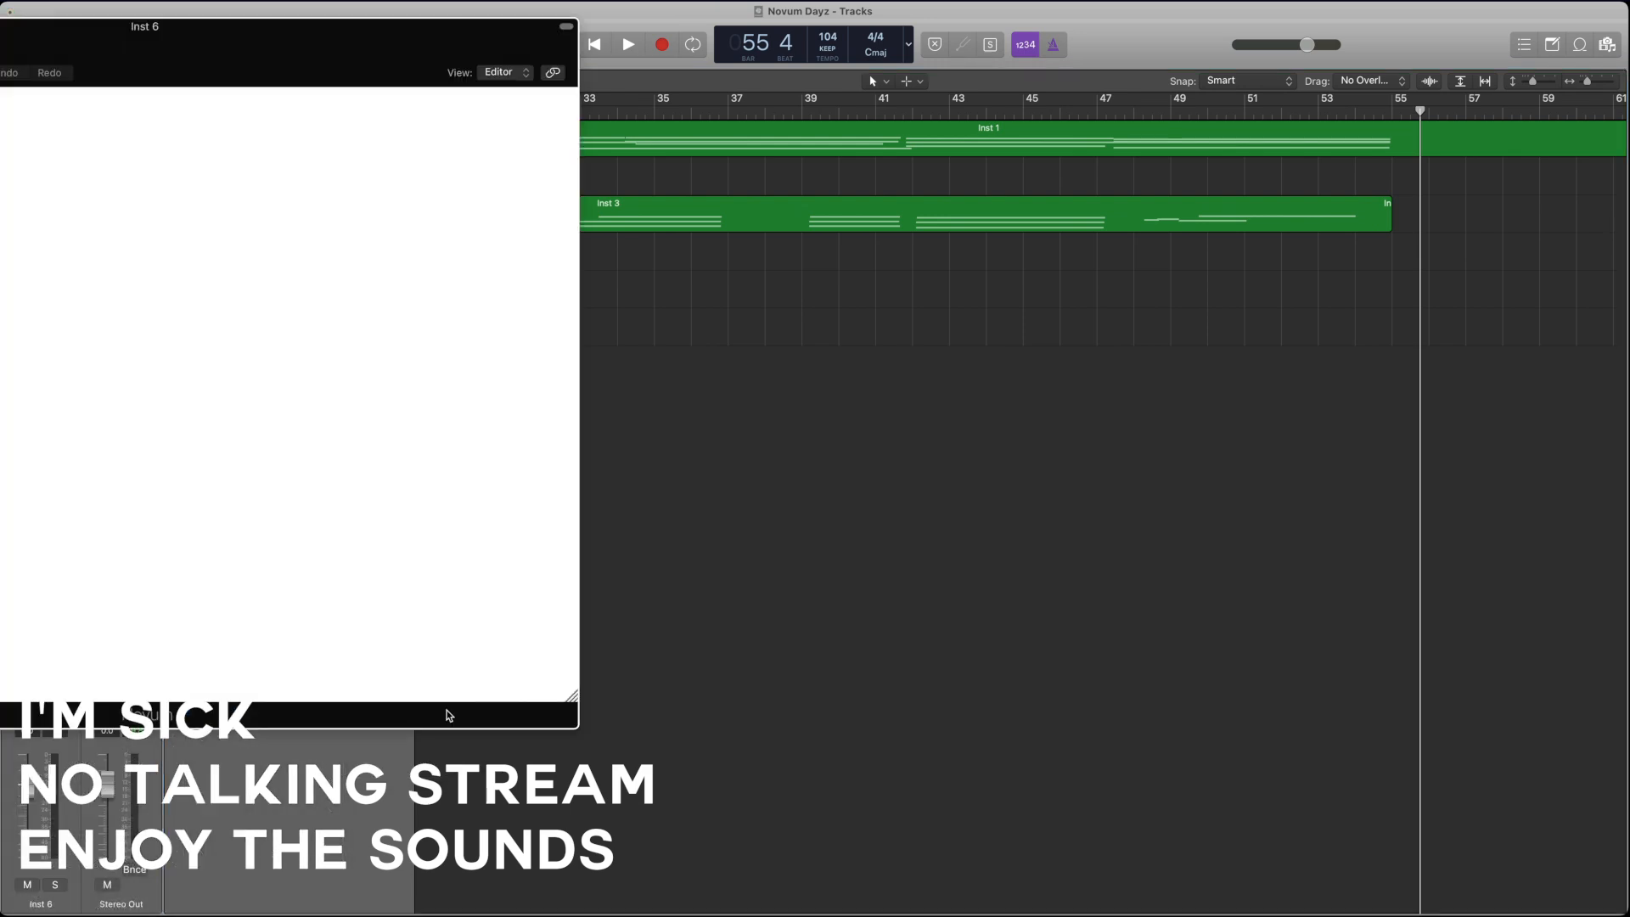
{"action": "left_click_drag", "start_coordinate": [198, 35], "coordinate": [675, 62]}
Step: Load the FX Noise Roll Pad user patch in the sixth track's Novum
{"action": "scroll", "coordinate": [273, 438], "scroll_direction": "down", "scroll_amount": 2}
{"action": "scroll", "coordinate": [273, 444], "scroll_direction": "down", "scroll_amount": 10}
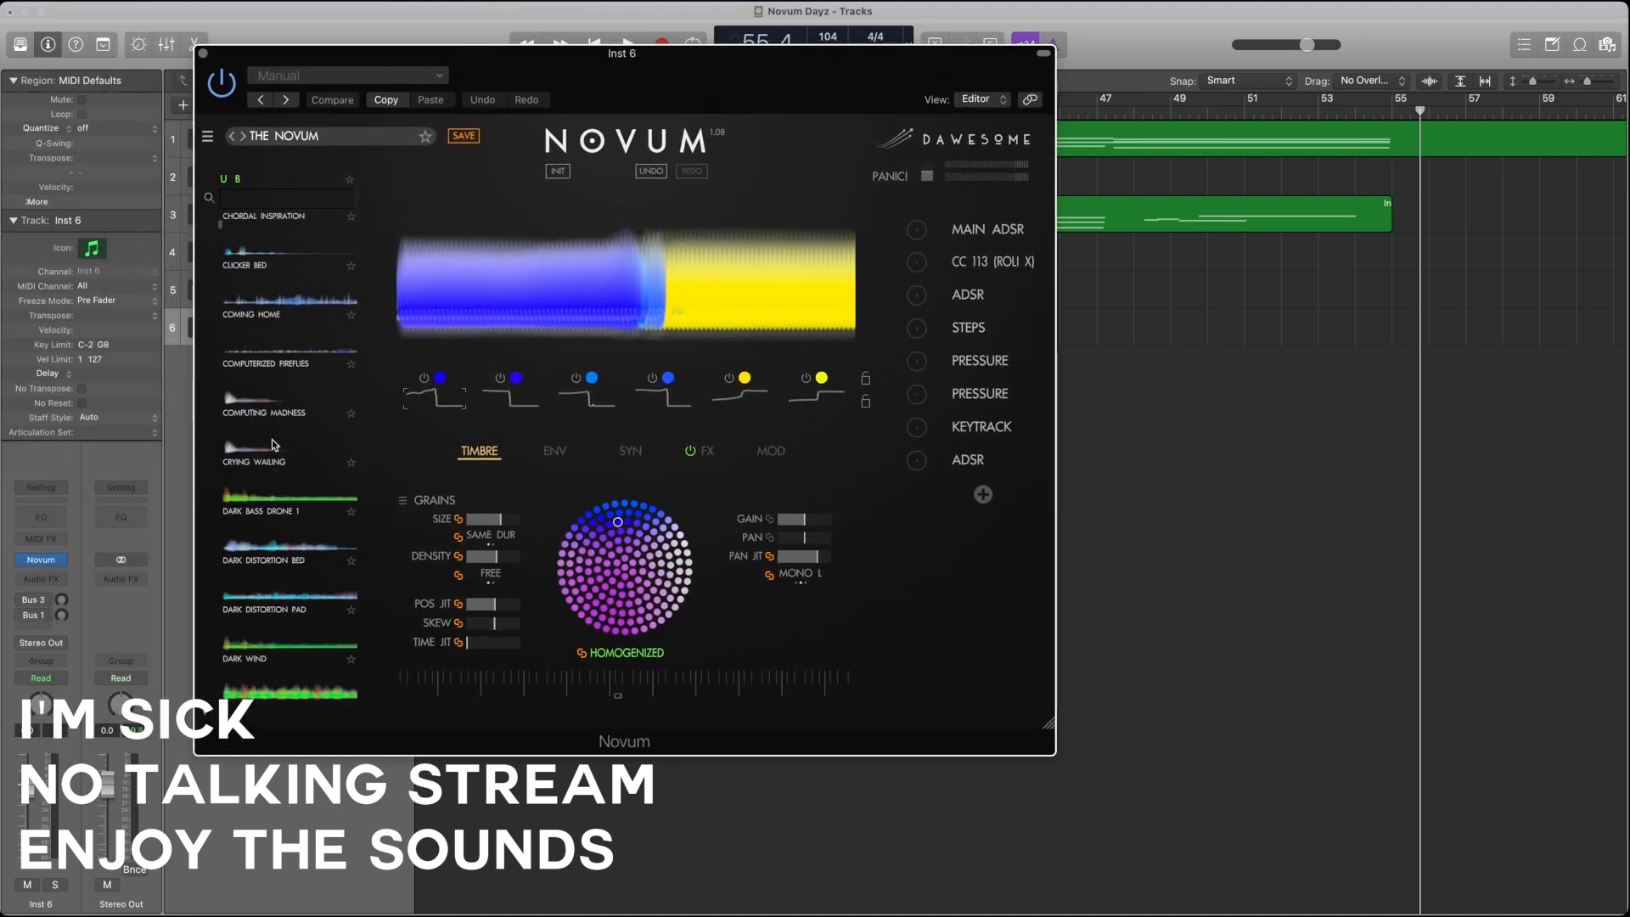
{"action": "scroll", "coordinate": [244, 427], "scroll_direction": "down", "scroll_amount": 15}
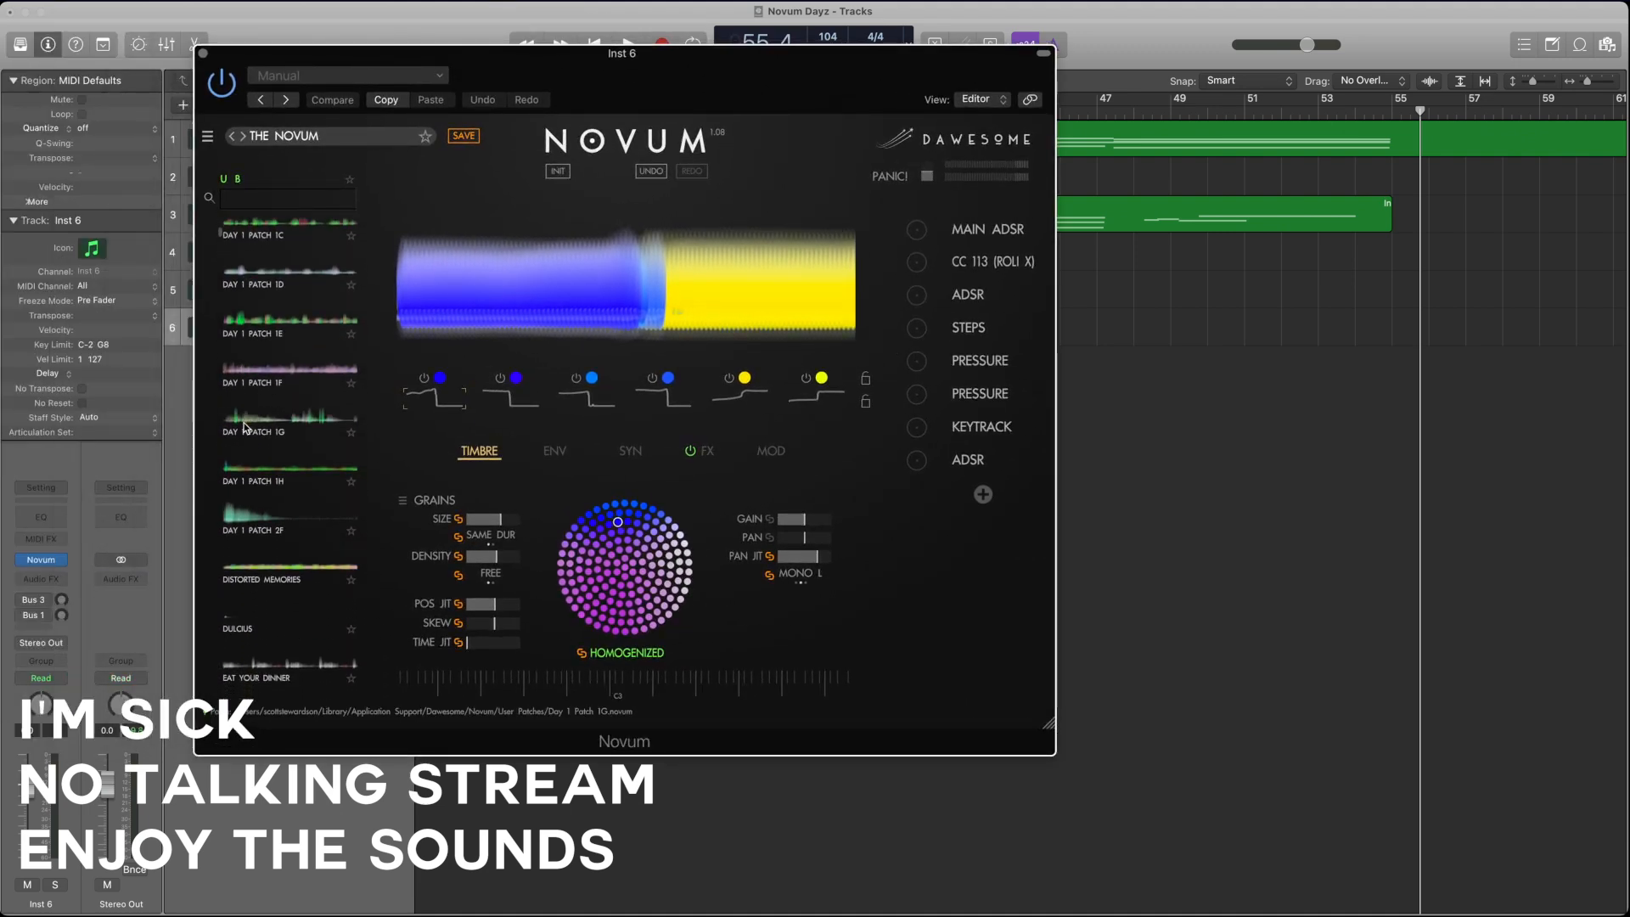
{"action": "scroll", "coordinate": [244, 427], "scroll_direction": "down", "scroll_amount": 8}
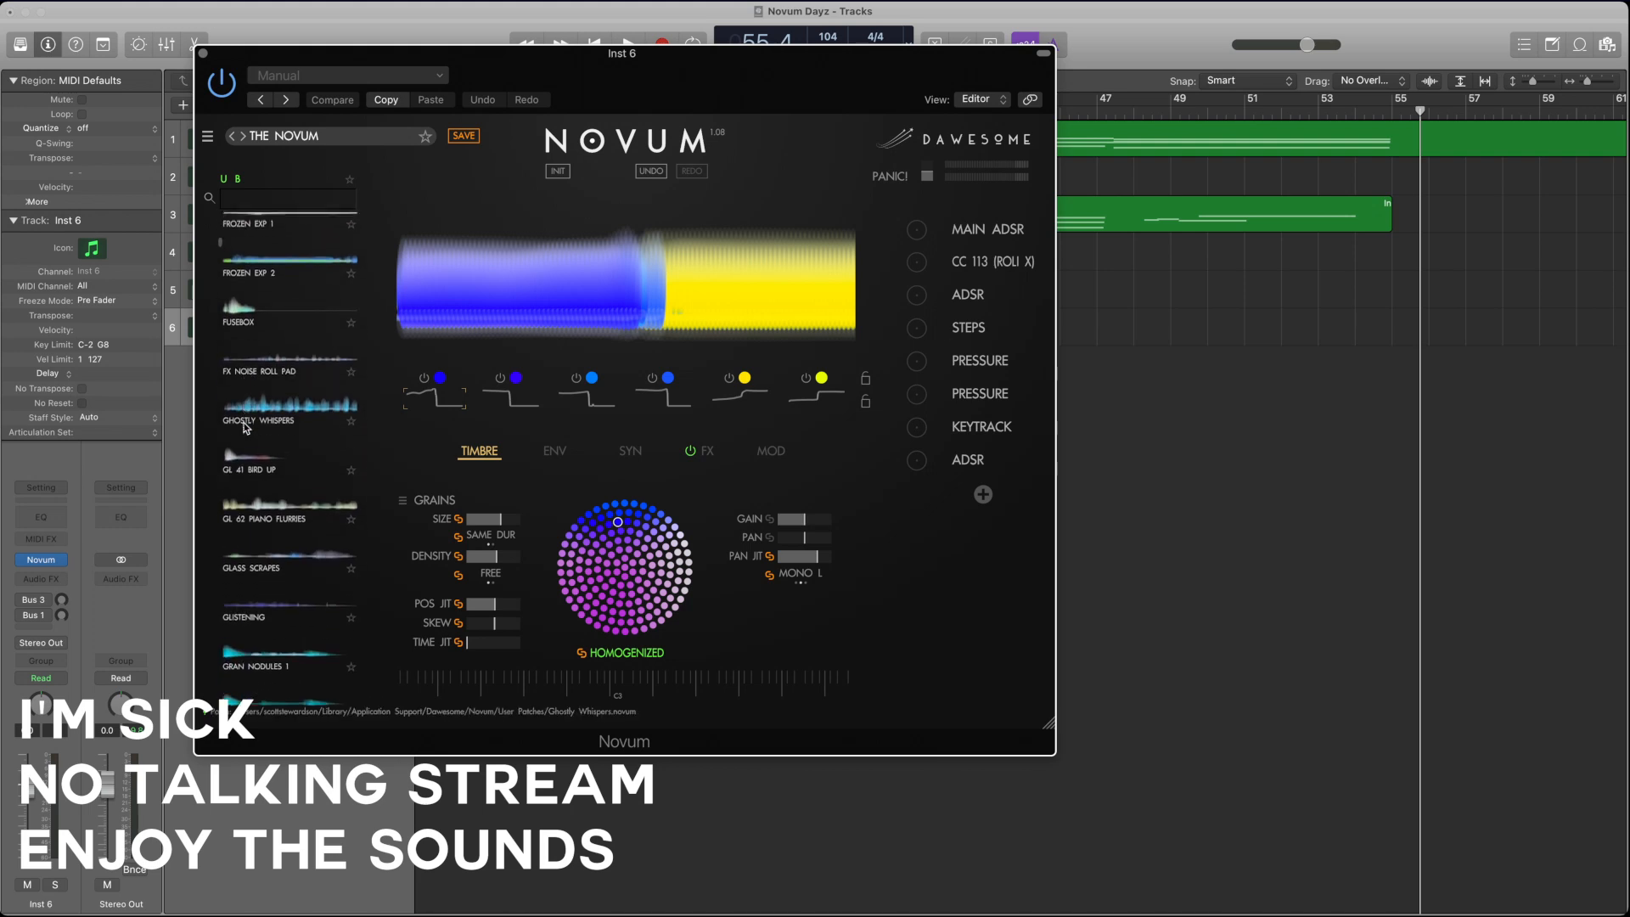
{"action": "left_click", "coordinate": [288, 345]}
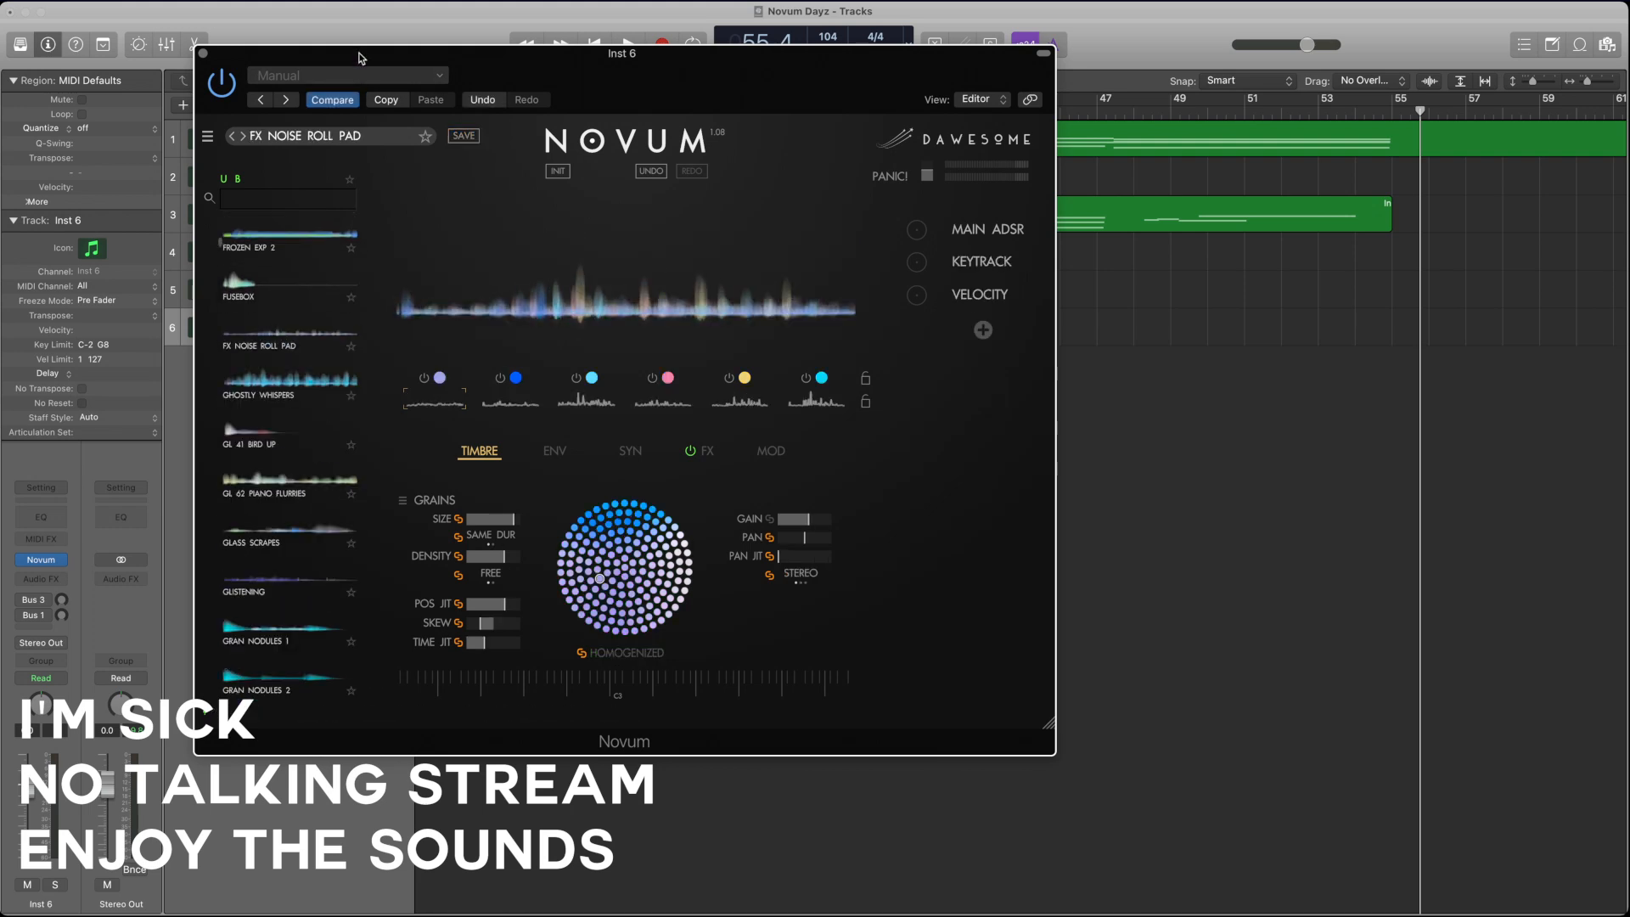
Step: Replace layer 5 with a Ghostly Whispers layer, layer 3 with one from GL 41 Bird Up, and layer 2 with one from GL 62 Piano Flurries
{"action": "mouse_move", "coordinate": [318, 386]}
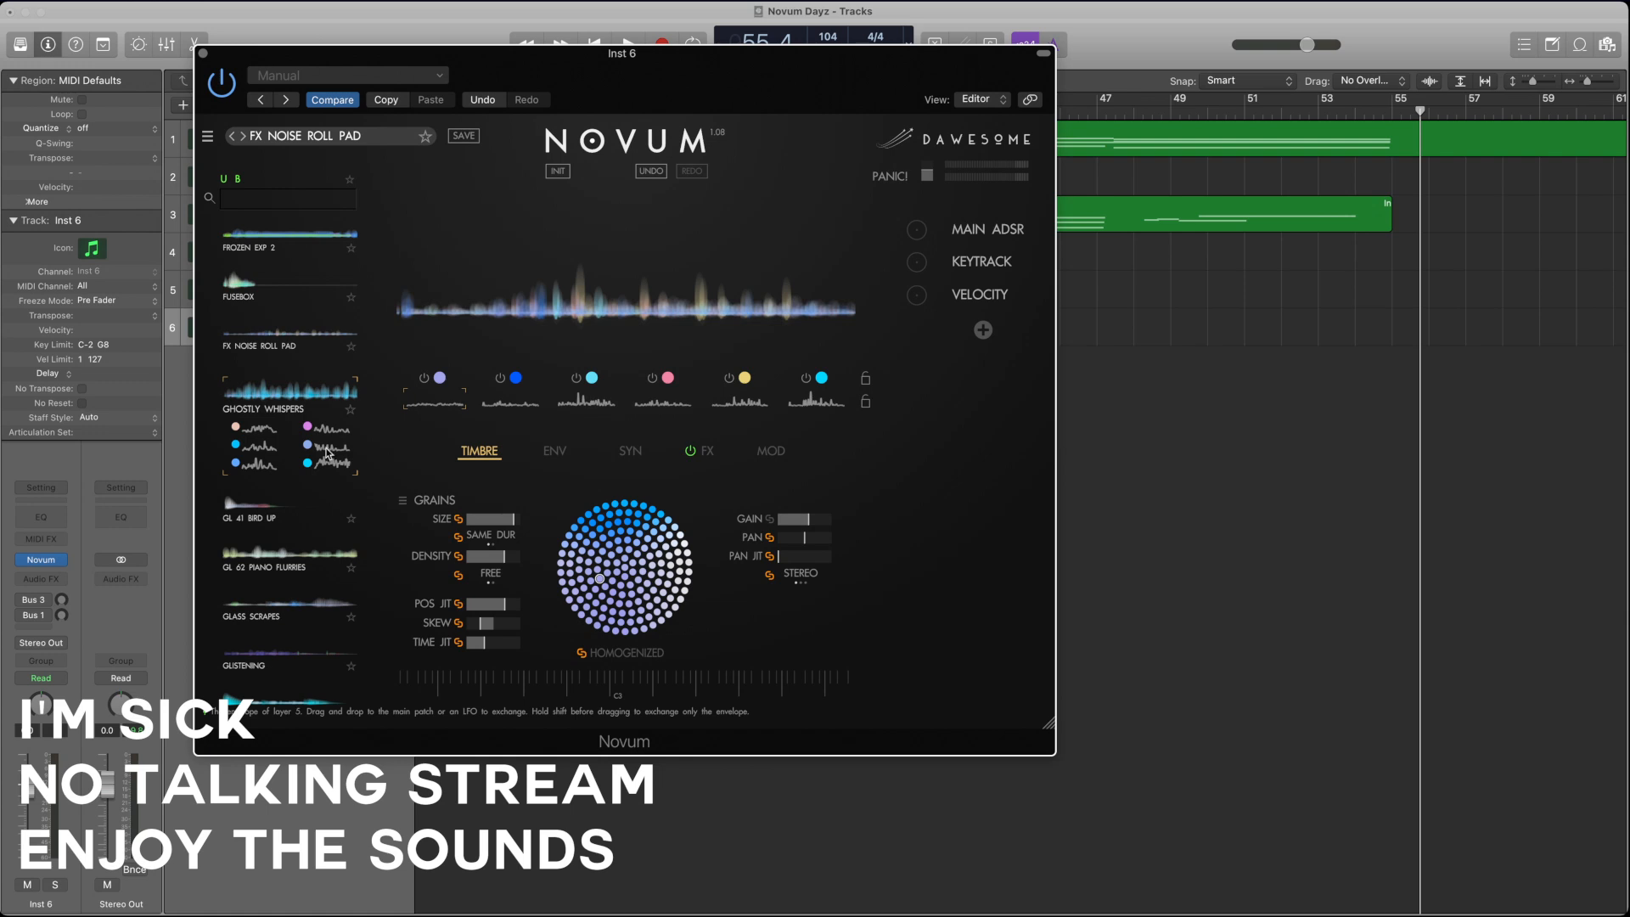
{"action": "left_click_drag", "start_coordinate": [326, 452], "coordinate": [739, 399]}
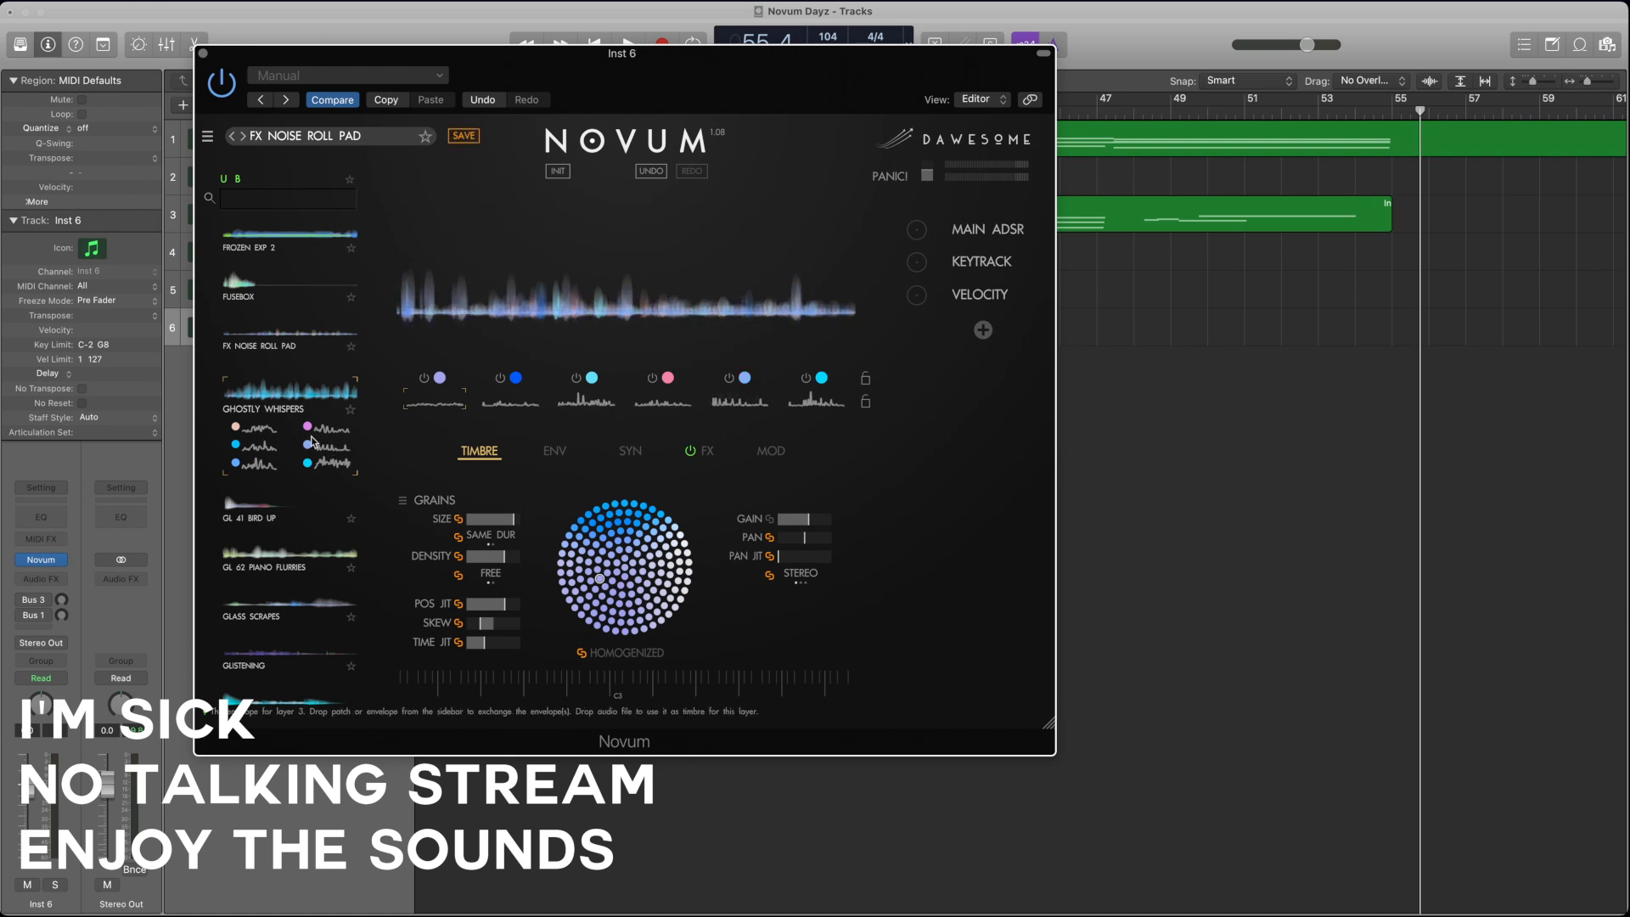
{"action": "mouse_move", "coordinate": [255, 512]}
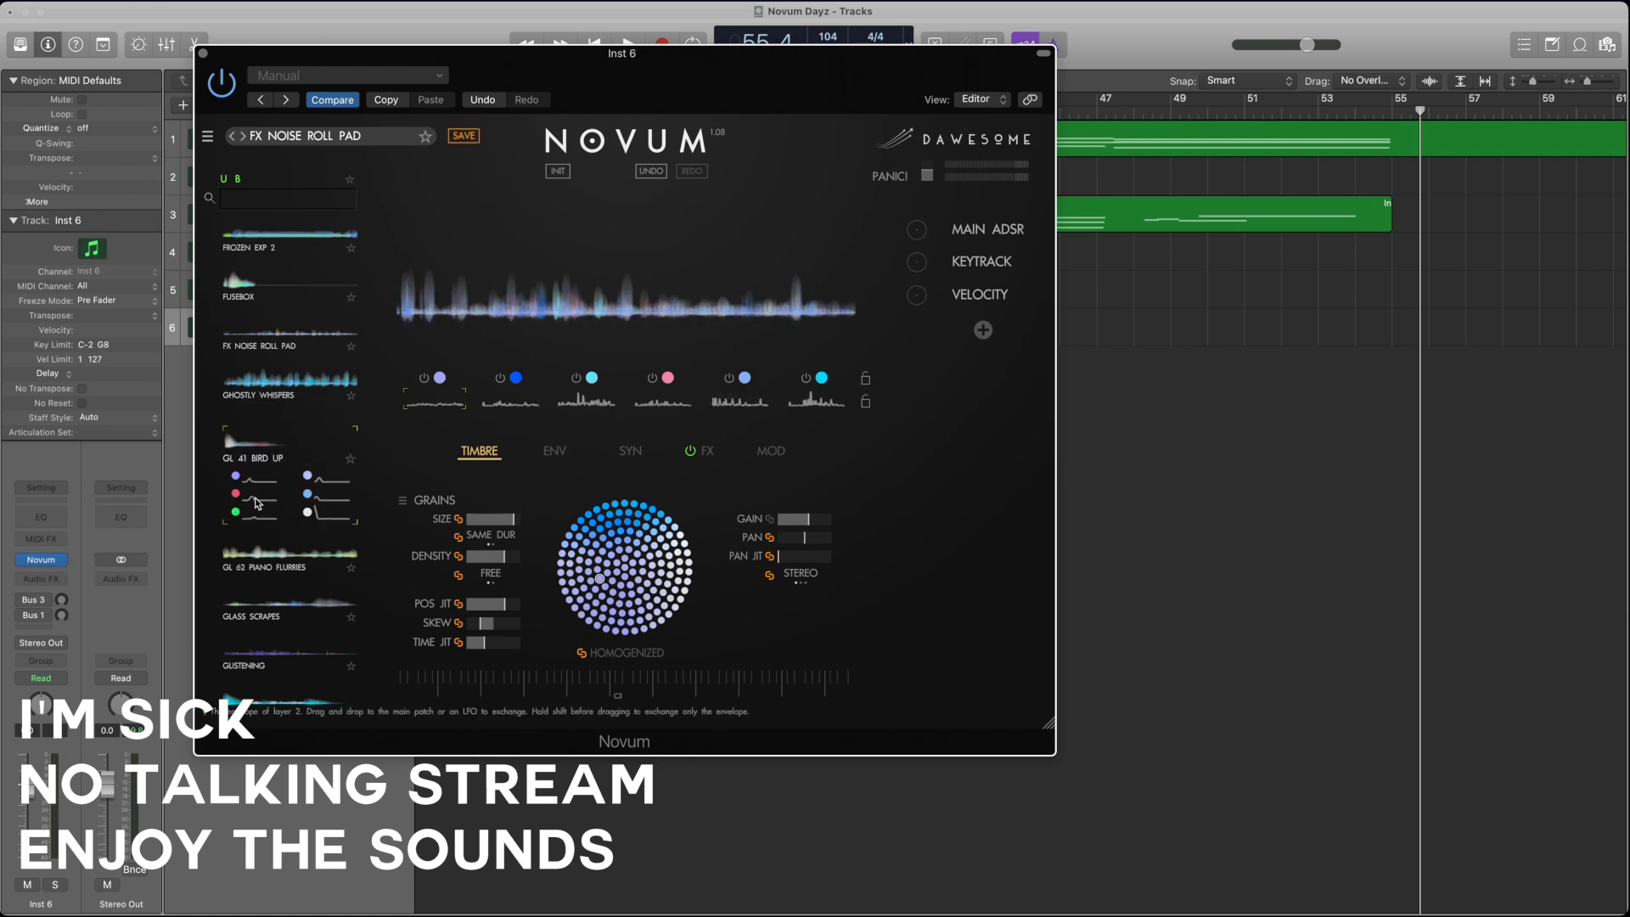
{"action": "left_click_drag", "start_coordinate": [256, 504], "coordinate": [592, 395]}
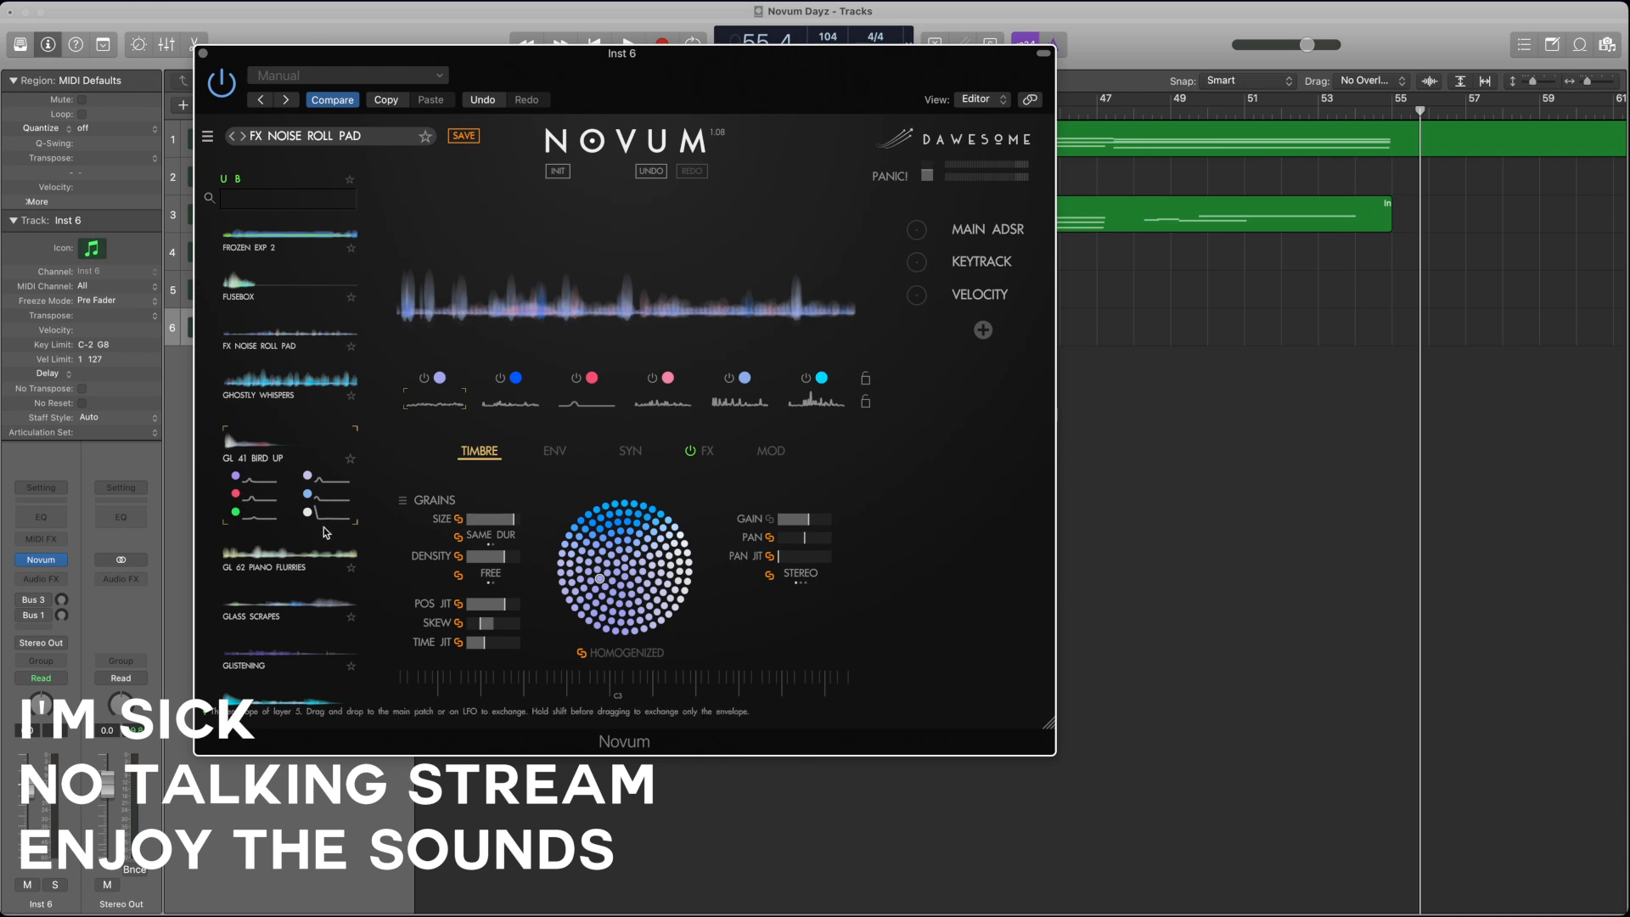
{"action": "mouse_move", "coordinate": [298, 553]}
{"action": "left_click_drag", "start_coordinate": [259, 548], "coordinate": [507, 401]}
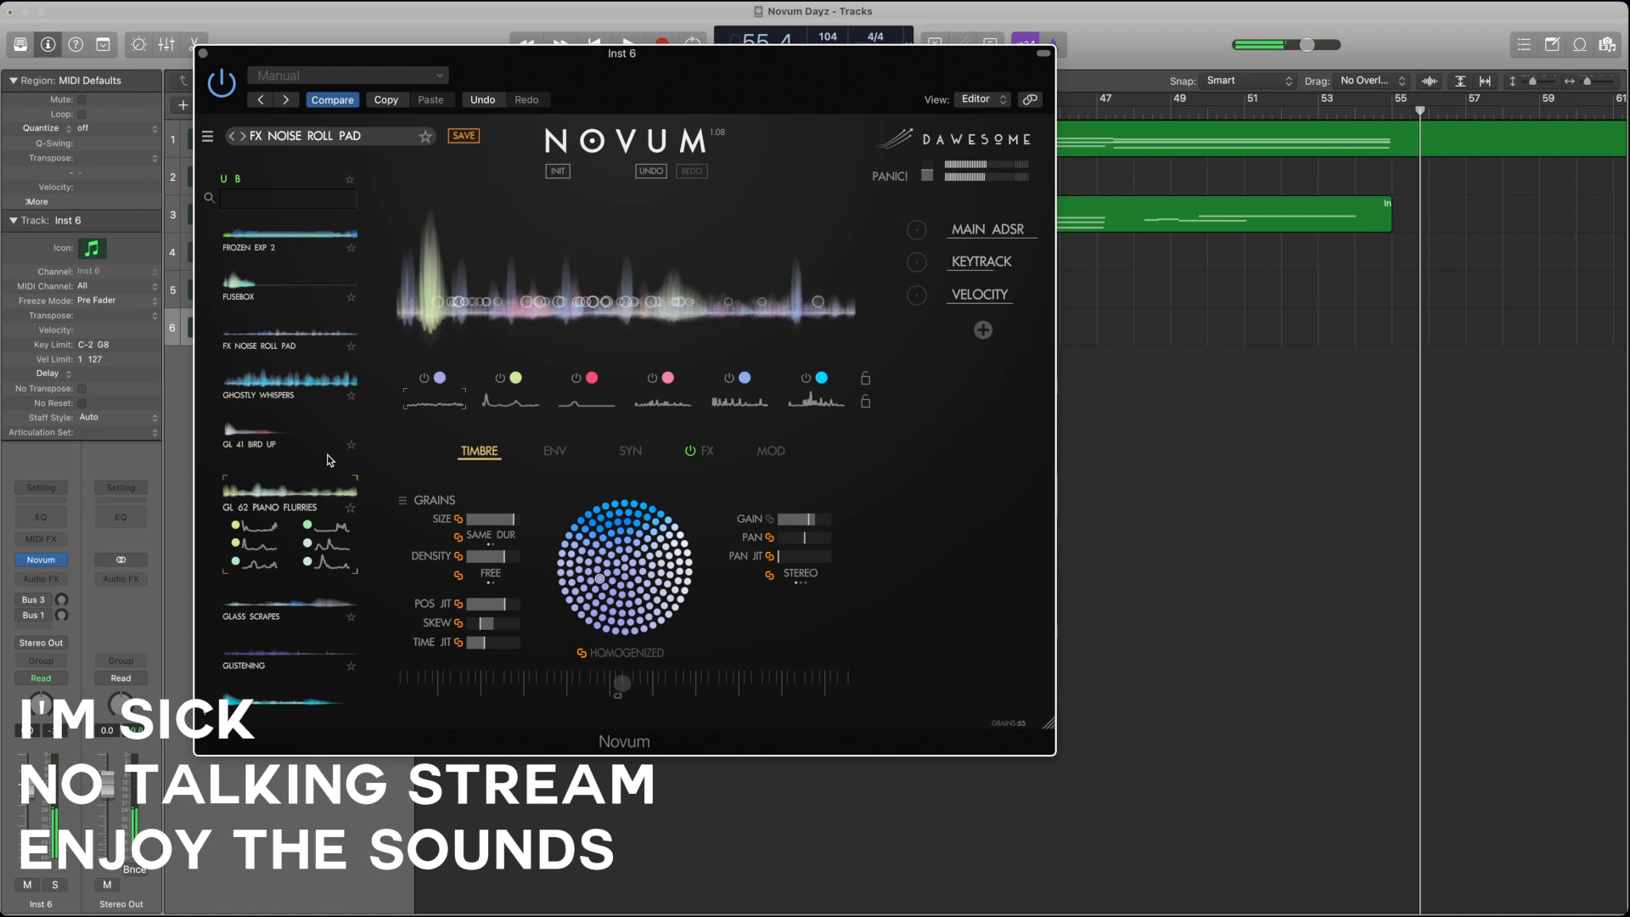
Step: Switch off layers 1, 3, 4, 5 and 6 to audition the second layer alone
{"action": "left_click", "coordinate": [424, 377]}
{"action": "left_click", "coordinate": [577, 385]}
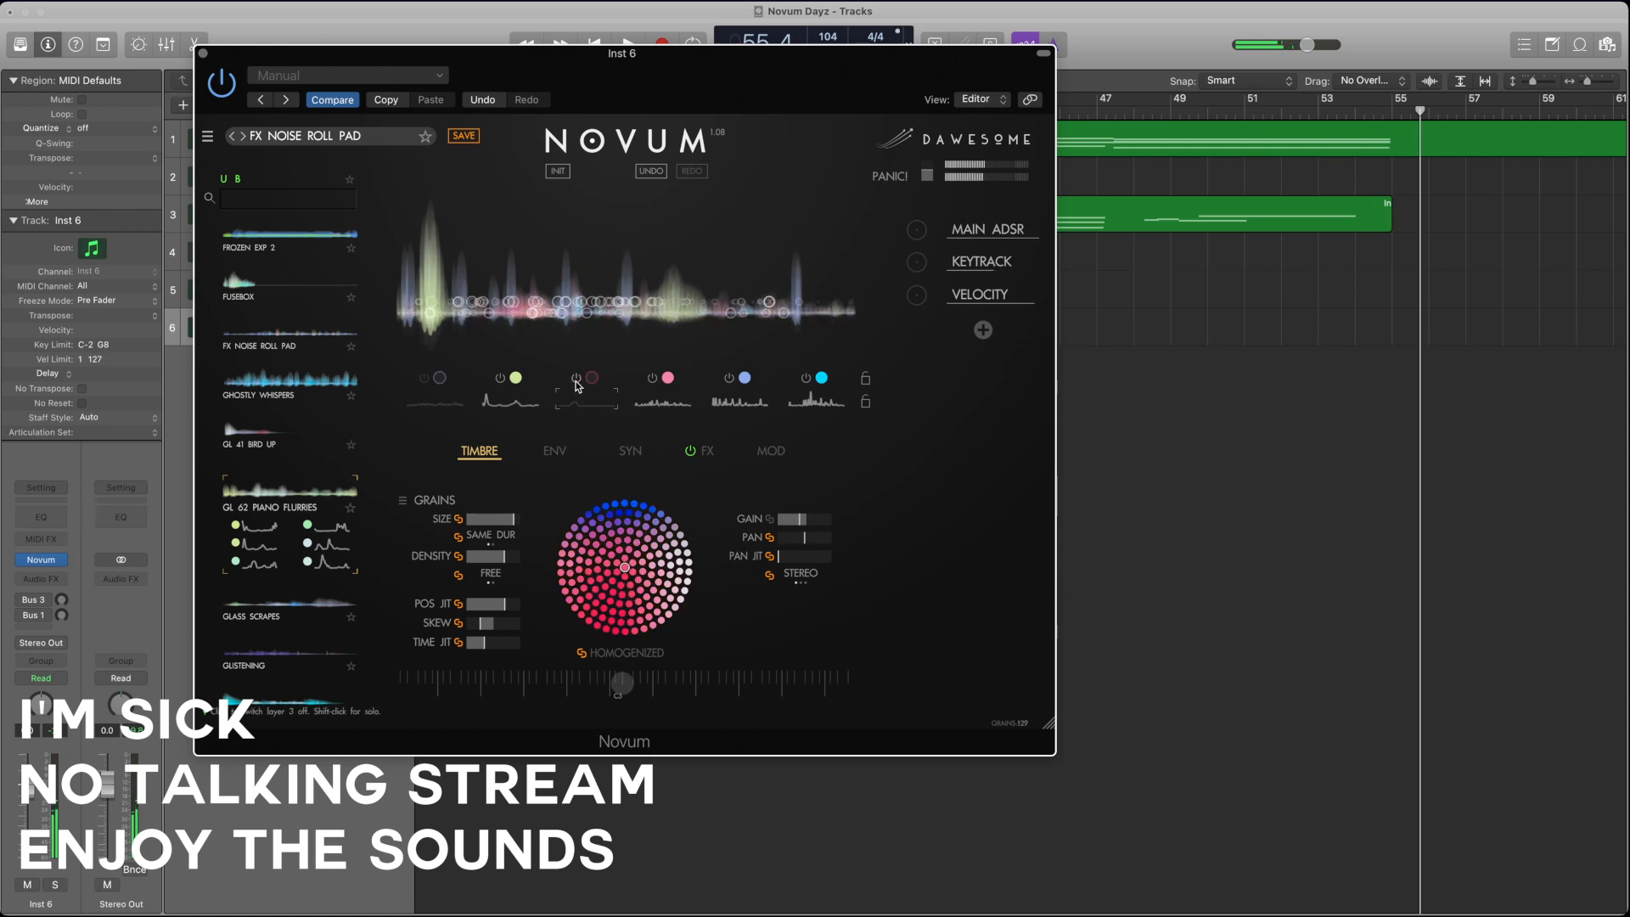
{"action": "left_click", "coordinate": [652, 378]}
{"action": "left_click", "coordinate": [728, 378]}
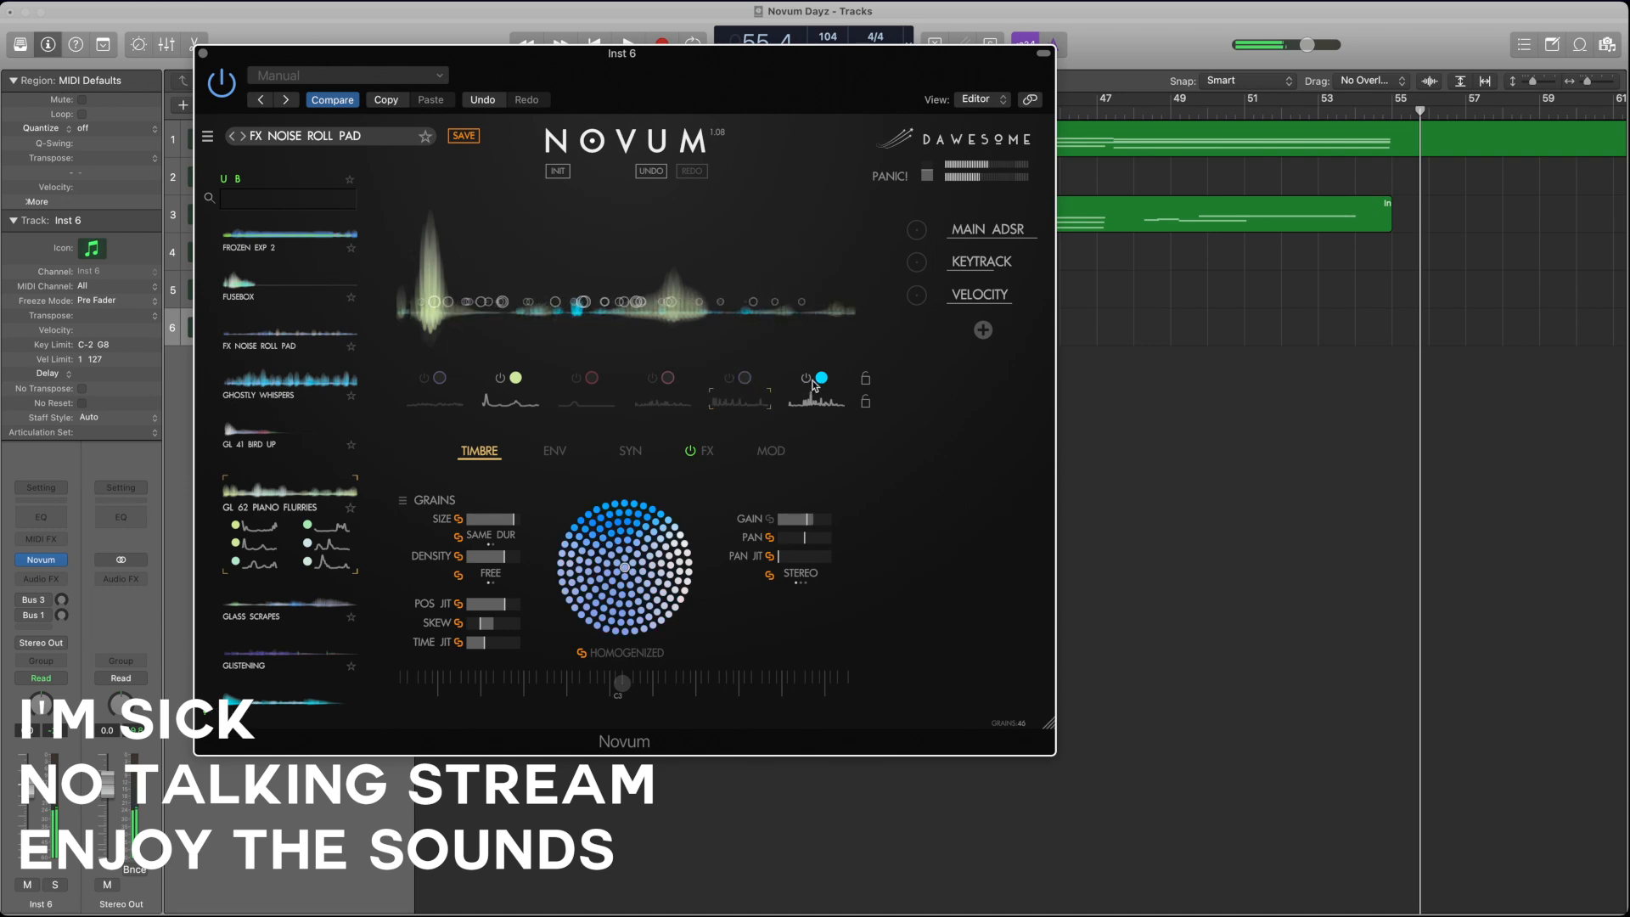
{"action": "left_click", "coordinate": [808, 380]}
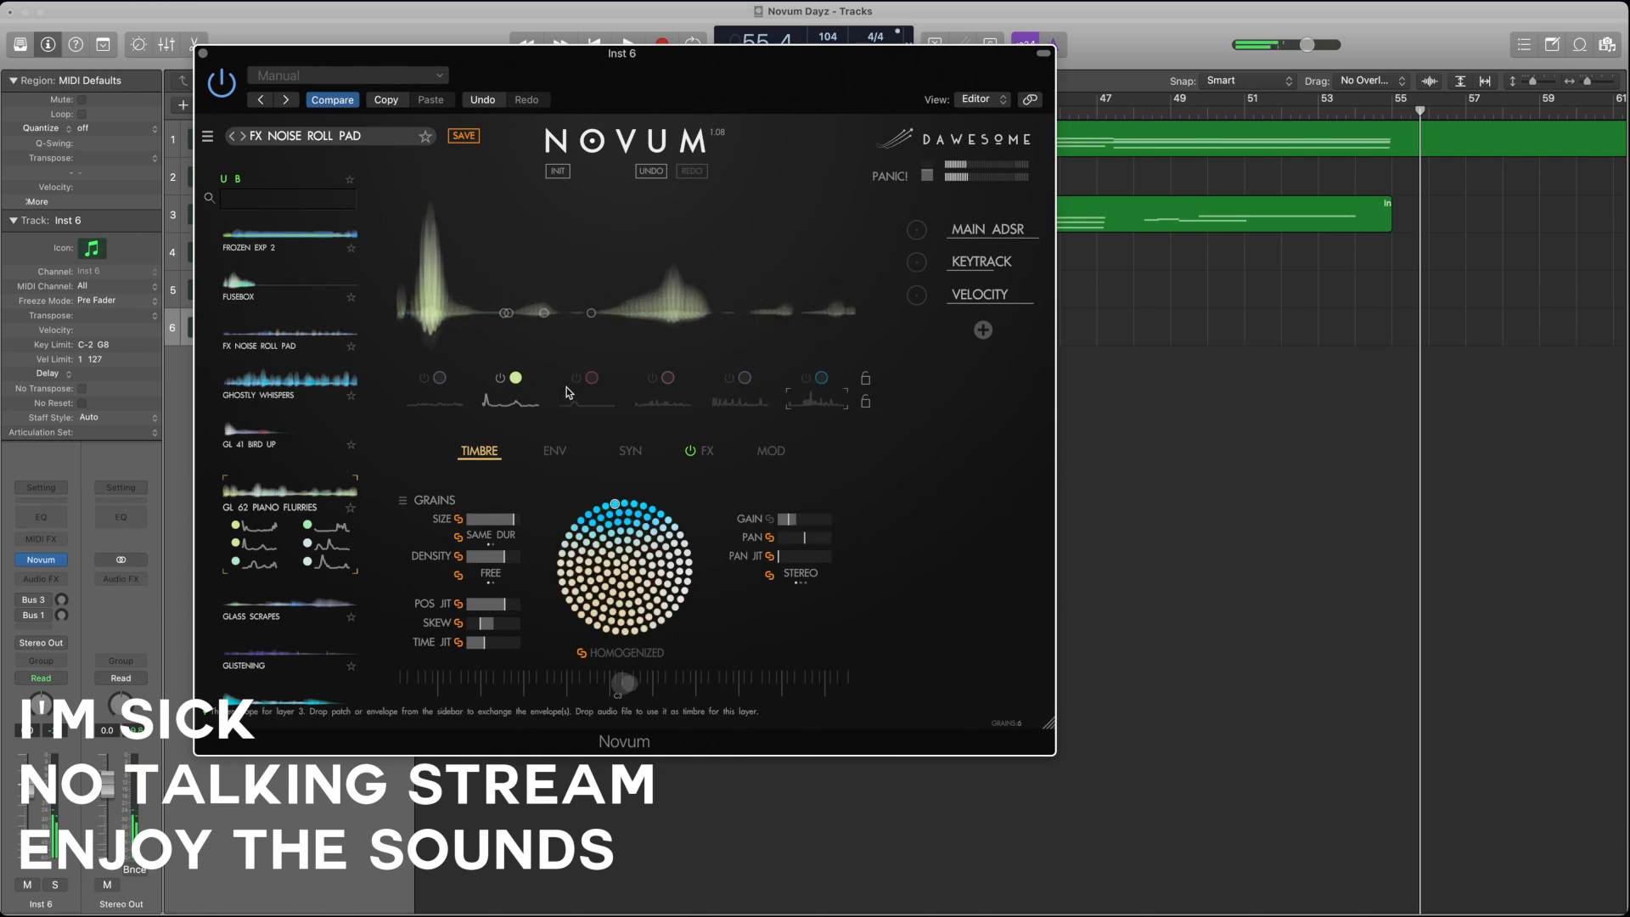
Step: Bring layers 3, 4 and 5 back in, and switch off layers 4, 3 and 2 to audition layer 5 alone
{"action": "left_click", "coordinate": [577, 379]}
{"action": "left_click", "coordinate": [652, 378]}
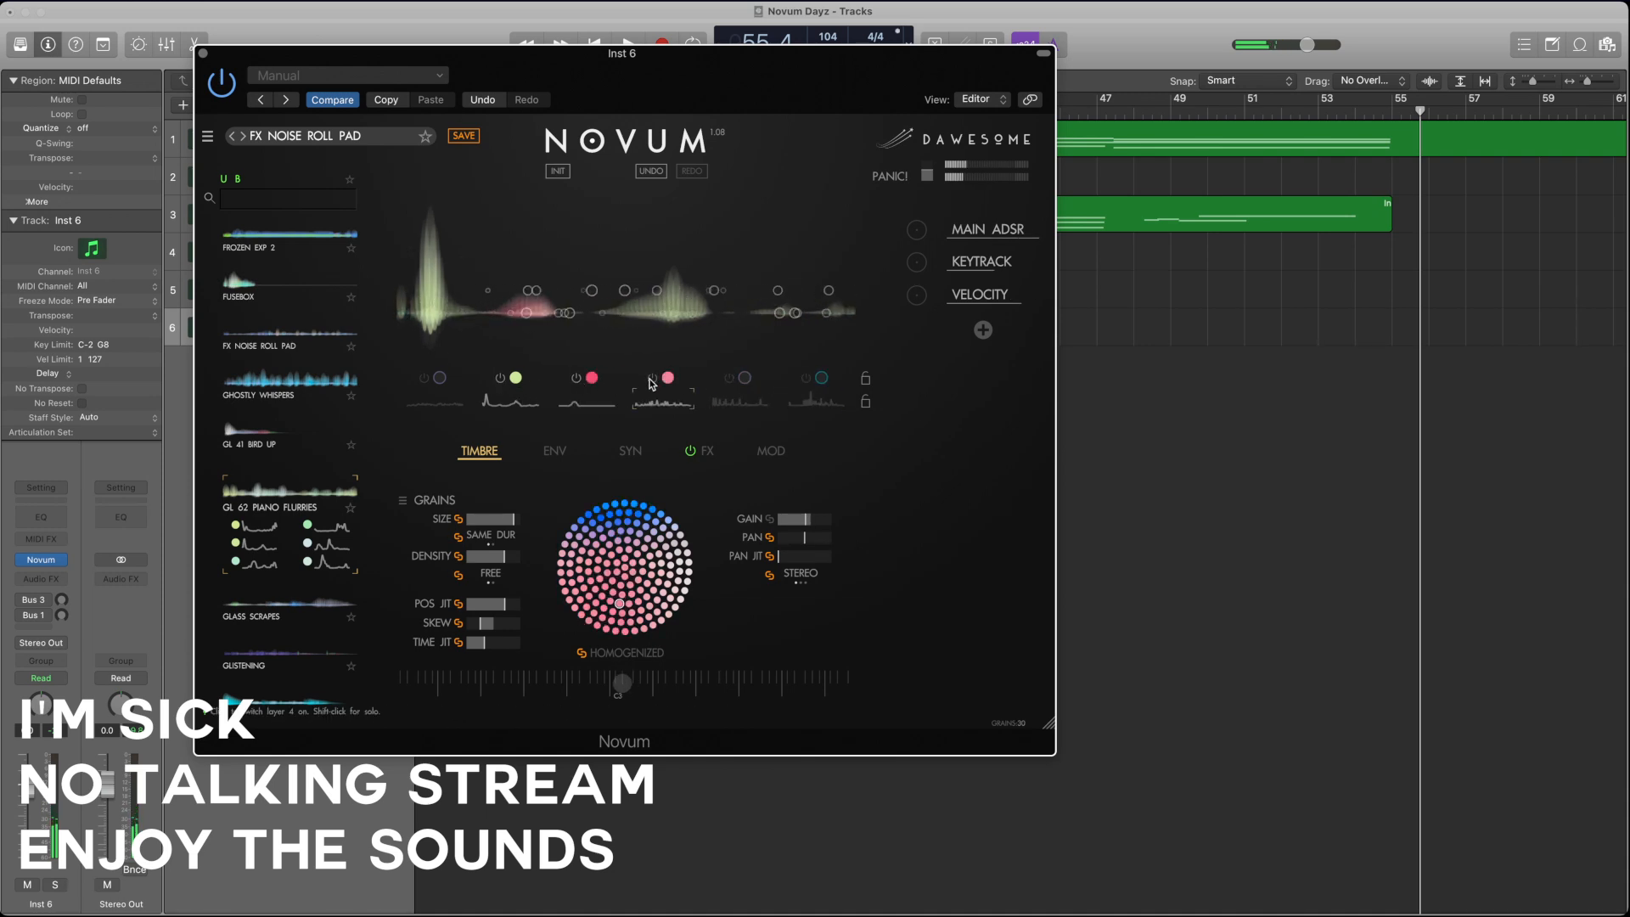
{"action": "left_click", "coordinate": [729, 377]}
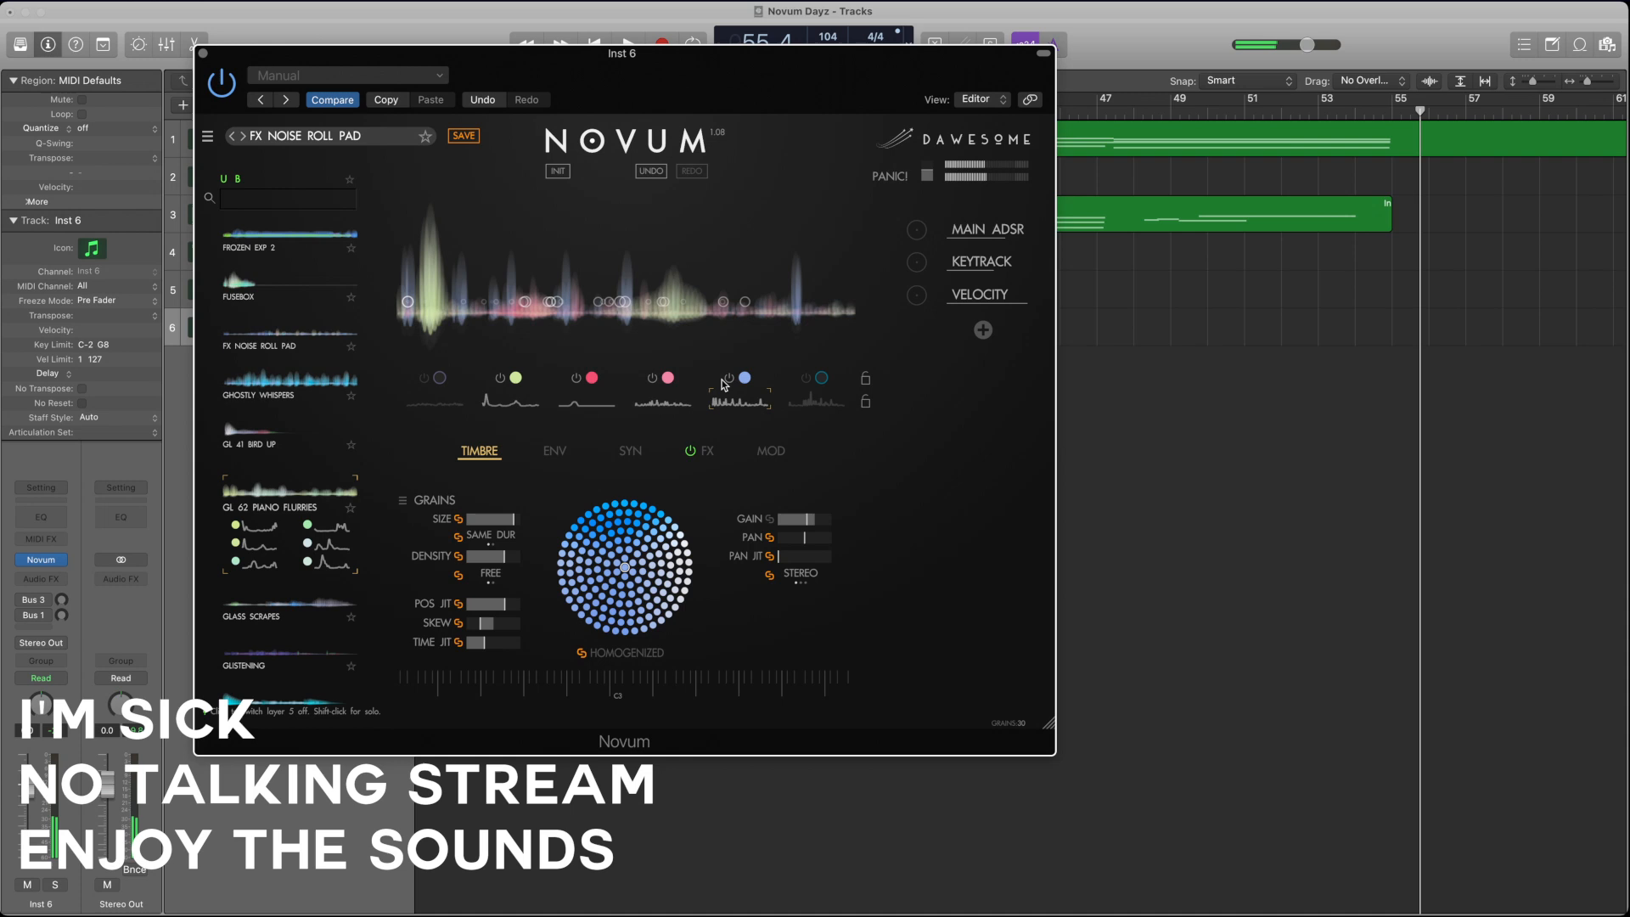
{"action": "left_click", "coordinate": [651, 377]}
{"action": "left_click", "coordinate": [577, 377]}
{"action": "left_click", "coordinate": [500, 378]}
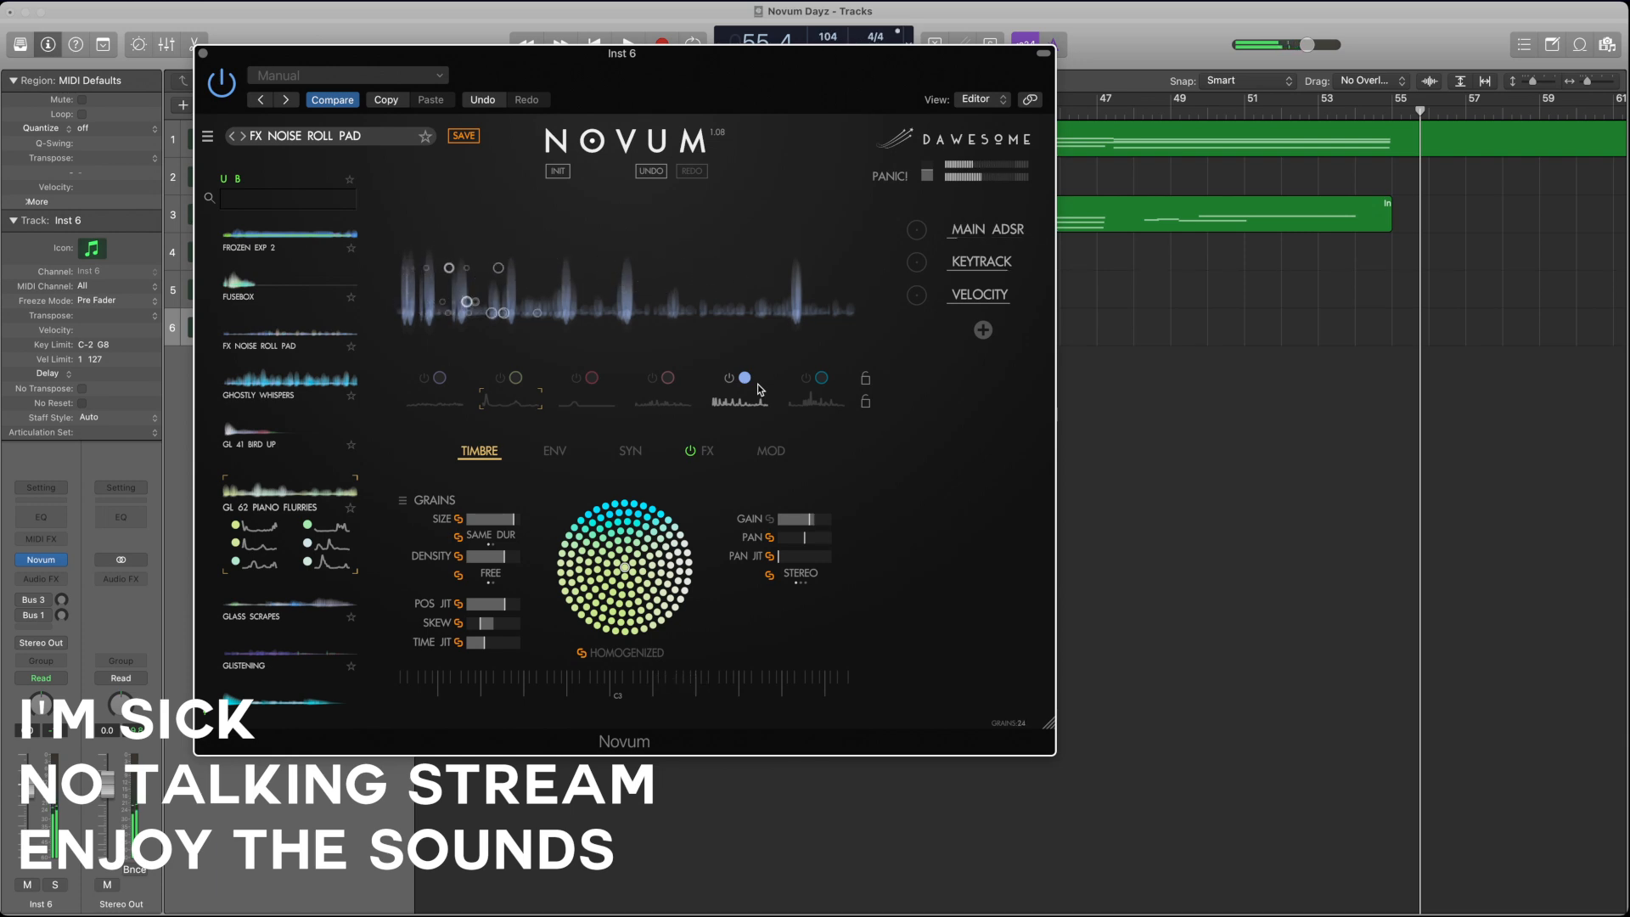
Step: Switch layers 6, 4, 3, 2 and 1 back on to hear the full patch
{"action": "left_click", "coordinate": [806, 378]}
{"action": "left_click", "coordinate": [651, 378]}
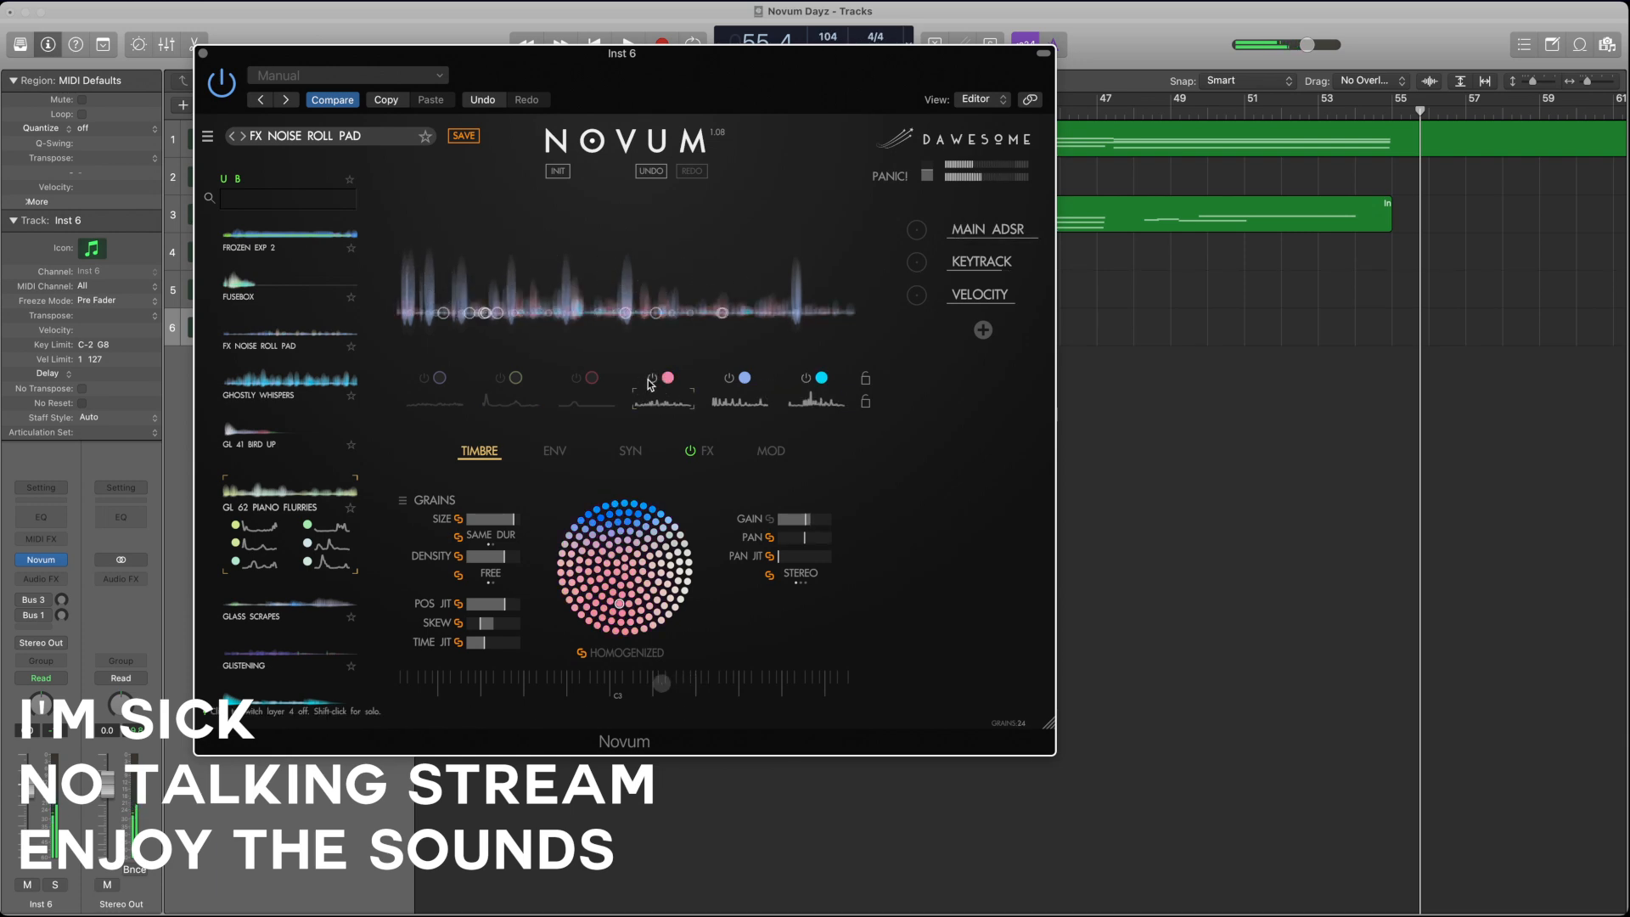
{"action": "left_click", "coordinate": [577, 378]}
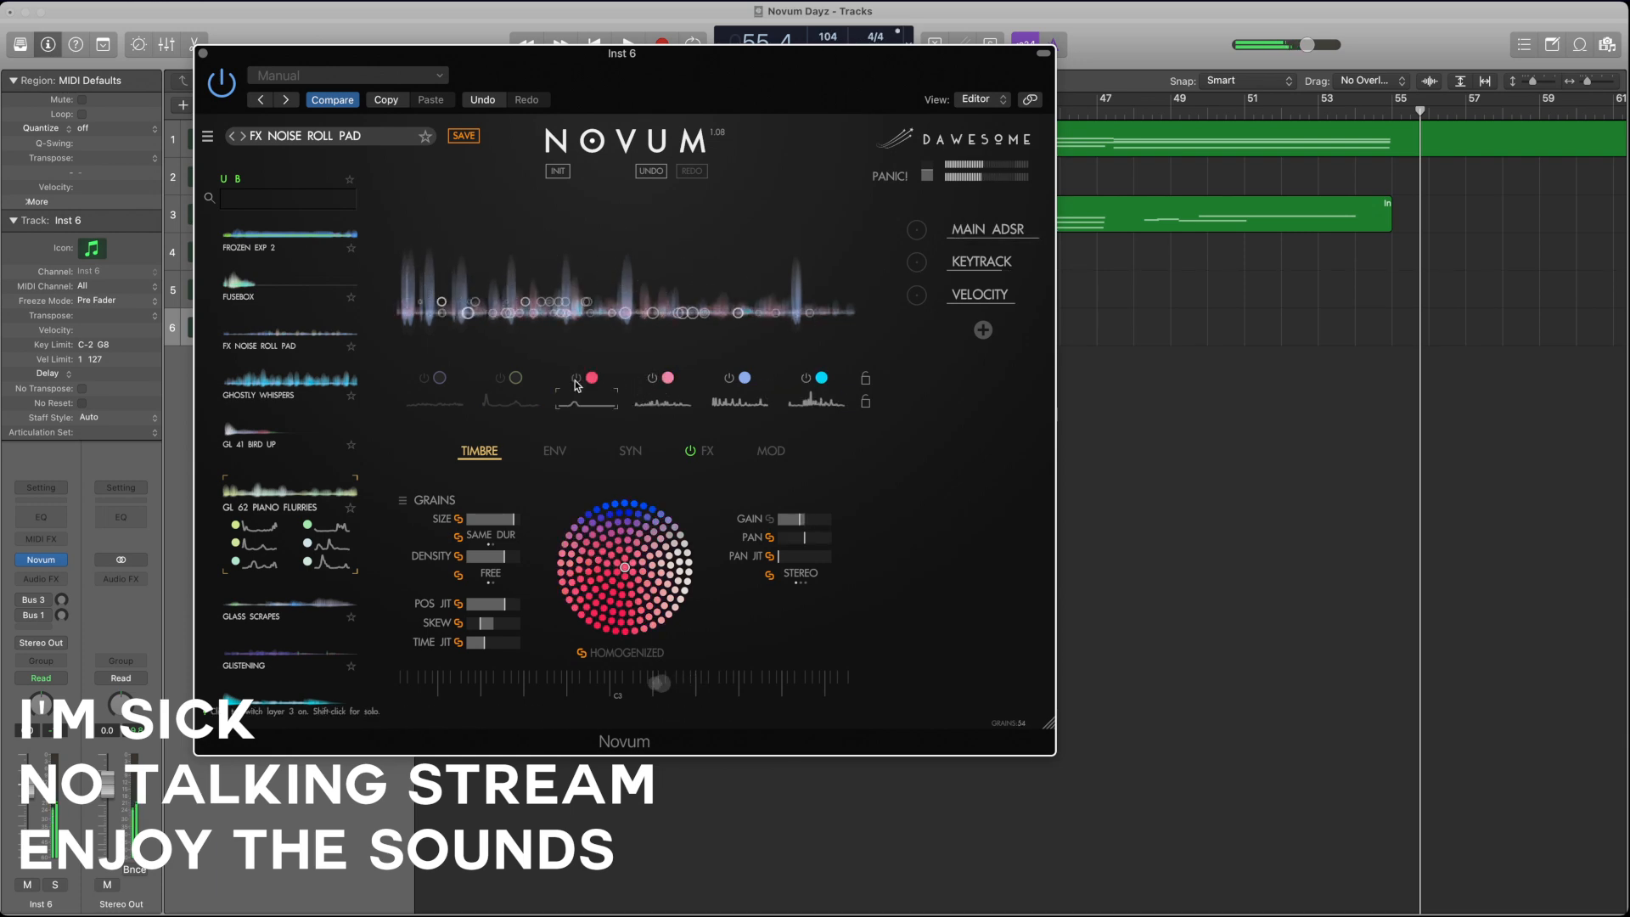
{"action": "left_click", "coordinate": [500, 380]}
{"action": "left_click", "coordinate": [424, 380]}
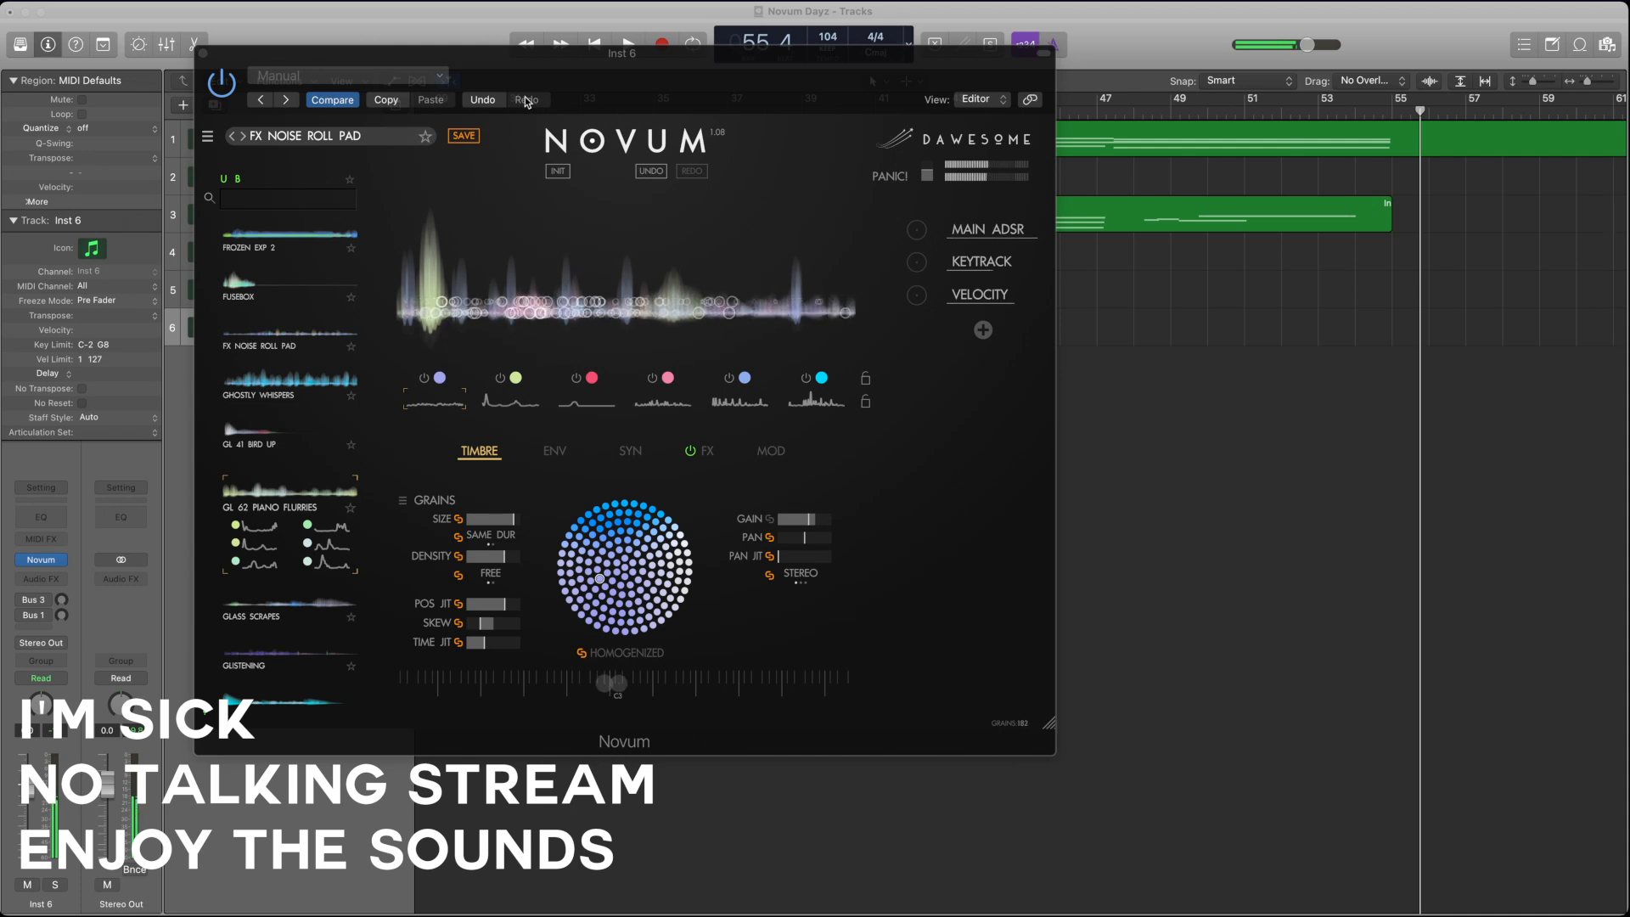
Step: Close the sixth instrument's window and create a seventh software instrument track with the default patch
{"action": "left_click", "coordinate": [533, 59]}
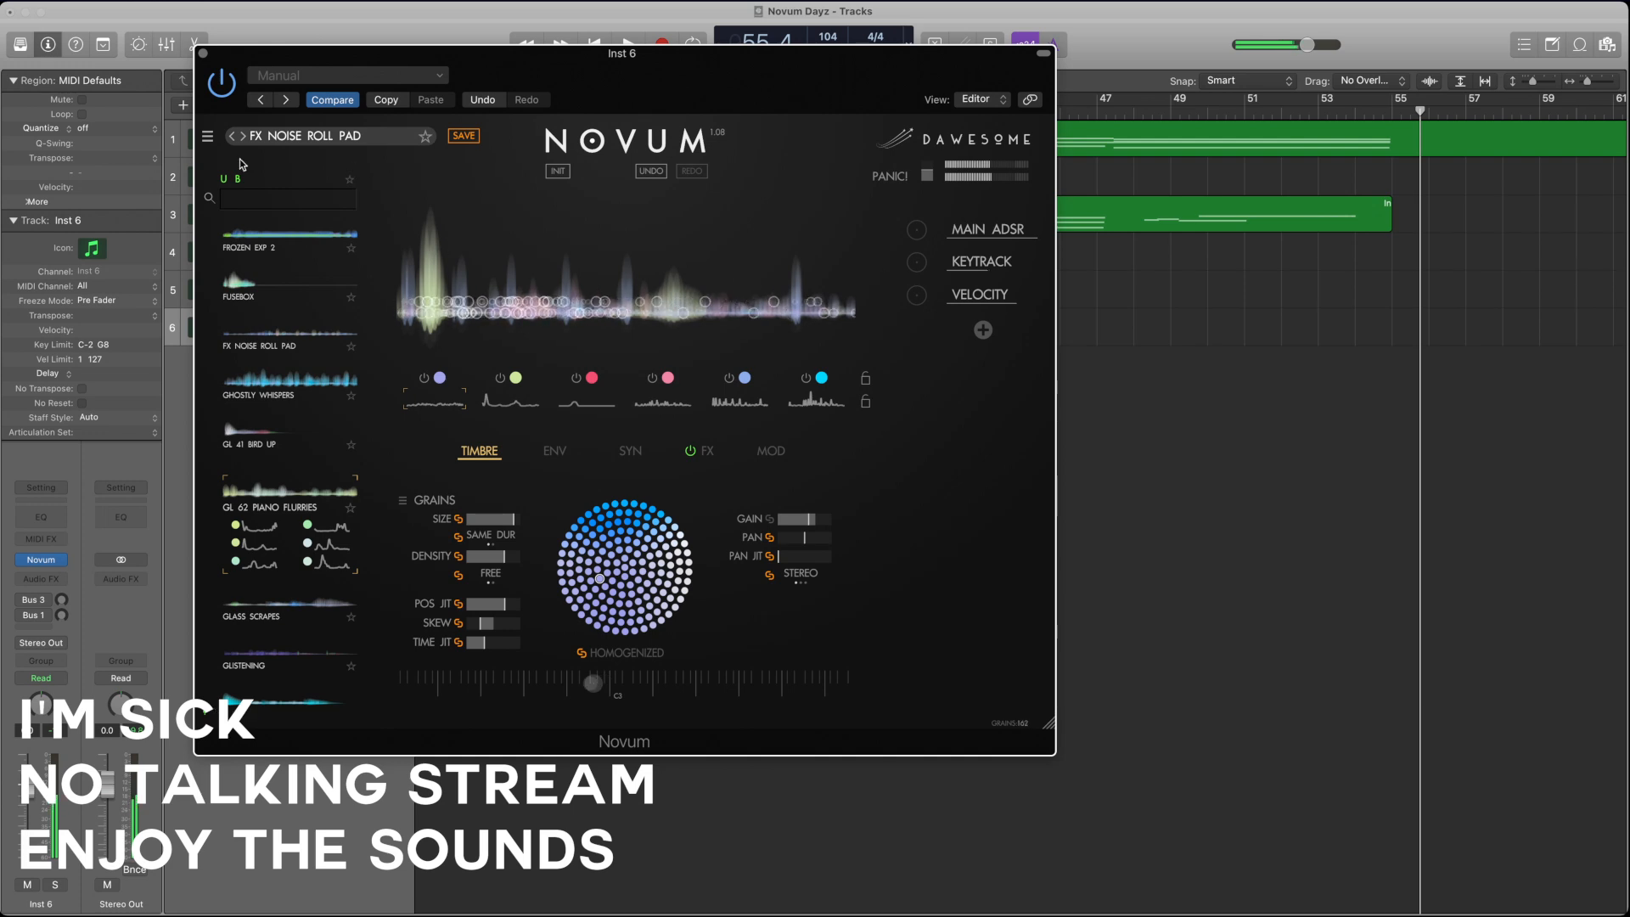
{"action": "left_click", "coordinate": [202, 52]}
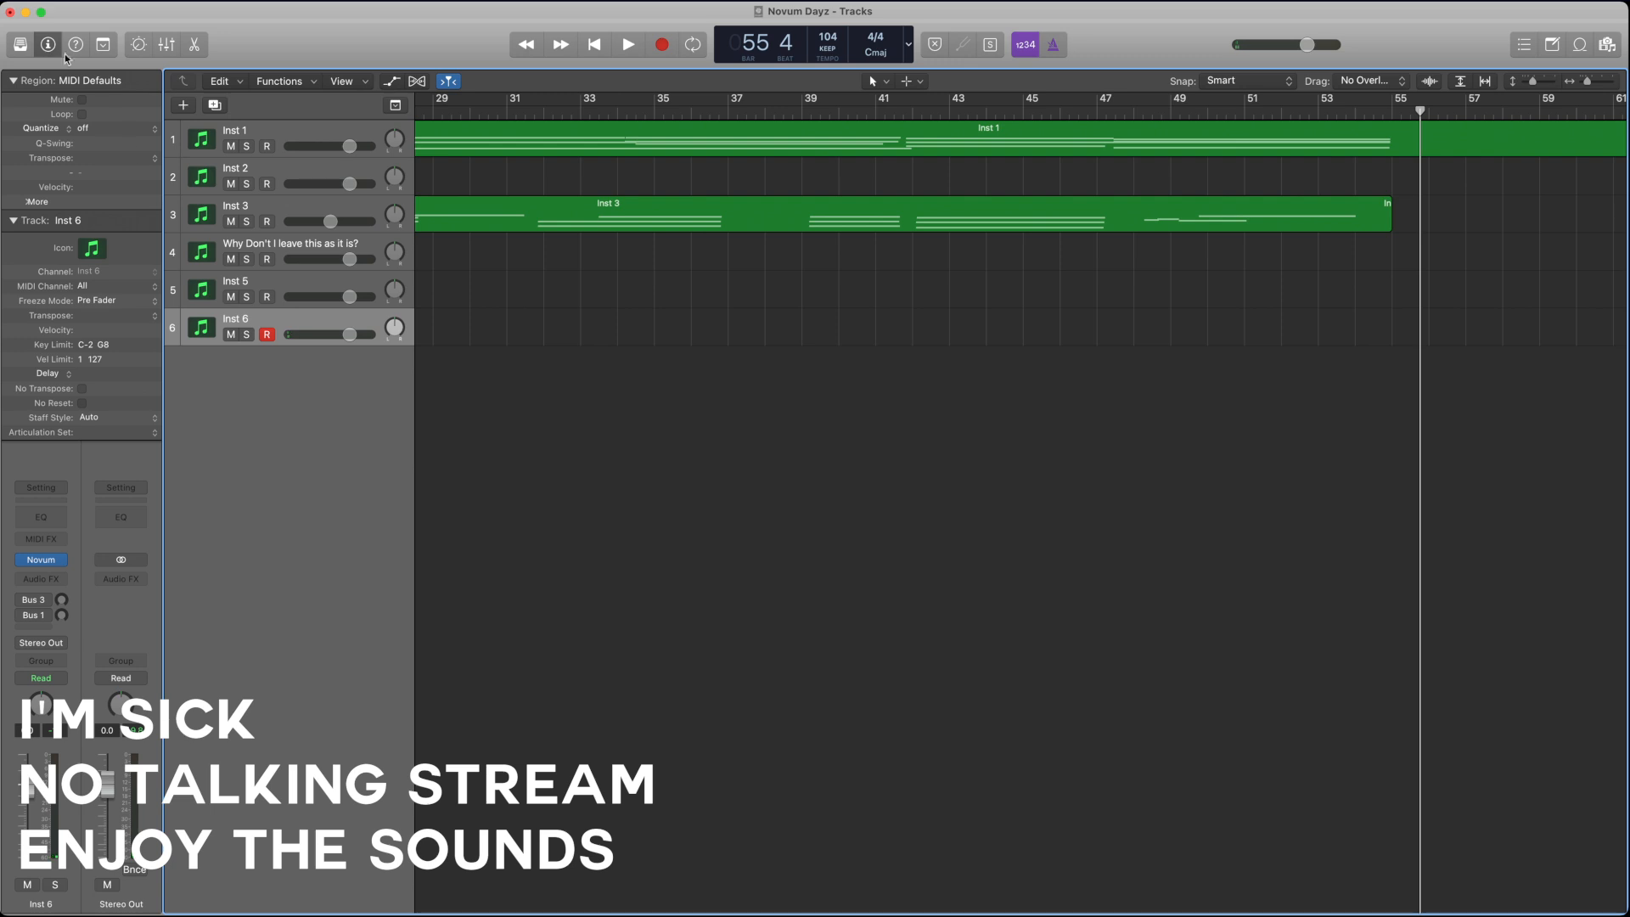
{"action": "left_click", "coordinate": [183, 105]}
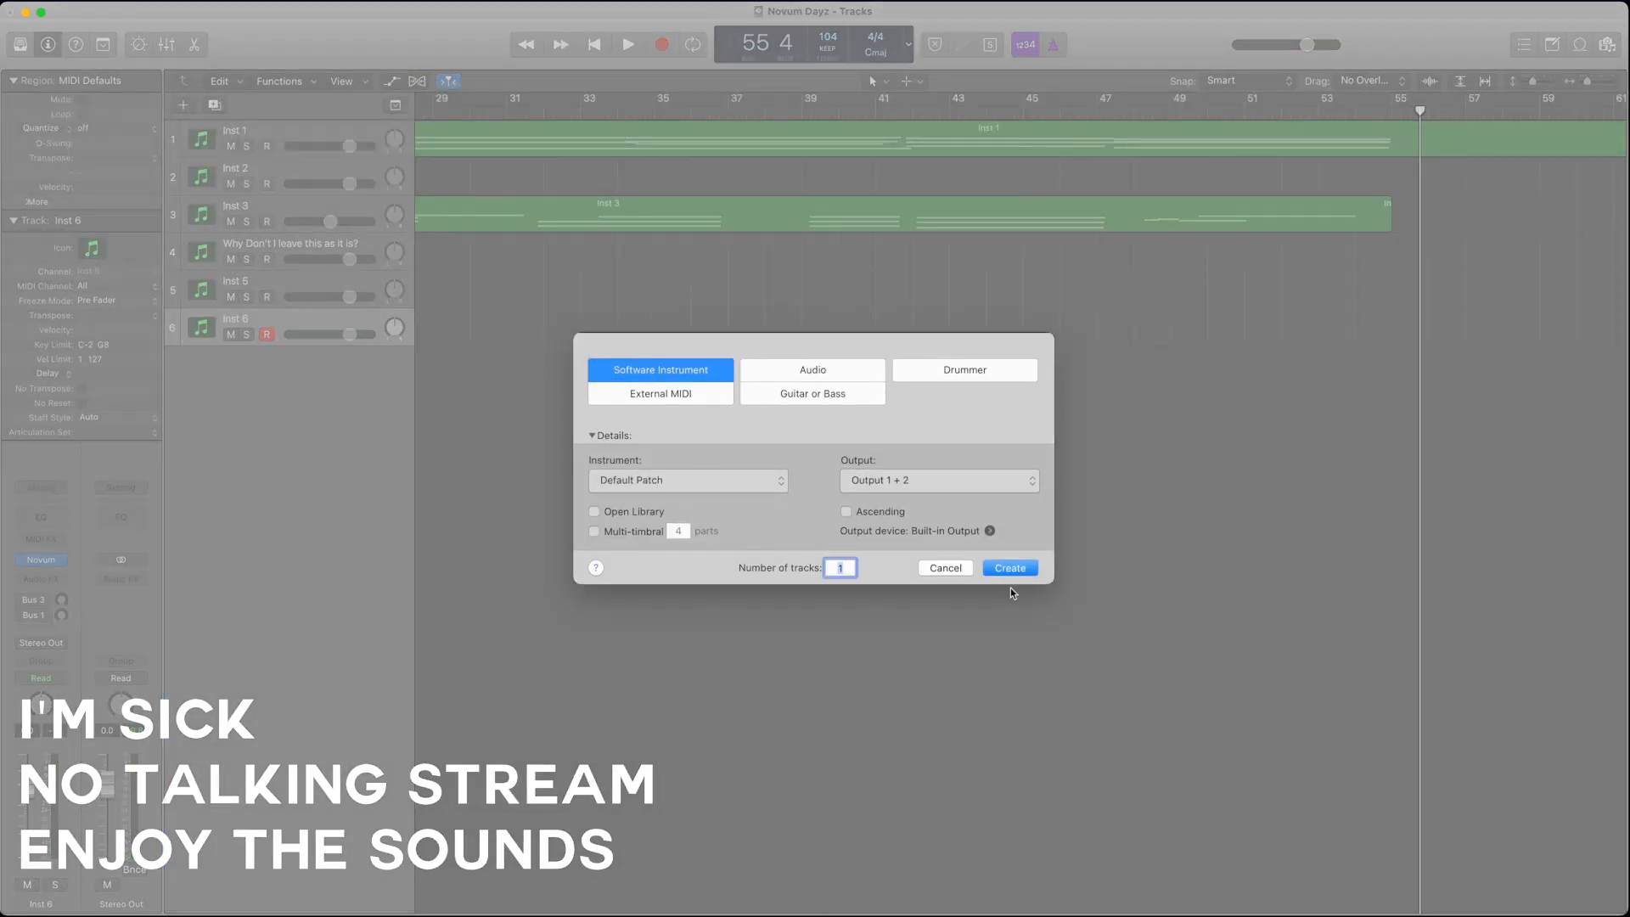
{"action": "left_click", "coordinate": [1010, 569]}
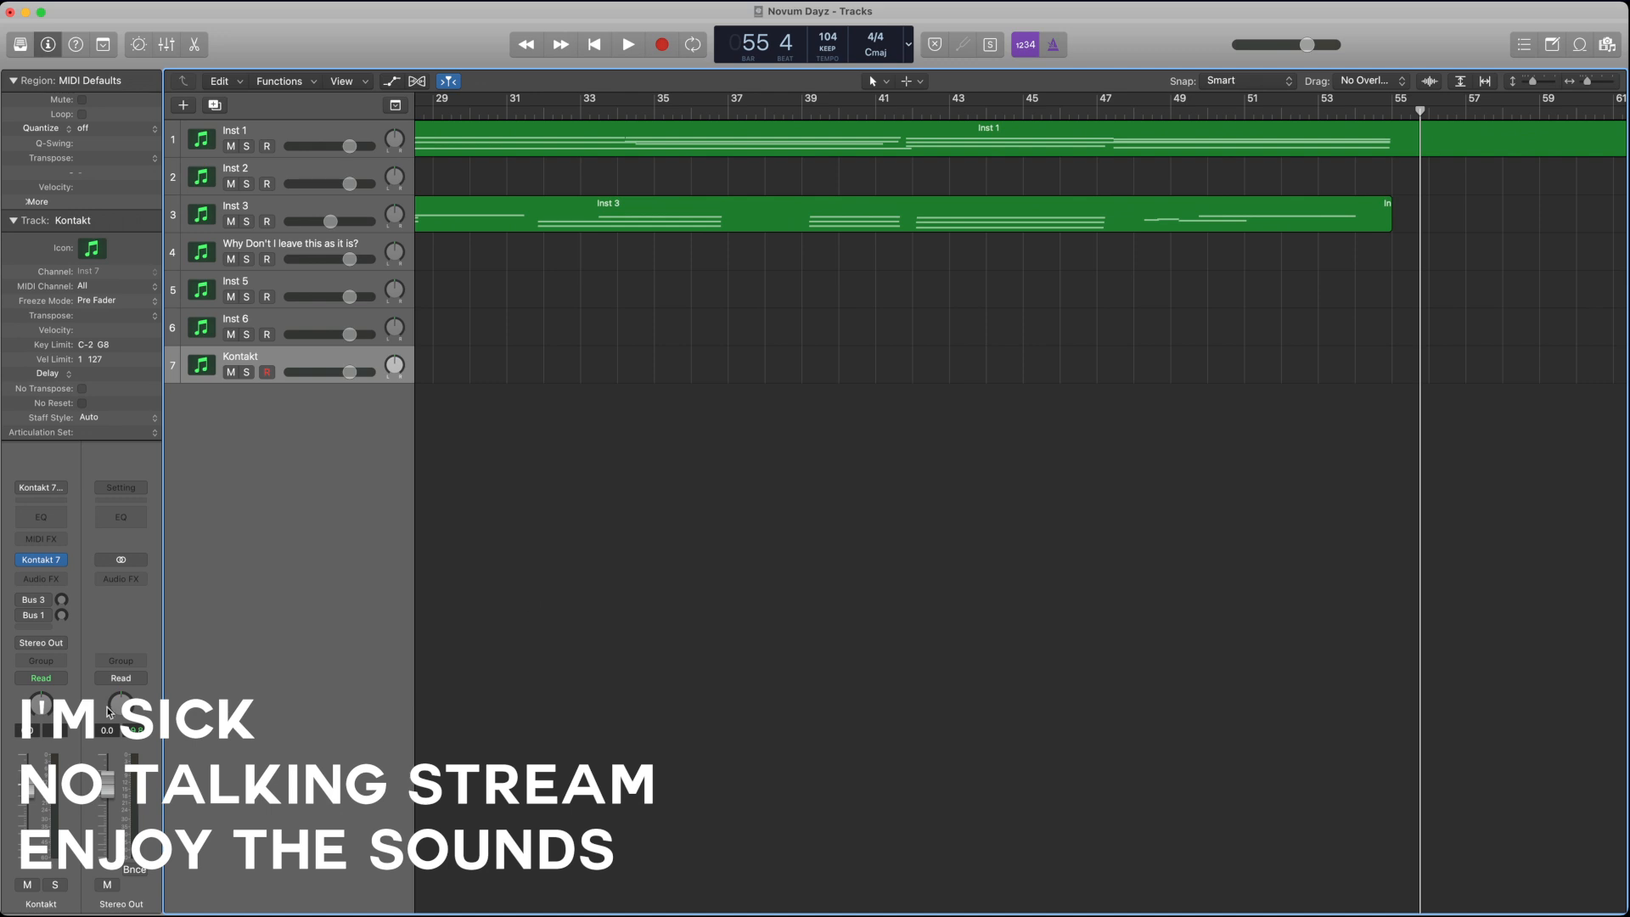
Step: Load Novum on the seventh track in place of Kontakt 7, and move its window clear of the channel strip
{"action": "left_click", "coordinate": [66, 560]}
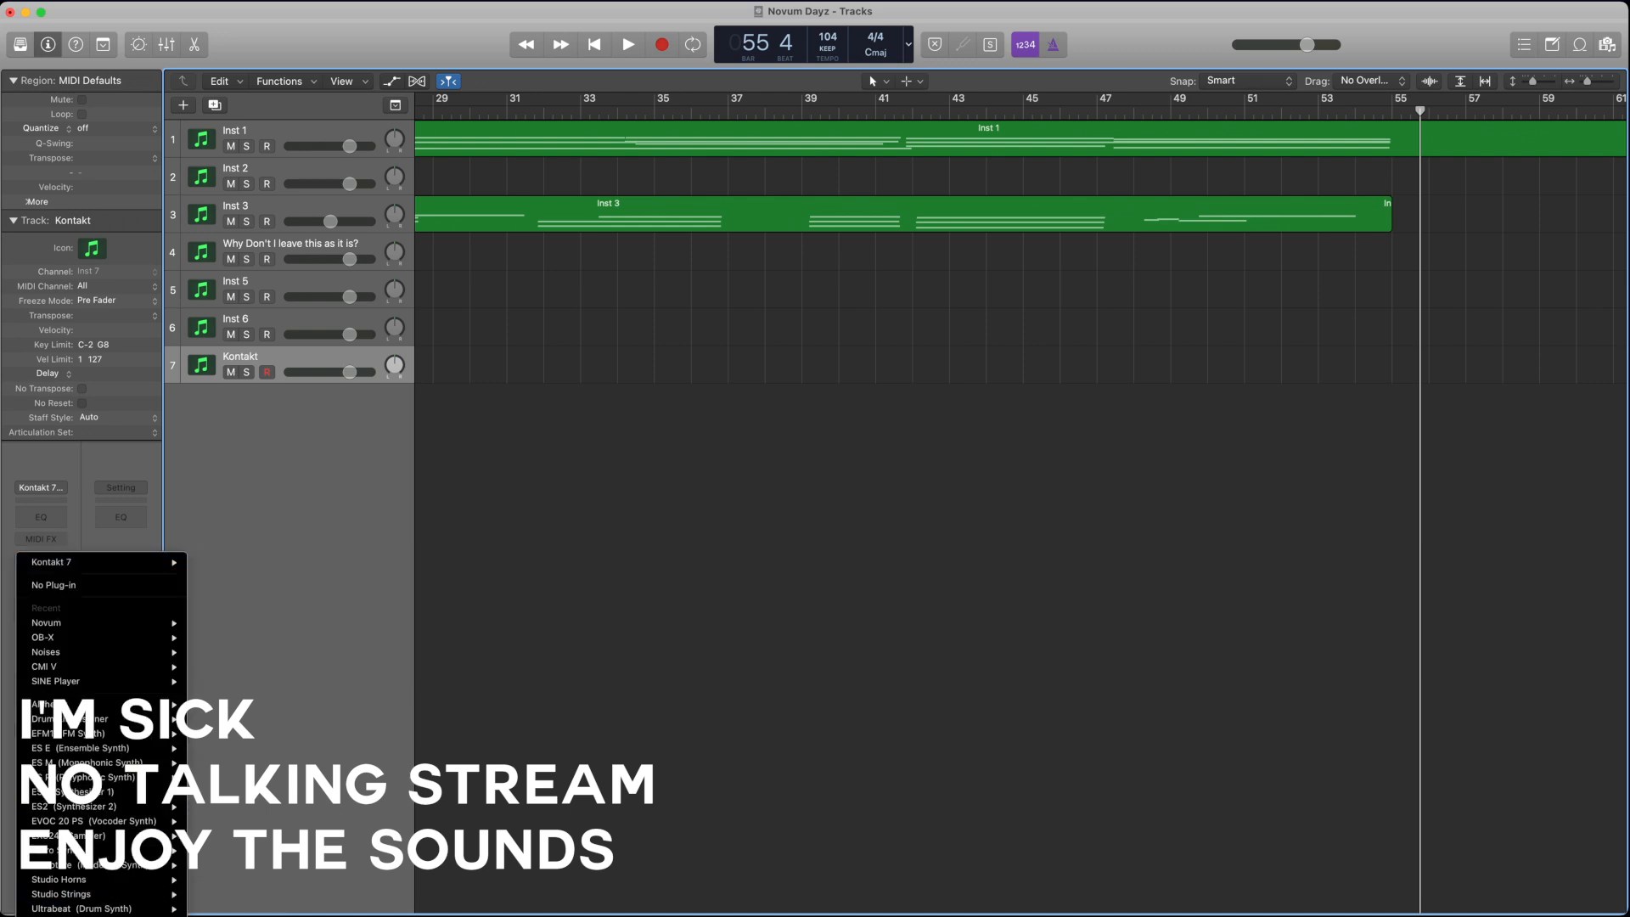
{"action": "mouse_move", "coordinate": [101, 911]}
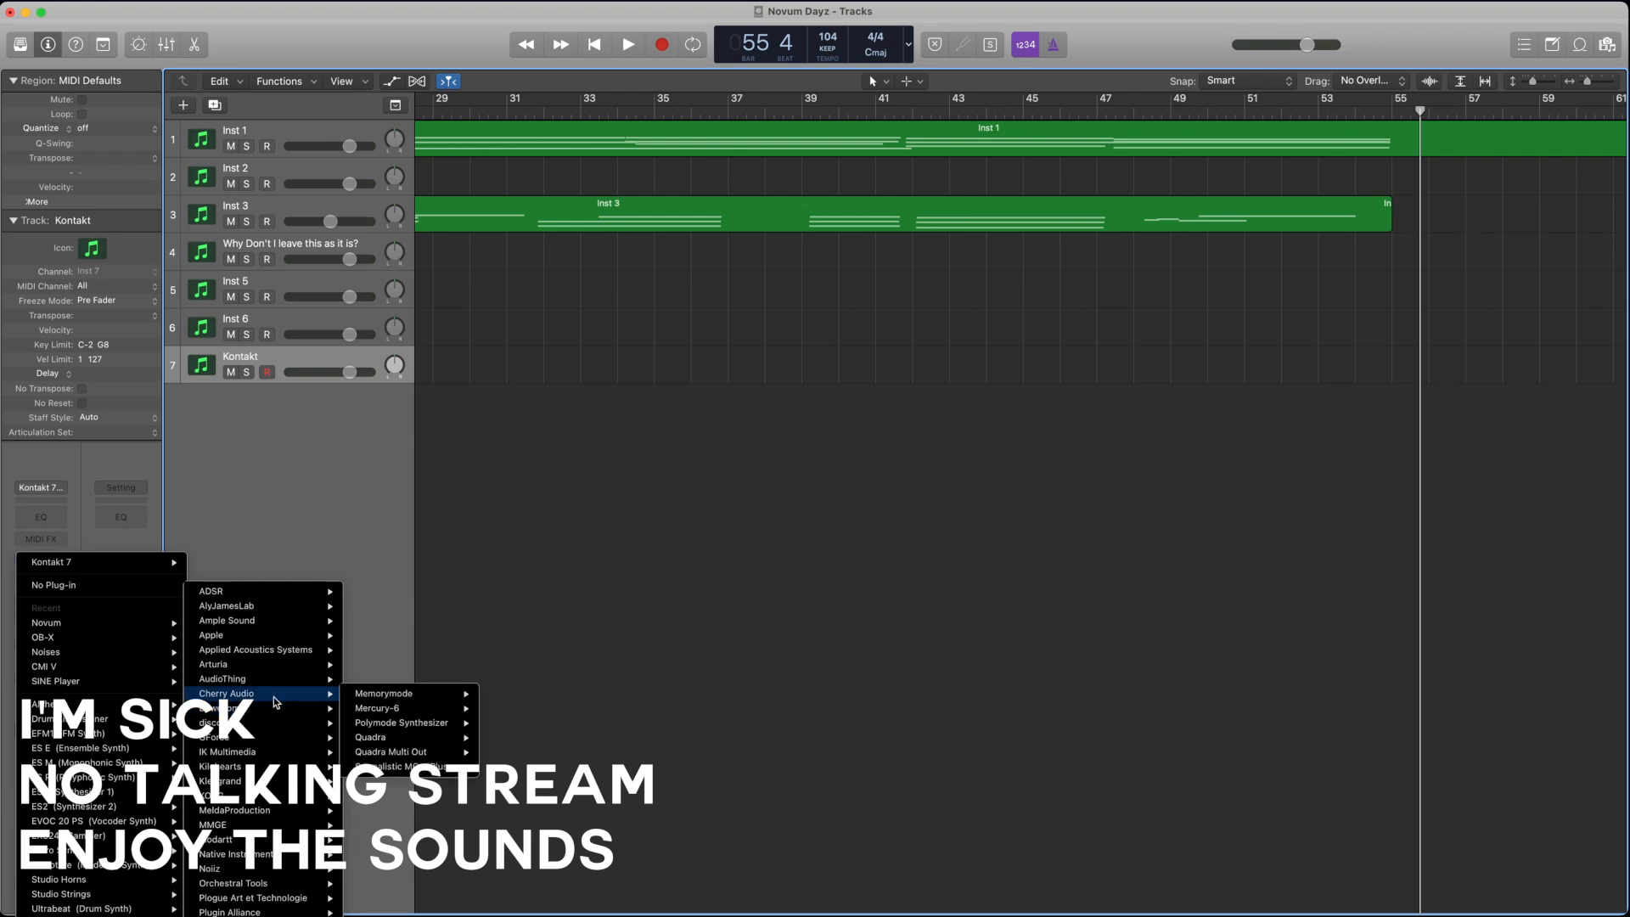
{"action": "mouse_move", "coordinate": [331, 717]}
{"action": "left_click", "coordinate": [441, 708]}
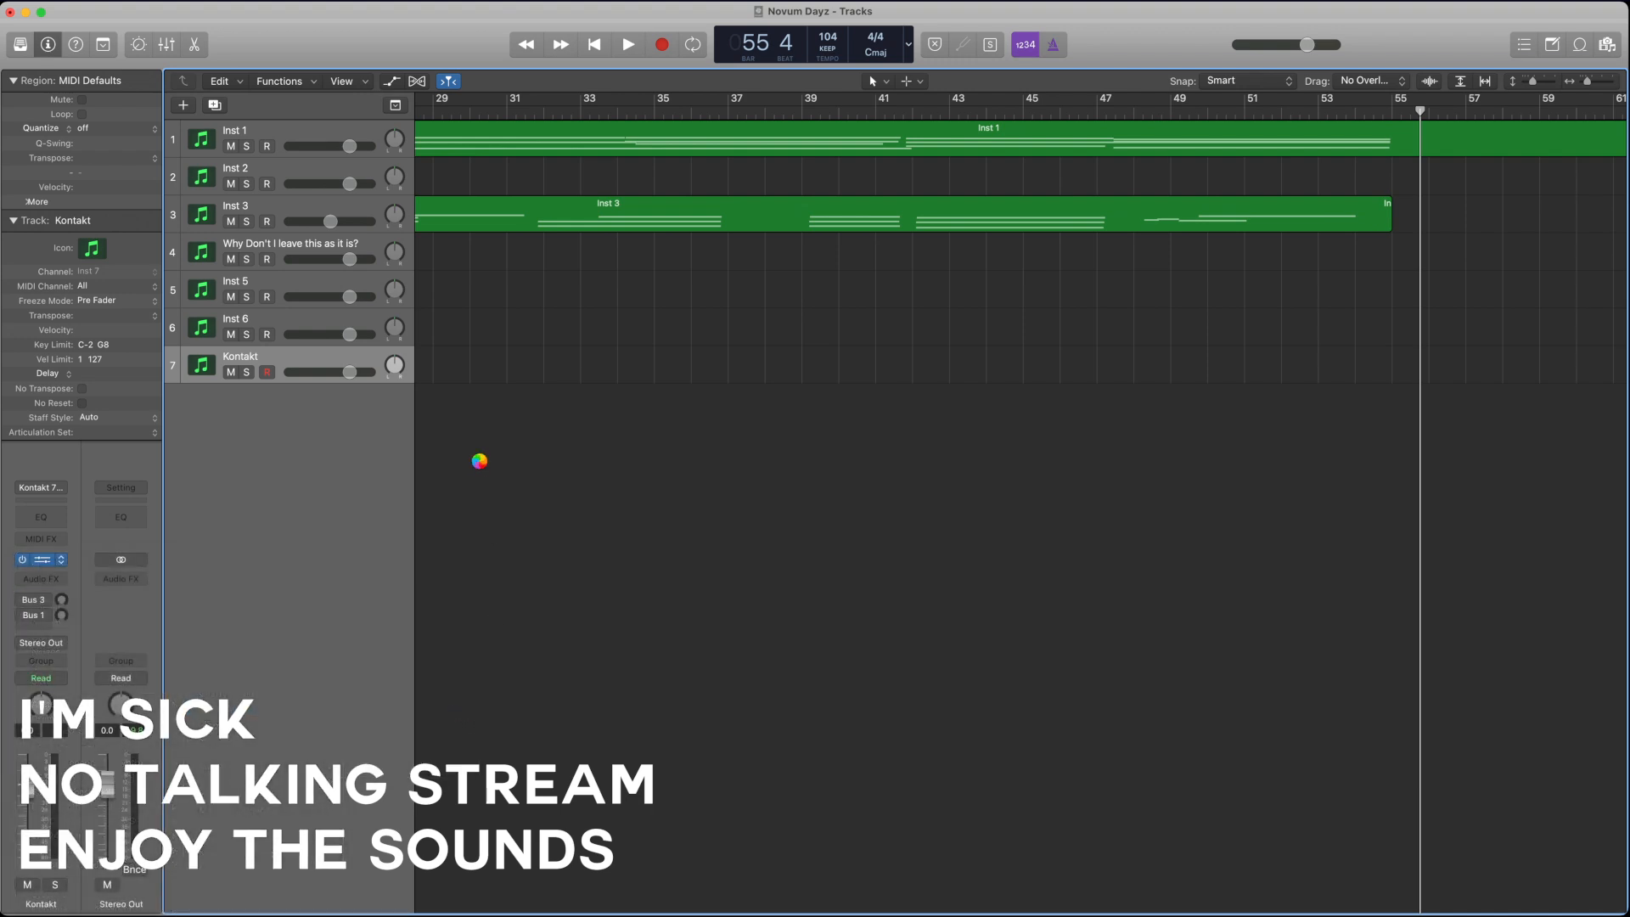
{"action": "left_click_drag", "start_coordinate": [344, 53], "coordinate": [976, 117]}
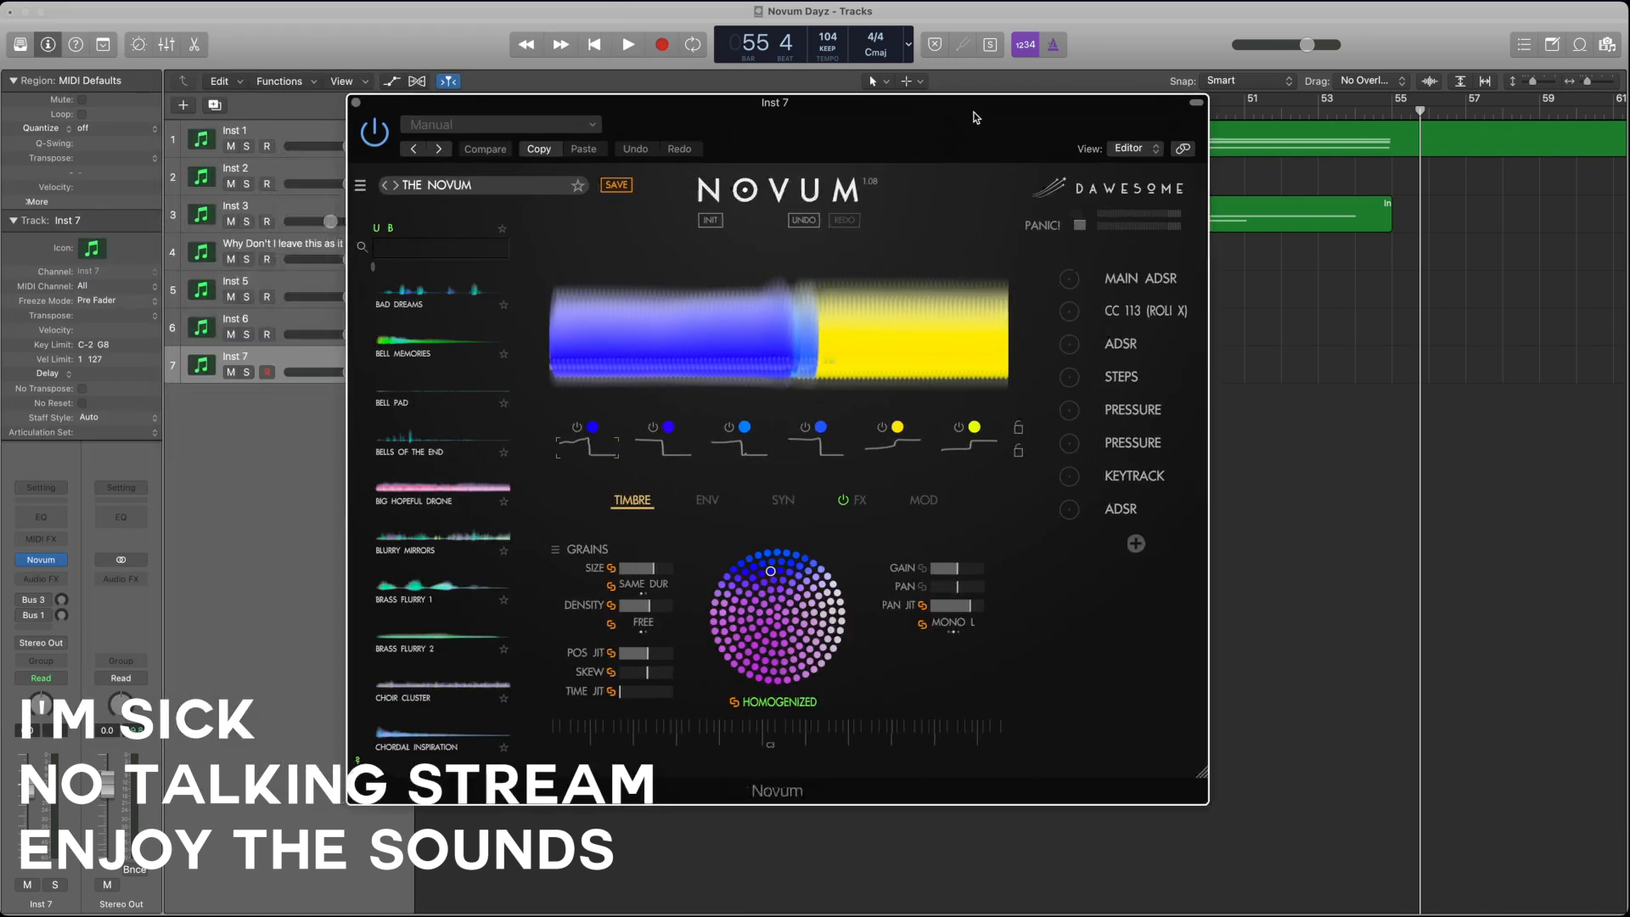
Step: Load the Glistening user patch in the seventh track's Novum
{"action": "scroll", "coordinate": [477, 465], "scroll_direction": "down", "scroll_amount": 15}
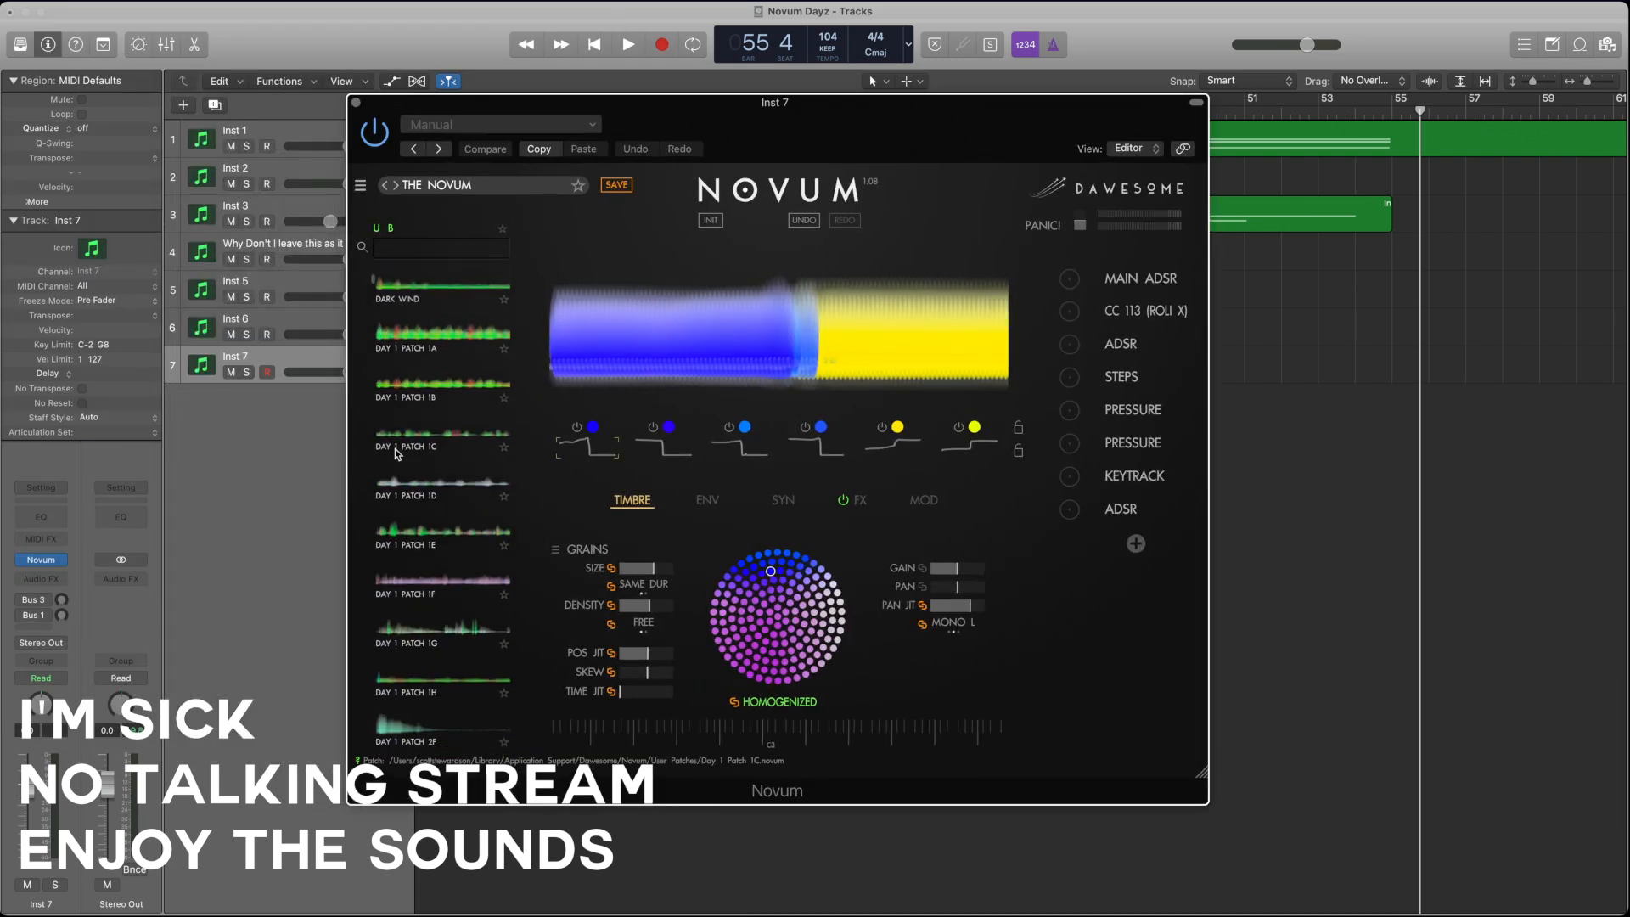
{"action": "scroll", "coordinate": [394, 452], "scroll_direction": "down", "scroll_amount": 8}
{"action": "left_click", "coordinate": [410, 507]}
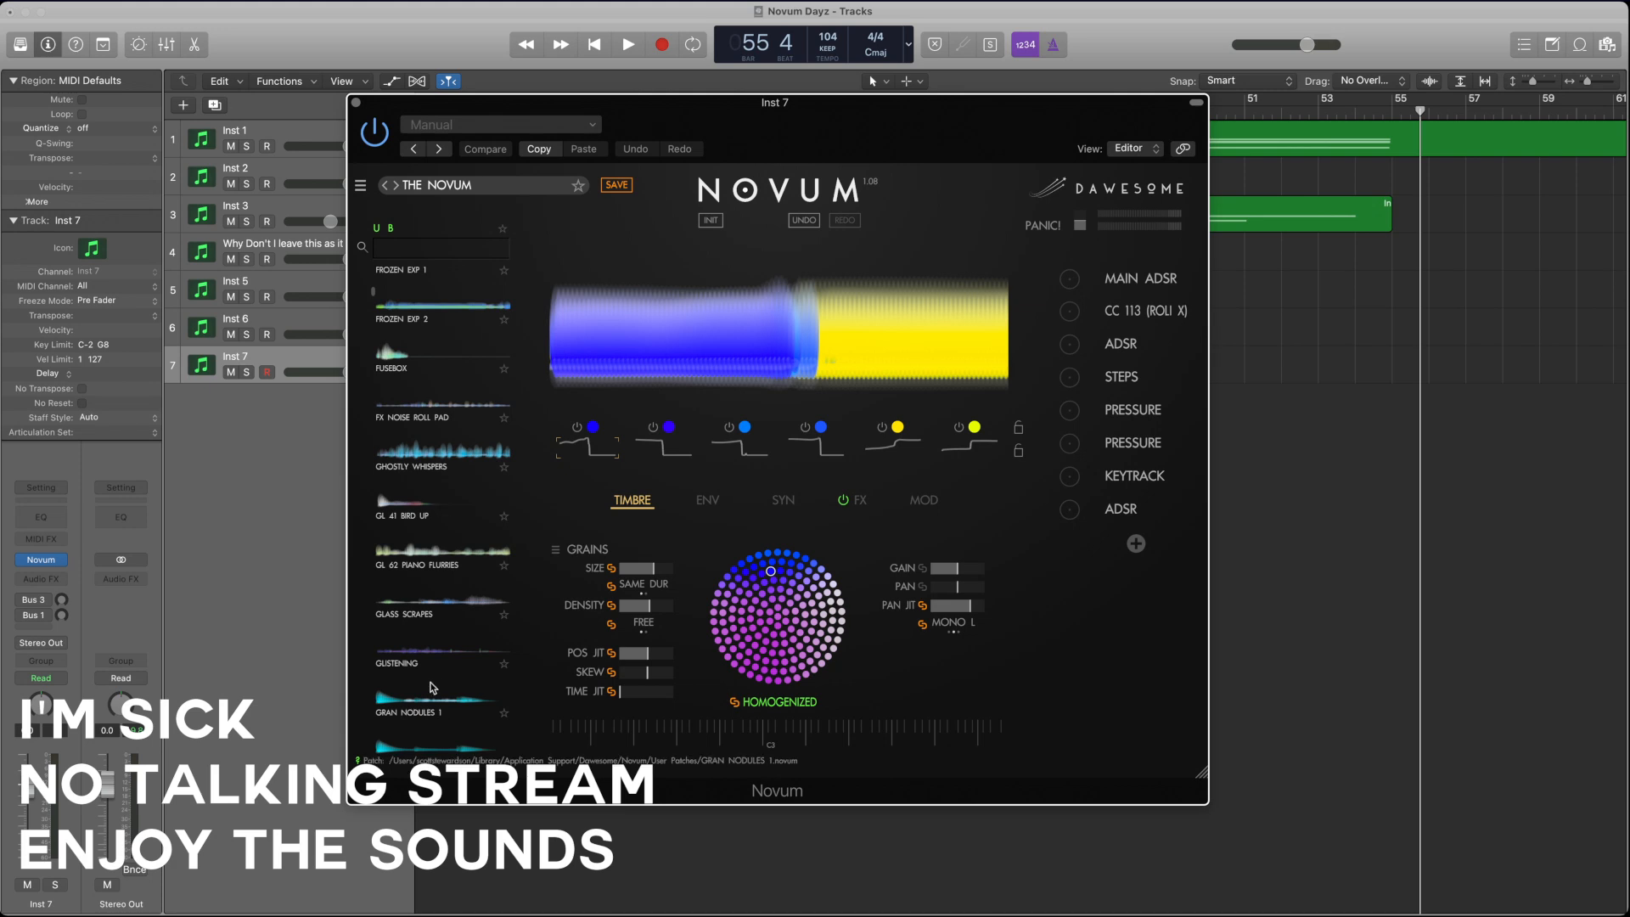
{"action": "left_click", "coordinate": [424, 655]}
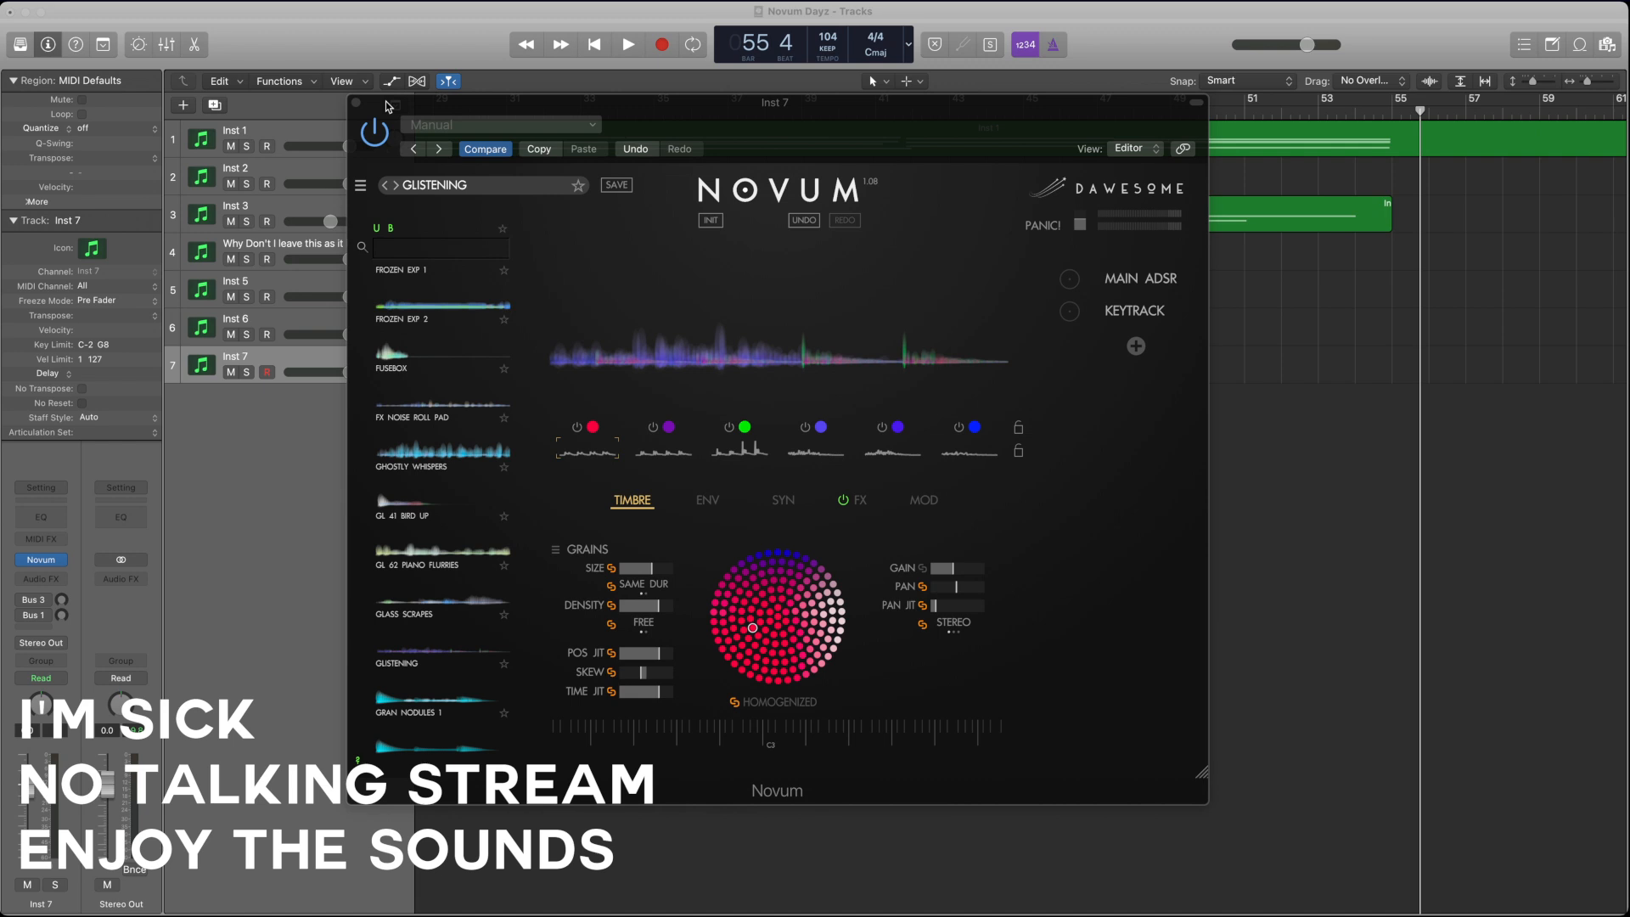
Step: Drop an audio sample onto Novum's main waveform display to replace the timbres of all six Glistening layers
{"action": "left_click_drag", "start_coordinate": [341, 105], "coordinate": [883, 332]}
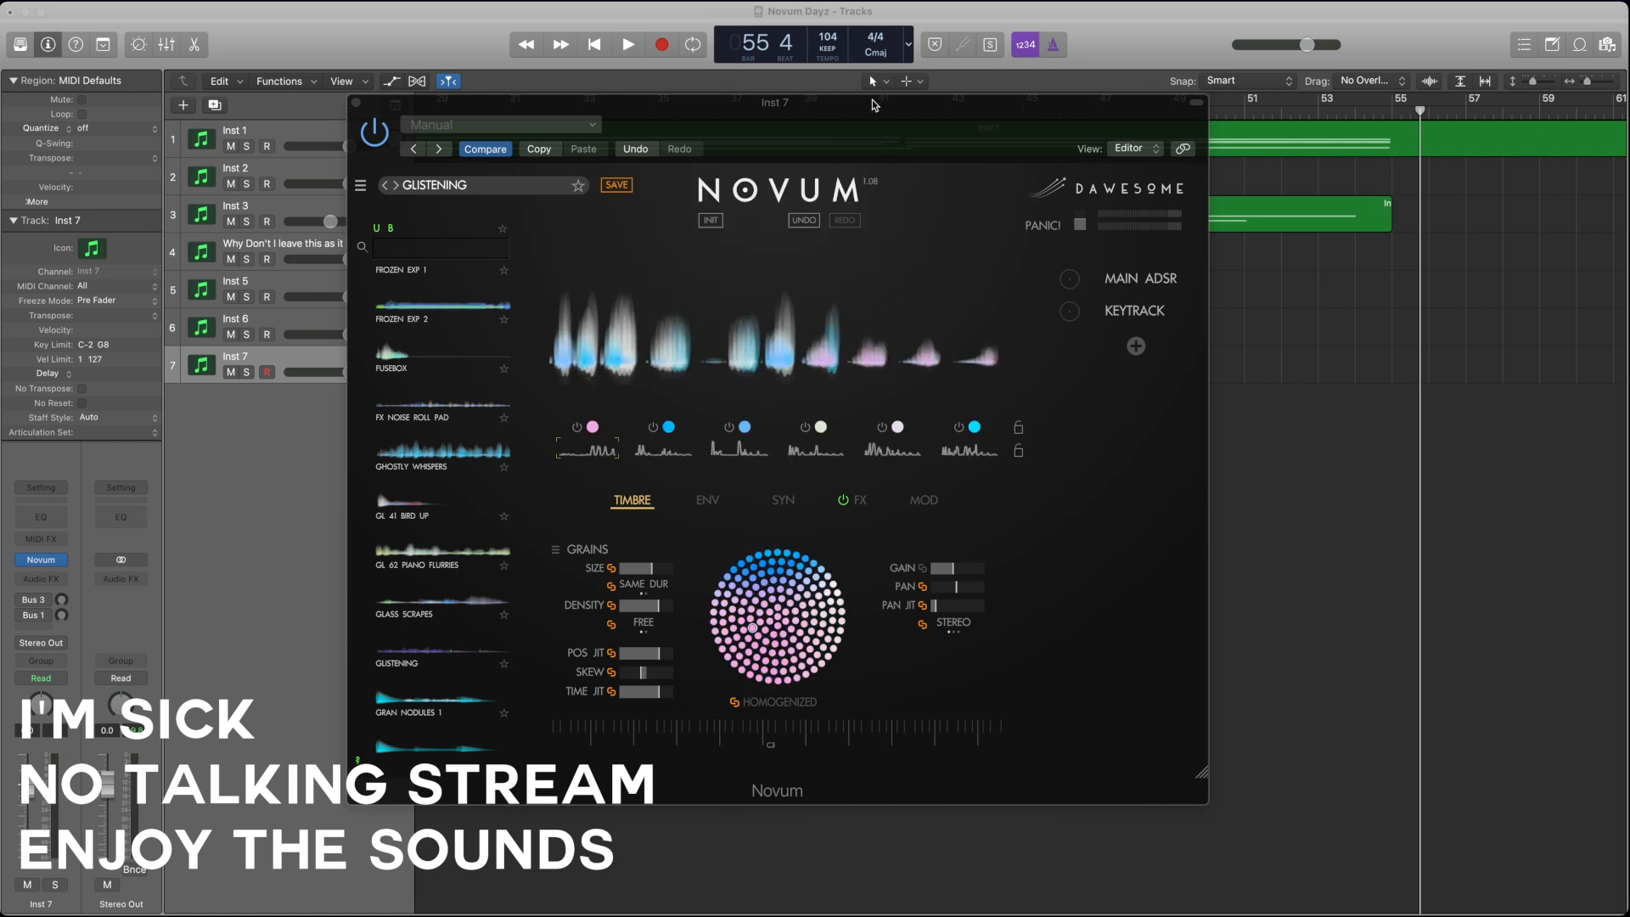
{"action": "left_click", "coordinate": [870, 109]}
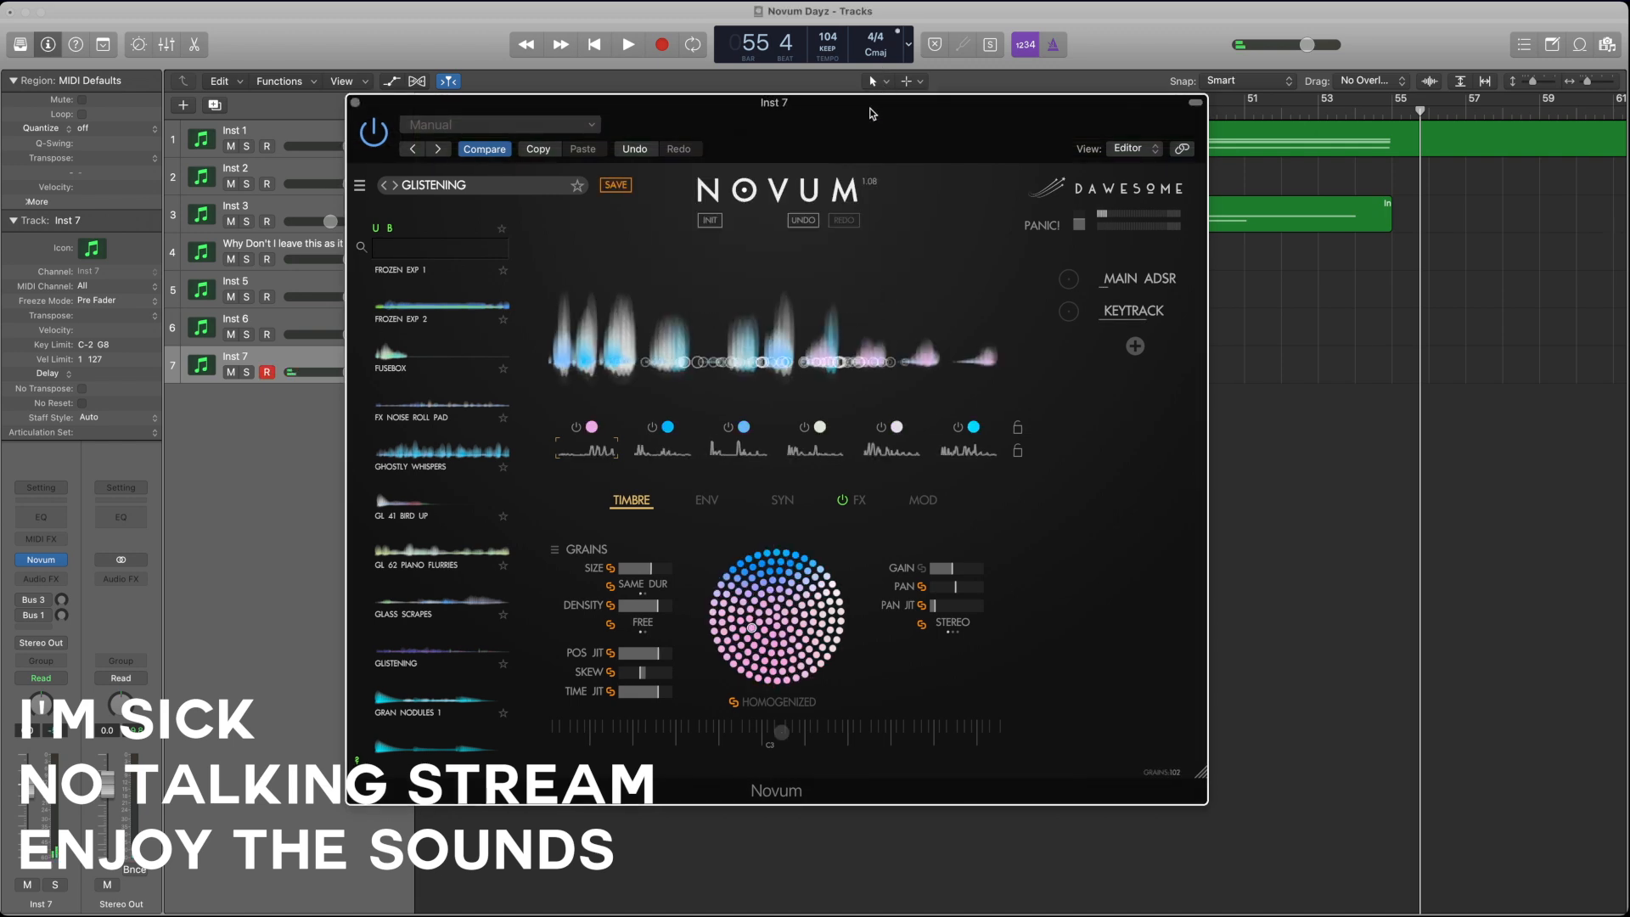
{"action": "left_click", "coordinate": [1369, 379]}
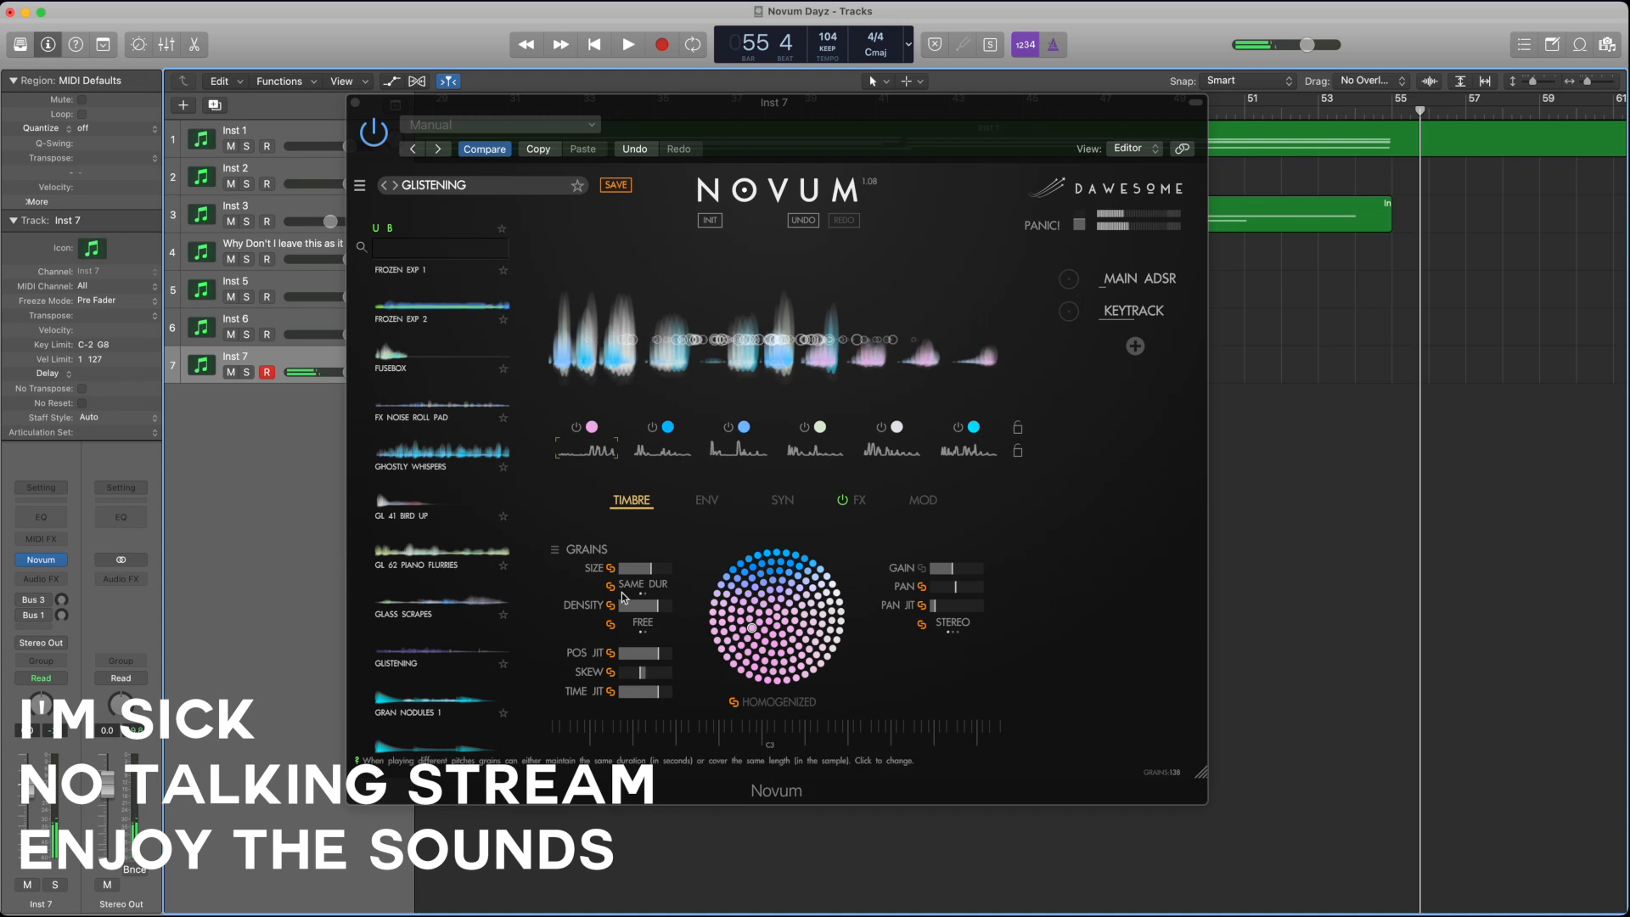
Step: Reduce the linked grain size, density, position jitter and time jitter, and open the envelope settings
{"action": "left_click_drag", "start_coordinate": [652, 572], "coordinate": [592, 664]}
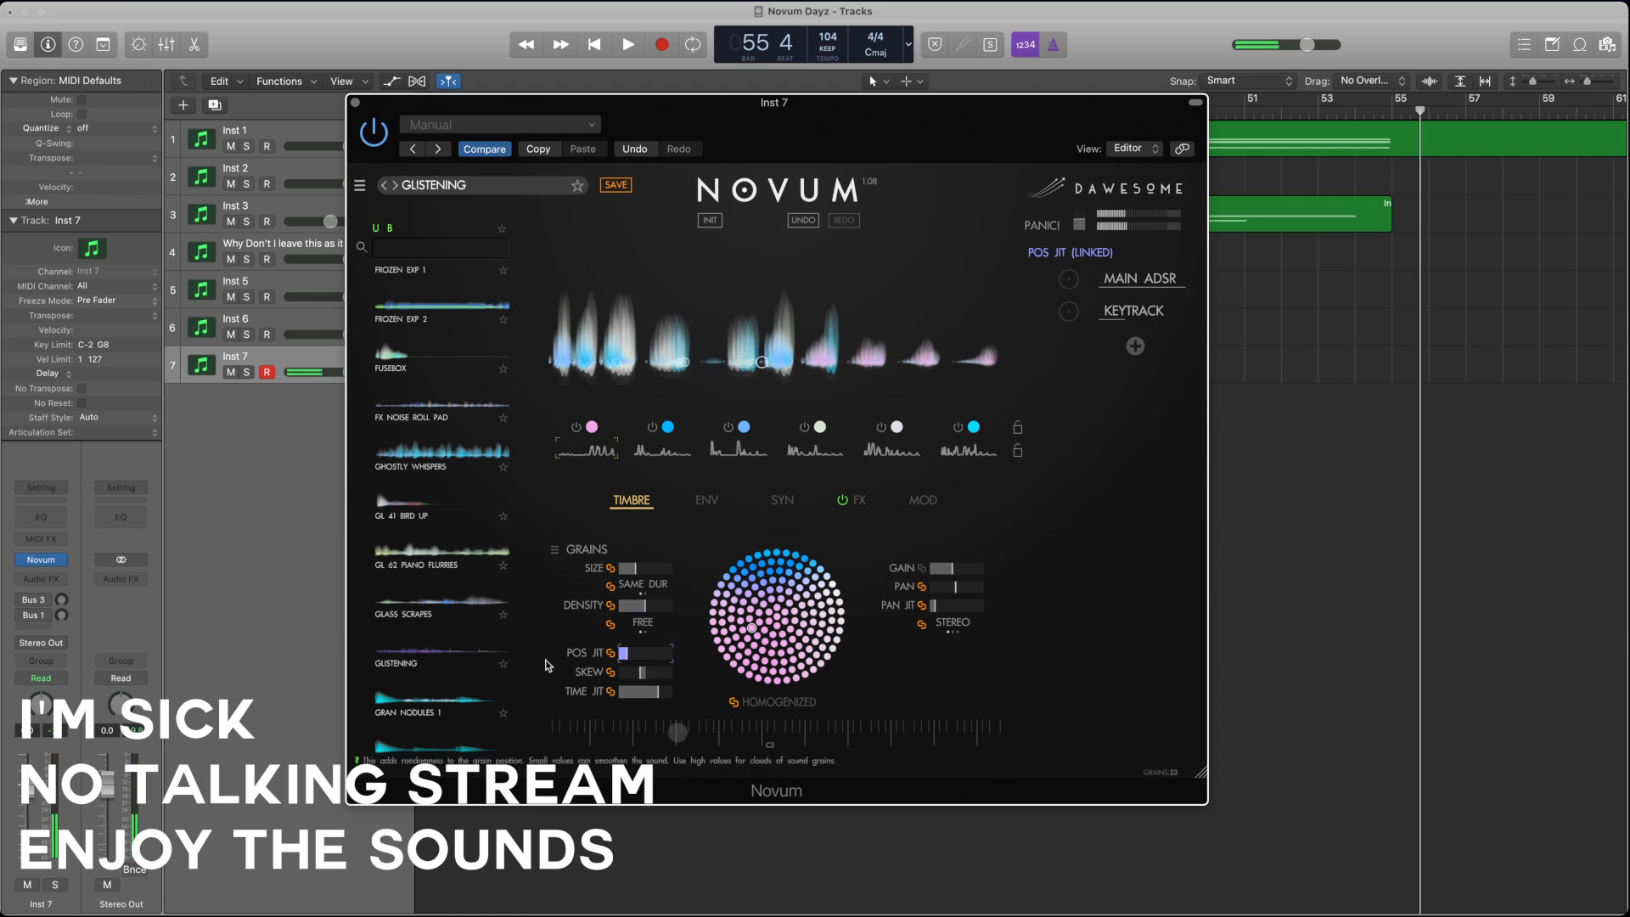
{"action": "left_click_drag", "start_coordinate": [654, 691], "coordinate": [605, 698]}
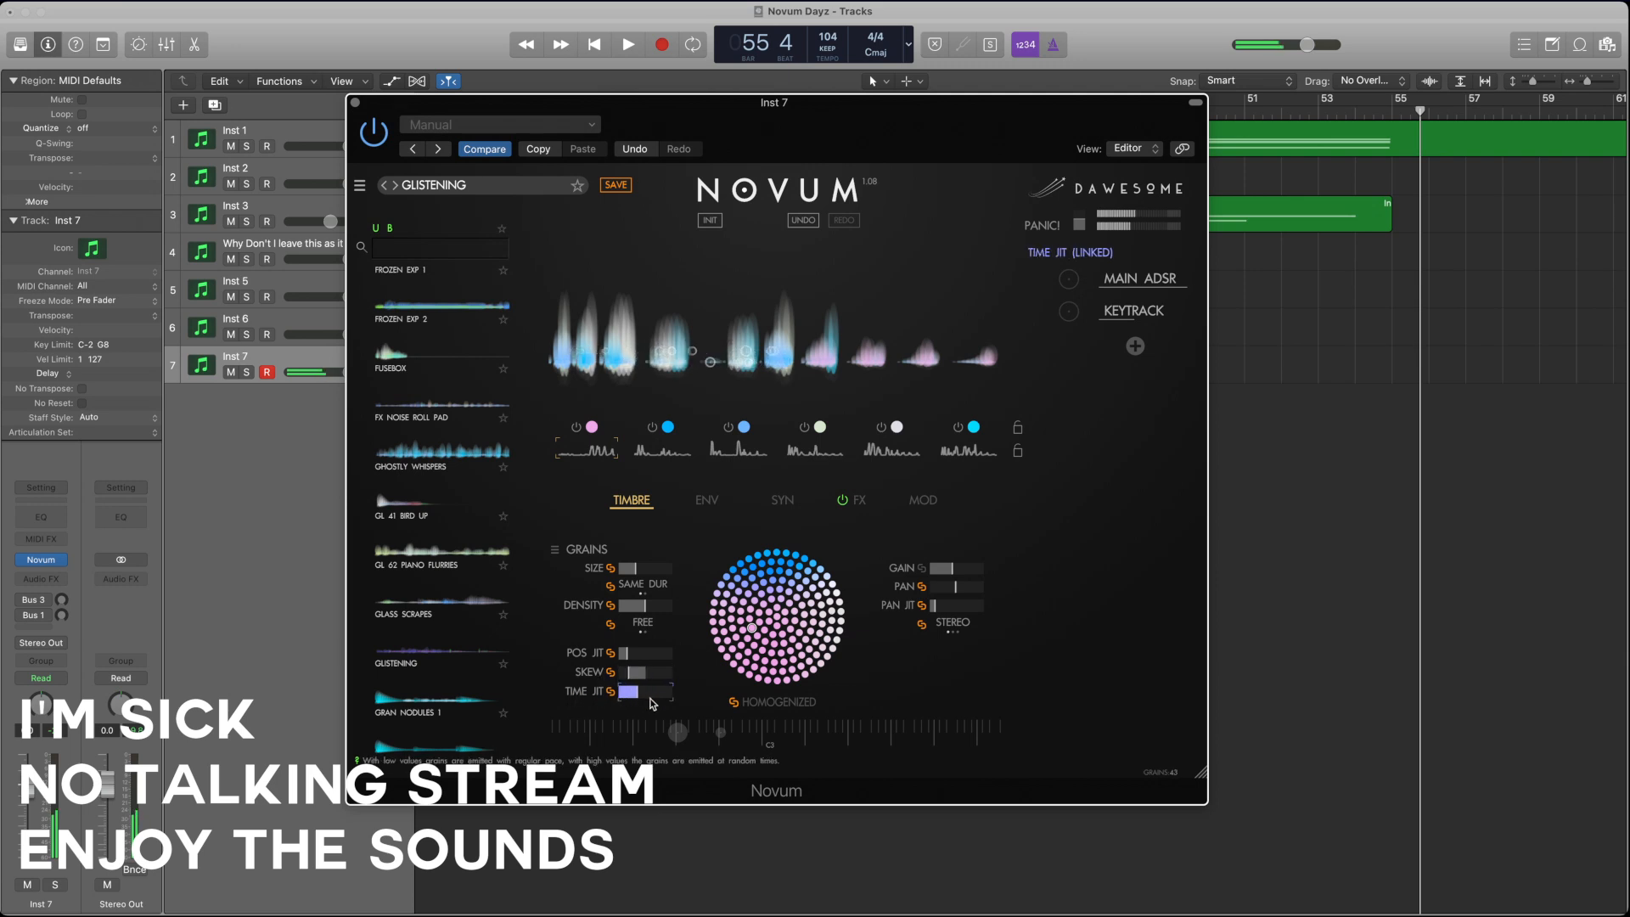
{"action": "left_click", "coordinate": [623, 653]}
{"action": "left_click", "coordinate": [703, 501]}
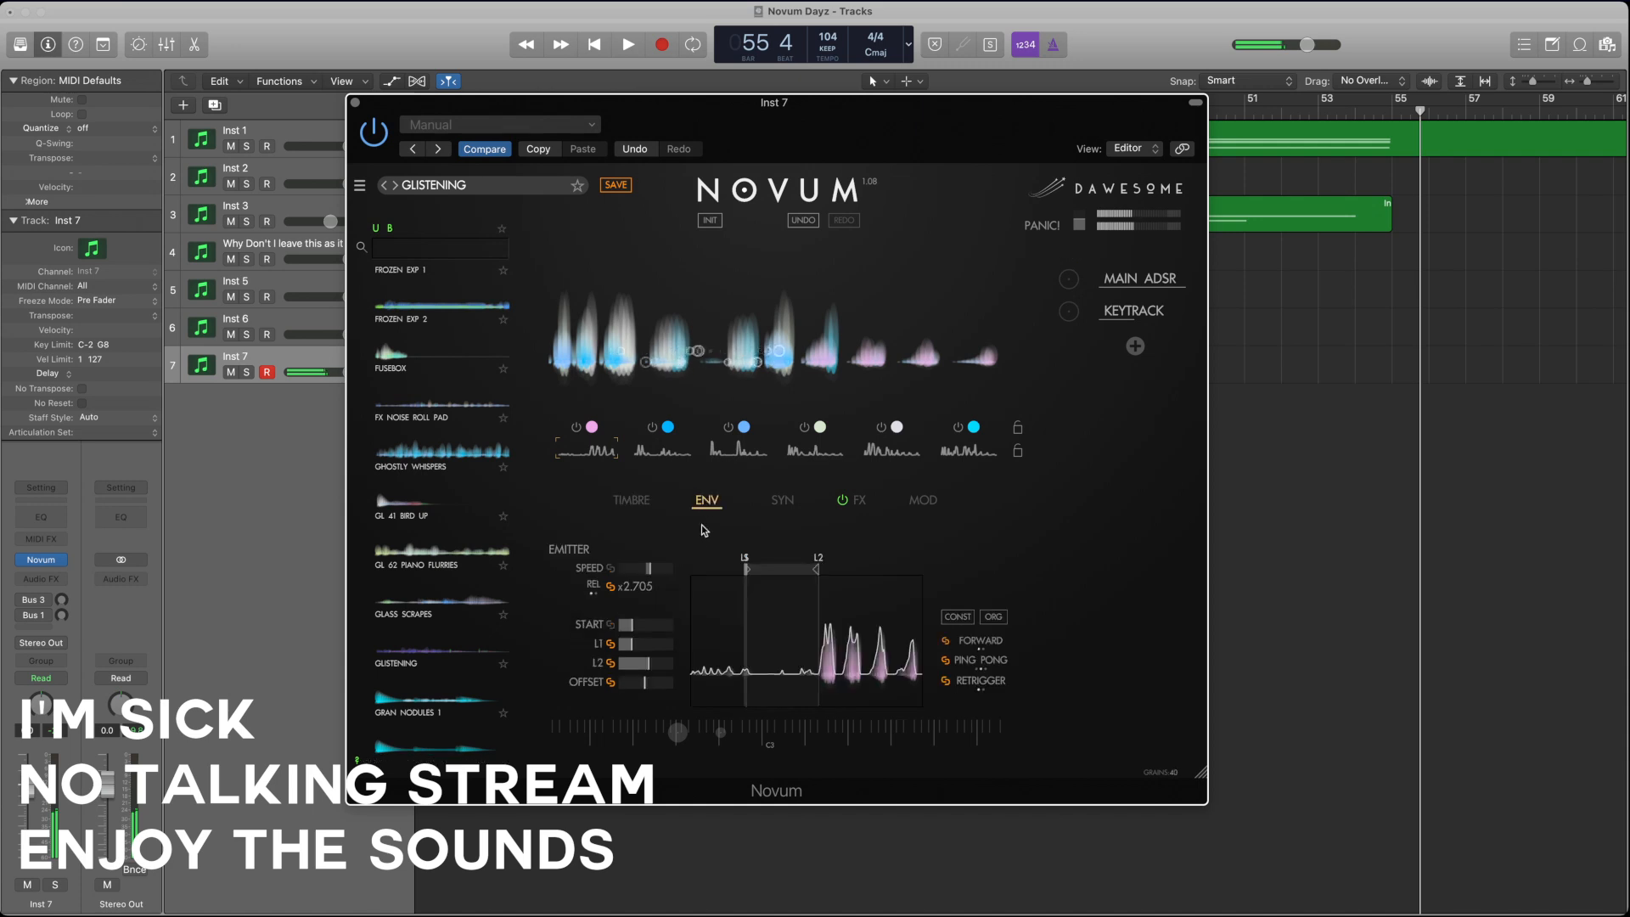
Step: Slow layer 1's envelope speed to x0.274, extend the shared loop end L2, and check the envelopes of layers 2 and 3
{"action": "left_click", "coordinate": [643, 568]}
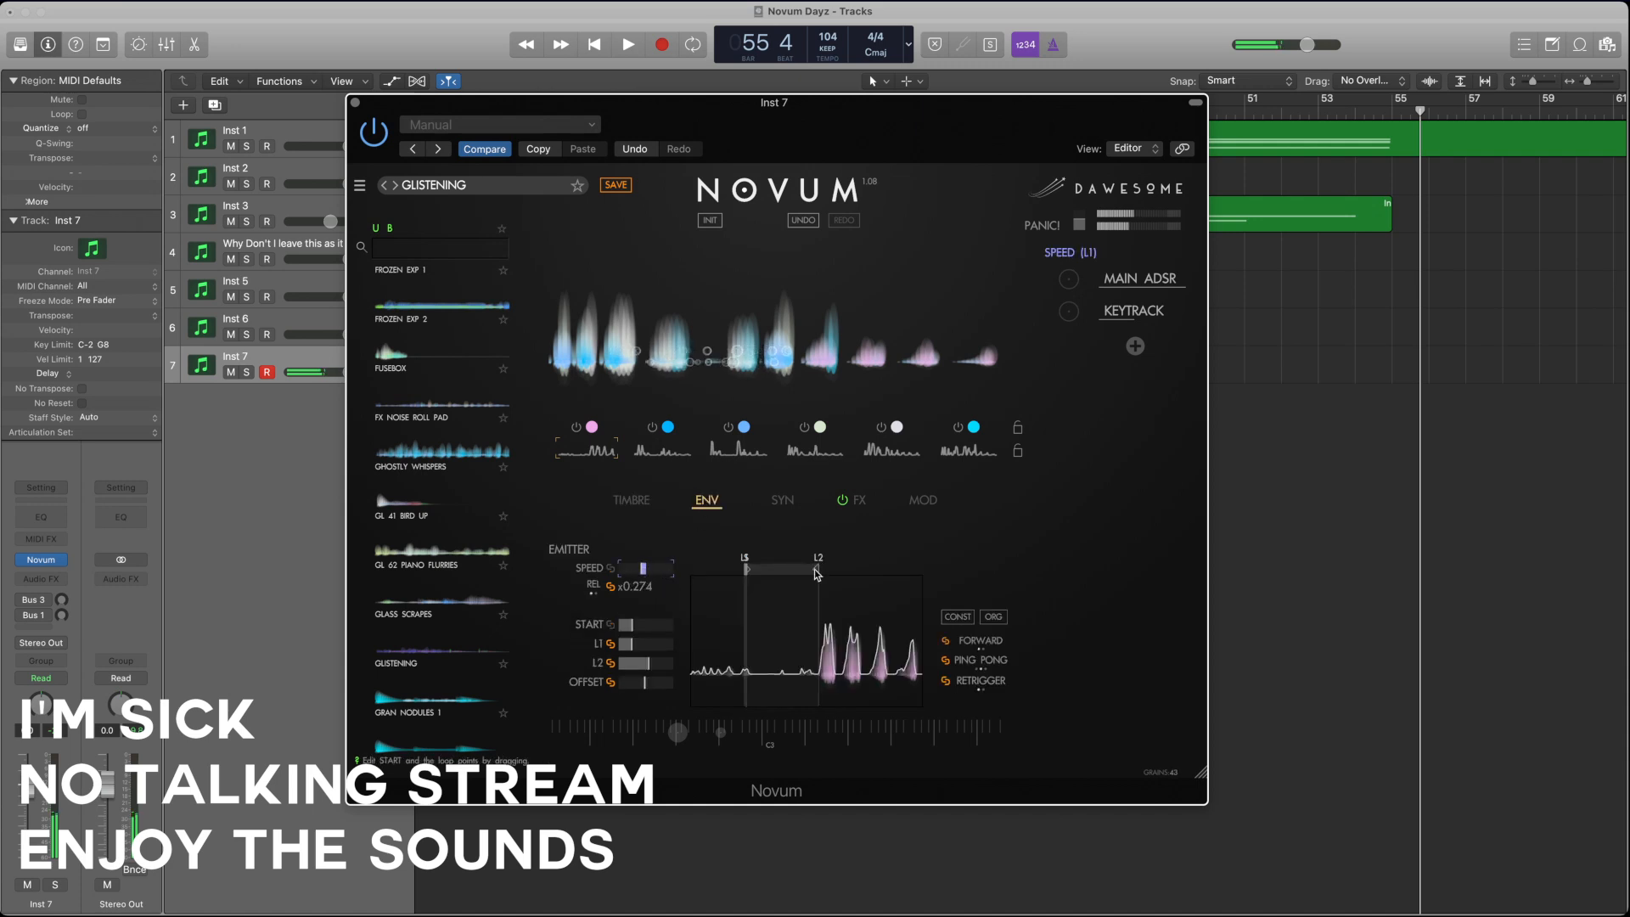
{"action": "left_click_drag", "start_coordinate": [817, 569], "coordinate": [863, 569]}
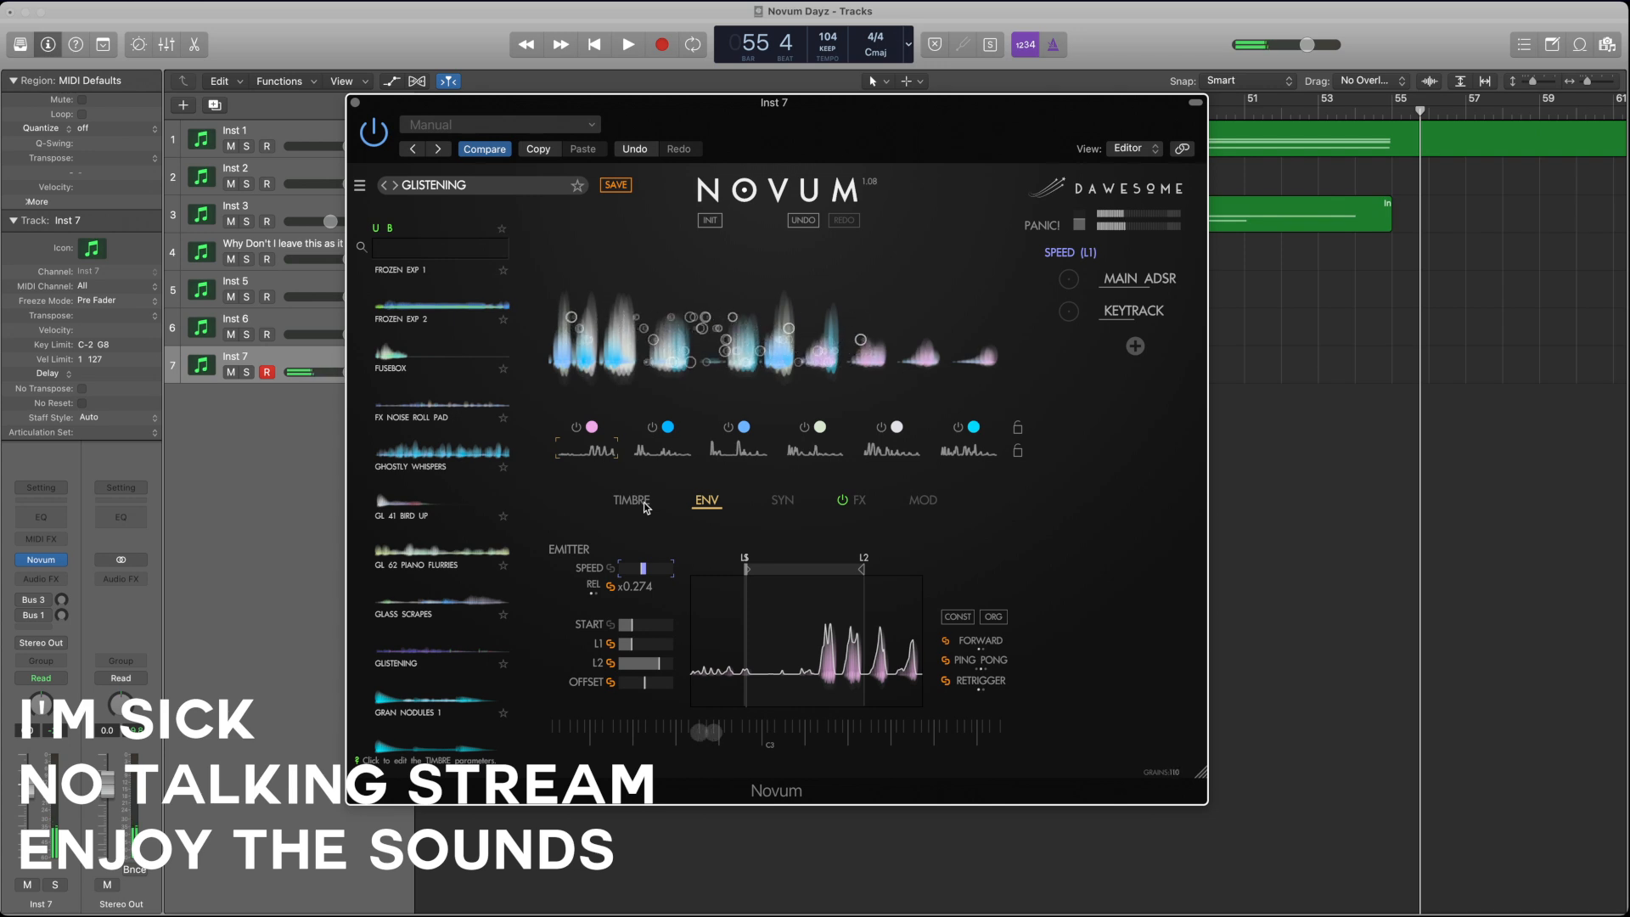
{"action": "left_click", "coordinate": [656, 457]}
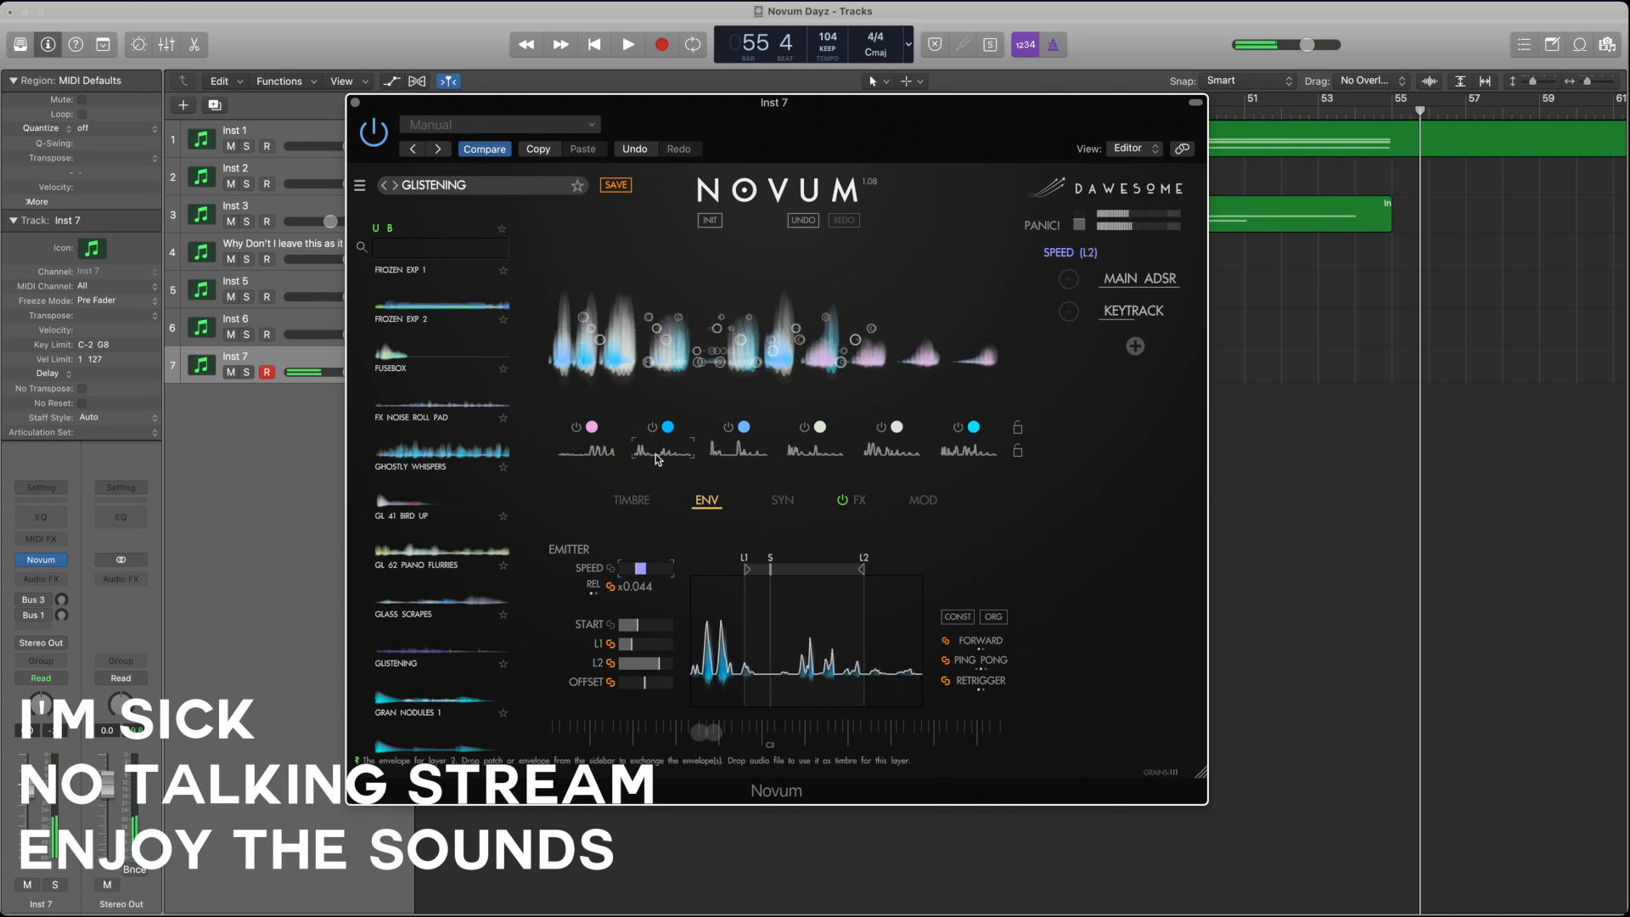
{"action": "left_click", "coordinate": [735, 459]}
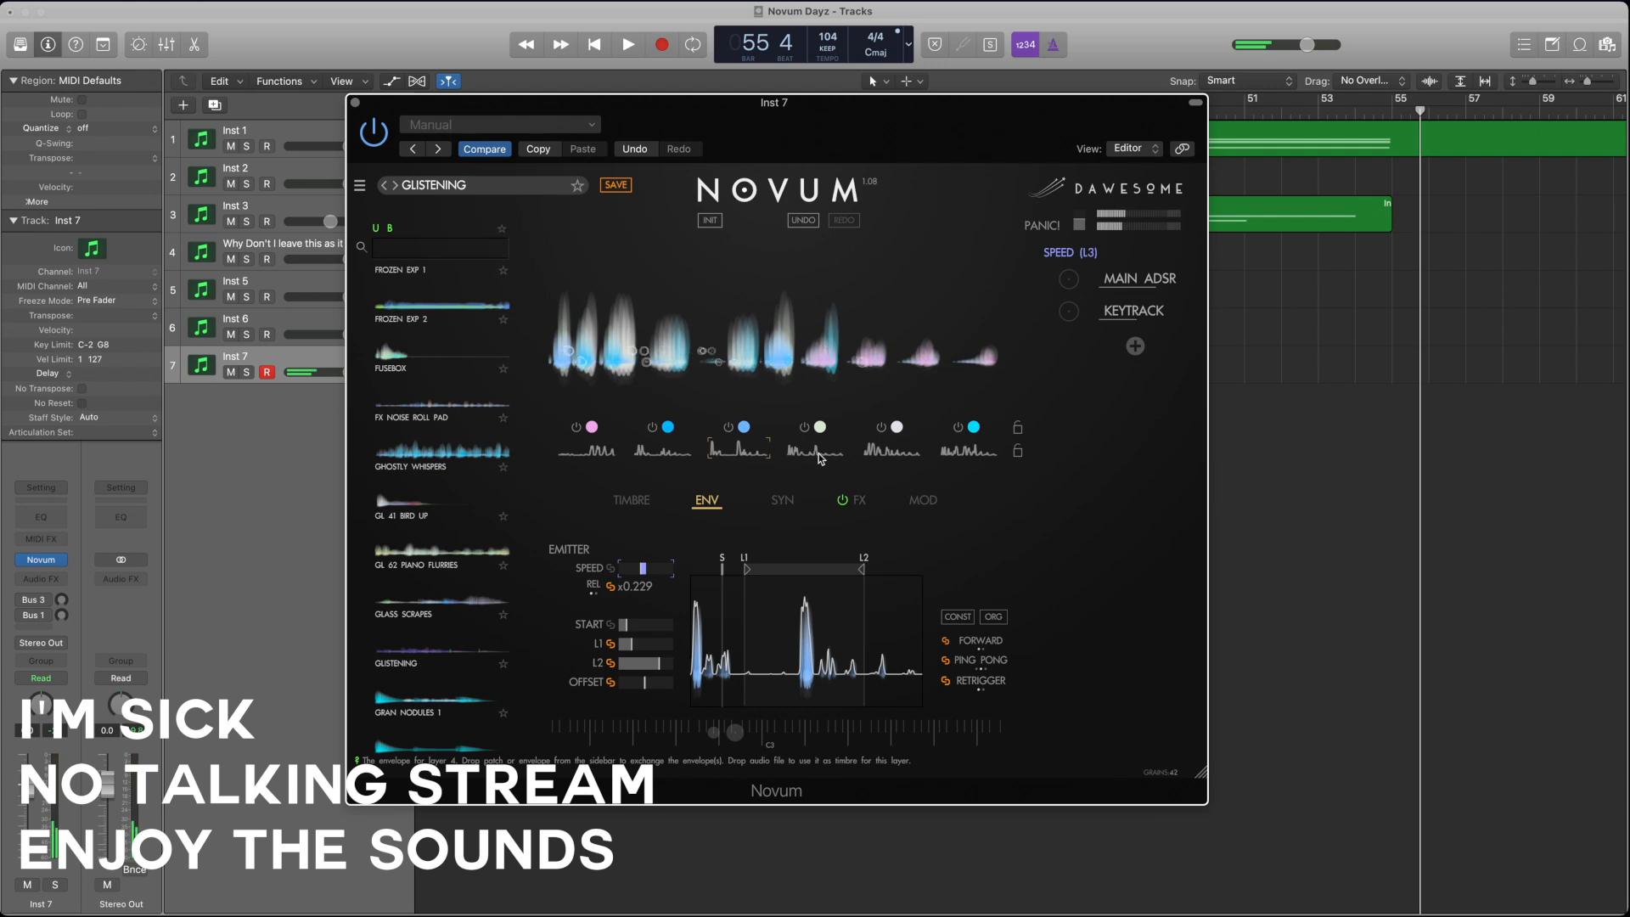
Step: Select layer 2 and raise its envelope playback speed to about x3.688
{"action": "left_click", "coordinate": [684, 454]}
{"action": "left_click", "coordinate": [632, 499]}
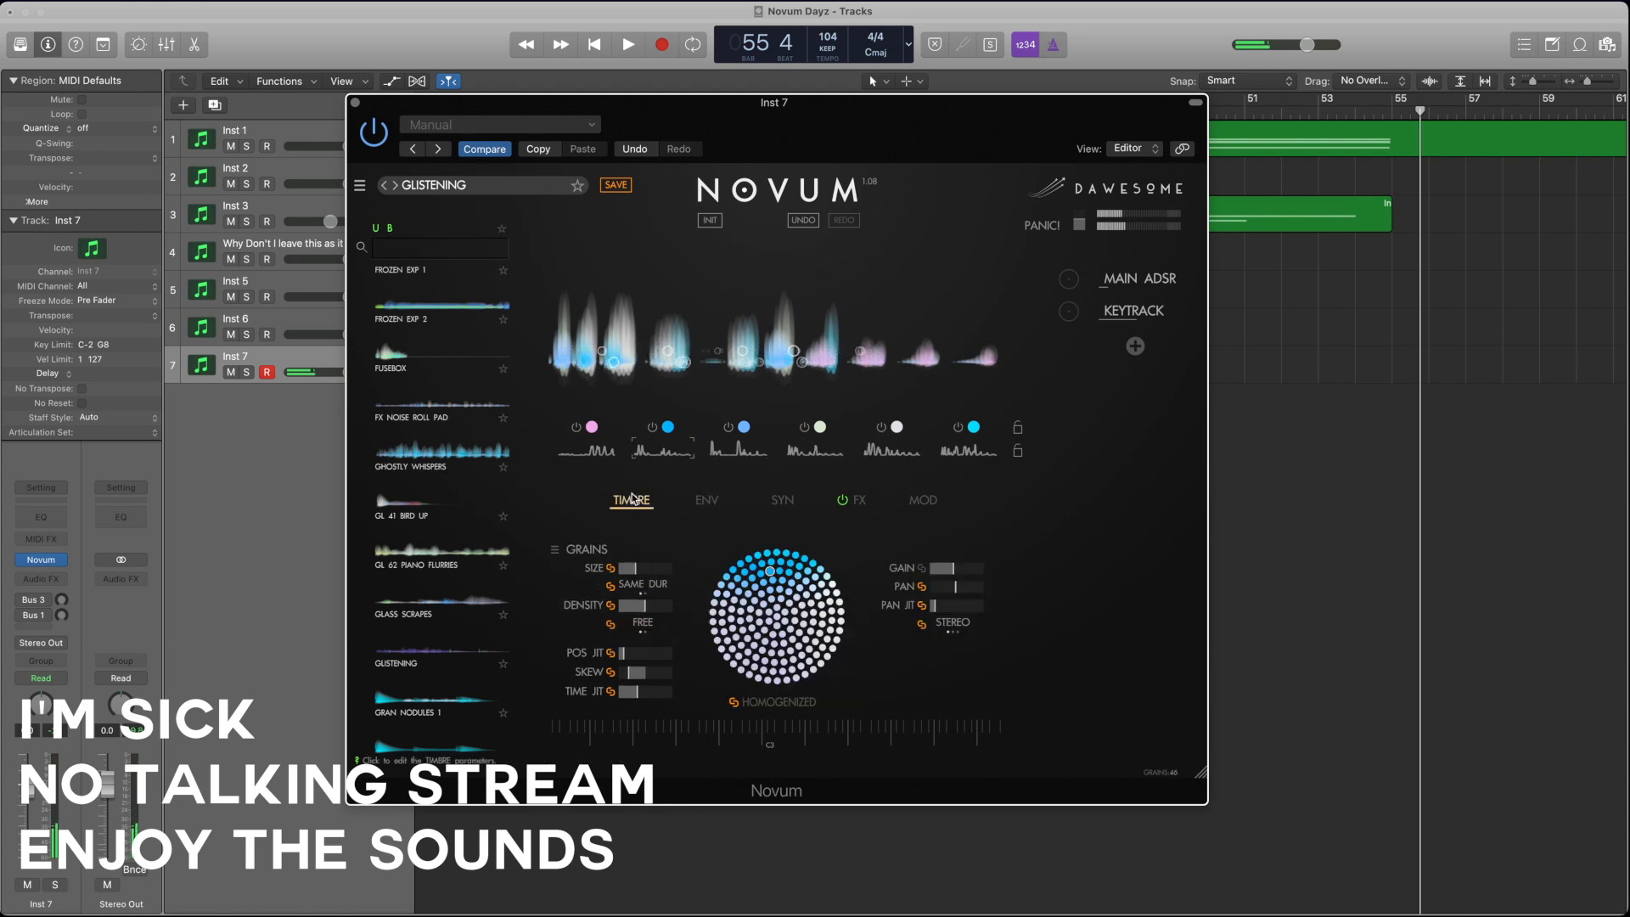
{"action": "left_click", "coordinate": [707, 501]}
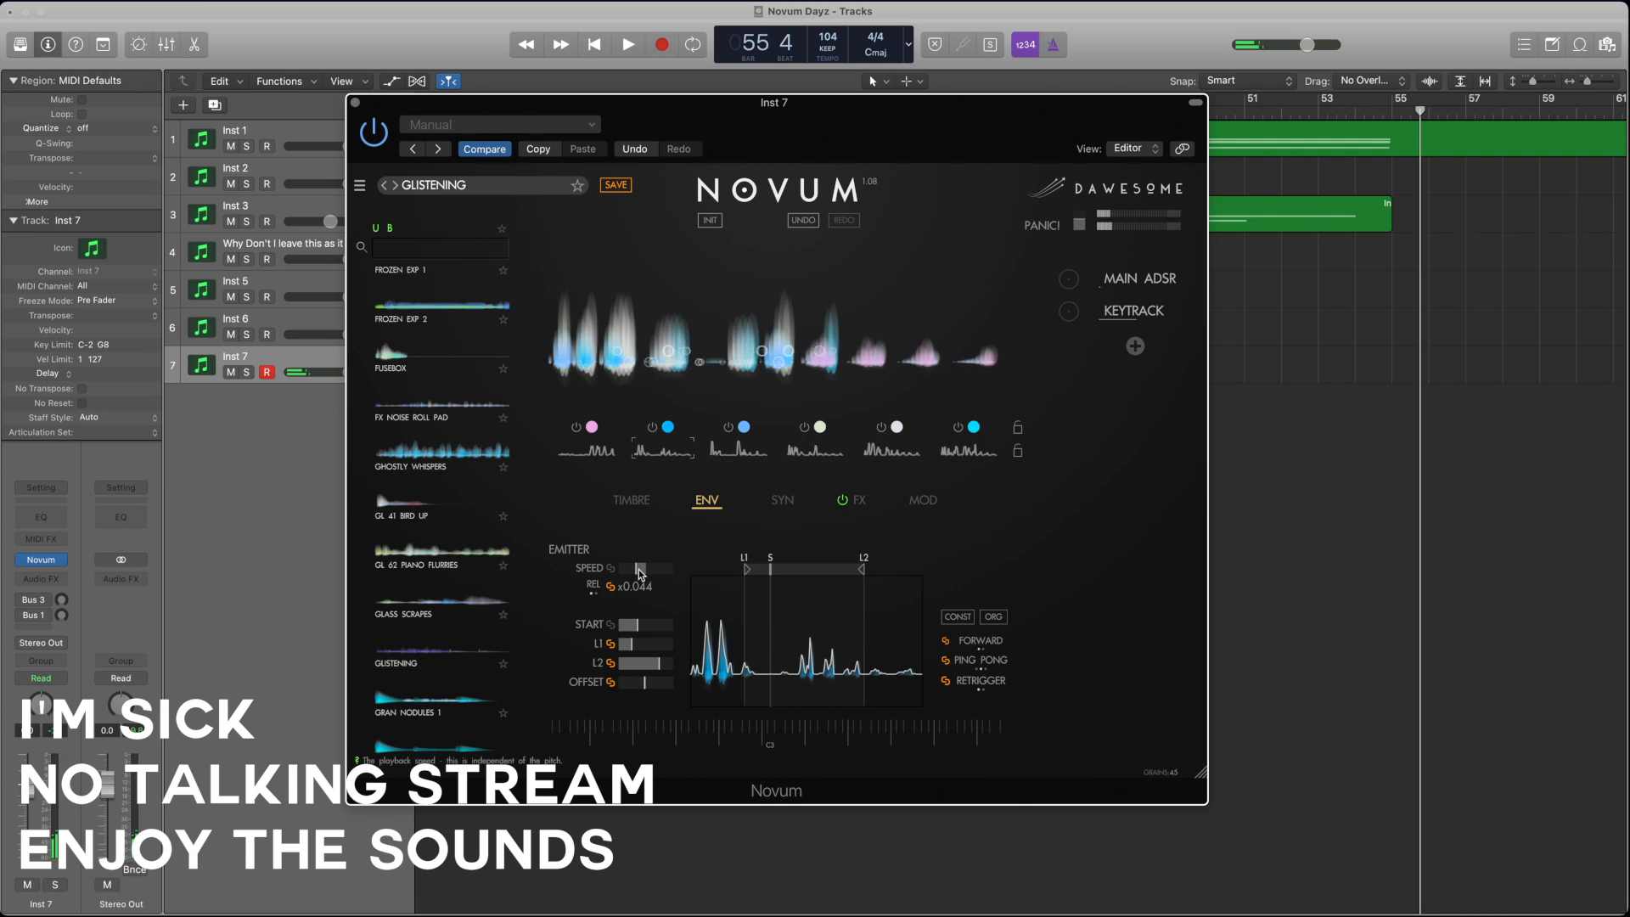
{"action": "left_click_drag", "start_coordinate": [640, 575], "coordinate": [688, 578]}
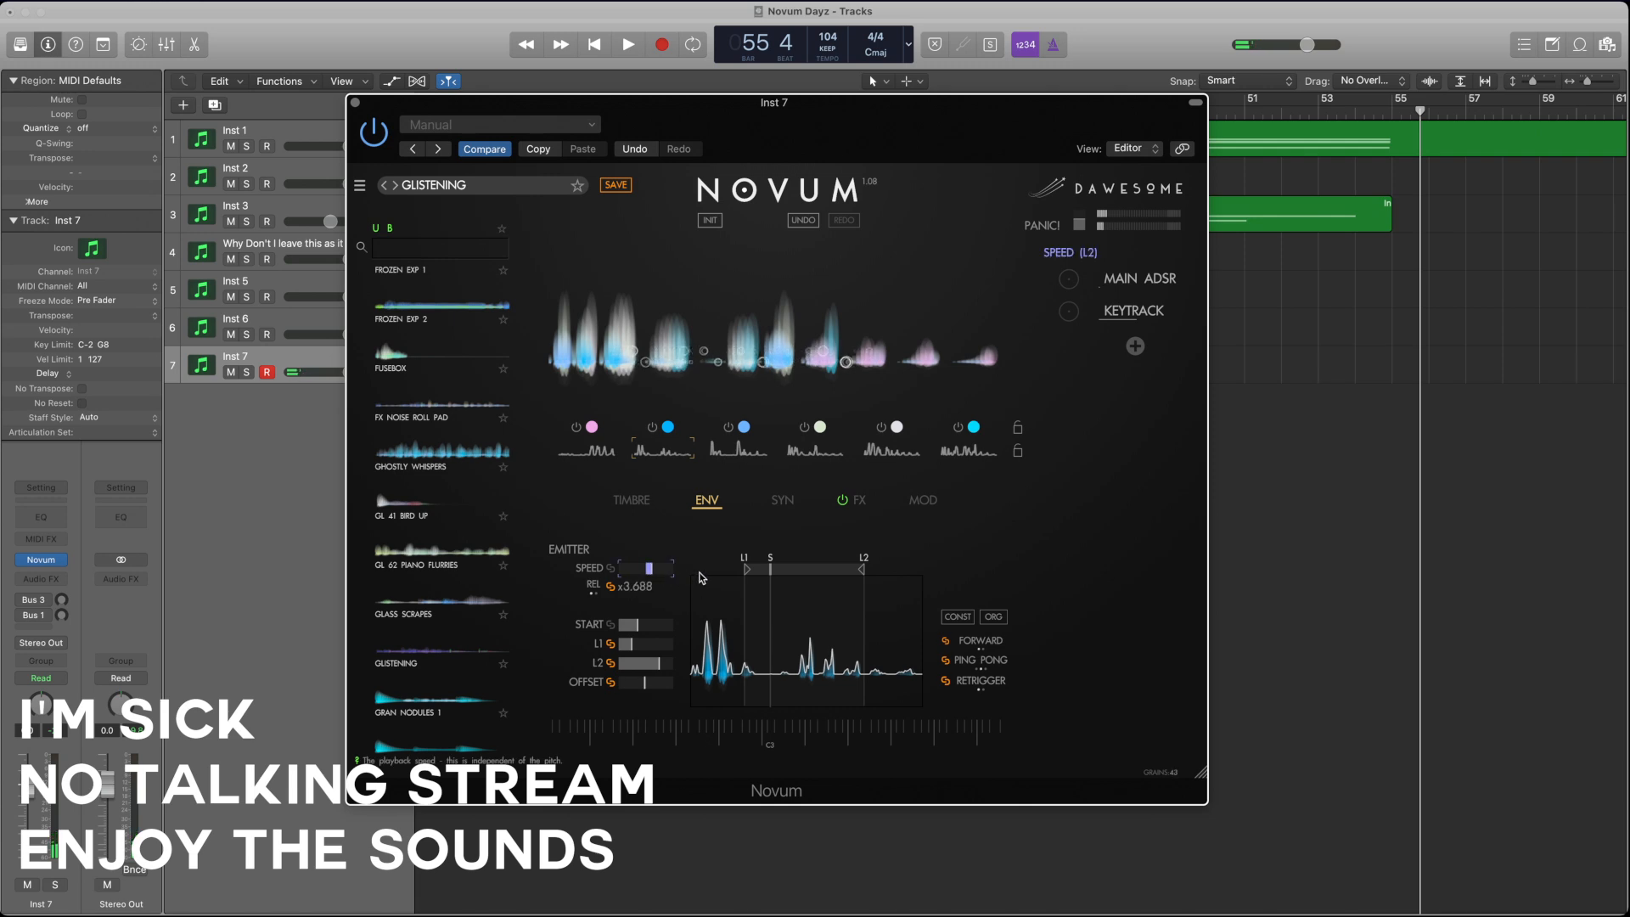
Step: Slow layer 3's envelope speed to x0.044, and shorten the shared loop region by moving L2 closer to L1
{"action": "left_click", "coordinate": [749, 461]}
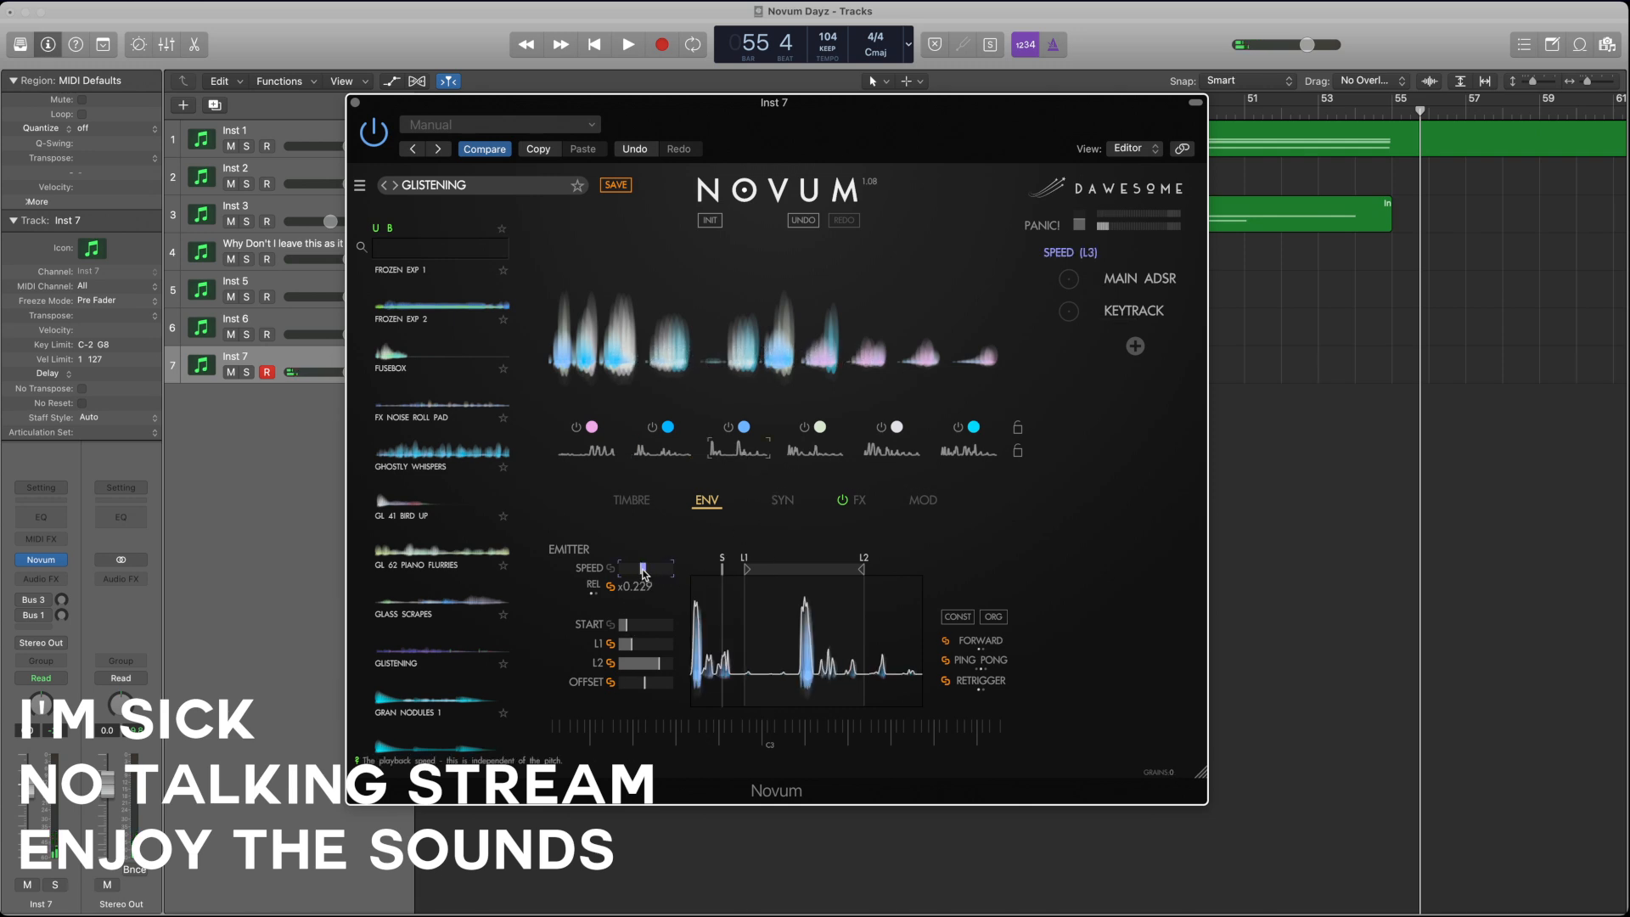
{"action": "left_click", "coordinate": [798, 450]}
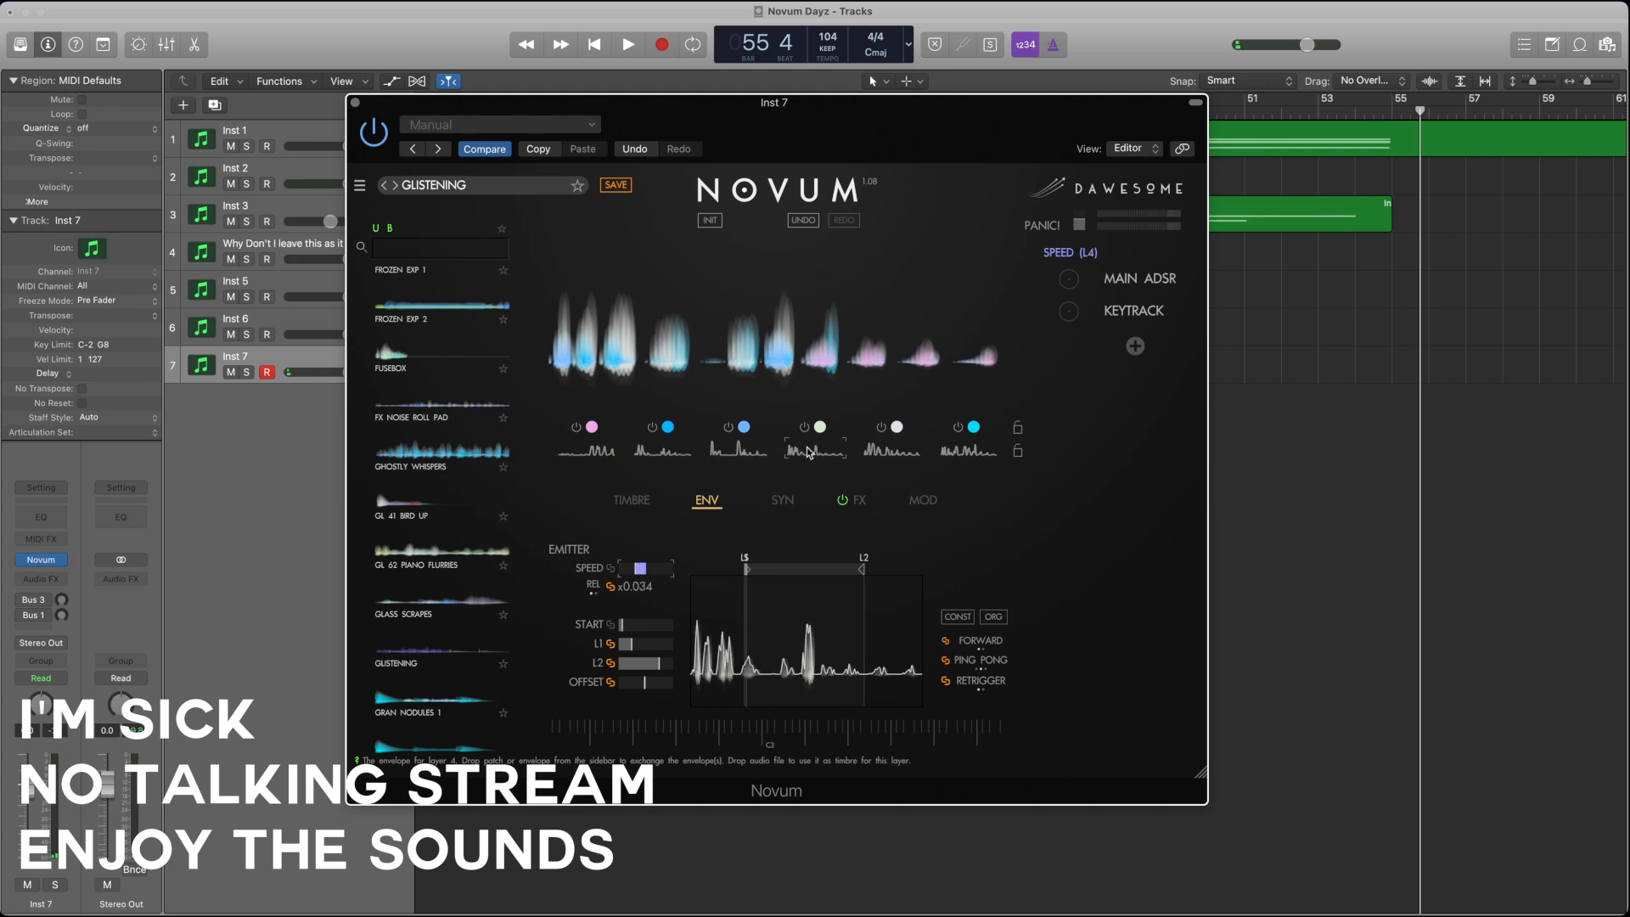
{"action": "mouse_move", "coordinate": [862, 569]}
{"action": "left_mouse_down"}
{"action": "mouse_move", "coordinate": [723, 569]}
{"action": "mouse_move", "coordinate": [741, 569]}
{"action": "left_mouse_up"}
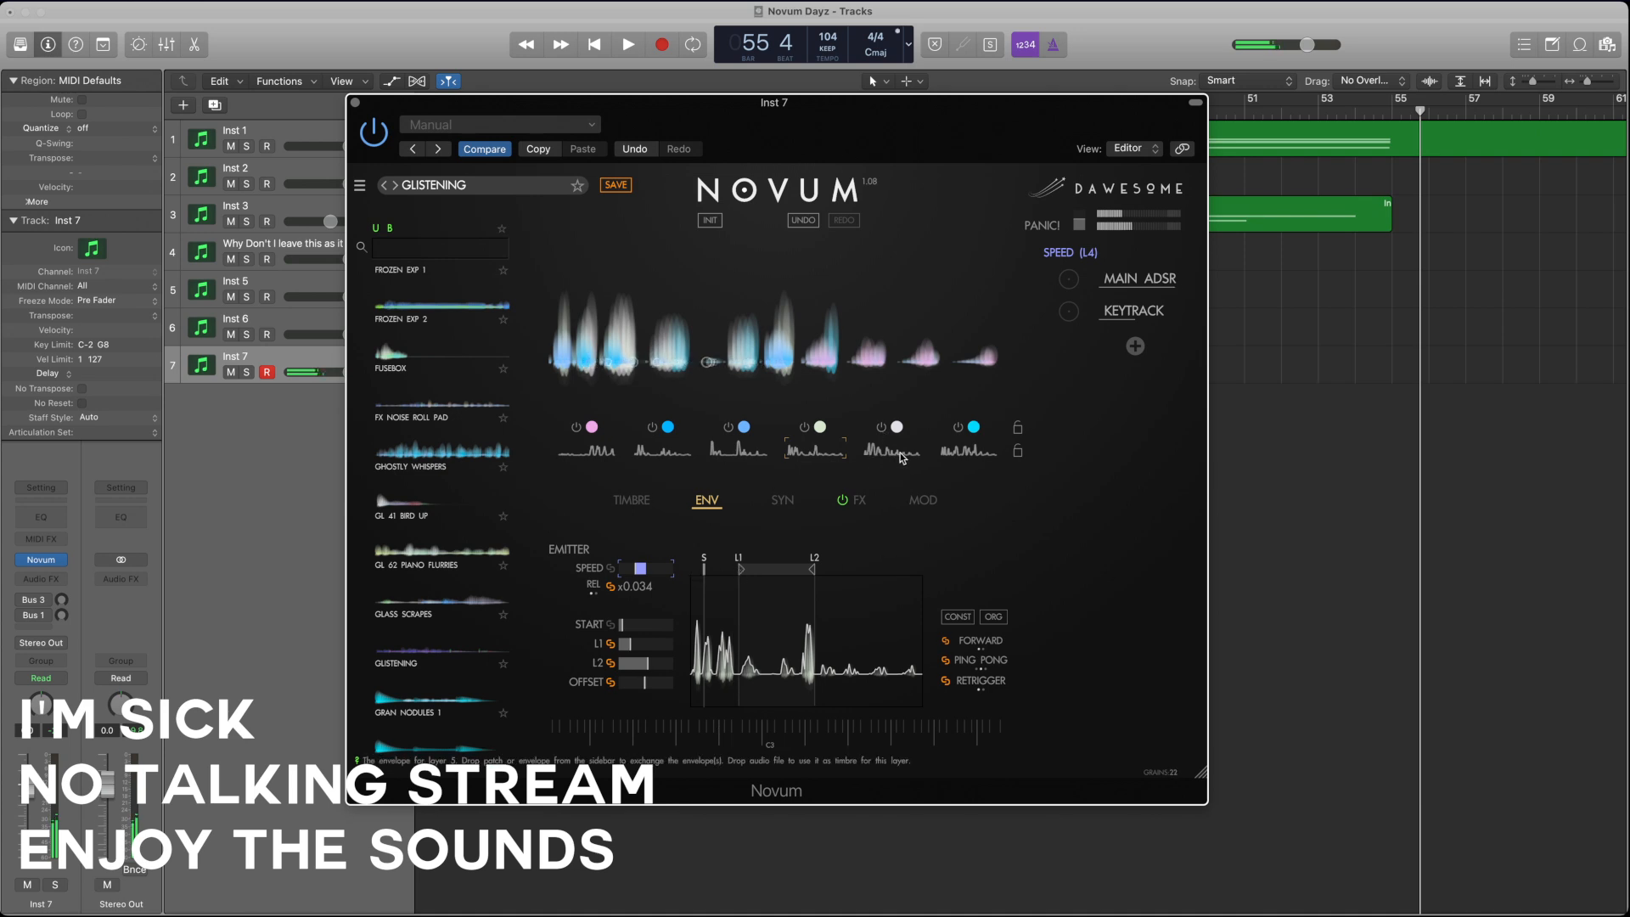
{"action": "left_click", "coordinate": [875, 459]}
{"action": "left_click", "coordinate": [973, 454]}
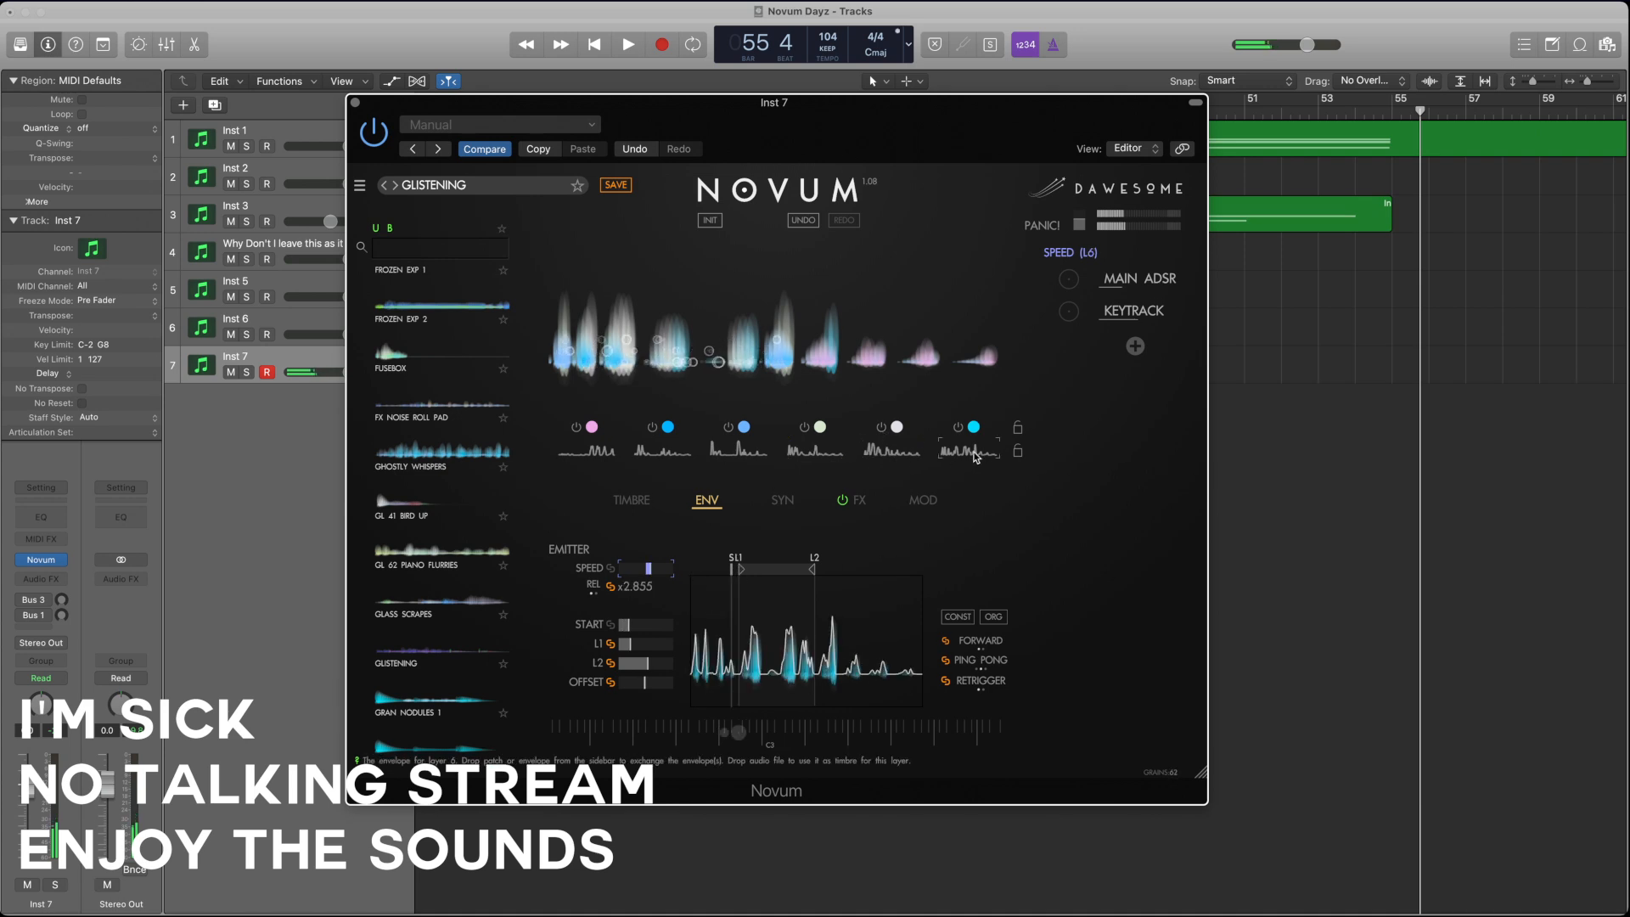
Step: Switch off layers 1, 2, 3, 4 and 6 so that only layer 5 plays
{"action": "left_click", "coordinate": [652, 428]}
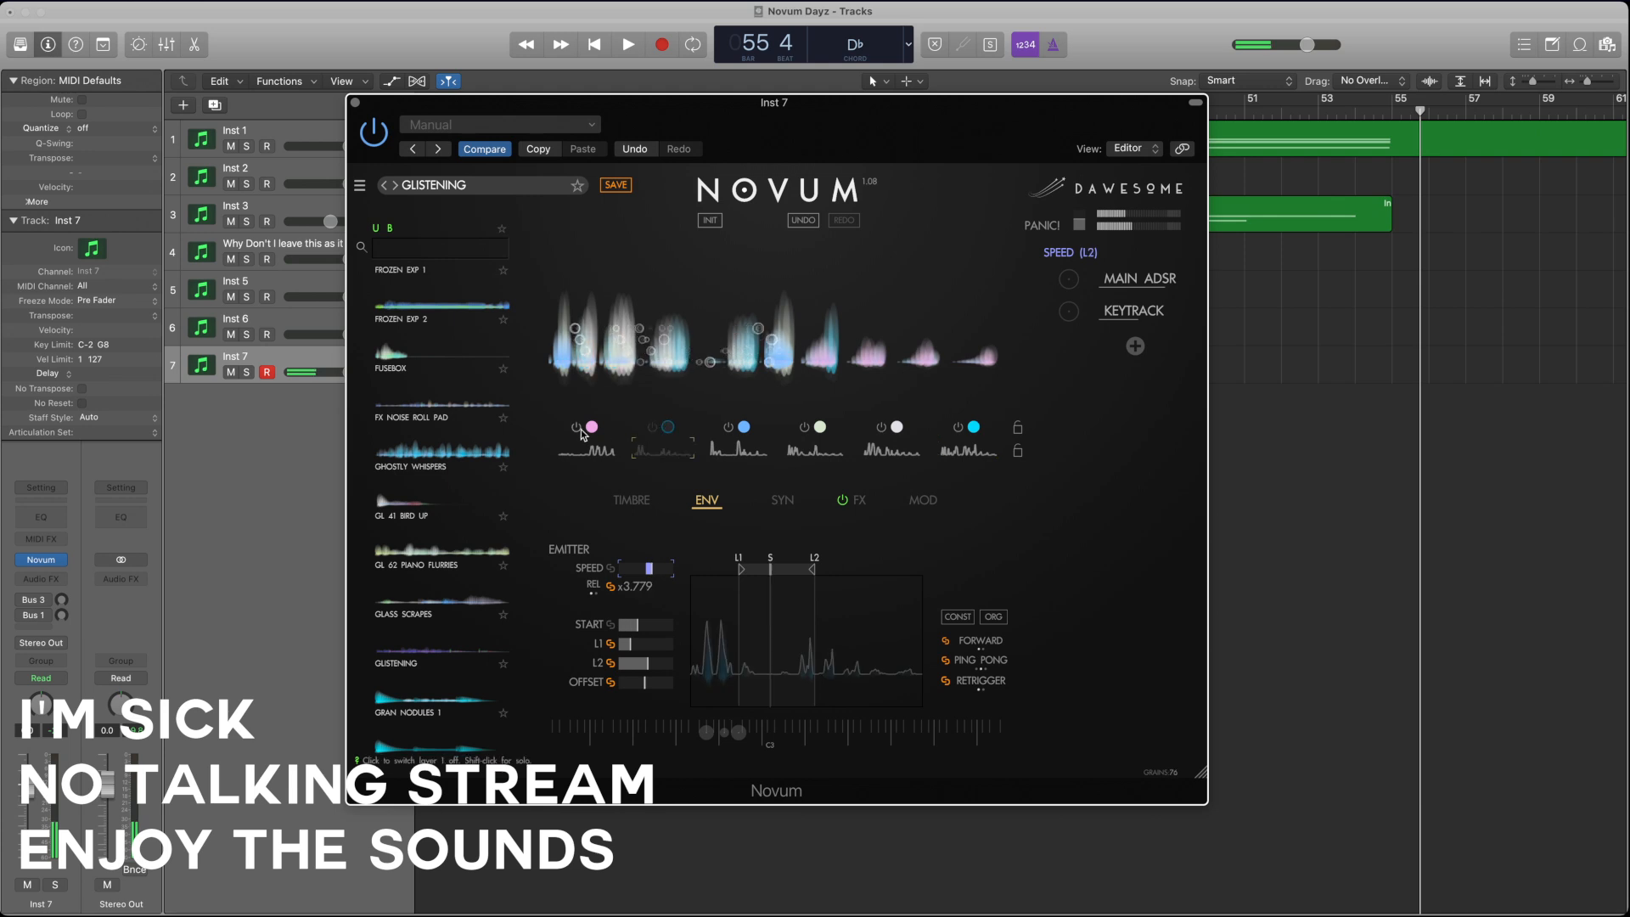
{"action": "left_click", "coordinate": [577, 427]}
{"action": "left_click", "coordinate": [729, 427]}
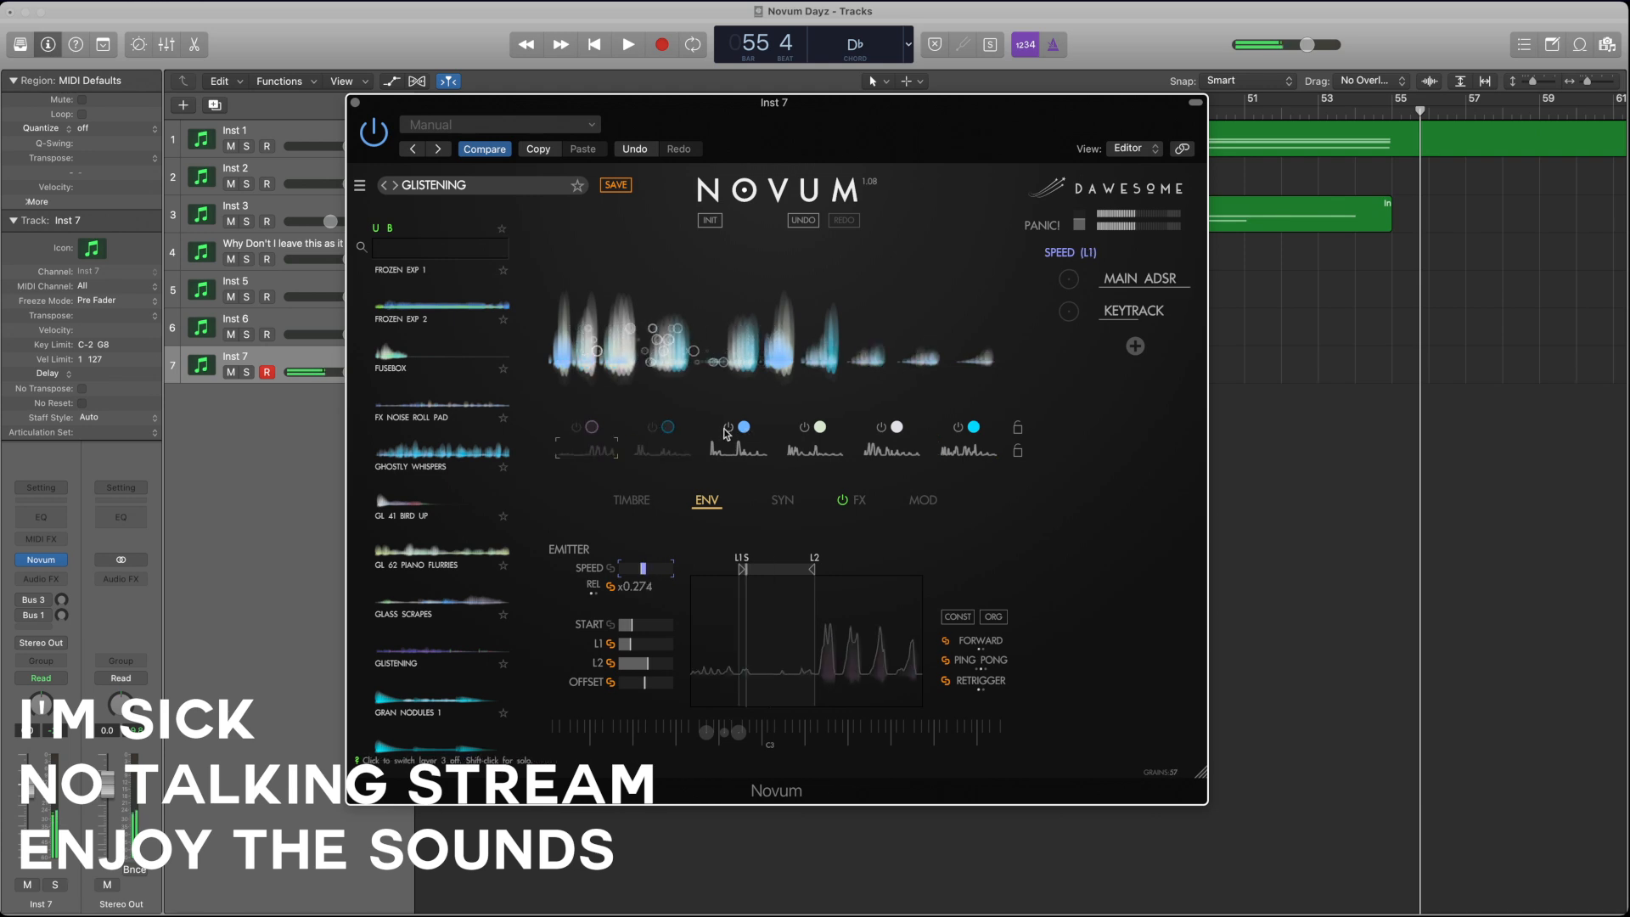
{"action": "left_click", "coordinate": [804, 427]}
{"action": "left_click", "coordinate": [881, 428]}
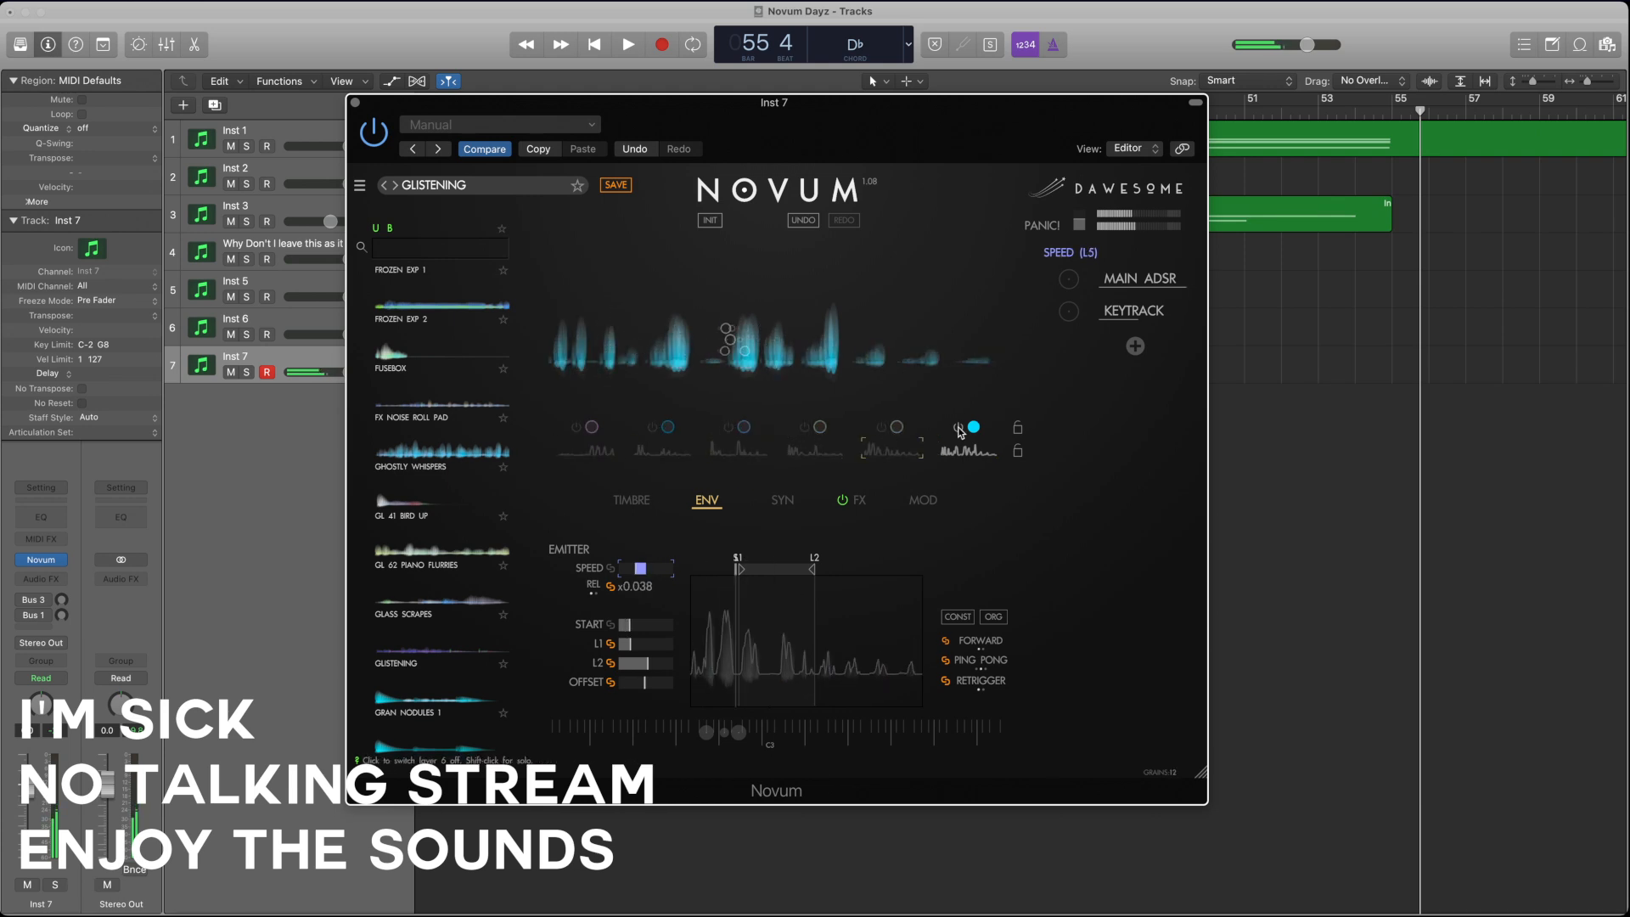
{"action": "left_click", "coordinate": [944, 432]}
{"action": "left_click", "coordinate": [882, 427]}
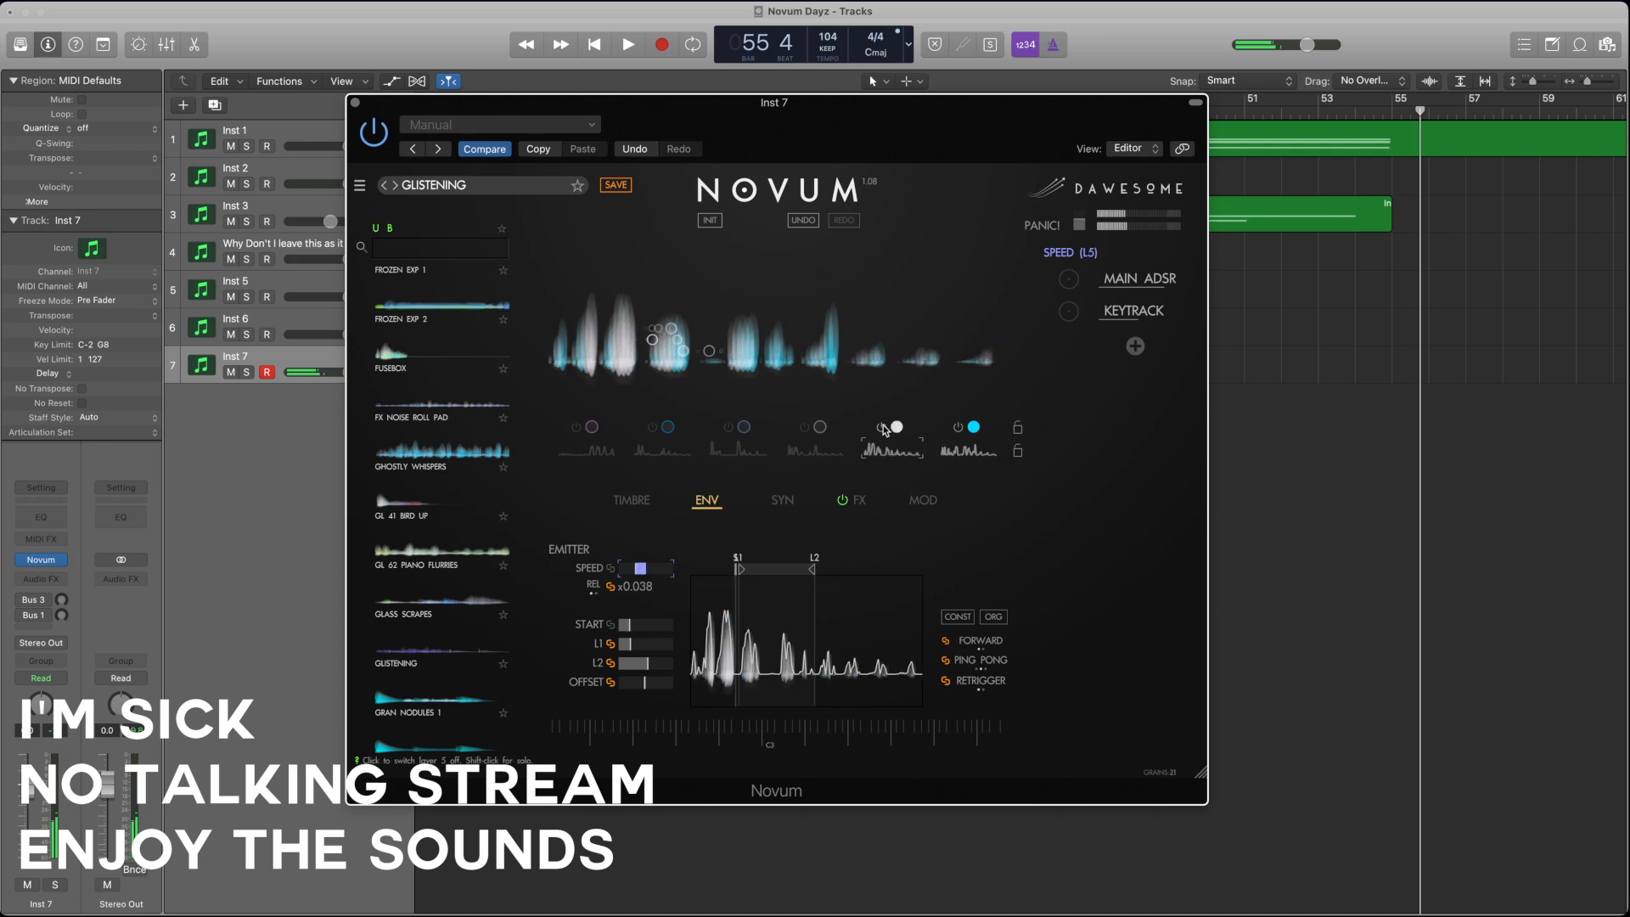
{"action": "left_click", "coordinate": [956, 427]}
Step: Slow layer 5's envelope playback speed to about x0.006
{"action": "left_click", "coordinate": [881, 451]}
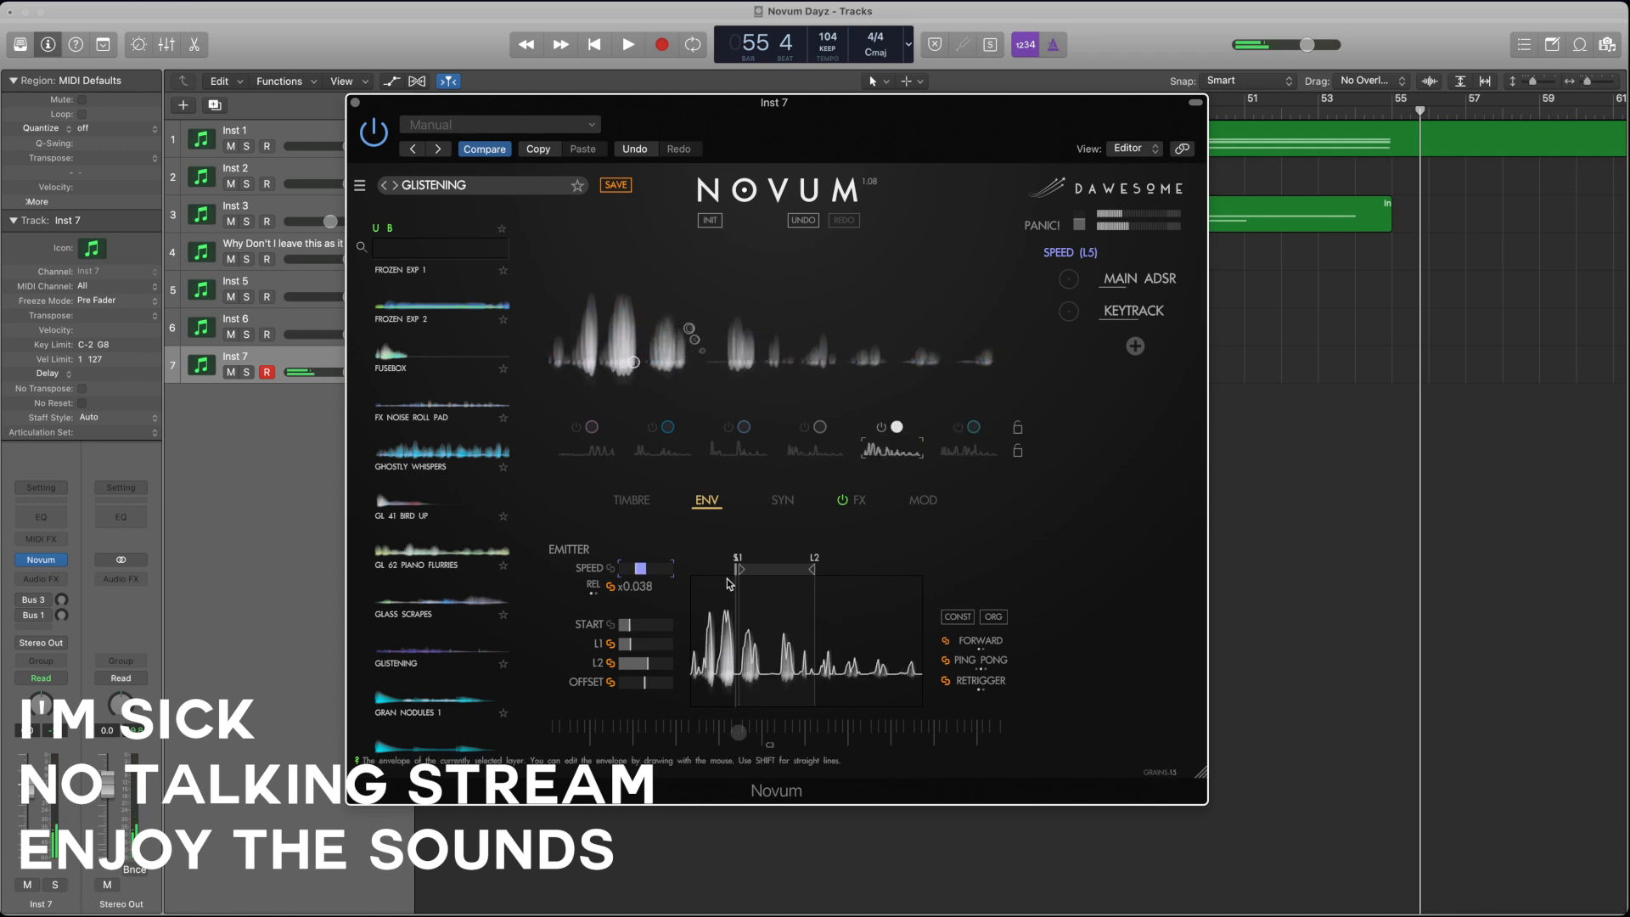
{"action": "mouse_move", "coordinate": [647, 574]}
{"action": "left_mouse_down"}
{"action": "mouse_move", "coordinate": [623, 574]}
{"action": "mouse_move", "coordinate": [708, 575]}
{"action": "mouse_move", "coordinate": [628, 575]}
{"action": "left_mouse_up"}
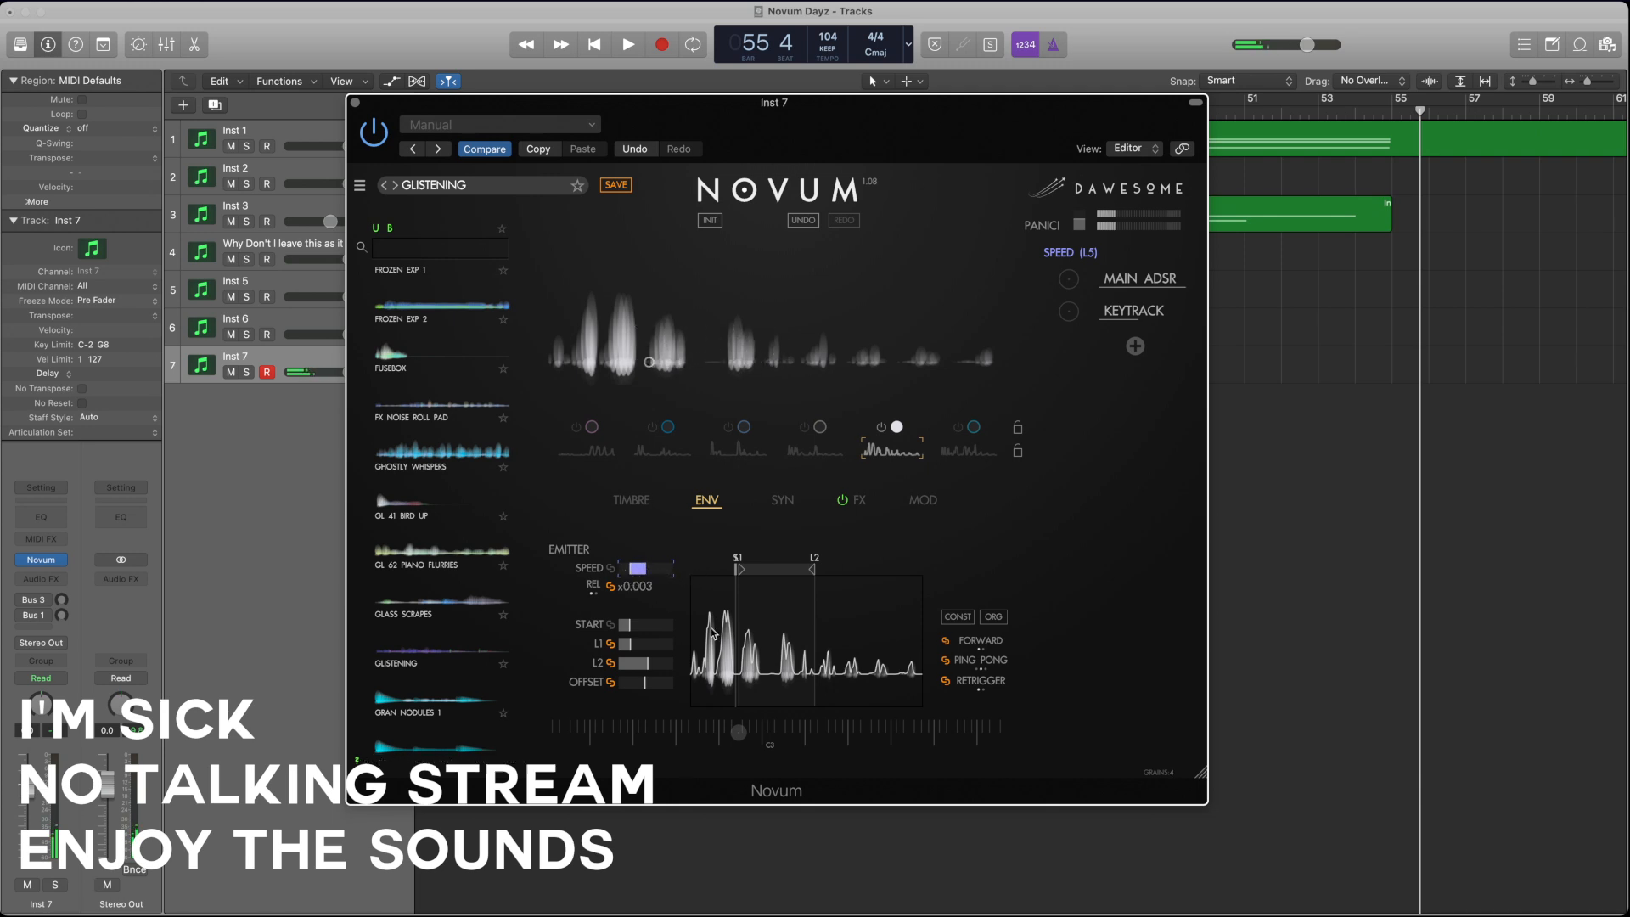
{"action": "left_click", "coordinate": [647, 683]}
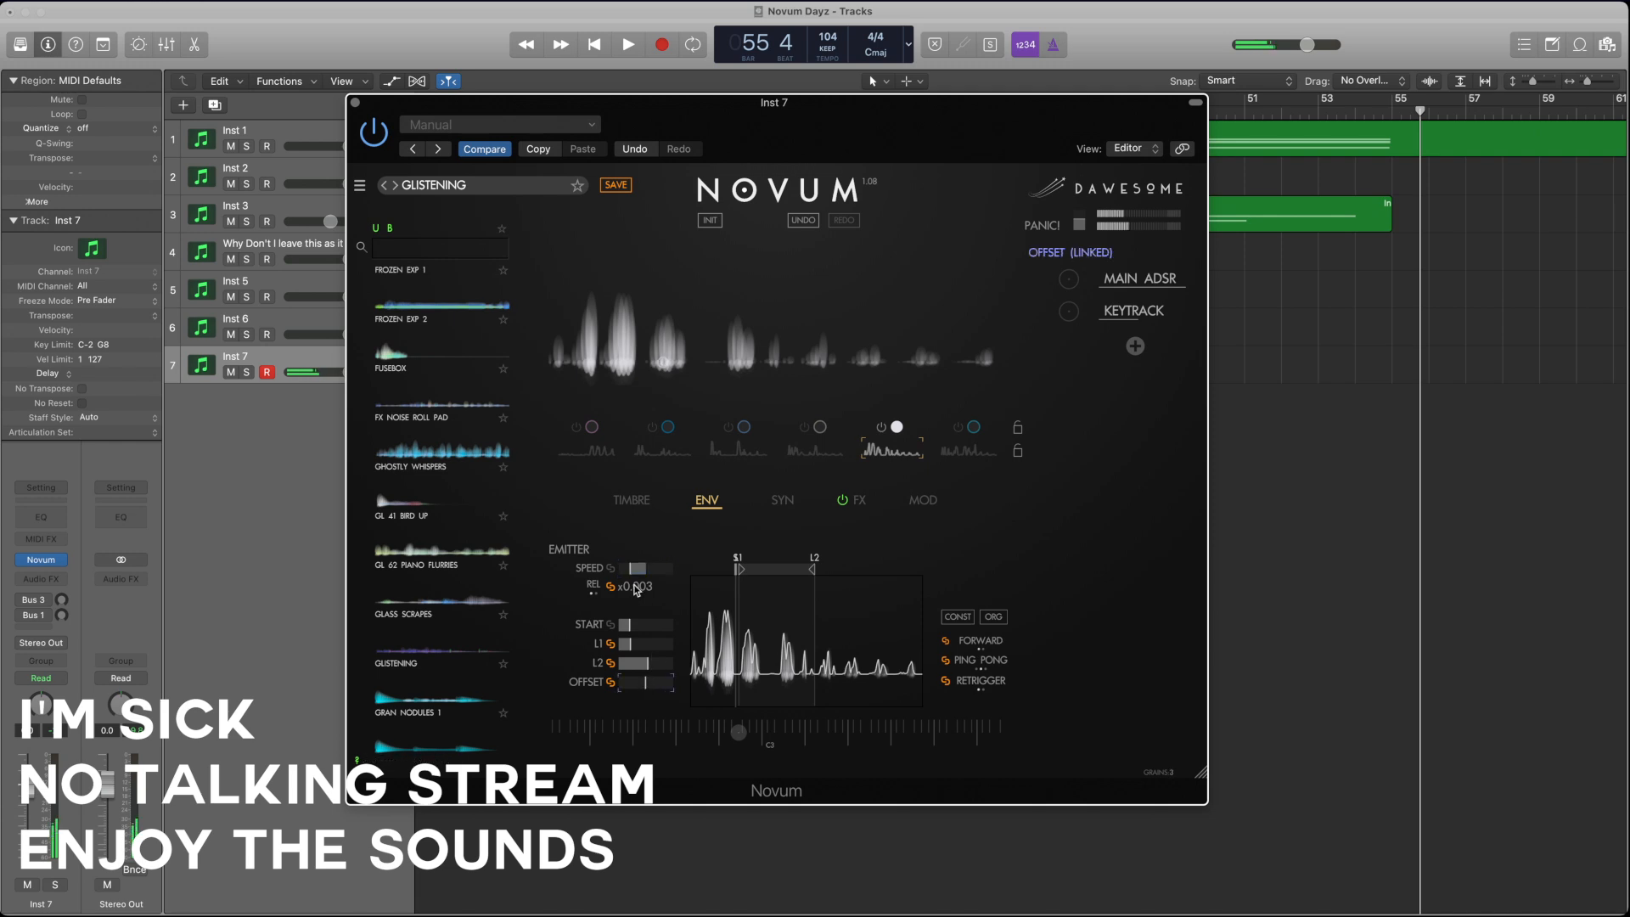
{"action": "mouse_move", "coordinate": [639, 571]}
{"action": "left_mouse_down"}
{"action": "mouse_move", "coordinate": [612, 576]}
{"action": "mouse_move", "coordinate": [642, 577]}
{"action": "left_mouse_up"}
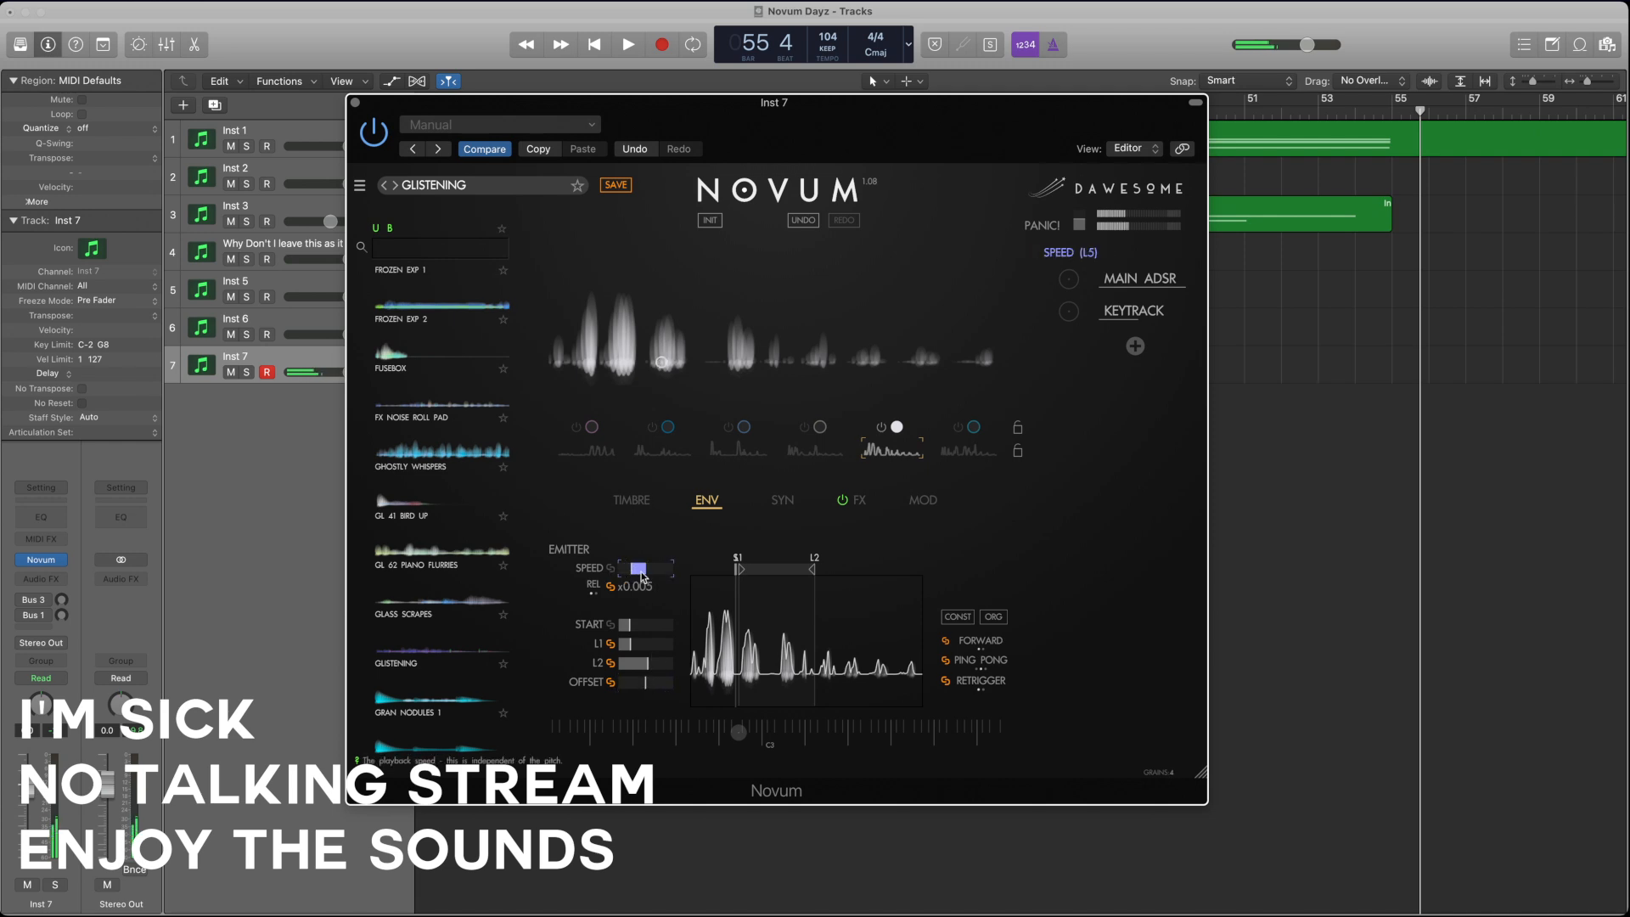
Step: Move layer 5's envelope start point slightly later, just past loop point L1
{"action": "left_click", "coordinate": [641, 501]}
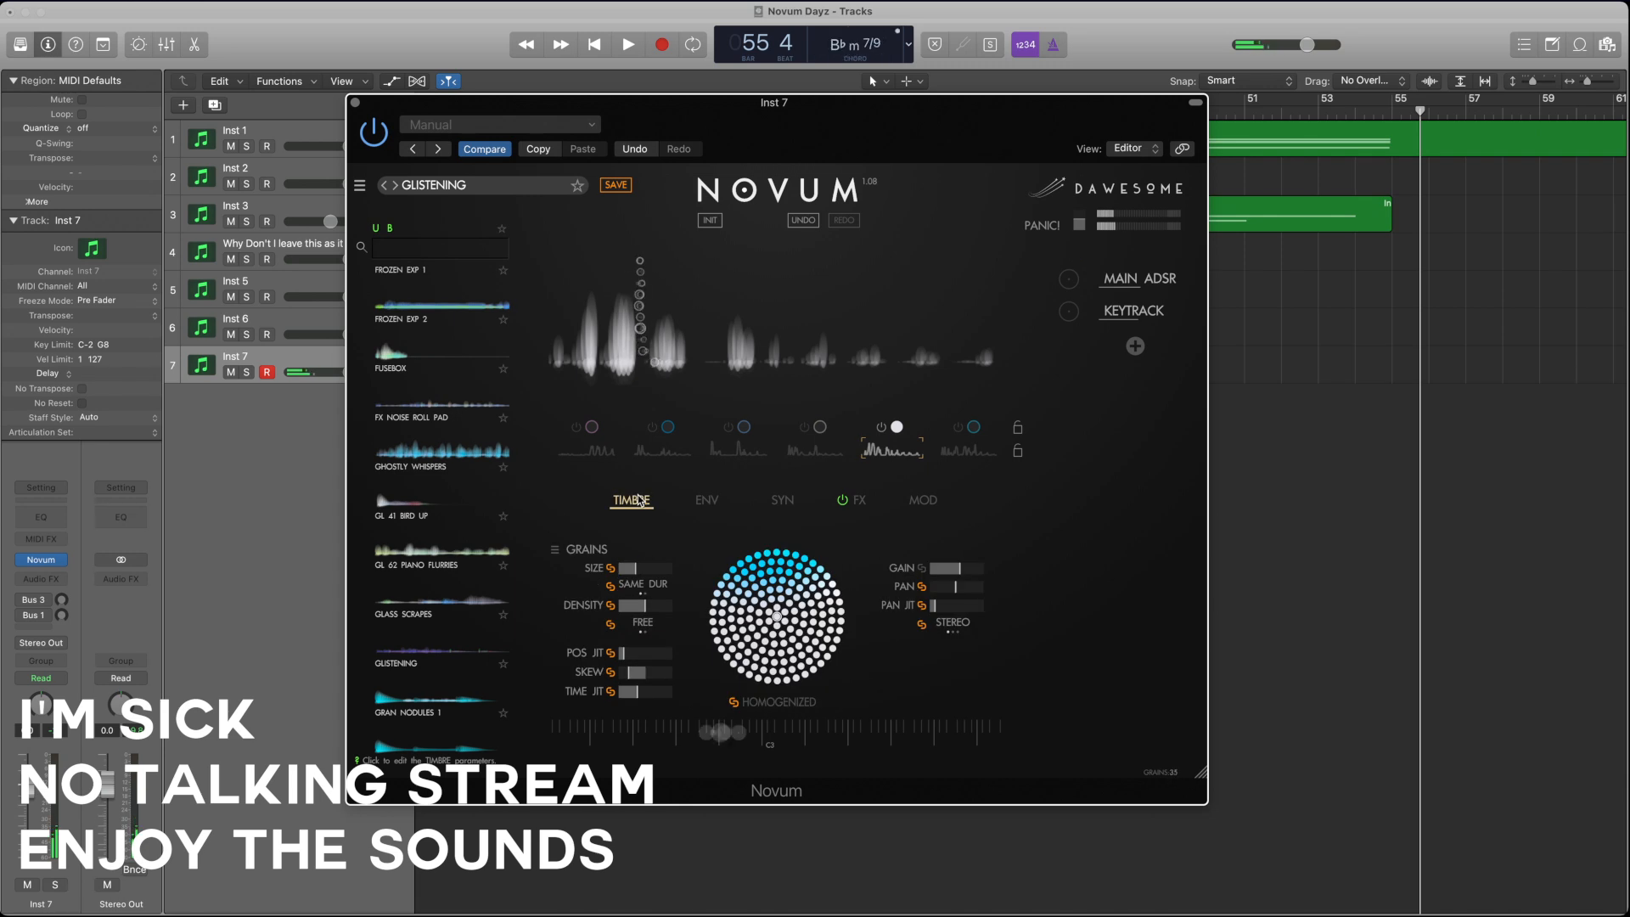
{"action": "left_click", "coordinate": [698, 505]}
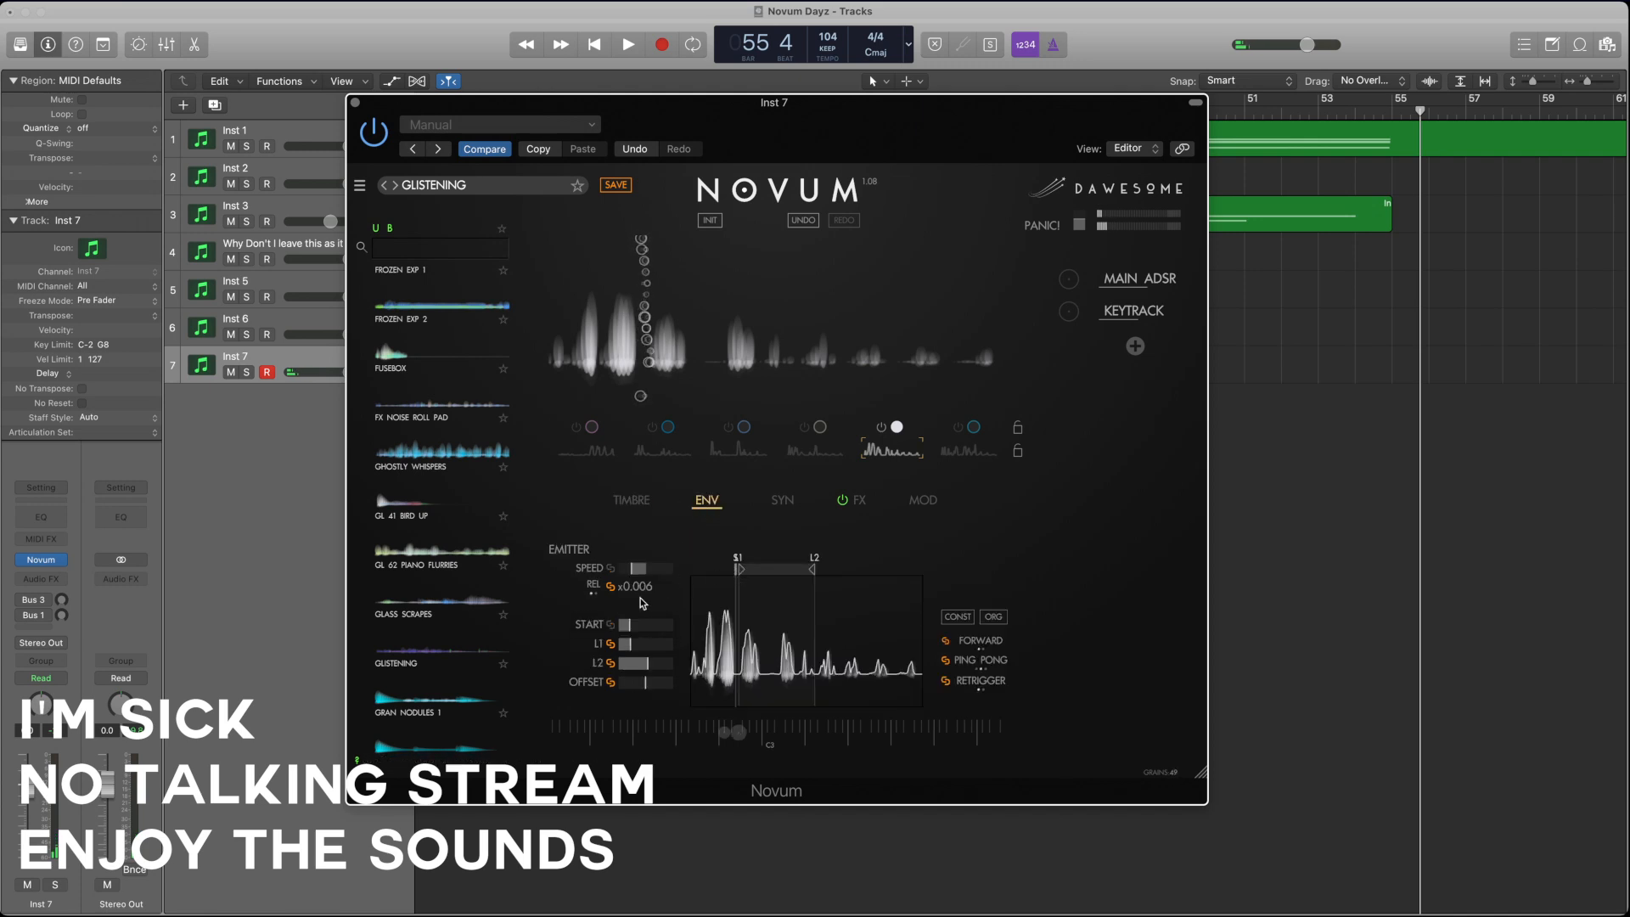
{"action": "left_click_drag", "start_coordinate": [645, 625], "coordinate": [648, 628]}
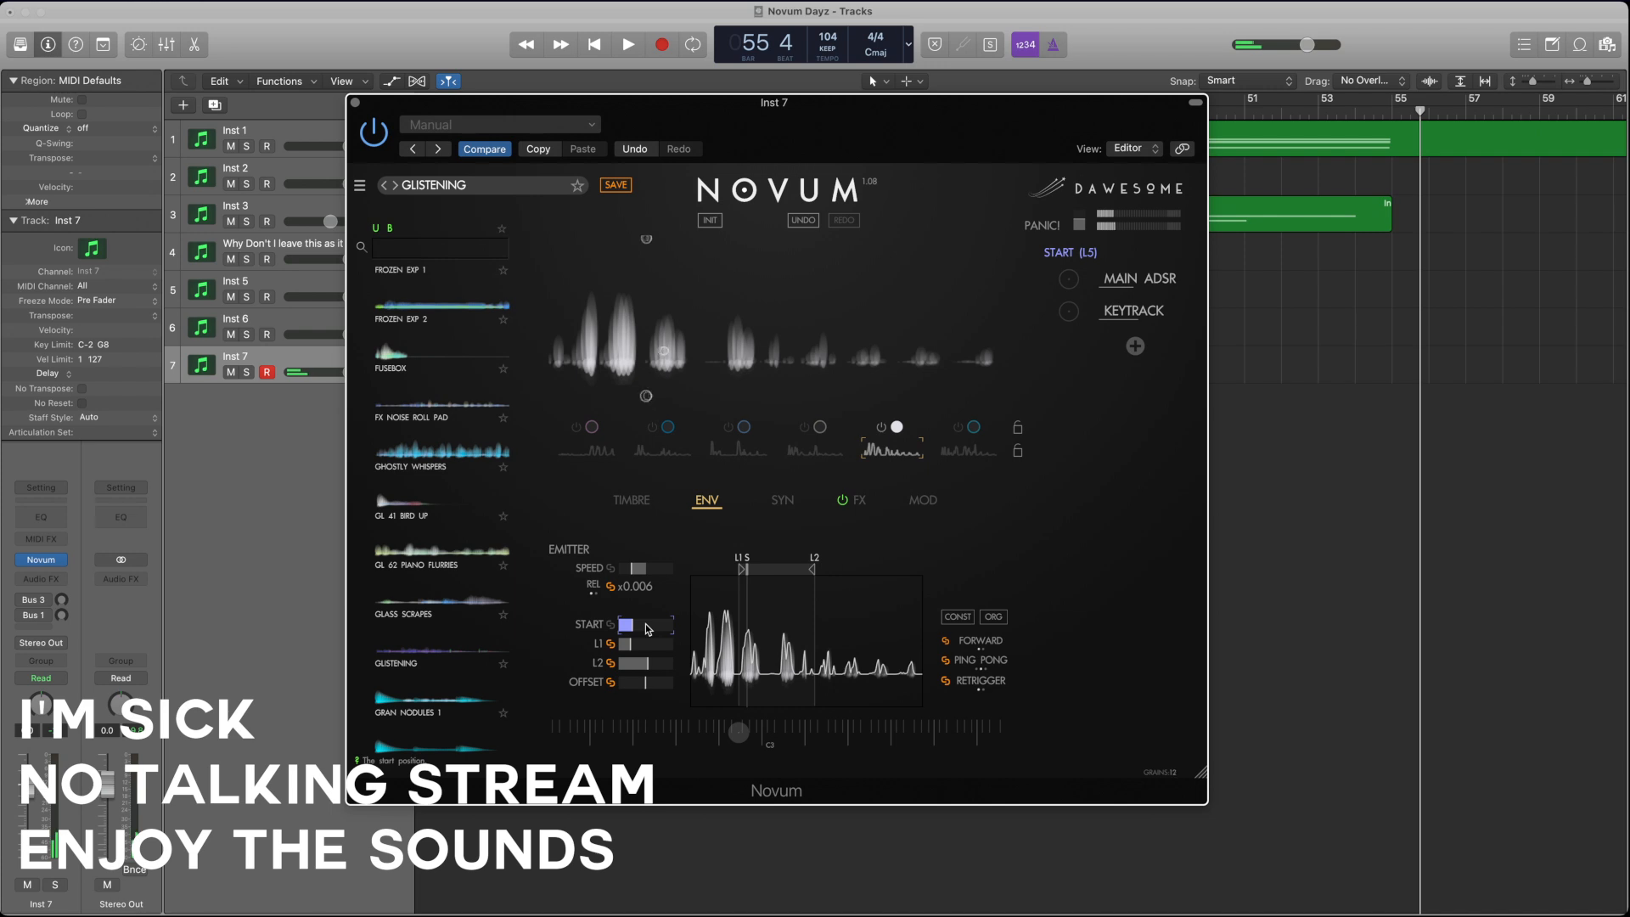
{"action": "left_click_drag", "start_coordinate": [645, 623], "coordinate": [648, 623]}
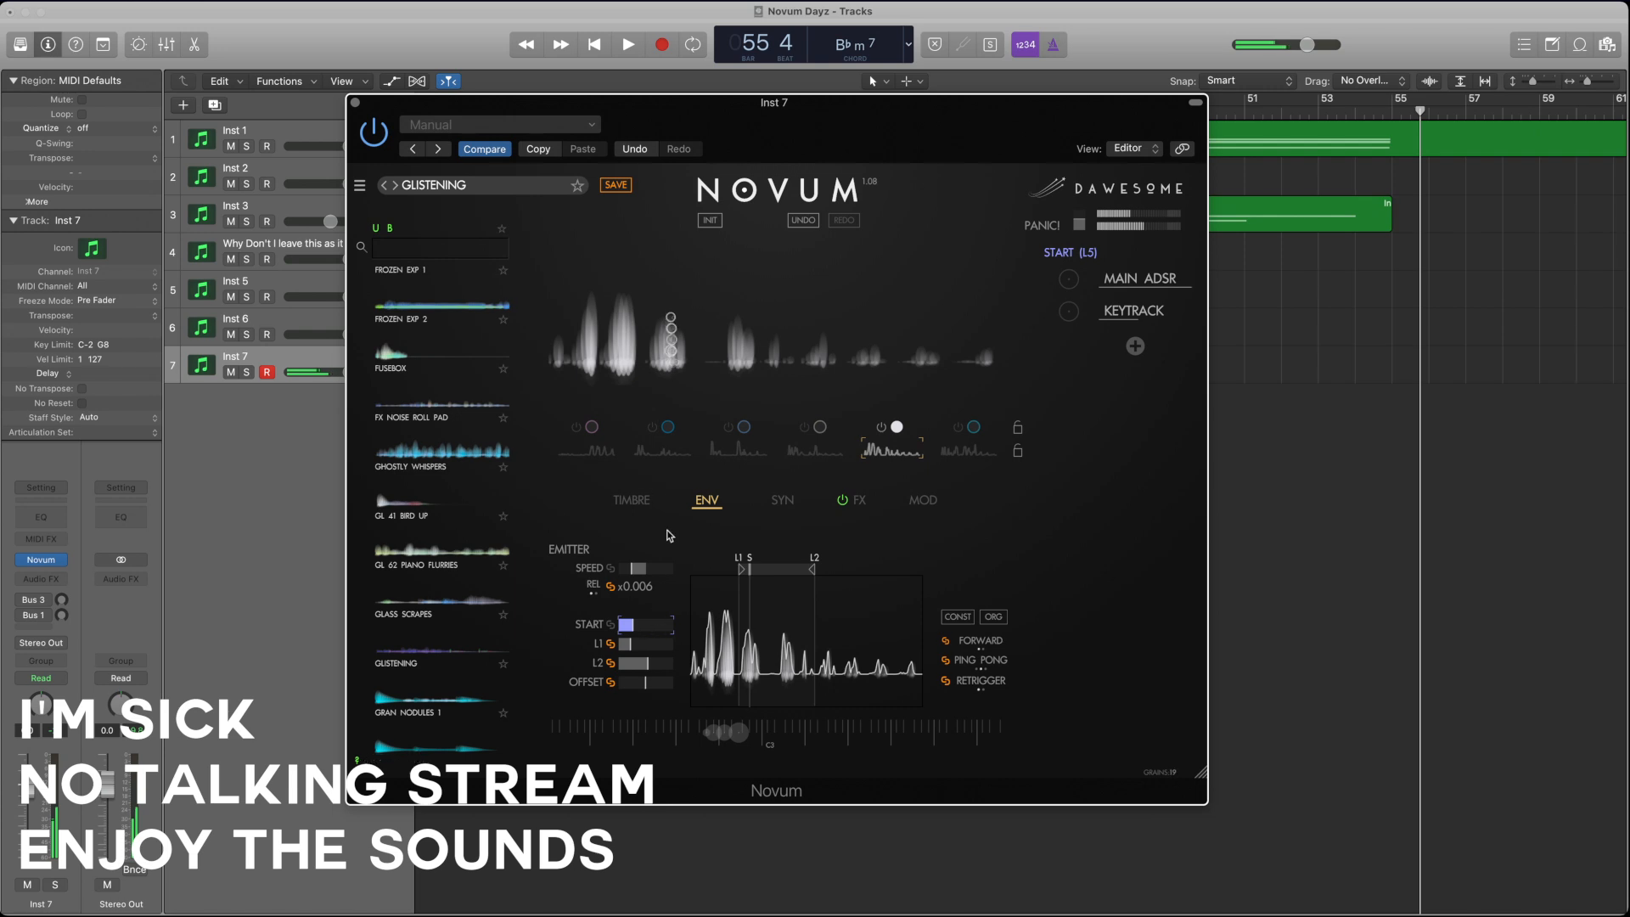
Step: Make layer 4 the only active layer, slow its envelope speed to x0.007, and move its start point to just before L2
{"action": "left_click", "coordinate": [803, 441]}
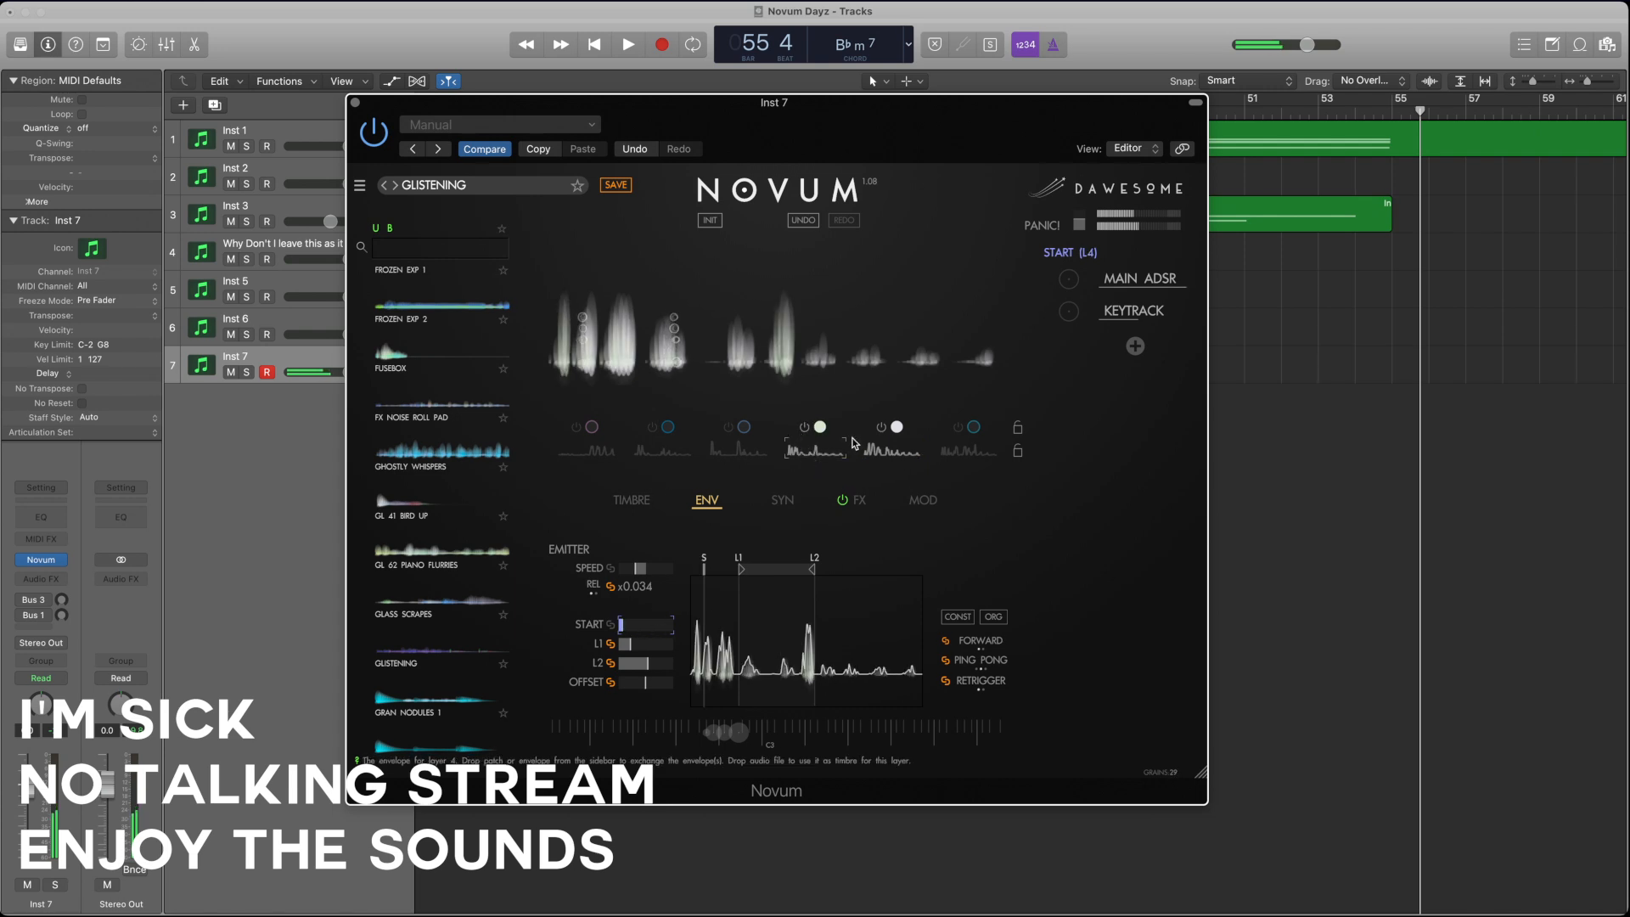
{"action": "left_click", "coordinate": [881, 428]}
{"action": "left_click", "coordinate": [818, 461]}
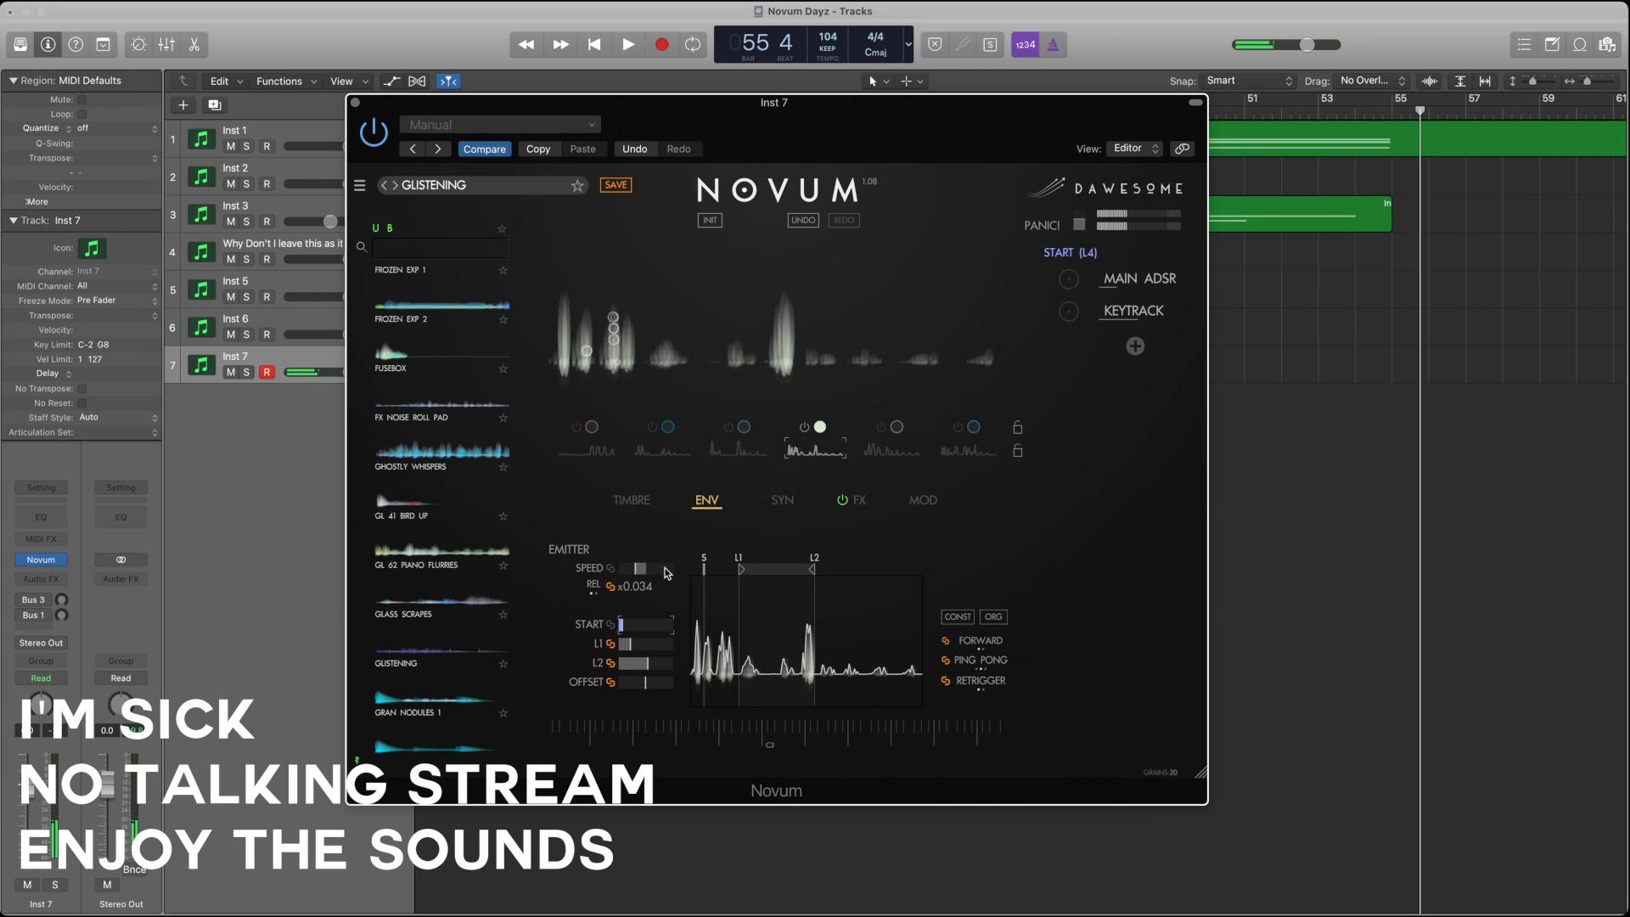
{"action": "mouse_move", "coordinate": [640, 568]}
{"action": "left_mouse_down"}
{"action": "mouse_move", "coordinate": [740, 569]}
{"action": "mouse_move", "coordinate": [630, 572]}
{"action": "mouse_move", "coordinate": [634, 627]}
{"action": "mouse_move", "coordinate": [718, 629]}
{"action": "left_mouse_up"}
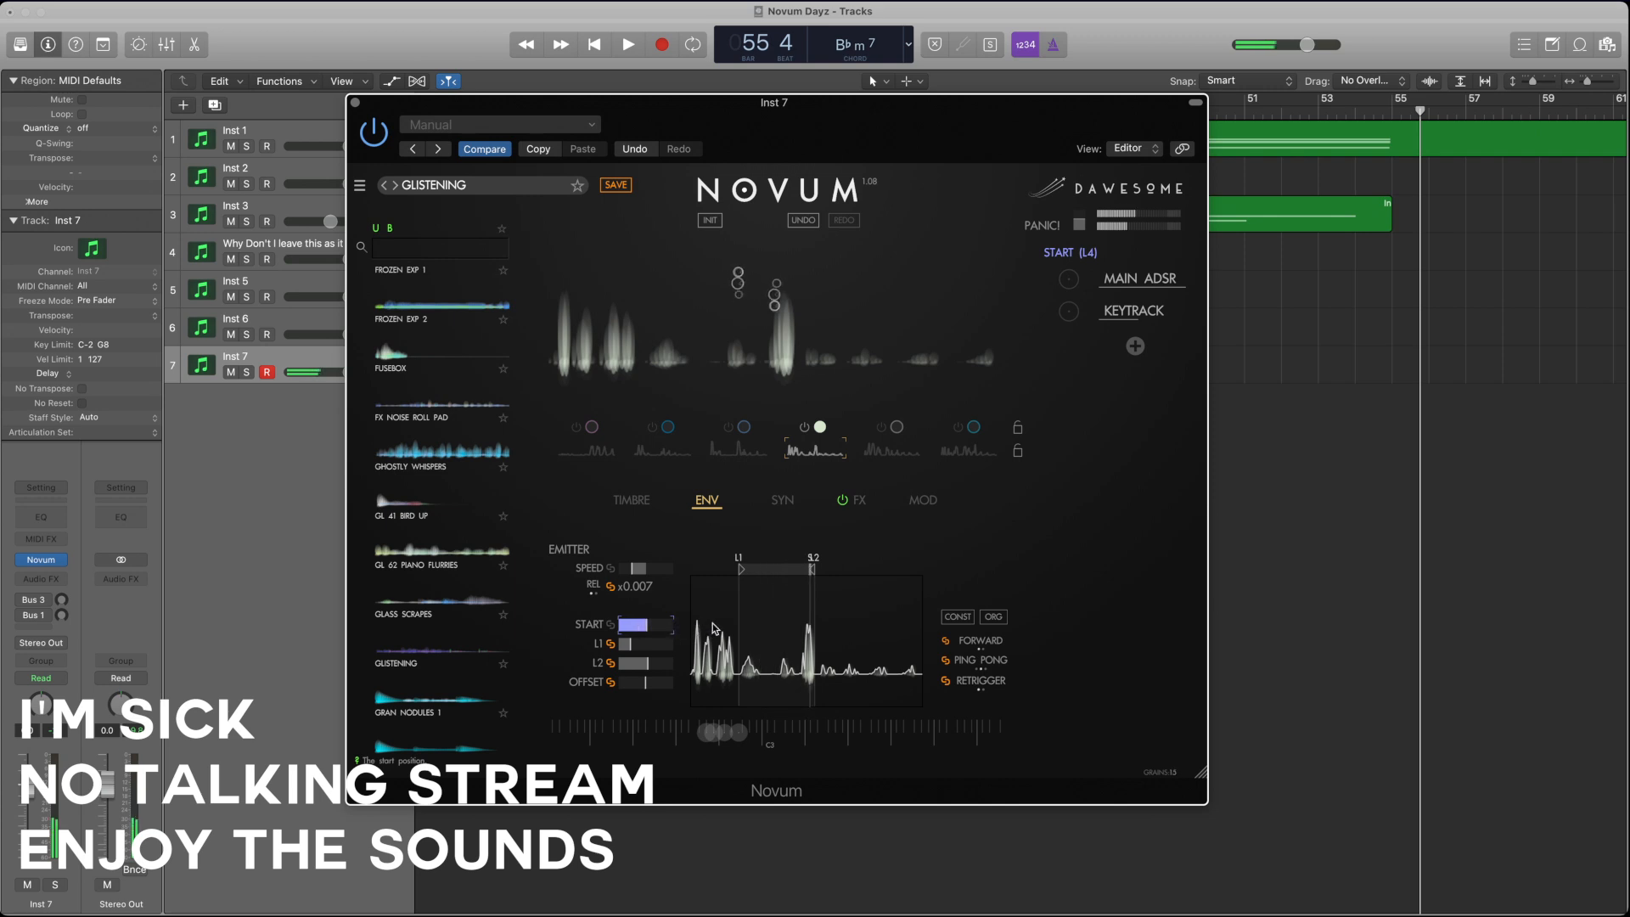
Step: Make layer 3 the only active layer, move its start point close to L2, and slow its envelope speed to x0.001
{"action": "left_click", "coordinate": [728, 427]}
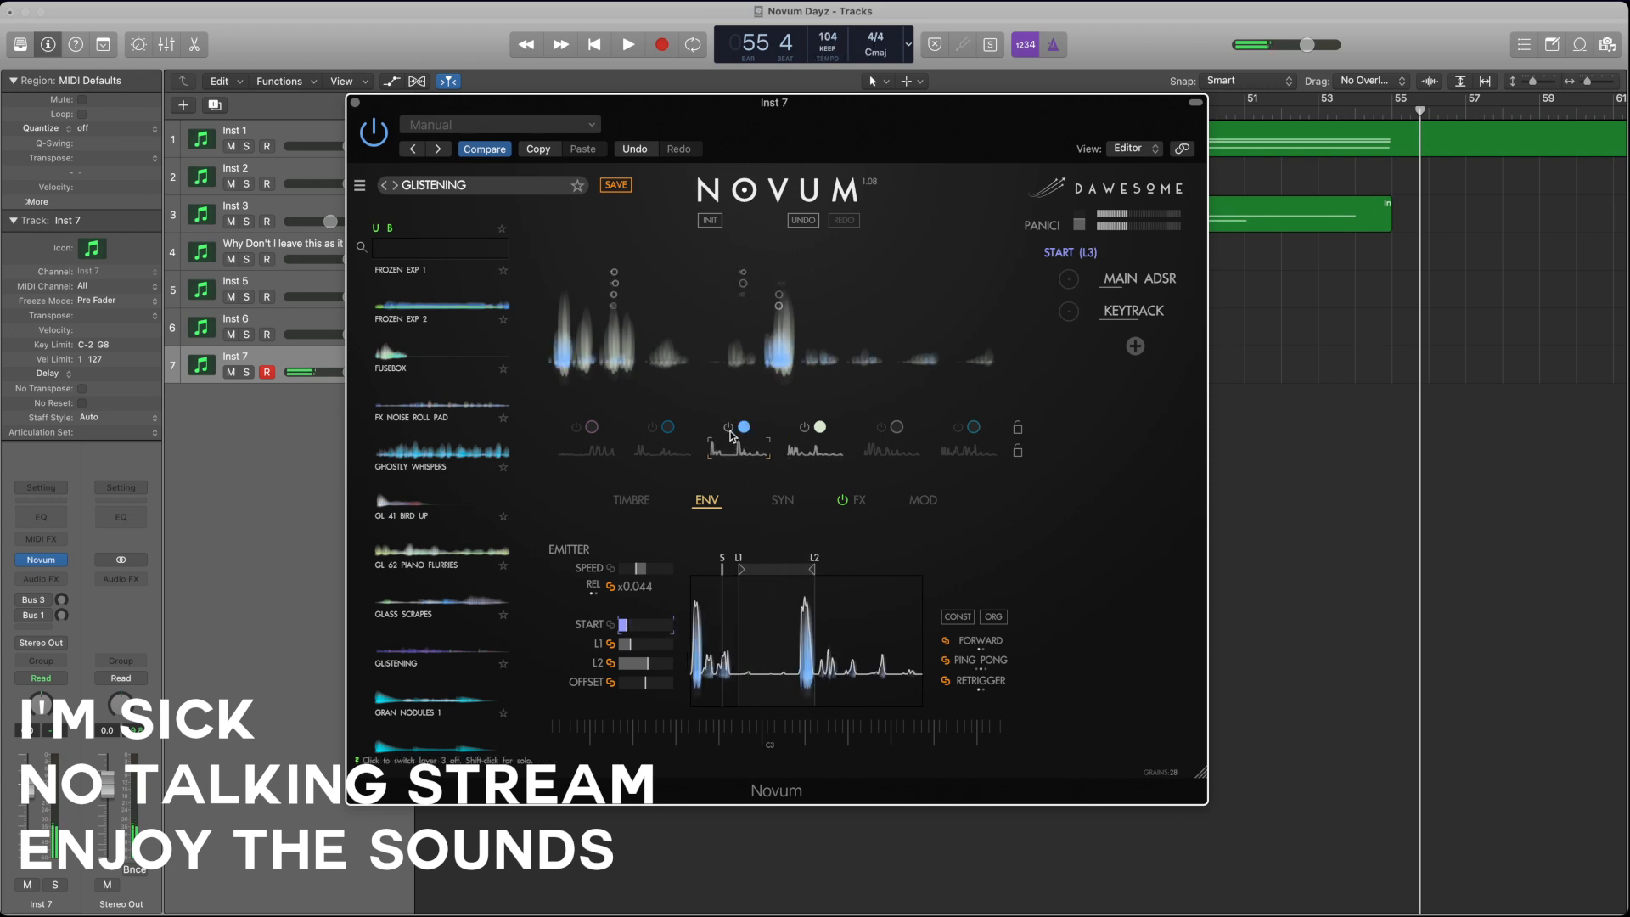
{"action": "left_click", "coordinate": [804, 427]}
{"action": "left_click", "coordinate": [752, 451]}
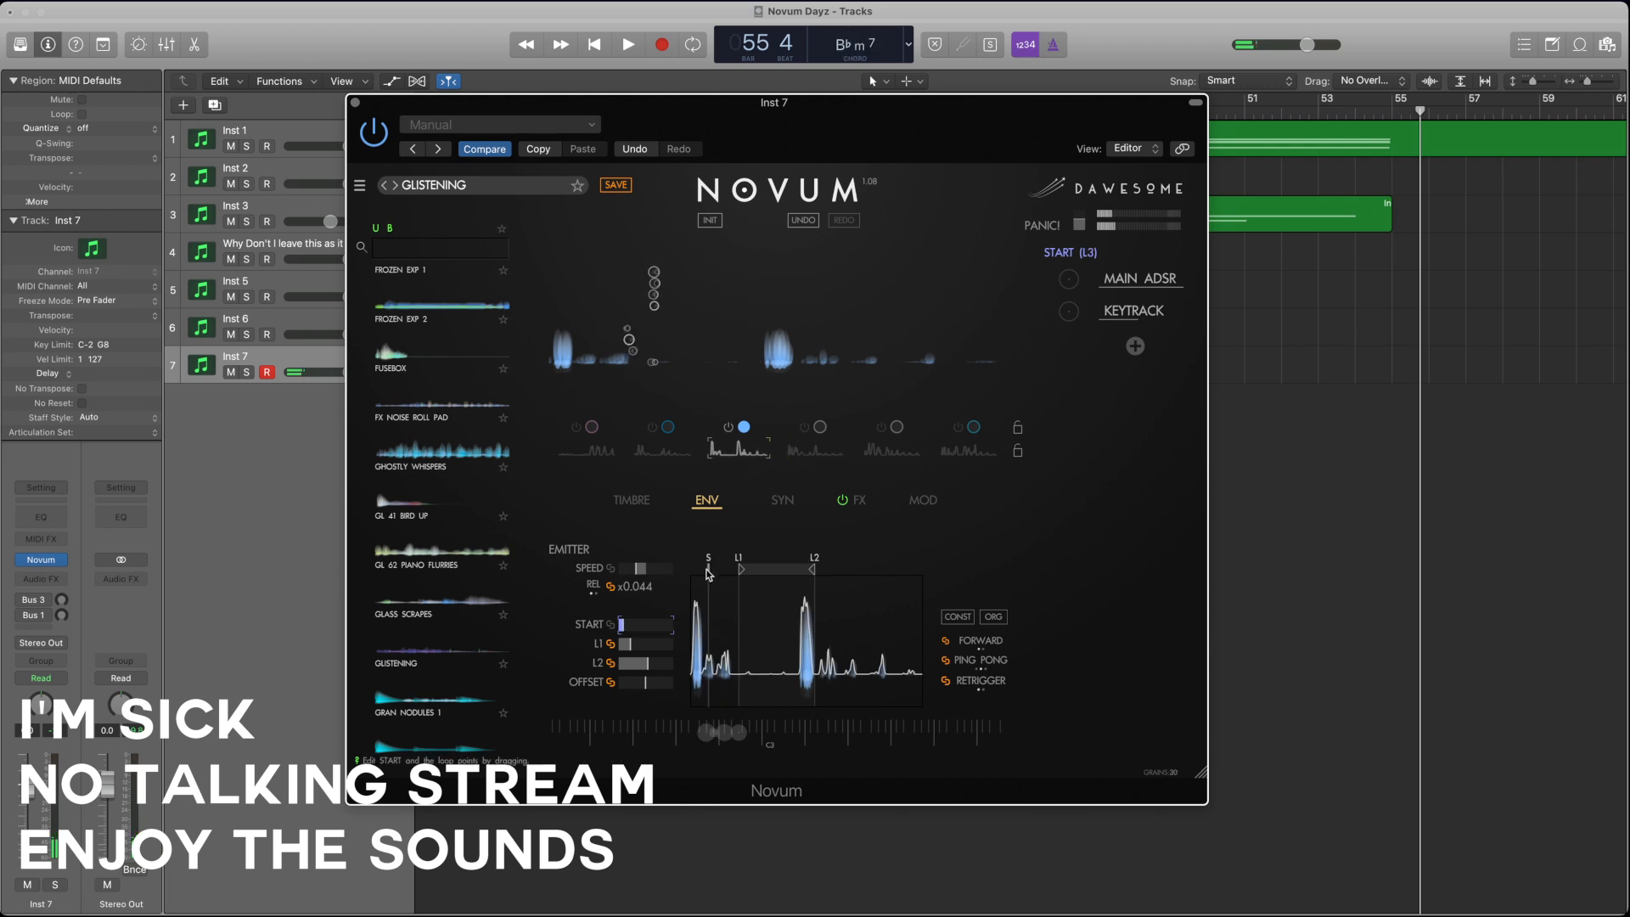
{"action": "mouse_move", "coordinate": [722, 573]}
{"action": "left_mouse_down"}
{"action": "mouse_move", "coordinate": [696, 575]}
{"action": "mouse_move", "coordinate": [805, 573]}
{"action": "left_mouse_up"}
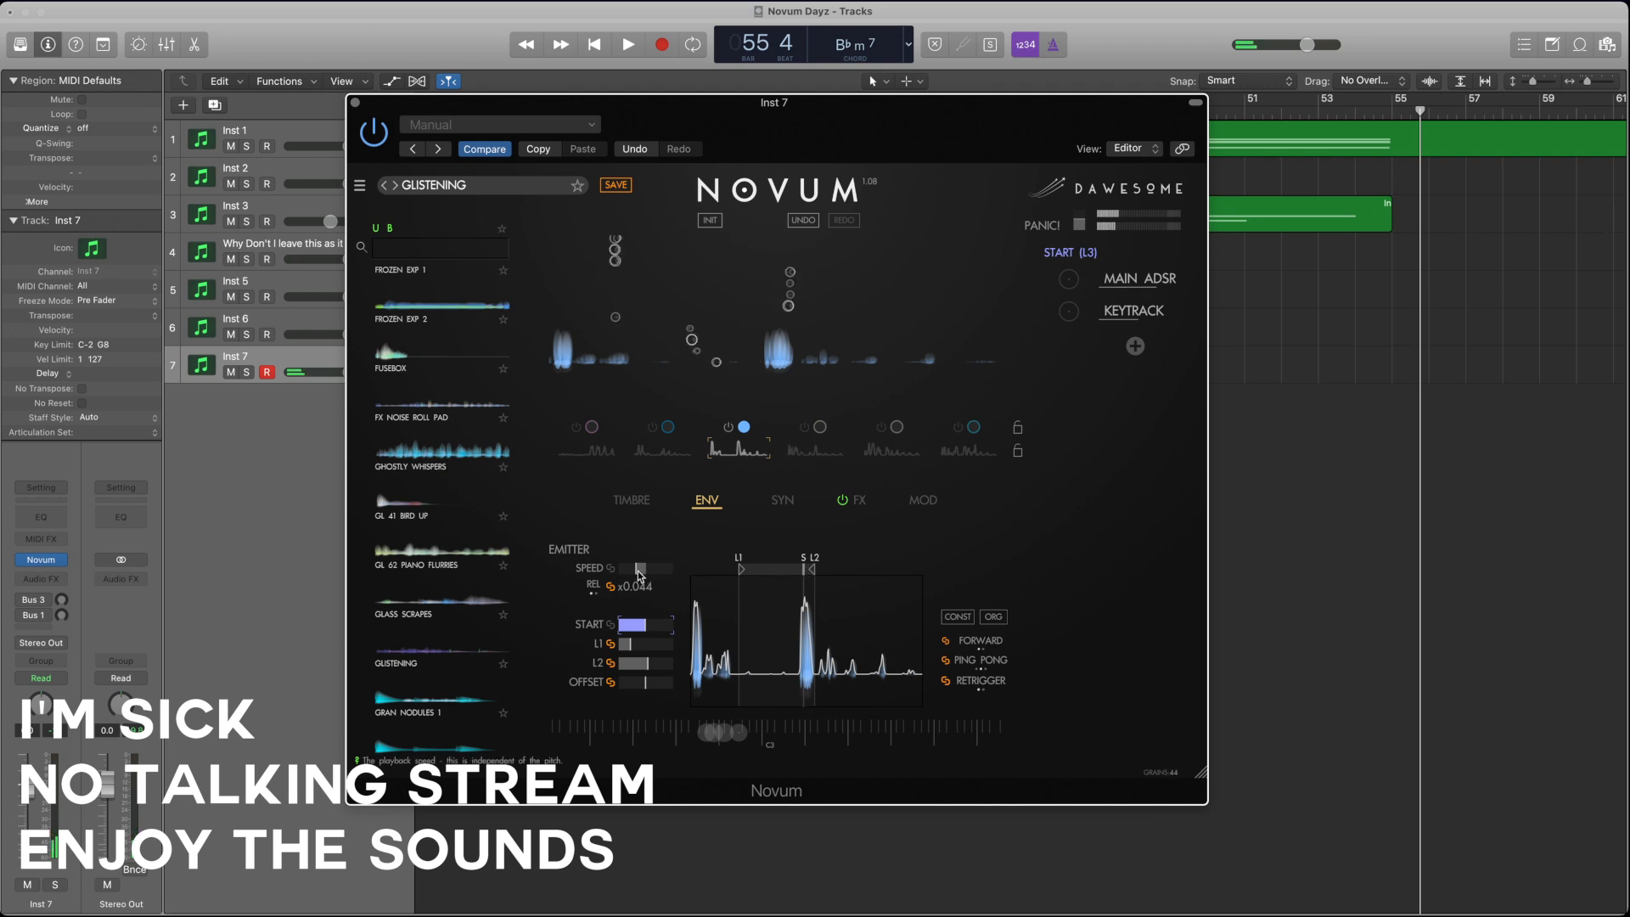
{"action": "left_click_drag", "start_coordinate": [658, 571], "coordinate": [614, 576]}
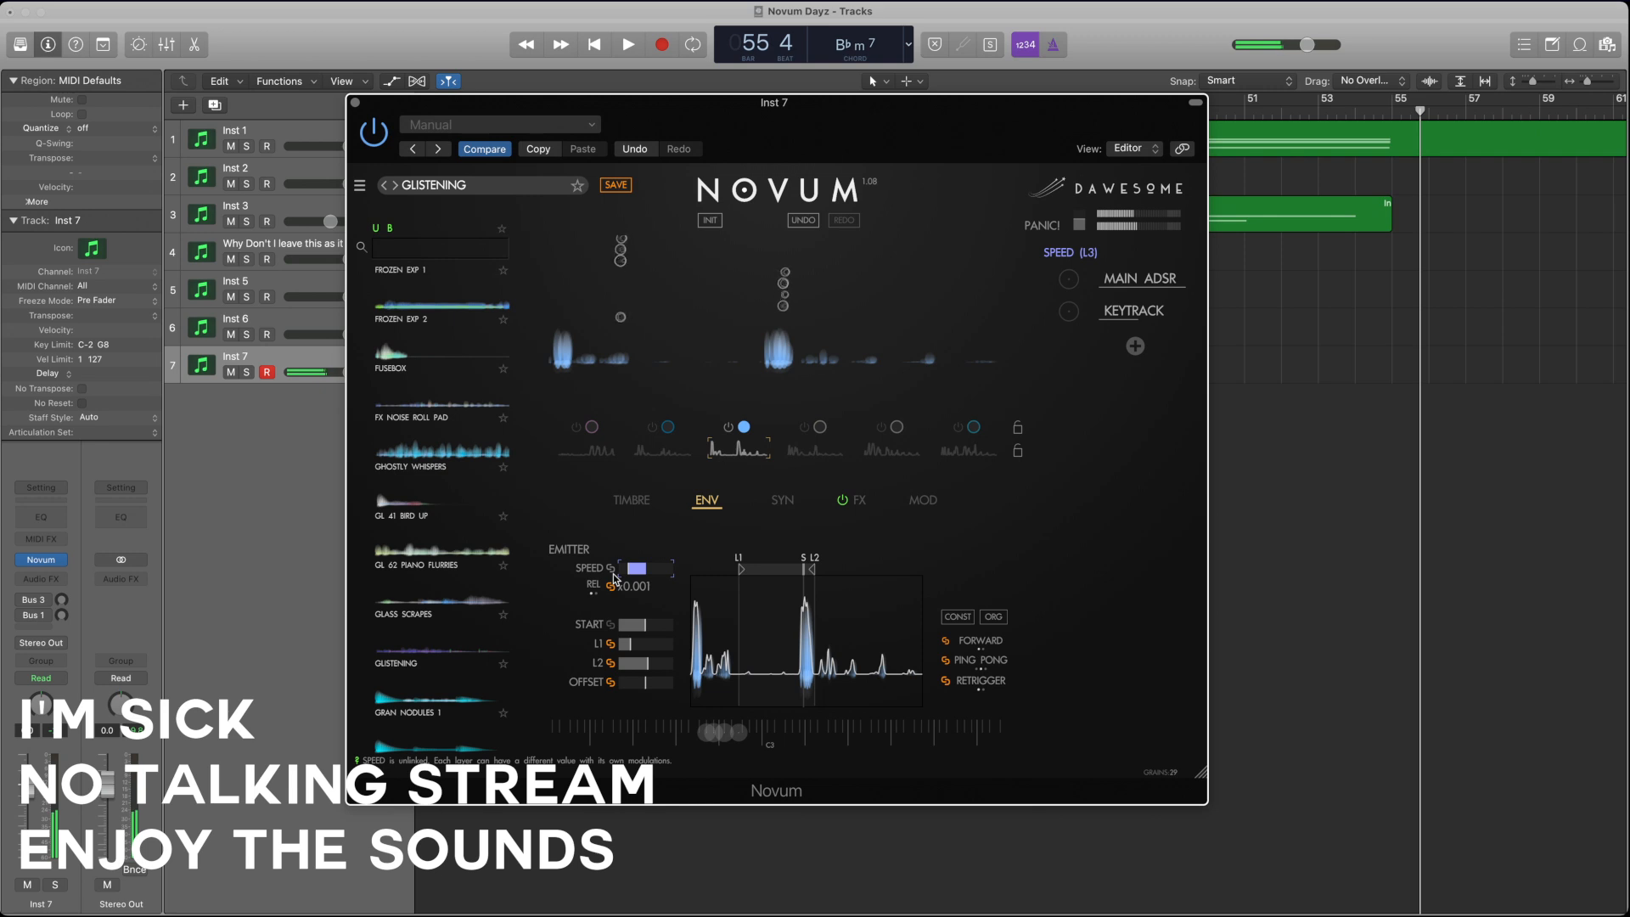
Step: Reduce layer 3's grain size, and raise its grain density and gain slightly
{"action": "left_click", "coordinate": [631, 500]}
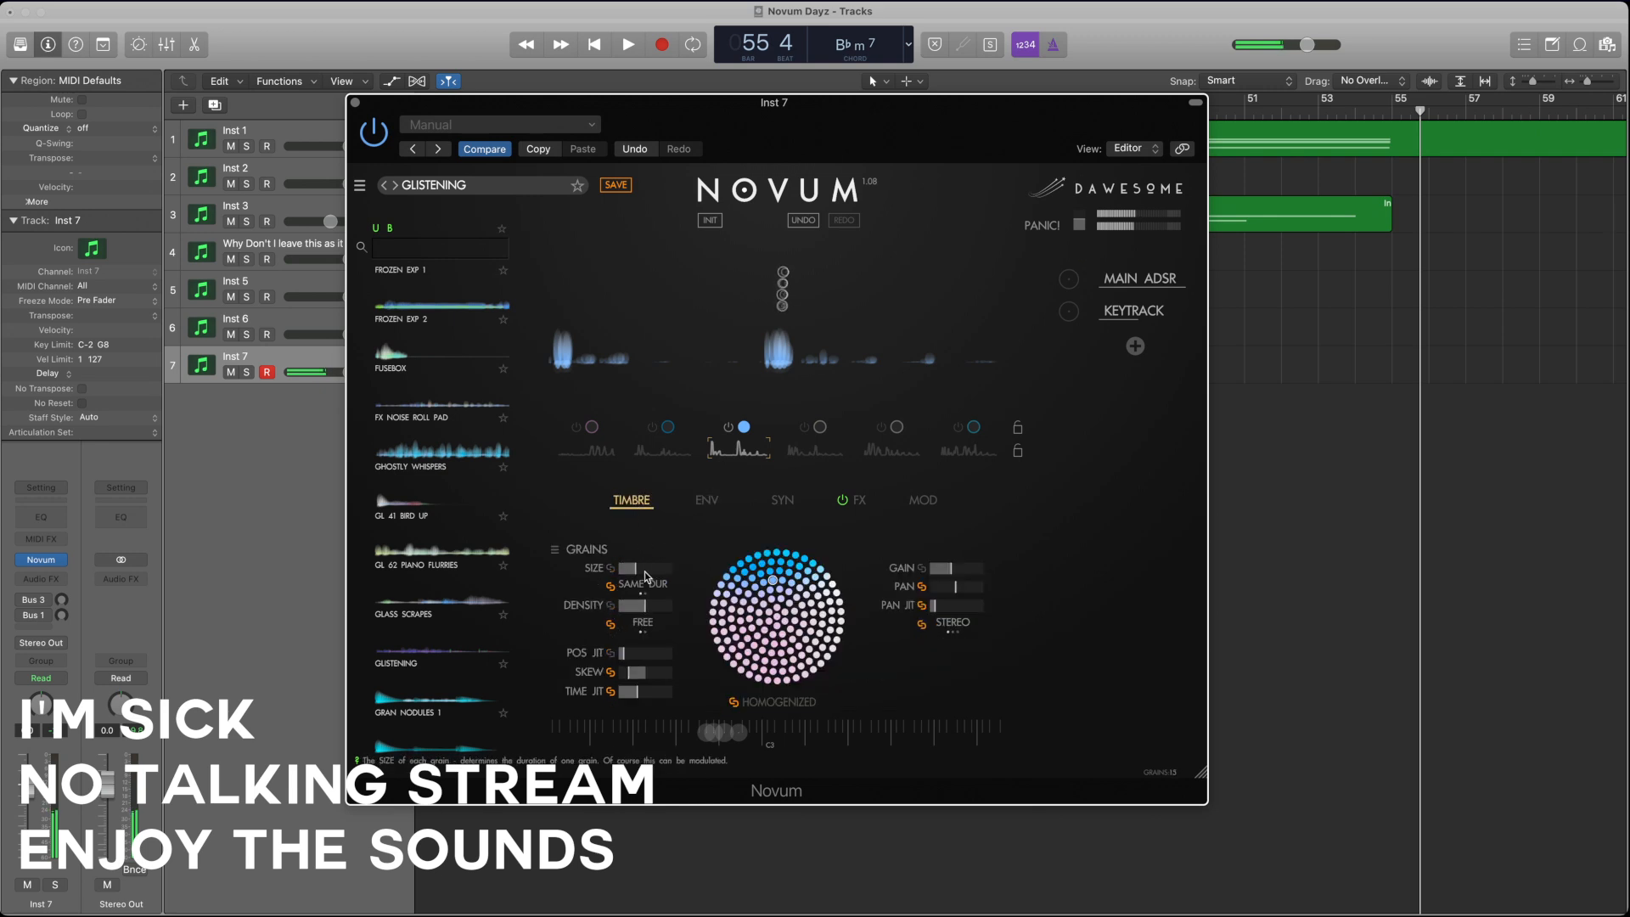
{"action": "mouse_move", "coordinate": [636, 567]}
{"action": "left_mouse_down"}
{"action": "mouse_move", "coordinate": [605, 573]}
{"action": "mouse_move", "coordinate": [712, 571]}
{"action": "mouse_move", "coordinate": [627, 572]}
{"action": "left_mouse_up"}
{"action": "left_click_drag", "start_coordinate": [643, 606], "coordinate": [695, 609]}
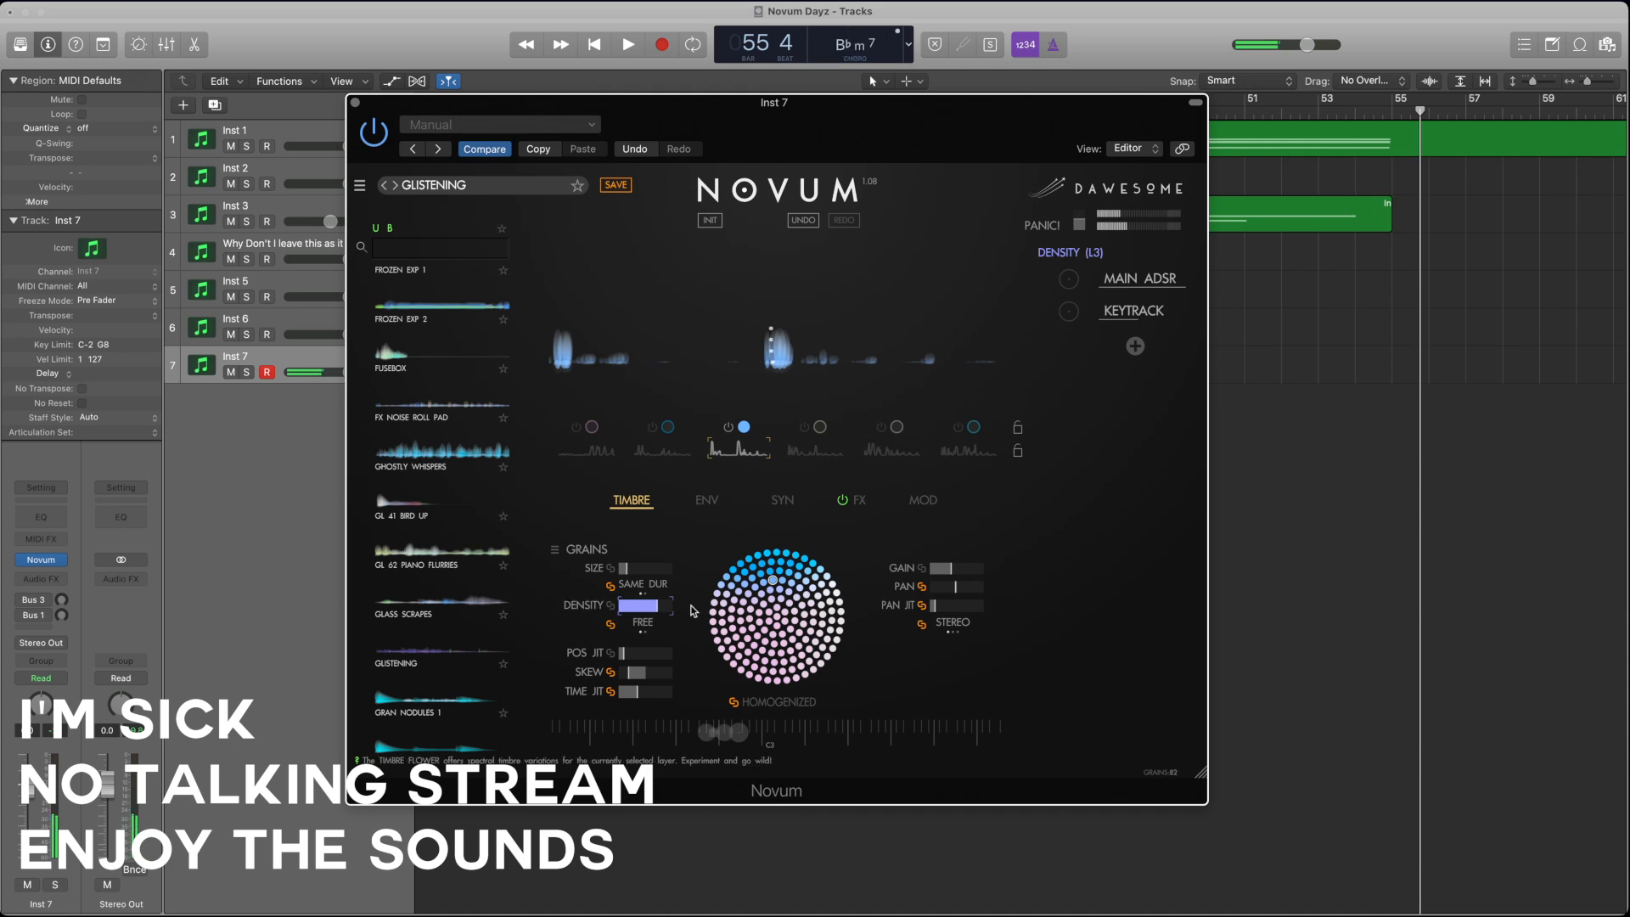
{"action": "mouse_move", "coordinate": [663, 612]}
{"action": "left_mouse_down"}
{"action": "mouse_move", "coordinate": [684, 611]}
{"action": "mouse_move", "coordinate": [611, 610]}
{"action": "mouse_move", "coordinate": [647, 614]}
{"action": "left_mouse_up"}
{"action": "left_click", "coordinate": [975, 573]}
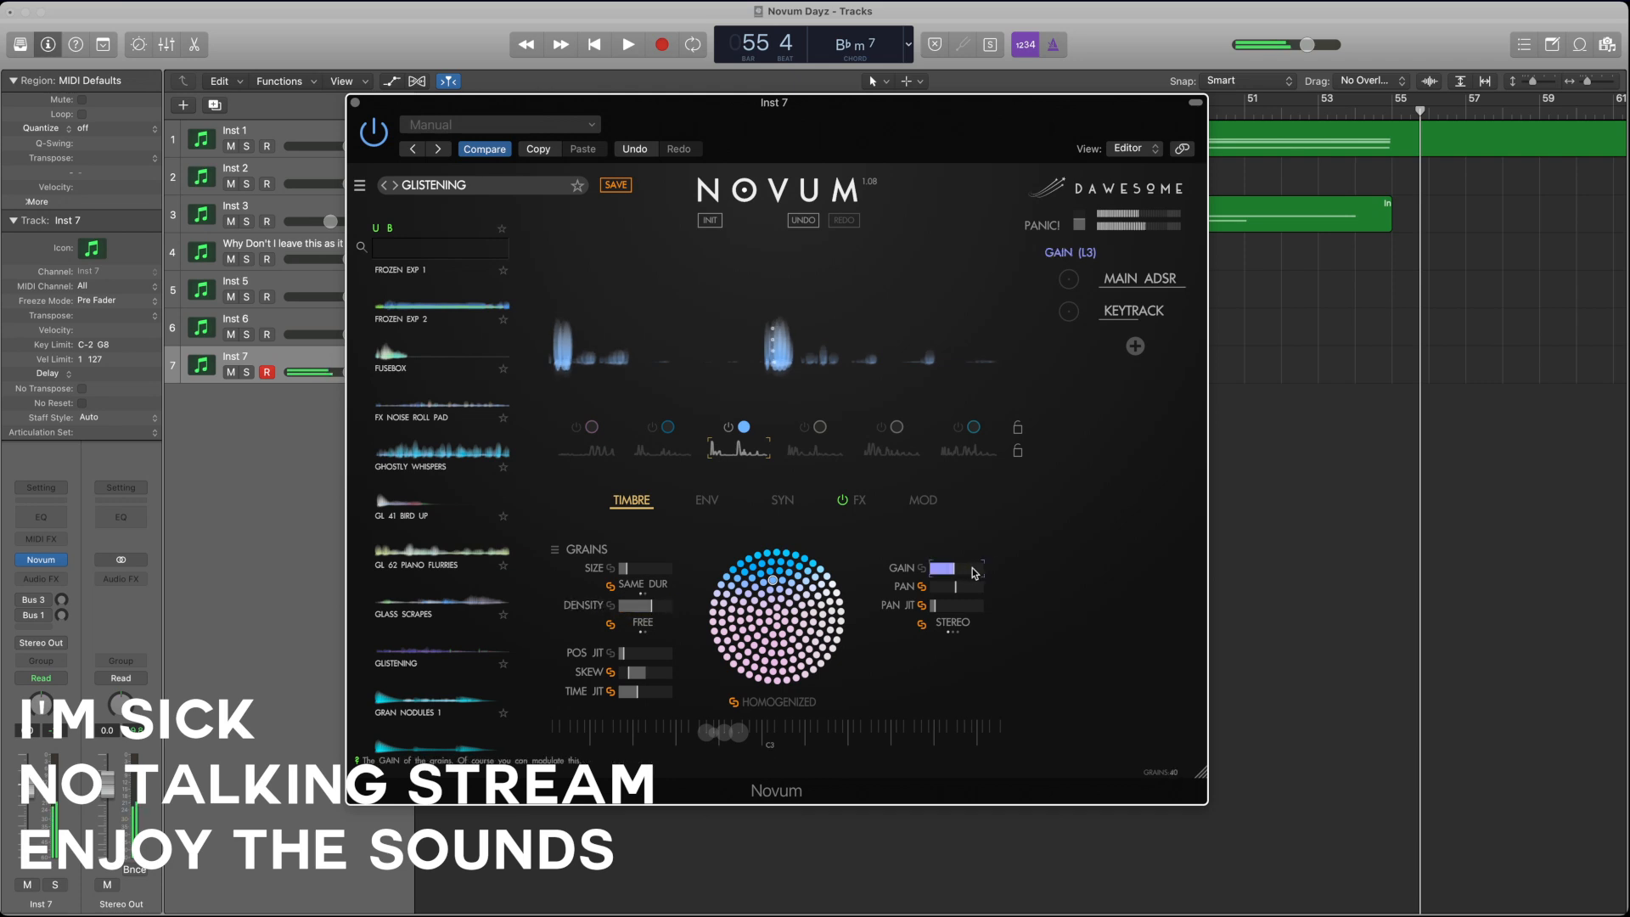
{"action": "left_click", "coordinate": [625, 569]}
{"action": "mouse_move", "coordinate": [651, 608]}
{"action": "left_mouse_down"}
{"action": "mouse_move", "coordinate": [618, 613]}
{"action": "mouse_move", "coordinate": [644, 611]}
{"action": "left_mouse_up"}
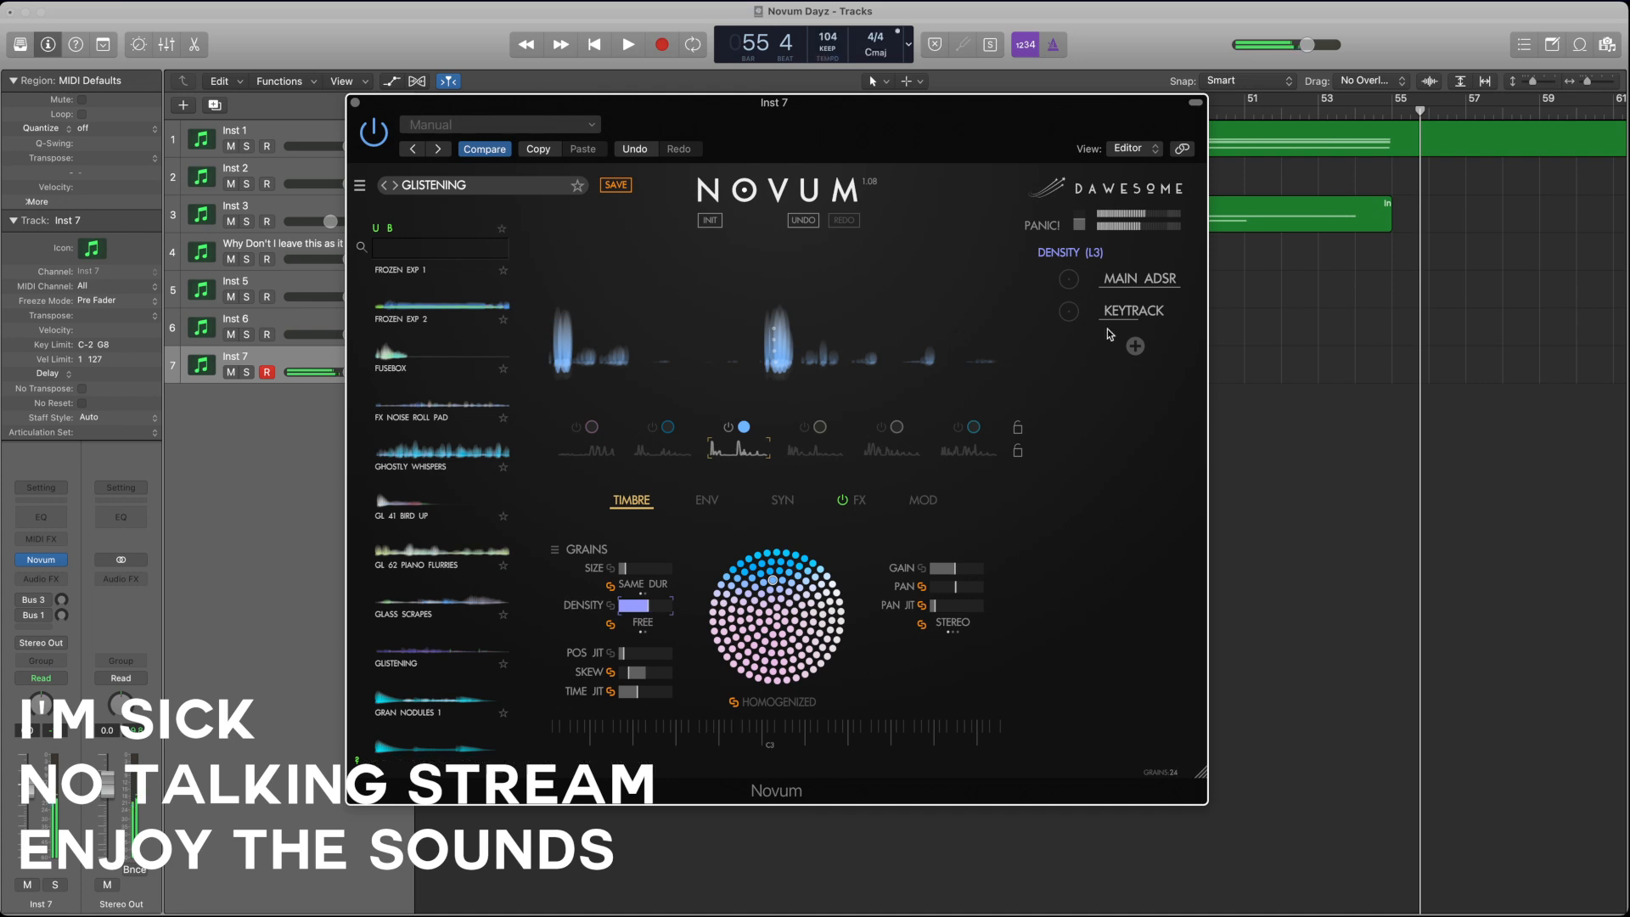
Step: Add a second Keytrack modulator, lower layer 3's base grain density, and modulate that density by about half with the new modulator
{"action": "left_click", "coordinate": [1130, 347]}
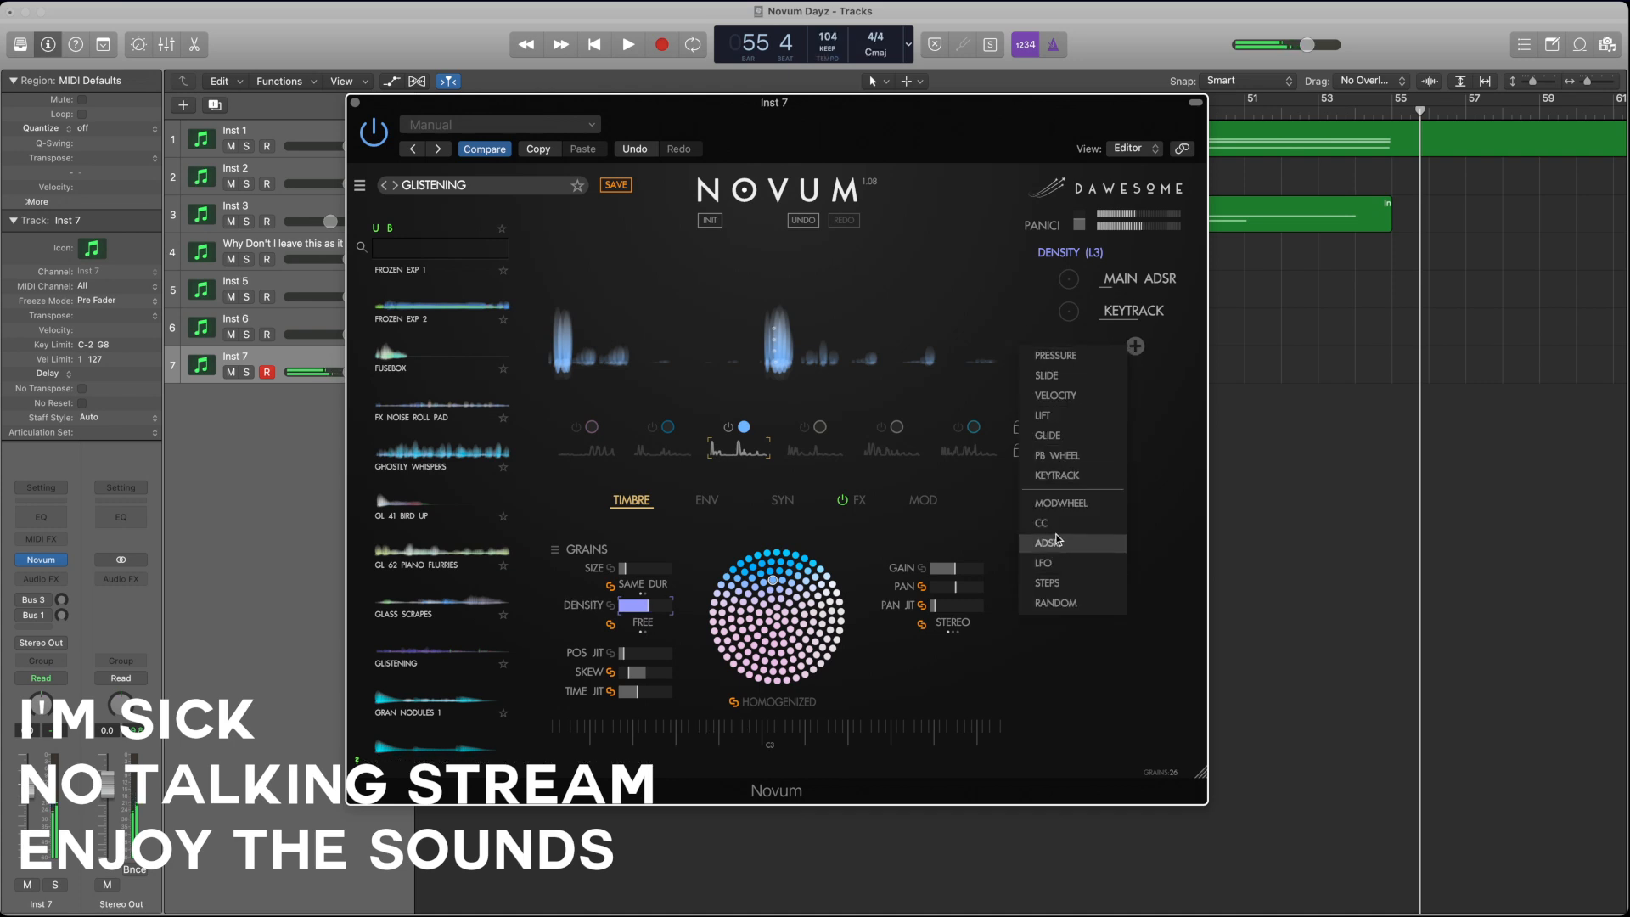
{"action": "left_click", "coordinate": [1095, 475]}
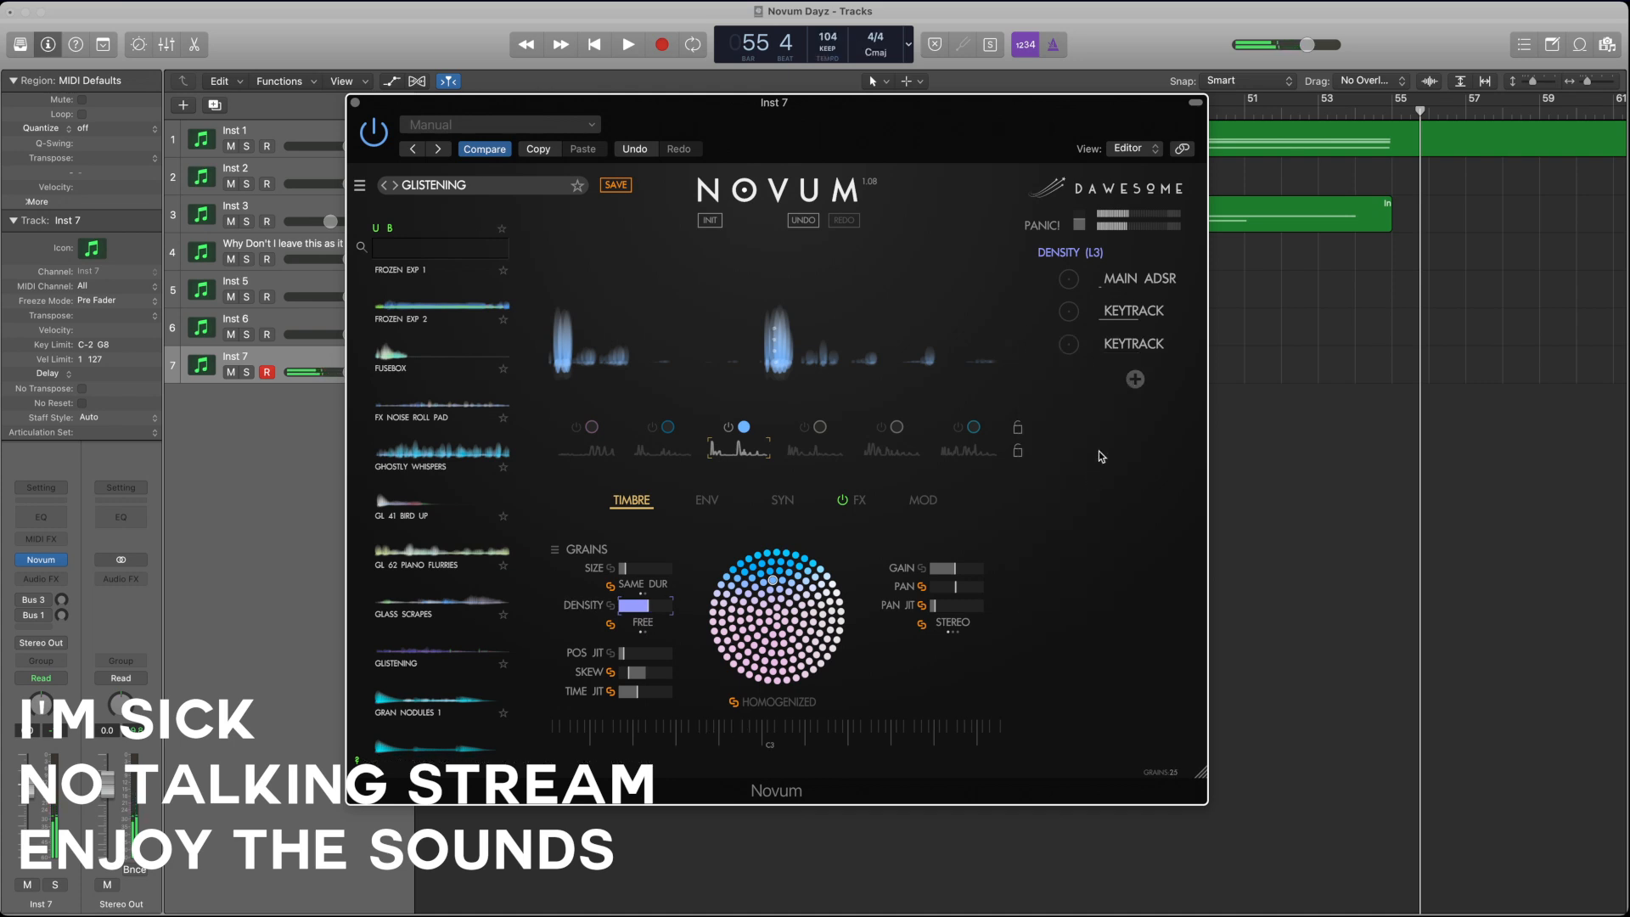
{"action": "mouse_move", "coordinate": [645, 606]}
{"action": "left_mouse_down"}
{"action": "mouse_move", "coordinate": [588, 605]}
{"action": "mouse_move", "coordinate": [675, 610]}
{"action": "mouse_move", "coordinate": [626, 608]}
{"action": "left_mouse_up"}
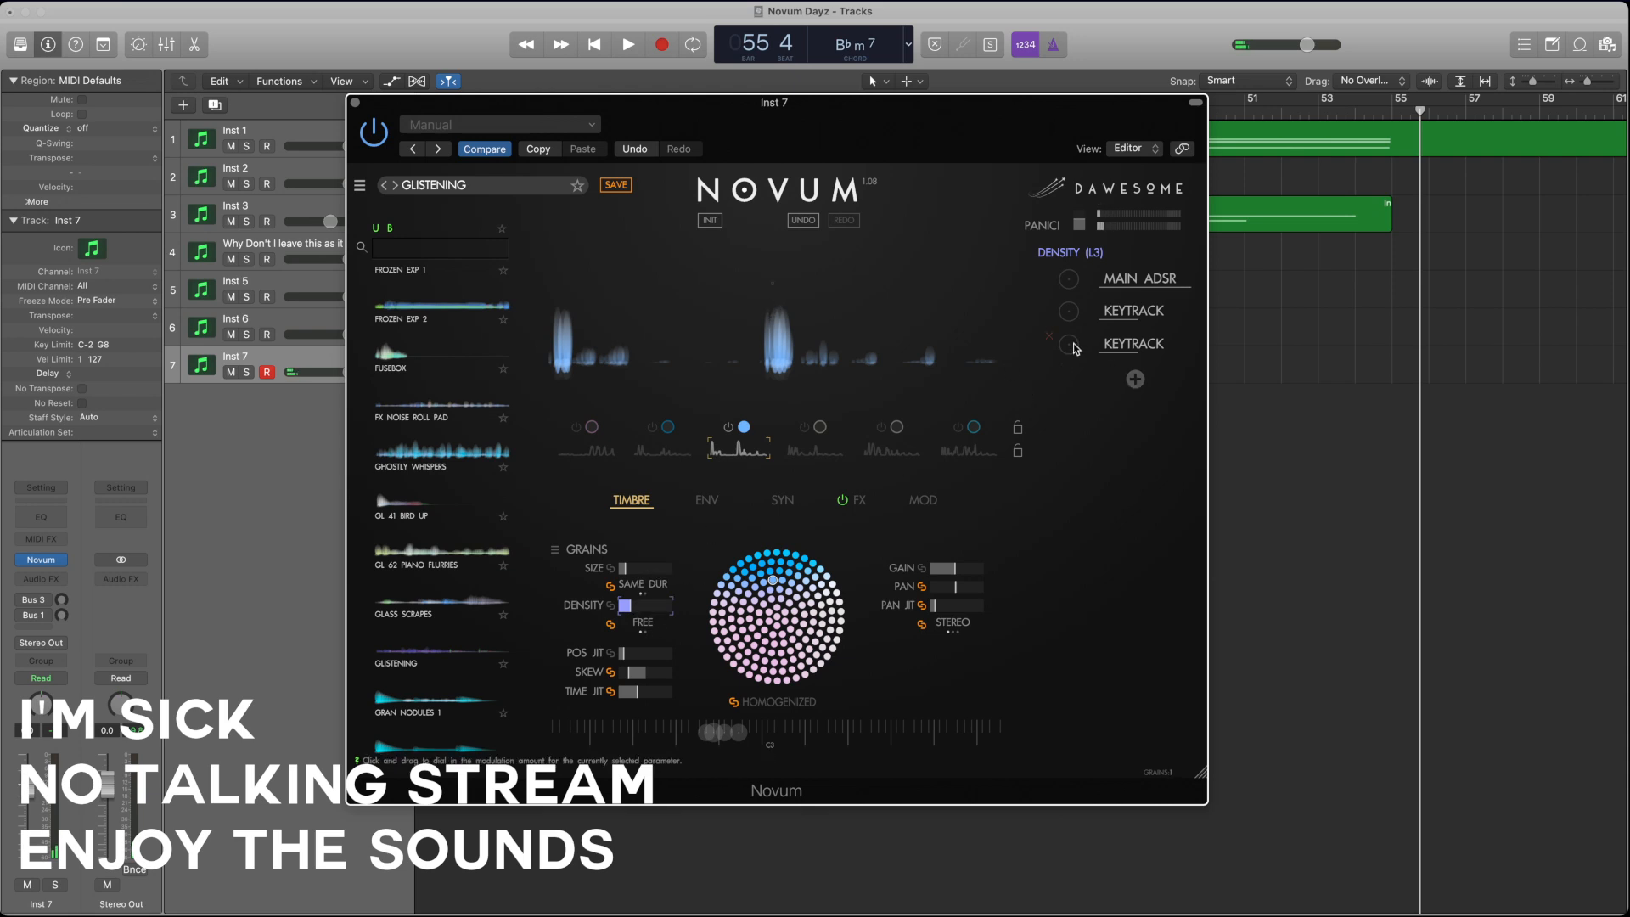
{"action": "left_click_drag", "start_coordinate": [1071, 345], "coordinate": [1098, 261]}
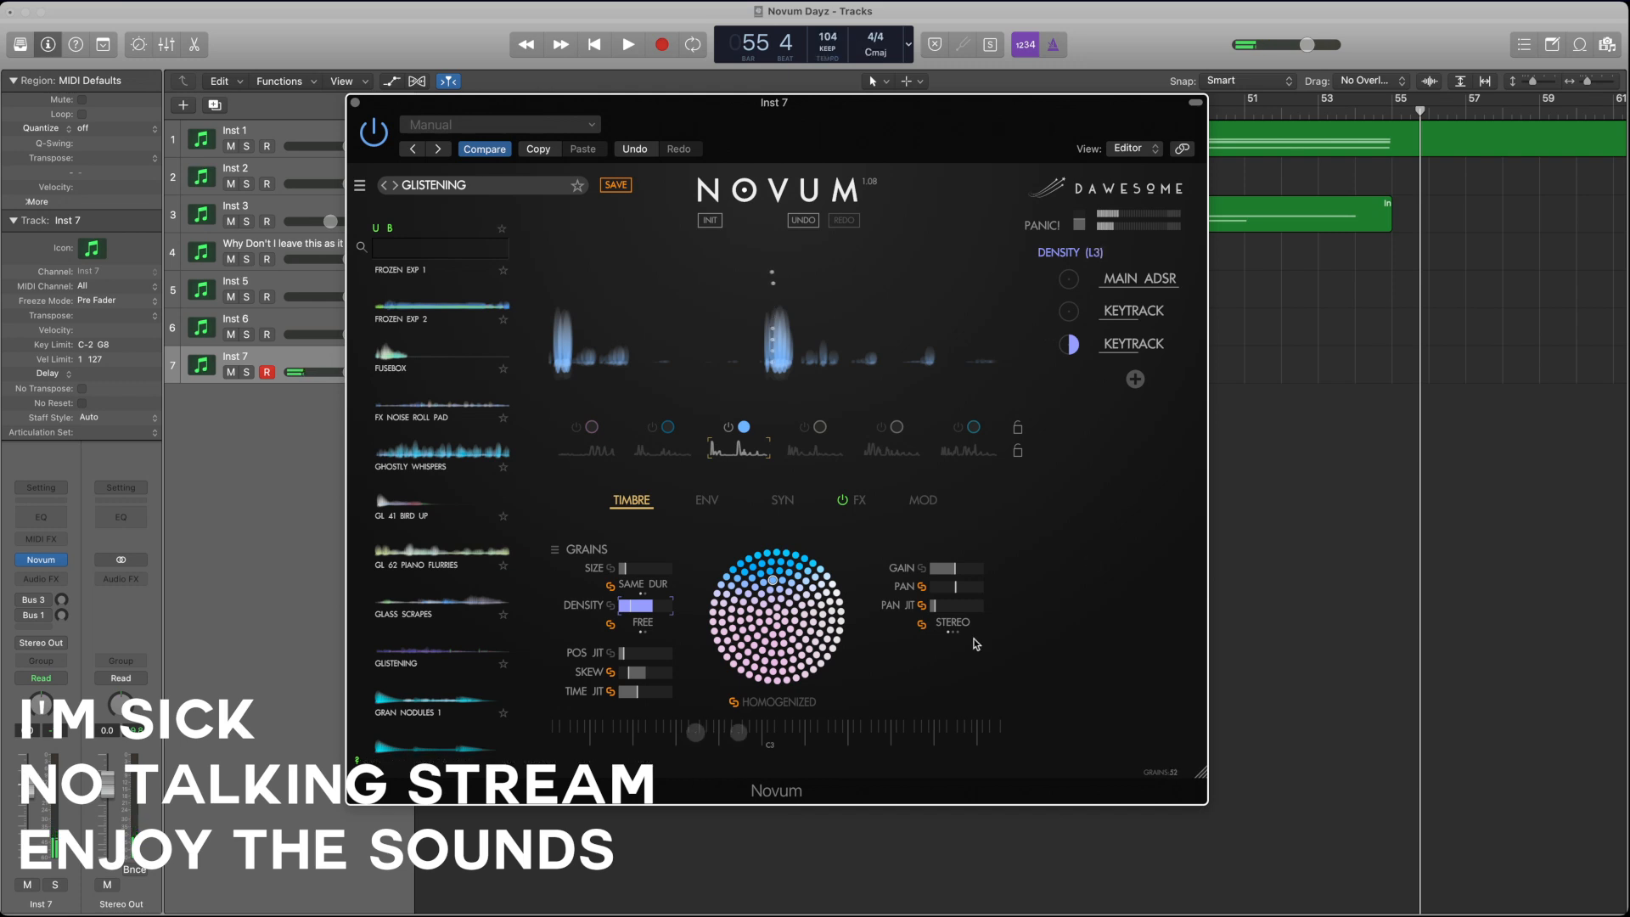
Step: Redraw layer 3's envelope with a raised plateau through the loop region, and set its envelope speed to x0.002
{"action": "left_click", "coordinate": [709, 506]}
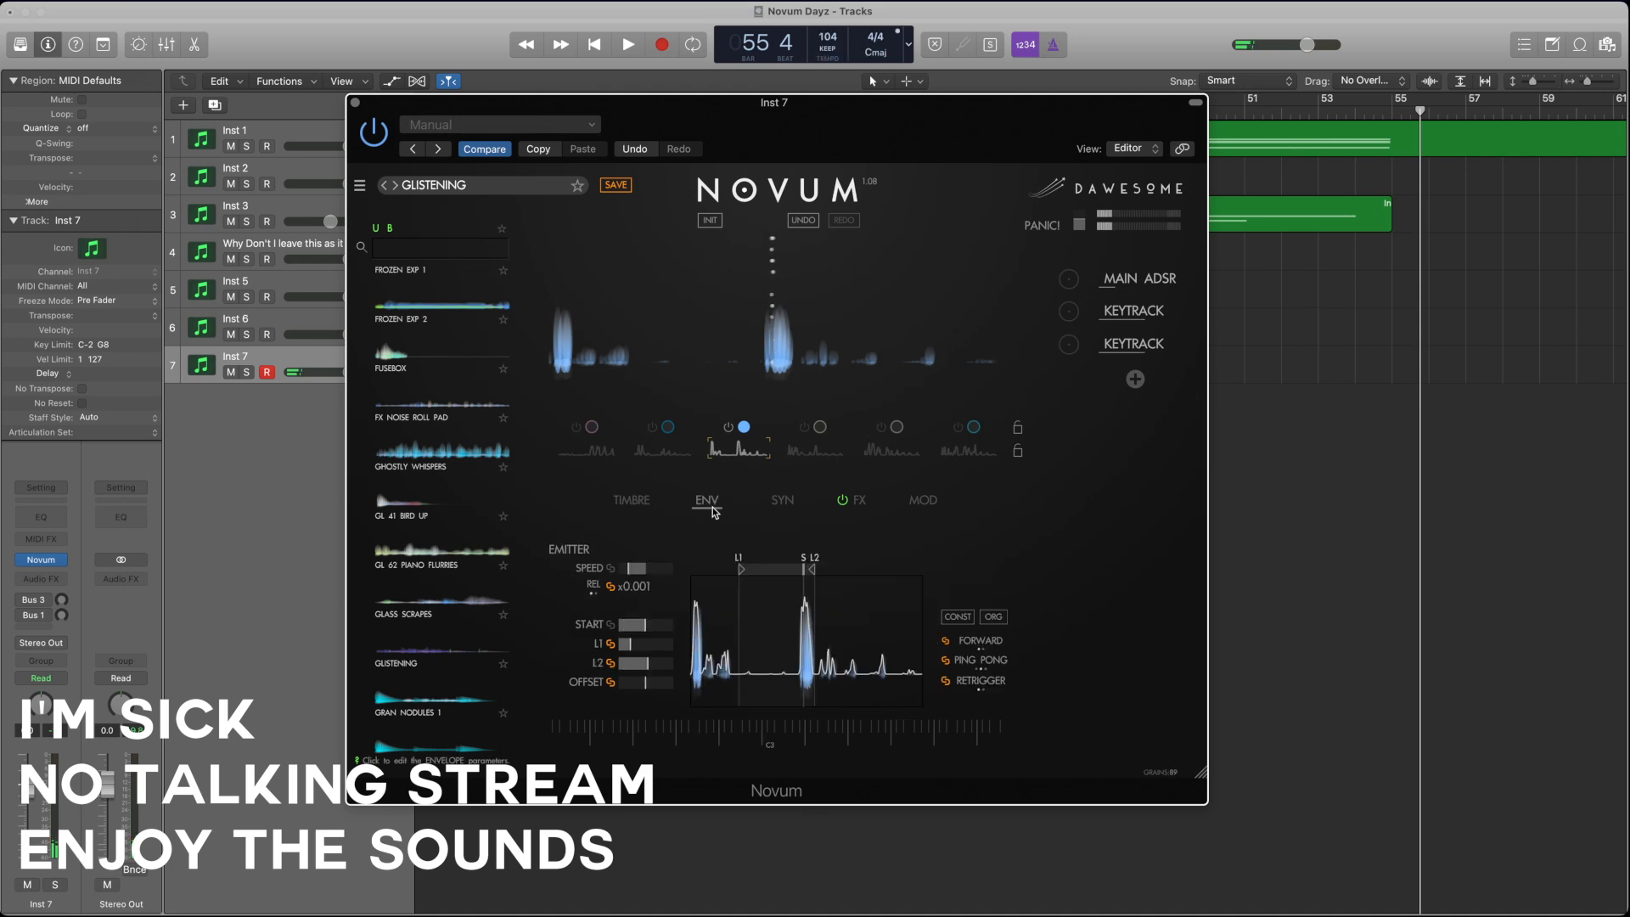
{"action": "mouse_move", "coordinate": [802, 638]}
{"action": "left_mouse_down"}
{"action": "mouse_move", "coordinate": [767, 651]}
{"action": "mouse_move", "coordinate": [865, 654]}
{"action": "mouse_move", "coordinate": [717, 645]}
{"action": "left_mouse_up"}
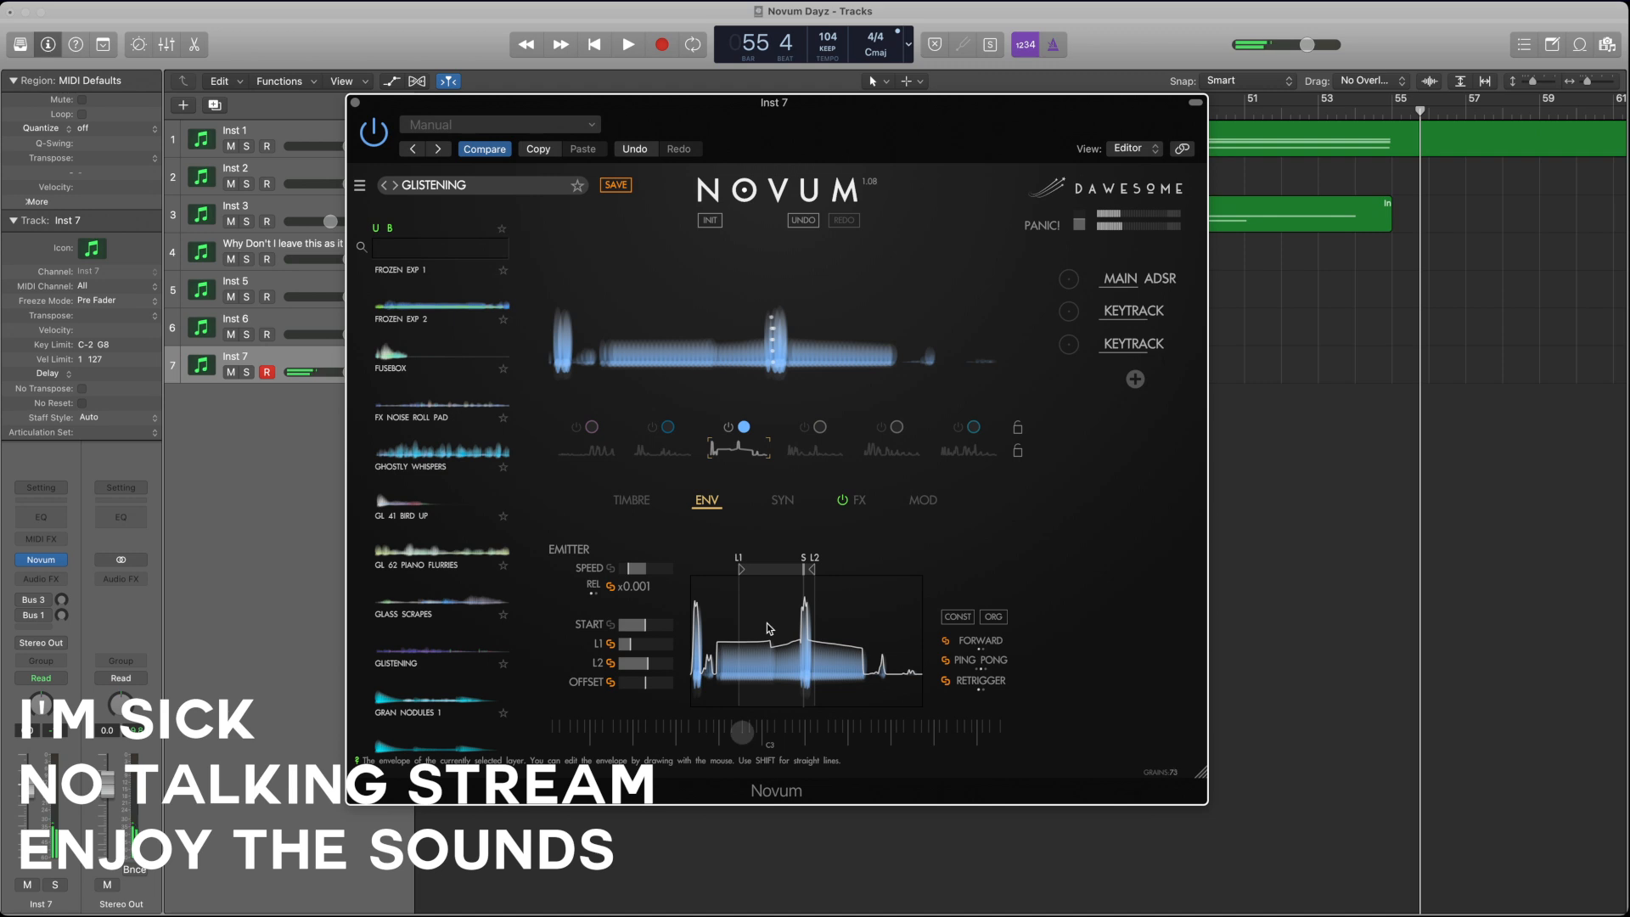
{"action": "left_click", "coordinate": [637, 571]}
{"action": "left_click_drag", "start_coordinate": [641, 575], "coordinate": [648, 574]}
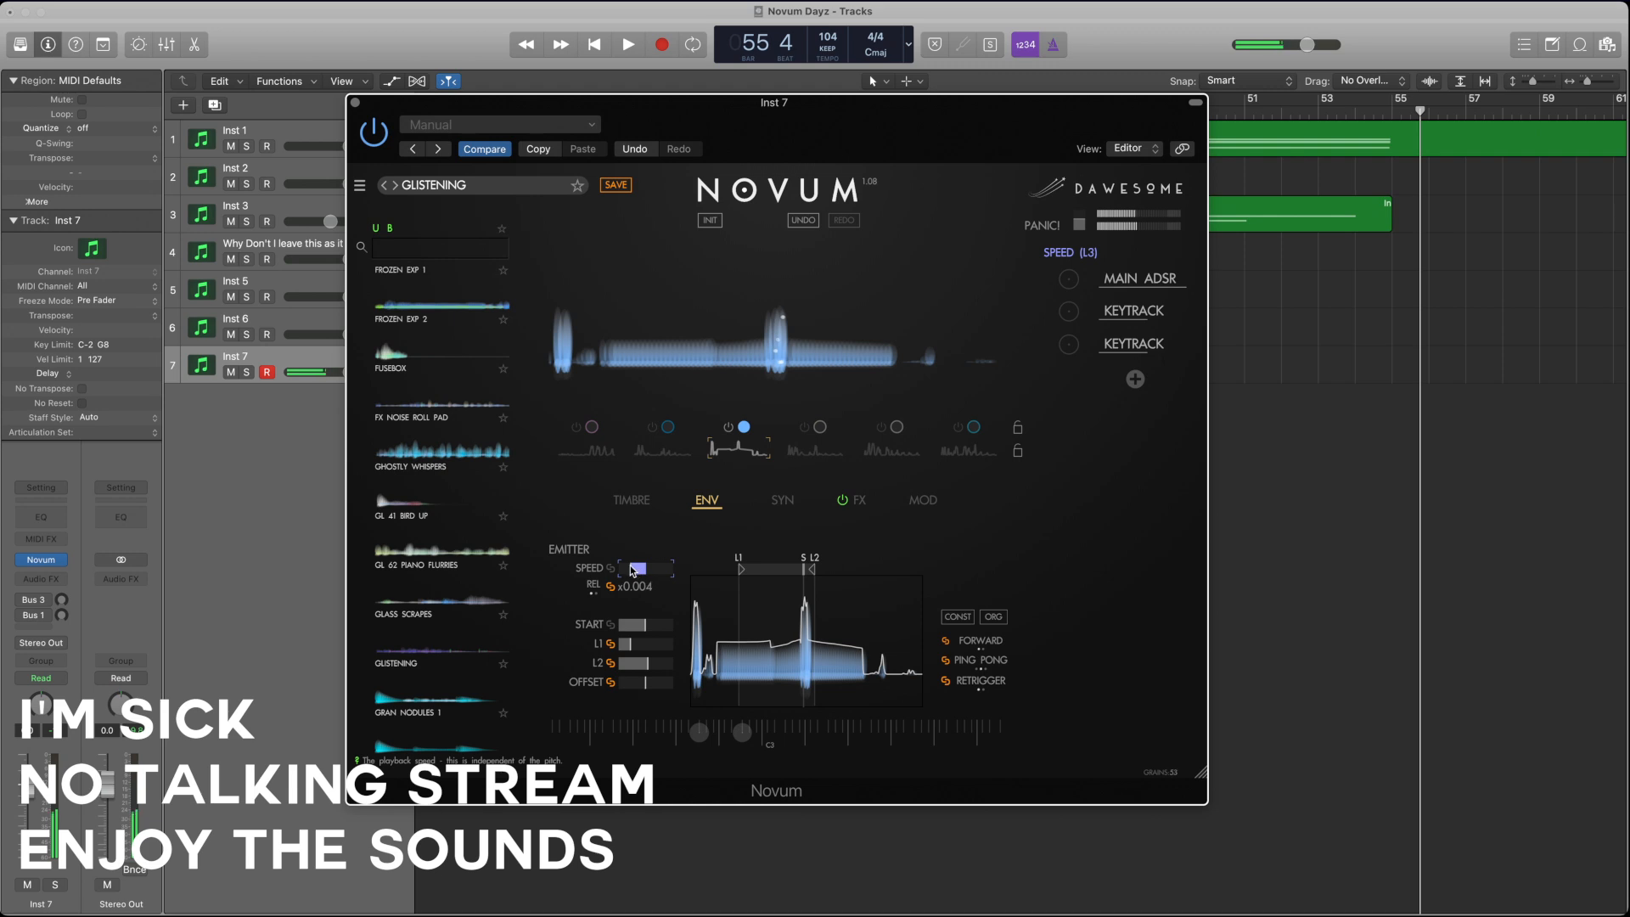
{"action": "left_click_drag", "start_coordinate": [631, 570], "coordinate": [626, 571]}
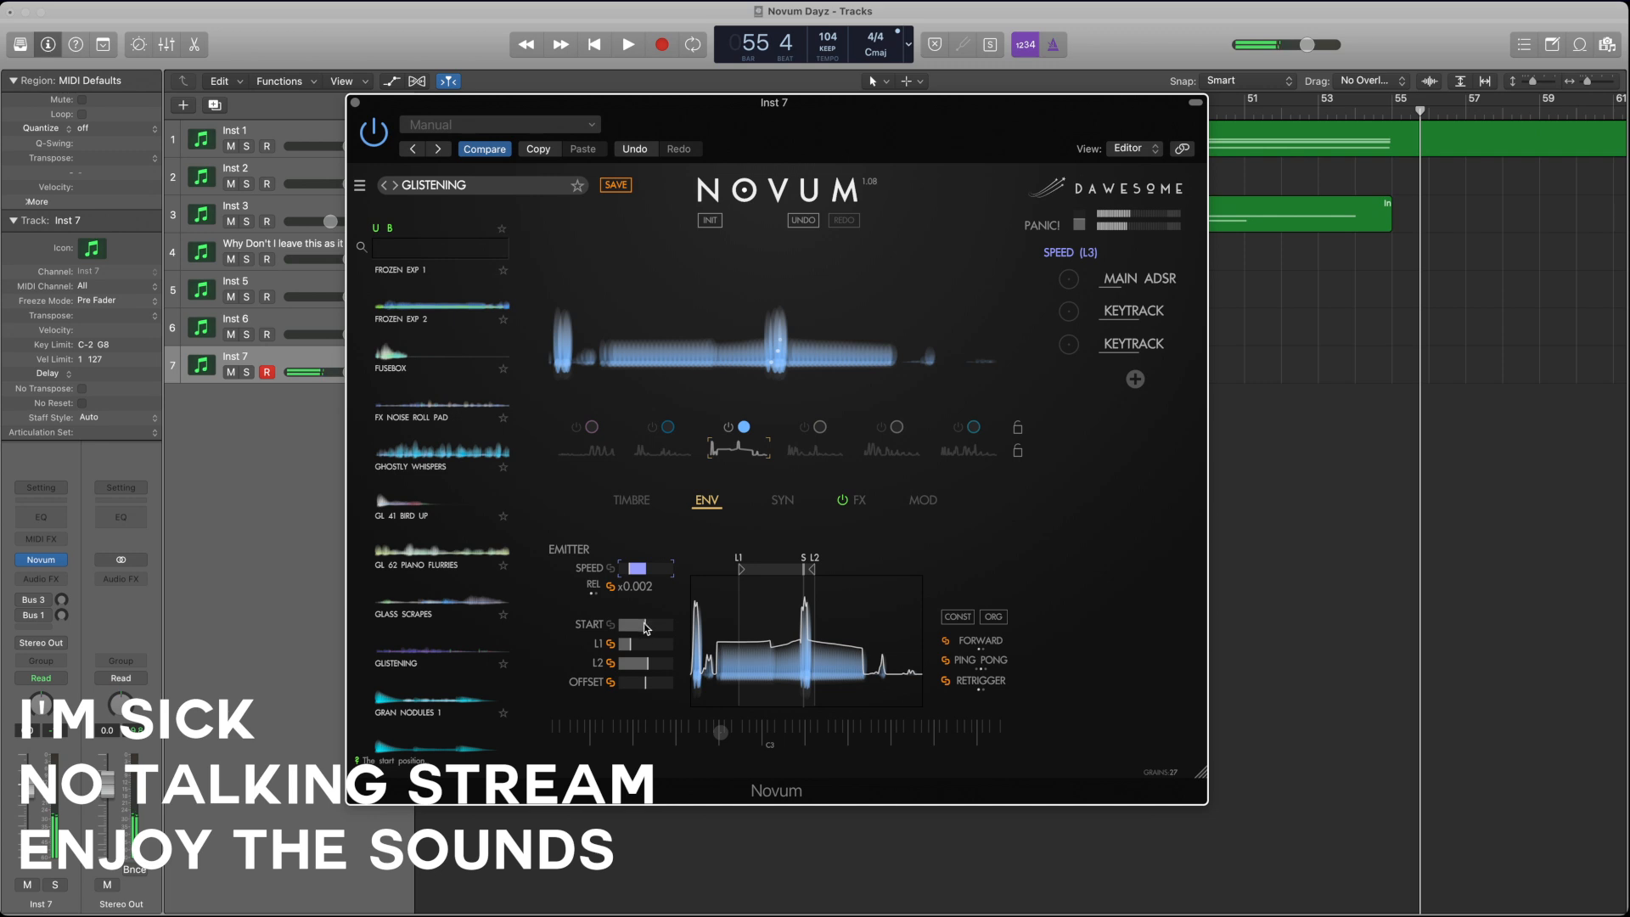
Step: Raise layer 3's grain size slightly
{"action": "left_click", "coordinate": [632, 500]}
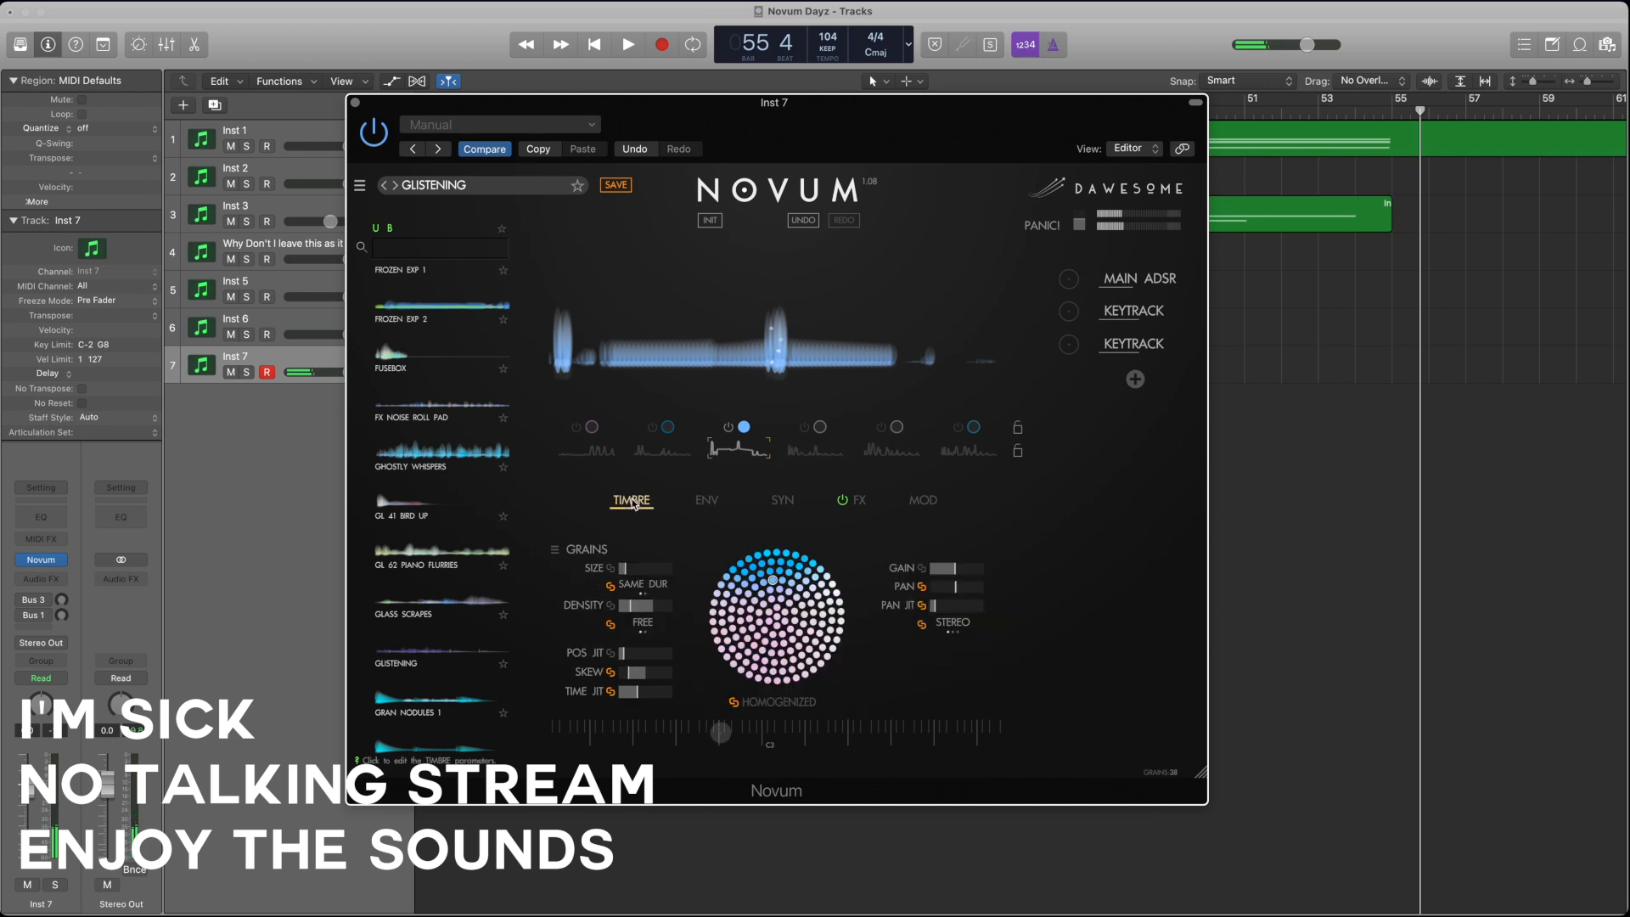
{"action": "left_click", "coordinate": [625, 571]}
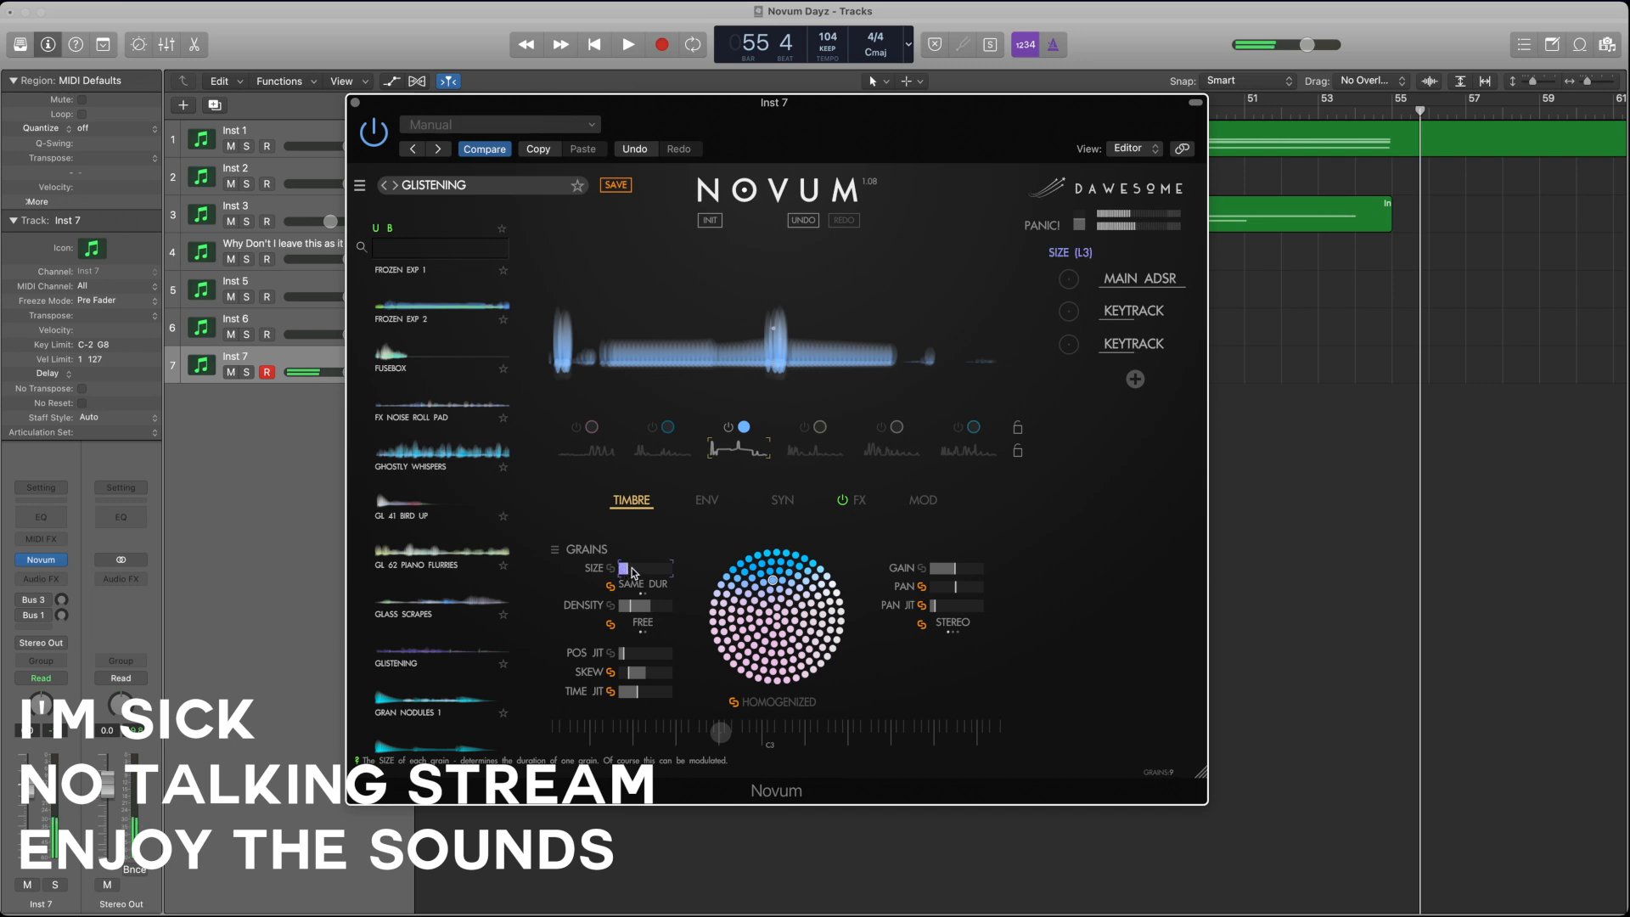
{"action": "left_click_drag", "start_coordinate": [632, 573], "coordinate": [639, 573]}
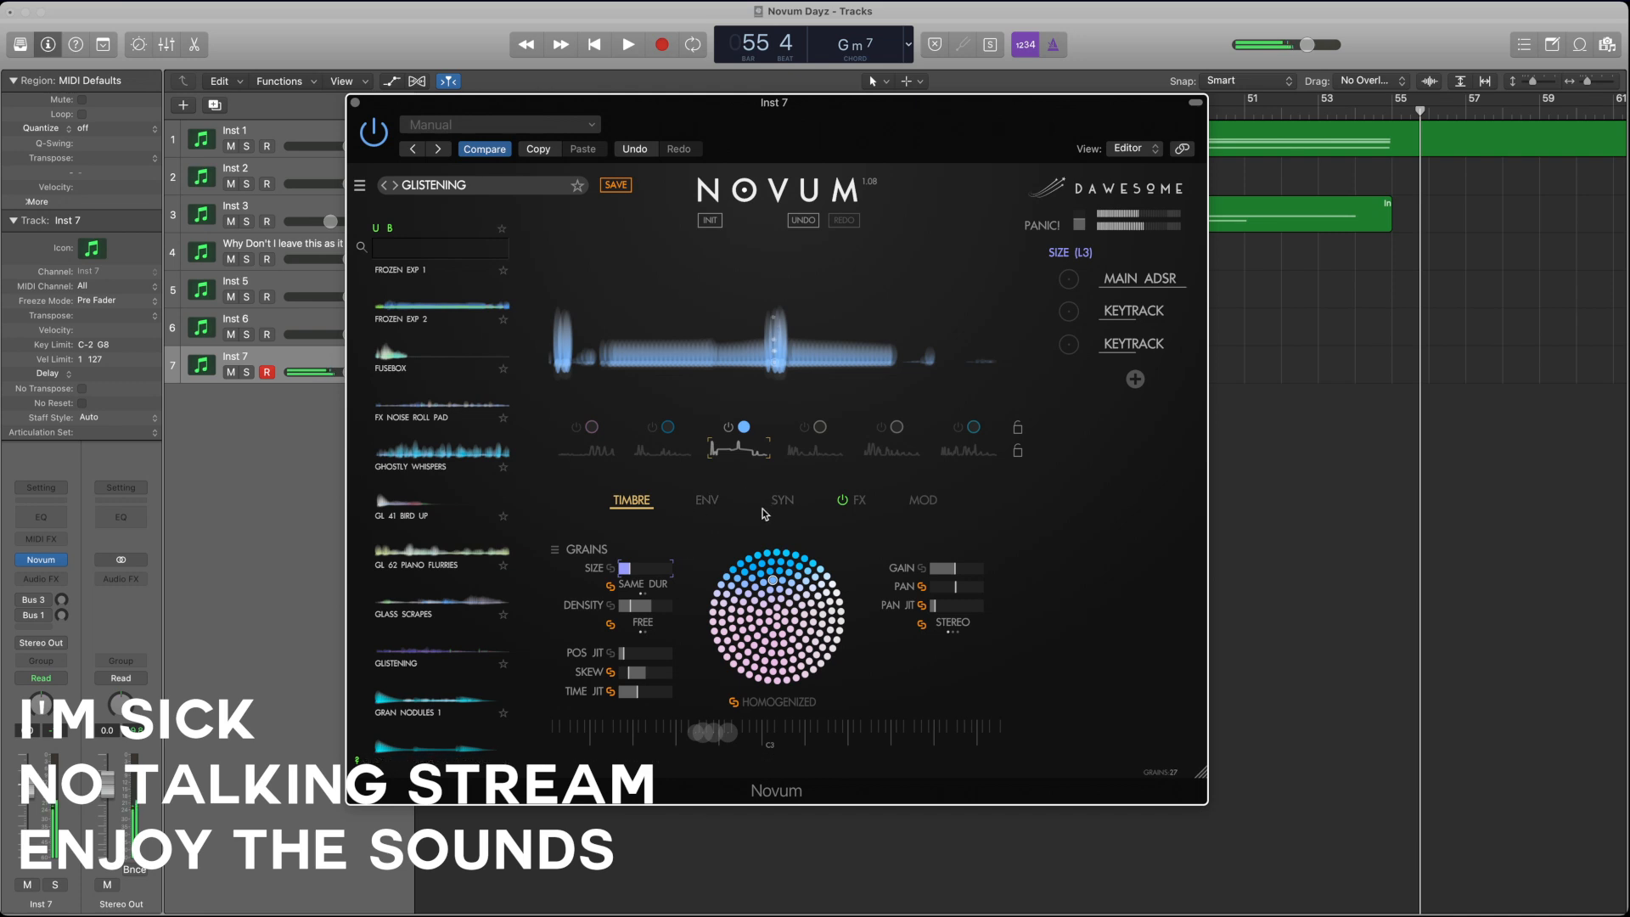
Step: Shorten the Main ADSR attack to 2.99 s
{"action": "left_click", "coordinate": [925, 501]}
{"action": "left_click", "coordinate": [1140, 280]}
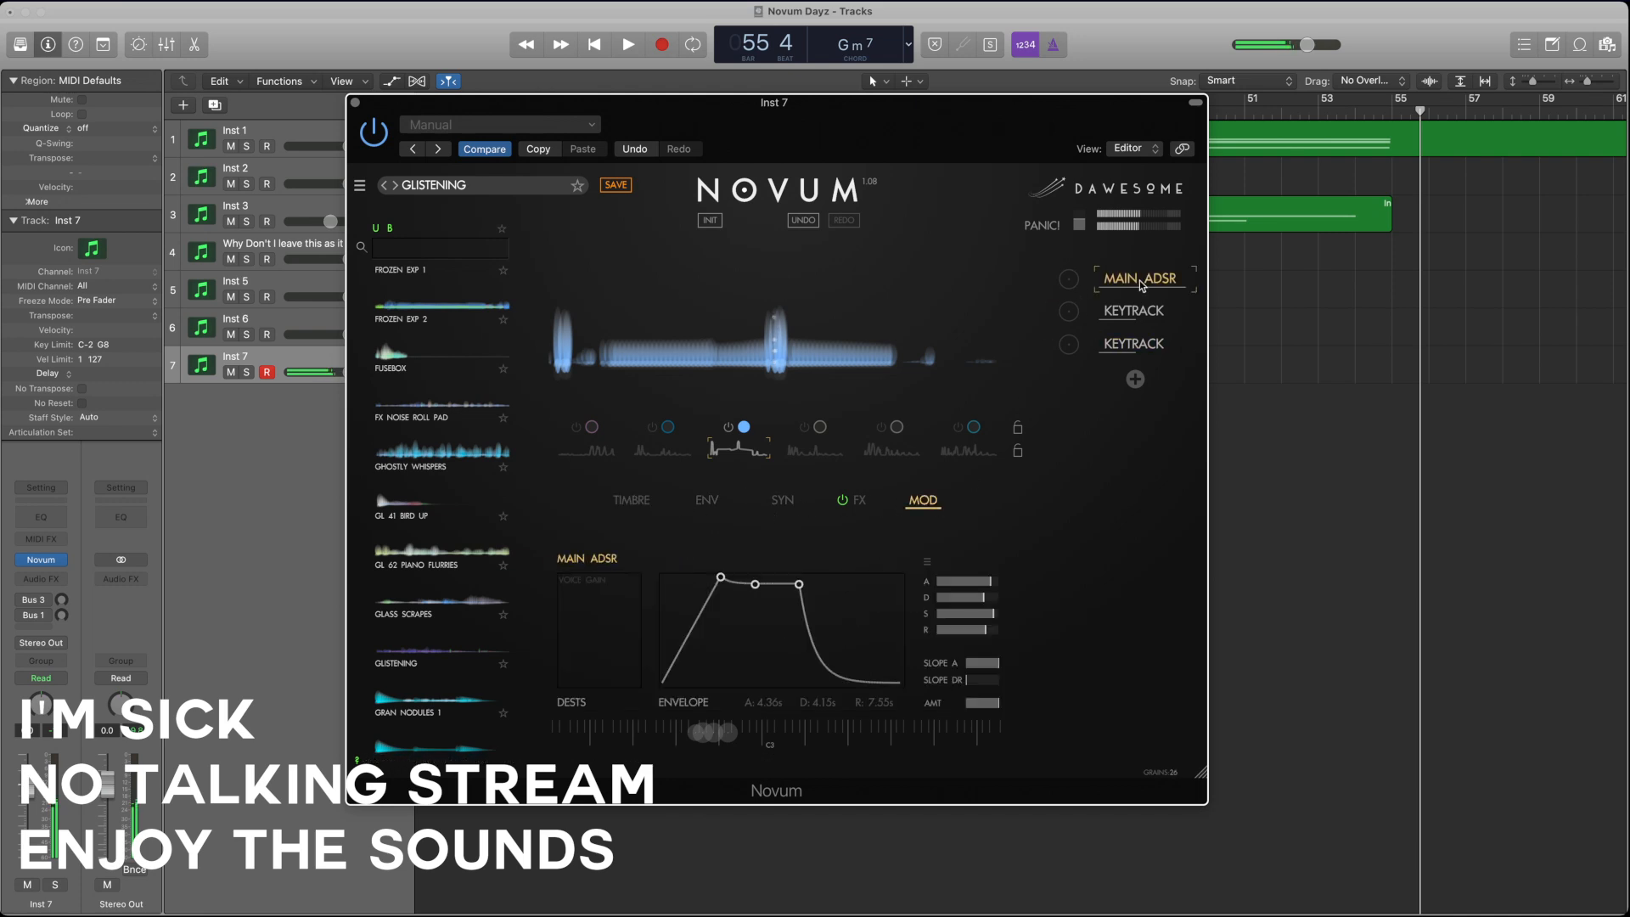
{"action": "left_click_drag", "start_coordinate": [983, 582], "coordinate": [975, 584]}
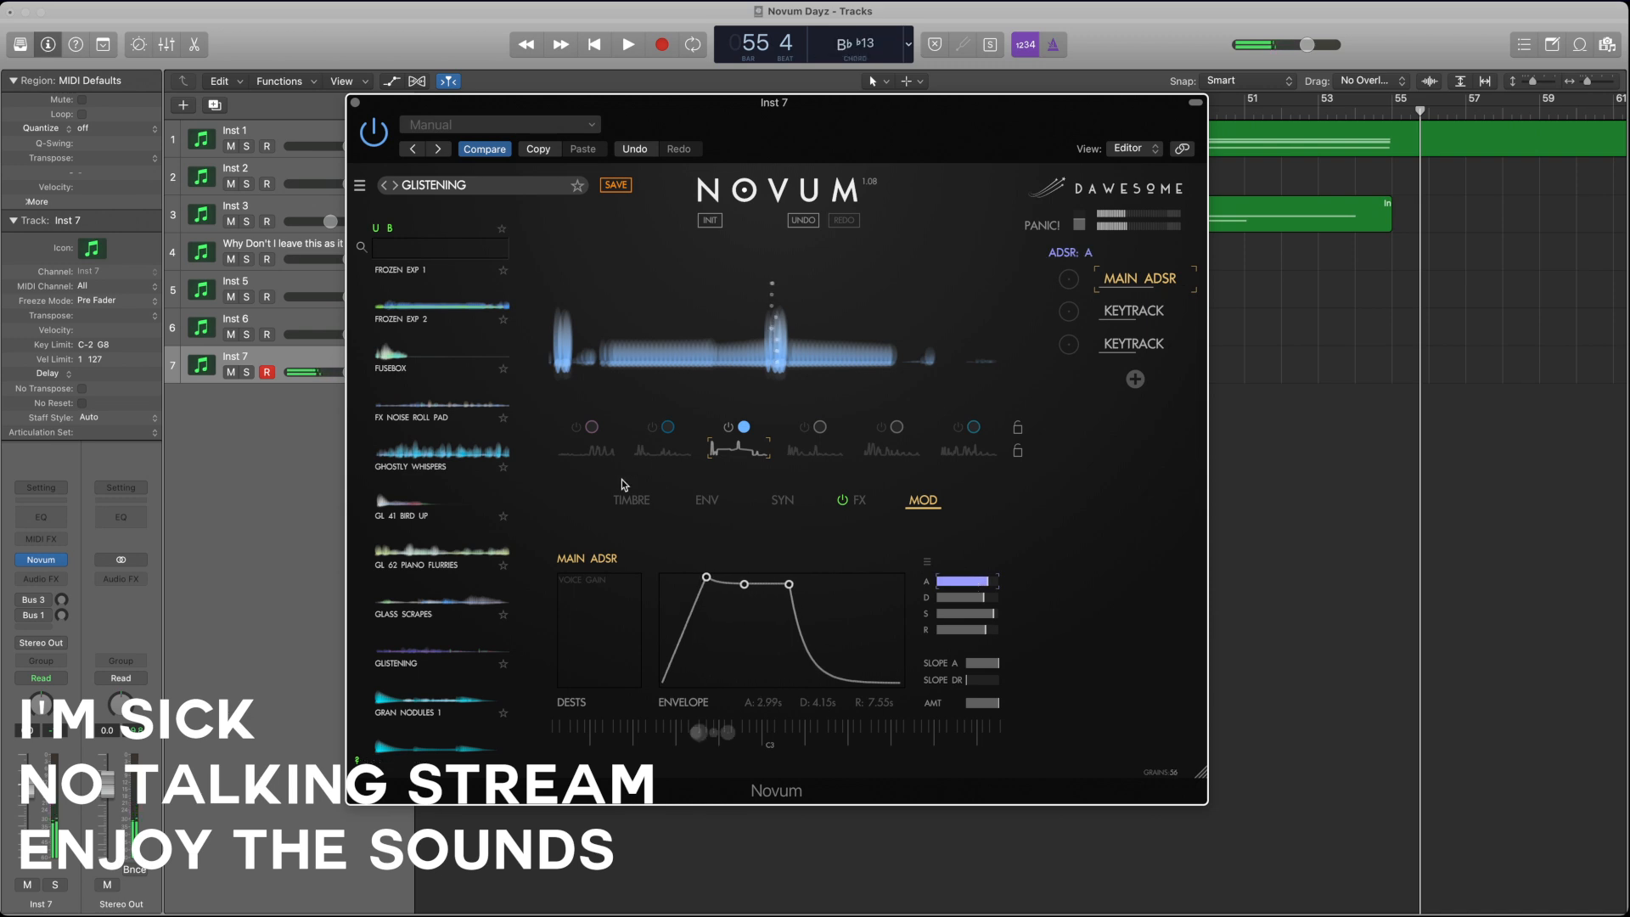
Step: Fine-tune layer 3's grain density and grain size
{"action": "left_click", "coordinate": [641, 504]}
{"action": "left_click", "coordinate": [705, 501]}
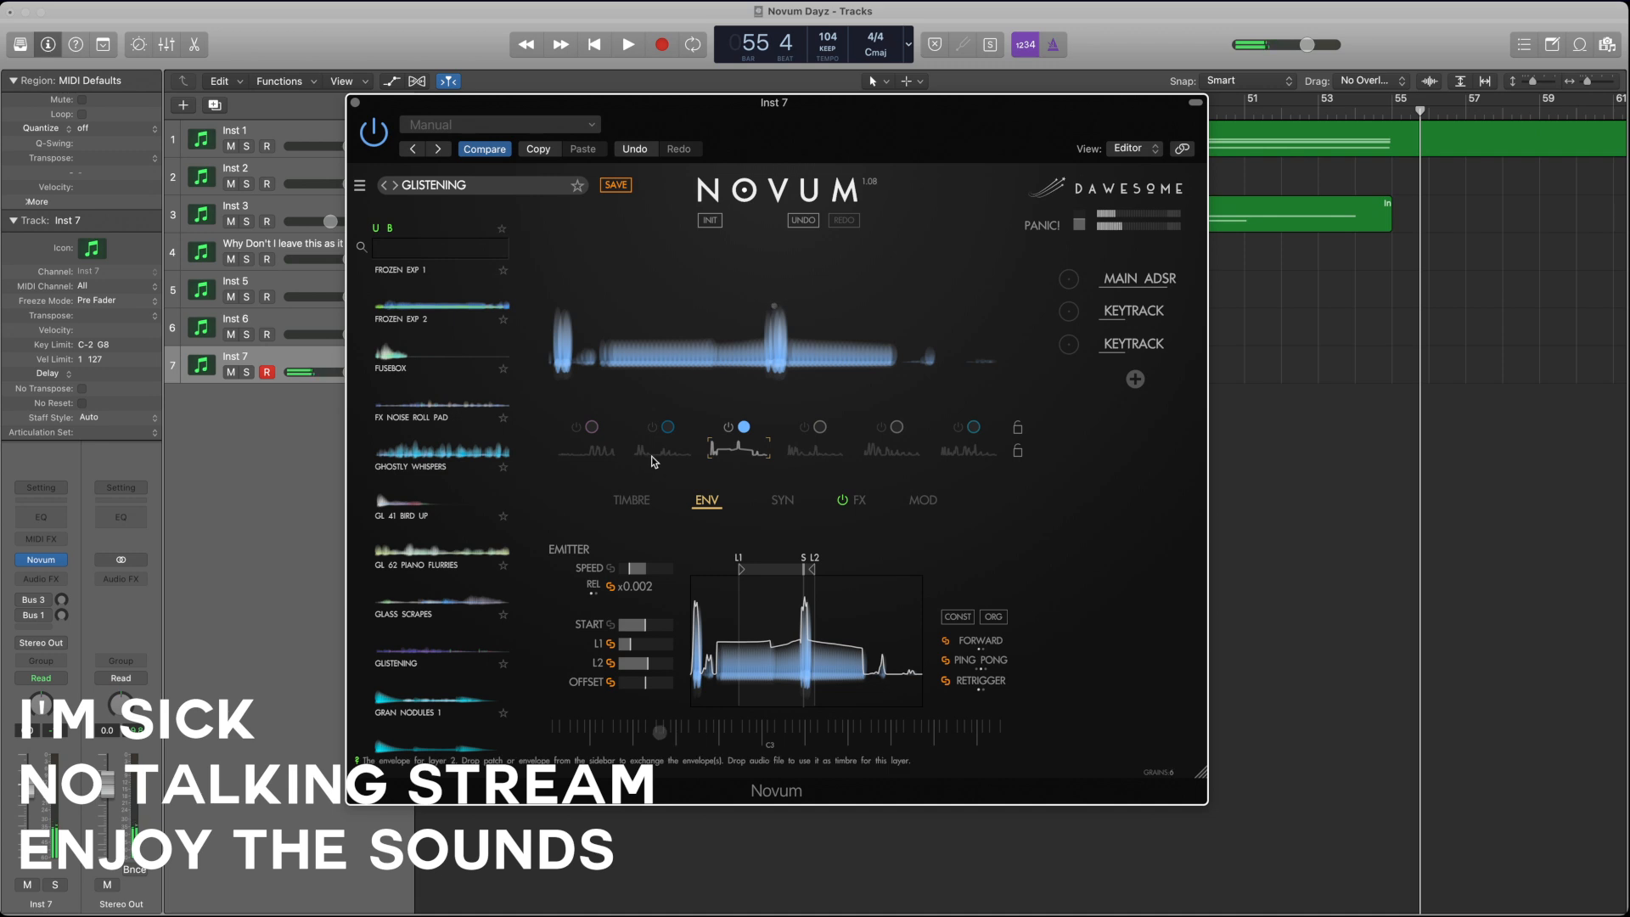
{"action": "left_click", "coordinate": [643, 502]}
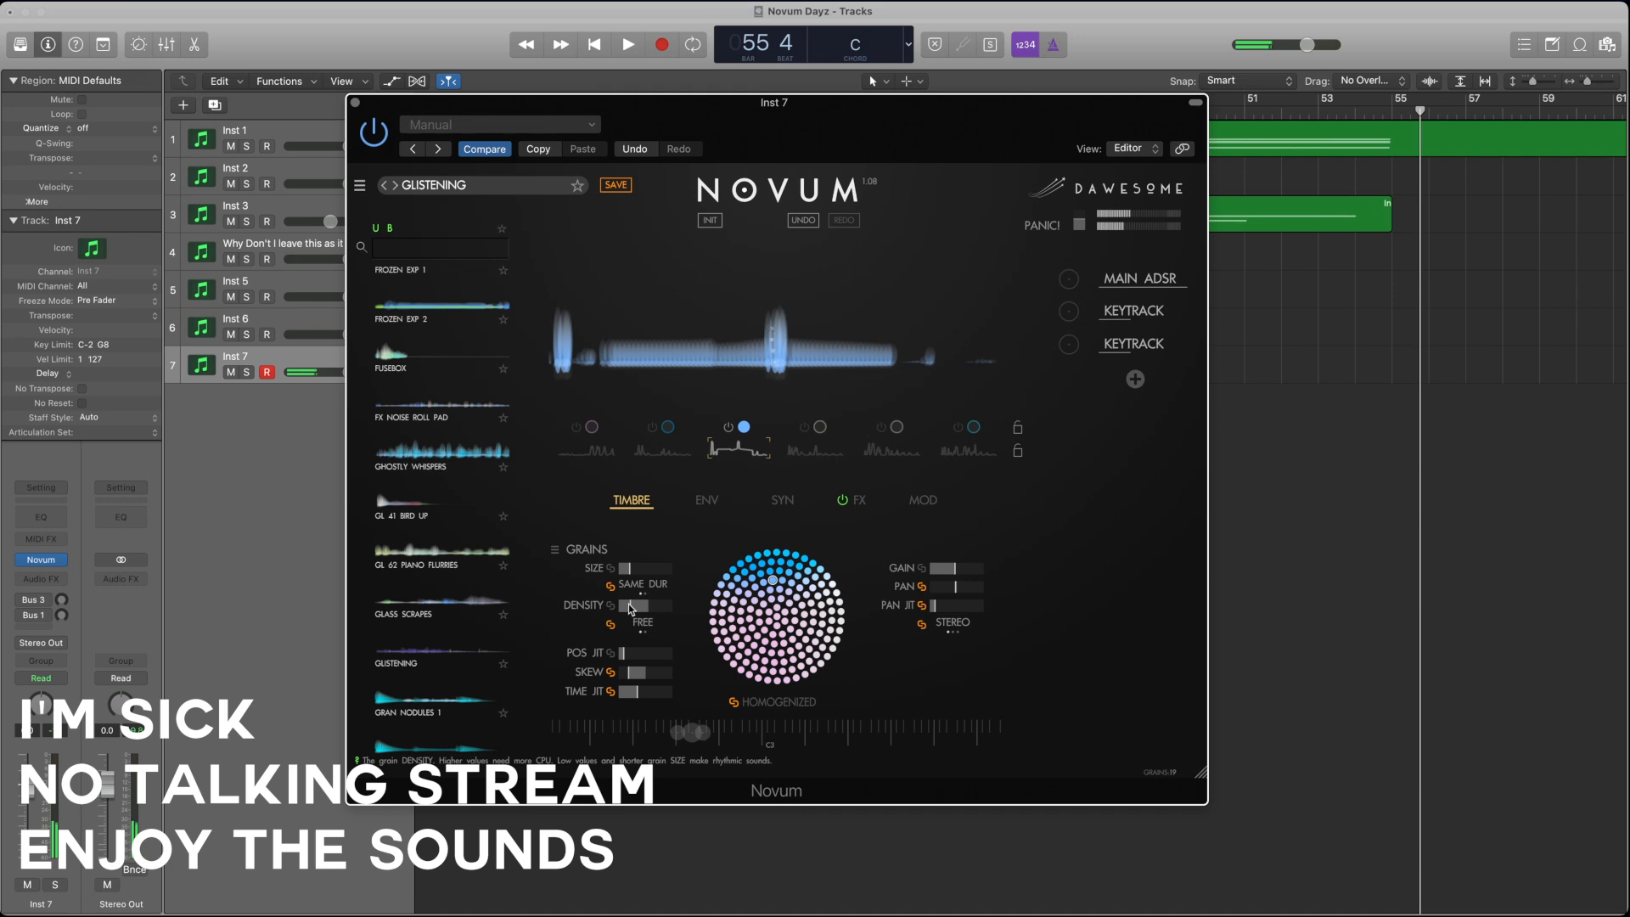
{"action": "left_click", "coordinate": [632, 607]}
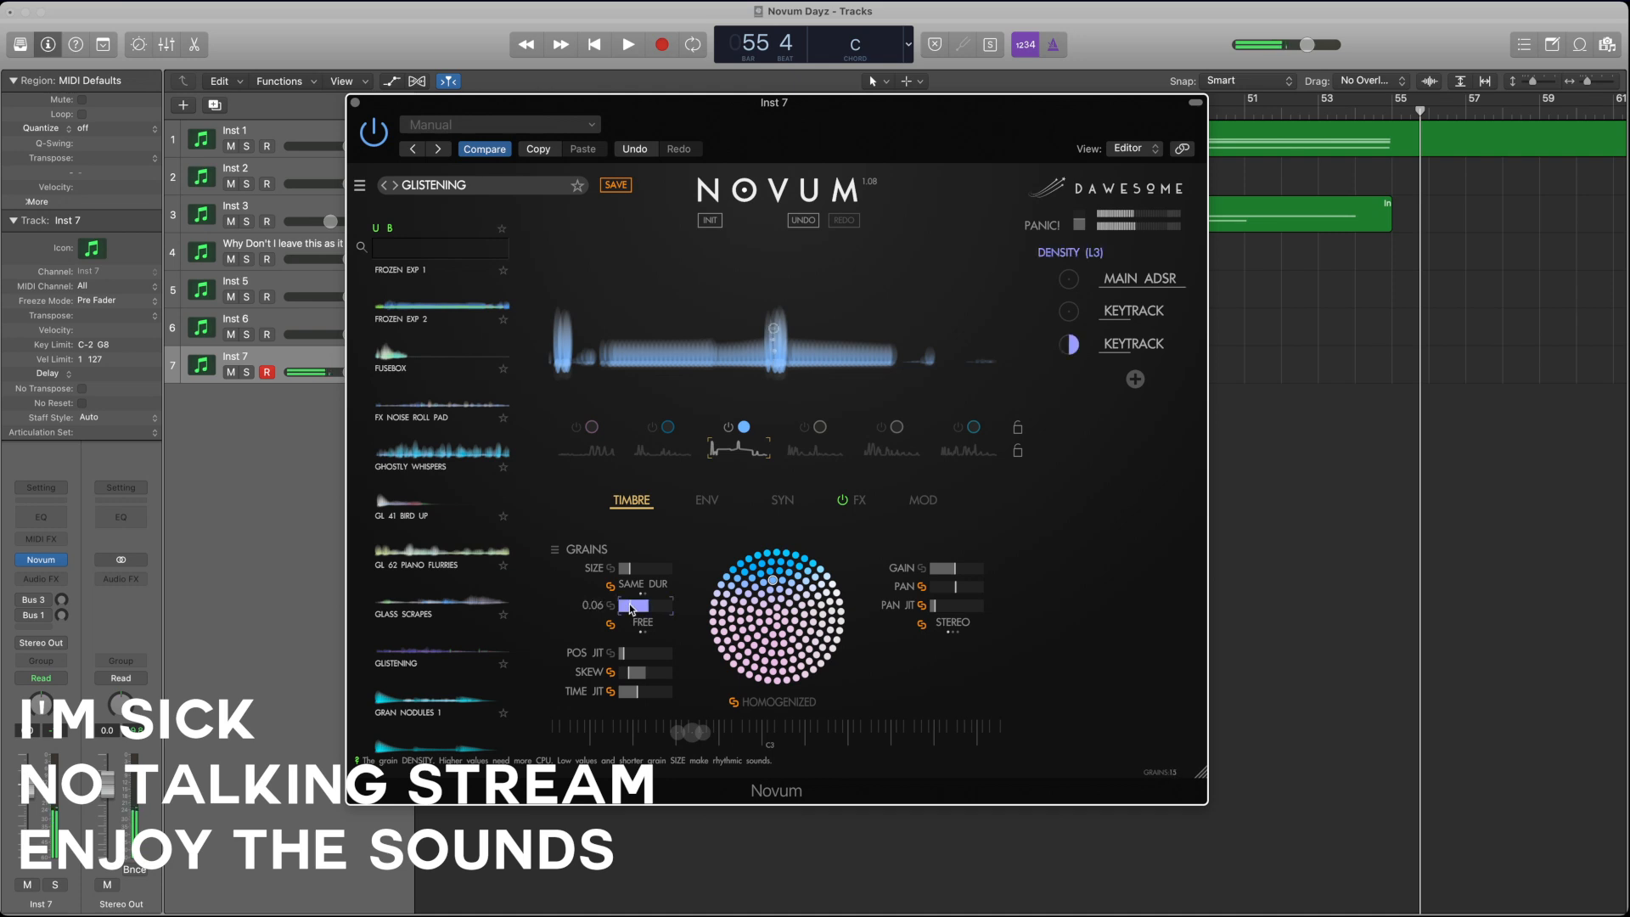
{"action": "left_click_drag", "start_coordinate": [630, 606], "coordinate": [632, 605]}
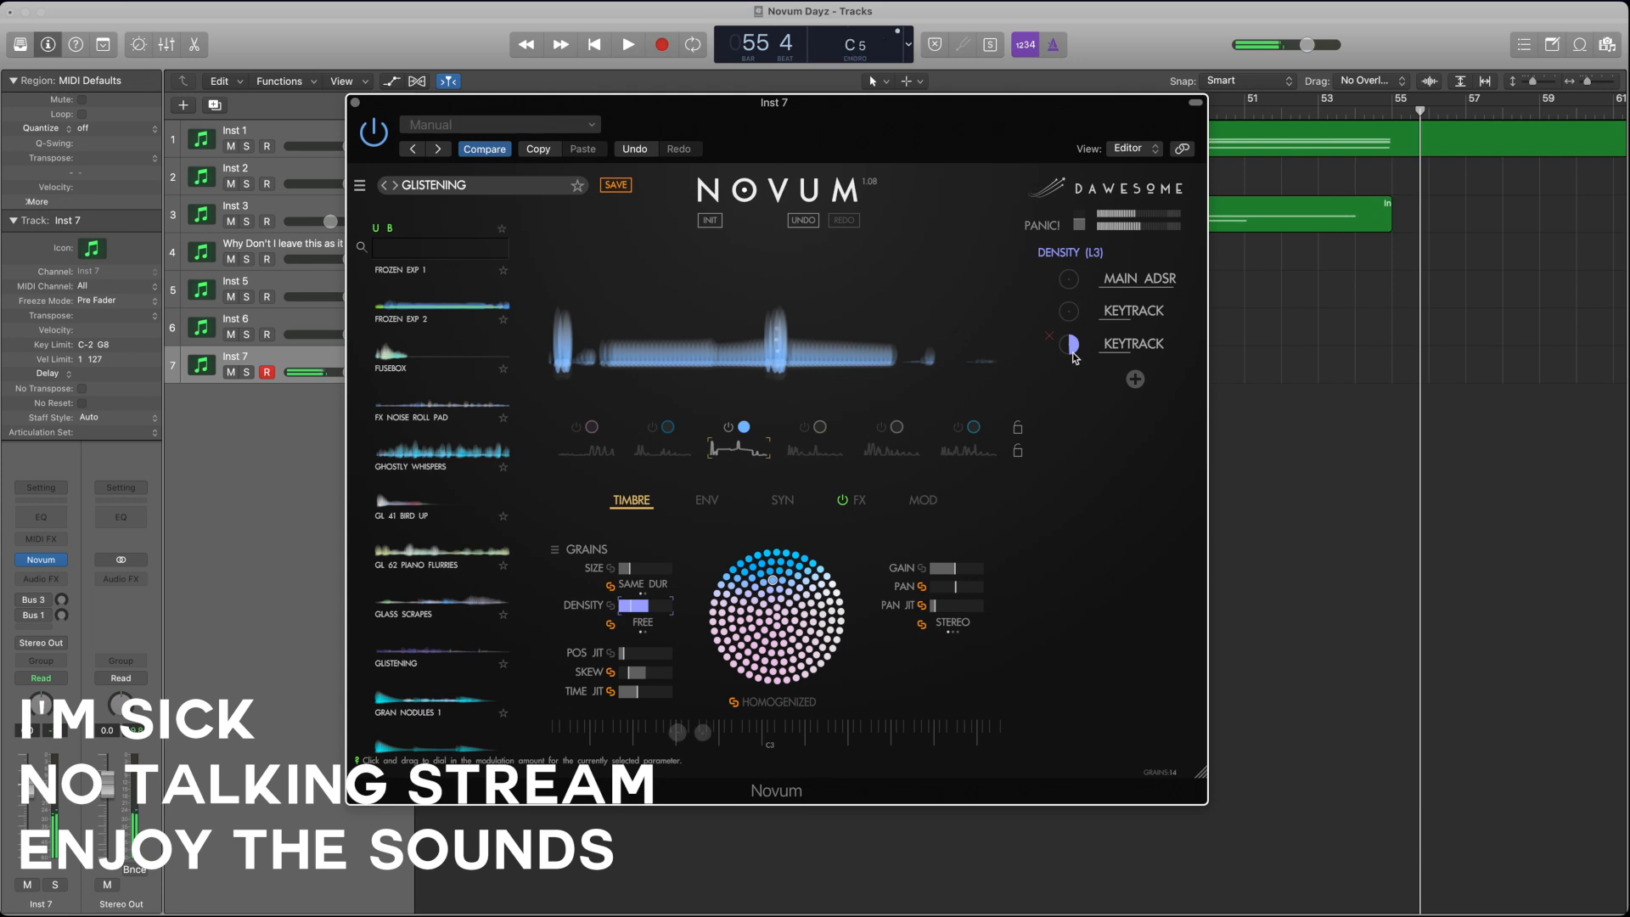
{"action": "left_click", "coordinate": [633, 608]}
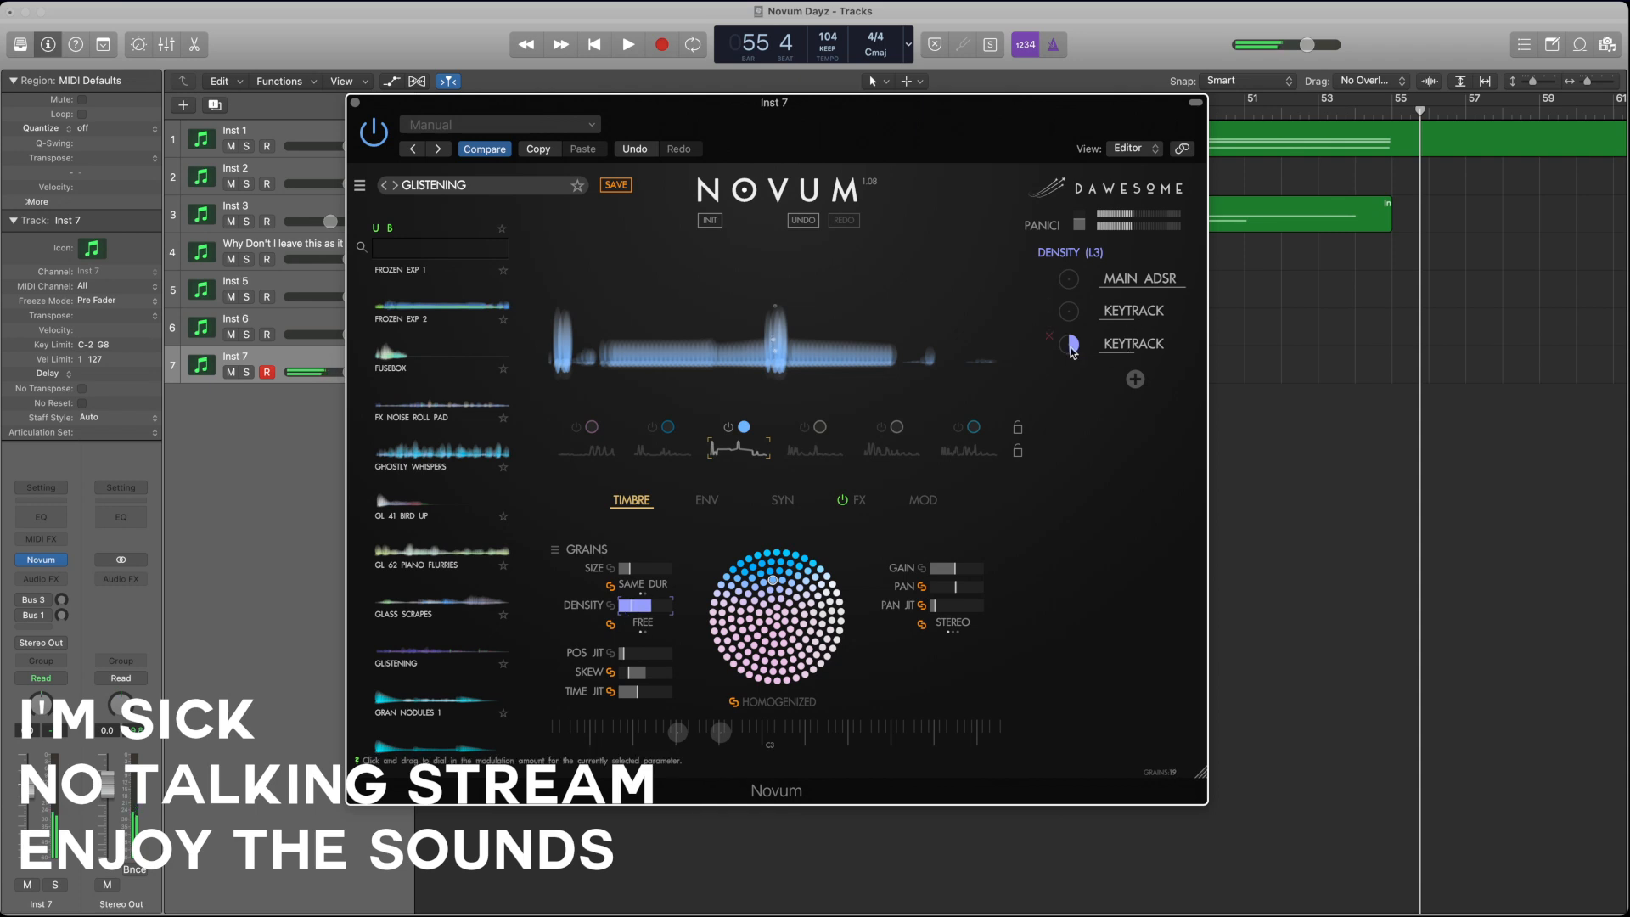
{"action": "left_click_drag", "start_coordinate": [635, 613], "coordinate": [632, 613]}
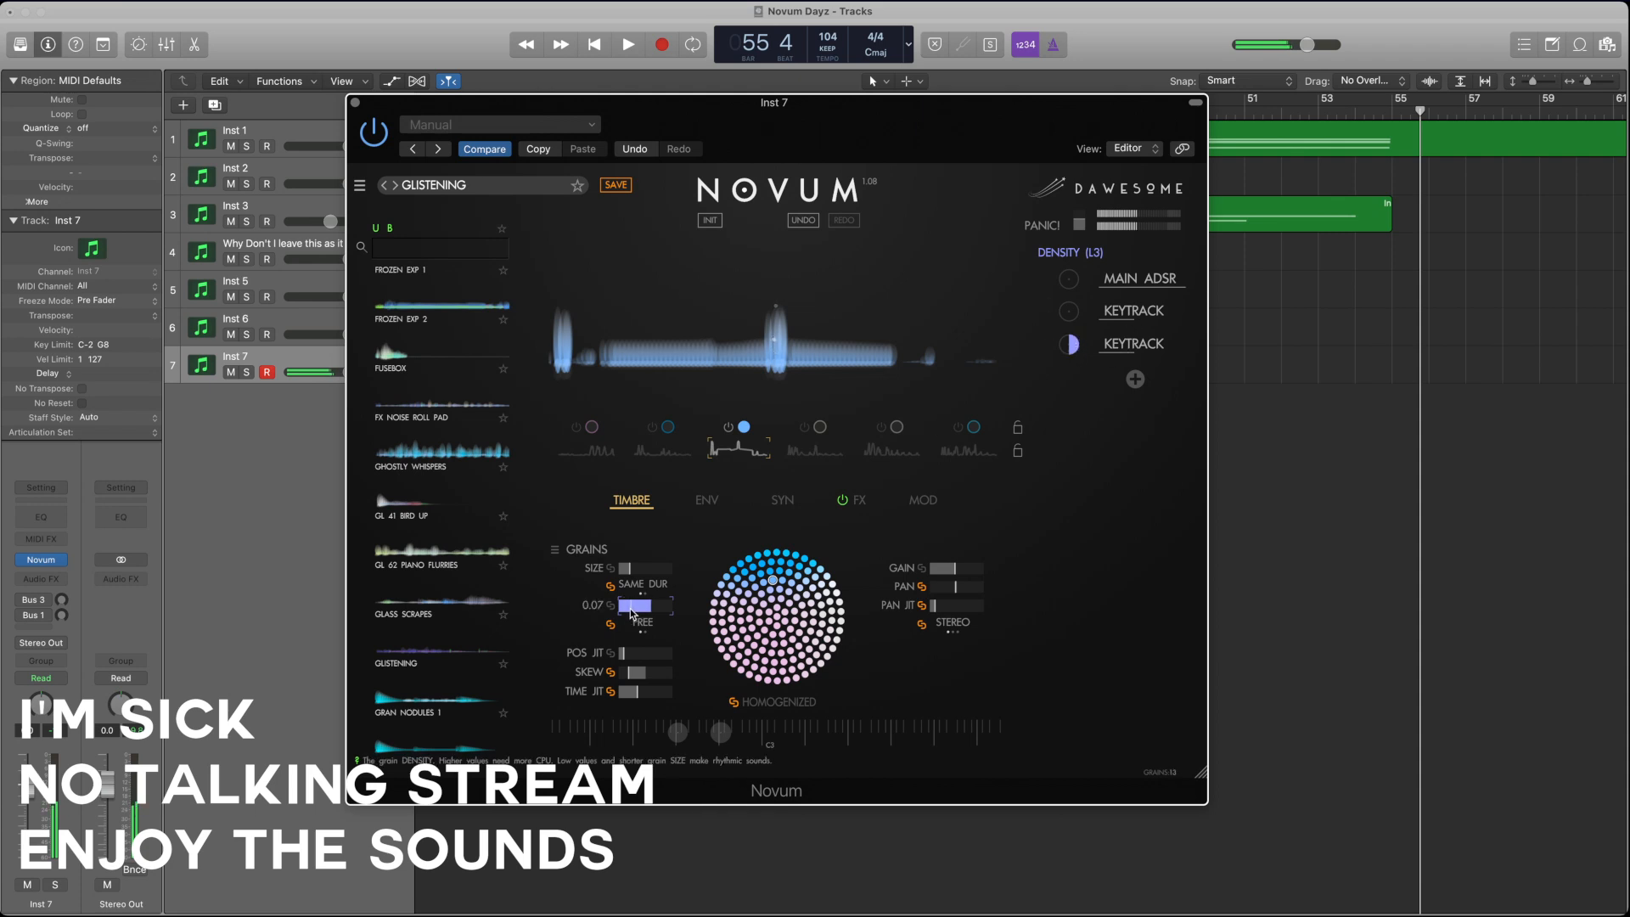
{"action": "left_click", "coordinate": [629, 570]}
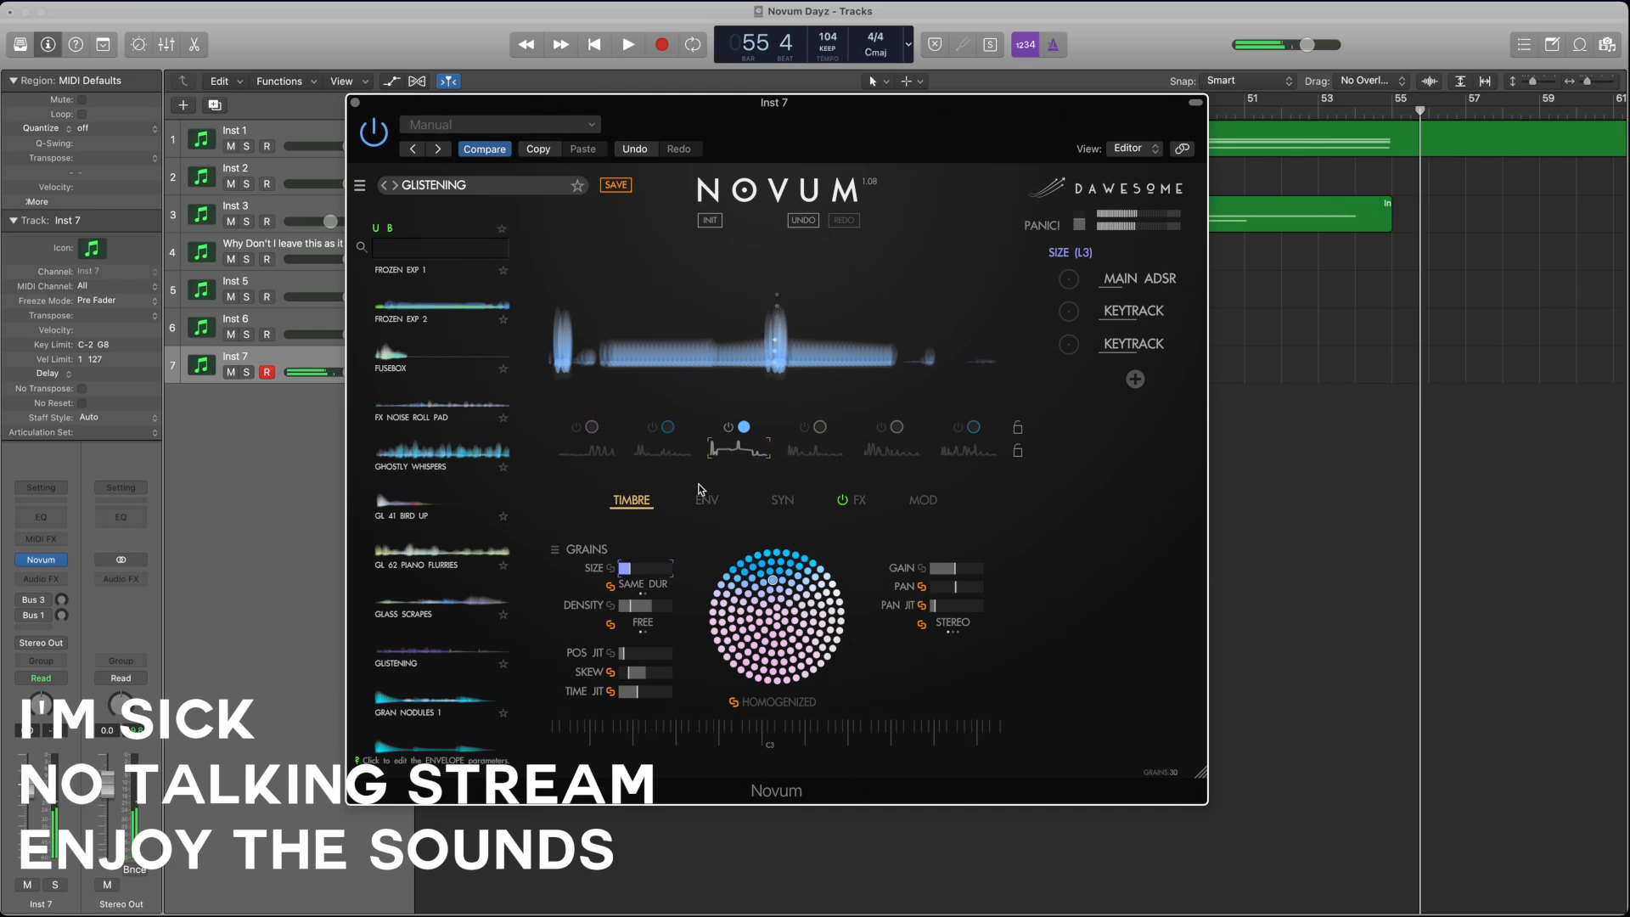
Step: Make layer 2 the only active layer with smaller grains, an envelope speed of x0.004, and a start point before L1
{"action": "left_click", "coordinate": [662, 452]}
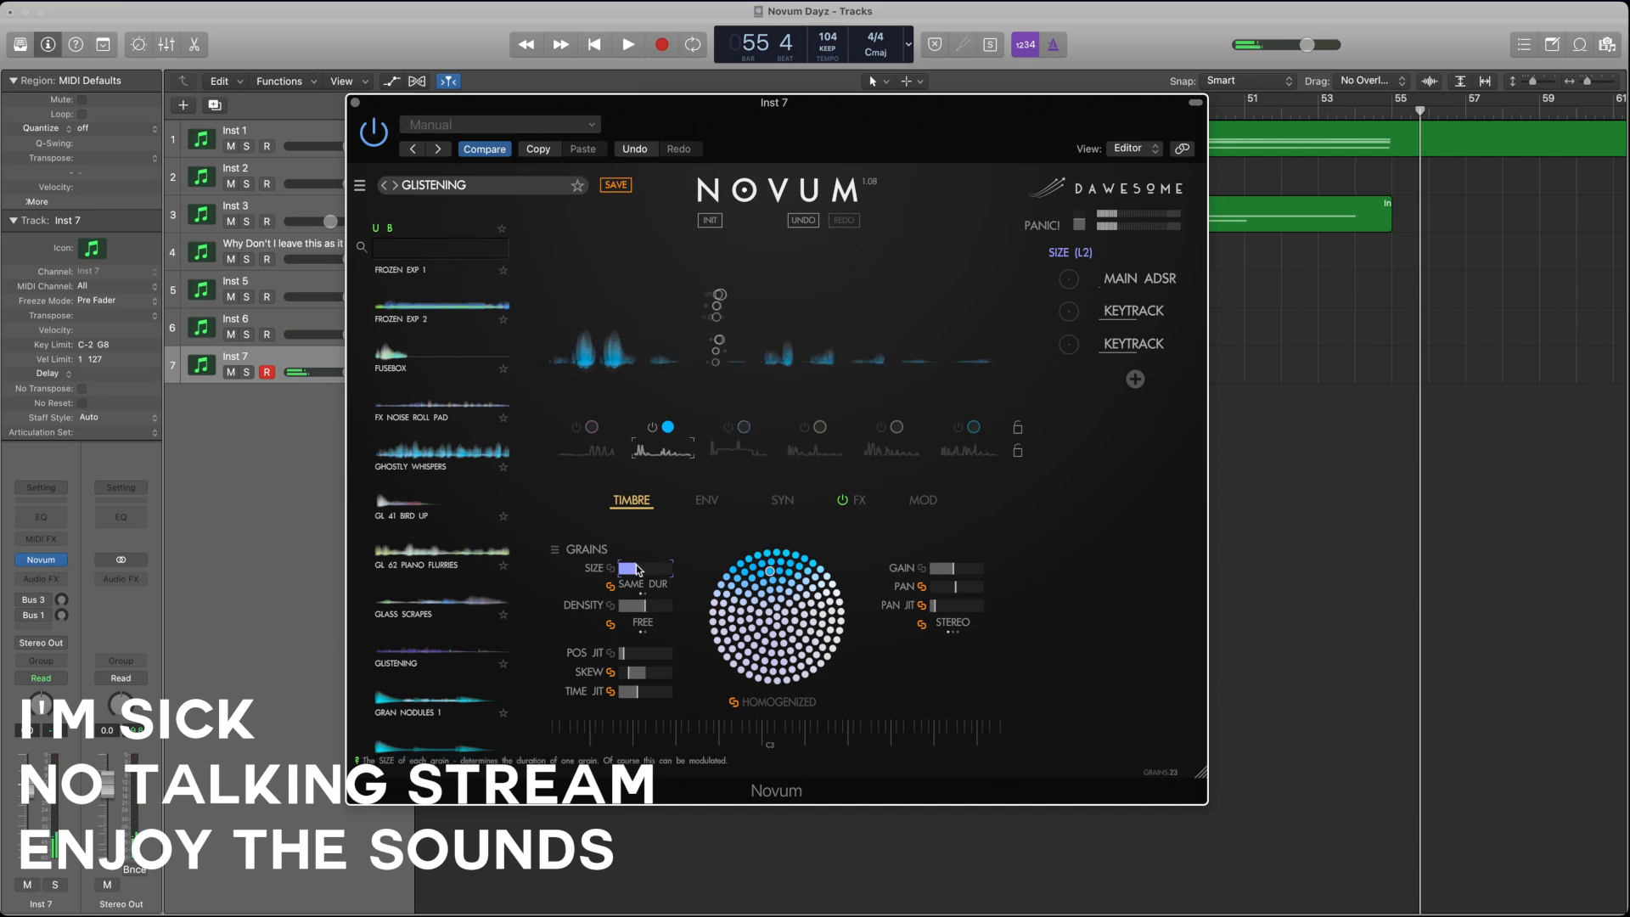
{"action": "left_click_drag", "start_coordinate": [638, 569], "coordinate": [590, 580]}
{"action": "left_click", "coordinate": [706, 500]}
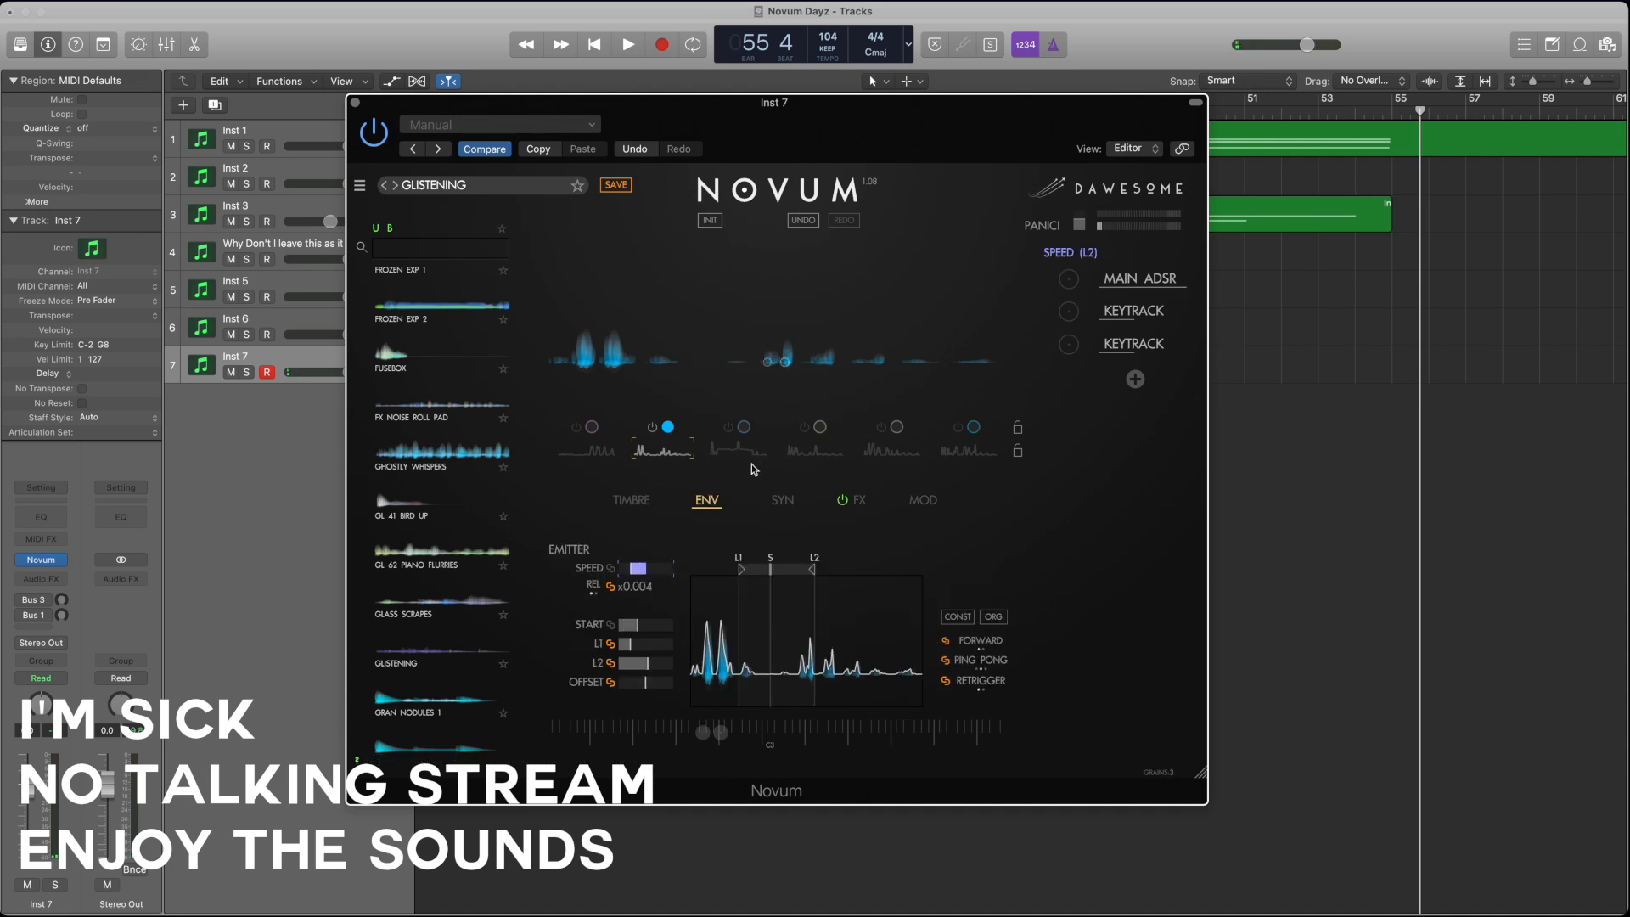
{"action": "mouse_move", "coordinate": [770, 566]}
{"action": "left_mouse_down"}
{"action": "mouse_move", "coordinate": [837, 567]}
{"action": "mouse_move", "coordinate": [711, 567]}
{"action": "left_mouse_up"}
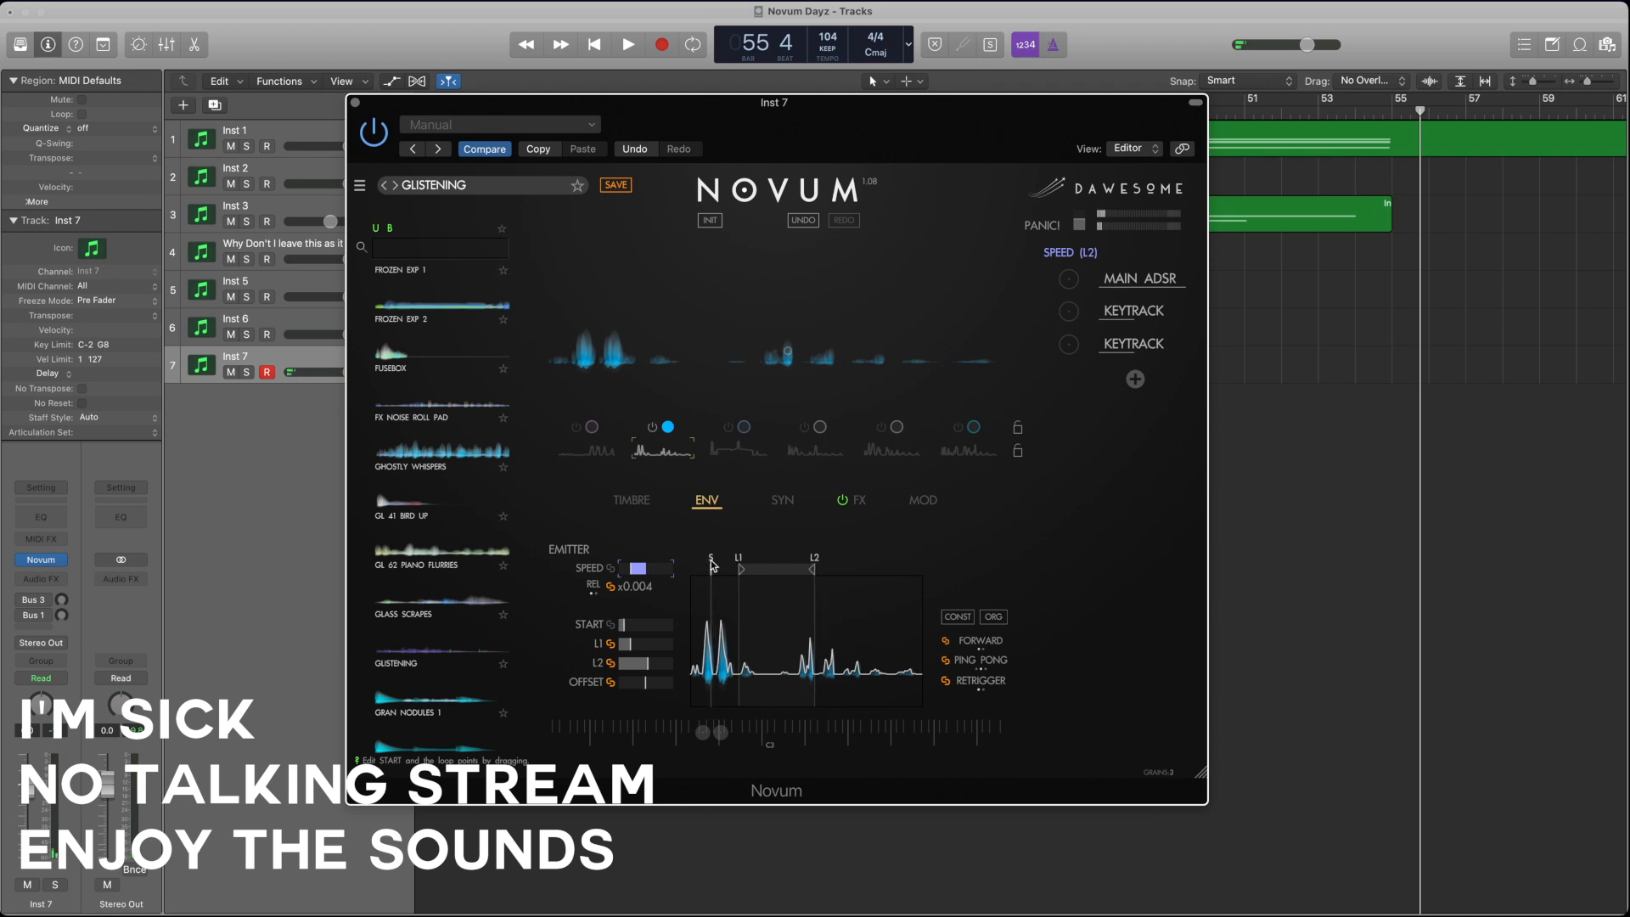
Step: Lower layer 2's grain density slightly and raise its position jitter
{"action": "left_click", "coordinate": [640, 502]}
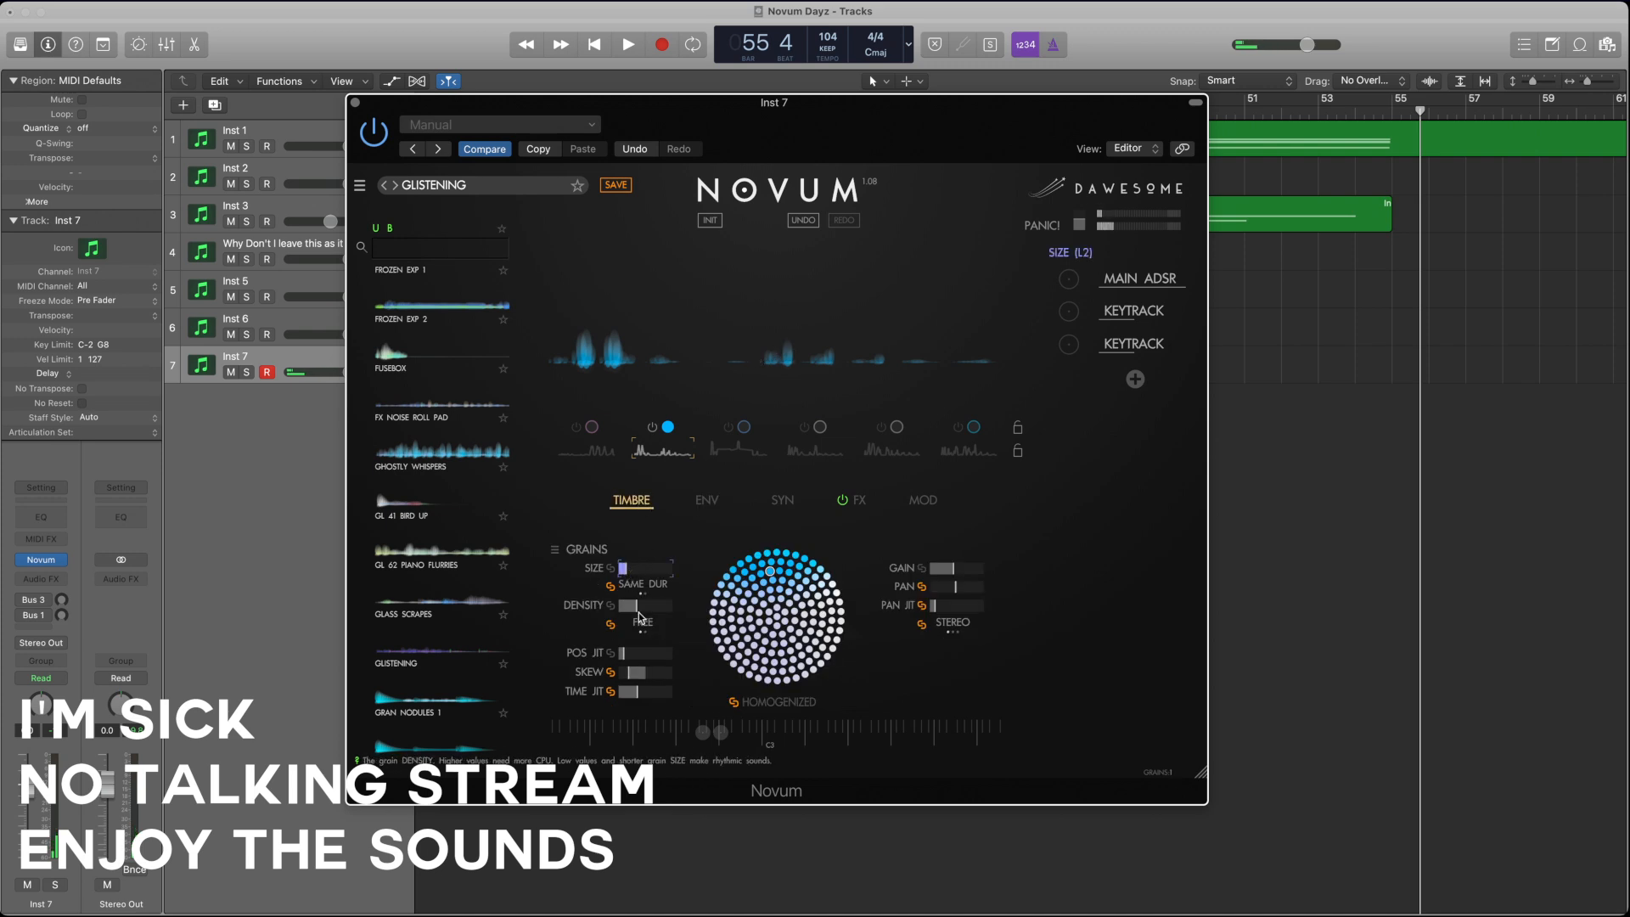
{"action": "left_click", "coordinate": [628, 605]}
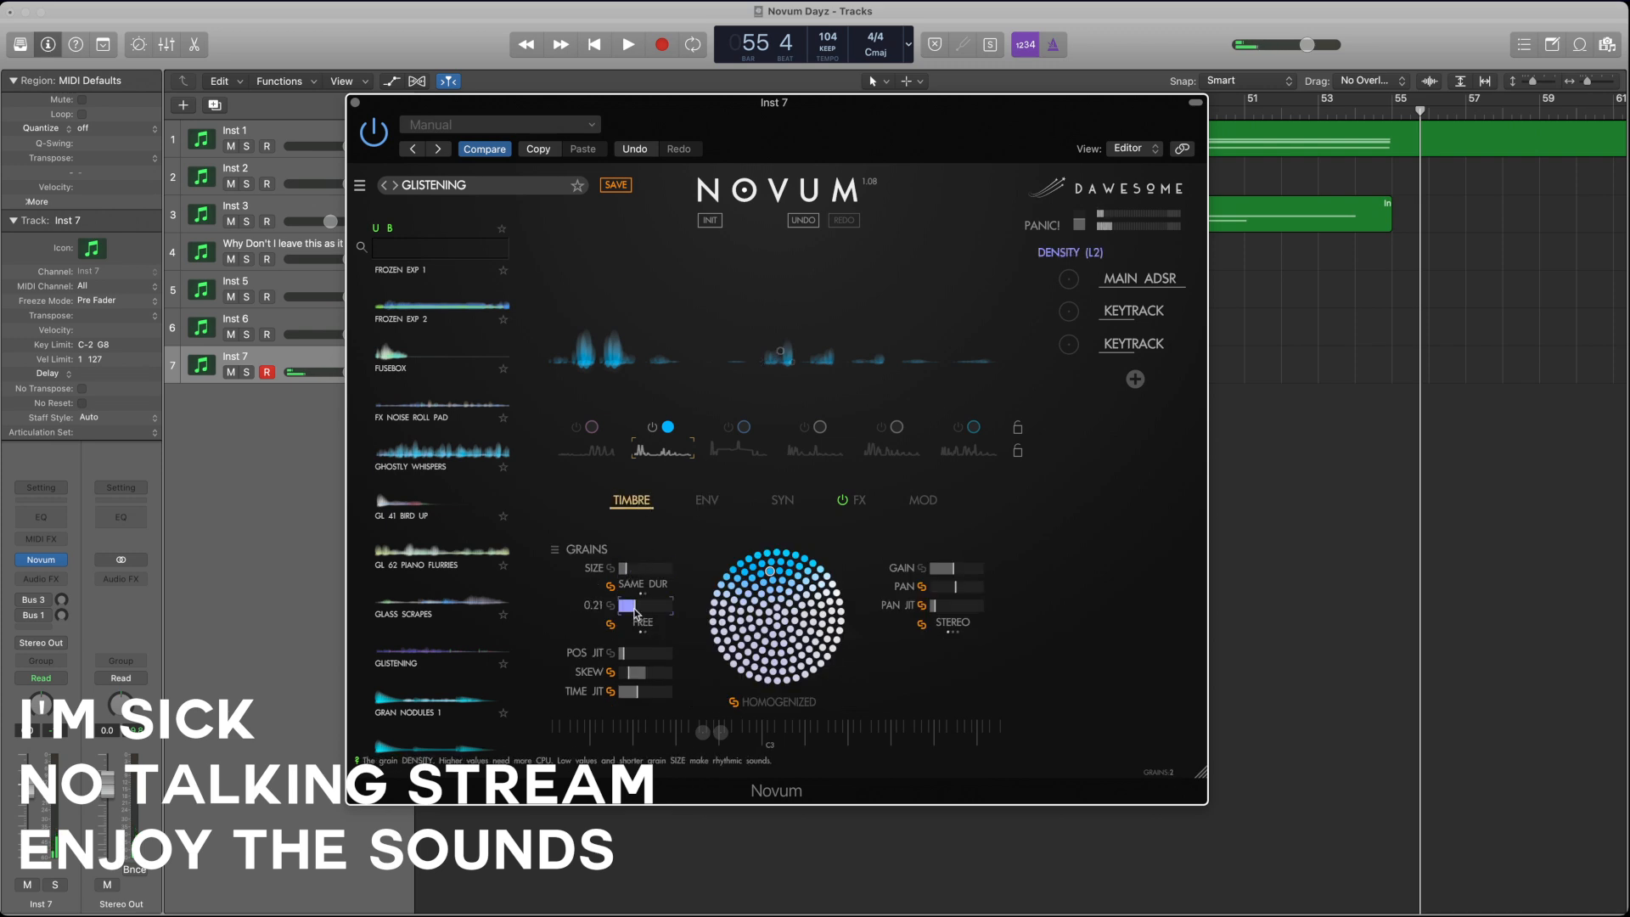
{"action": "left_click", "coordinate": [635, 653]}
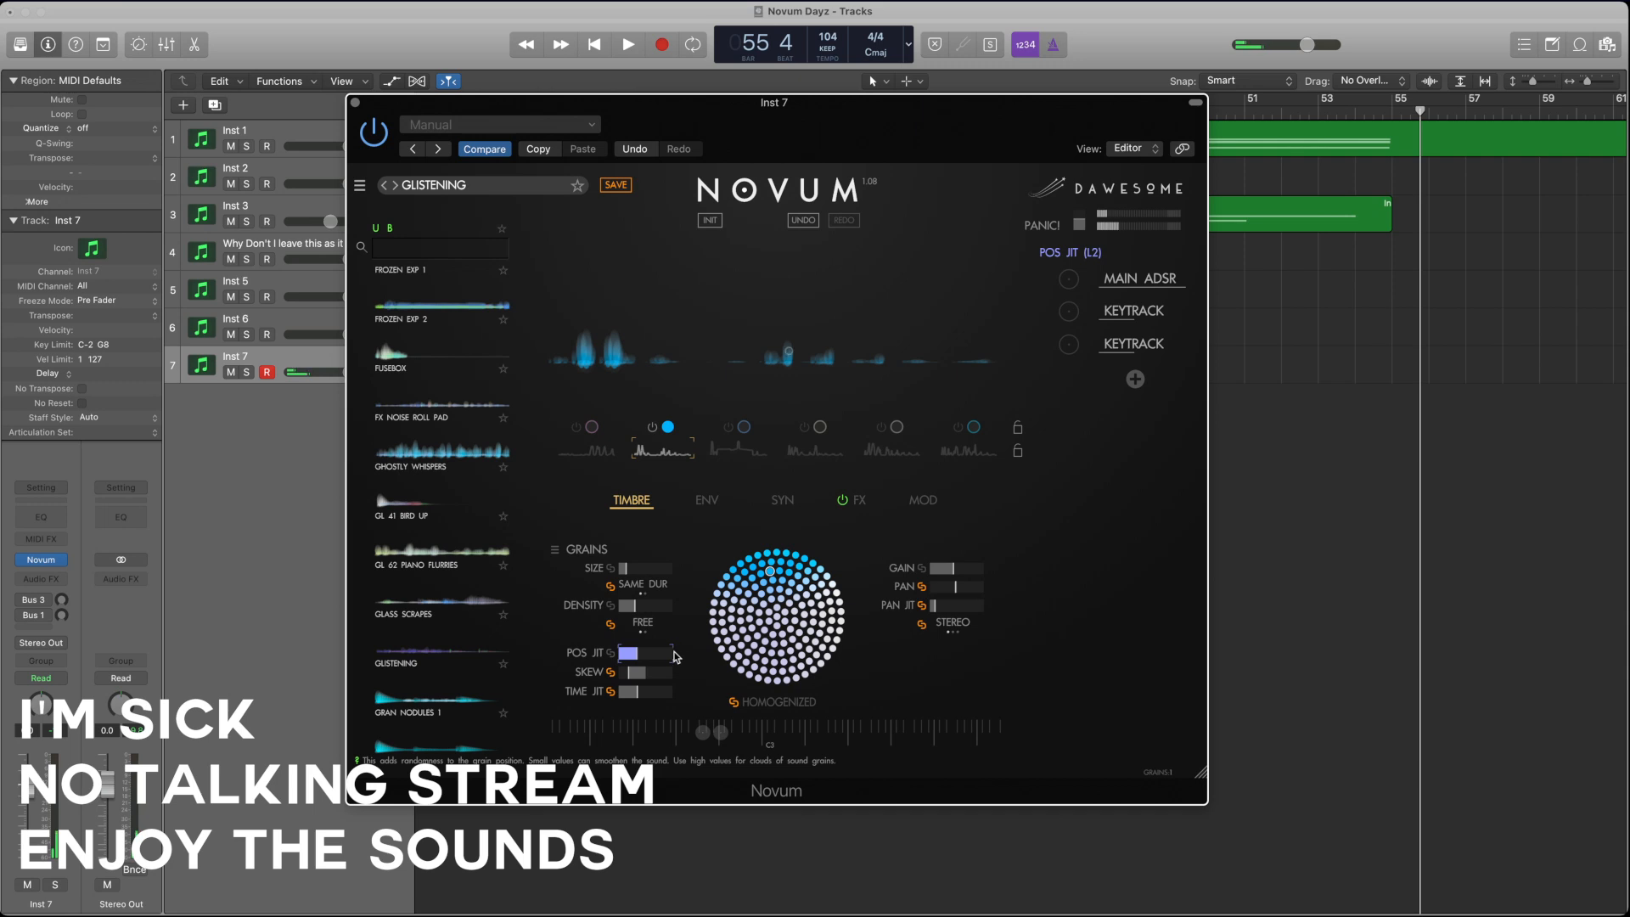
Step: Draw taller, denser peaks across layer 2's envelope, and raise the layer's gain slightly
{"action": "left_click", "coordinate": [708, 500]}
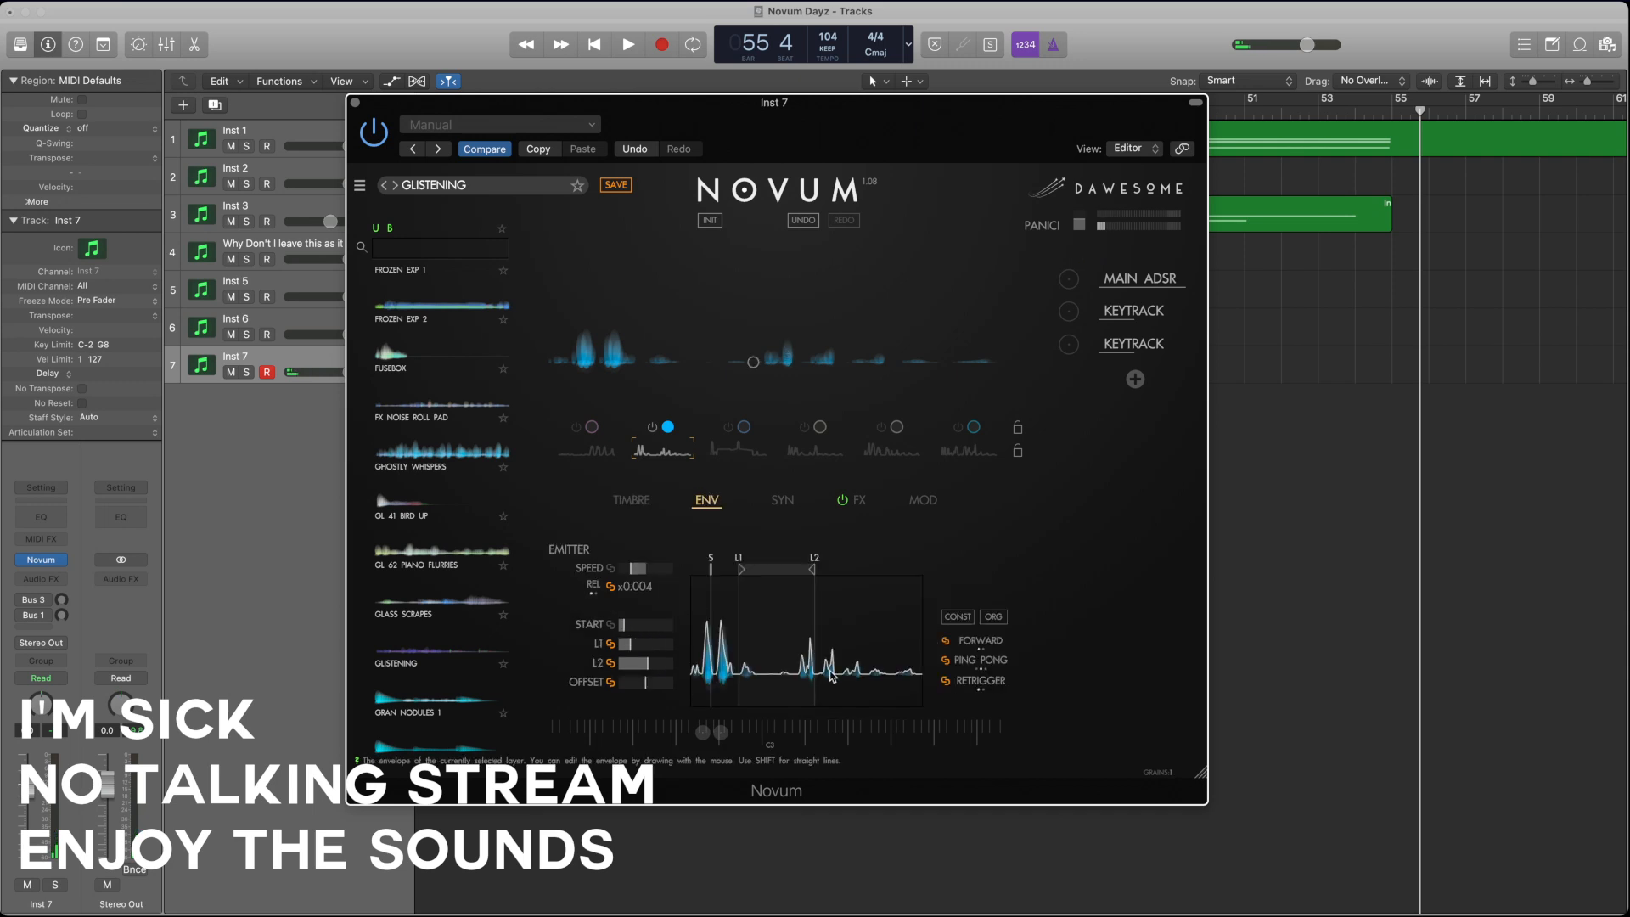
{"action": "mouse_move", "coordinate": [747, 636]}
{"action": "left_mouse_down"}
{"action": "mouse_move", "coordinate": [794, 649]}
{"action": "mouse_move", "coordinate": [808, 624]}
{"action": "mouse_move", "coordinate": [832, 632]}
{"action": "mouse_move", "coordinate": [839, 607]}
{"action": "mouse_move", "coordinate": [791, 644]}
{"action": "mouse_move", "coordinate": [771, 624]}
{"action": "mouse_move", "coordinate": [736, 652]}
{"action": "mouse_move", "coordinate": [732, 633]}
{"action": "mouse_move", "coordinate": [730, 649]}
{"action": "left_mouse_up"}
{"action": "left_click_drag", "start_coordinate": [847, 650], "coordinate": [919, 671]}
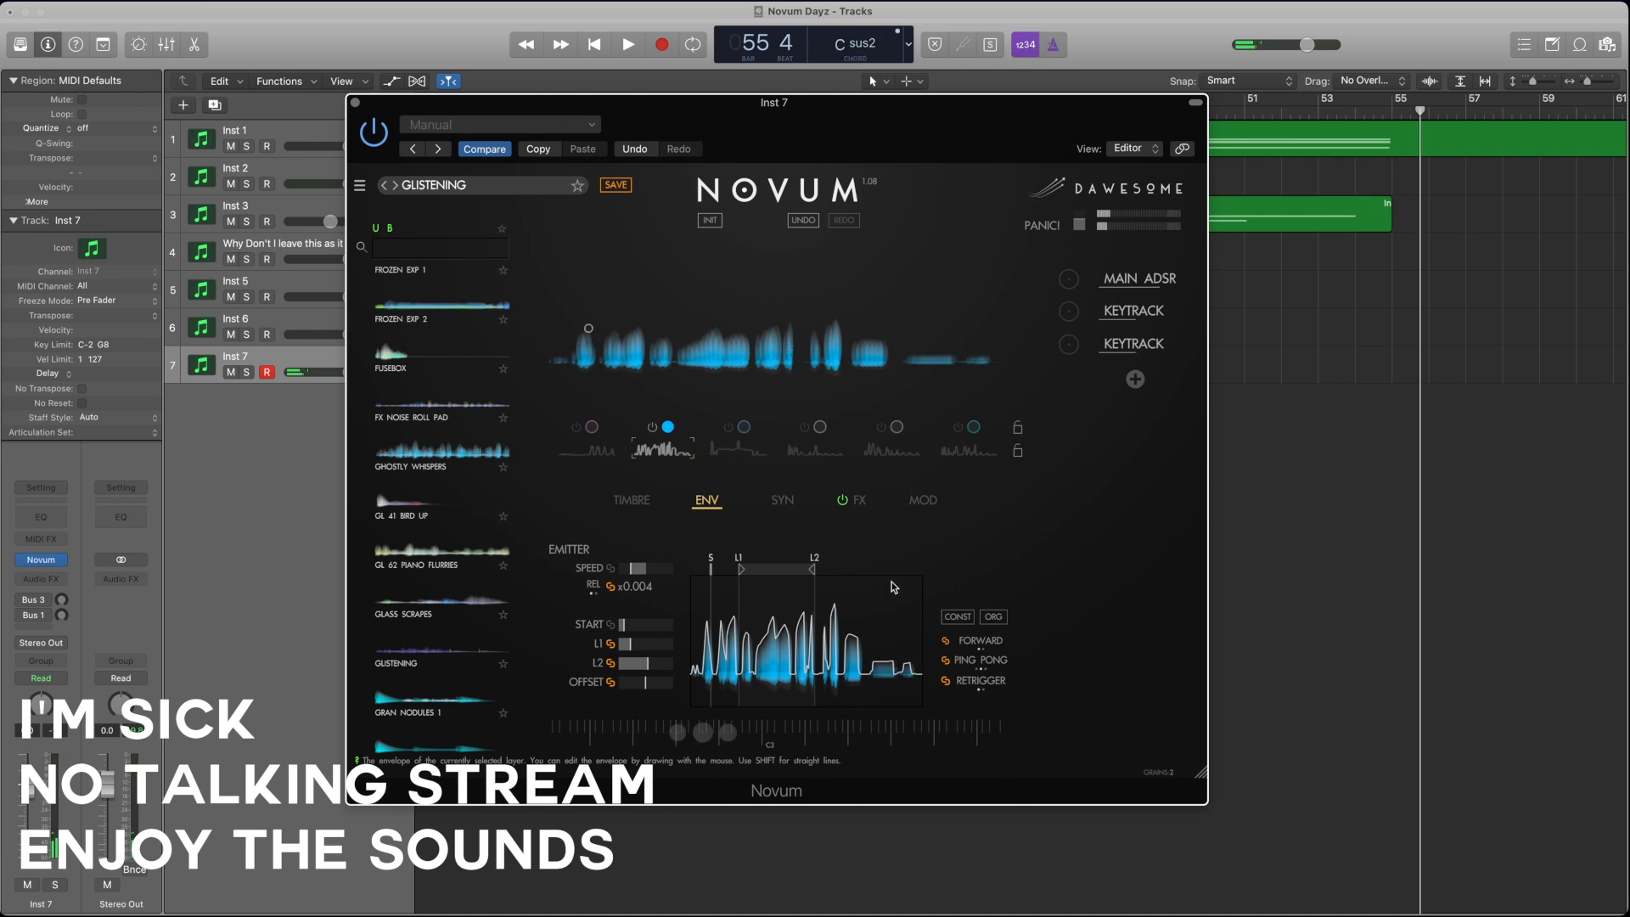
{"action": "left_click", "coordinate": [631, 499]}
{"action": "left_click", "coordinate": [954, 569]}
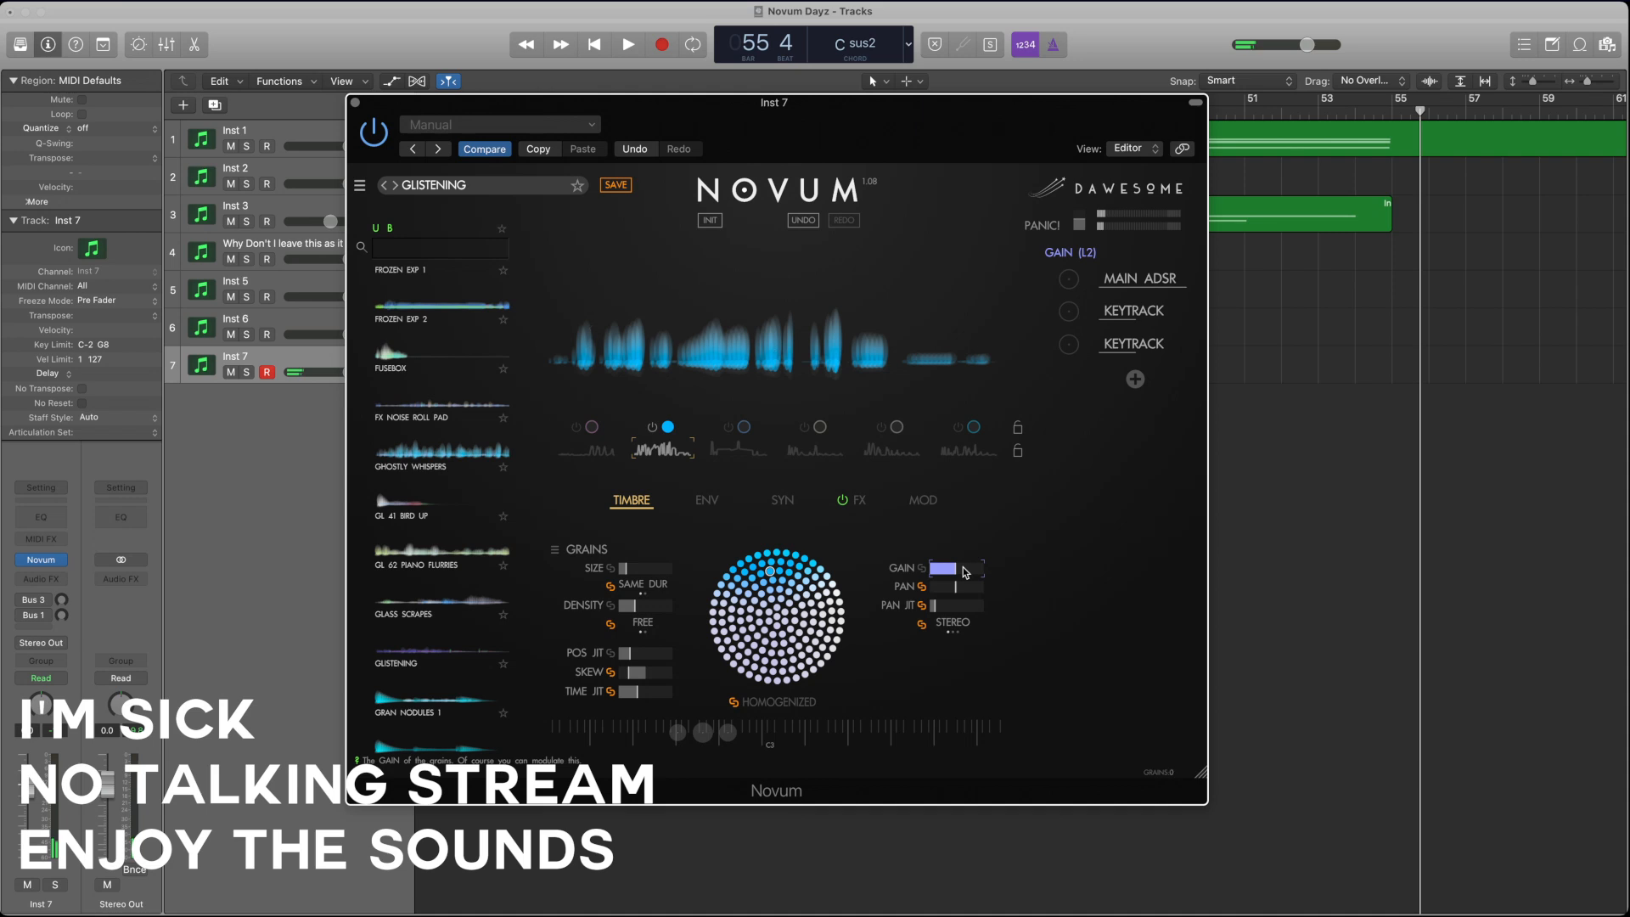
Step: Switch on layers 3, 1 and 4 alongside layer 2
{"action": "left_click", "coordinate": [727, 433]}
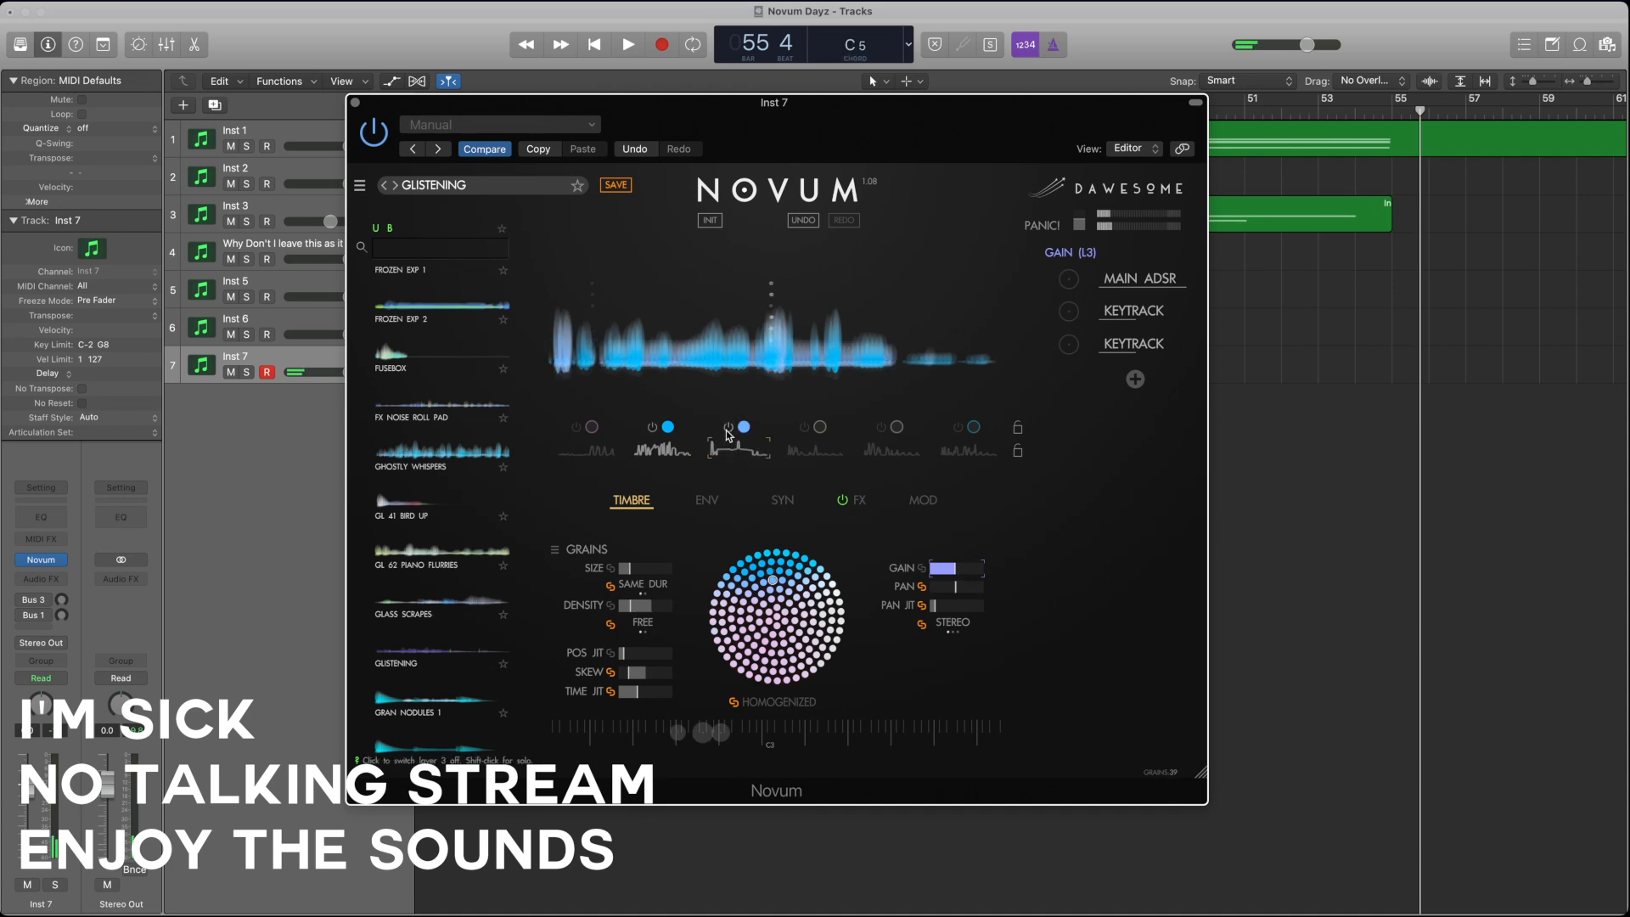
{"action": "left_click", "coordinate": [573, 435]}
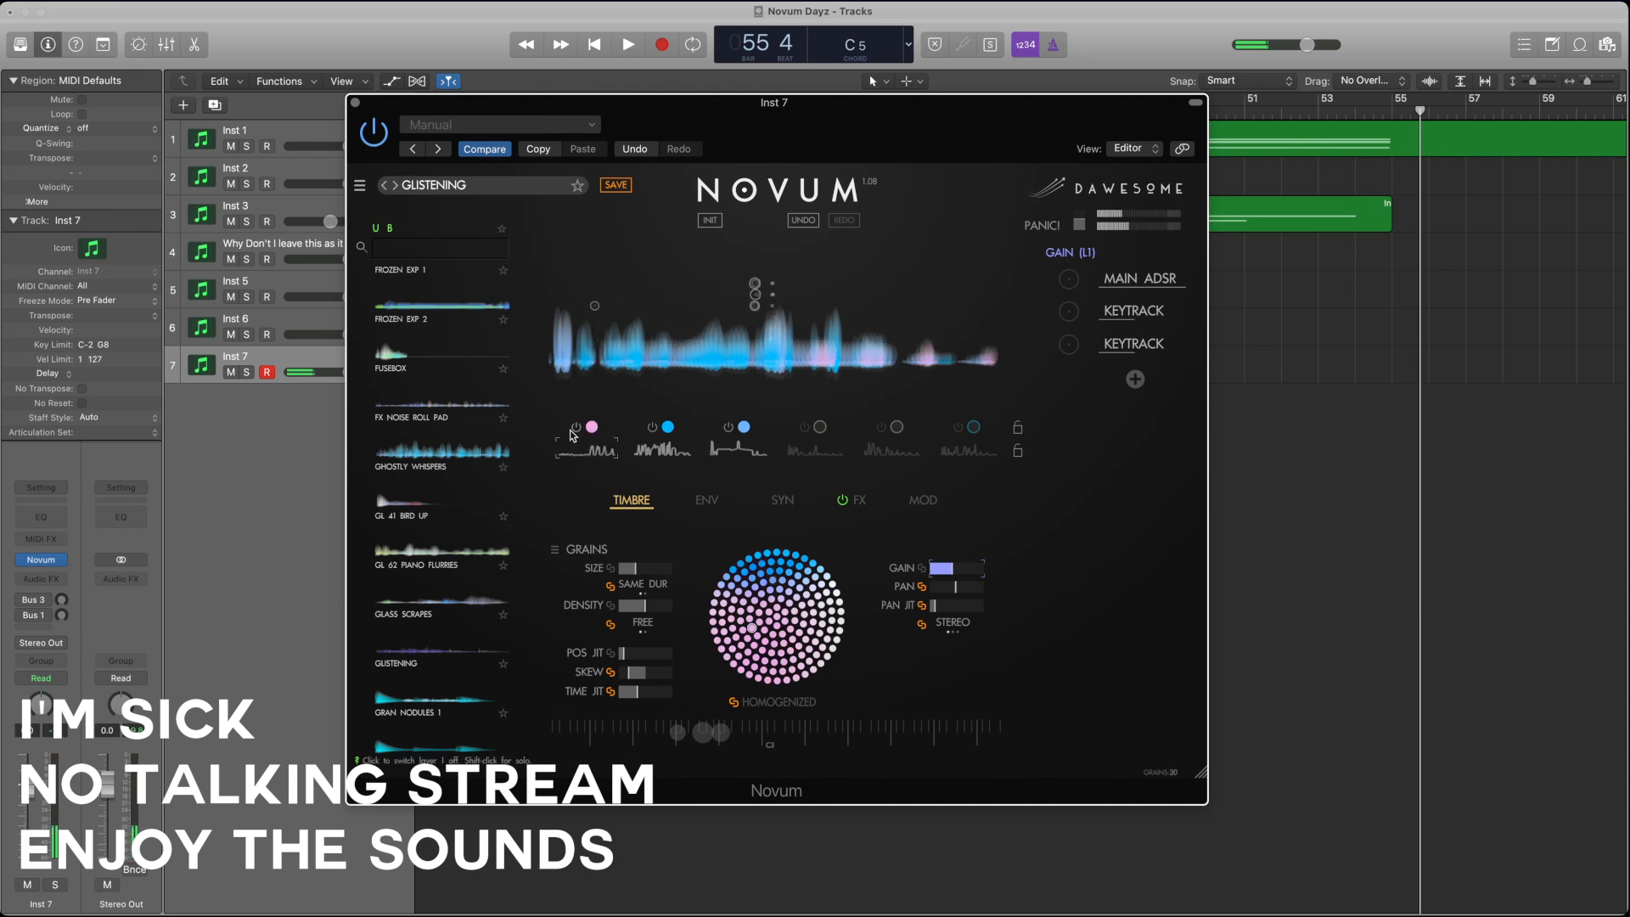
{"action": "left_click", "coordinate": [803, 428]}
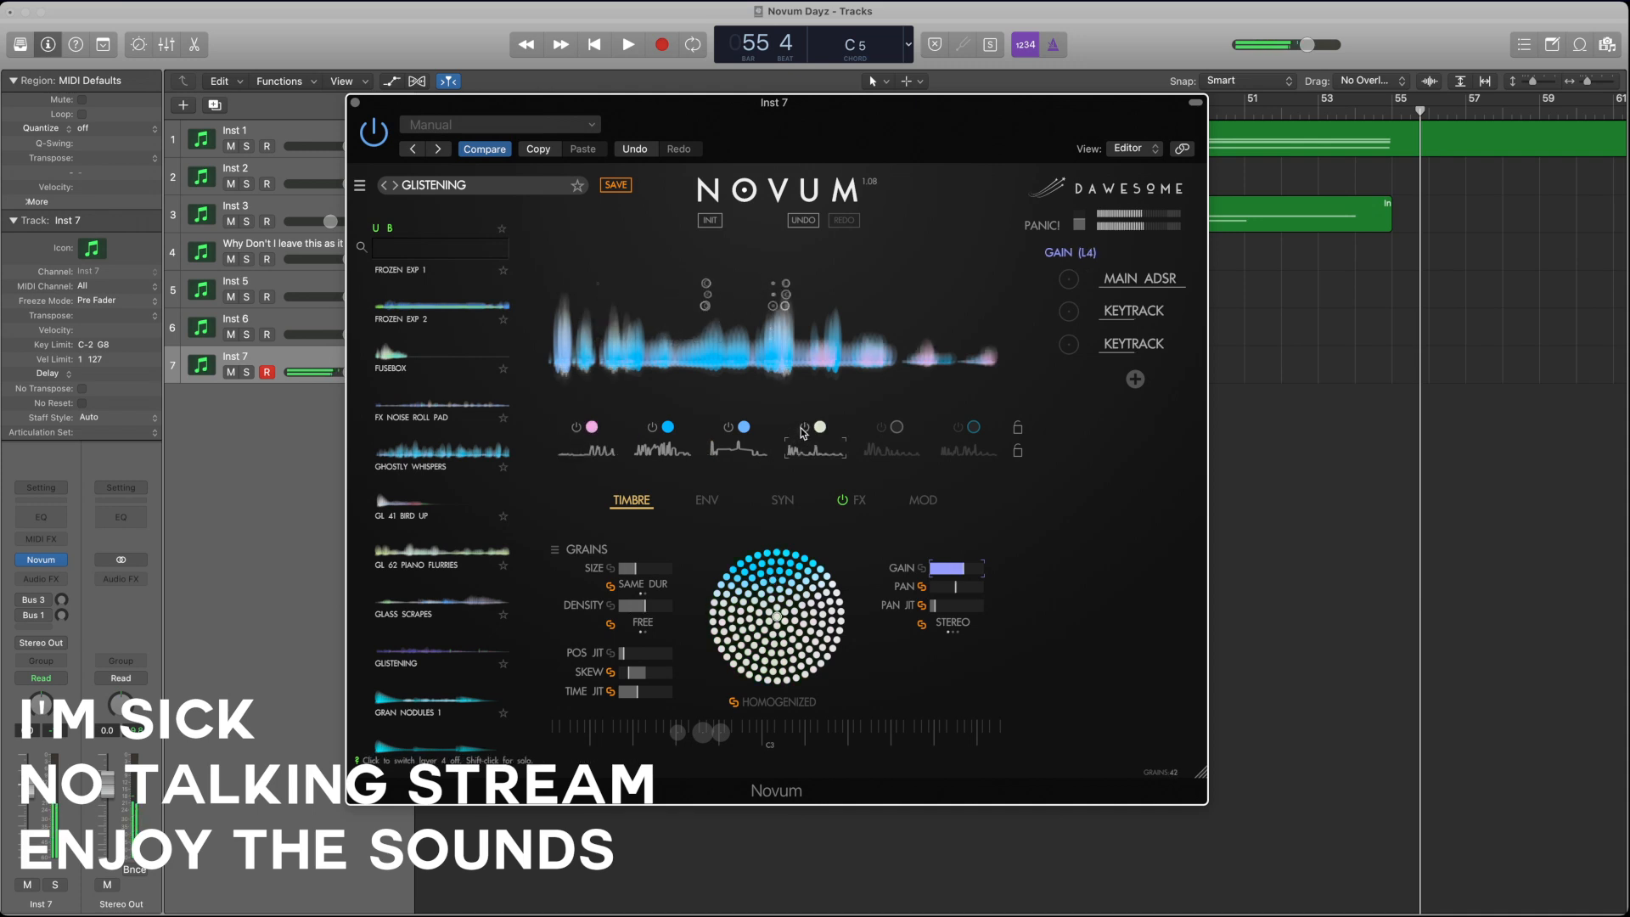
Step: Switch off layers 3, 2 and 1 so only layer 4 plays, and open layer 4's envelope settings
{"action": "left_click", "coordinate": [727, 428]}
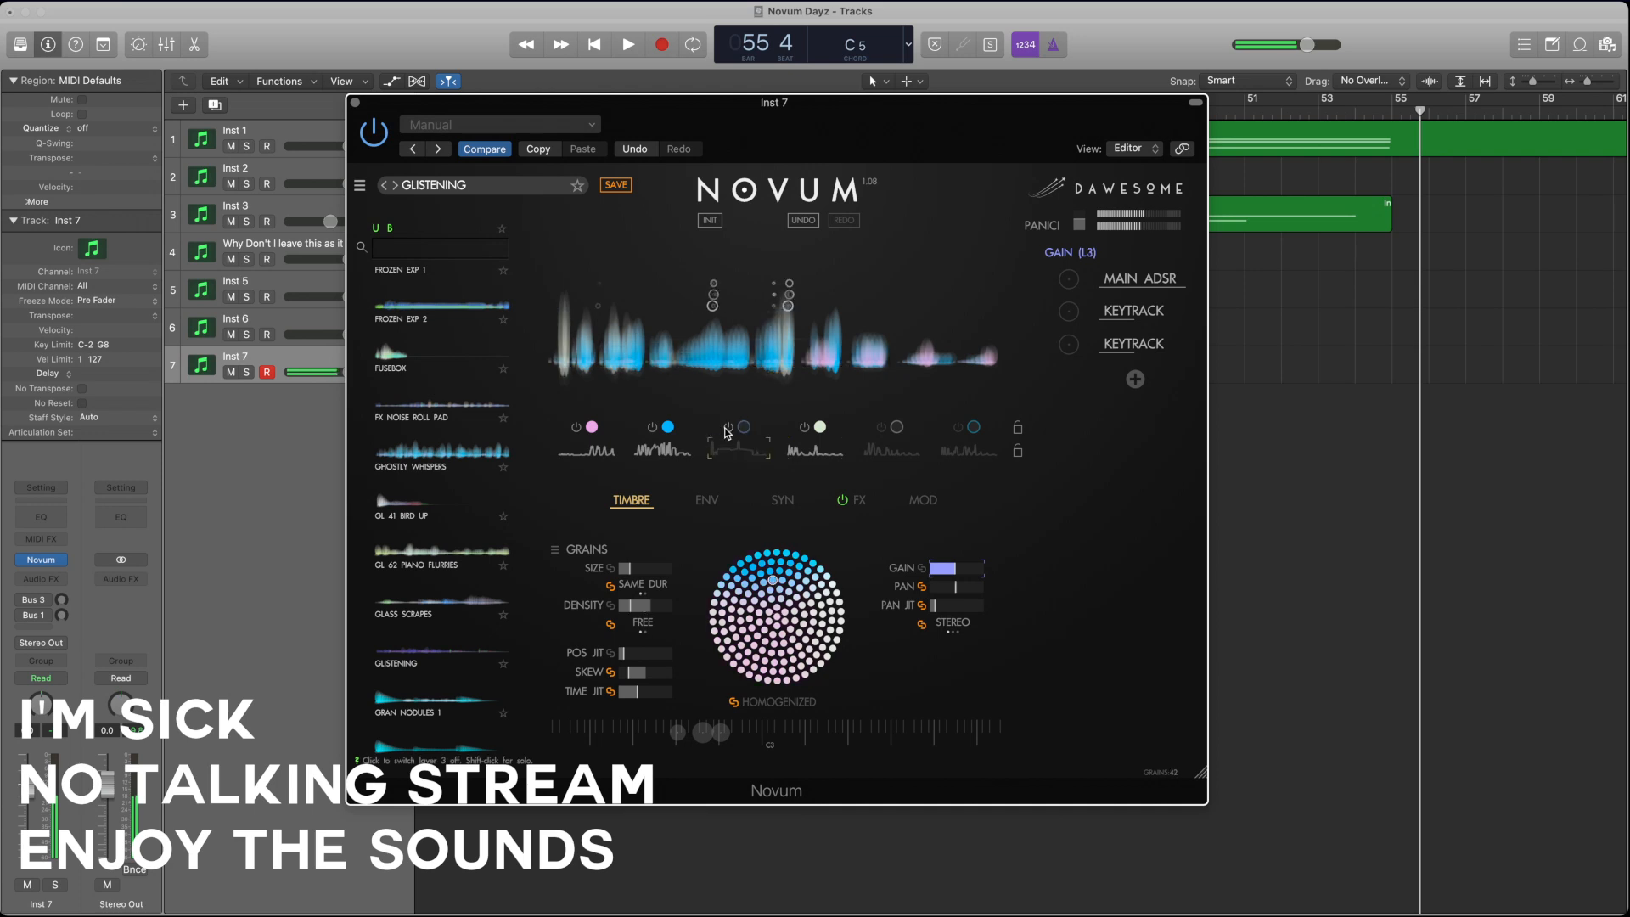
{"action": "left_click", "coordinate": [650, 428]}
{"action": "left_click", "coordinate": [575, 428]}
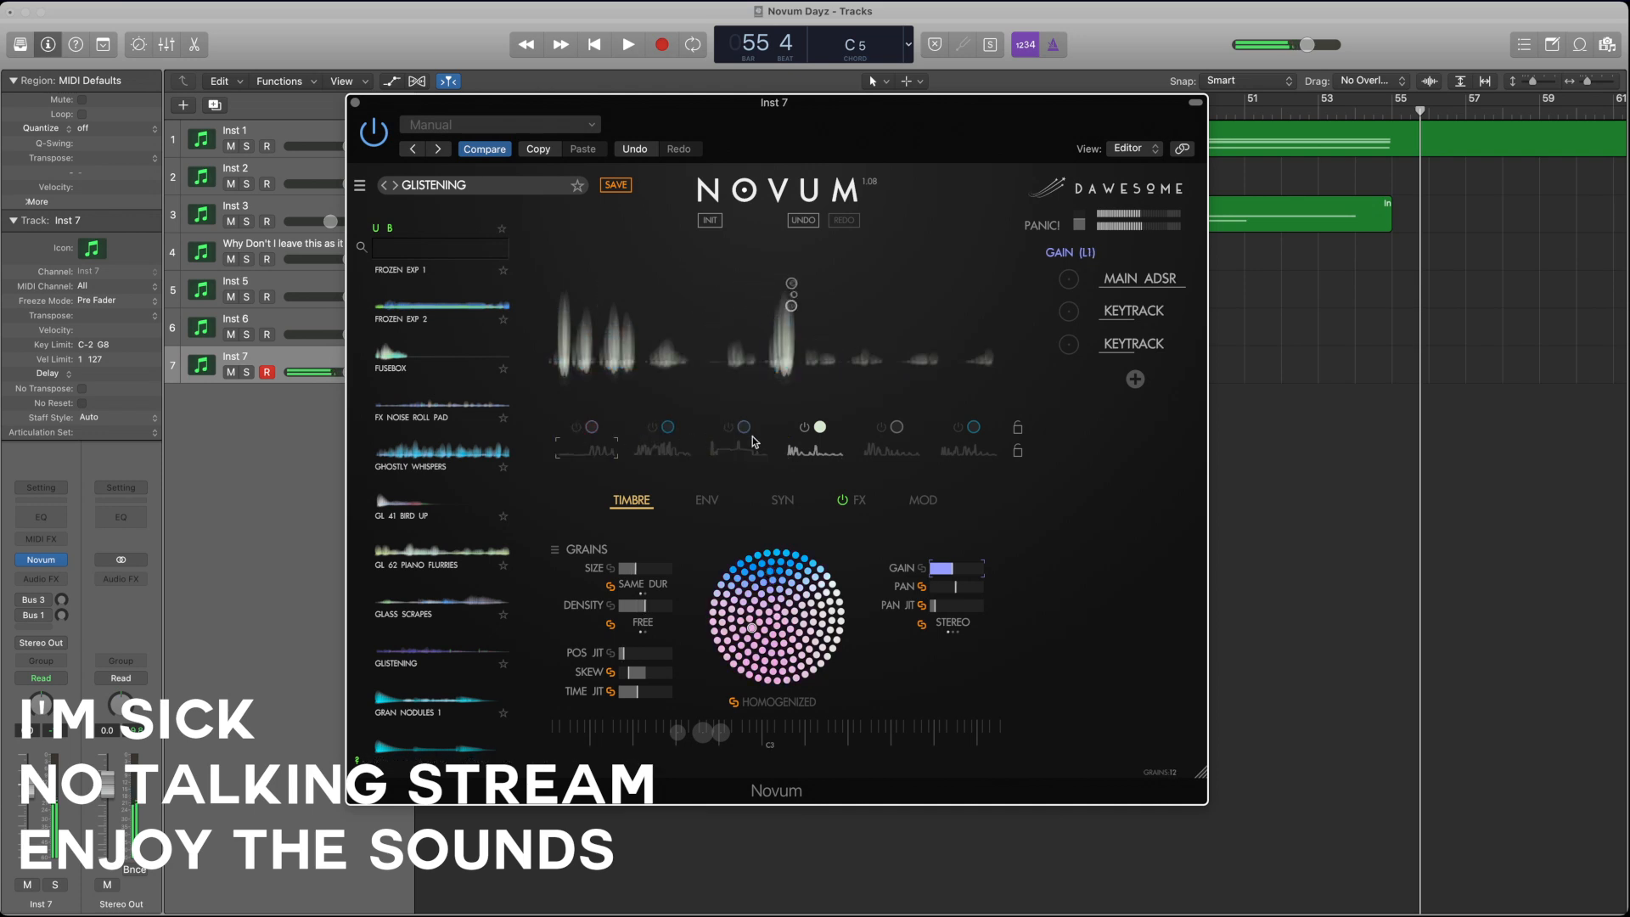
{"action": "left_click", "coordinate": [802, 451]}
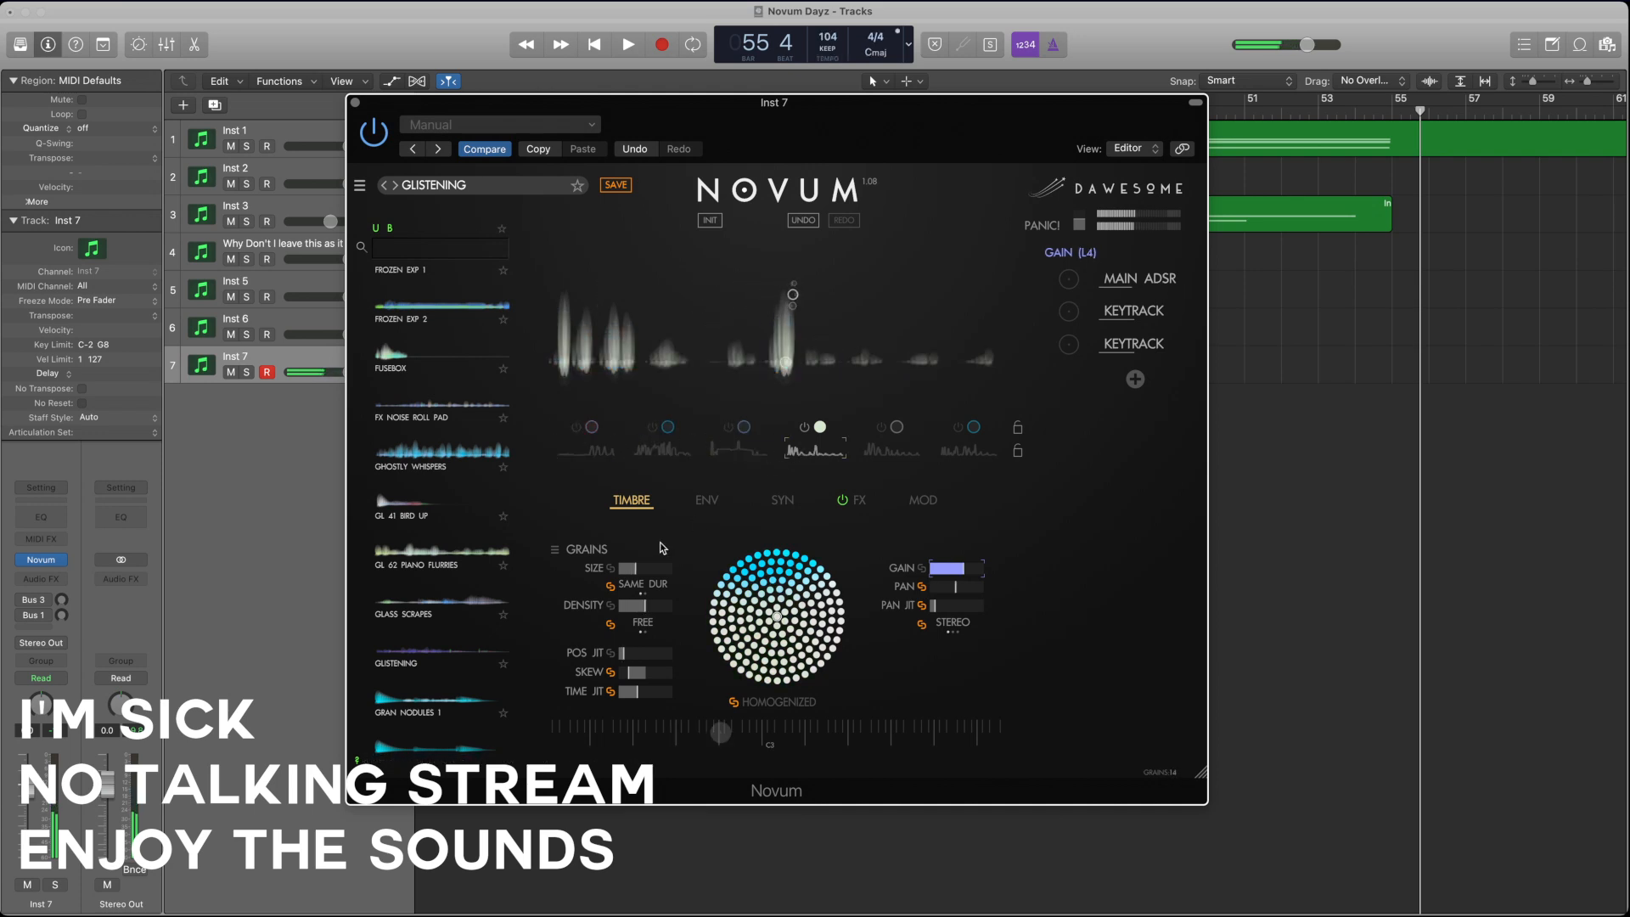
{"action": "left_click", "coordinate": [707, 500]}
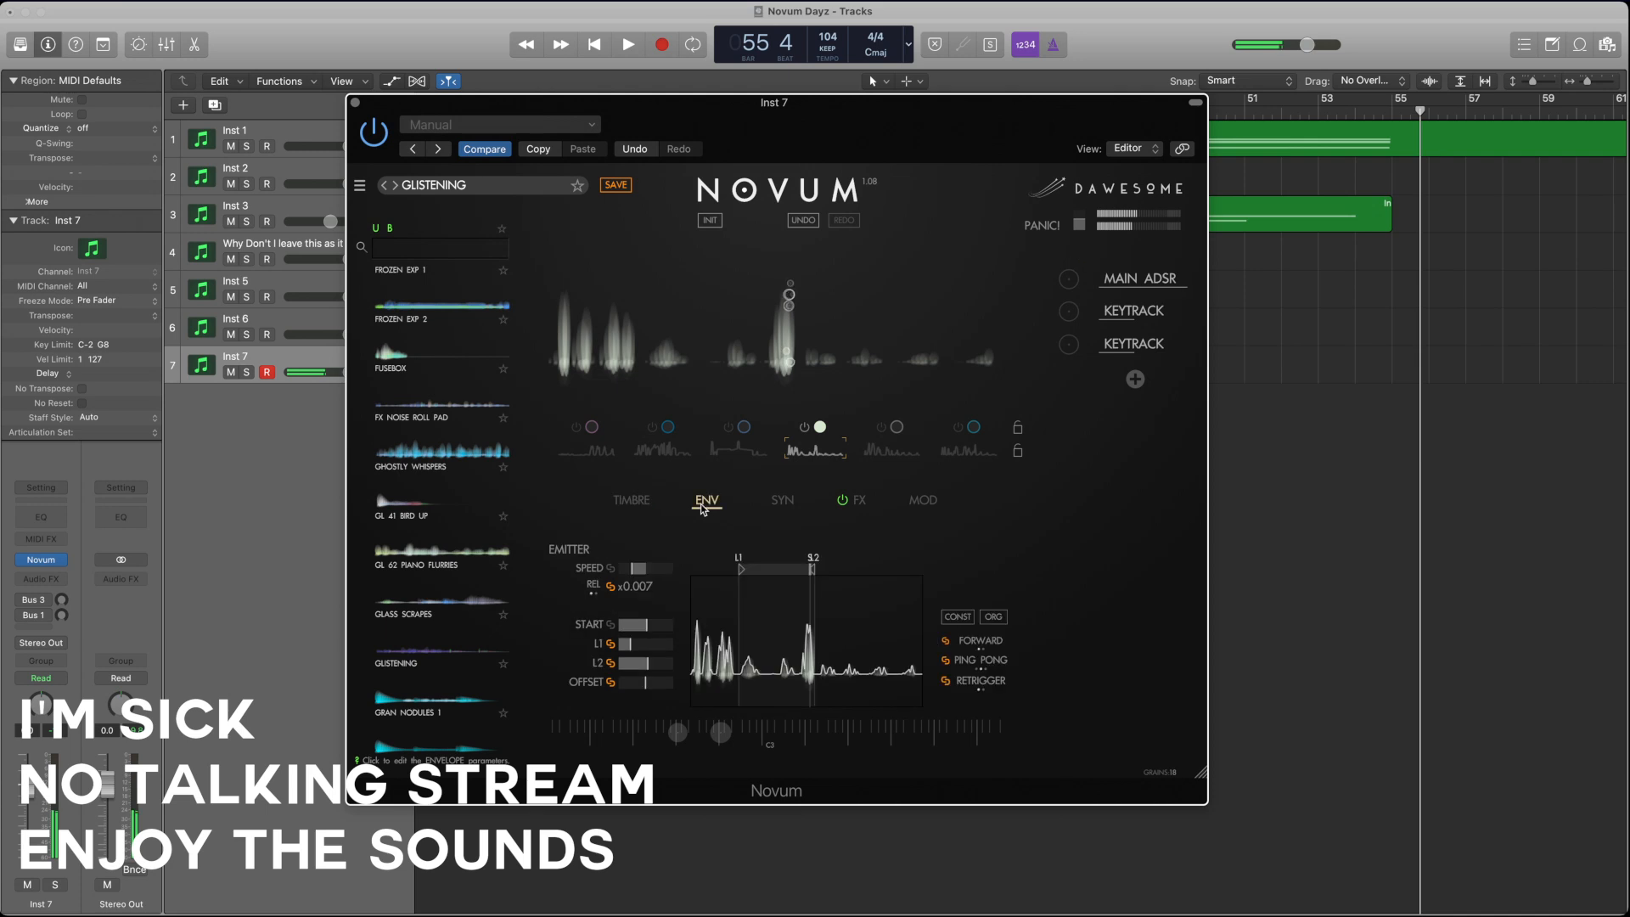
Step: Lower layer 4's transpose slightly in its synthesis settings
{"action": "left_click", "coordinate": [789, 505]}
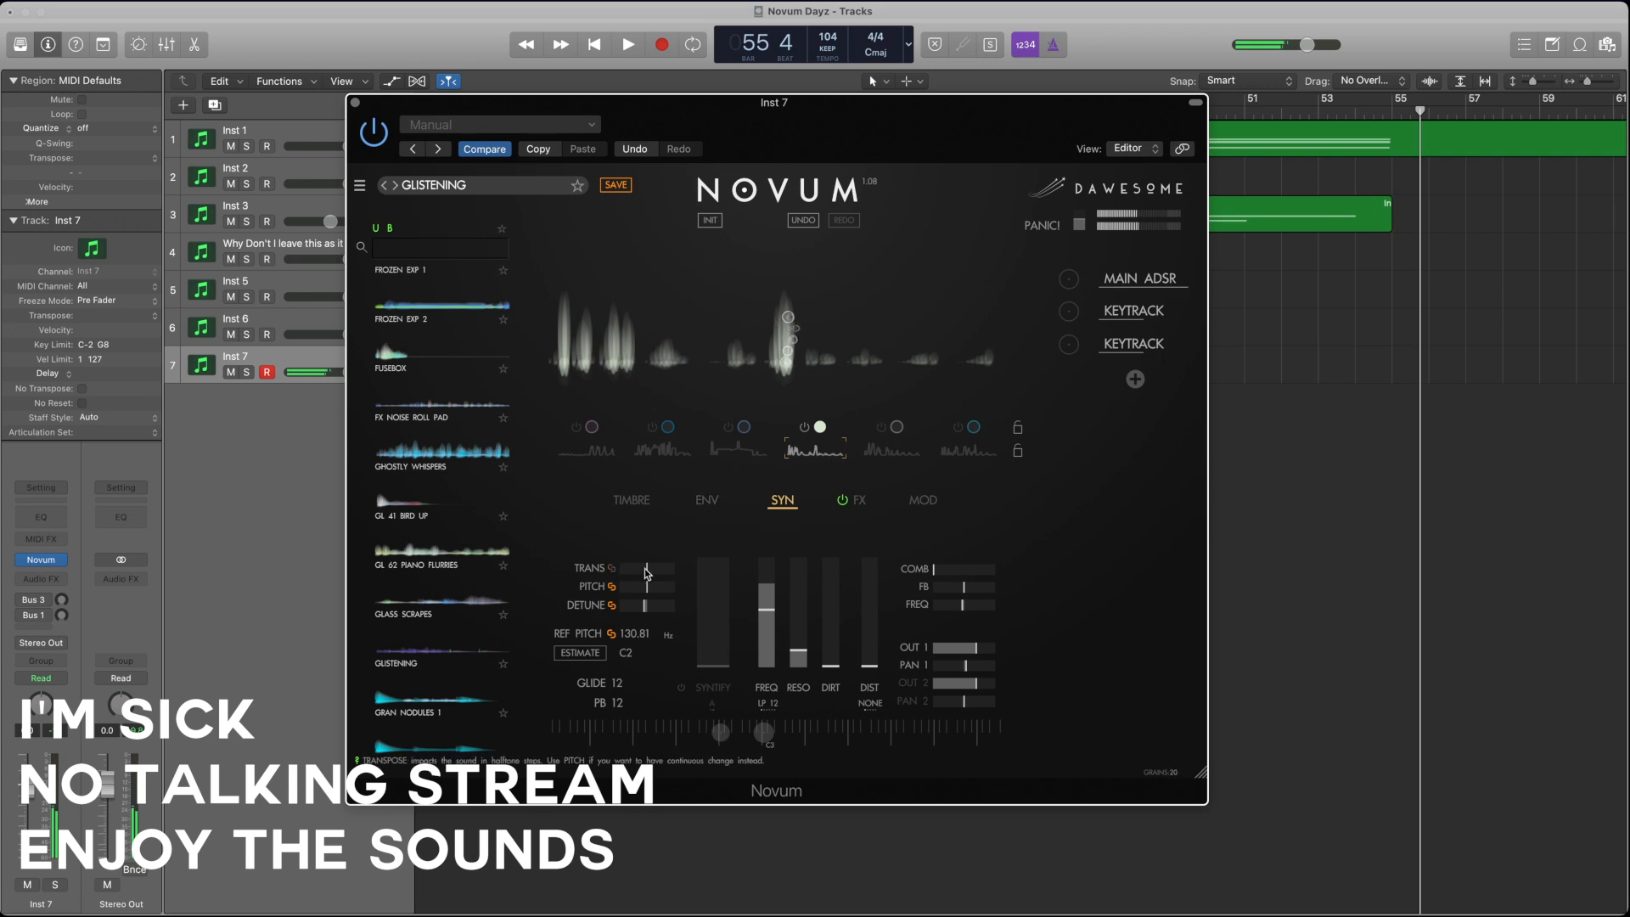
{"action": "left_click_drag", "start_coordinate": [647, 573], "coordinate": [635, 576]}
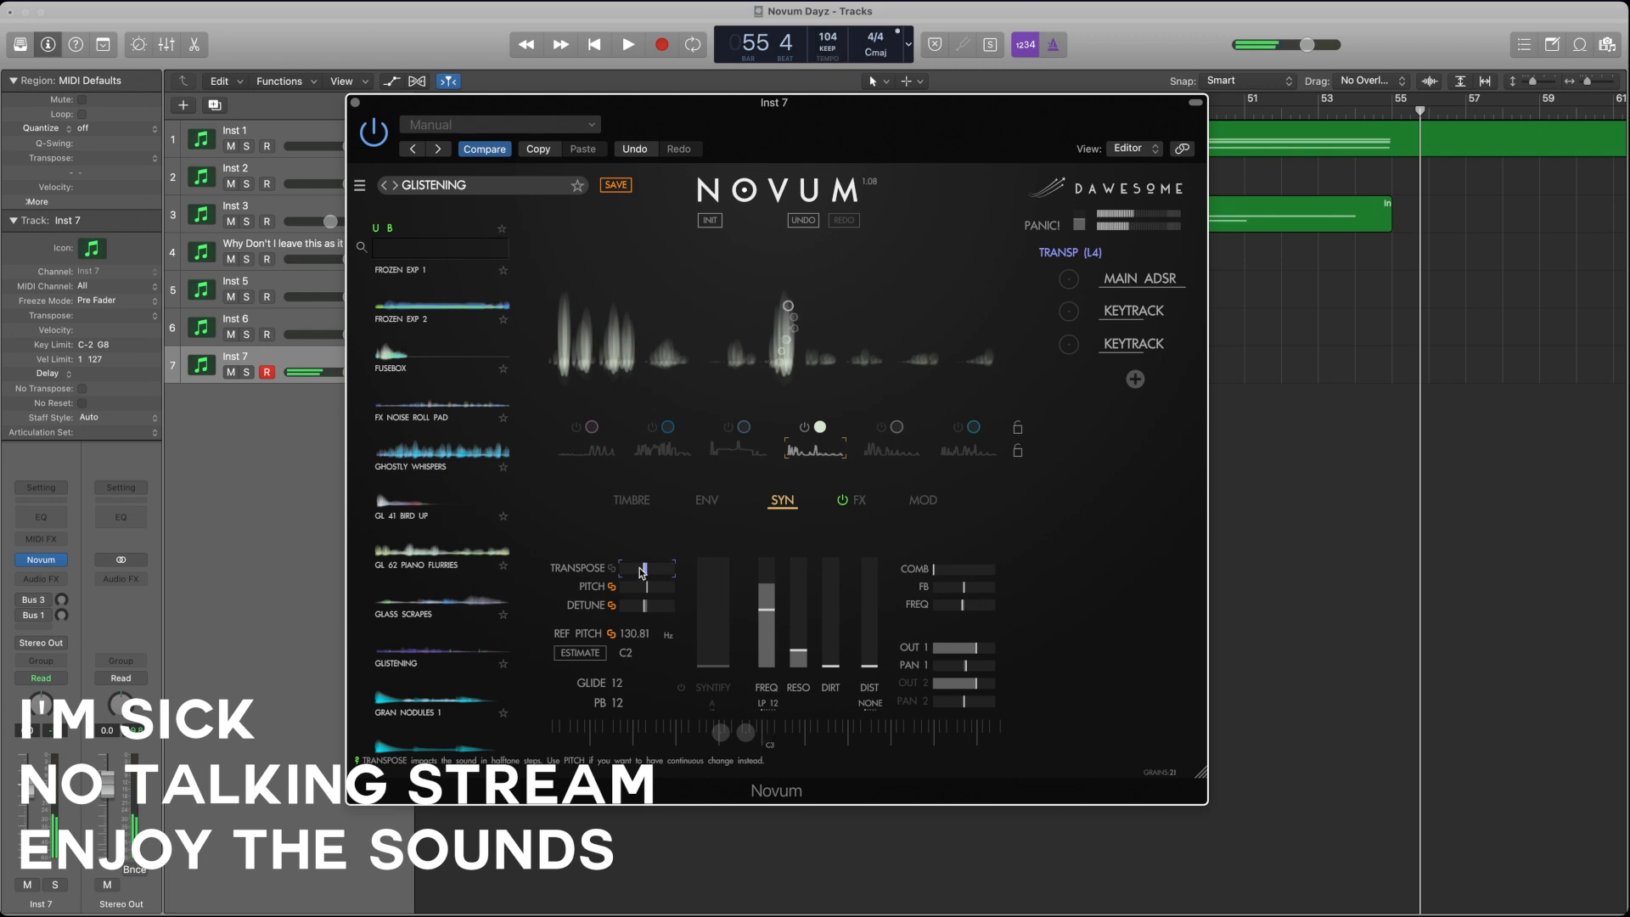
{"action": "left_click_drag", "start_coordinate": [638, 575], "coordinate": [636, 574]}
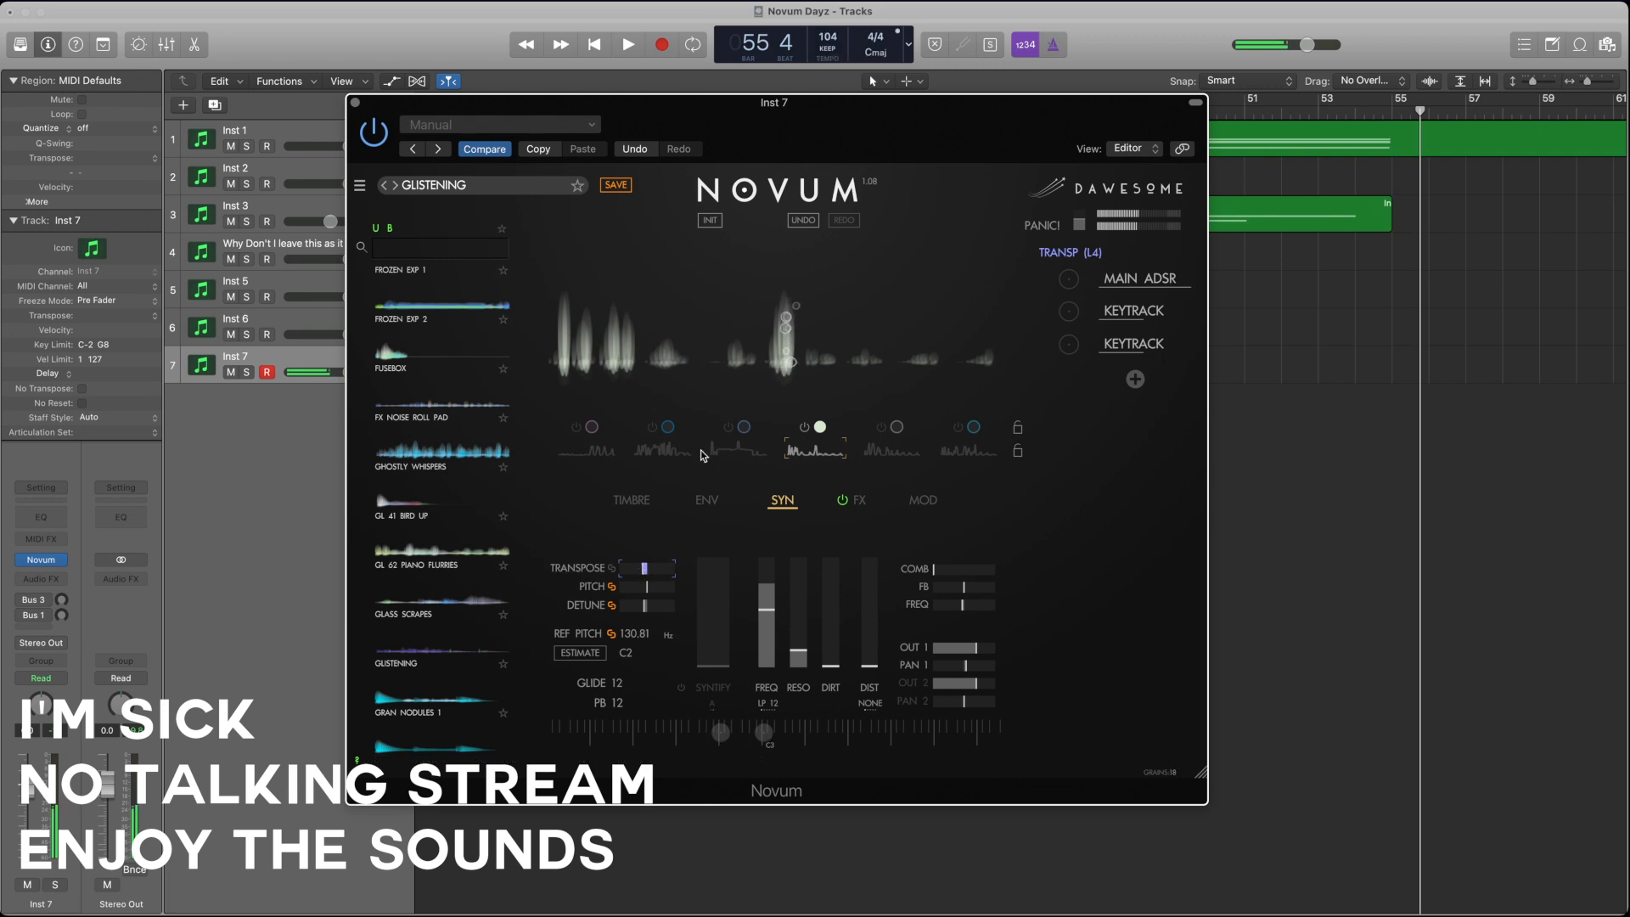
Step: Switch on layers 3, 2 and 1 alongside layer 4, rechecking layer 4's transpose
{"action": "left_click", "coordinate": [726, 436]}
{"action": "left_click", "coordinate": [805, 455]}
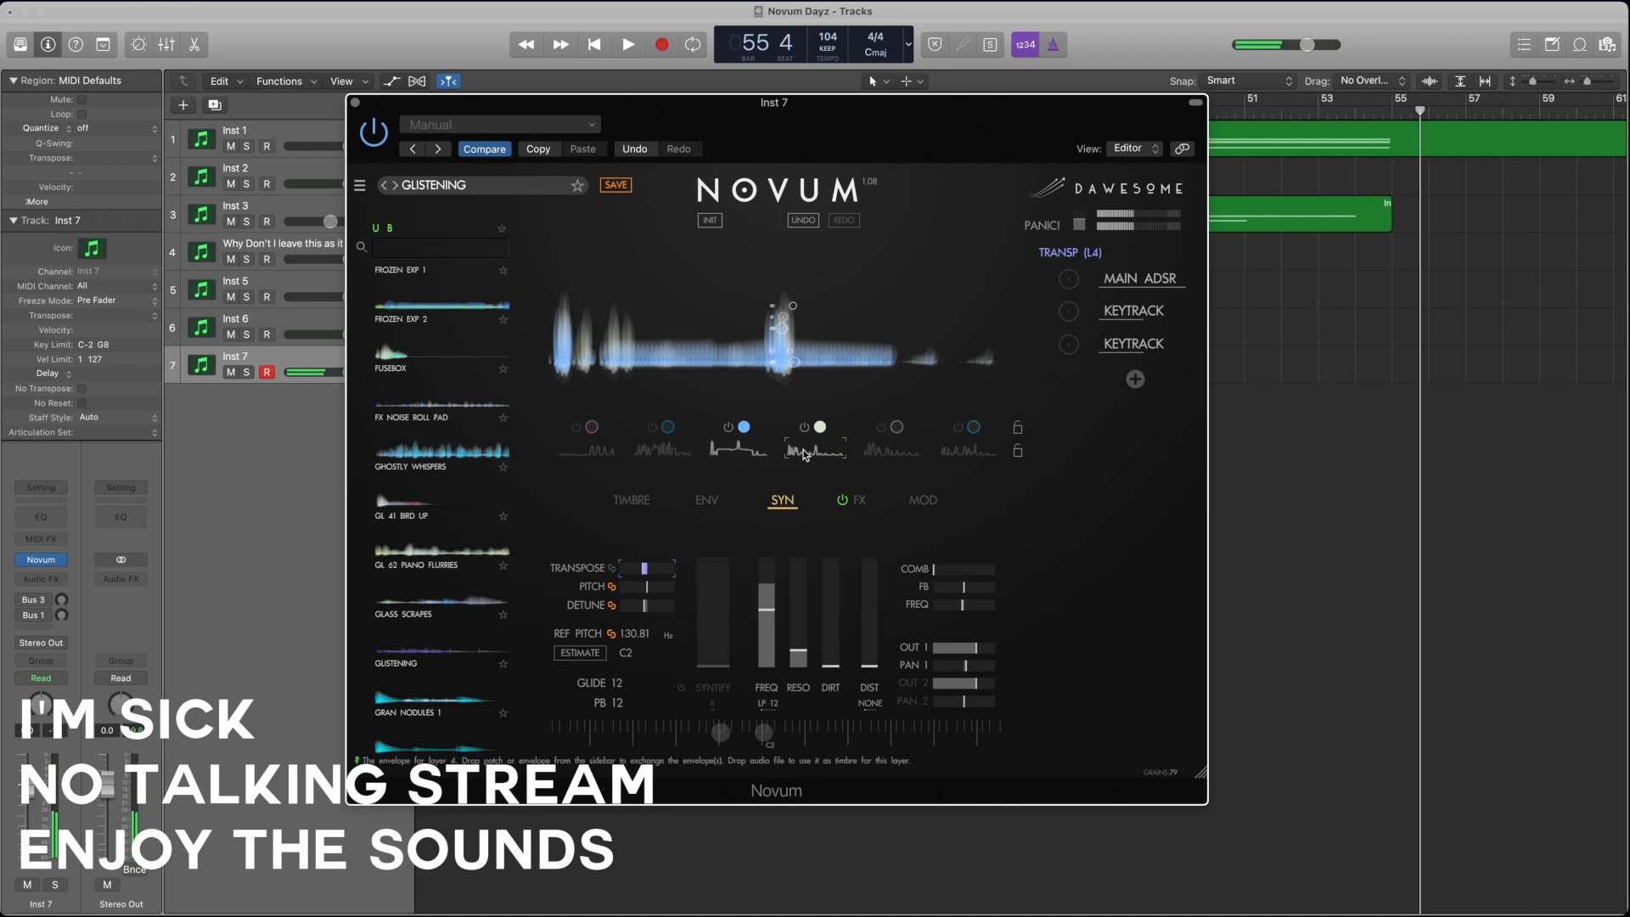
{"action": "left_click_drag", "start_coordinate": [646, 573], "coordinate": [643, 572]}
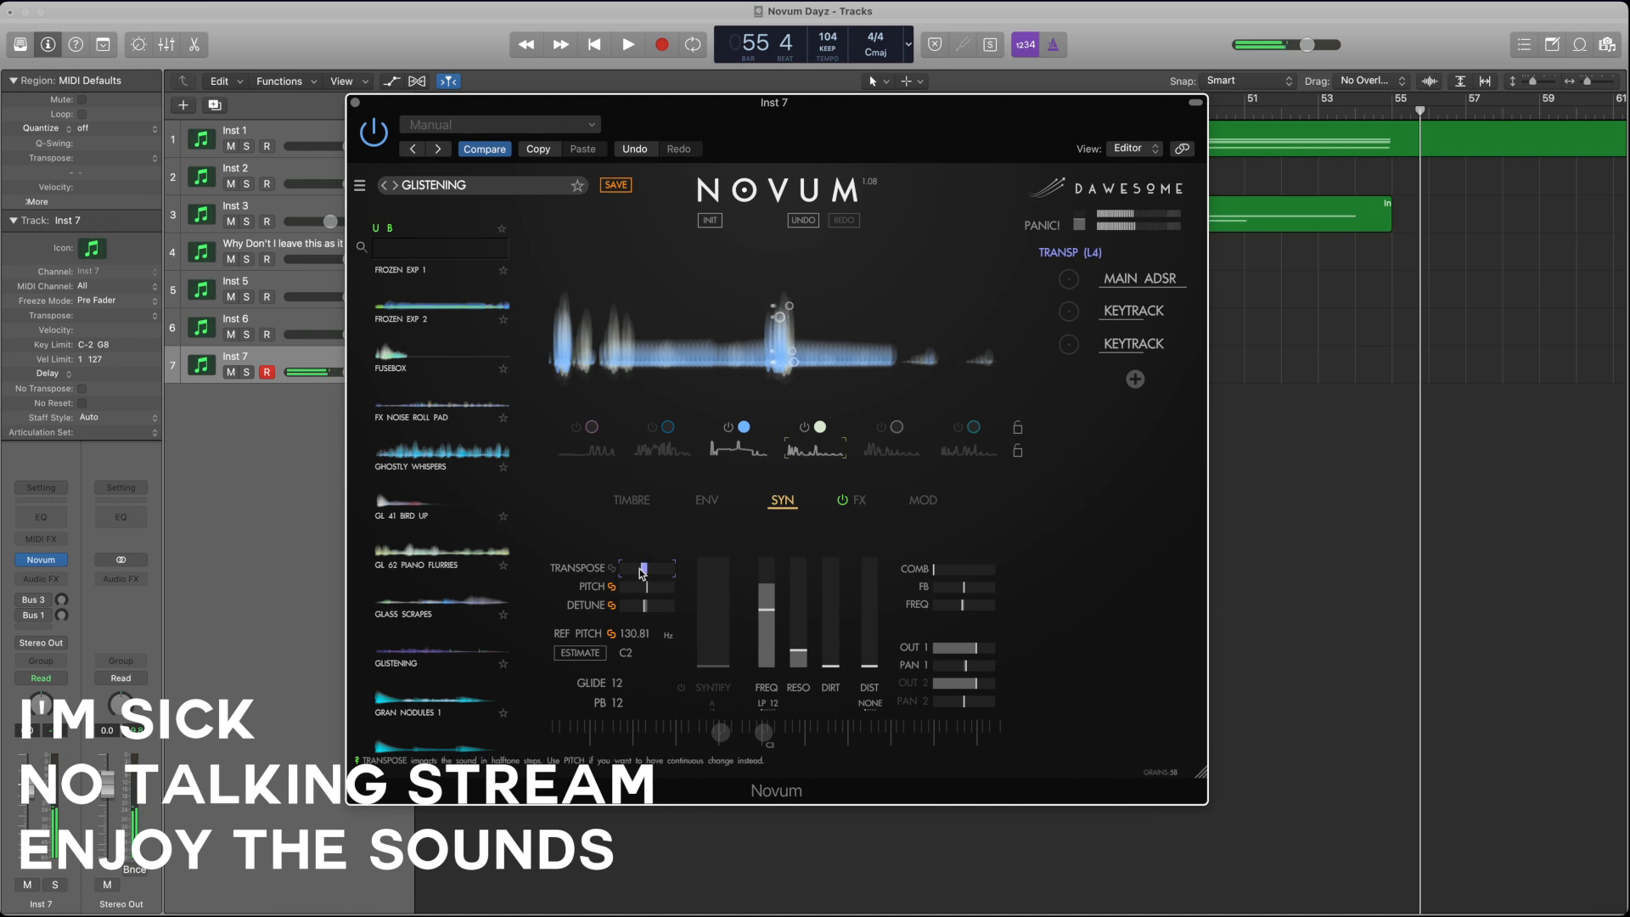
{"action": "left_click", "coordinate": [658, 447]}
{"action": "left_click", "coordinate": [588, 429]}
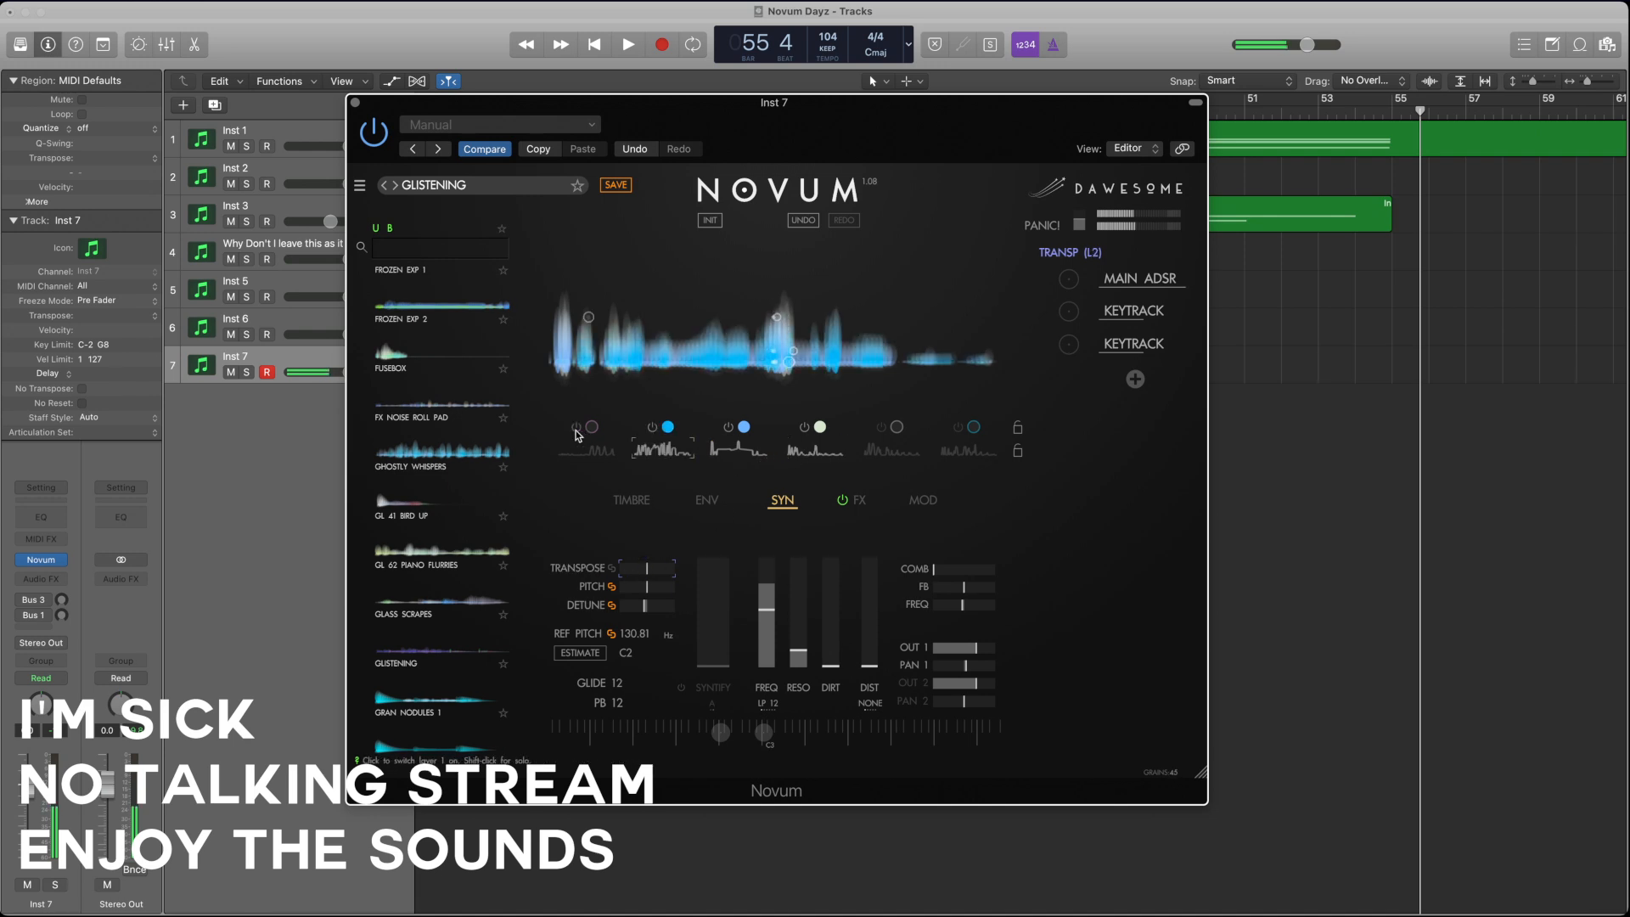
Step: Switch on layer 5 and raise its transpose
{"action": "left_click", "coordinate": [895, 428]}
{"action": "left_click", "coordinate": [883, 455]}
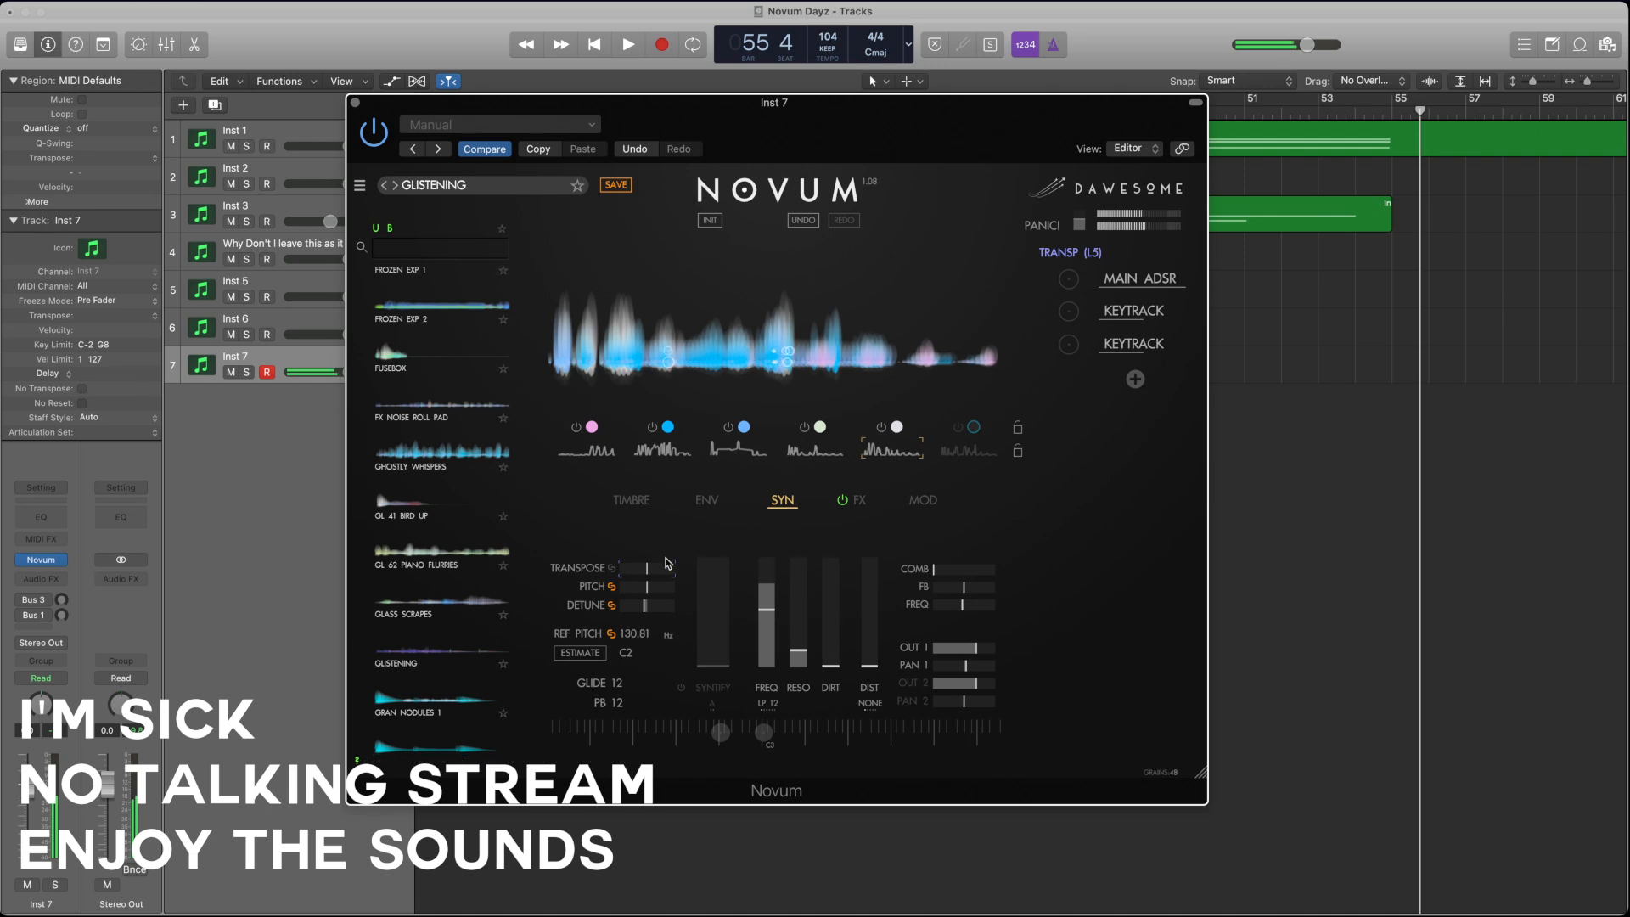
{"action": "left_click_drag", "start_coordinate": [647, 569], "coordinate": [676, 571]}
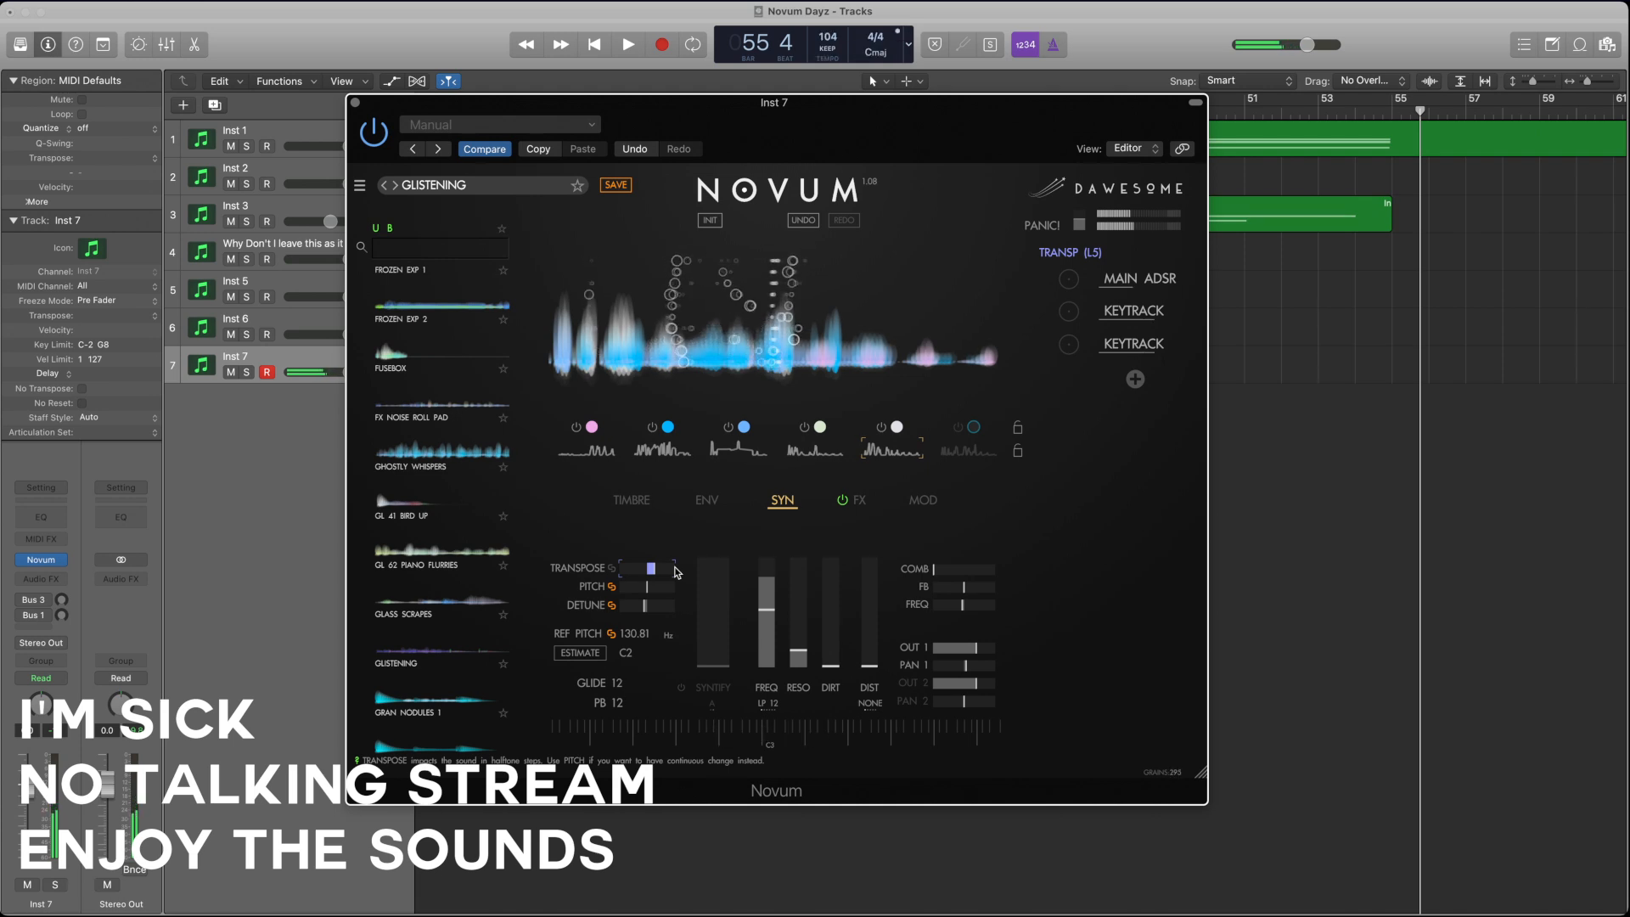
Step: Switch on layer 6 and switch off layers 5, 3, 4, 2 and 1 so layer 6 plays alone
{"action": "left_click", "coordinate": [981, 450]}
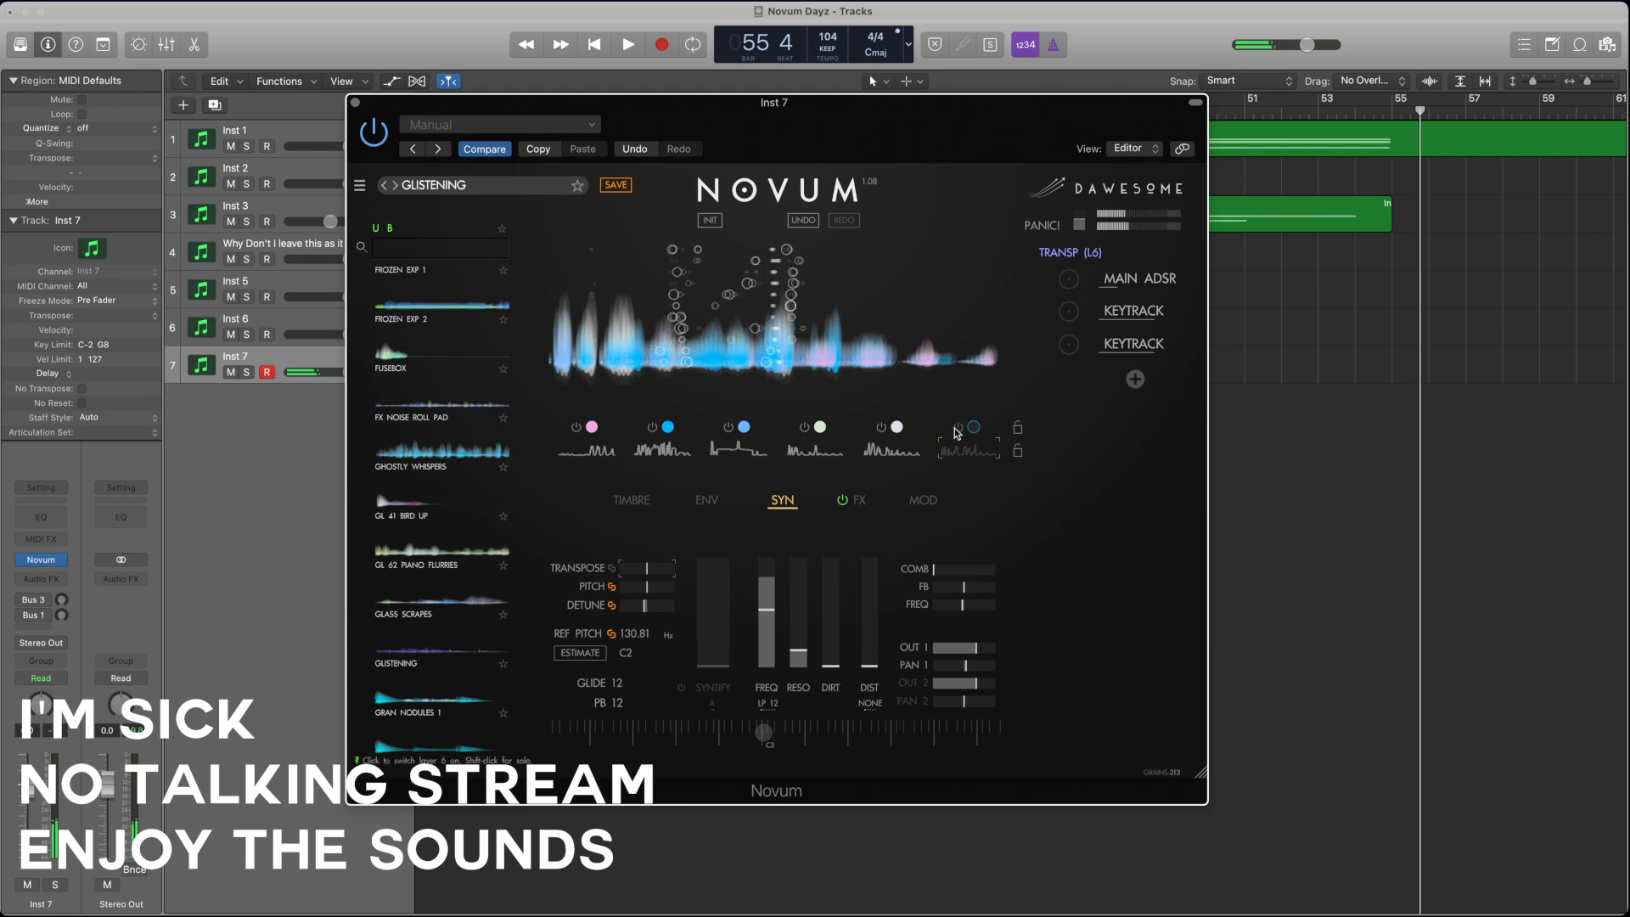
{"action": "left_click", "coordinate": [957, 428]}
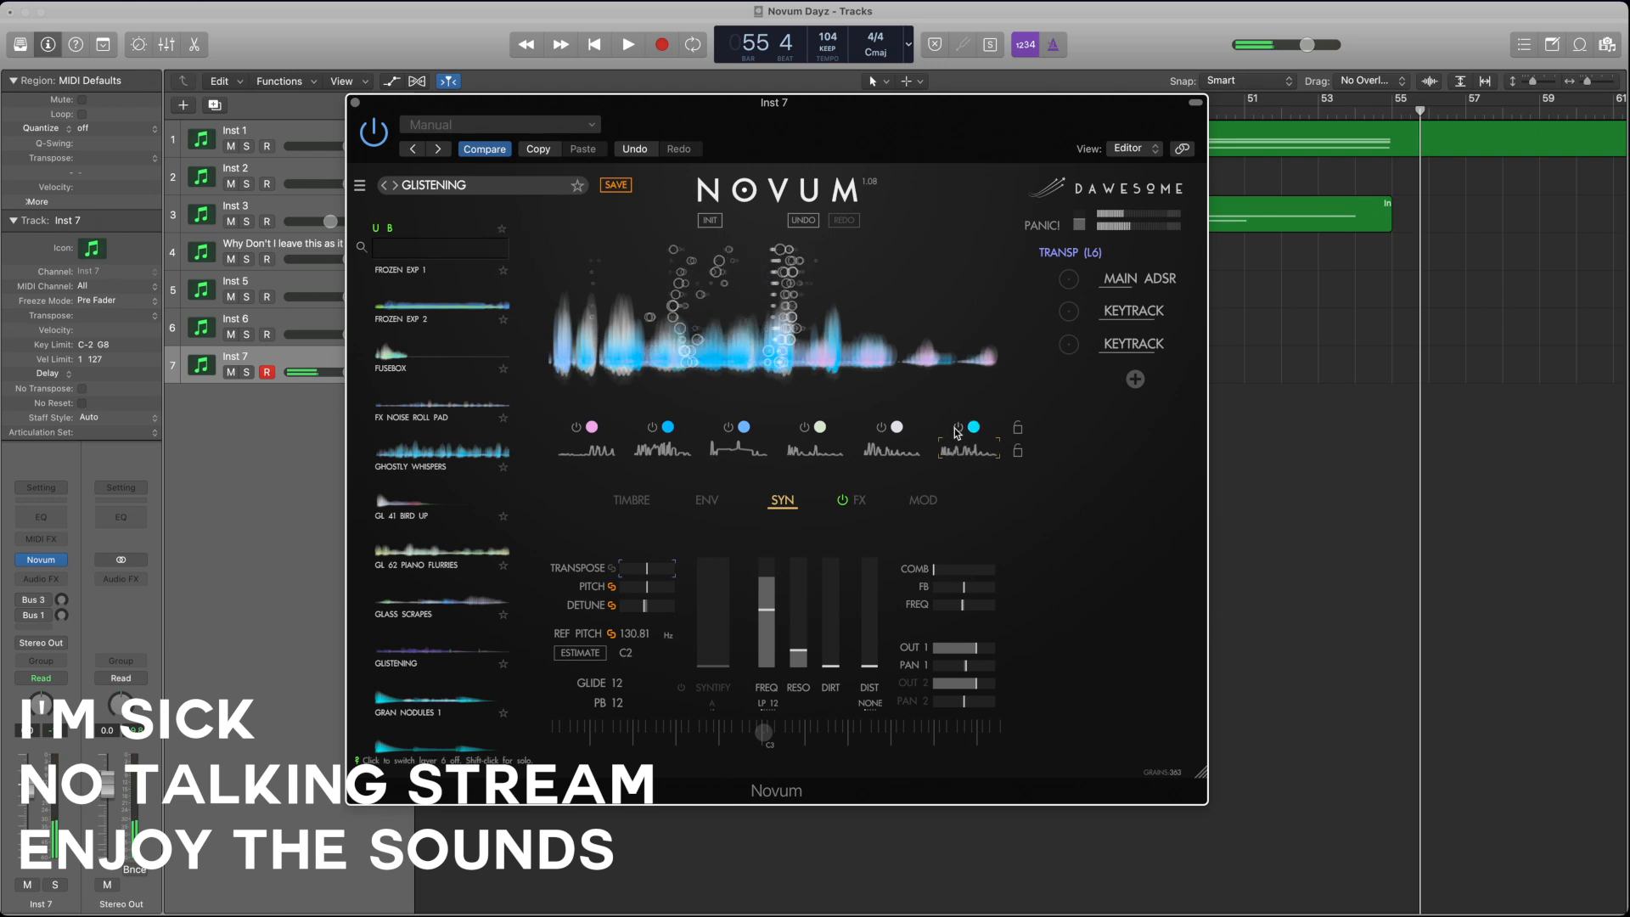
{"action": "left_click", "coordinate": [881, 429]}
{"action": "left_click", "coordinate": [728, 430]}
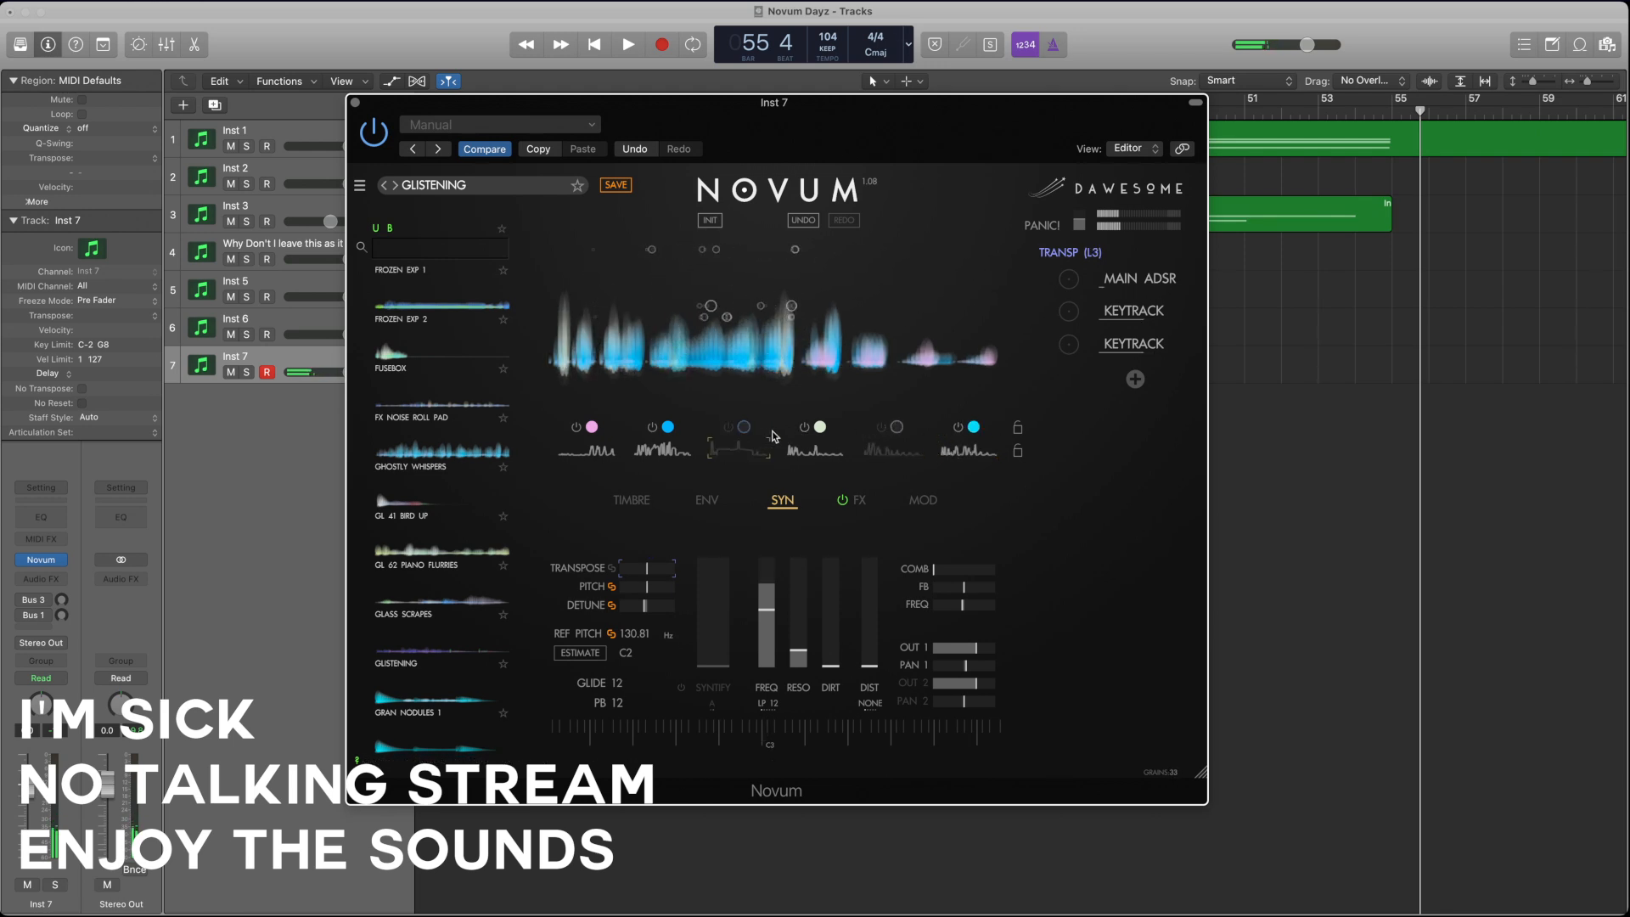
{"action": "left_click", "coordinate": [804, 428]}
{"action": "left_click", "coordinate": [652, 428]}
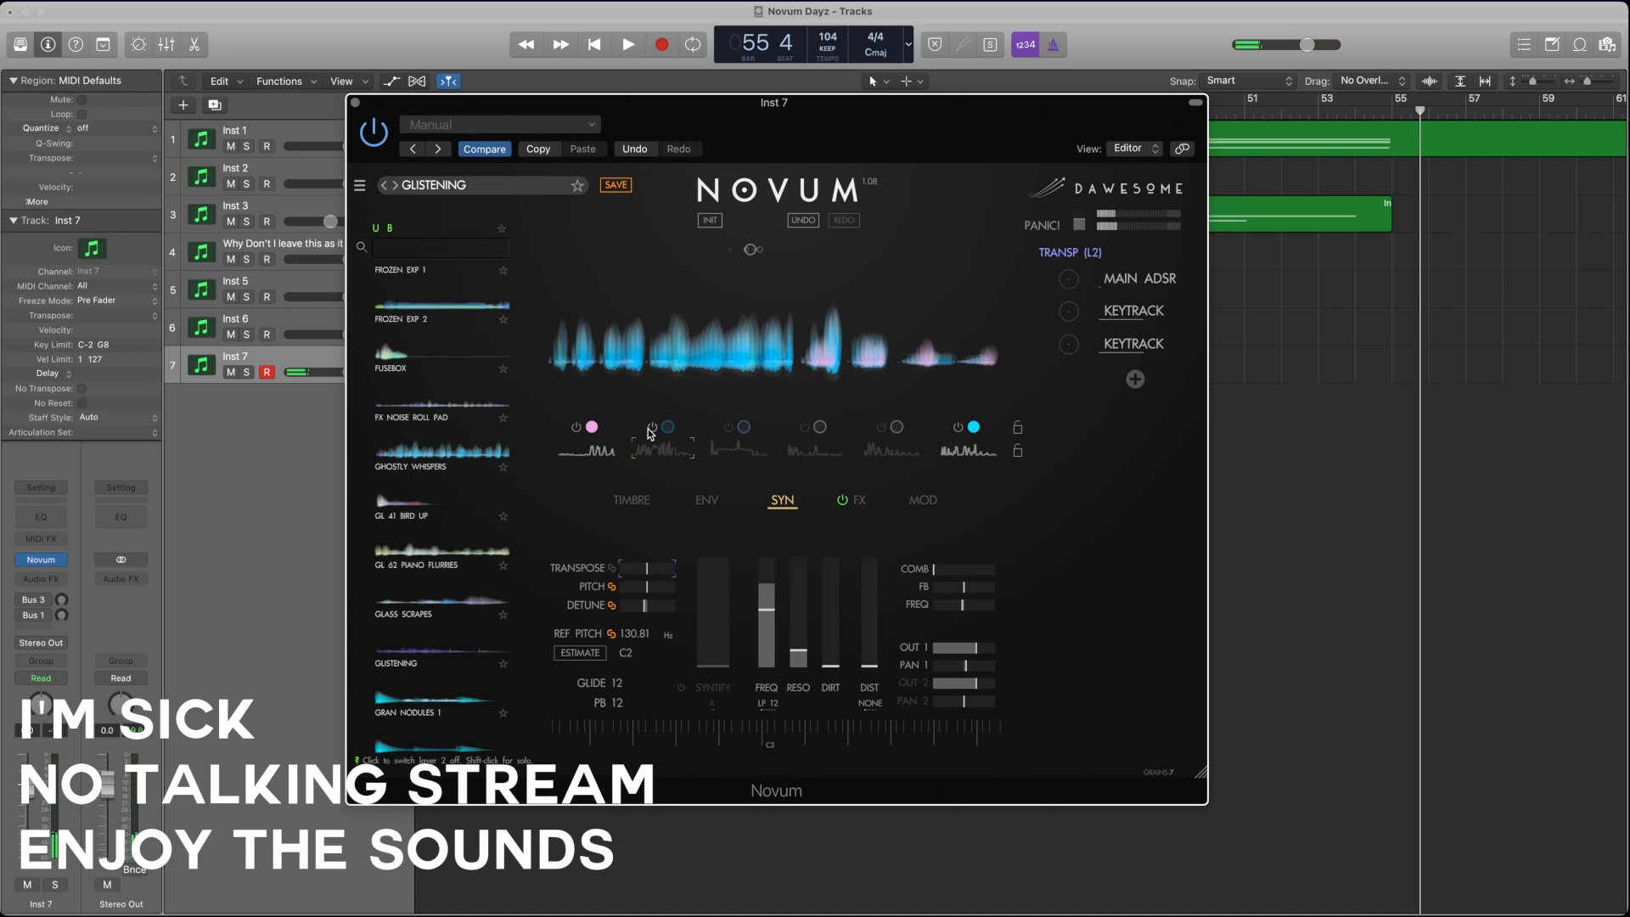
{"action": "left_click", "coordinate": [574, 428]}
Step: Lower layer 6's transpose slightly and set the reference pitch to C4
{"action": "left_click", "coordinate": [953, 452]}
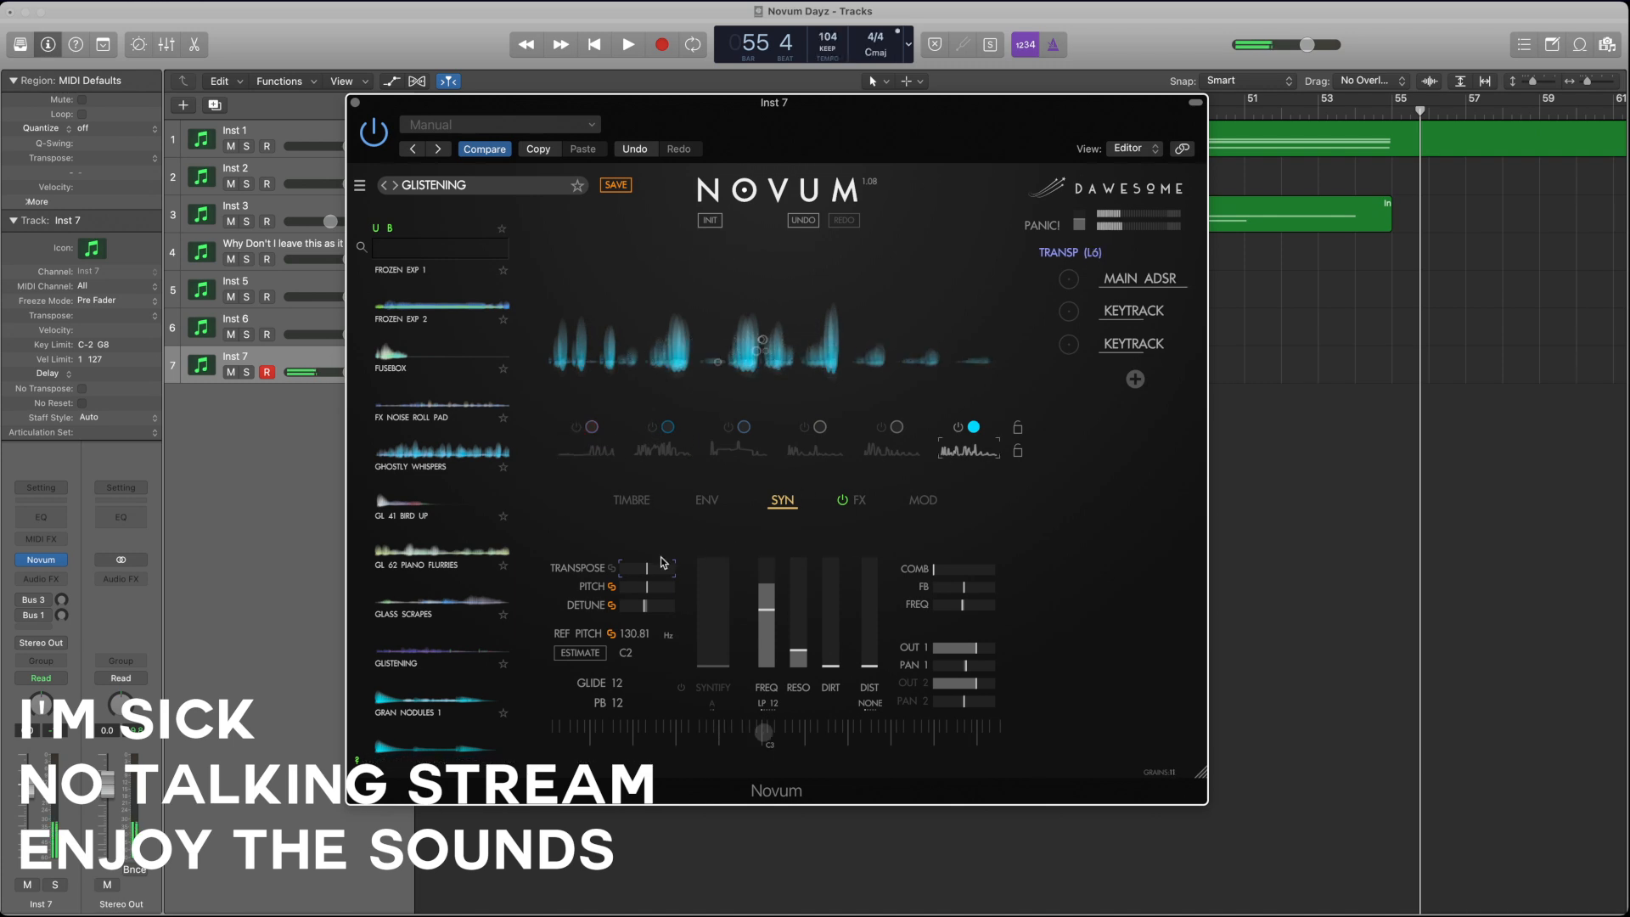
{"action": "left_click_drag", "start_coordinate": [650, 566], "coordinate": [638, 568]}
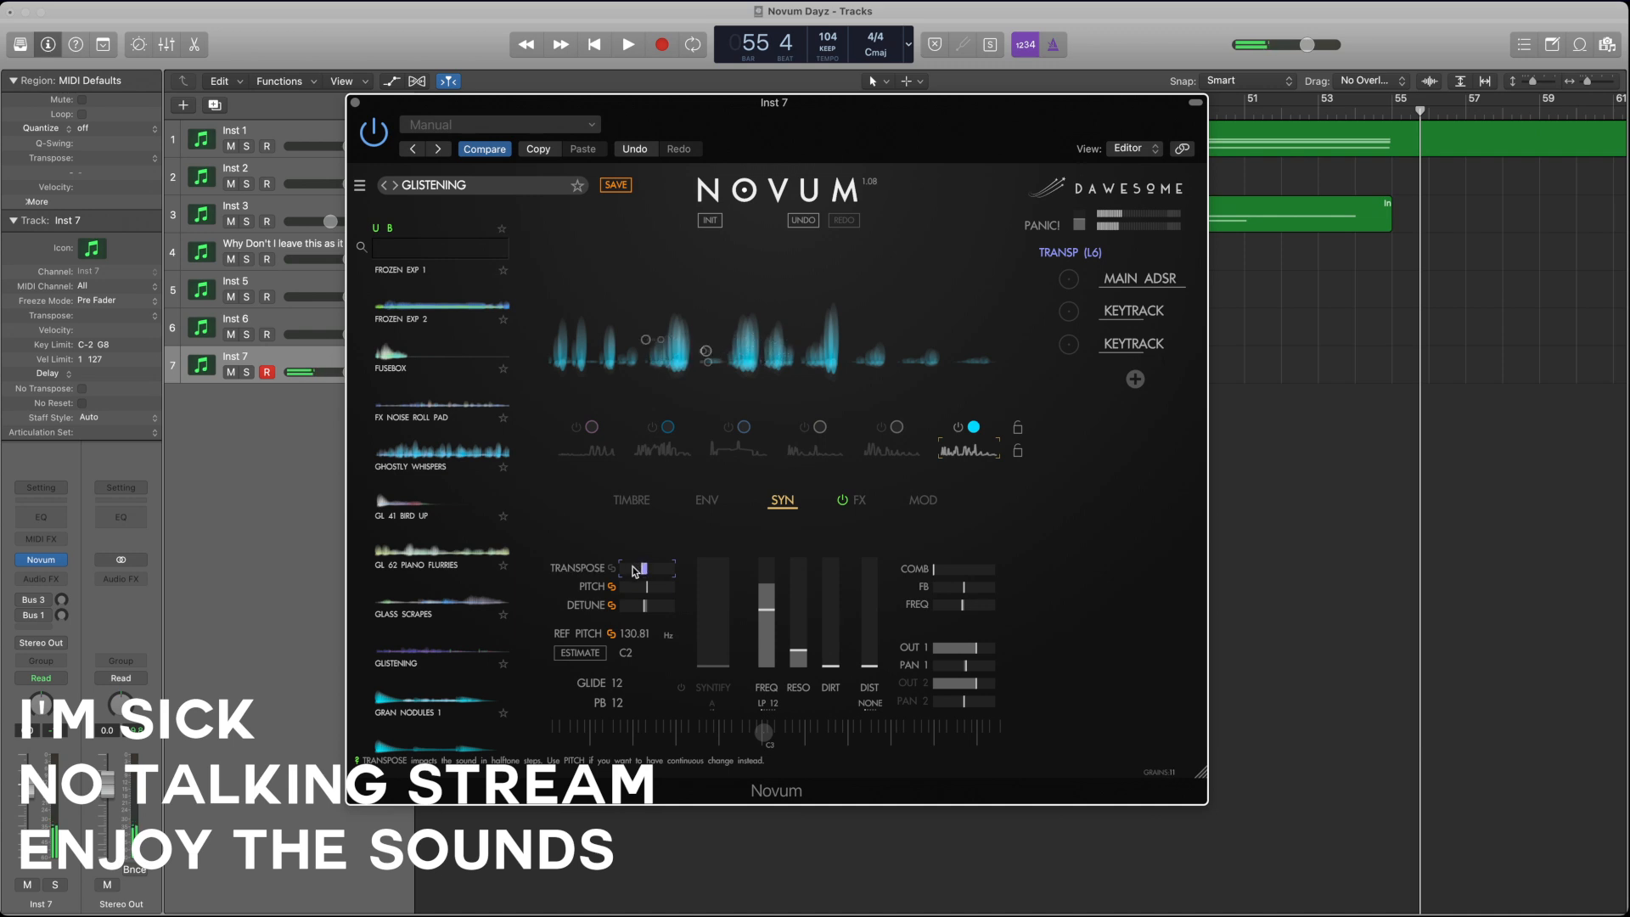
{"action": "left_click", "coordinate": [630, 655]}
Step: Switch layers 5, 4, 3, 2 and 1 back on alongside layer 6
{"action": "left_click", "coordinate": [852, 424]}
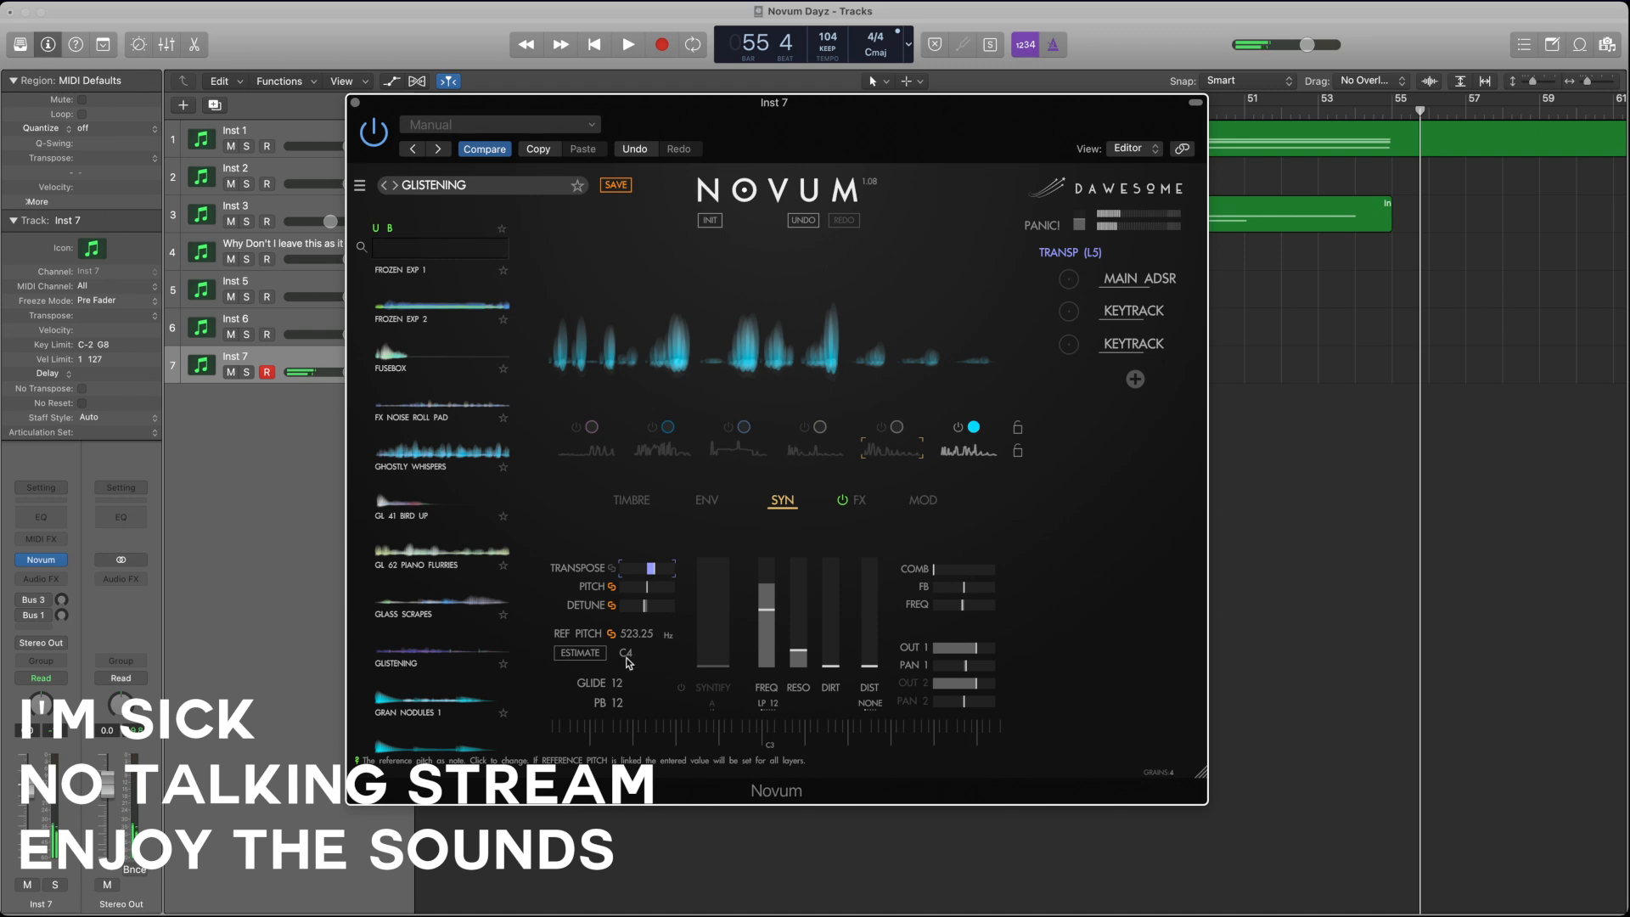
{"action": "left_click", "coordinate": [881, 428]}
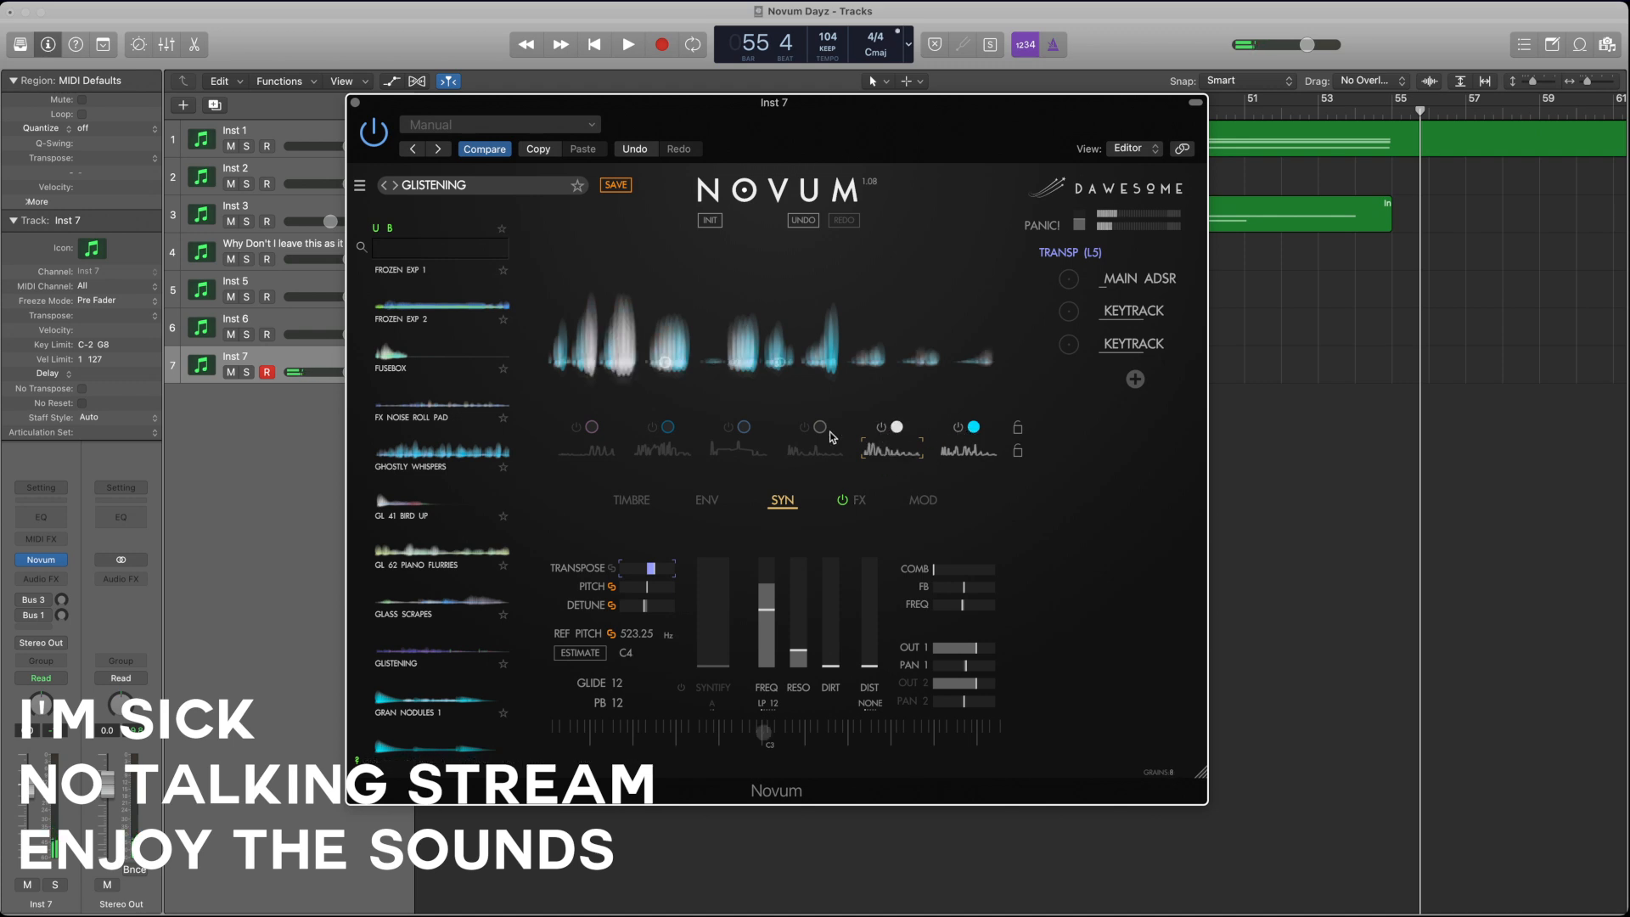
{"action": "left_click", "coordinate": [804, 427]}
{"action": "left_click", "coordinate": [728, 427]}
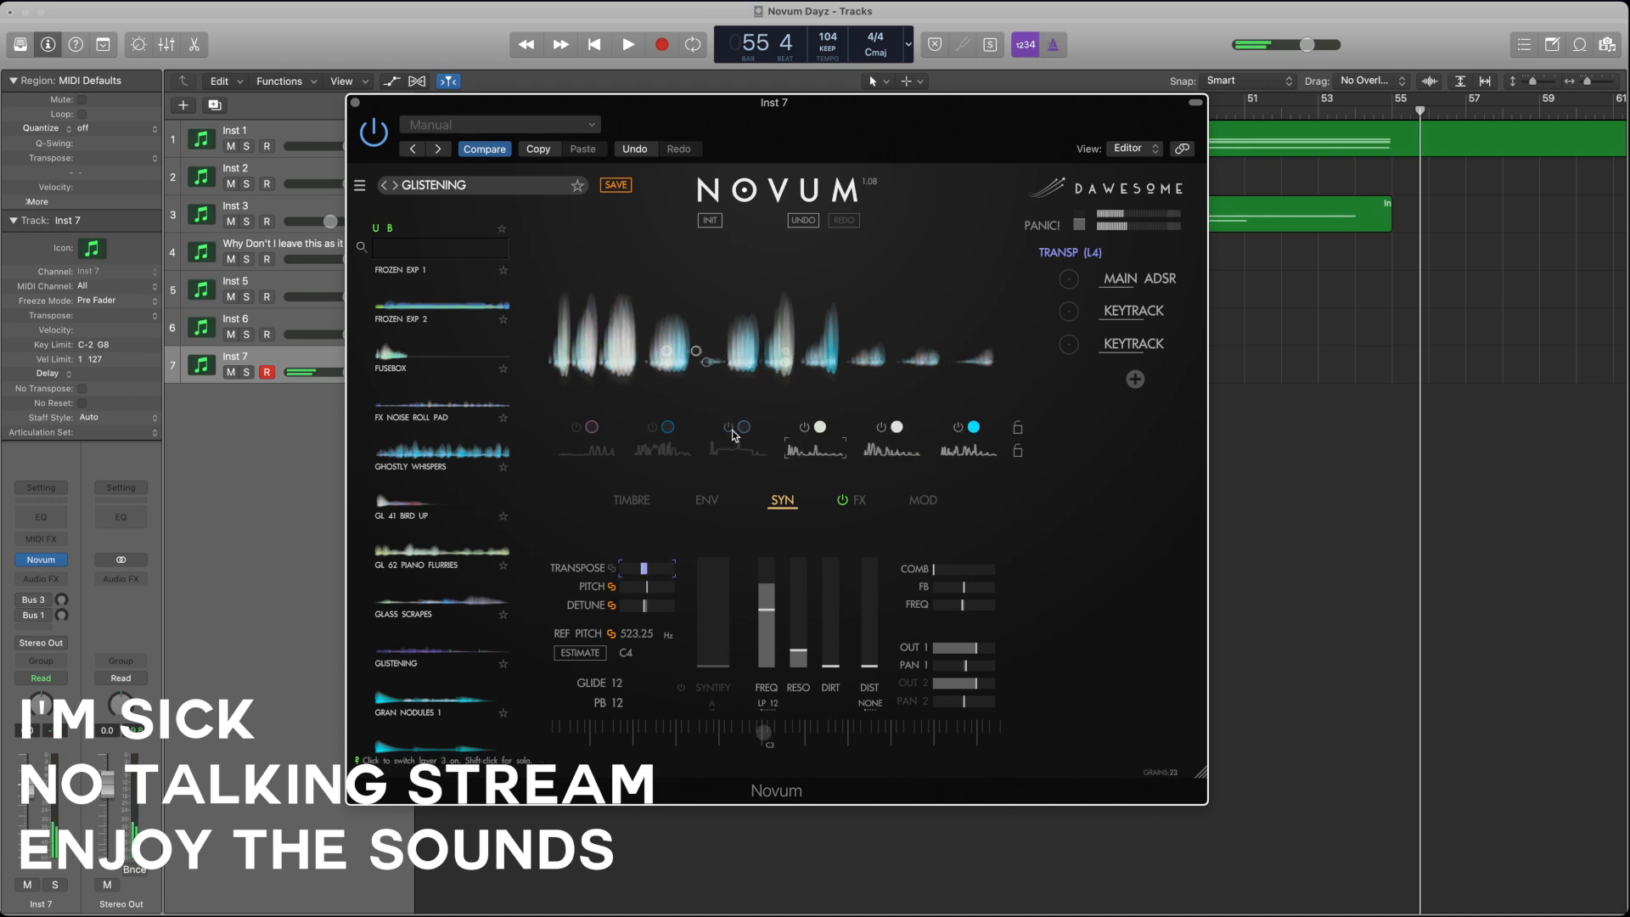
{"action": "left_click", "coordinate": [652, 427]}
{"action": "left_click", "coordinate": [577, 427]}
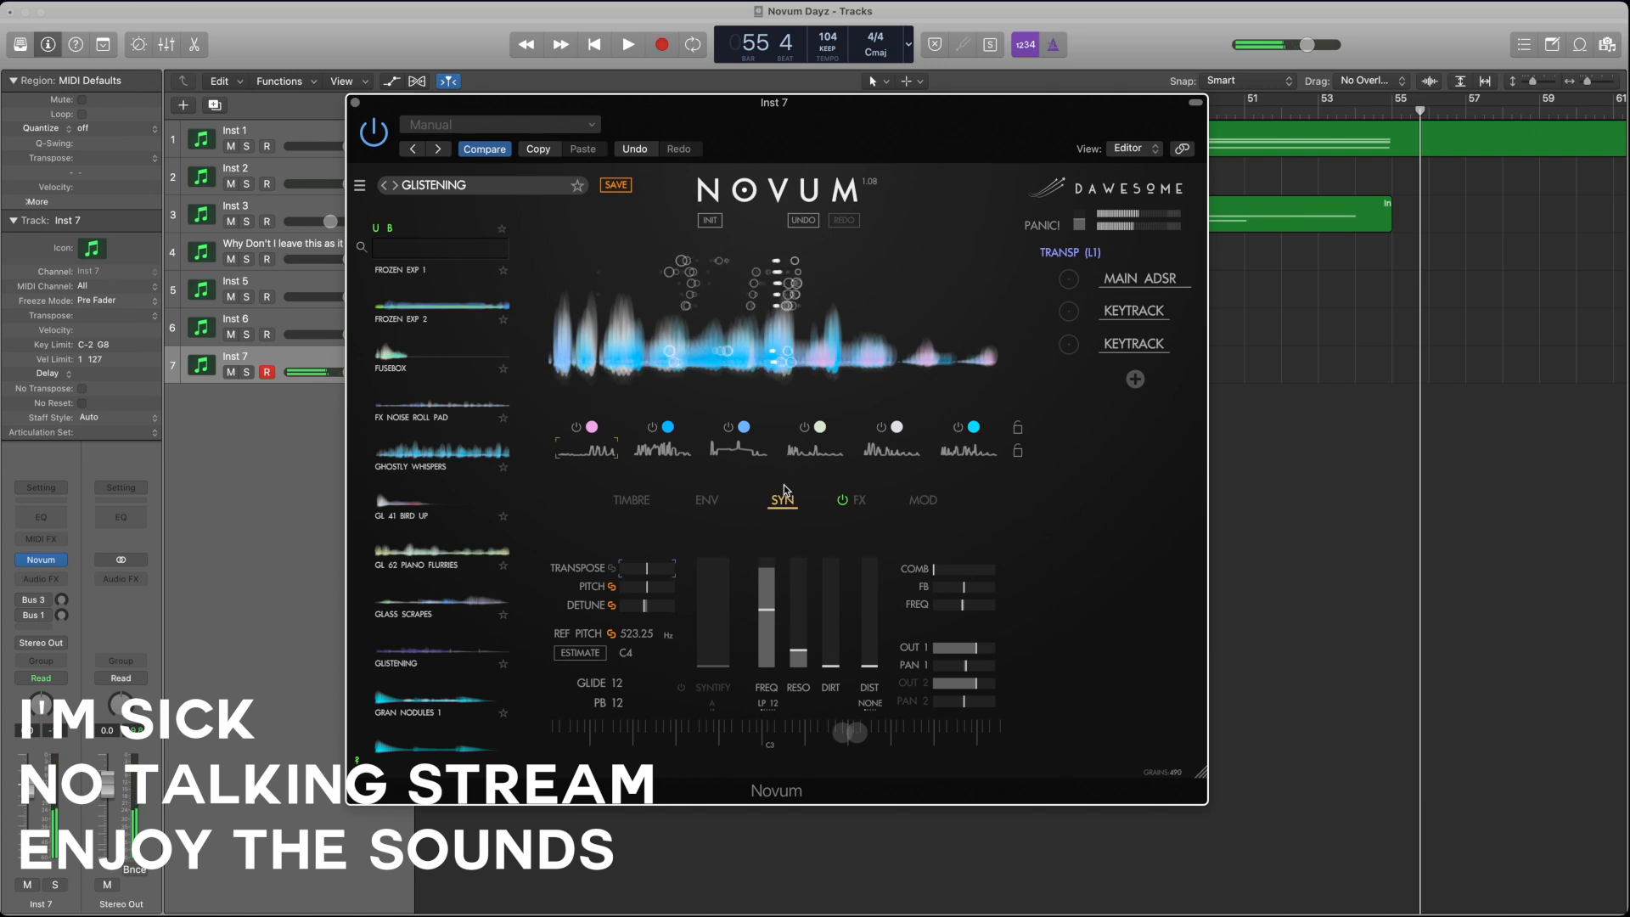
Step: Examine the timbre settings of layer 5 and the envelope and synthesis settings of layers 3 and 4
{"action": "left_click", "coordinate": [893, 450]}
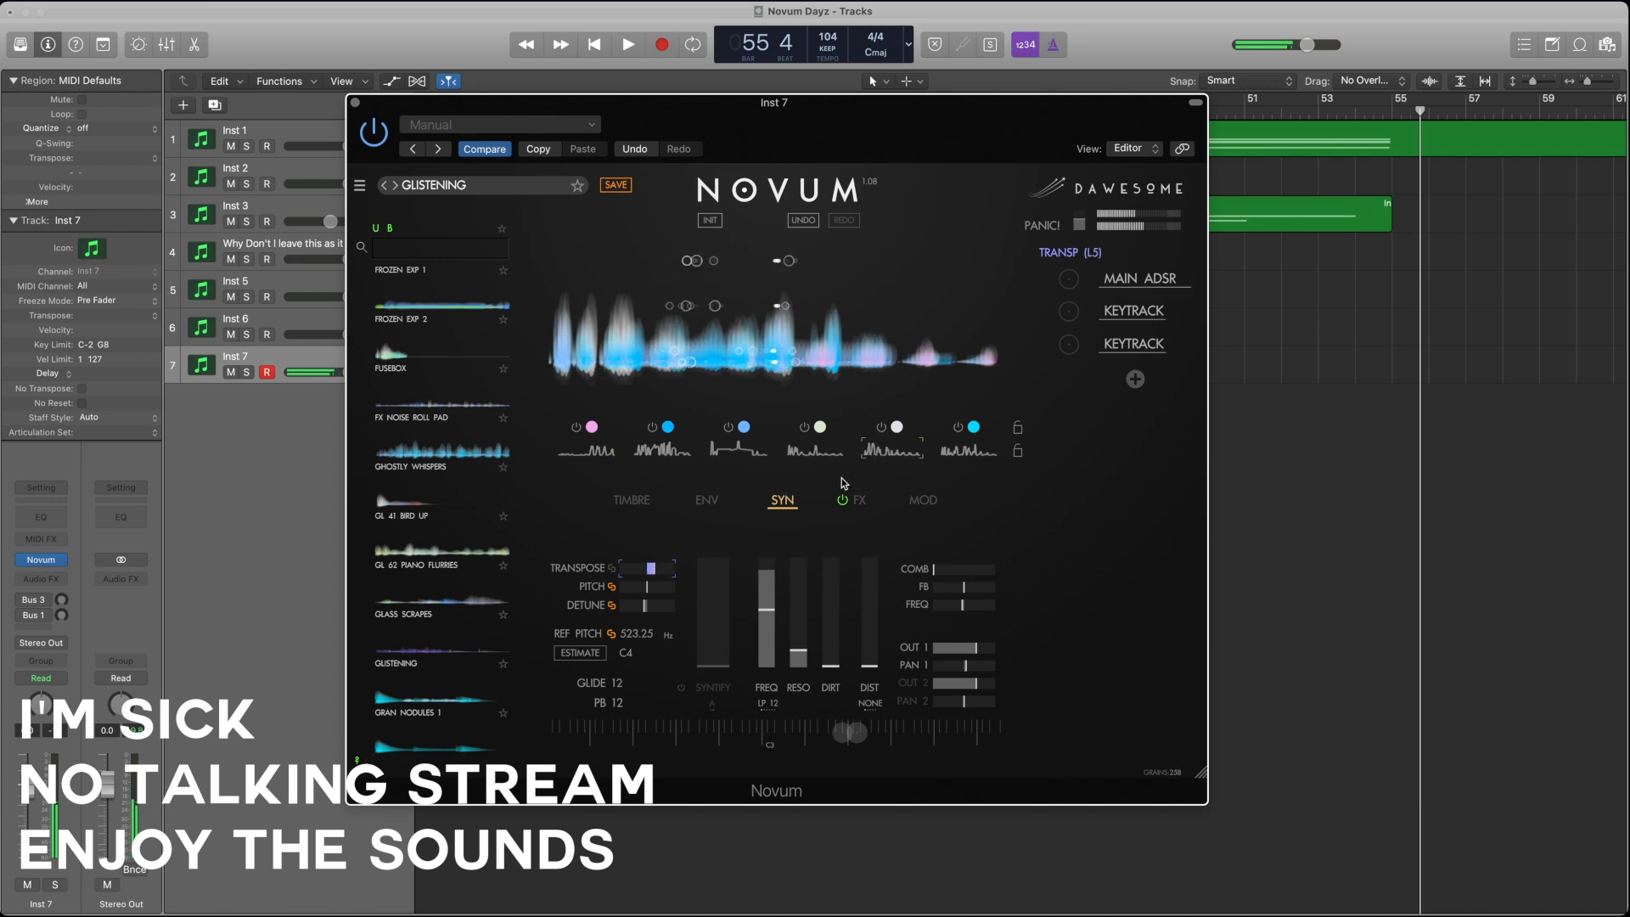
{"action": "left_click", "coordinate": [633, 500]}
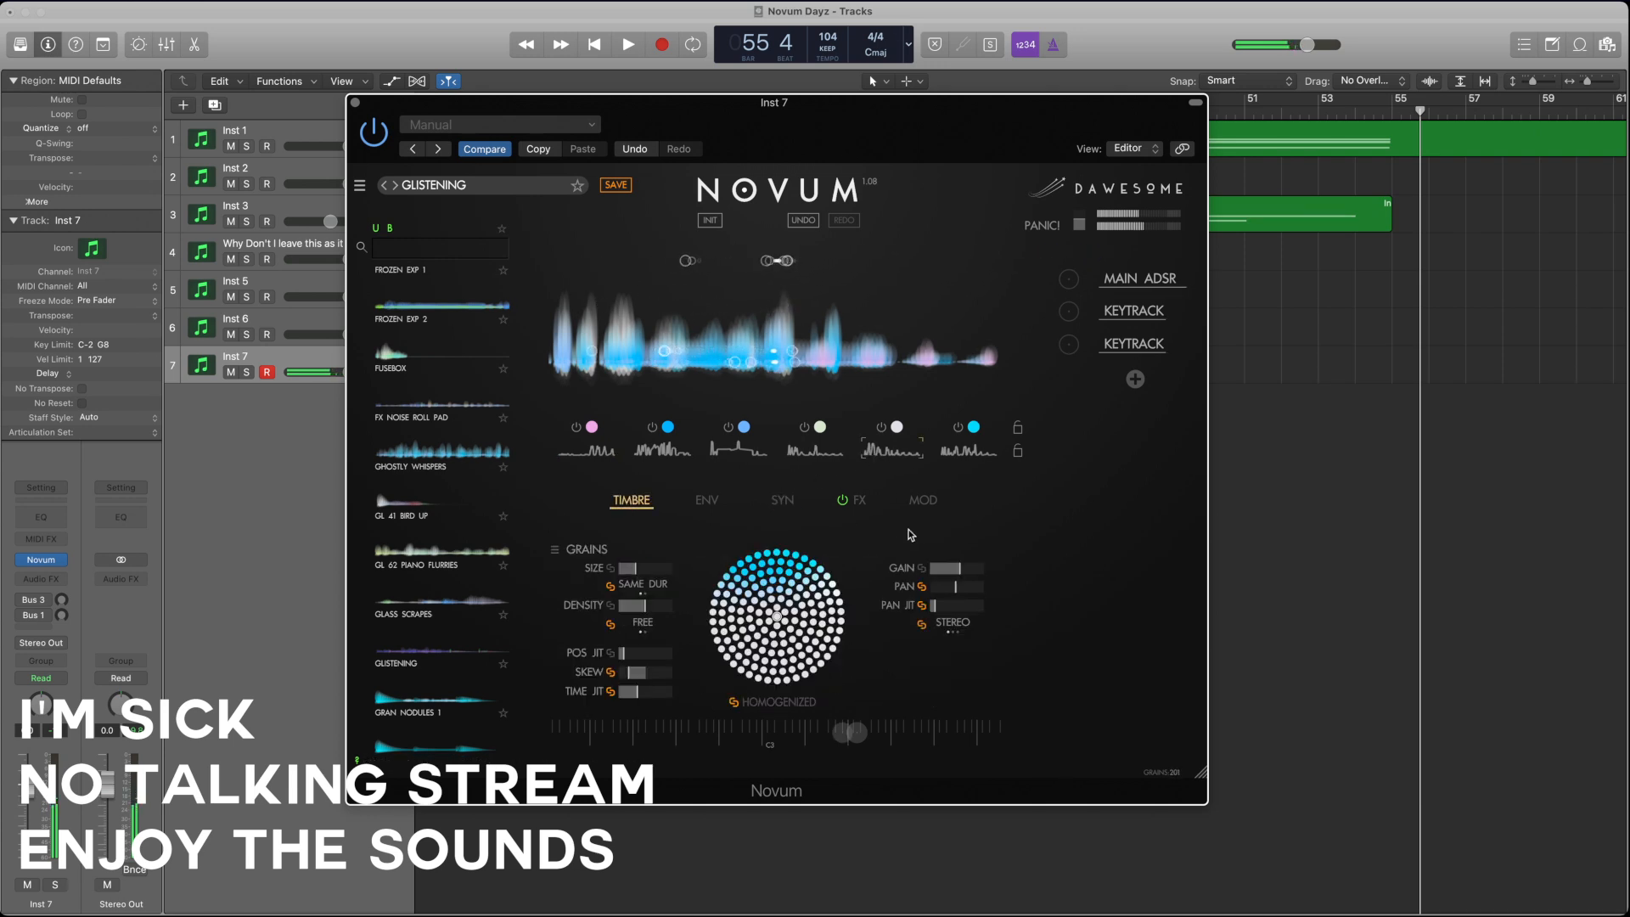
{"action": "left_click", "coordinate": [826, 451]}
{"action": "left_click", "coordinate": [707, 500]}
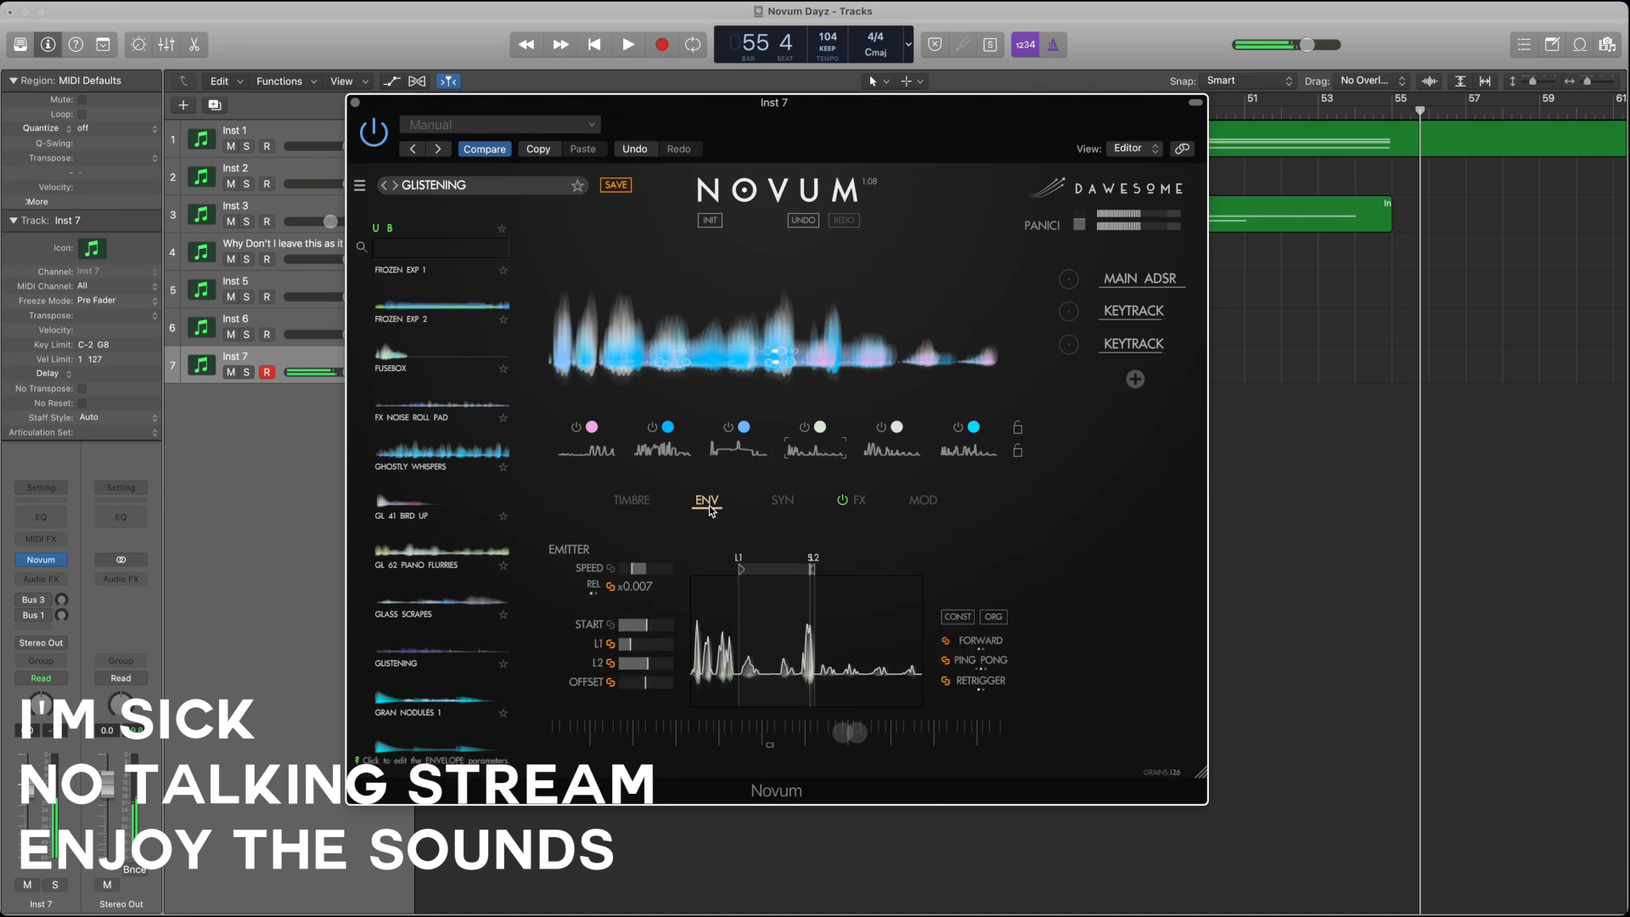
{"action": "left_click", "coordinate": [784, 505]}
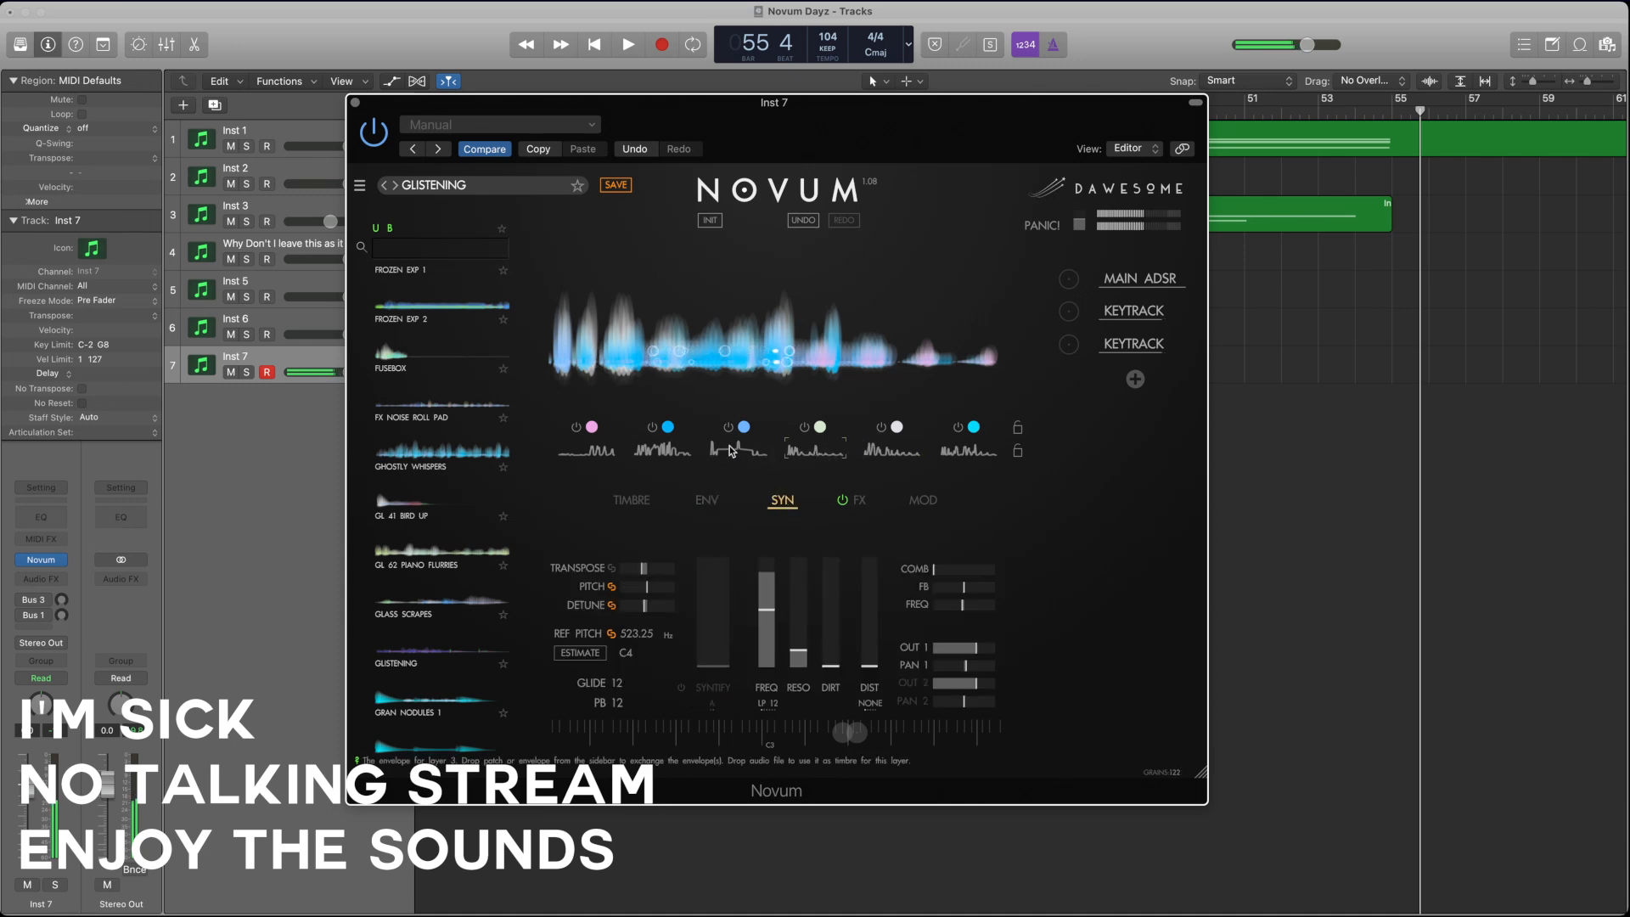
{"action": "left_click", "coordinate": [741, 450]}
{"action": "left_click", "coordinate": [815, 450]}
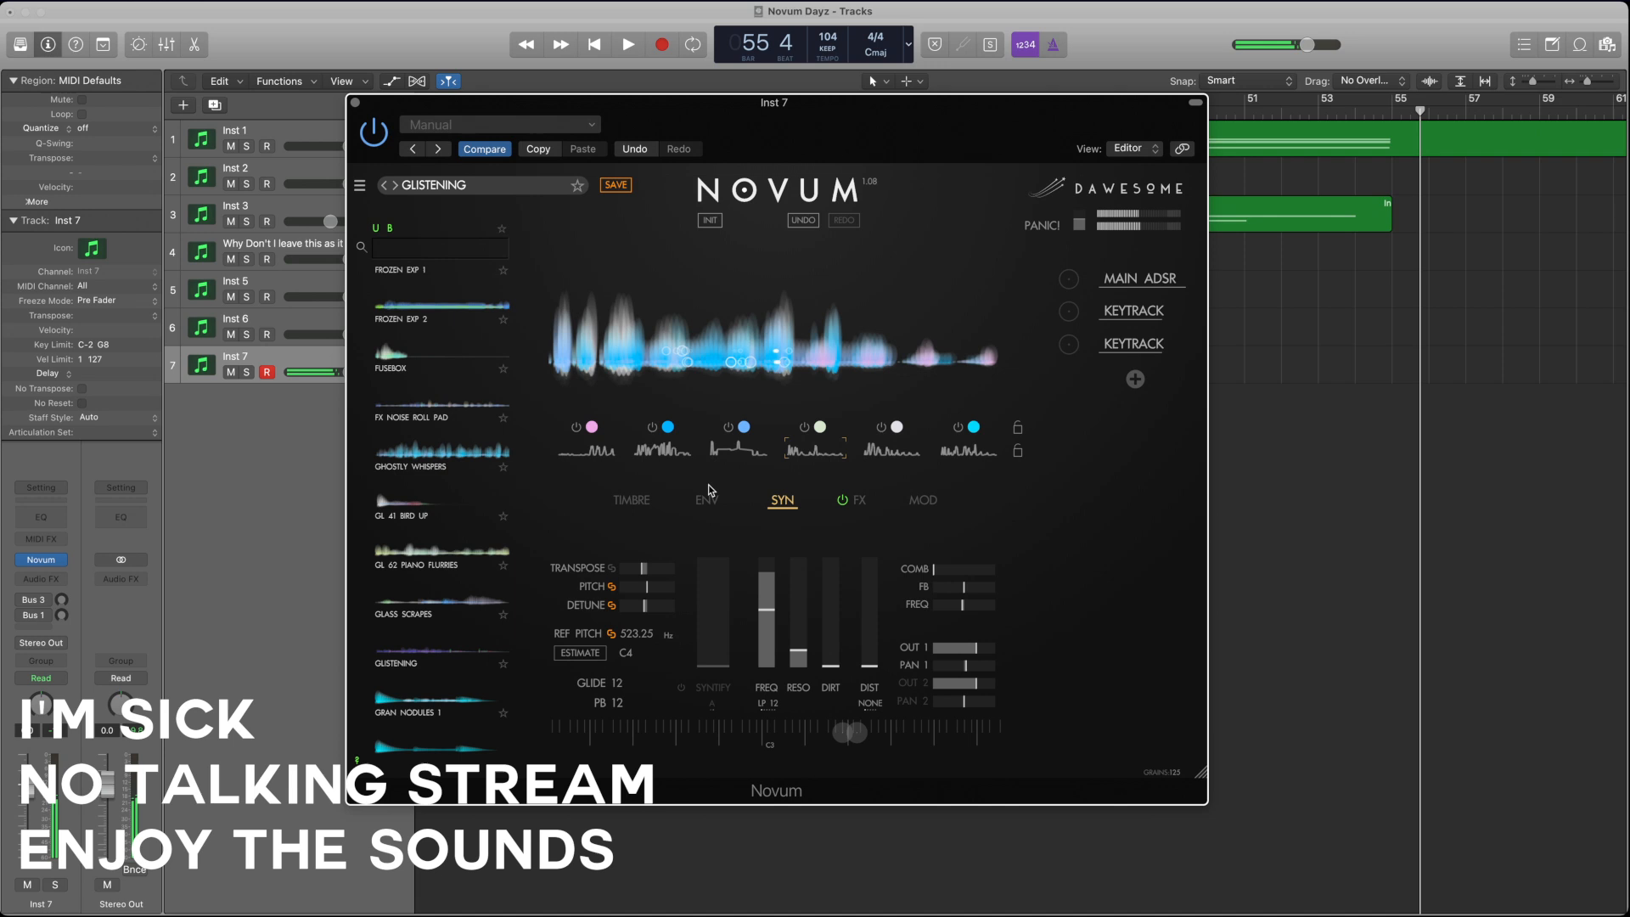
Step: Lower the grain gain of layers 4, 5, 2, 1, 6 and 3 slightly in their timbre settings
{"action": "left_click", "coordinate": [632, 500]}
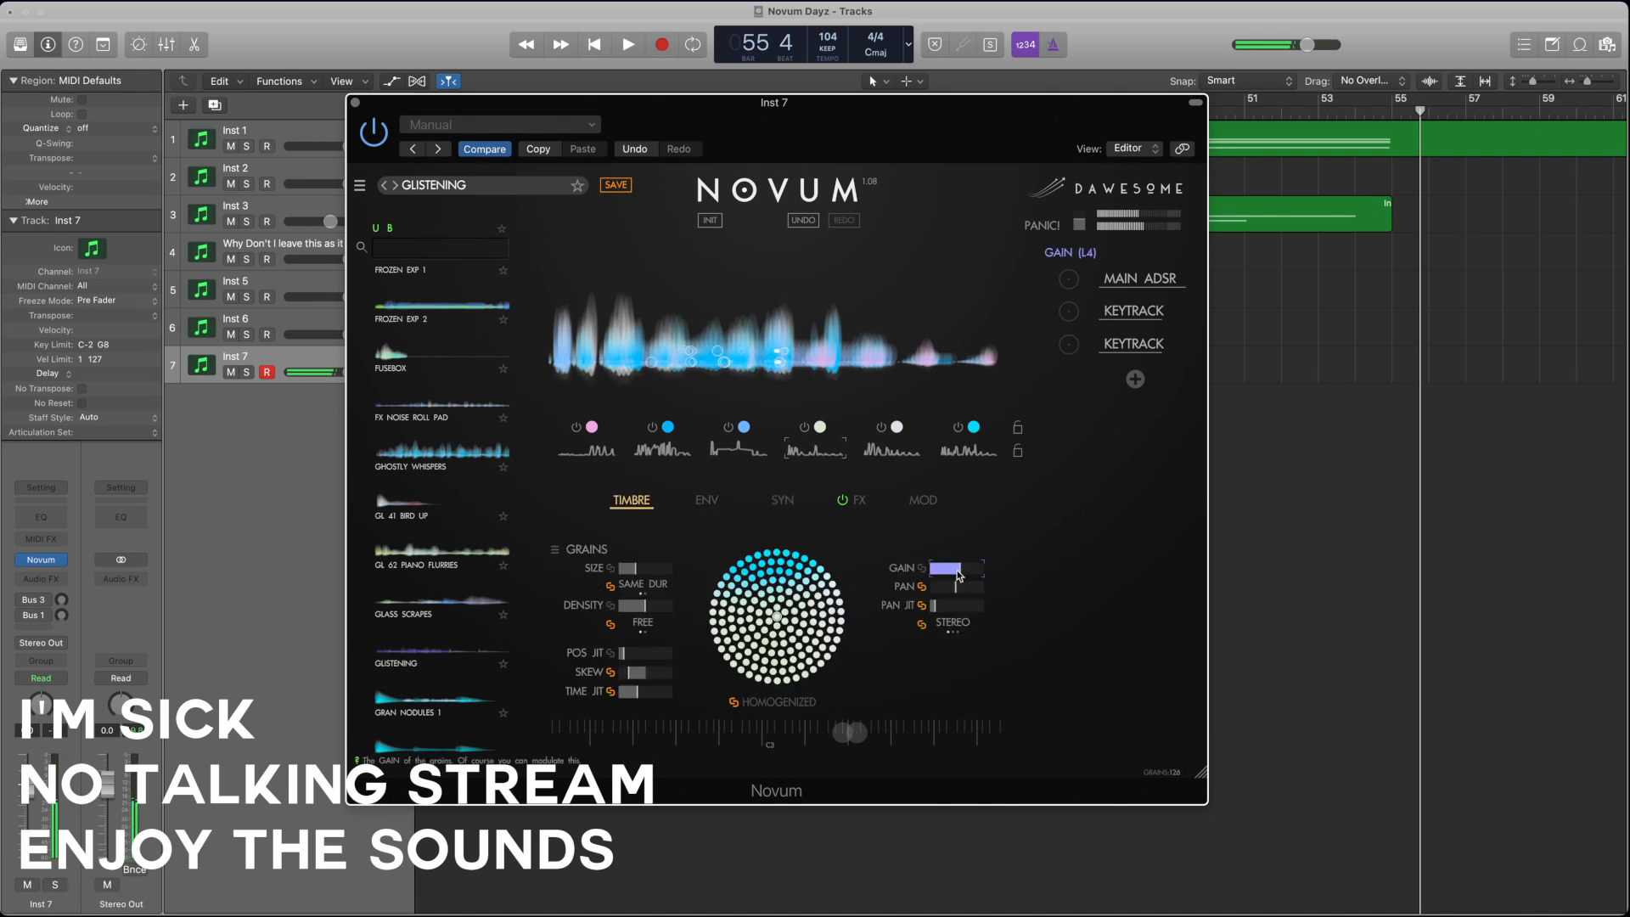
{"action": "left_click", "coordinate": [896, 454]}
{"action": "left_click_drag", "start_coordinate": [951, 572], "coordinate": [937, 572]}
{"action": "left_click", "coordinate": [662, 448]}
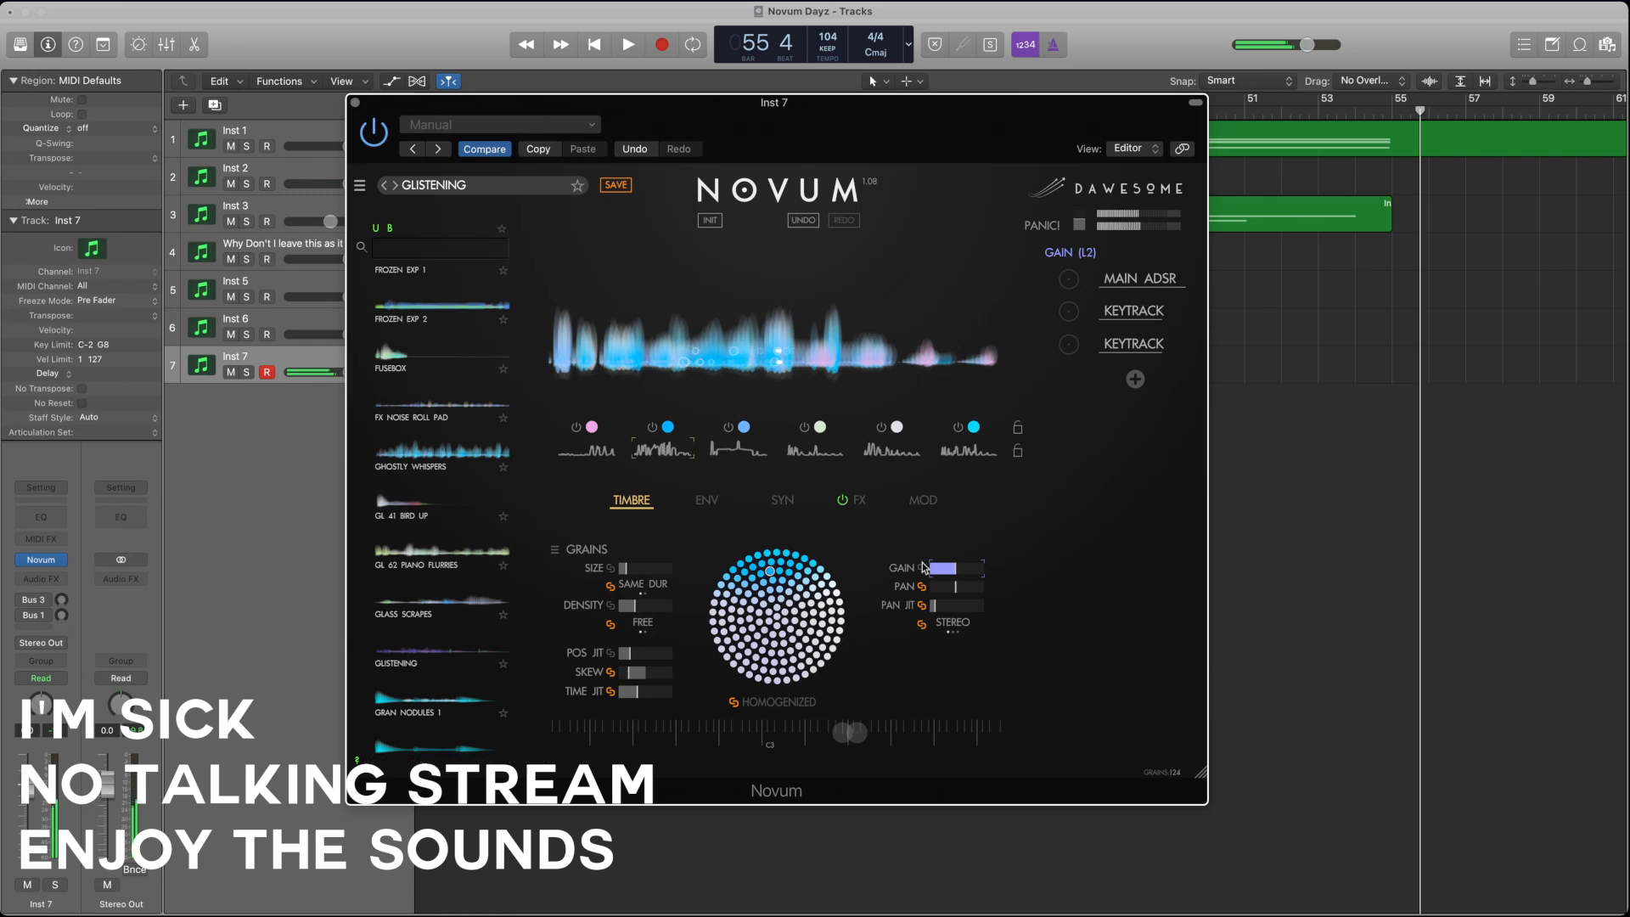
{"action": "left_click", "coordinate": [585, 450]}
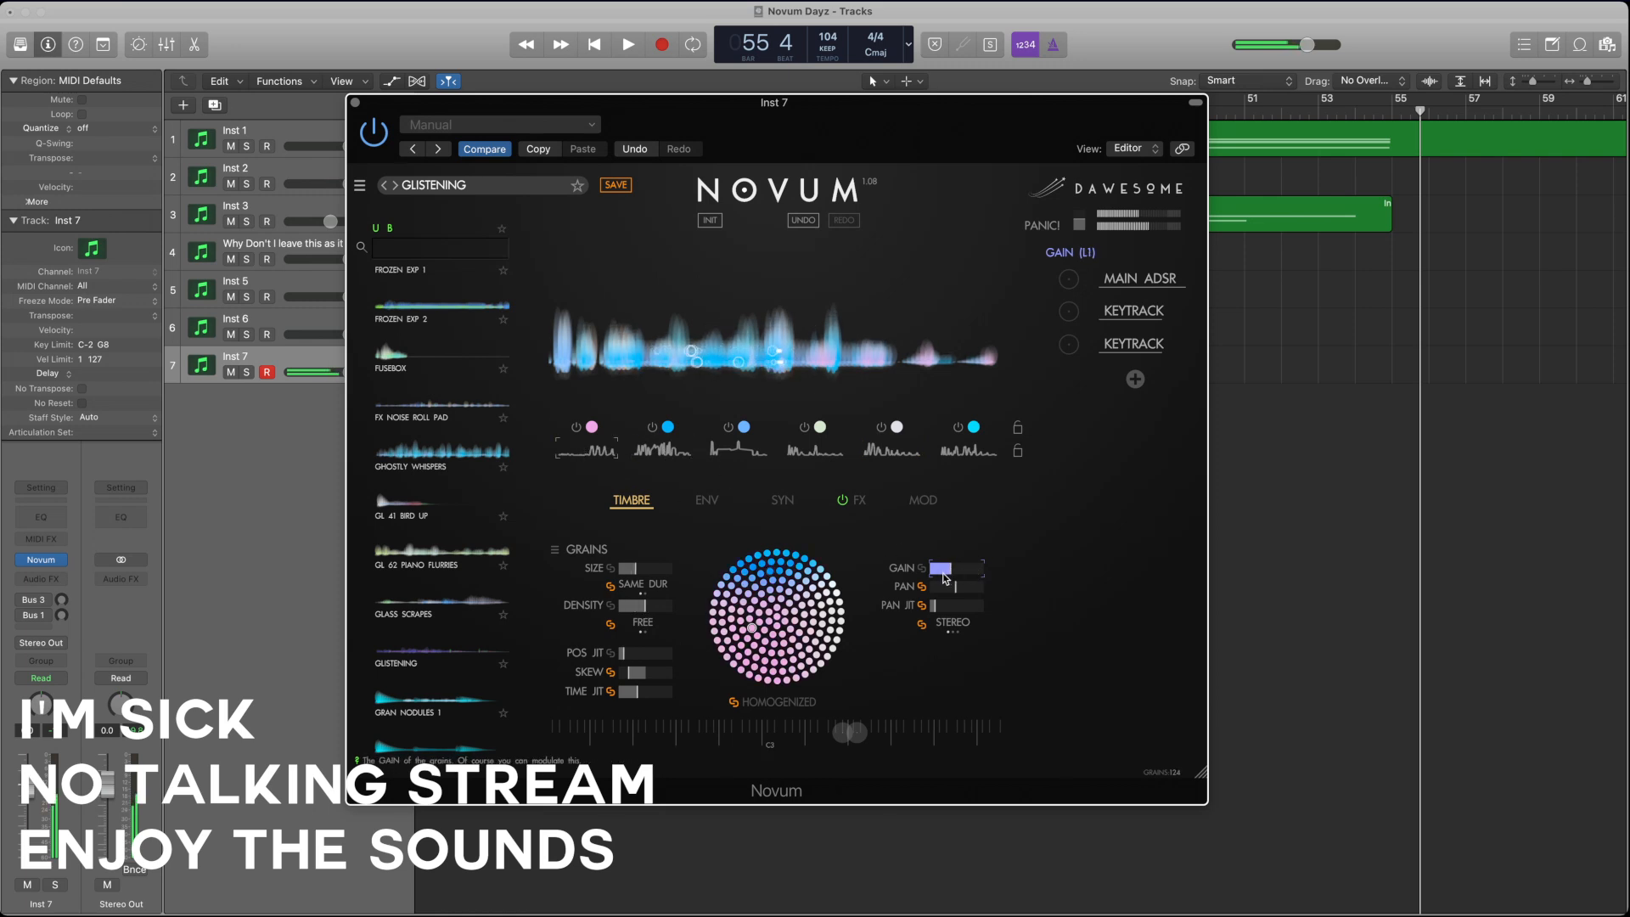
{"action": "left_click", "coordinate": [966, 450]}
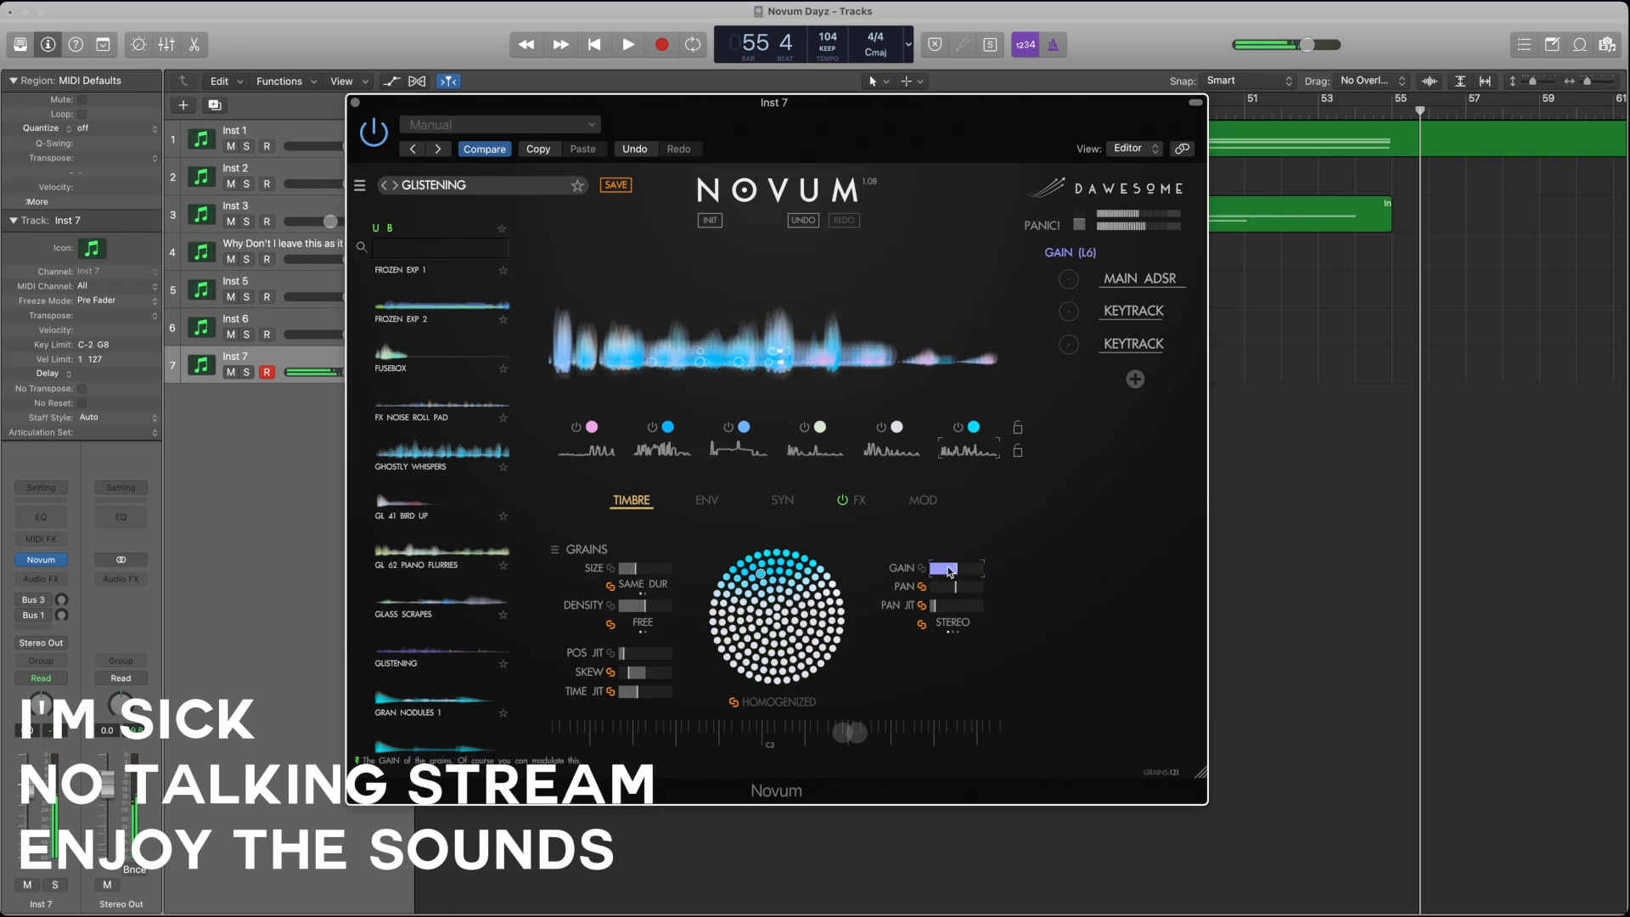
{"action": "left_click", "coordinate": [735, 450]}
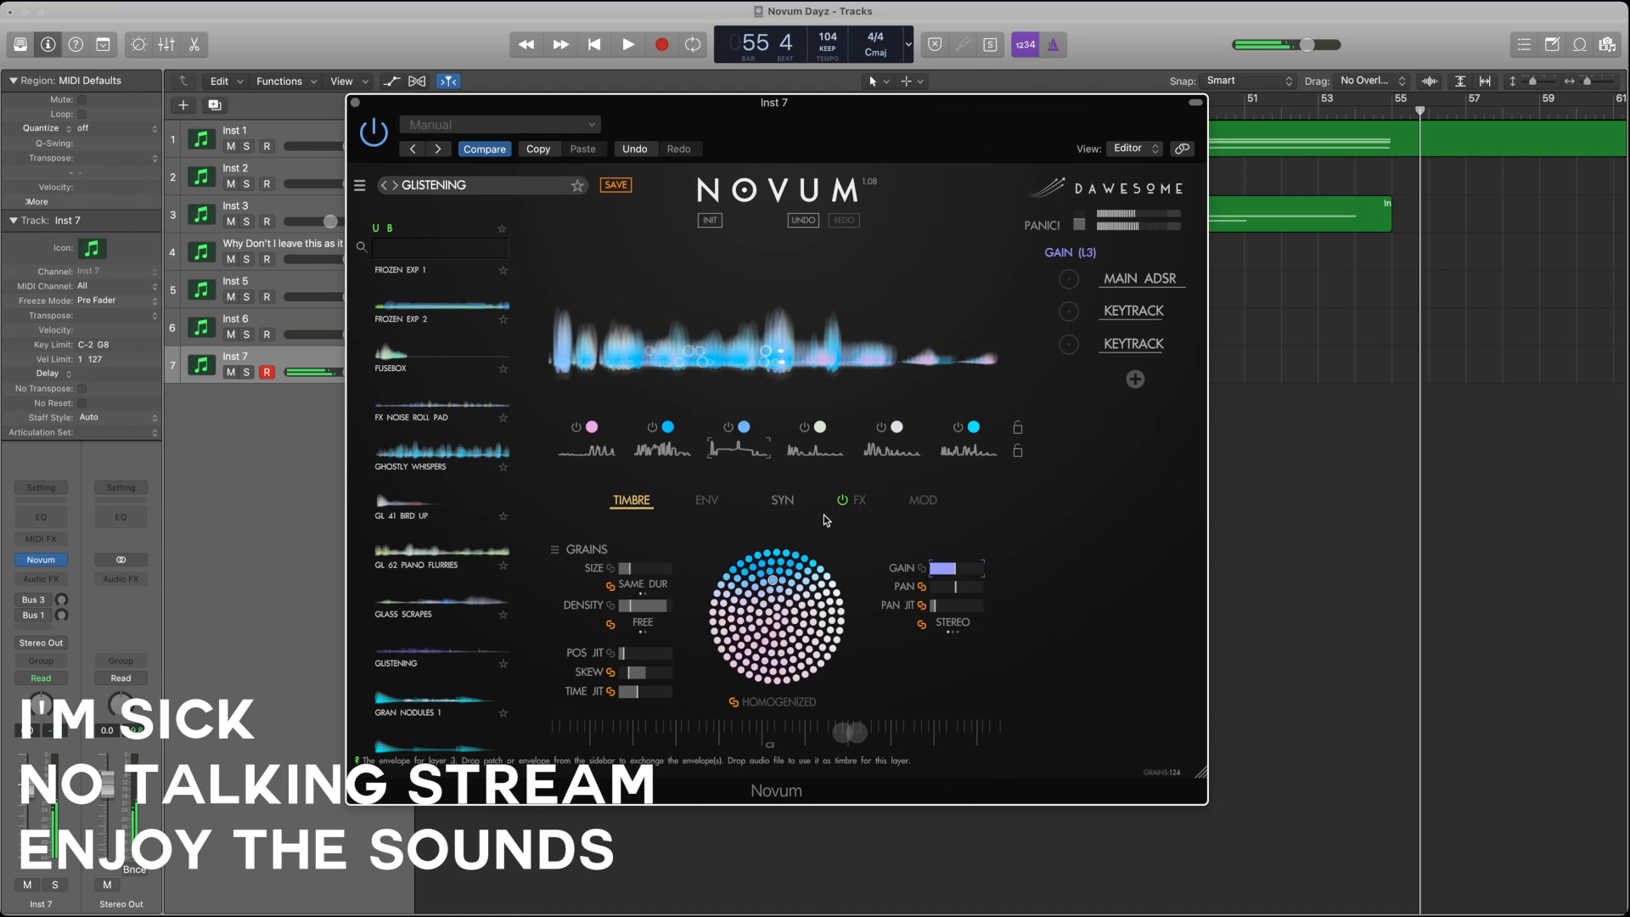
{"action": "left_click_drag", "start_coordinate": [957, 570], "coordinate": [953, 570]}
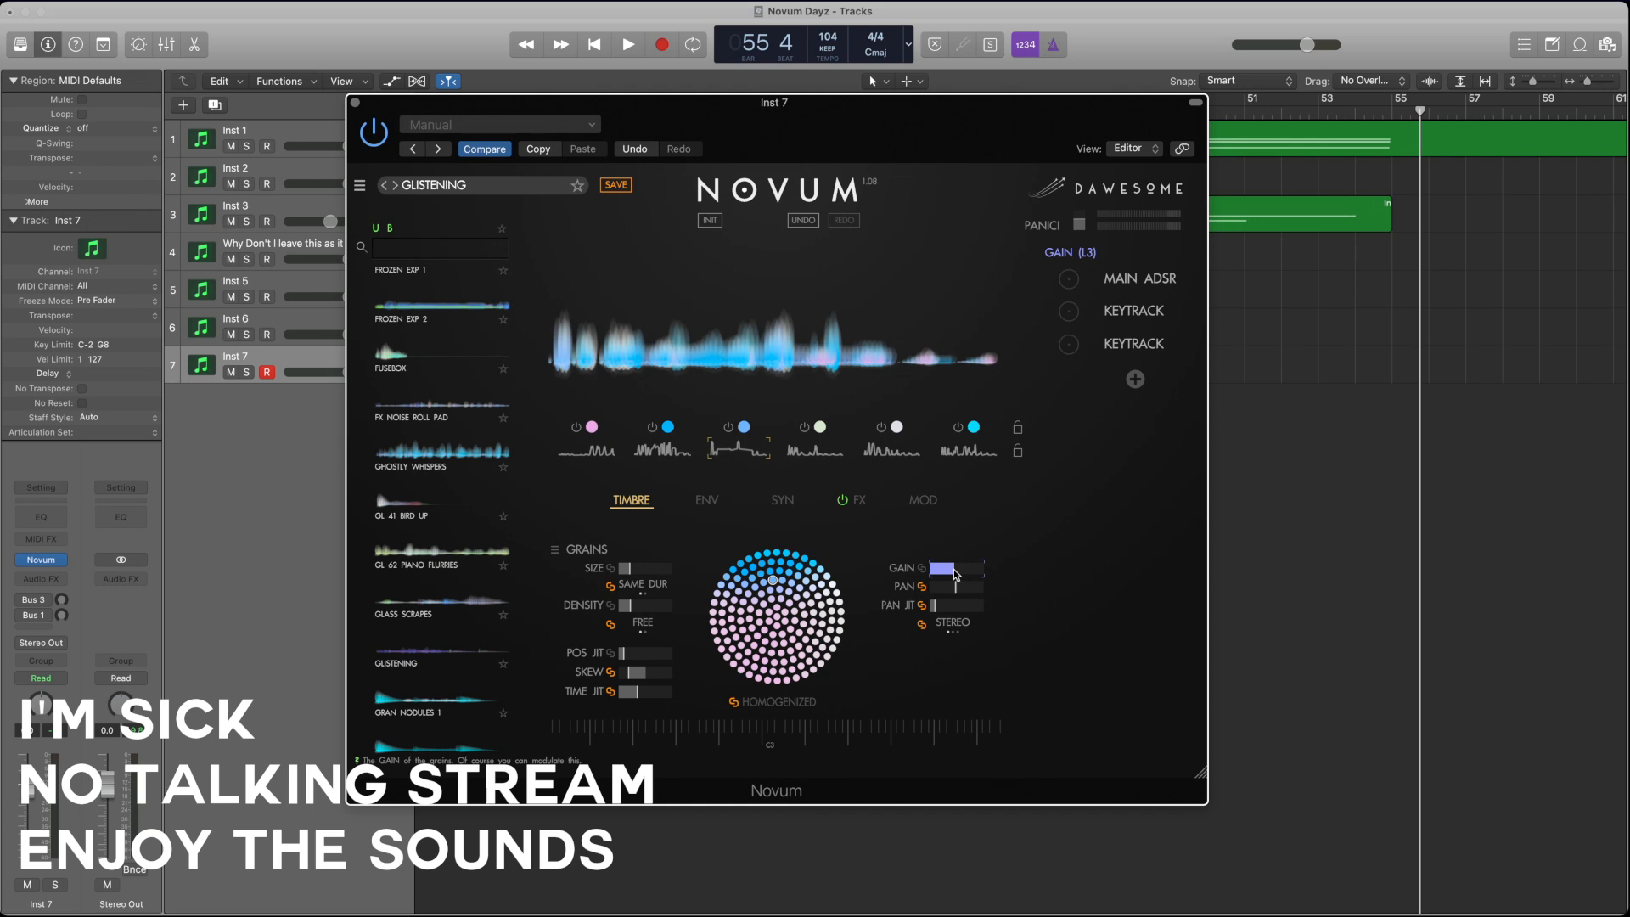
Step: Close the Inst 7 instrument window and create one new software instrument track with the default patch
{"action": "left_click", "coordinate": [355, 102]}
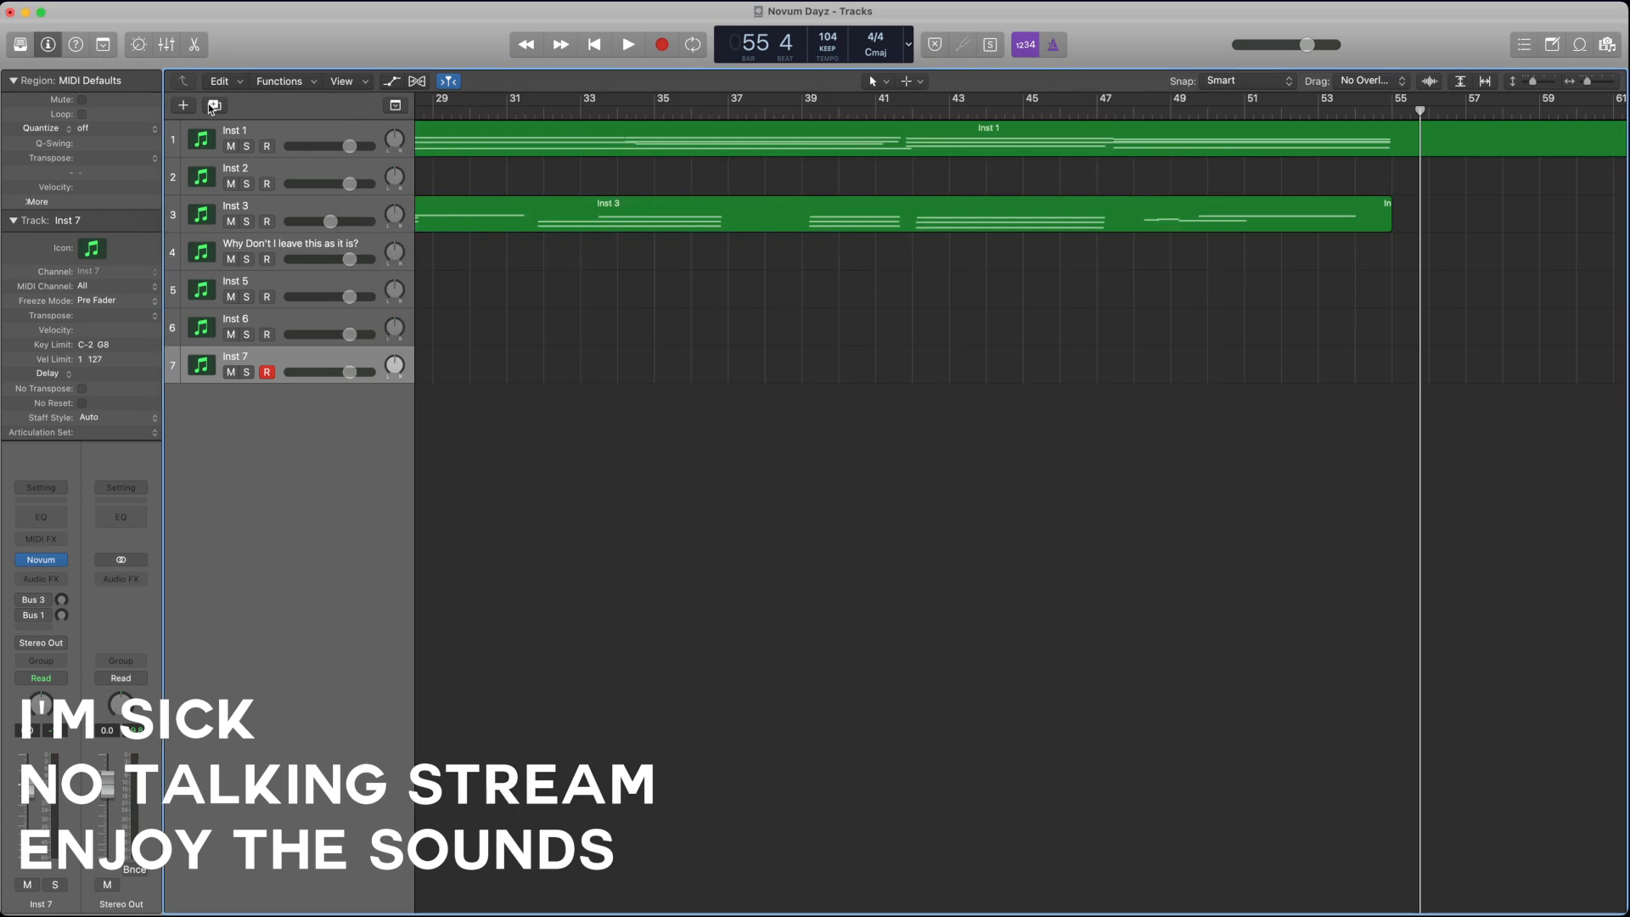
{"action": "left_click", "coordinate": [183, 105]}
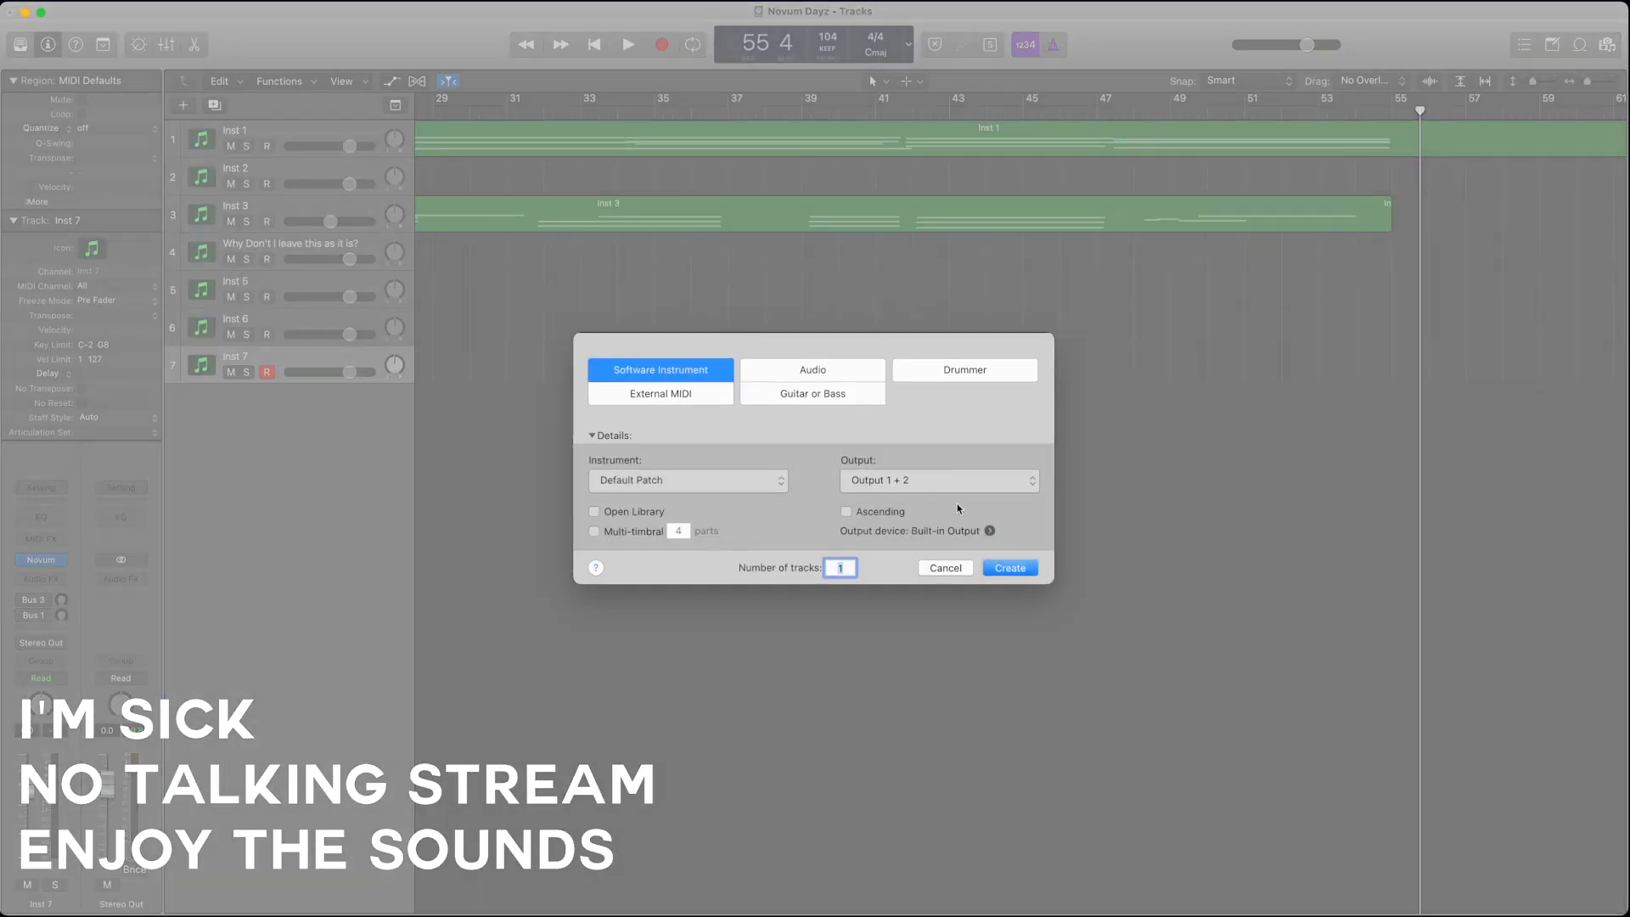
{"action": "left_click", "coordinate": [1011, 568]}
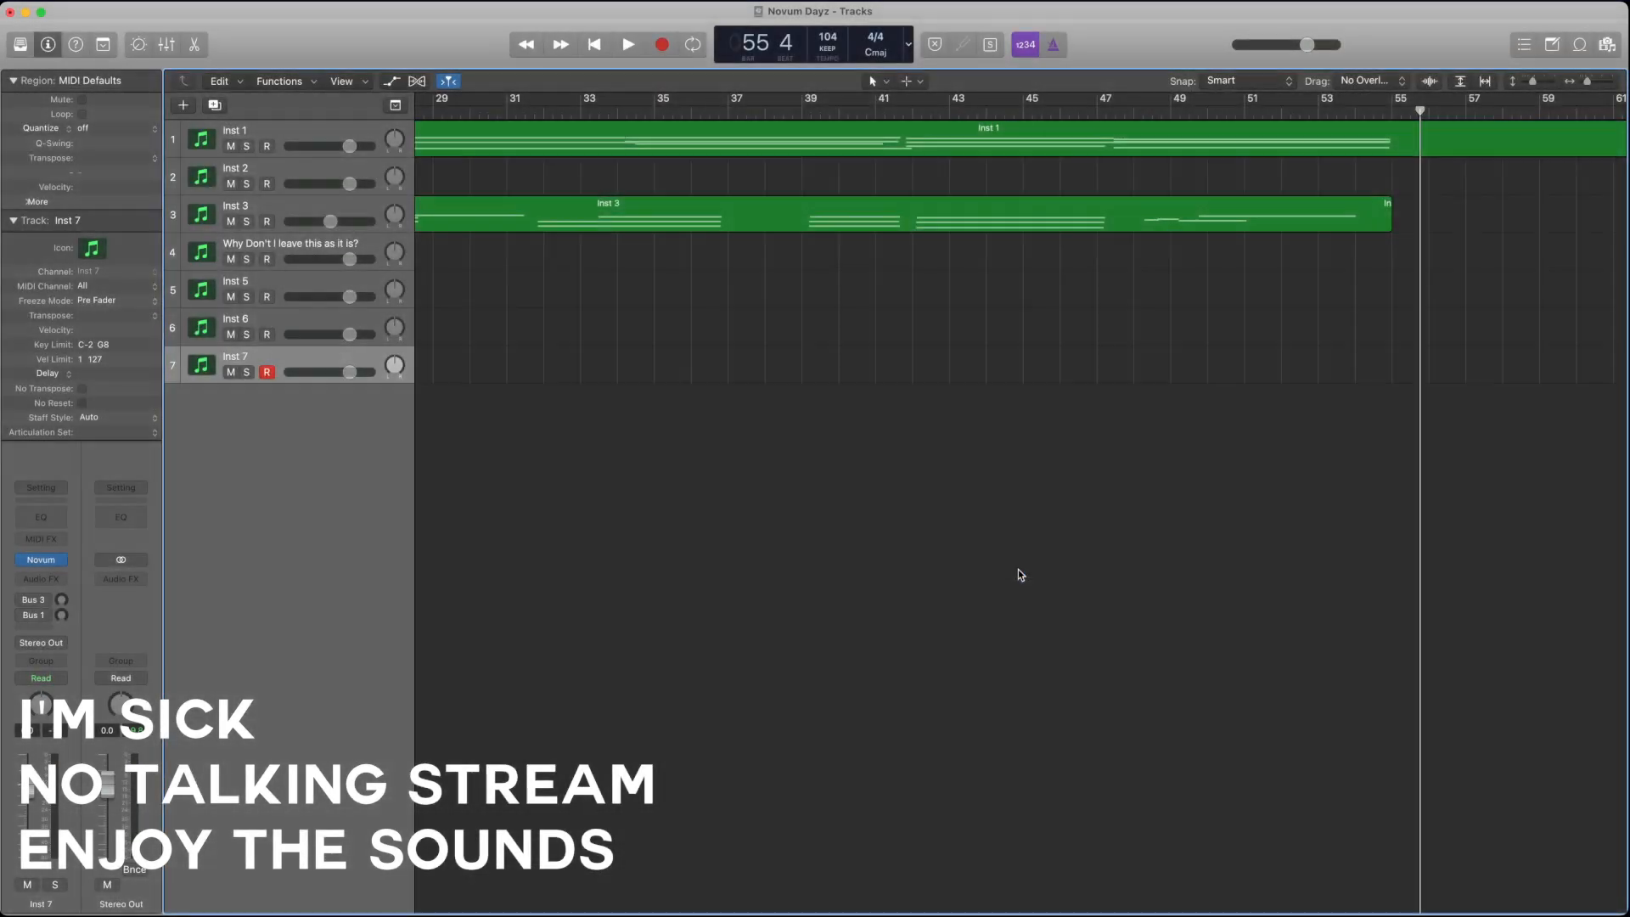
Step: Replace Kontakt 7 with Novum on the new eighth track and browse its user patches down to Gran Nodules 3
{"action": "left_click", "coordinate": [72, 560]}
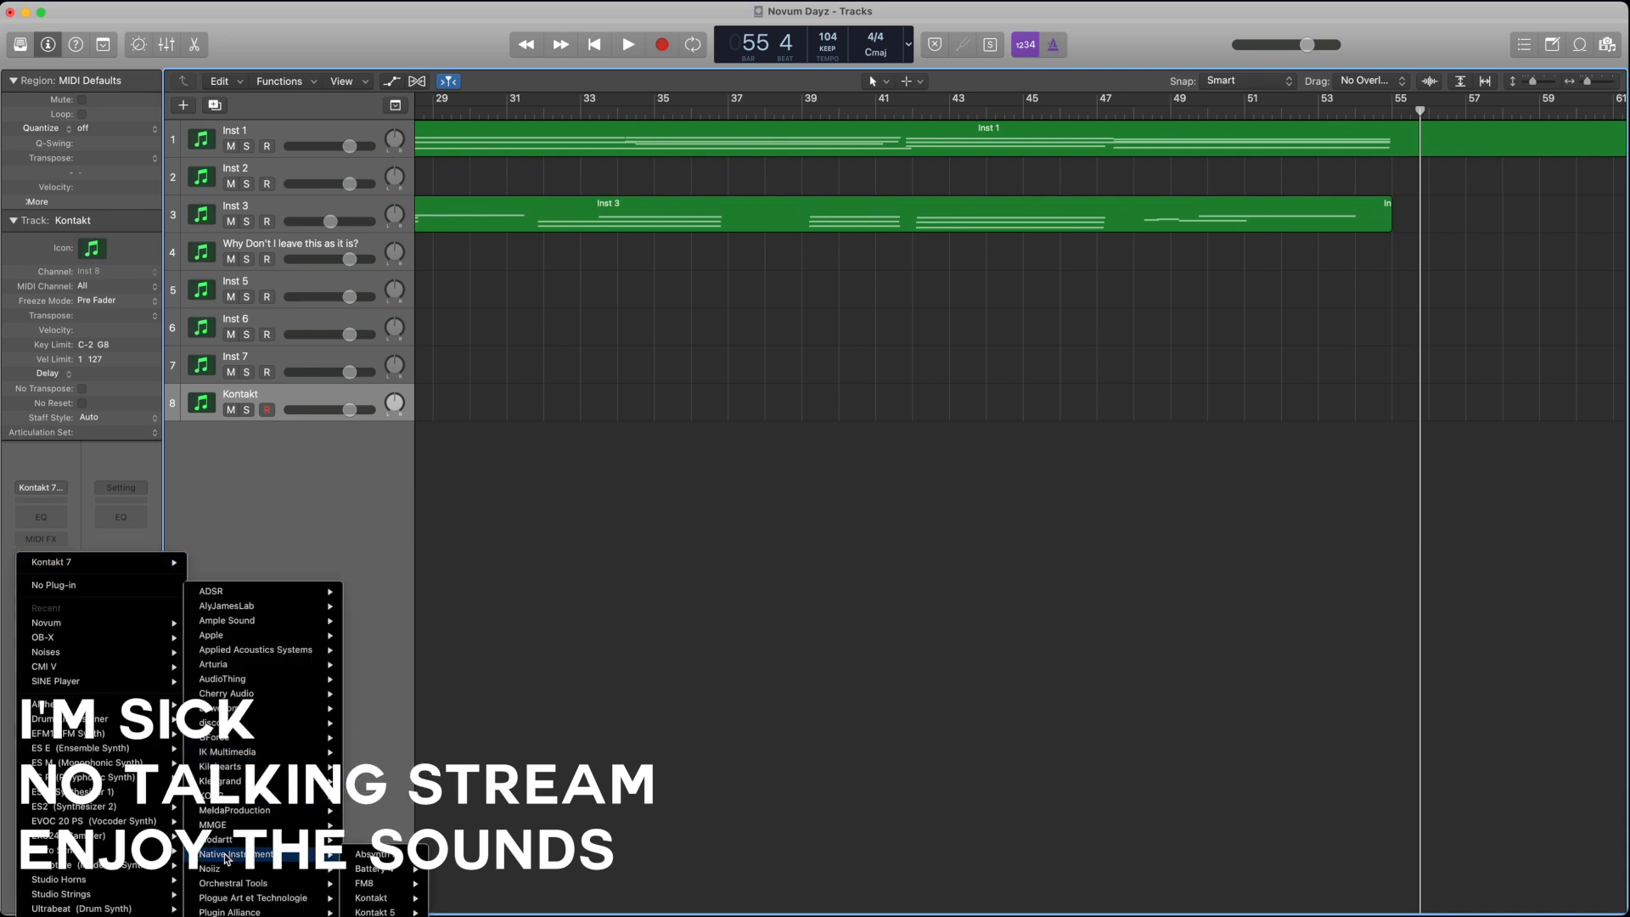
{"action": "mouse_move", "coordinate": [228, 874]}
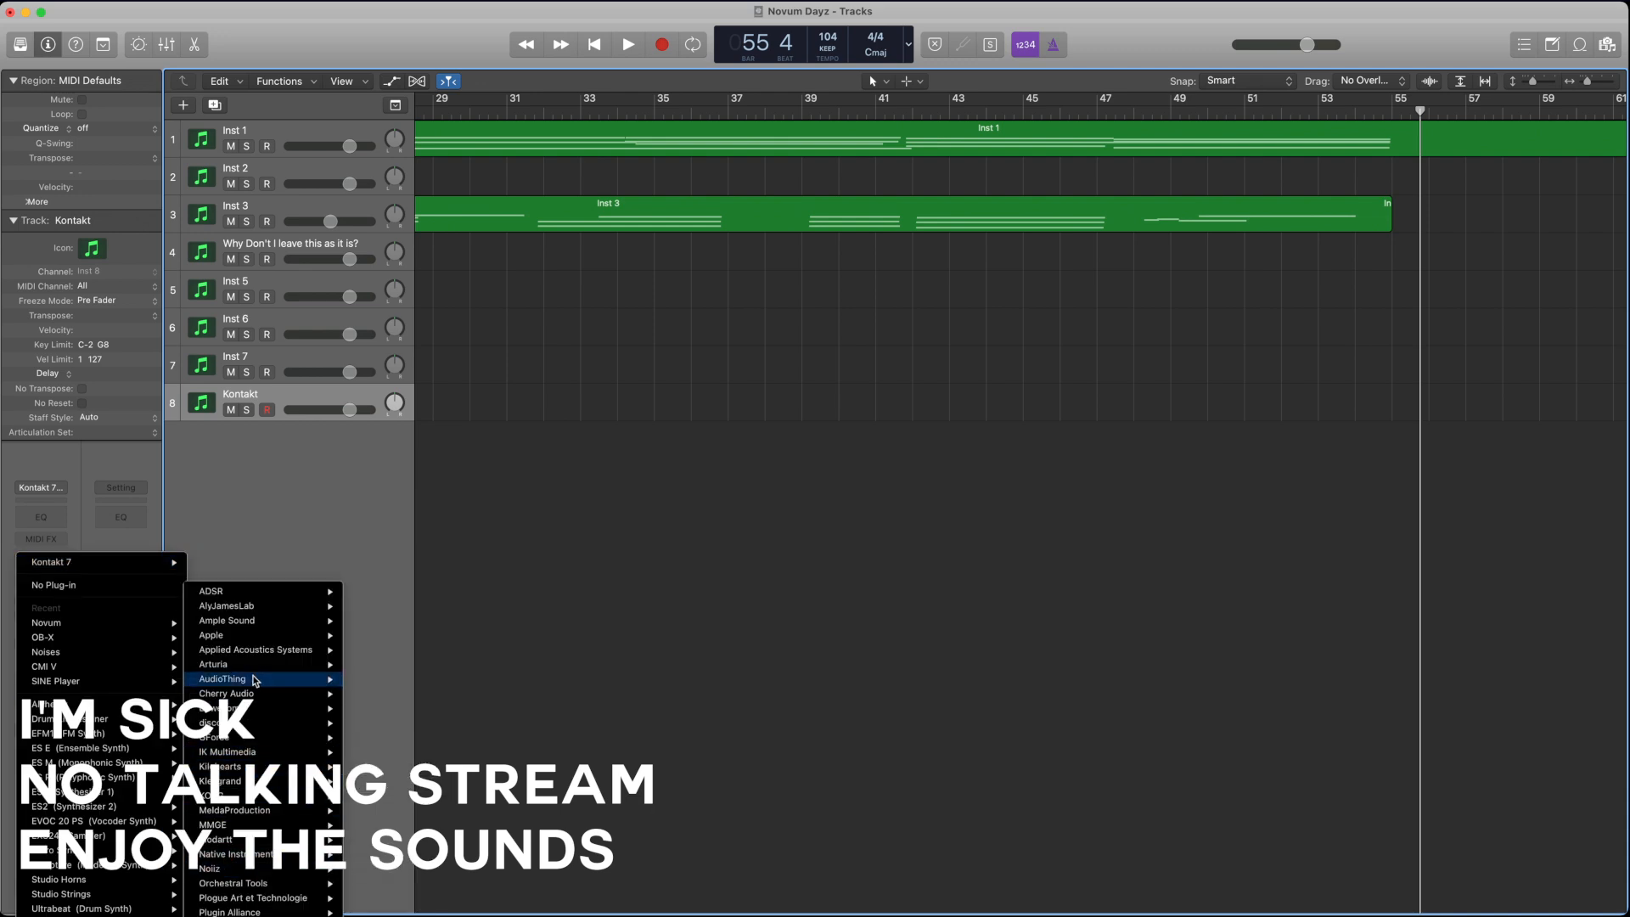
{"action": "mouse_move", "coordinate": [243, 711]}
{"action": "left_click", "coordinate": [382, 712]}
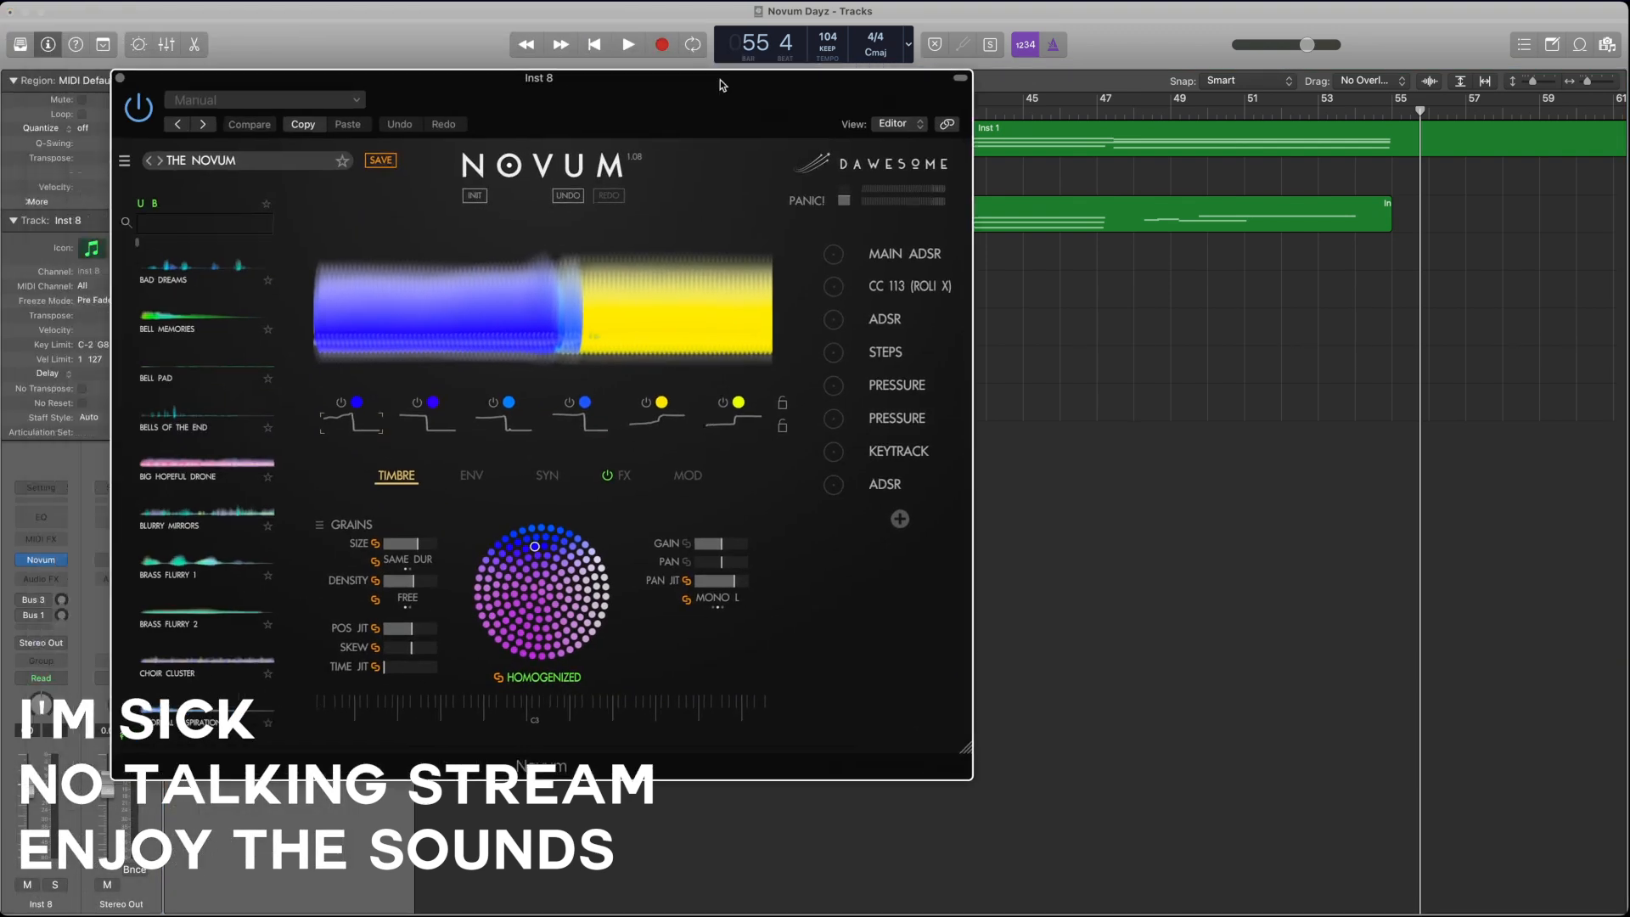
{"action": "scroll", "coordinate": [399, 507], "scroll_direction": "down", "scroll_amount": 15}
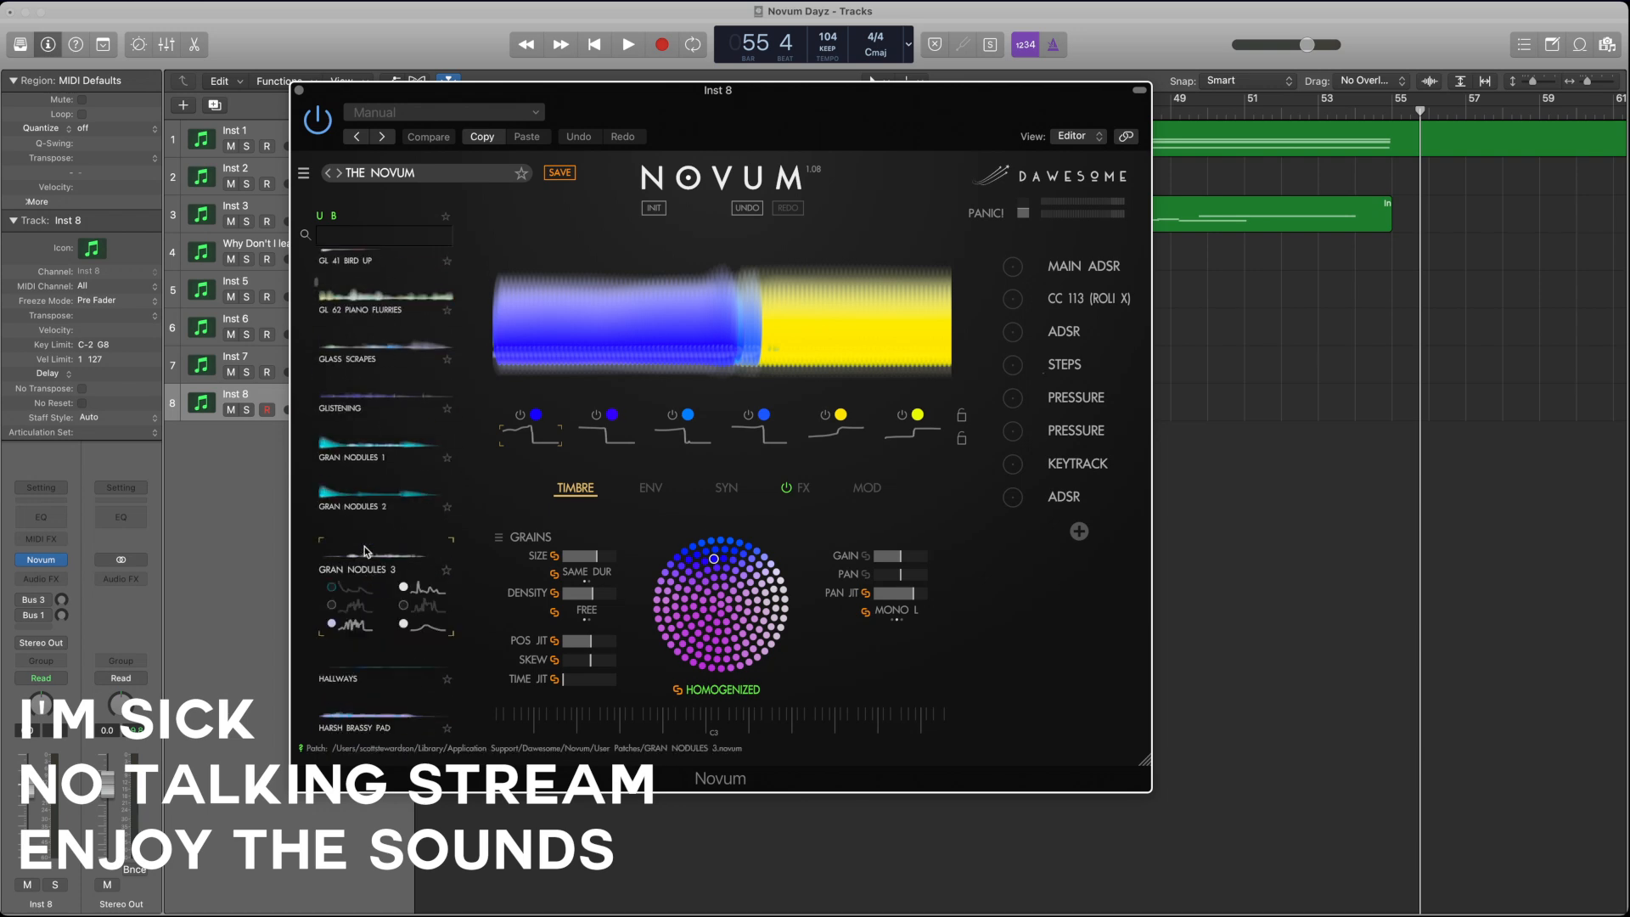
Step: Load the user patch Gran Nodules 3 on the eighth track's Novum
{"action": "left_click", "coordinate": [364, 546]}
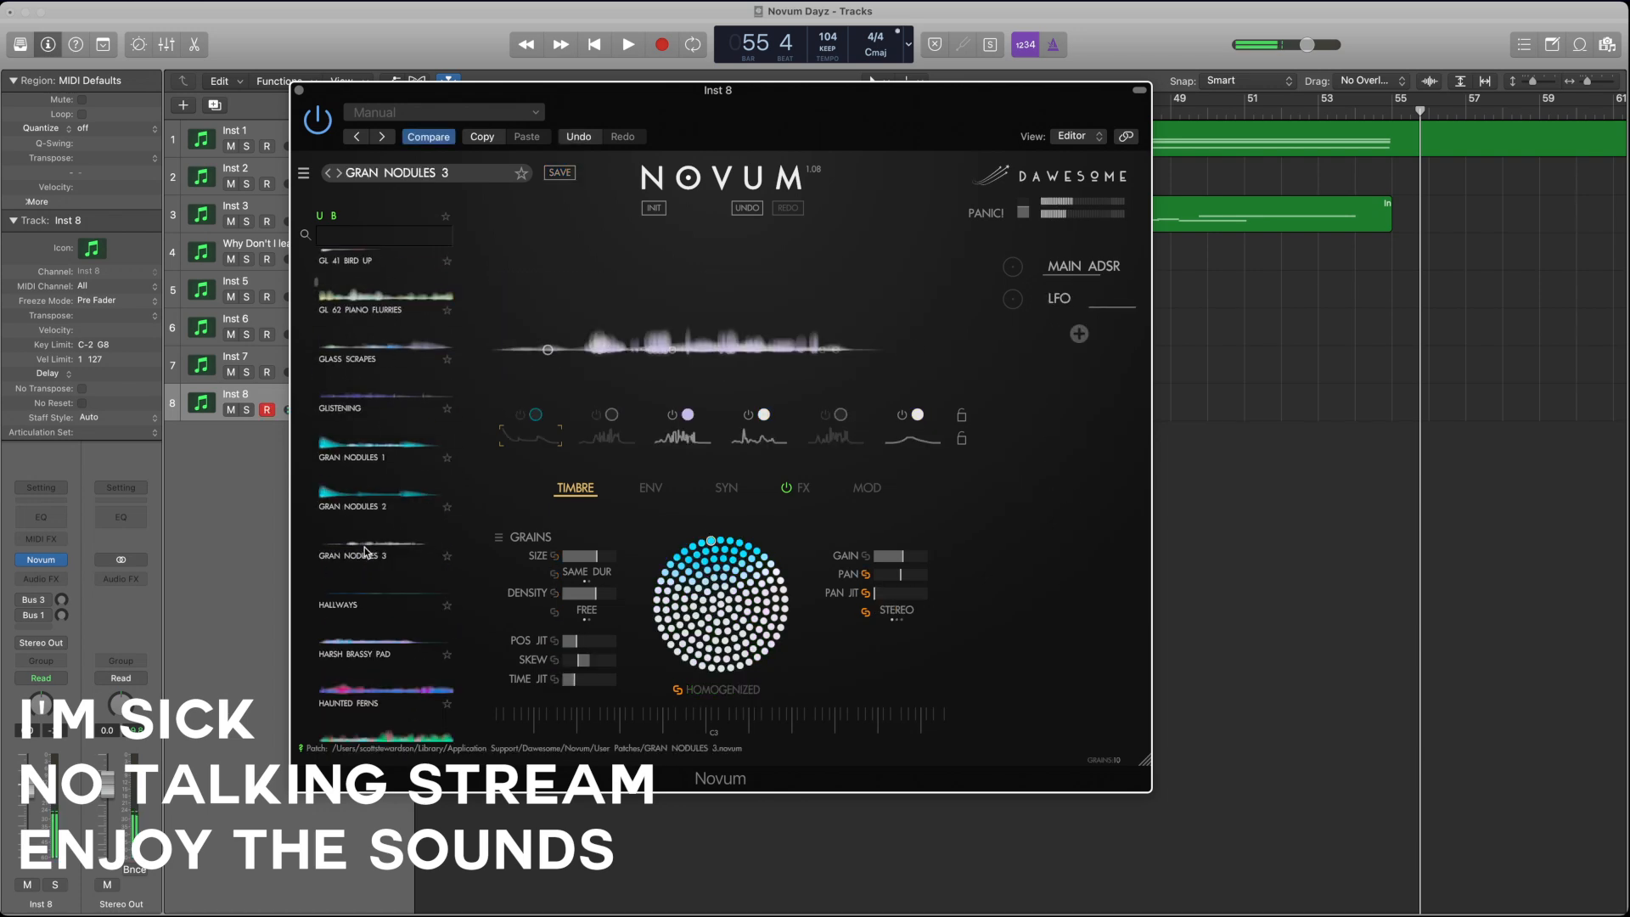
{"action": "scroll", "coordinate": [364, 546], "scroll_direction": "up", "scroll_amount": 1}
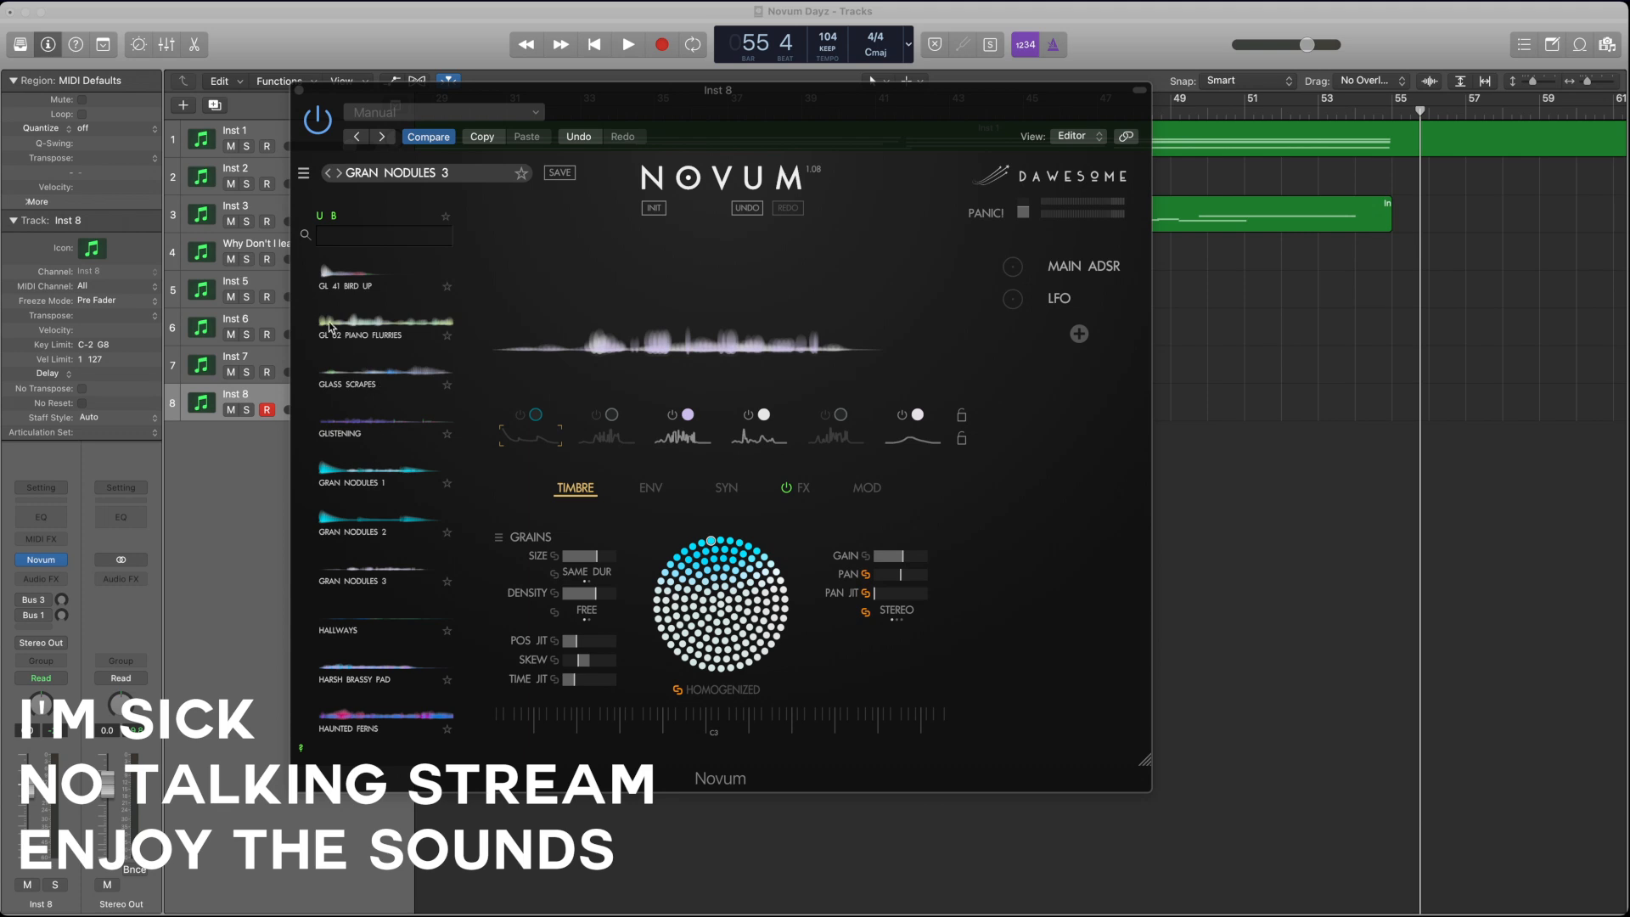
{"action": "left_click_drag", "start_coordinate": [791, 297], "coordinate": [826, 298]}
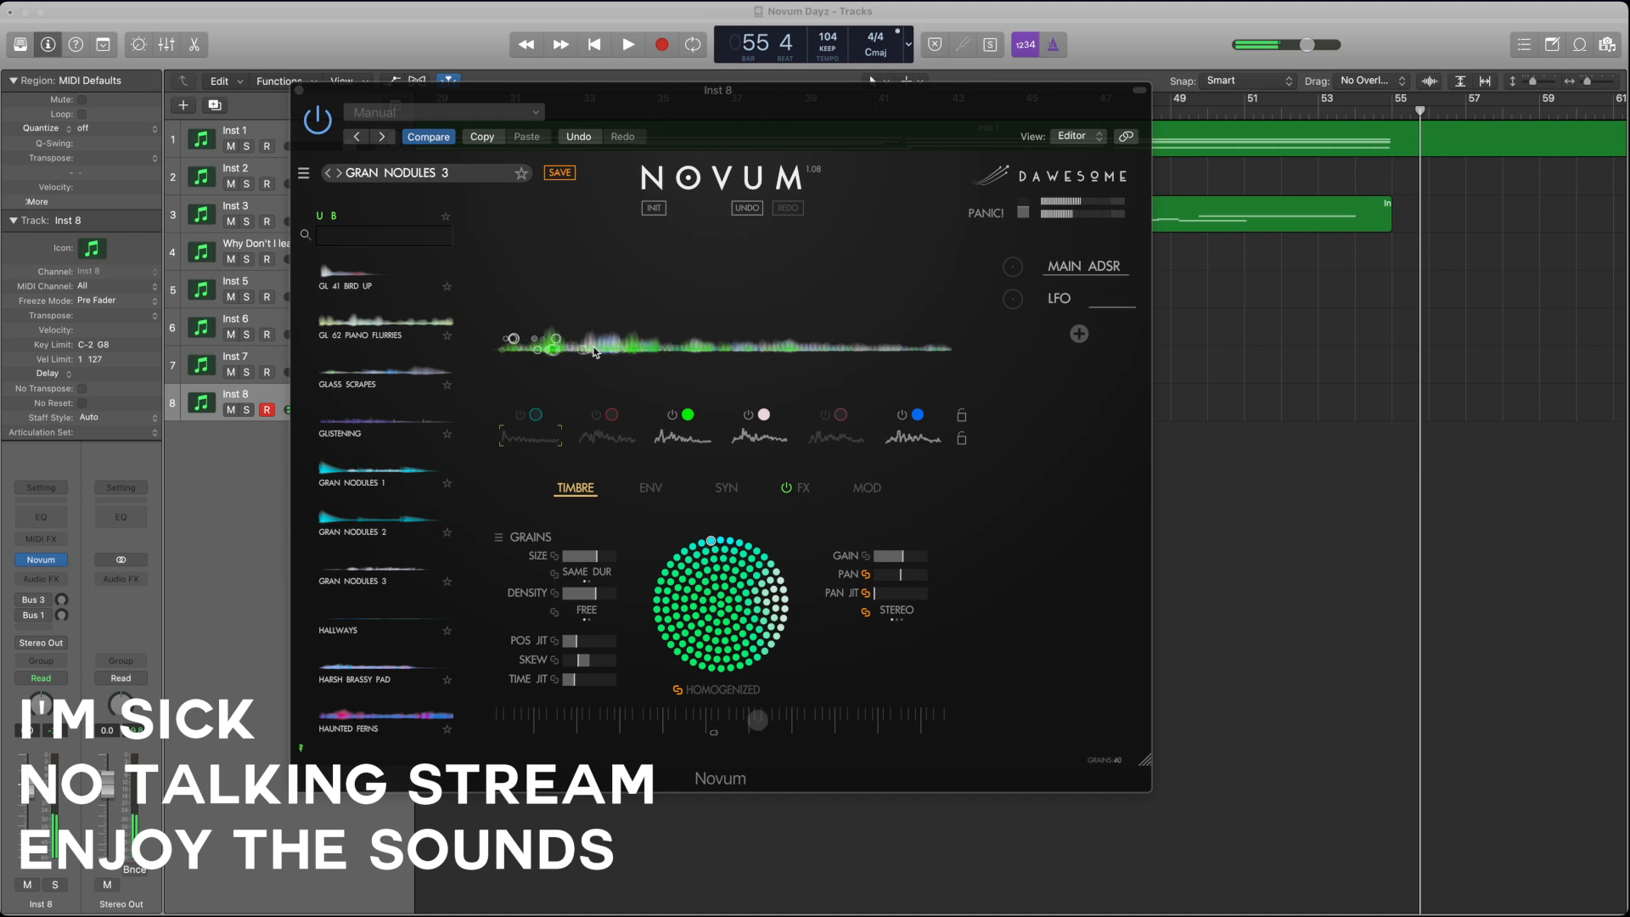
Step: Set the linked reference pitch of the layers to D2 in the synthesis settings, trying C#2 first
{"action": "left_click", "coordinate": [661, 489]}
{"action": "left_click", "coordinate": [726, 488]}
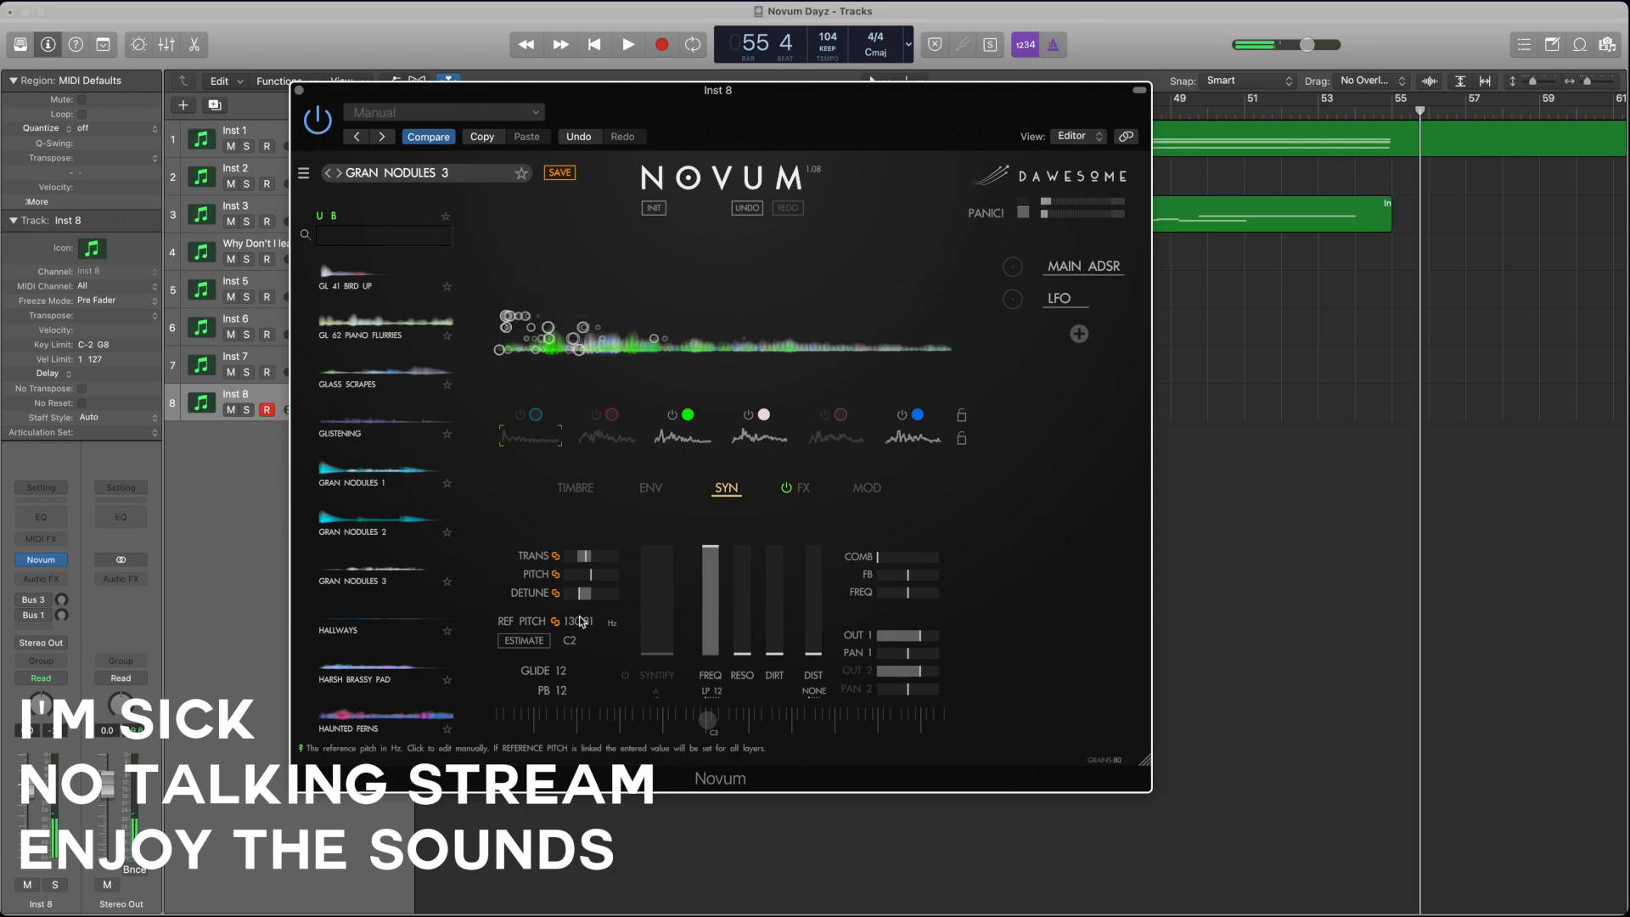
{"action": "left_click", "coordinate": [568, 642]}
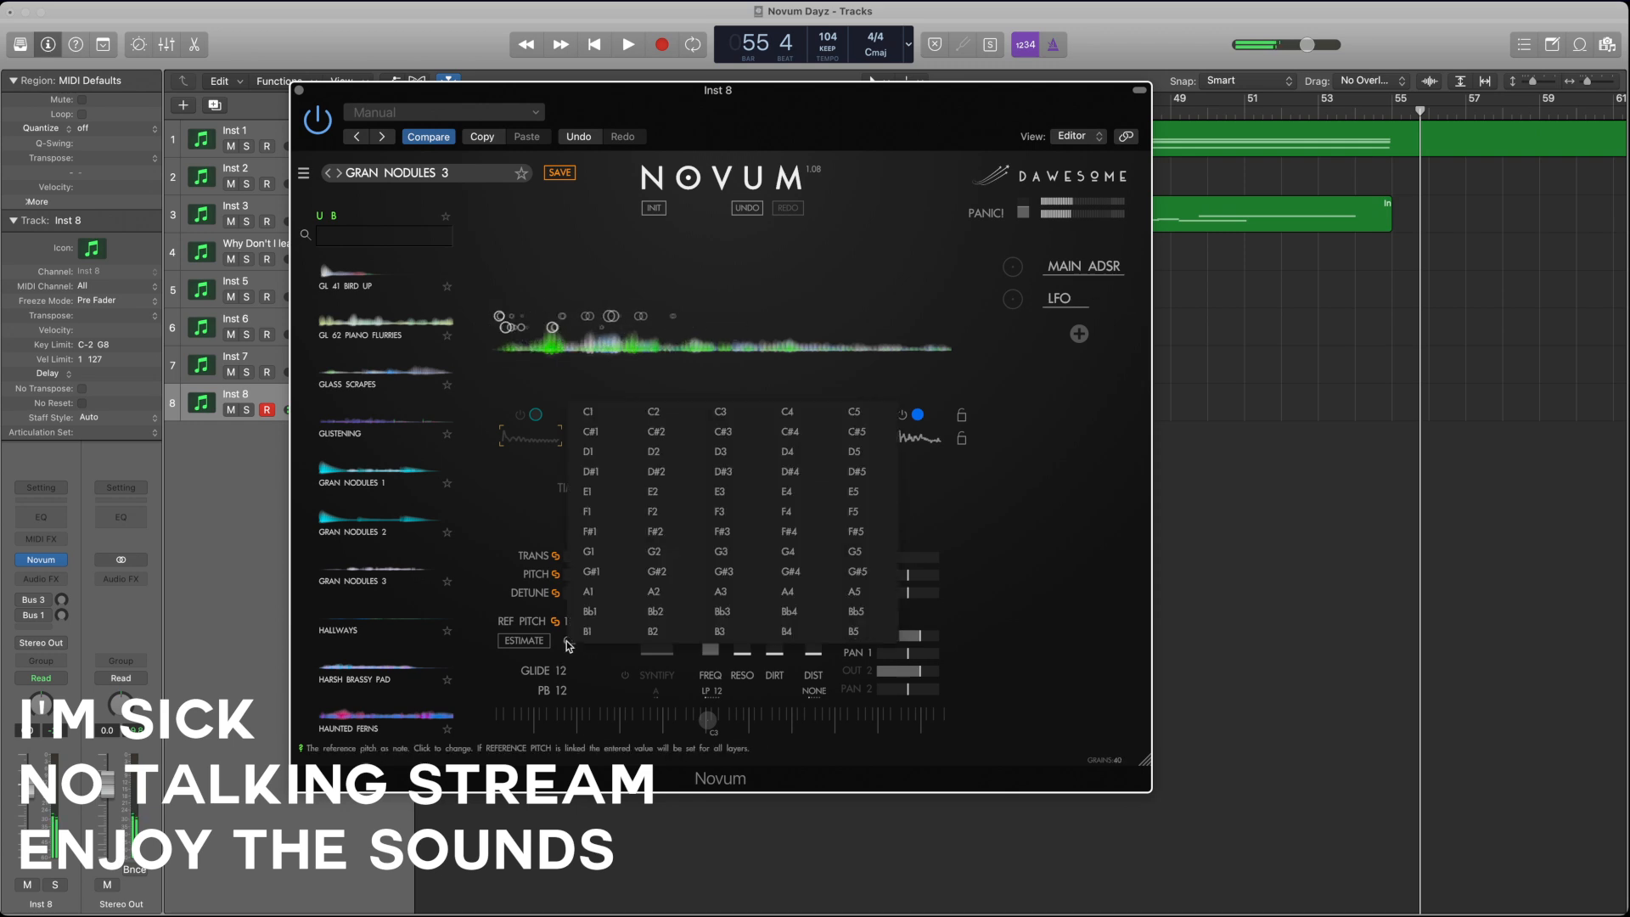
{"action": "left_click", "coordinate": [657, 433]}
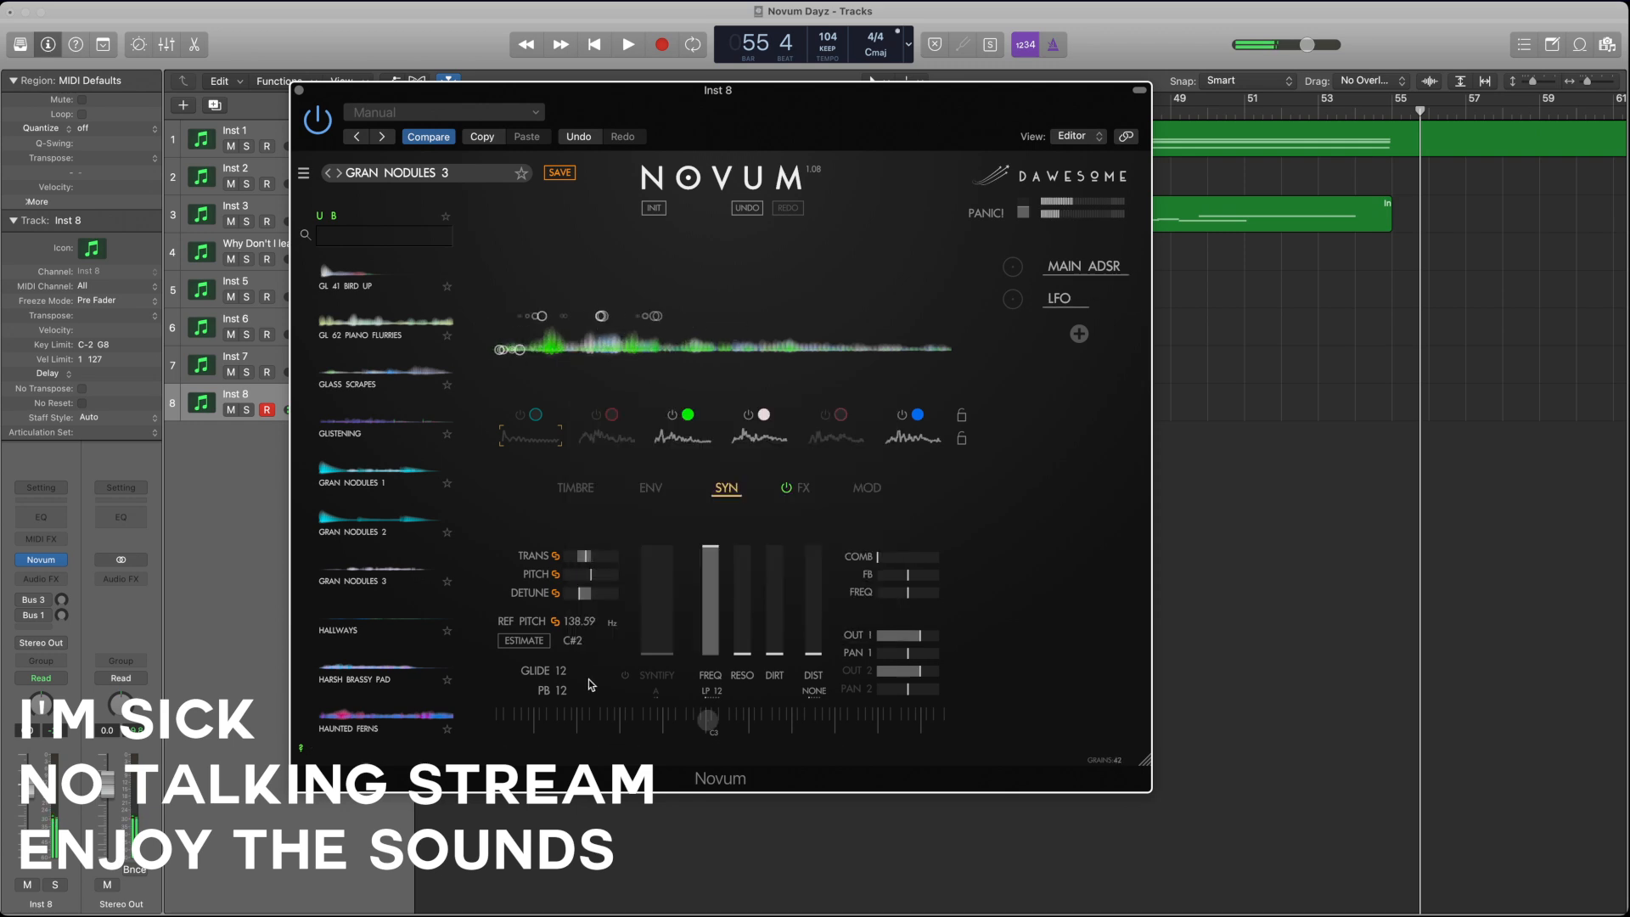
{"action": "left_click", "coordinate": [584, 645]}
{"action": "left_click", "coordinate": [670, 452]}
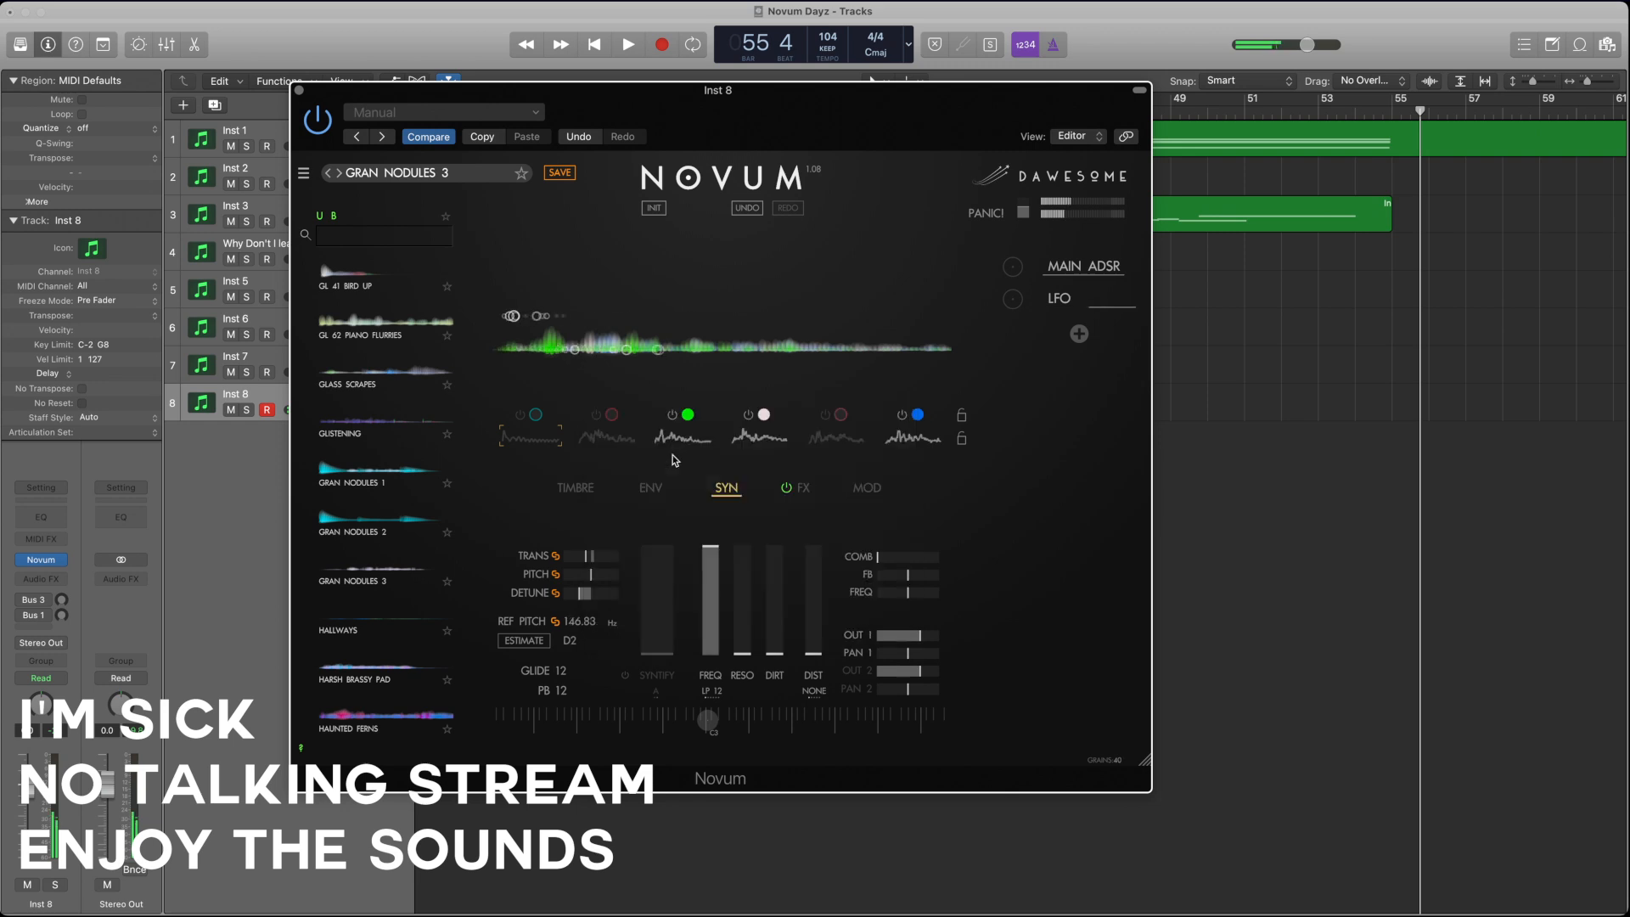
Step: Widen layer 3's envelope loop between L1 and L2 and lower its playback speed to about x4.8
{"action": "left_click", "coordinate": [651, 488]}
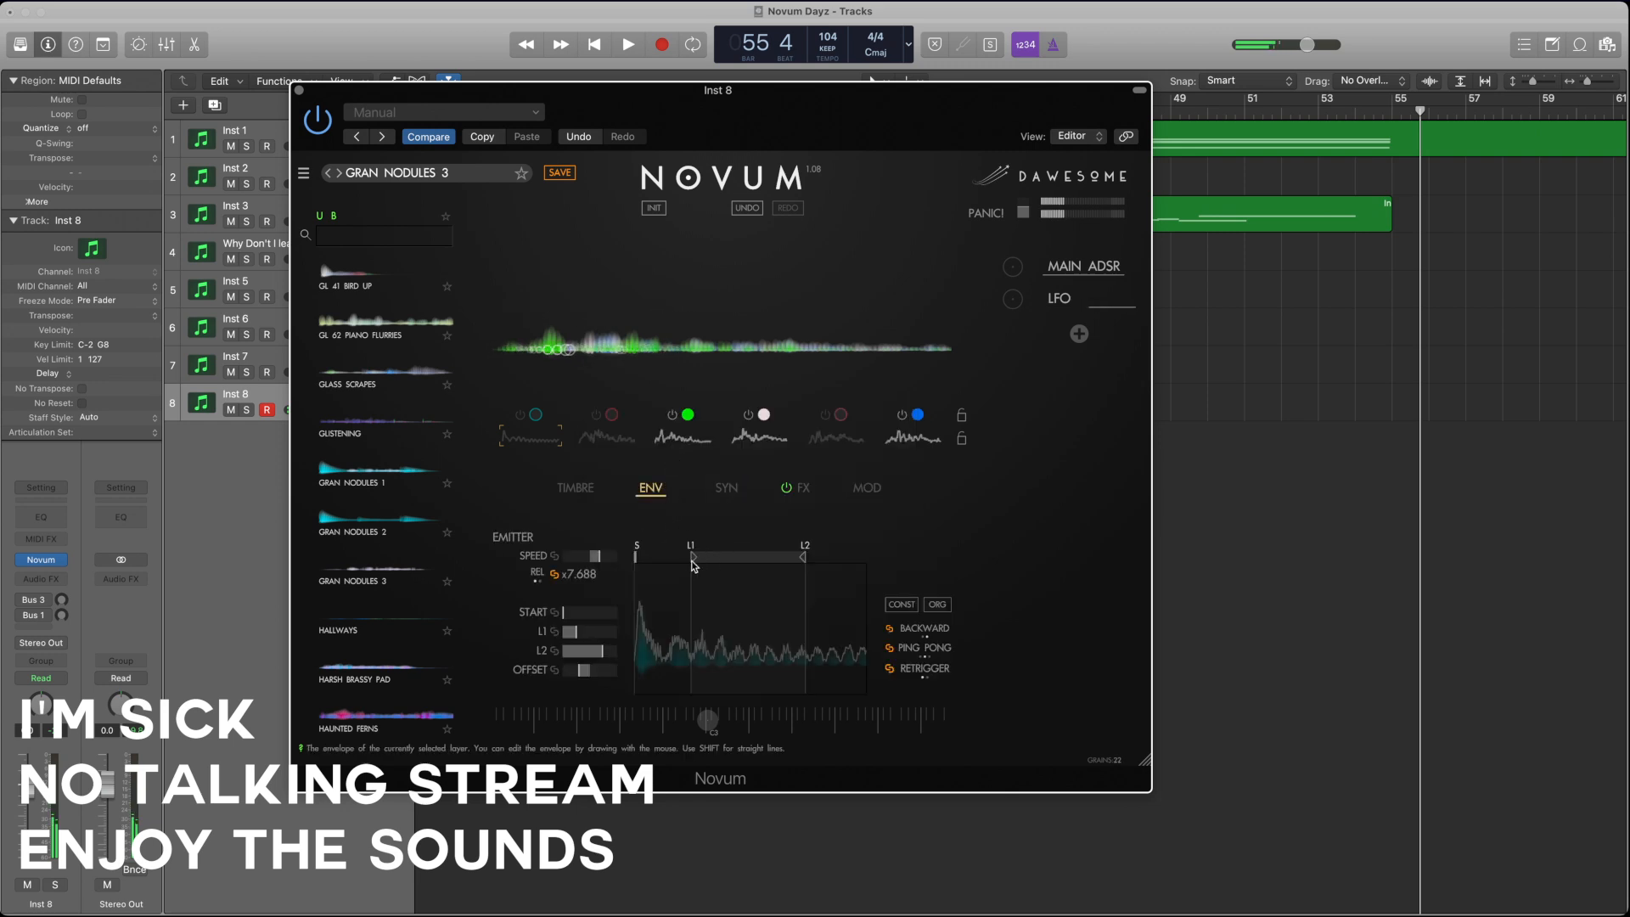
{"action": "left_click", "coordinate": [608, 438]}
{"action": "left_click", "coordinate": [682, 438]}
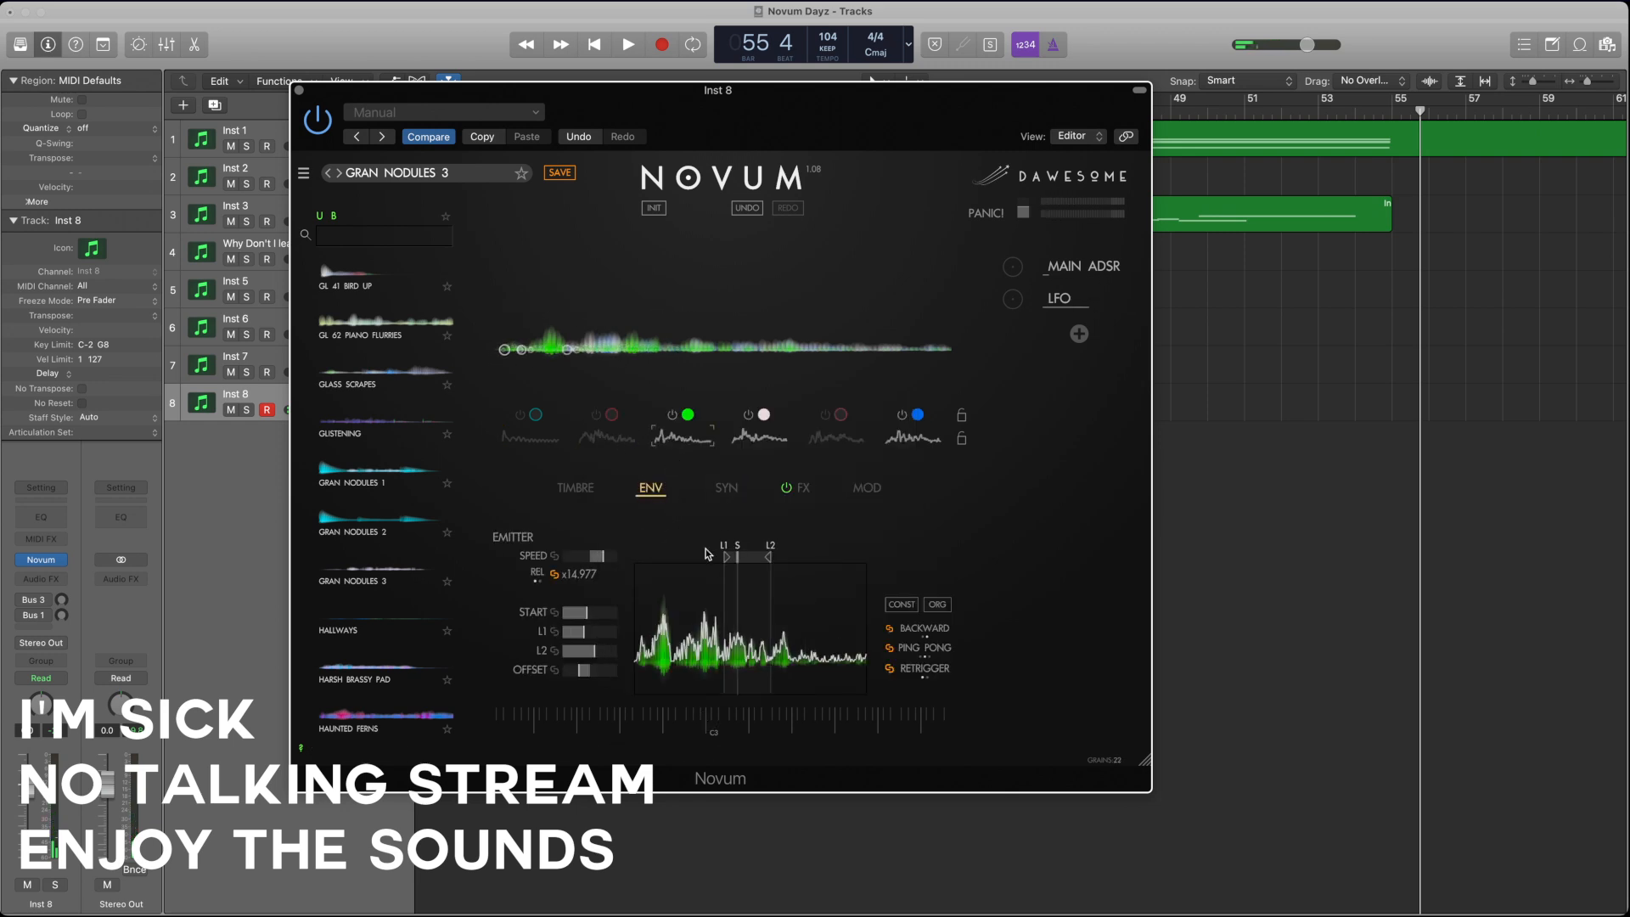
{"action": "mouse_move", "coordinate": [724, 562]}
{"action": "left_mouse_down"}
{"action": "mouse_move", "coordinate": [695, 559]}
{"action": "mouse_move", "coordinate": [808, 561]}
{"action": "left_mouse_up"}
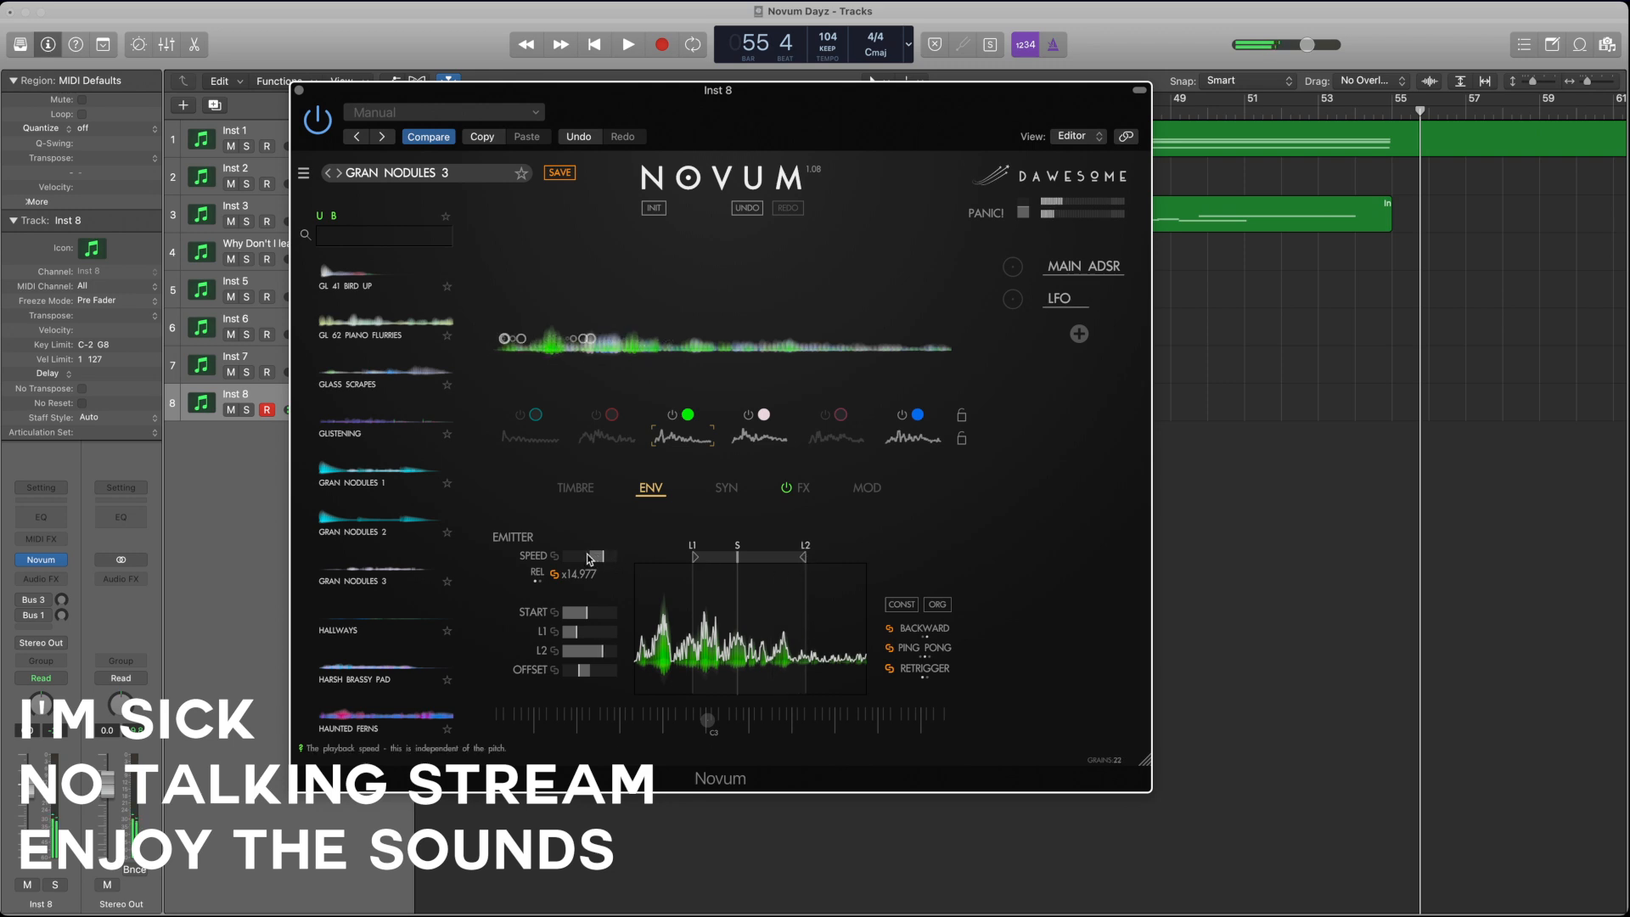
{"action": "left_click_drag", "start_coordinate": [593, 559], "coordinate": [592, 560]}
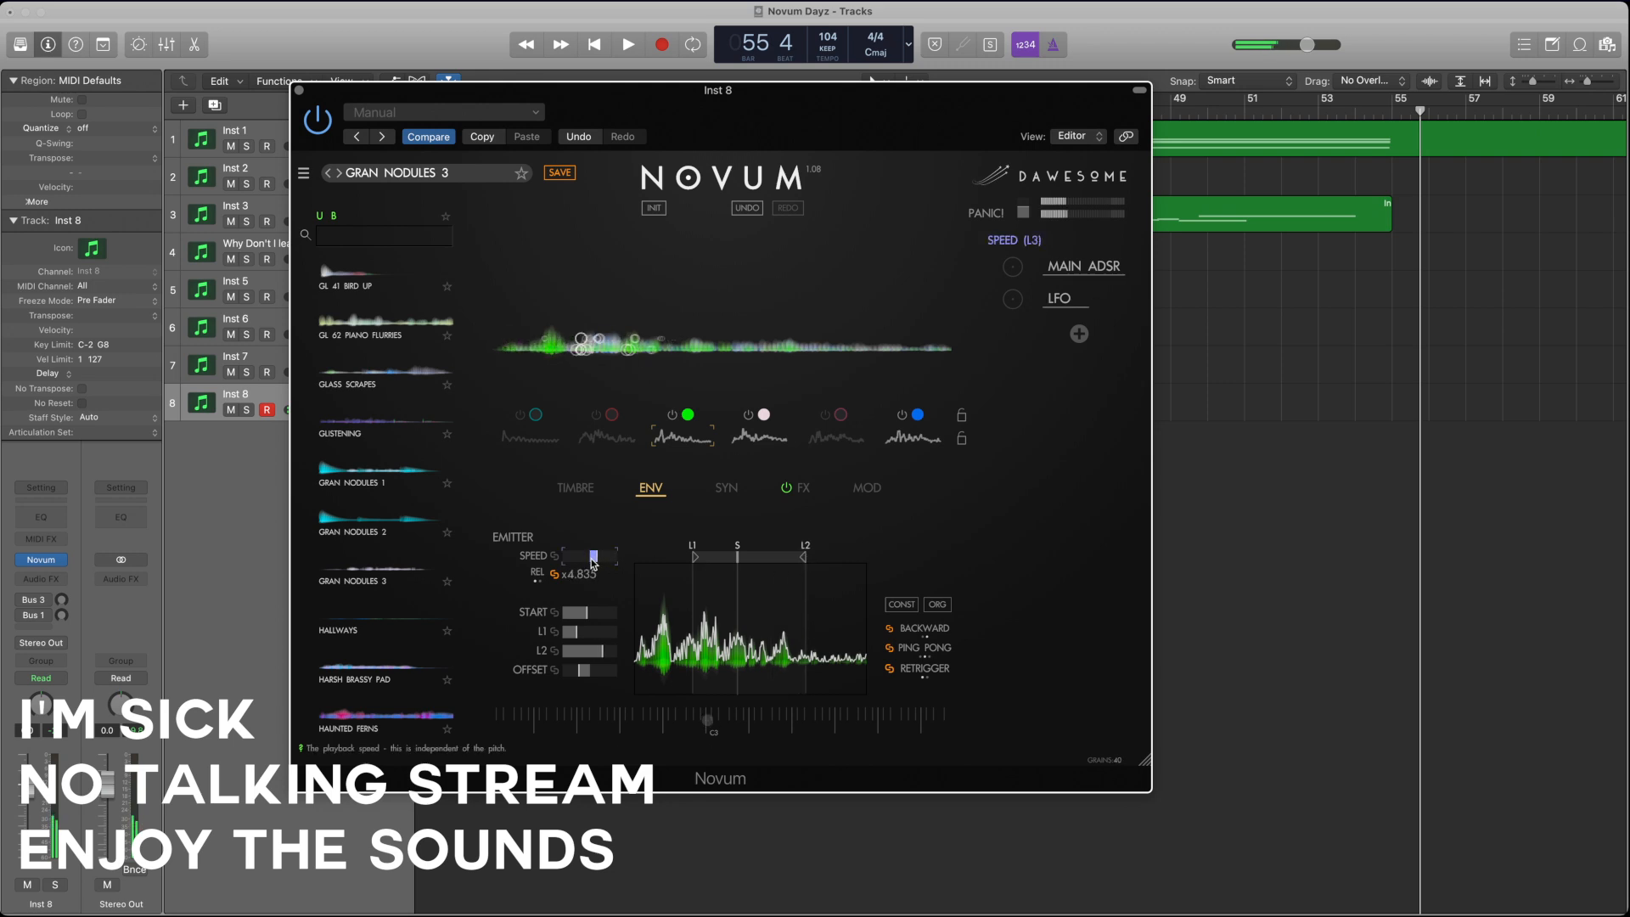
Step: Adjust the grains of layers 3 and 4, raising layer 3's density and gain and reducing layer 4's size
{"action": "left_click", "coordinate": [575, 487]}
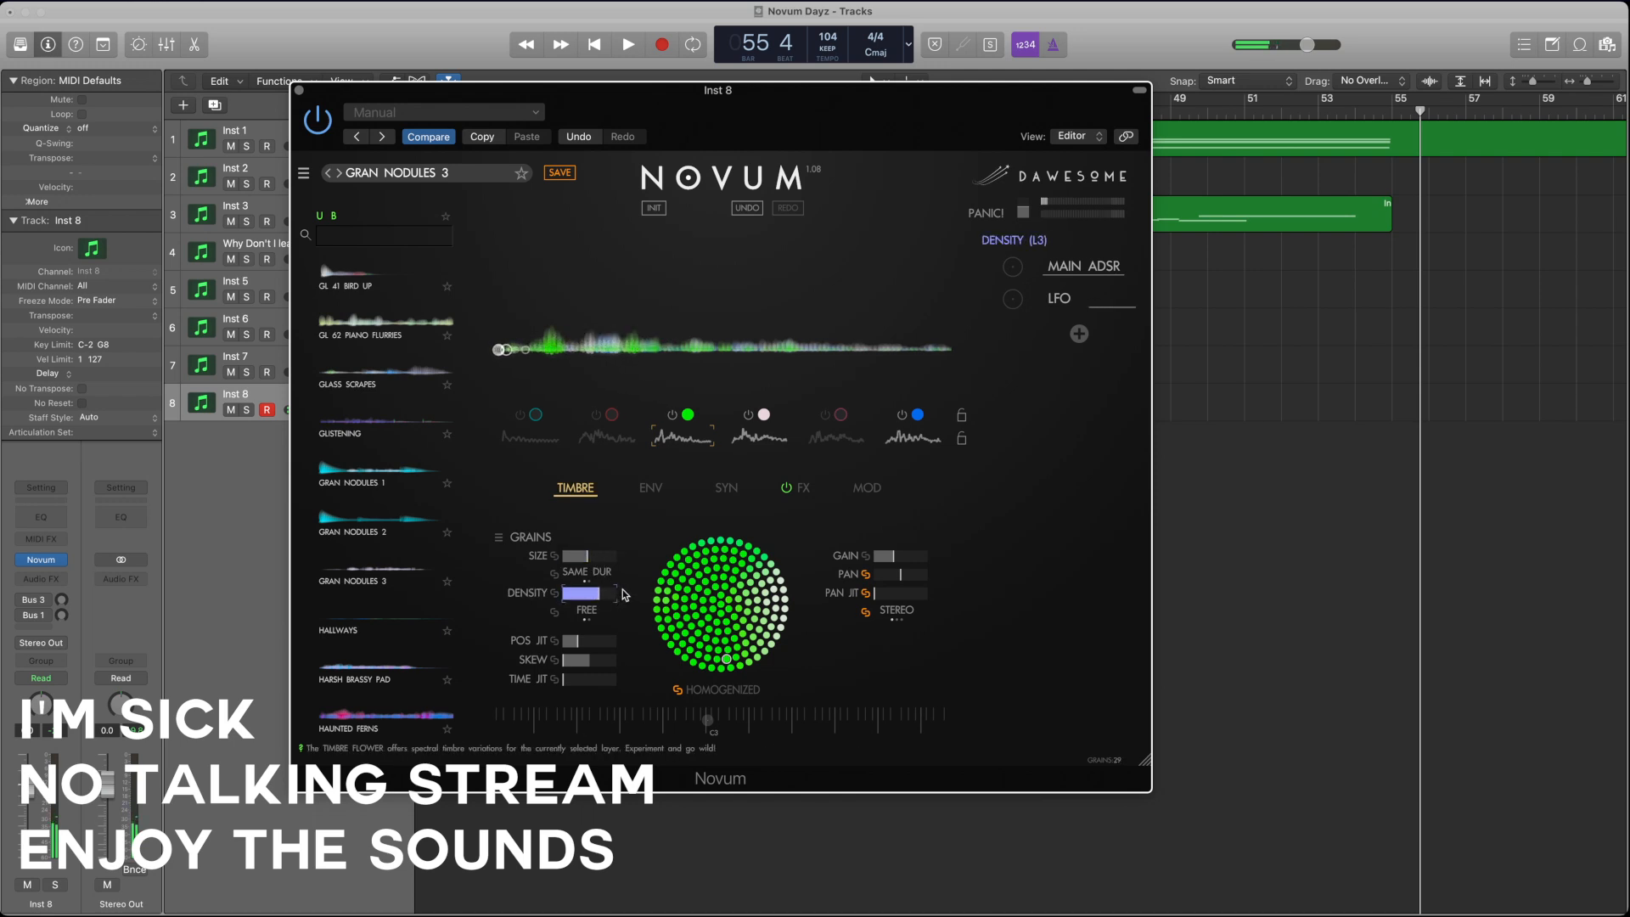
{"action": "left_click", "coordinate": [760, 435]}
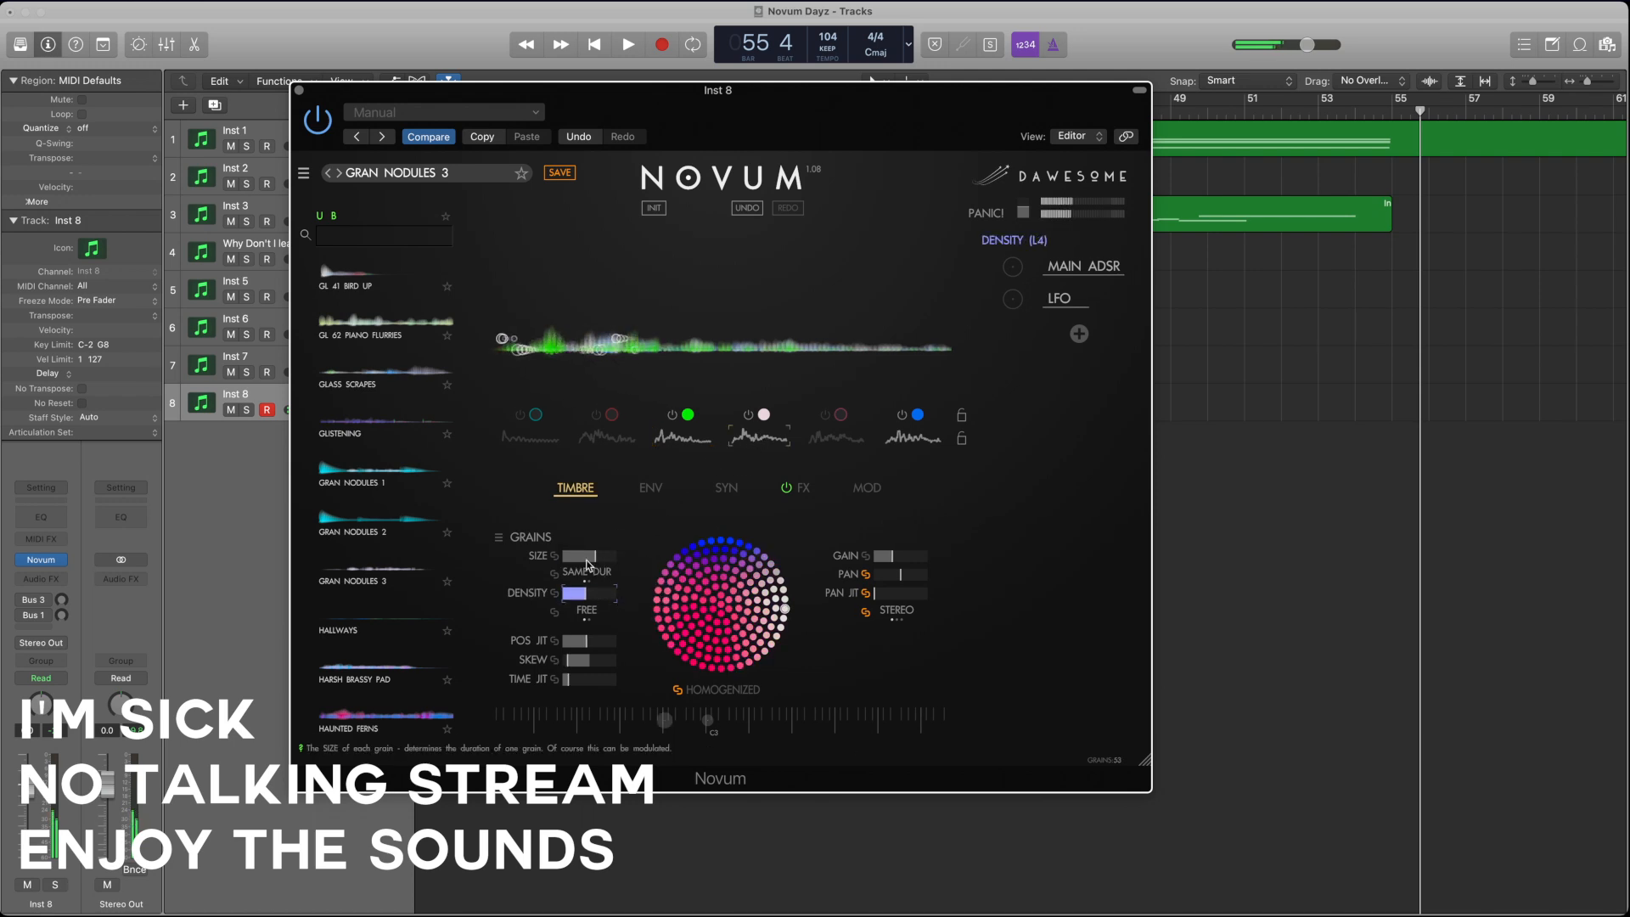
{"action": "mouse_move", "coordinate": [589, 558]}
{"action": "left_mouse_down"}
{"action": "mouse_move", "coordinate": [613, 556]}
{"action": "mouse_move", "coordinate": [609, 584]}
{"action": "mouse_move", "coordinate": [589, 556]}
{"action": "left_mouse_up"}
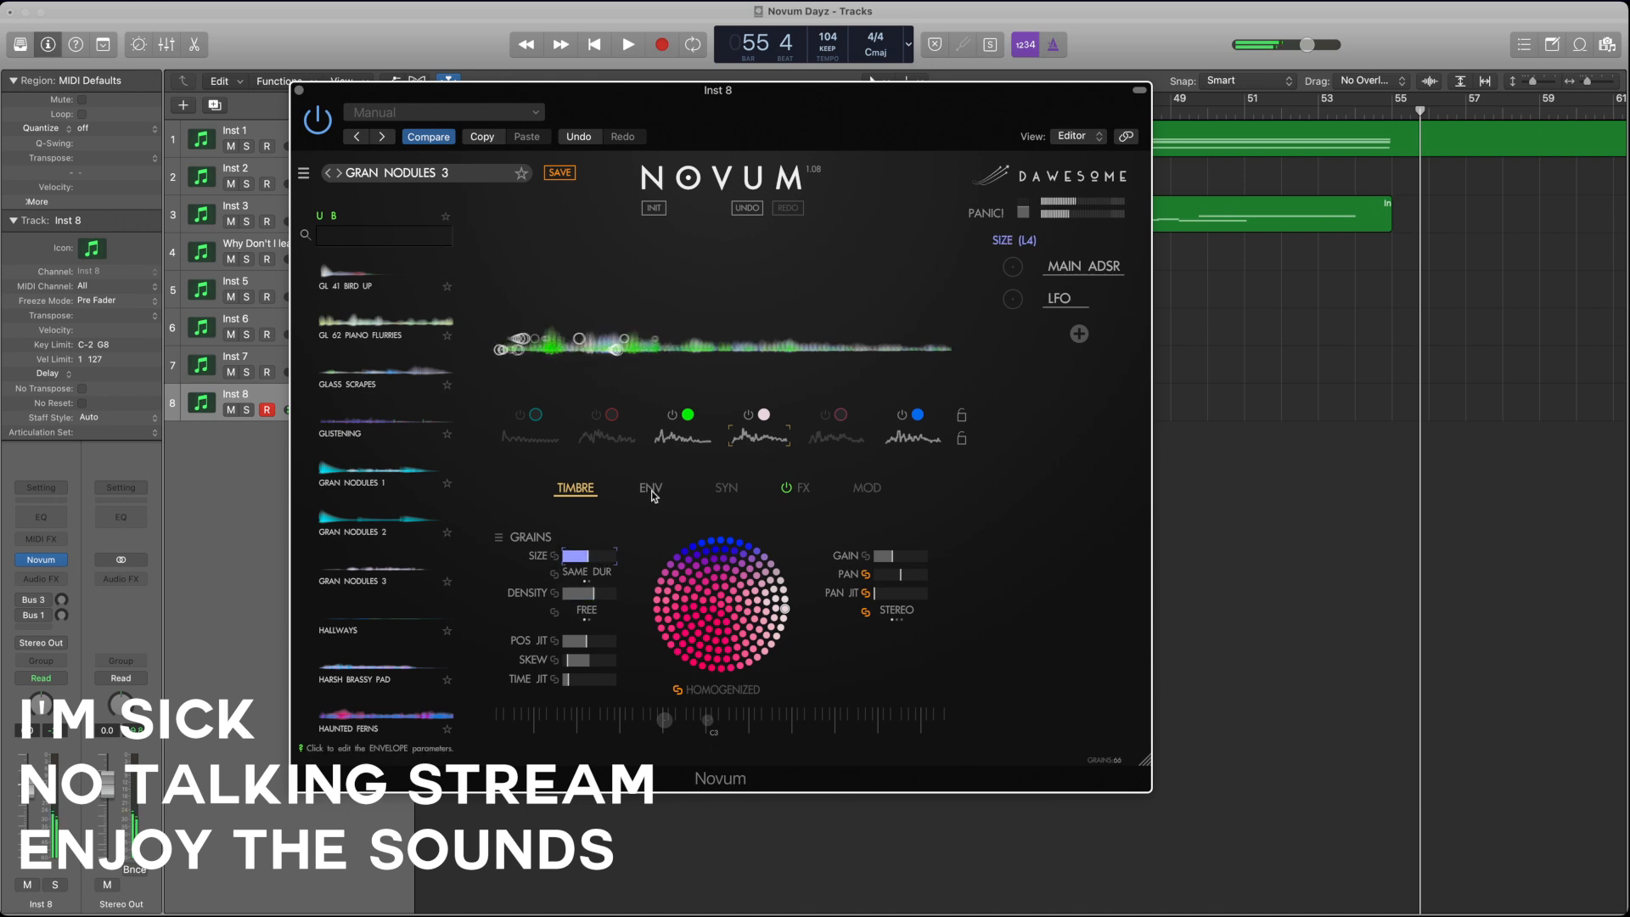
{"action": "mouse_move", "coordinate": [891, 556]}
{"action": "left_mouse_down"}
{"action": "mouse_move", "coordinate": [970, 556]}
{"action": "mouse_move", "coordinate": [916, 552]}
{"action": "left_mouse_up"}
{"action": "left_click", "coordinate": [682, 436]}
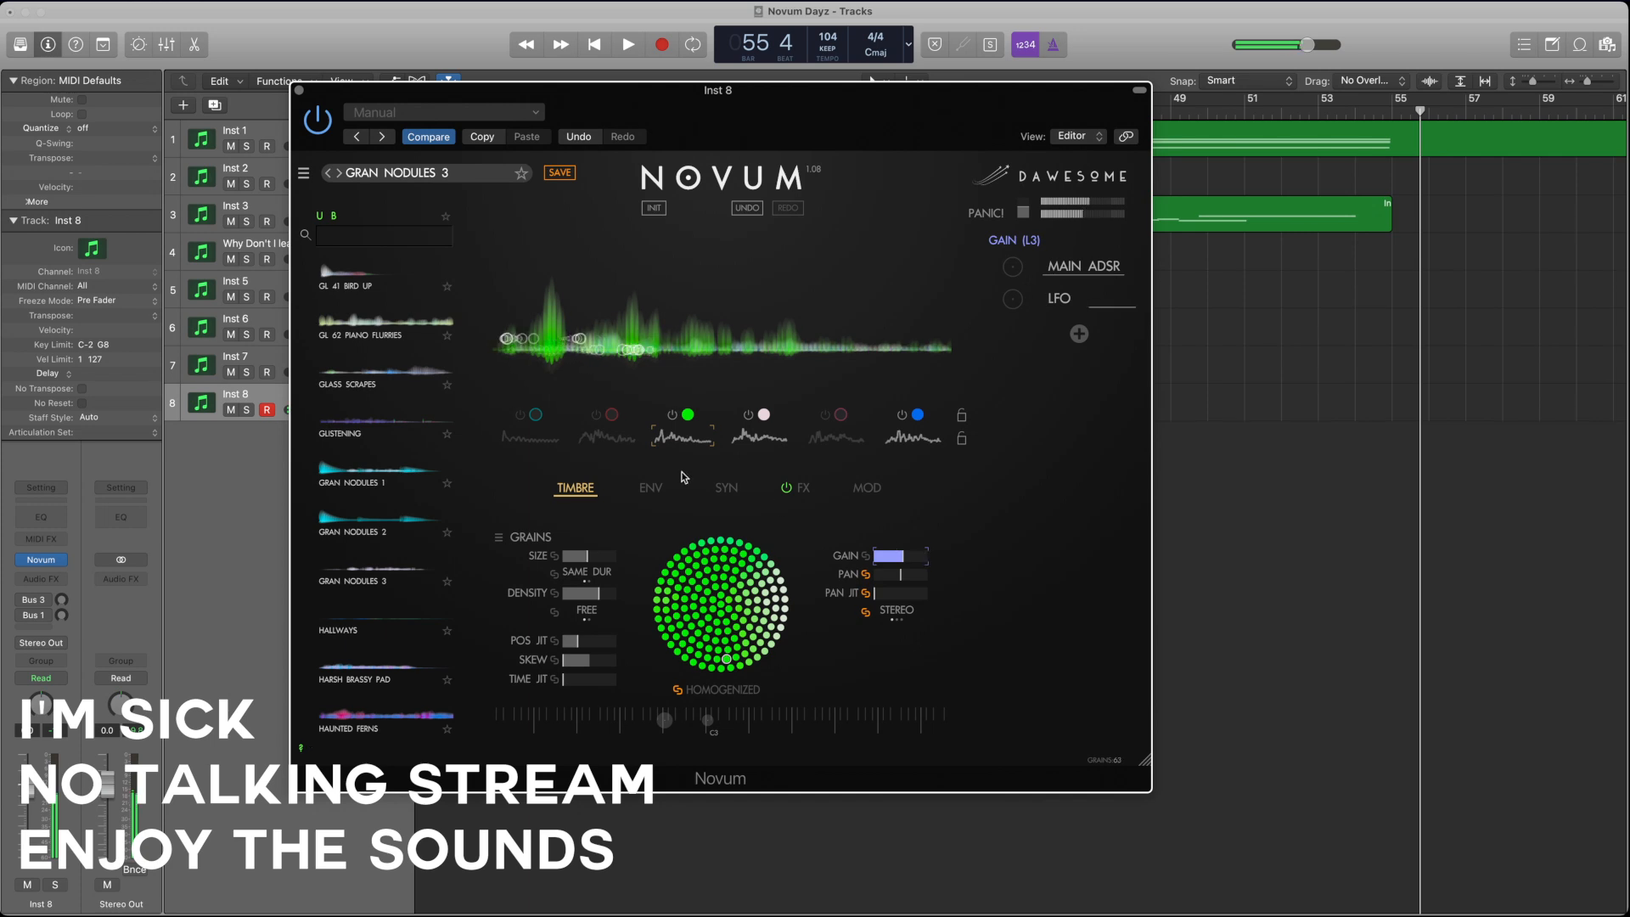
Step: Switch on layer 2 and switch off layers 3 and 4
{"action": "left_click", "coordinate": [606, 433]}
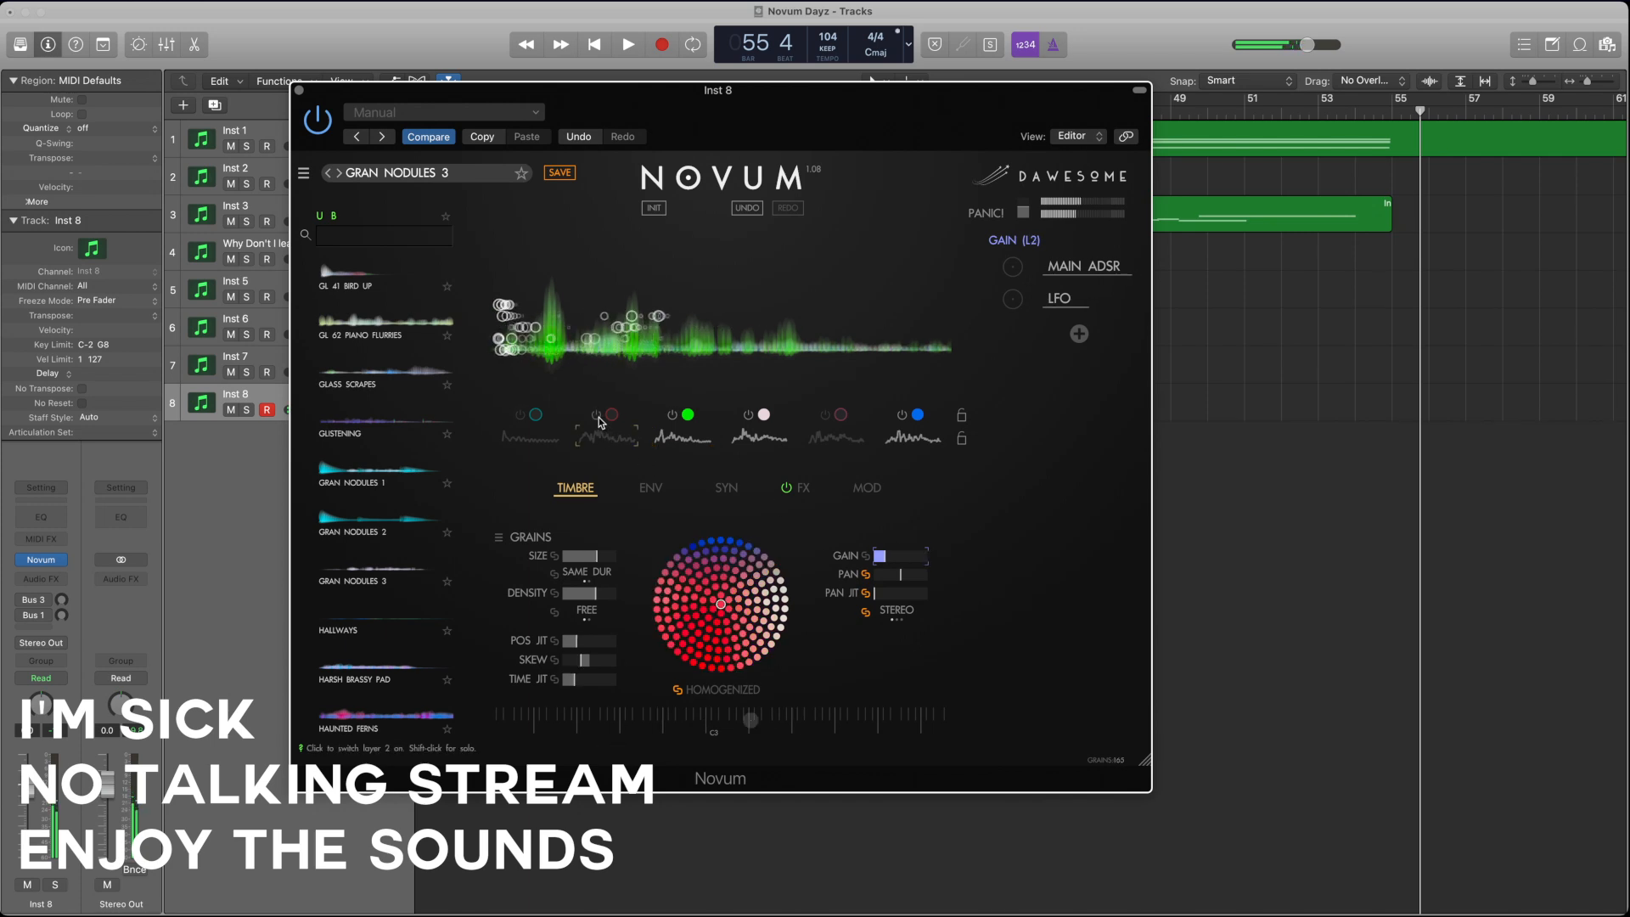
{"action": "left_click", "coordinate": [598, 417]}
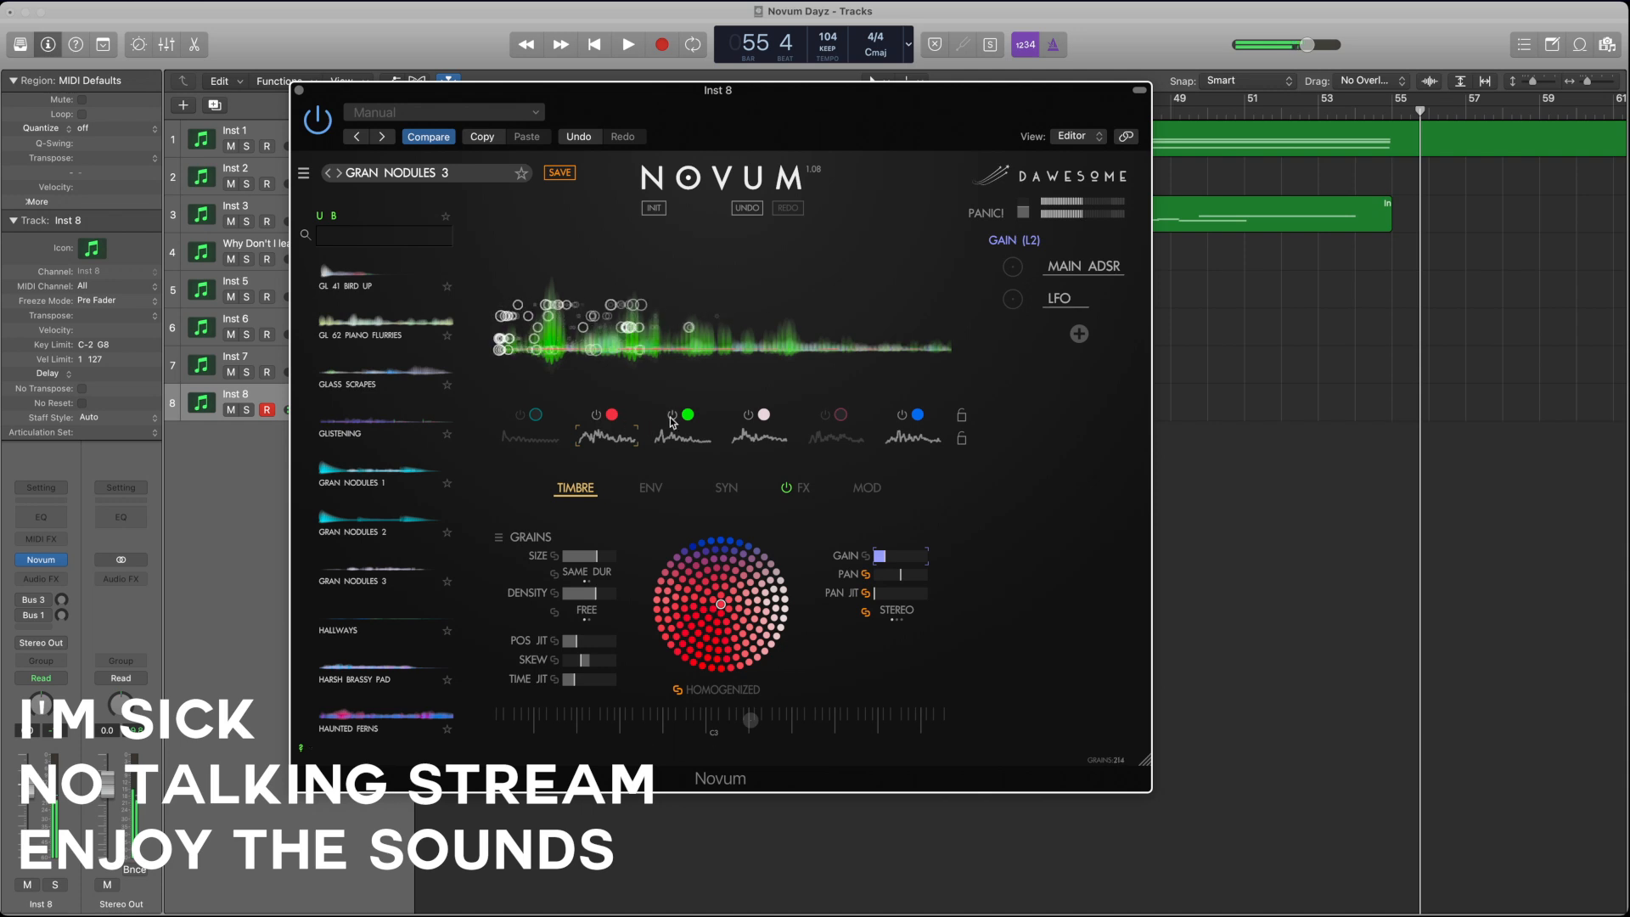
{"action": "left_click", "coordinate": [672, 417]}
{"action": "left_click", "coordinate": [748, 416]}
Step: Raise layer 2's grain gain to about half, reduce its grain size and increase its density slightly
{"action": "left_click", "coordinate": [601, 435]}
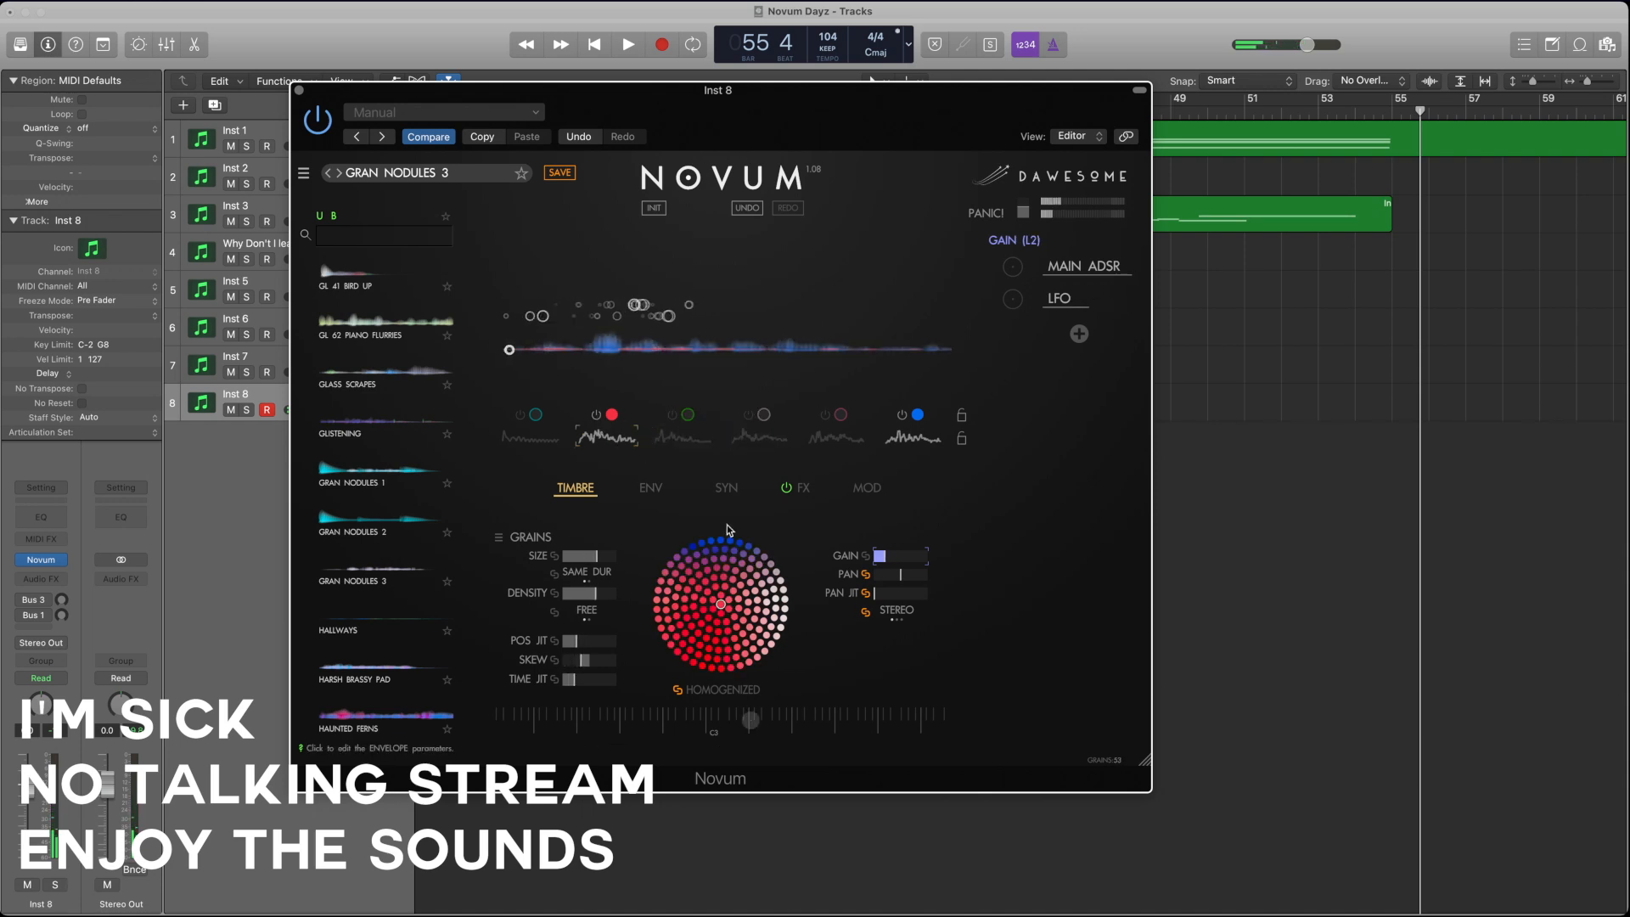
{"action": "left_click_drag", "start_coordinate": [888, 555], "coordinate": [935, 561]}
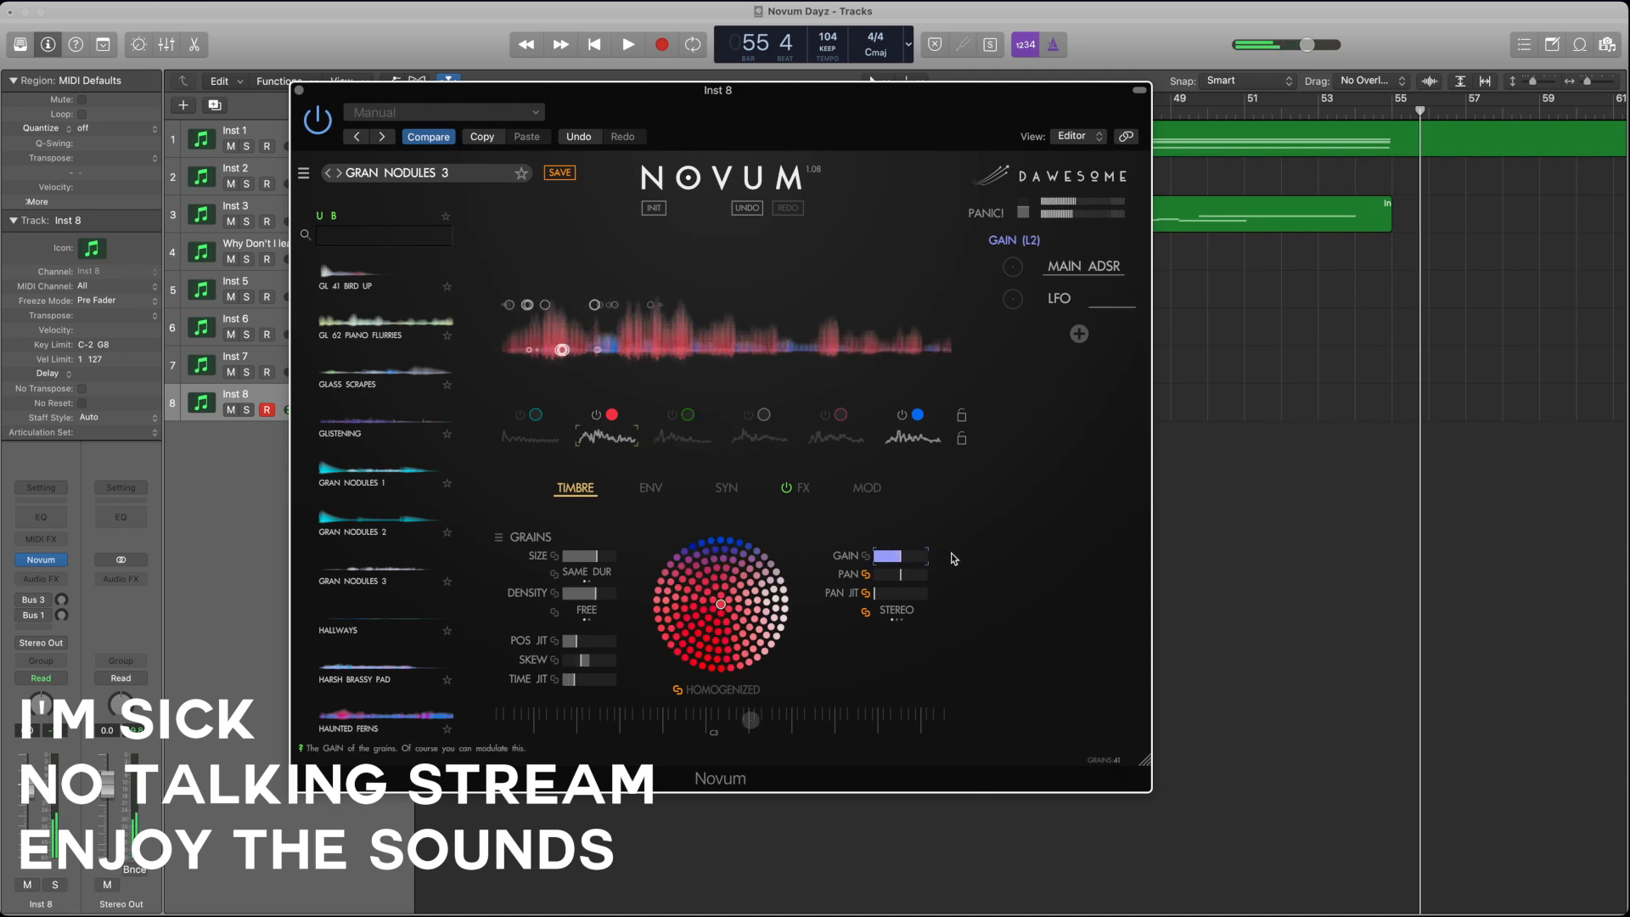
{"action": "left_click", "coordinate": [591, 557]}
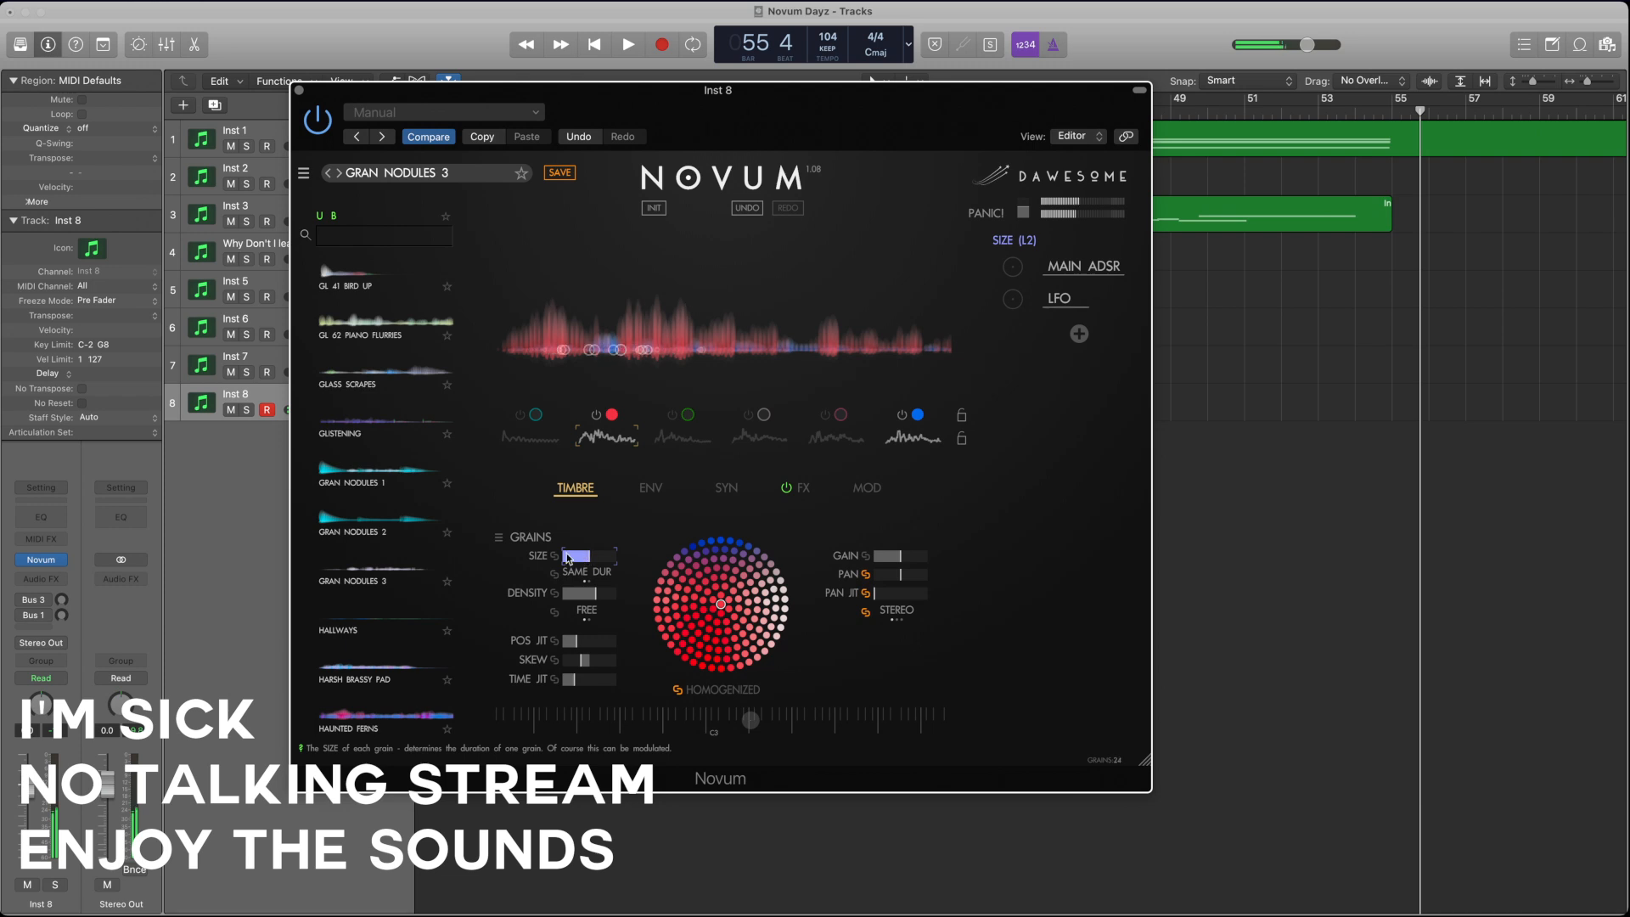
{"action": "left_click", "coordinate": [588, 593]}
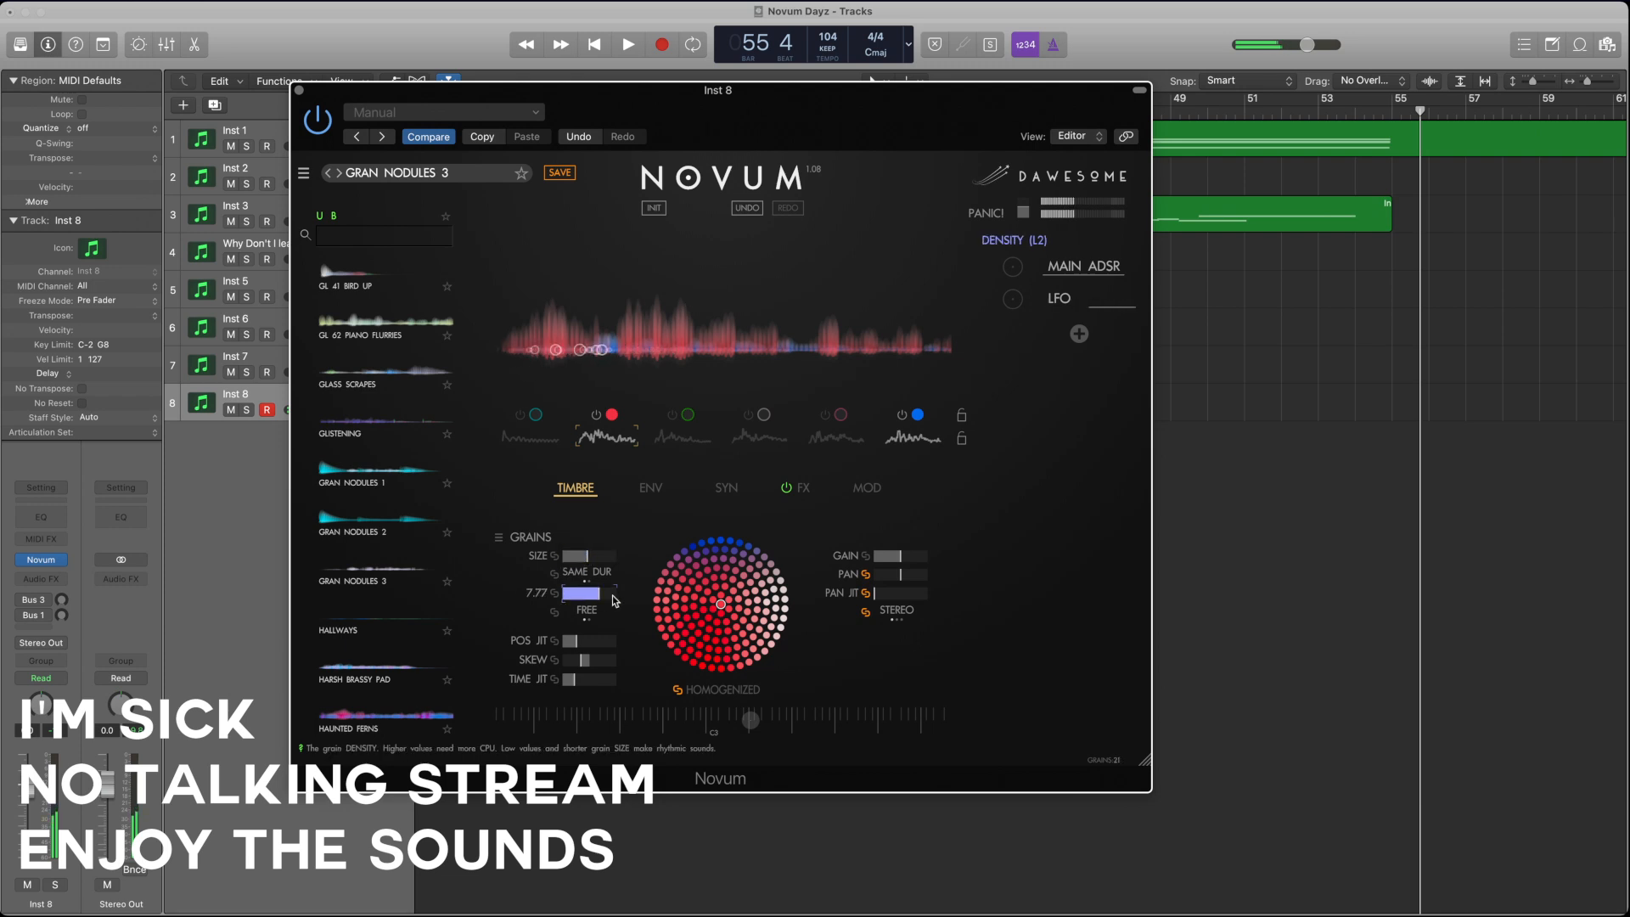
Step: Move layer 2's loop end L2 and its start point further along the envelope
{"action": "left_click", "coordinate": [650, 488]}
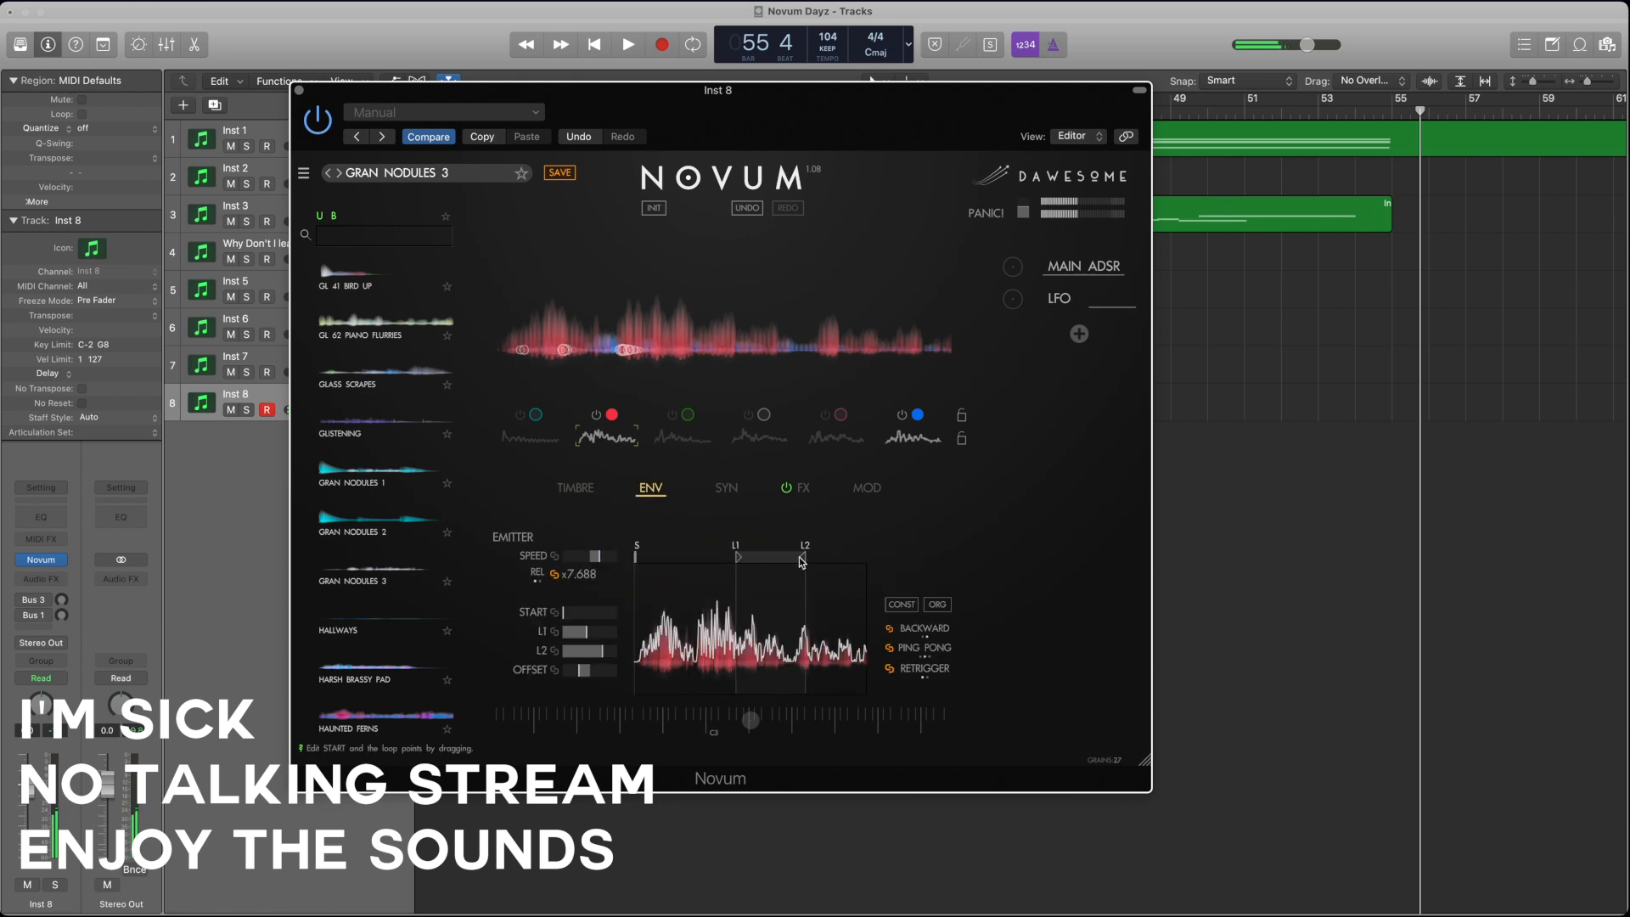
{"action": "left_click_drag", "start_coordinate": [803, 557], "coordinate": [837, 558]}
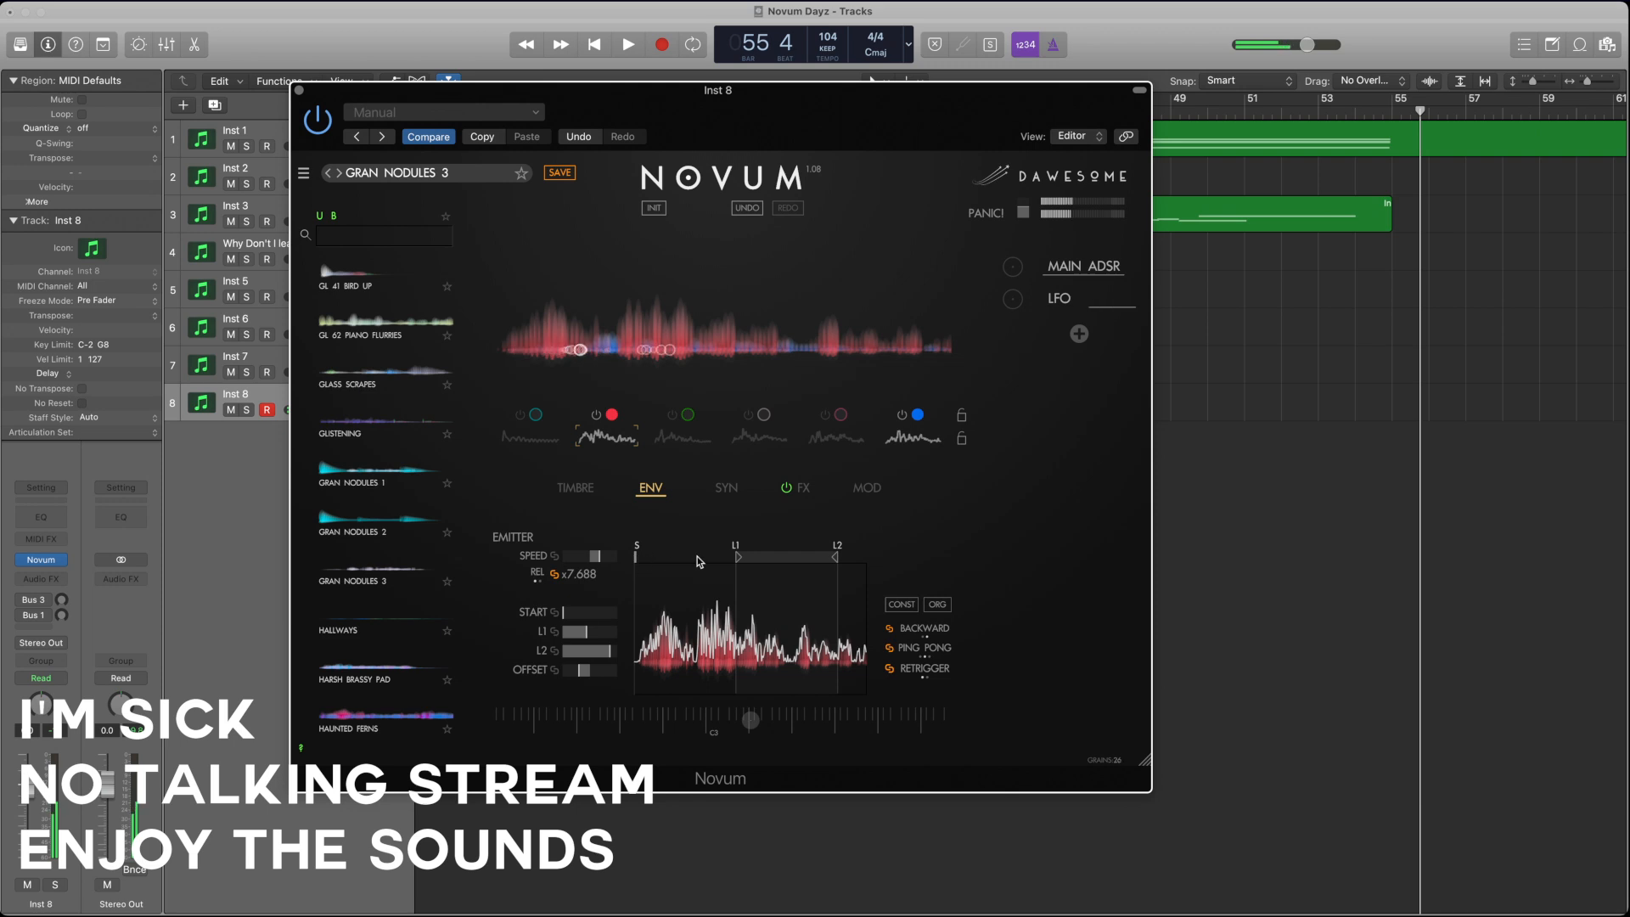
{"action": "left_click_drag", "start_coordinate": [635, 557], "coordinate": [678, 557]}
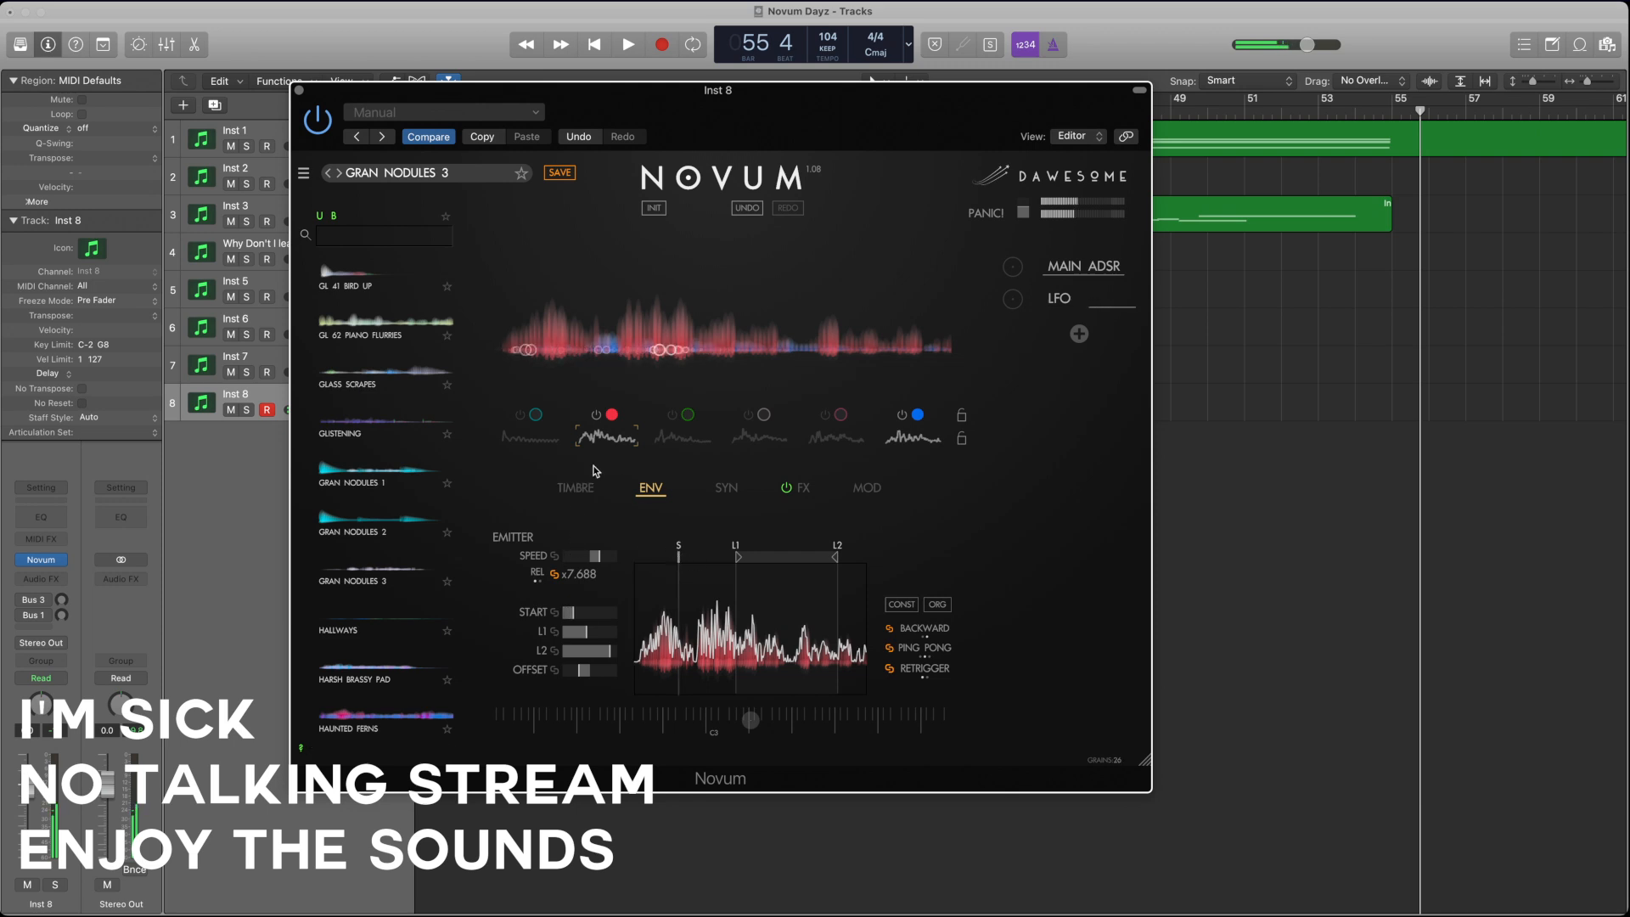
Step: Increase layer 2's position jitter, skew, time jitter and grain size, and lower its grain density
{"action": "left_click", "coordinate": [575, 487]}
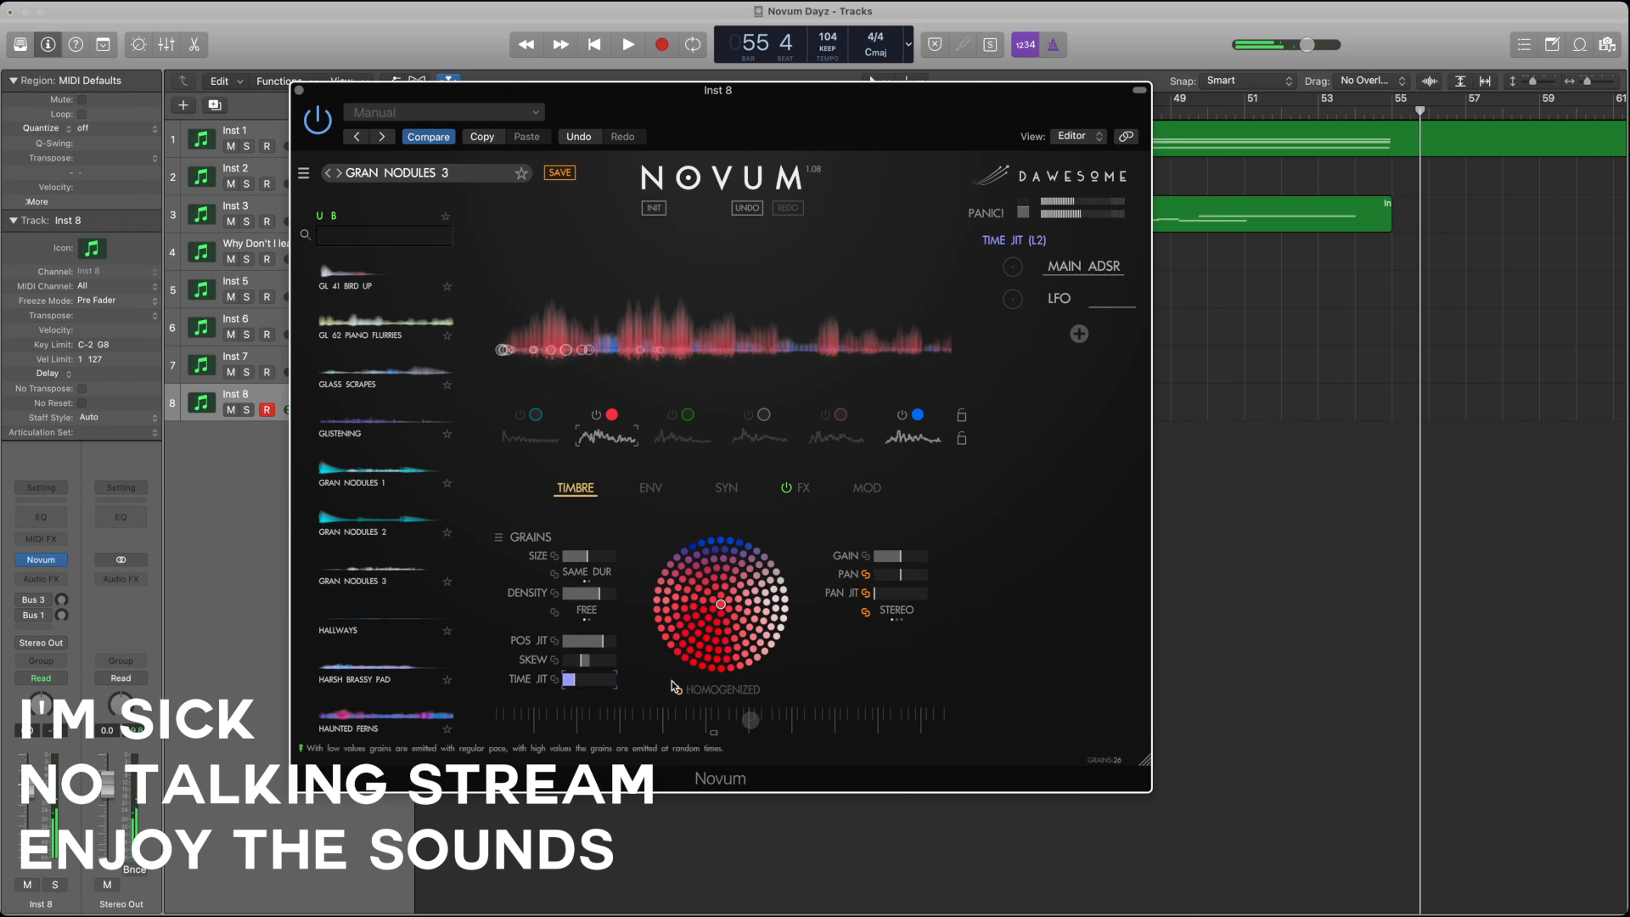
{"action": "left_click_drag", "start_coordinate": [596, 686], "coordinate": [685, 685]}
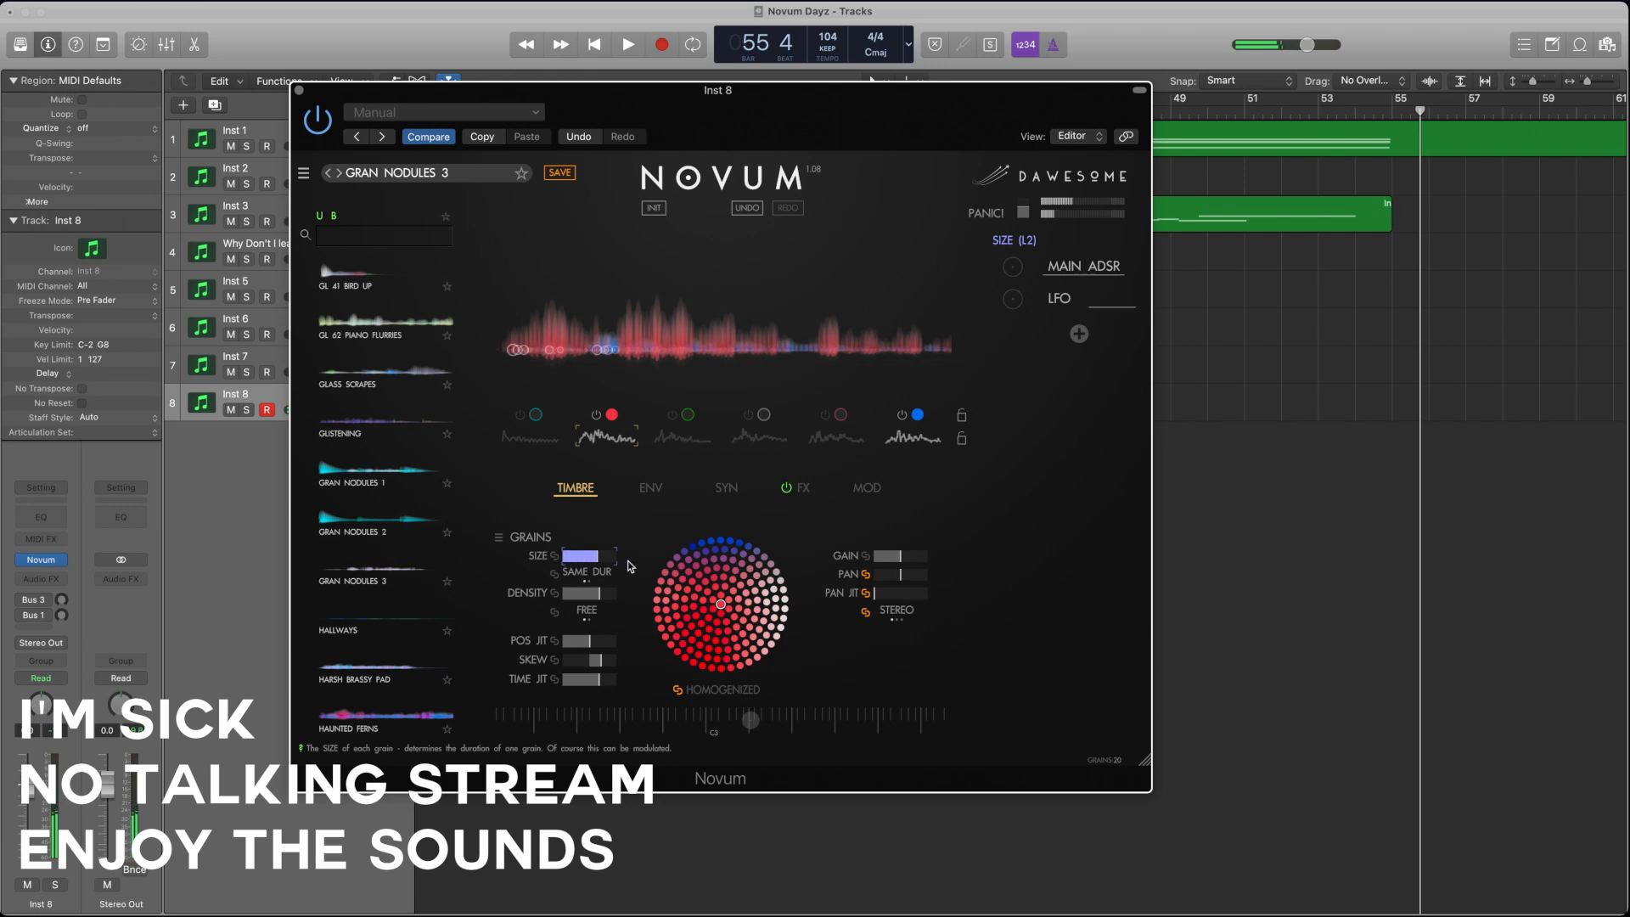
{"action": "left_click_drag", "start_coordinate": [596, 594], "coordinate": [574, 596]}
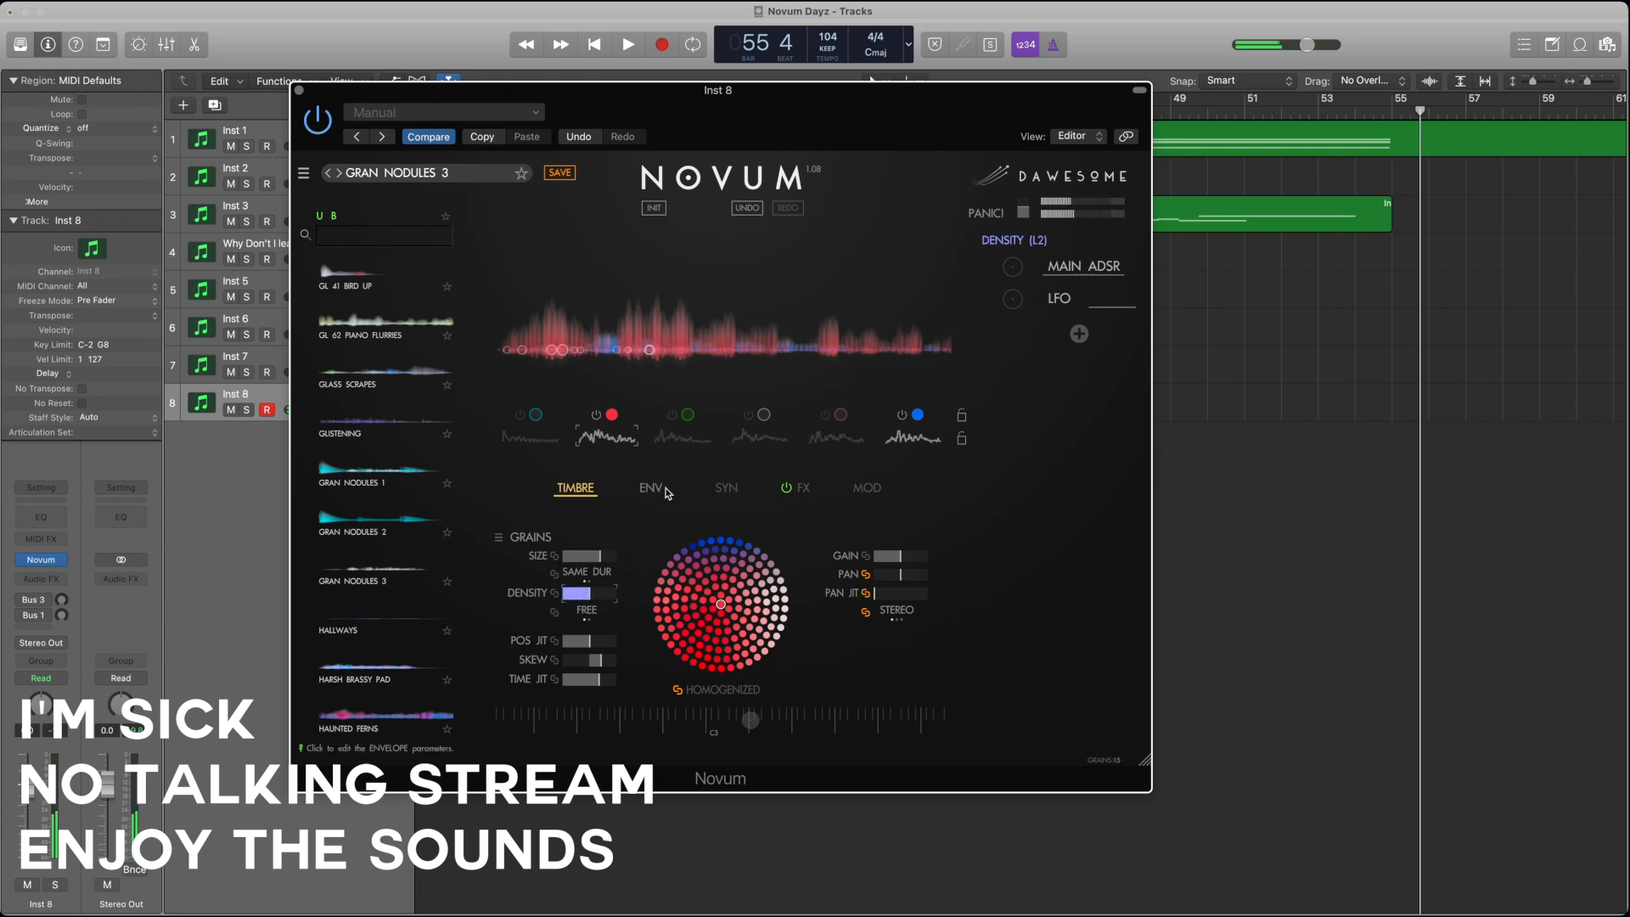
Step: Switch on layer 1 in place of layer 2, check its envelope and lower its grain gain slightly
{"action": "left_click", "coordinate": [519, 419]}
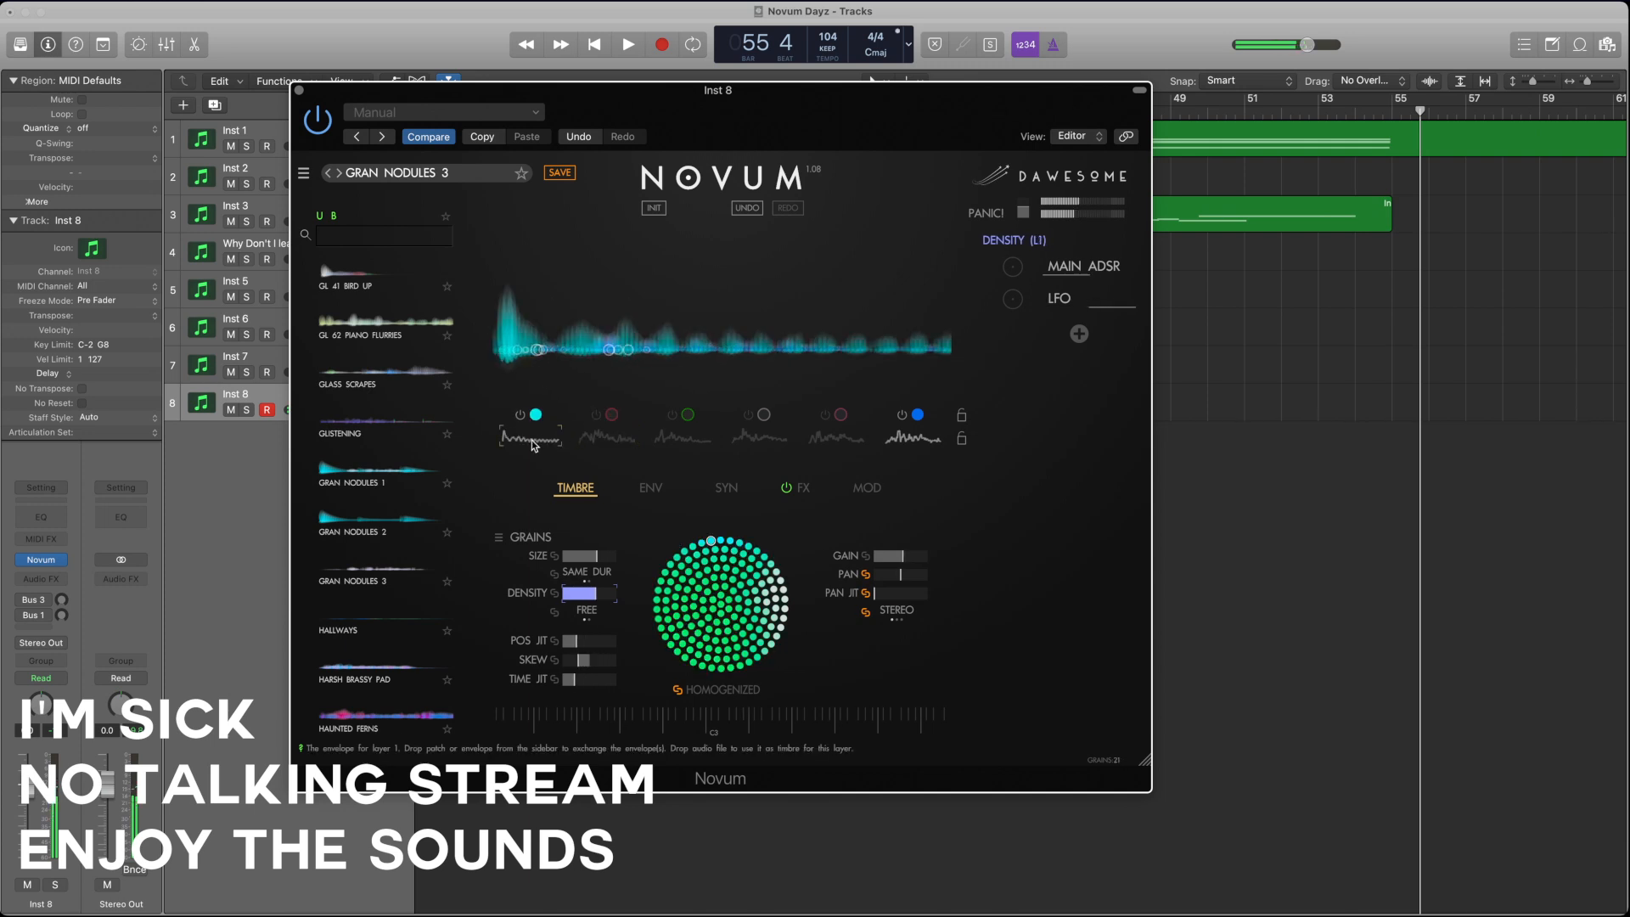
{"action": "left_click", "coordinate": [648, 490]}
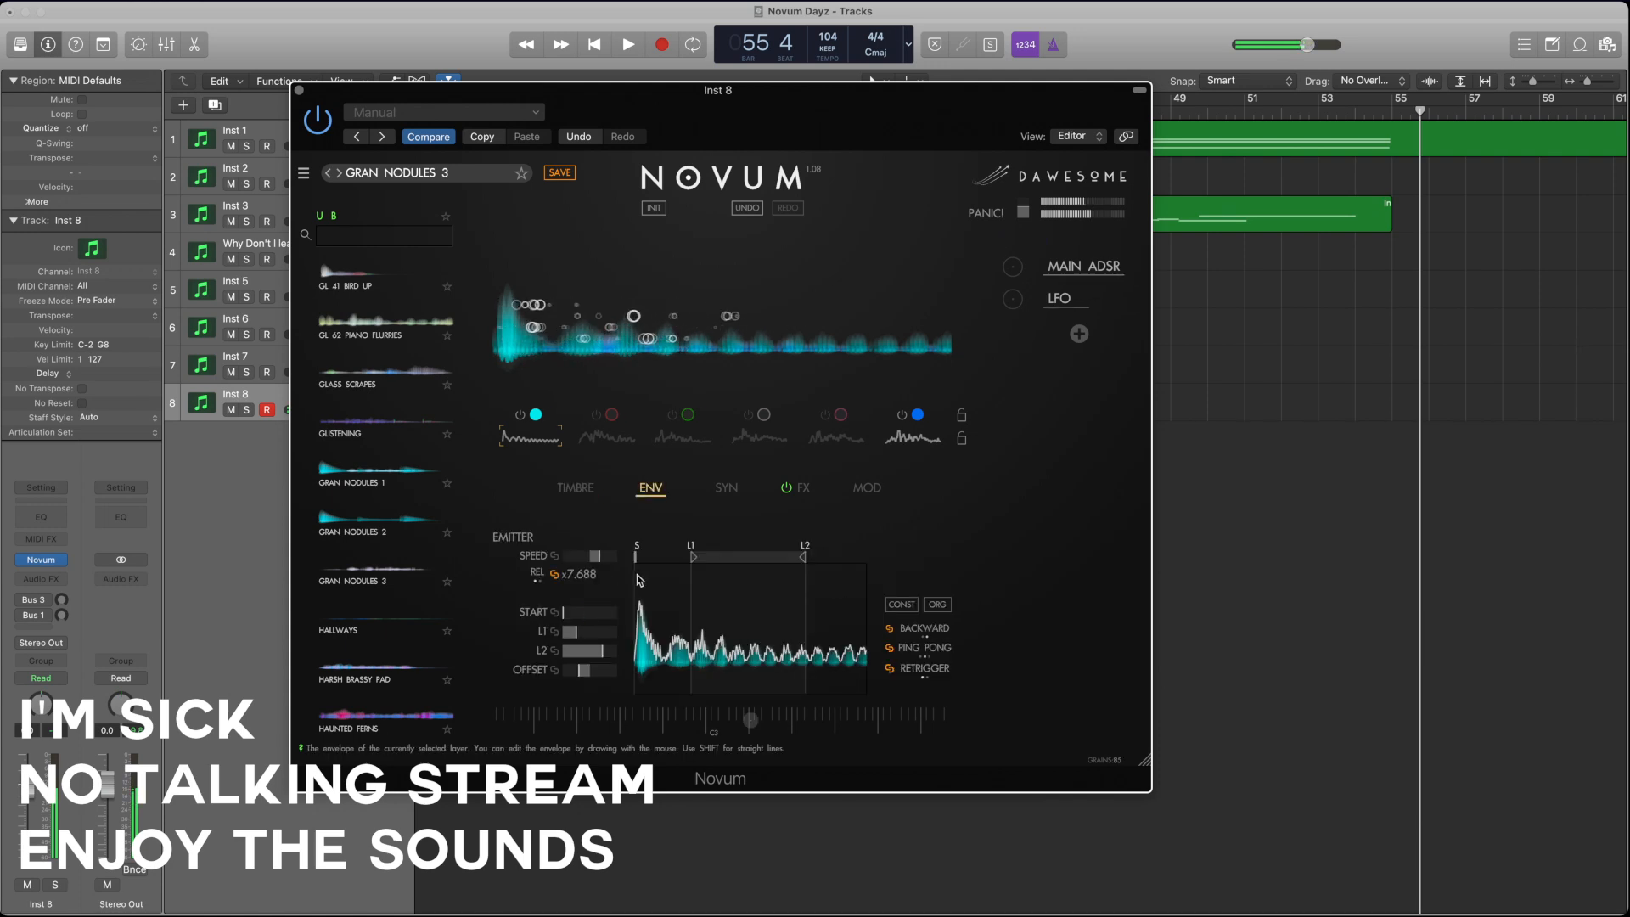
{"action": "left_click", "coordinate": [576, 488]}
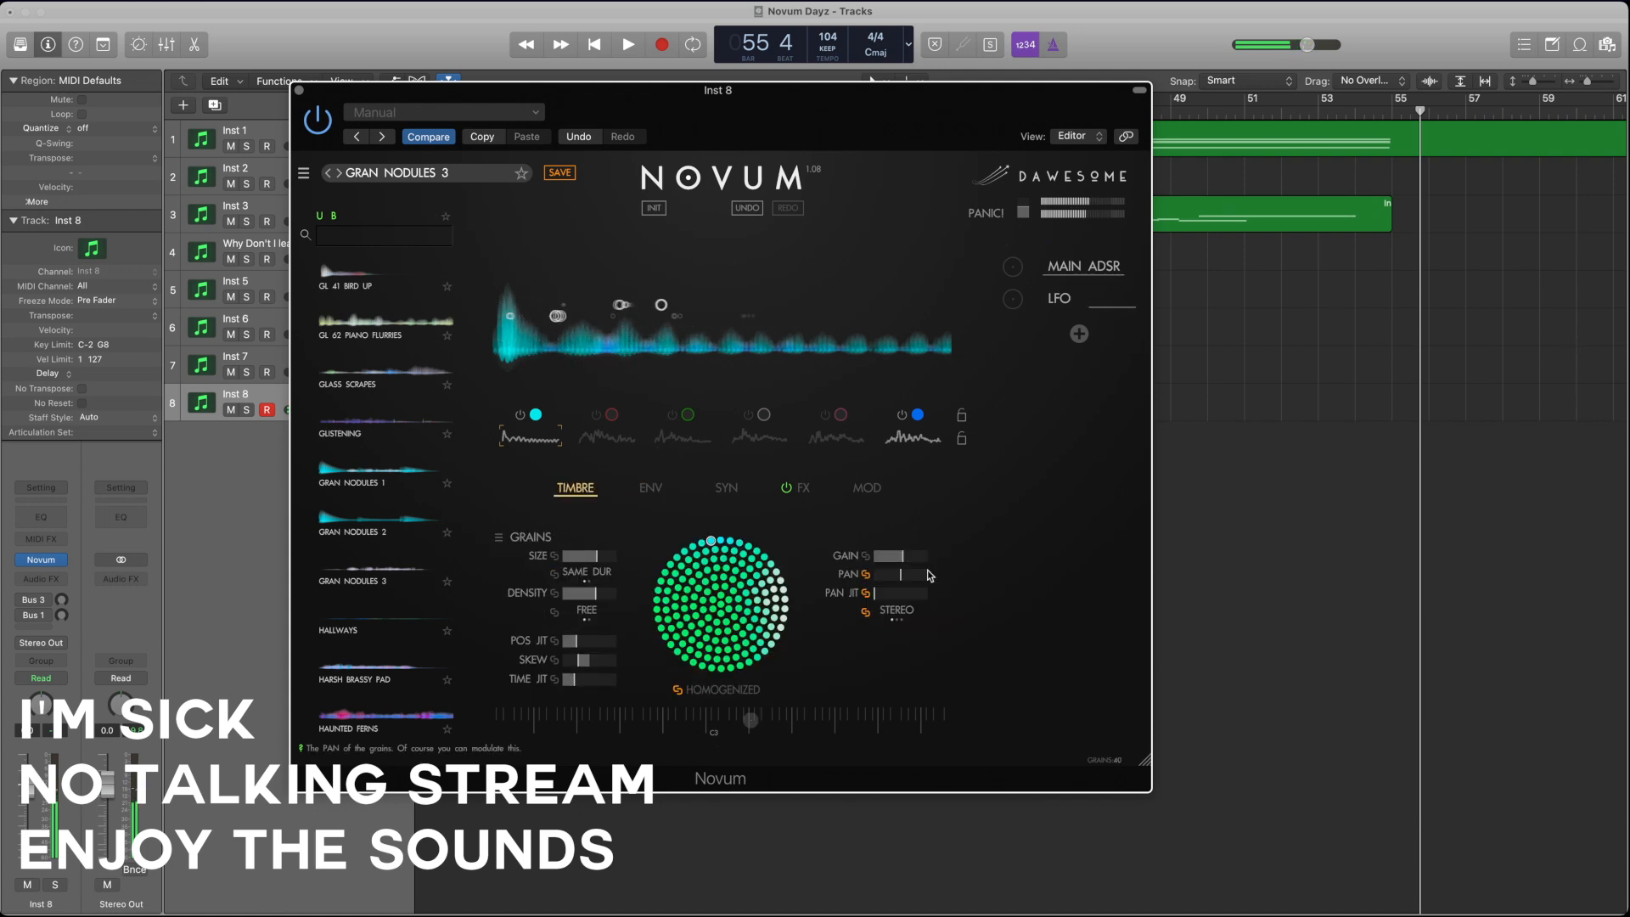
Step: Switch on layers 2 and 3 and fine-tune layer 3's pitch in its synthesis settings
{"action": "left_click", "coordinate": [596, 414]}
{"action": "left_click", "coordinate": [669, 416]}
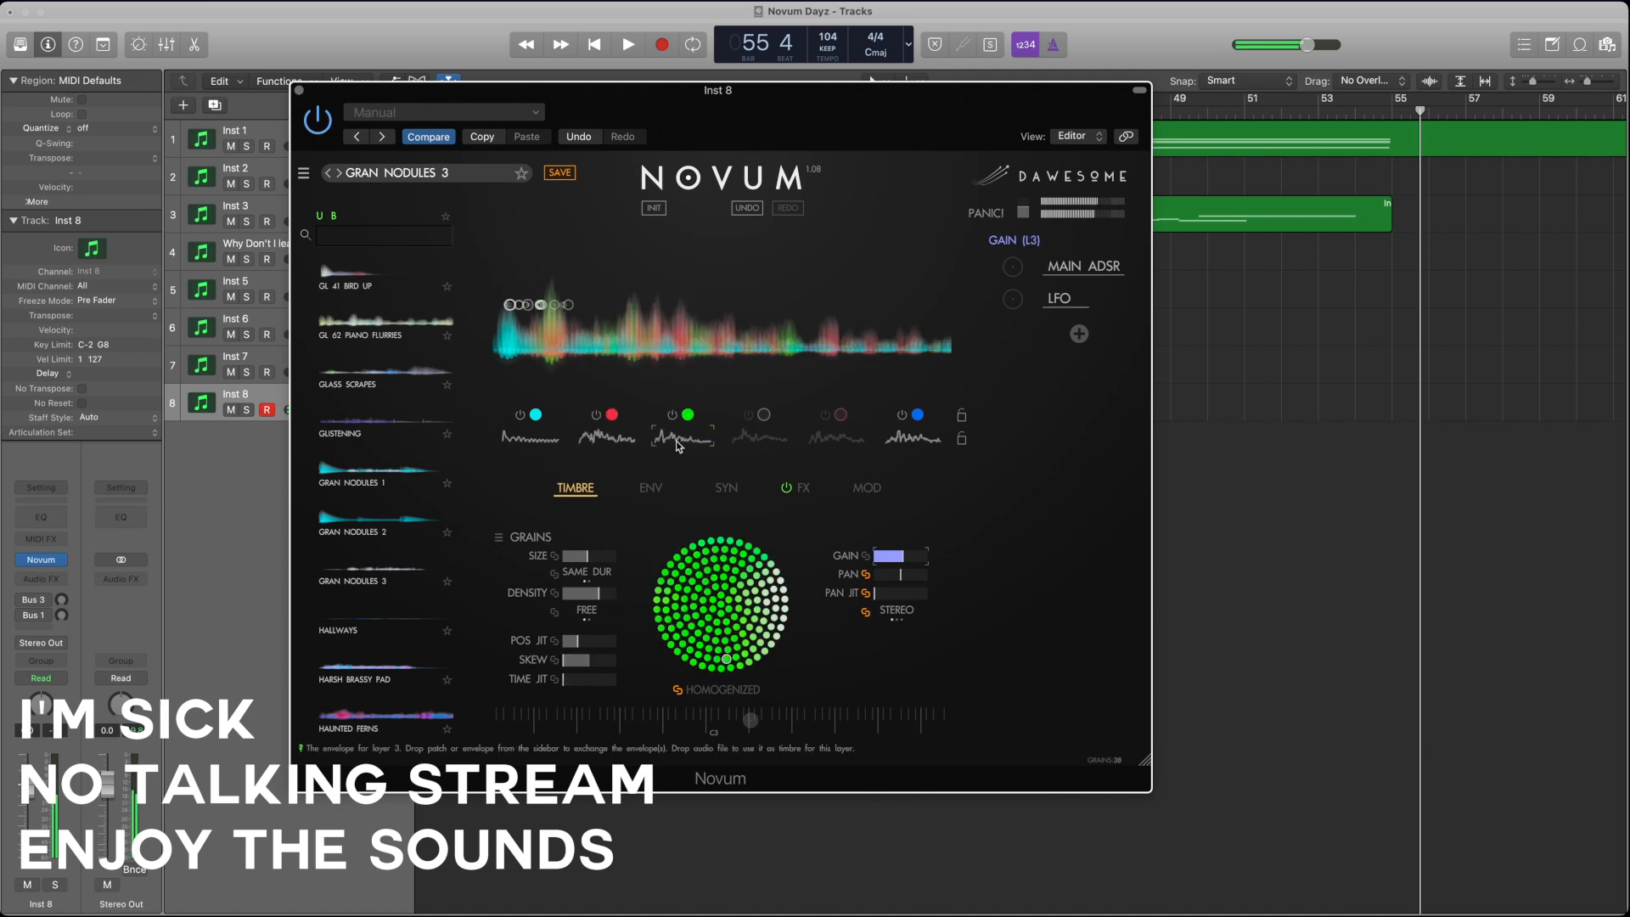
{"action": "left_click", "coordinate": [652, 489]}
{"action": "left_click", "coordinate": [726, 489]}
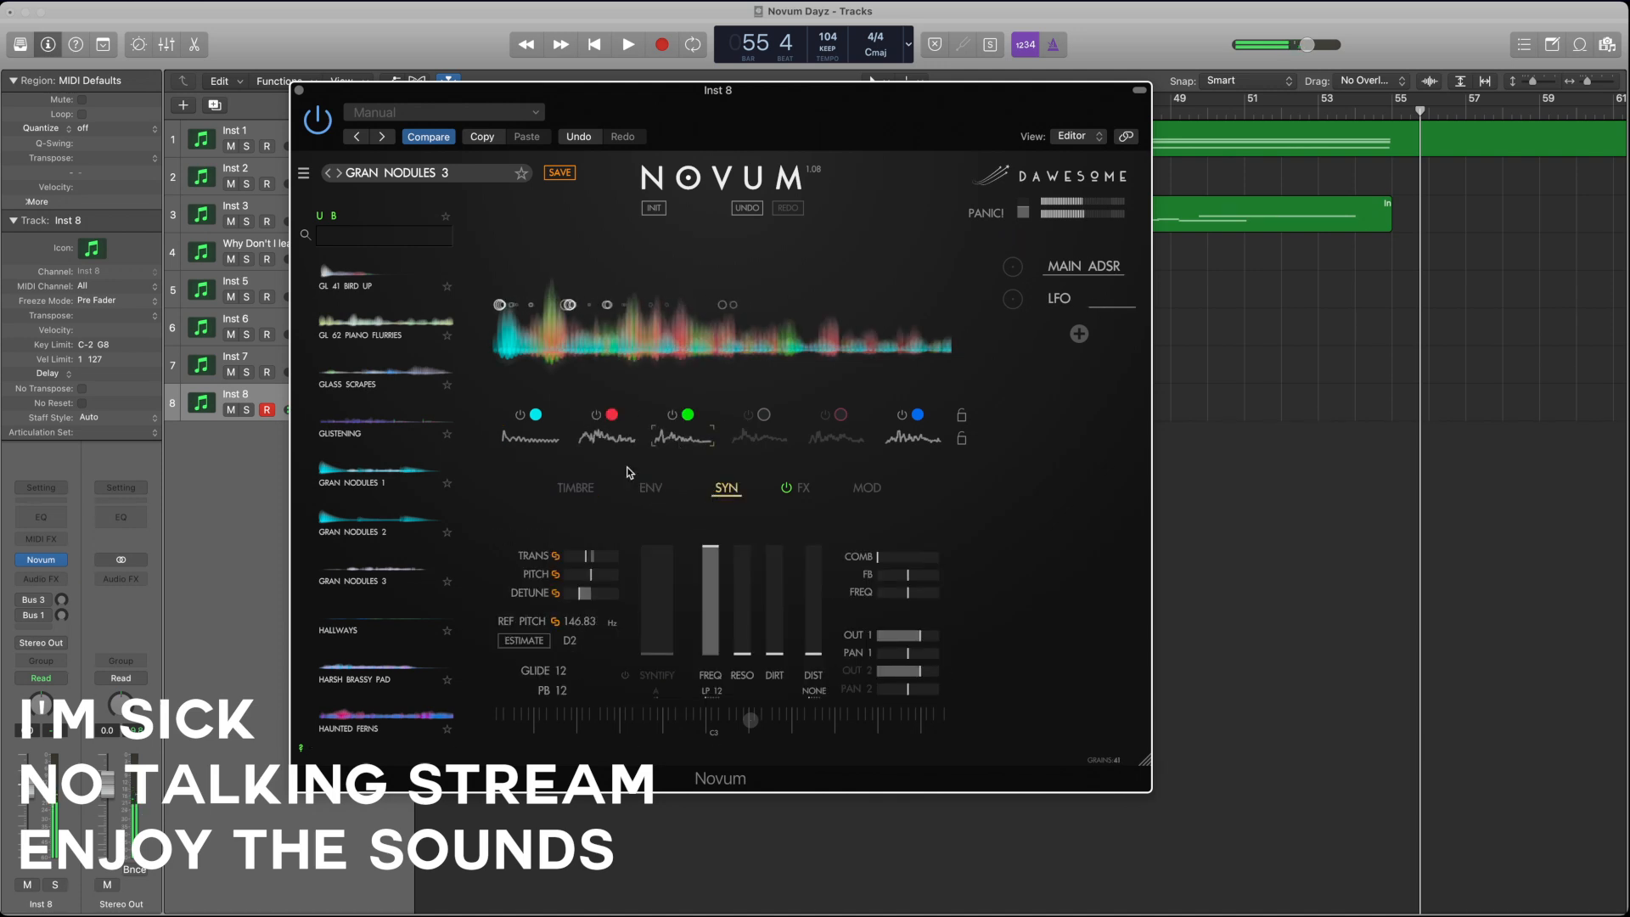
{"action": "left_click", "coordinate": [594, 575]}
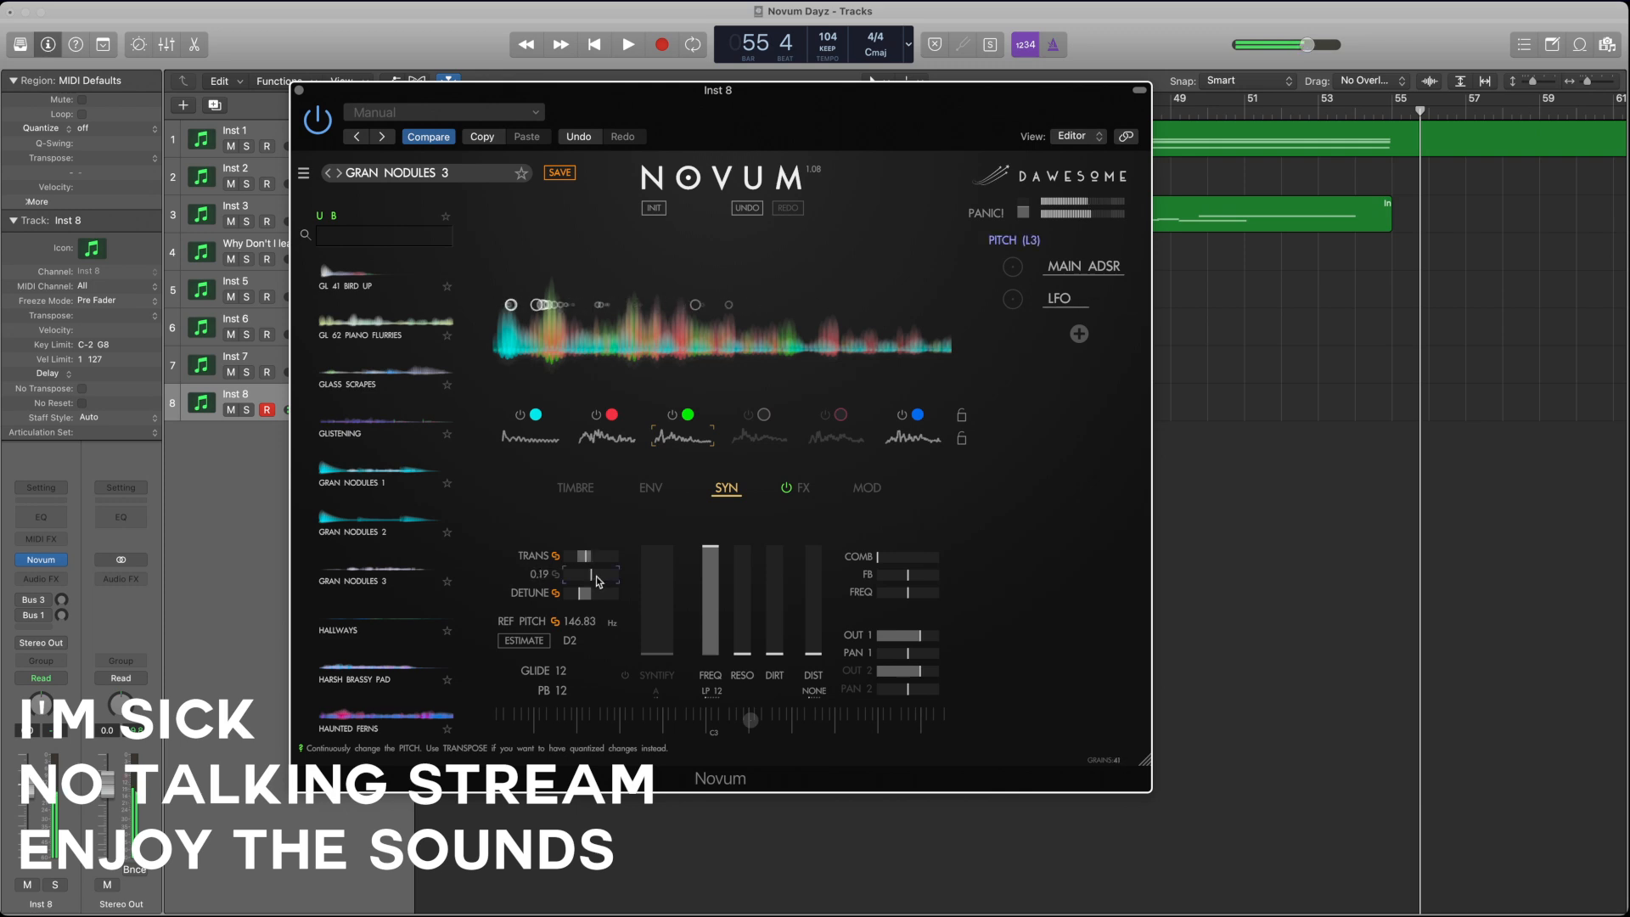
{"action": "left_click_drag", "start_coordinate": [596, 577], "coordinate": [598, 576]}
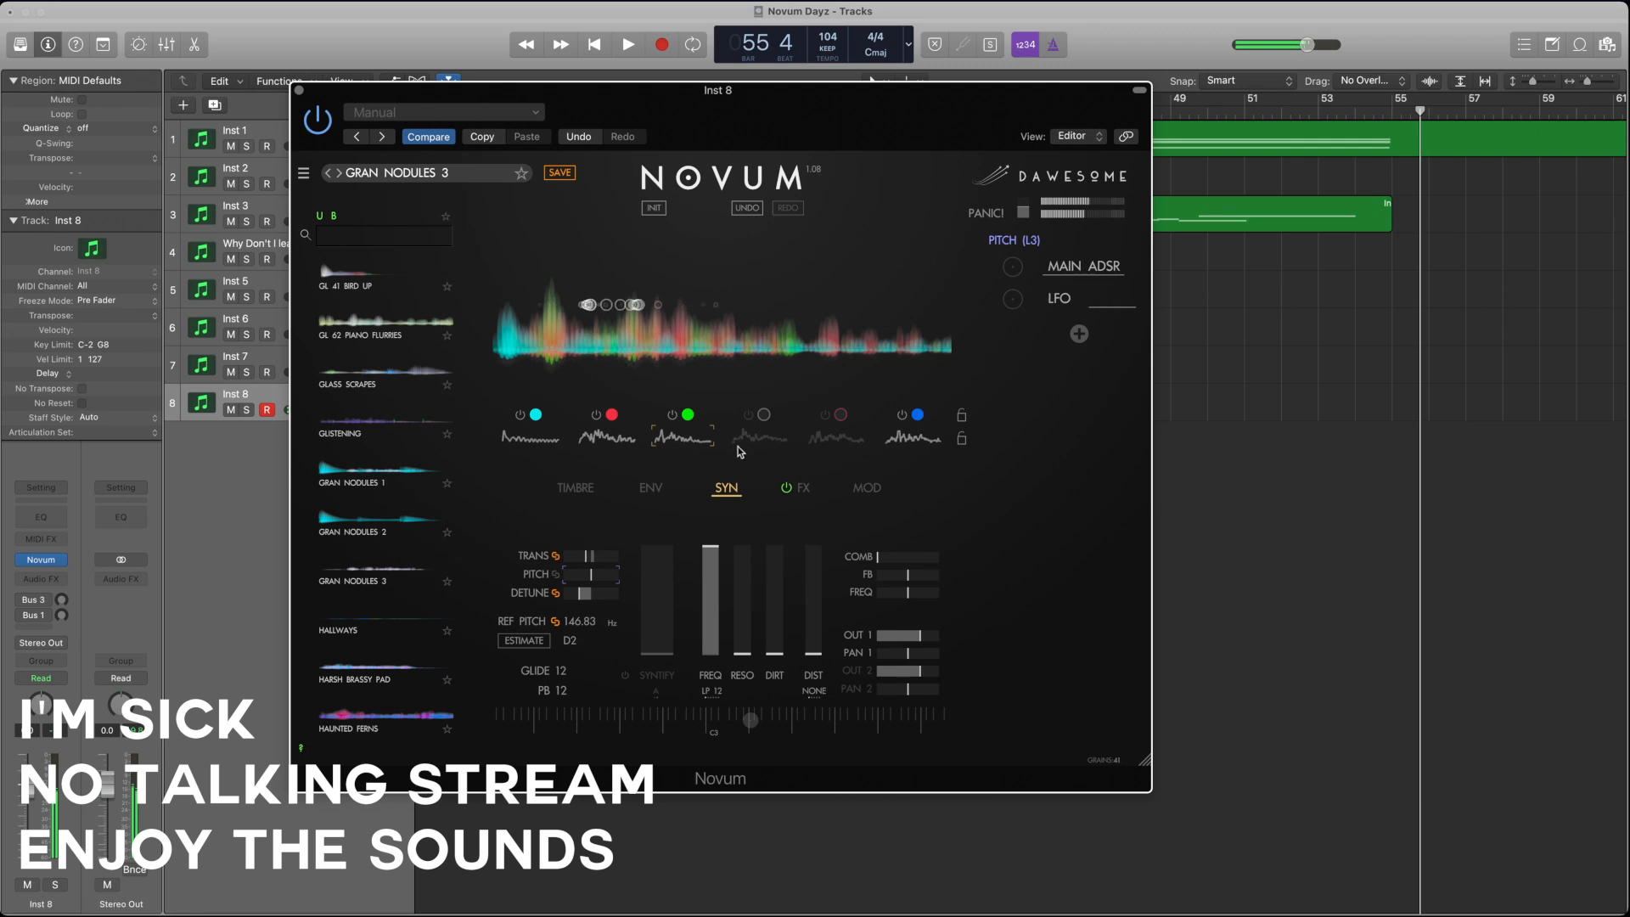
Step: Switch on layer 4 and switch off layer 3
{"action": "left_click", "coordinate": [747, 416]}
{"action": "left_click", "coordinate": [670, 417]}
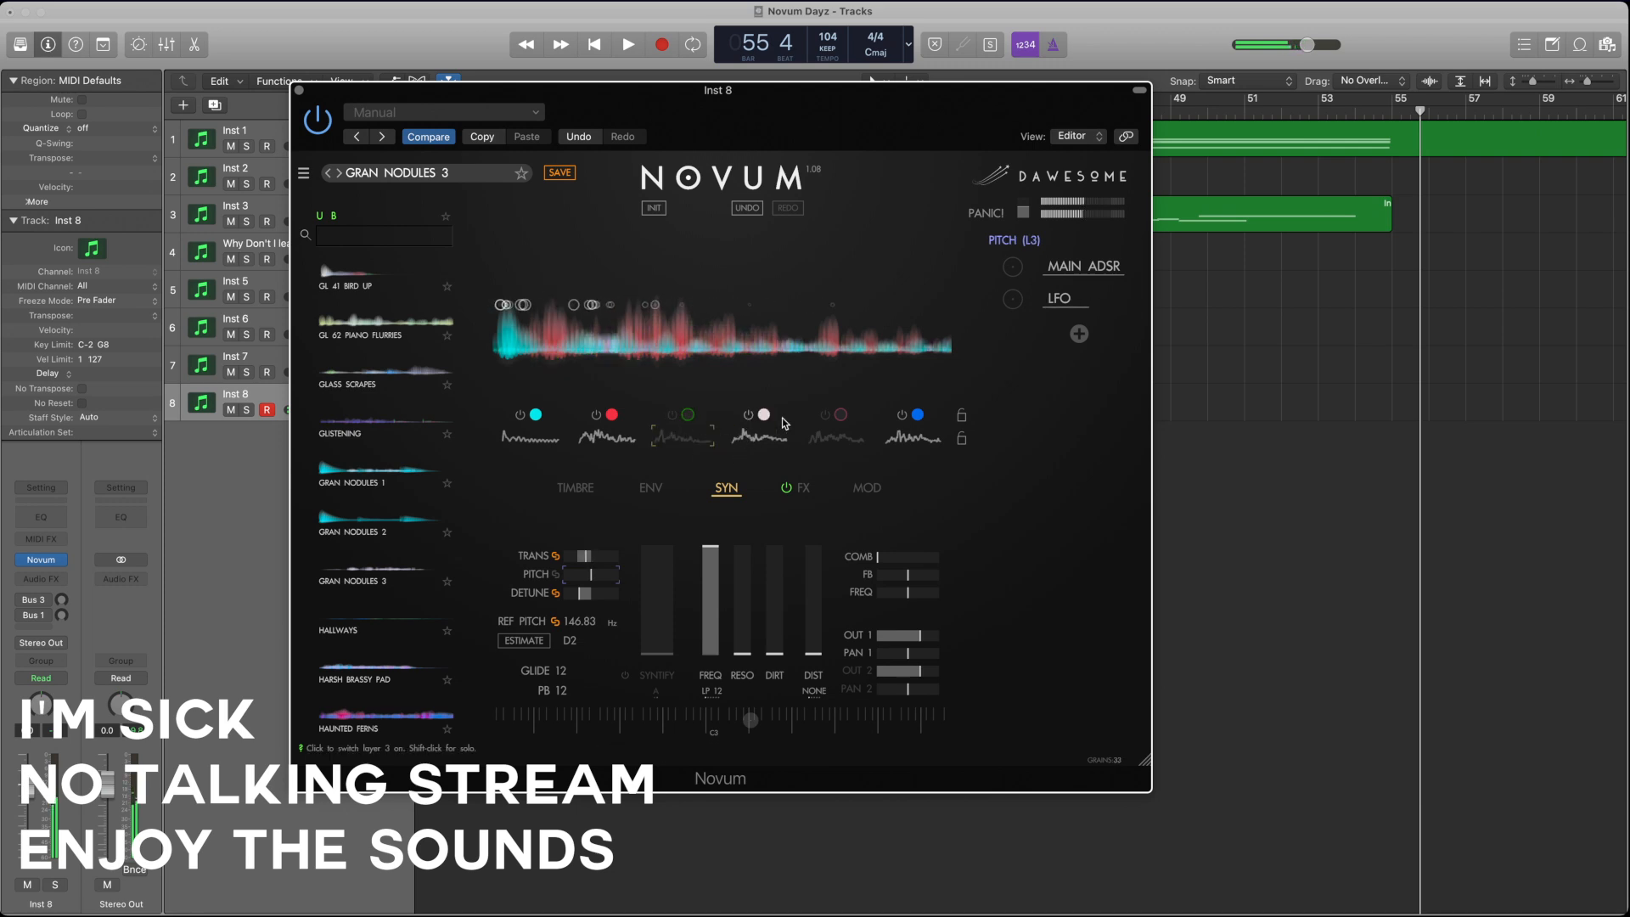
Step: Isolate layer 5 by switching it on and switching off layers 1, 2, 4 and 6
{"action": "left_click", "coordinate": [823, 417]}
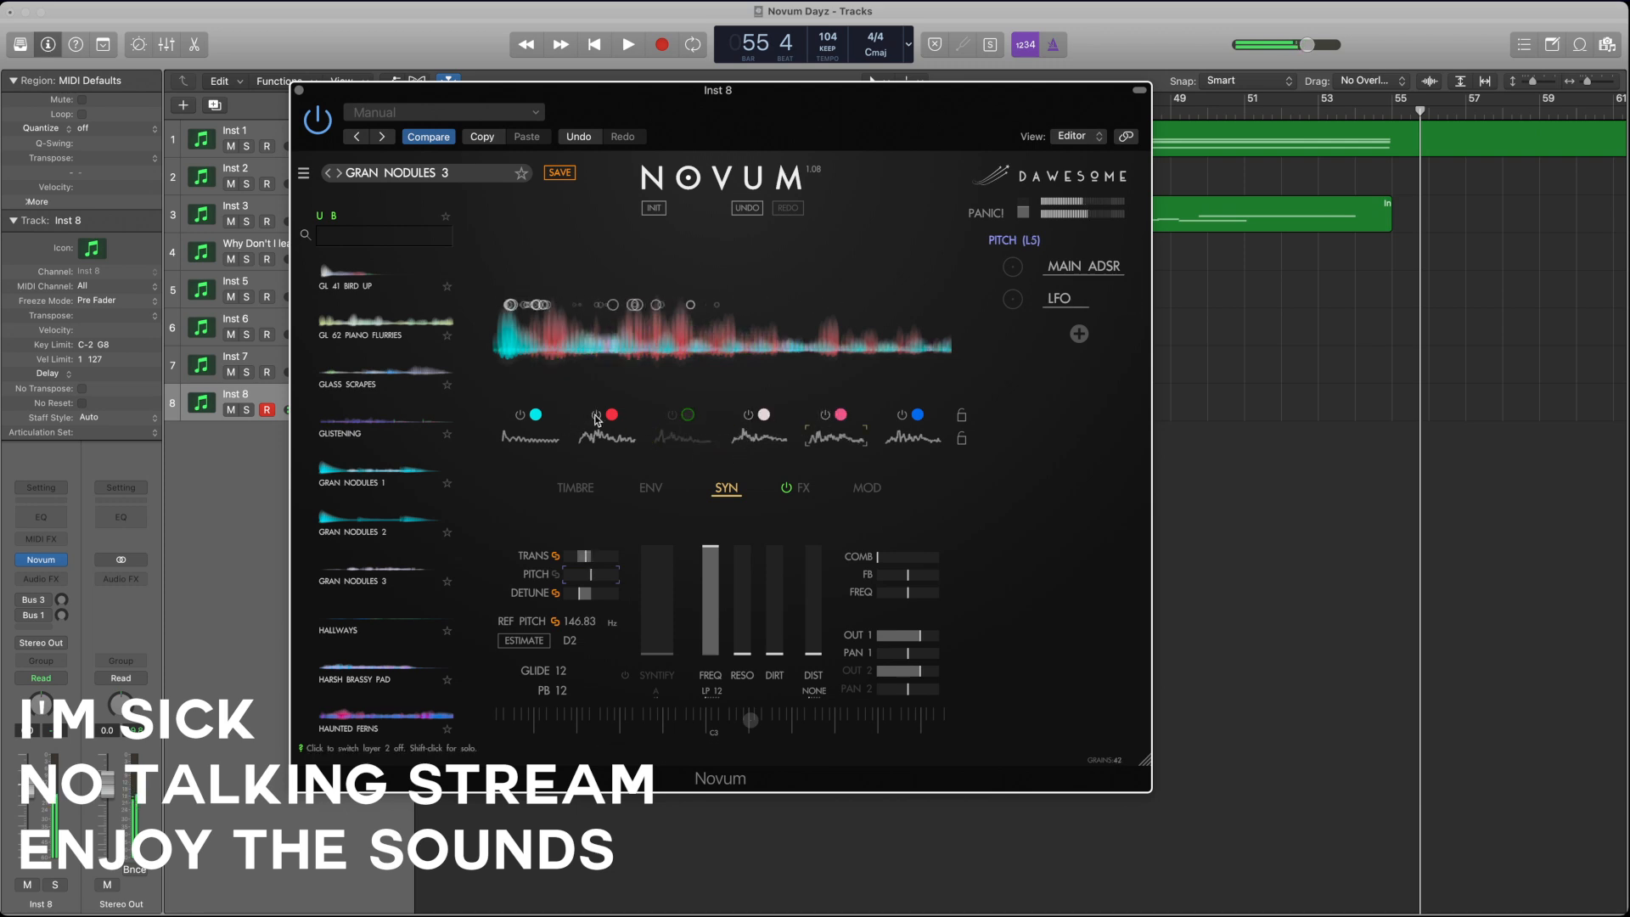
{"action": "left_click", "coordinate": [596, 415]}
{"action": "left_click", "coordinate": [520, 416]}
{"action": "left_click", "coordinate": [823, 438]}
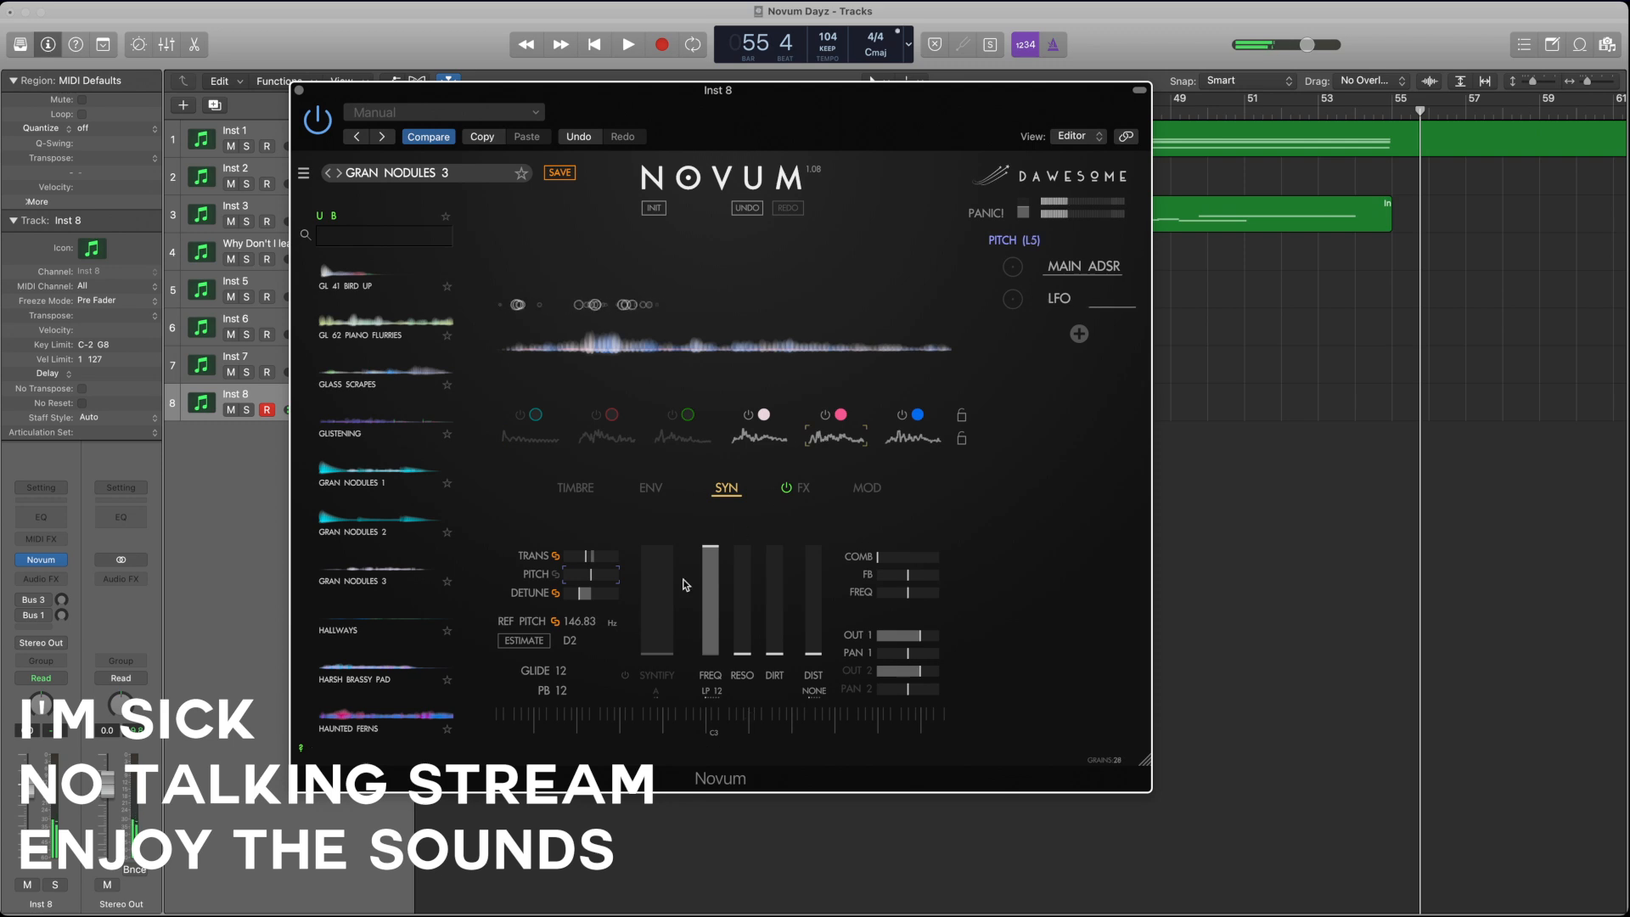
{"action": "left_click", "coordinate": [749, 416]}
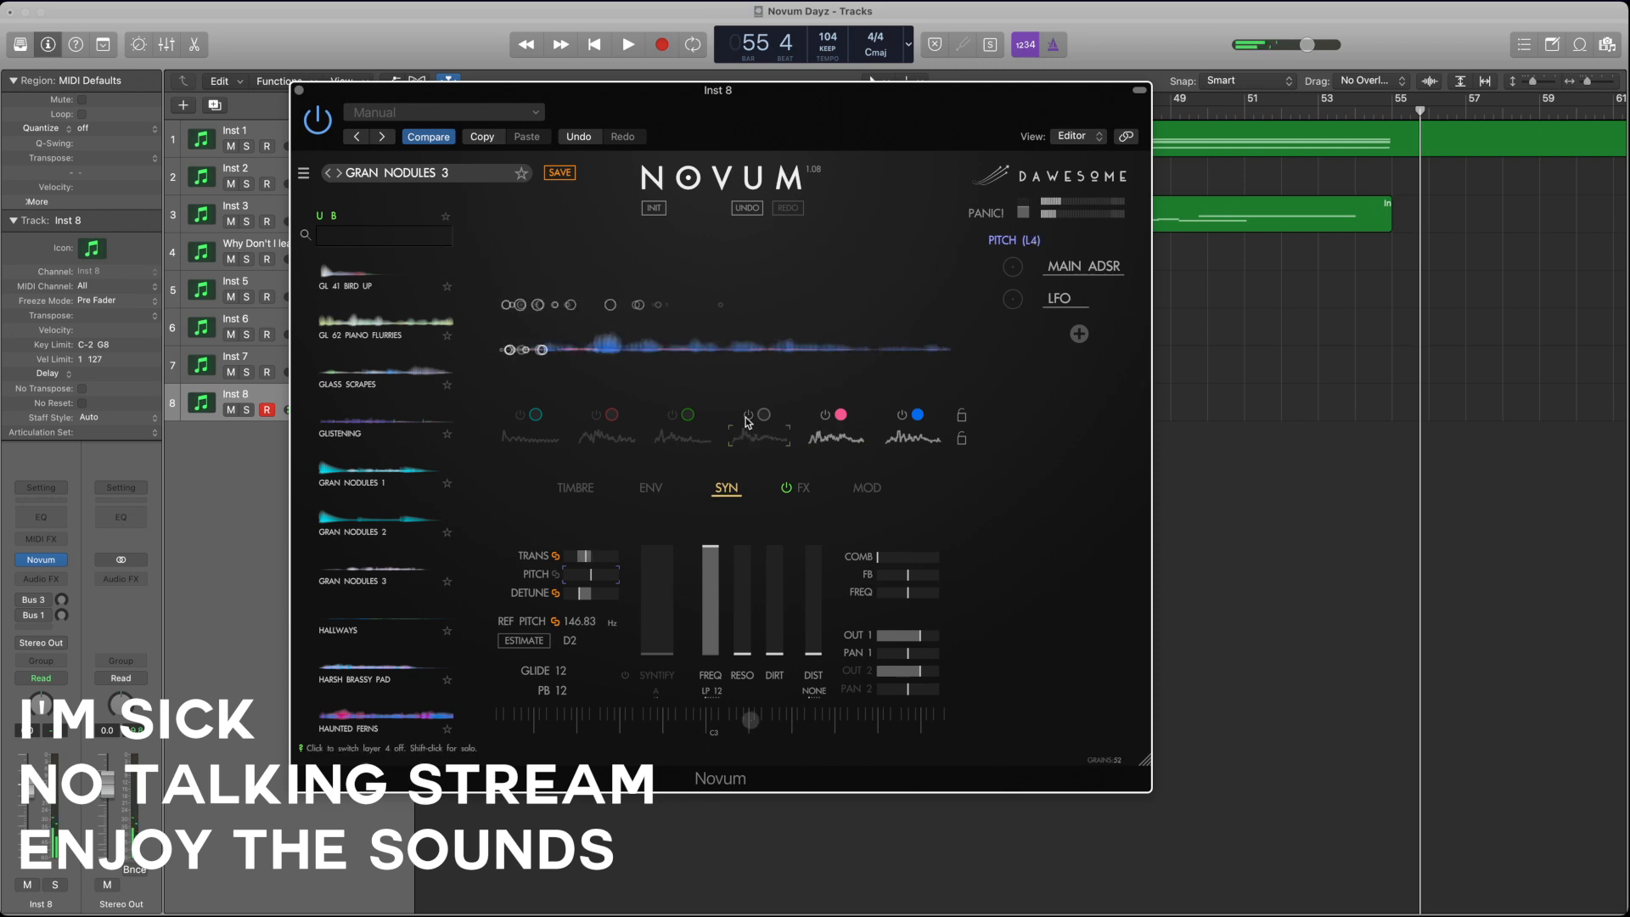
{"action": "left_click", "coordinate": [901, 415]}
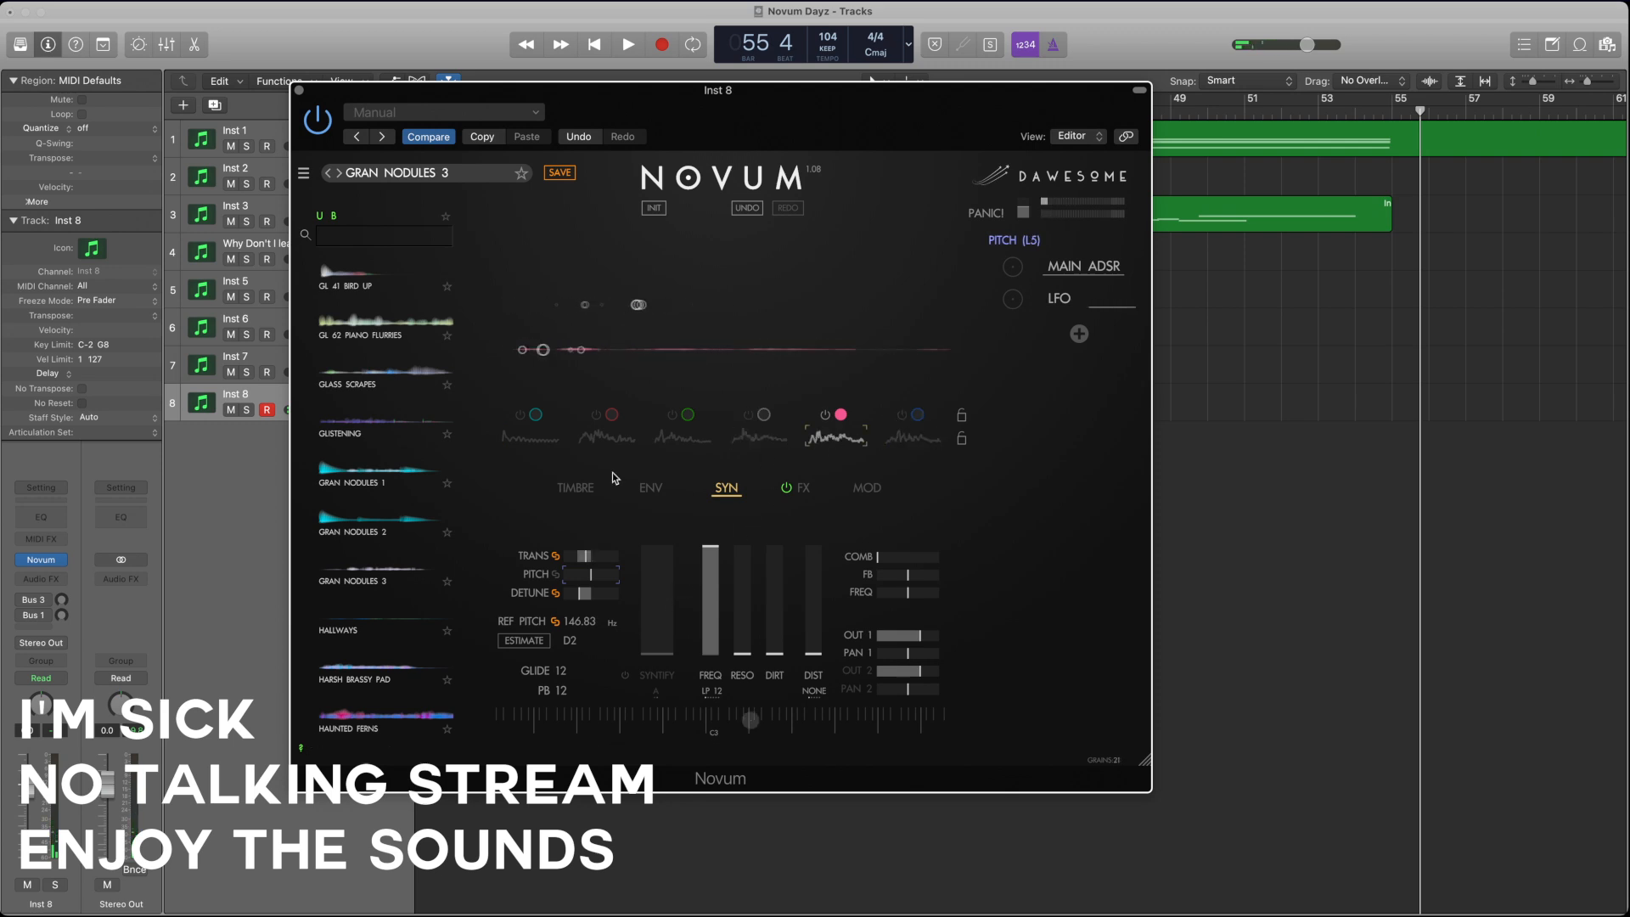
Step: Raise layer 5's grain gain in its timbre settings
{"action": "left_click", "coordinate": [574, 487]}
{"action": "left_click", "coordinate": [865, 558]}
{"action": "left_click_drag", "start_coordinate": [888, 558], "coordinate": [938, 561]}
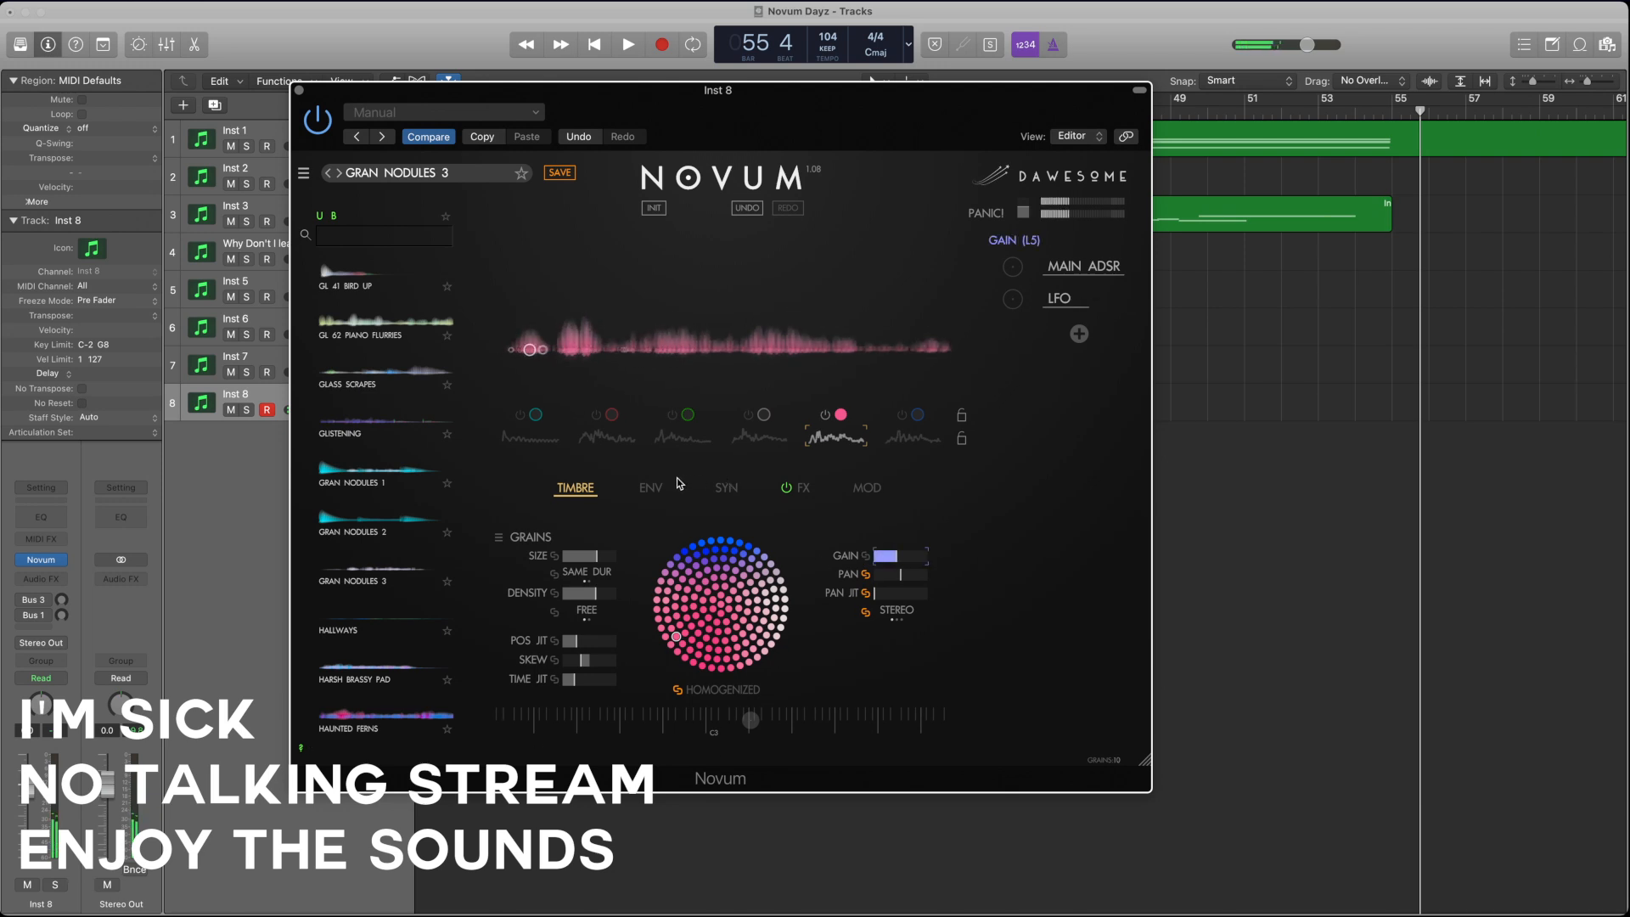
Step: Flatten layer 5's envelope, move its start and first loop point later, and lower the emitter speed to x0.135
{"action": "left_click", "coordinate": [650, 488]}
{"action": "left_click_drag", "start_coordinate": [799, 635], "coordinate": [851, 643]}
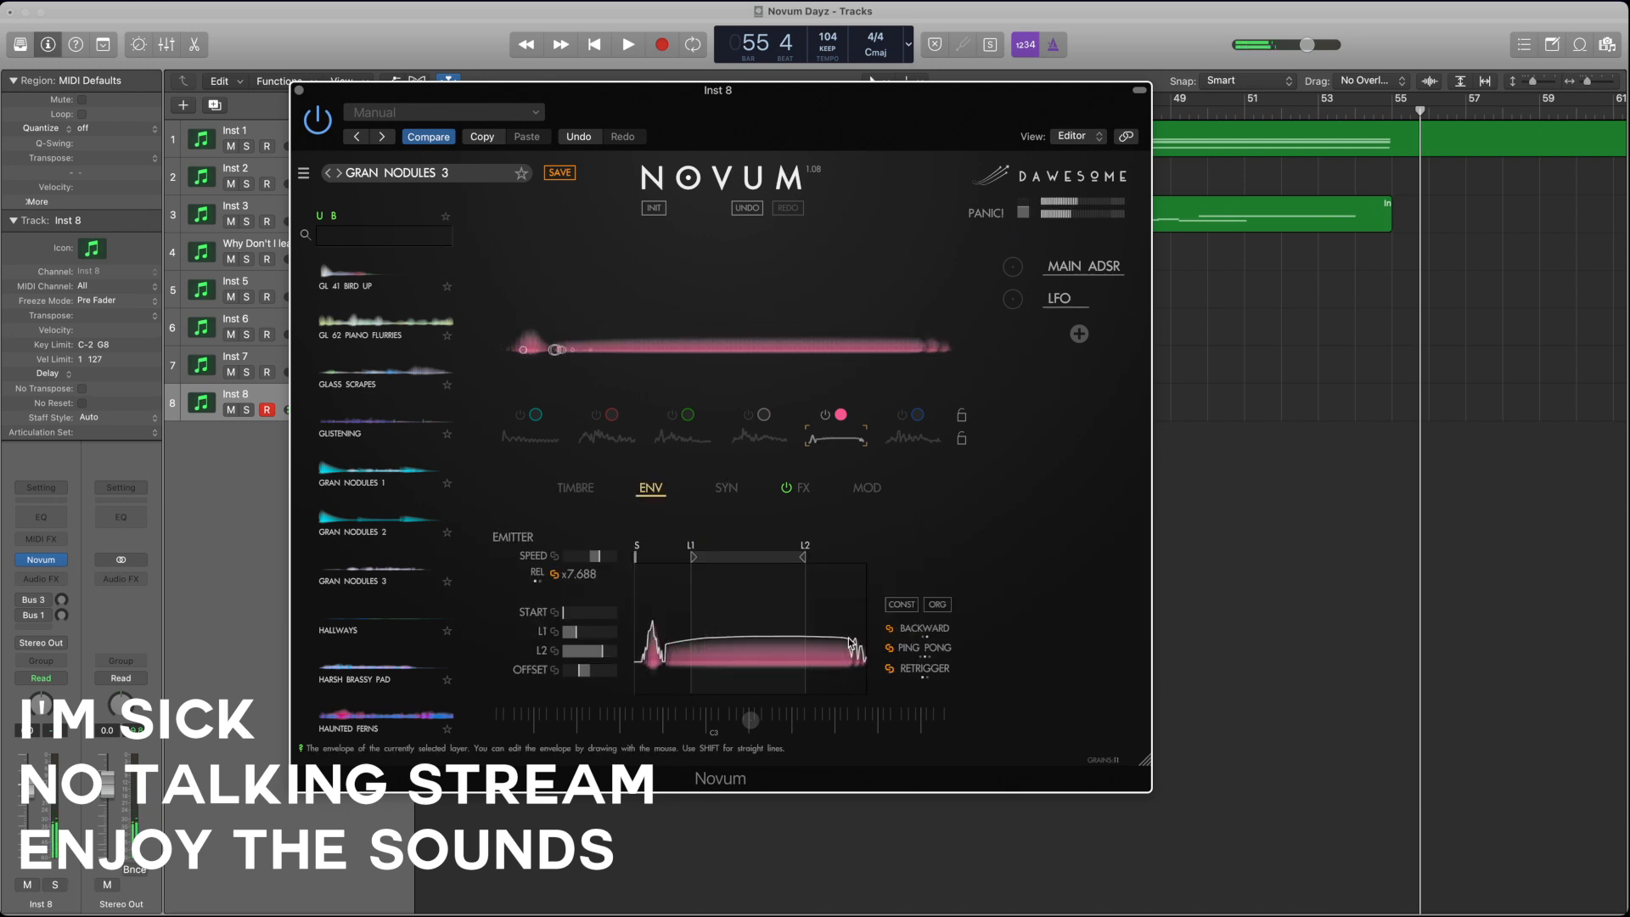
{"action": "left_click_drag", "start_coordinate": [693, 556], "coordinate": [740, 557]}
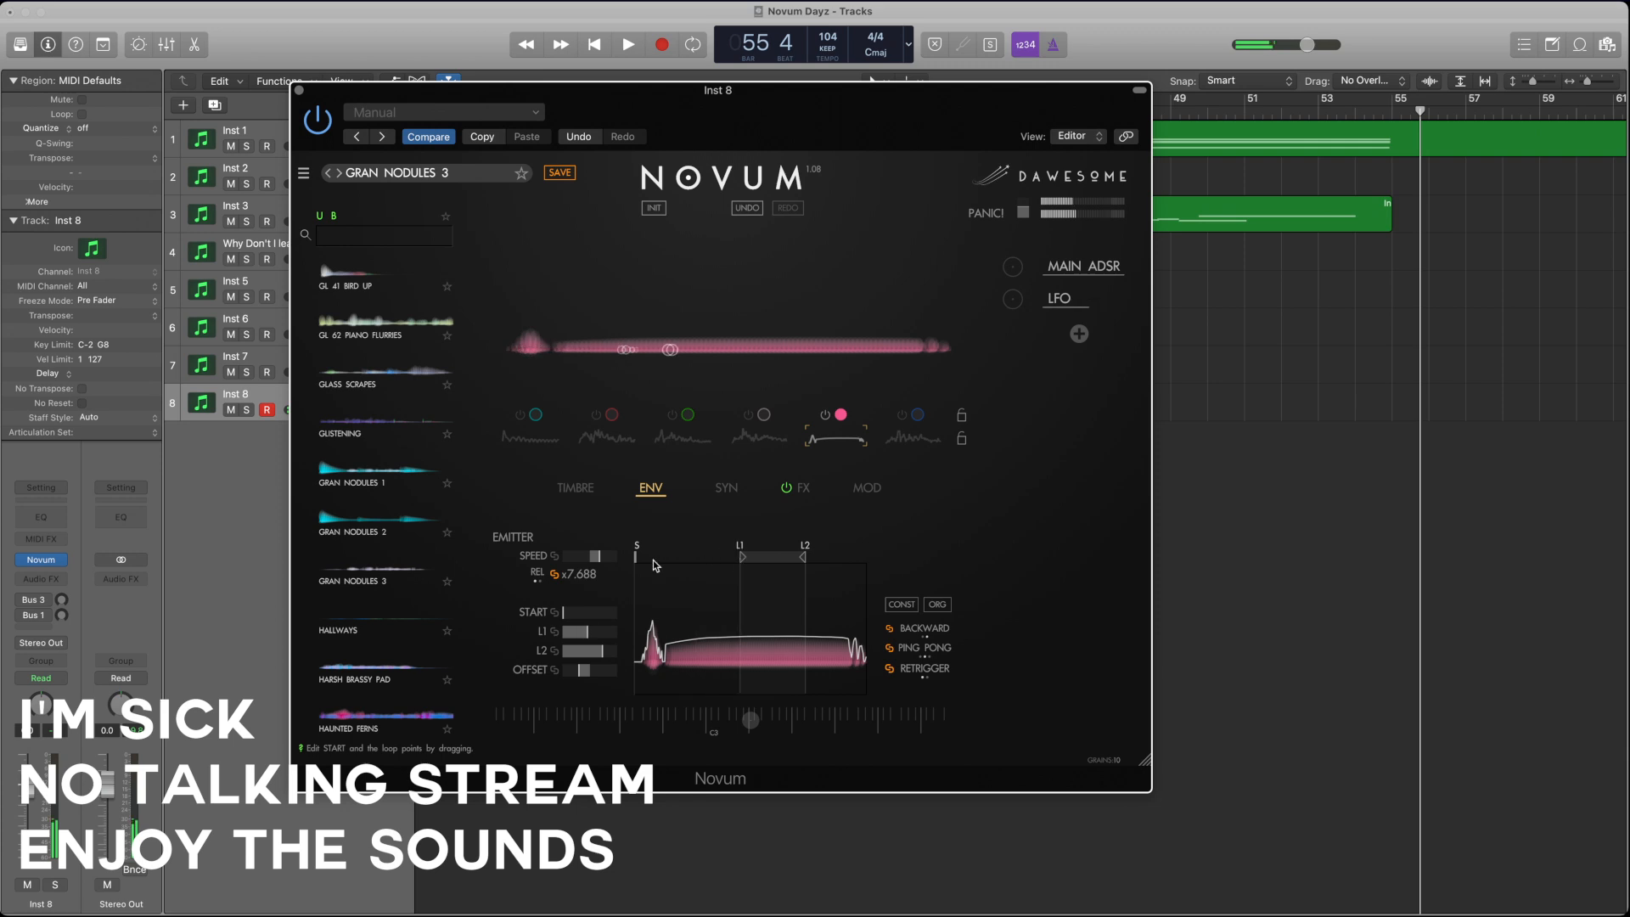
{"action": "mouse_move", "coordinate": [636, 557]}
{"action": "left_mouse_down"}
{"action": "mouse_move", "coordinate": [696, 558]}
{"action": "mouse_move", "coordinate": [543, 558]}
{"action": "left_mouse_up"}
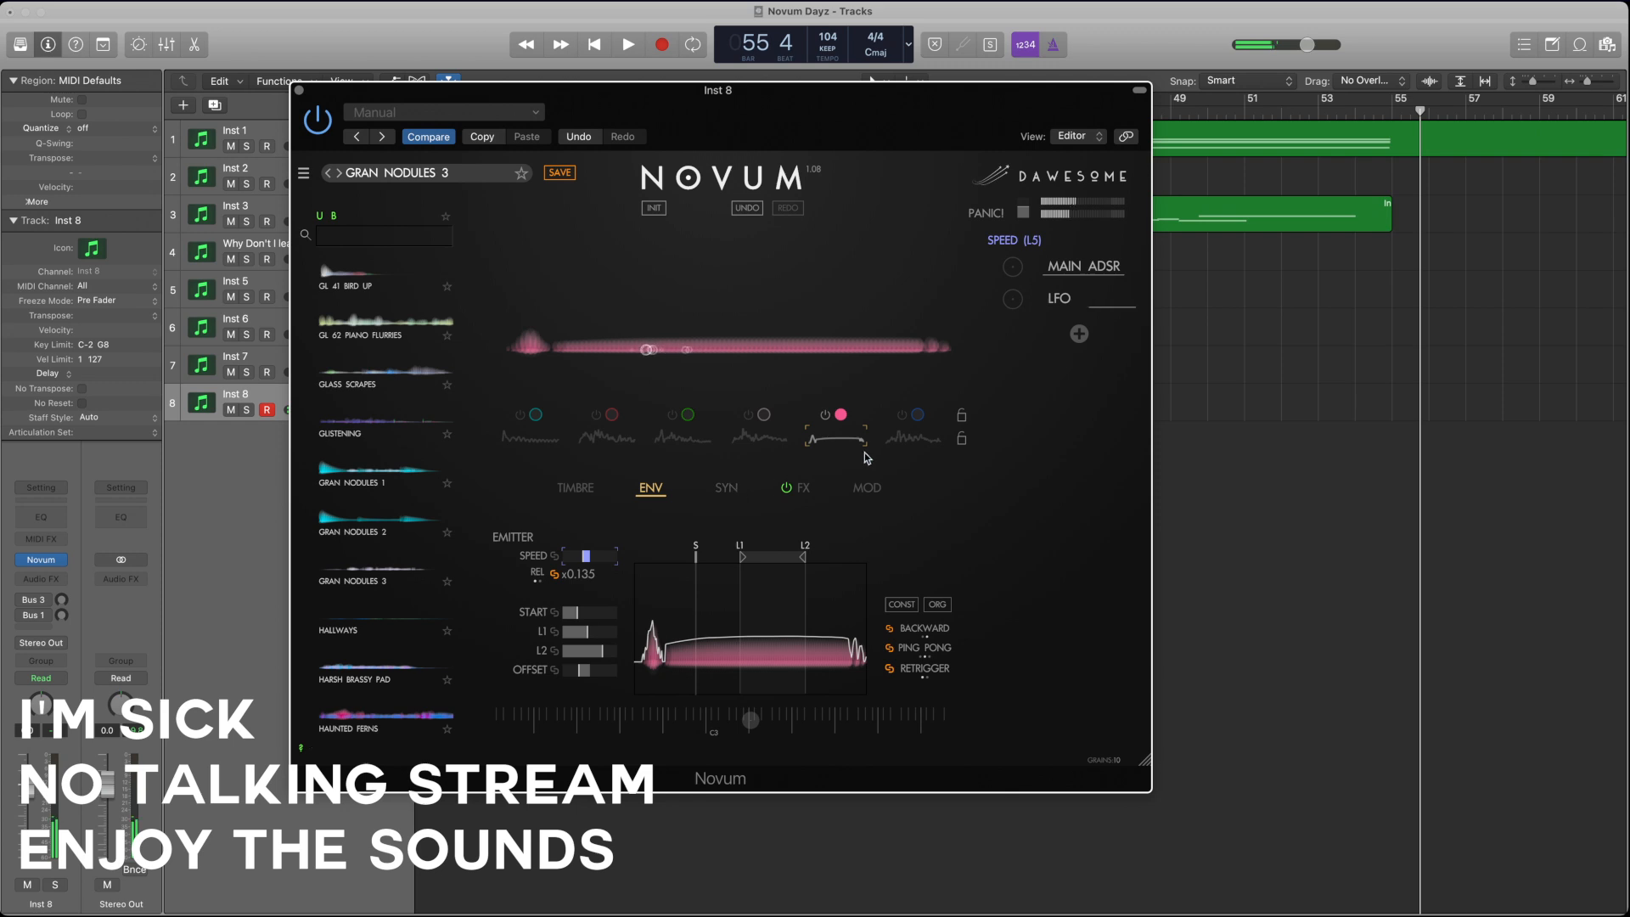
Step: Trim layer 5's grain gain slightly, and switch on layer 6 in place of layer 5
{"action": "left_click", "coordinate": [571, 488]}
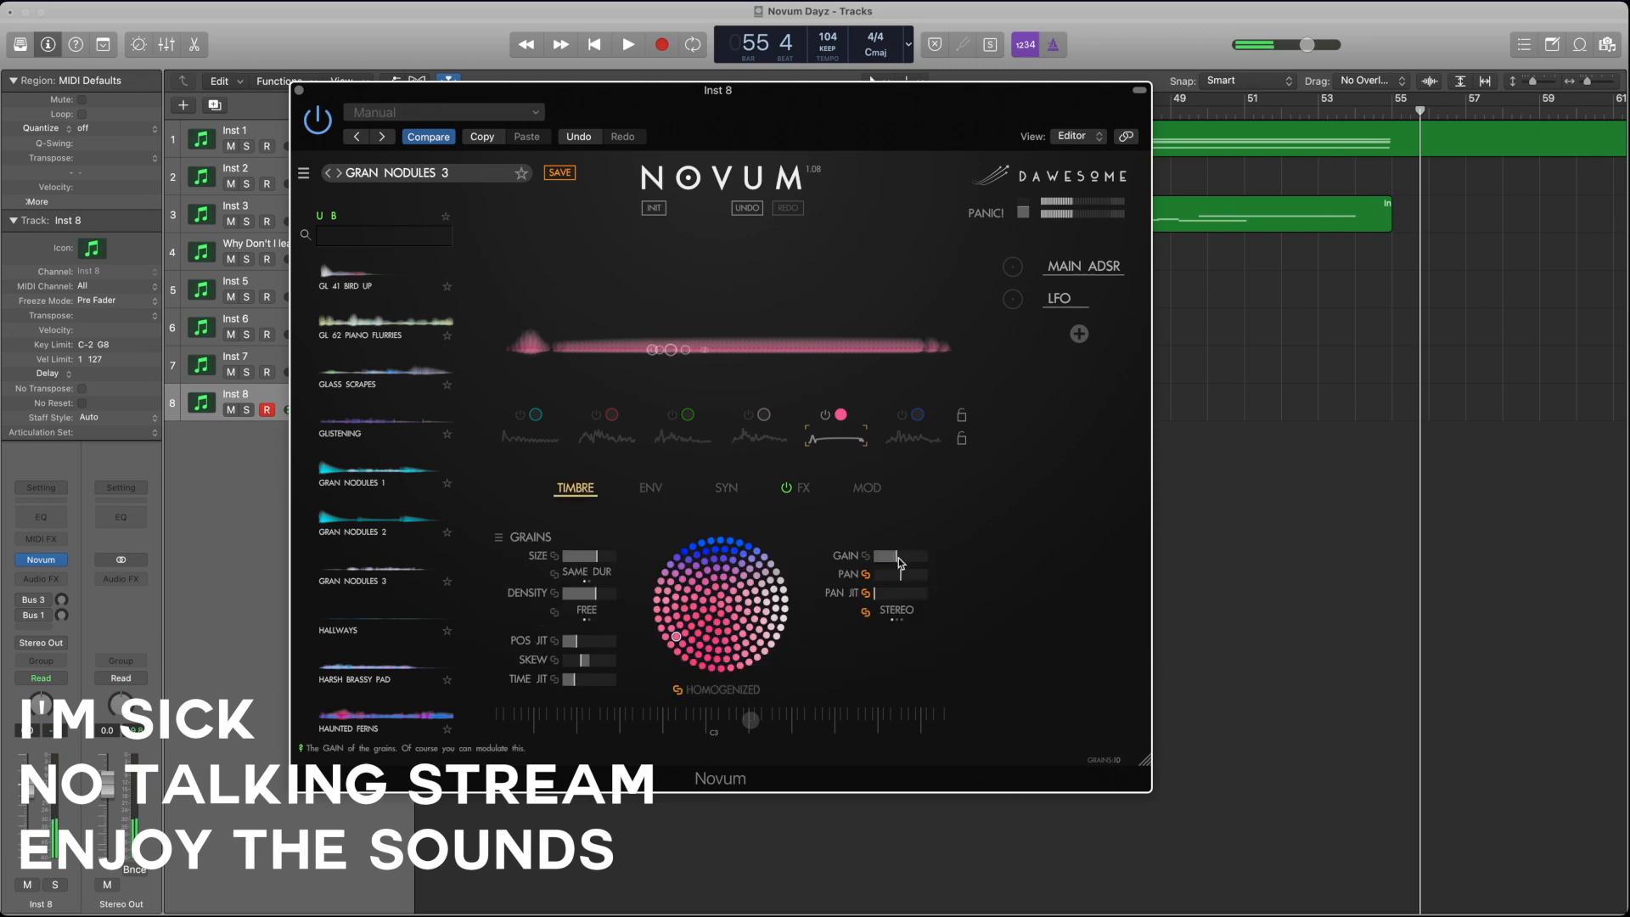
{"action": "left_click", "coordinate": [900, 416]}
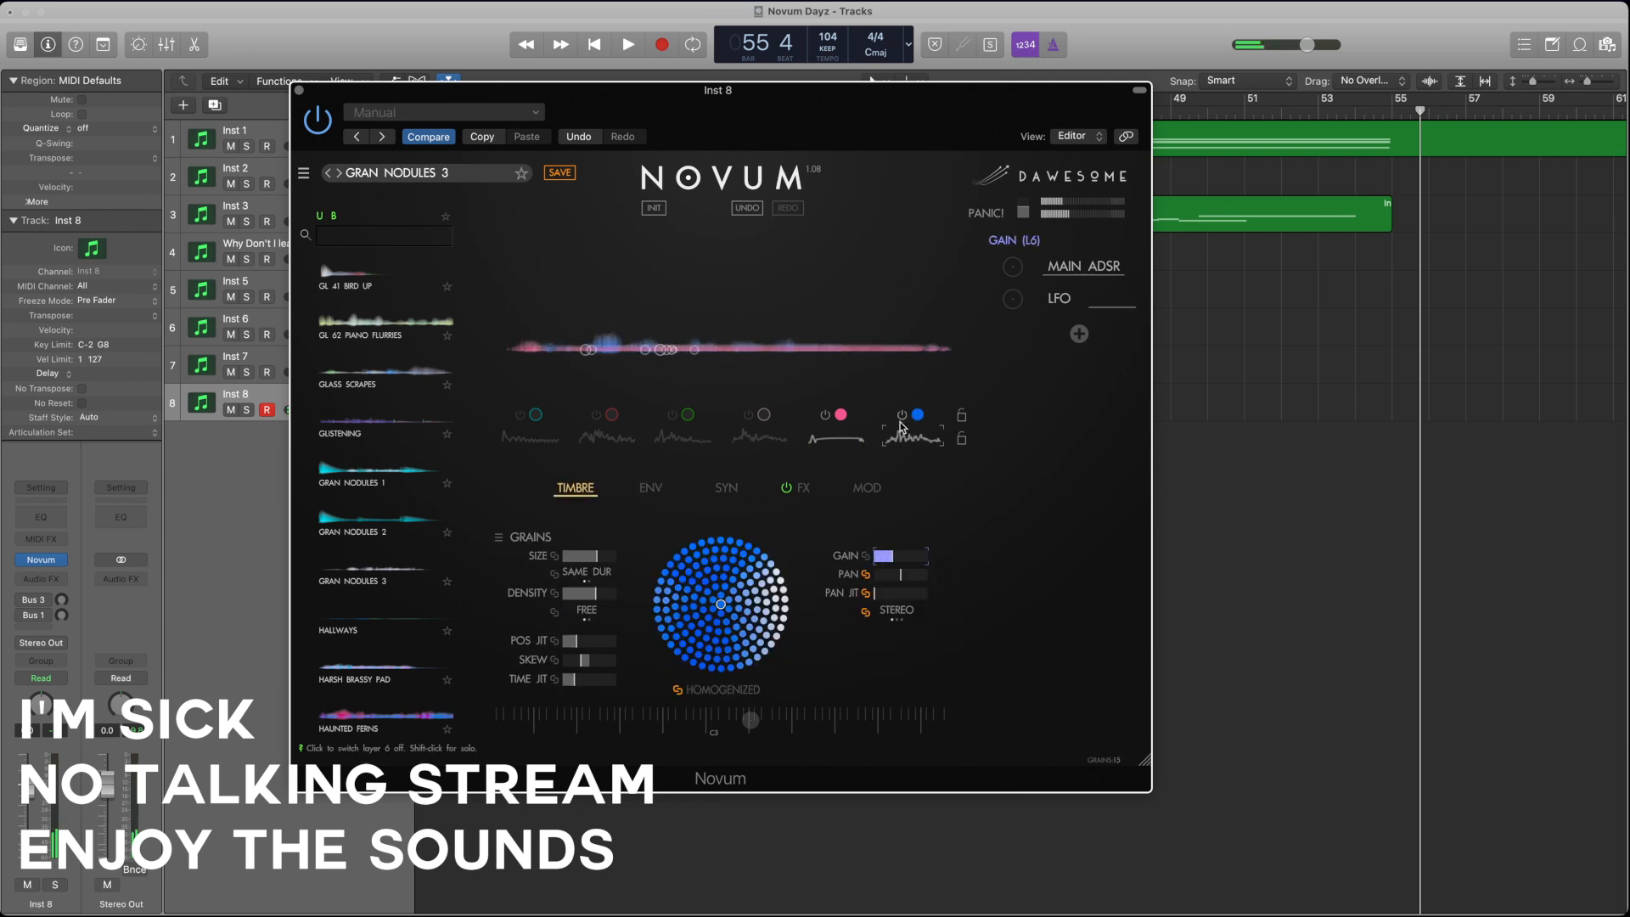
{"action": "left_click", "coordinate": [838, 420]}
{"action": "left_click", "coordinate": [919, 440]}
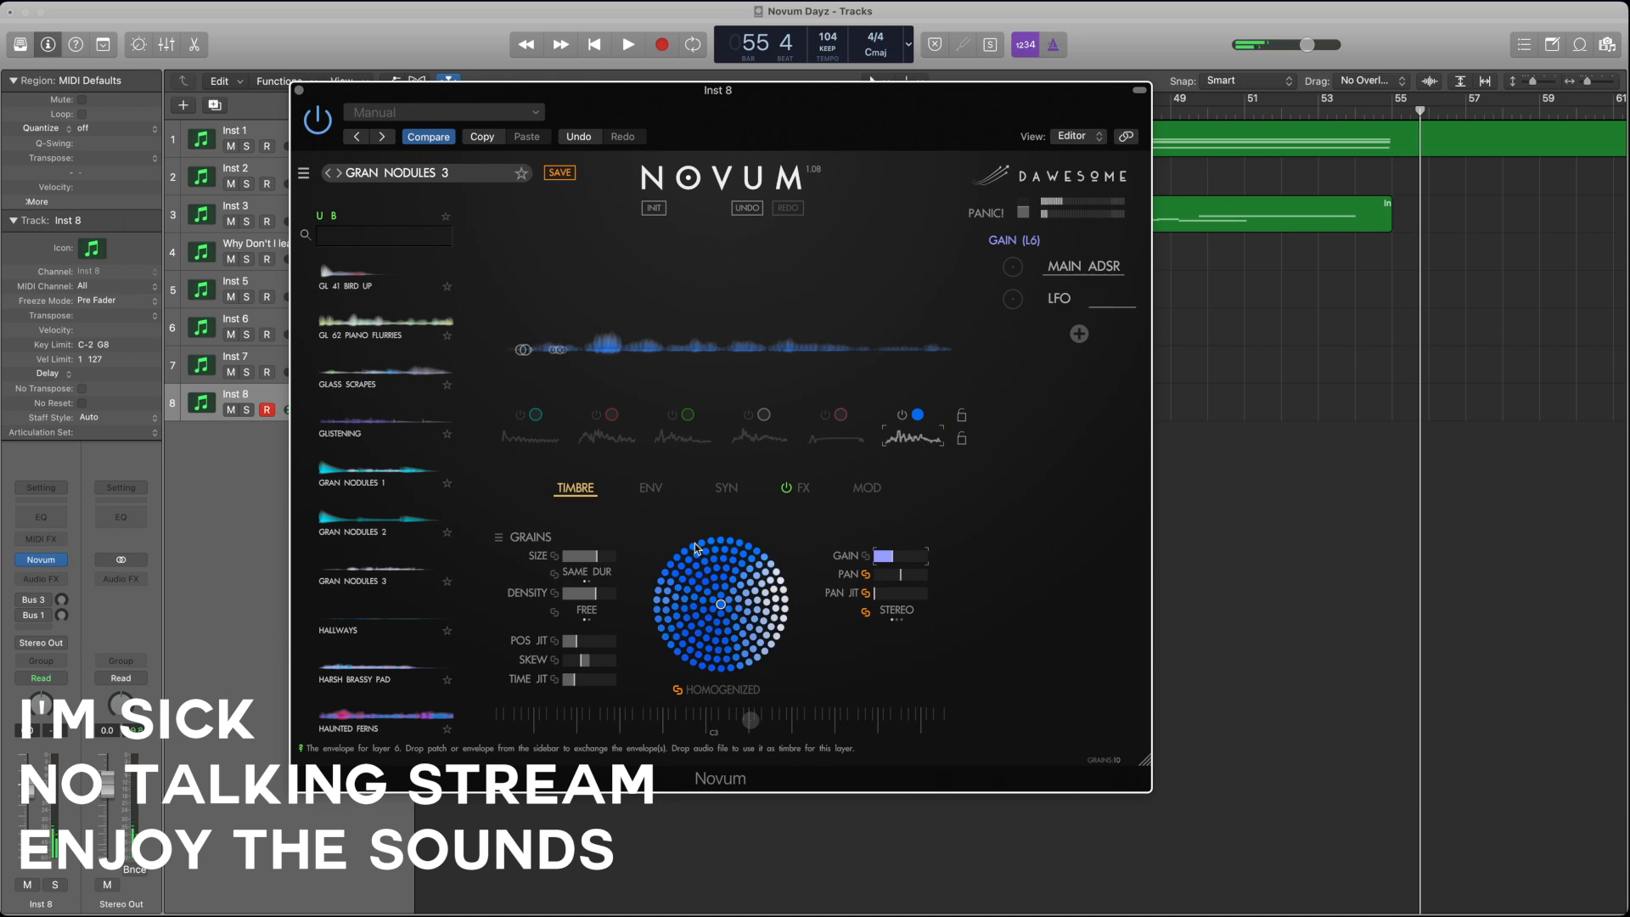
Step: Reduce layer 6's grain size, and reposition its envelope start to mid-waveform between widened L1 and L2 loop points
{"action": "left_click_drag", "start_coordinate": [604, 561], "coordinate": [567, 561]}
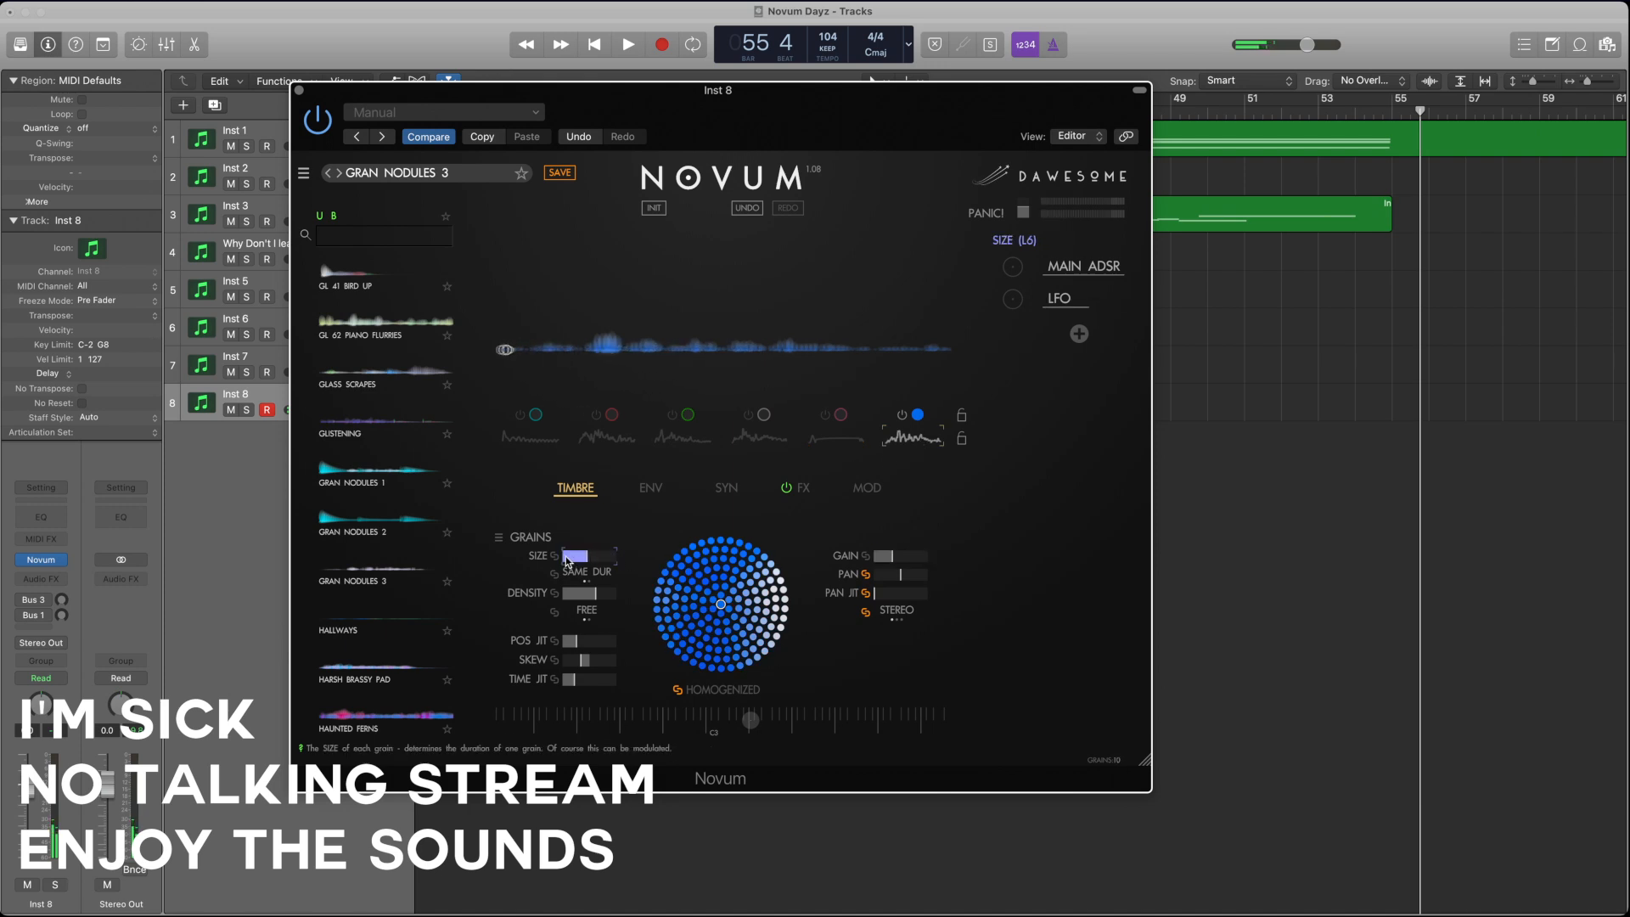
{"action": "left_click", "coordinate": [650, 490]}
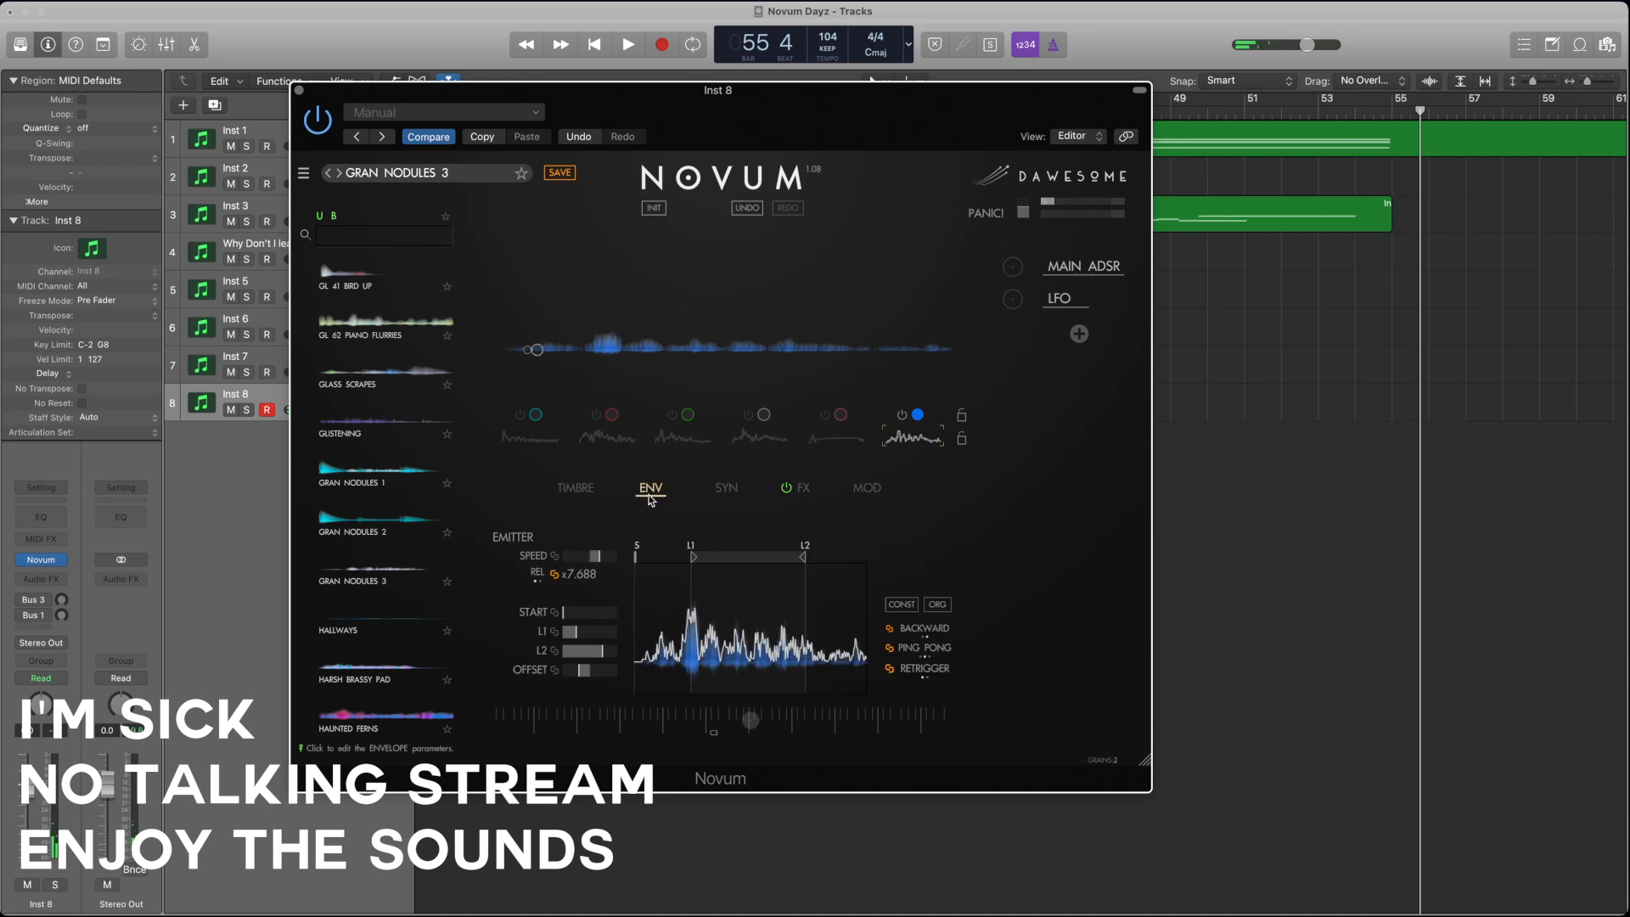
{"action": "left_click_drag", "start_coordinate": [635, 557], "coordinate": [695, 561]}
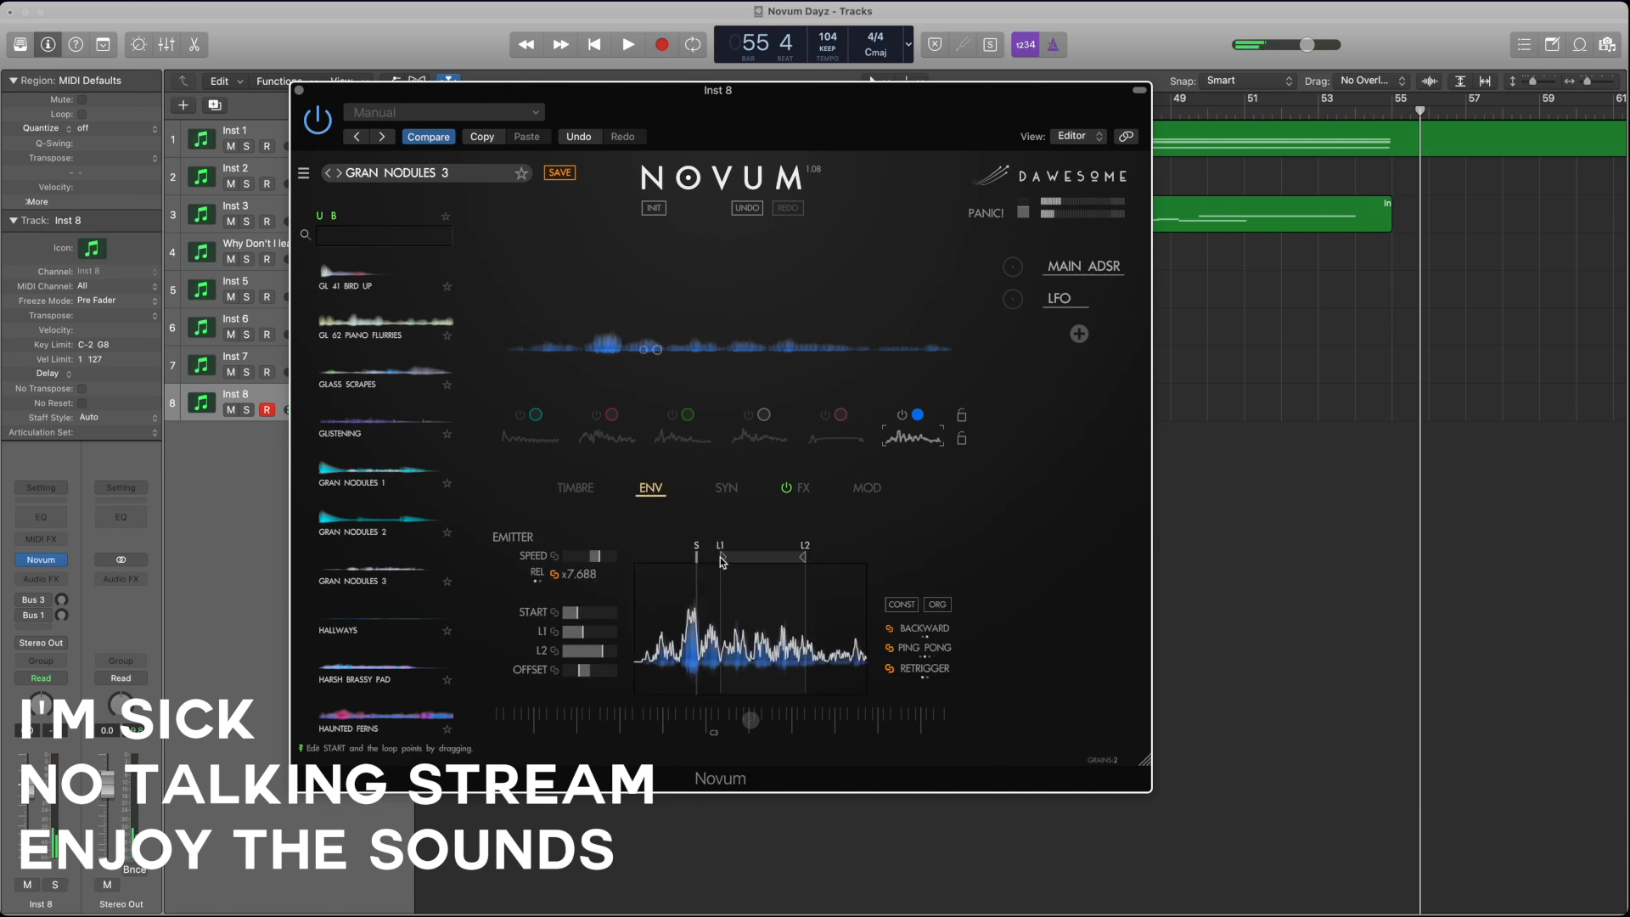
{"action": "left_click_drag", "start_coordinate": [803, 557], "coordinate": [822, 557]}
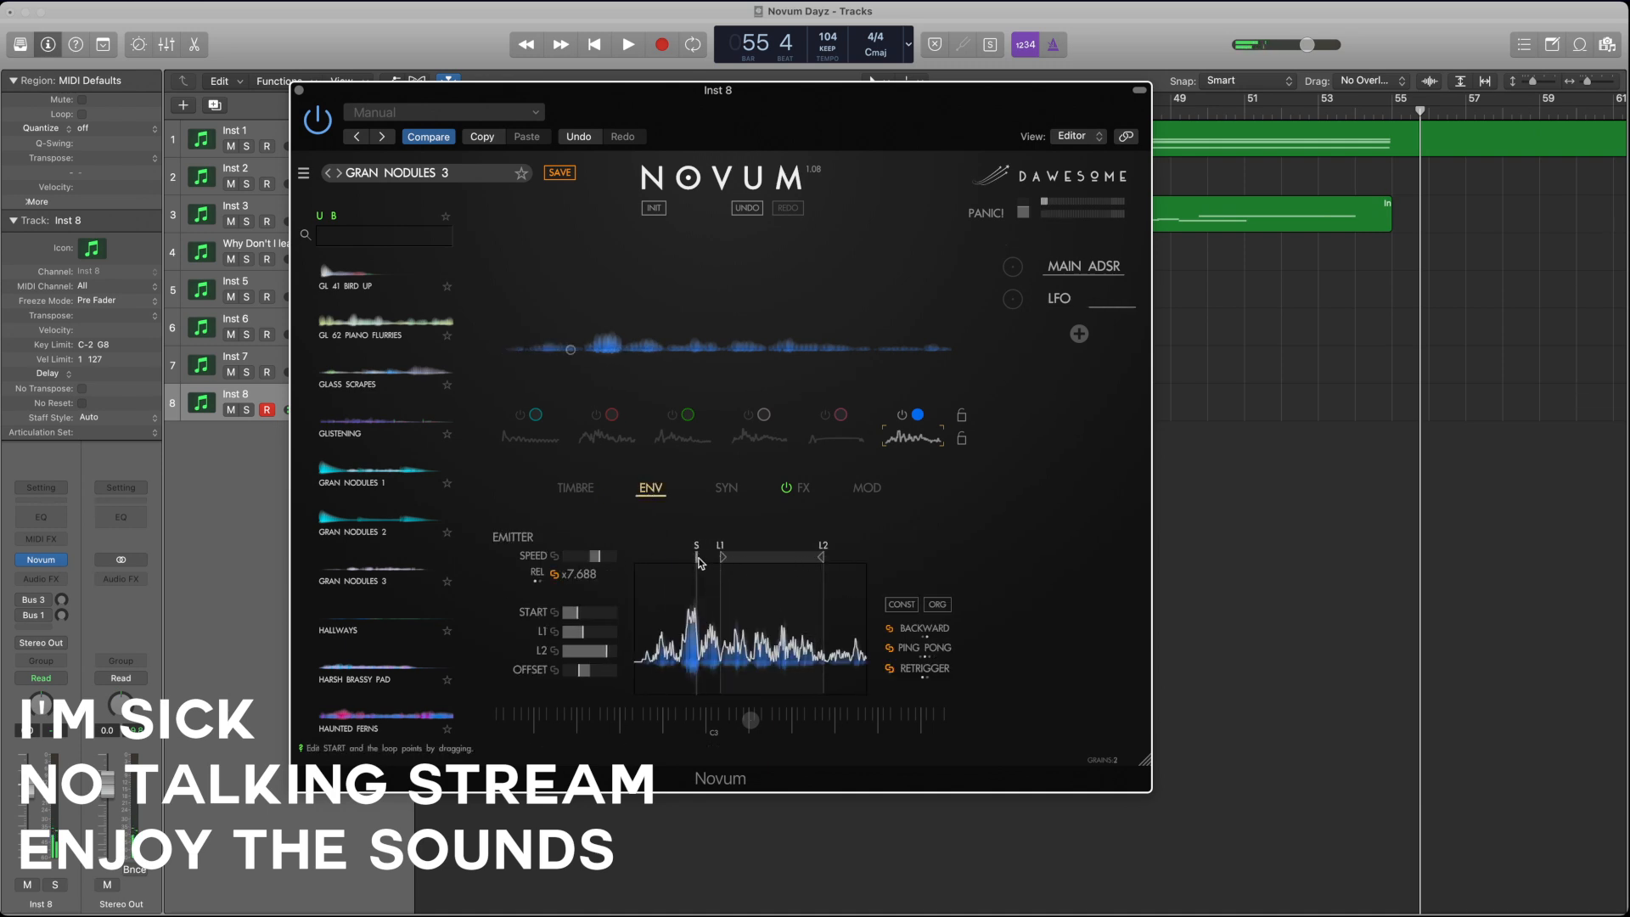
{"action": "mouse_move", "coordinate": [696, 556]}
{"action": "left_mouse_down"}
{"action": "mouse_move", "coordinate": [754, 558]}
{"action": "mouse_move", "coordinate": [673, 556]}
{"action": "left_mouse_up"}
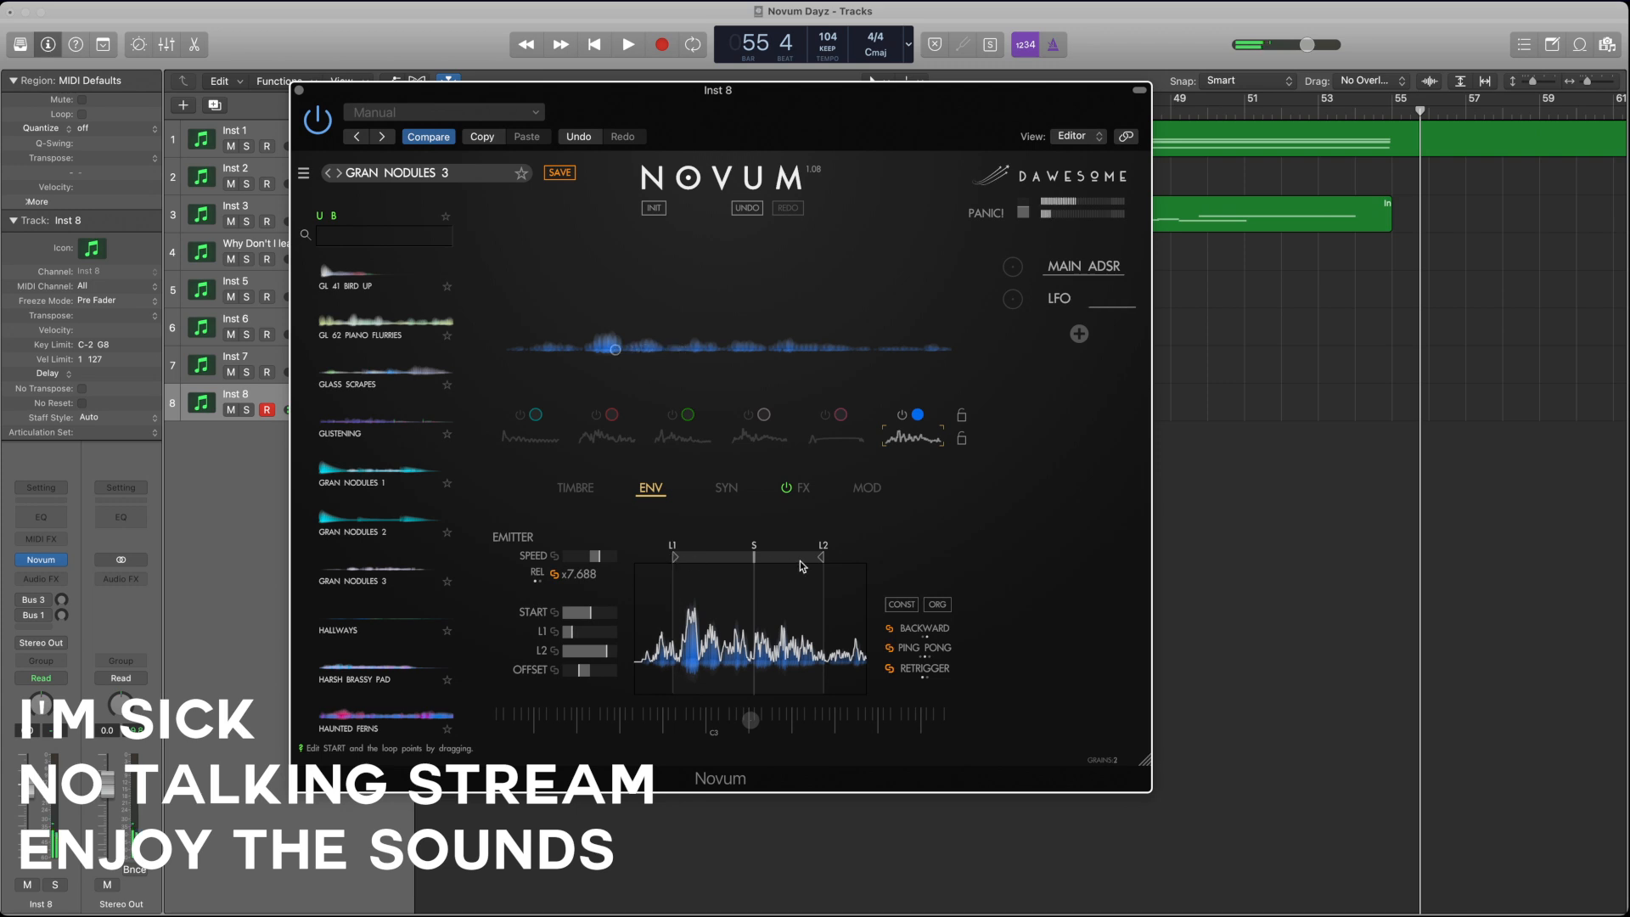
Step: Lower layer 6's grain density and size further, and move its first loop point later in the envelope
{"action": "left_click", "coordinate": [575, 487]}
{"action": "left_click_drag", "start_coordinate": [587, 592], "coordinate": [621, 559]}
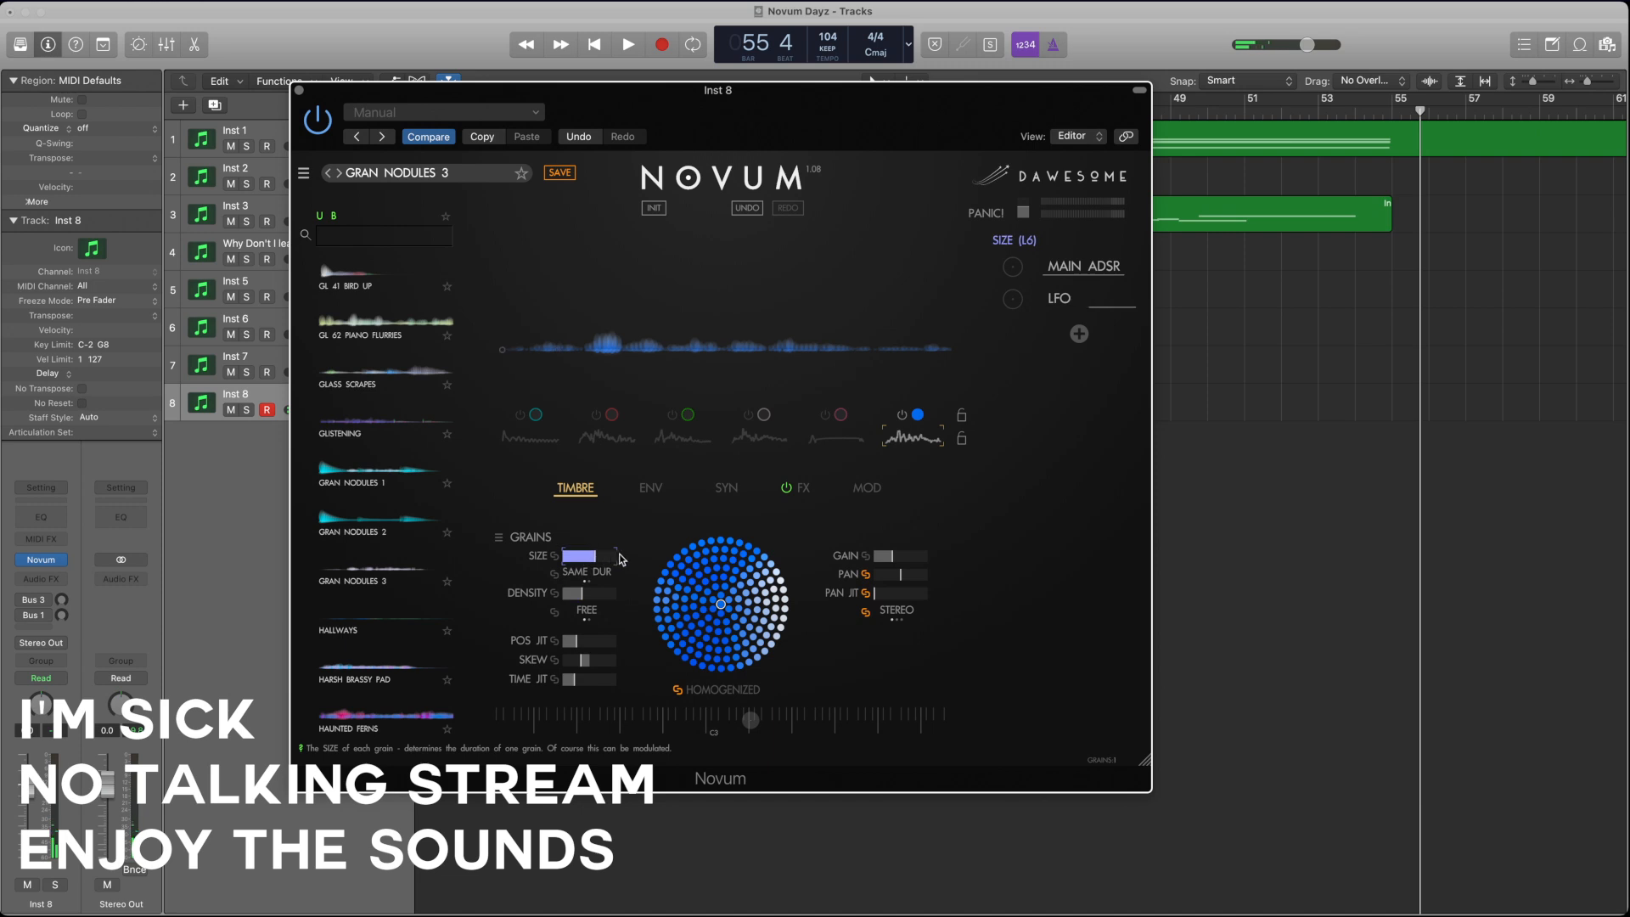
{"action": "left_click", "coordinate": [651, 487]}
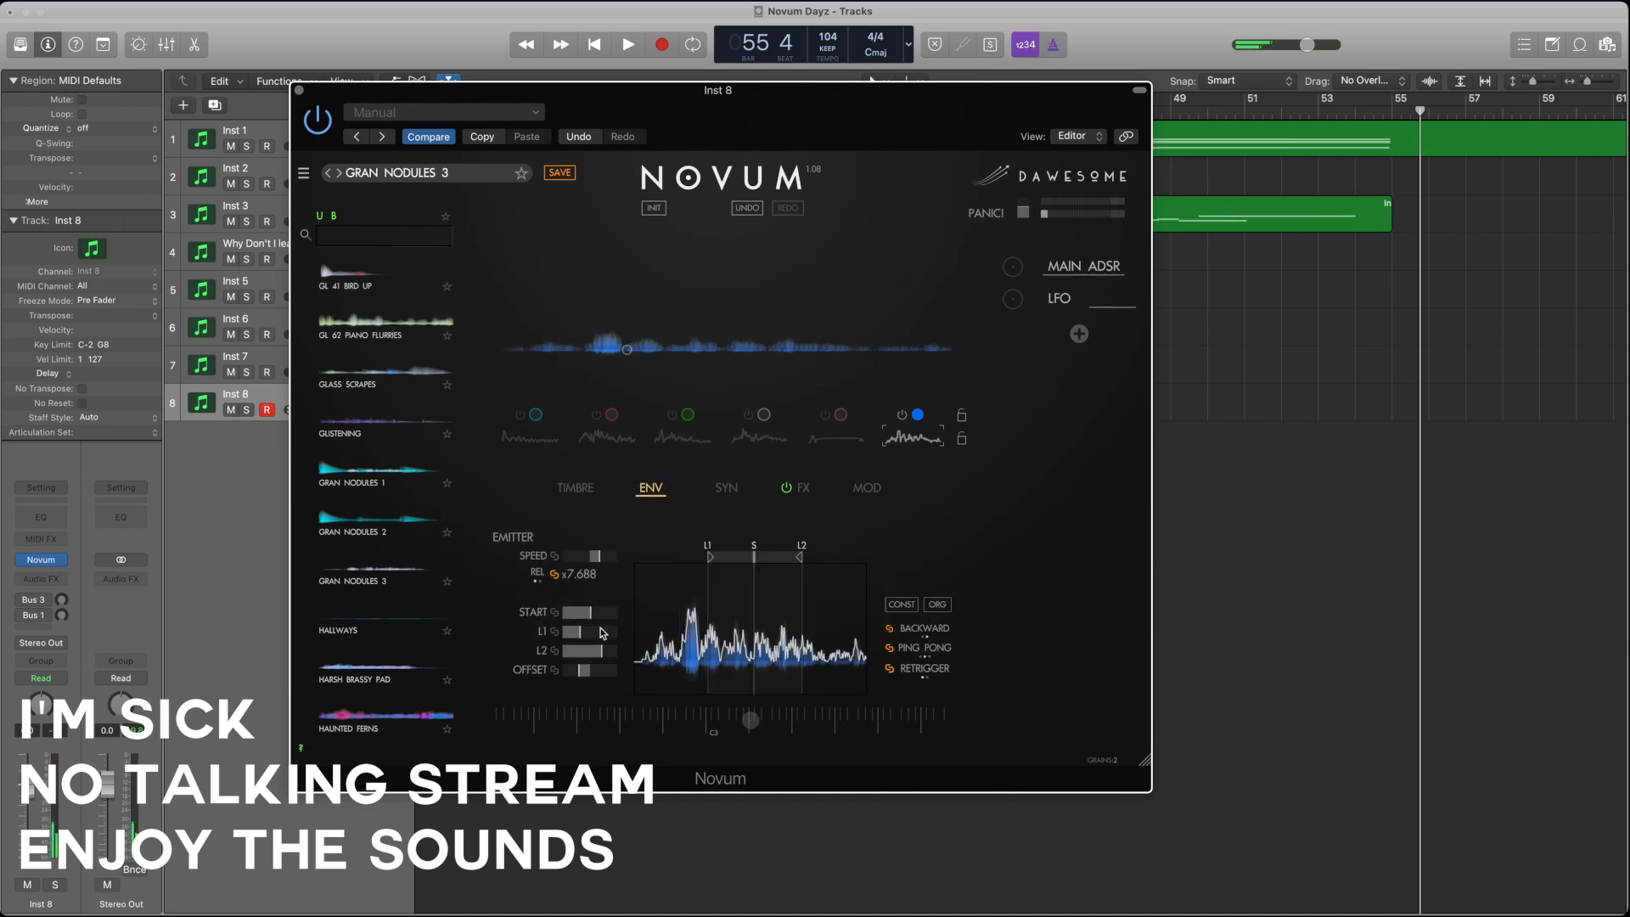
Step: Choose a new timbre point for layer 6, and raise its grain density, size and position jitter
{"action": "left_click", "coordinate": [592, 490]}
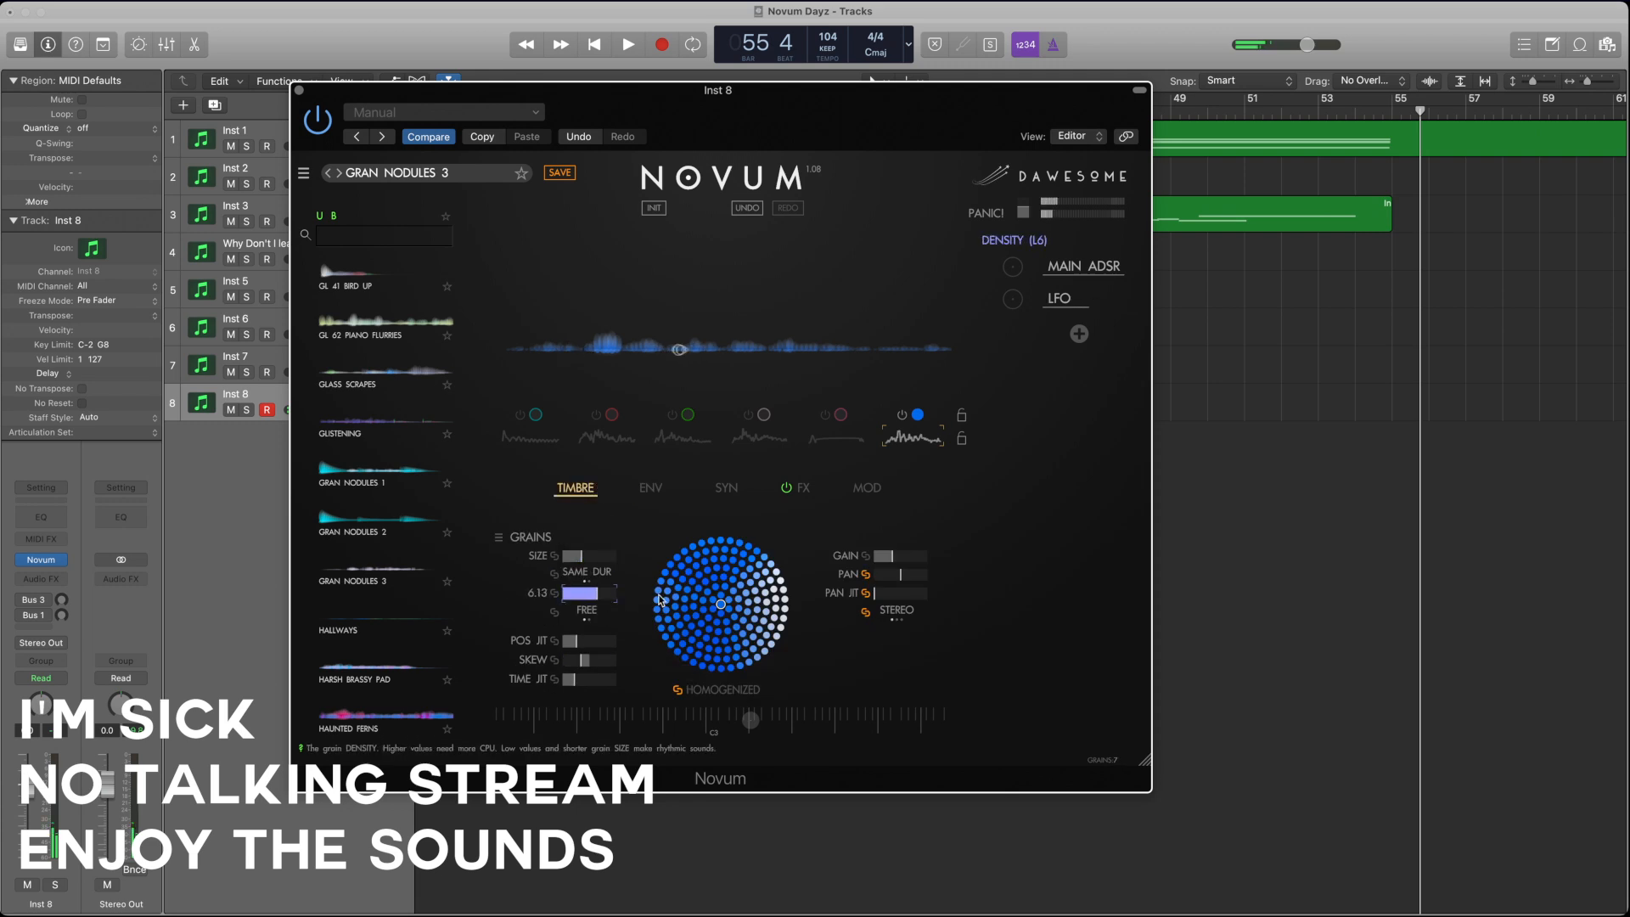
{"action": "left_click", "coordinate": [694, 597]}
{"action": "mouse_move", "coordinate": [573, 558]}
{"action": "left_mouse_down"}
{"action": "mouse_move", "coordinate": [588, 558]}
{"action": "mouse_move", "coordinate": [588, 595]}
{"action": "mouse_move", "coordinate": [576, 559]}
{"action": "left_mouse_up"}
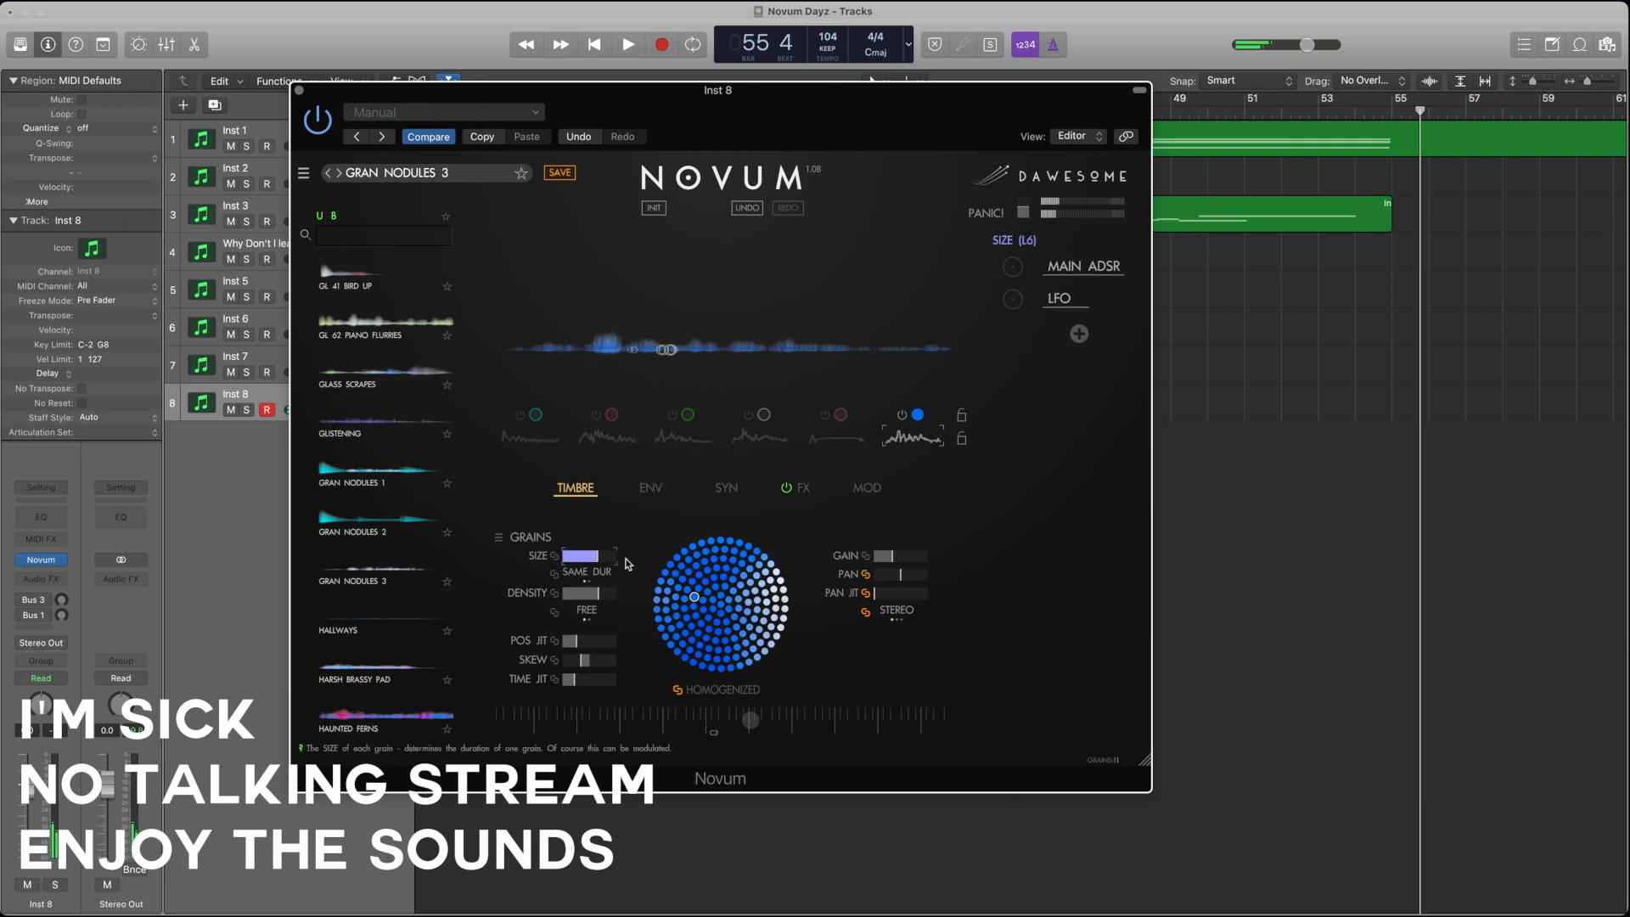
{"action": "left_click_drag", "start_coordinate": [597, 593], "coordinate": [595, 593]}
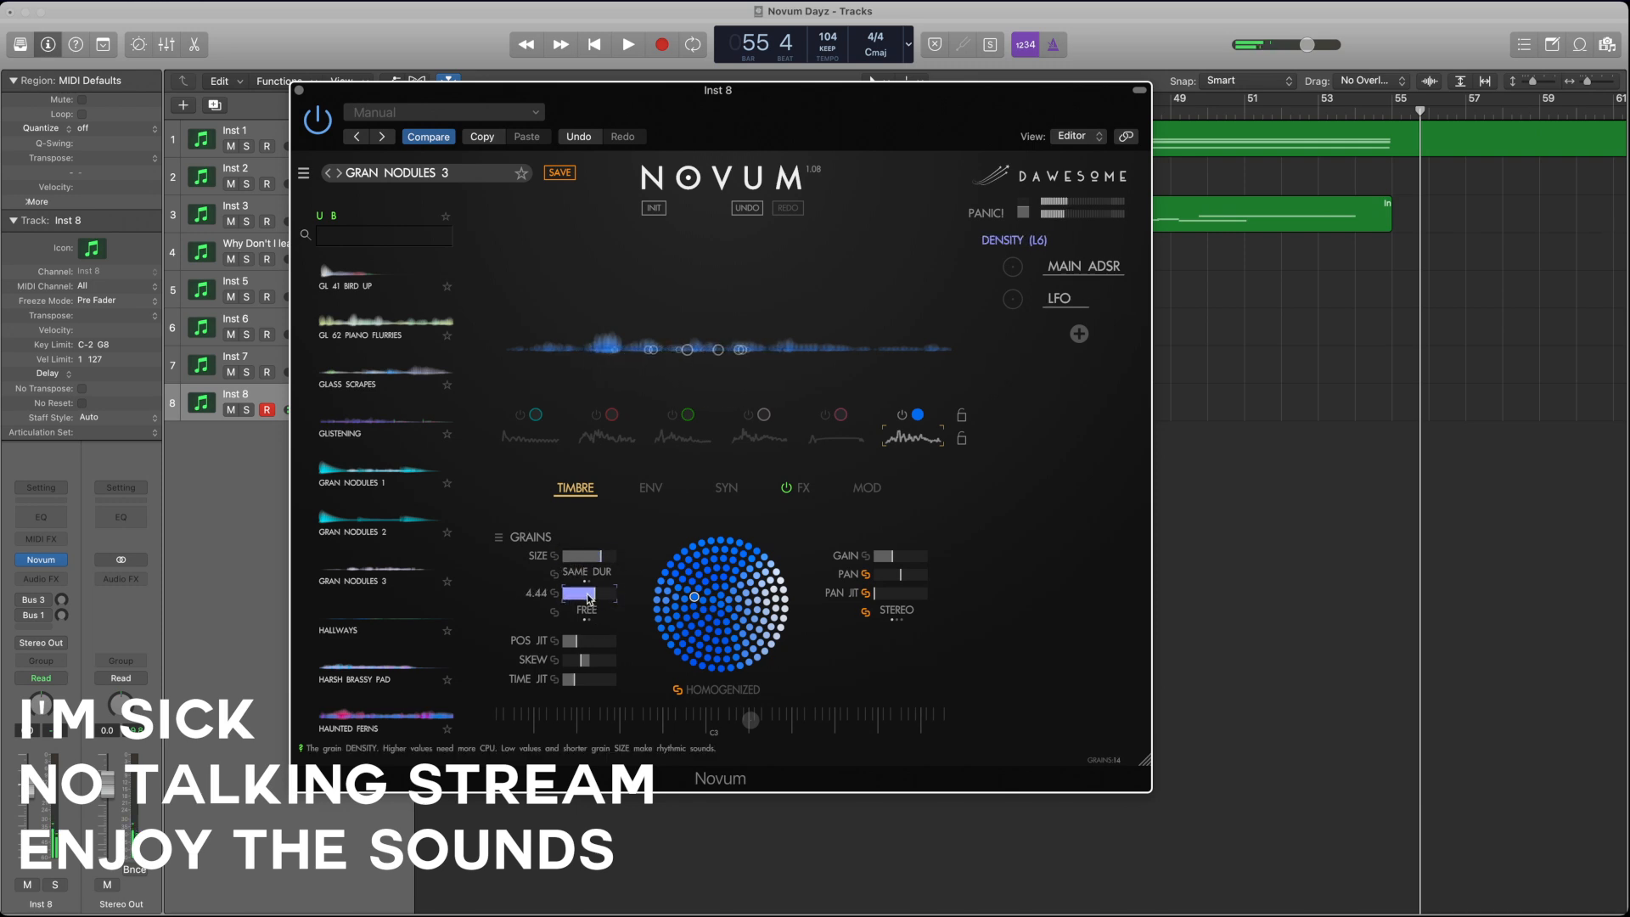
{"action": "left_click", "coordinate": [585, 643]}
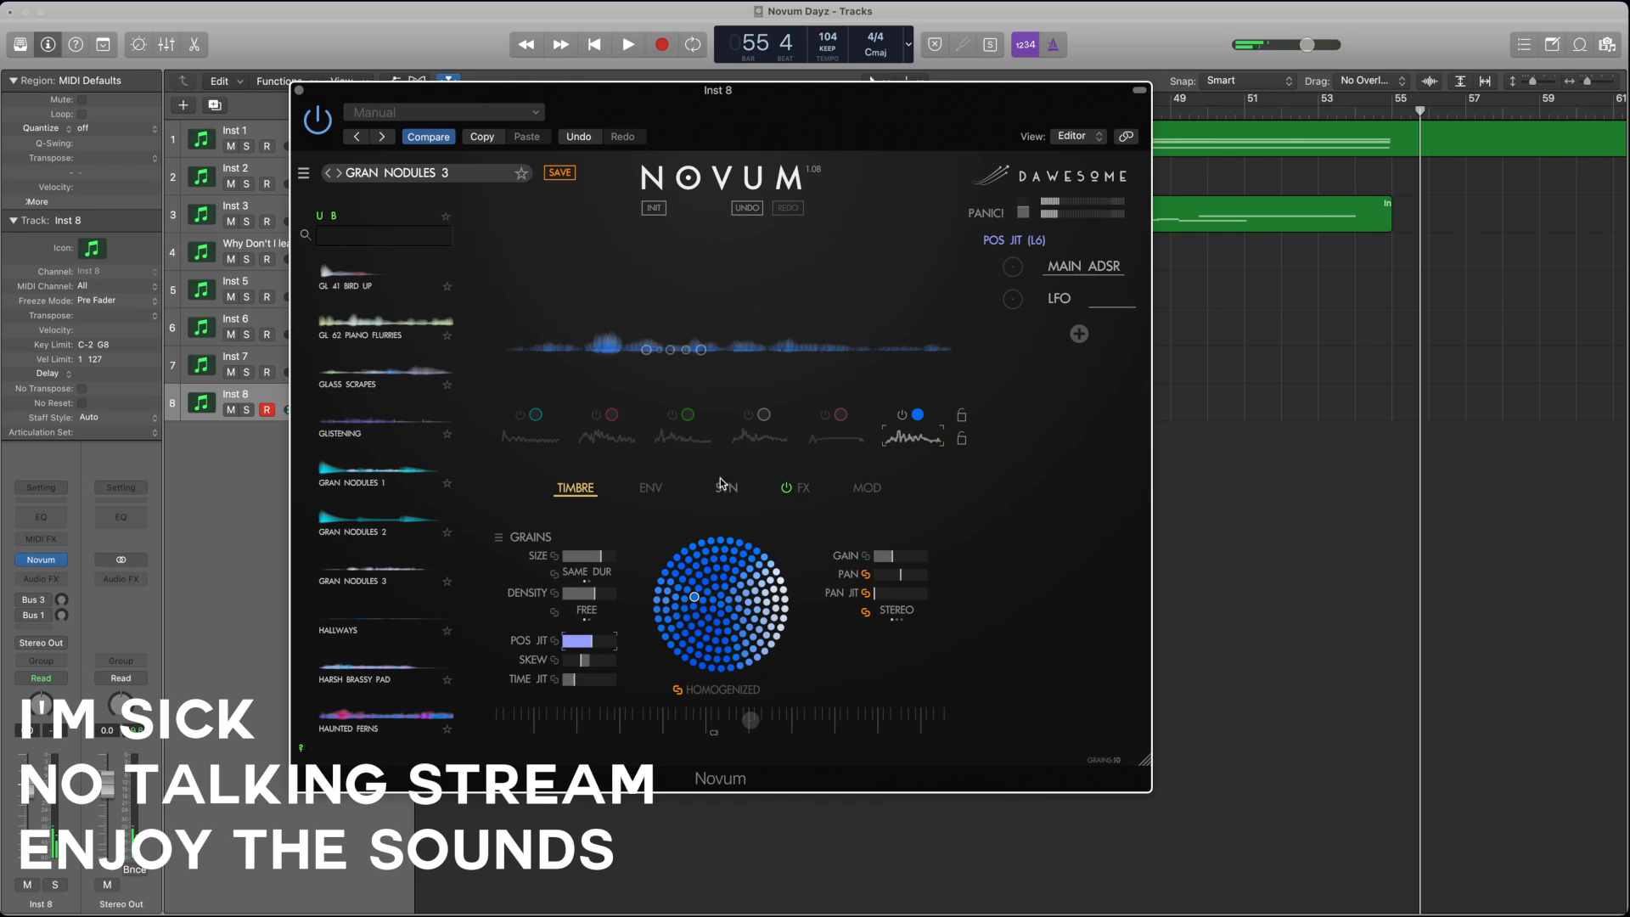
Step: Switch layers 1 to 5 back on alongside layer 6
{"action": "left_click", "coordinate": [828, 416]}
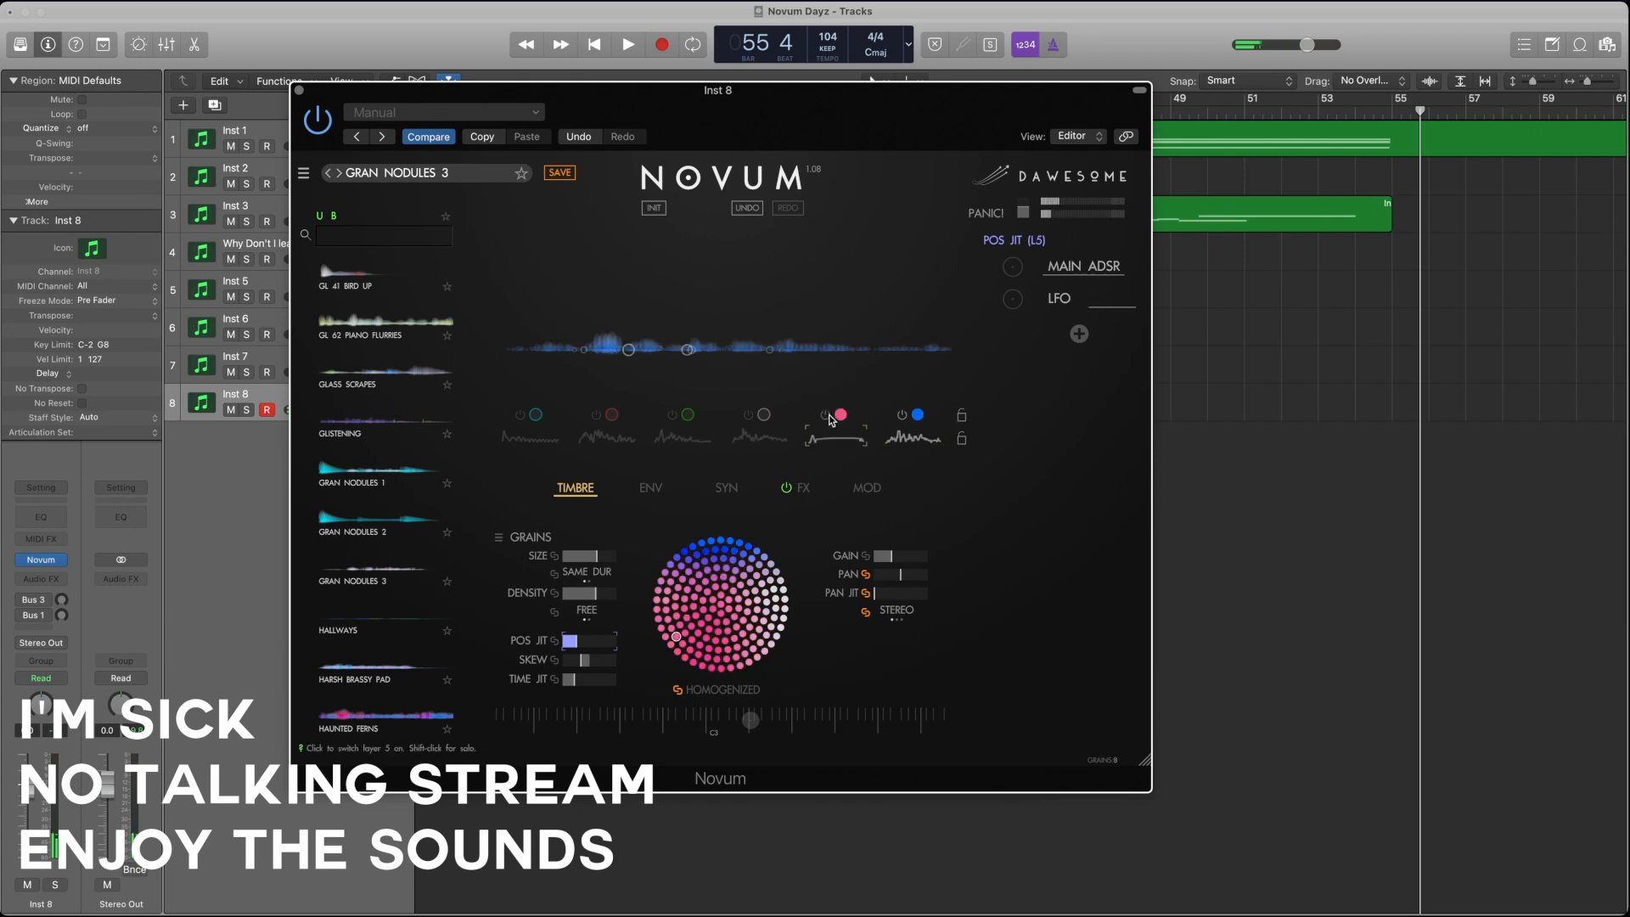
{"action": "left_click", "coordinate": [749, 415]}
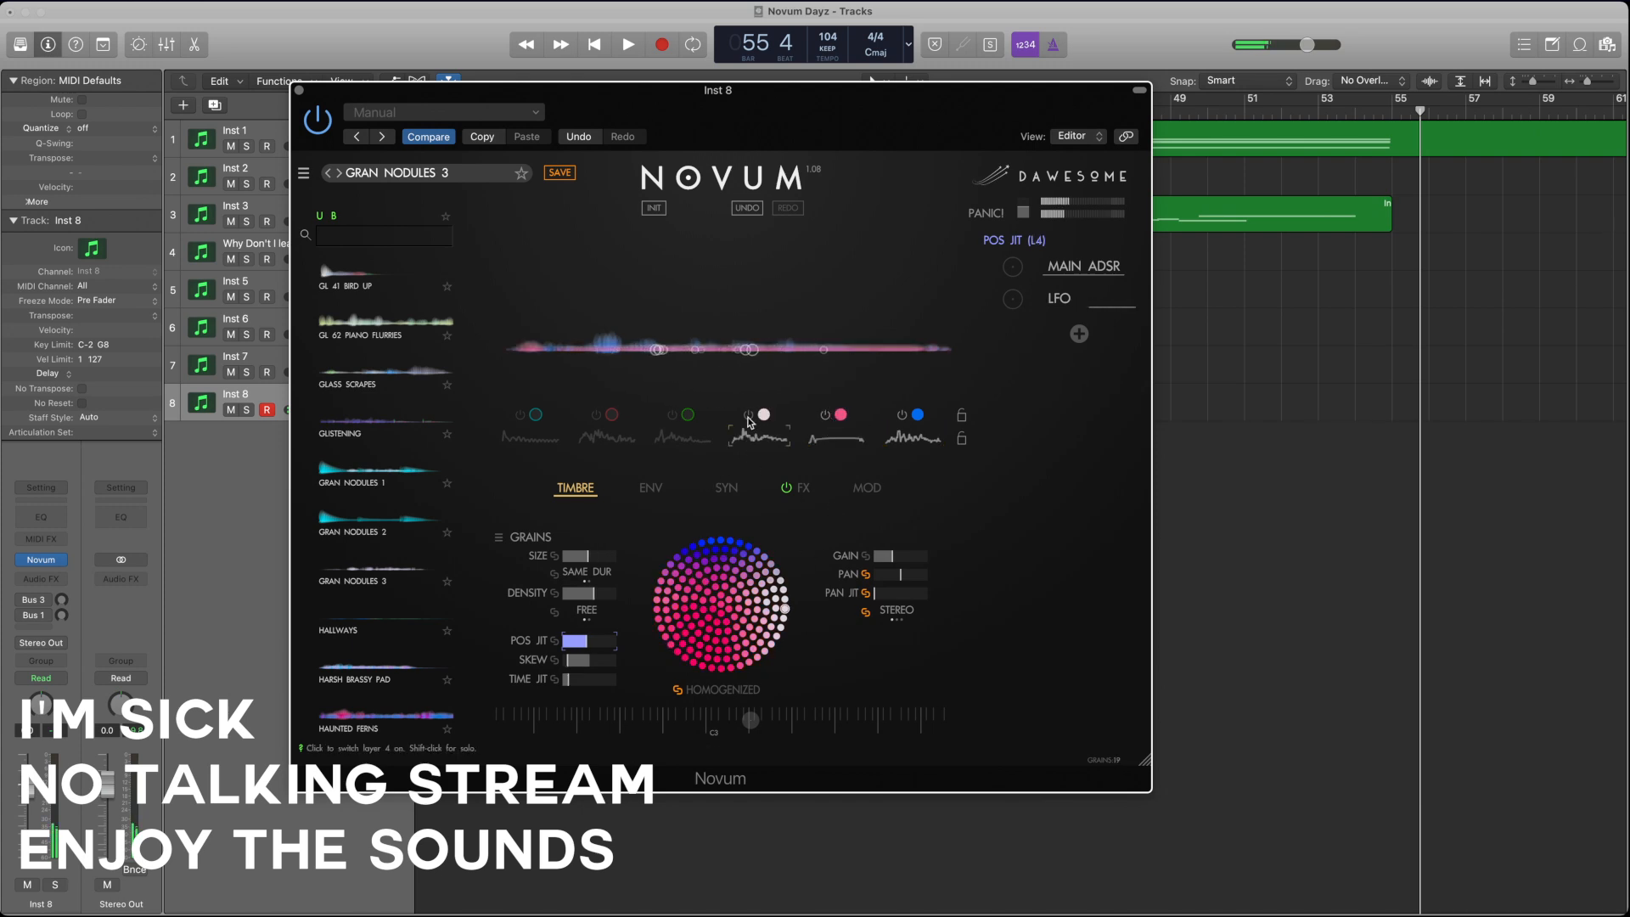
{"action": "left_click", "coordinate": [672, 416]}
{"action": "left_click", "coordinate": [596, 415]}
{"action": "left_click", "coordinate": [518, 416]}
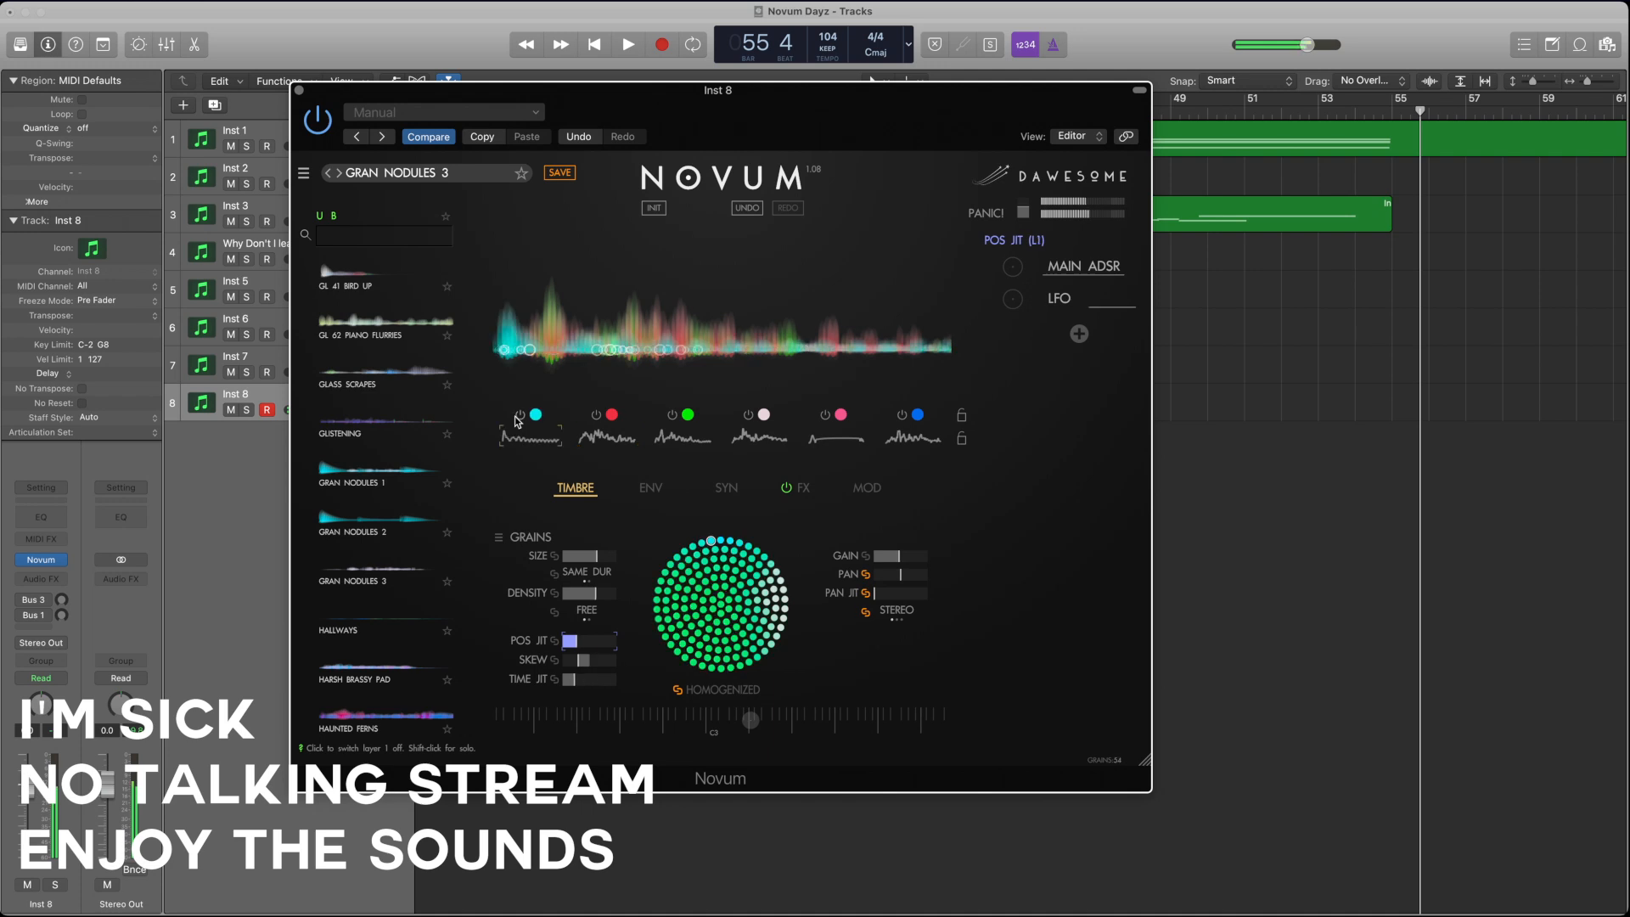
Step: Switch off layers 4 and 6, keeping layers 1, 2, 3 and 5 on for playing
{"action": "left_click", "coordinate": [762, 415]}
{"action": "left_click", "coordinate": [826, 415]}
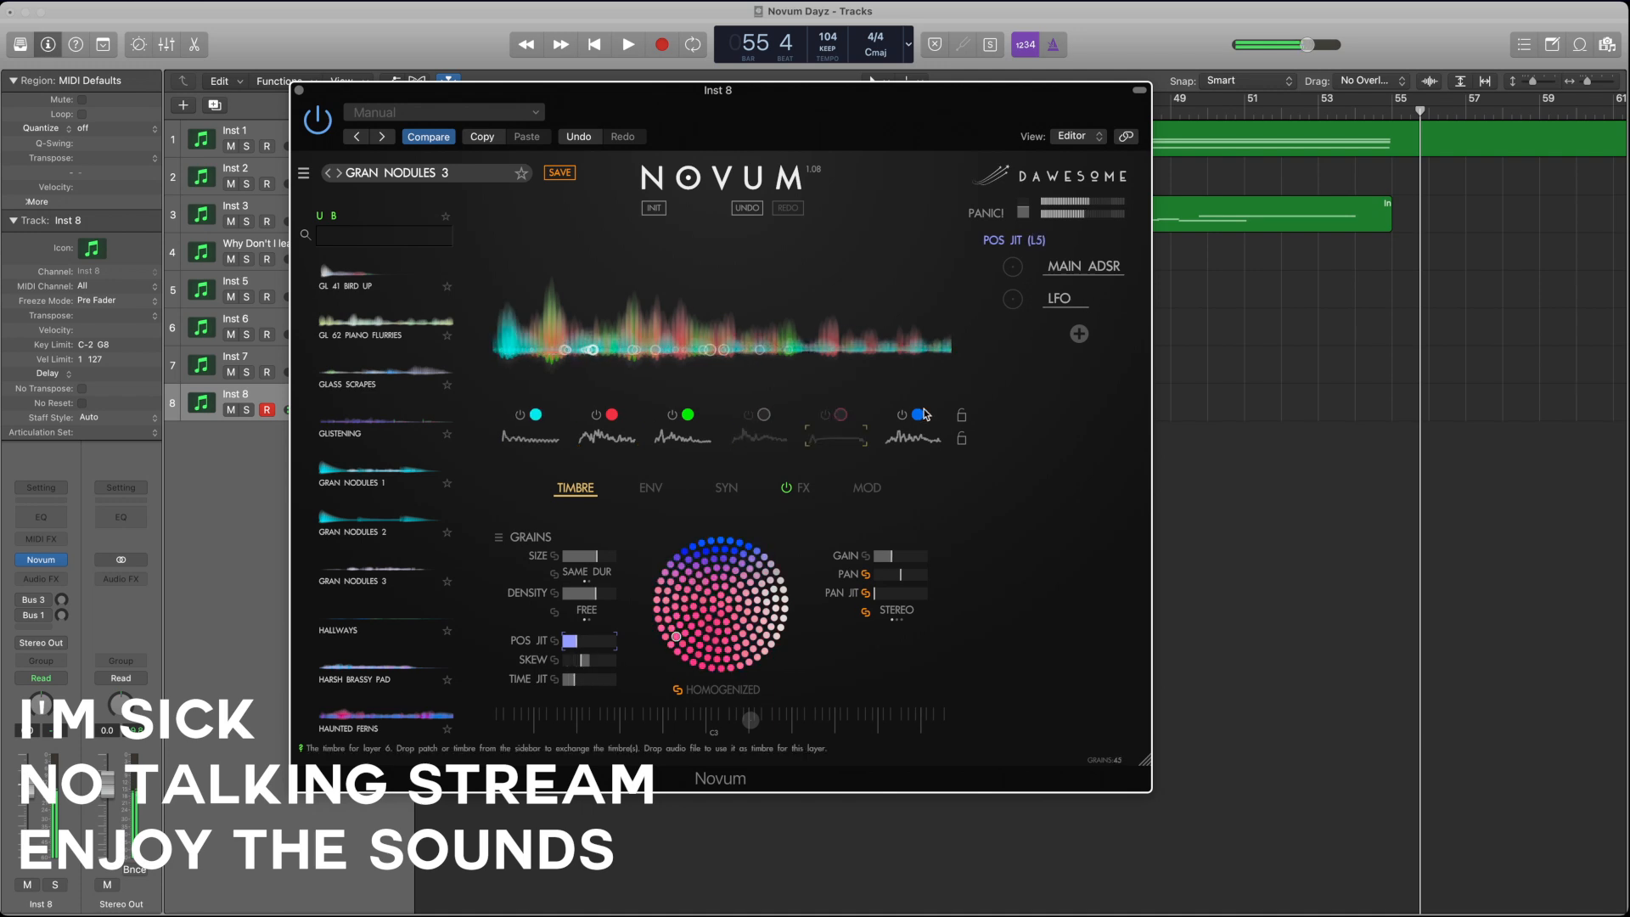
{"action": "left_click", "coordinate": [903, 416]}
{"action": "left_click", "coordinate": [823, 417]}
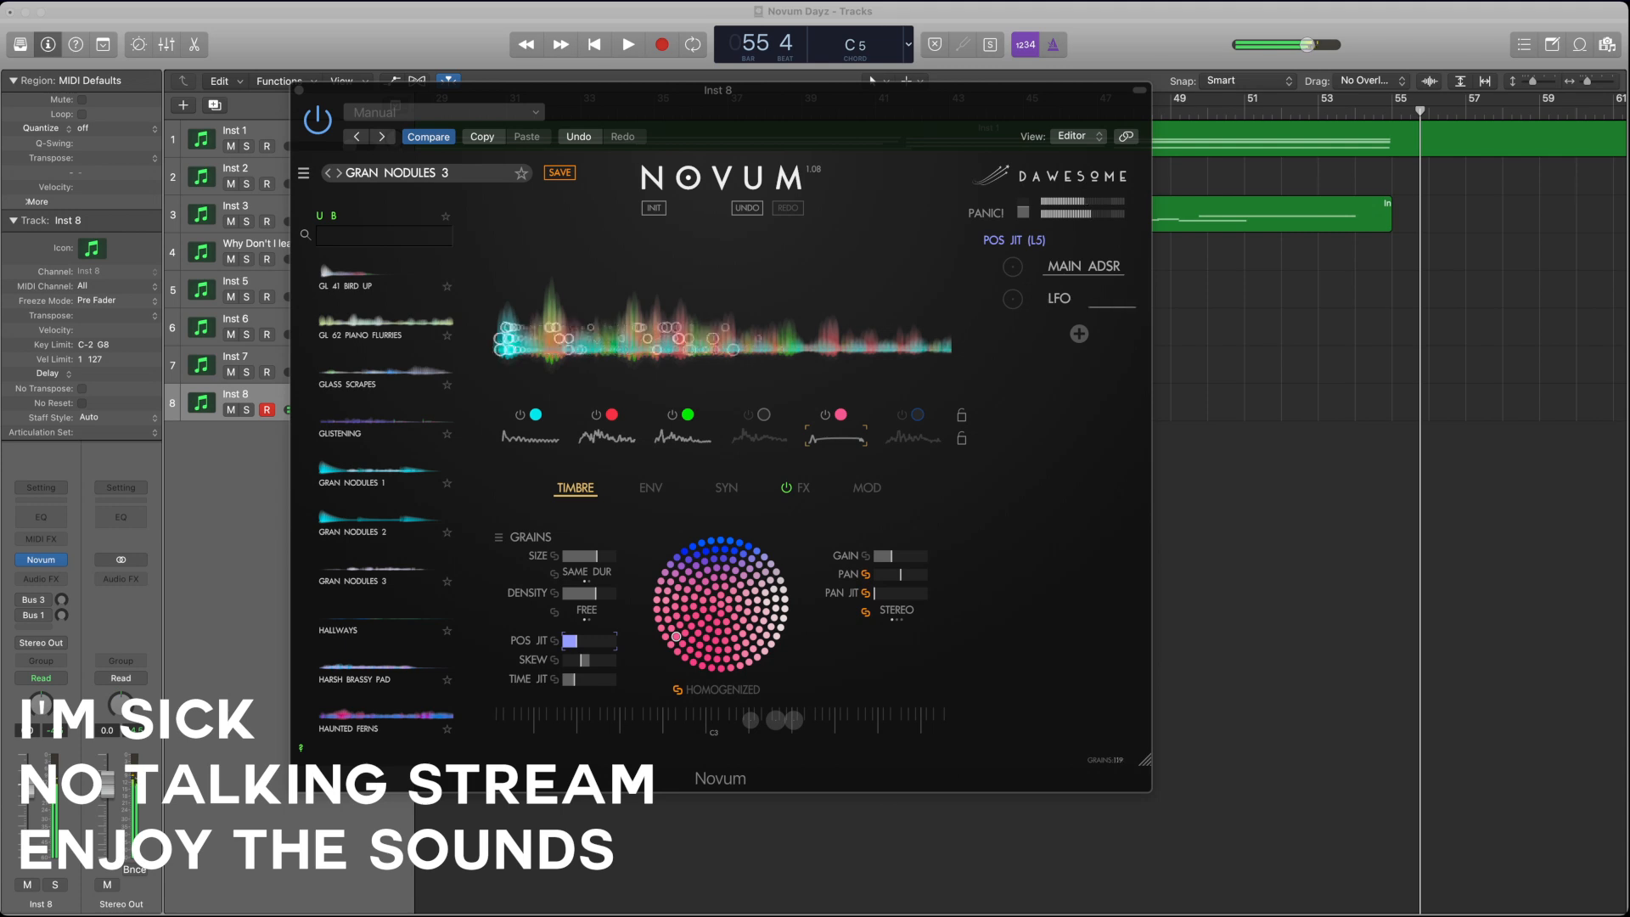
{"action": "left_click", "coordinate": [1520, 822]}
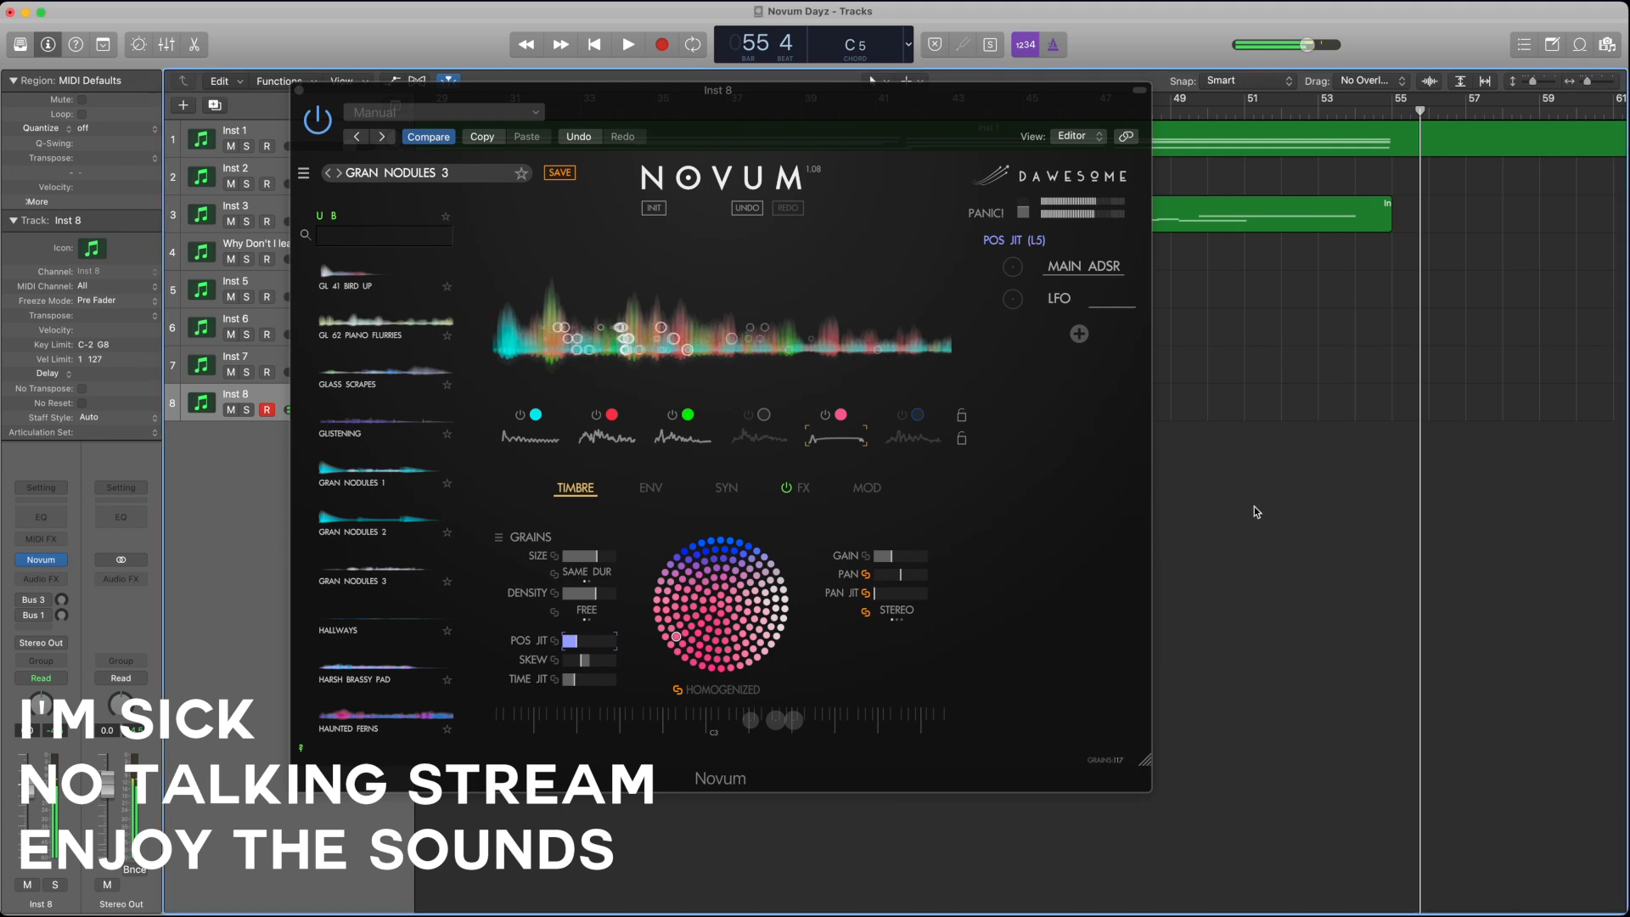
{"action": "left_click", "coordinate": [1111, 490]}
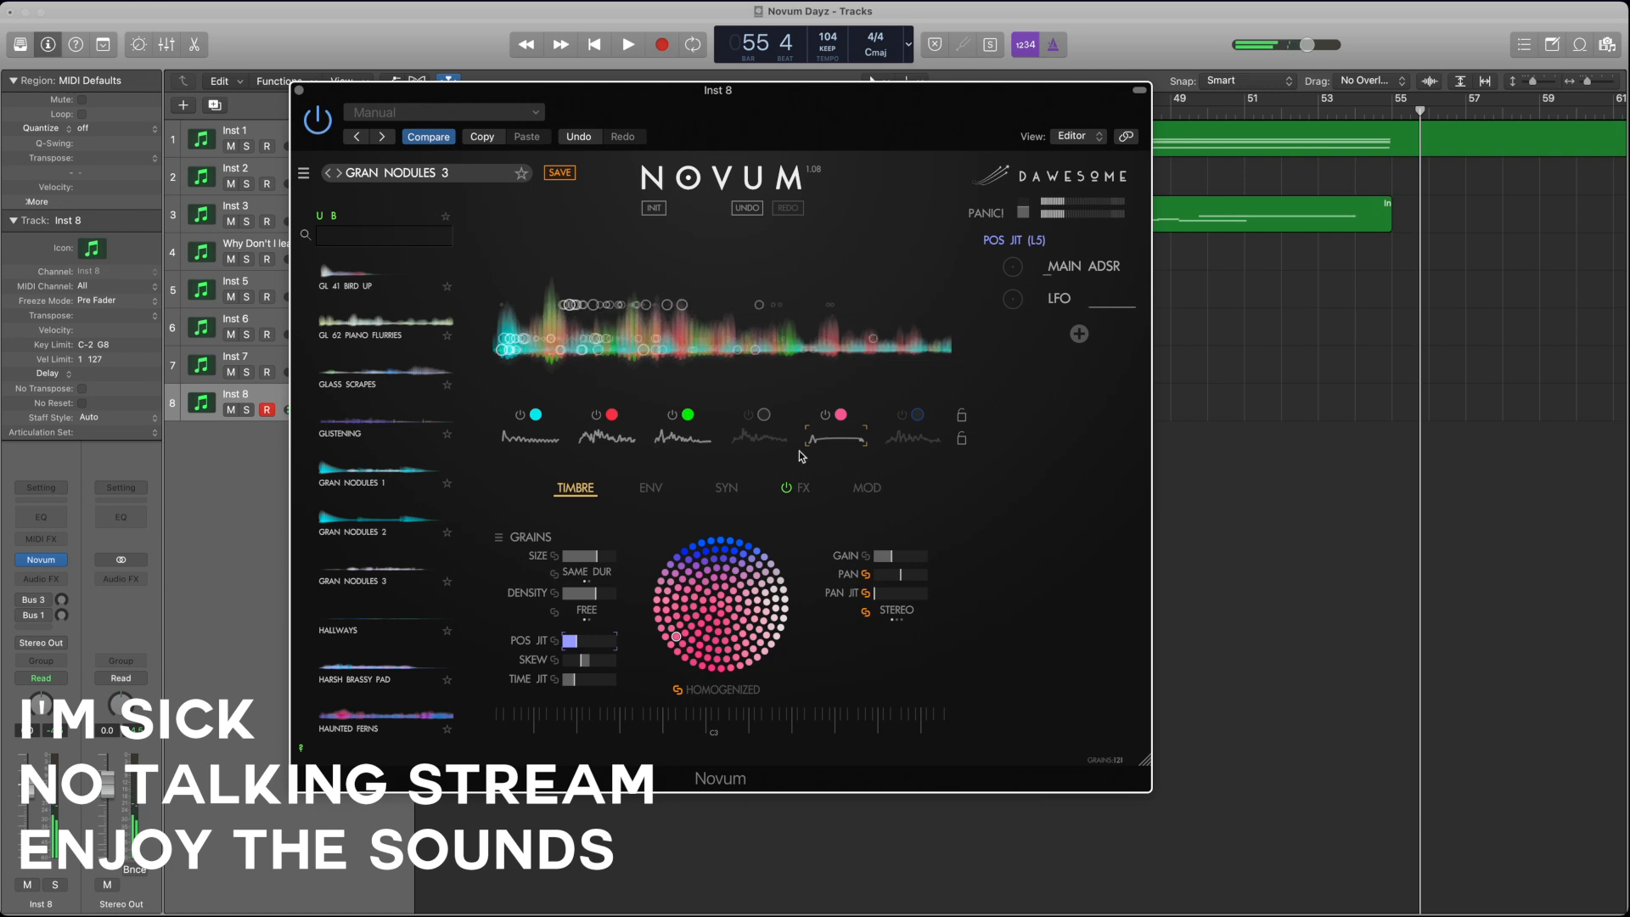
Step: Switch off layers 3, 2 and 1 so that only layer 5 plays
{"action": "left_click", "coordinate": [670, 416]}
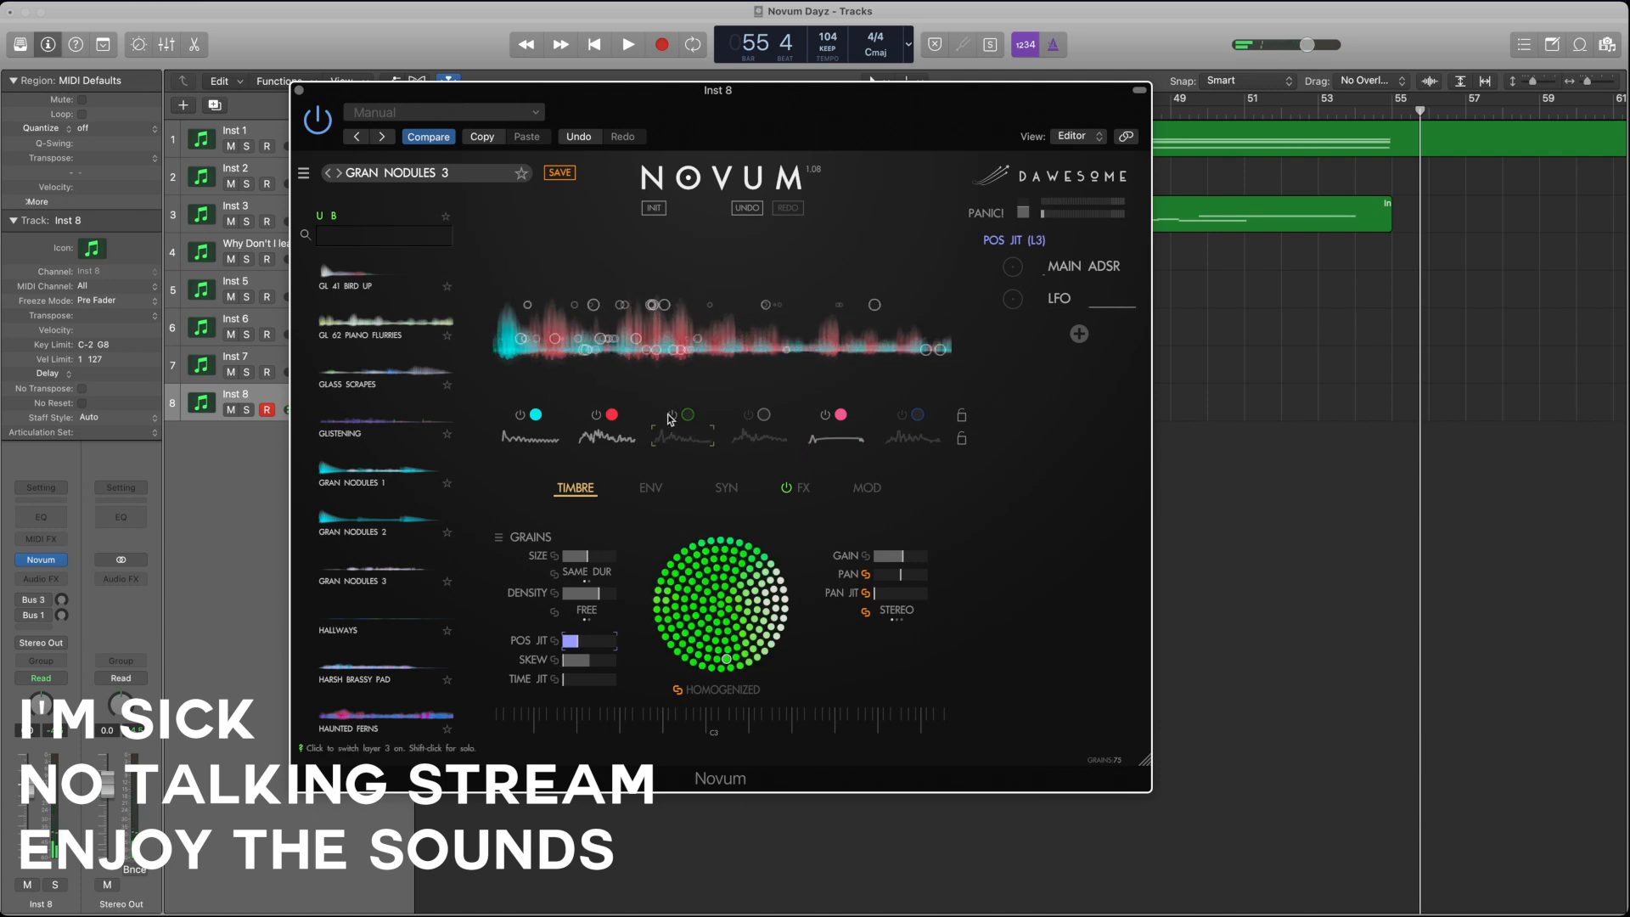
{"action": "left_click", "coordinate": [596, 416]}
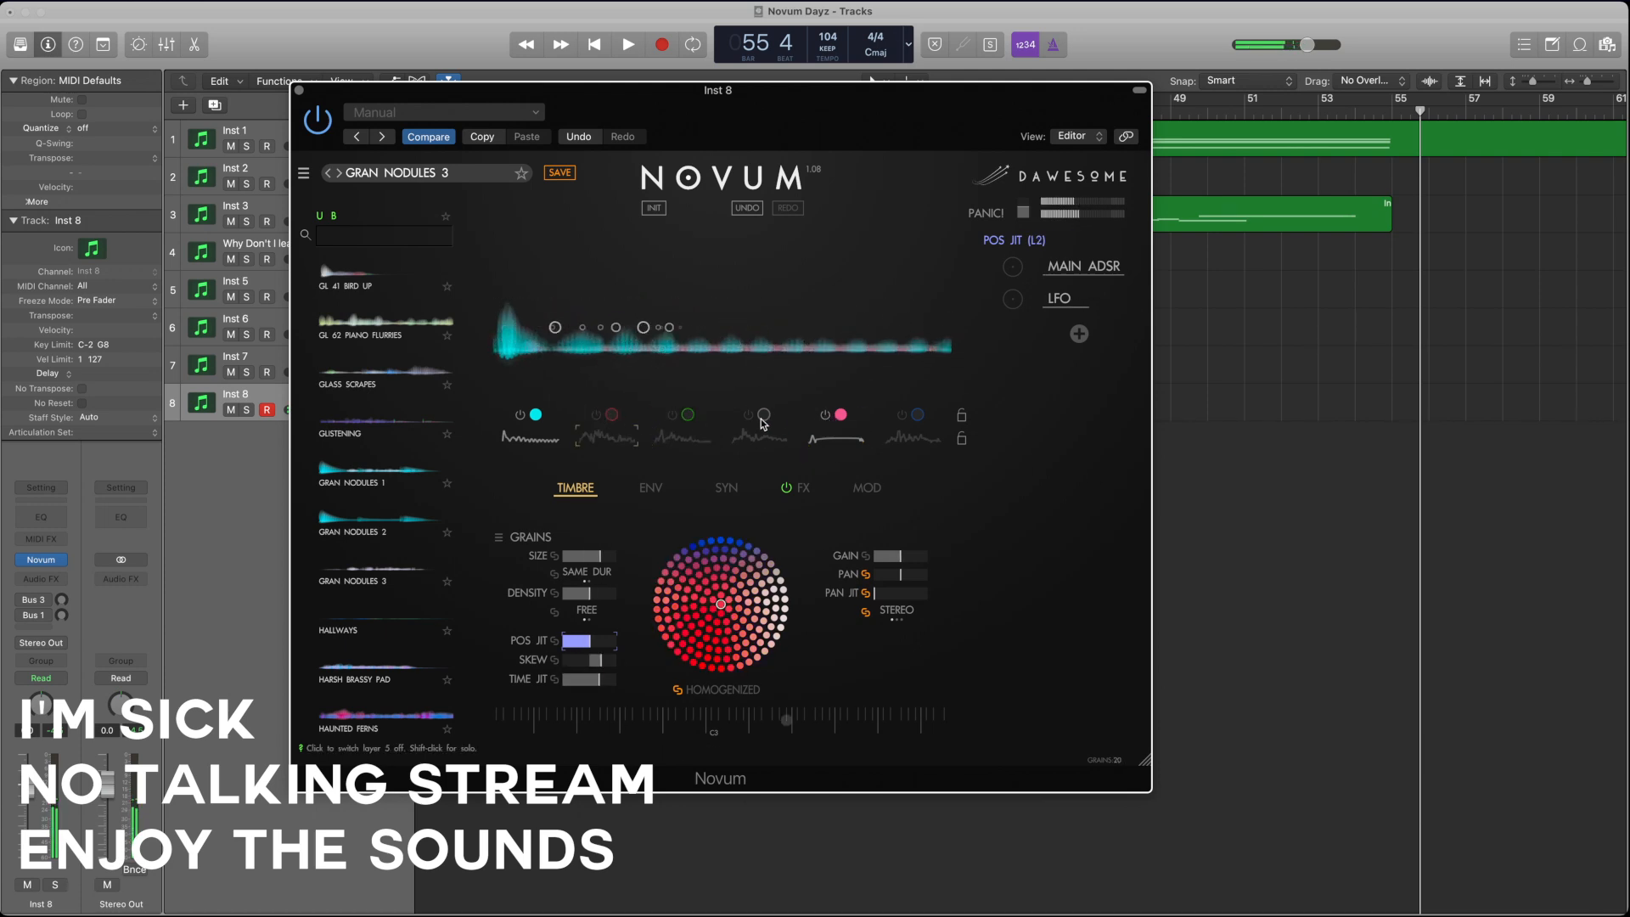
{"action": "left_click", "coordinate": [515, 421]}
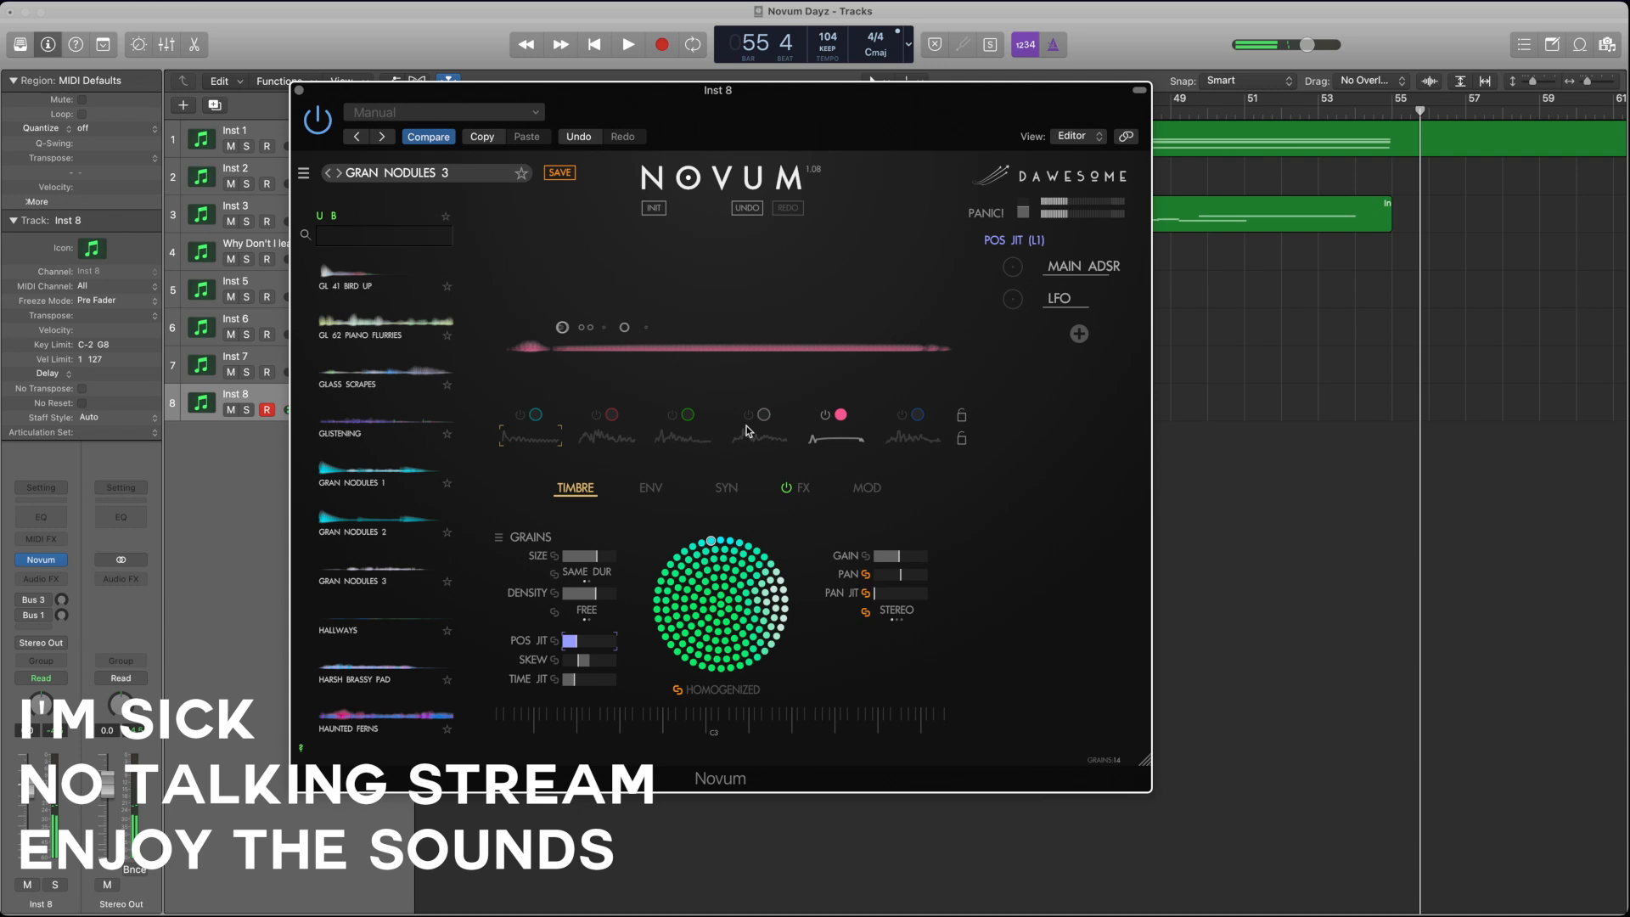
Step: Select layer 5, open the LFO modulator and lower its output amount to near the minimum
{"action": "left_click", "coordinate": [822, 429]}
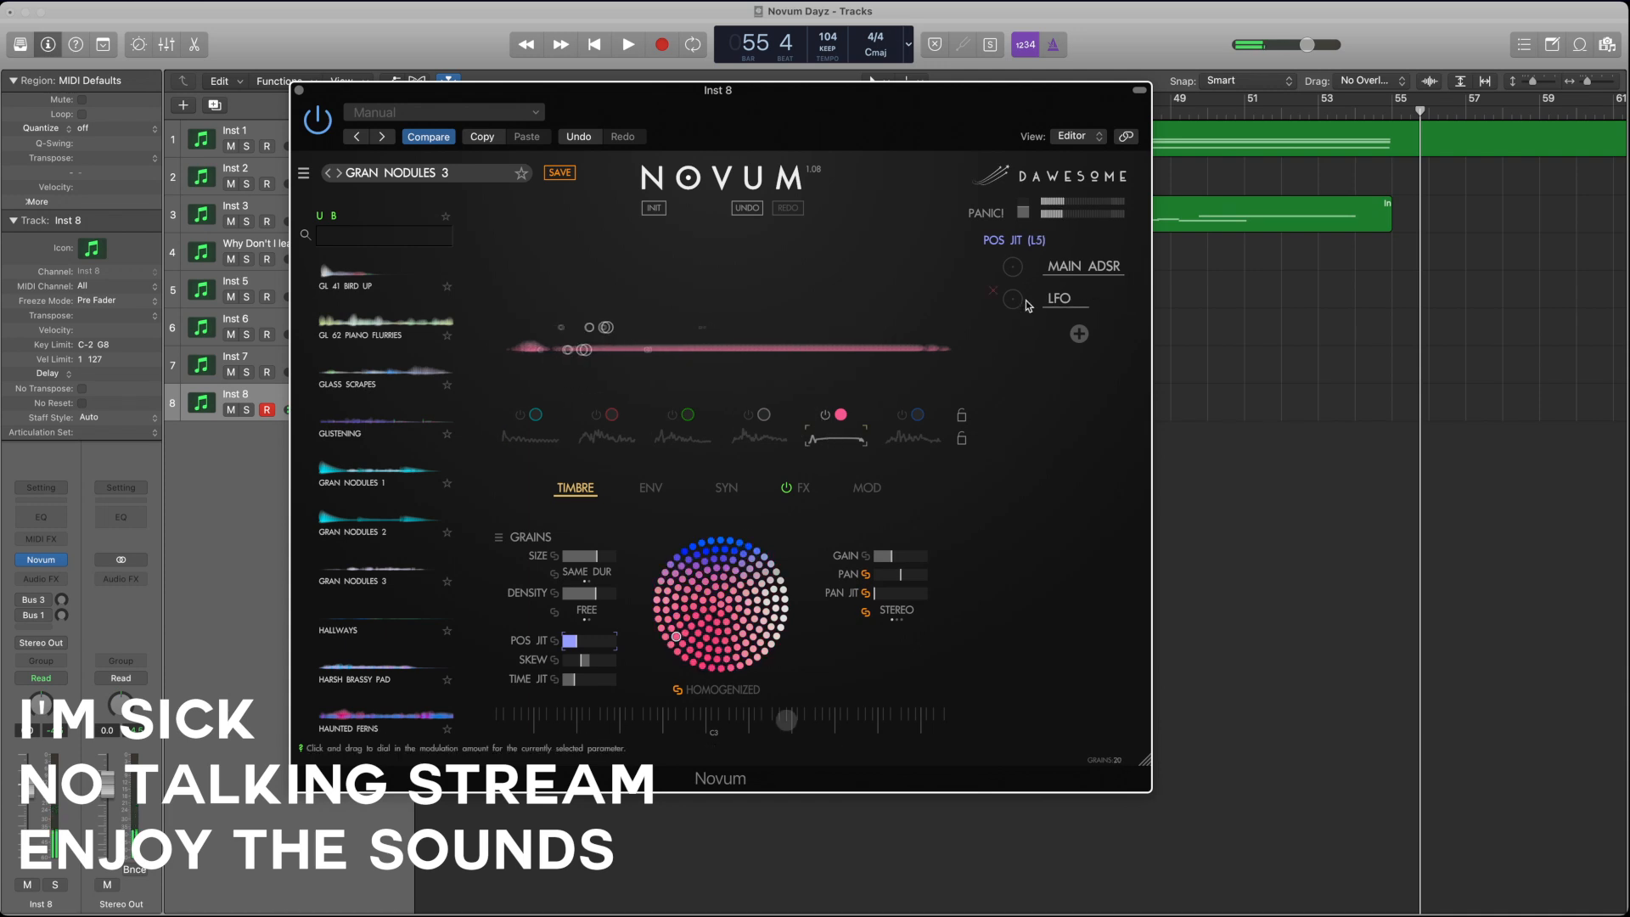
{"action": "left_click", "coordinate": [1061, 300]}
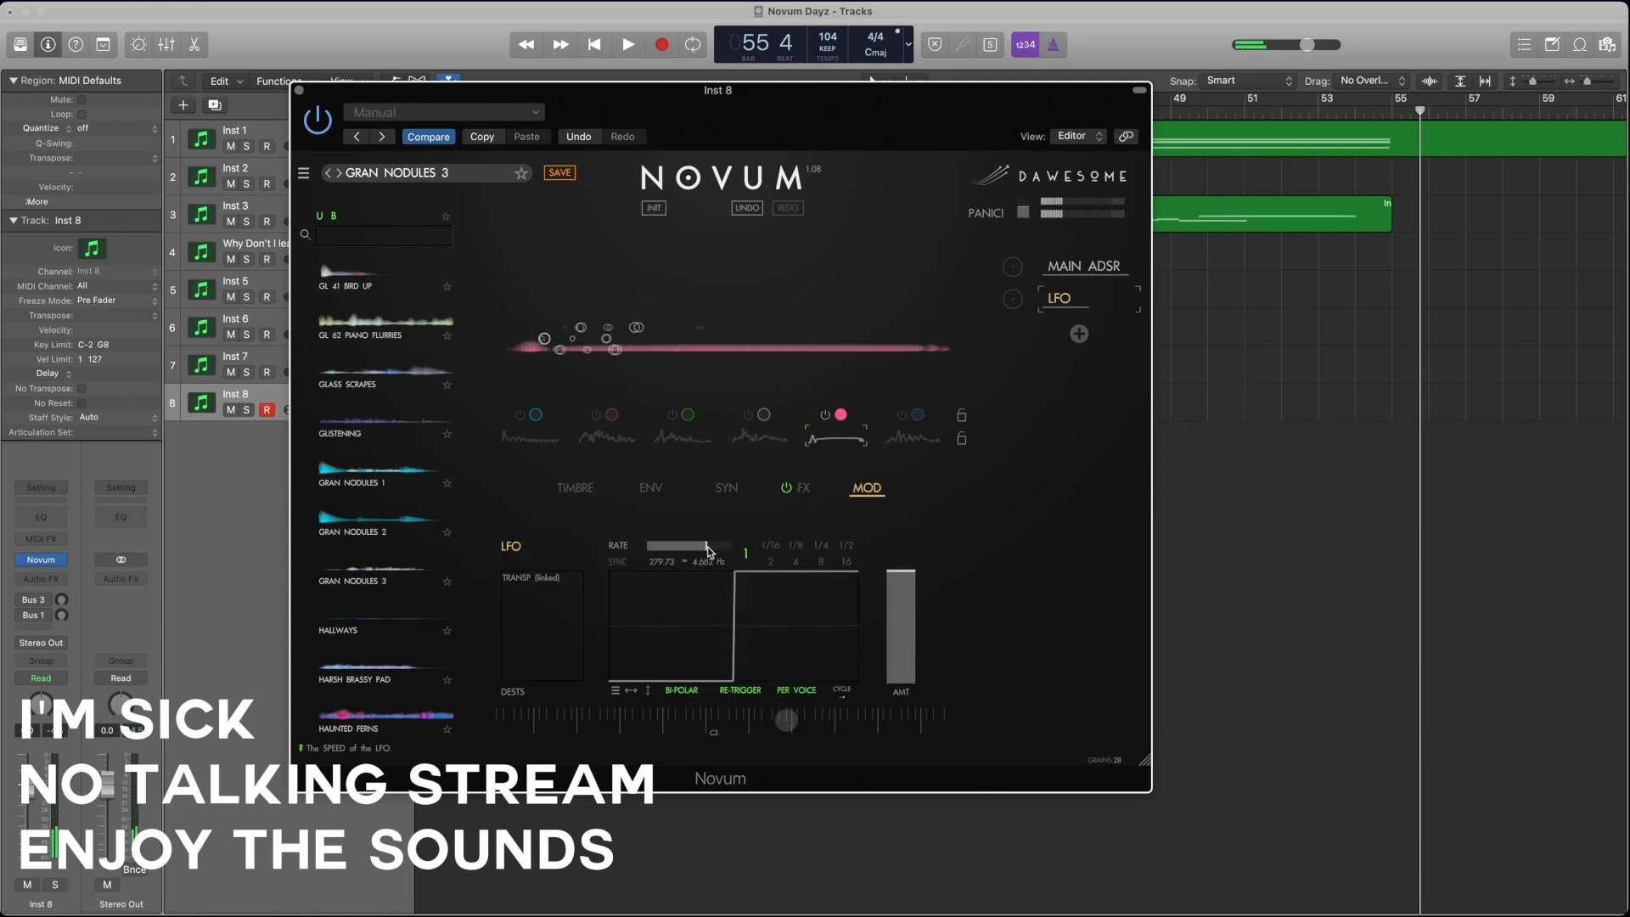
{"action": "left_click_drag", "start_coordinate": [897, 586], "coordinate": [903, 690]}
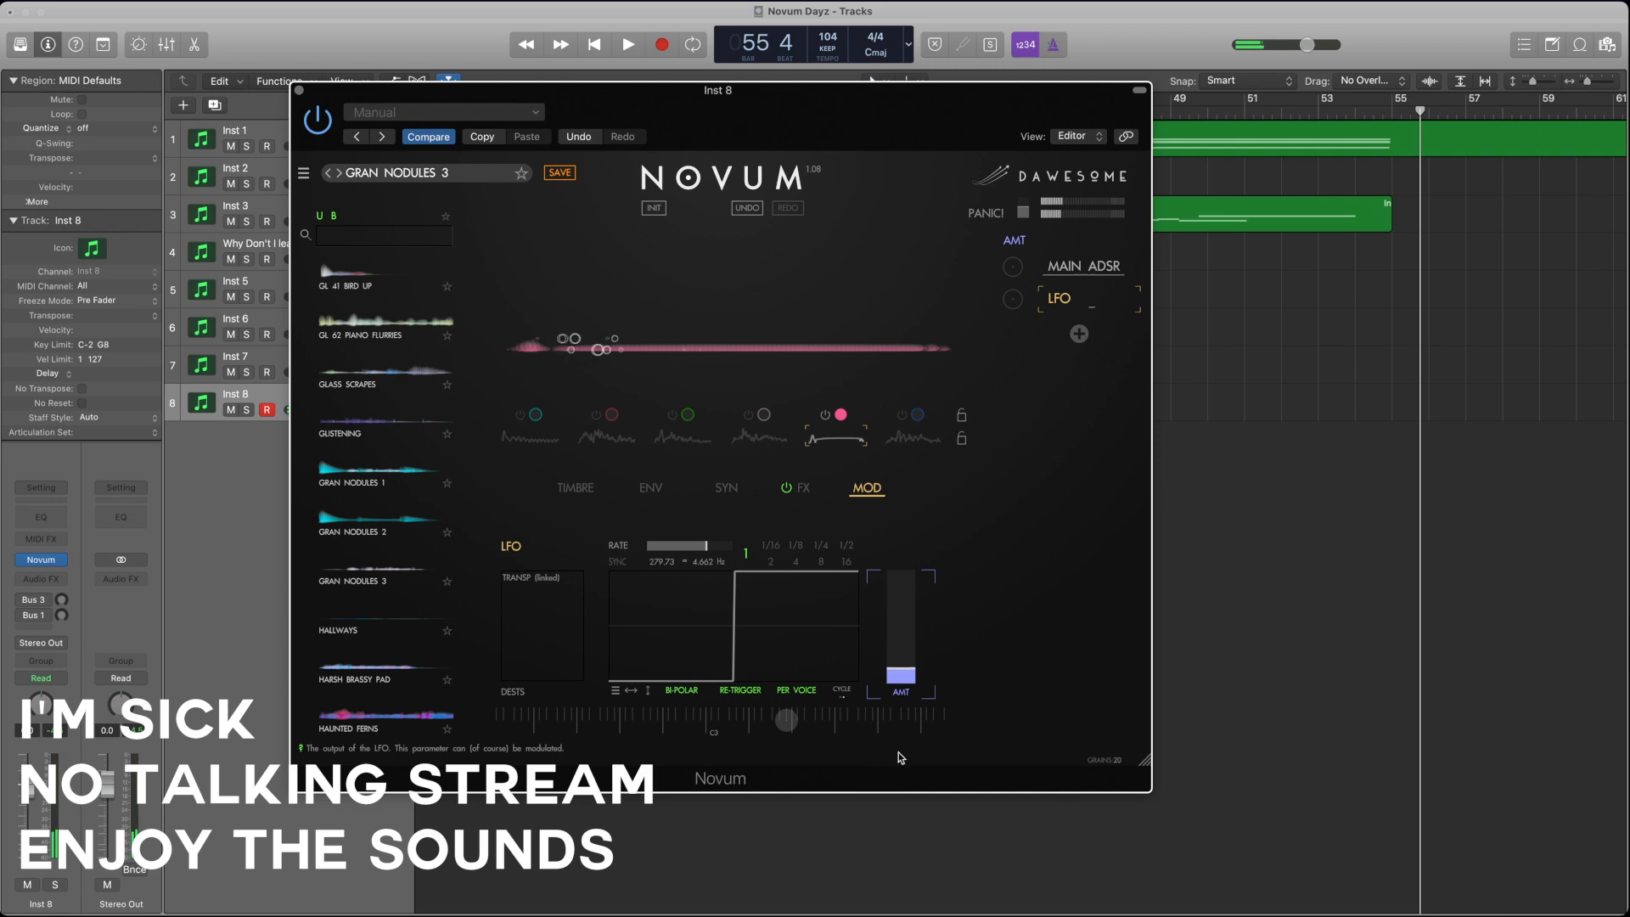
Step: Raise the LFO's output amount on layer 5 to its maximum and bring up the SYN parameters
{"action": "left_click_drag", "start_coordinate": [898, 758], "coordinate": [908, 556]}
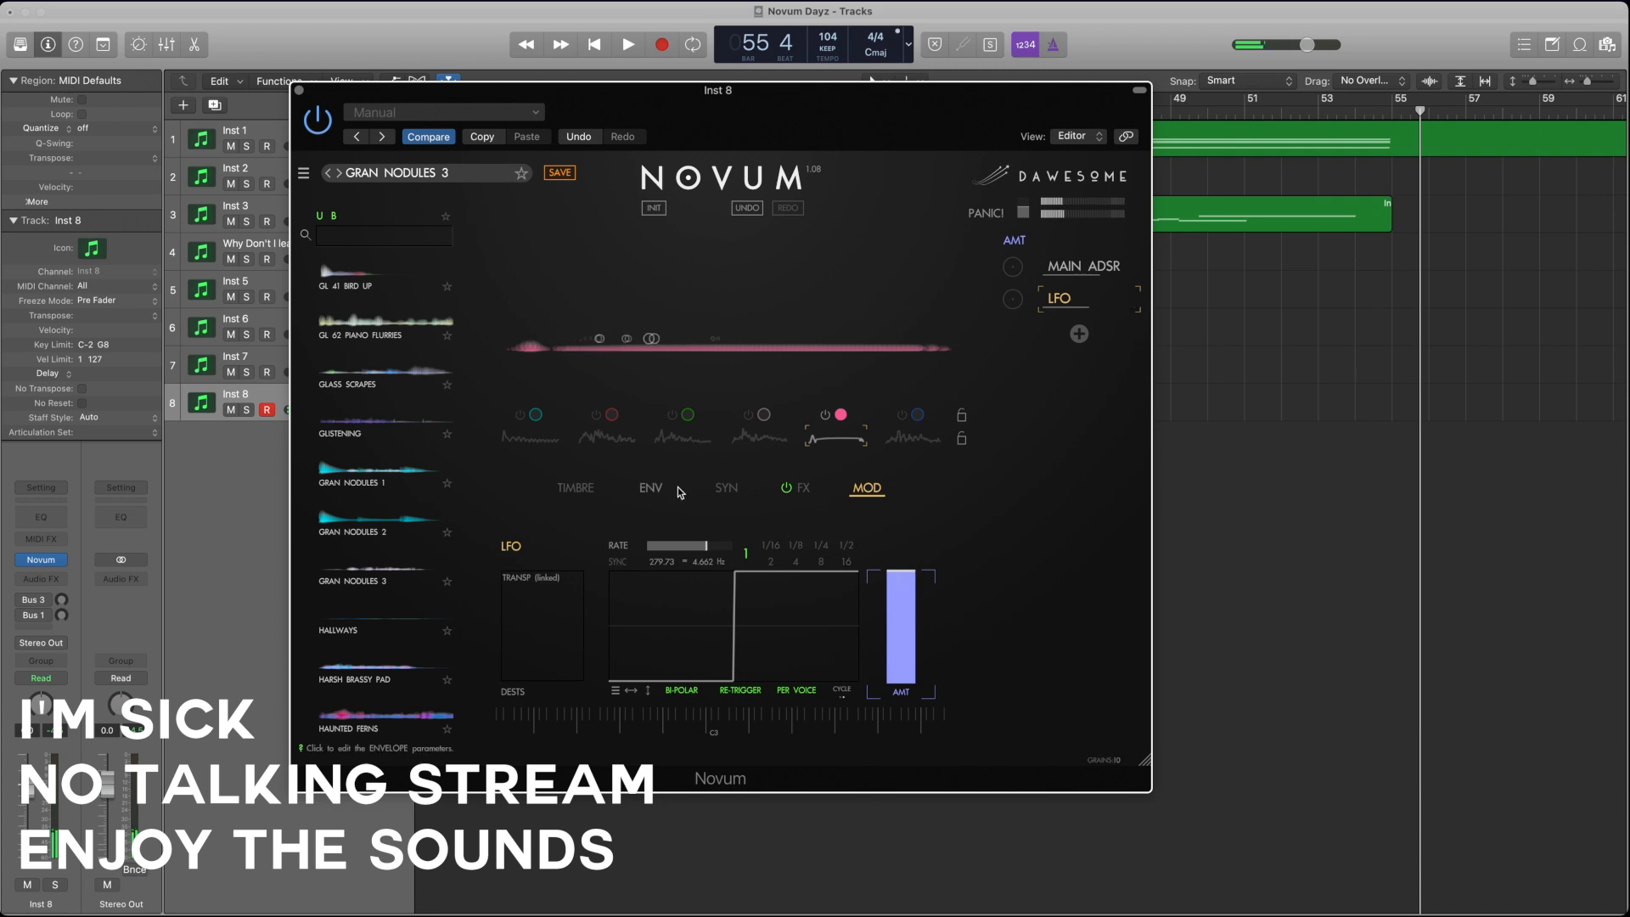
{"action": "left_click", "coordinate": [656, 493]}
{"action": "left_click", "coordinate": [584, 491]}
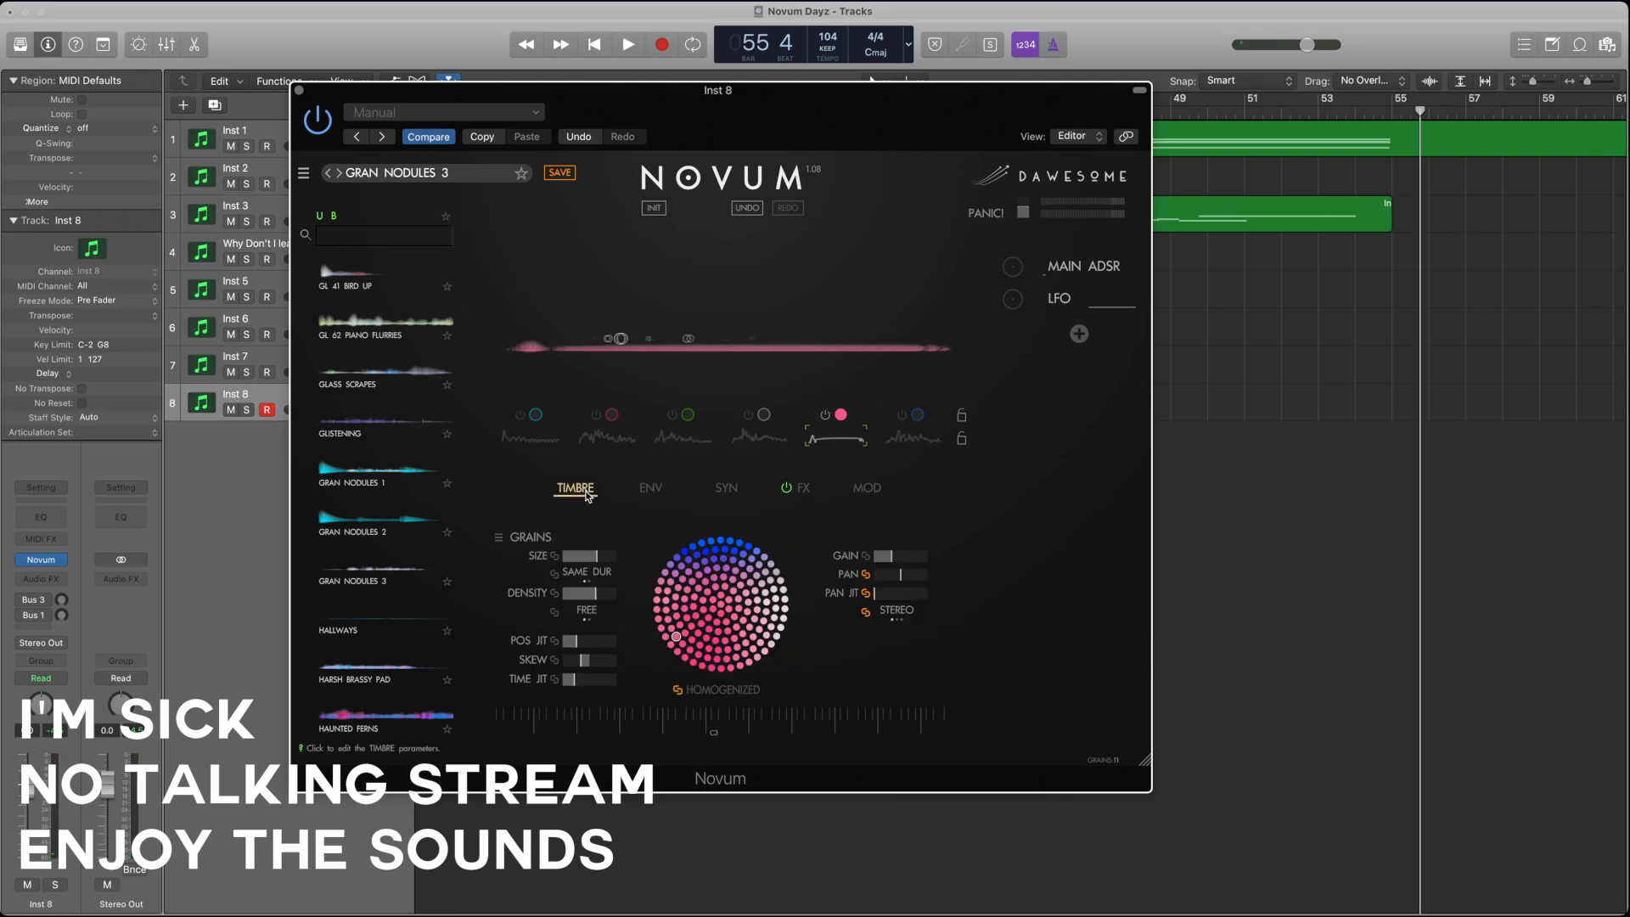
{"action": "left_click", "coordinate": [726, 491]}
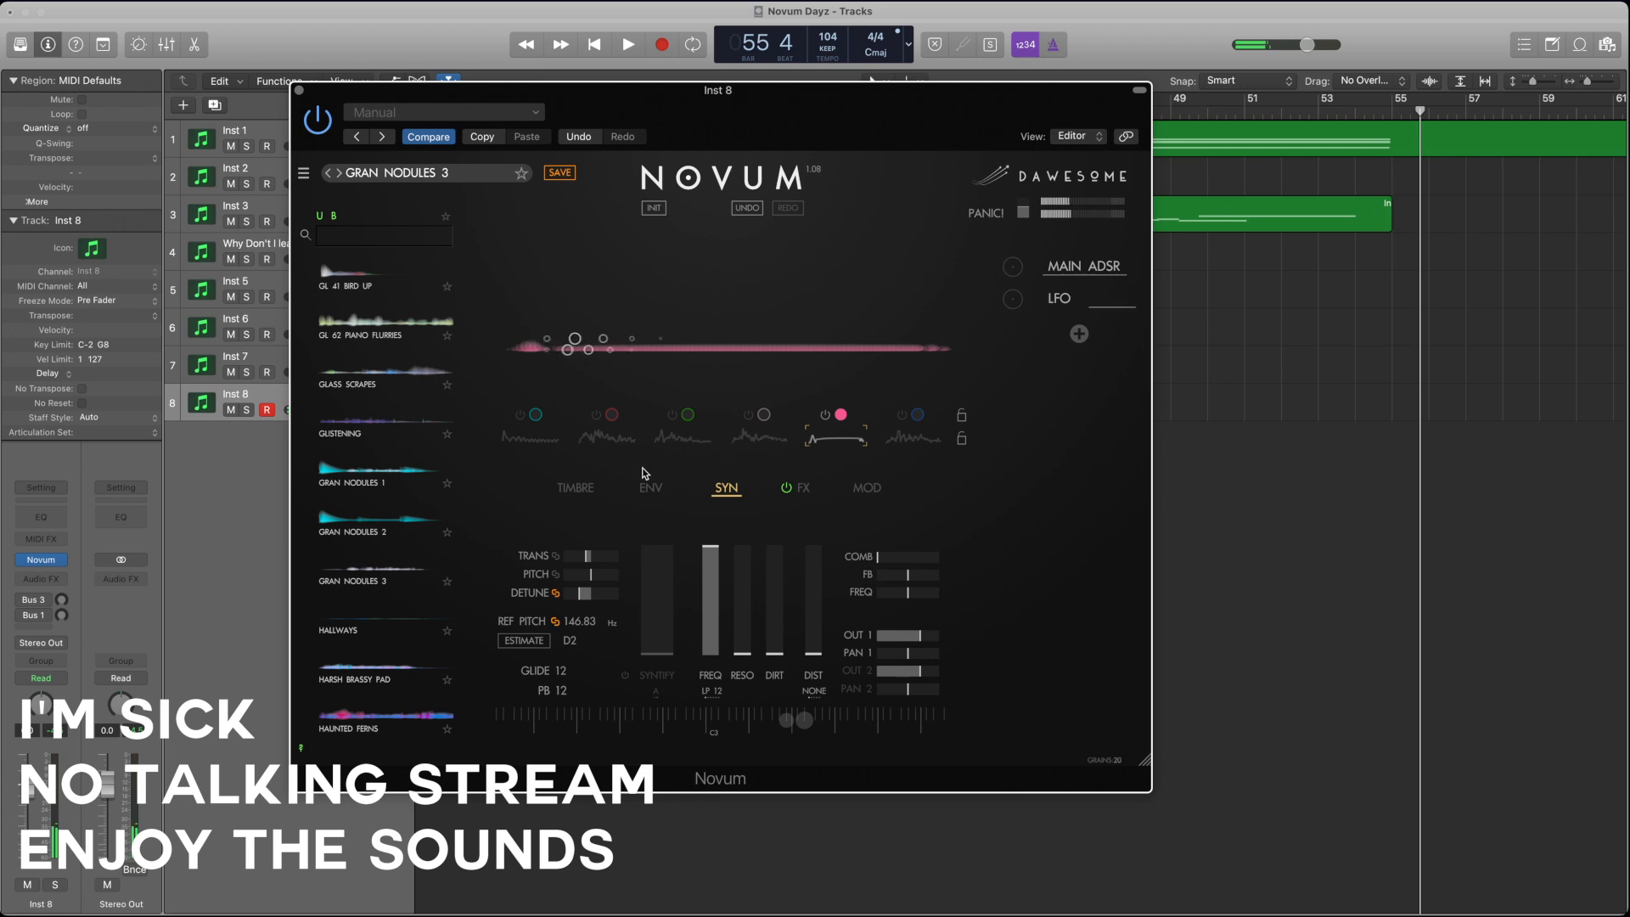
Step: Switch on layers 1, 2, 3 and 6 alongside layer 5, leaving layer 4 off
{"action": "left_click", "coordinate": [523, 422]}
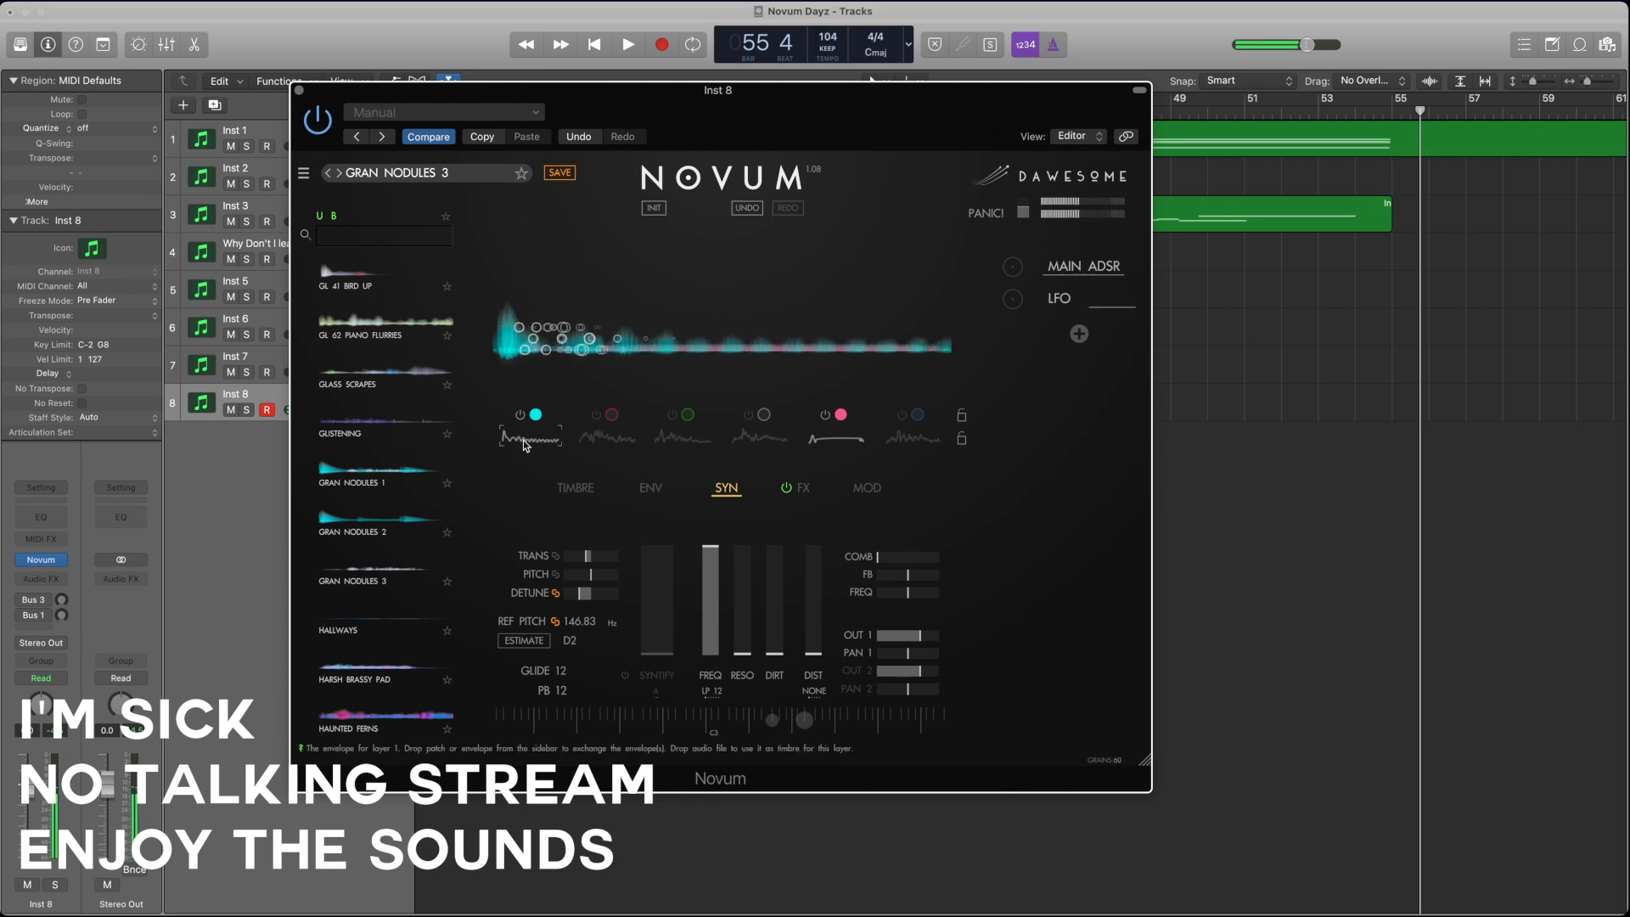
{"action": "left_click", "coordinate": [597, 417]}
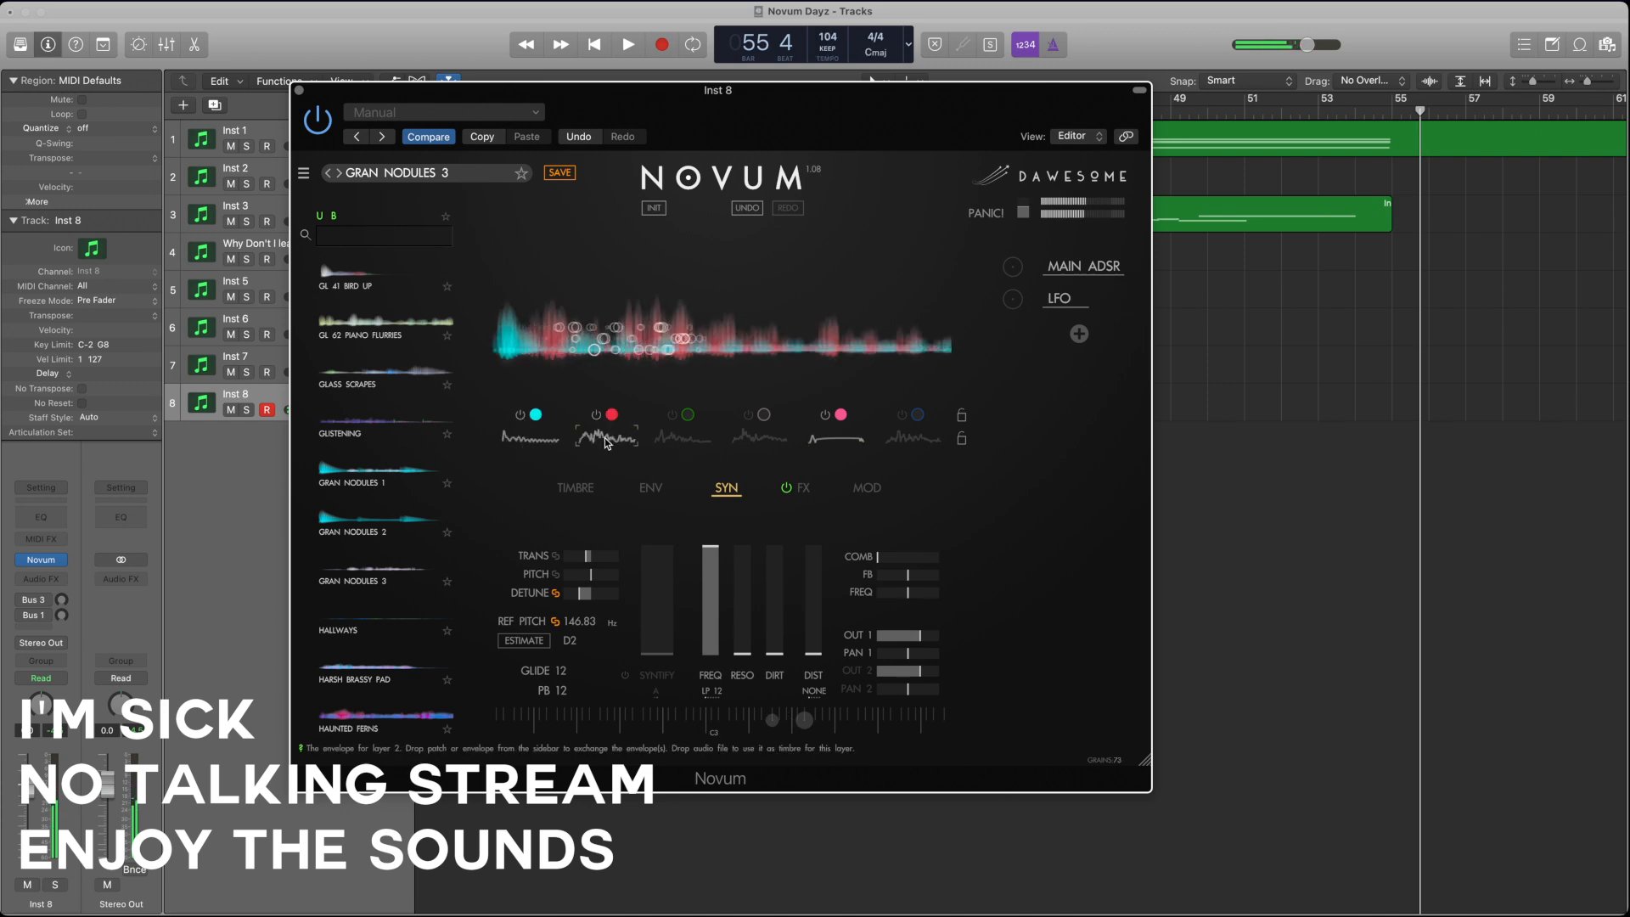
{"action": "left_click", "coordinate": [662, 438]}
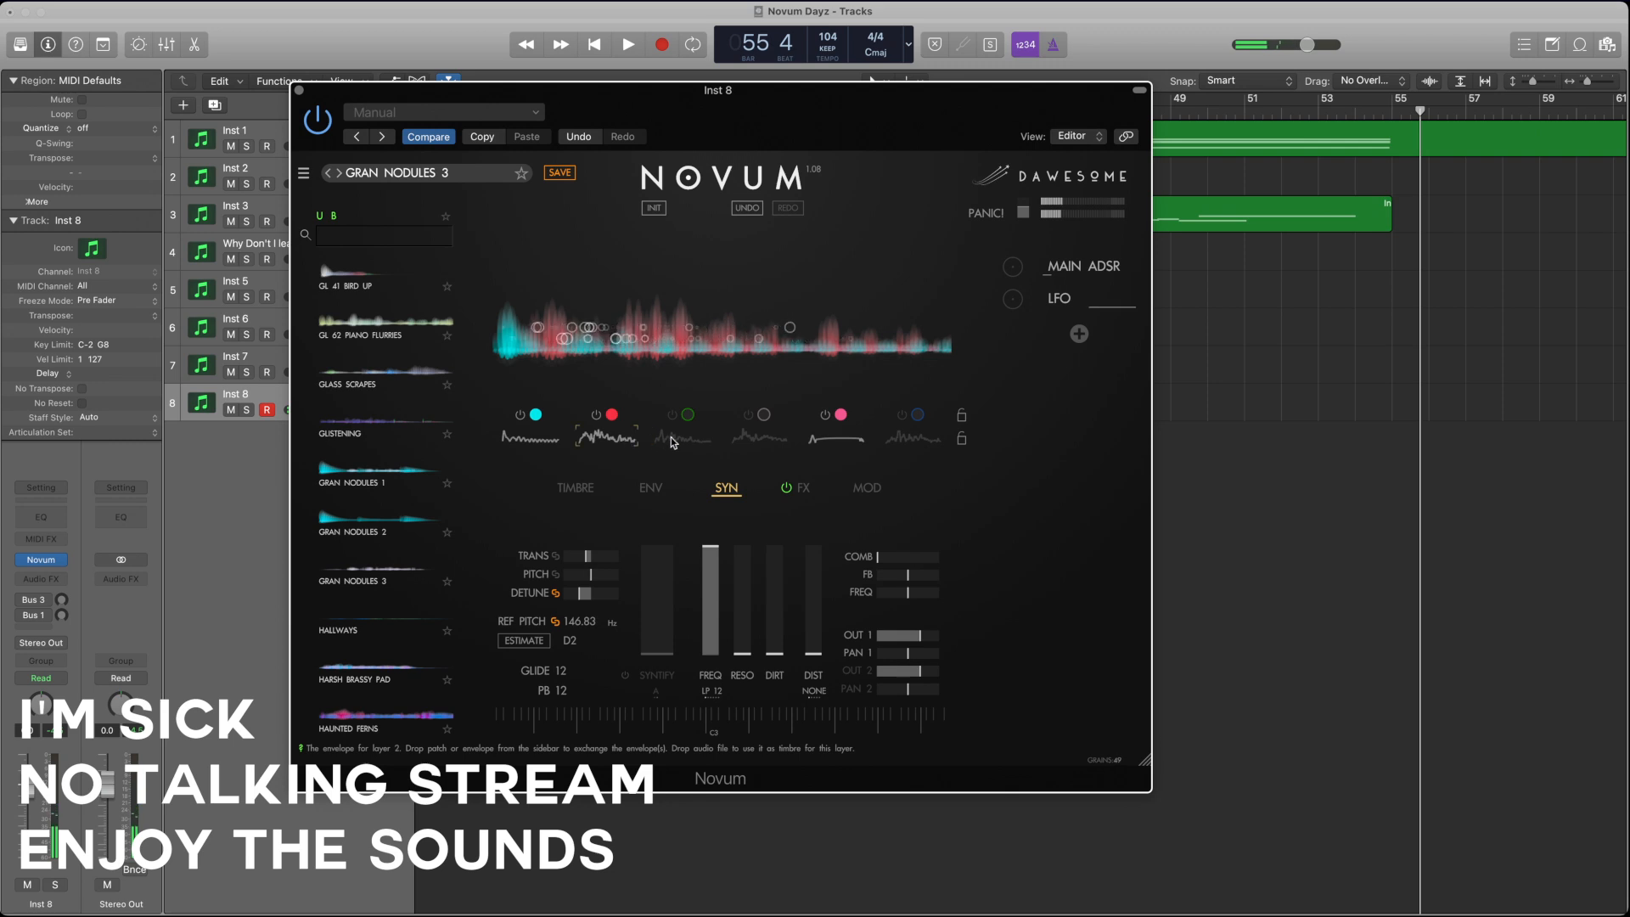
{"action": "left_click", "coordinate": [751, 440]}
{"action": "left_click", "coordinate": [673, 414]}
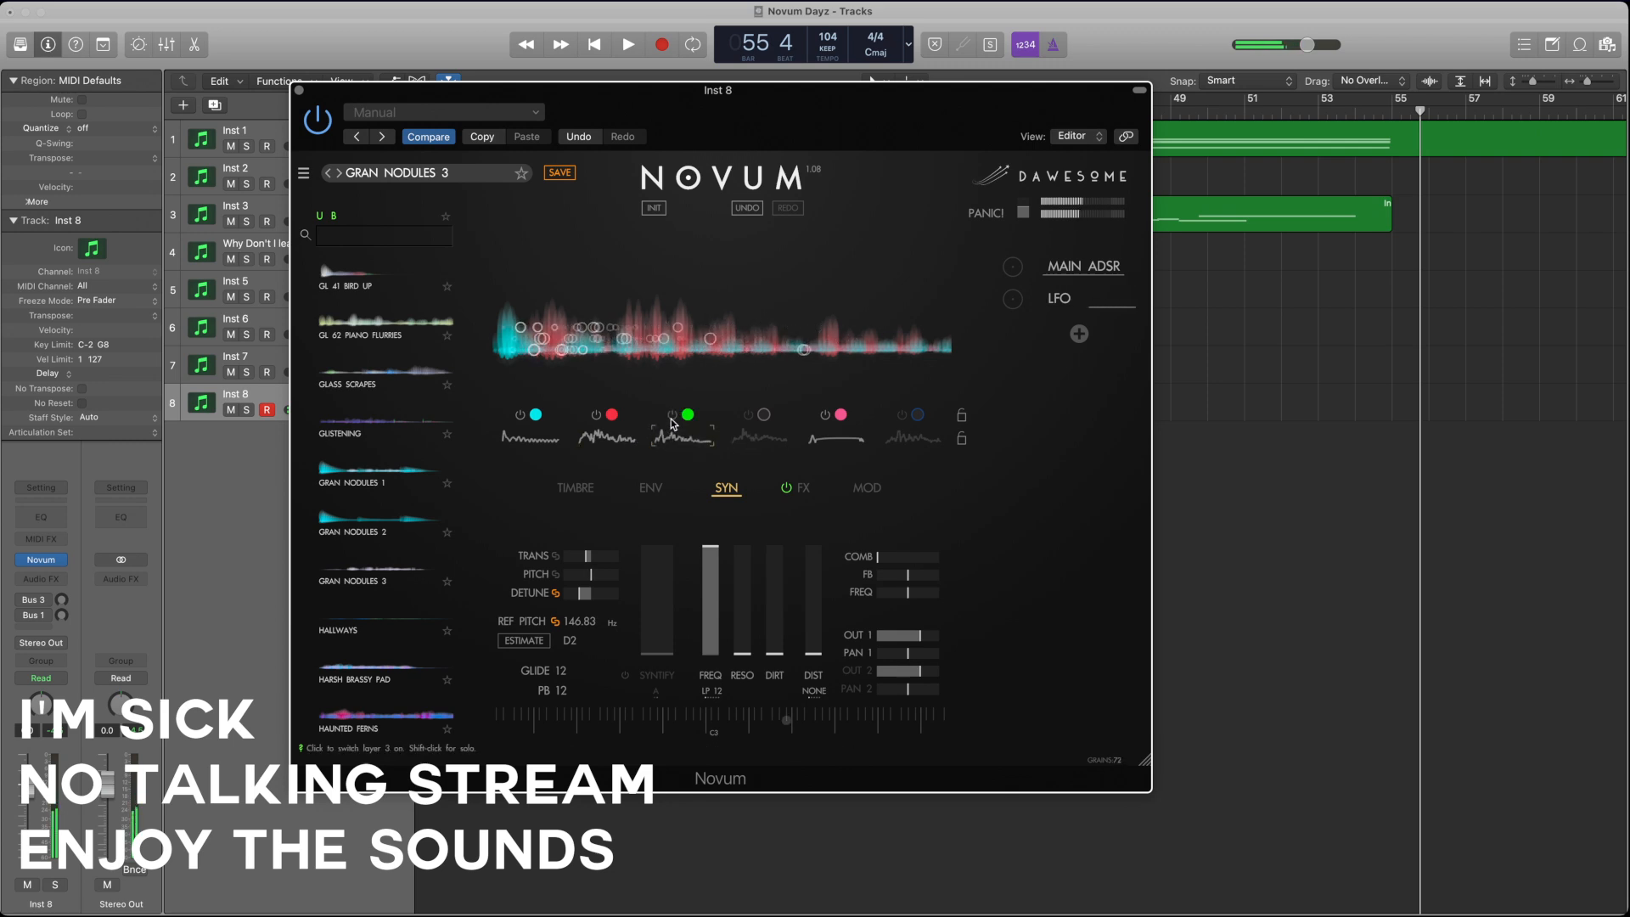
{"action": "left_click", "coordinate": [901, 419]}
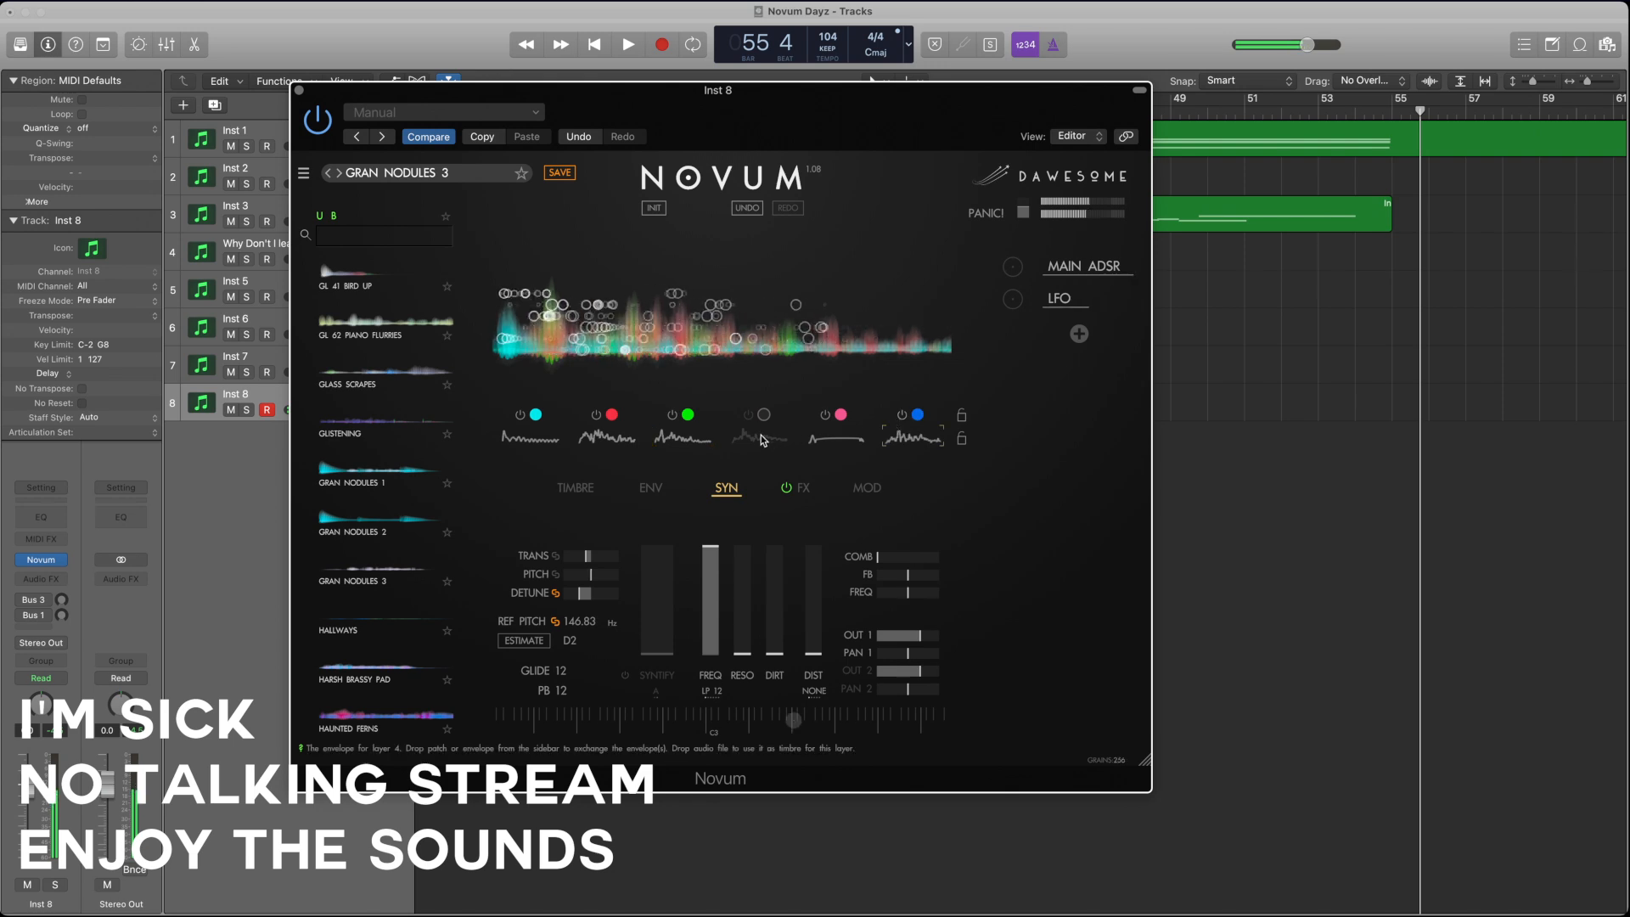
Step: Try E3 as the linked reference pitch for the layers, and settle on G2
{"action": "left_click", "coordinate": [586, 644]}
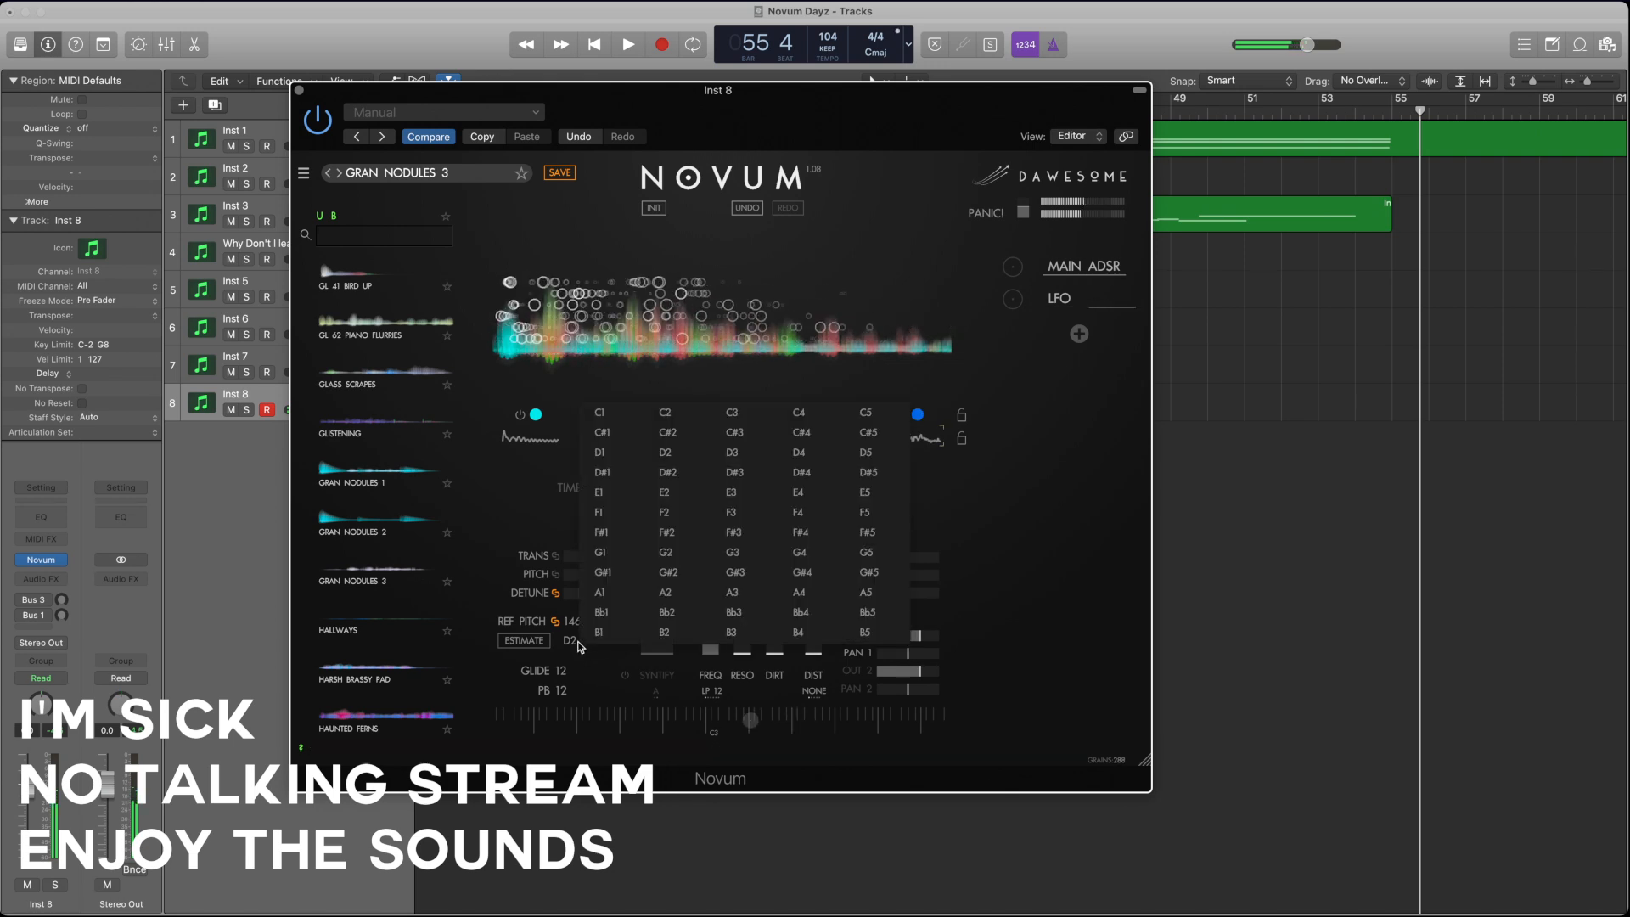
{"action": "left_click", "coordinate": [737, 501]}
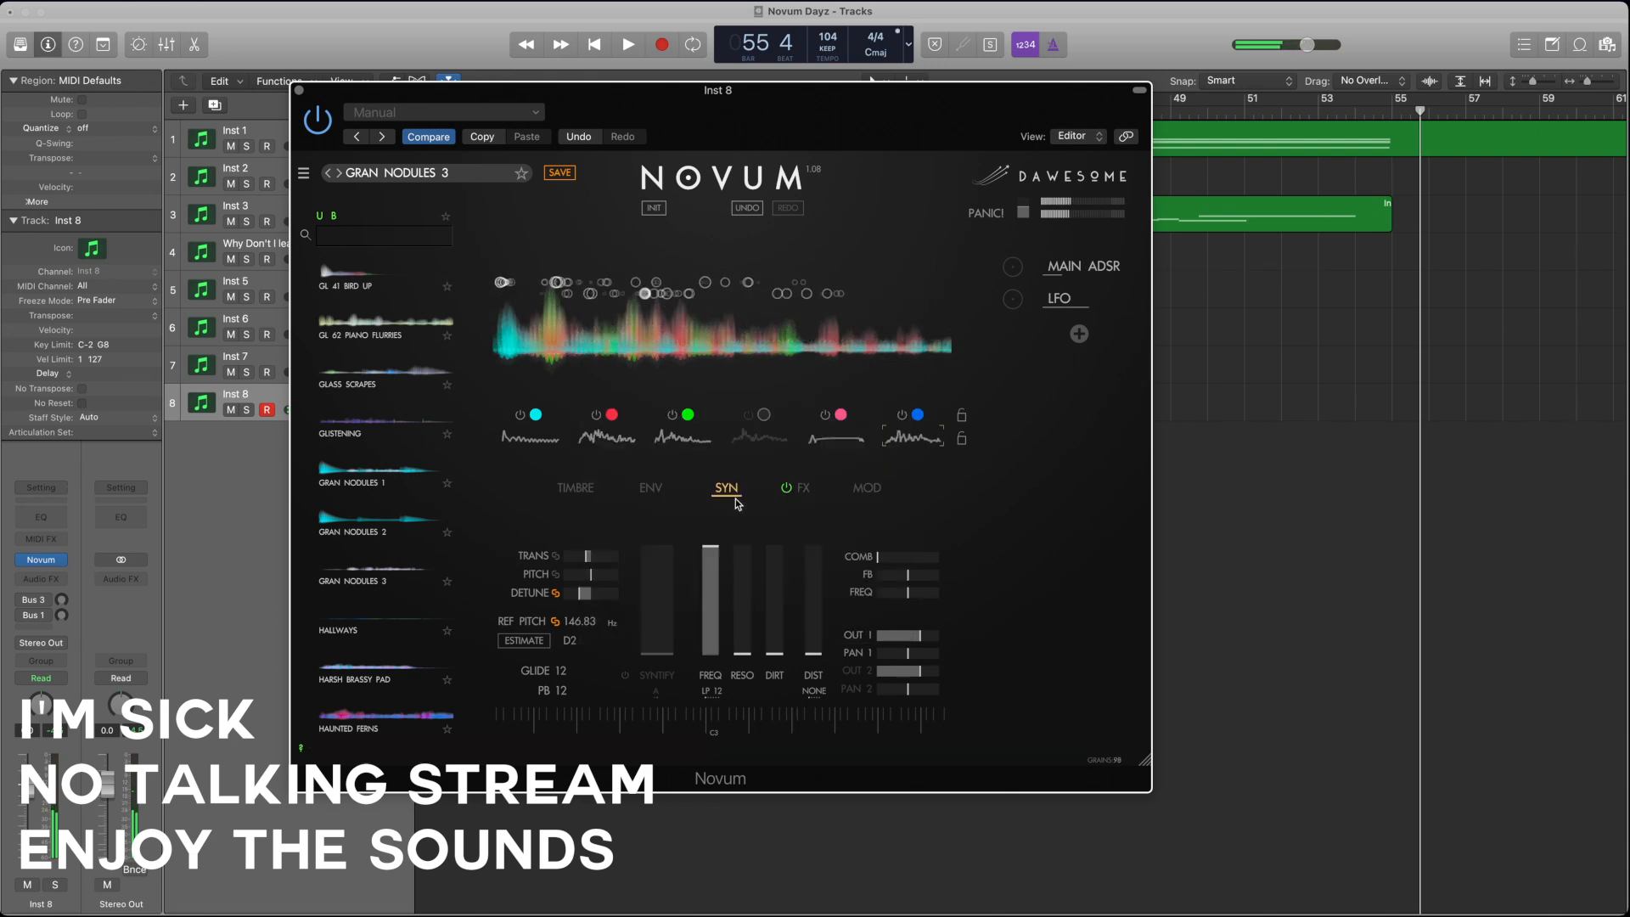
{"action": "left_click", "coordinate": [570, 644]}
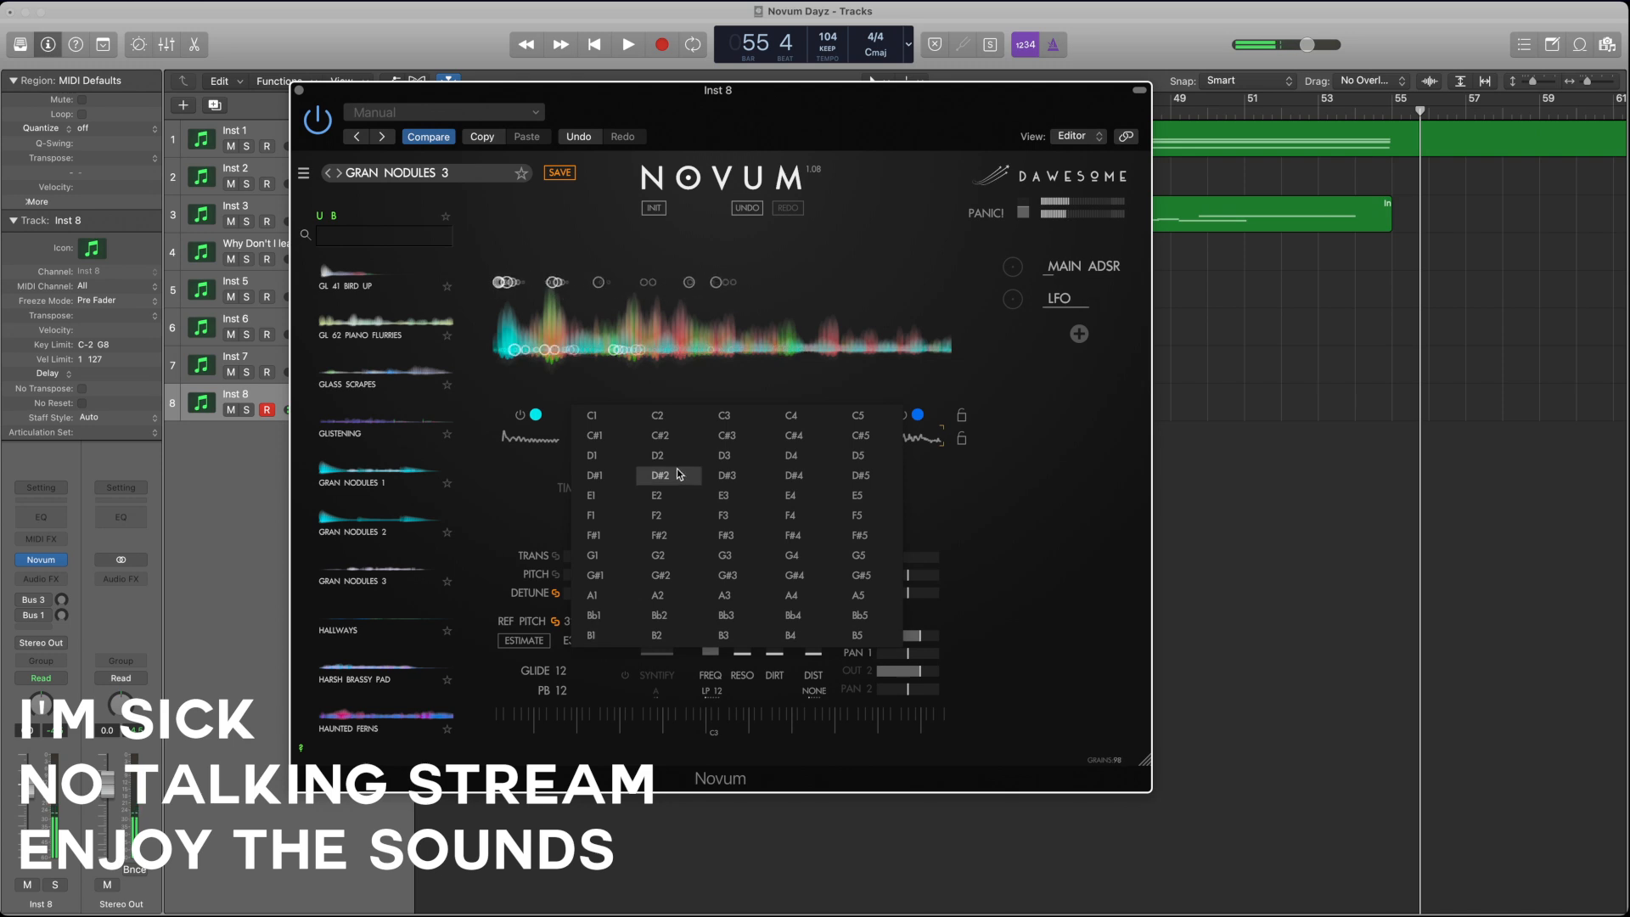
{"action": "left_click", "coordinate": [659, 555]}
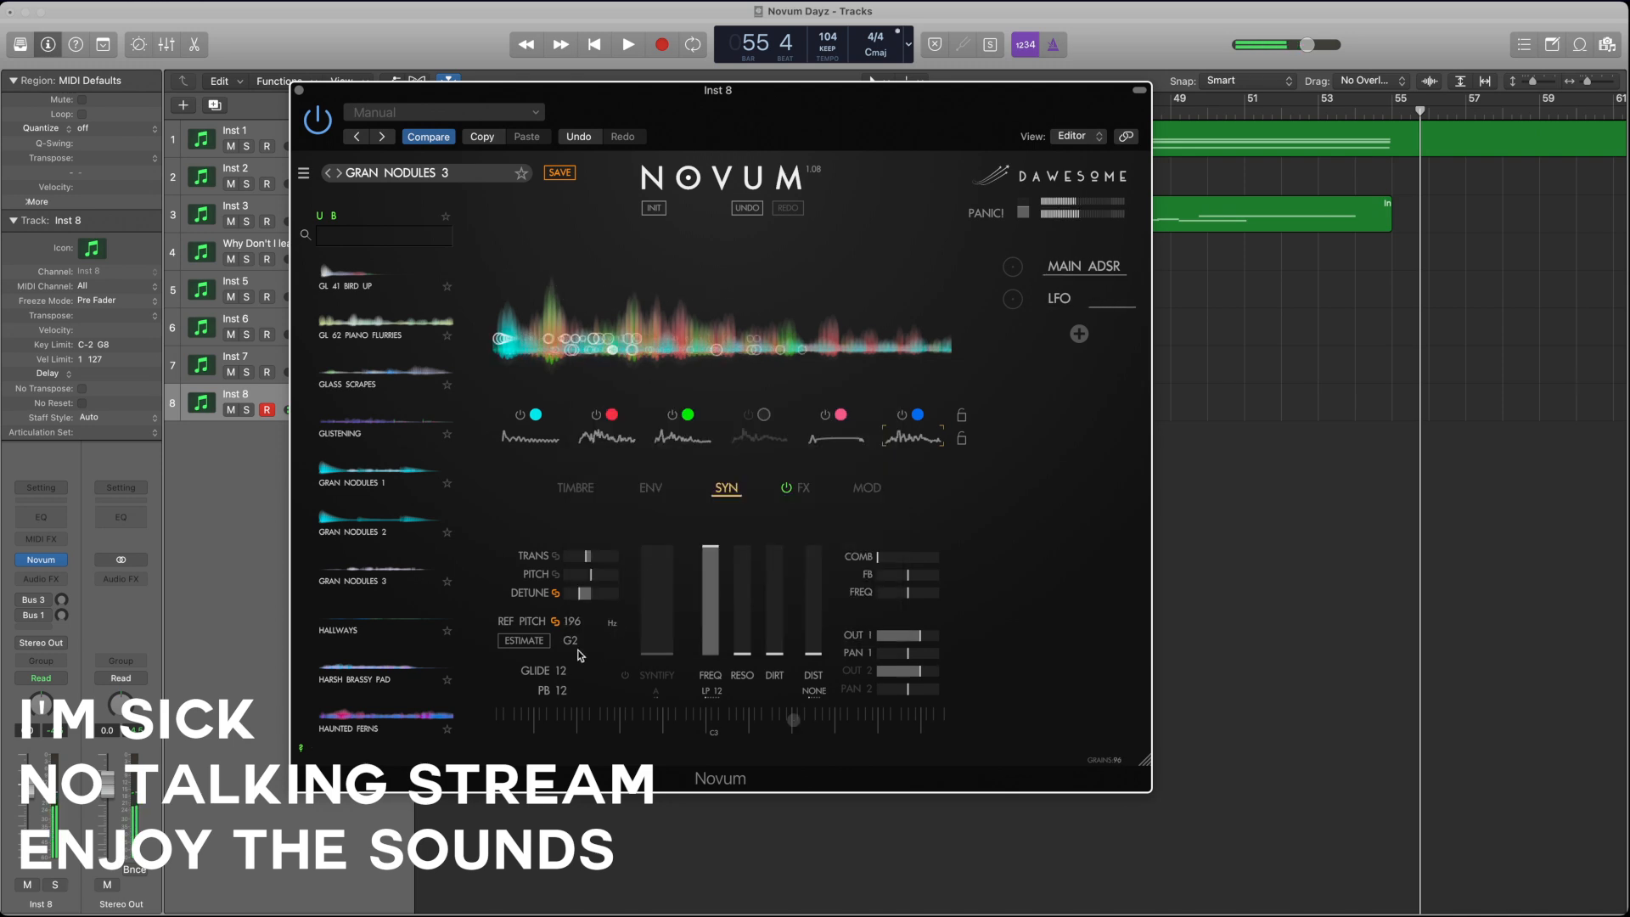
Step: Switch layer 4 on and back off, and switch off layers 5, 6, 2 and 1 so only layer 3 plays
{"action": "left_click", "coordinate": [746, 416]}
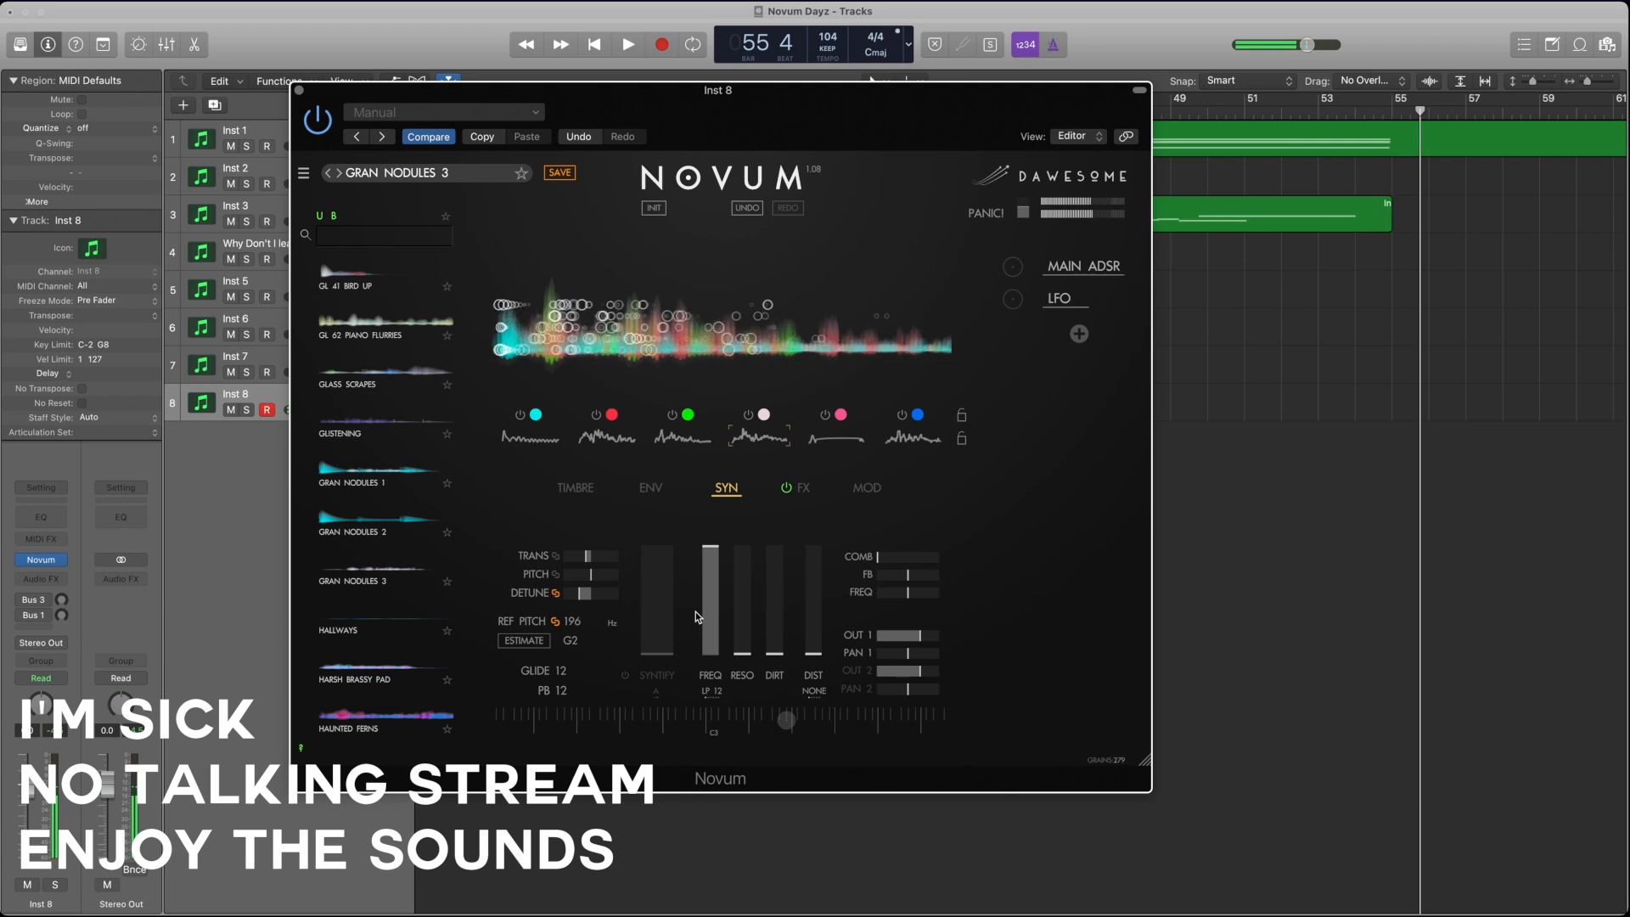
{"action": "left_click", "coordinate": [748, 414]}
{"action": "left_click", "coordinate": [824, 415]}
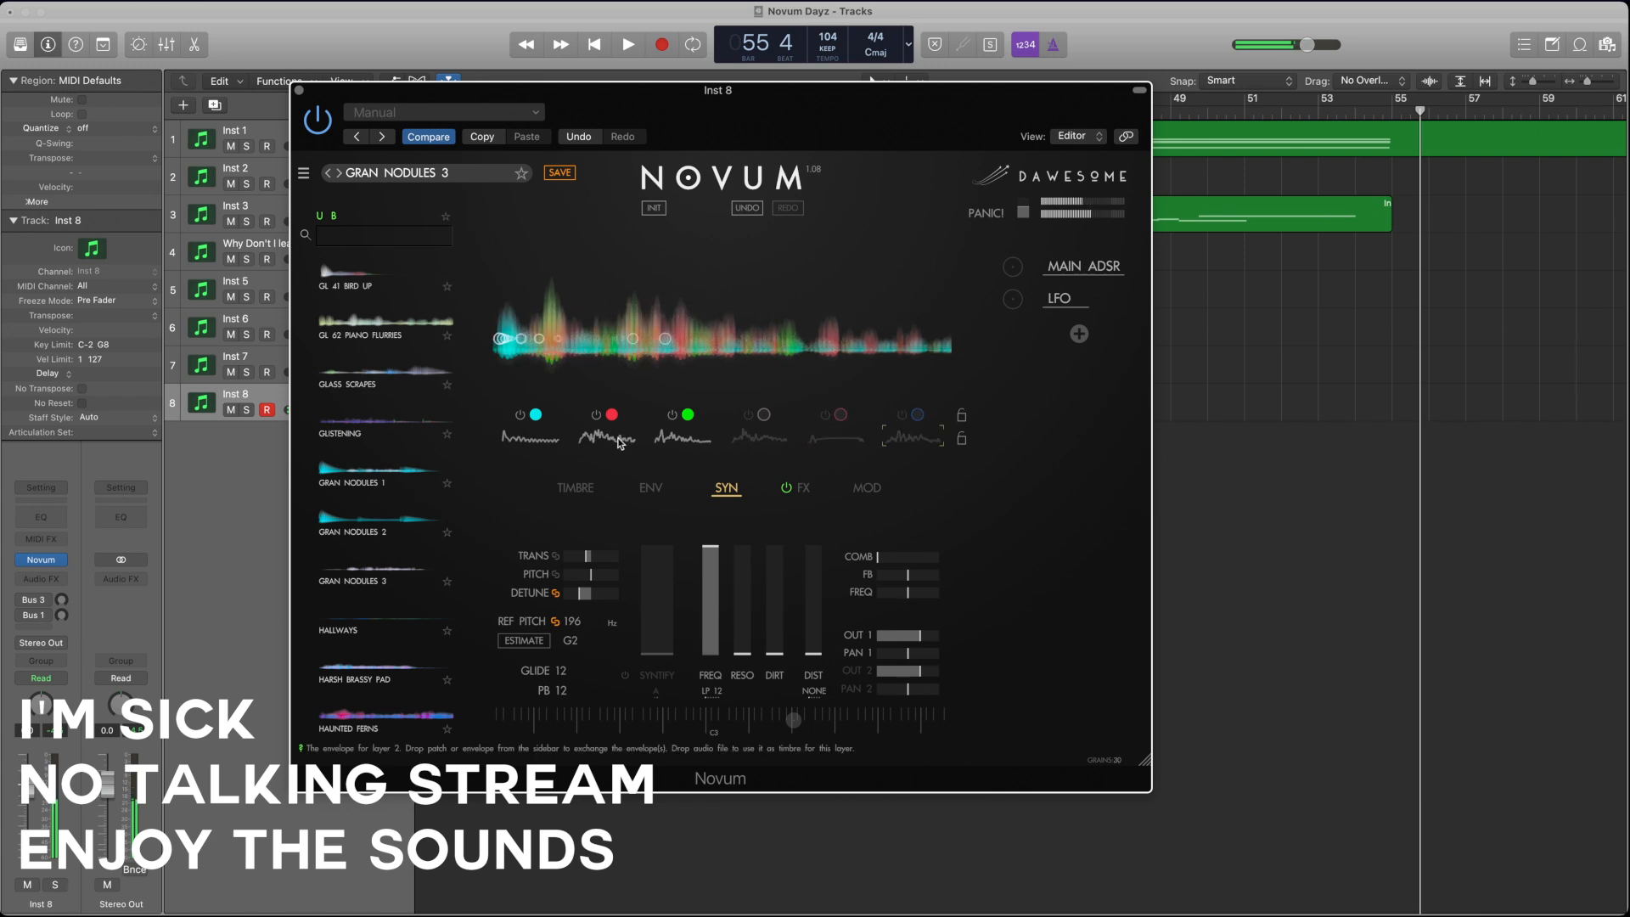
{"action": "left_click", "coordinate": [596, 414]}
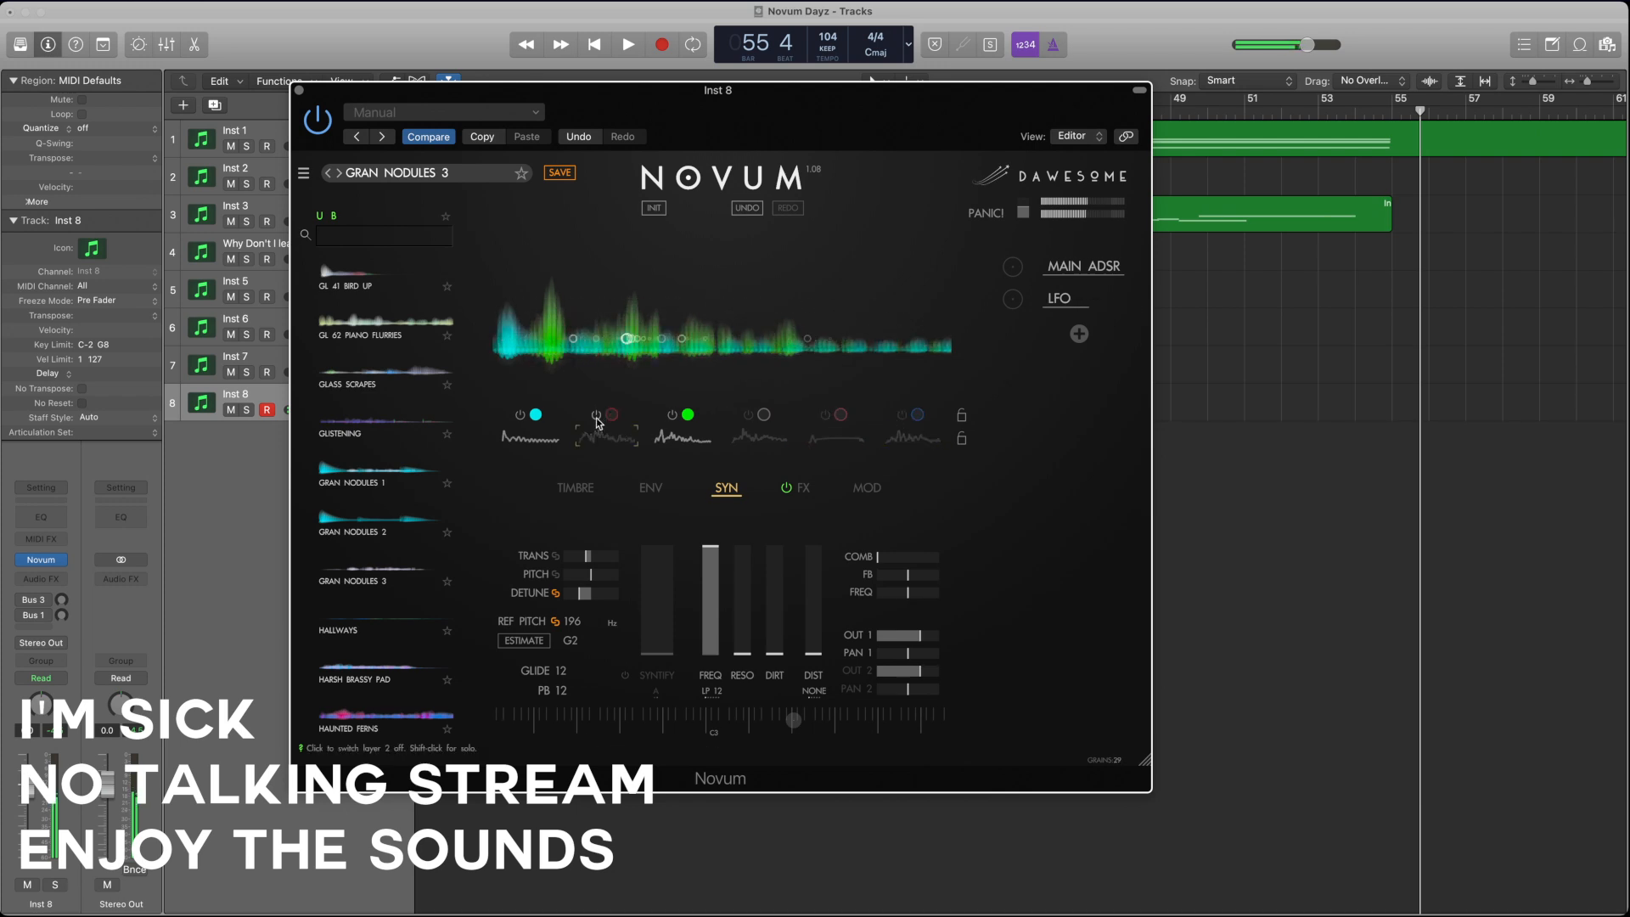
{"action": "left_click", "coordinate": [519, 416]}
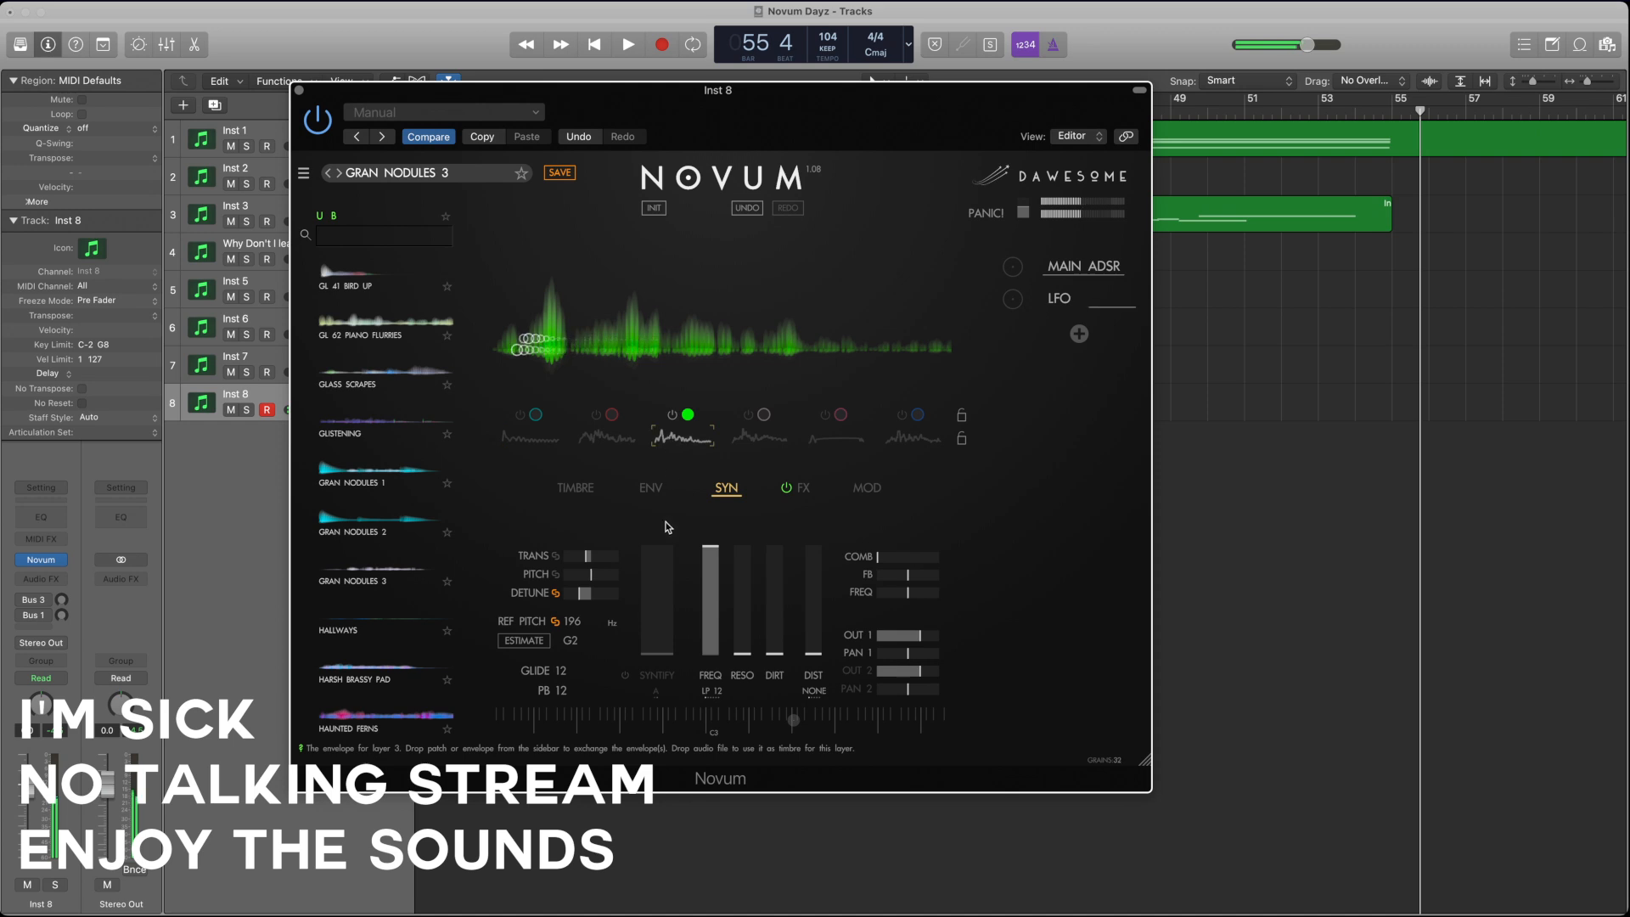
Step: Shift layer 3's start point further into its loop, readjust its offset, and draw a flat envelope across the loop region
{"action": "left_click", "coordinate": [650, 488]}
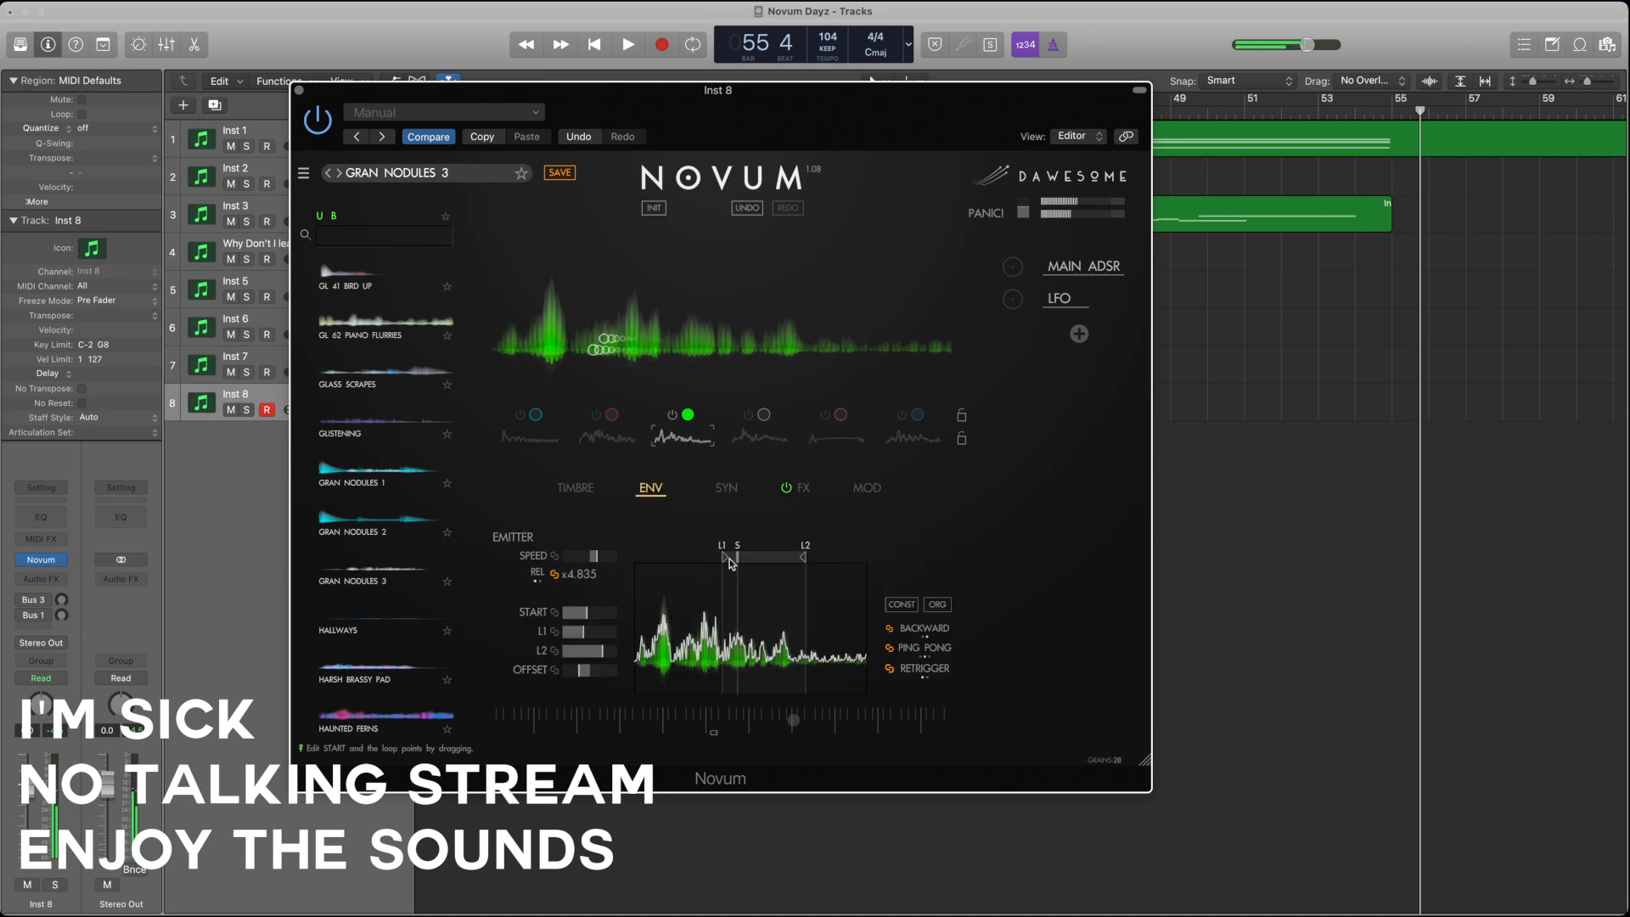
{"action": "left_click_drag", "start_coordinate": [751, 563], "coordinate": [756, 563]}
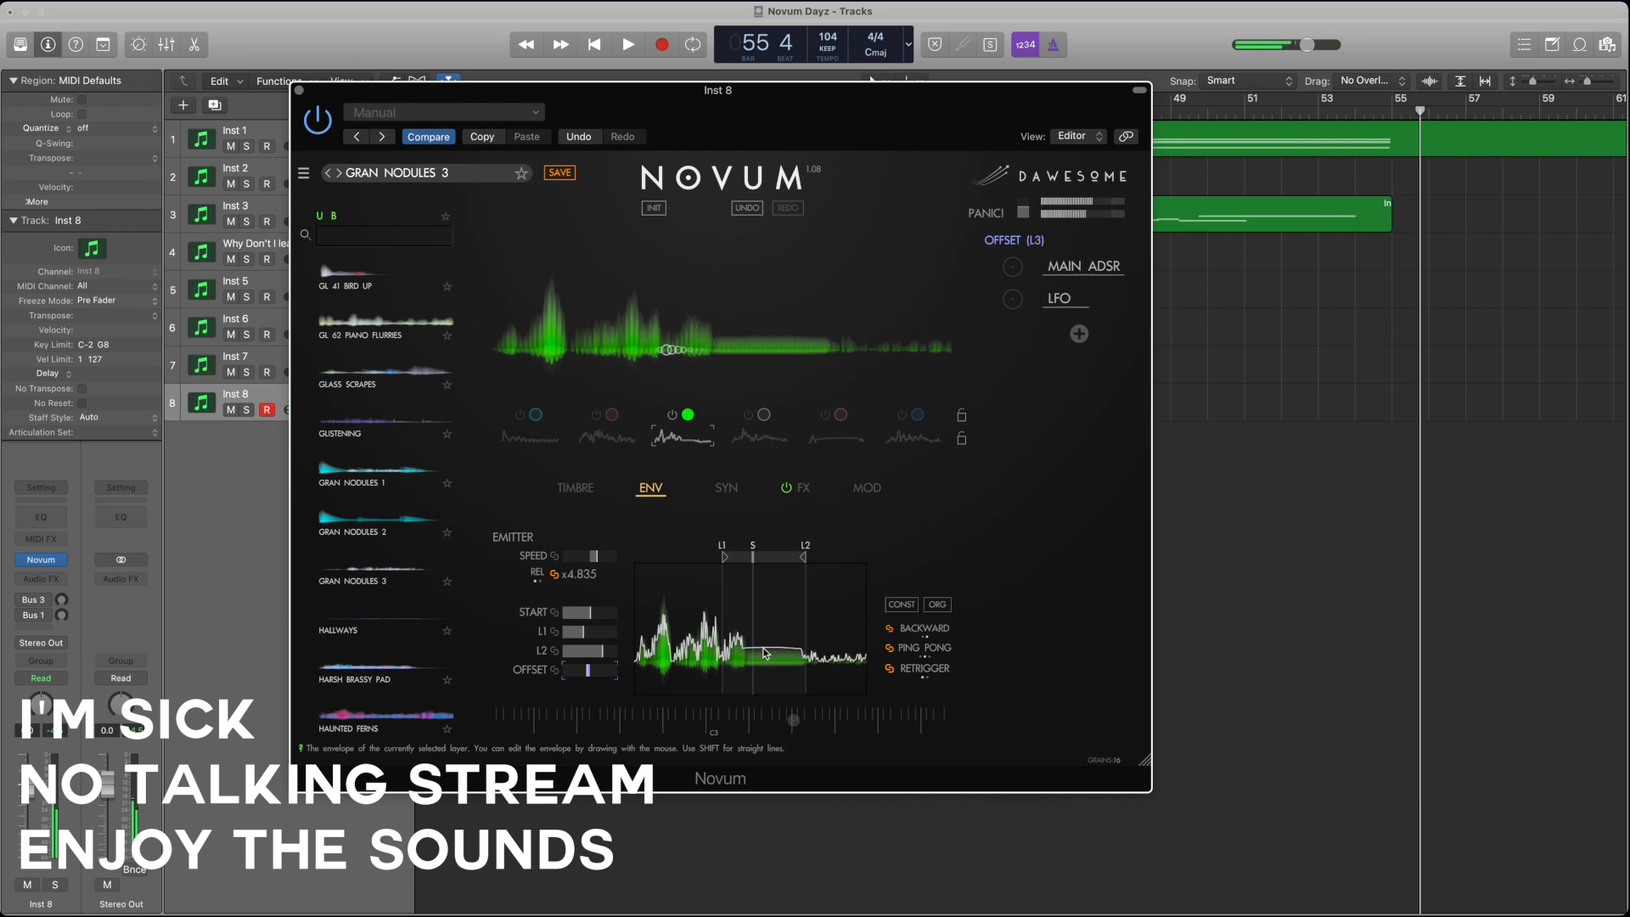
{"action": "left_click_drag", "start_coordinate": [723, 652], "coordinate": [824, 656]}
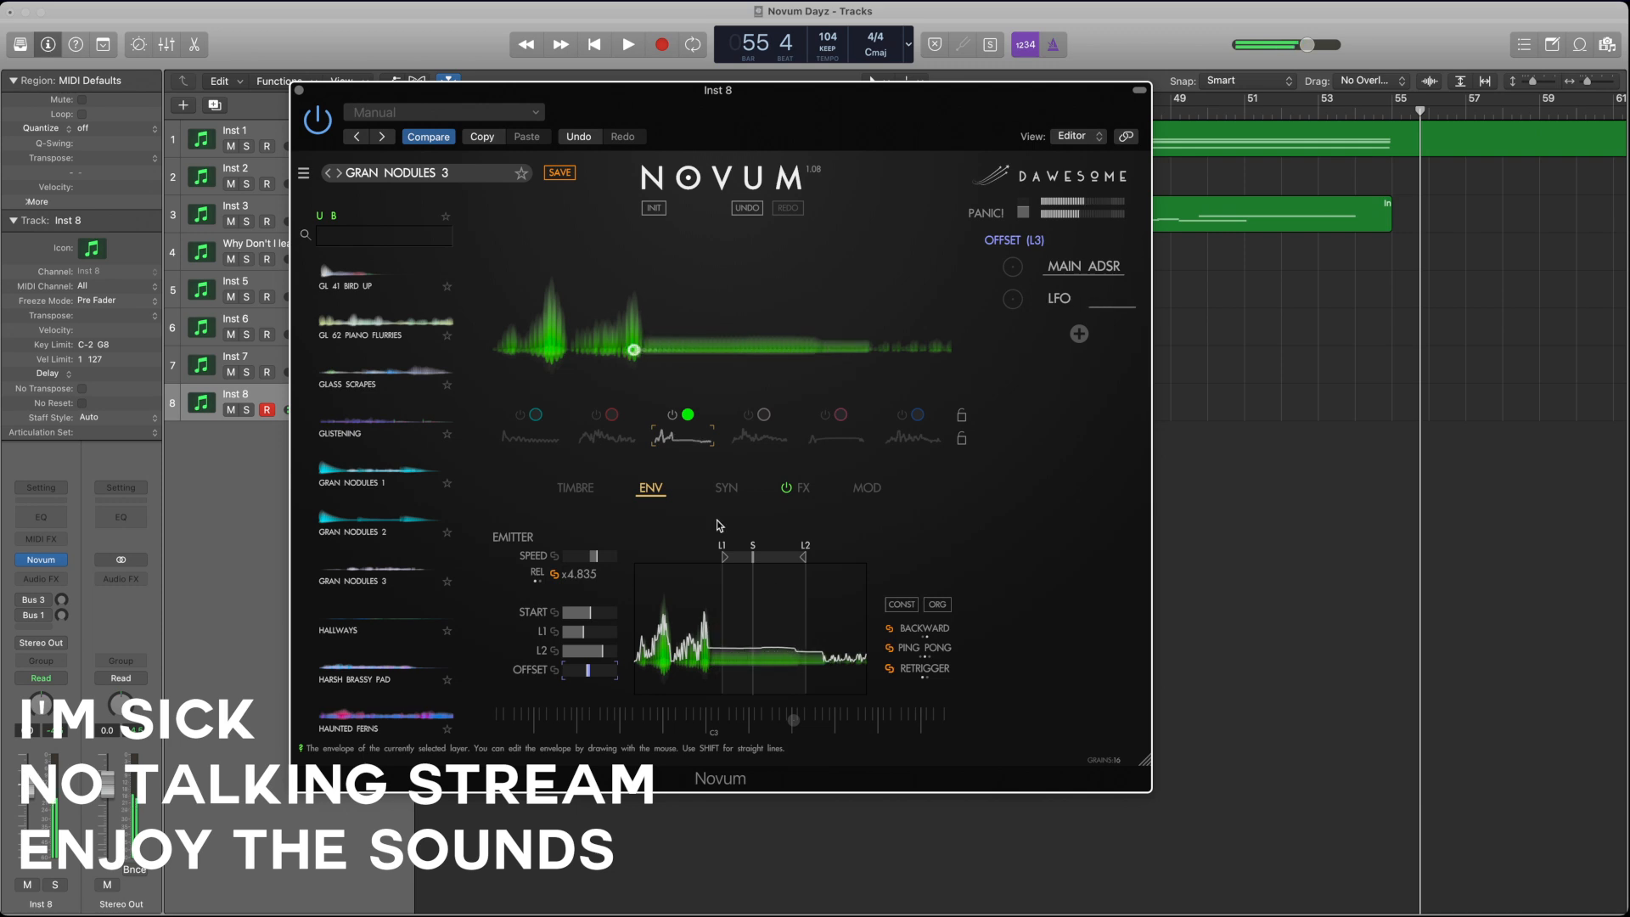
Step: Solo layer 2 and redraw its spiky envelope as a smooth, gently rising and falling curve
{"action": "left_click", "coordinate": [608, 441]}
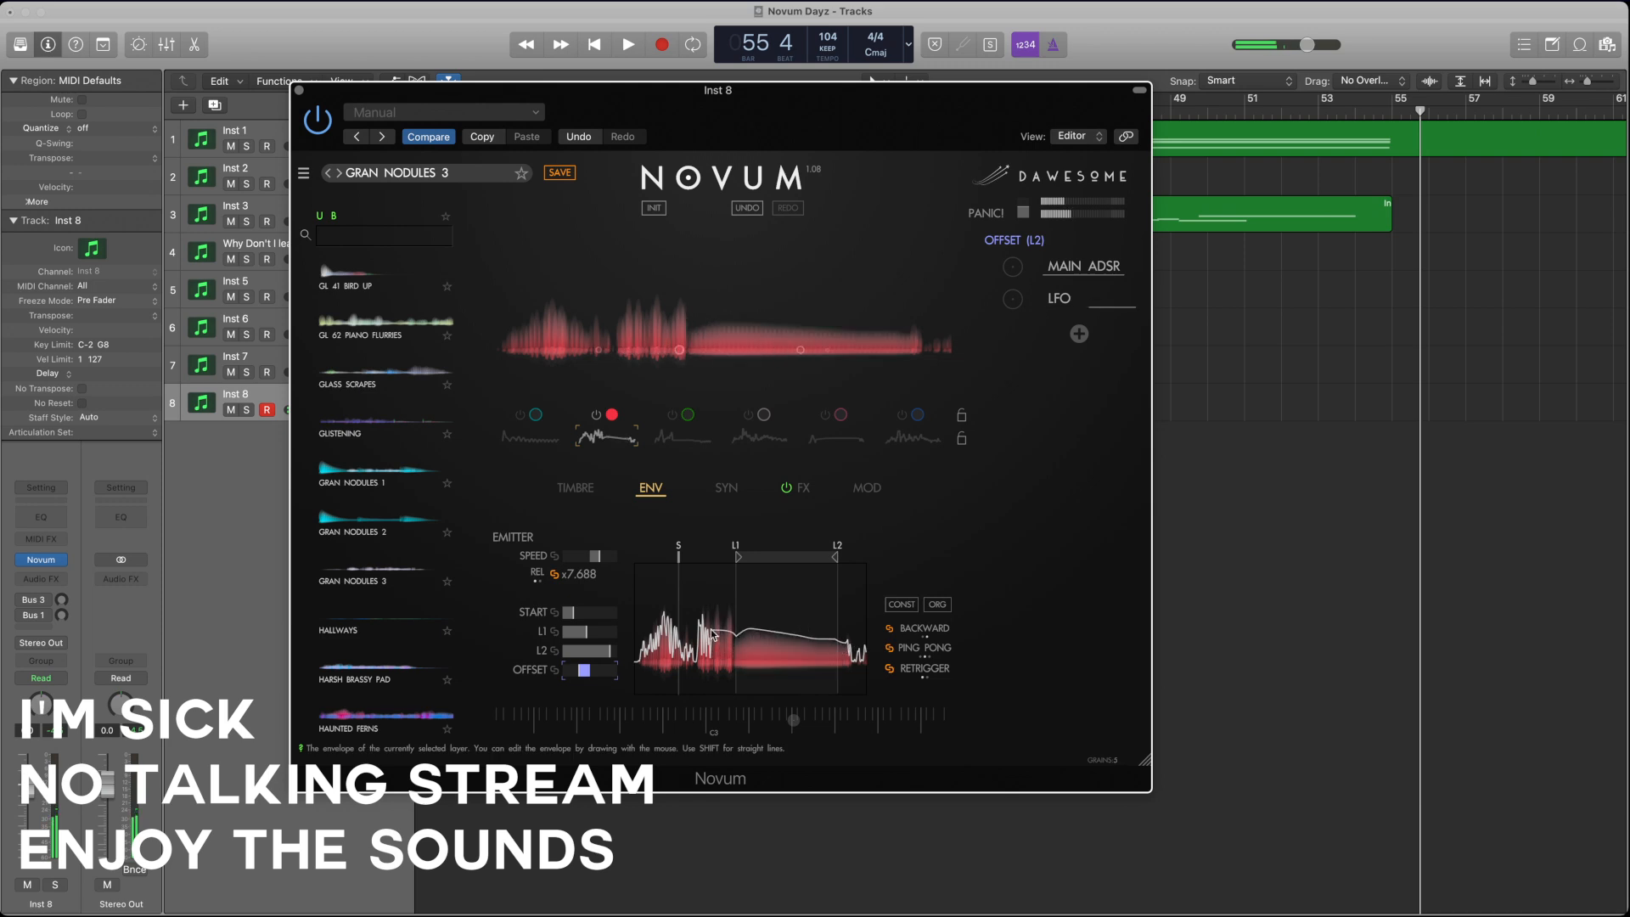
{"action": "left_click_drag", "start_coordinate": [713, 635], "coordinate": [641, 653]}
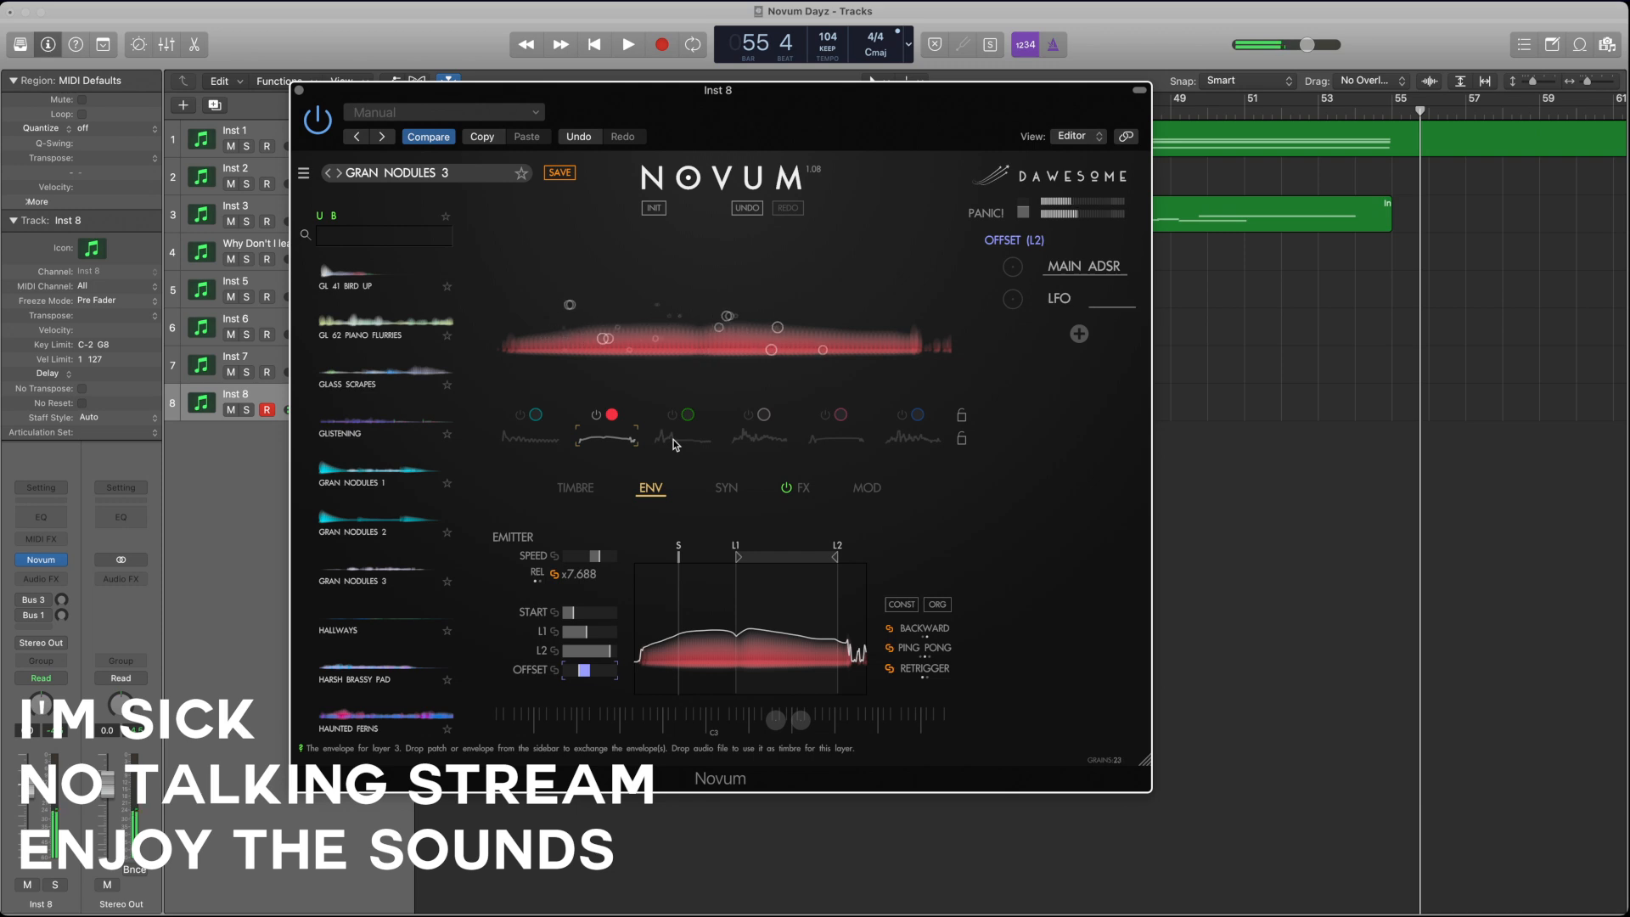
Step: Switch layers 3, 5 and 1 back on alongside layer 2, toggling layer 4 on and off, and select layer 2
{"action": "left_click", "coordinate": [673, 415]}
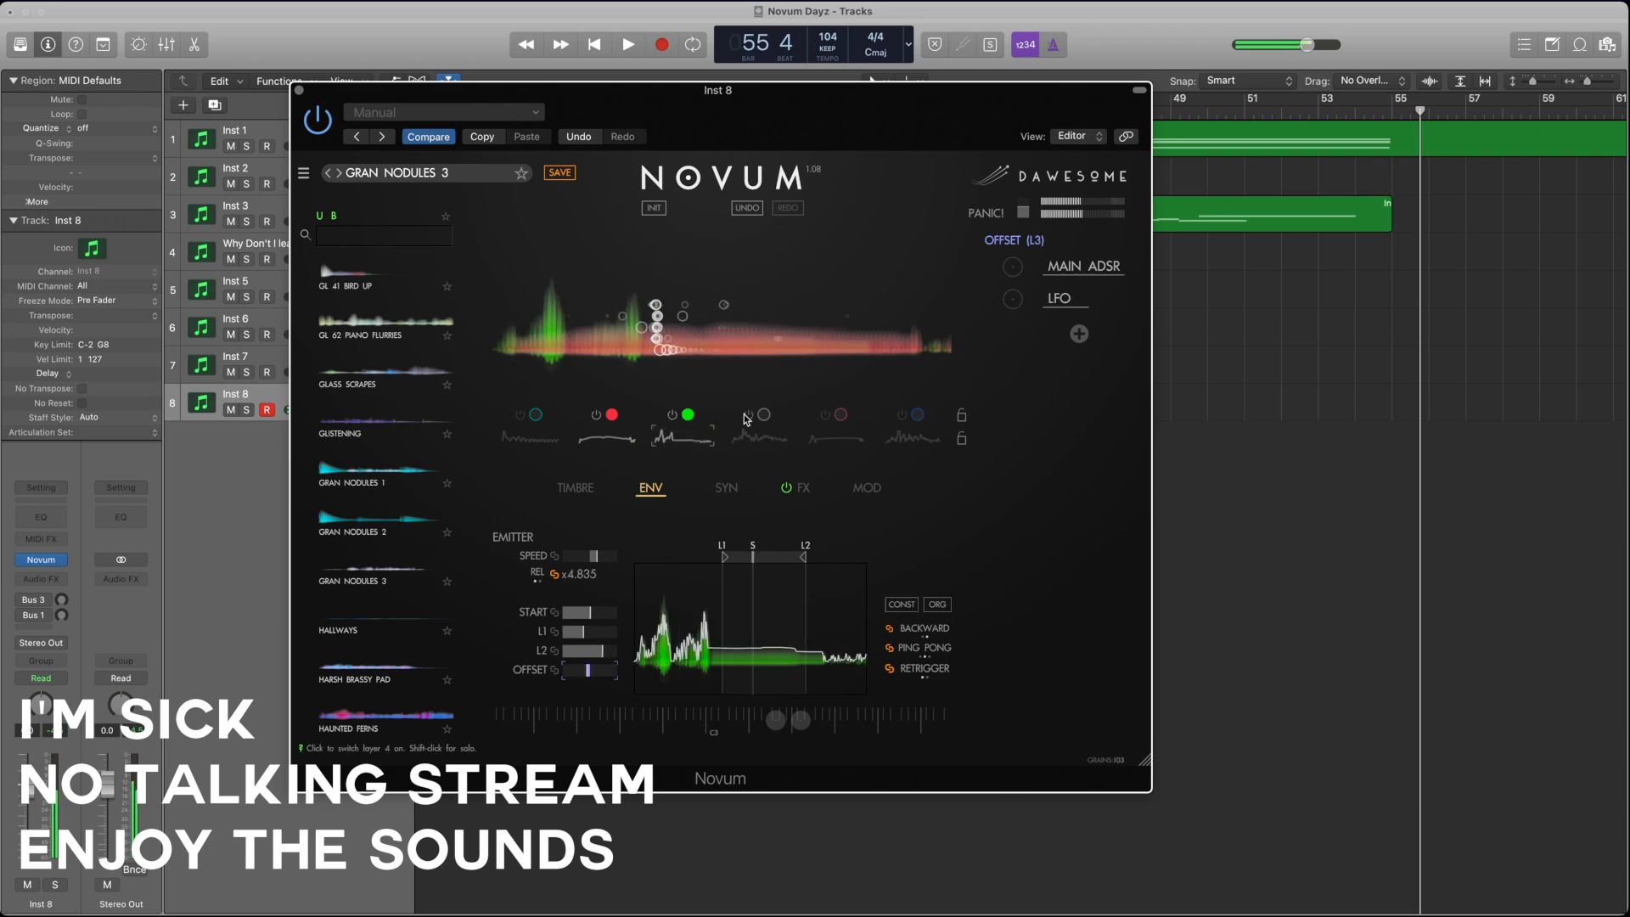
{"action": "left_click", "coordinate": [747, 415]}
{"action": "left_click", "coordinate": [747, 416]}
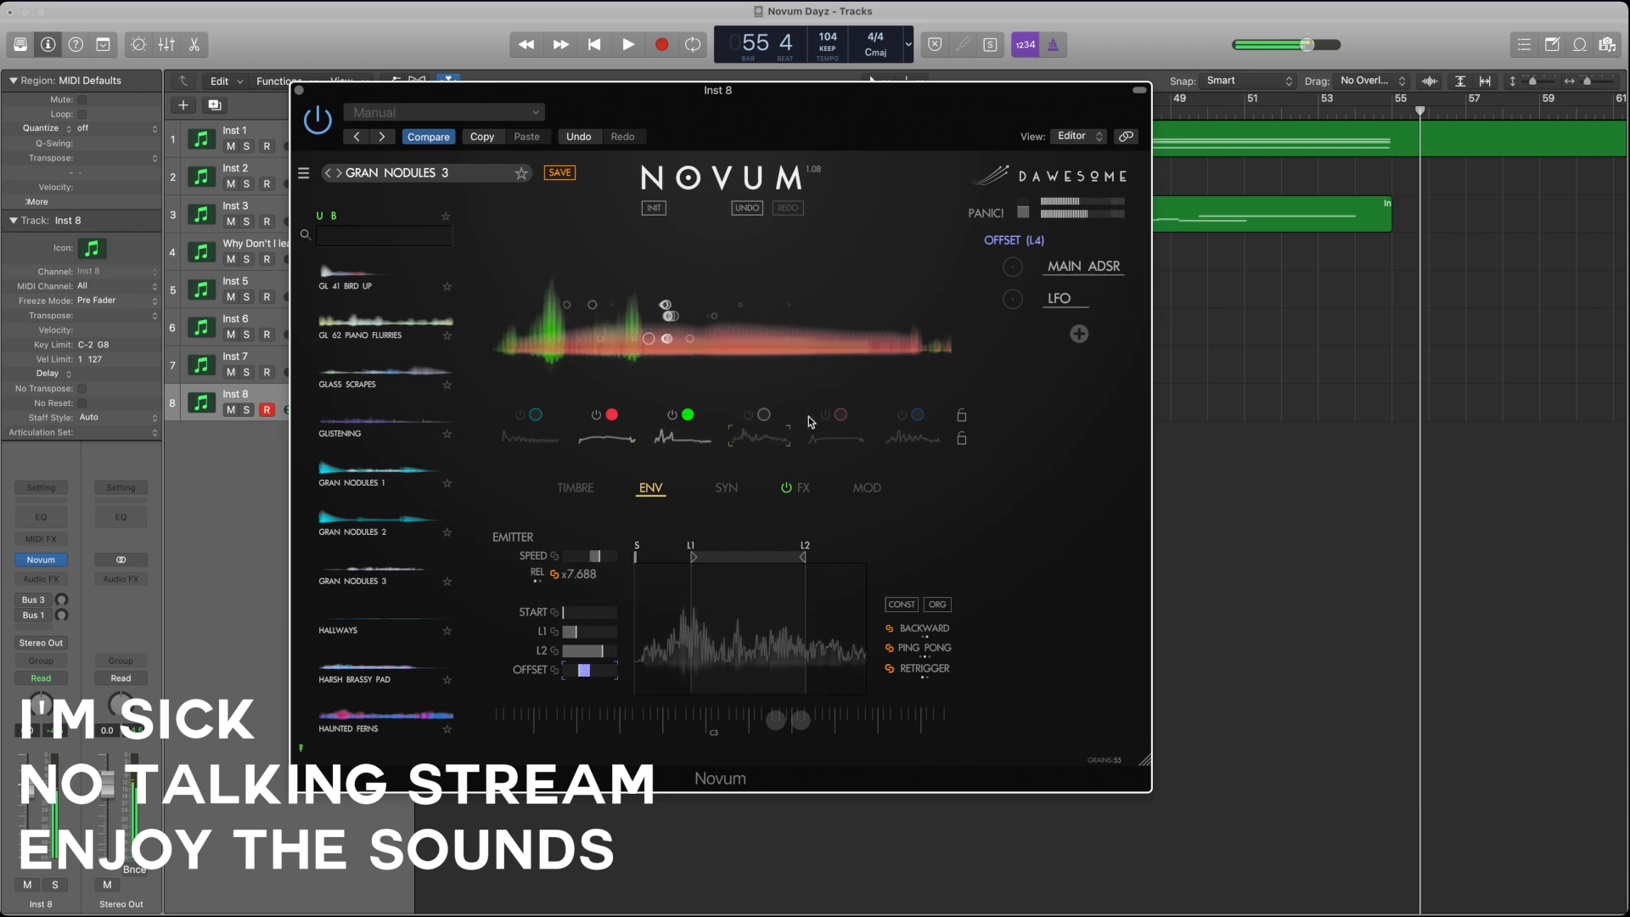
{"action": "left_click", "coordinate": [823, 415]}
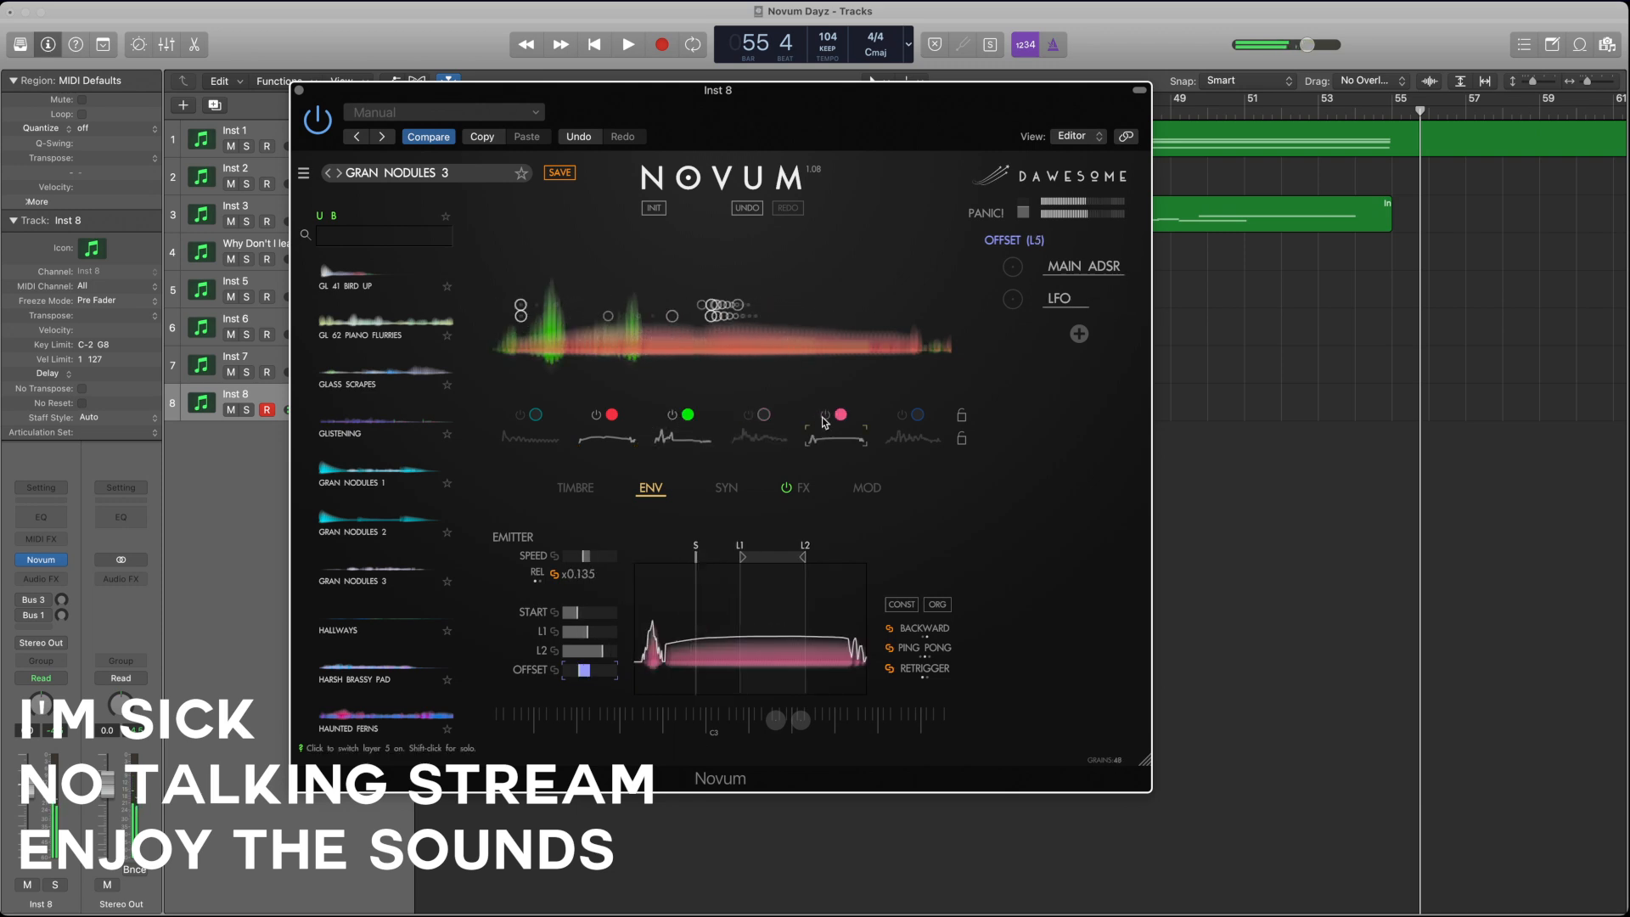
{"action": "left_click", "coordinate": [520, 415]}
{"action": "left_click", "coordinate": [606, 438]}
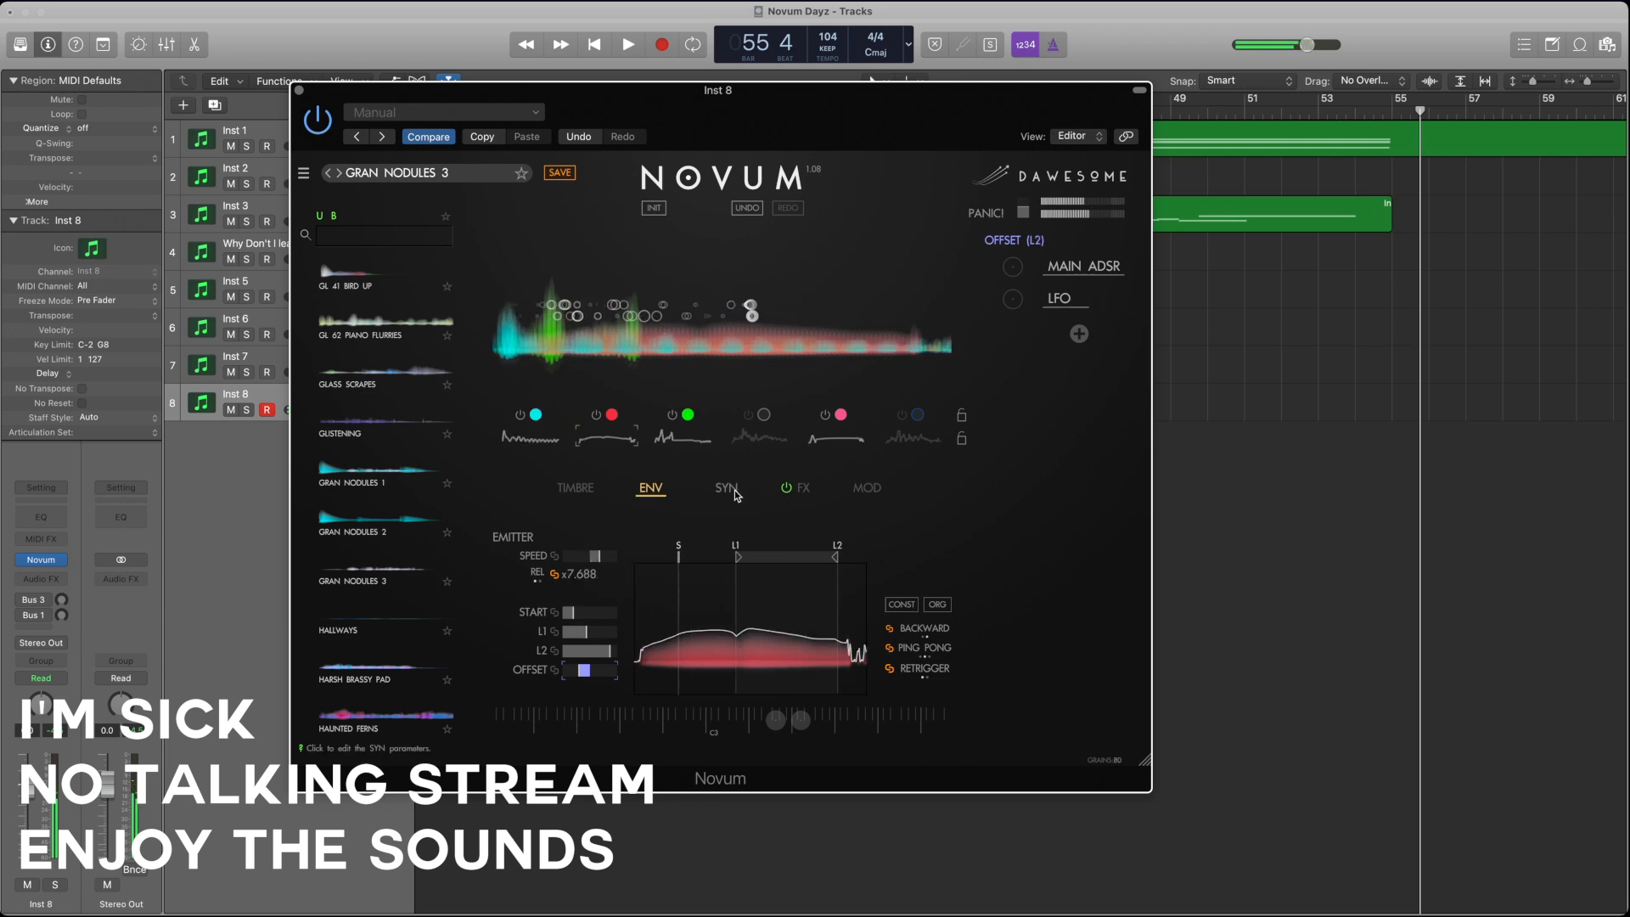
Step: Balance the grain gain in the timbre parameters, lowering layers 2 and 3 slightly and raising layer 5
{"action": "left_click", "coordinate": [575, 489]}
{"action": "left_click_drag", "start_coordinate": [905, 557], "coordinate": [897, 557]}
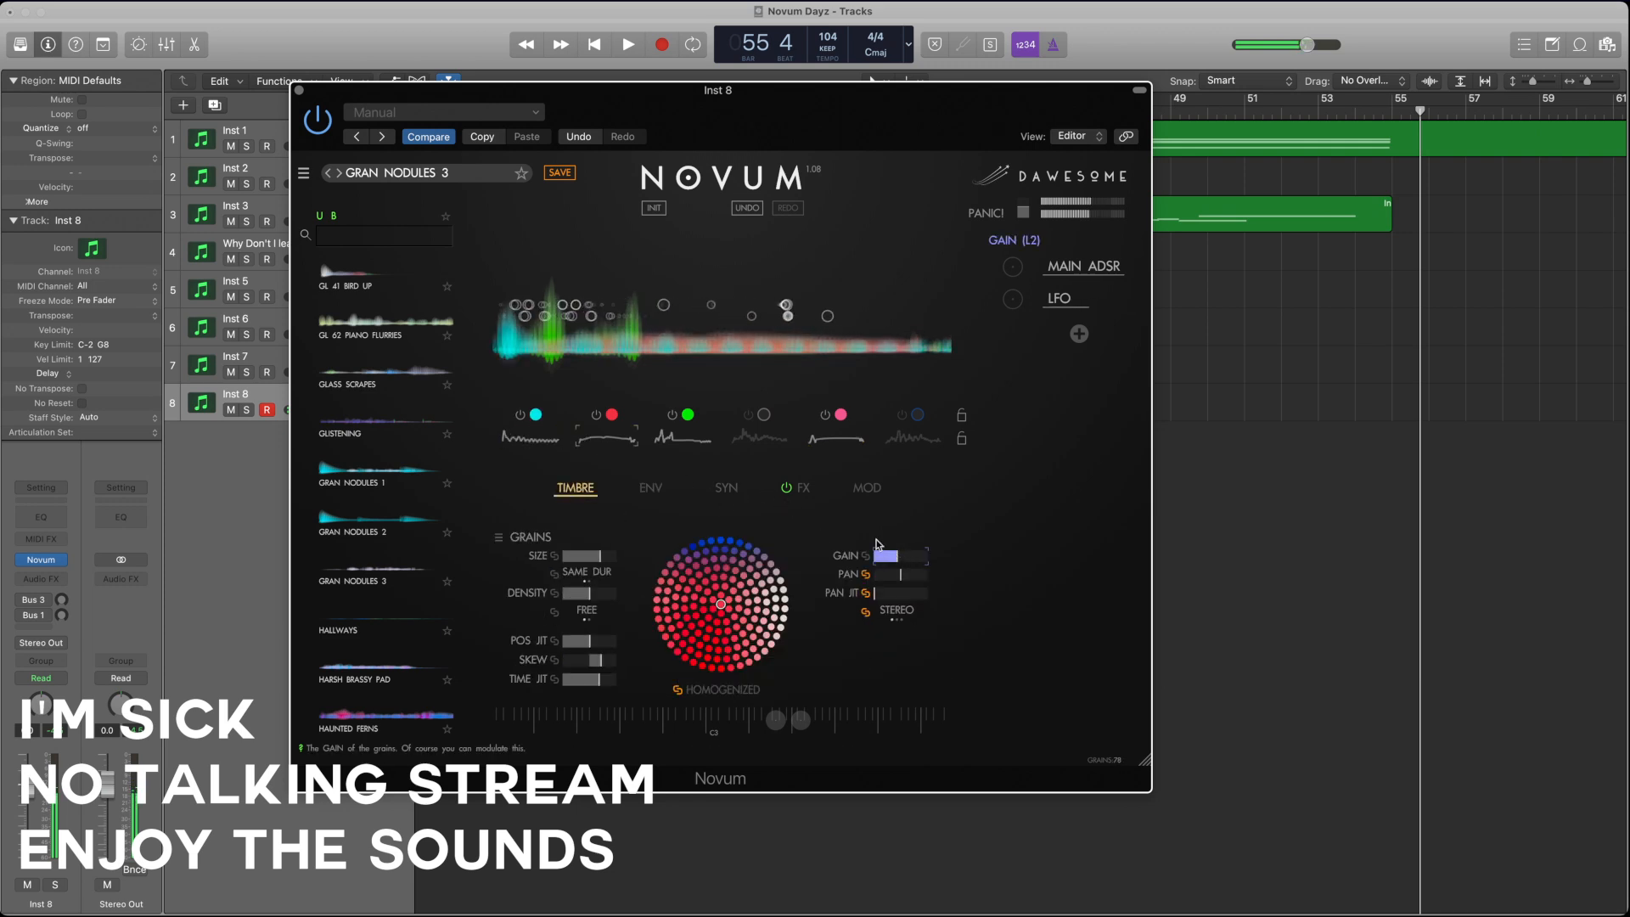
{"action": "left_click", "coordinate": [682, 438]}
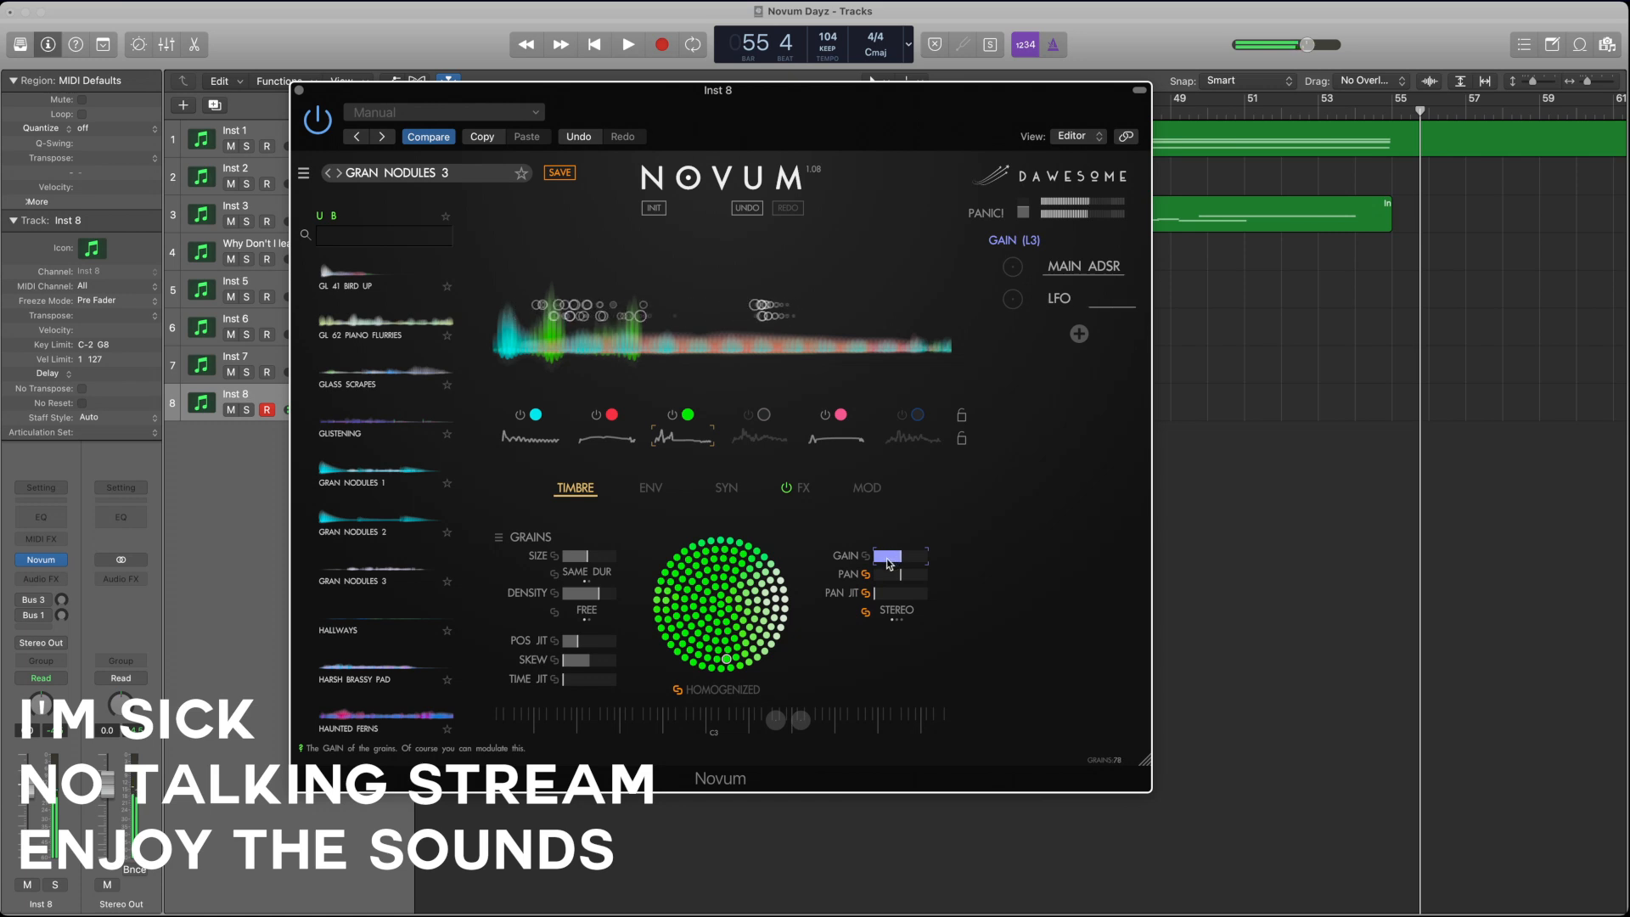
{"action": "left_click_drag", "start_coordinate": [889, 563], "coordinate": [924, 564]}
{"action": "left_click", "coordinate": [838, 439]}
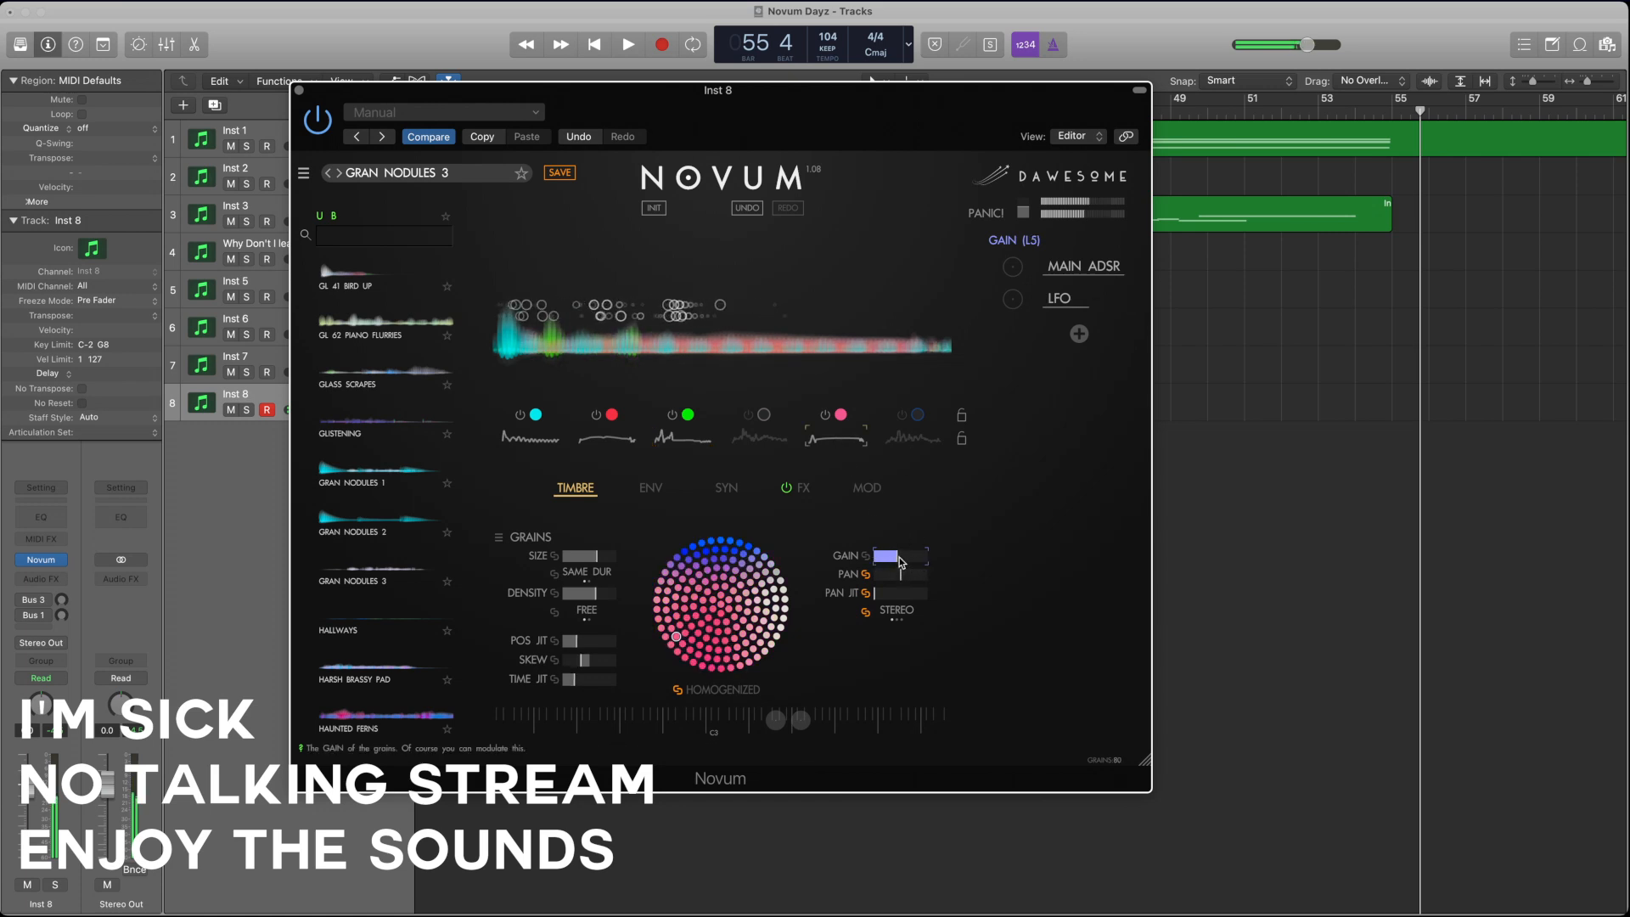
Step: Switch layer 6 on and switch off layers 5, 3, 2 and 1 so only layer 6 plays
{"action": "left_click", "coordinate": [905, 439]}
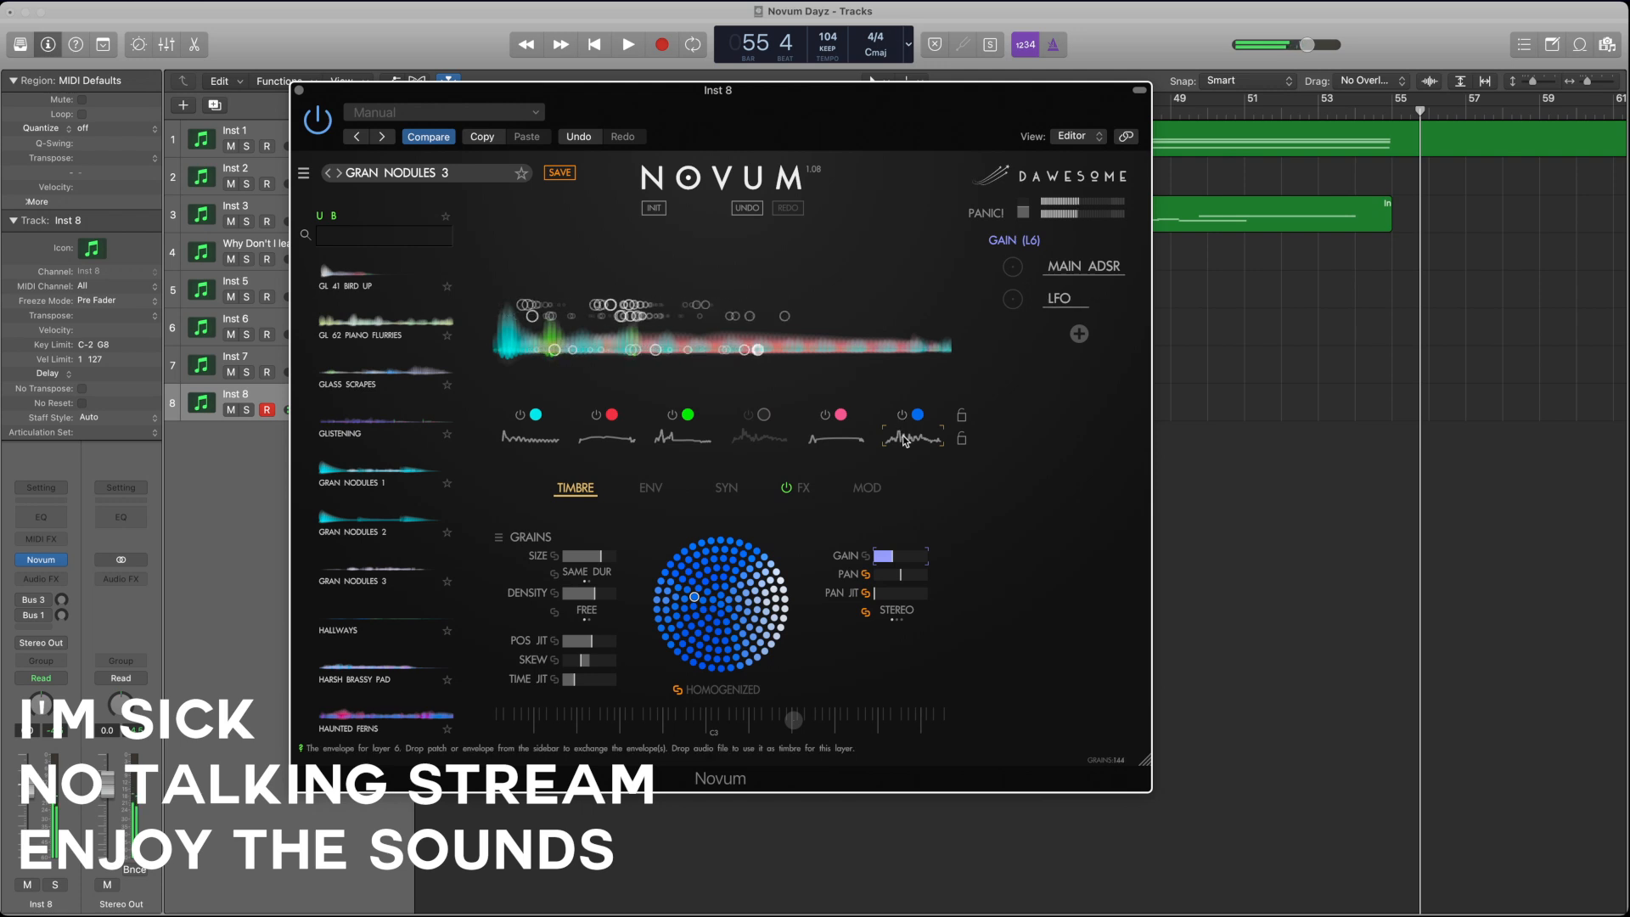
{"action": "left_click", "coordinate": [826, 416]}
{"action": "left_click", "coordinate": [672, 416]}
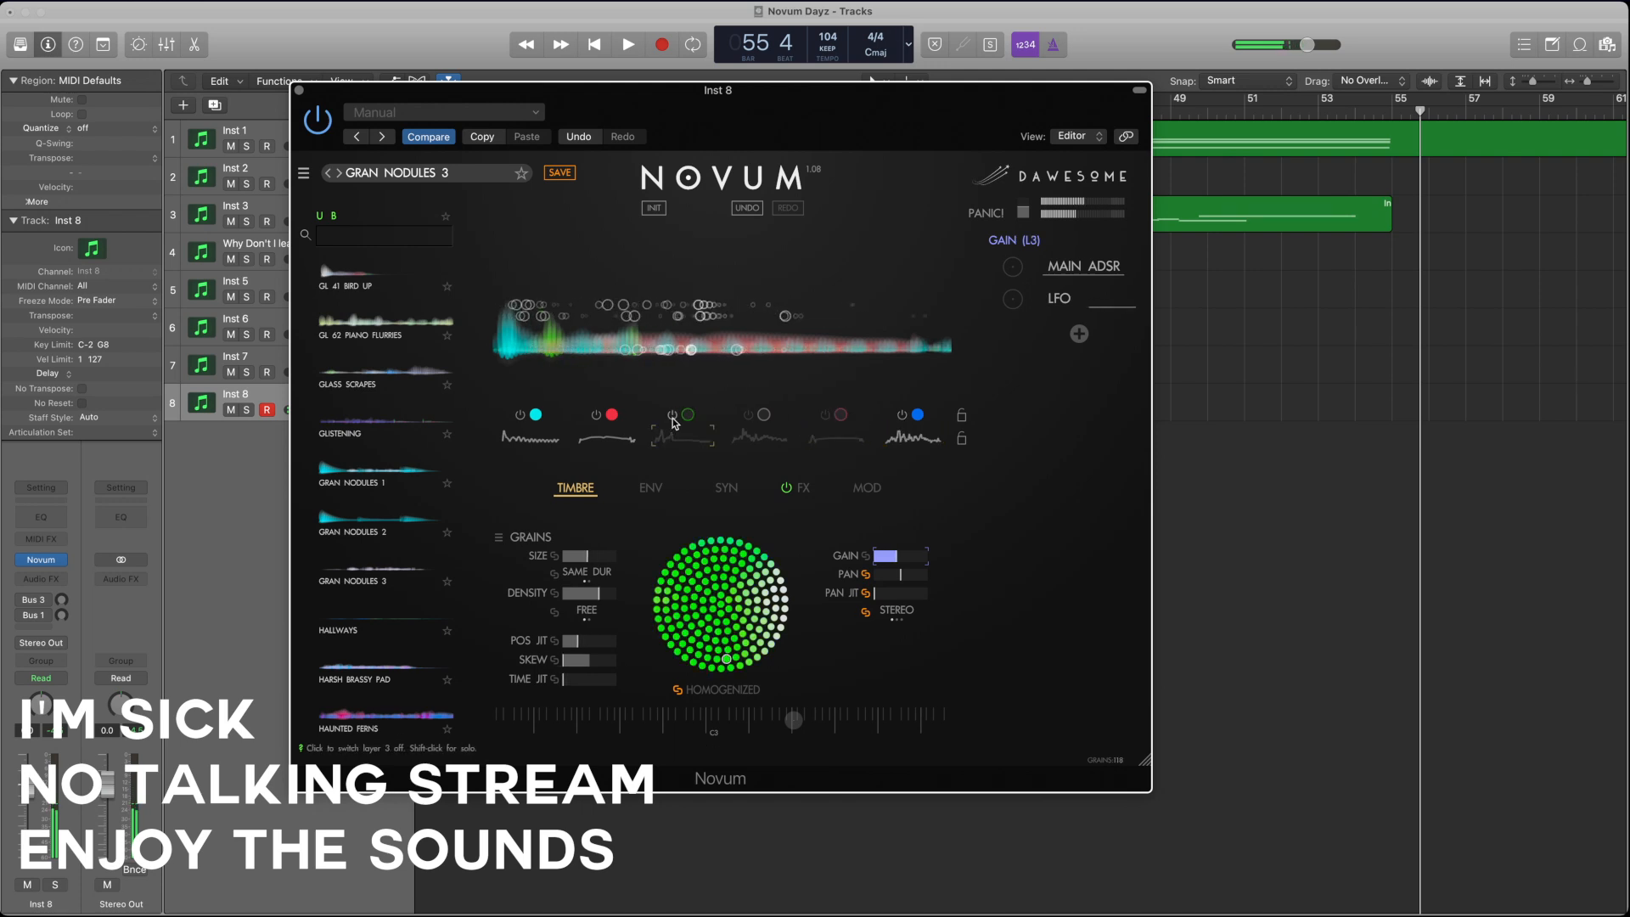
{"action": "left_click", "coordinate": [582, 424]}
{"action": "left_click", "coordinate": [578, 418]}
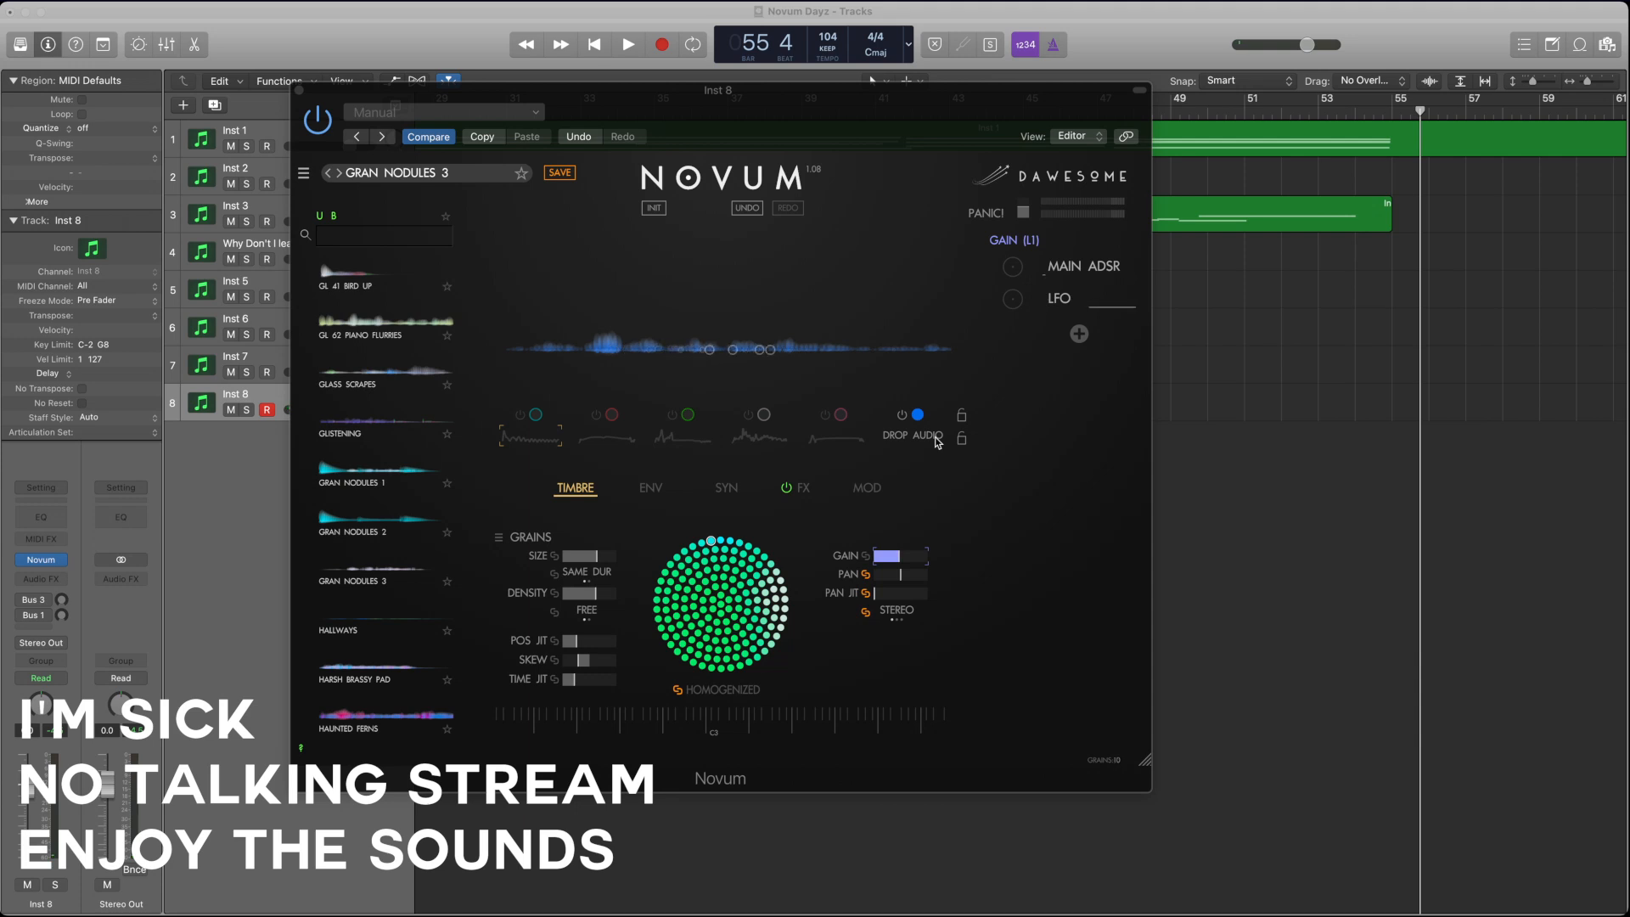
Step: Load a new audio file into layer 6, then switch layer 4 on and layer 6 off for comparison
{"action": "left_click_drag", "start_coordinate": [937, 441], "coordinate": [937, 441]}
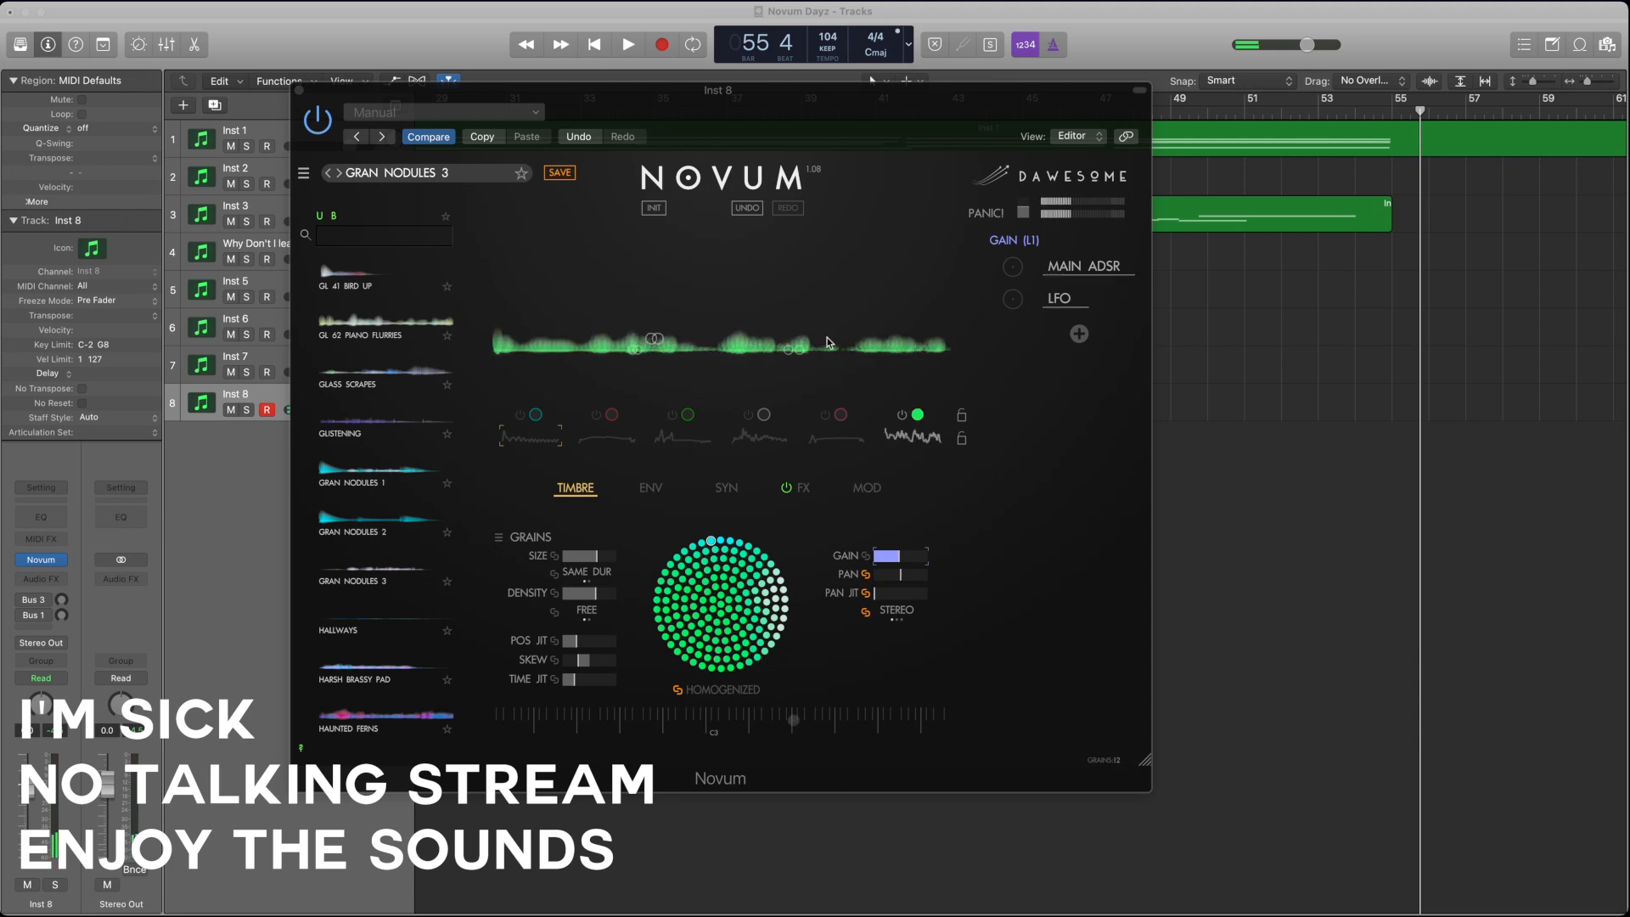
{"action": "left_click", "coordinate": [928, 442]}
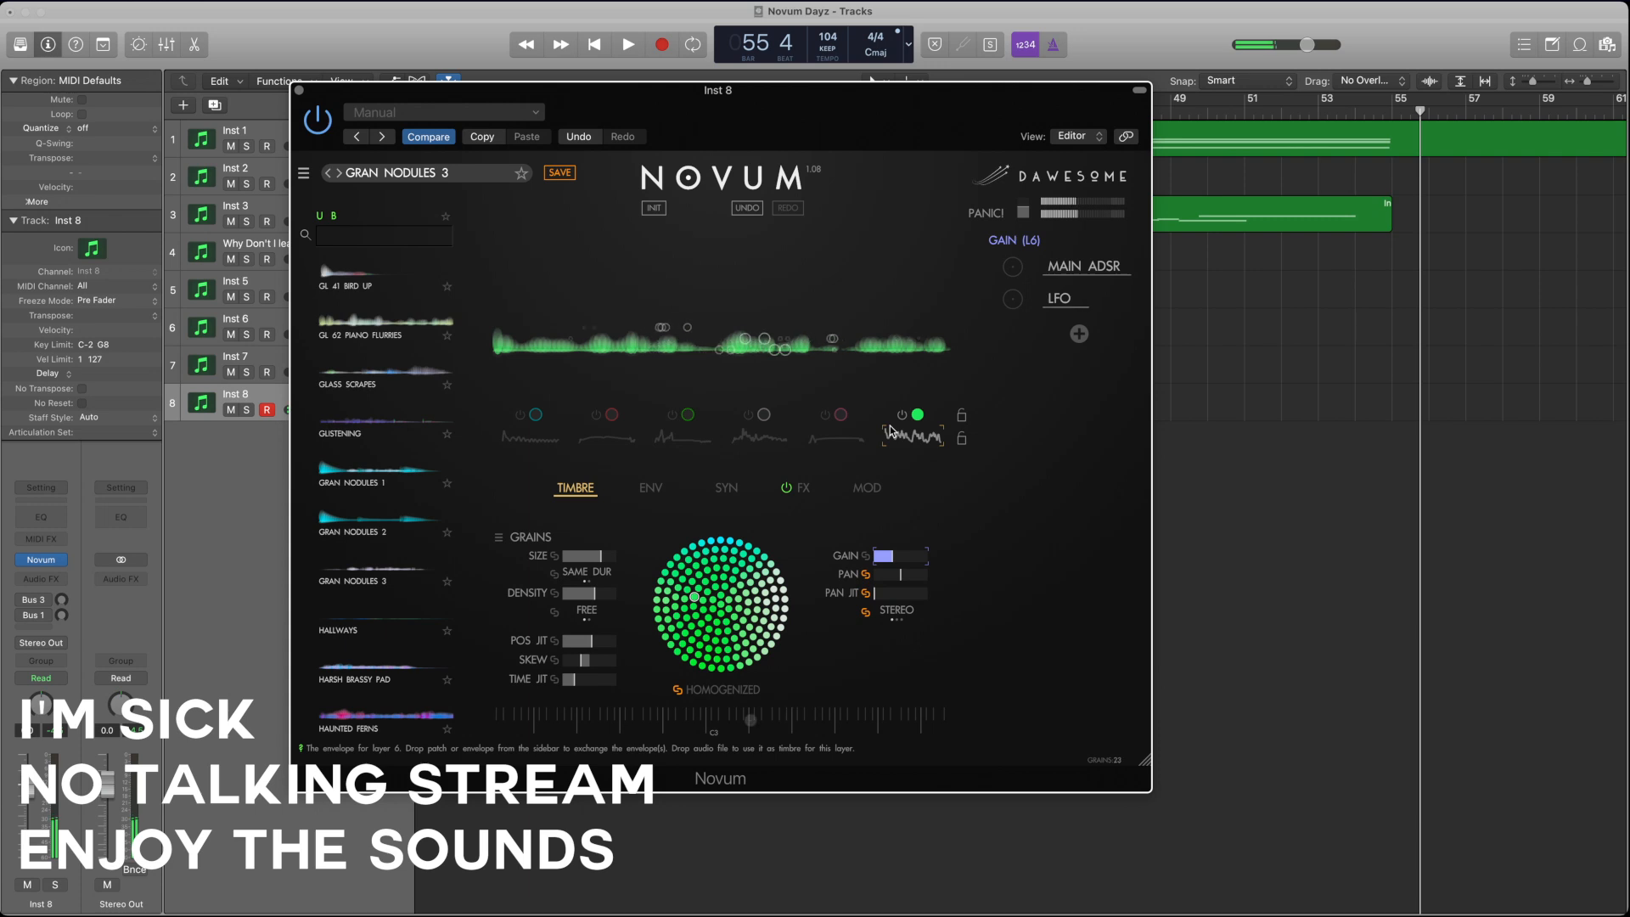
{"action": "left_click", "coordinate": [747, 422]}
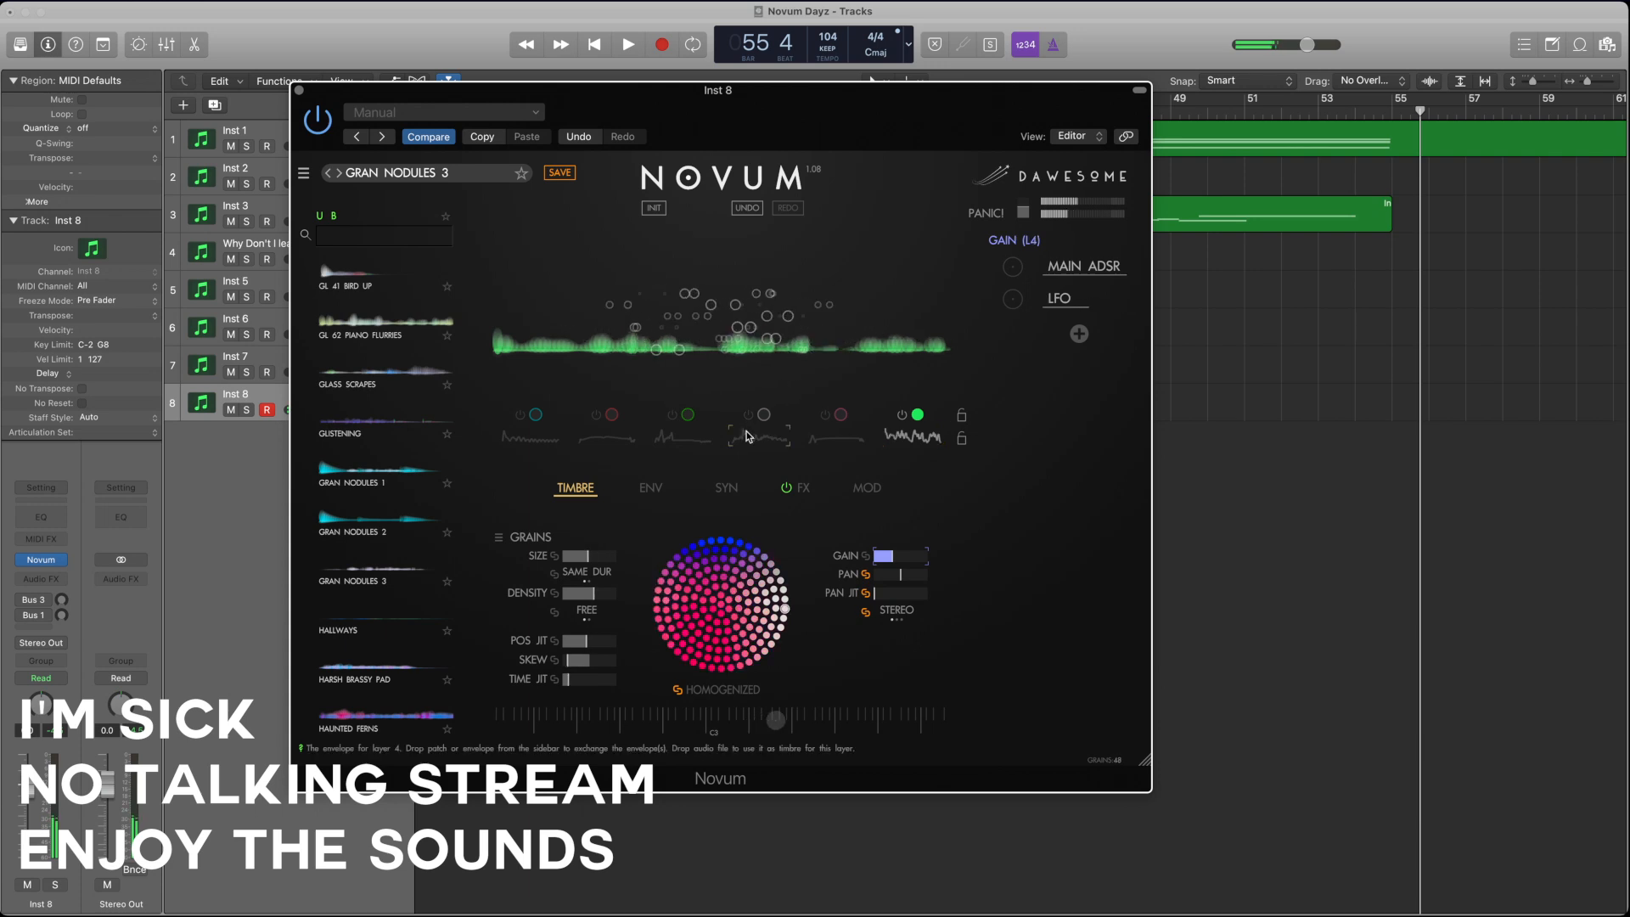
{"action": "left_click", "coordinate": [908, 433]}
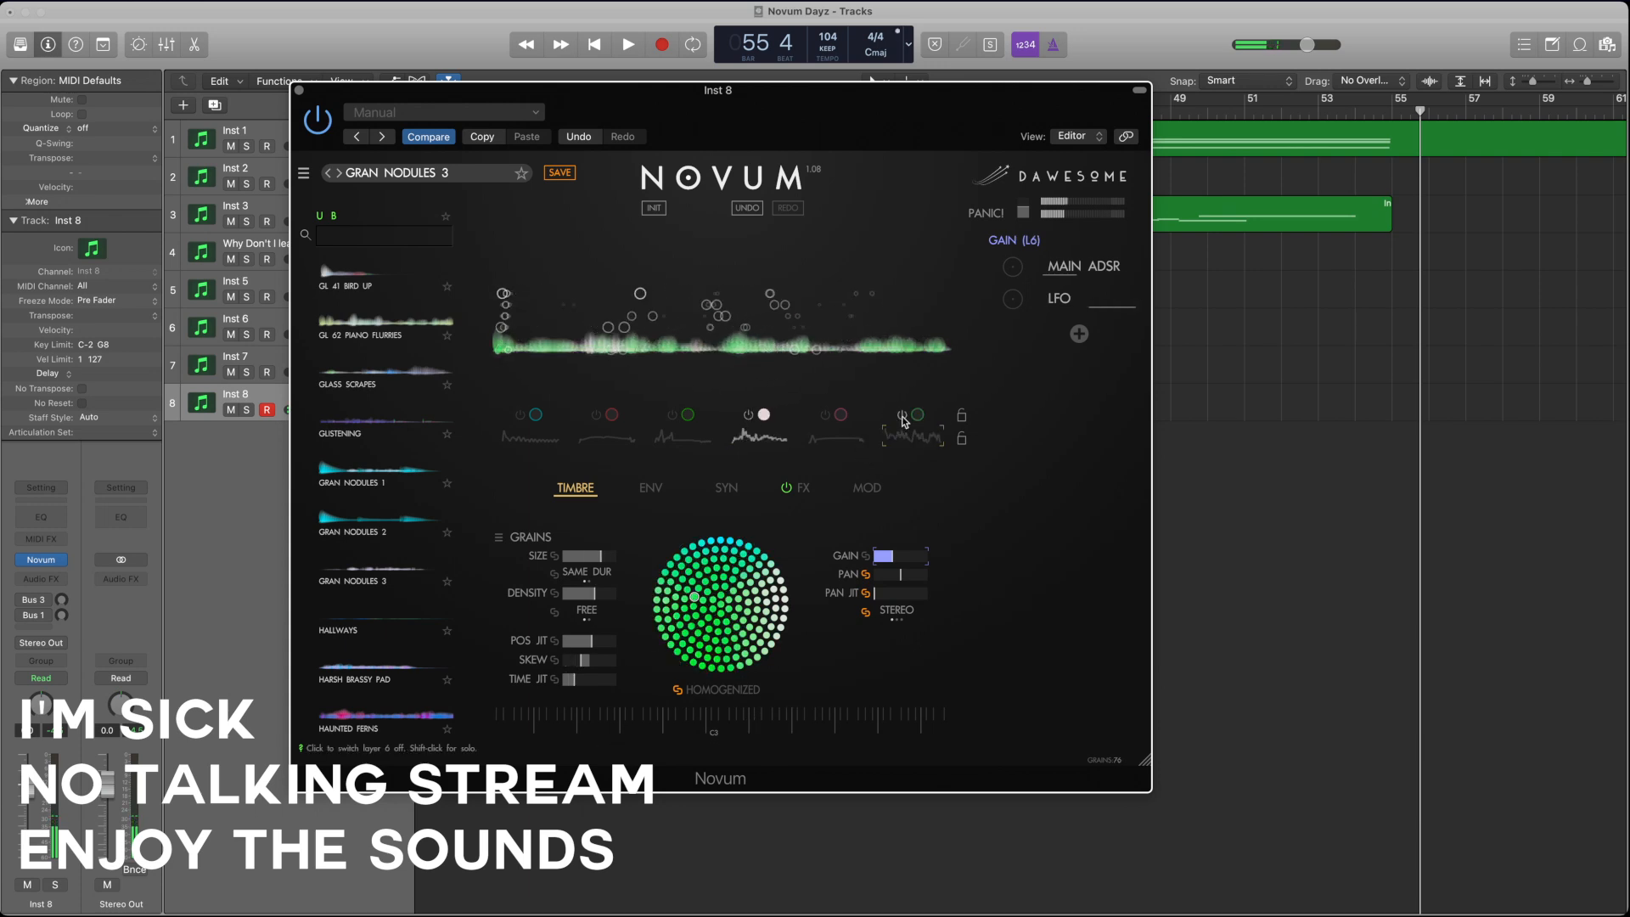
Step: Select layer 4 and load a new audio file into it as its timbre
{"action": "left_click", "coordinate": [753, 439]}
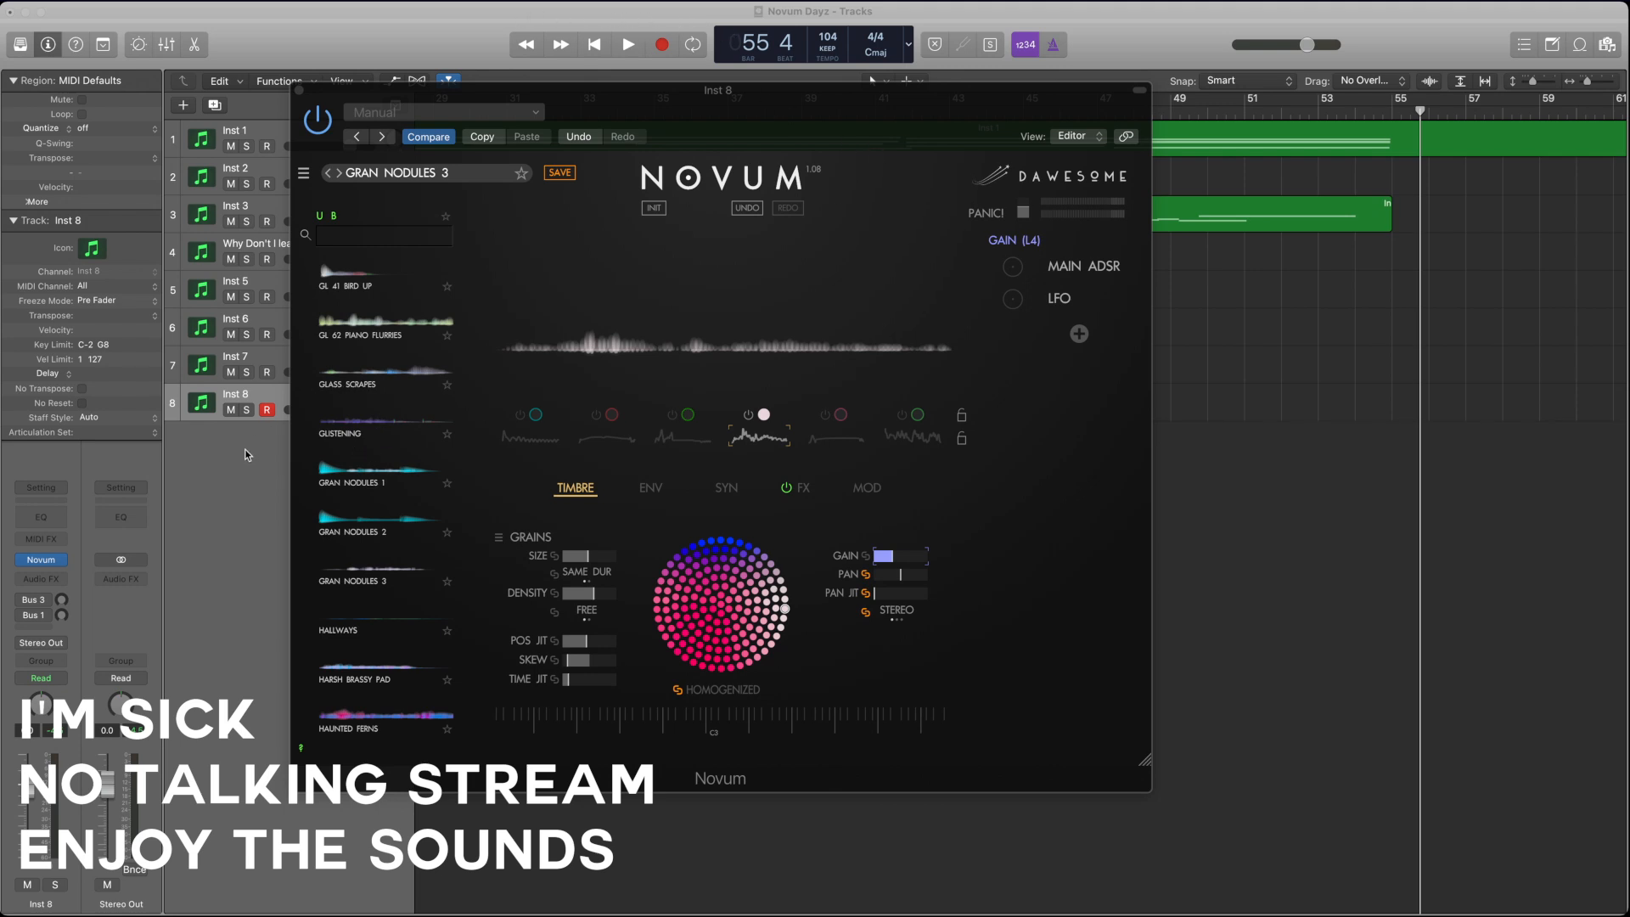
{"action": "left_click", "coordinate": [767, 439]}
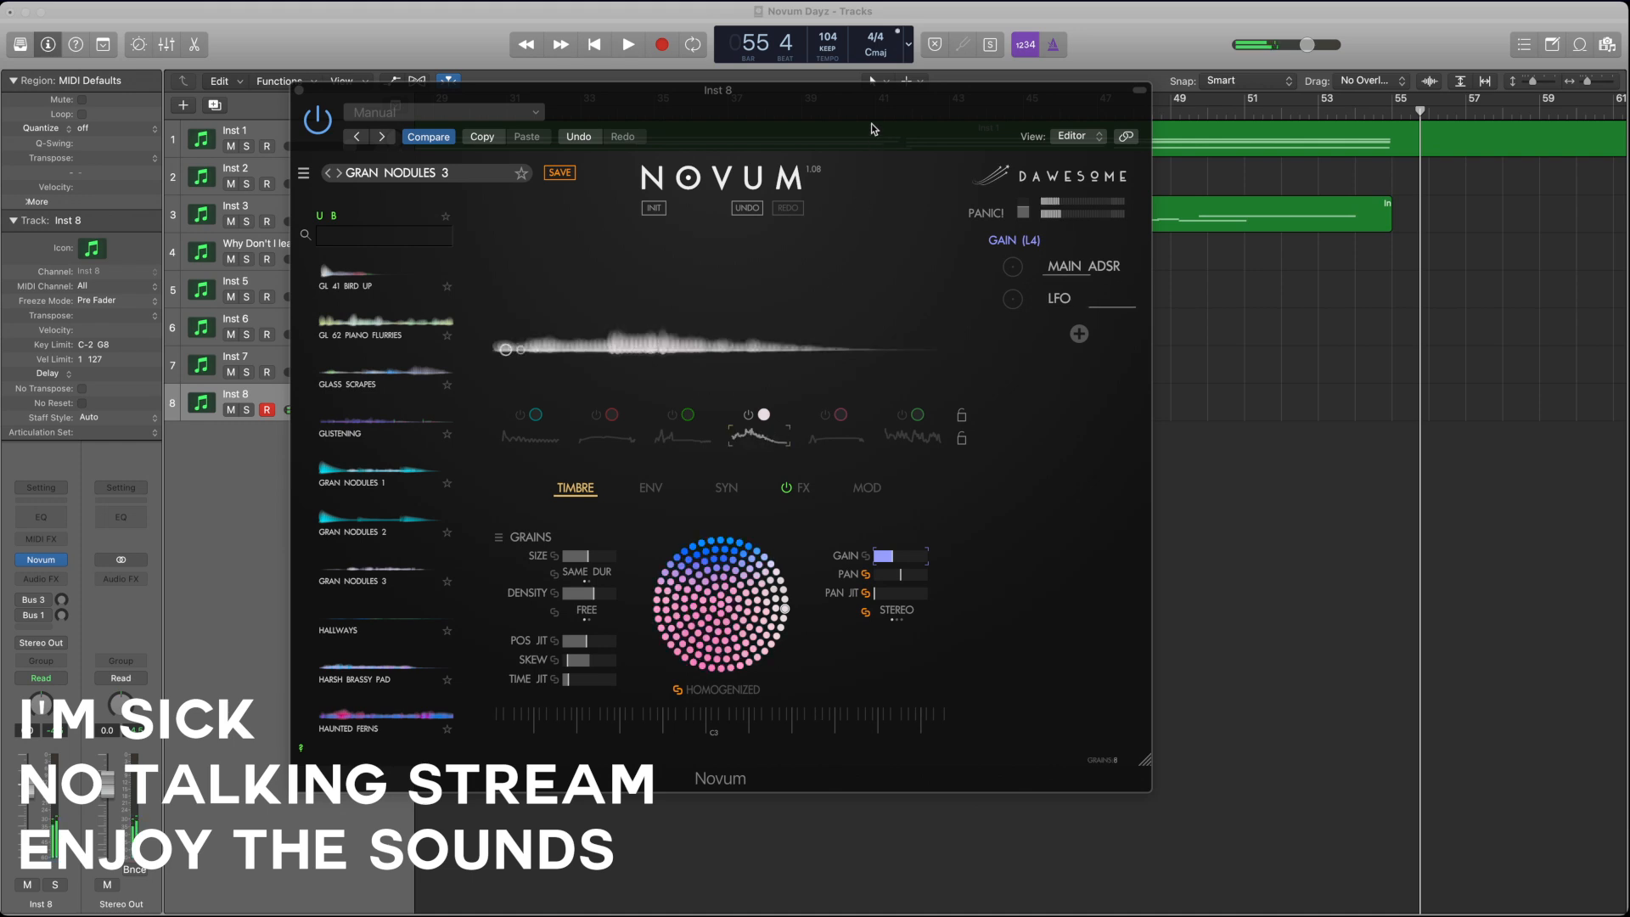
{"action": "left_click", "coordinate": [844, 99]}
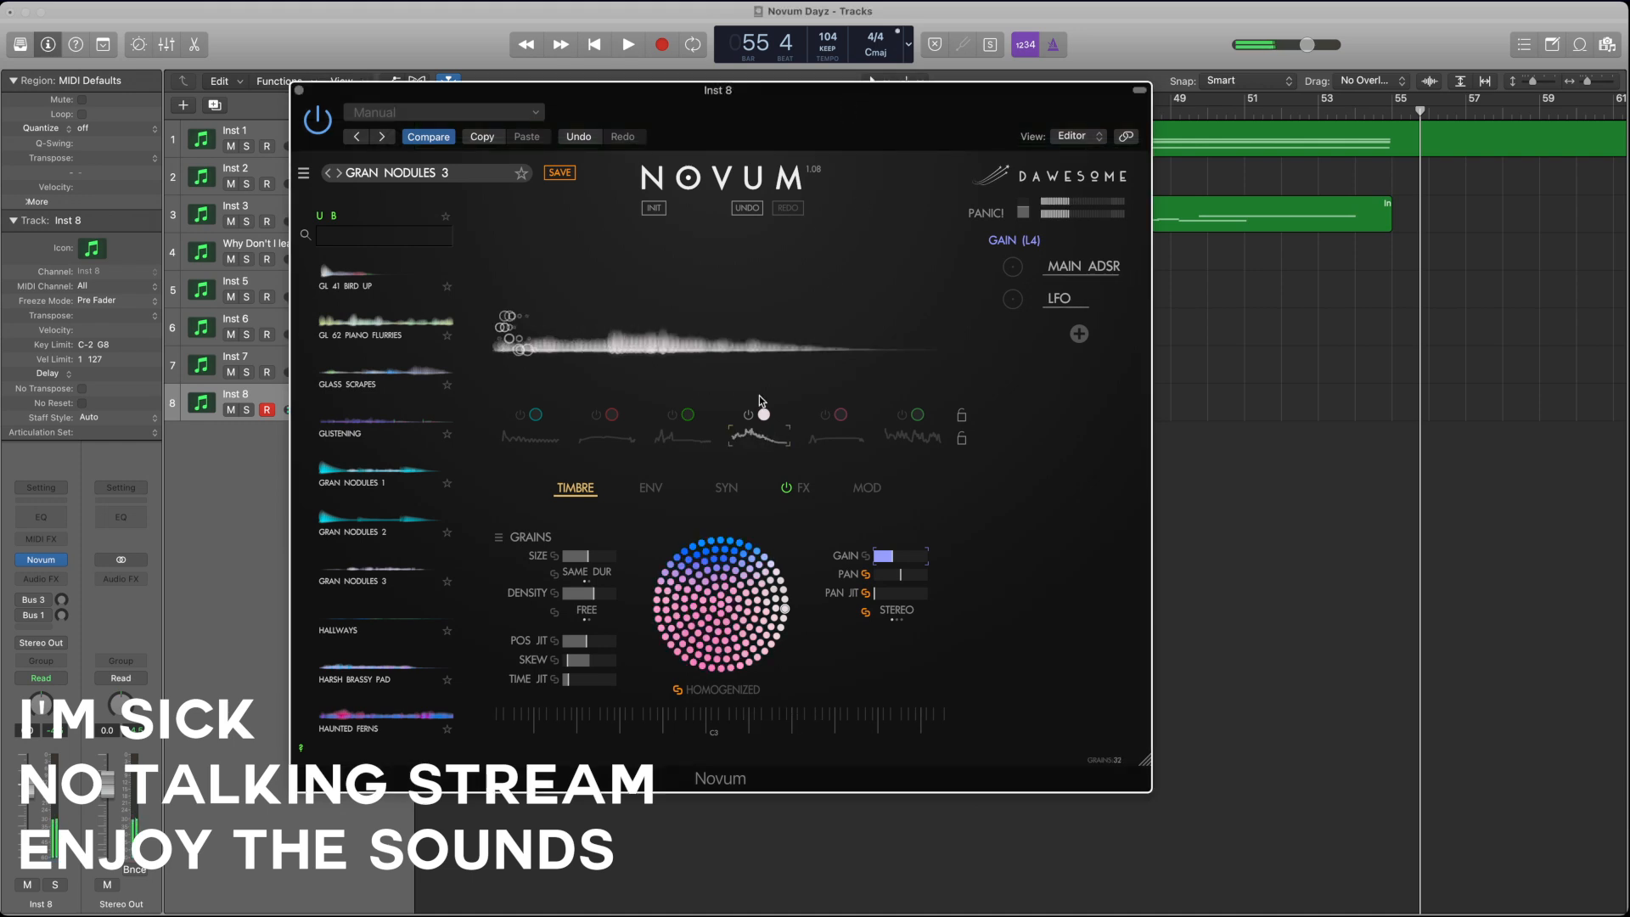
Step: Lower layer 4's transposition in the synthesis parameters
{"action": "left_click", "coordinate": [650, 488]}
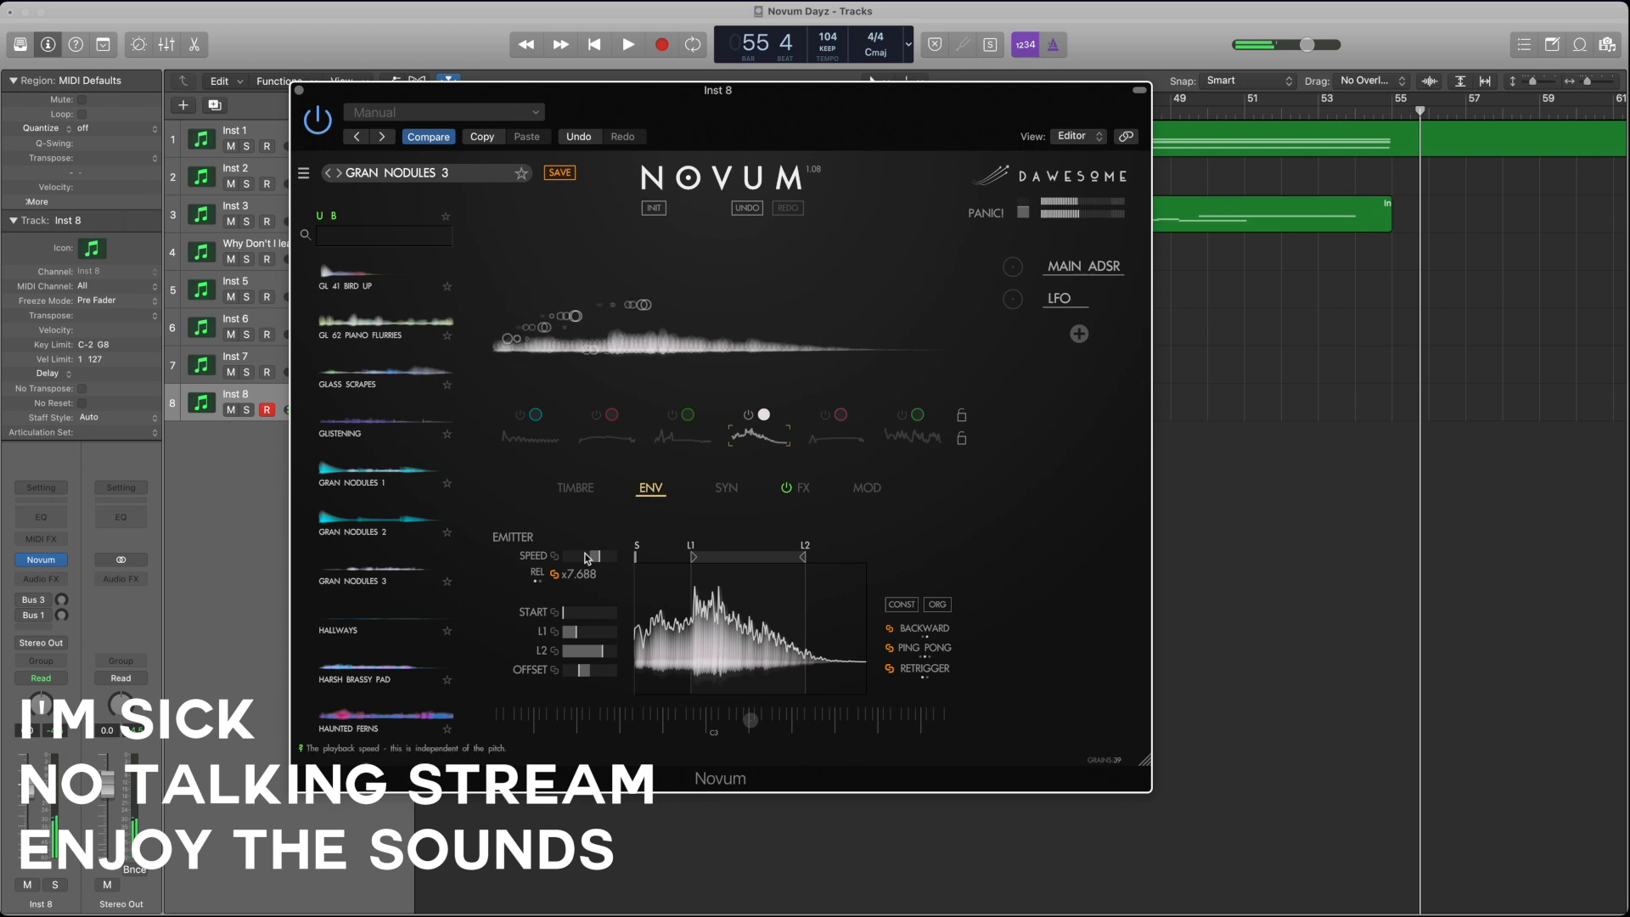
{"action": "left_click", "coordinate": [723, 493]}
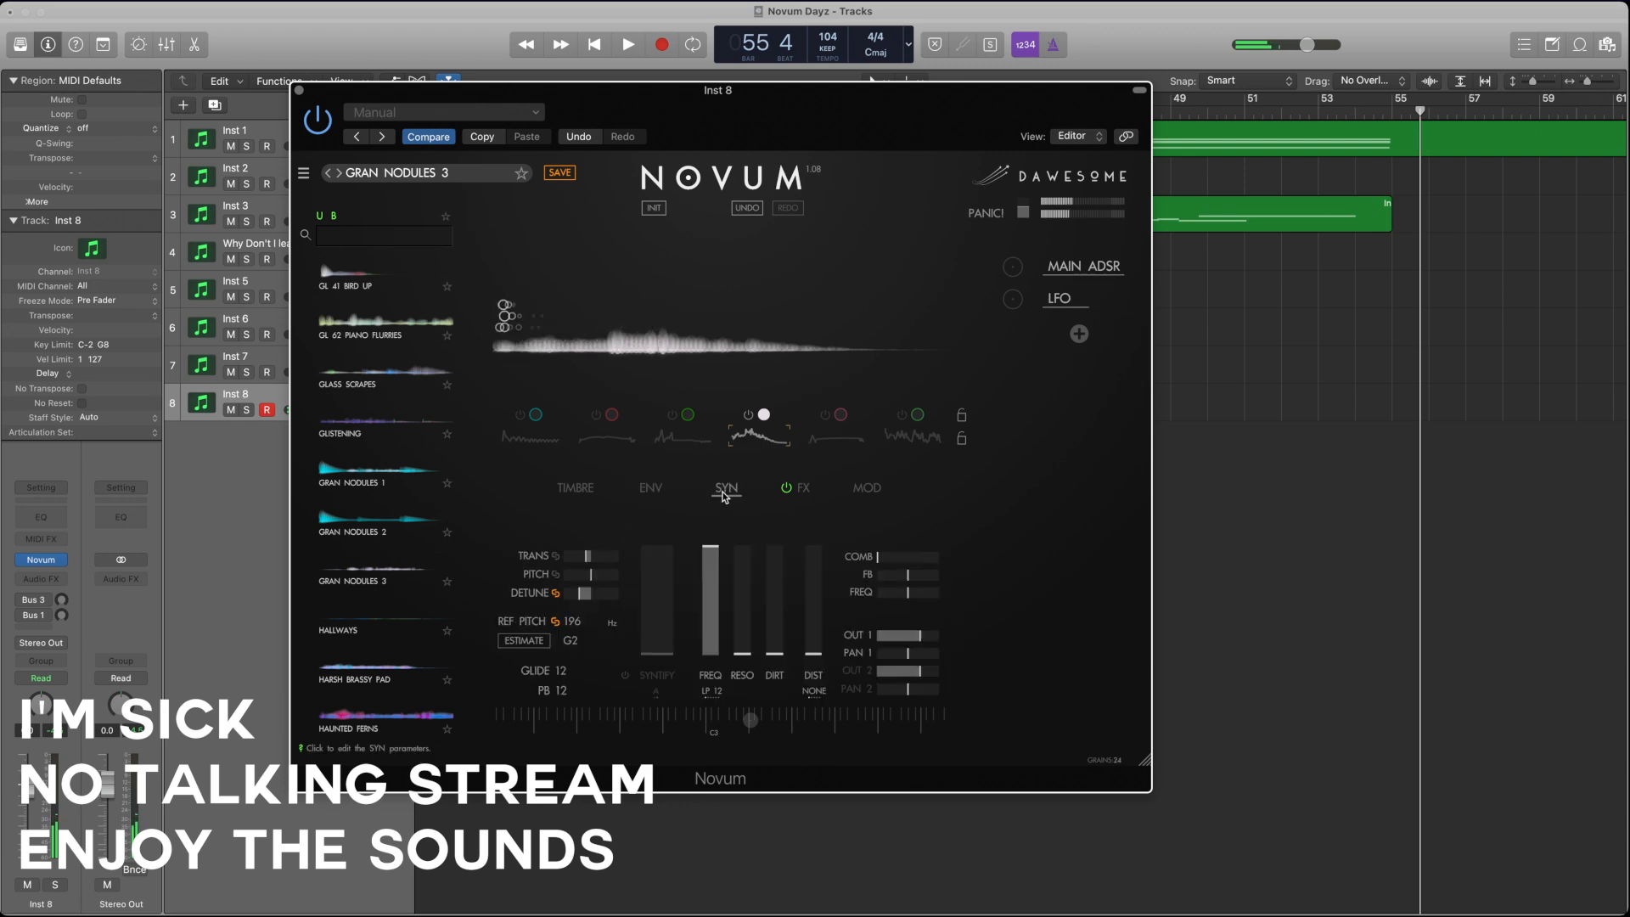
{"action": "left_click", "coordinate": [586, 558]}
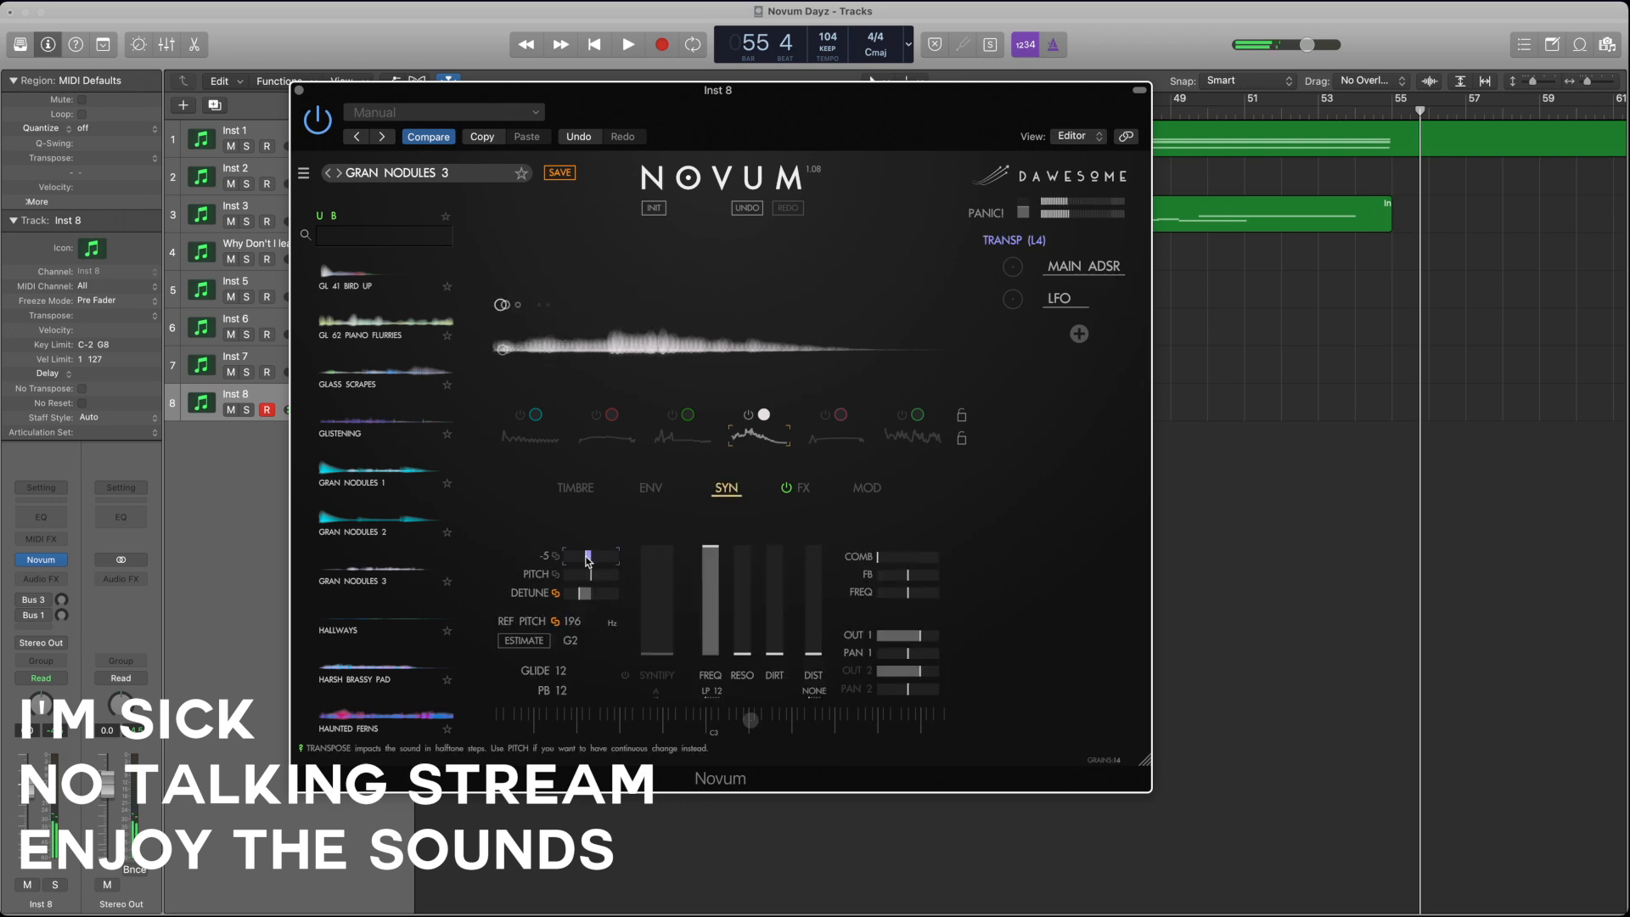
{"action": "left_click_drag", "start_coordinate": [559, 557], "coordinate": [538, 562]}
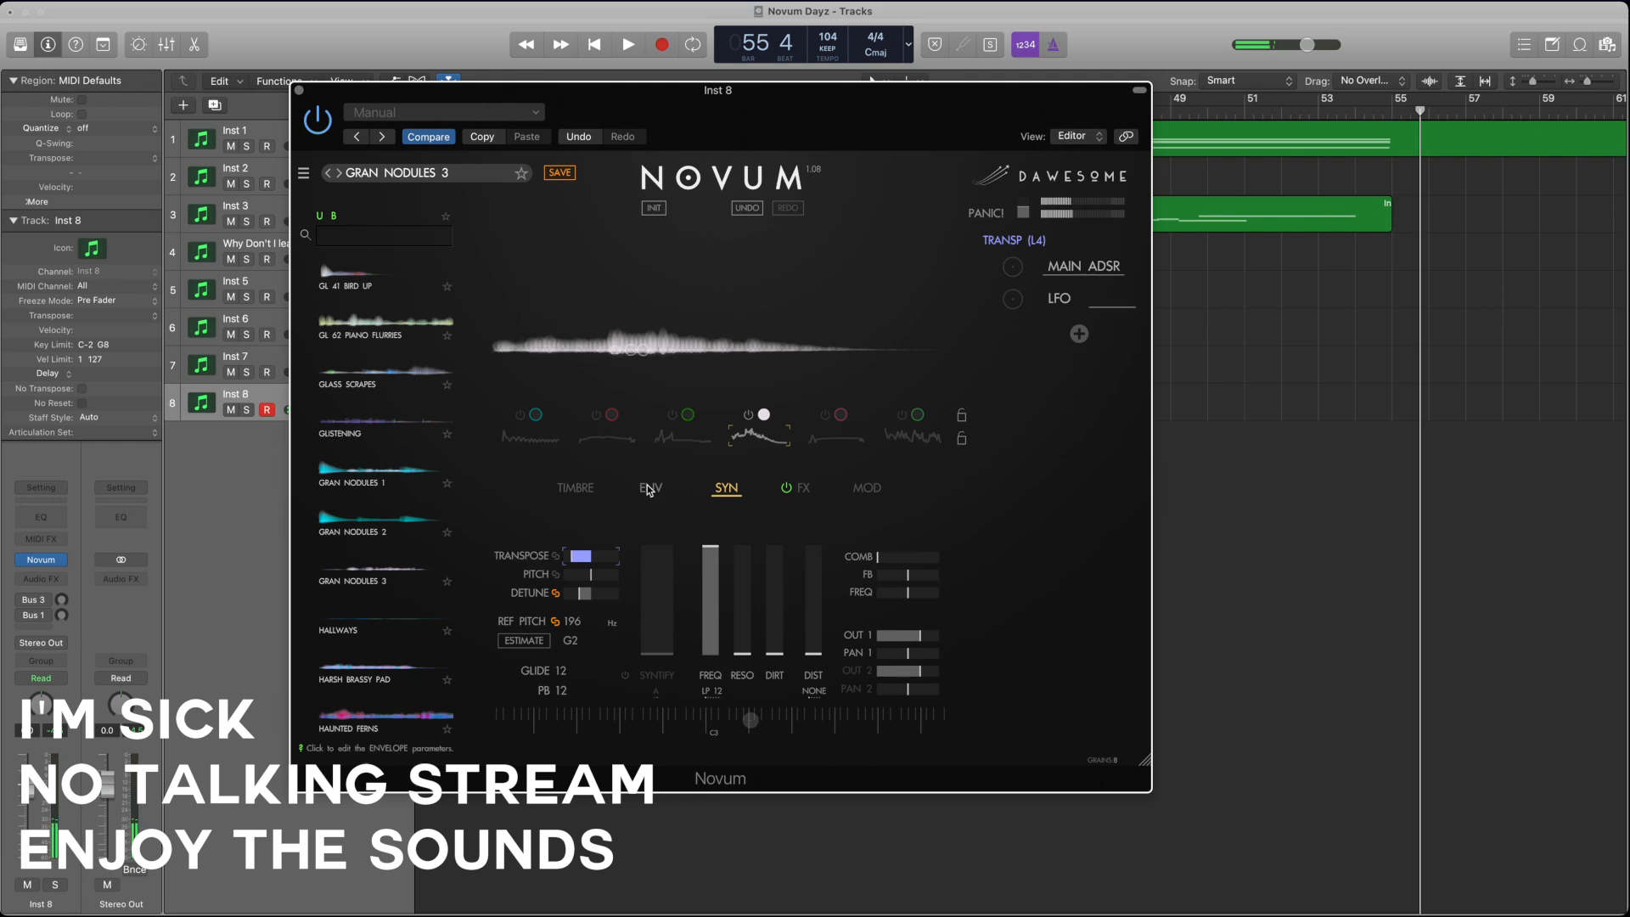
Step: Raise layer 4's envelope start and offset, and redraw its envelope as a smoother, longer-sustaining curve
{"action": "left_click", "coordinate": [643, 493]}
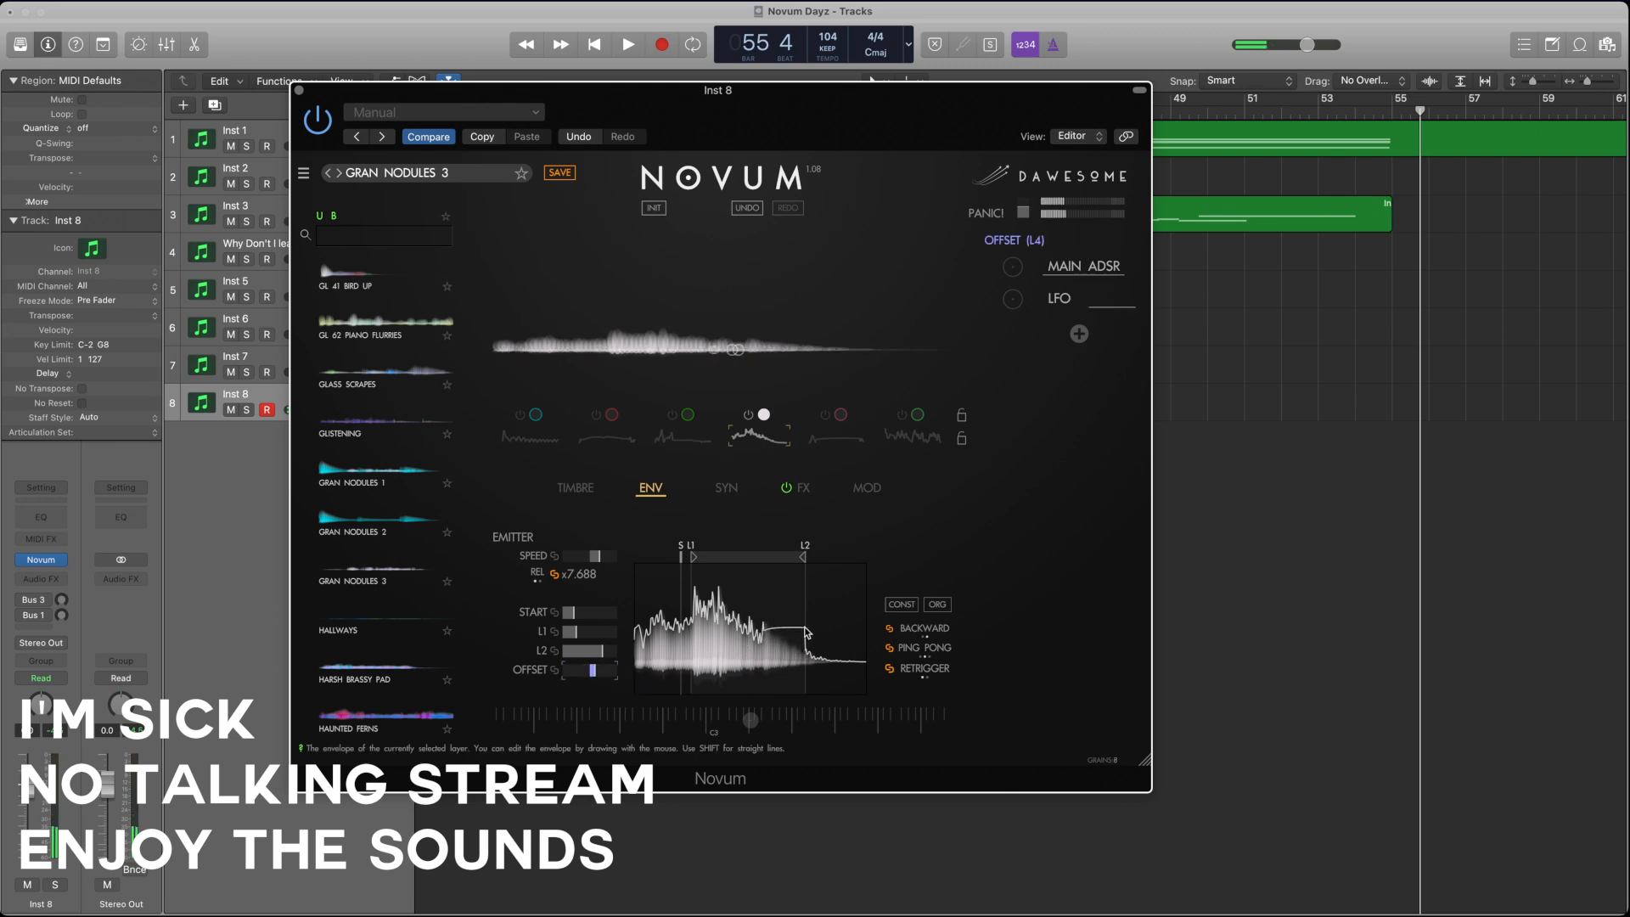
{"action": "mouse_move", "coordinate": [807, 633]}
{"action": "left_mouse_down"}
{"action": "mouse_move", "coordinate": [849, 635]}
{"action": "mouse_move", "coordinate": [786, 632]}
{"action": "left_mouse_up"}
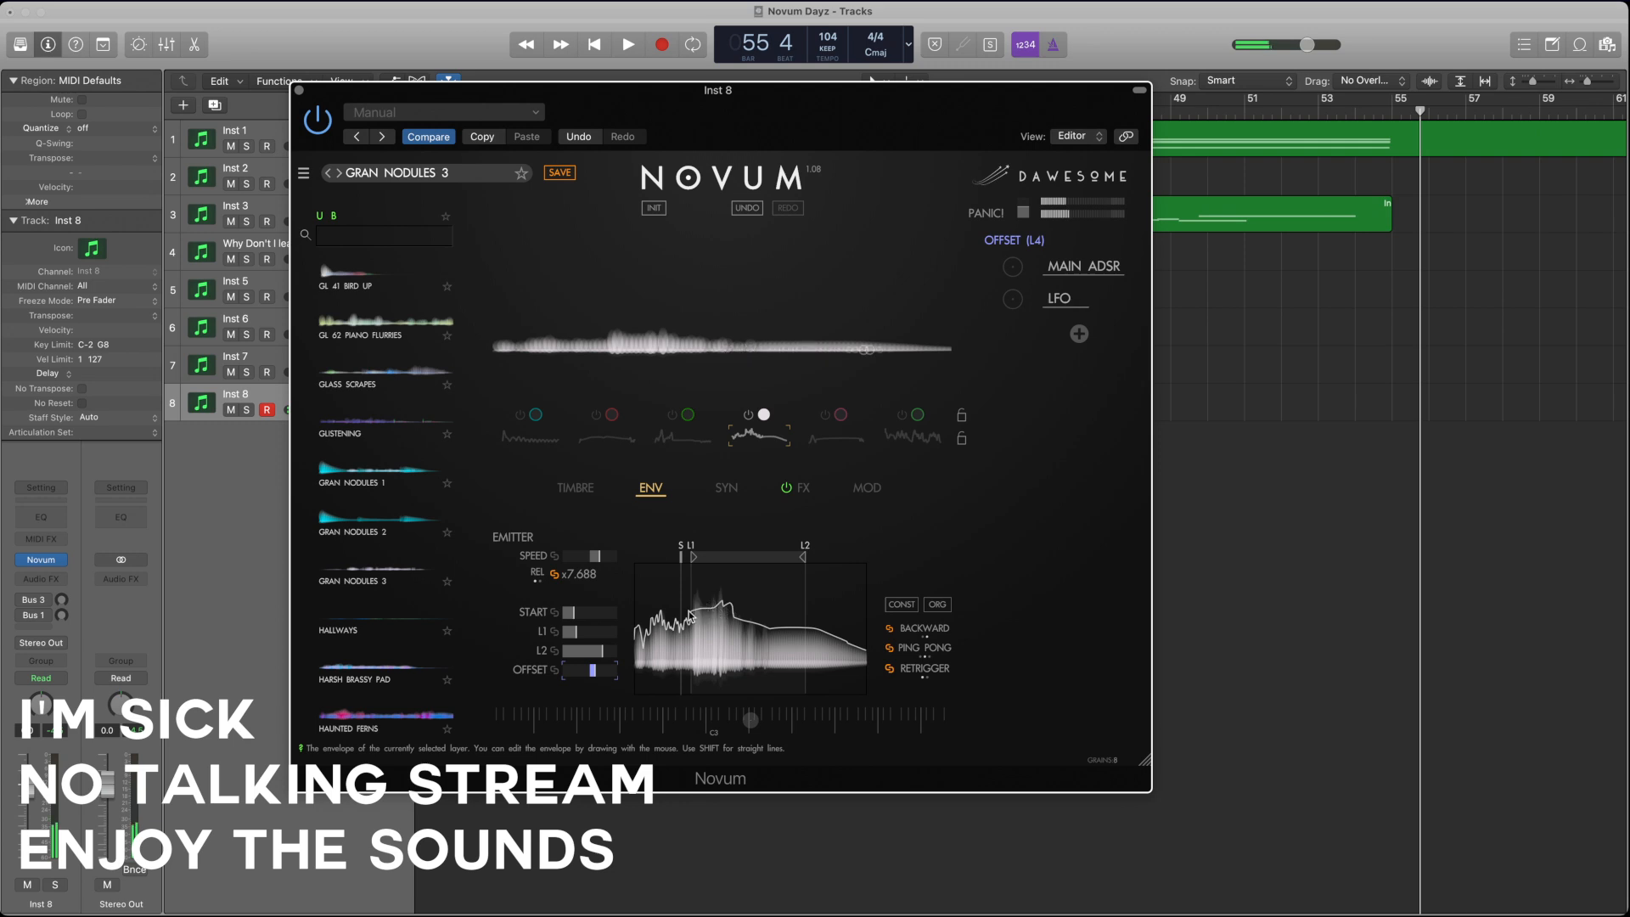
{"action": "left_click_drag", "start_coordinate": [663, 615], "coordinate": [635, 629]}
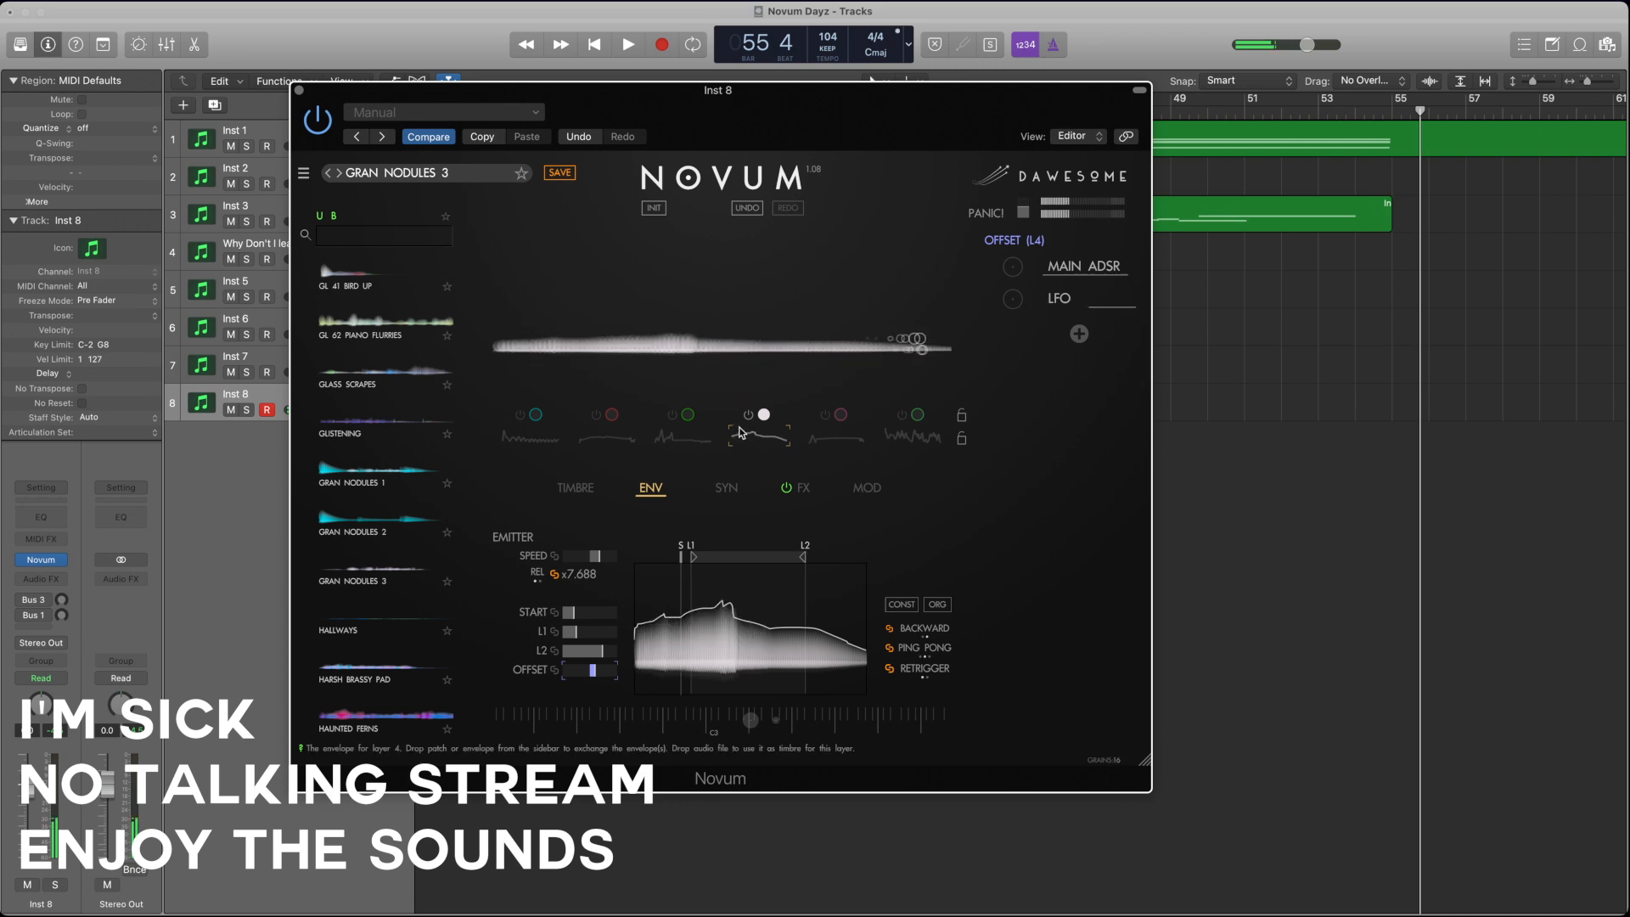
Step: Switch layers 6, 5, 3, 2 and 1 back on alongside layer 4, and lower layer 6's grain gain slightly
{"action": "left_click", "coordinate": [572, 489]}
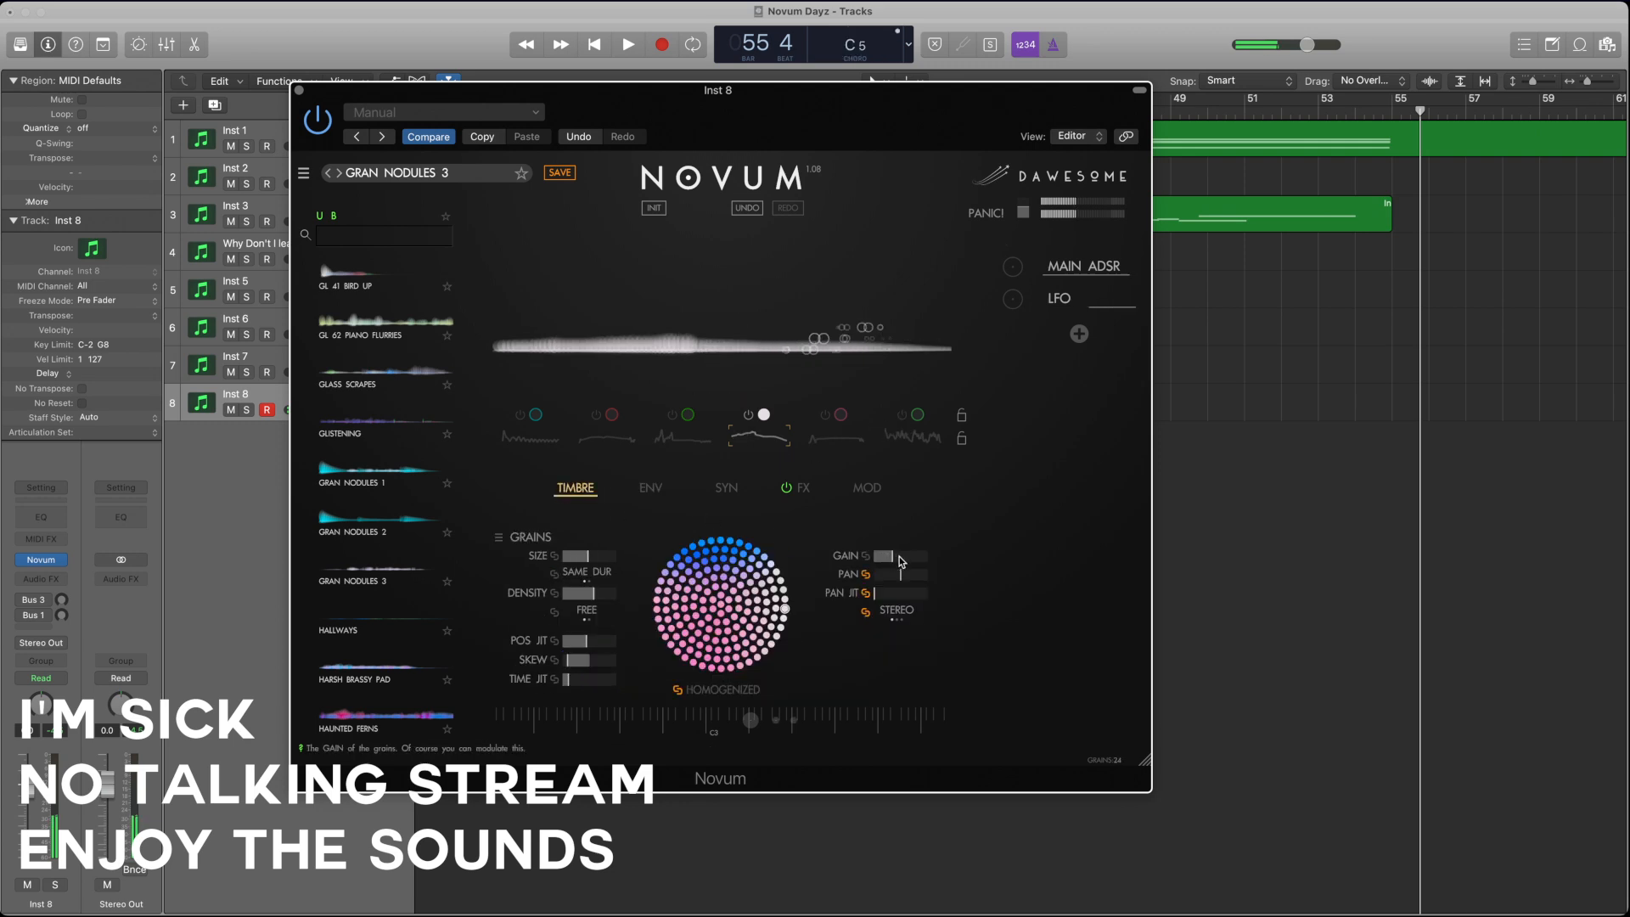
{"action": "left_click", "coordinate": [893, 433]}
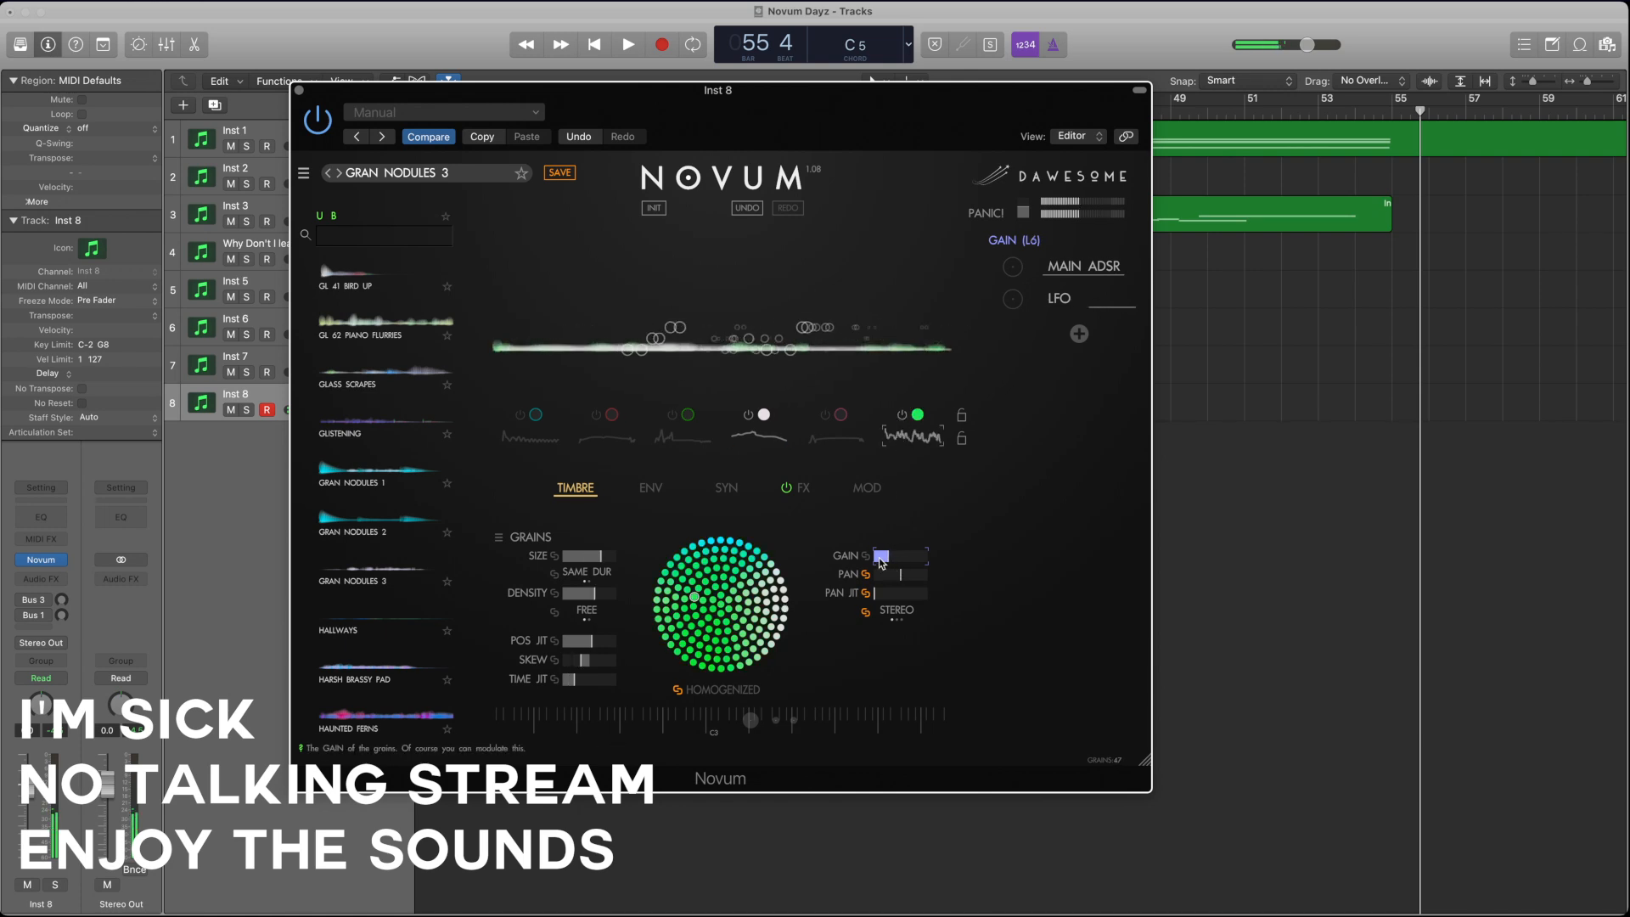
{"action": "left_click", "coordinate": [836, 436]}
{"action": "left_click", "coordinate": [683, 435]}
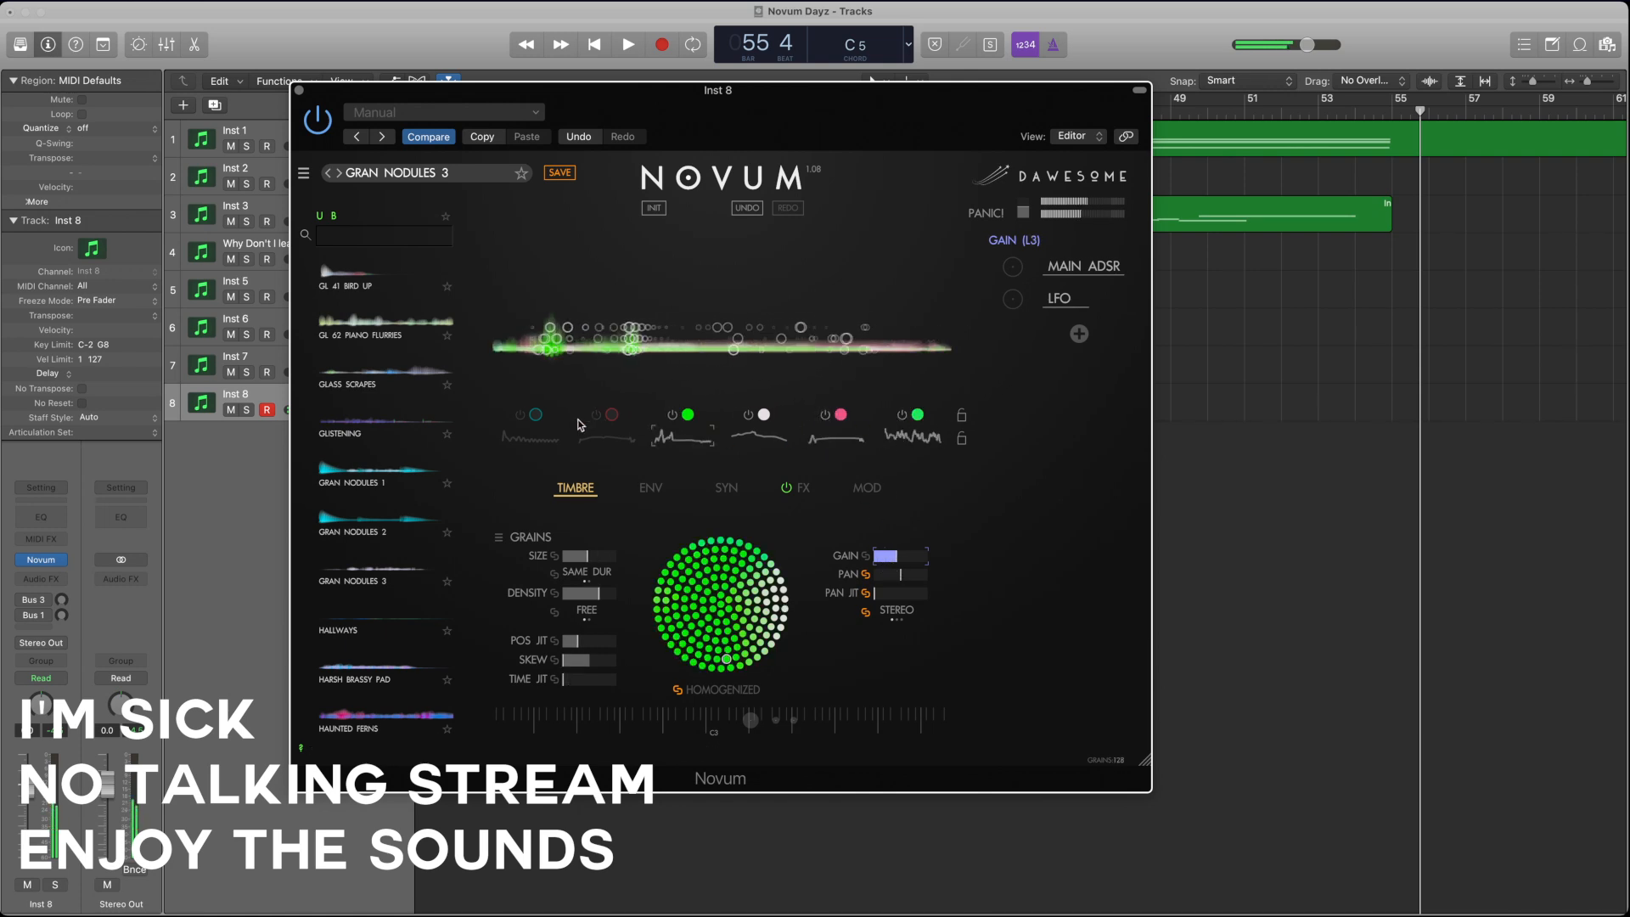
{"action": "left_click", "coordinate": [606, 436]}
{"action": "left_click", "coordinate": [684, 435]}
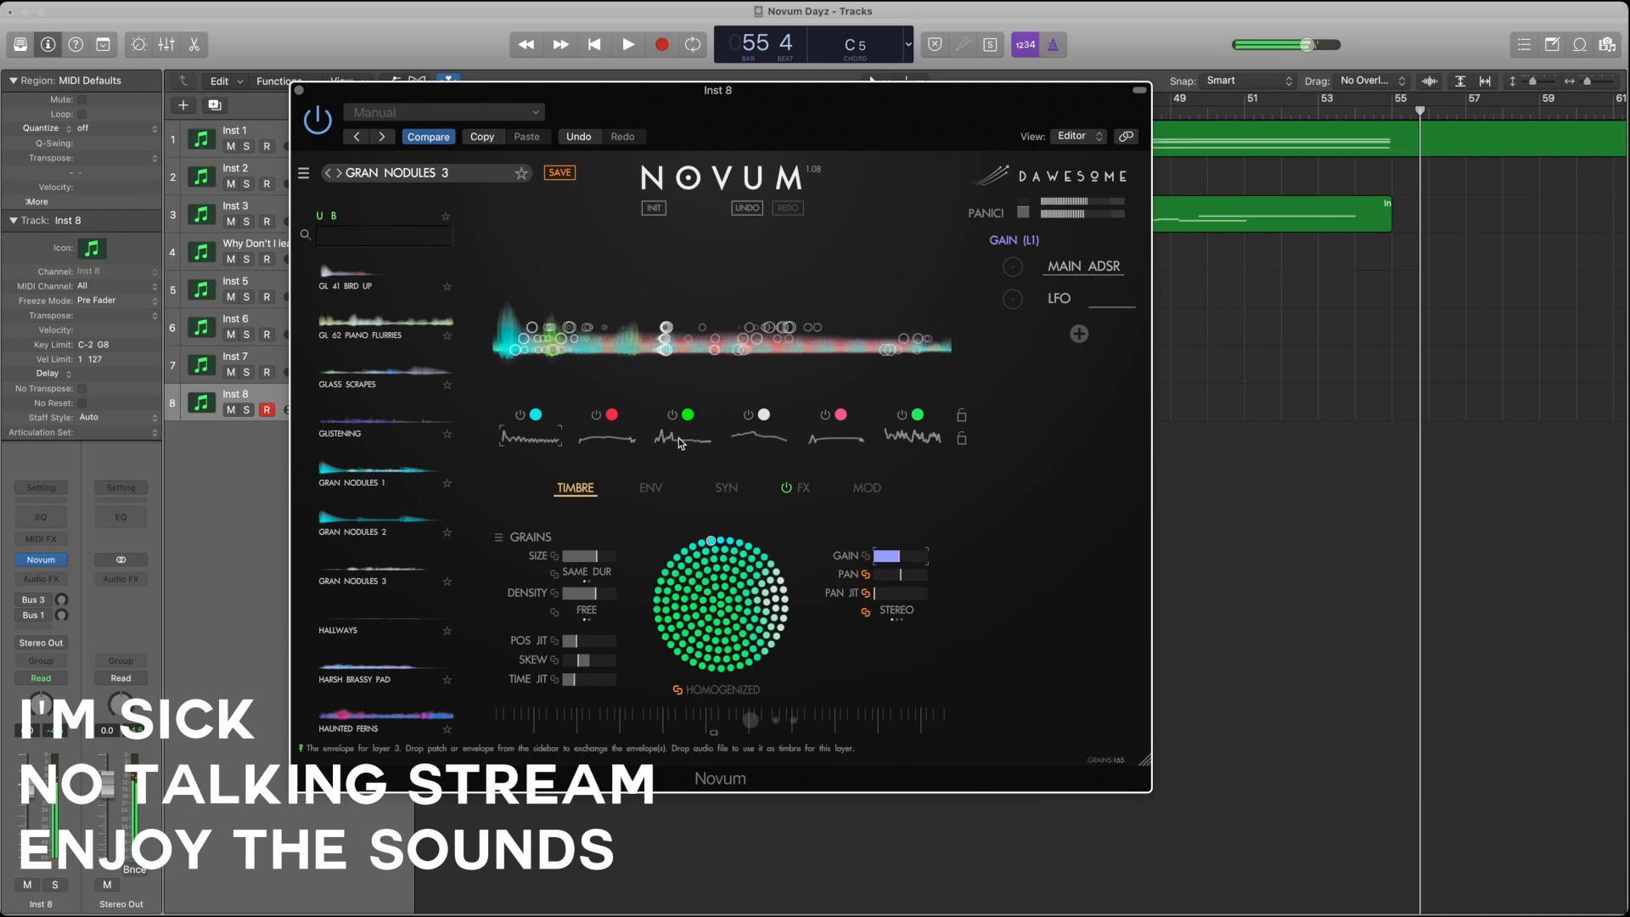
Step: Fine-tune the grain gain of layers 4 and 6 in the full mix, raising layer 6 slightly
{"action": "left_click", "coordinate": [912, 435]}
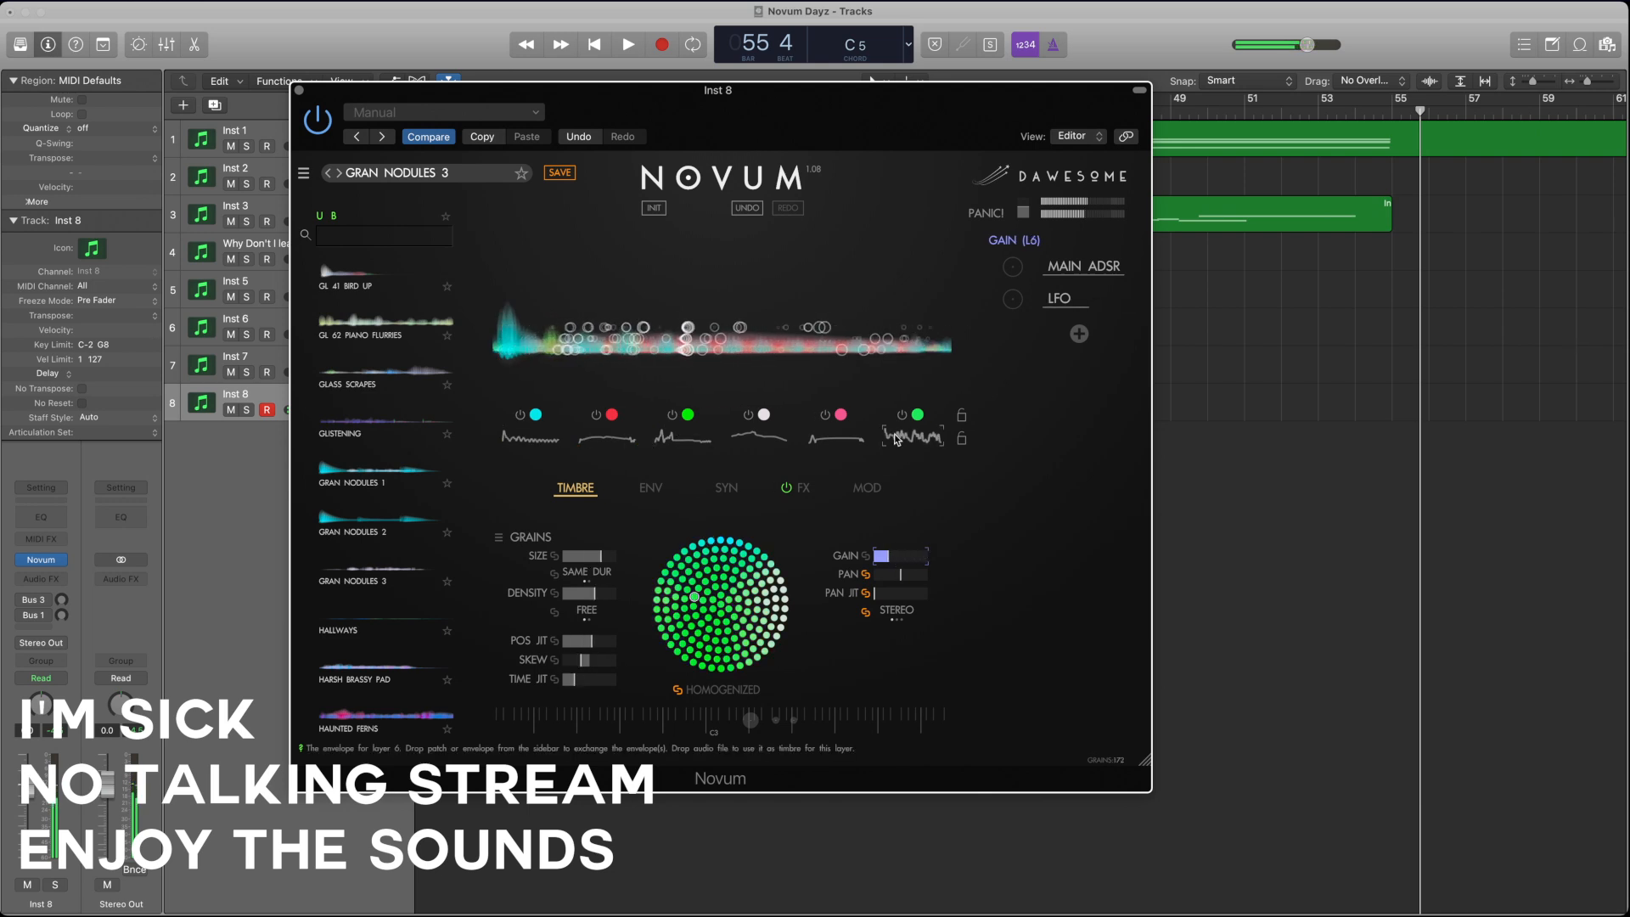
{"action": "left_click", "coordinate": [760, 435]}
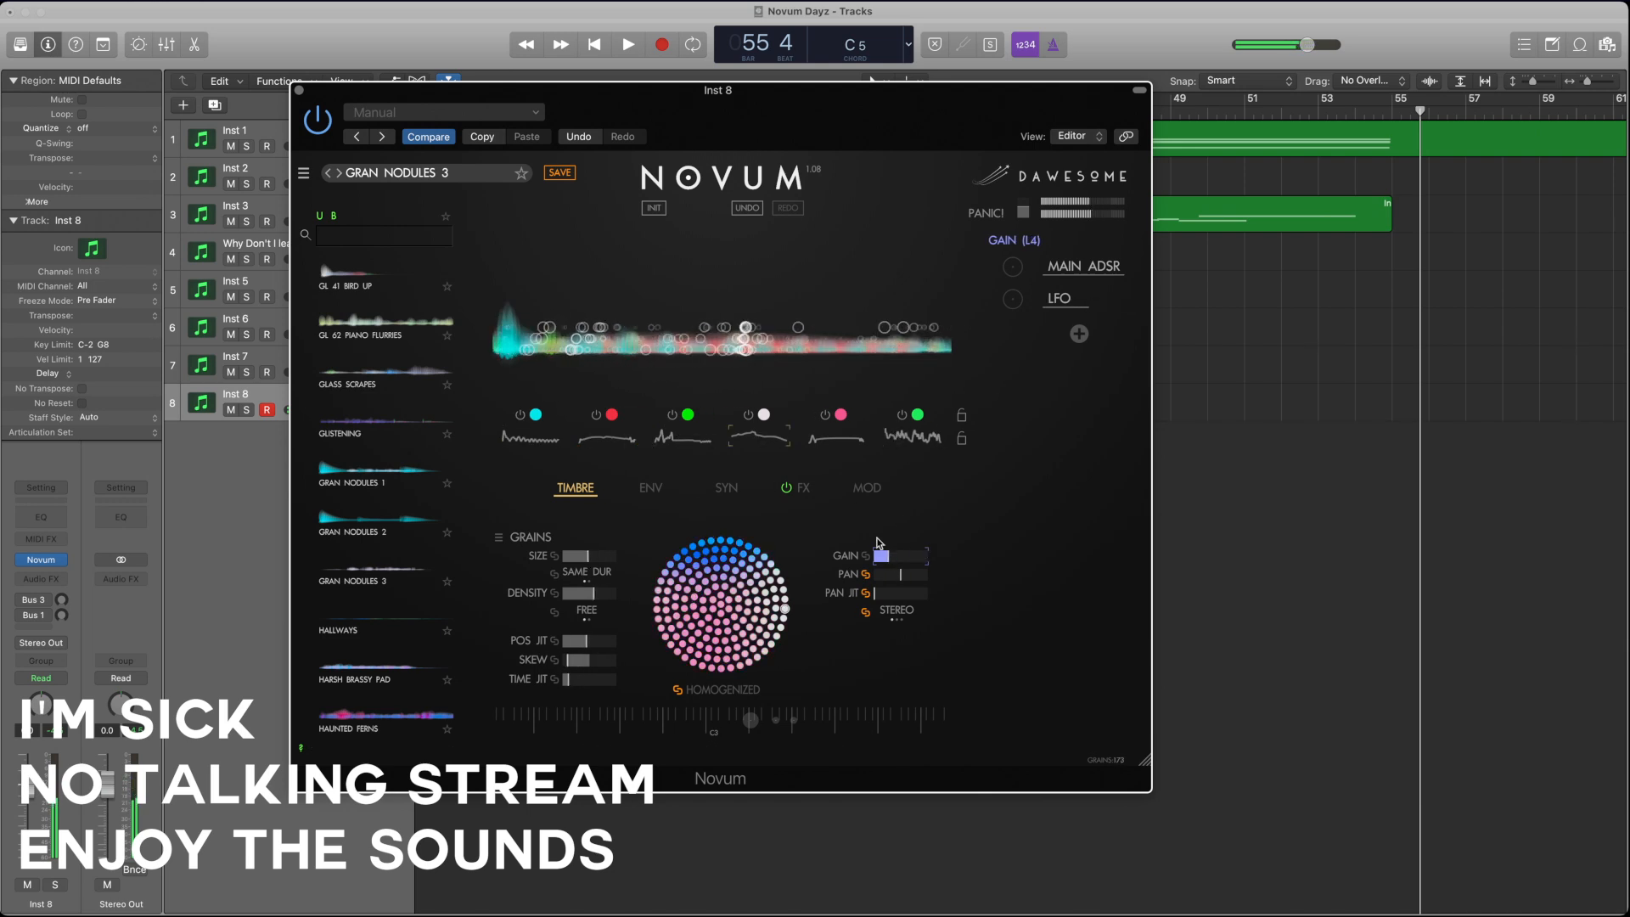
{"action": "left_click", "coordinate": [904, 437]}
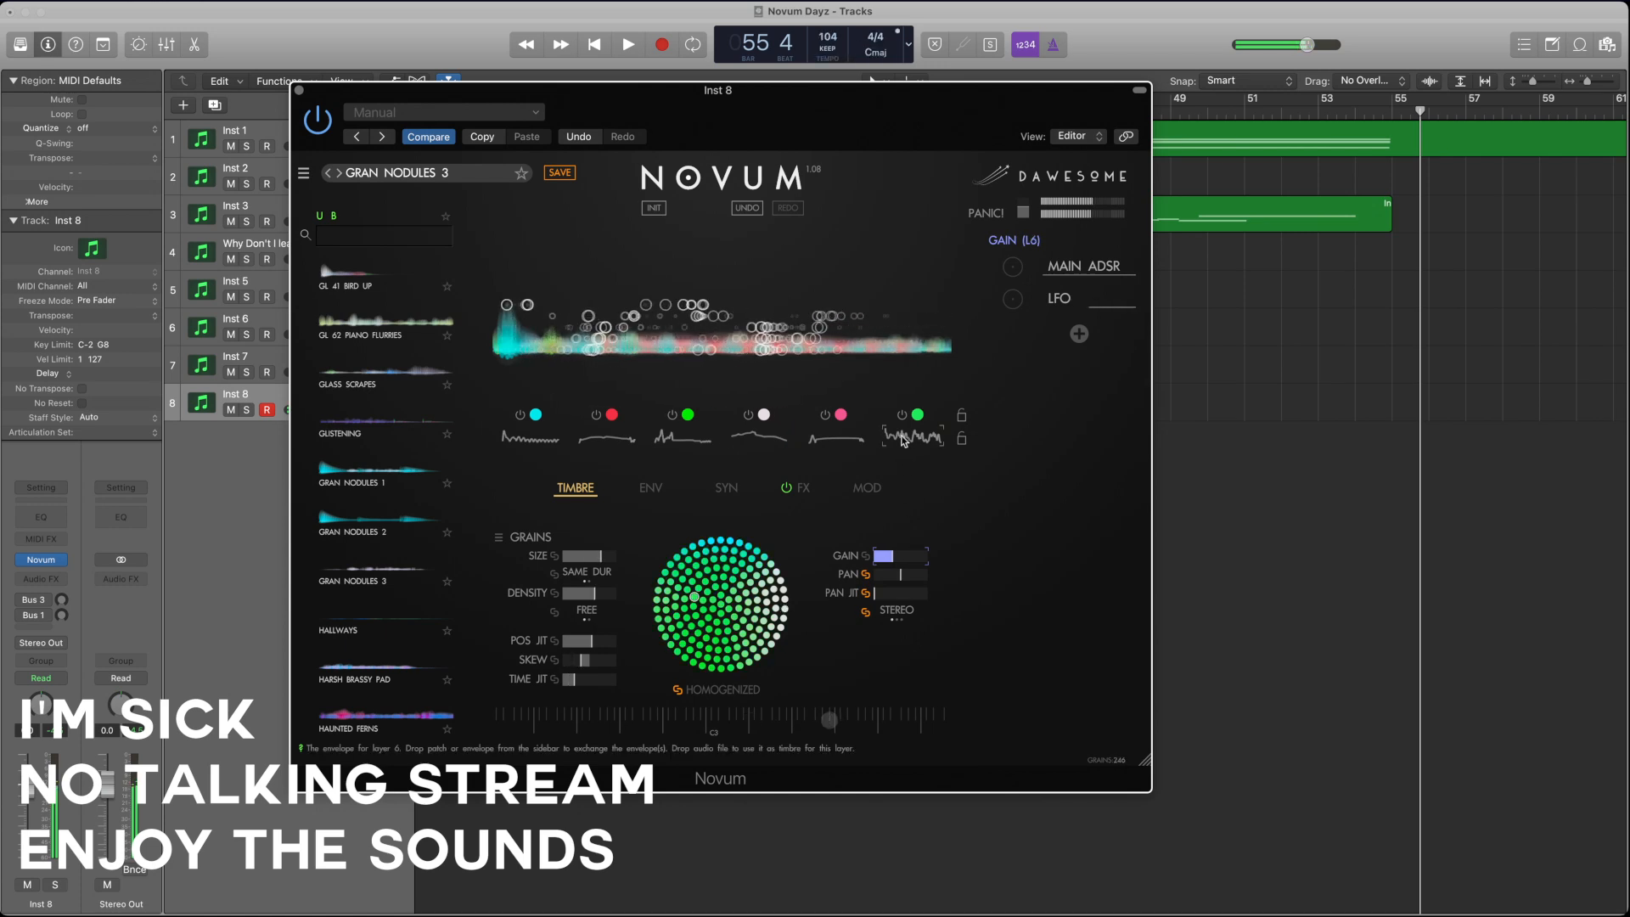
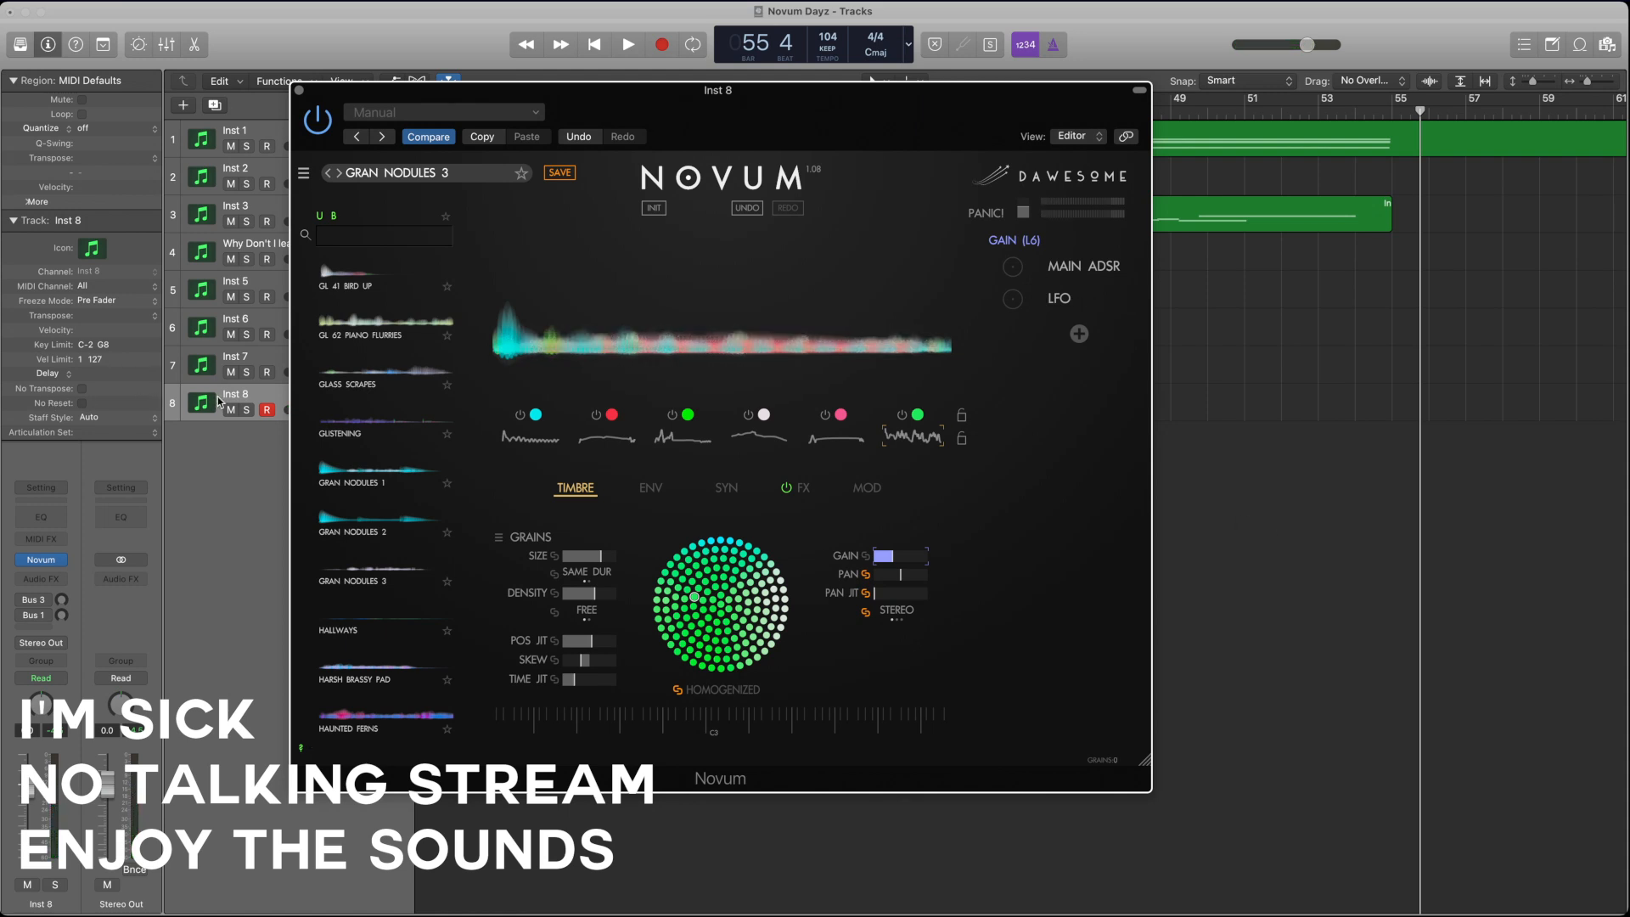
Step: Rename the eighth track as Big Space Organ Thingy
{"action": "left_click_drag", "start_coordinate": [590, 109], "coordinate": [831, 112]}
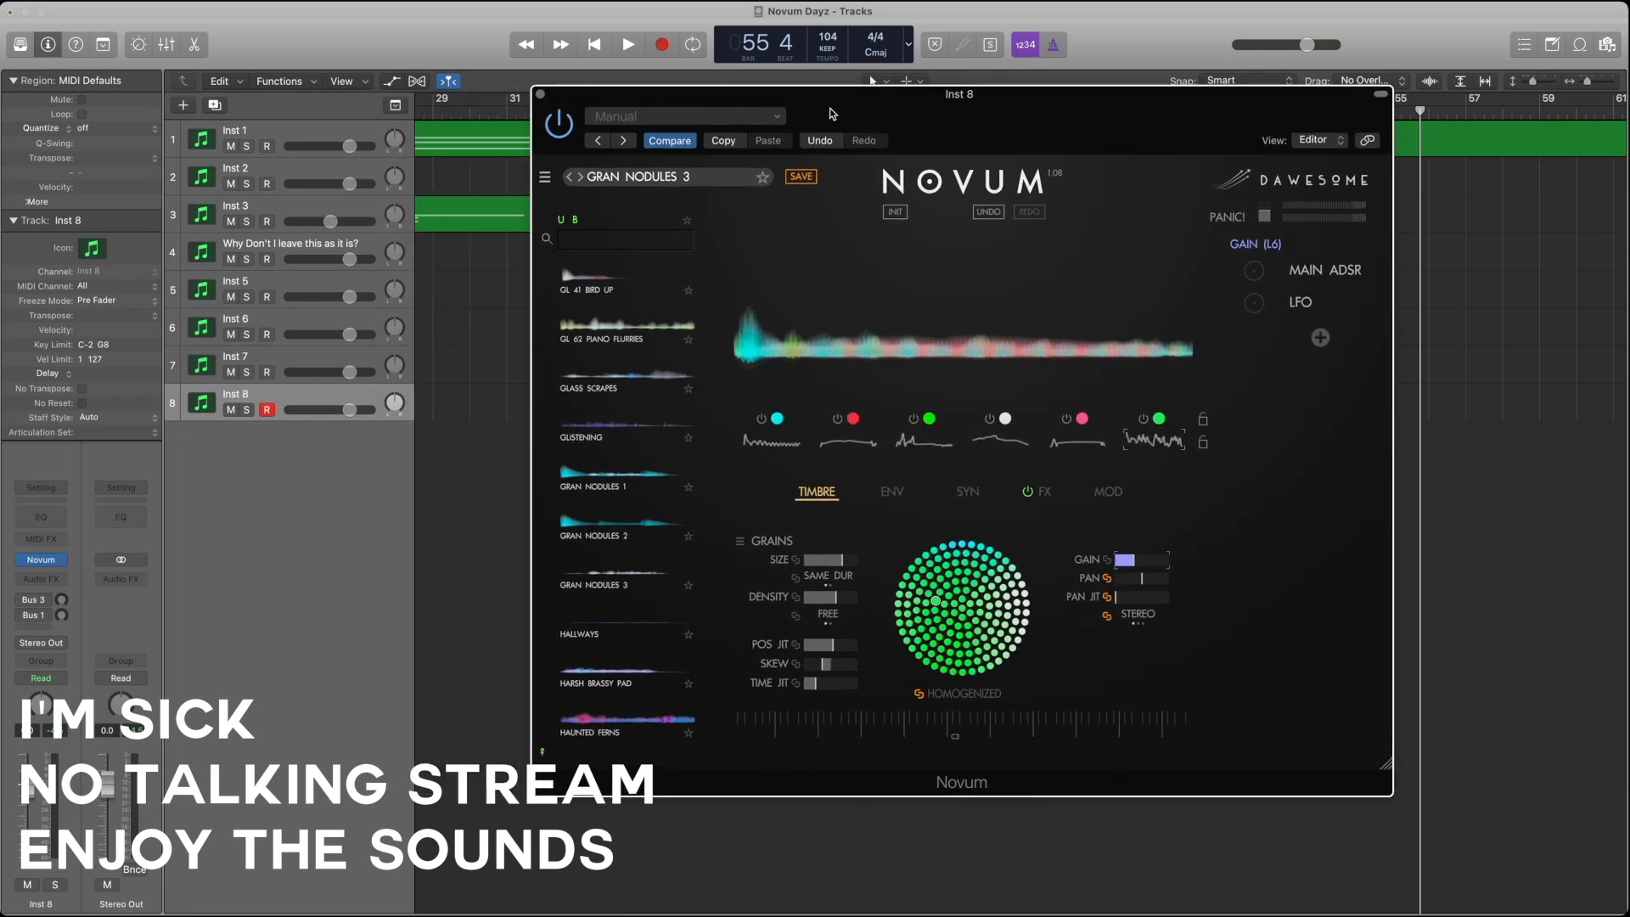
{"action": "double_click", "coordinate": [252, 396]}
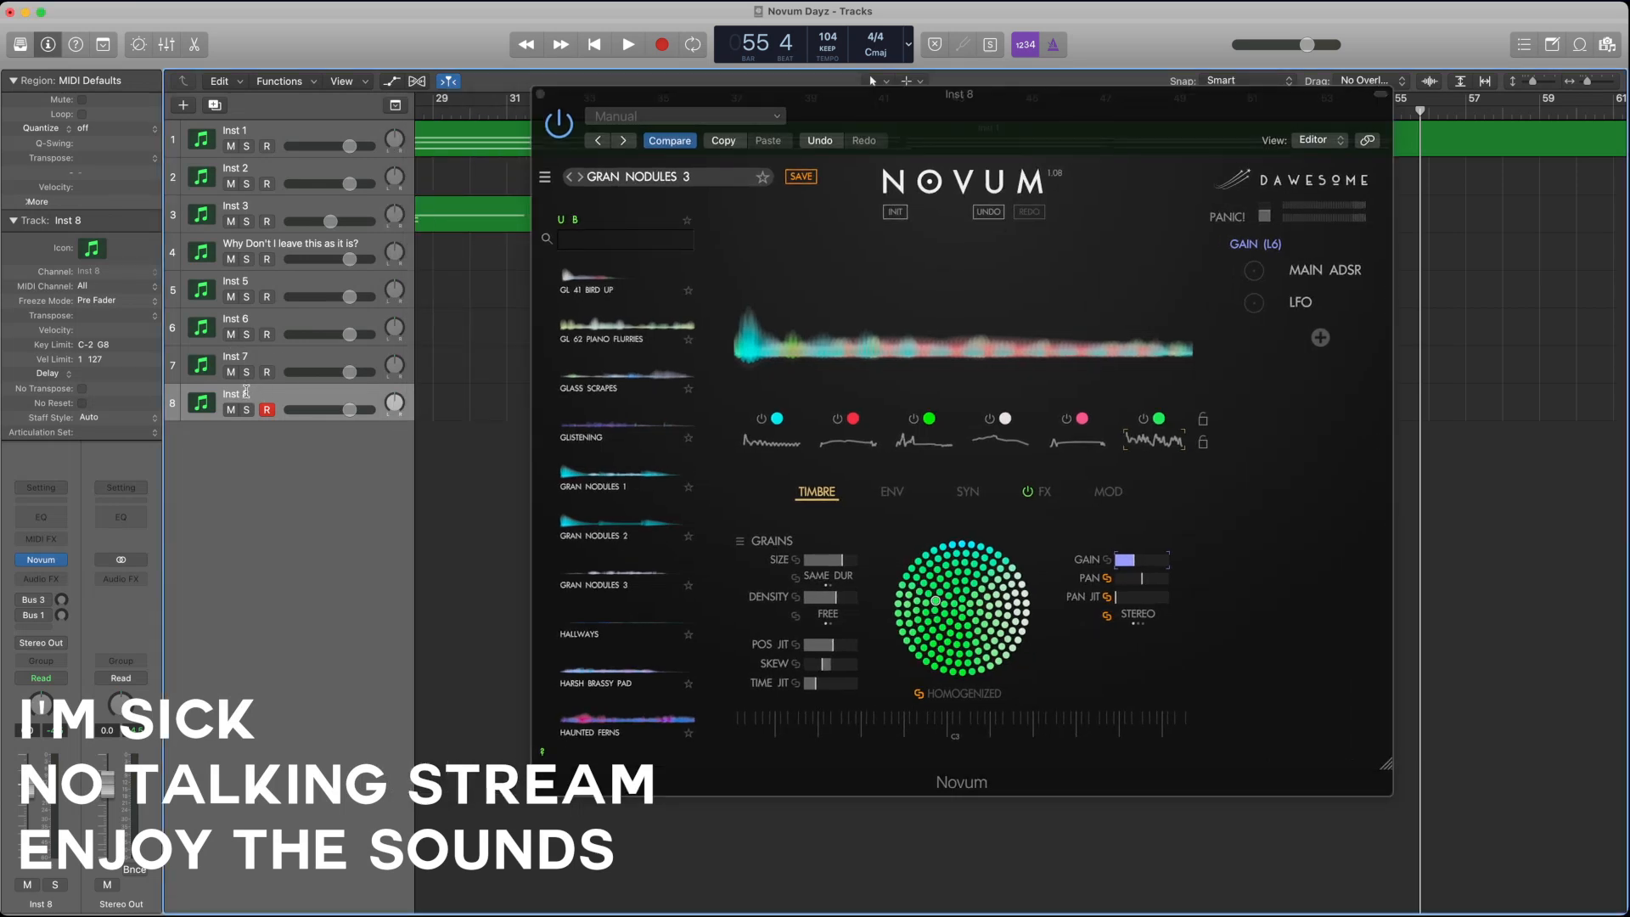
{"action": "type", "text": "Big Spac"}
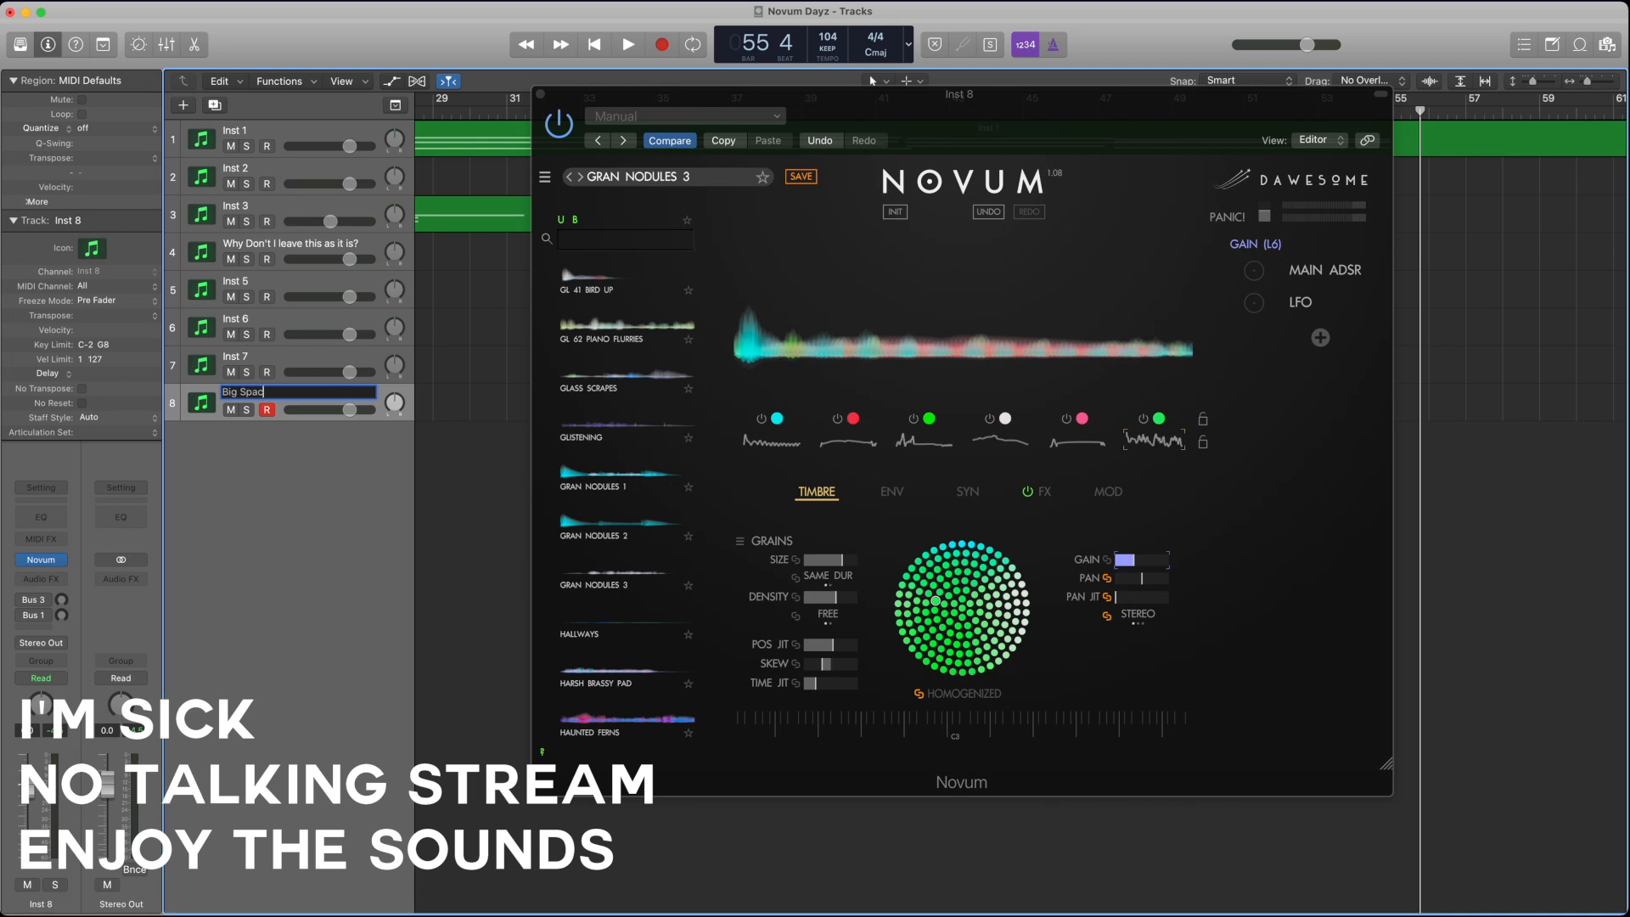
{"action": "type", "text": "e Organ Thingy"}
{"action": "key", "text": "Return"}
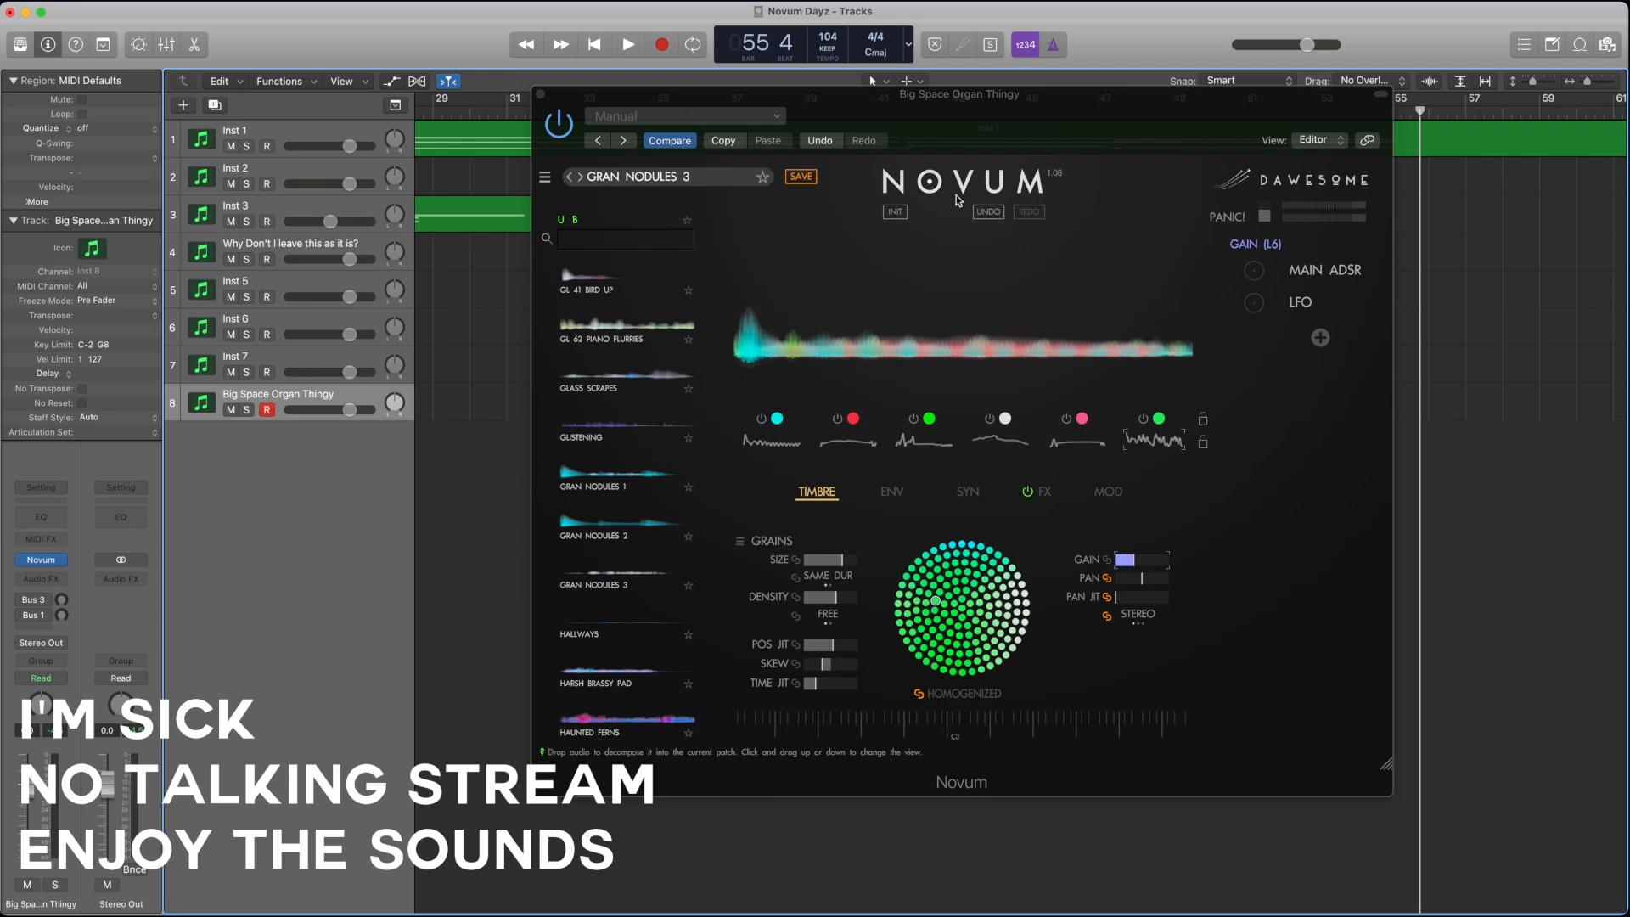
Step: Isolate layer 6 for listening by switching off layers 5, 4, 3, 2 and 1
{"action": "left_click_drag", "start_coordinate": [1096, 110], "coordinate": [802, 110]}
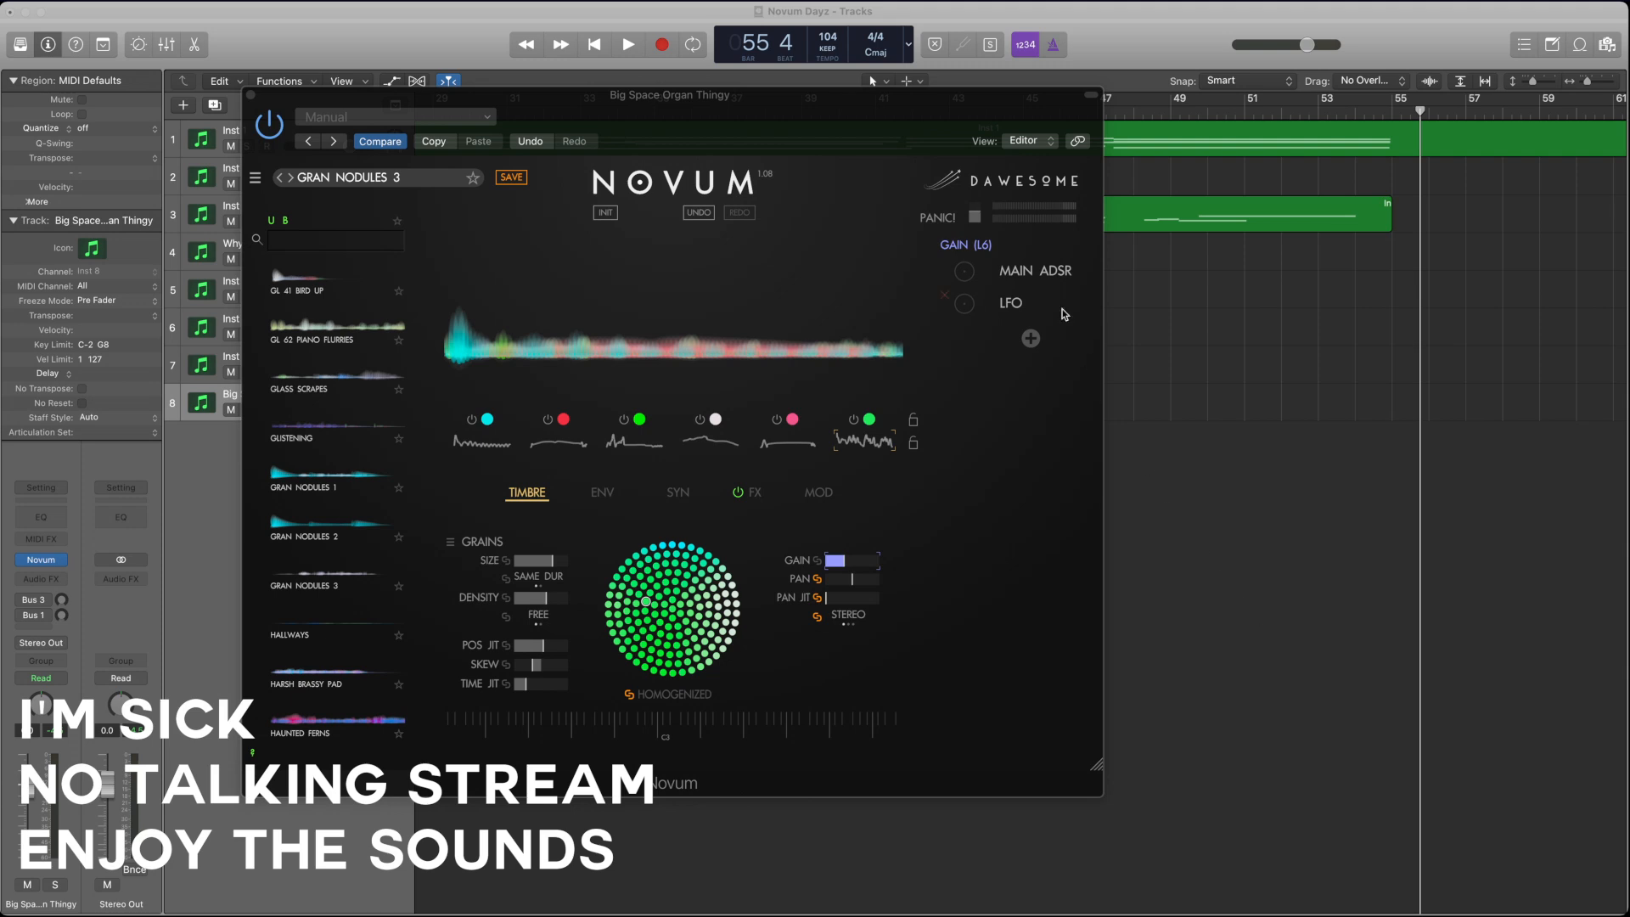
{"action": "left_click", "coordinate": [934, 106]}
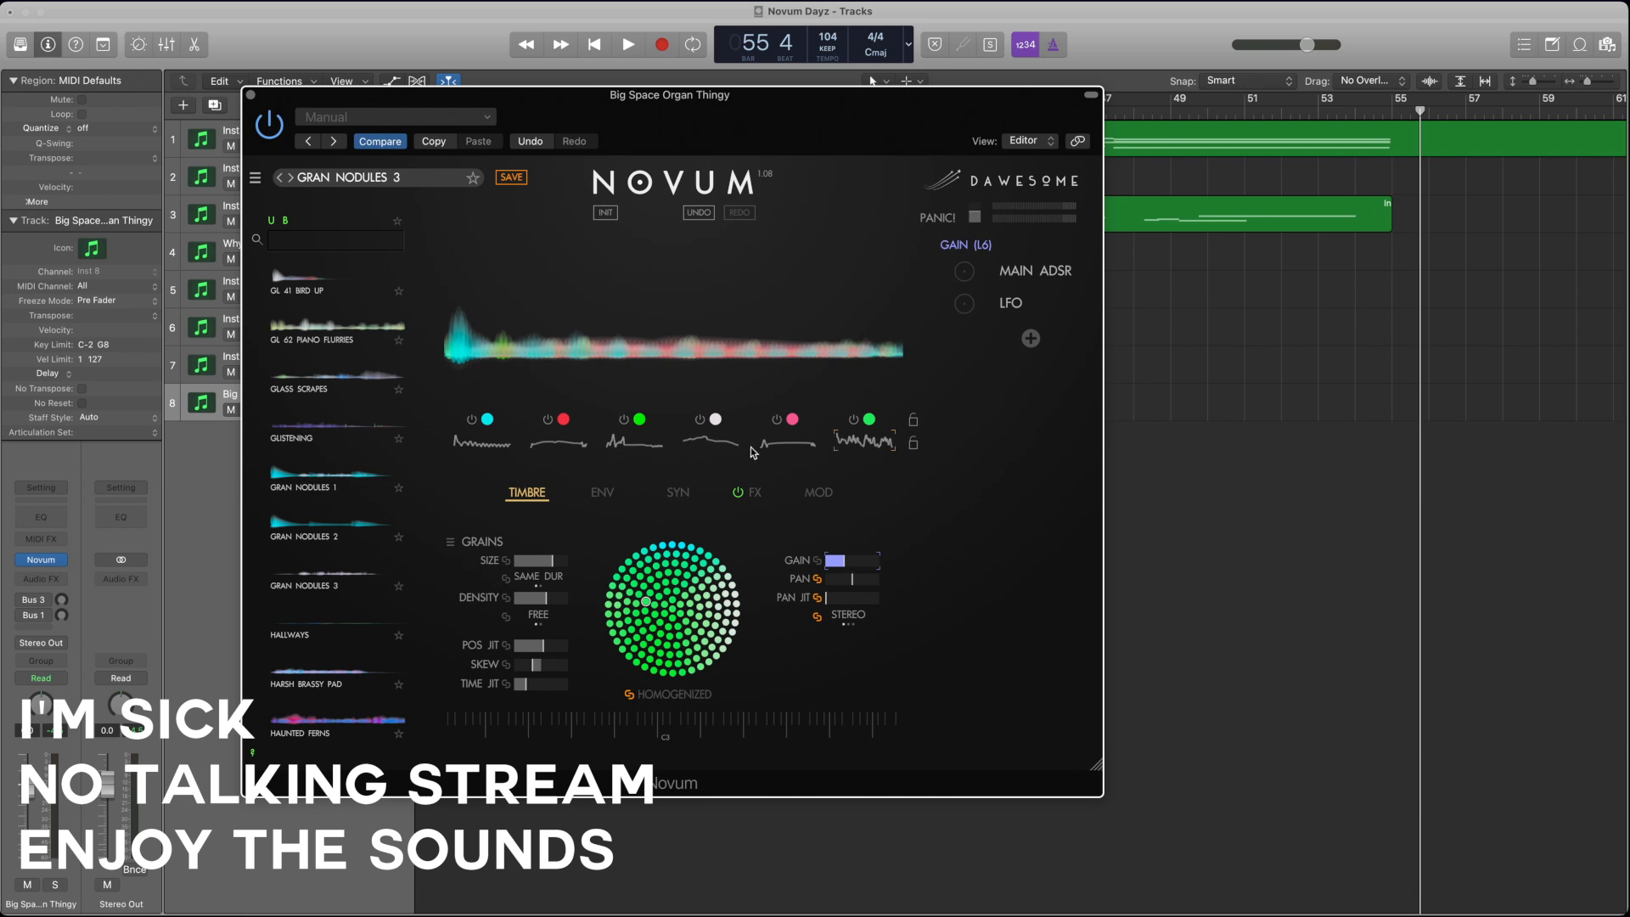
{"action": "left_click", "coordinate": [705, 450]}
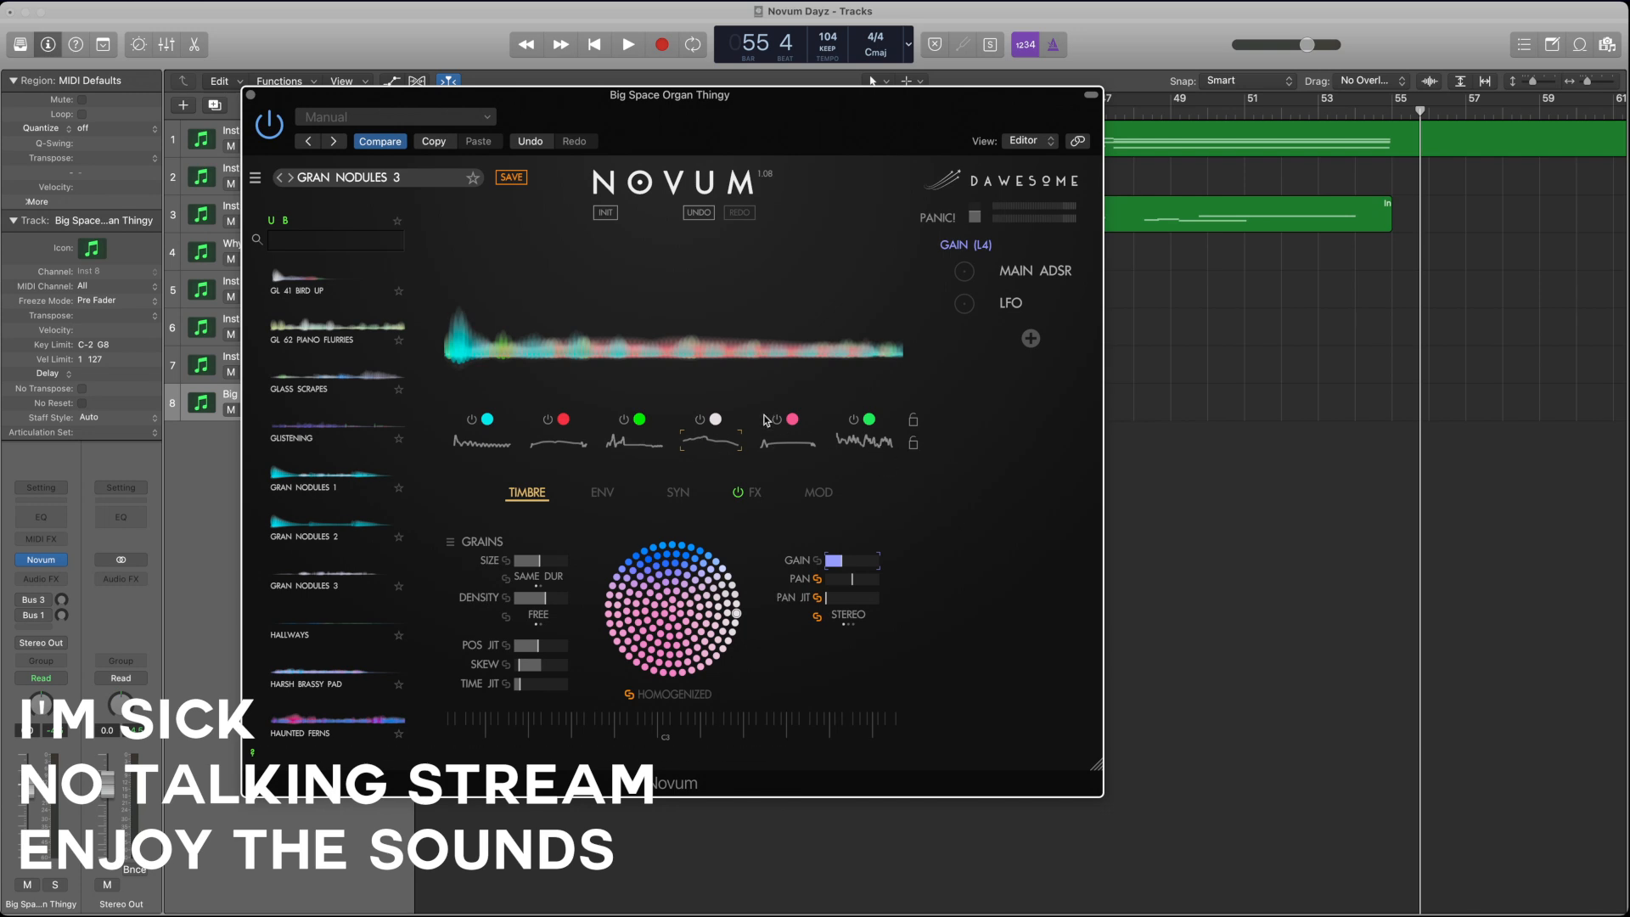
{"action": "left_click", "coordinate": [760, 425]}
{"action": "left_click", "coordinate": [686, 424]}
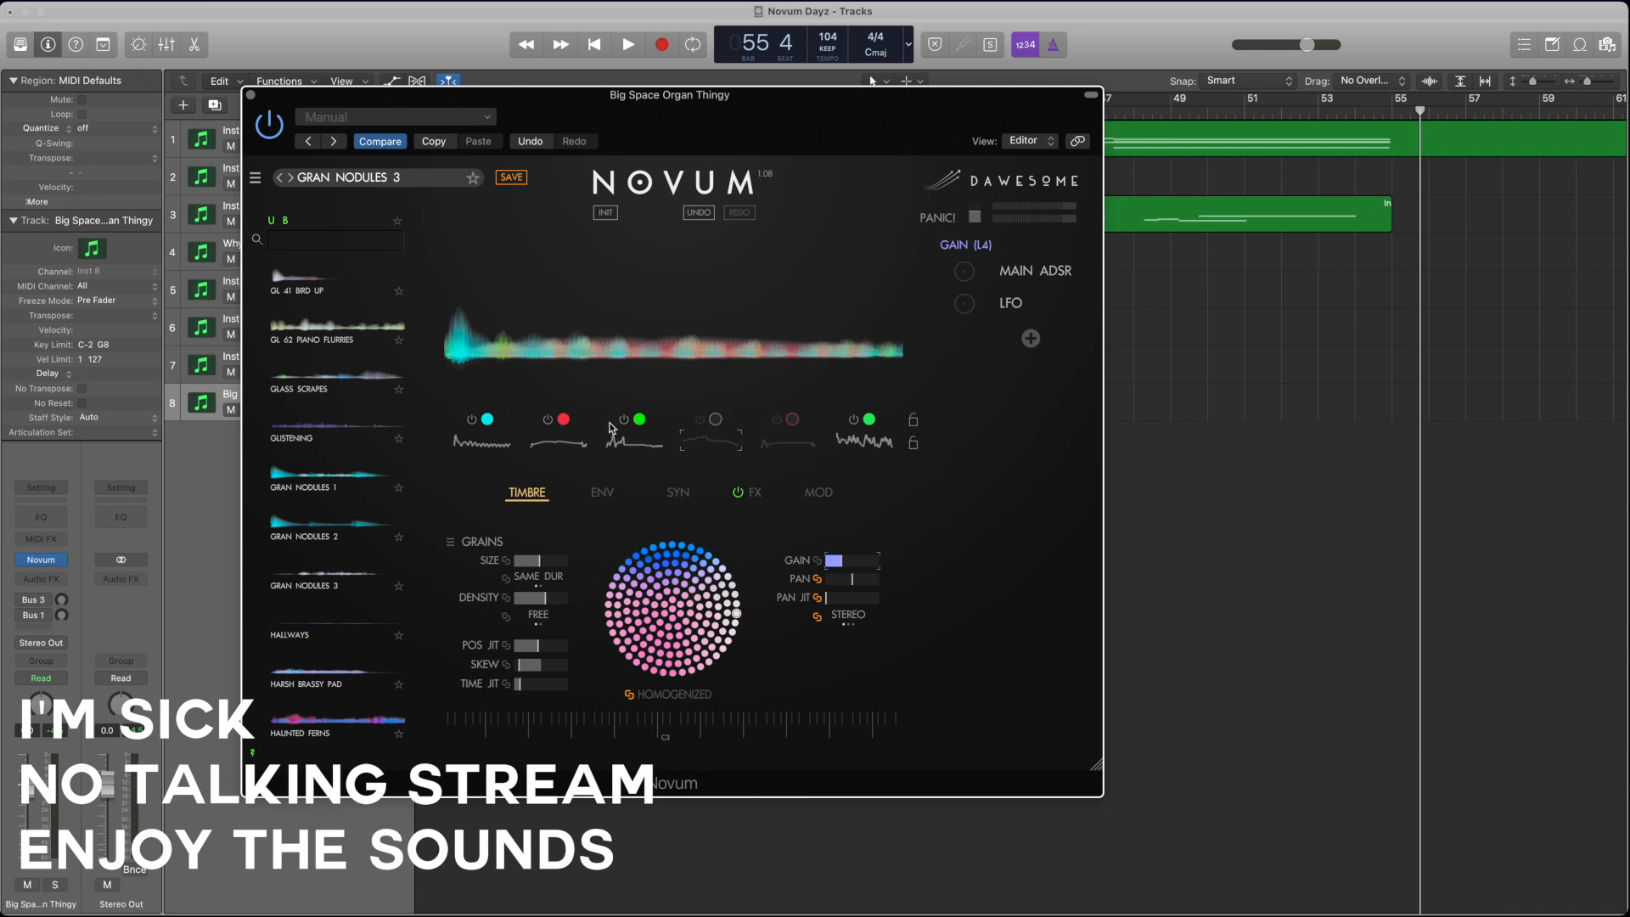
{"action": "left_click", "coordinate": [611, 424]}
{"action": "left_click", "coordinate": [546, 422]}
{"action": "left_click", "coordinate": [472, 419]}
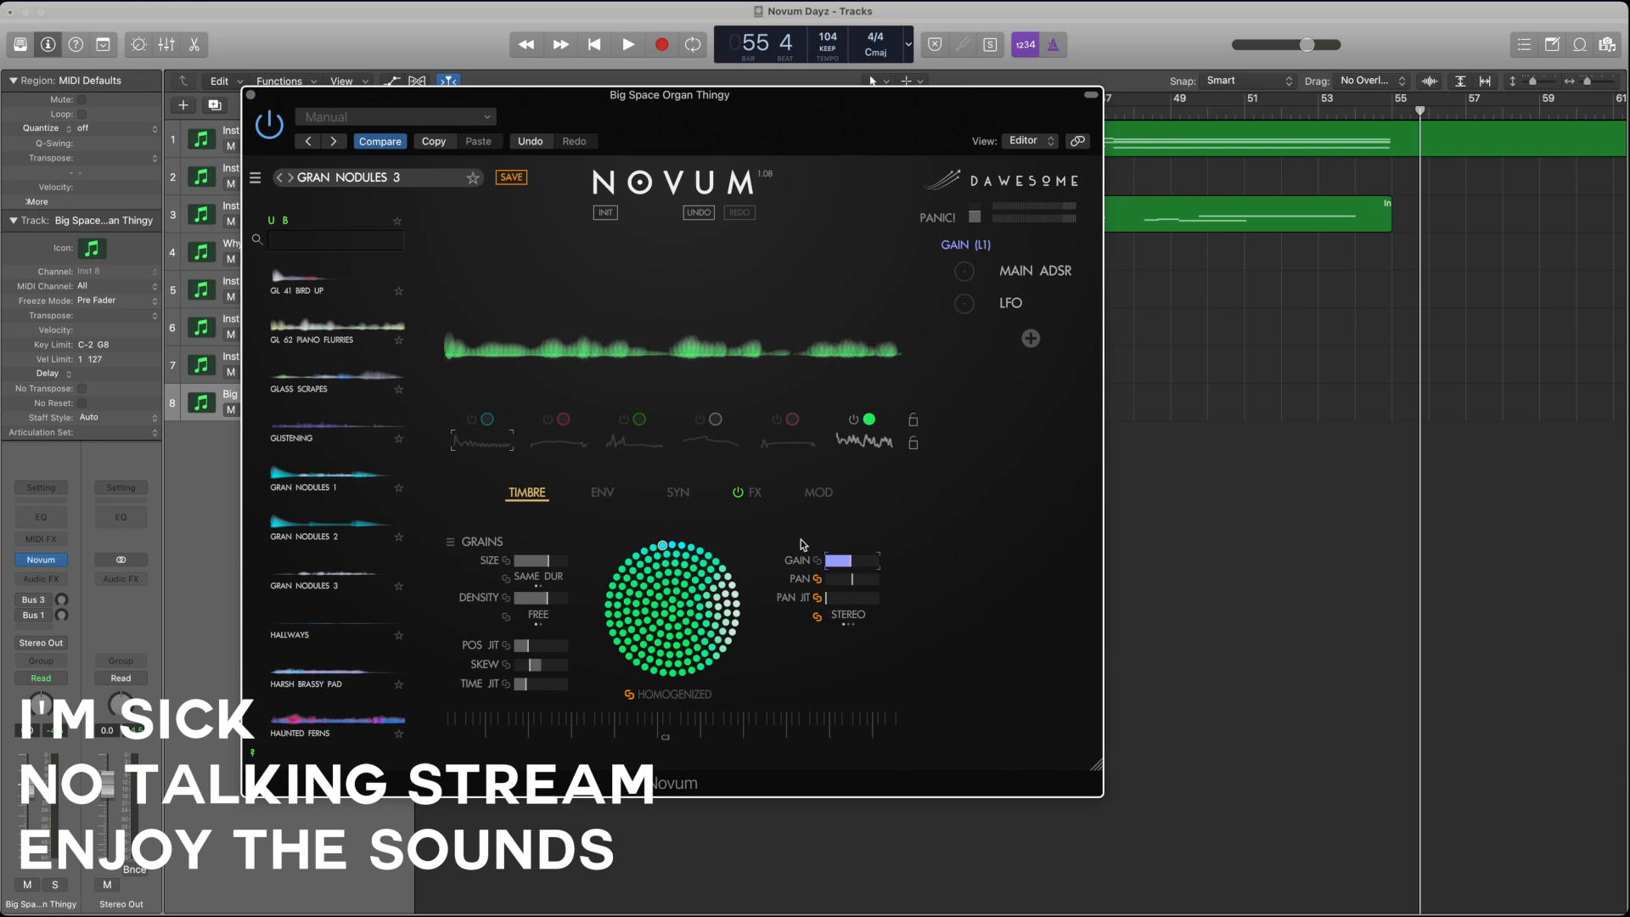
Step: Examine layer 1's envelope and compare the grain timbre settings of layers 1, 4, 5 and 6
{"action": "left_click", "coordinate": [602, 492]}
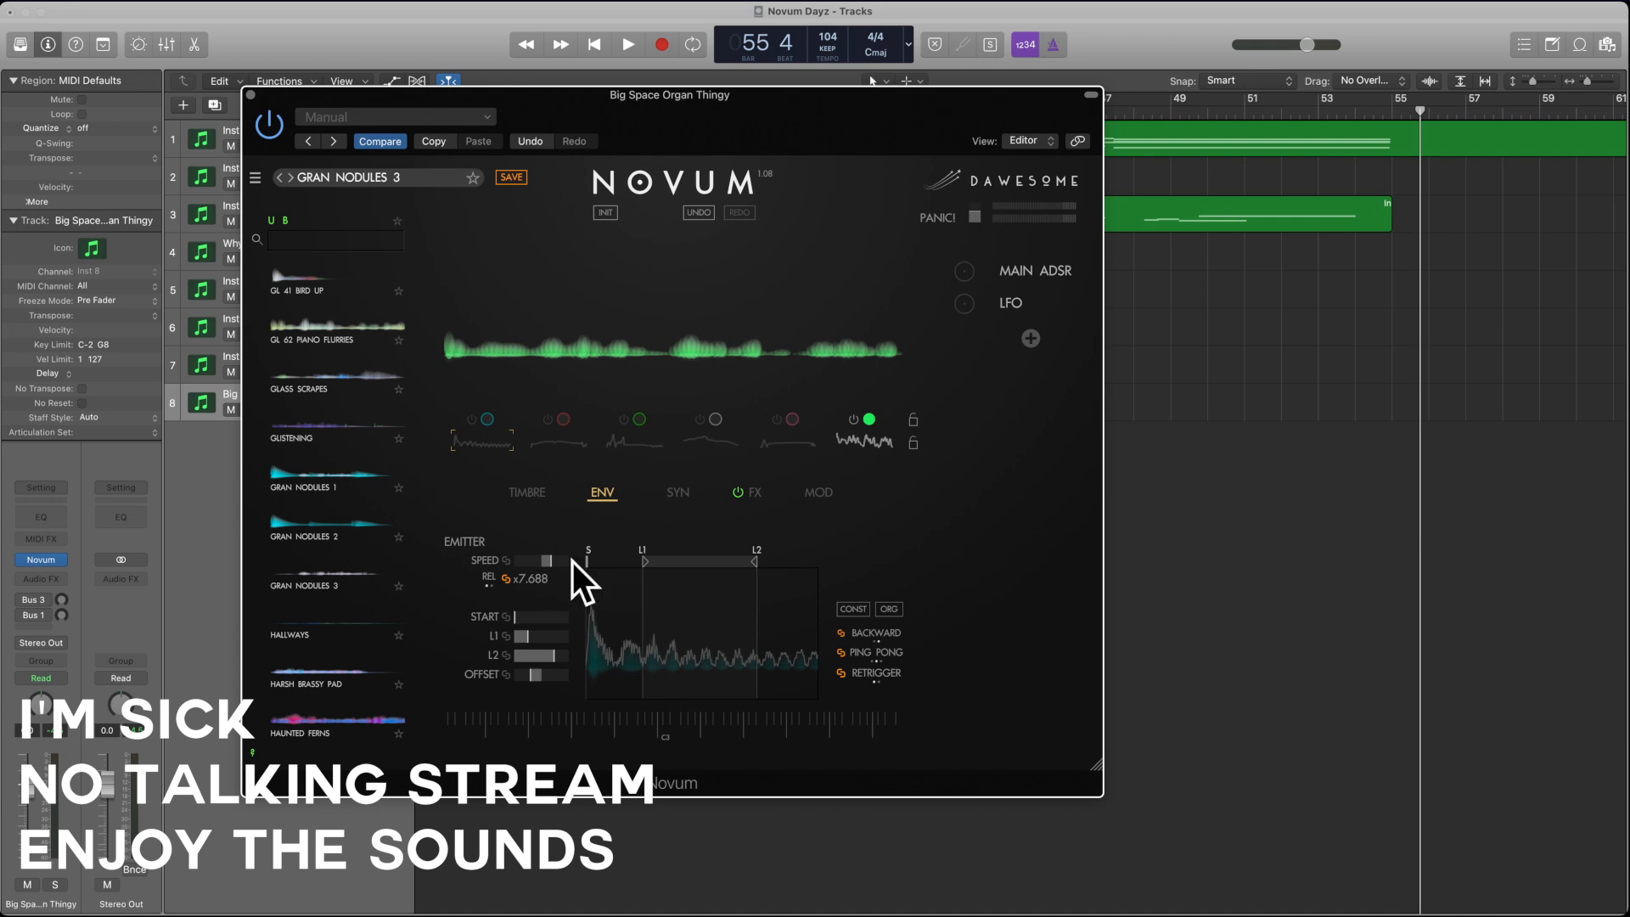
{"action": "left_click", "coordinate": [536, 492]}
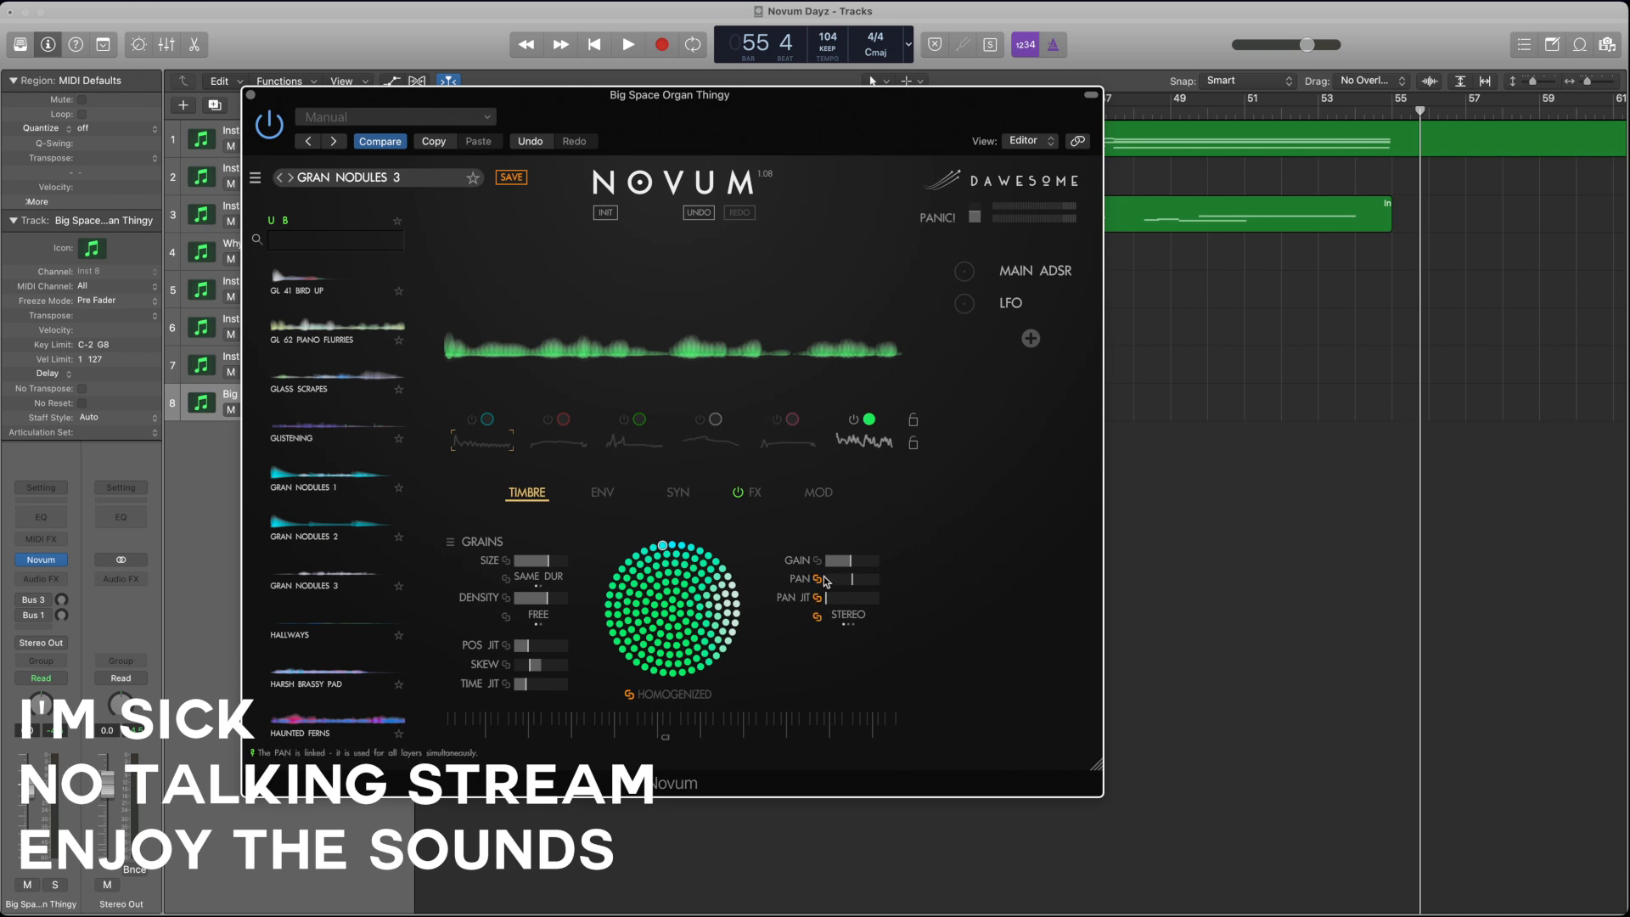
{"action": "left_click", "coordinate": [687, 448]}
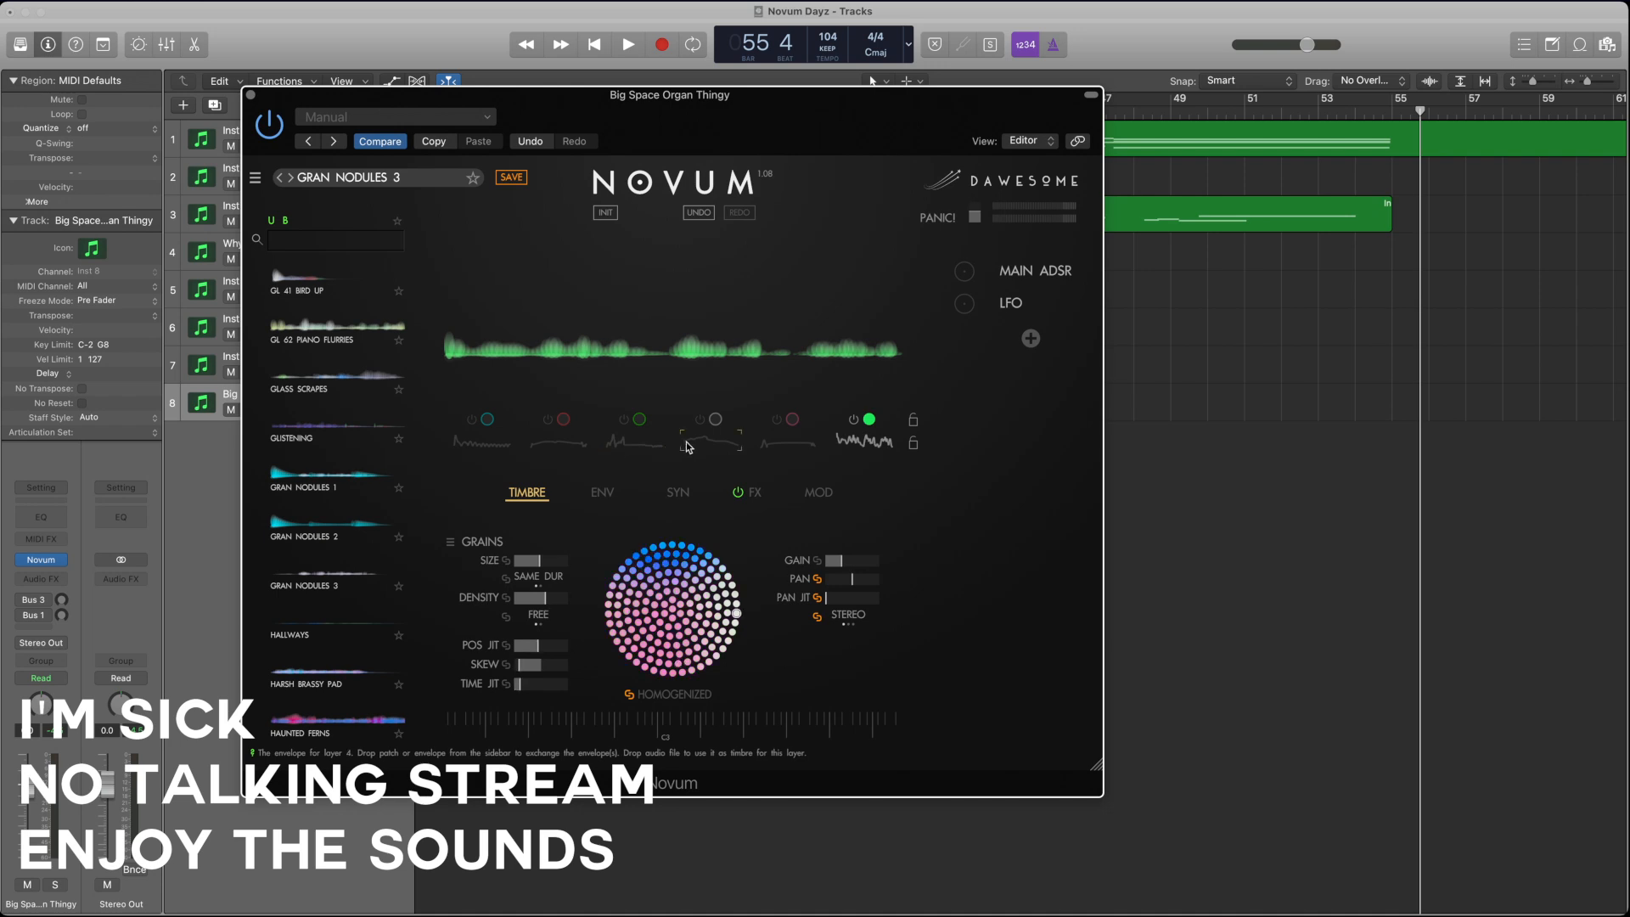
{"action": "left_click", "coordinate": [778, 448]}
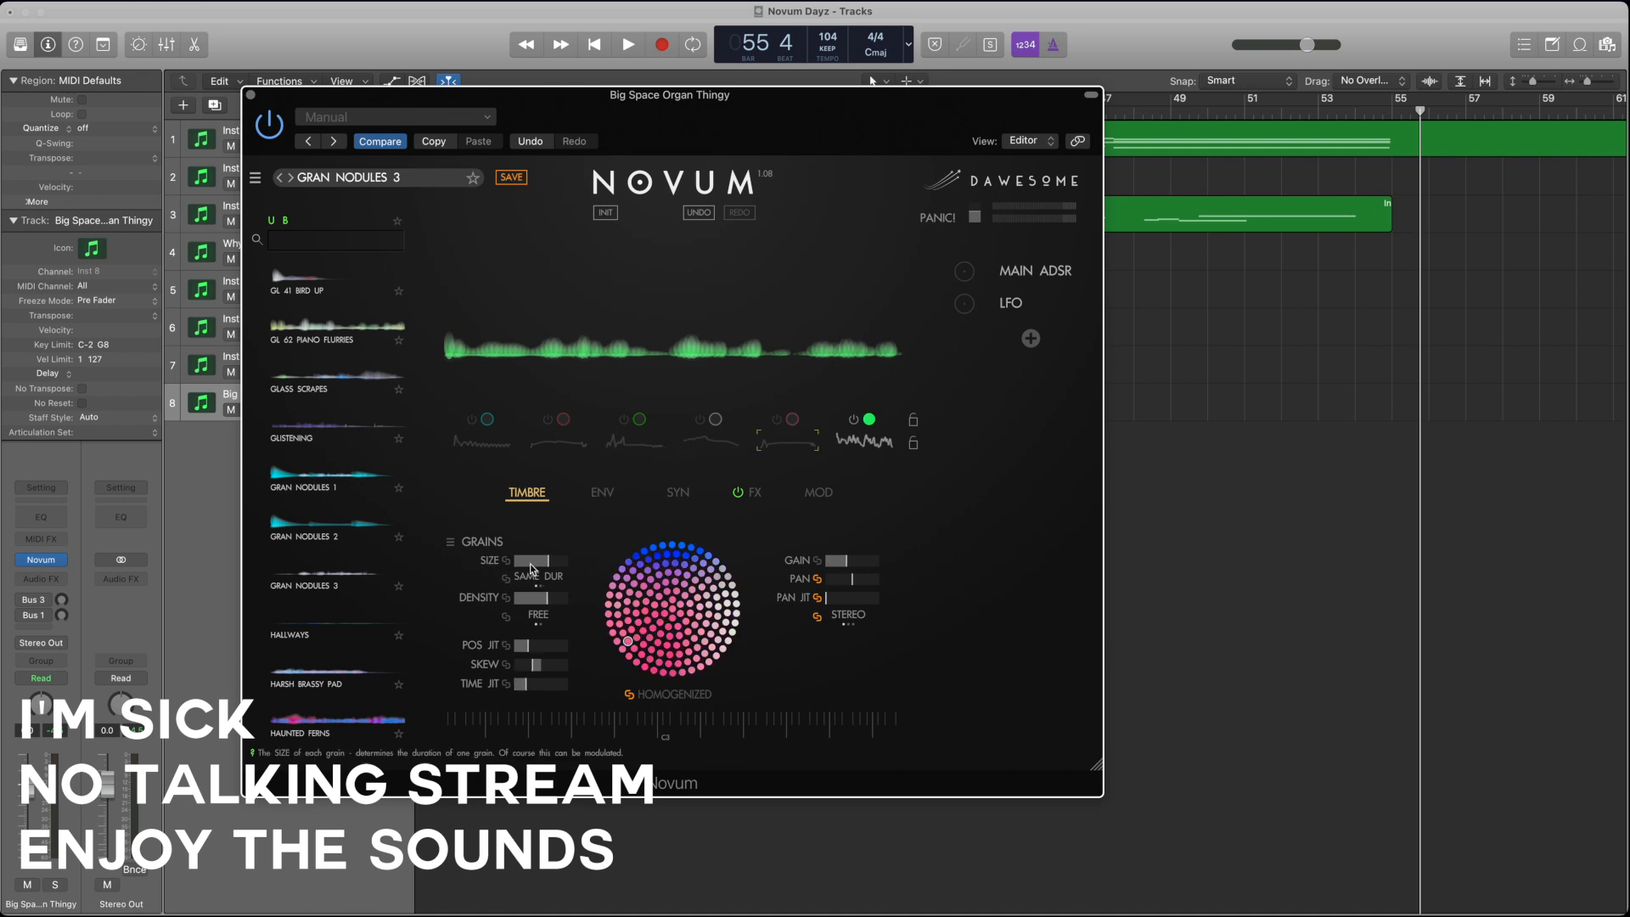
{"action": "left_click", "coordinate": [869, 448]}
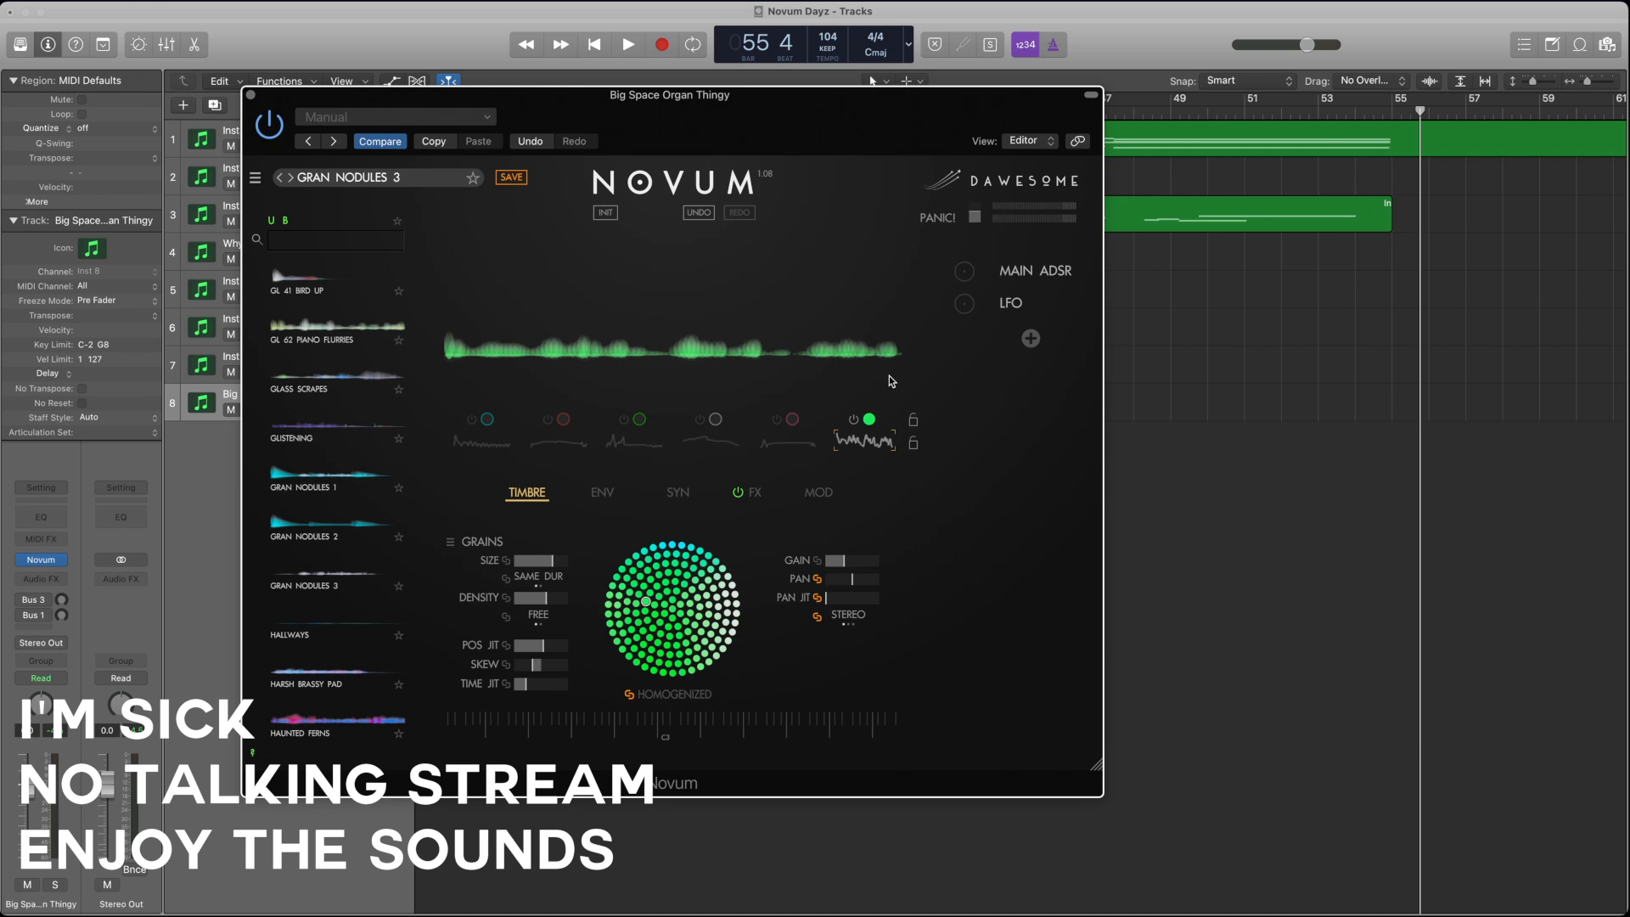
Step: Isolate layer 4 in place of layer 6, and examine its envelope alongside layer 3's
{"action": "left_click", "coordinate": [701, 421]}
{"action": "left_click", "coordinate": [854, 419]}
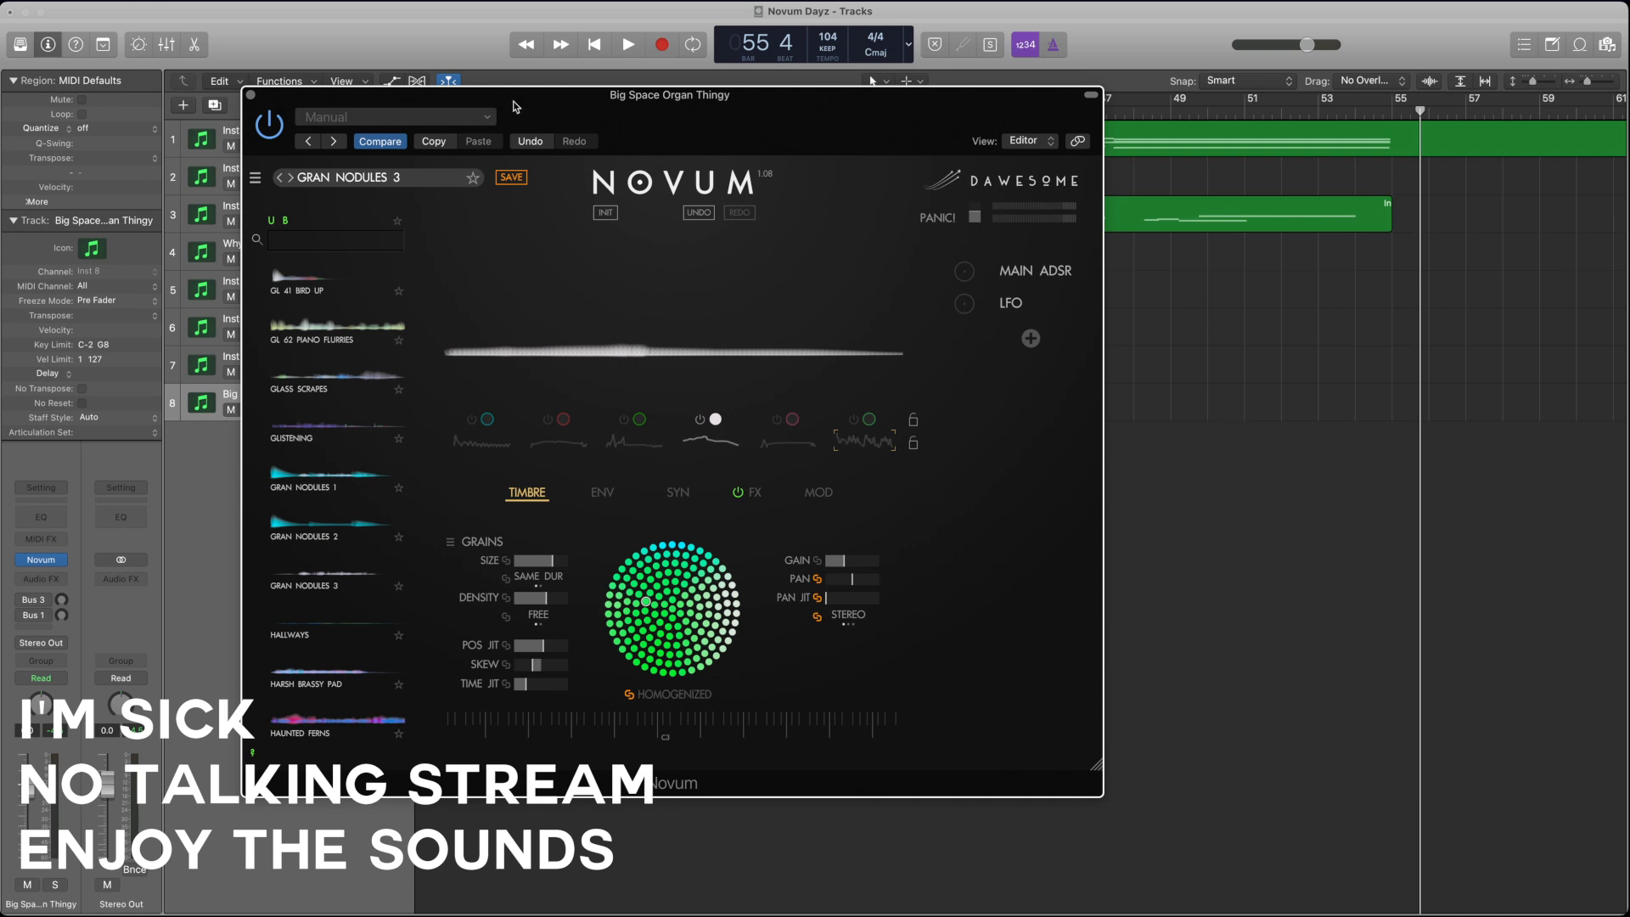
{"action": "mouse_move", "coordinate": [516, 107]}
{"action": "left_mouse_down"}
{"action": "mouse_move", "coordinate": [873, 124]}
{"action": "mouse_move", "coordinate": [571, 146]}
{"action": "mouse_move", "coordinate": [544, 120]}
{"action": "left_mouse_up"}
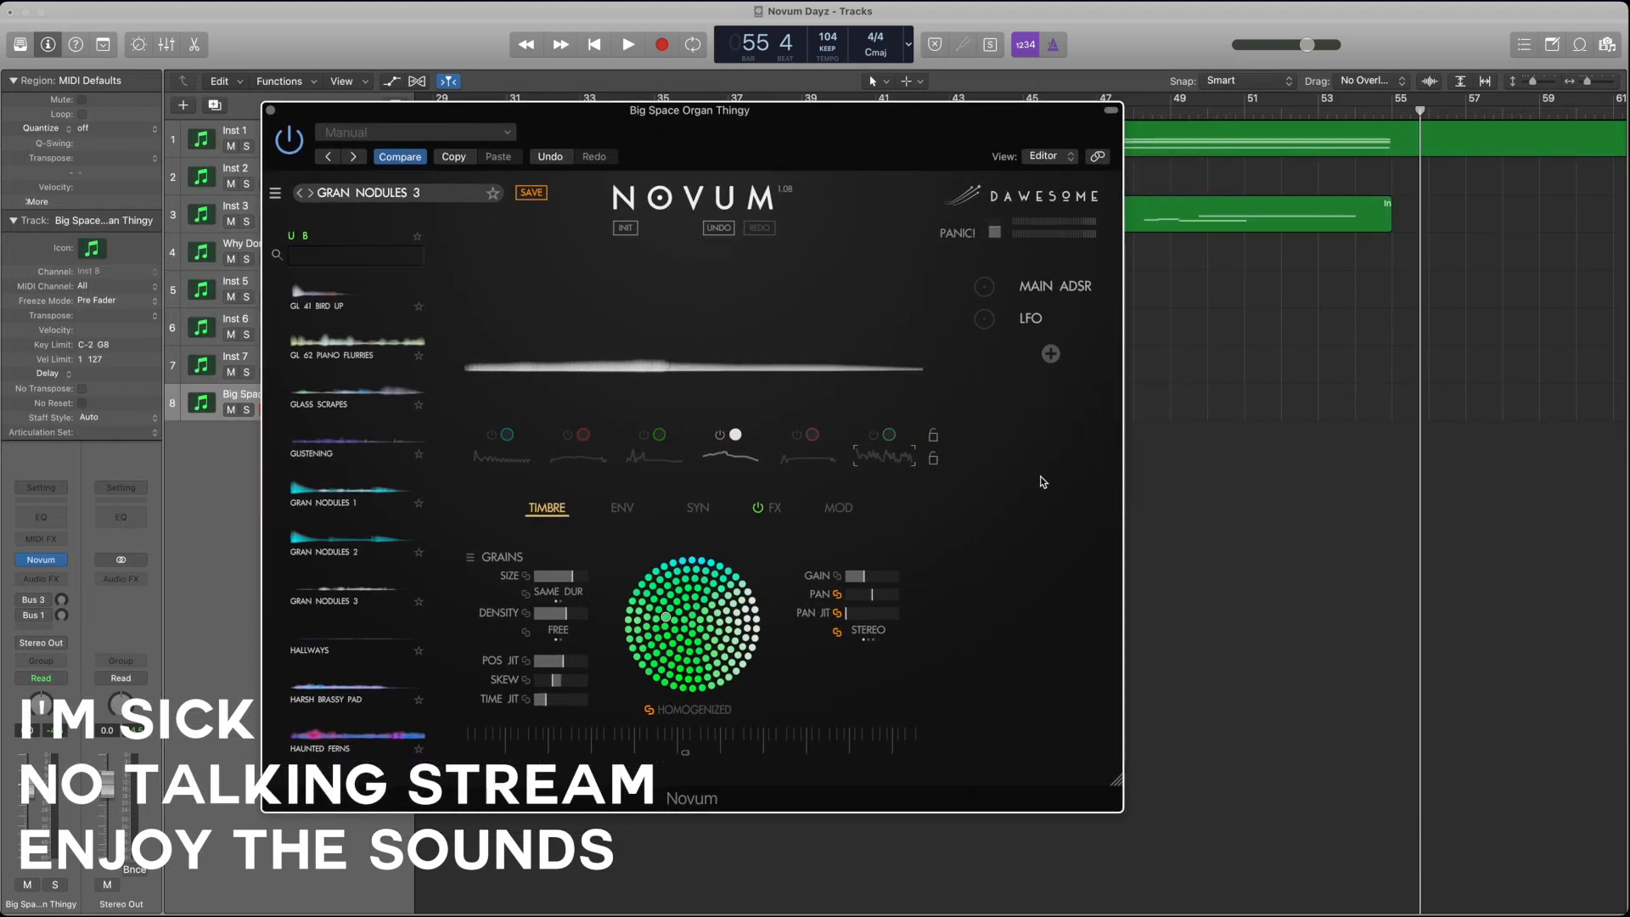
{"action": "left_click", "coordinate": [715, 460]}
{"action": "left_click", "coordinate": [622, 507]}
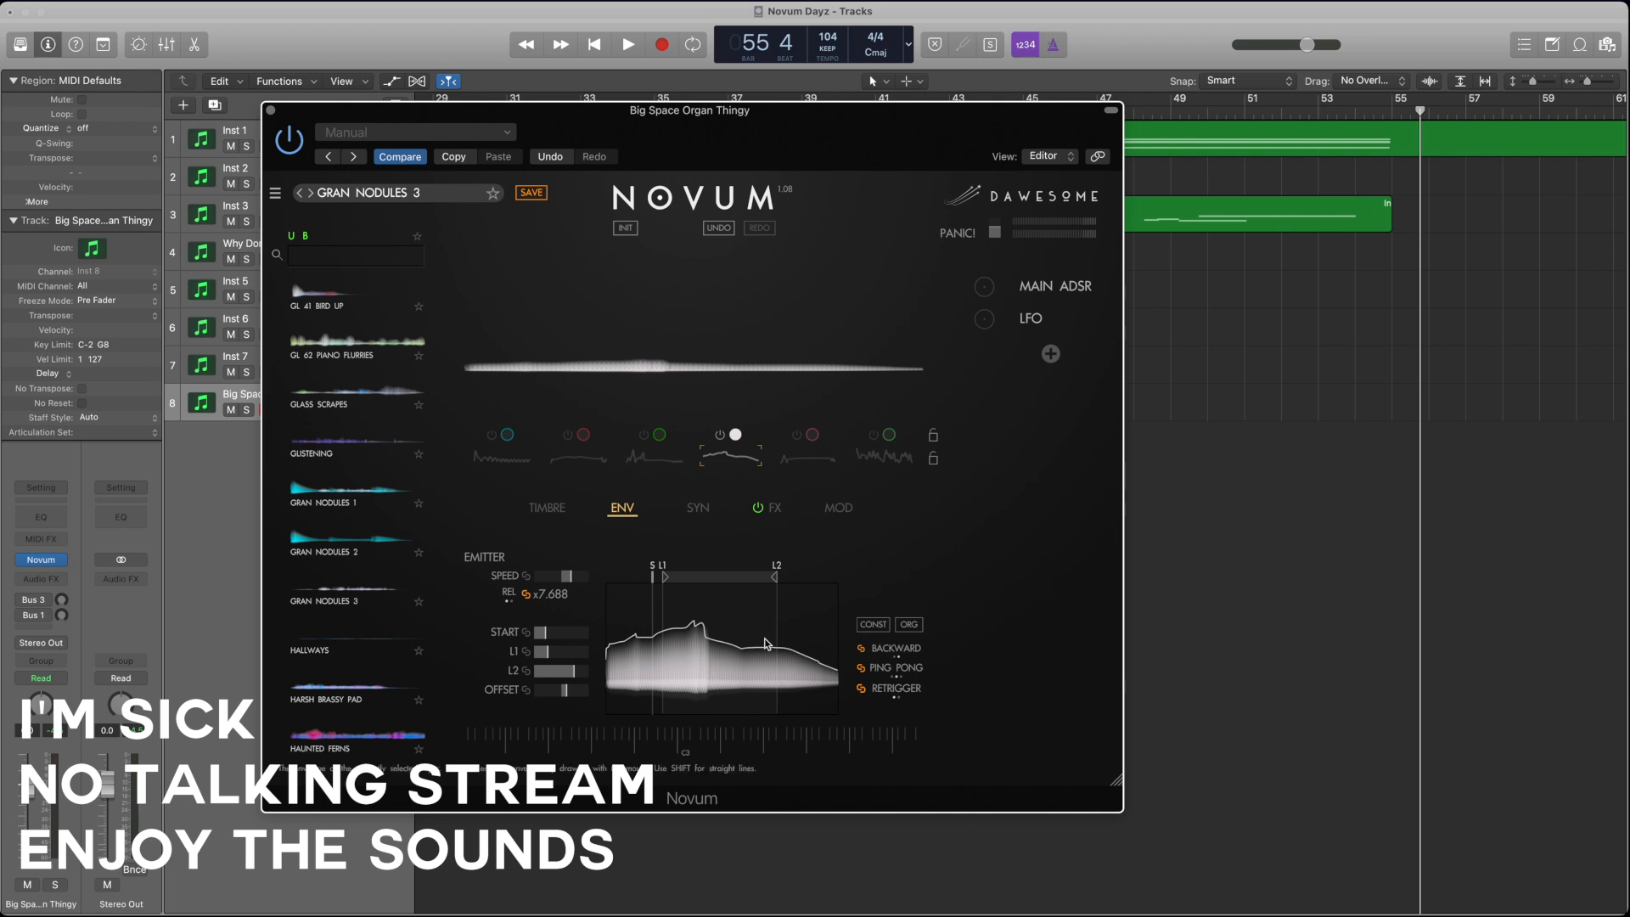
{"action": "left_click", "coordinate": [654, 456]}
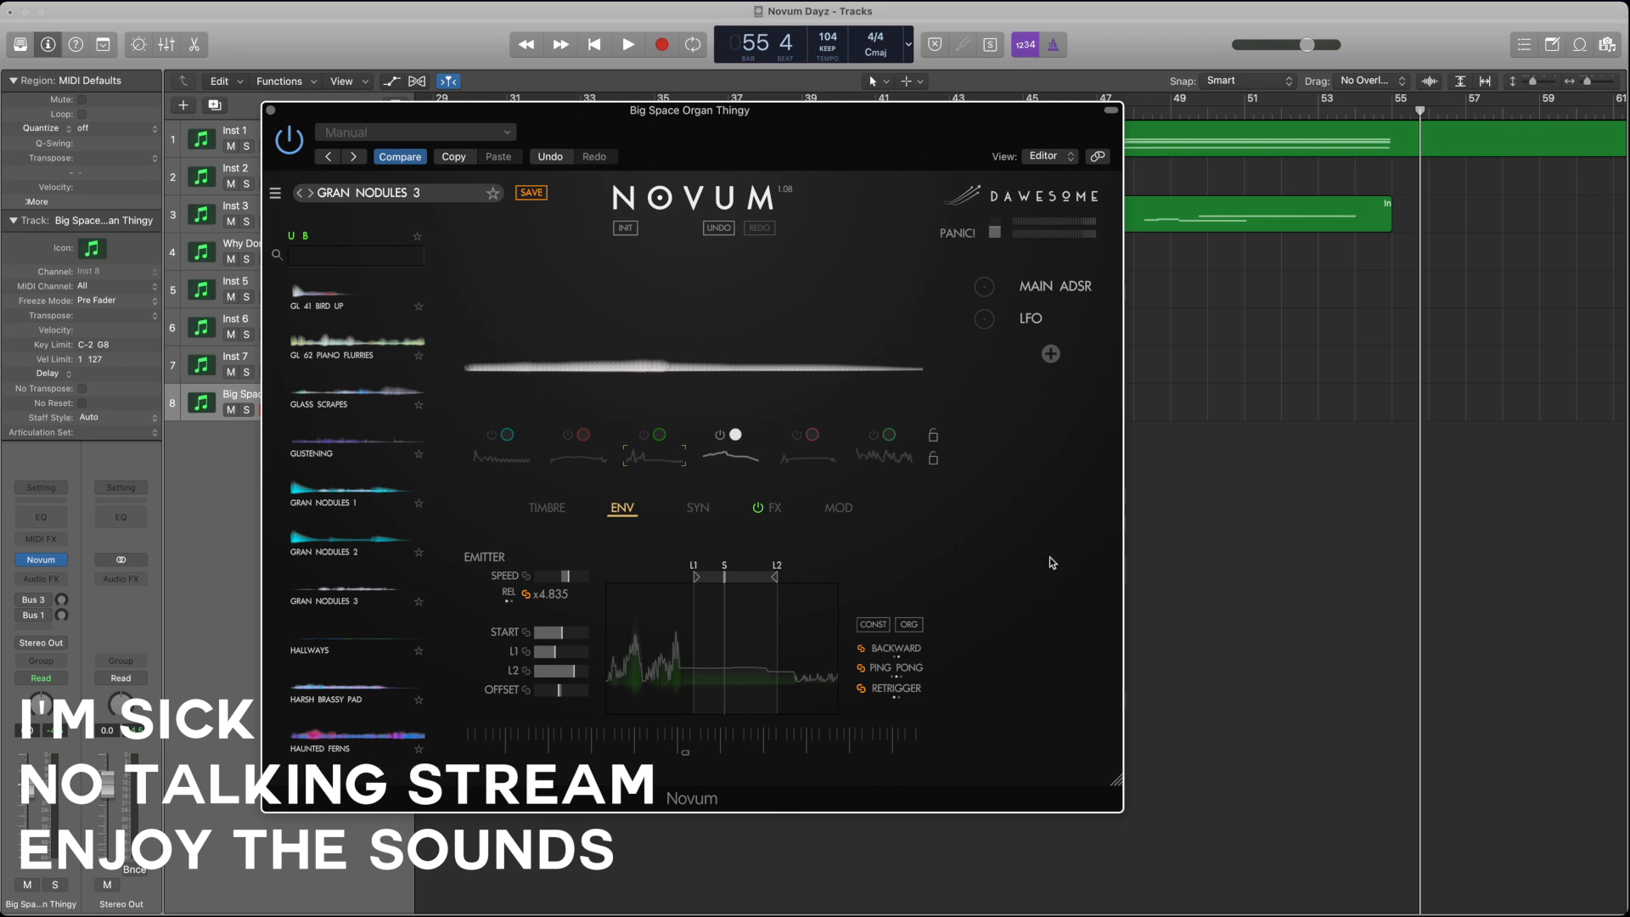
{"action": "left_click", "coordinate": [732, 463]}
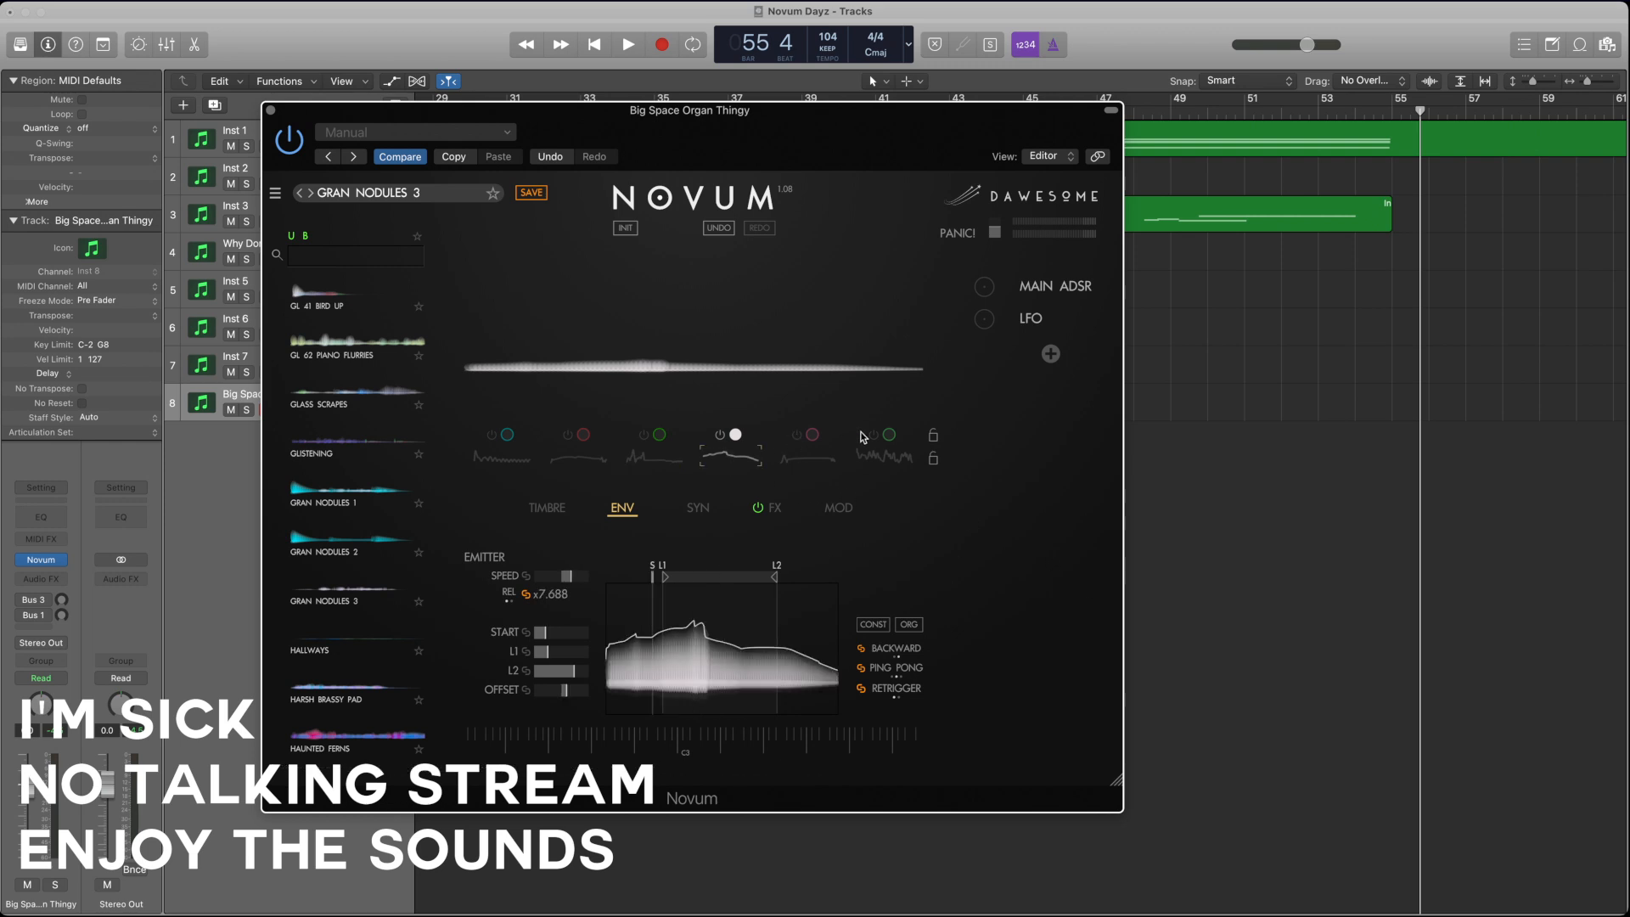
Step: Restore the full mix by switching layers 6, 5, 3, 2 and 1 on again
{"action": "left_click", "coordinate": [868, 439]}
{"action": "left_click", "coordinate": [799, 442]}
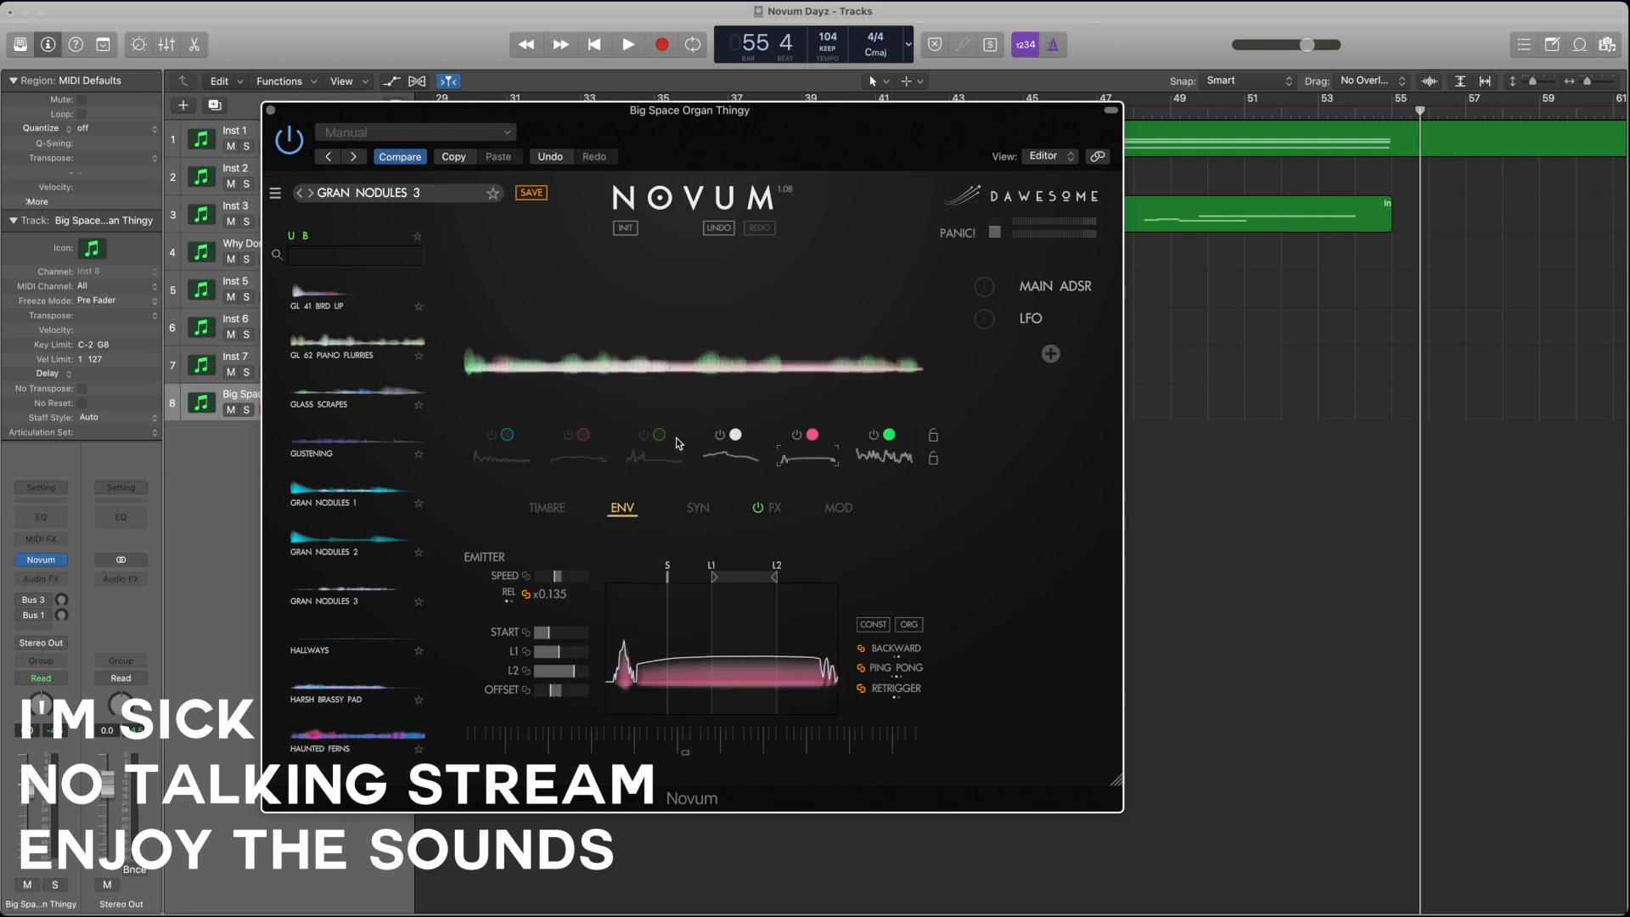
{"action": "left_click", "coordinate": [642, 443]}
{"action": "left_click", "coordinate": [562, 443]}
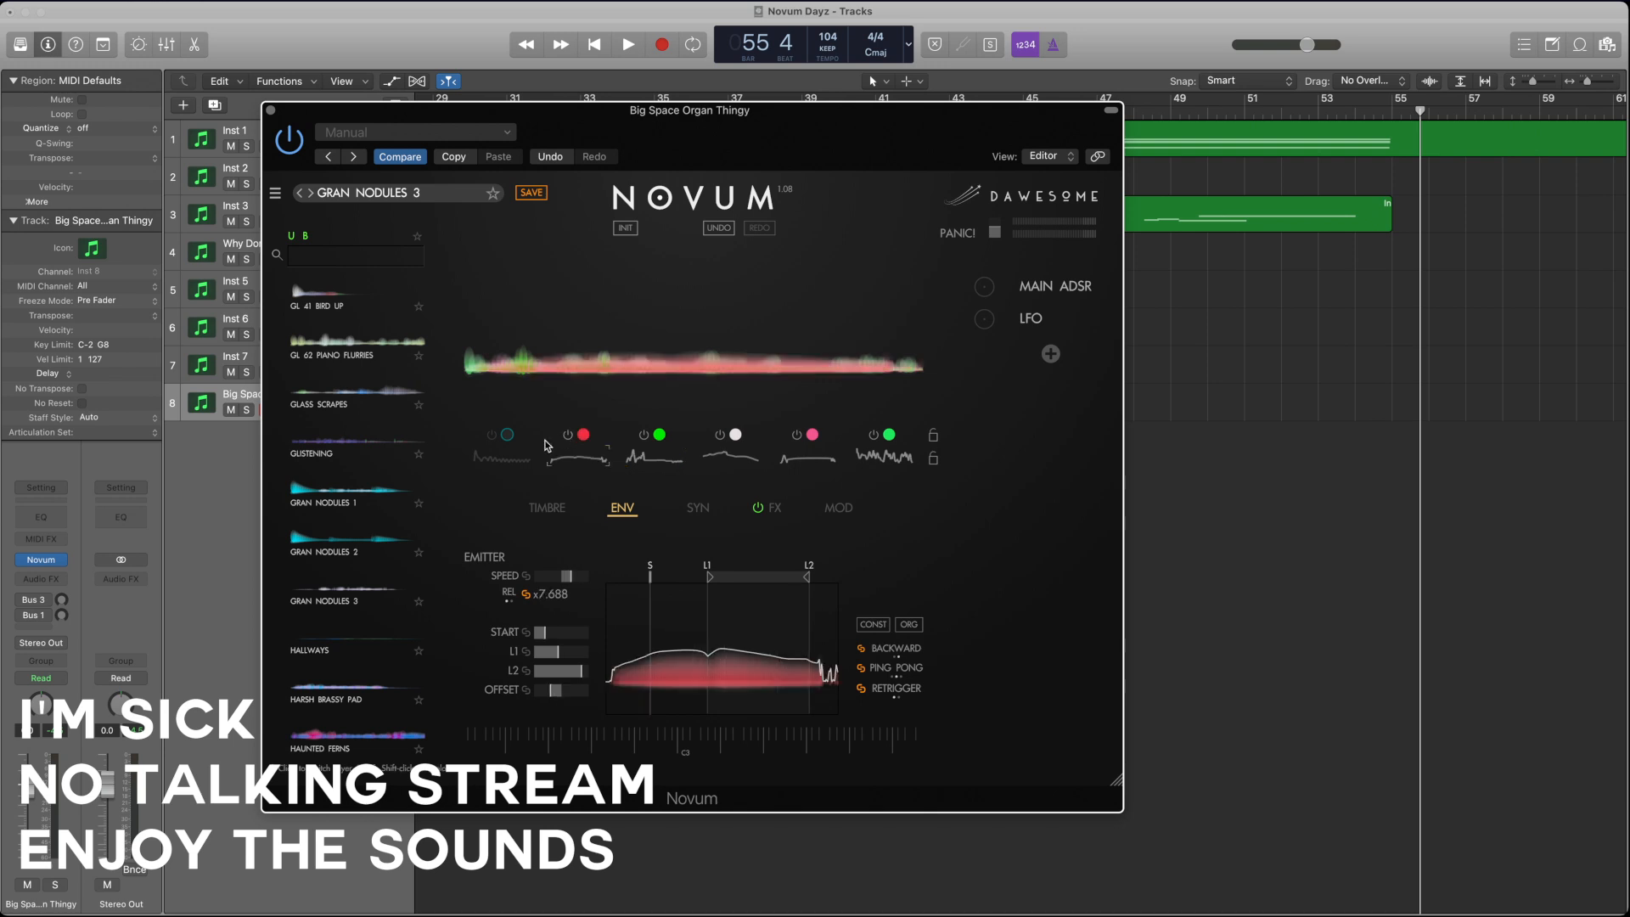
{"action": "left_click", "coordinate": [491, 441]}
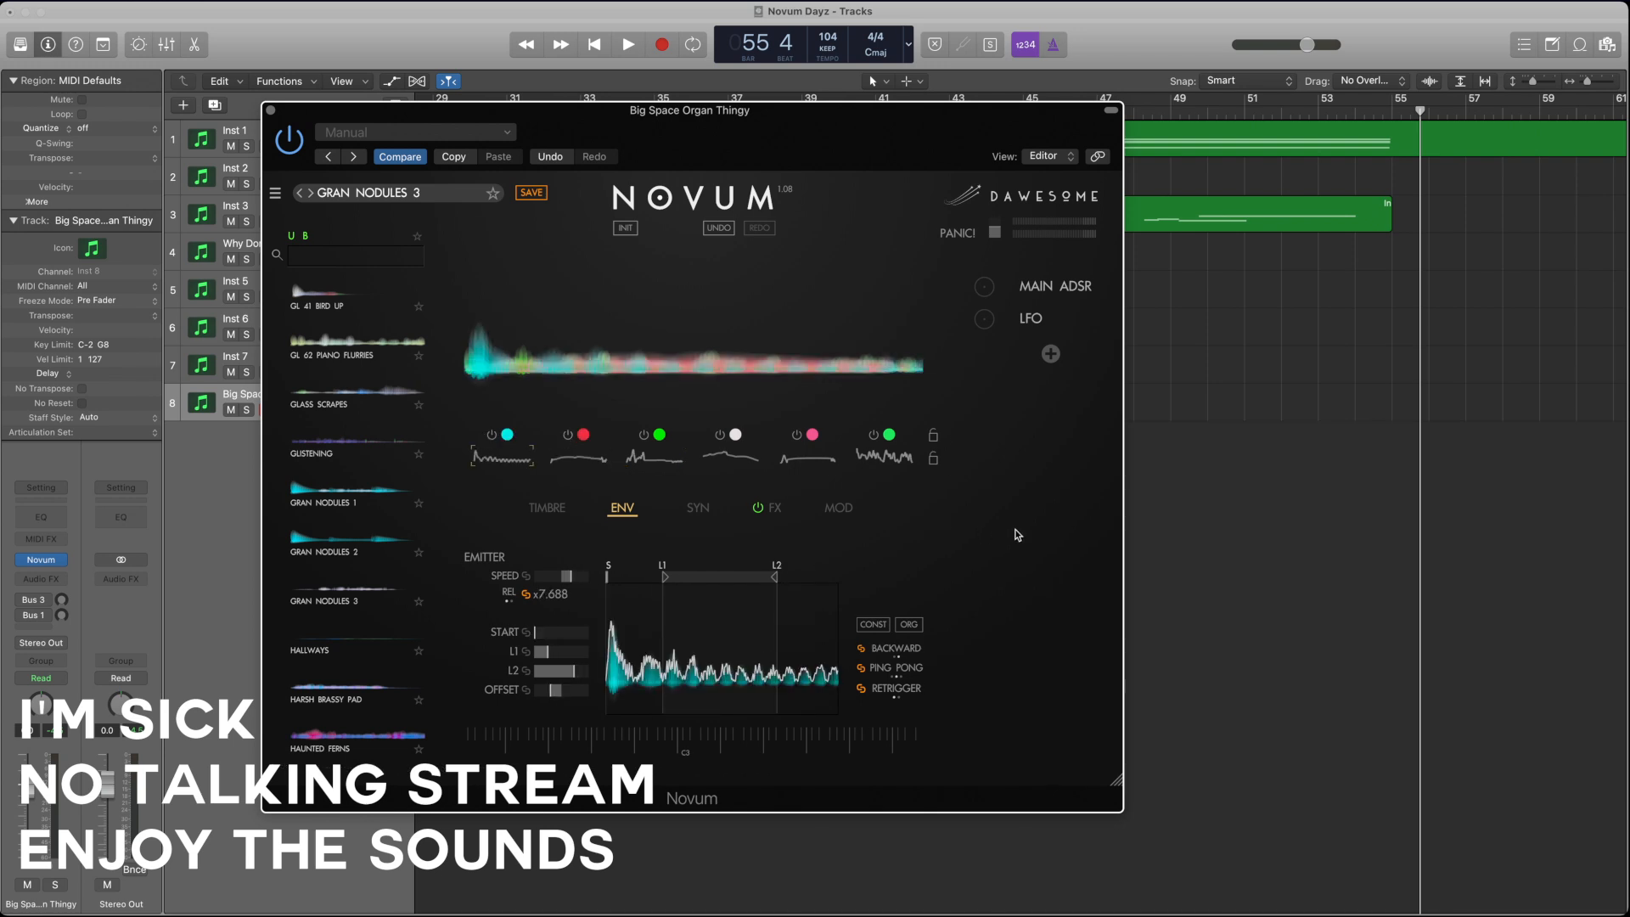